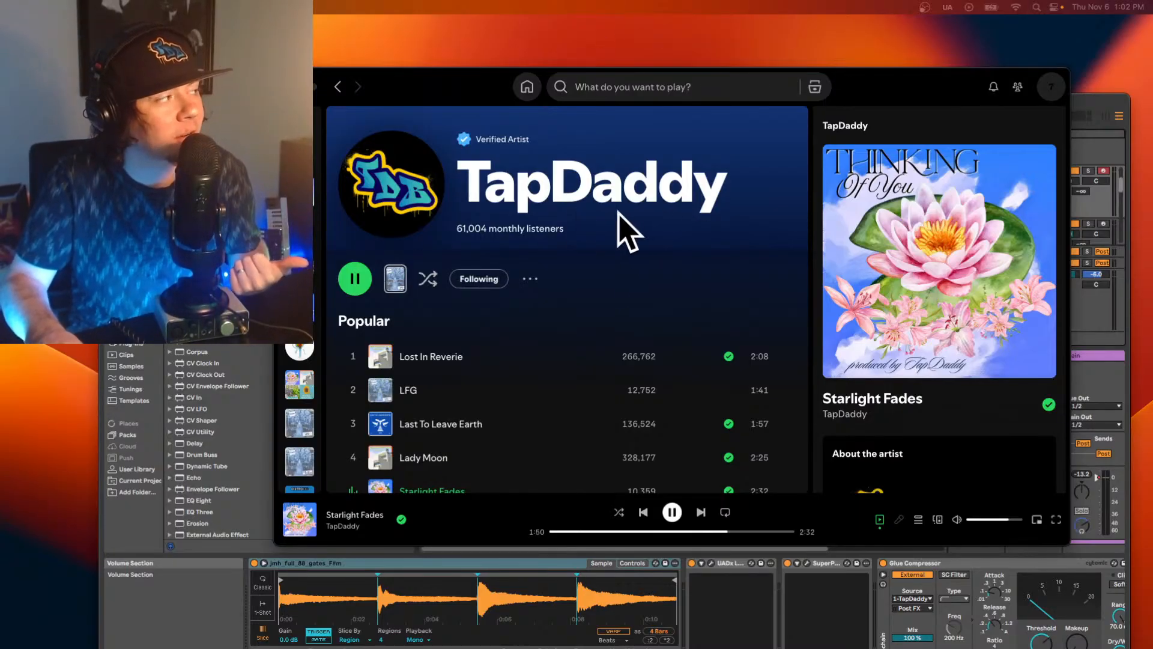
Open the Thinking Of You EP from the TapDaddy artist page and copy its album link.
{"action": "scroll", "coordinate": [625, 226], "scroll_direction": "down", "scroll_amount": 10}
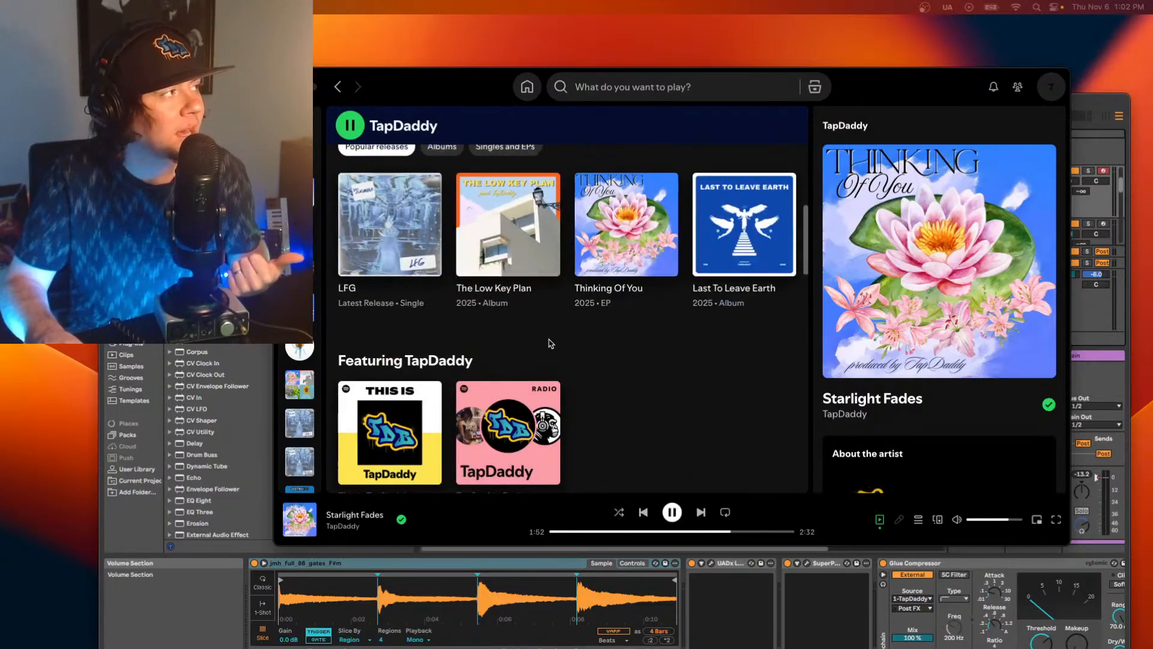
{"action": "scroll", "coordinate": [549, 338], "scroll_direction": "up", "scroll_amount": 2}
{"action": "left_click", "coordinate": [653, 324]}
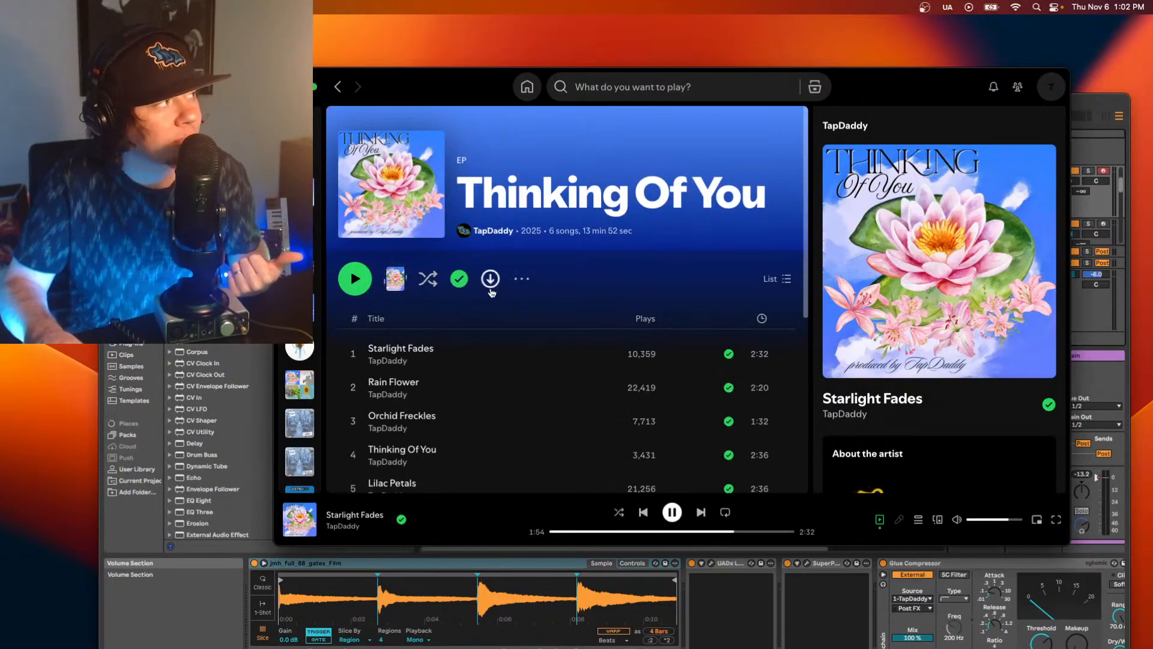
{"action": "left_click", "coordinate": [522, 278]}
{"action": "mouse_move", "coordinate": [570, 434]}
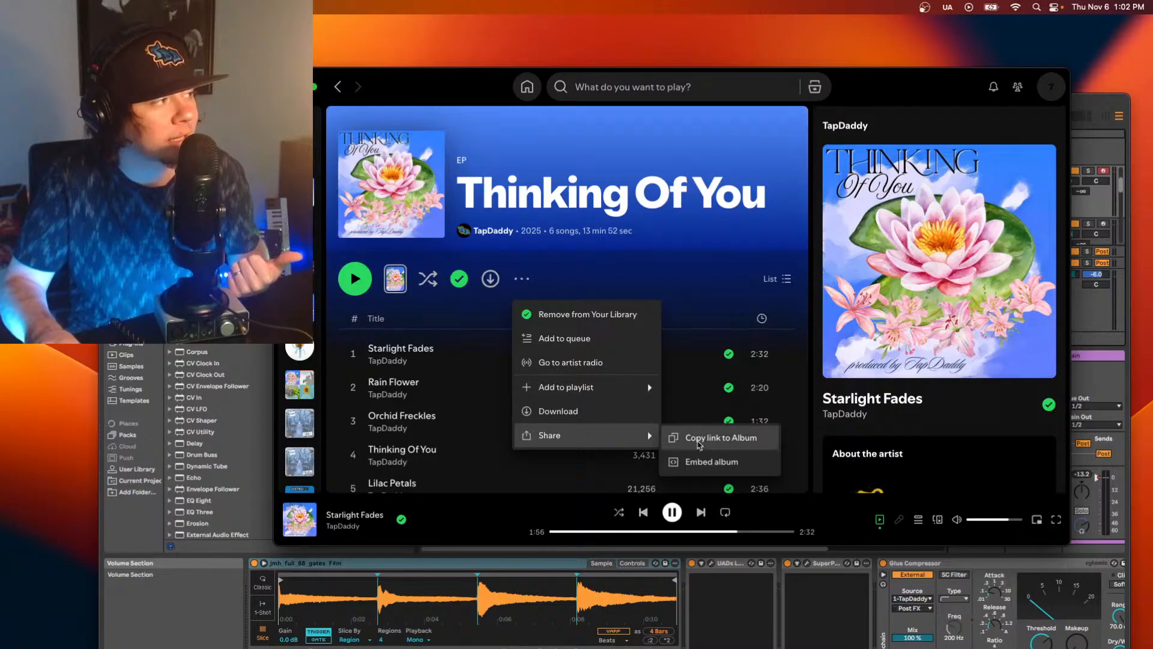
{"action": "left_click", "coordinate": [674, 442]}
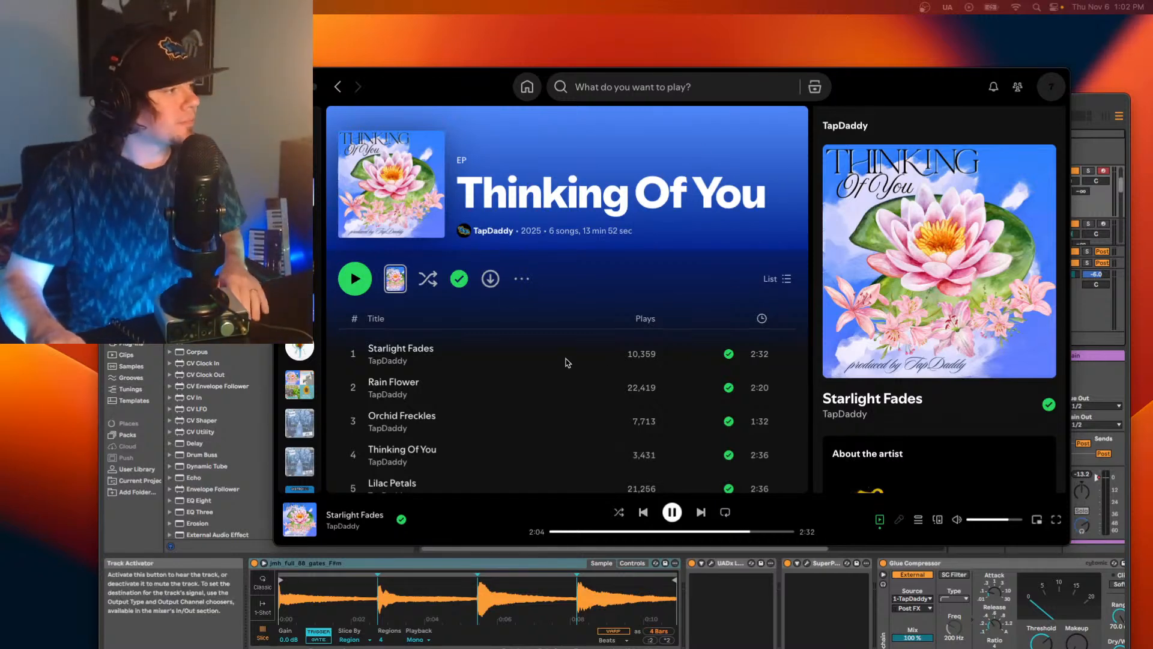
Pause the playing song, switch to Ableton Live and expand its window to fill the screen.
{"action": "left_click", "coordinate": [672, 521]}
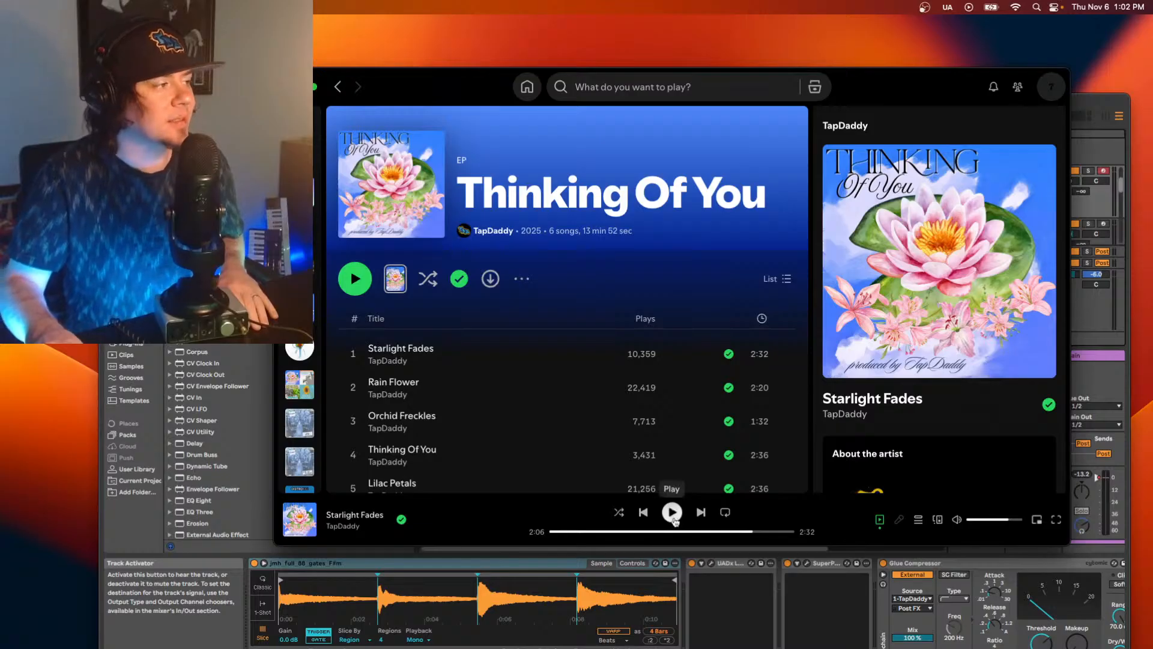
{"action": "left_click_drag", "start_coordinate": [1088, 98], "coordinate": [1061, 41]}
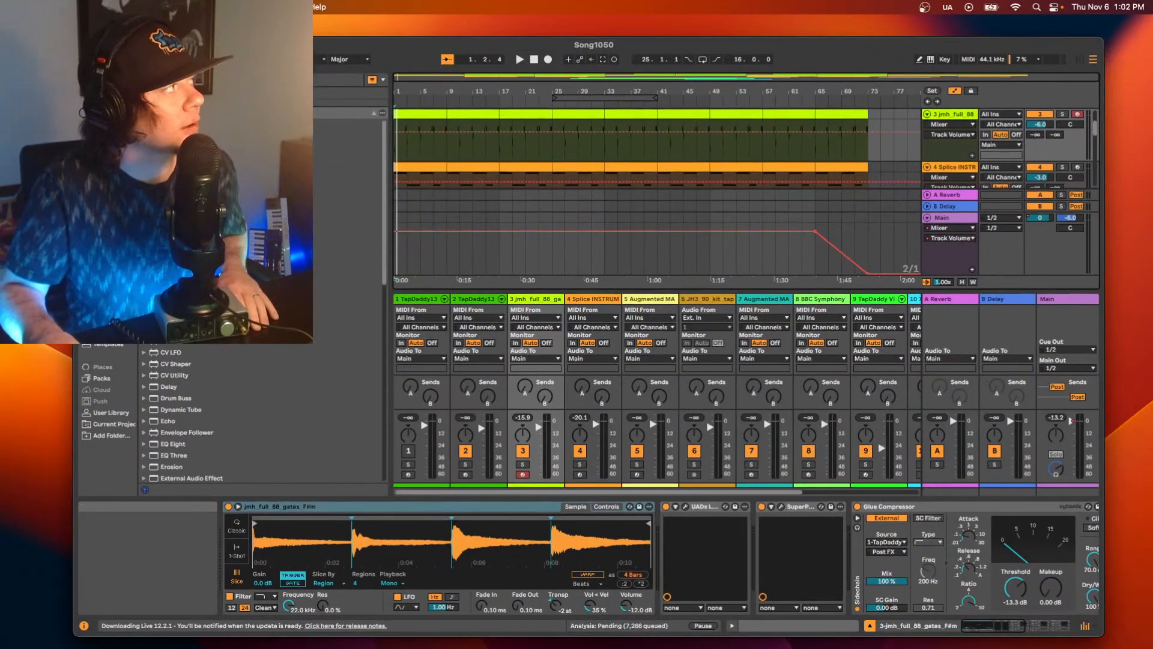
{"action": "left_click", "coordinate": [106, 45]}
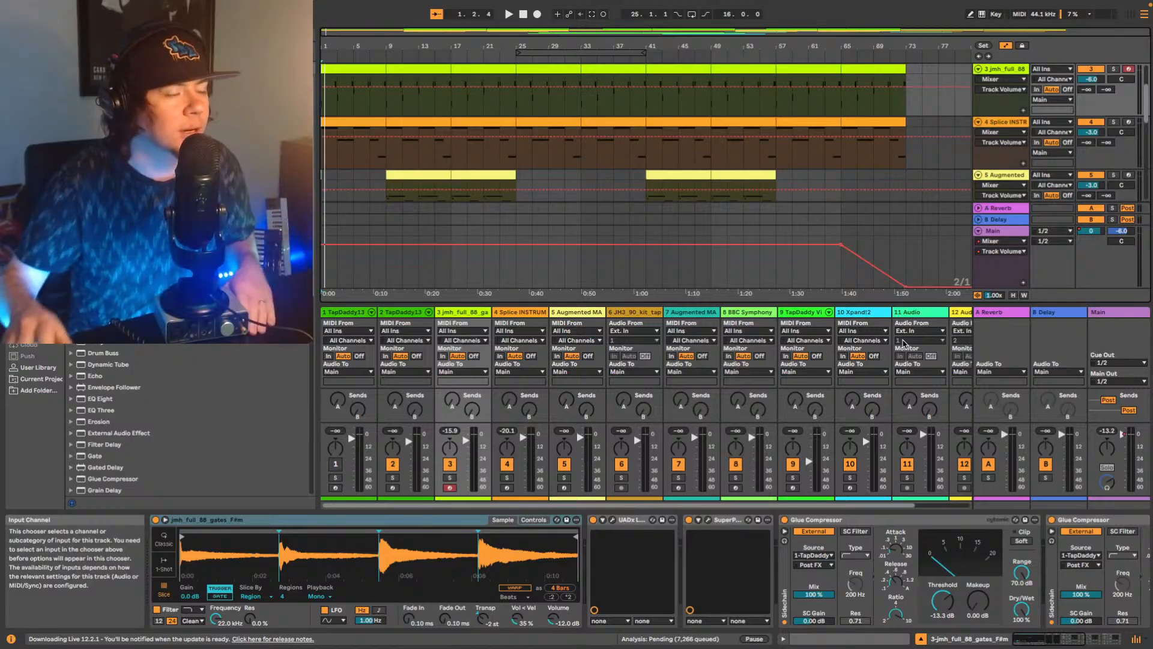
Look over the jmh_full_88 track's device chain, then play the whole arrangement from the start and stop it at the end.
{"action": "left_click", "coordinate": [1074, 640]}
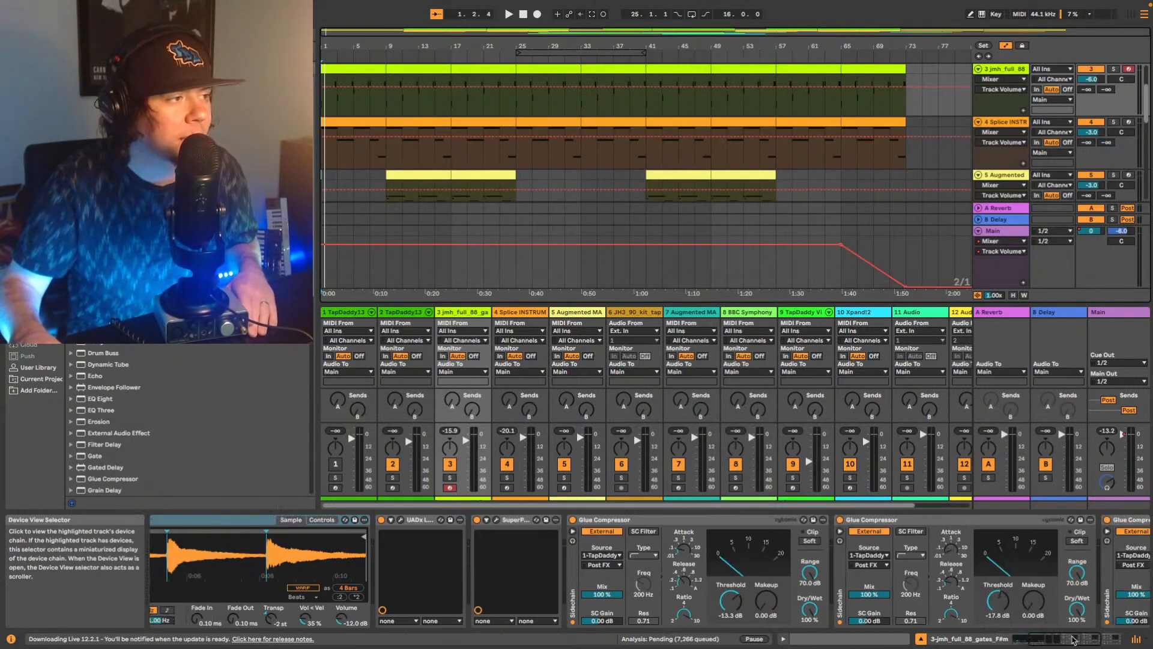
{"action": "left_click_drag", "start_coordinate": [1073, 640], "coordinate": [1024, 634]}
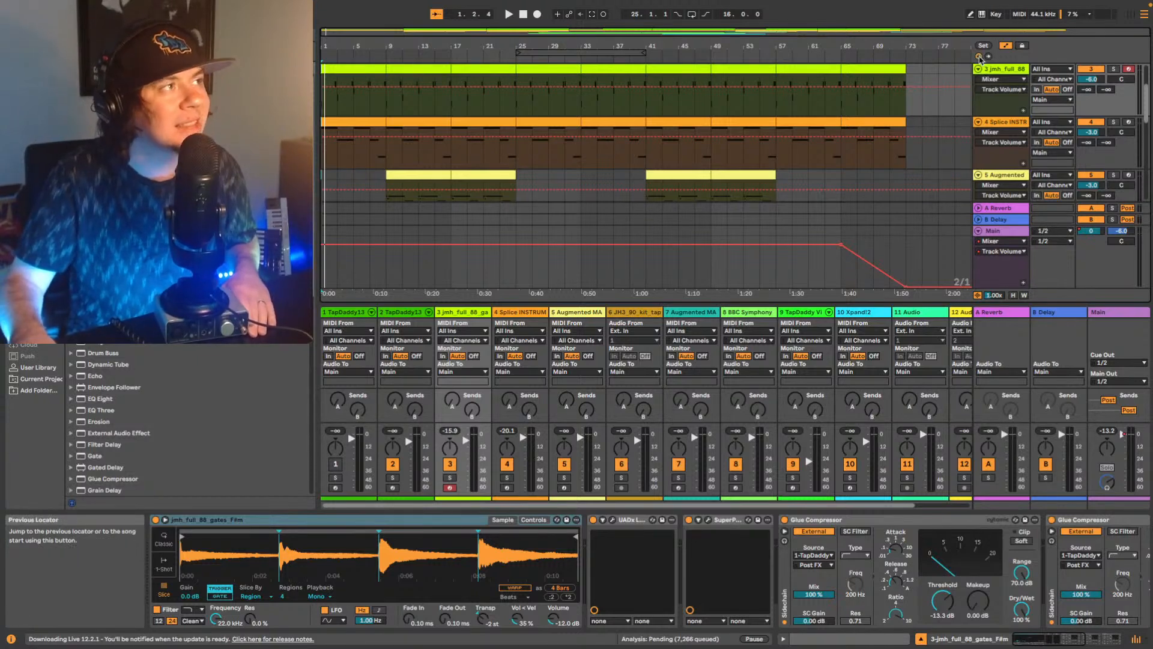
{"action": "left_click", "coordinate": [978, 59]}
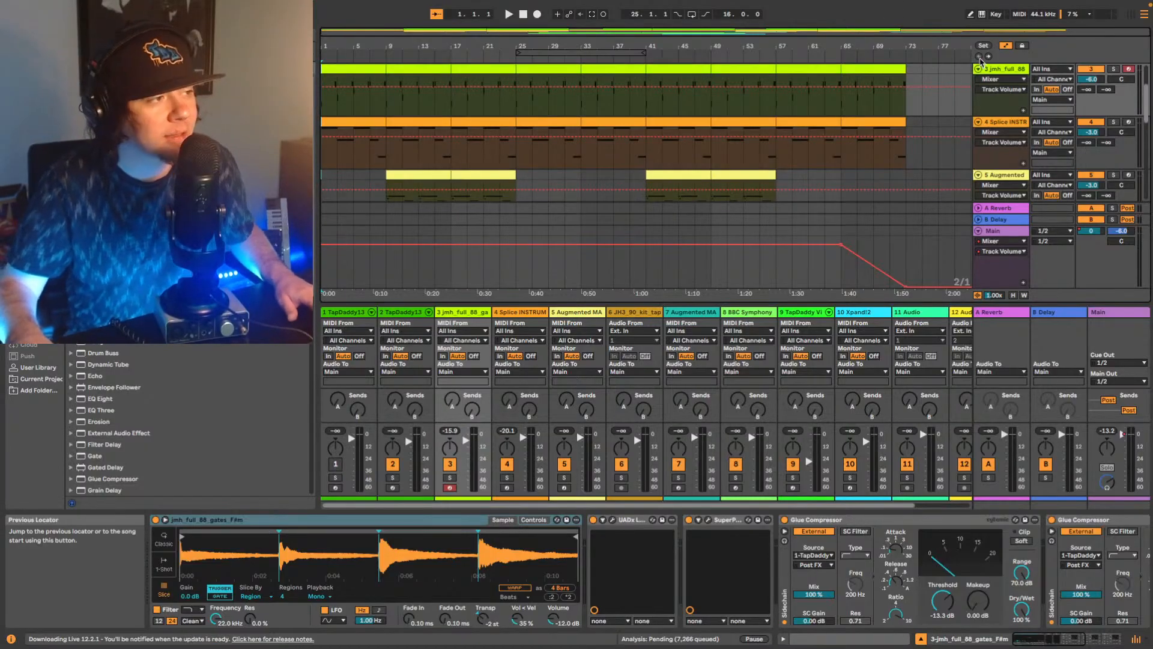
{"action": "key", "text": "space"}
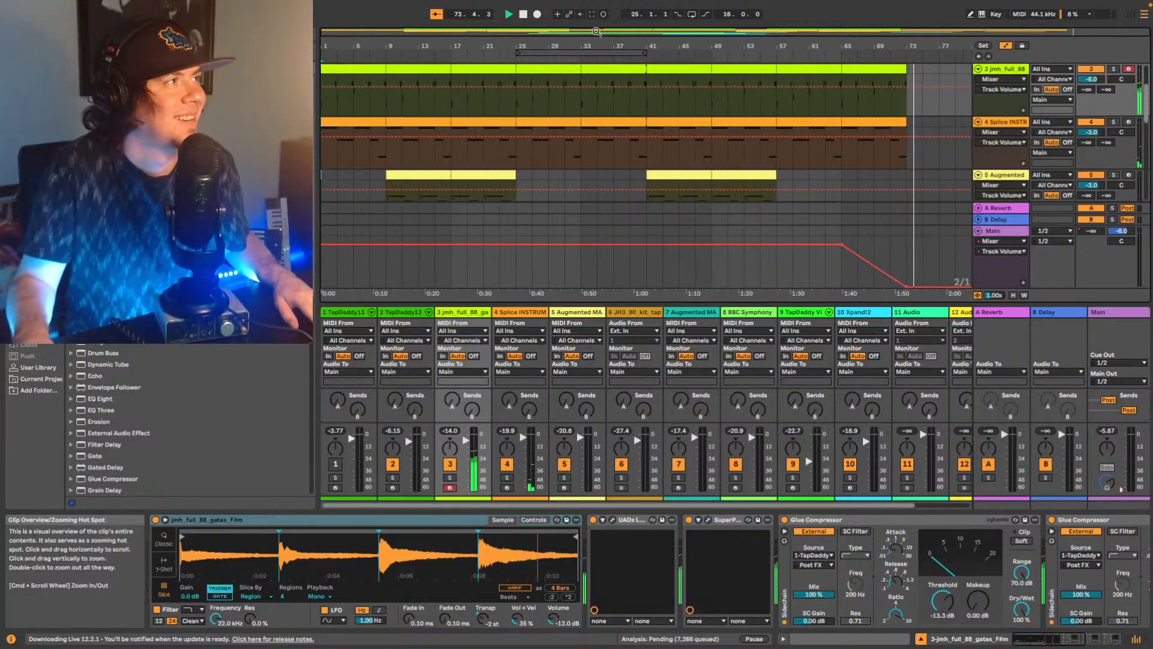
{"action": "key", "text": "space"}
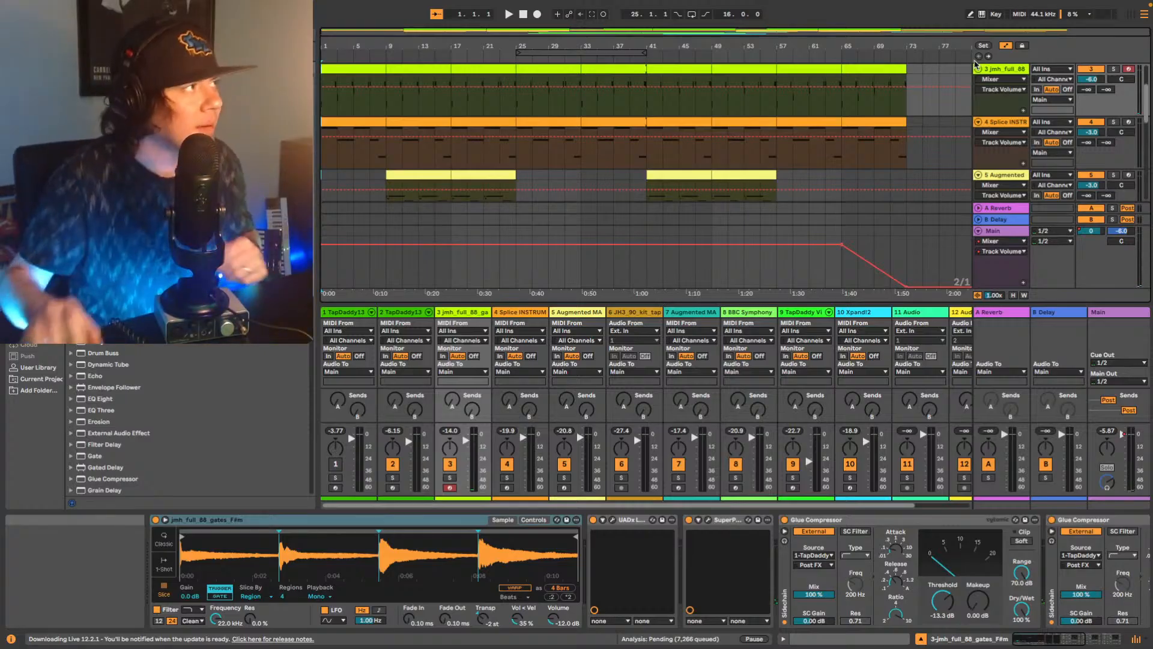
Copy the three Glue Compressors from the jmh_full_88 track to the end of the JH3_90_kit track's device chain.
{"action": "left_click", "coordinate": [1070, 642]}
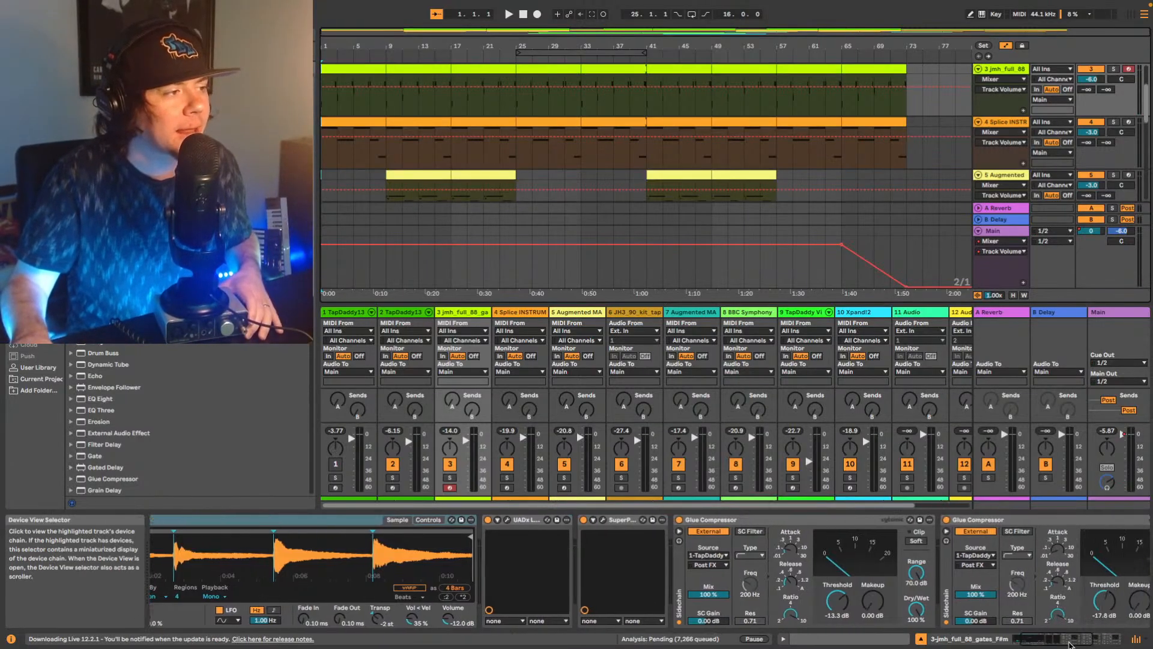
{"action": "left_click_drag", "start_coordinate": [1069, 644], "coordinate": [1093, 646]}
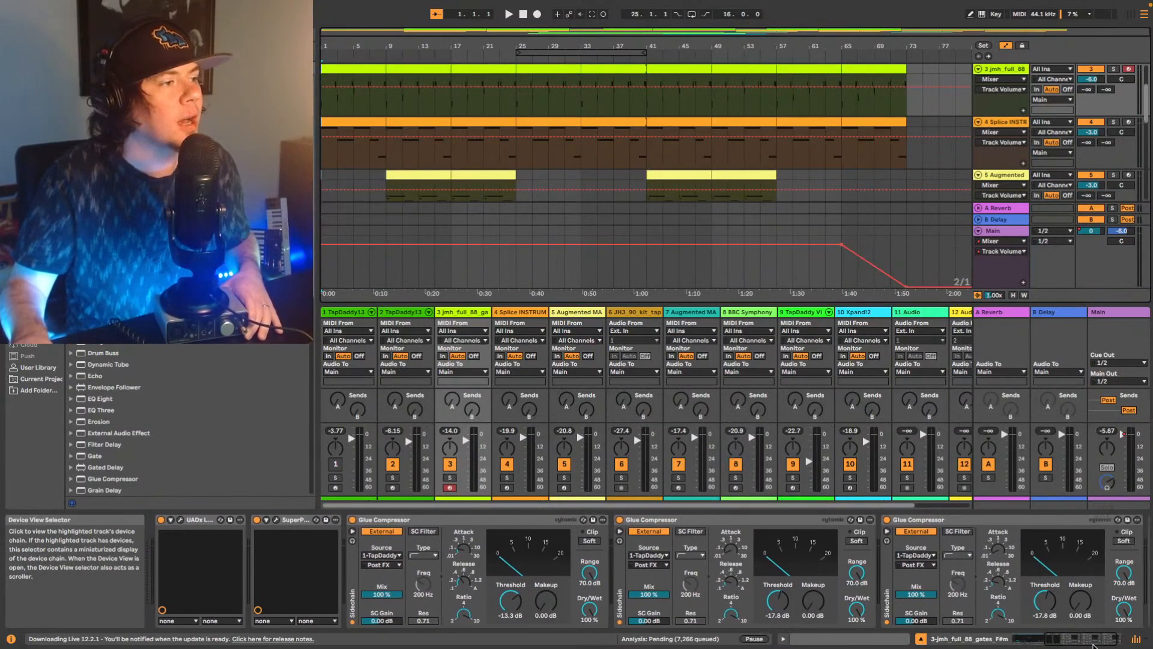
{"action": "left_click", "coordinate": [543, 520]}
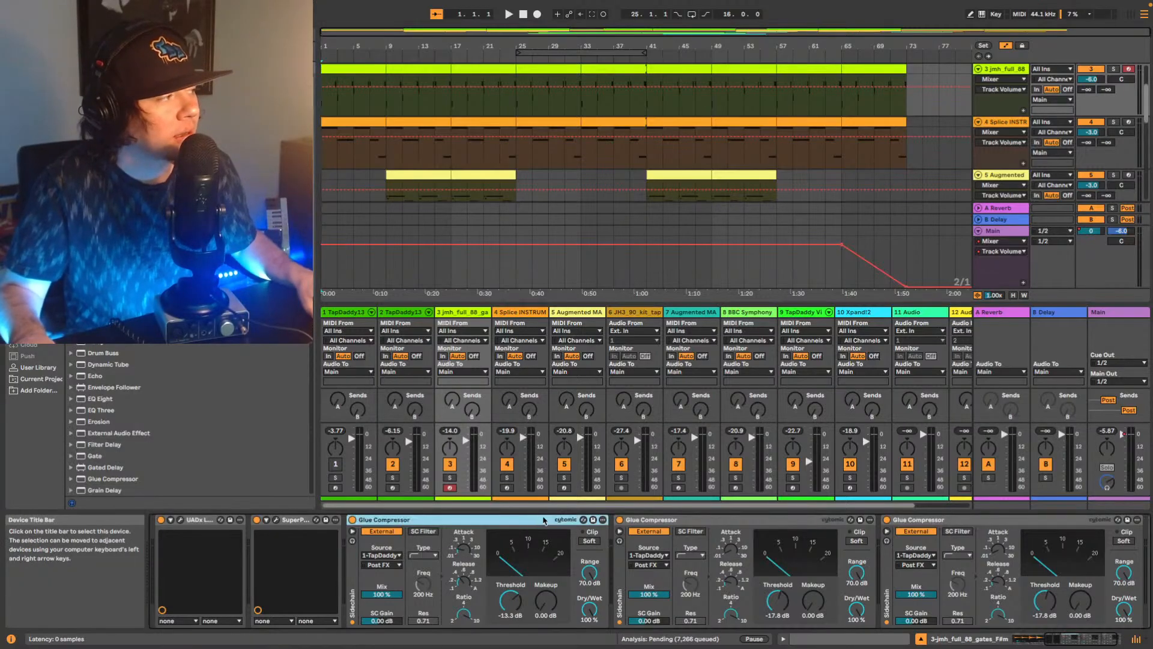
{"action": "left_click", "coordinate": [975, 522], "text": "shift"}
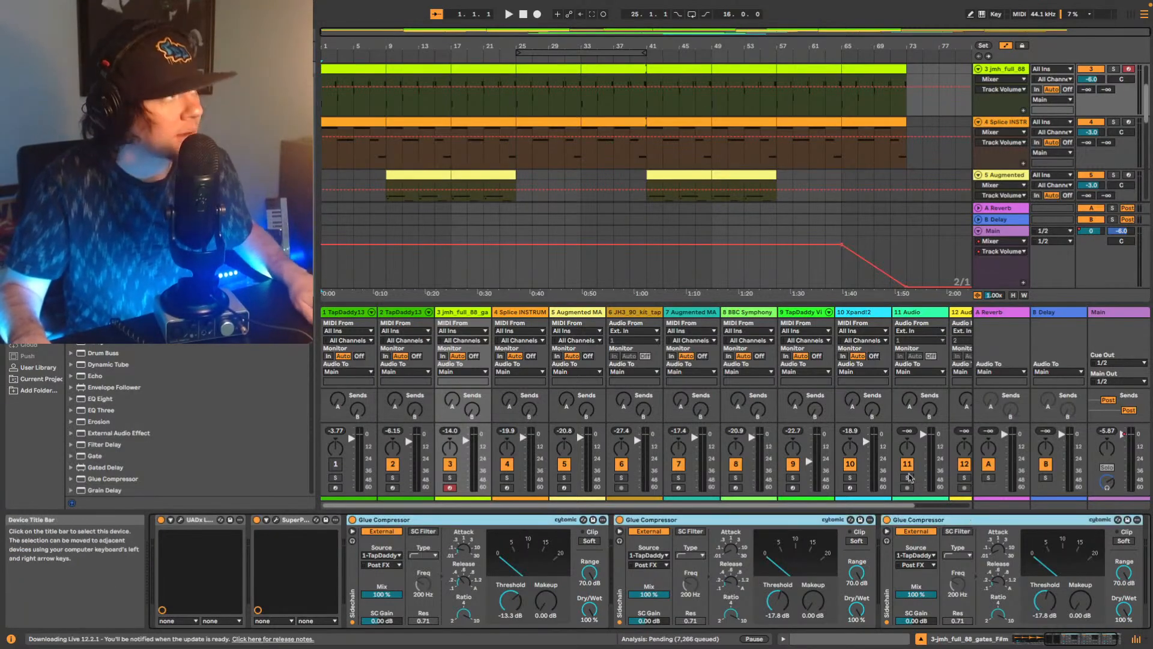
{"action": "scroll", "coordinate": [729, 117], "scroll_direction": "down", "scroll_amount": 5}
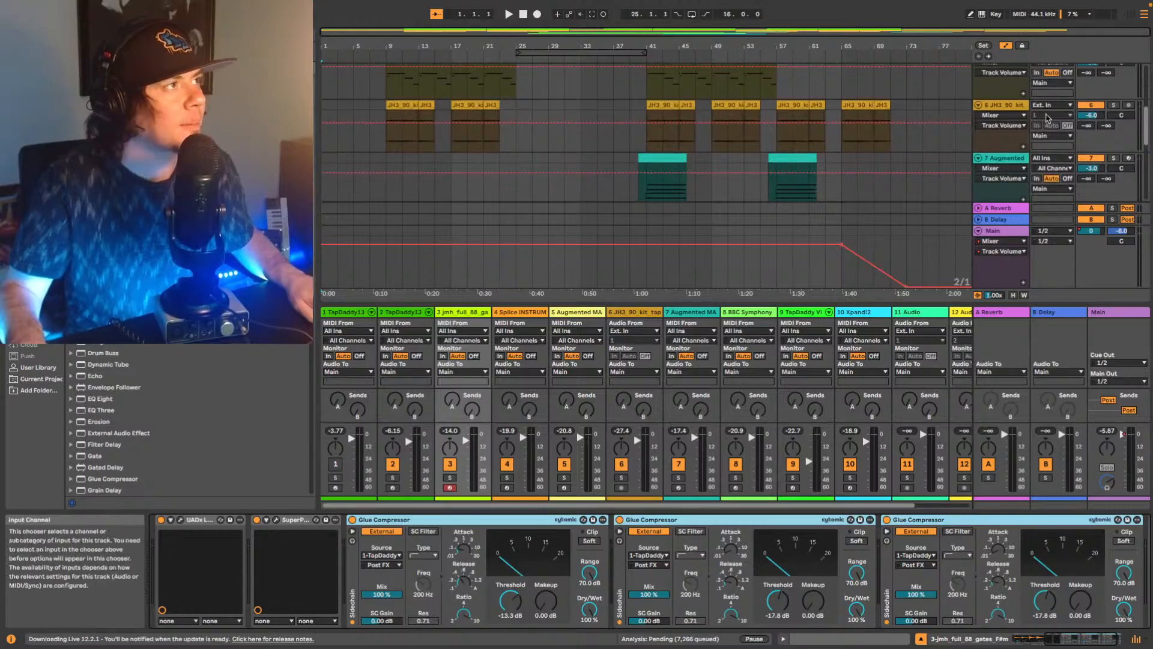
{"action": "left_click", "coordinate": [1008, 107]}
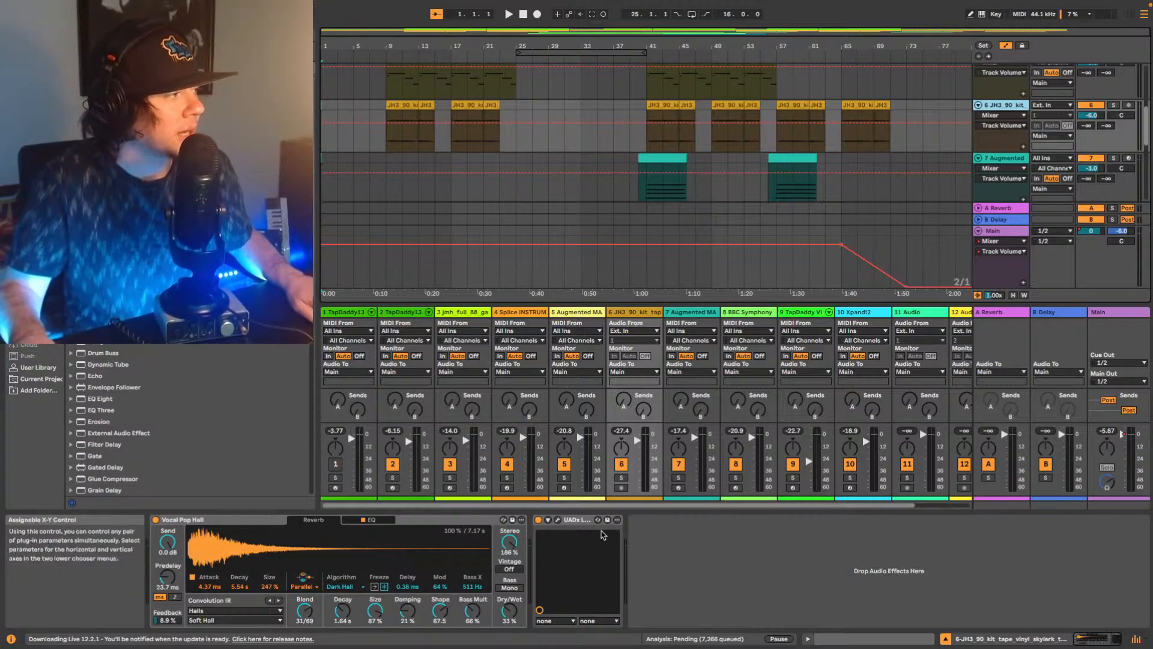
{"action": "left_click", "coordinate": [654, 532]}
{"action": "key", "text": "super+v"}
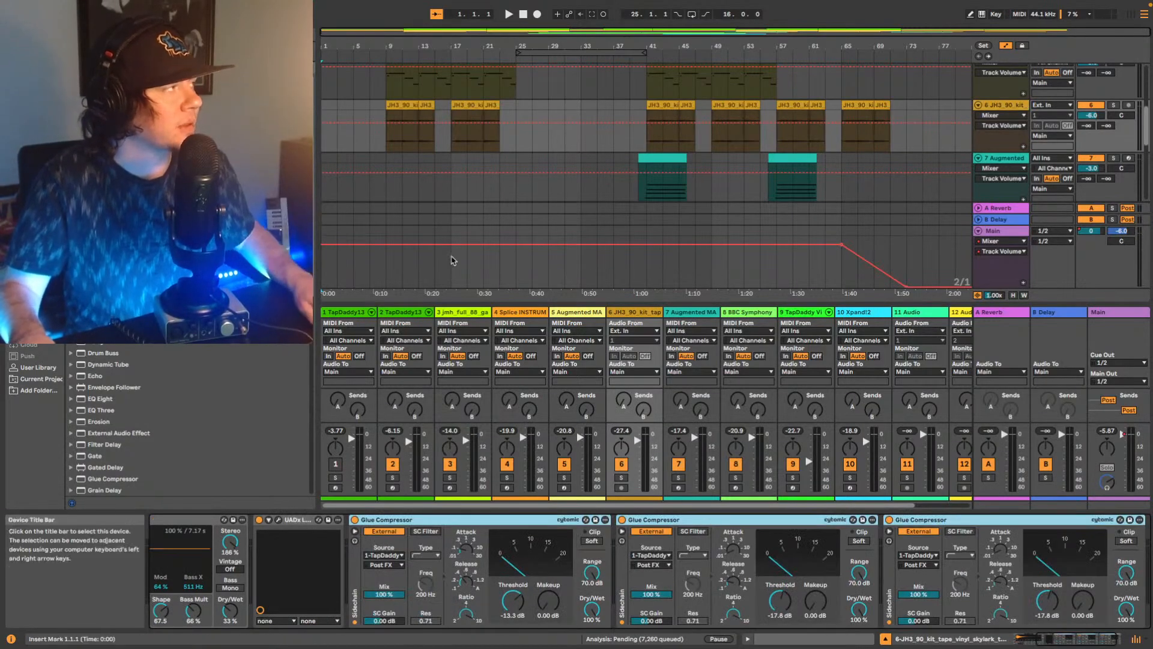
Audition the arrangement from bar 9 and deactivate the first Glue Compressor on the JH3_90_kit track.
{"action": "left_click", "coordinate": [385, 148]}
{"action": "key", "text": "space"}
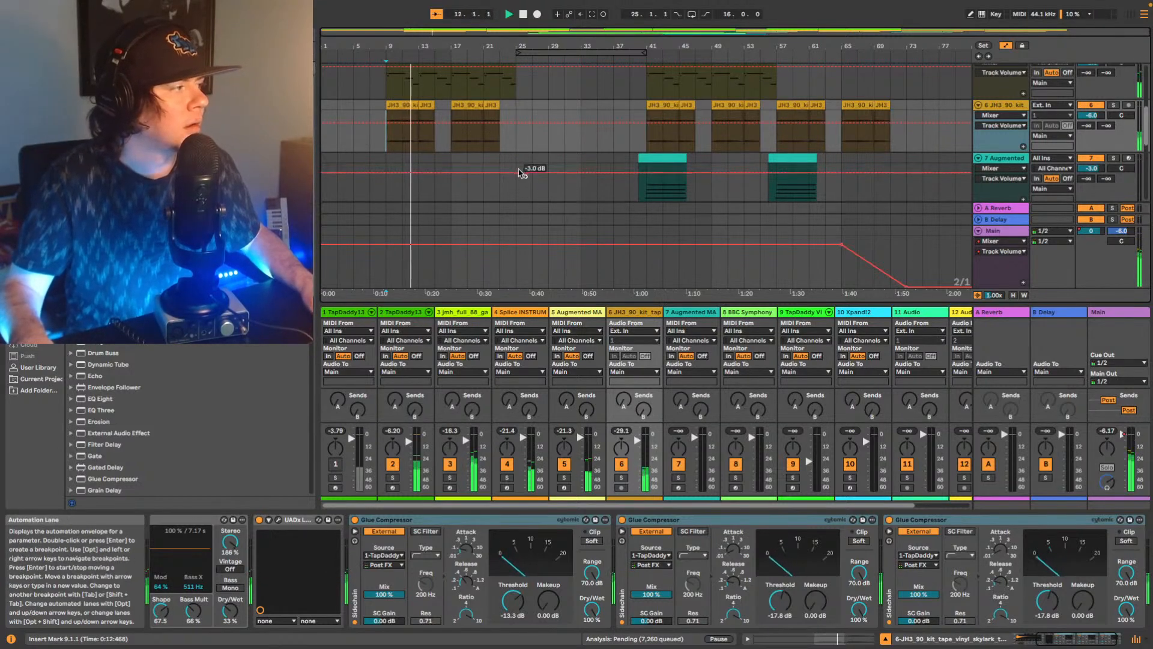
{"action": "left_click", "coordinate": [483, 522]}
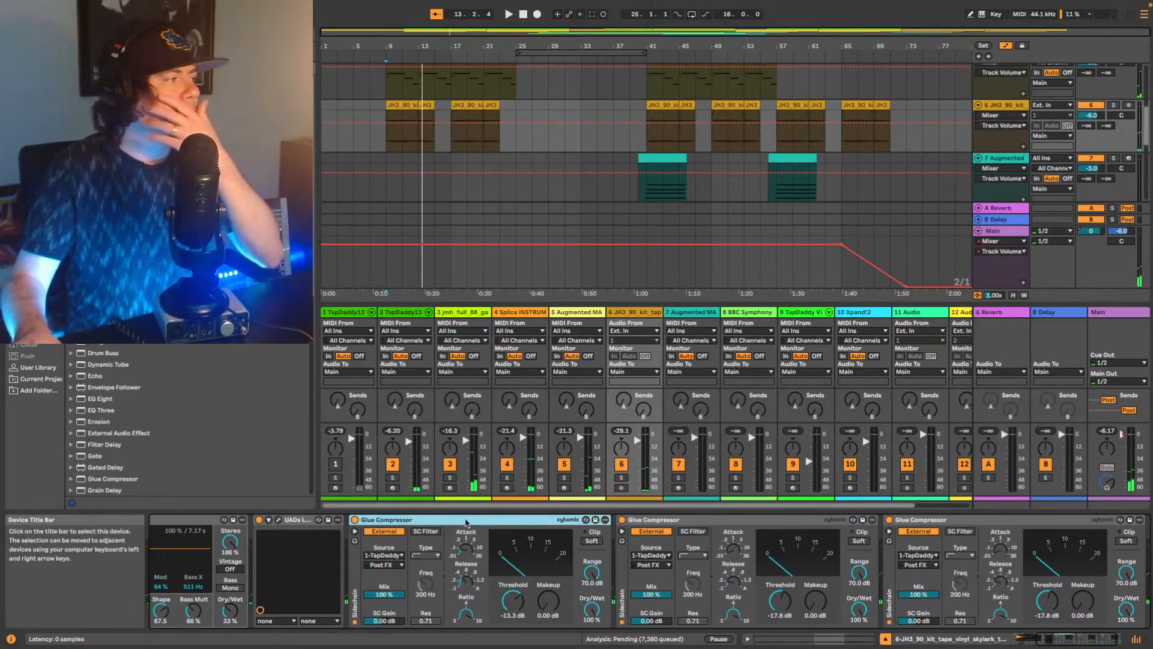
{"action": "left_click", "coordinate": [355, 520]}
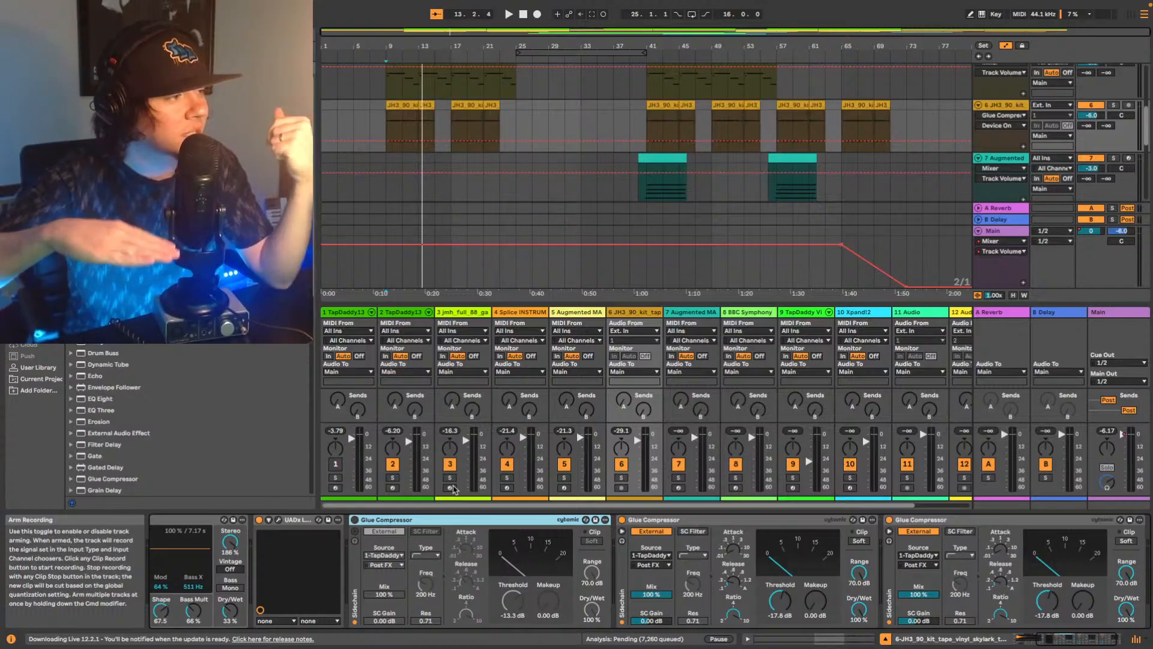
{"action": "left_click", "coordinate": [690, 521]}
{"action": "key", "text": "Right"}
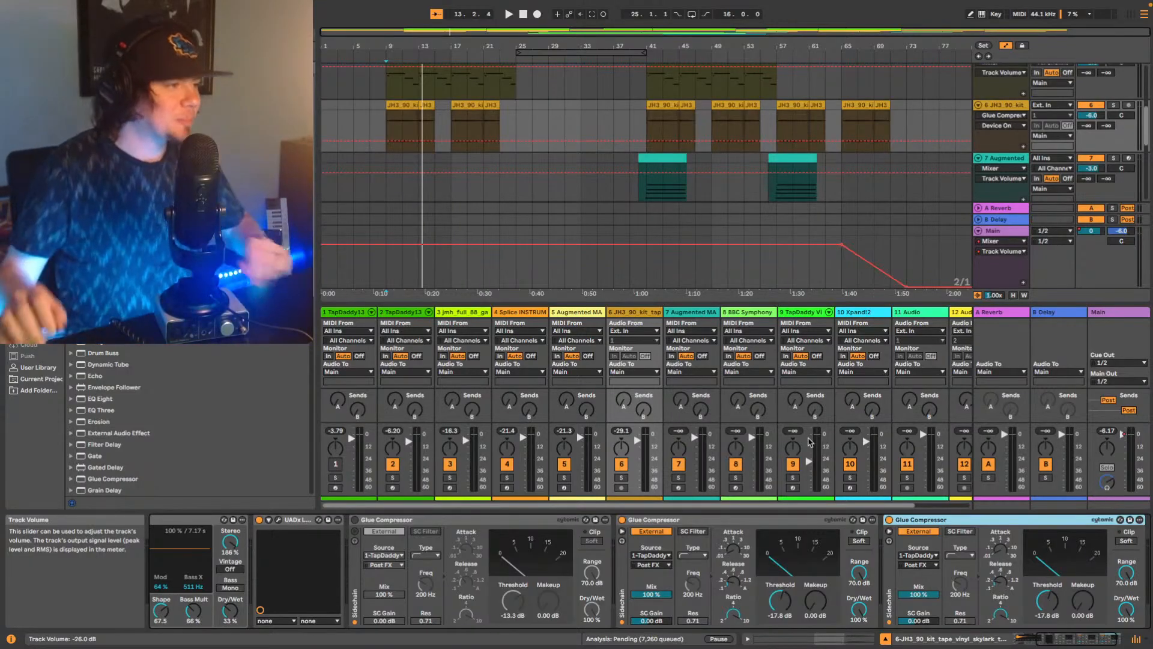
{"action": "left_click", "coordinate": [869, 637]}
{"action": "left_click_drag", "start_coordinate": [840, 638], "coordinate": [859, 635]}
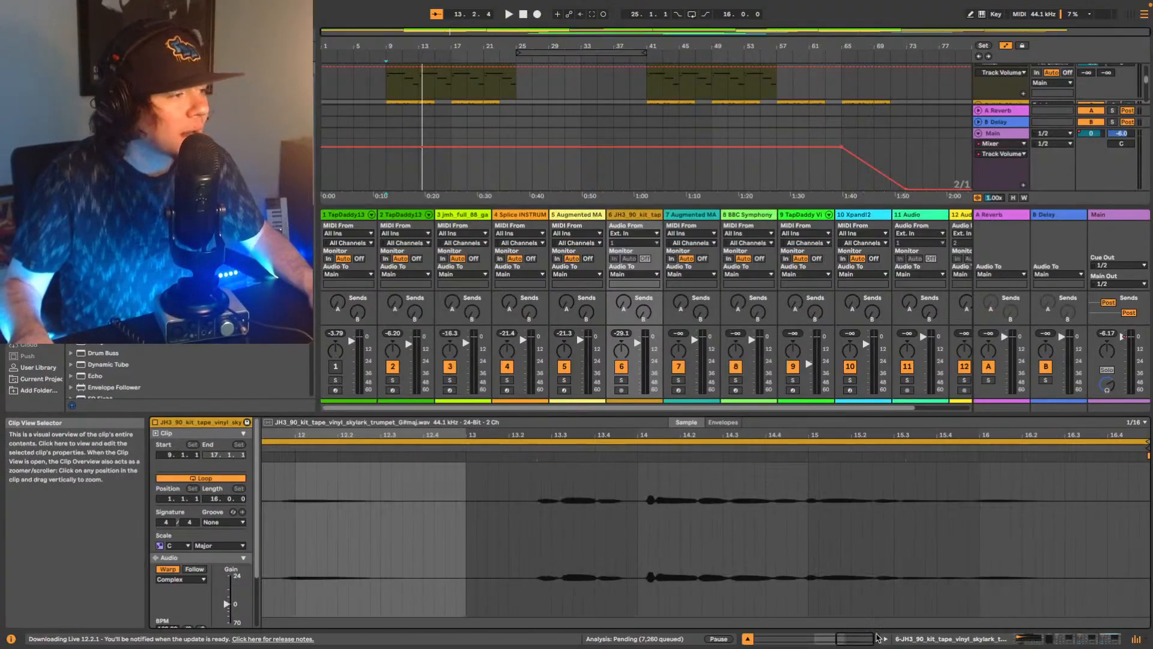
{"action": "mouse_move", "coordinate": [1078, 642]}
{"action": "left_mouse_down"}
{"action": "mouse_move", "coordinate": [1092, 638]}
{"action": "mouse_move", "coordinate": [1080, 638]}
{"action": "left_mouse_up"}
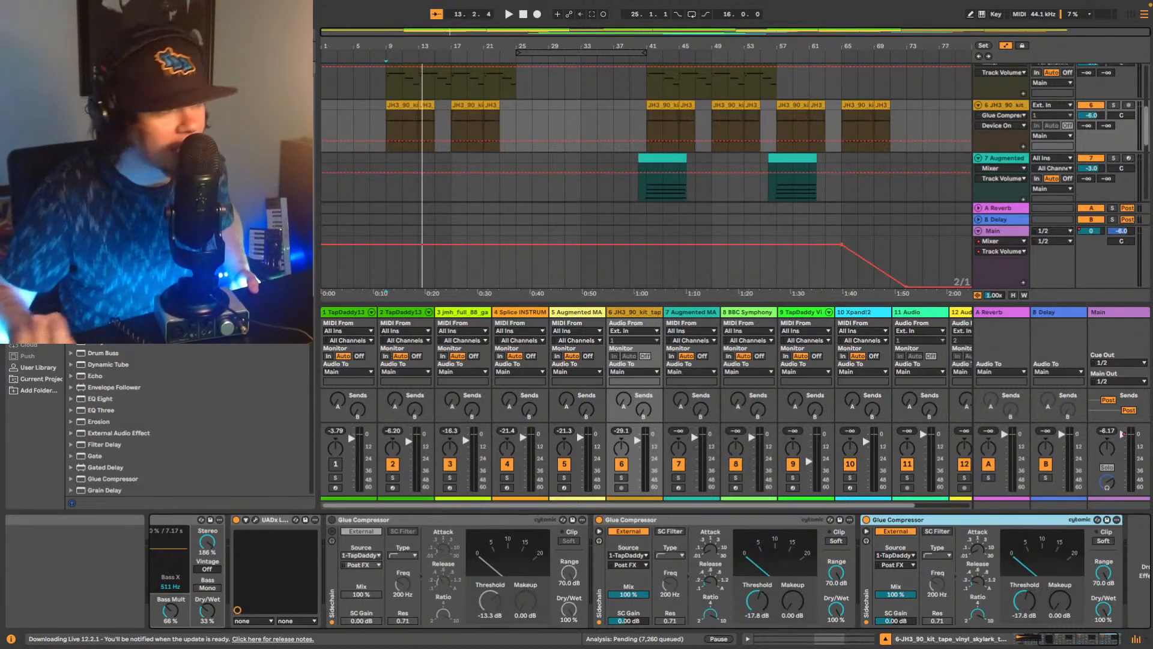
Play the arrangement from bar 9 to about bar 24, watching the JH3_90_kit track's two active Glue Compressors.
{"action": "scroll", "coordinate": [768, 154], "scroll_direction": "up", "scroll_amount": 3}
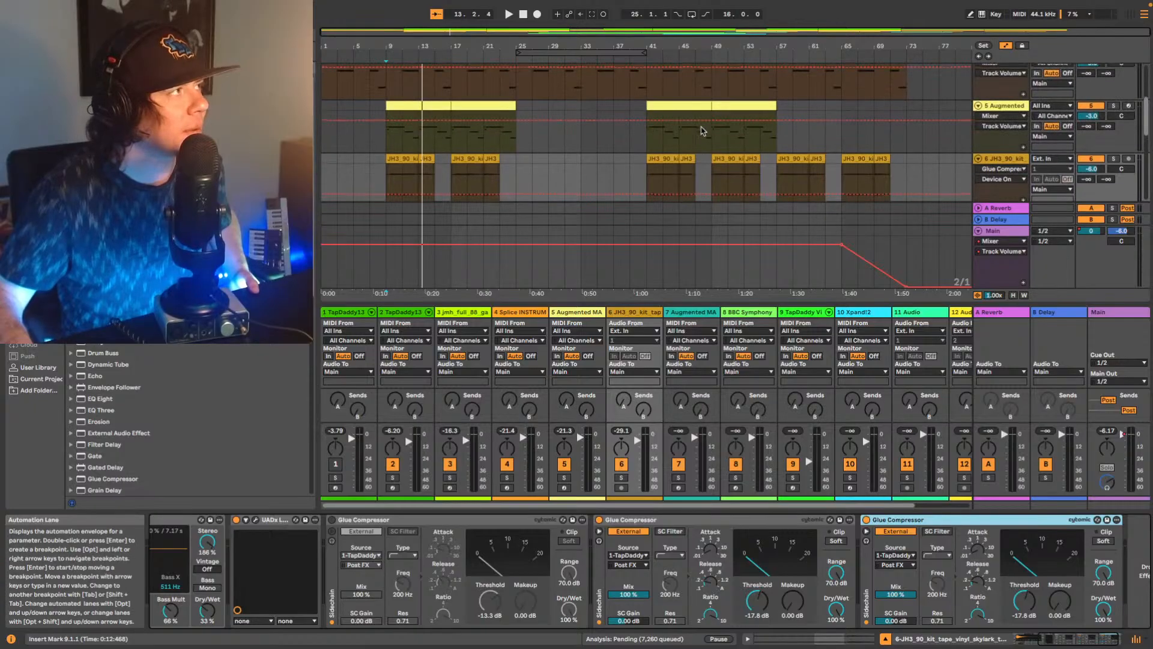
{"action": "scroll", "coordinate": [791, 146], "scroll_direction": "down", "scroll_amount": 1}
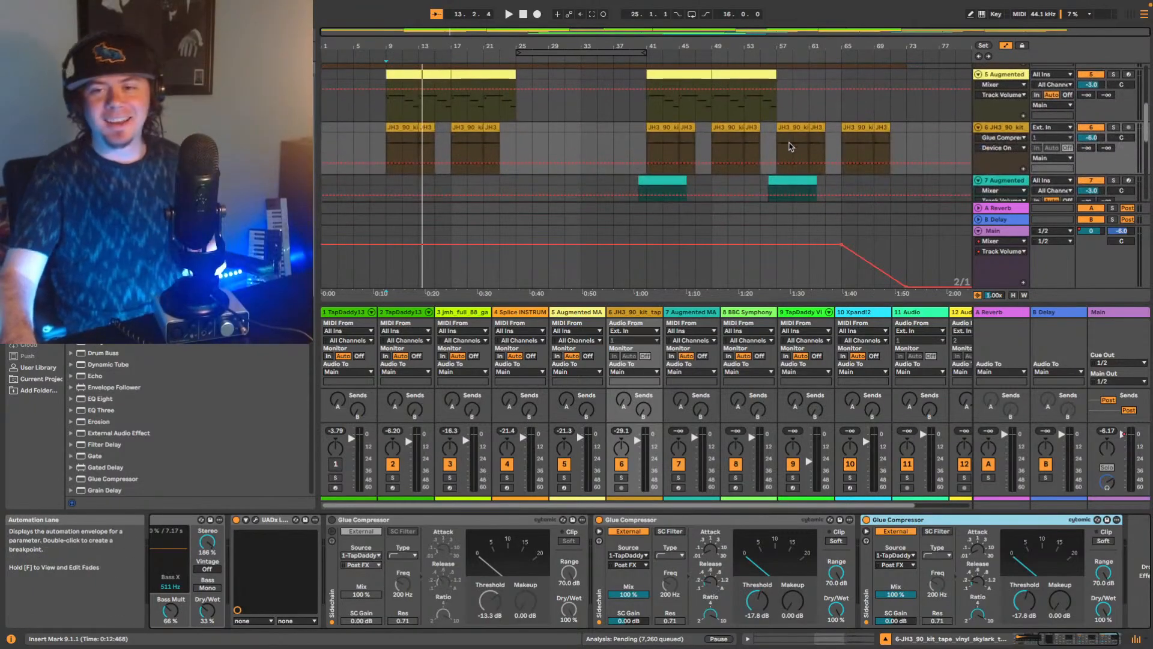
{"action": "key", "text": "space"}
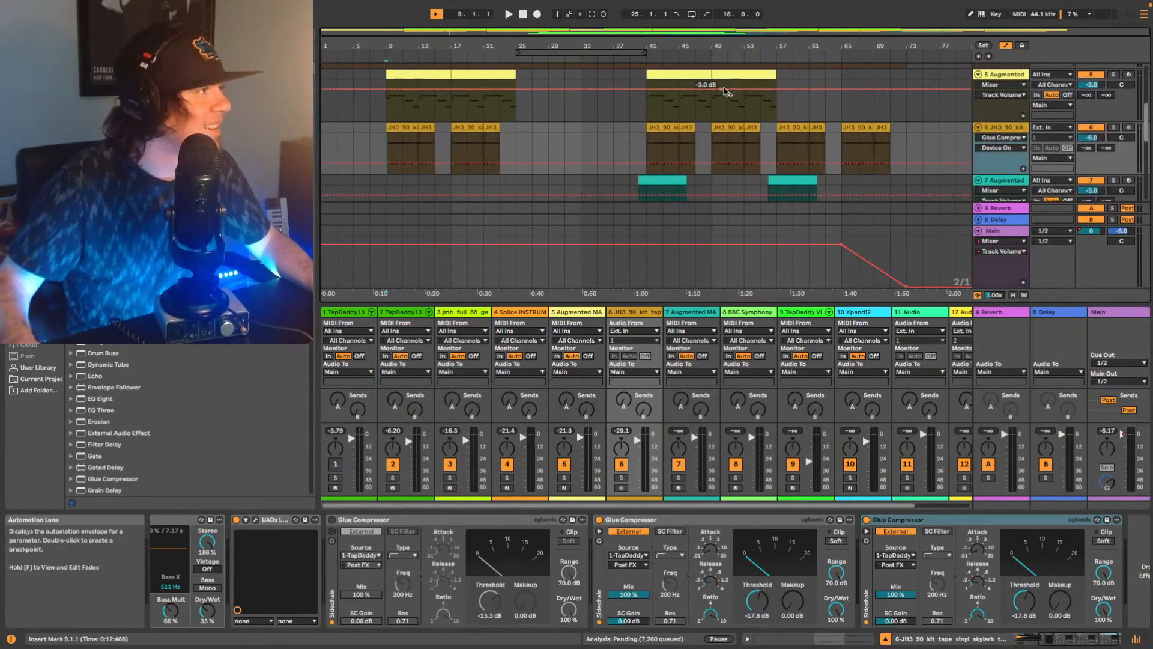
{"action": "key", "text": "space"}
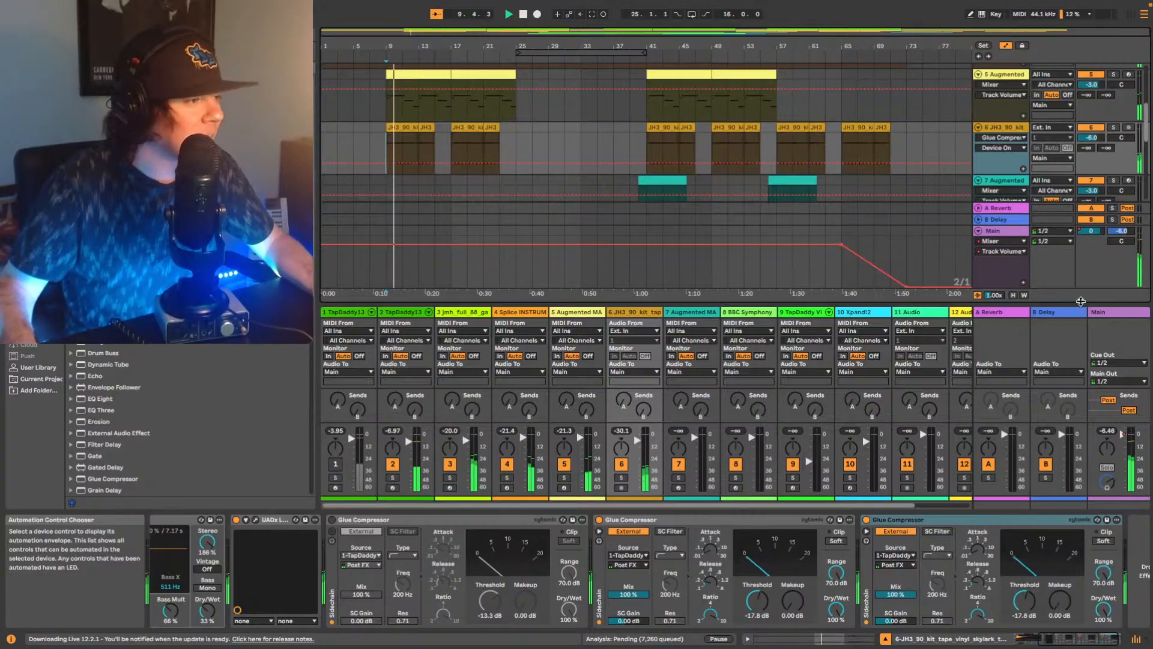
{"action": "left_click_drag", "start_coordinate": [1069, 641], "coordinate": [1097, 643]}
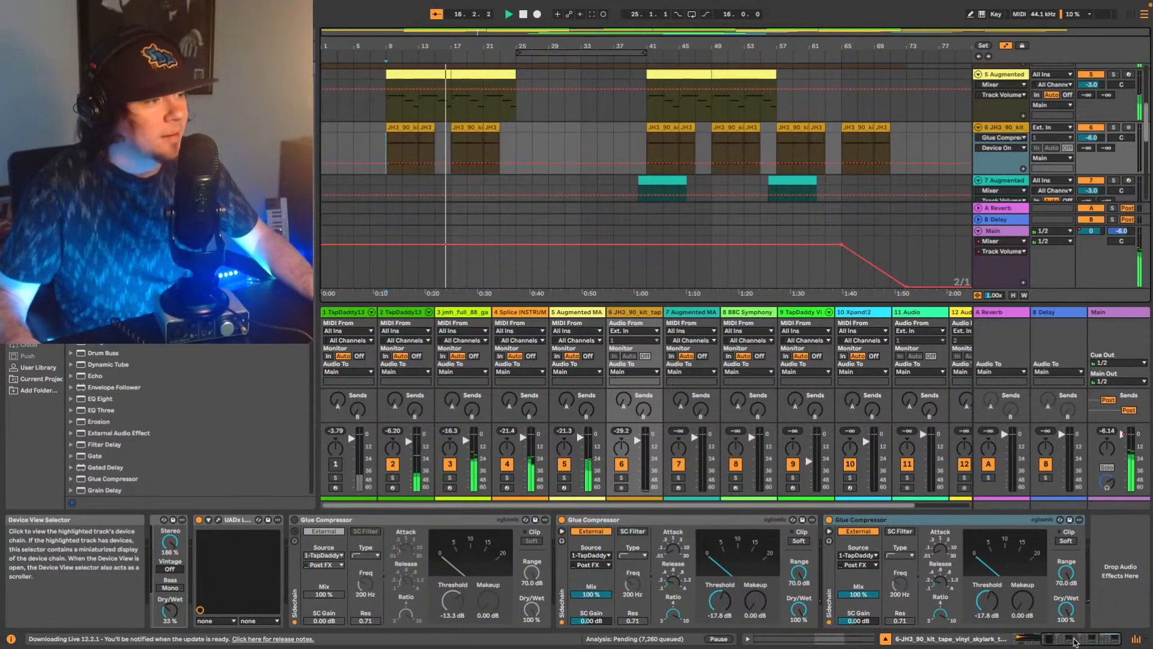
{"action": "left_click_drag", "start_coordinate": [1074, 642], "coordinate": [1068, 640]}
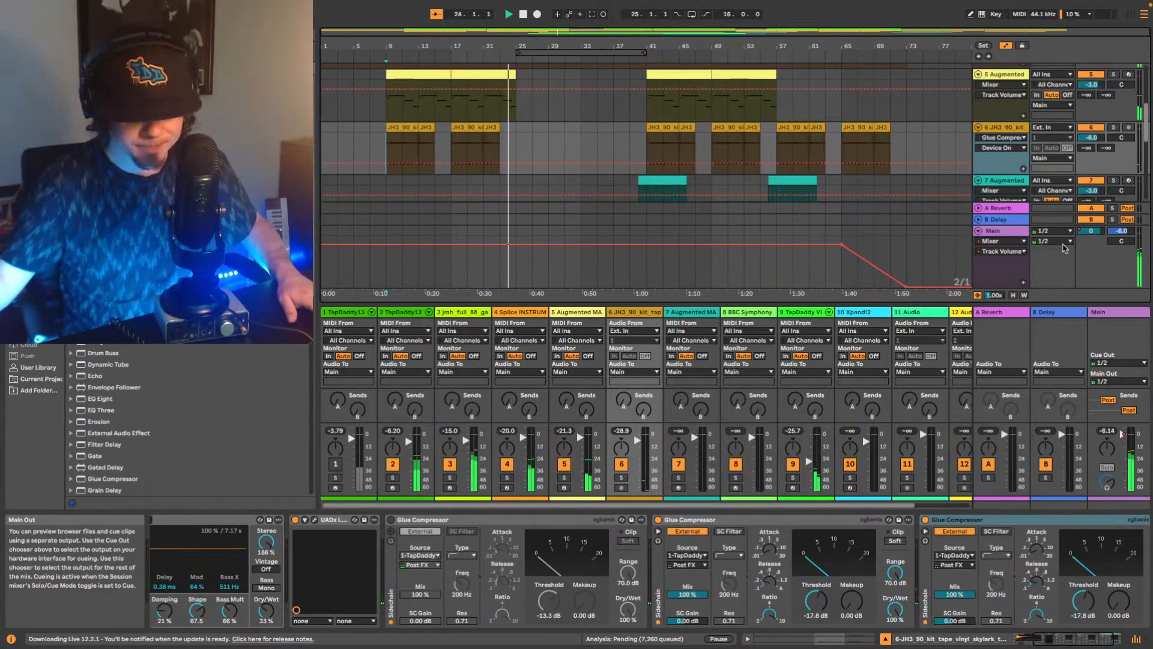
{"action": "key", "text": "space"}
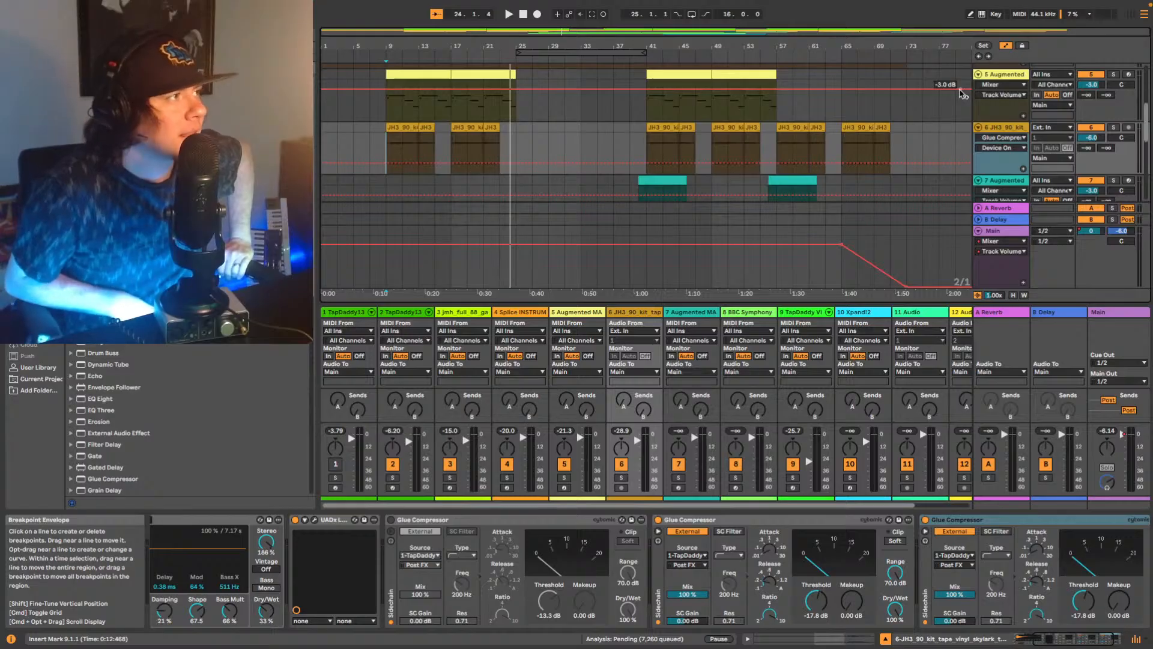
Return to the start of the song, then play the arrangement from bar 9 to about bar 22 and stop.
{"action": "left_click", "coordinate": [979, 56]}
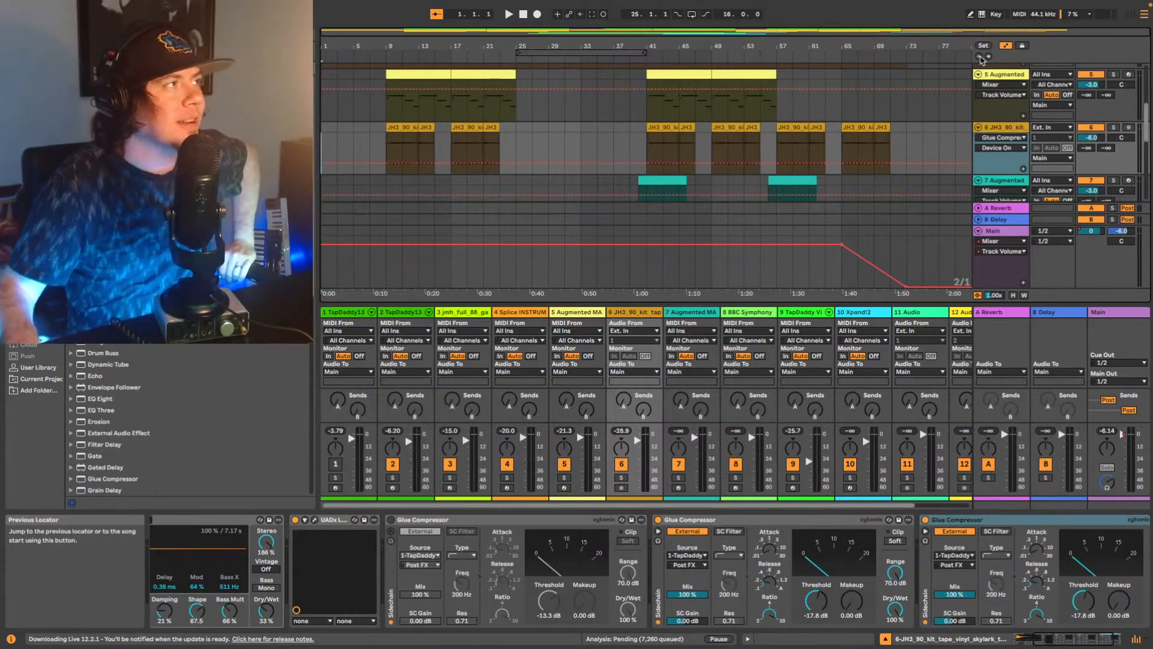
{"action": "scroll", "coordinate": [666, 138], "scroll_direction": "down", "scroll_amount": 1}
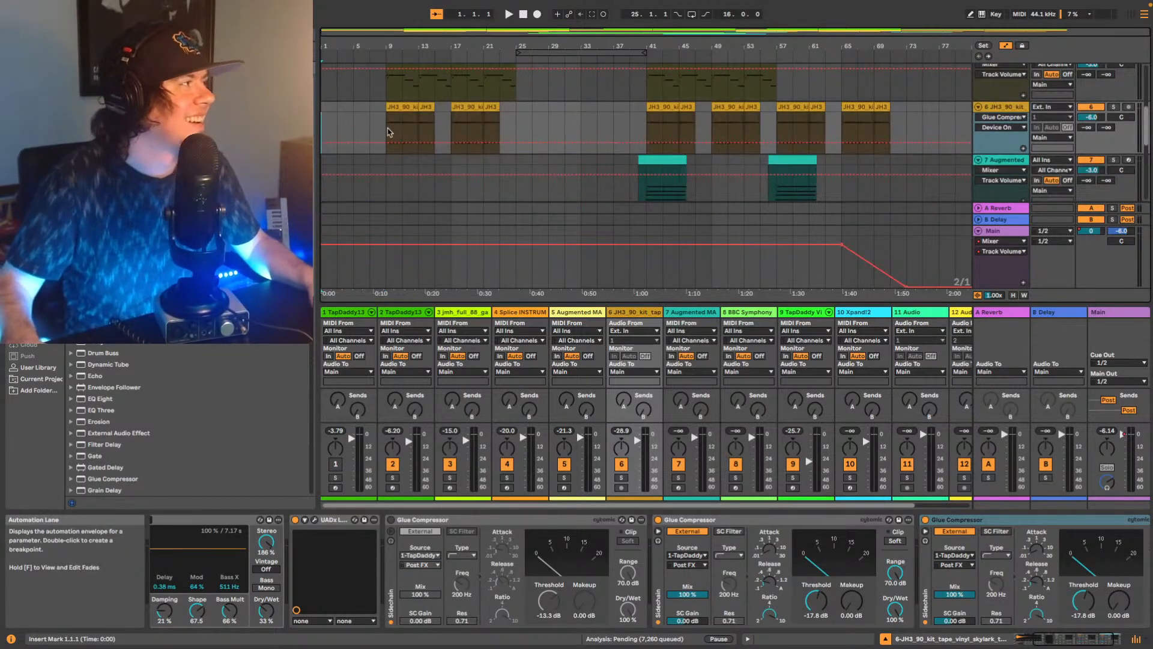
{"action": "key", "text": "space"}
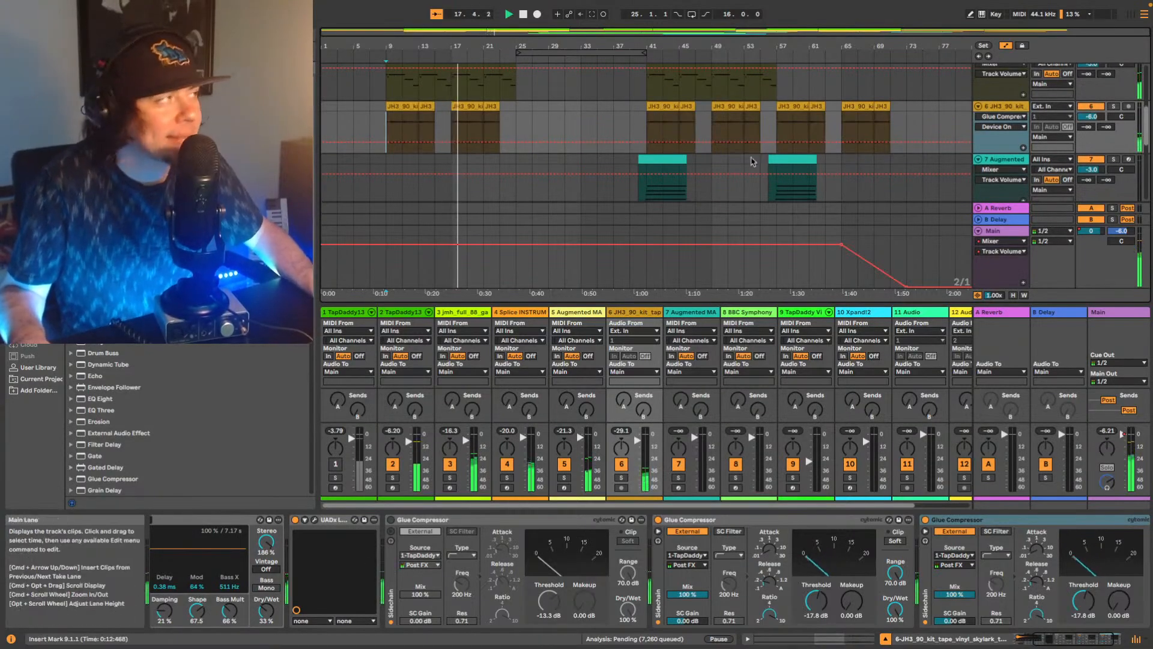
{"action": "scroll", "coordinate": [614, 109], "scroll_direction": "down", "scroll_amount": 1}
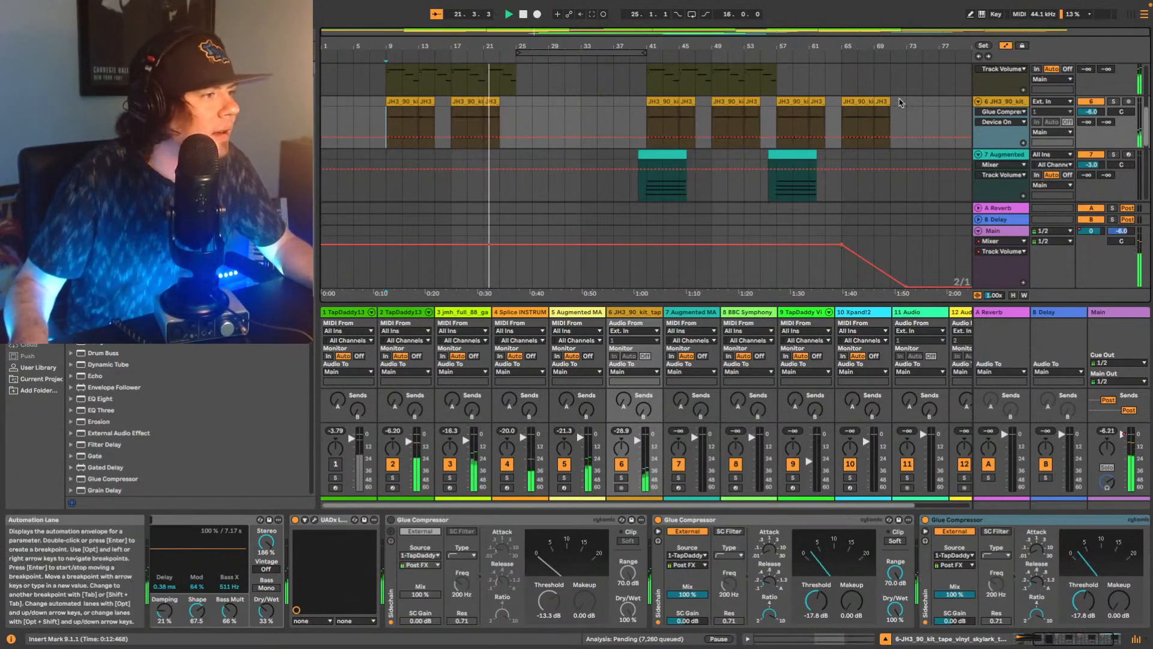
{"action": "key", "text": "space"}
Set the JH3_90_kit track's volume to -4.0 dB and play the arrangement through the closing fade-out.
{"action": "left_click", "coordinate": [1092, 111]}
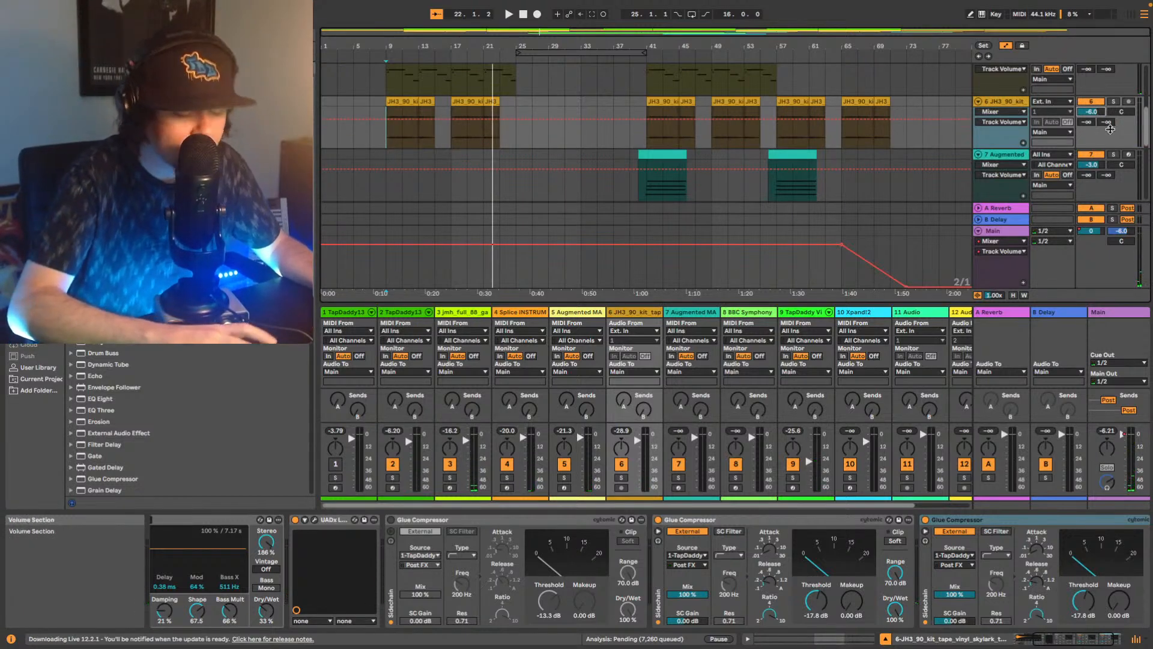
{"action": "key", "text": "space"}
{"action": "key", "text": "Up"}
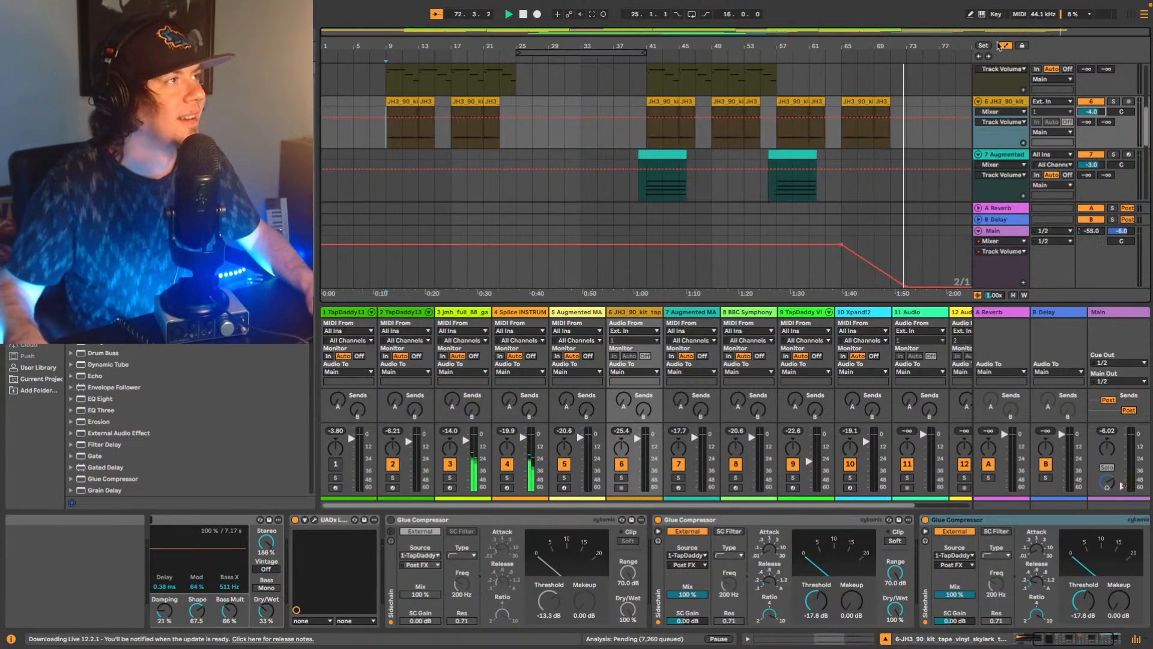
{"action": "left_click", "coordinate": [978, 56]}
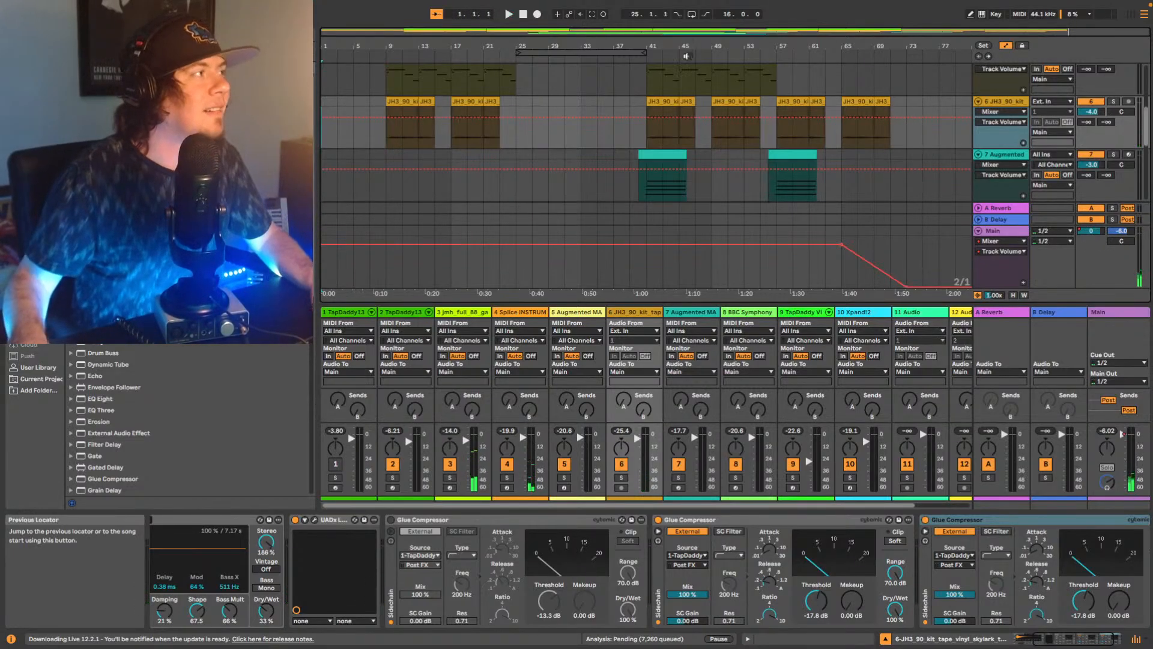
While playing the second TapDaddy track from bar 9, raise its EQ Eight high-cut frequency to 9.18 kHz with a Q of 0.69.
{"action": "scroll", "coordinate": [498, 156], "scroll_direction": "up", "scroll_amount": 8}
{"action": "scroll", "coordinate": [594, 152], "scroll_direction": "down", "scroll_amount": 3}
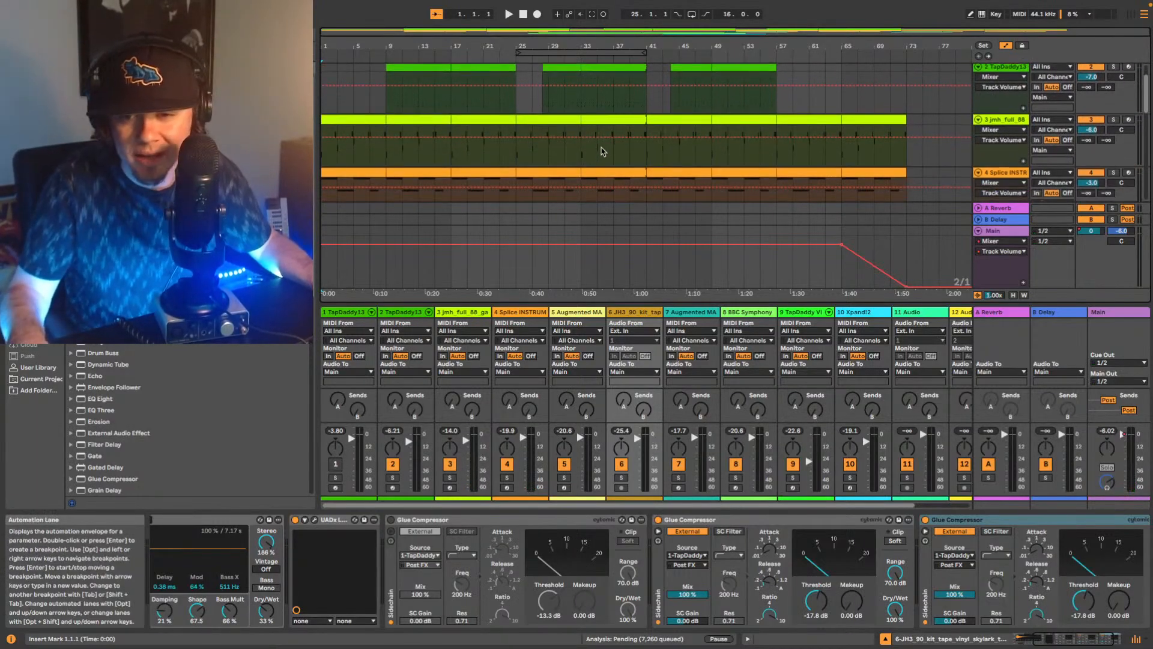
{"action": "scroll", "coordinate": [473, 136], "scroll_direction": "up", "scroll_amount": 1}
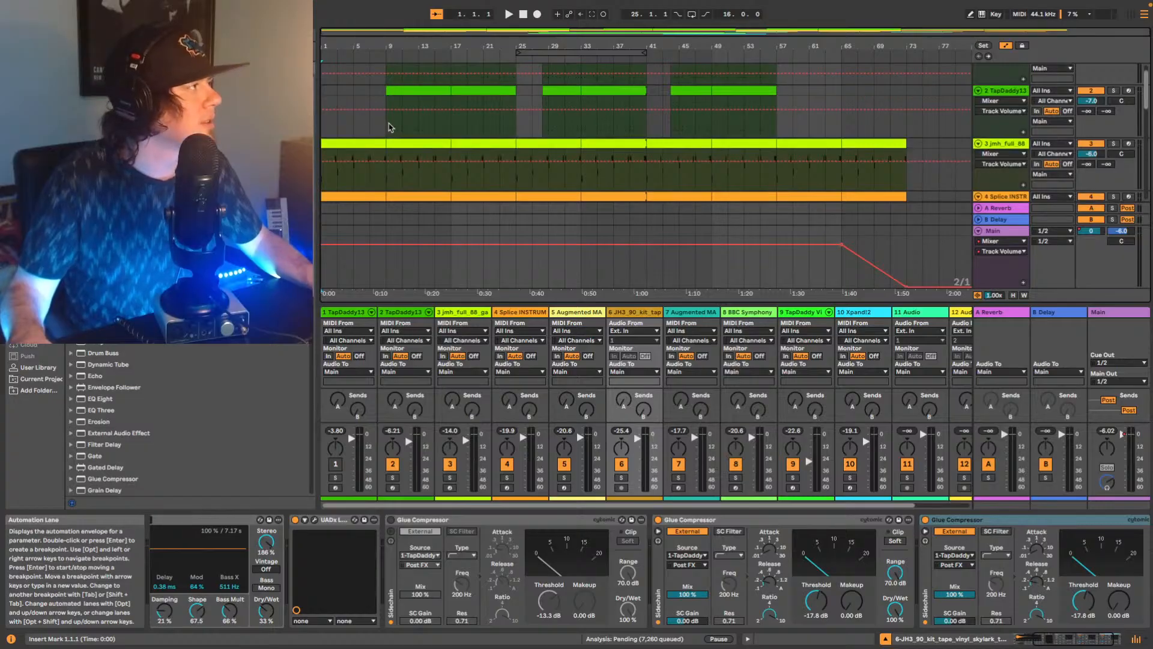
{"action": "left_click", "coordinate": [390, 126]}
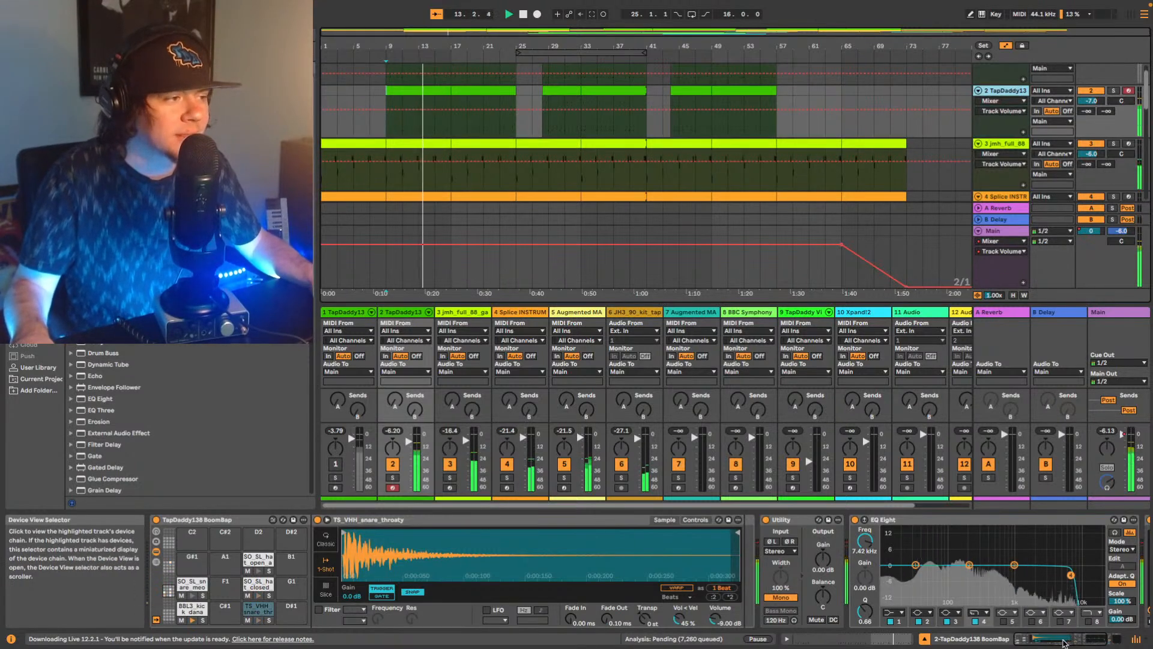
{"action": "left_click_drag", "start_coordinate": [1058, 639], "coordinate": [1070, 639]}
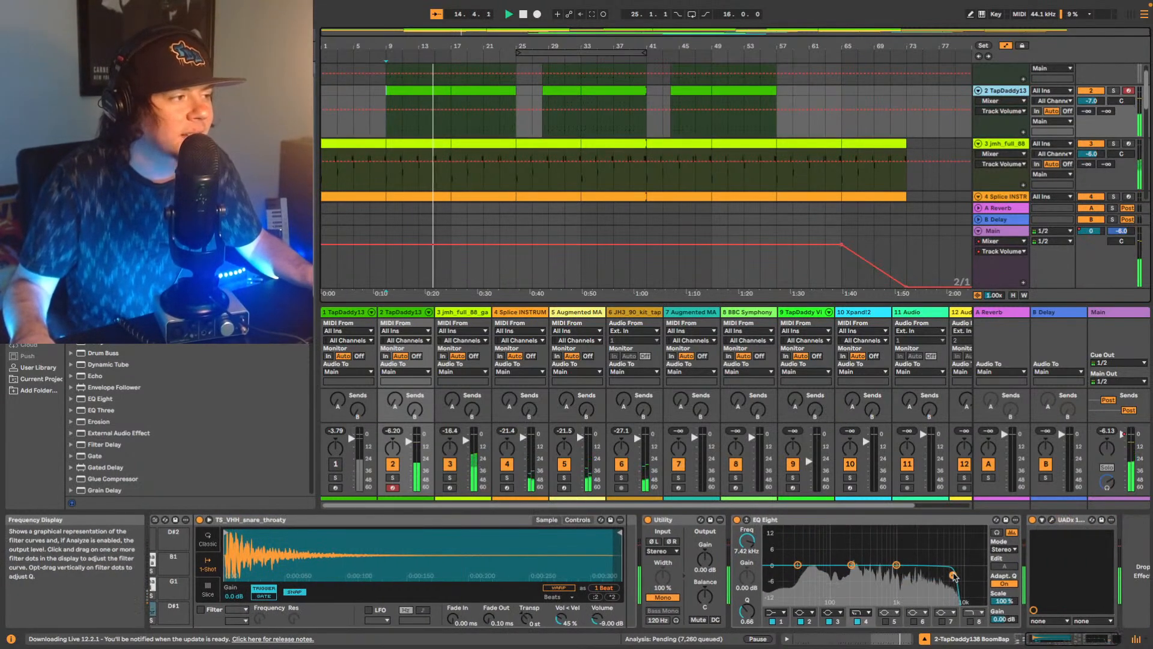
{"action": "left_click_drag", "start_coordinate": [952, 575], "coordinate": [955, 580]}
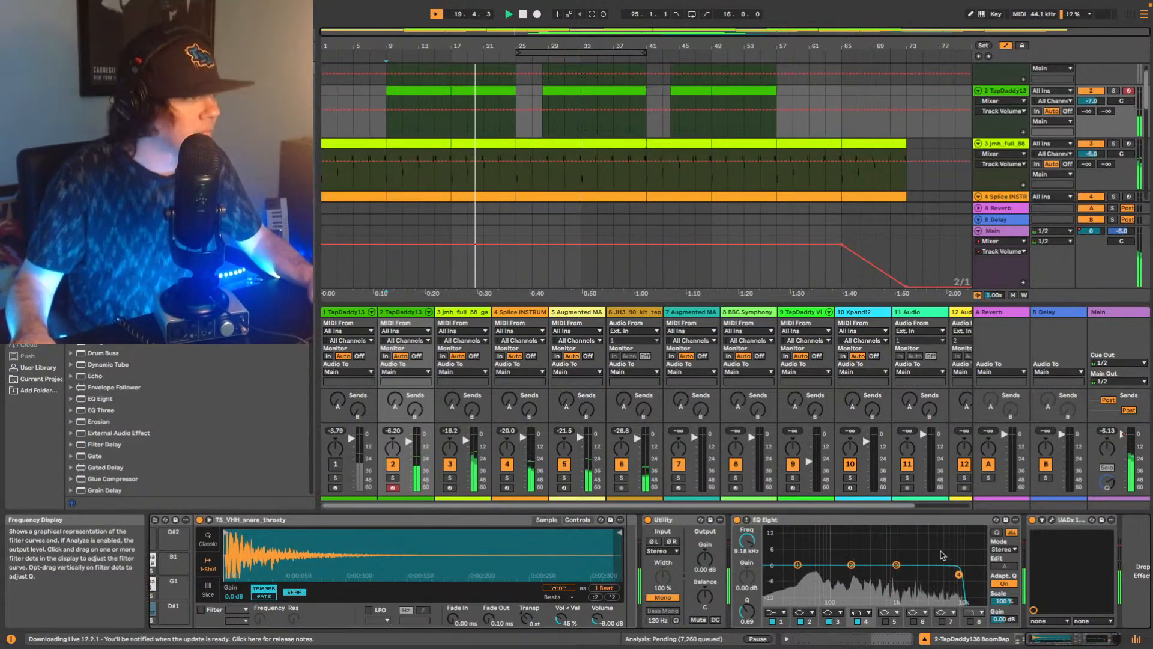
Compare the EQ Eight before and after the UAD plug-in during playback, leaving it at the end of the second TapDaddy track's chain.
{"action": "left_click", "coordinate": [880, 522]}
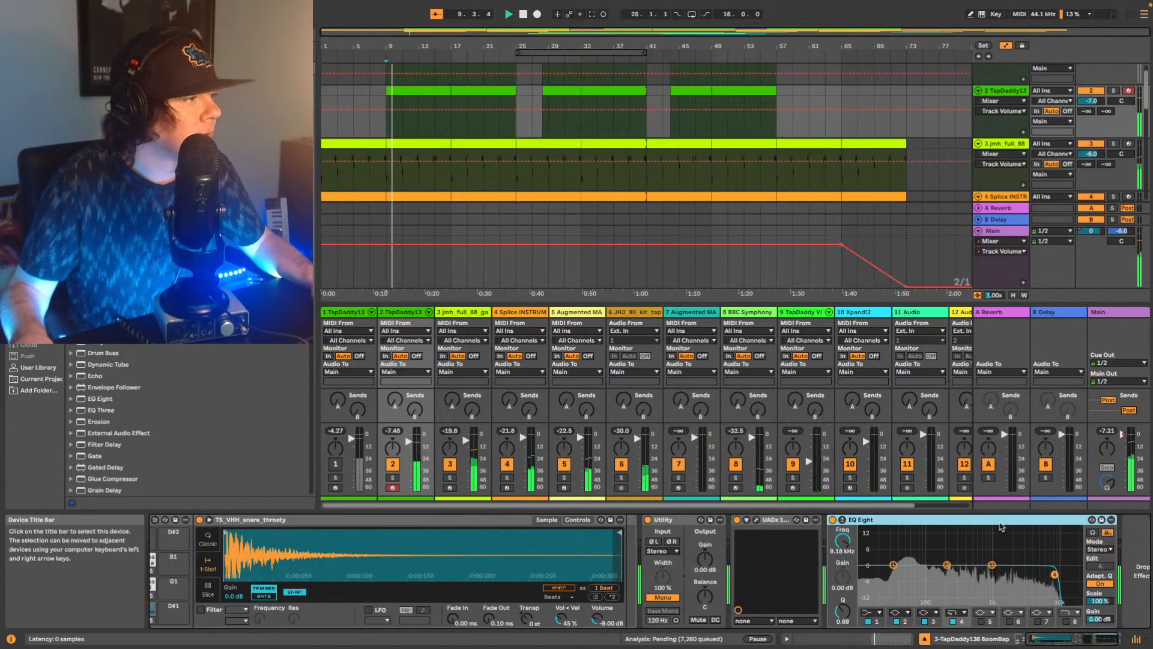
{"action": "left_click_drag", "start_coordinate": [1000, 522], "coordinate": [1102, 544]}
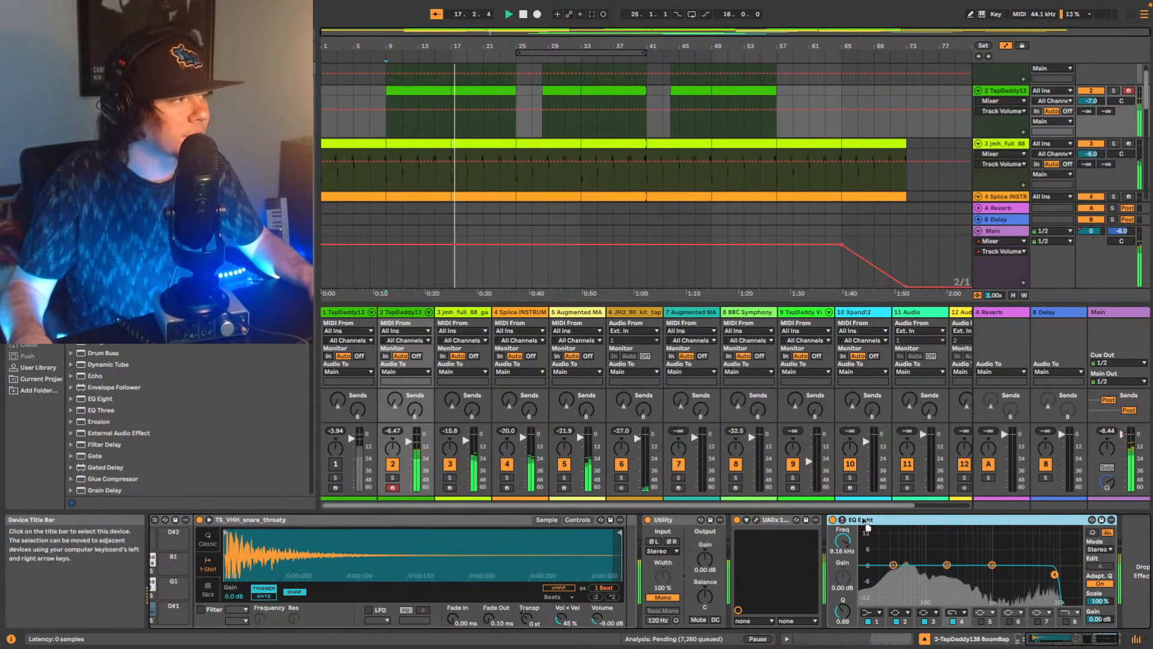
{"action": "left_click_drag", "start_coordinate": [865, 522], "coordinate": [739, 521]}
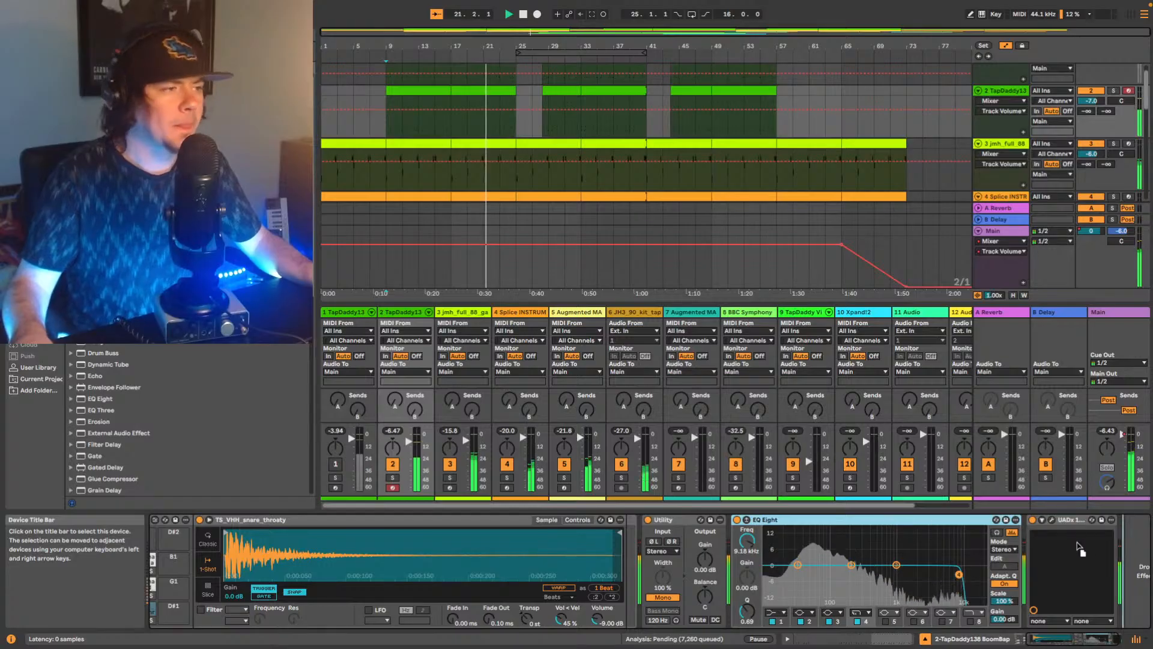
{"action": "left_click_drag", "start_coordinate": [892, 523], "coordinate": [1024, 547]}
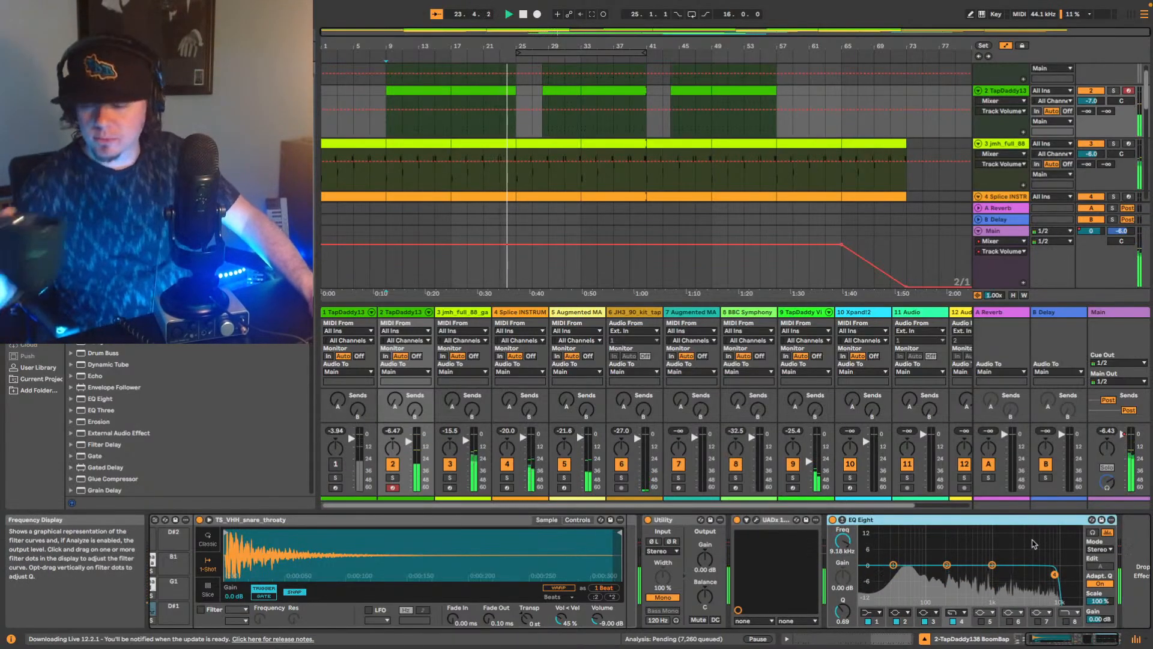
{"action": "key", "text": "space"}
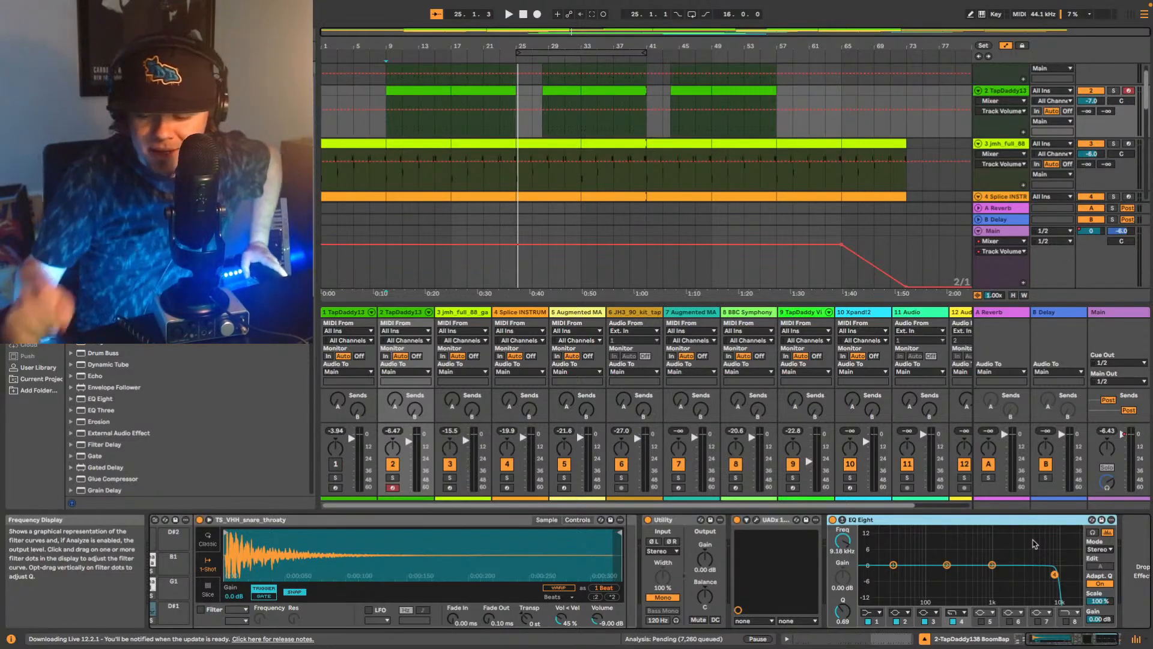
Insert a new EQ Eight between the snare sampler and the Utility on the second TapDaddy track.
{"action": "left_click", "coordinate": [1052, 642]}
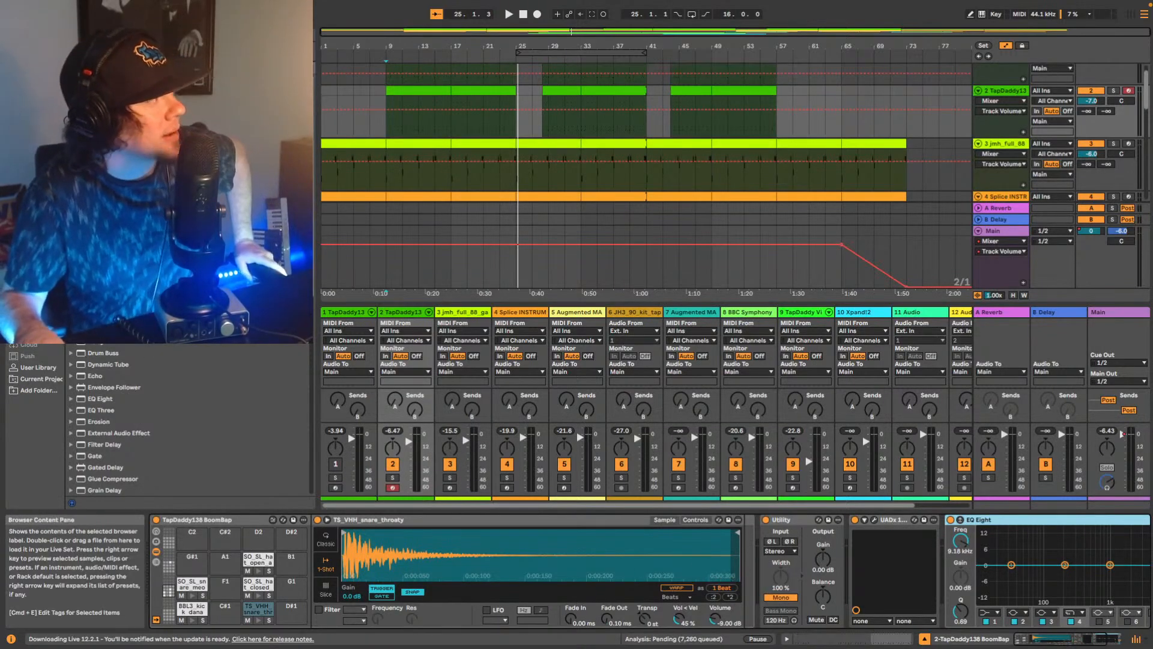
{"action": "scroll", "coordinate": [150, 420], "scroll_direction": "down", "scroll_amount": 2}
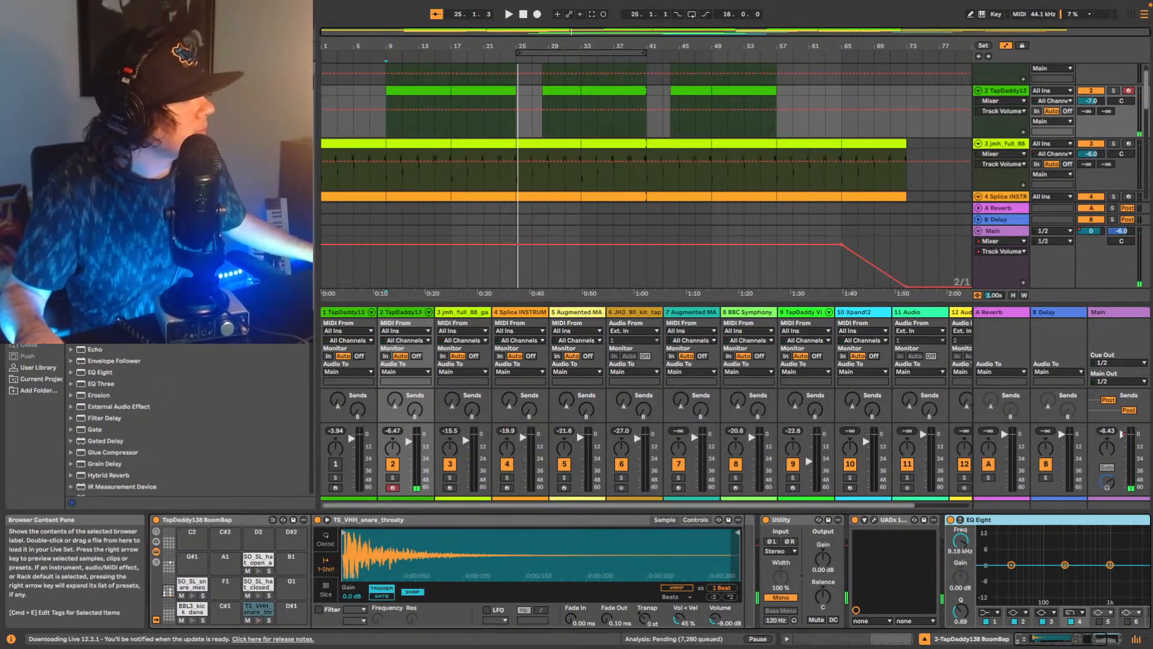
{"action": "left_click", "coordinate": [104, 378]}
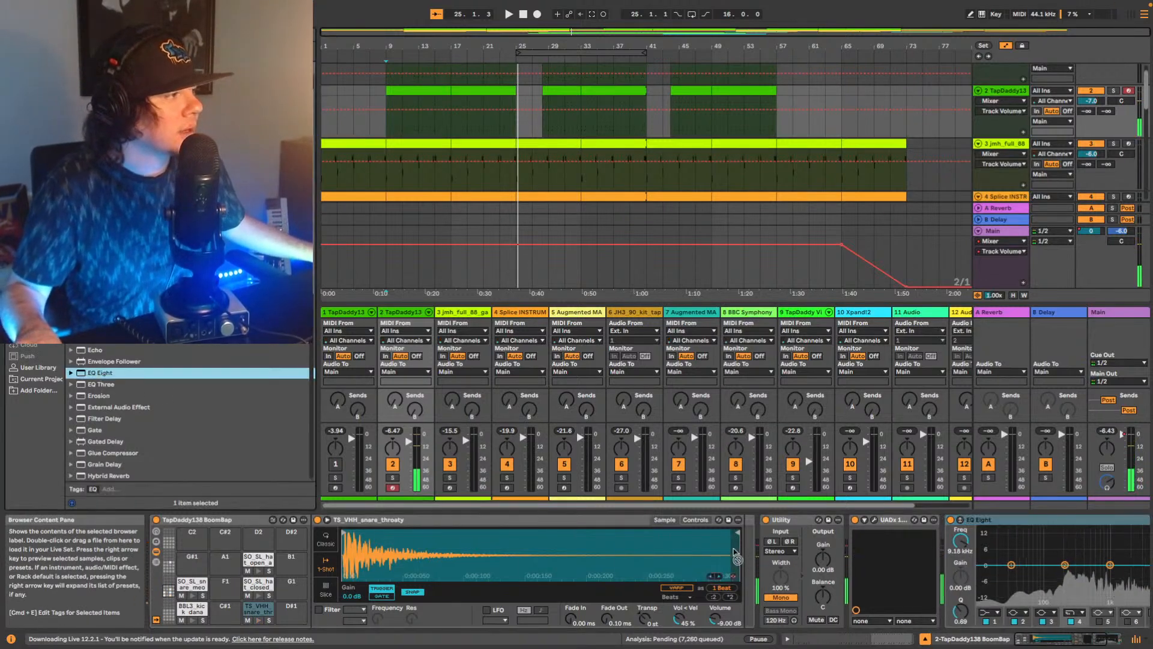
{"action": "key", "text": "Return"}
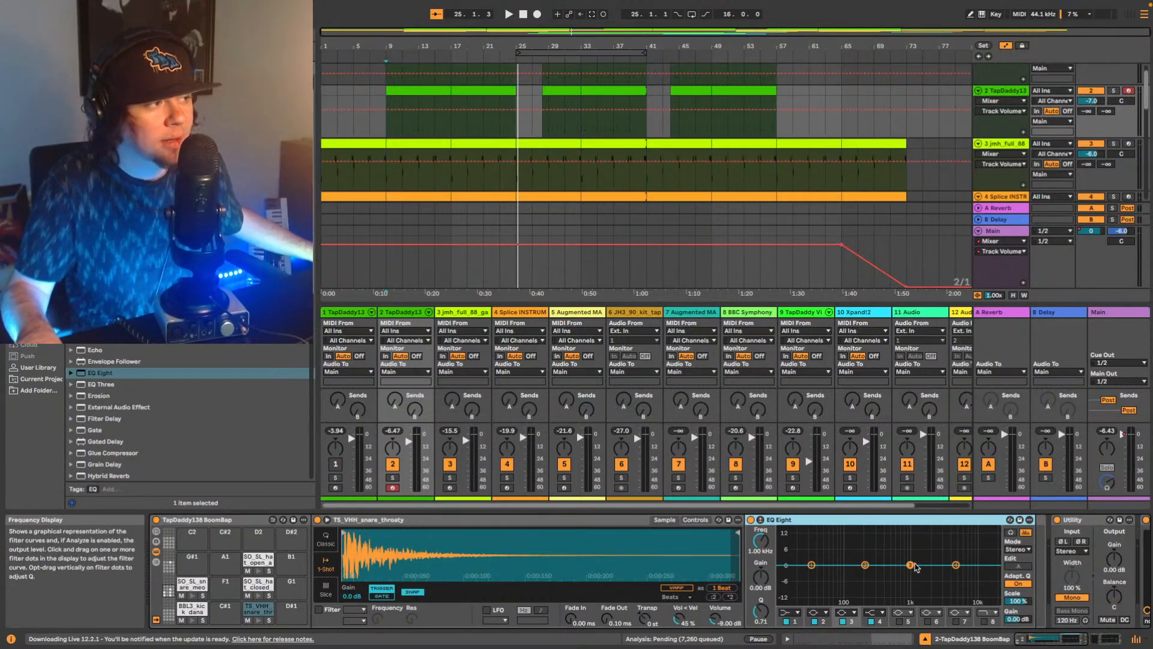
Boost band 3 of the new EQ Eight by 7.81 dB at 2.15 kHz with a Q of 1.79, and audition from bar 9.
{"action": "left_click_drag", "start_coordinate": [911, 565], "coordinate": [931, 550]}
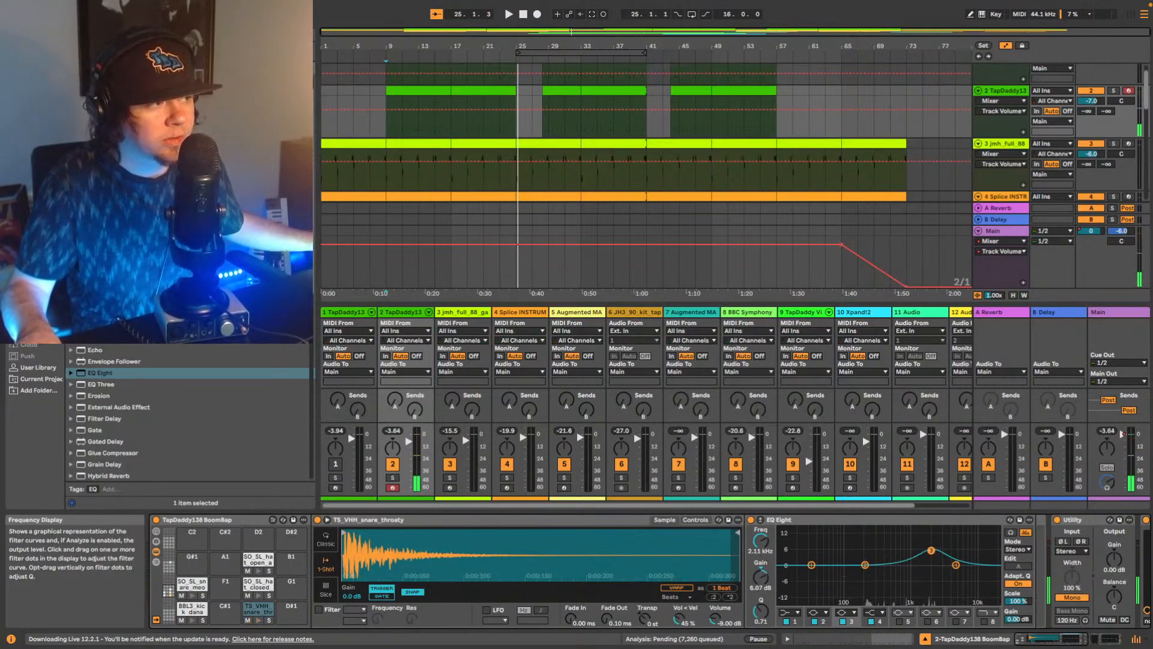
{"action": "left_click_drag", "start_coordinate": [761, 612], "coordinate": [761, 591]}
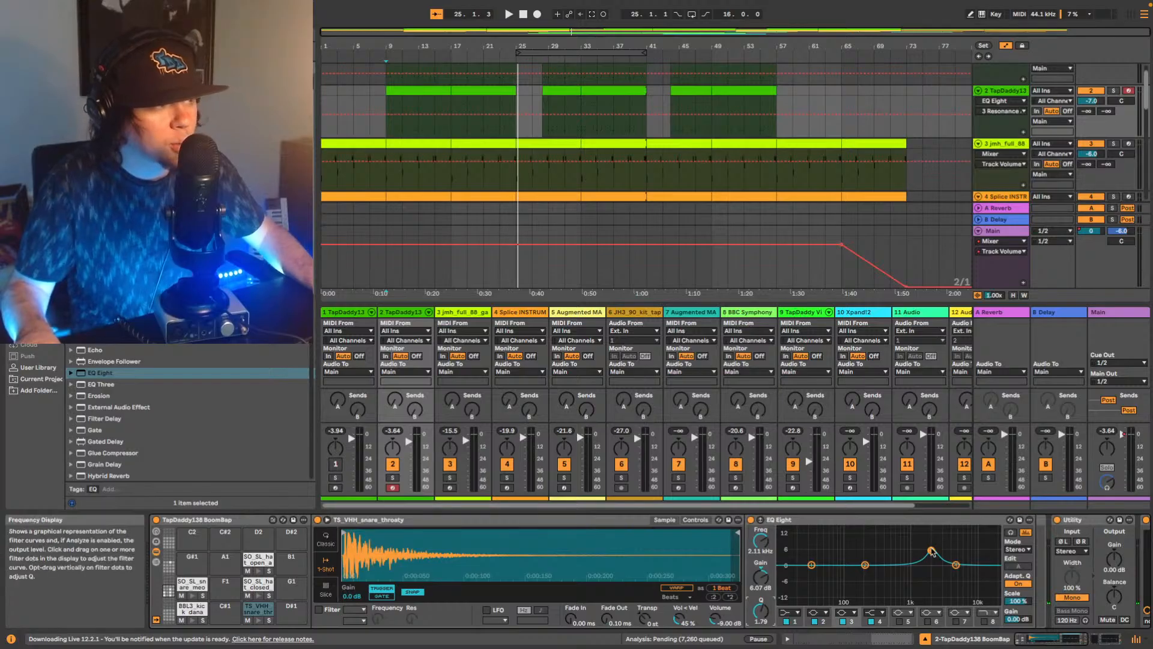
{"action": "key", "text": "space"}
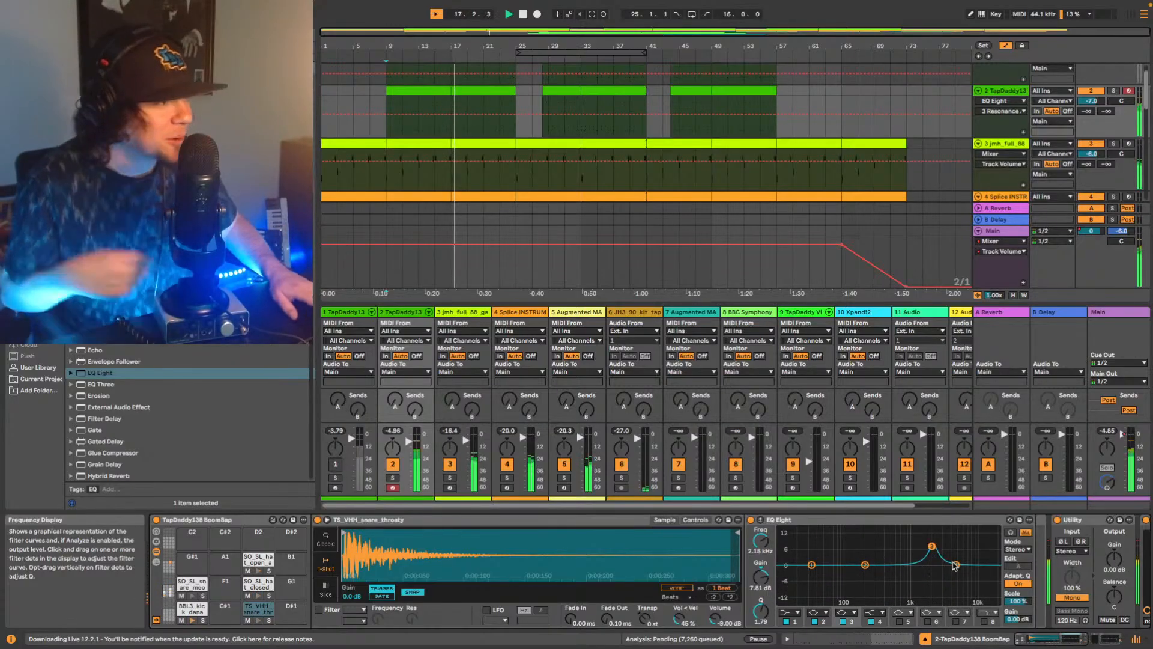
During playback from bar 9, reduce the first EQ Eight's band 3 boost to 4.09 dB at 2.02 kHz.
{"action": "left_click", "coordinate": [1107, 638]}
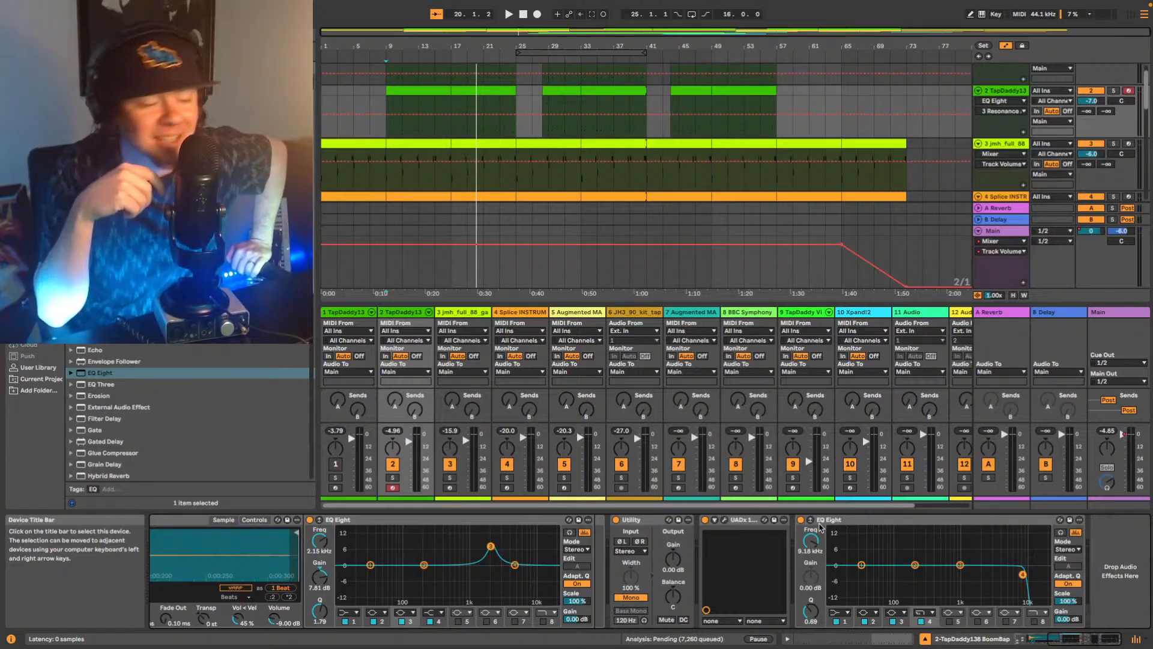
{"action": "key", "text": "space"}
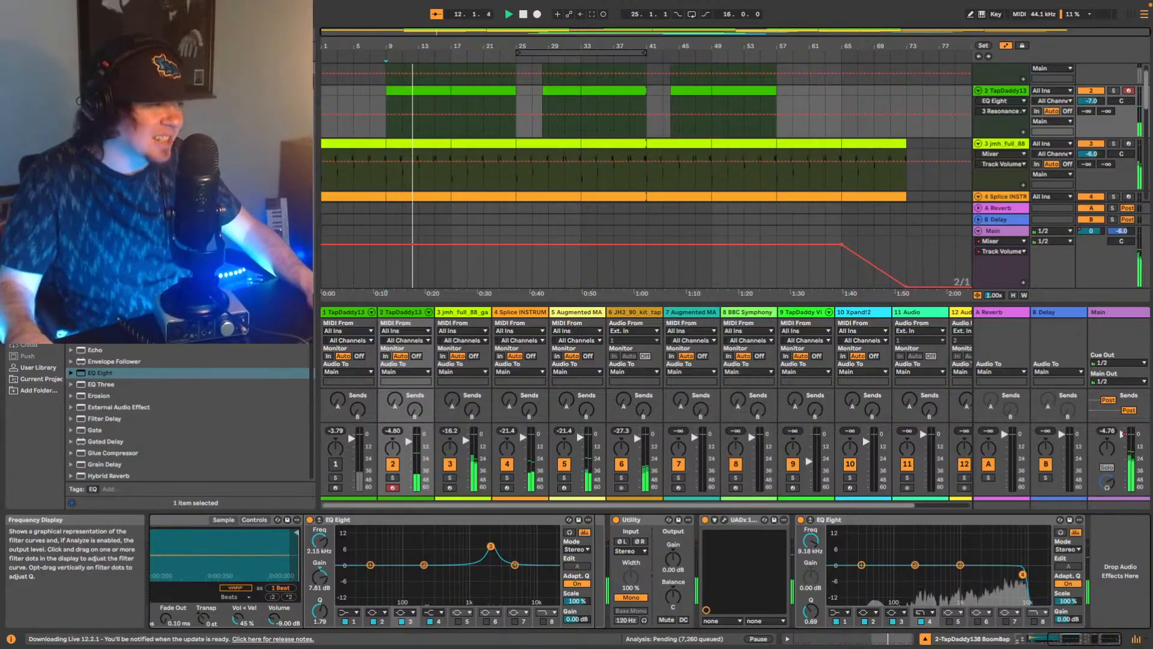
{"action": "left_click_drag", "start_coordinate": [491, 546], "coordinate": [489, 556]}
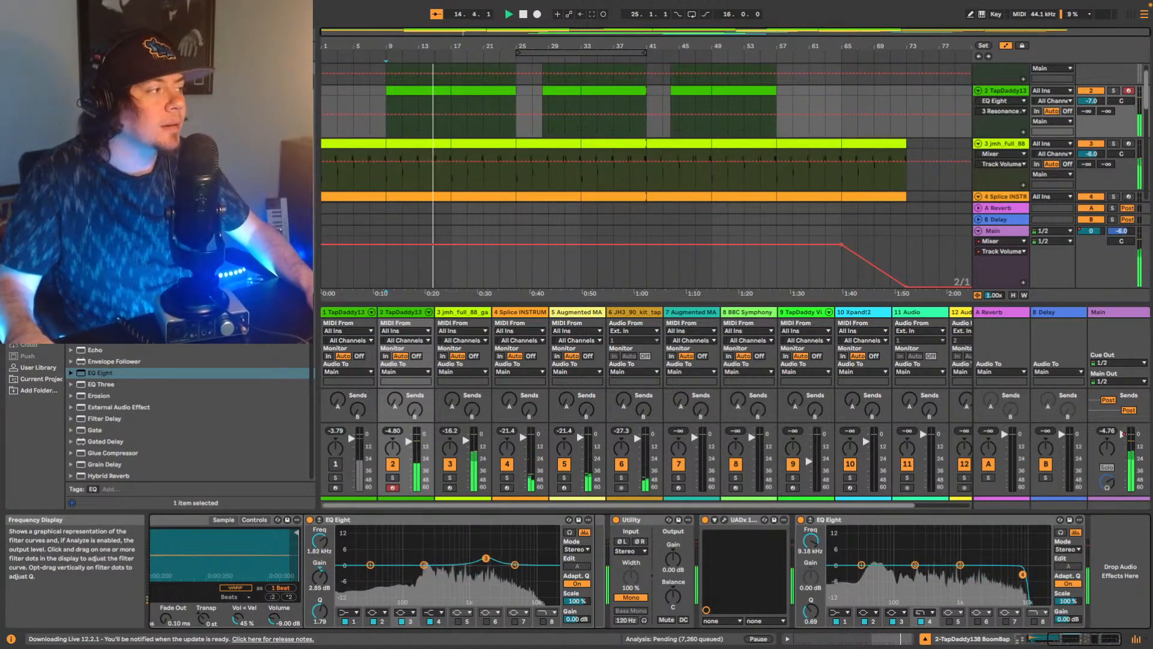
Compare the drums with the first EQ Eight bypassed and active, leaving it switched on, and stop playback.
{"action": "left_click", "coordinate": [310, 520]}
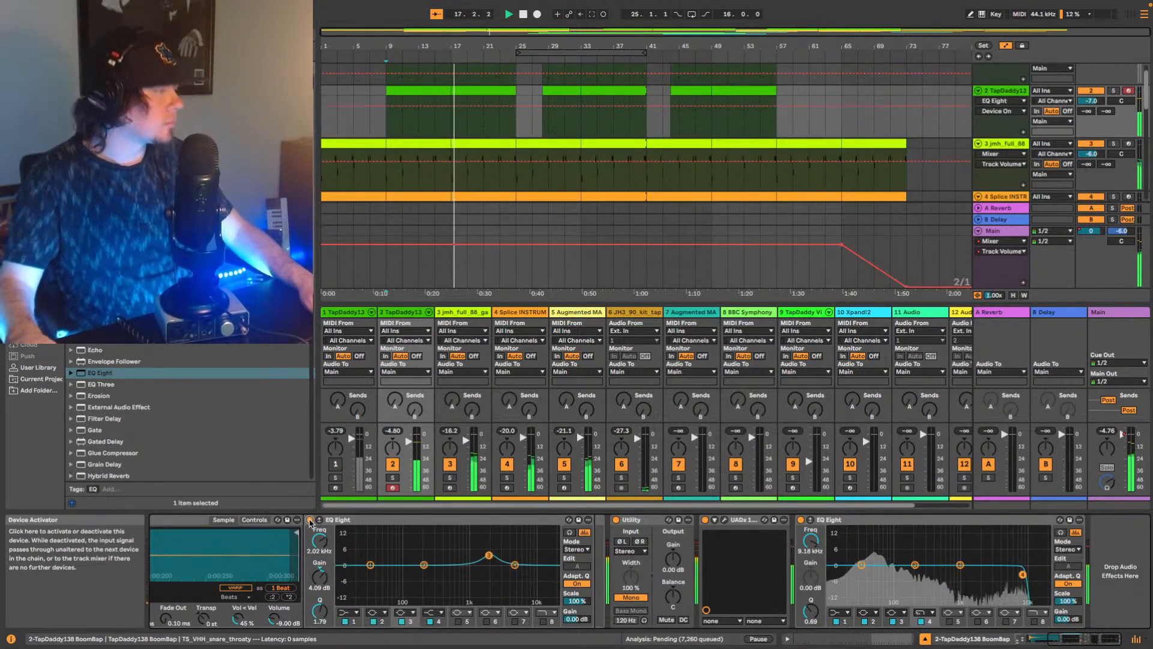
{"action": "left_click", "coordinate": [310, 520]}
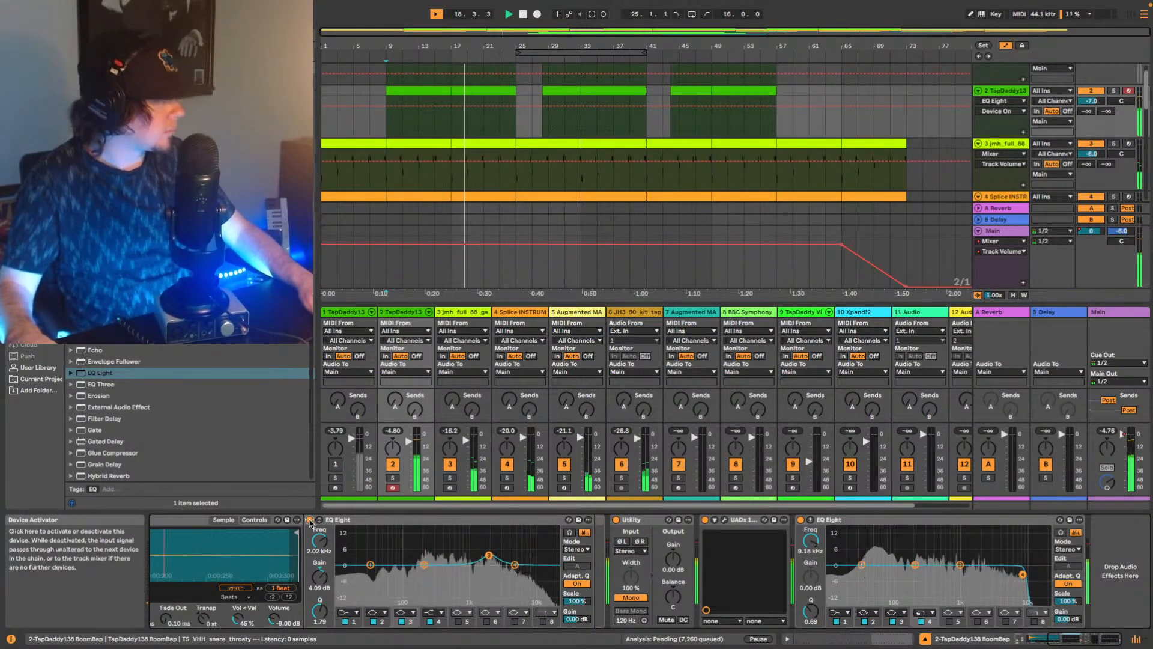
{"action": "left_click", "coordinate": [309, 521]}
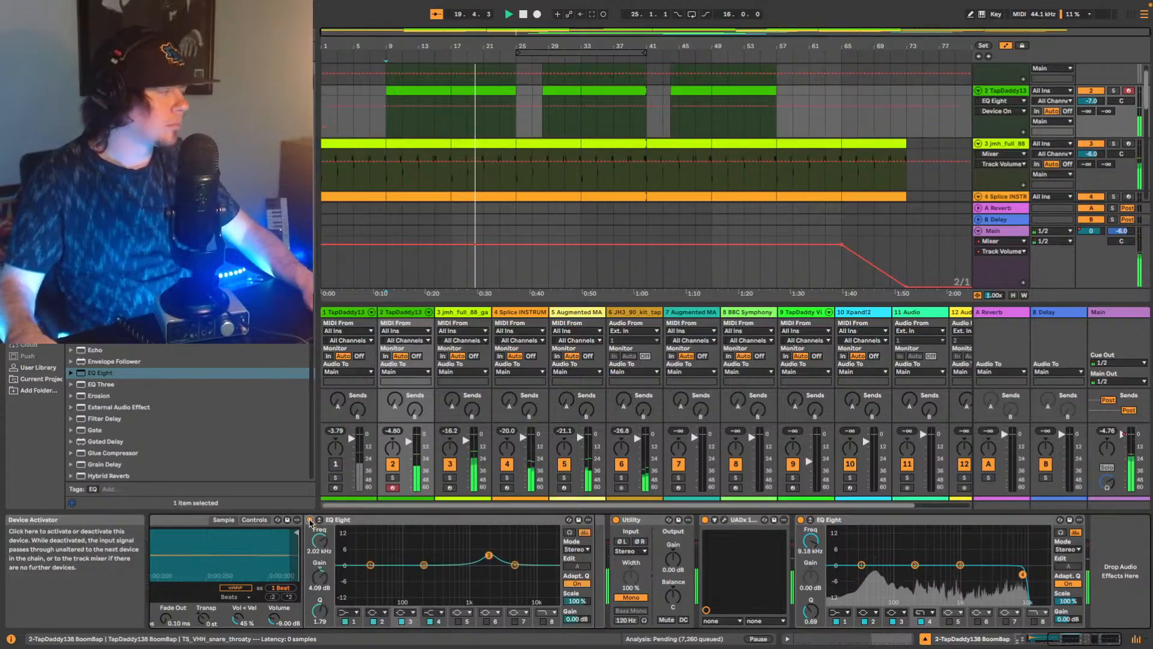
{"action": "left_click", "coordinate": [310, 520]}
{"action": "key", "text": "space"}
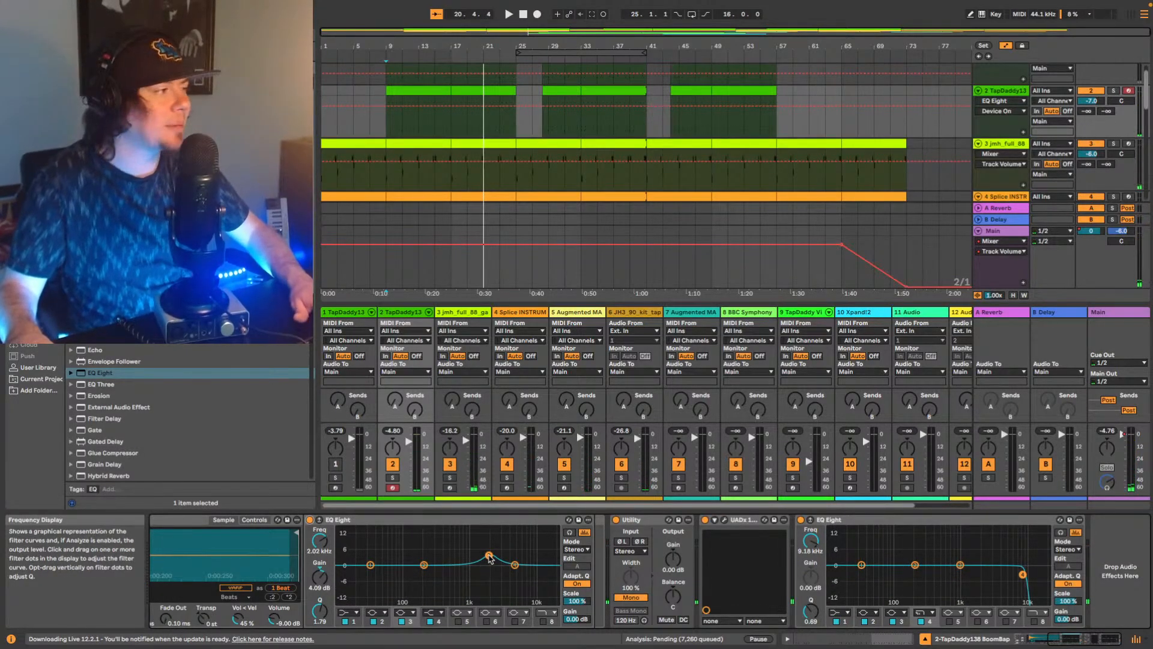
Fine-tune band 3 of the first EQ Eight to 3.84 dB at 2.11 kHz and audition from bar 9.
{"action": "left_click_drag", "start_coordinate": [489, 557], "coordinate": [491, 559]}
{"action": "key", "text": "space"}
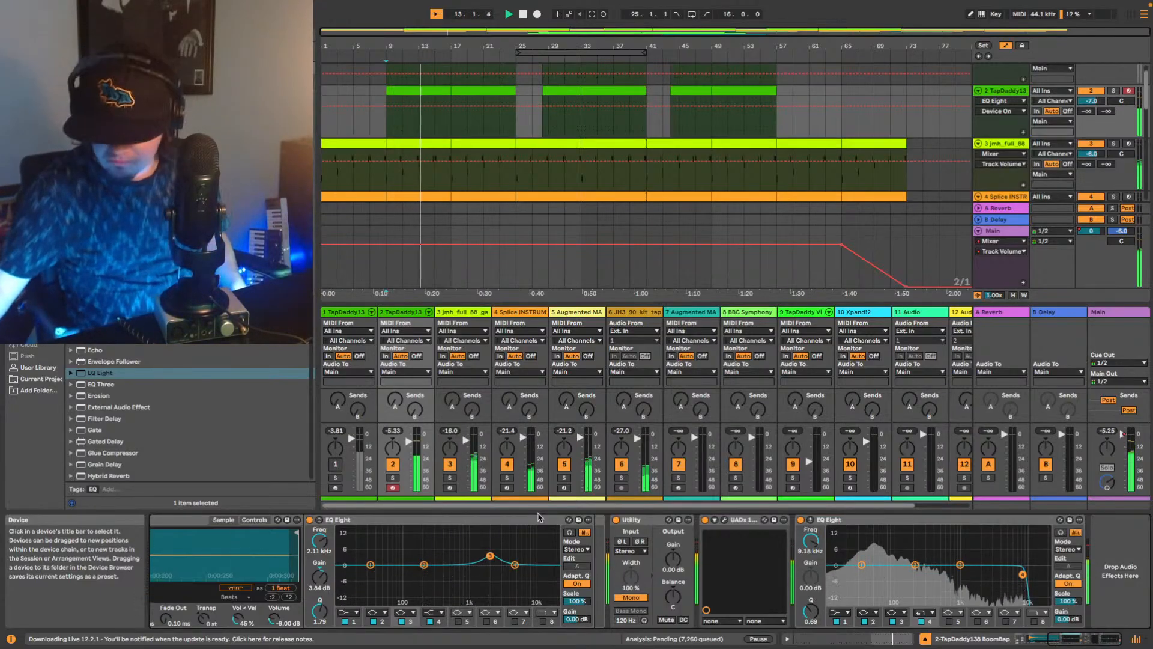
{"action": "key", "text": "space"}
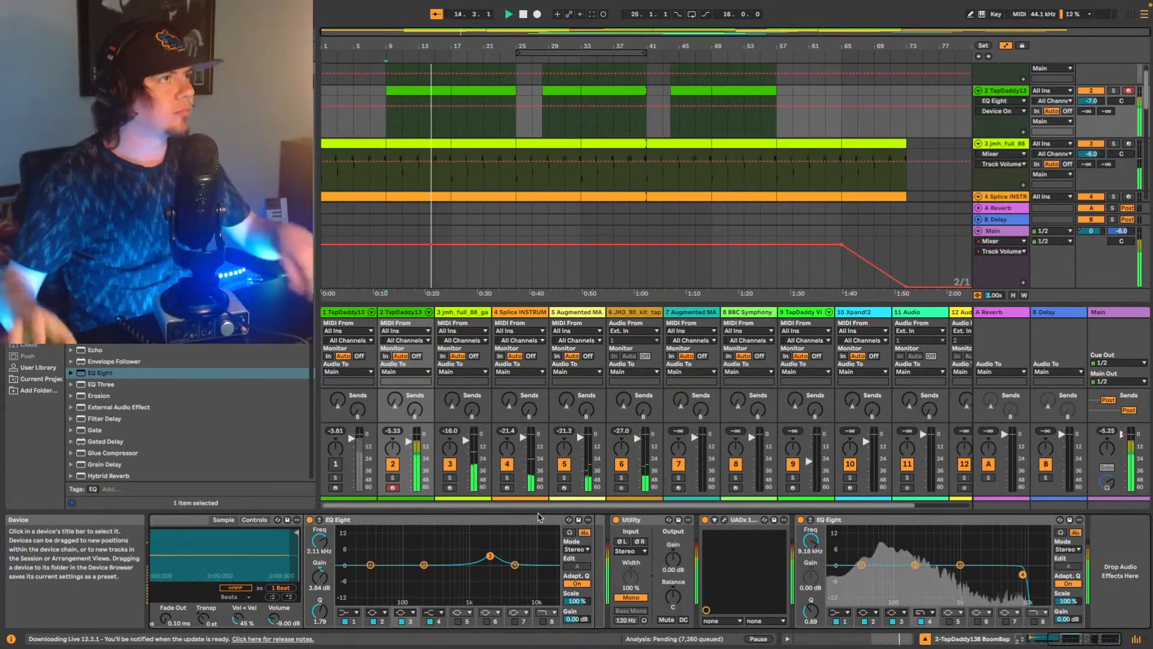
Set the second TapDaddy track's volume to -6.0 dB and restart playback from bar 9.
{"action": "scroll", "coordinate": [1133, 112], "scroll_direction": "up", "scroll_amount": 2}
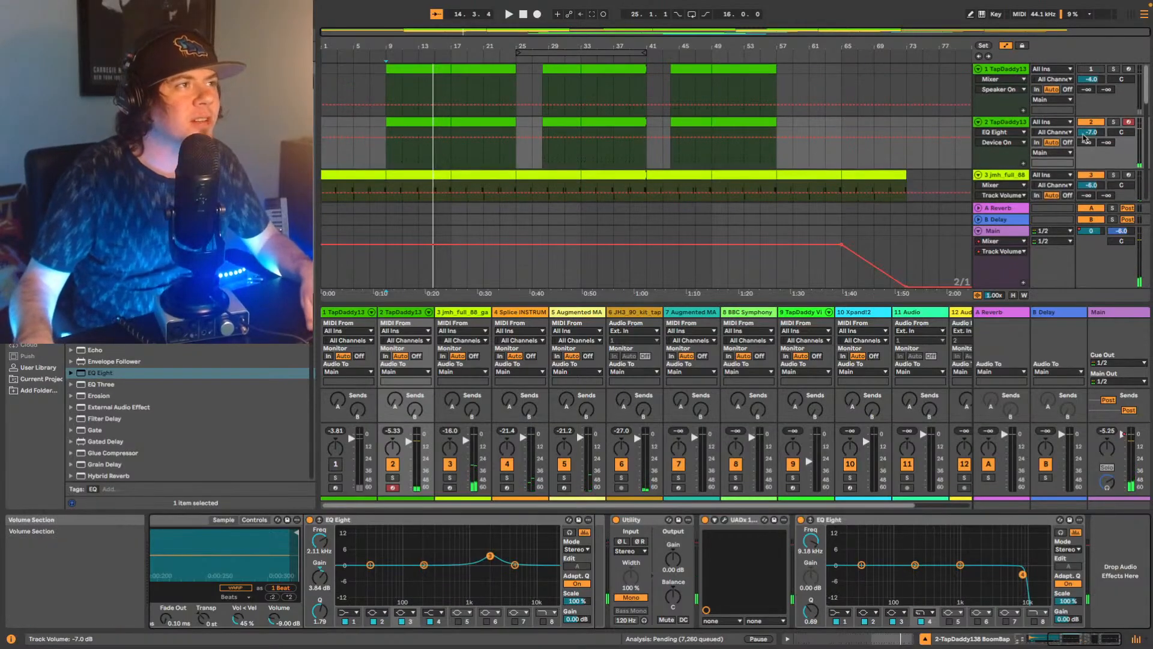
{"action": "left_click", "coordinate": [1084, 132]}
{"action": "key", "text": "Up"}
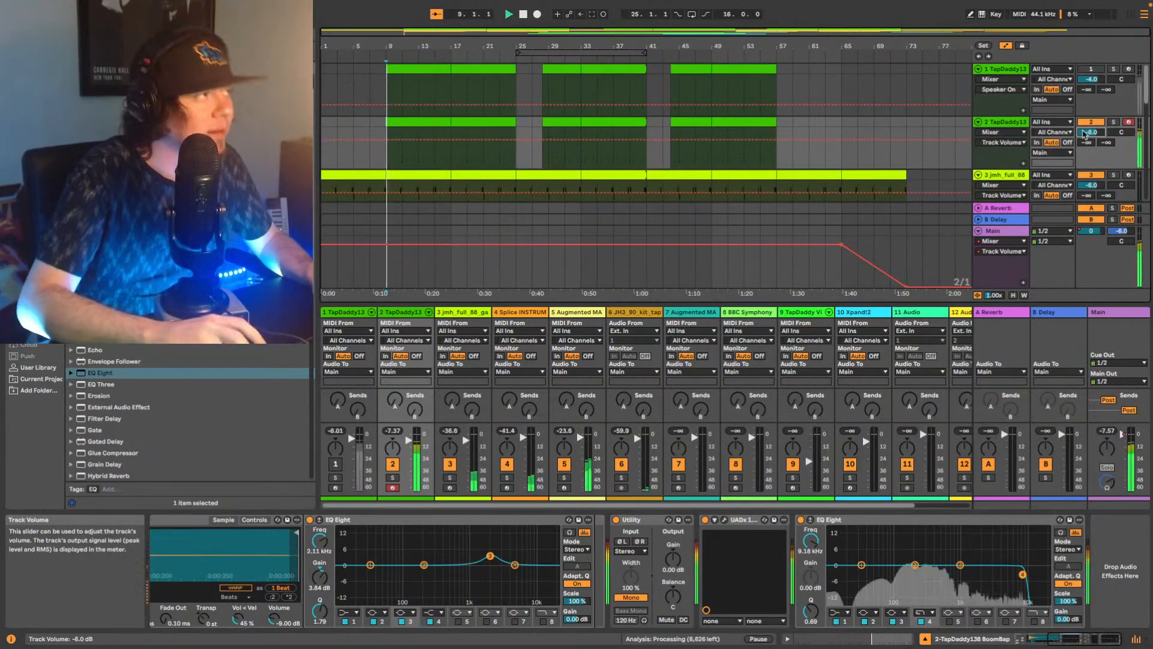
Lower the second TapDaddy track's volume to -7.0 dB while auditioning the beat from bar 9.
{"action": "key", "text": "space"}
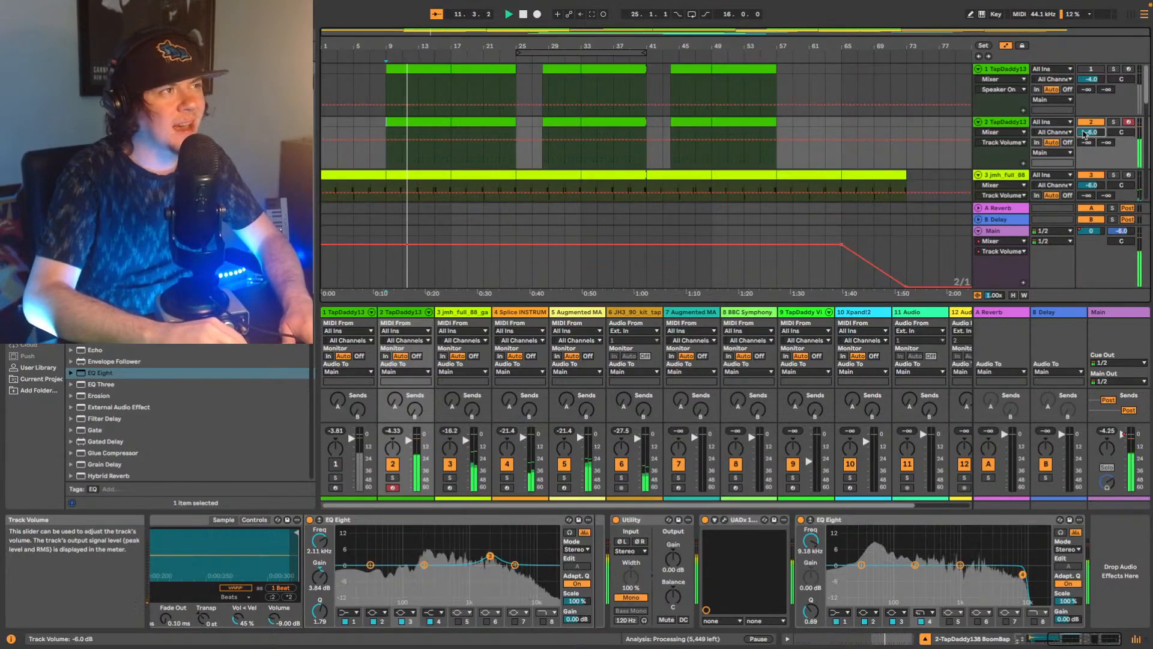
{"action": "key", "text": "Down"}
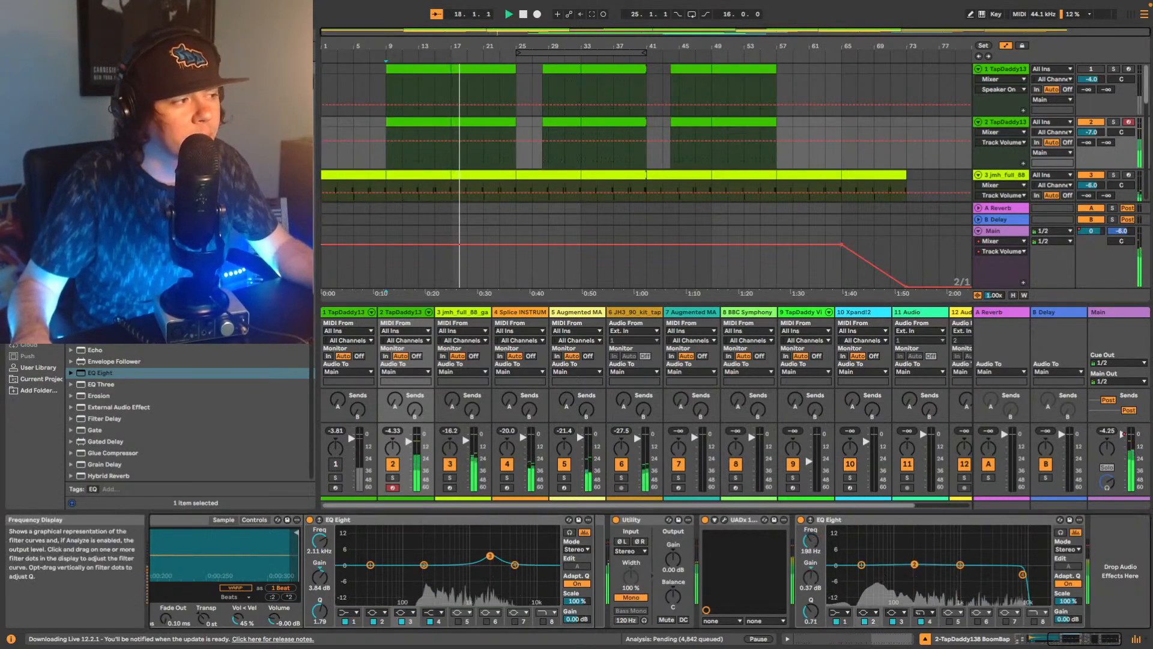
Boost band 2 of the second EQ Eight to about 5.8 dB near 96 Hz with a Q of 1.14, restarting playback to audition.
{"action": "left_click_drag", "start_coordinate": [915, 565], "coordinate": [893, 550]}
{"action": "key", "text": "space"}
{"action": "key", "text": "space"}
{"action": "key", "text": "space"}
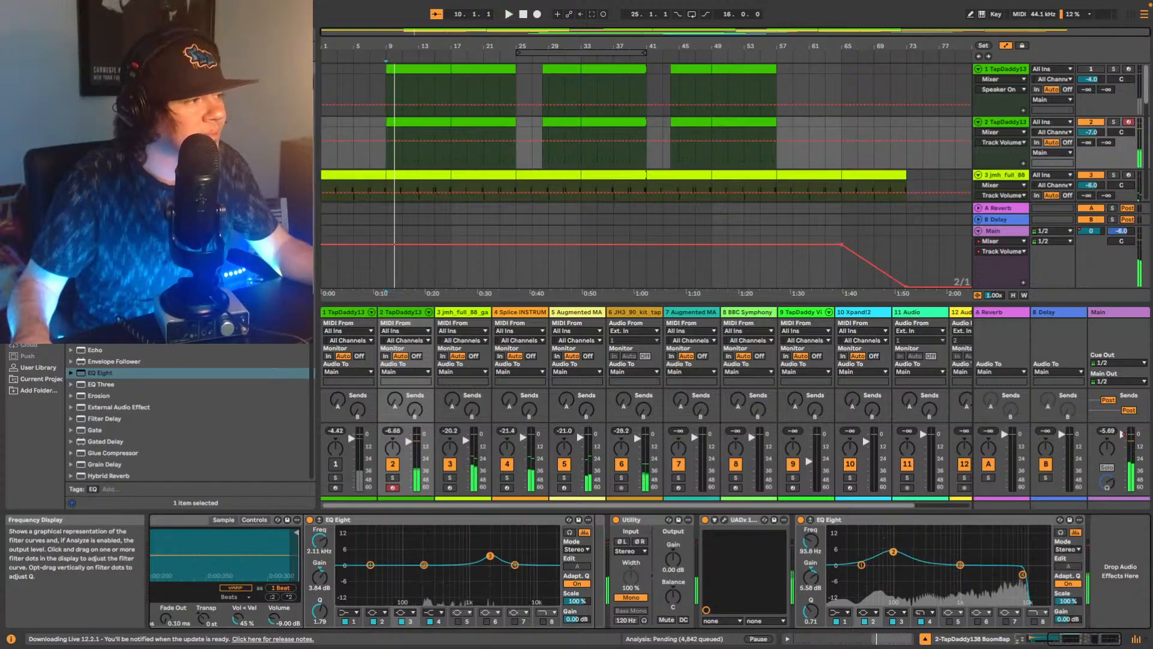
{"action": "key", "text": "space"}
Move band 2 of the second EQ Eight to 129 Hz at 2.60 dB and repeatedly replay the opening beats from bar 9.
{"action": "key", "text": "space"}
{"action": "left_click_drag", "start_coordinate": [811, 610], "coordinate": [811, 600]}
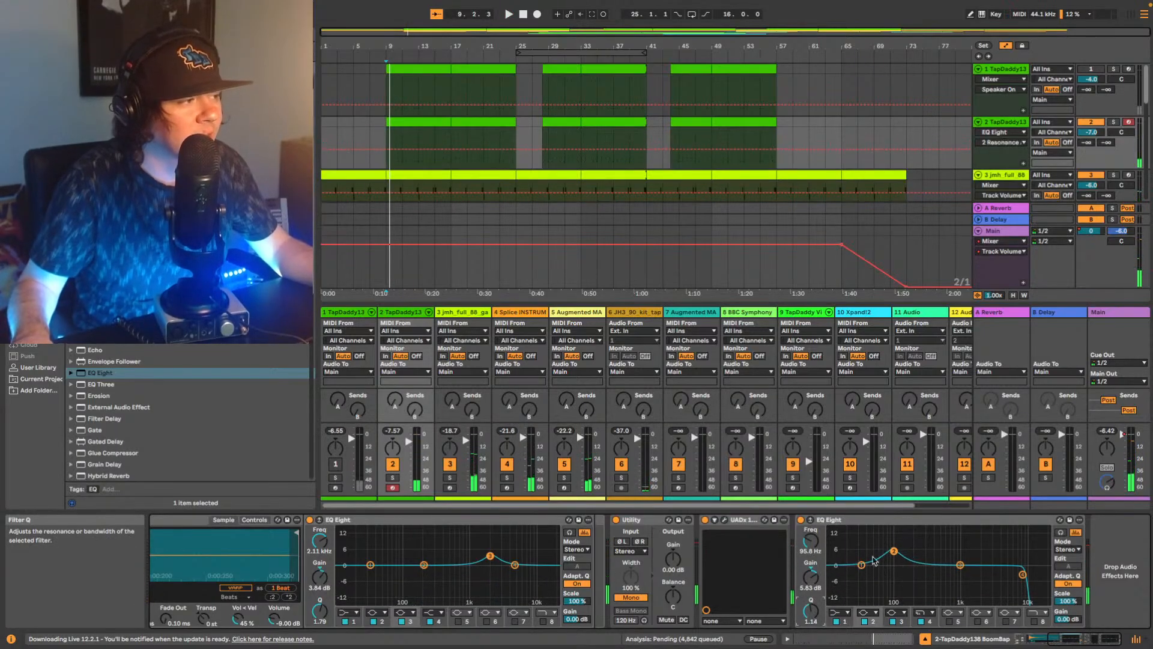
{"action": "key", "text": "space"}
{"action": "mouse_move", "coordinate": [894, 551]}
{"action": "left_mouse_down"}
{"action": "mouse_move", "coordinate": [893, 534]}
{"action": "mouse_move", "coordinate": [875, 533]}
{"action": "mouse_move", "coordinate": [911, 534]}
{"action": "mouse_move", "coordinate": [890, 535]}
{"action": "mouse_move", "coordinate": [903, 534]}
{"action": "mouse_move", "coordinate": [902, 558]}
{"action": "left_mouse_up"}
{"action": "key", "text": "space"}
{"action": "key", "text": "space"}
{"action": "key", "text": "space"}
{"action": "key", "text": "space"}
{"action": "key", "text": "space"}
{"action": "key", "text": "space"}
{"action": "key", "text": "space"}
{"action": "key", "text": "space"}
{"action": "key", "text": "space"}
{"action": "key", "text": "space"}
{"action": "key", "text": "space"}
{"action": "key", "text": "space"}
{"action": "key", "text": "space"}
{"action": "key", "text": "space"}
{"action": "key", "text": "space"}
{"action": "key", "text": "space"}
{"action": "key", "text": "space"}
{"action": "key", "text": "space"}
{"action": "key", "text": "space"}
{"action": "key", "text": "space"}
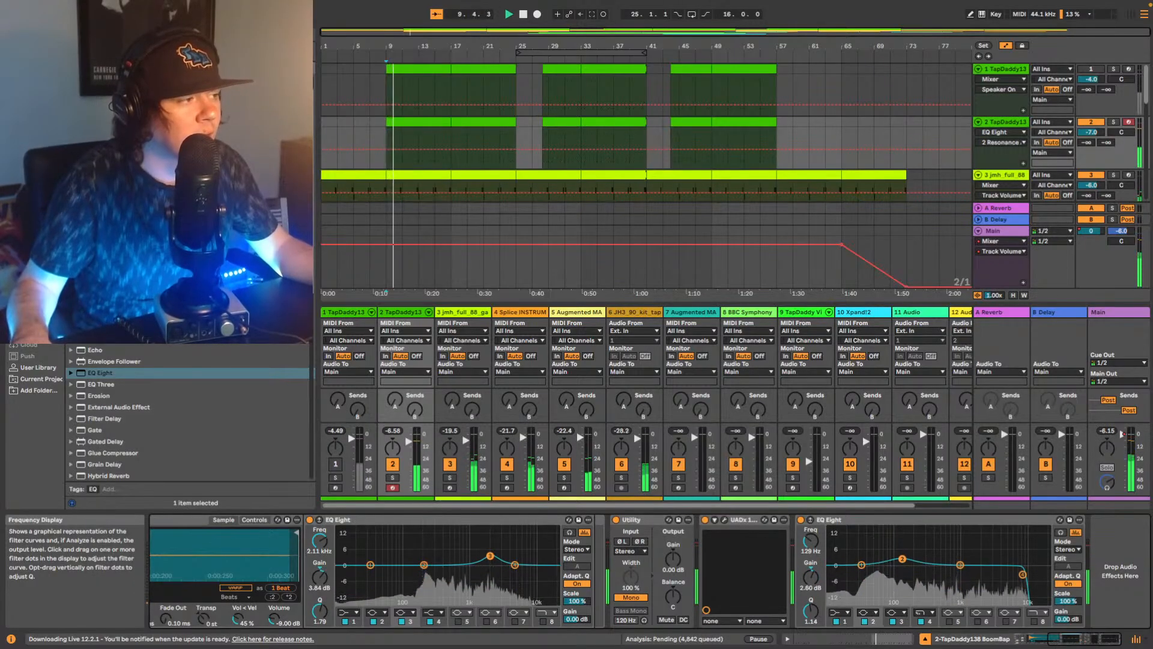
Refine band 2 of the second EQ Eight to 132 Hz, 3.35 dB and Q 1.58 during playback, then stop.
{"action": "left_click_drag", "start_coordinate": [810, 610], "coordinate": [811, 603]}
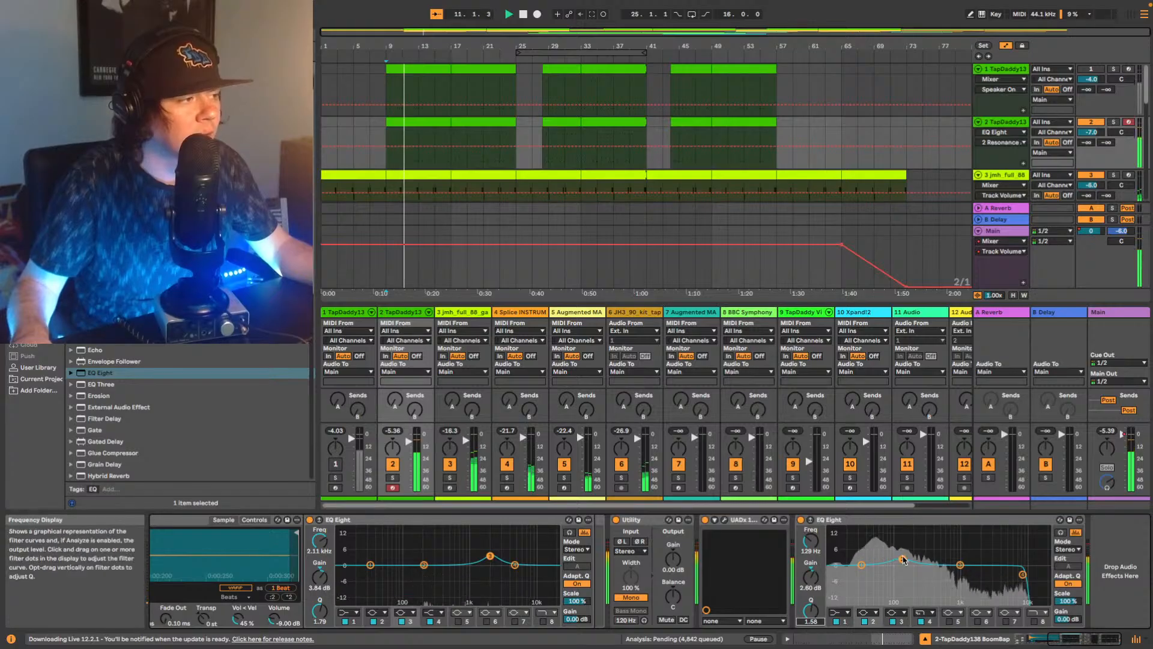
{"action": "left_click_drag", "start_coordinate": [902, 558], "coordinate": [904, 559]}
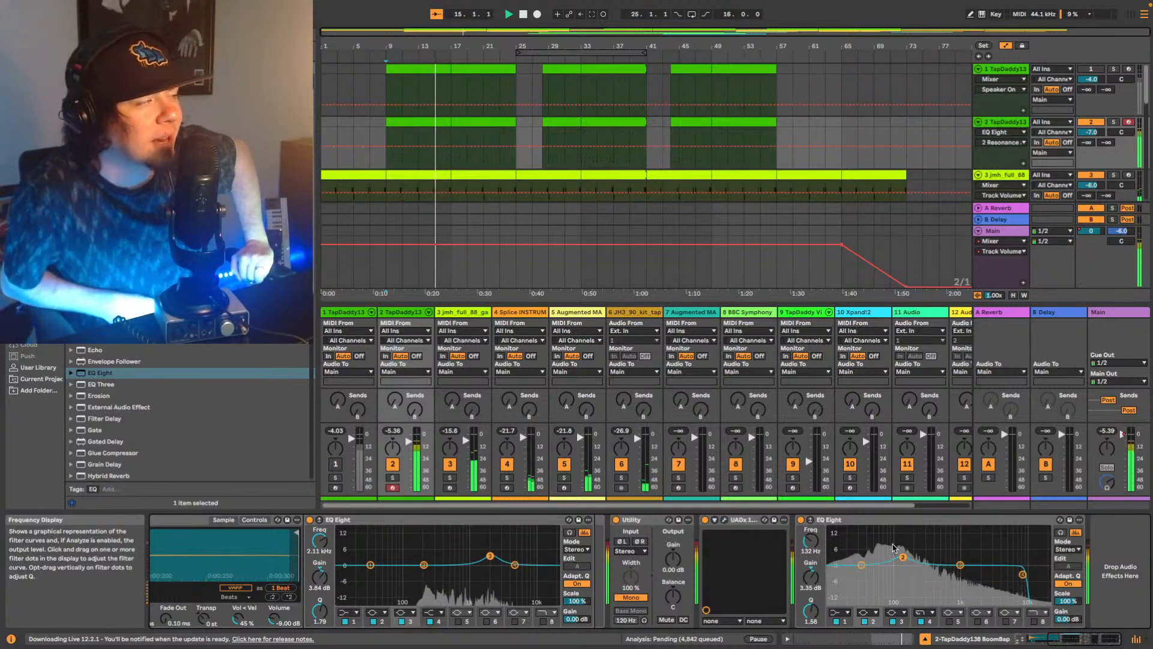
{"action": "key", "text": "space"}
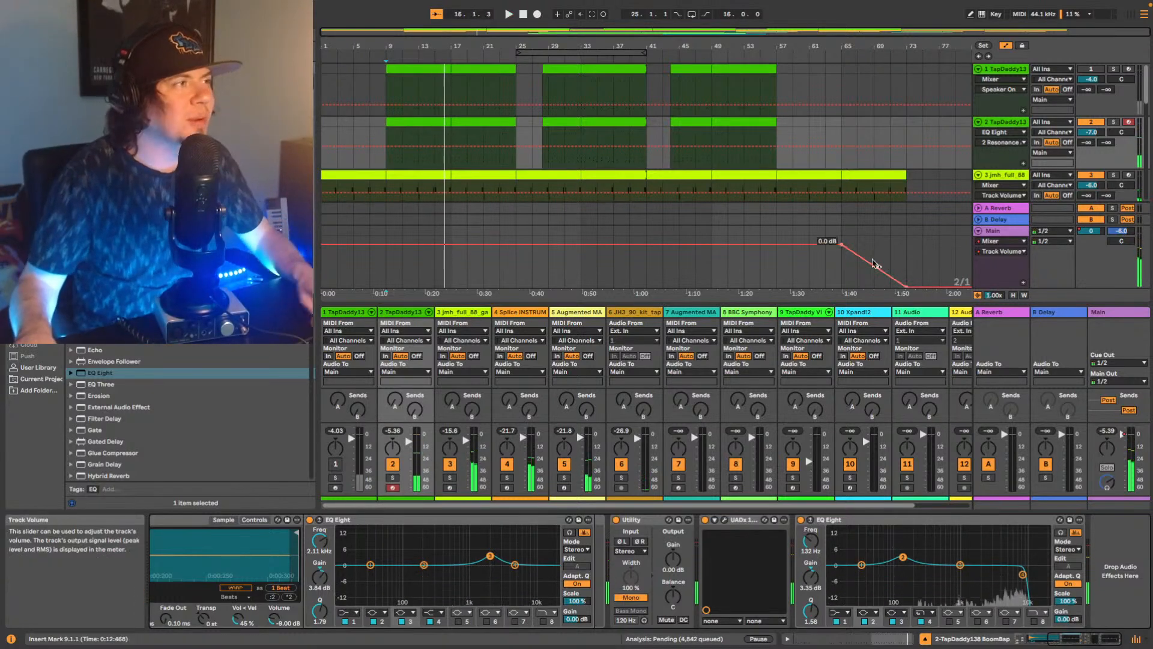
Hide the mixer, look over the arrangement's tracks and select track 3 (jmh_full_88) to show its device chain.
{"action": "left_click", "coordinate": [1137, 639]}
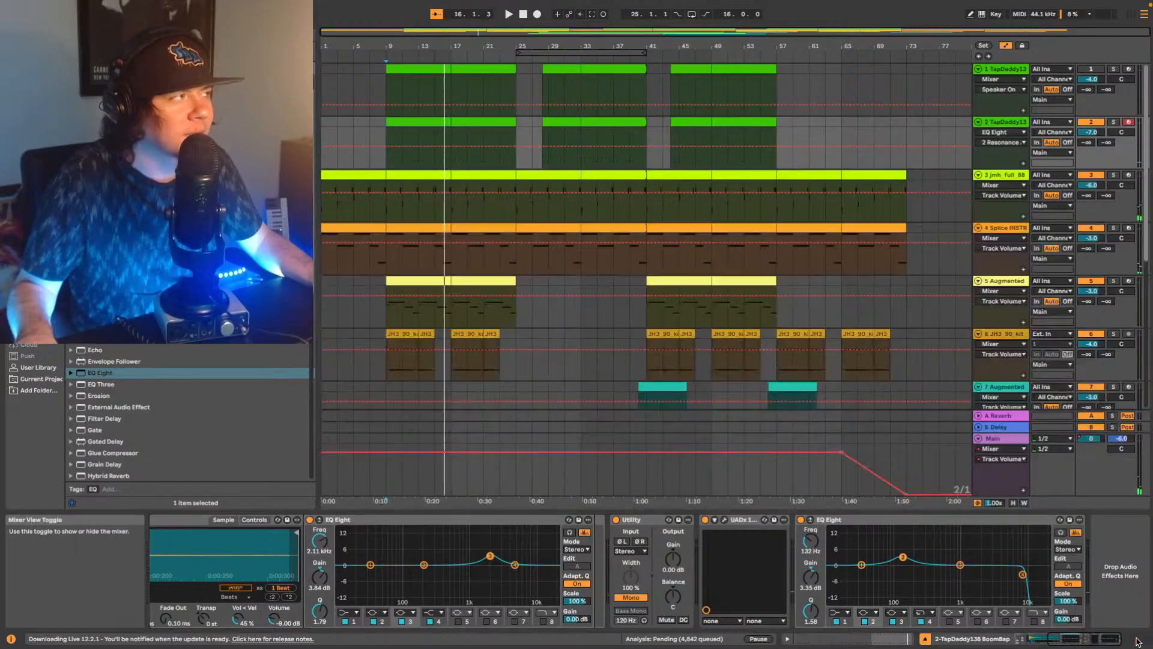
{"action": "scroll", "coordinate": [625, 306], "scroll_direction": "down", "scroll_amount": 3}
{"action": "scroll", "coordinate": [637, 297], "scroll_direction": "down", "scroll_amount": 5}
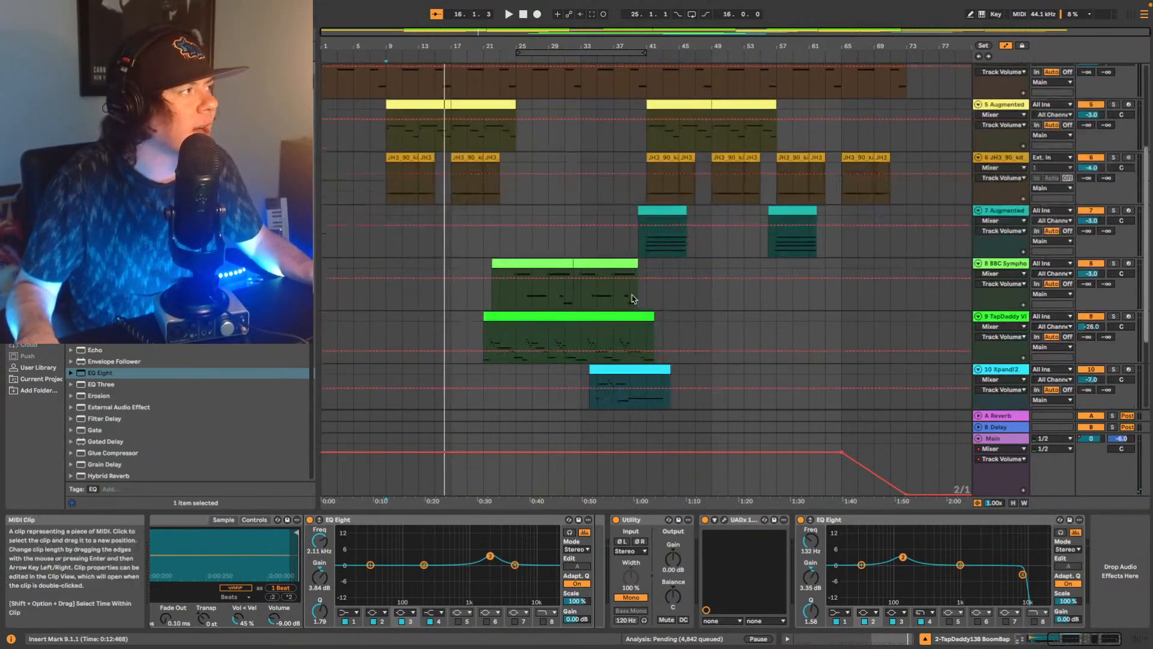
{"action": "scroll", "coordinate": [598, 319], "scroll_direction": "up", "scroll_amount": 4}
{"action": "scroll", "coordinate": [586, 300], "scroll_direction": "up", "scroll_amount": 4}
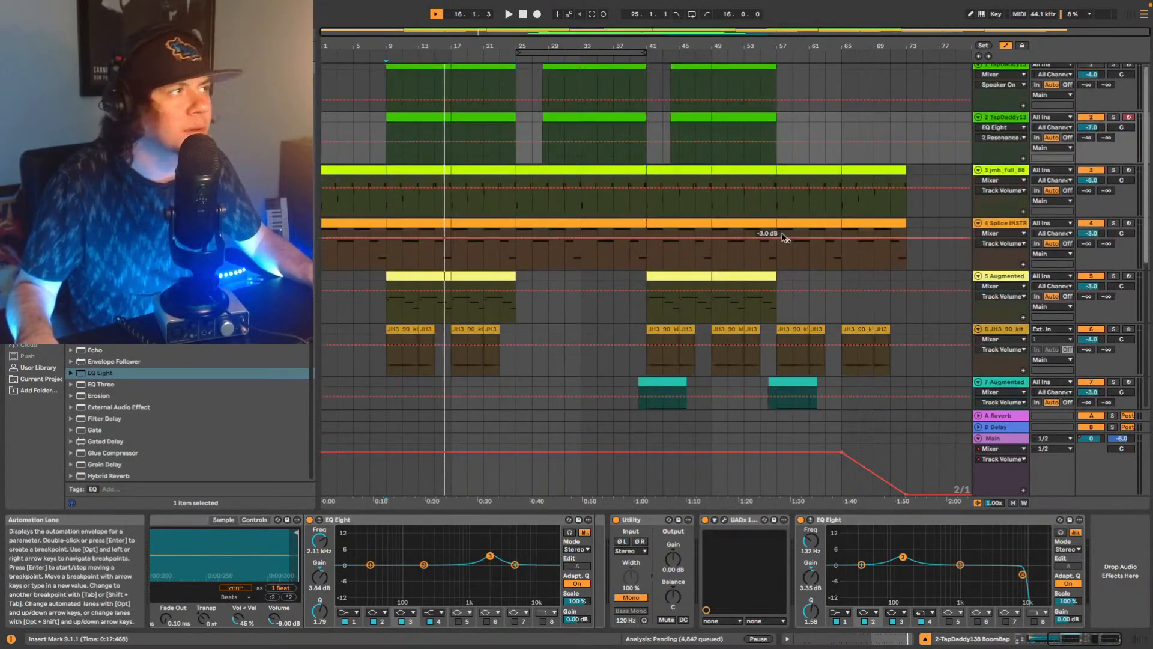
{"action": "left_click", "coordinate": [1012, 176]}
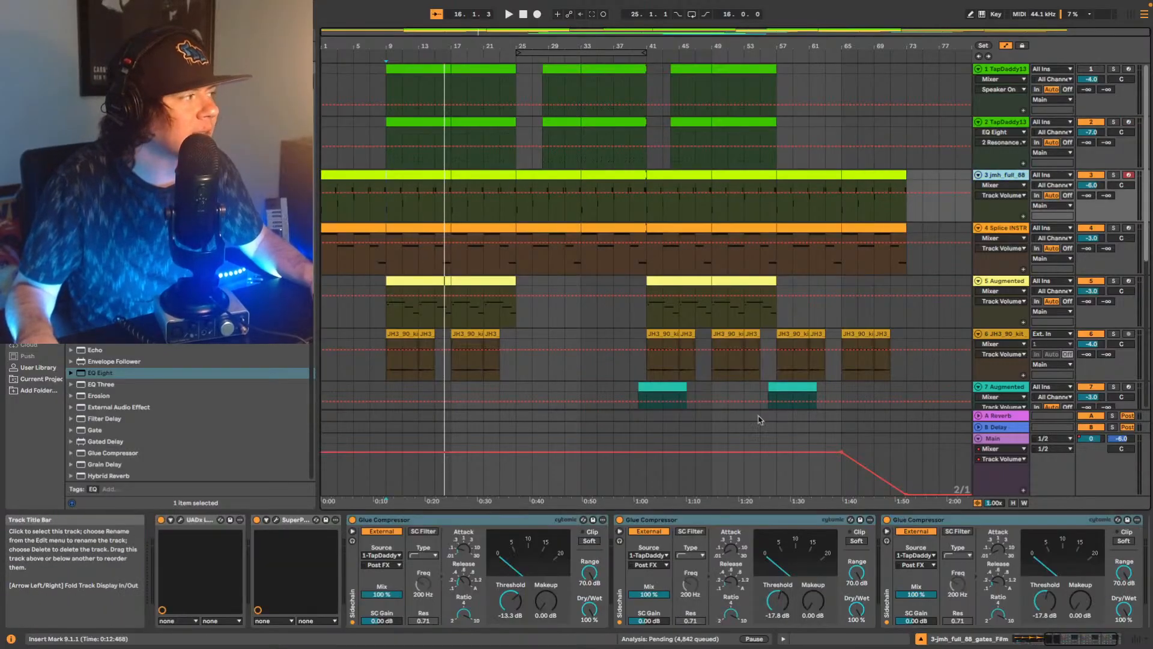
Start playback from bar 9, return to the beginning of the arrangement and play the song from there.
{"action": "key", "text": "space"}
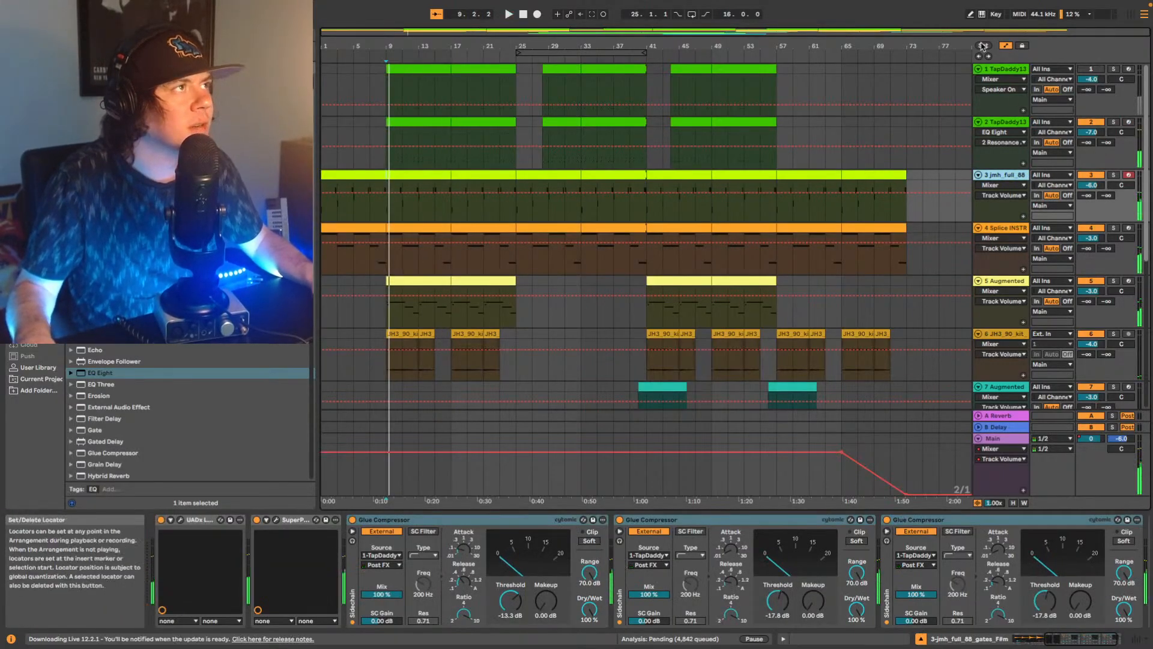
{"action": "key", "text": "Home"}
{"action": "key", "text": "space"}
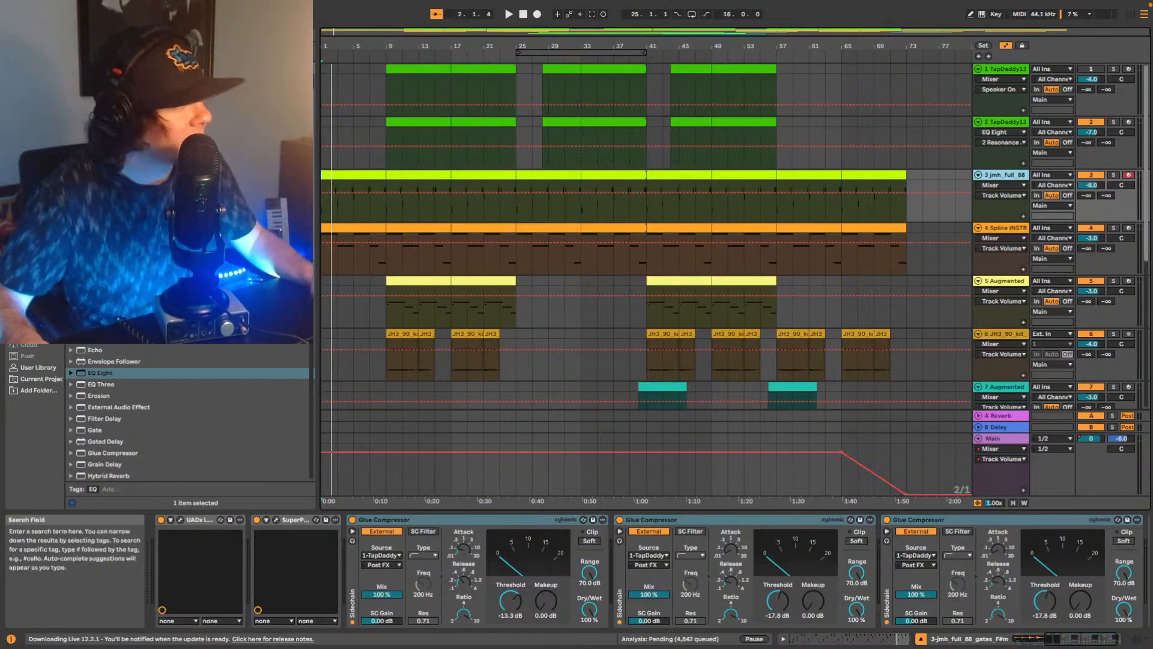
List the installed plug-in vendors in the browser and take the Live window out of full screen.
{"action": "left_click", "coordinate": [36, 245]}
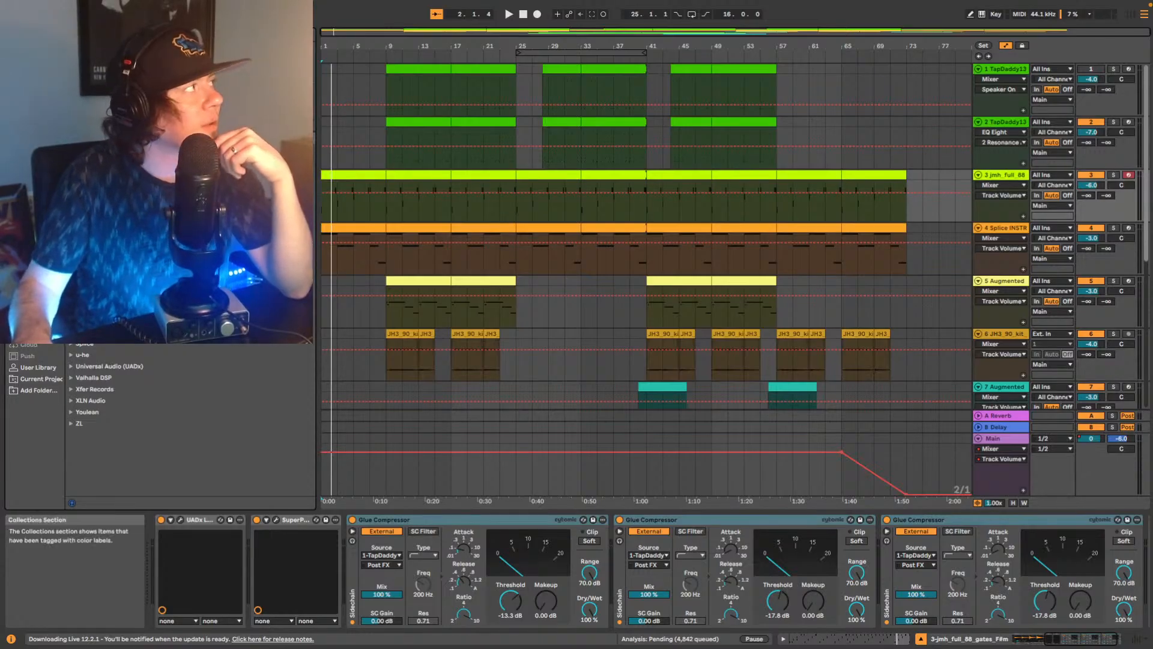
{"action": "mouse_move", "coordinate": [32, 1]}
{"action": "left_click", "coordinate": [32, 23]}
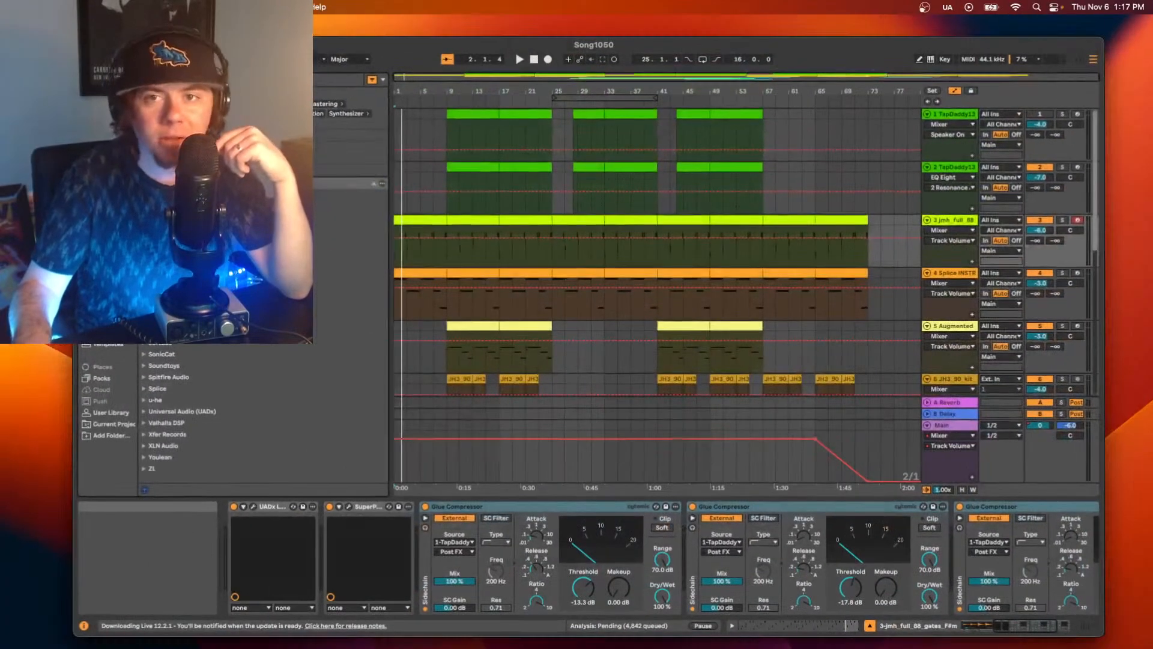
Bring the MeldaProduction bundles page over the Live window, enlarge its window and open the MFreeFXBundle page.
{"action": "left_click_drag", "start_coordinate": [1152, 181], "coordinate": [710, 45]}
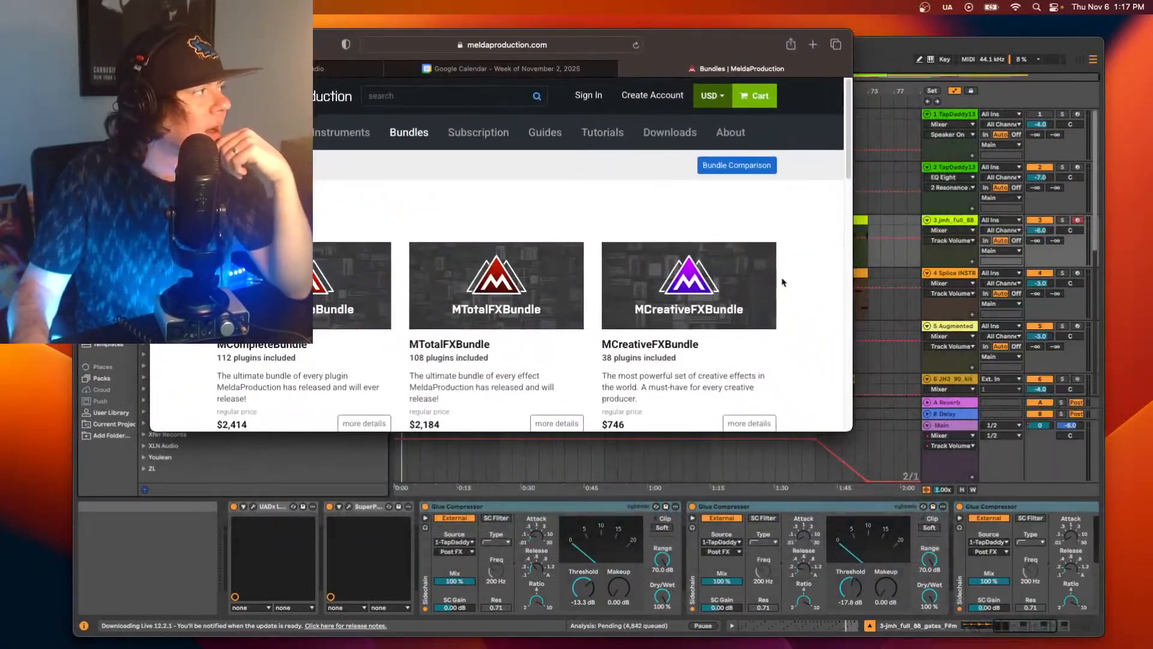
{"action": "left_click_drag", "start_coordinate": [852, 430], "coordinate": [982, 505]}
{"action": "scroll", "coordinate": [715, 364], "scroll_direction": "down", "scroll_amount": 10}
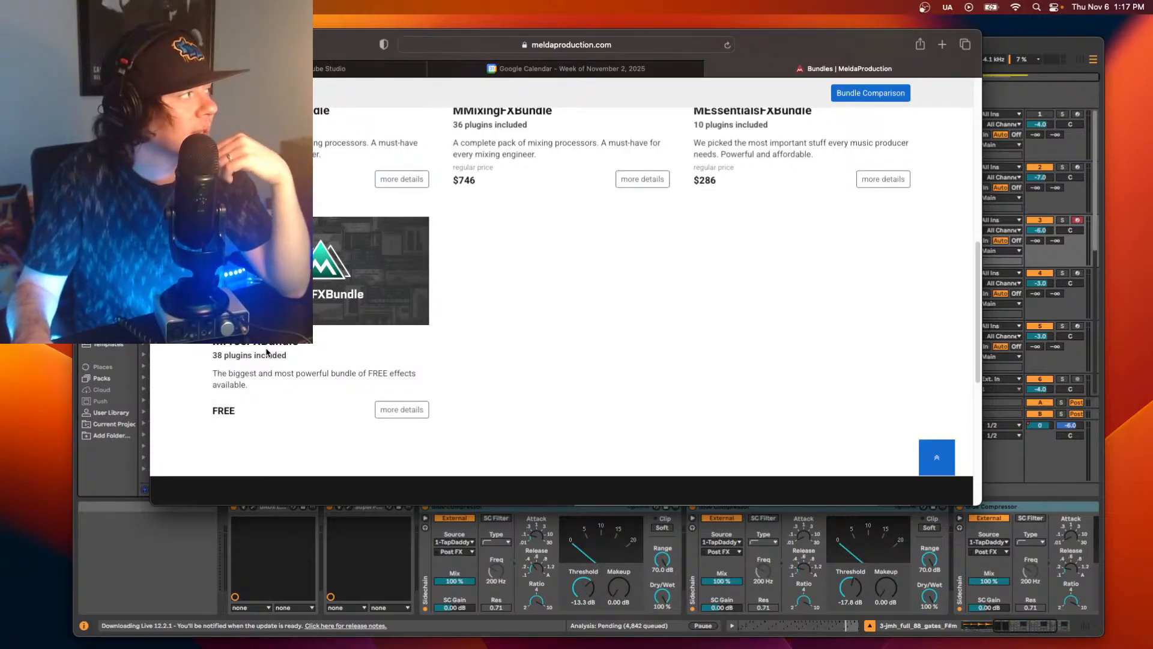
{"action": "left_click", "coordinate": [291, 348]}
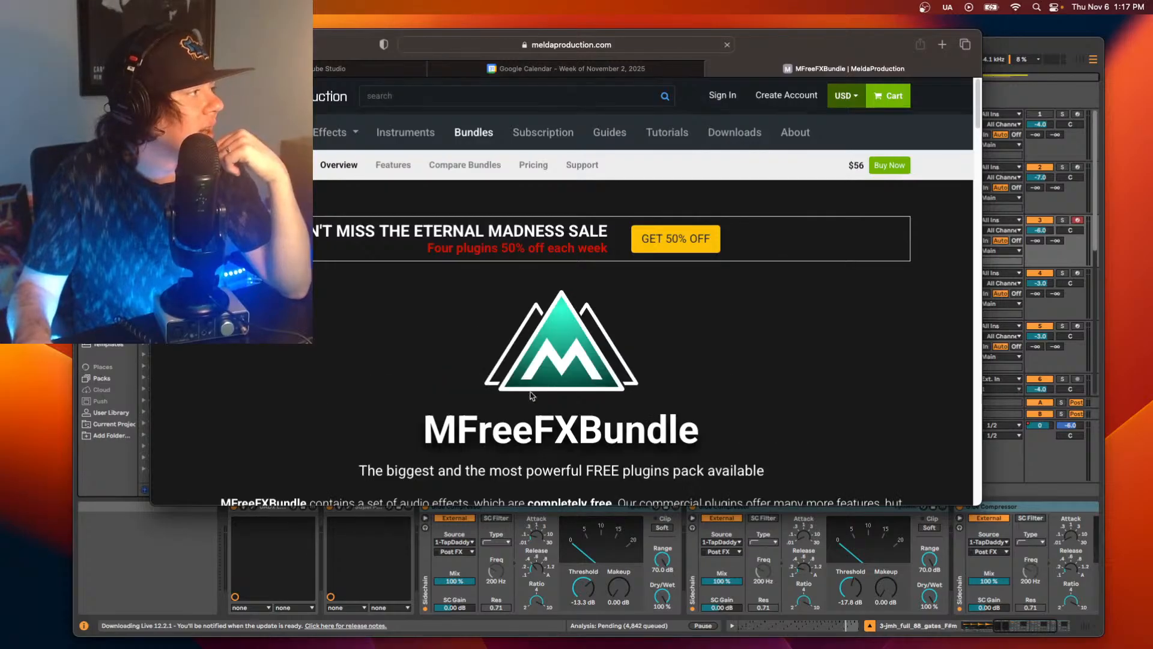
Look through the MFreeFXBundle page's list of included plugins, from MAGC and MAnalyzer down to MWaveFolder and MWaveShaper.
{"action": "scroll", "coordinate": [532, 390], "scroll_direction": "down", "scroll_amount": 6}
{"action": "scroll", "coordinate": [532, 390], "scroll_direction": "down", "scroll_amount": 12}
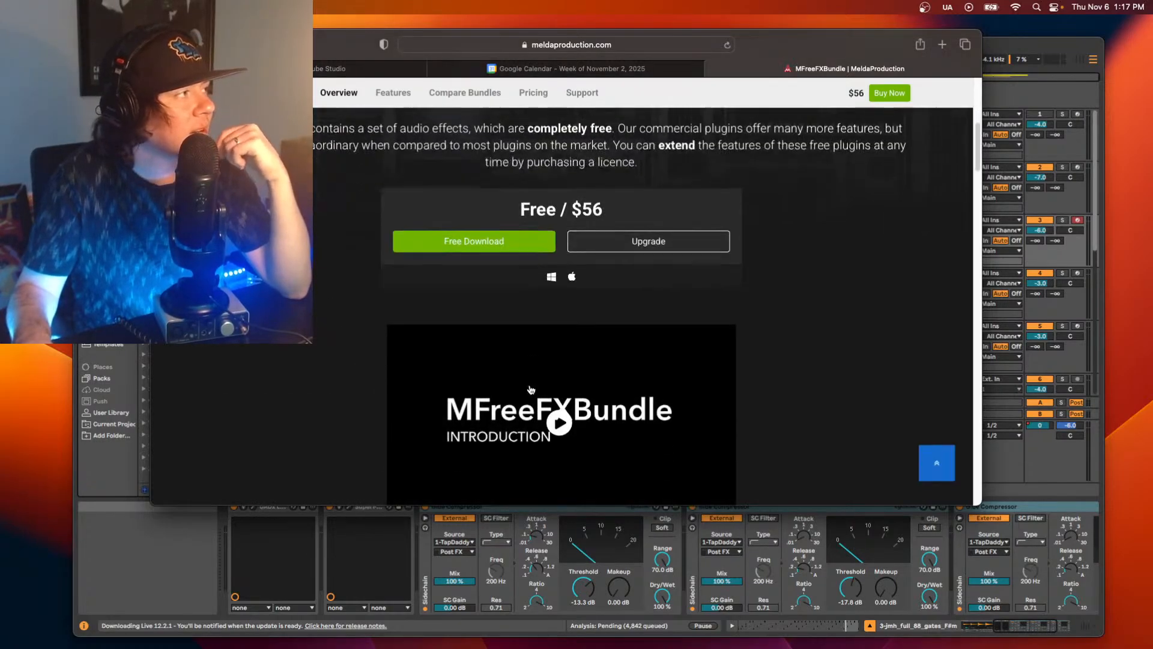
{"action": "scroll", "coordinate": [531, 391], "scroll_direction": "down", "scroll_amount": 5}
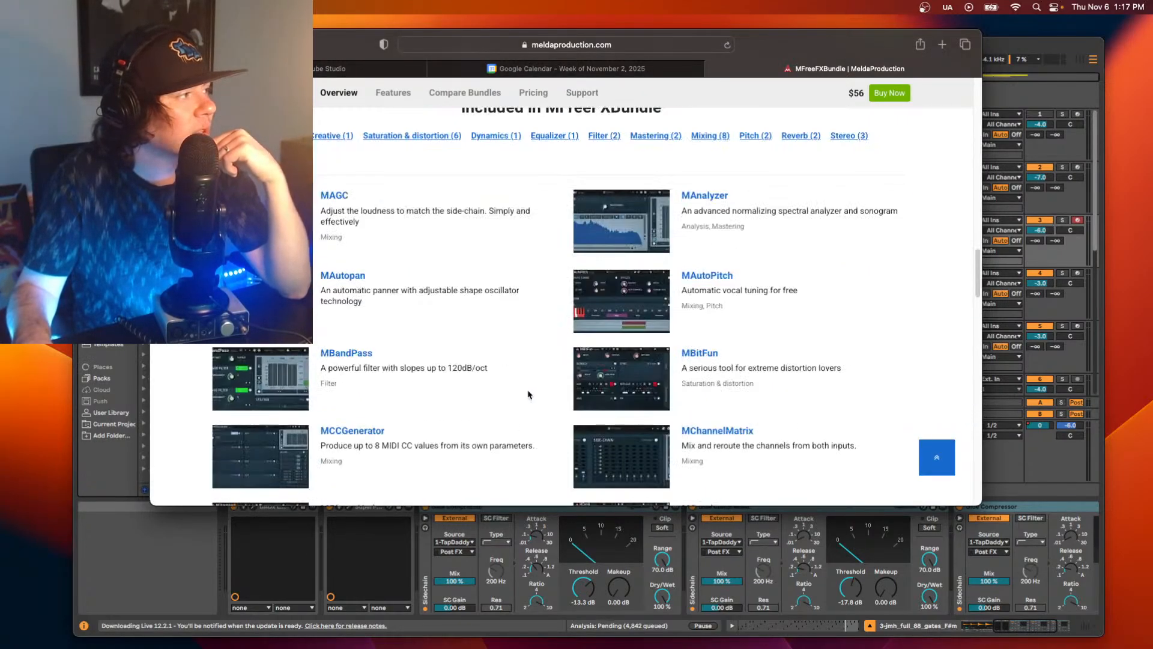
{"action": "scroll", "coordinate": [521, 392], "scroll_direction": "down", "scroll_amount": 1}
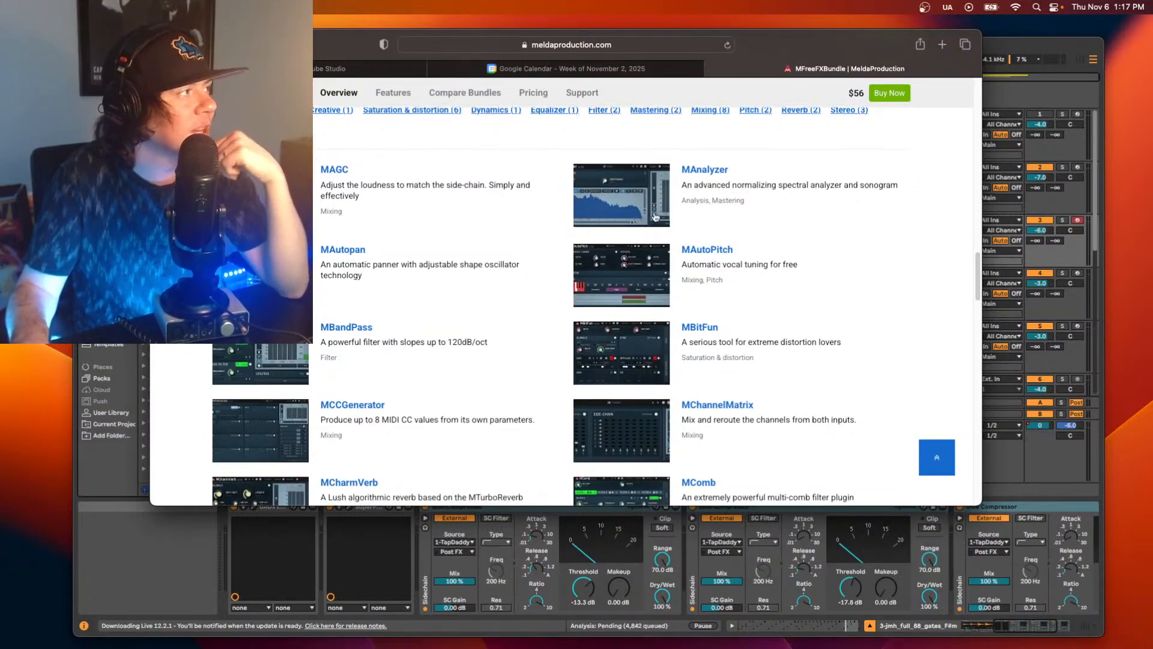
{"action": "scroll", "coordinate": [655, 216], "scroll_direction": "down", "scroll_amount": 2}
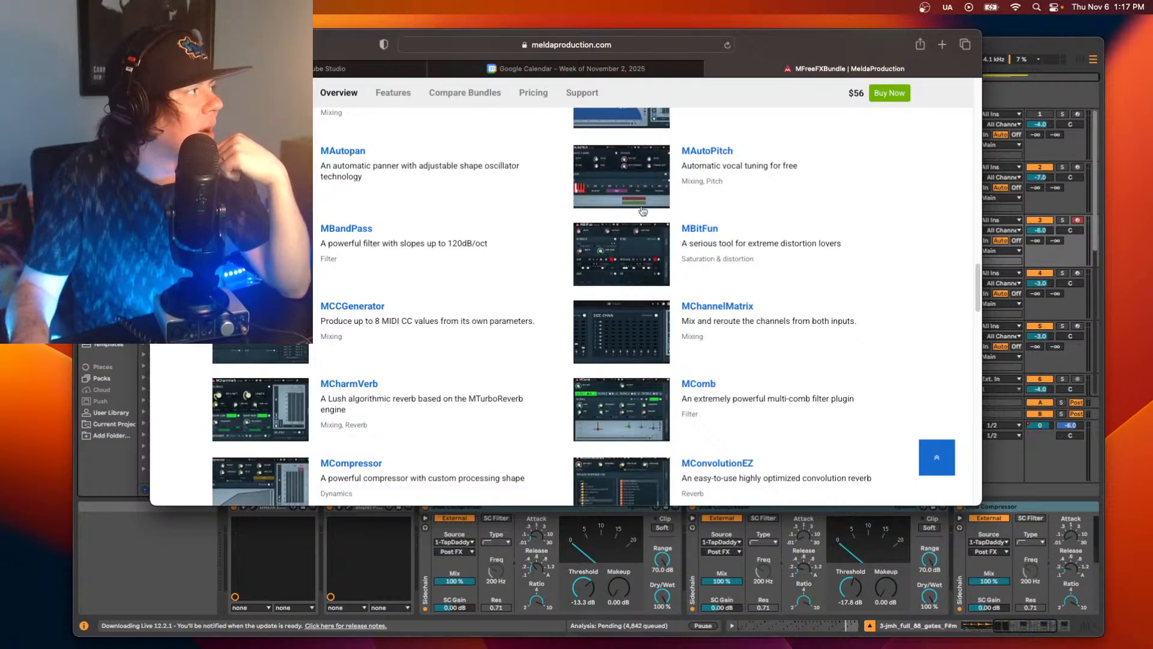
{"action": "scroll", "coordinate": [626, 222], "scroll_direction": "up", "scroll_amount": 2}
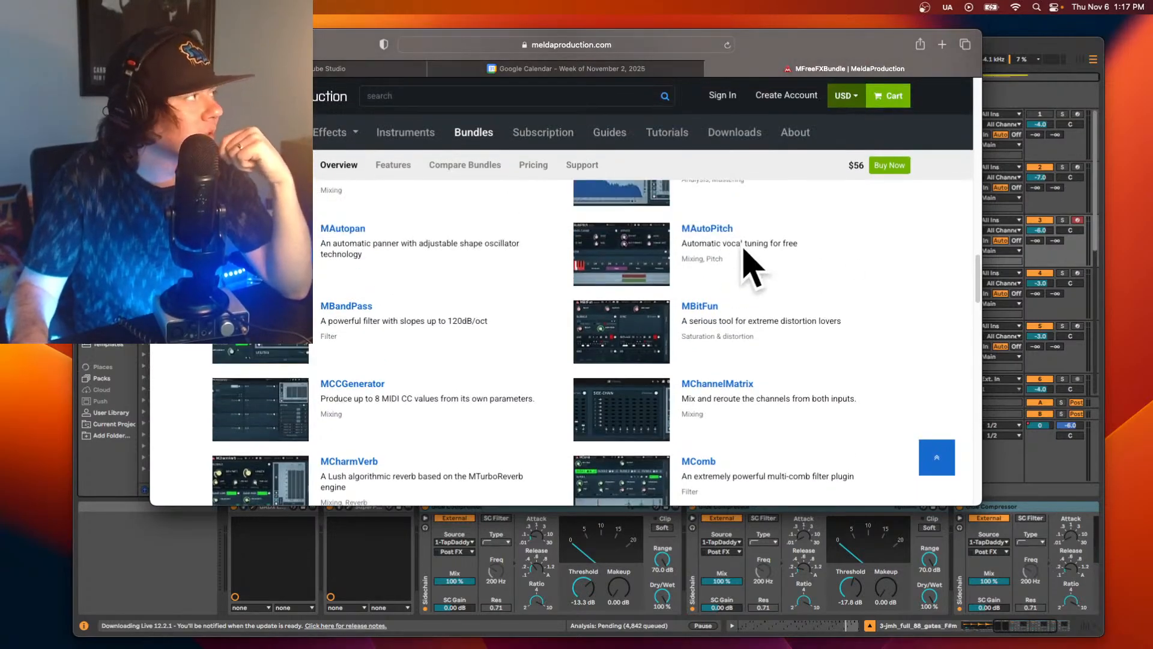
{"action": "scroll", "coordinate": [401, 269], "scroll_direction": "down", "scroll_amount": 2}
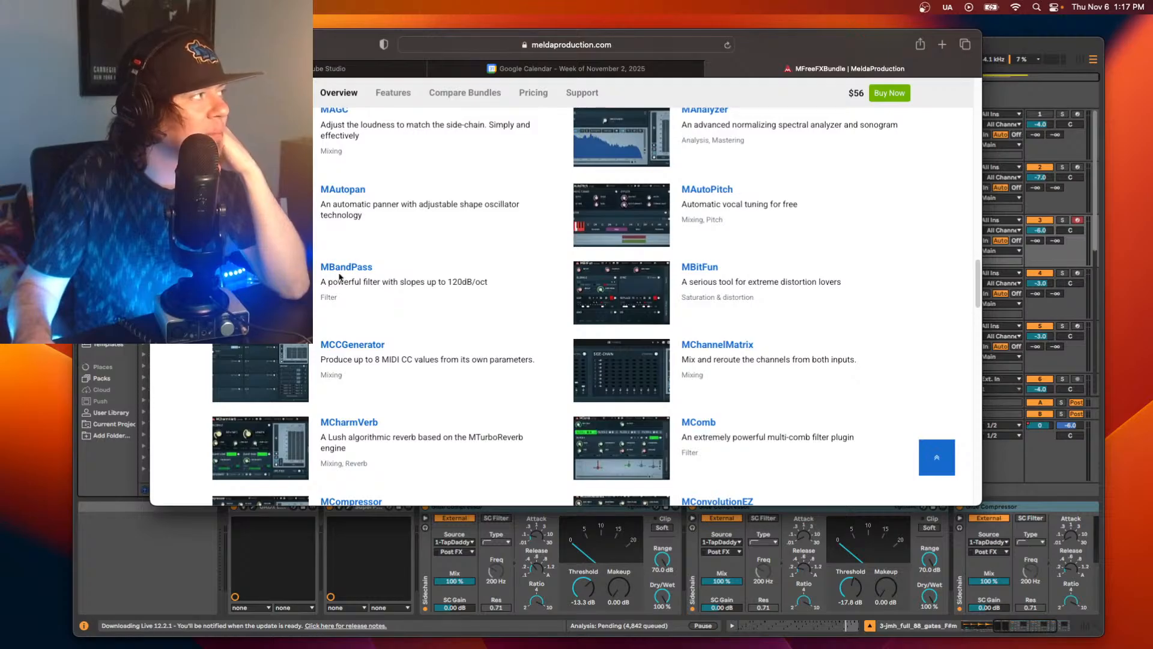
{"action": "scroll", "coordinate": [340, 277], "scroll_direction": "down", "scroll_amount": 5}
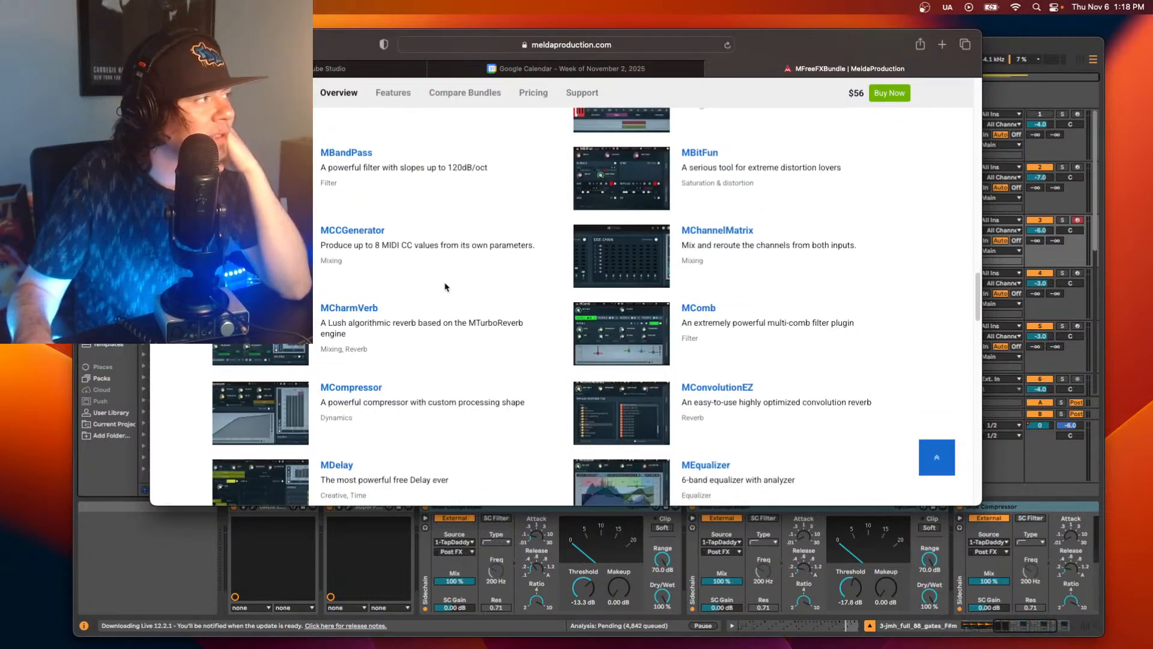
{"action": "scroll", "coordinate": [445, 288], "scroll_direction": "down", "scroll_amount": 1}
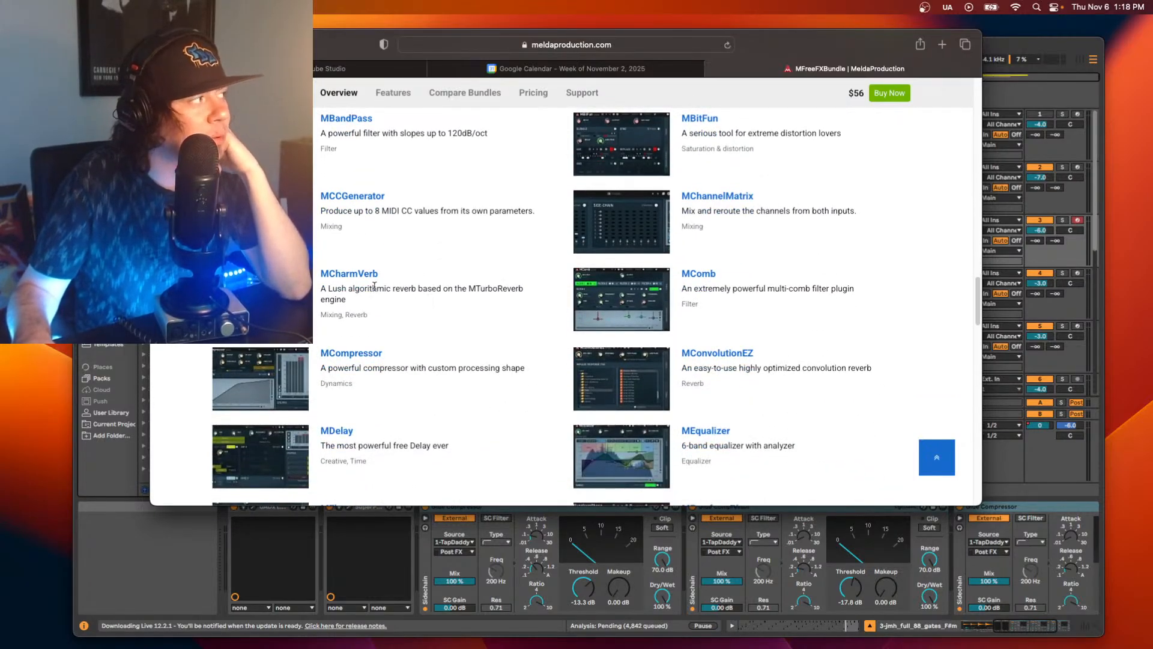
{"action": "scroll", "coordinate": [366, 306], "scroll_direction": "down", "scroll_amount": 1}
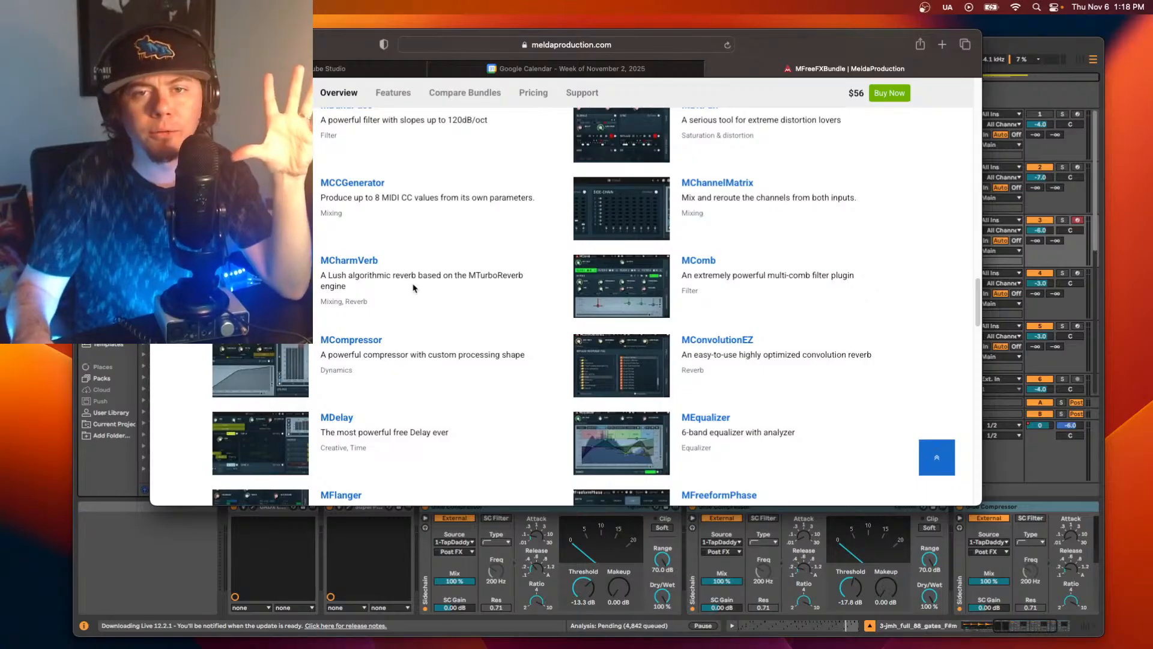
{"action": "scroll", "coordinate": [411, 289], "scroll_direction": "down", "scroll_amount": 3}
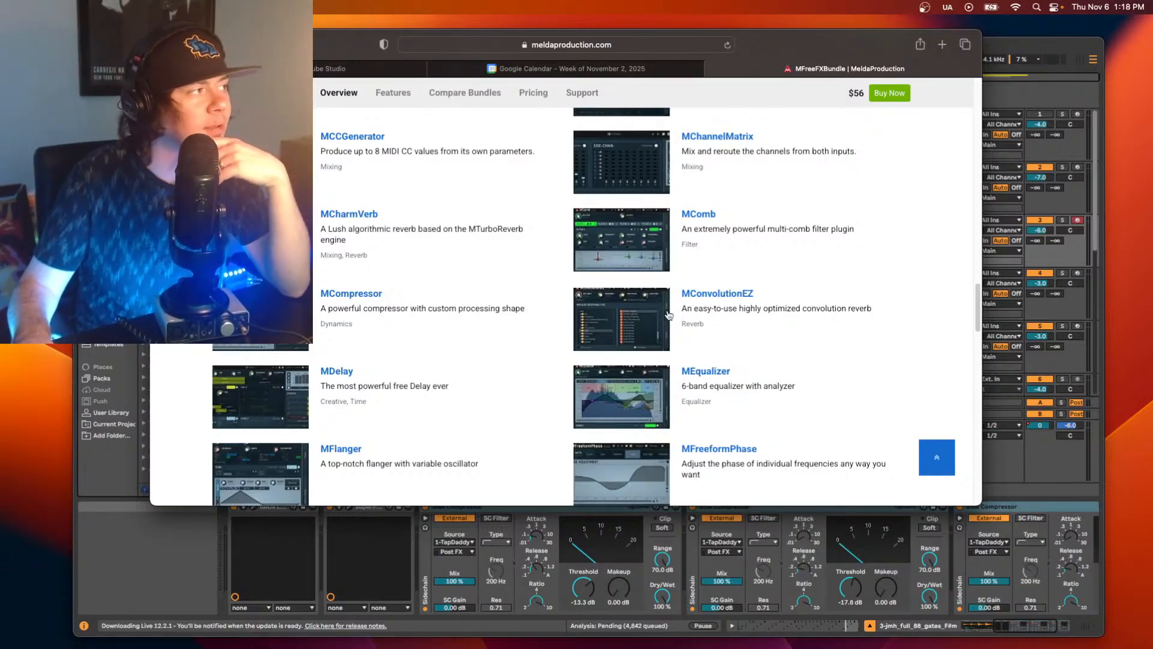
{"action": "scroll", "coordinate": [665, 304], "scroll_direction": "down", "scroll_amount": 2}
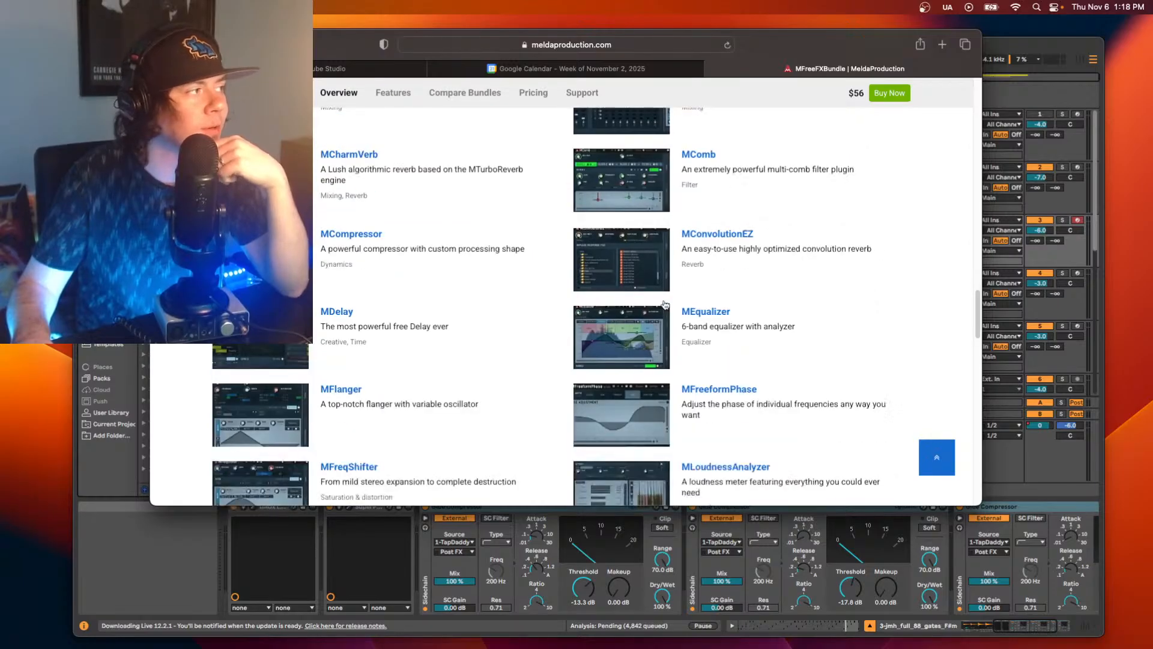
{"action": "scroll", "coordinate": [665, 304], "scroll_direction": "down", "scroll_amount": 3}
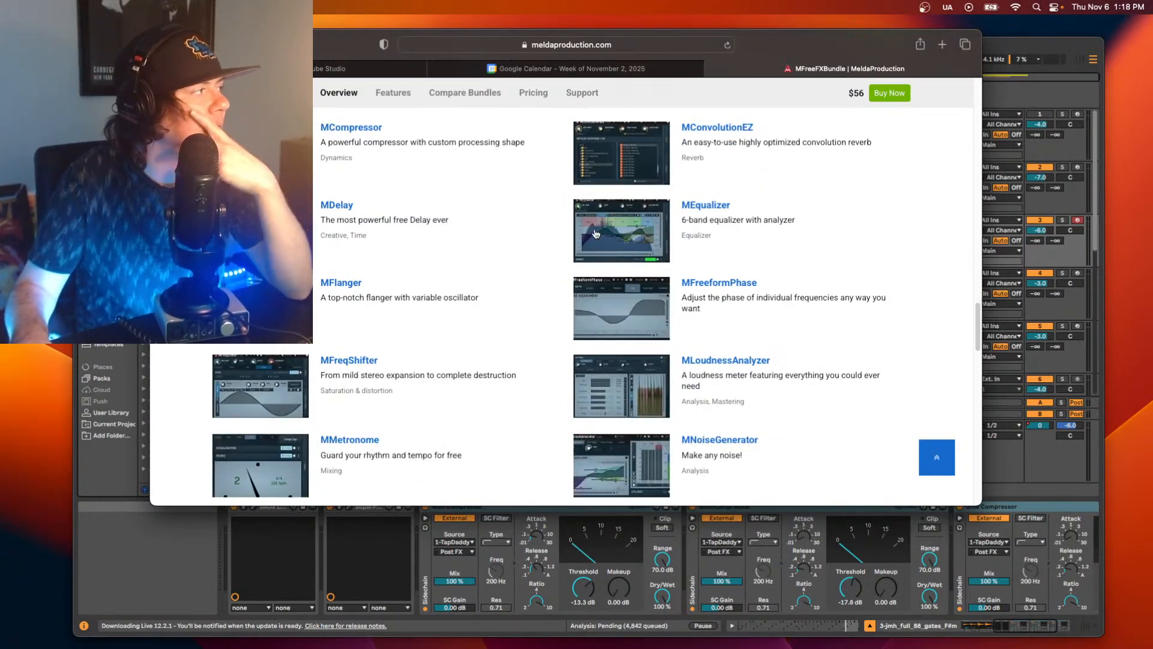
{"action": "scroll", "coordinate": [595, 234], "scroll_direction": "down", "scroll_amount": 2}
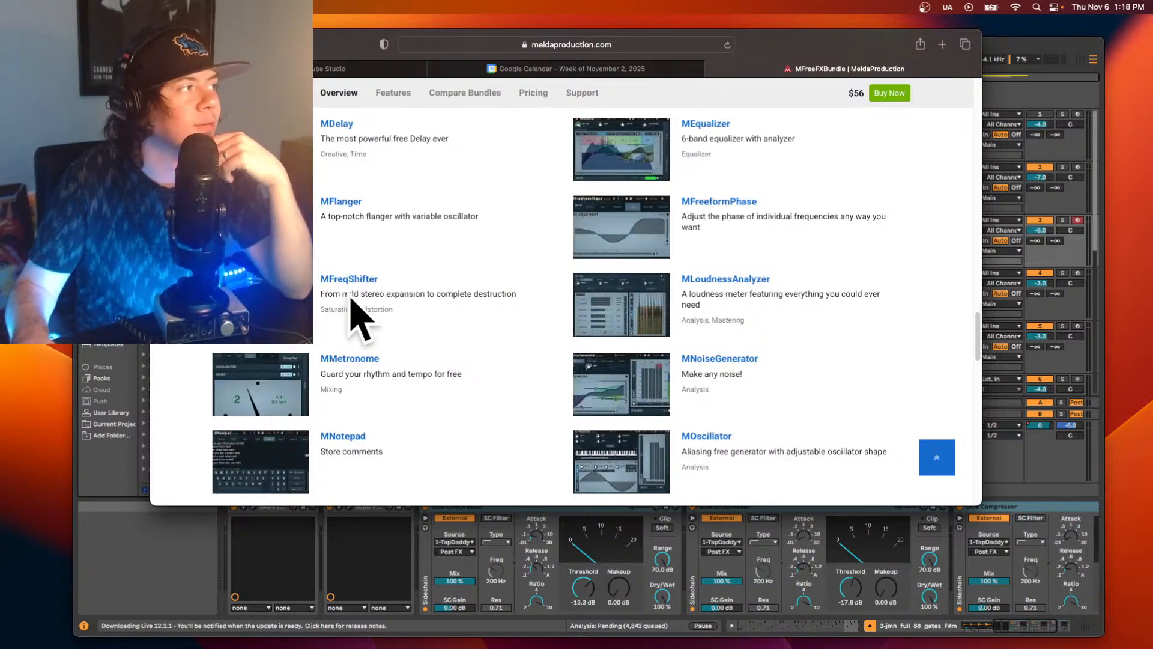
{"action": "scroll", "coordinate": [360, 301], "scroll_direction": "down", "scroll_amount": 2}
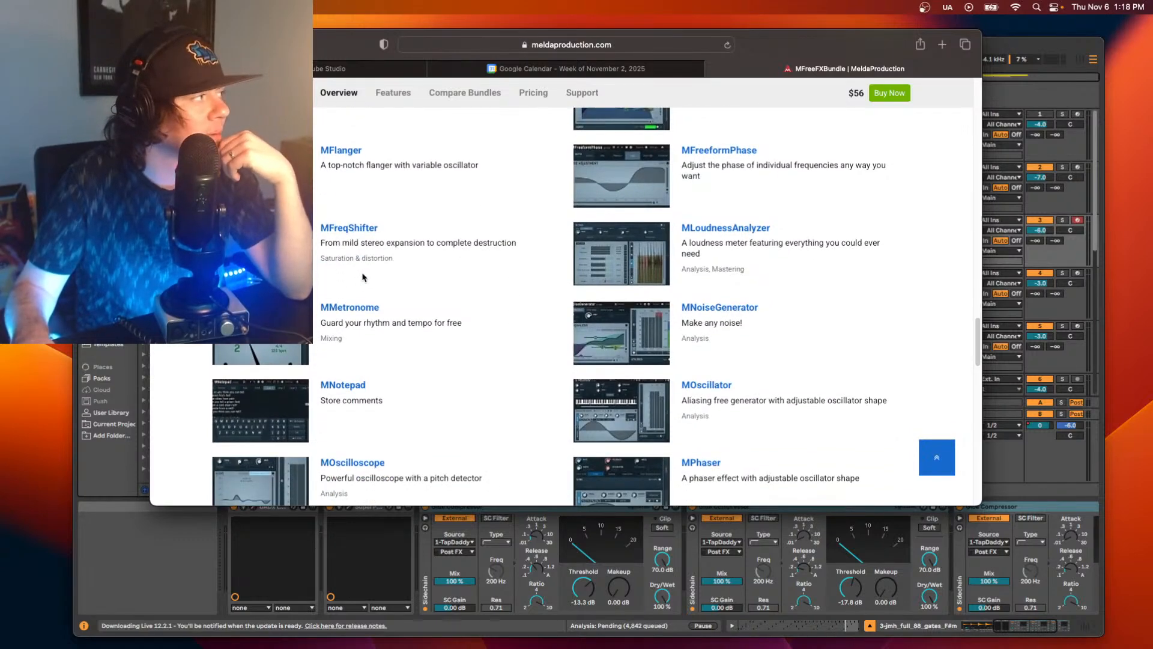
{"action": "scroll", "coordinate": [363, 277], "scroll_direction": "down", "scroll_amount": 2}
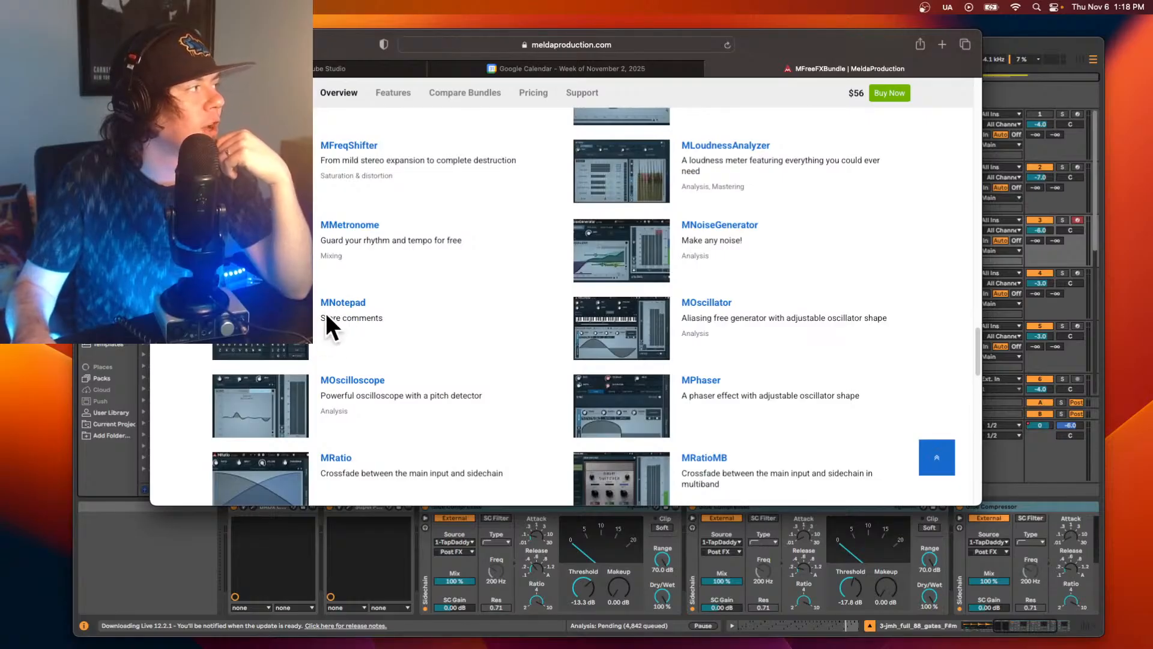
{"action": "scroll", "coordinate": [413, 335], "scroll_direction": "down", "scroll_amount": 3}
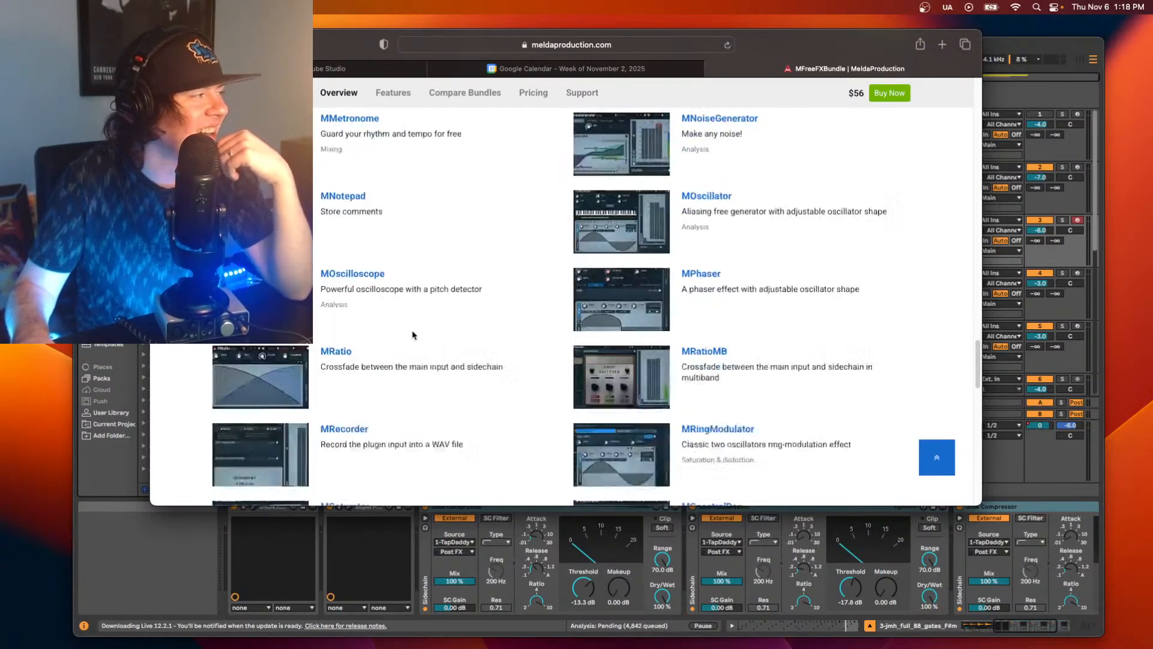
{"action": "scroll", "coordinate": [412, 335], "scroll_direction": "down", "scroll_amount": 7}
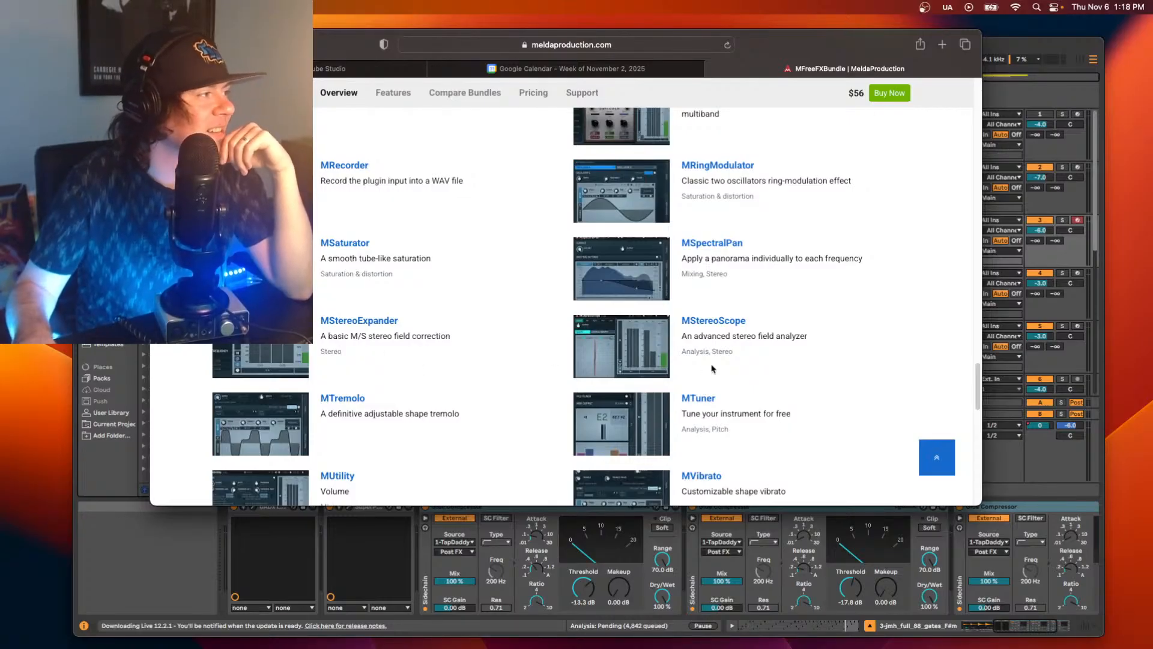
{"action": "scroll", "coordinate": [712, 368], "scroll_direction": "down", "scroll_amount": 4}
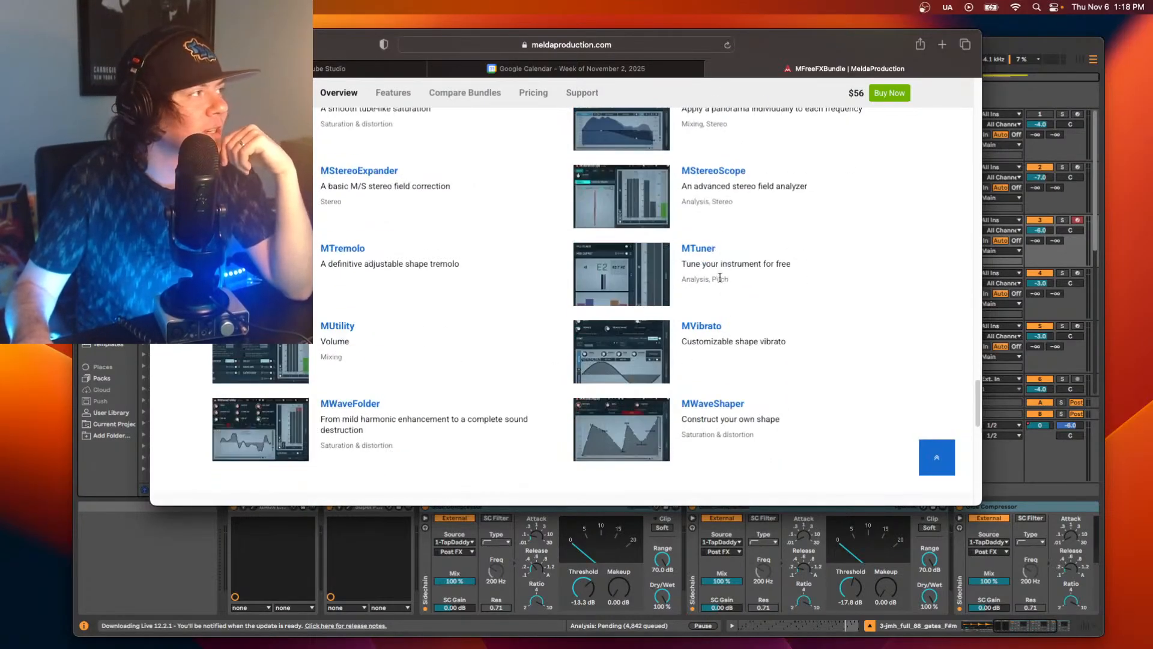
{"action": "scroll", "coordinate": [718, 358], "scroll_direction": "down", "scroll_amount": 3}
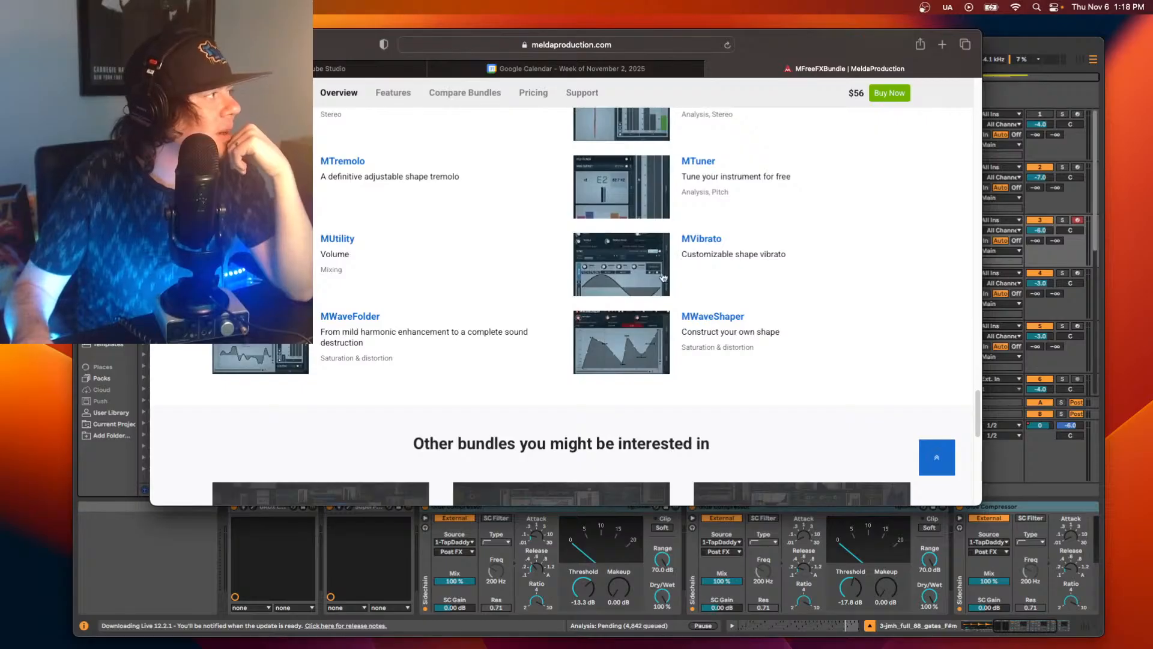
Open the free download of MFreeFXBundle and move the browser window with the MPluginManager download page off the Live window.
{"action": "scroll", "coordinate": [663, 276], "scroll_direction": "up", "scroll_amount": 20}
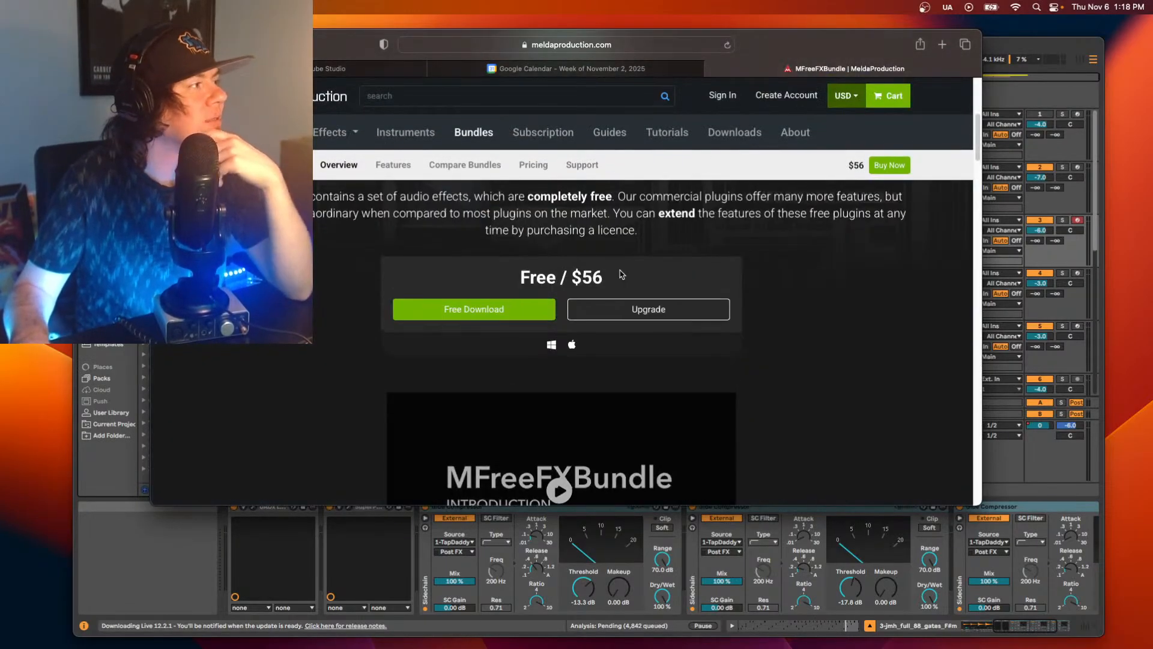
{"action": "left_click", "coordinate": [493, 310]}
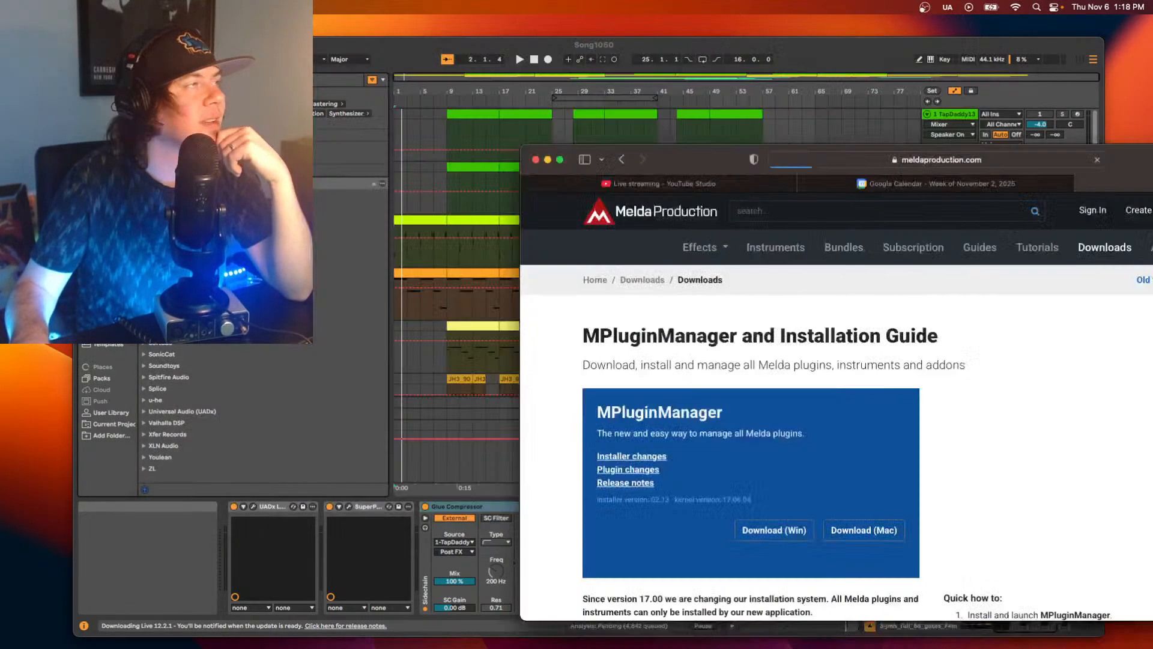
{"action": "left_click_drag", "start_coordinate": [708, 159], "coordinate": [1152, 228]}
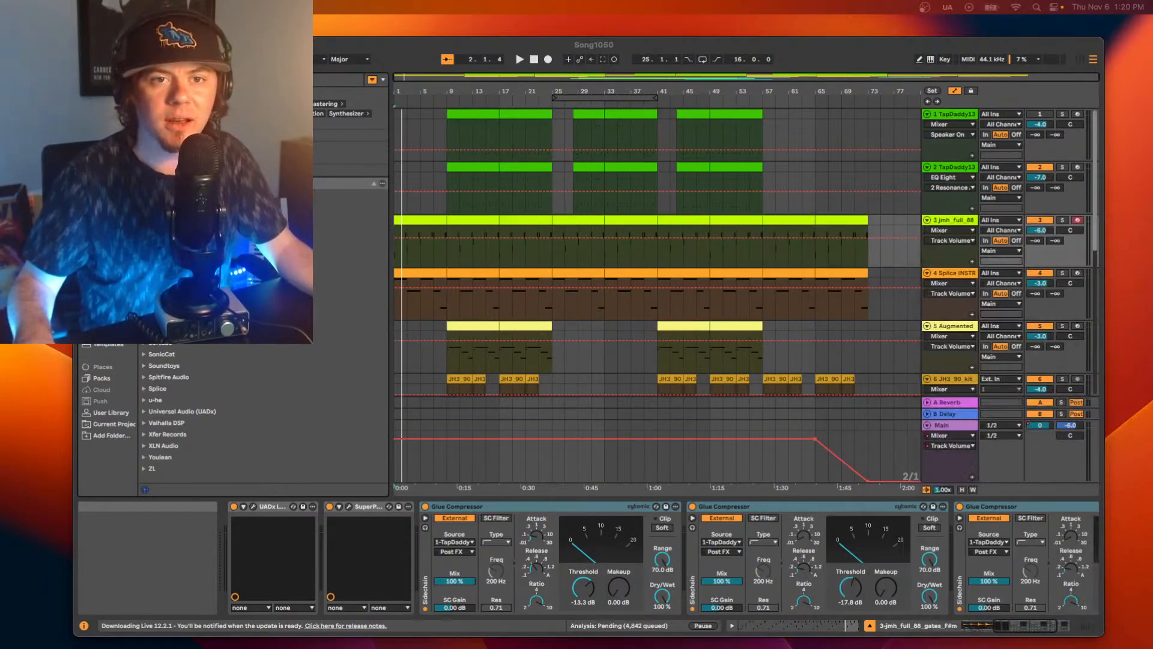
Bring the MPluginManager installer window over the Live window and select the MFreeFXBundle plugins for installation.
{"action": "left_click_drag", "start_coordinate": [1152, 223], "coordinate": [313, 48]}
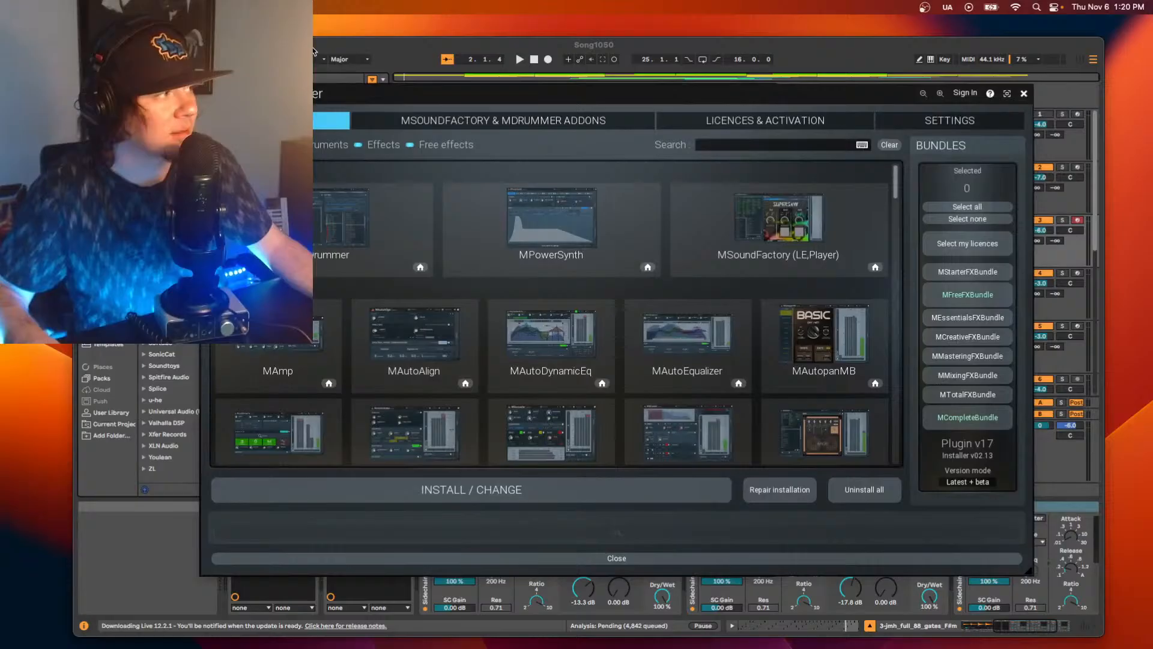
{"action": "left_click", "coordinate": [969, 295]}
Review which plugins are selected for MFreeFXBundle in the installer's plugin list.
{"action": "scroll", "coordinate": [799, 315], "scroll_direction": "down", "scroll_amount": 10}
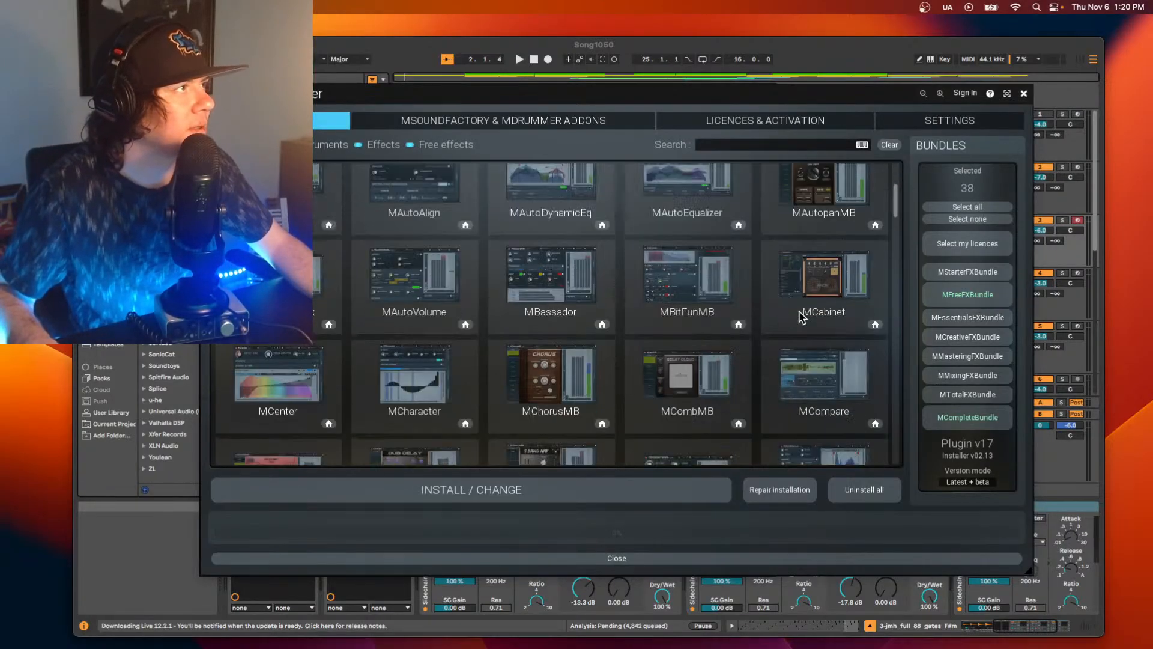
{"action": "scroll", "coordinate": [767, 365], "scroll_direction": "down", "scroll_amount": 10}
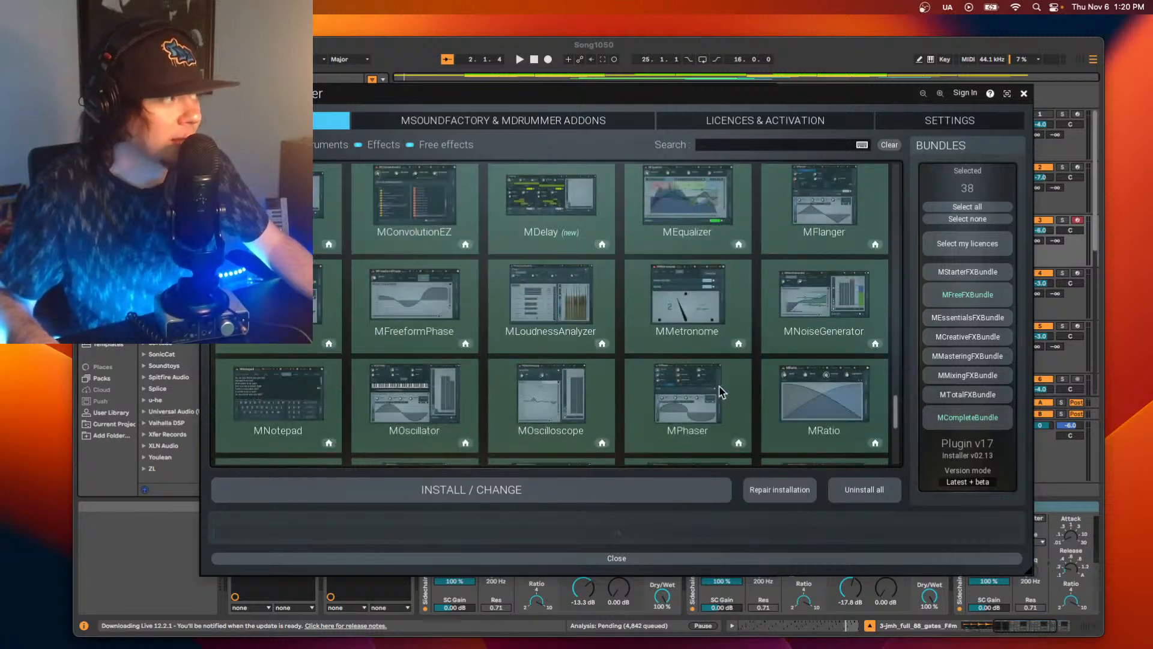
{"action": "scroll", "coordinate": [696, 367], "scroll_direction": "up", "scroll_amount": 3}
{"action": "scroll", "coordinate": [694, 366], "scroll_direction": "down", "scroll_amount": 5}
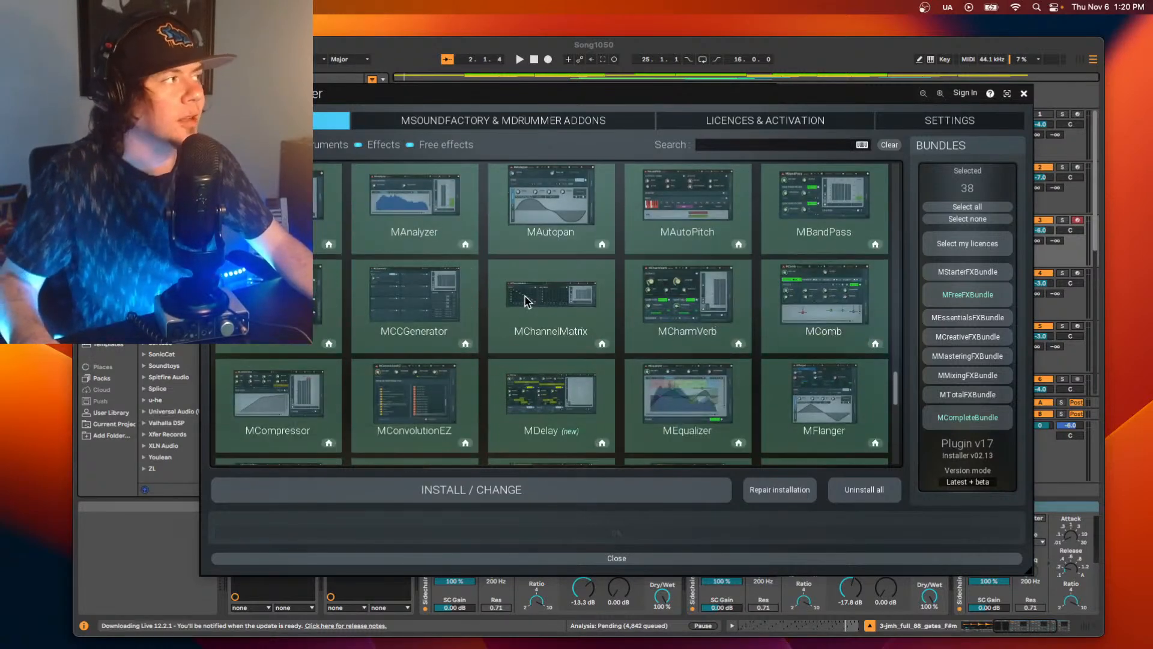
{"action": "scroll", "coordinate": [575, 282], "scroll_direction": "down", "scroll_amount": 5}
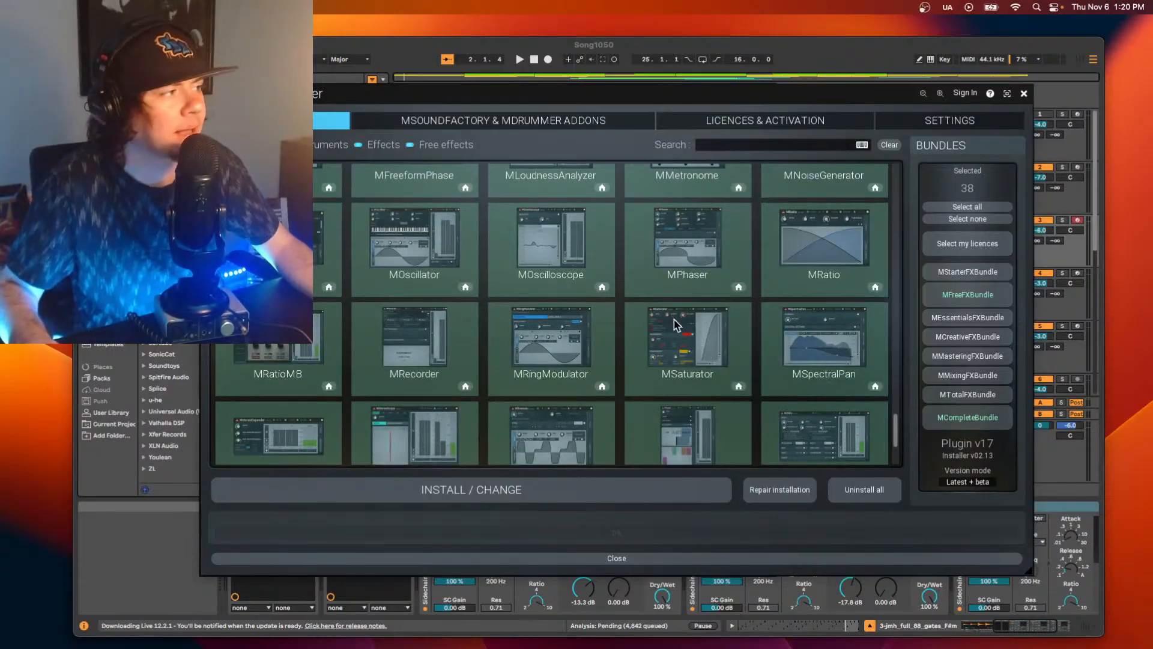
{"action": "scroll", "coordinate": [685, 334], "scroll_direction": "down", "scroll_amount": 1}
{"action": "scroll", "coordinate": [463, 382], "scroll_direction": "down", "scroll_amount": 1}
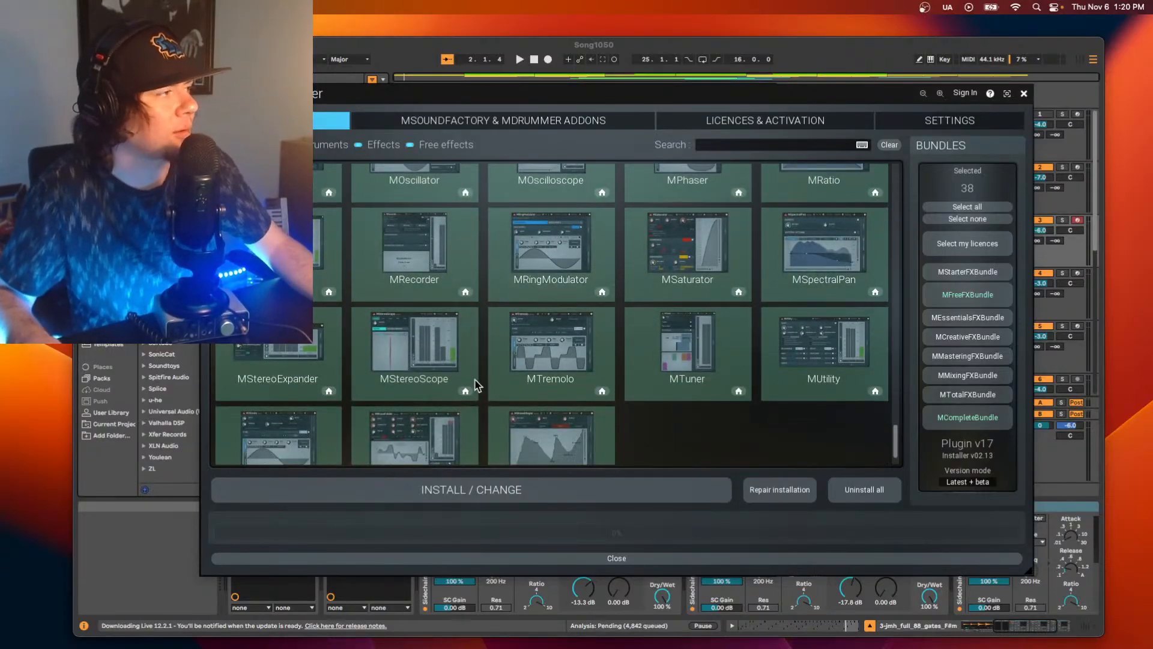
{"action": "scroll", "coordinate": [604, 357], "scroll_direction": "up", "scroll_amount": 2}
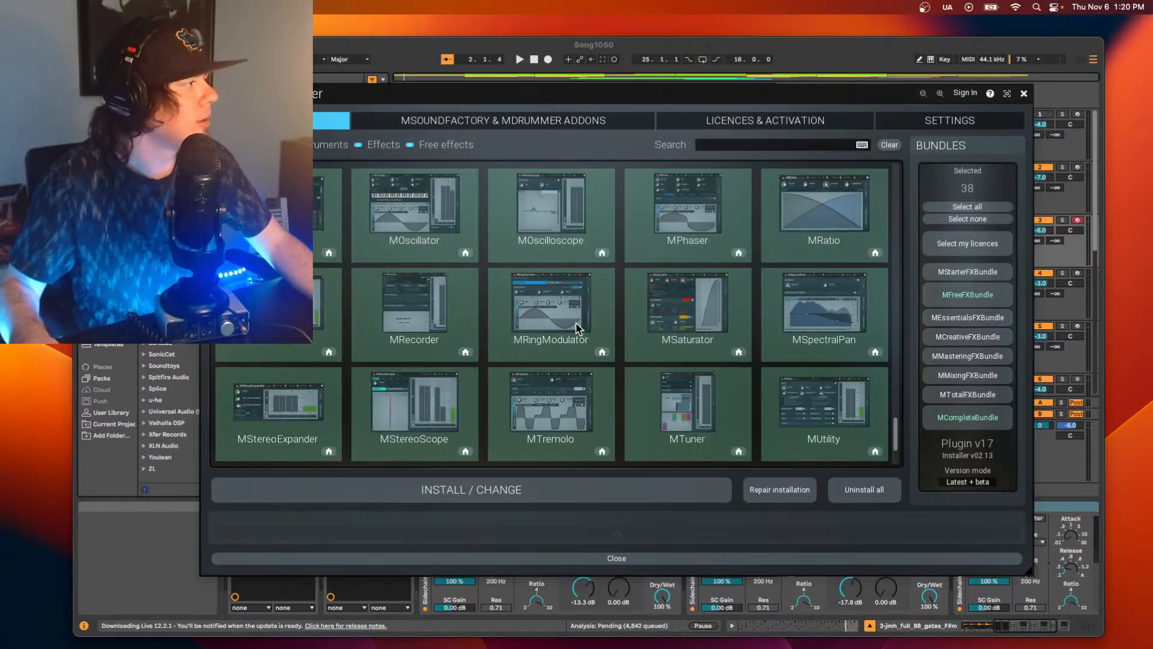
{"action": "scroll", "coordinate": [564, 300], "scroll_direction": "down", "scroll_amount": 2}
{"action": "scroll", "coordinate": [535, 285], "scroll_direction": "up", "scroll_amount": 2}
{"action": "scroll", "coordinate": [543, 282], "scroll_direction": "up", "scroll_amount": 12}
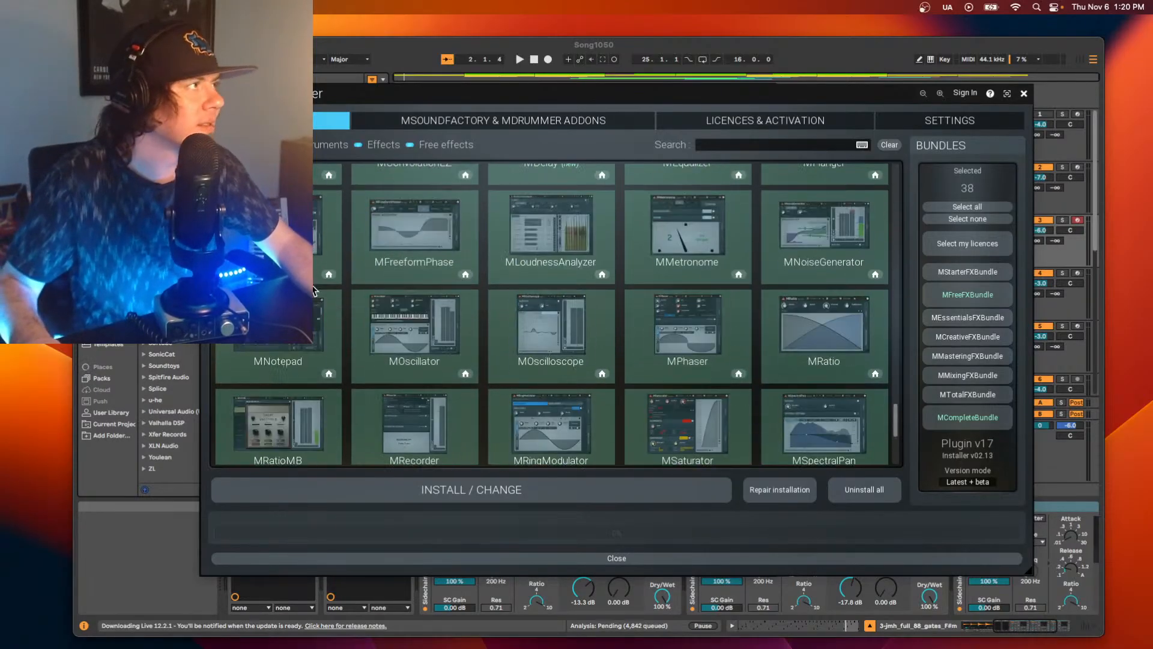
{"action": "scroll", "coordinate": [486, 309], "scroll_direction": "up", "scroll_amount": 1}
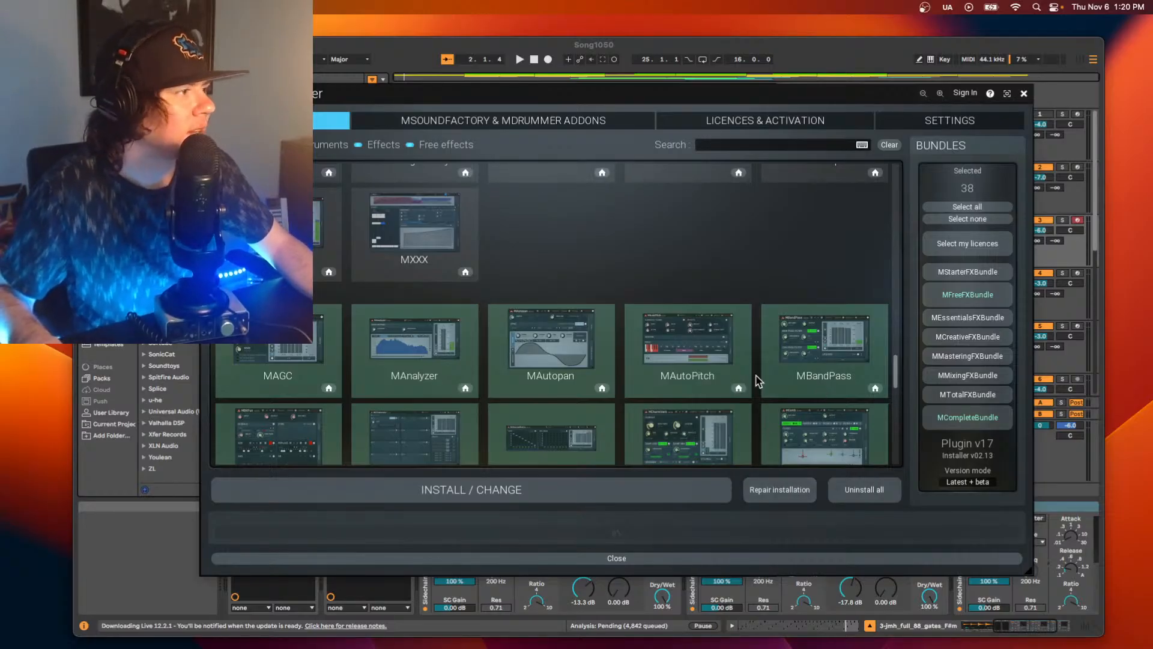
{"action": "scroll", "coordinate": [775, 343], "scroll_direction": "down", "scroll_amount": 2}
{"action": "scroll", "coordinate": [778, 338], "scroll_direction": "down", "scroll_amount": 3}
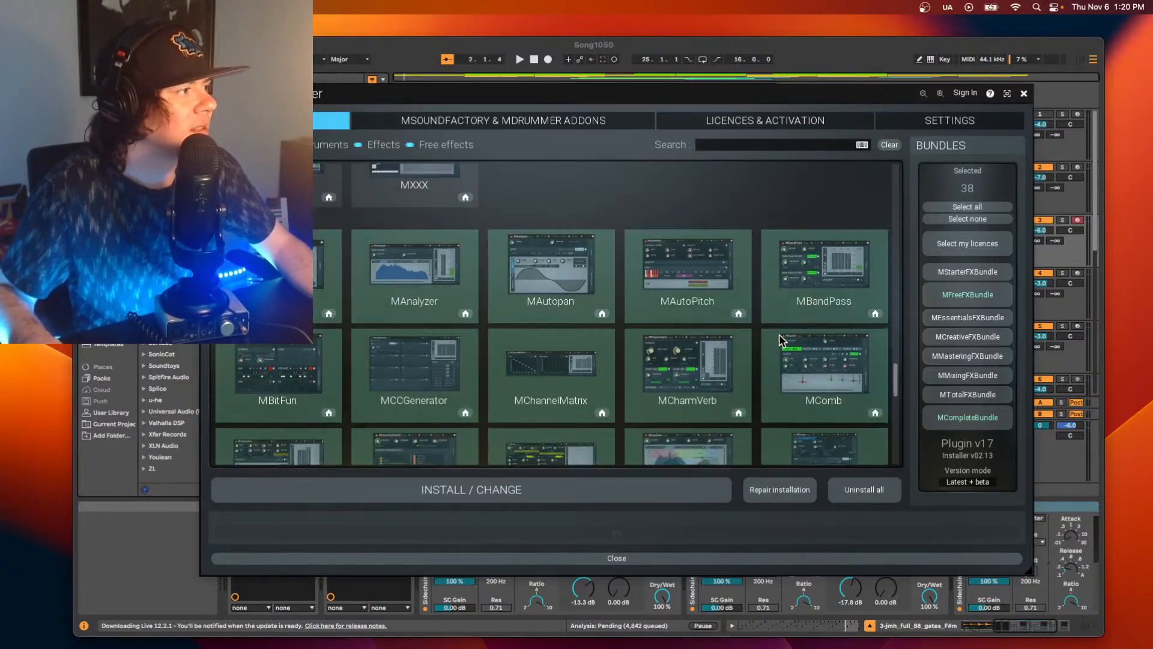
{"action": "scroll", "coordinate": [780, 336], "scroll_direction": "down", "scroll_amount": 1}
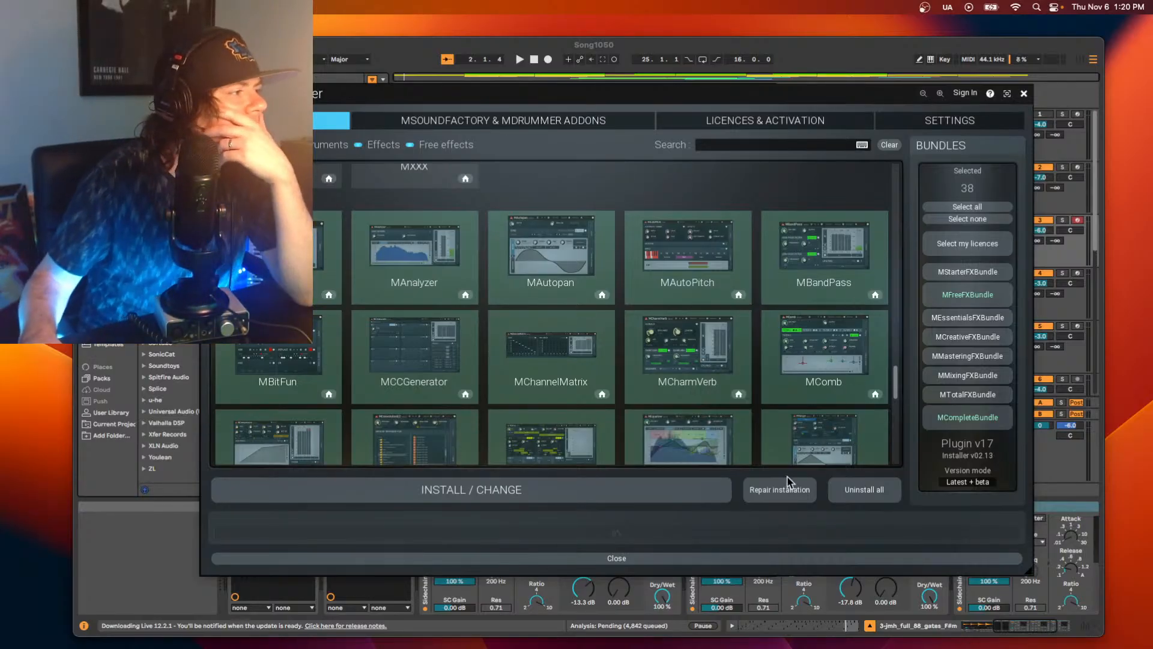
Install the selected MFreeFXBundle plugins and move the installer window off the Live window.
{"action": "left_click", "coordinate": [649, 496]}
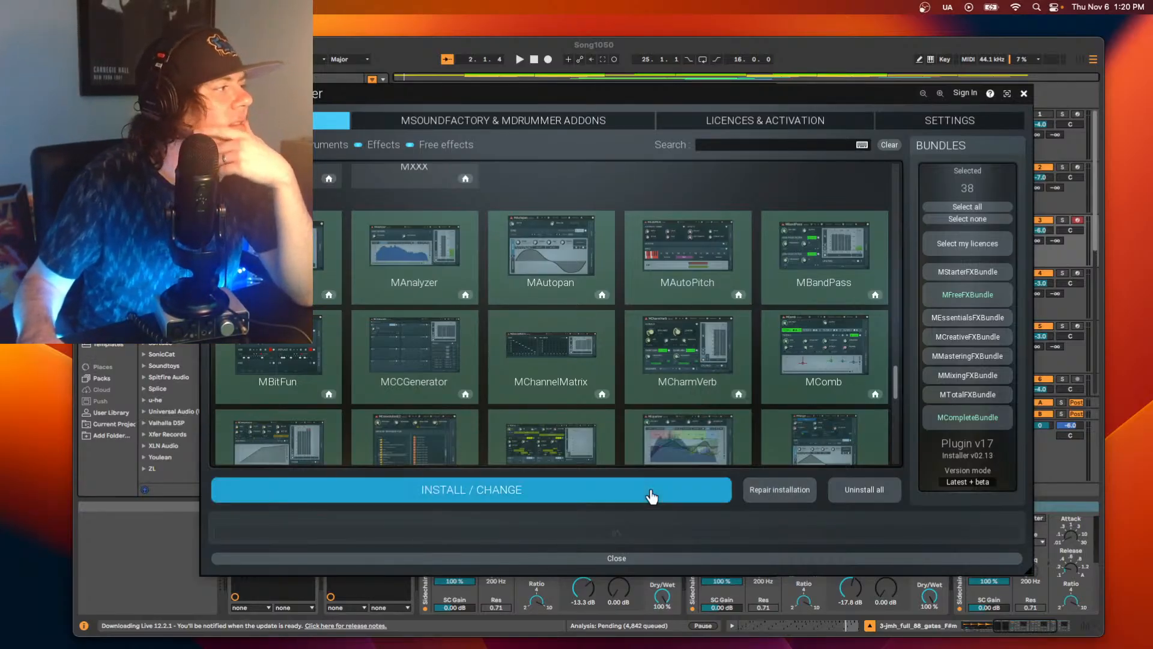
{"action": "left_click_drag", "start_coordinate": [831, 91], "coordinate": [1152, 192]}
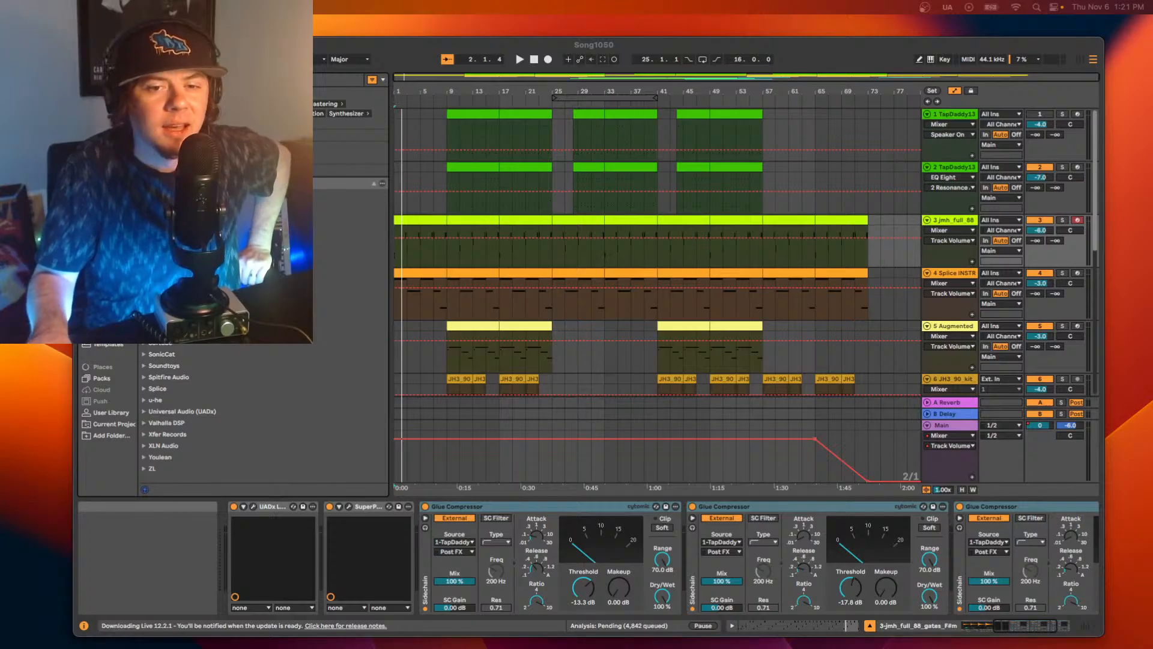
Move the Live window fully into view and rescan the plug-ins in Live's settings.
{"action": "left_click_drag", "start_coordinate": [410, 40], "coordinate": [349, 25]}
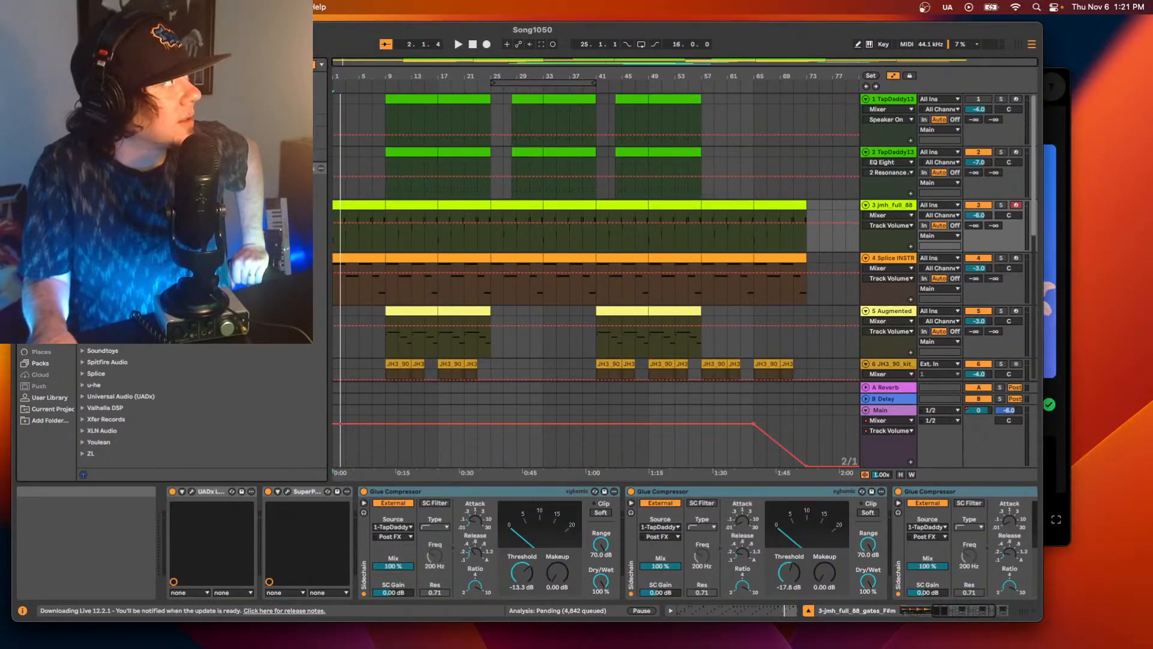
{"action": "key", "text": "super+comma"}
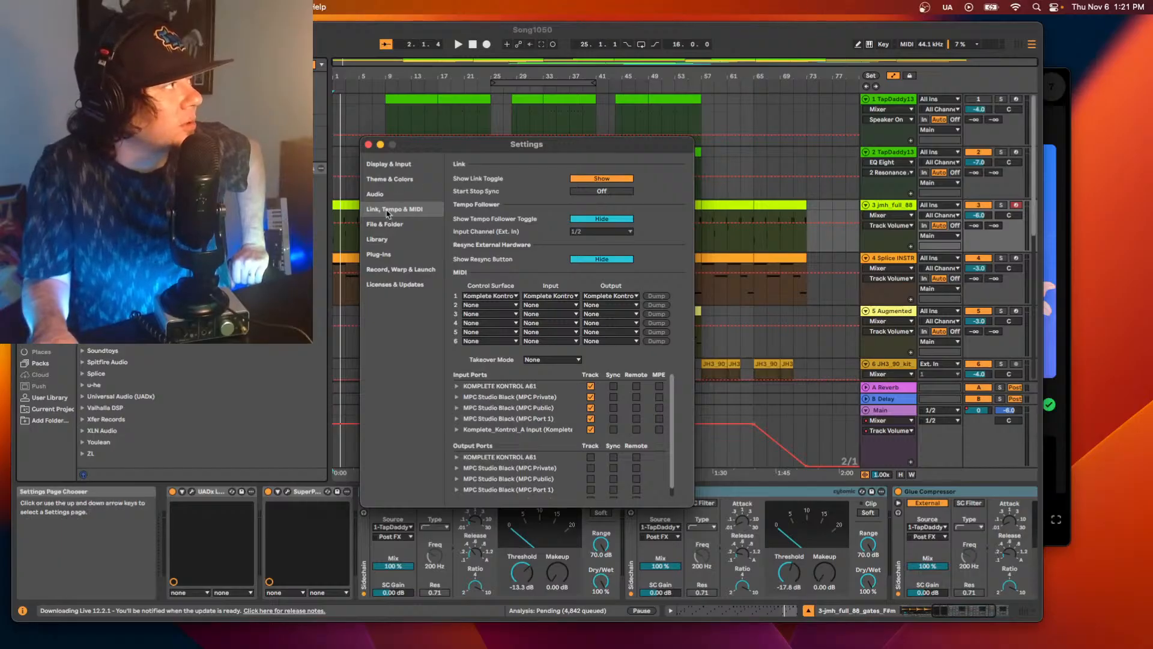
{"action": "left_click", "coordinate": [389, 255]}
{"action": "left_click", "coordinate": [586, 179]}
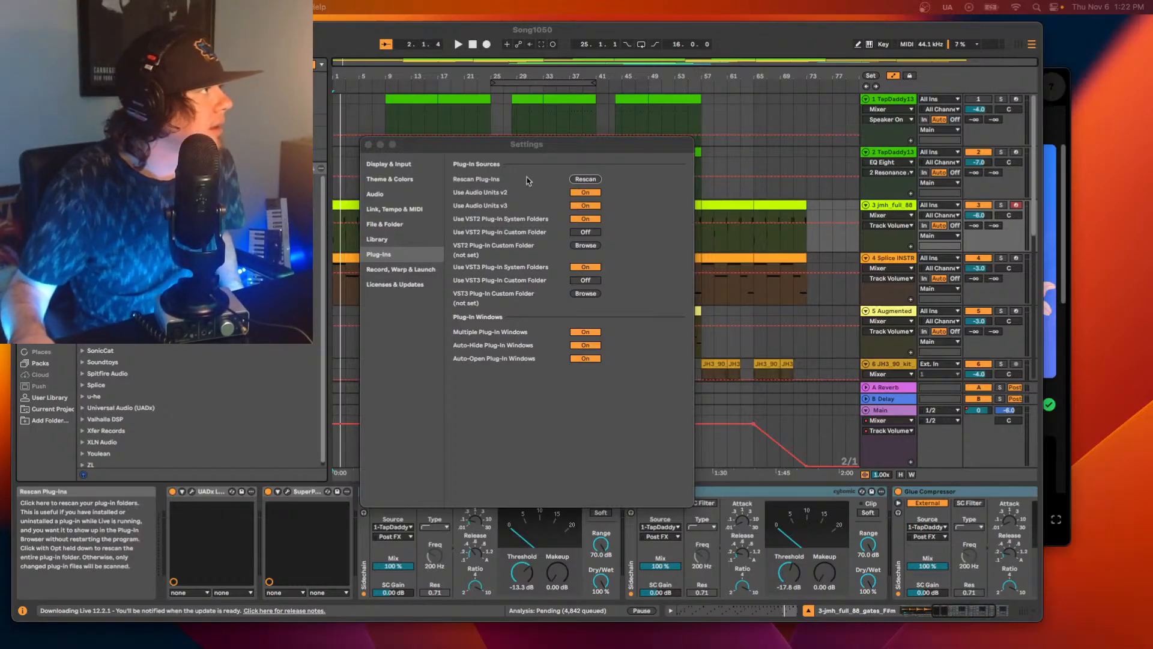
{"action": "left_click", "coordinate": [368, 145]}
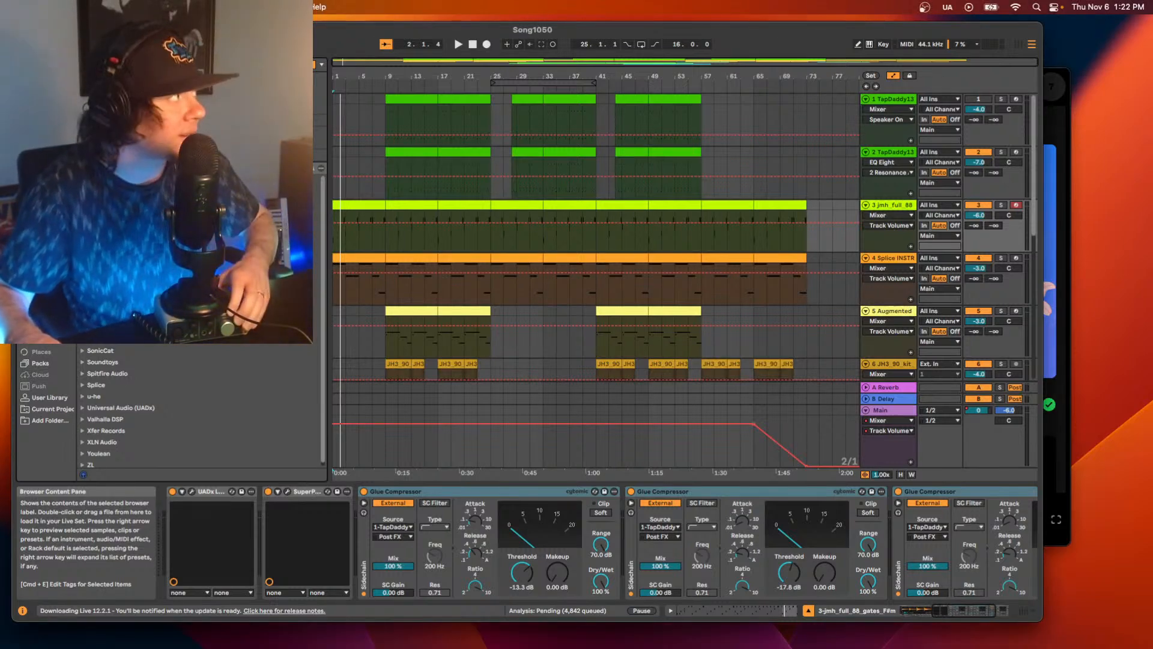
Load MAutoPitch from the MeldaProduction folder onto the jmh_full_88 track and remove it again.
{"action": "left_click", "coordinate": [82, 282]}
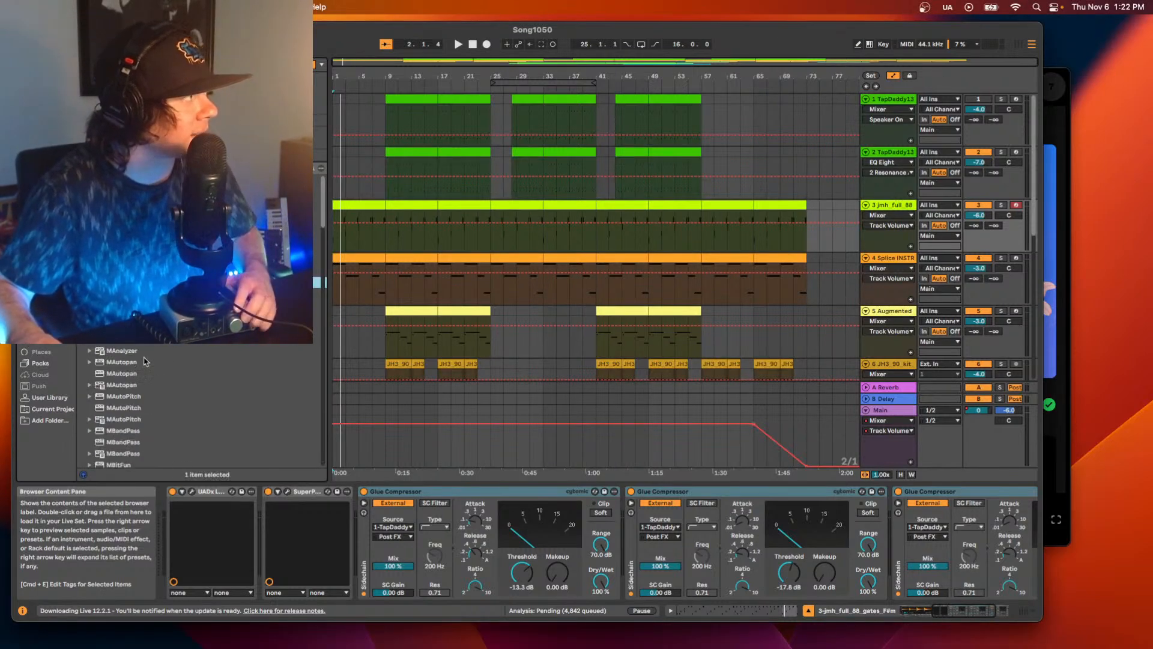
{"action": "scroll", "coordinate": [146, 361], "scroll_direction": "down", "scroll_amount": 5}
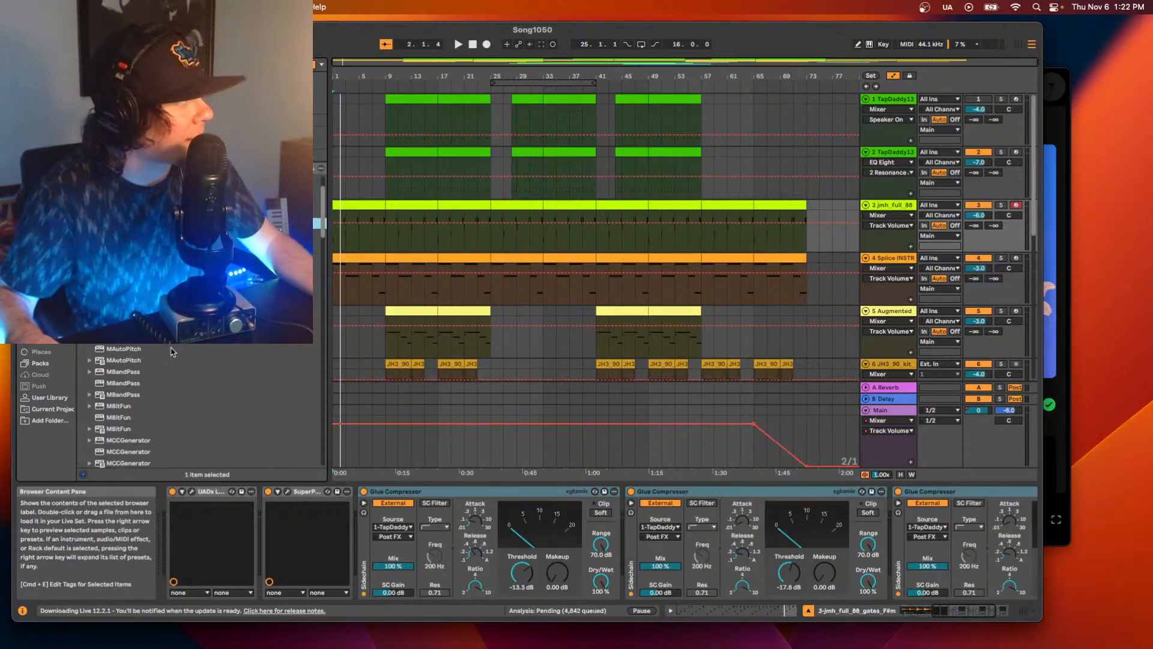
{"action": "scroll", "coordinate": [171, 352], "scroll_direction": "down", "scroll_amount": 1}
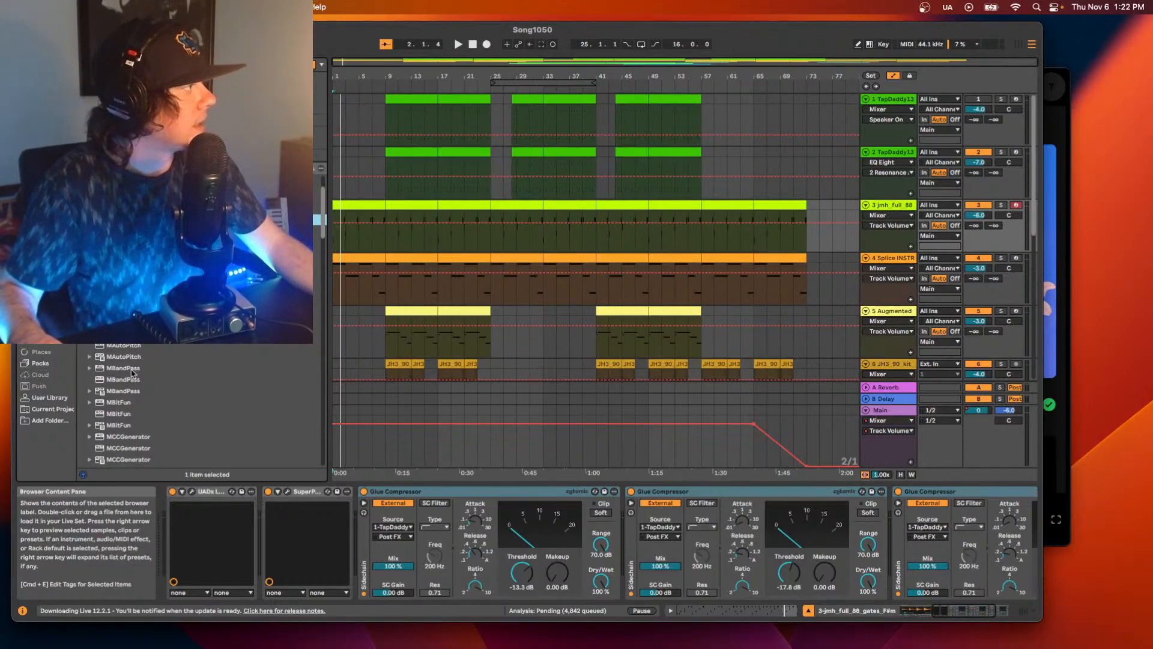
{"action": "left_click_drag", "start_coordinate": [124, 357], "coordinate": [341, 295]}
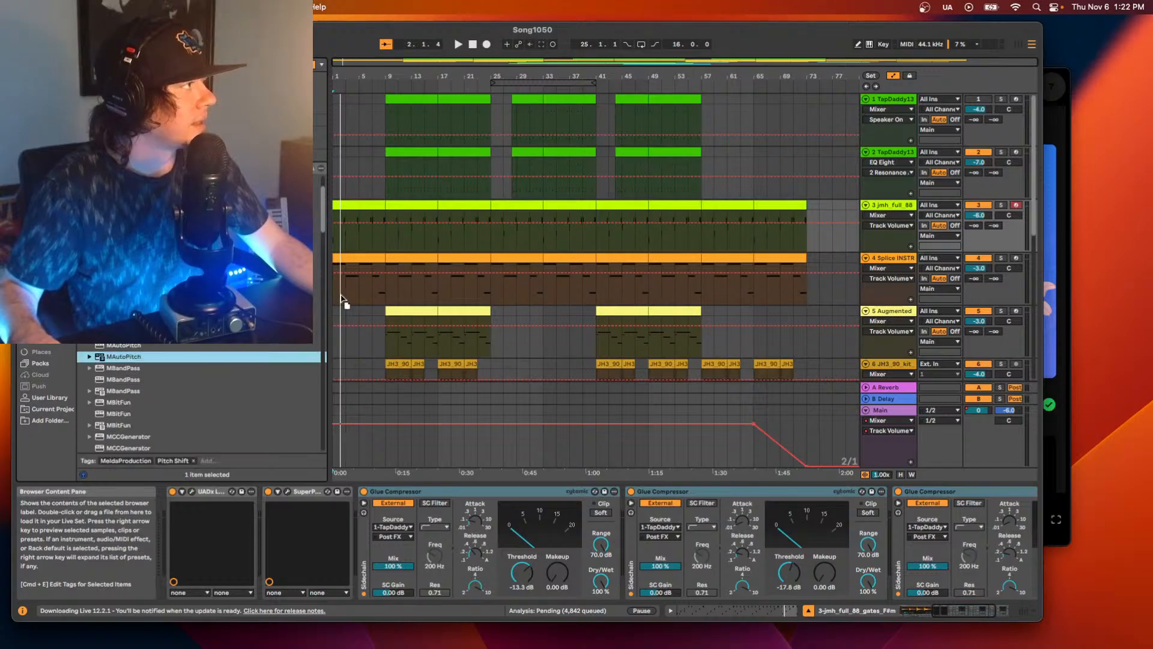
{"action": "left_click_drag", "start_coordinate": [380, 234], "coordinate": [605, 129]}
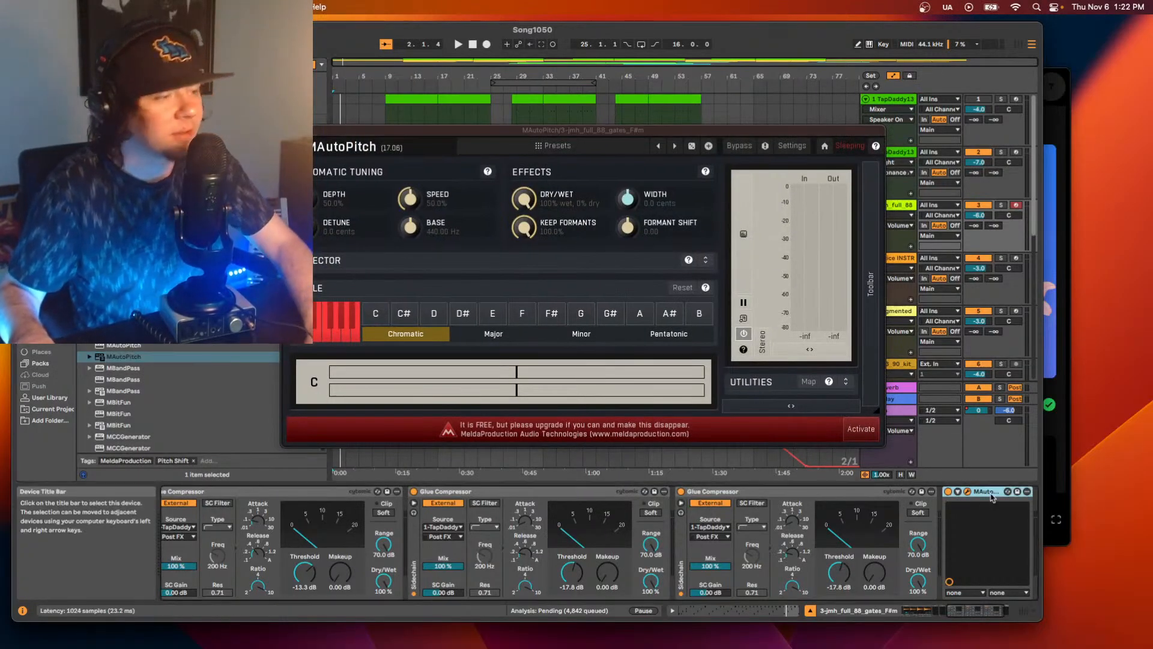
{"action": "key", "text": "Delete"}
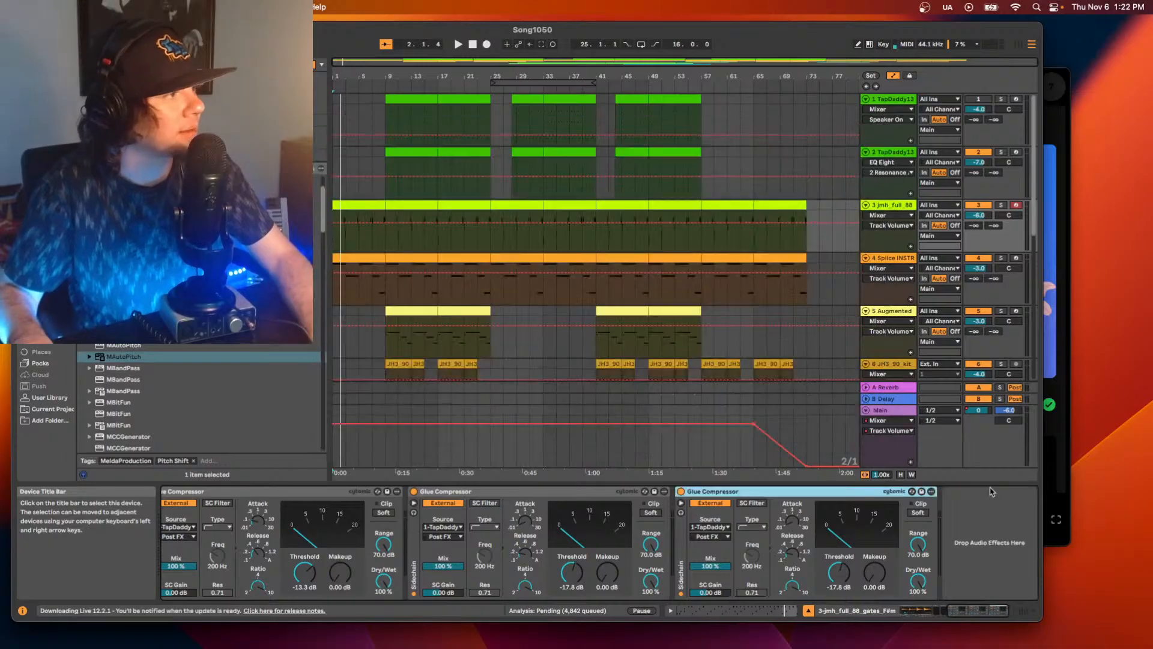
Add MBandPass to the jmh_full_88 track and place it between the UADx and SuperPlate devices in the chain.
{"action": "left_click", "coordinate": [133, 393]}
{"action": "left_click_drag", "start_coordinate": [128, 393], "coordinate": [919, 508]}
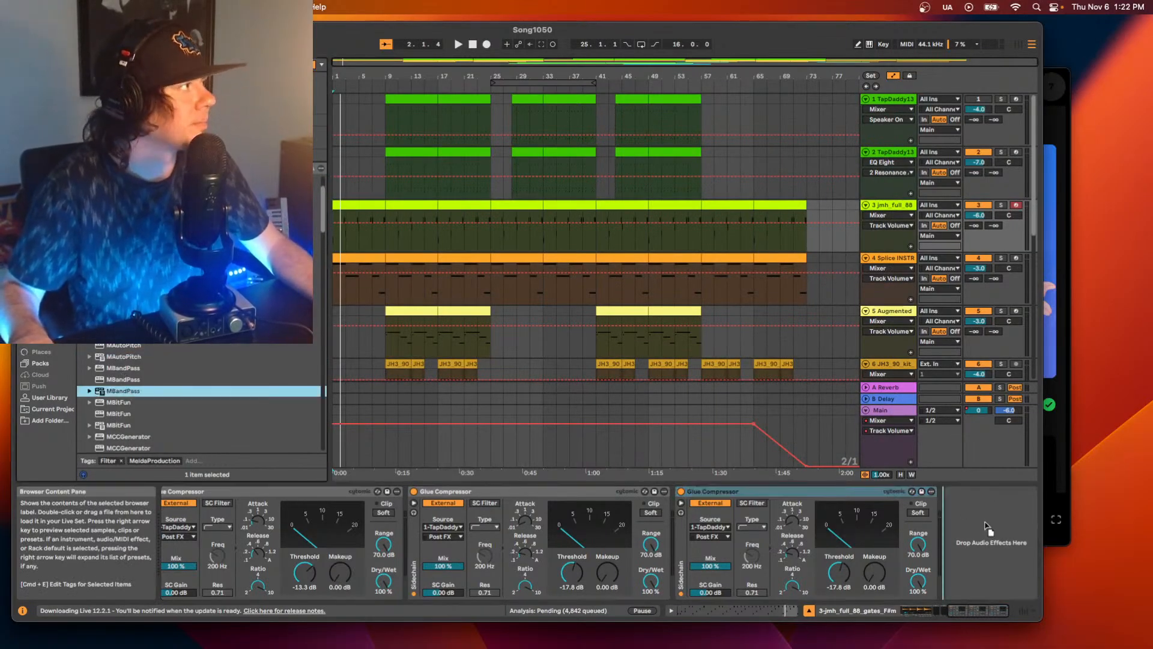
{"action": "left_click_drag", "start_coordinate": [985, 538], "coordinate": [985, 537]}
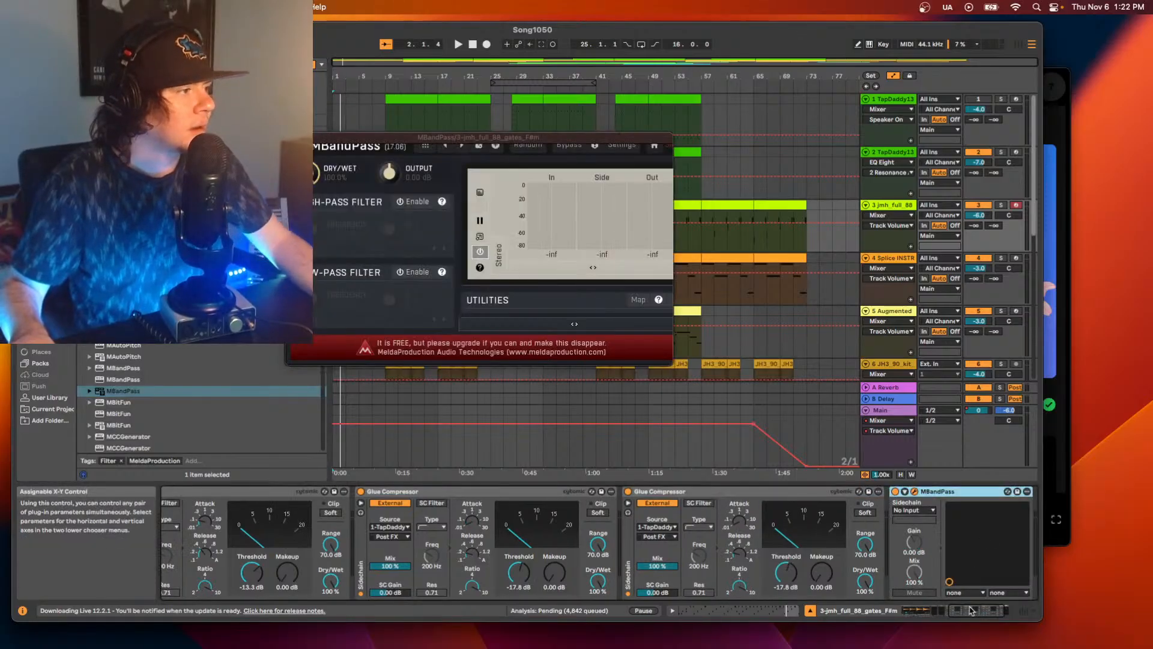
{"action": "mouse_move", "coordinate": [972, 606]}
{"action": "left_mouse_down"}
{"action": "mouse_move", "coordinate": [943, 602]}
{"action": "mouse_move", "coordinate": [985, 600]}
{"action": "left_mouse_up"}
{"action": "left_click_drag", "start_coordinate": [885, 493], "coordinate": [329, 520]}
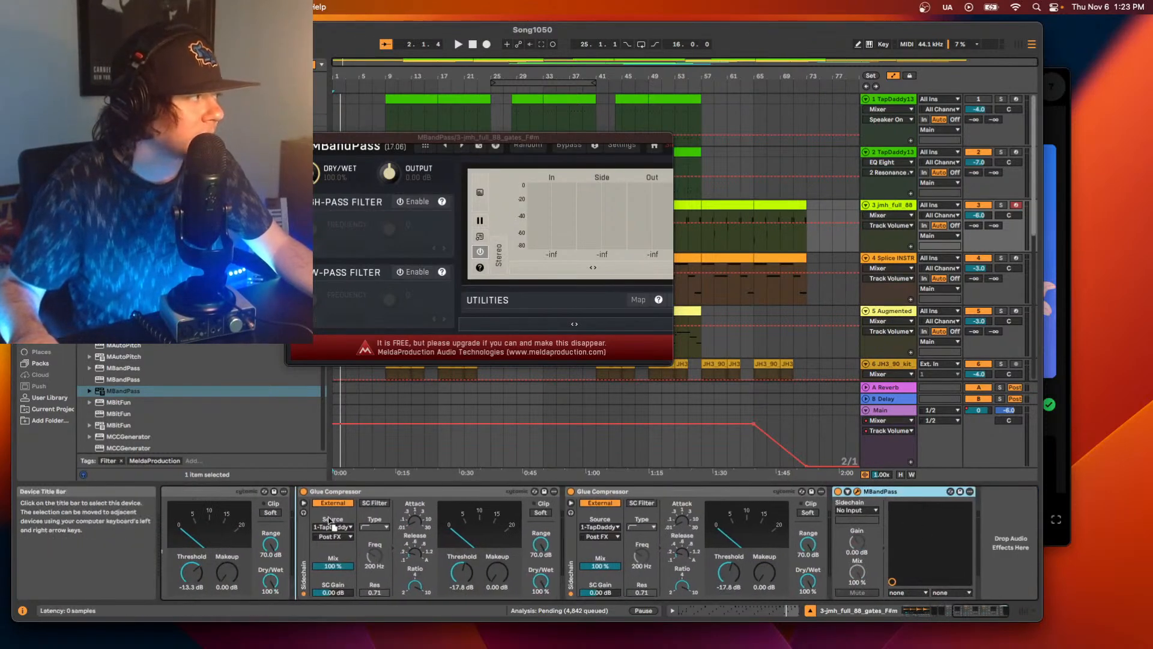
{"action": "left_click_drag", "start_coordinate": [208, 513], "coordinate": [183, 511]}
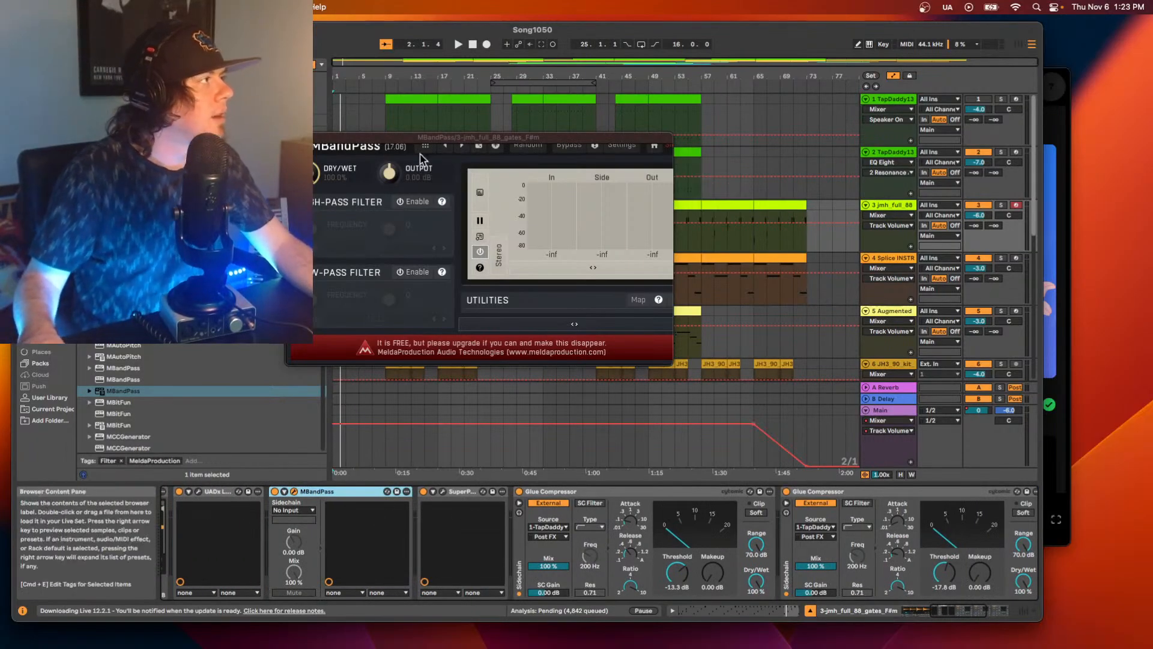
Start playback, then move the MBandPass window fully into view and enlarge it.
{"action": "key", "text": "space"}
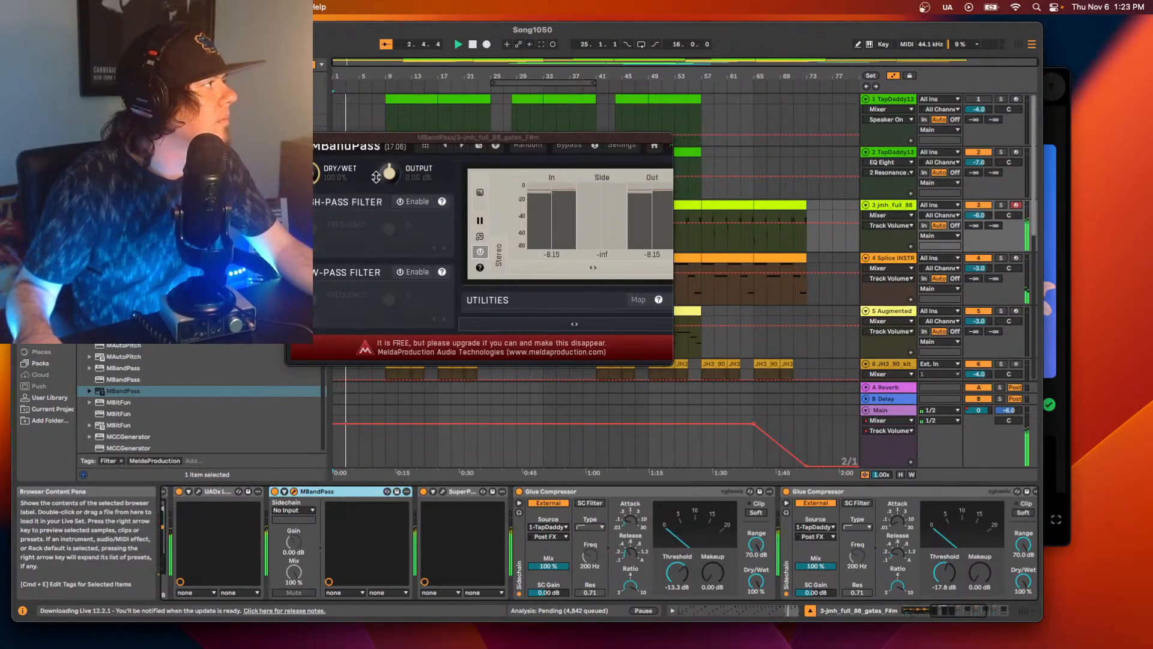
{"action": "left_click_drag", "start_coordinate": [351, 139], "coordinate": [474, 221]}
{"action": "left_click_drag", "start_coordinate": [792, 444], "coordinate": [994, 580]}
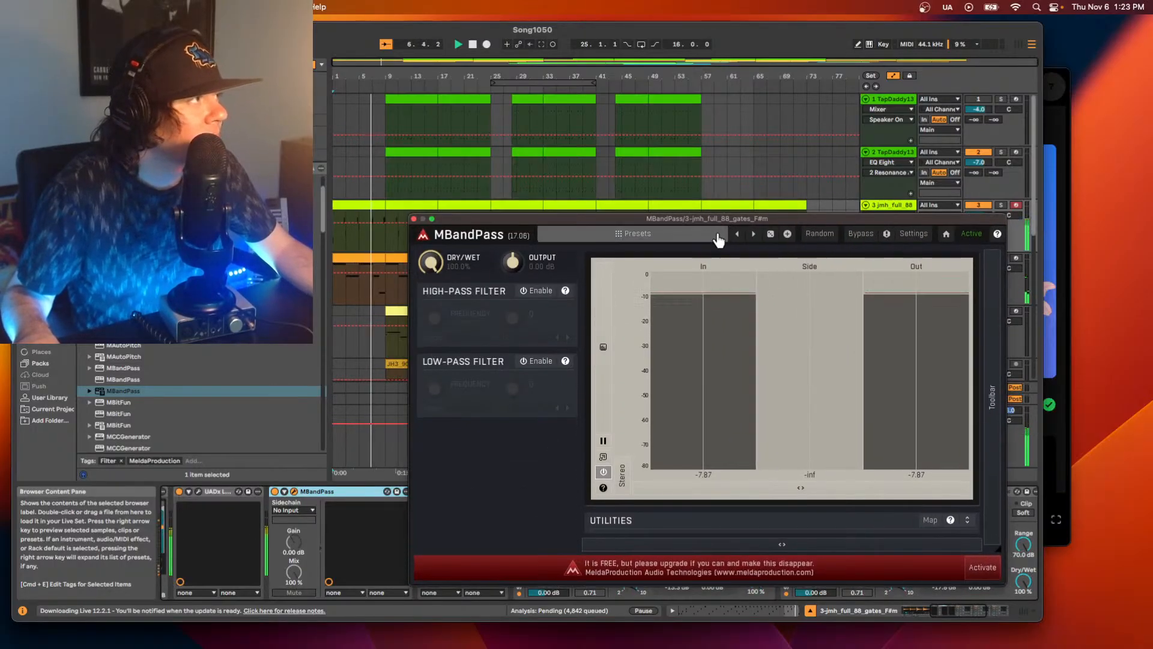
Audition the MBandPass presets Phone, Saw 1/4 and Saw 1/8 (low-pass), and load Phone.
{"action": "left_click", "coordinate": [669, 233]}
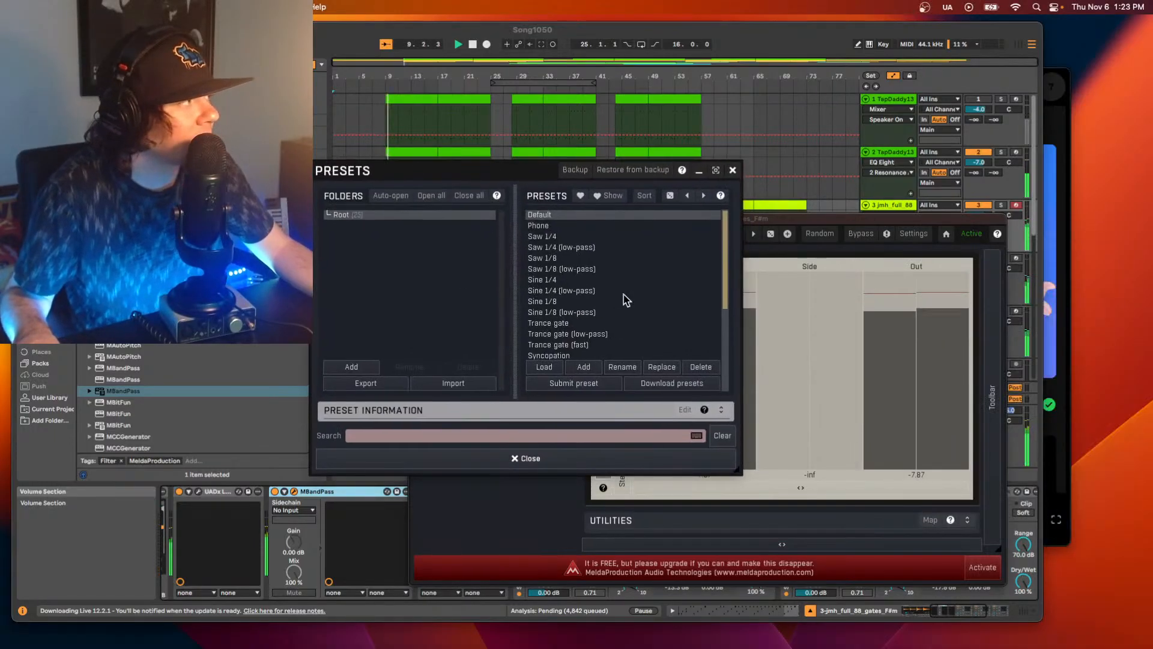
{"action": "scroll", "coordinate": [622, 302], "scroll_direction": "down", "scroll_amount": 2}
{"action": "scroll", "coordinate": [622, 303], "scroll_direction": "up", "scroll_amount": 2}
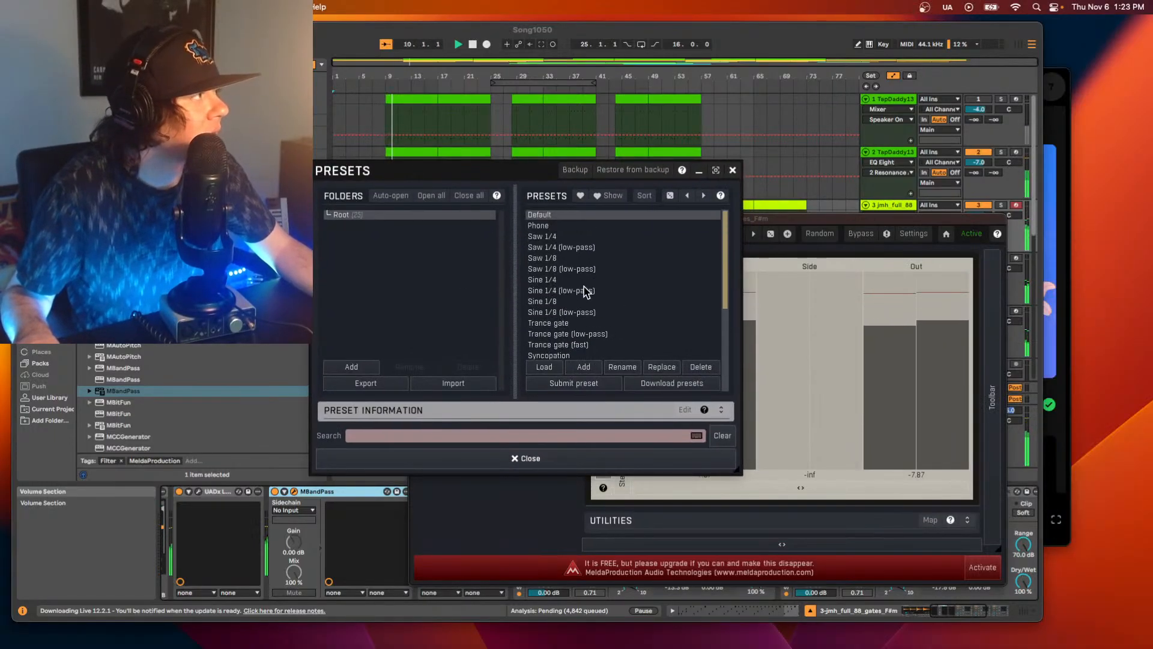
{"action": "left_click", "coordinate": [540, 227]}
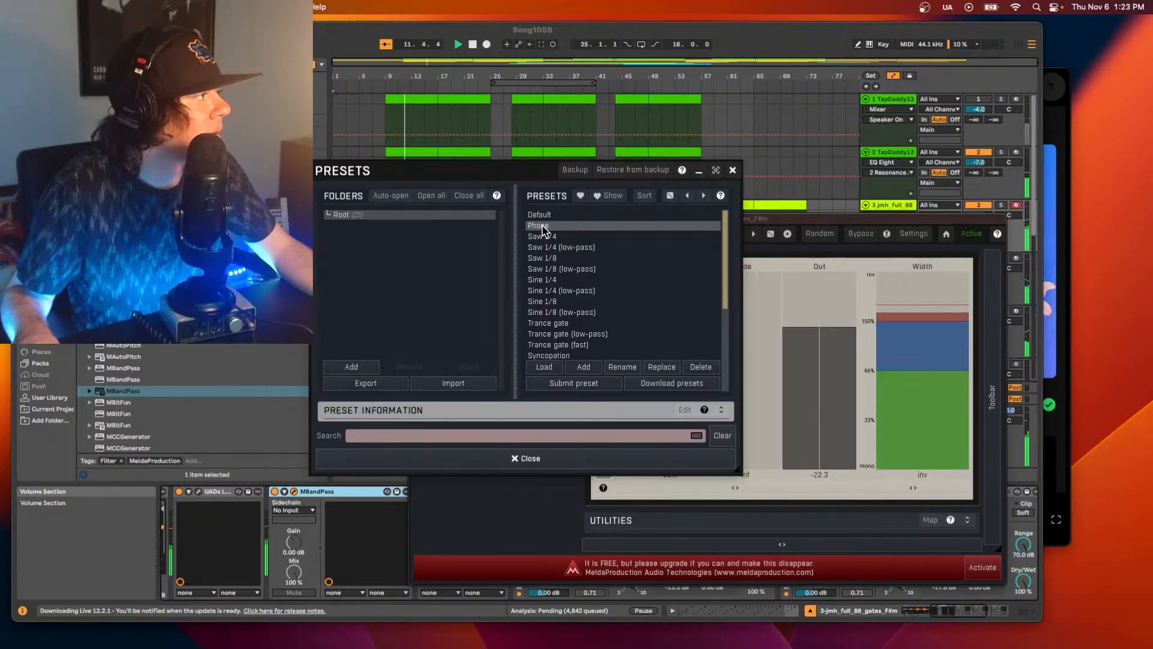
{"action": "left_click", "coordinate": [543, 239]}
{"action": "left_click", "coordinate": [607, 268]}
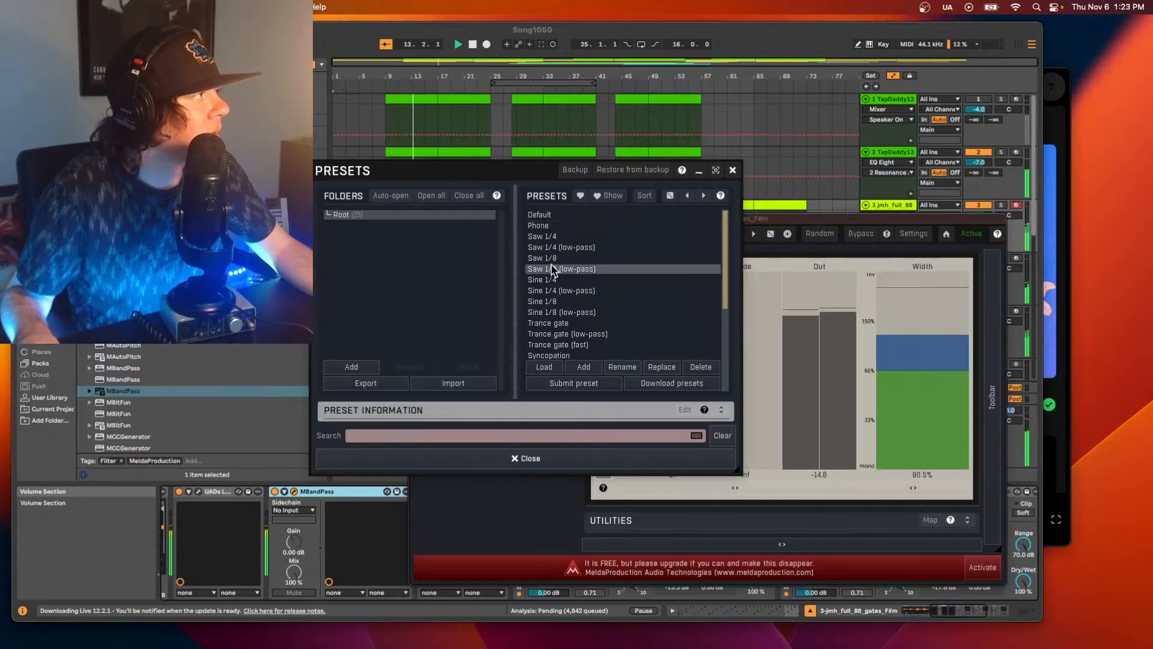
{"action": "left_click", "coordinate": [547, 227]}
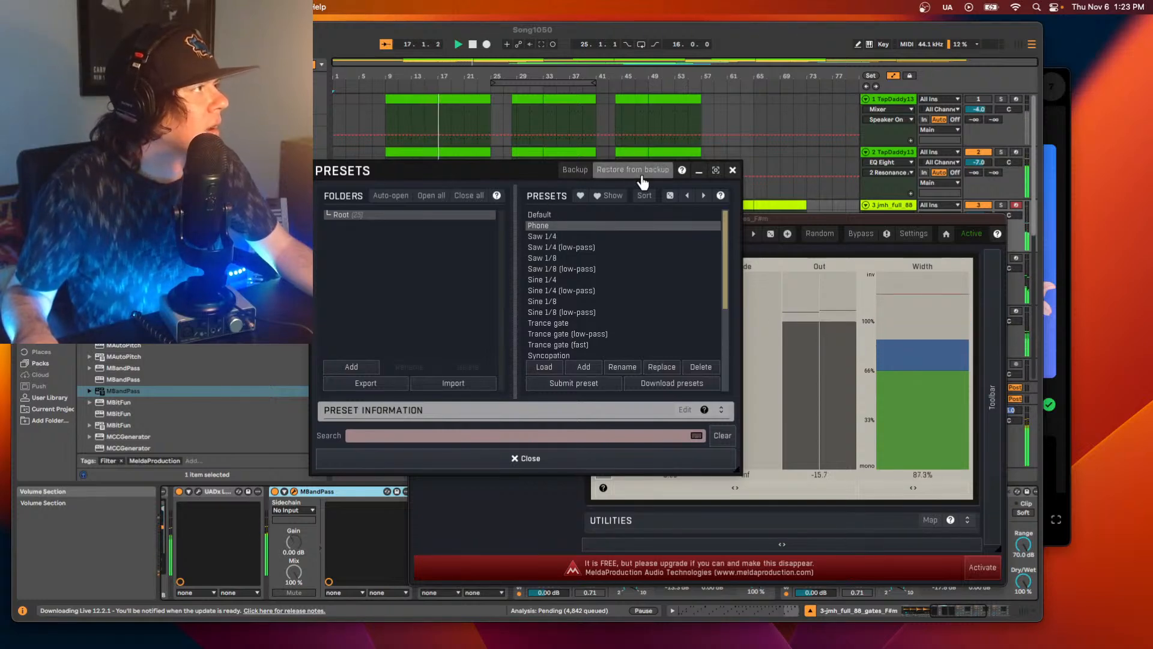
{"action": "left_click", "coordinate": [732, 170]}
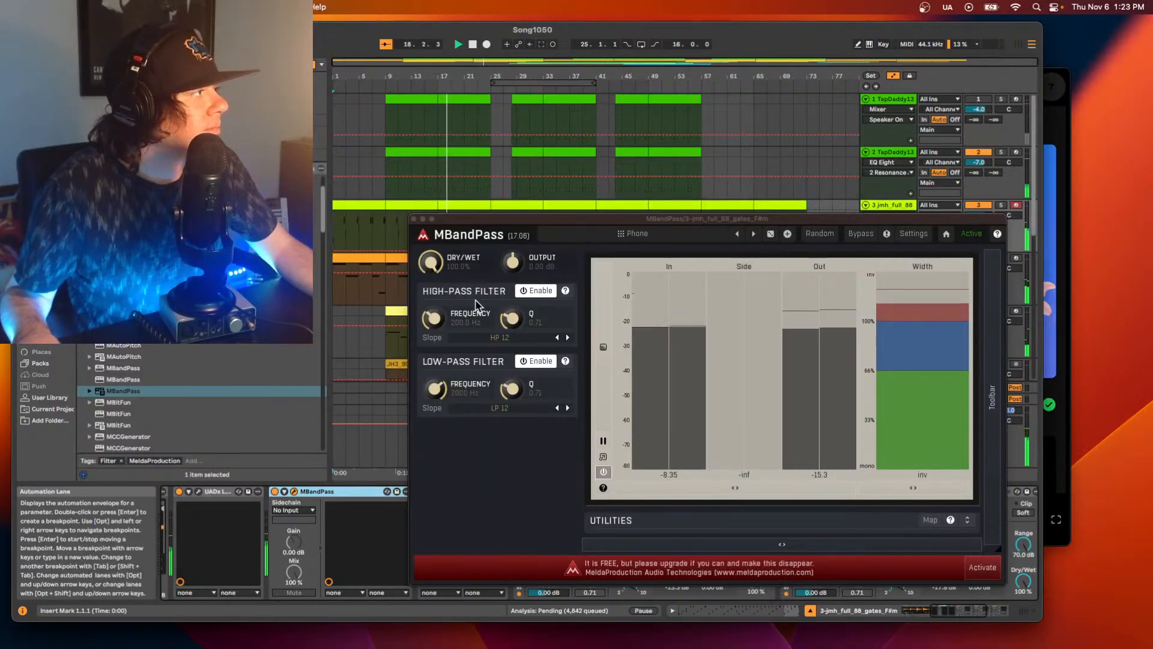
Step forward through the MBandPass presets from the Saw and Sine variants to Trance gate (low-pass) while the song plays.
{"action": "left_click_drag", "start_coordinate": [532, 234], "coordinate": [531, 228]}
{"action": "left_click", "coordinate": [754, 227]}
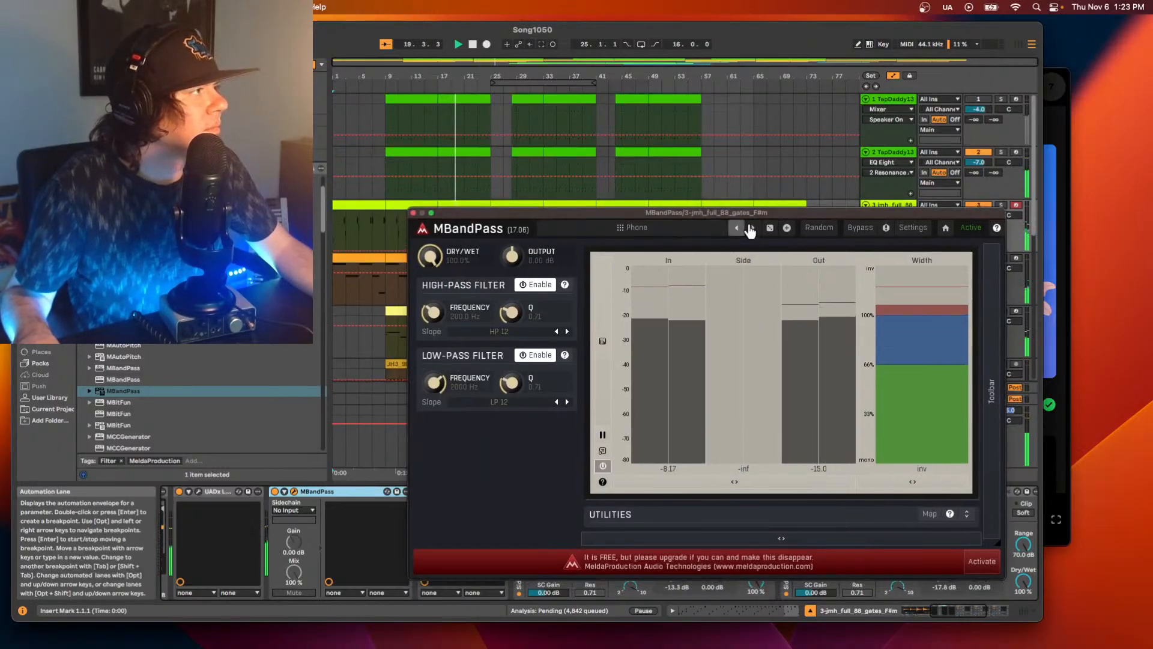
{"action": "left_click", "coordinate": [754, 227]}
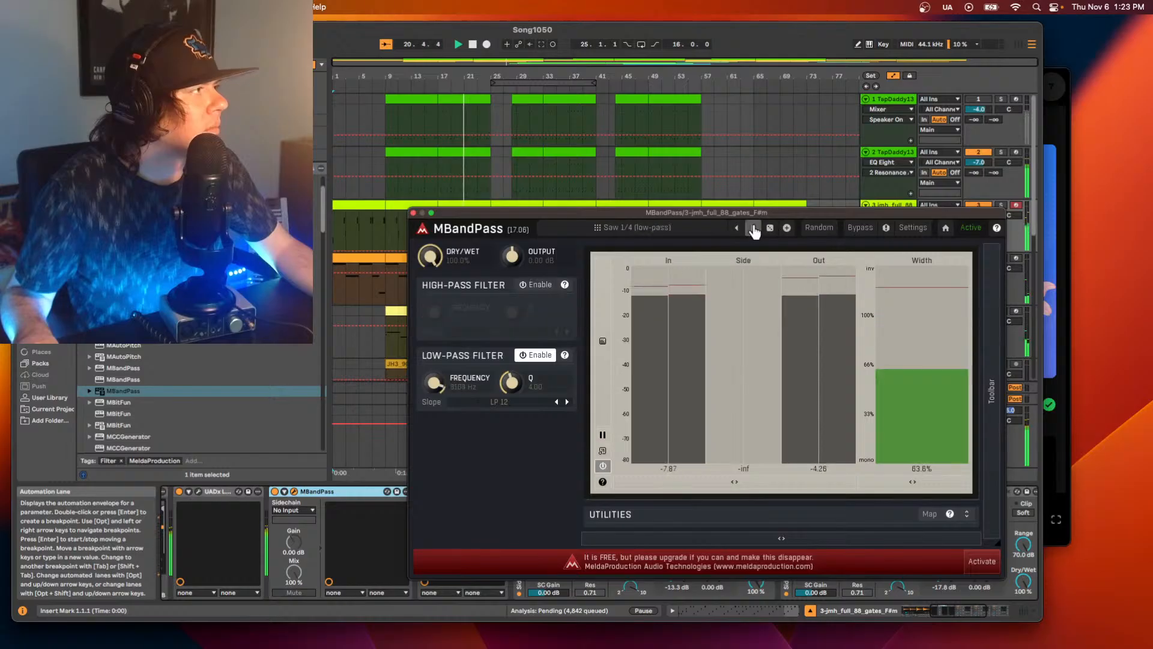
{"action": "left_click", "coordinate": [754, 227]}
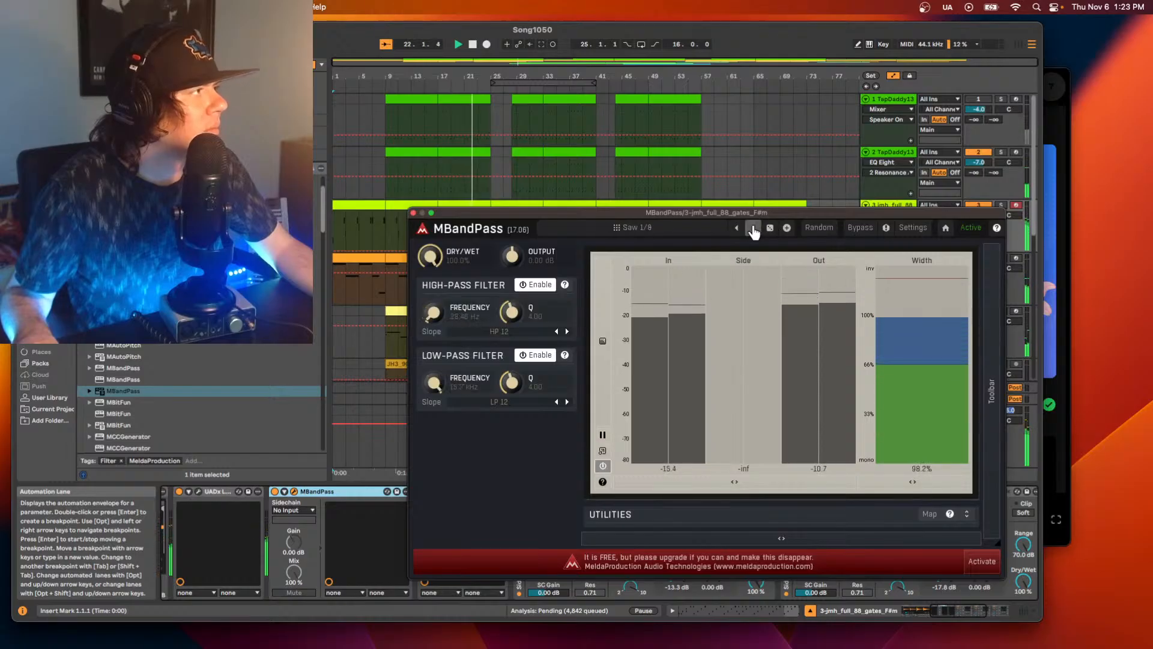
{"action": "left_click", "coordinate": [754, 227]}
{"action": "left_click", "coordinate": [754, 227]}
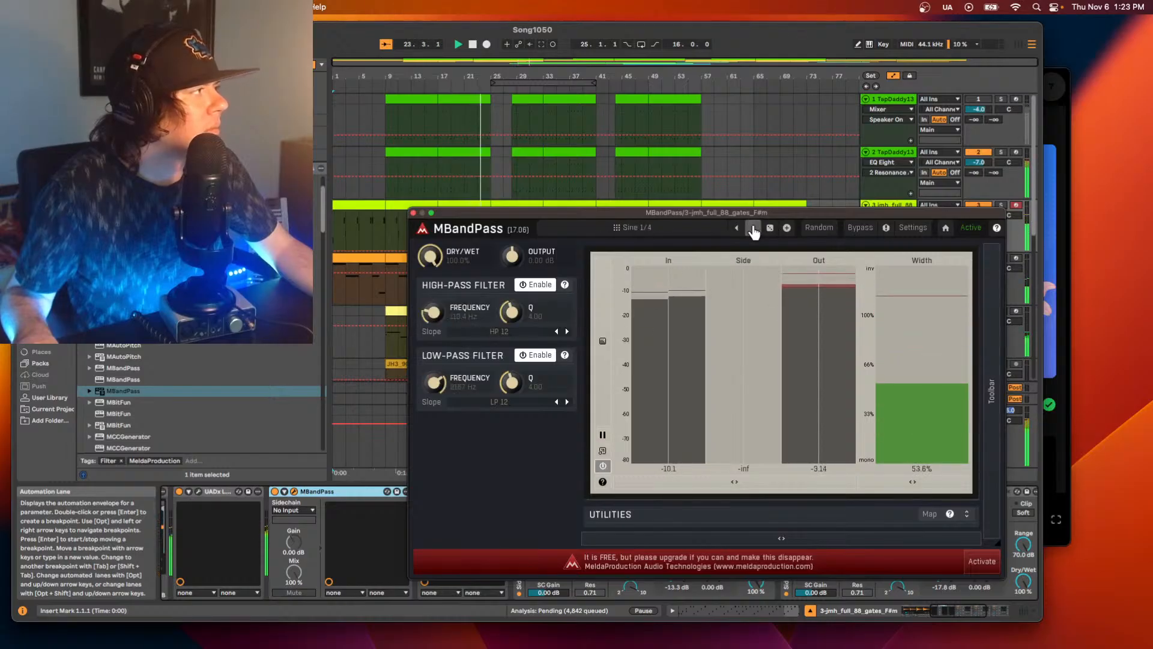
{"action": "left_click", "coordinate": [754, 227]}
{"action": "left_click", "coordinate": [754, 227]}
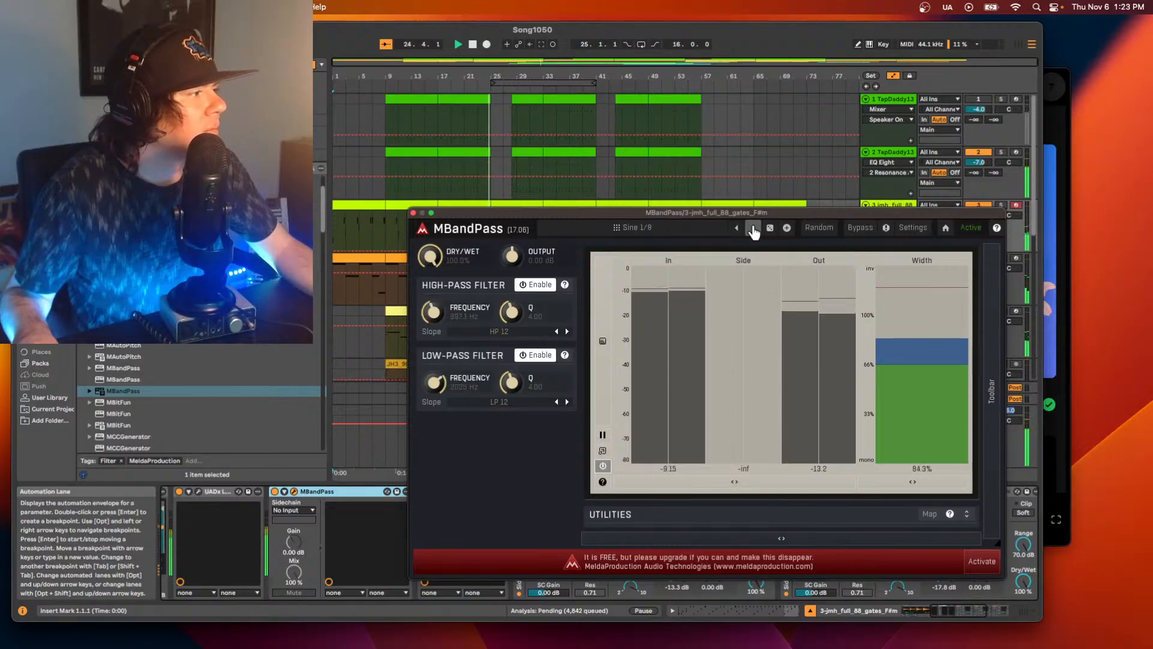
{"action": "left_click", "coordinate": [753, 228]}
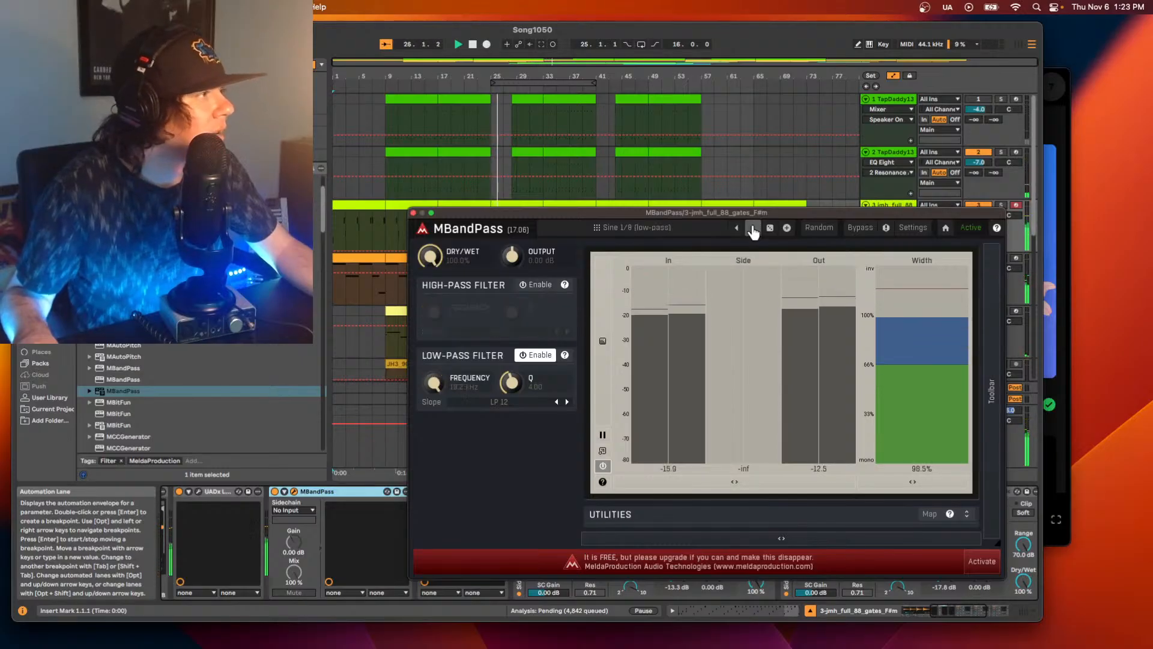
{"action": "left_click", "coordinate": [754, 228]}
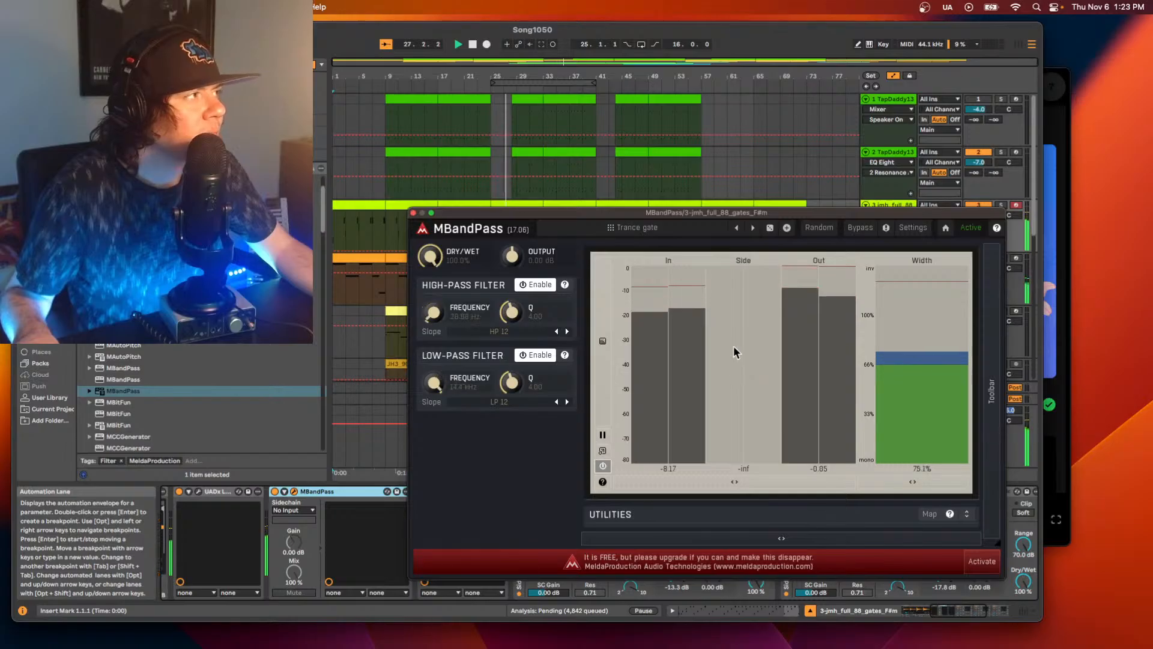
{"action": "left_click", "coordinate": [754, 228]}
Close the MBandPass window and delete the device from the jmh_full_88 track.
{"action": "left_click_drag", "start_coordinate": [448, 209], "coordinate": [447, 197]}
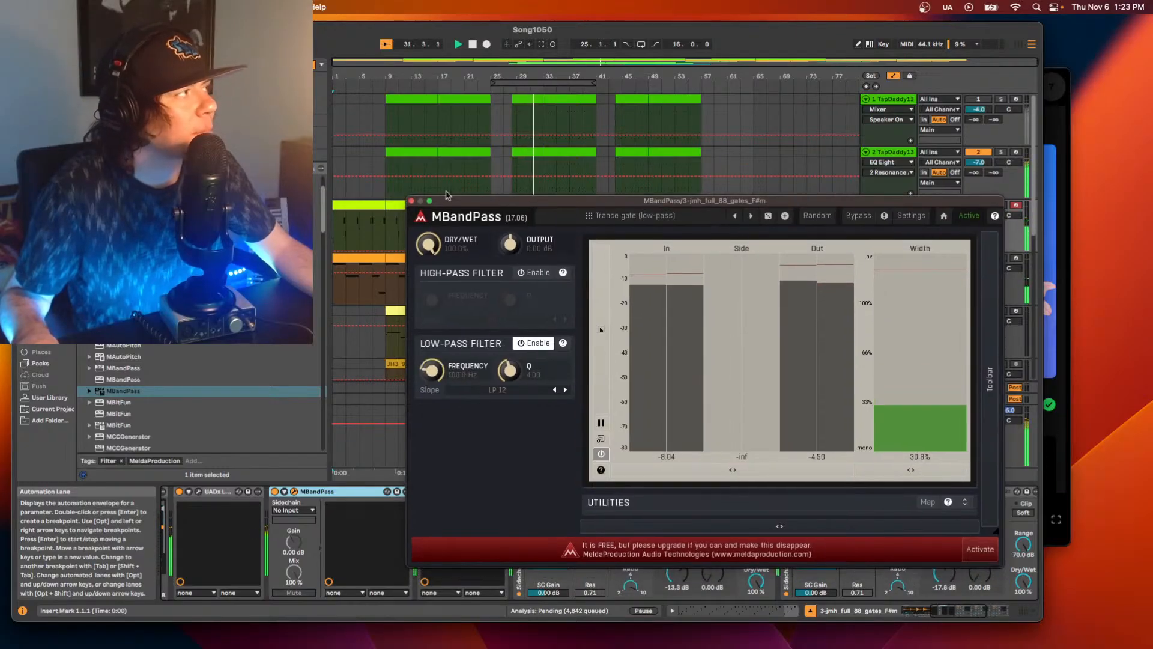
{"action": "left_click", "coordinate": [412, 201]}
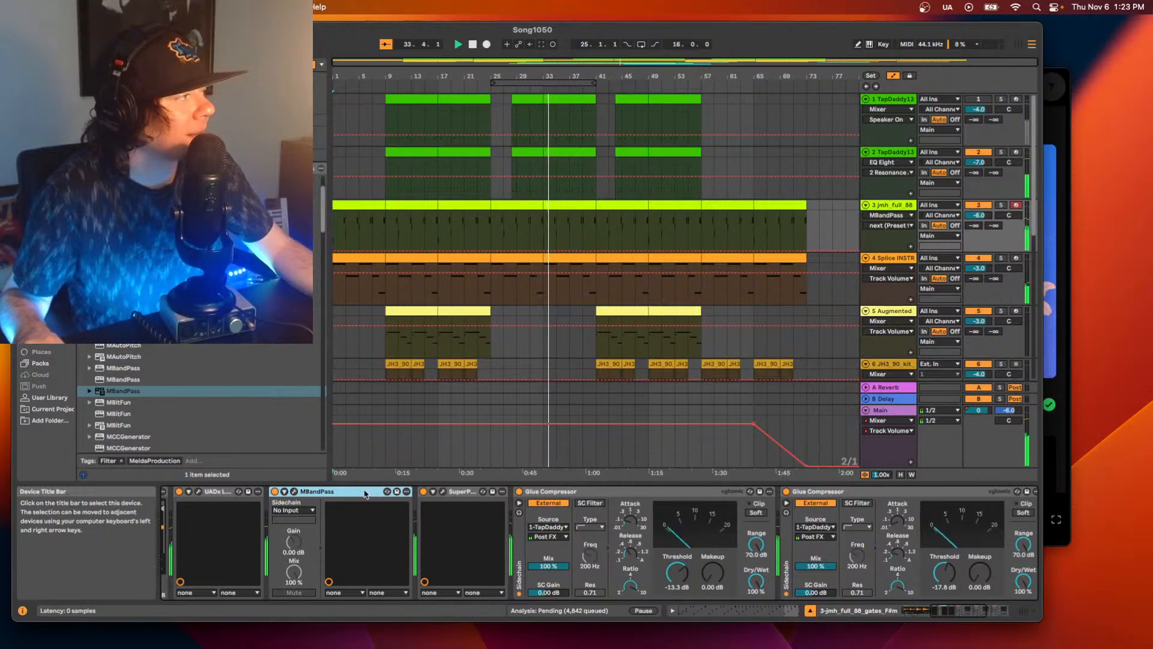
{"action": "key", "text": "Delete"}
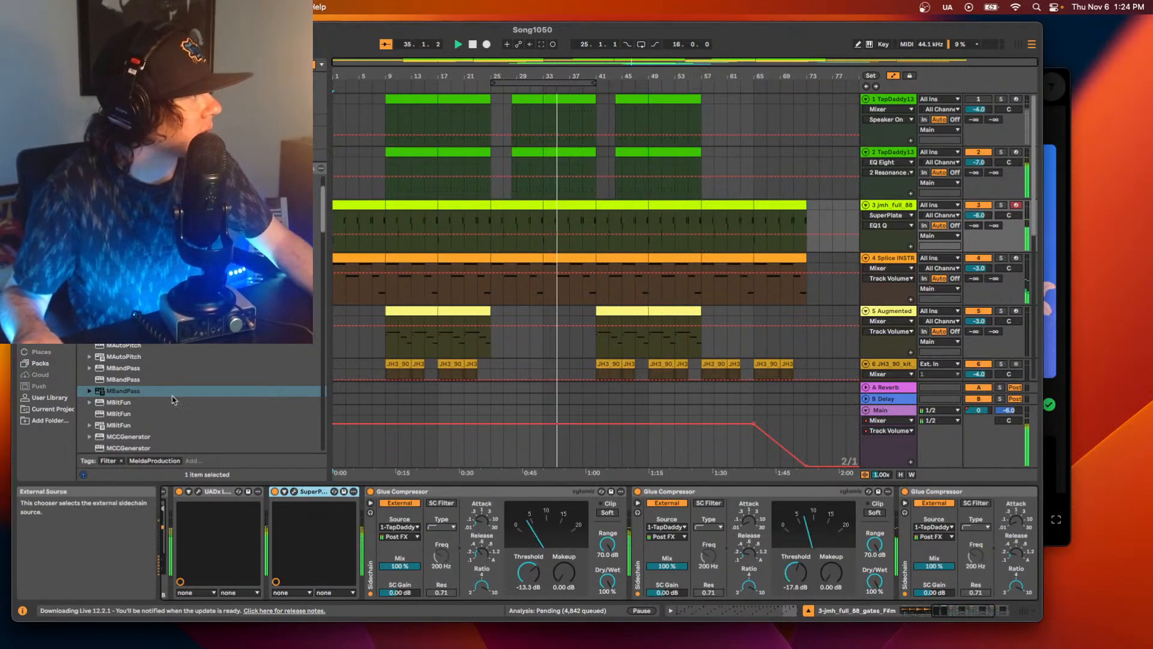
Find MEqualizer in the MeldaProduction plug-in list and insert it before SuperPlate on the jmh_full_88 track.
{"action": "scroll", "coordinate": [204, 407], "scroll_direction": "down", "scroll_amount": 1}
{"action": "scroll", "coordinate": [204, 407], "scroll_direction": "down", "scroll_amount": 5}
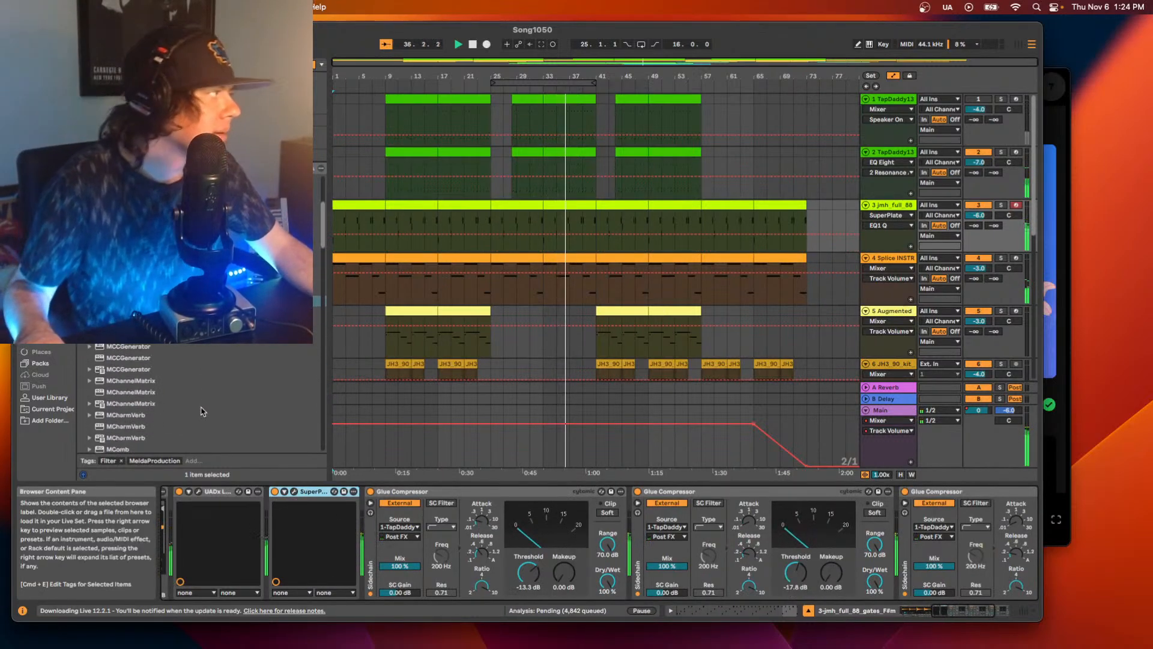
{"action": "scroll", "coordinate": [203, 403], "scroll_direction": "down", "scroll_amount": 6}
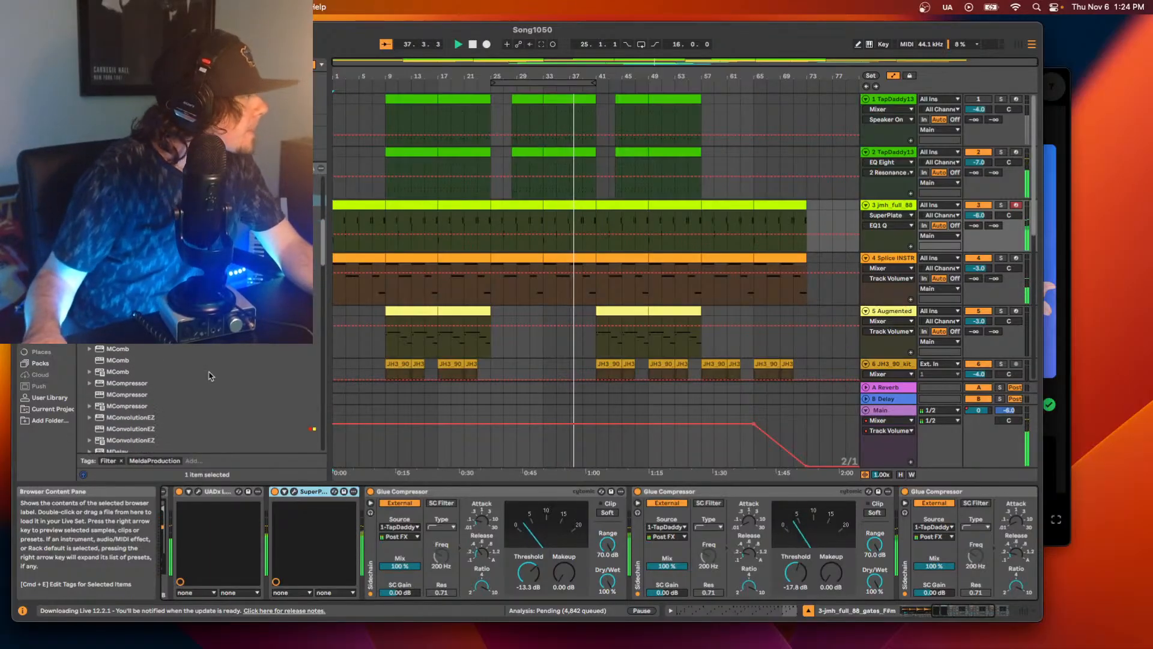
{"action": "scroll", "coordinate": [208, 376], "scroll_direction": "down", "scroll_amount": 8}
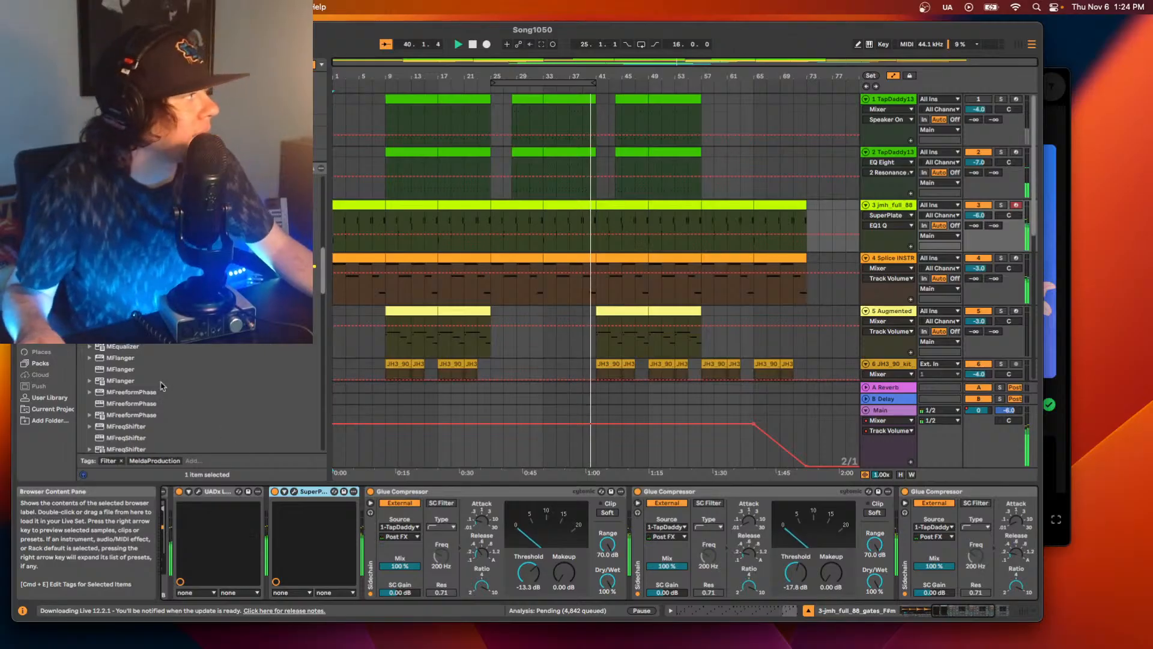
{"action": "left_click_drag", "start_coordinate": [123, 347], "coordinate": [252, 525]}
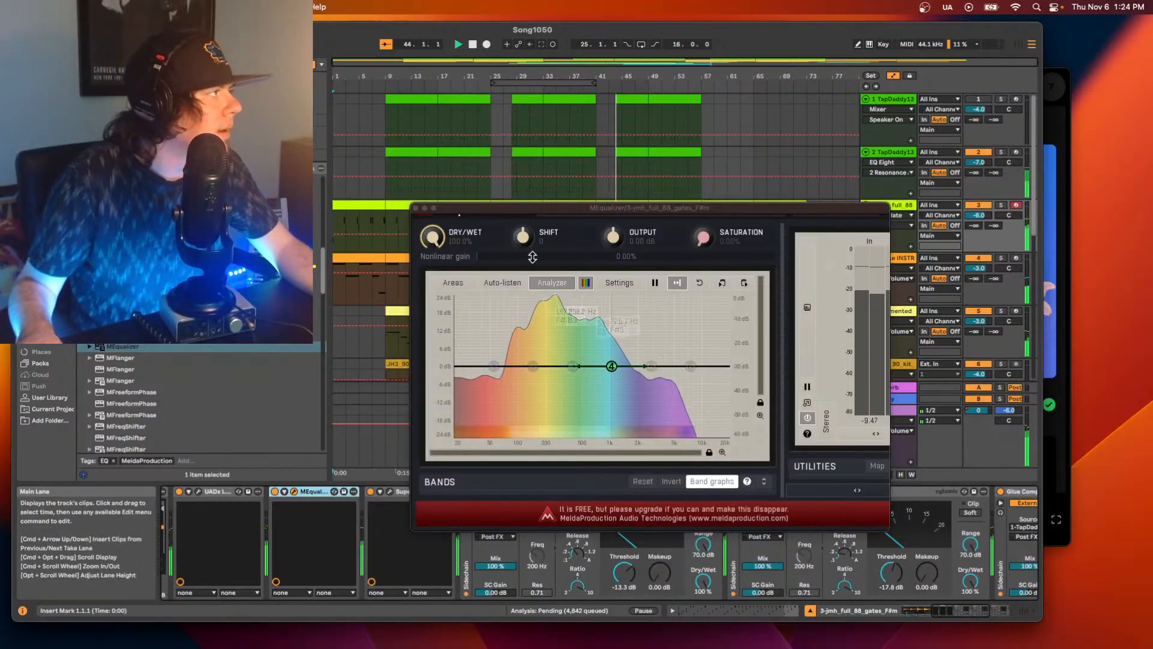
Enlarge the MEqualizer window and move band 4 to a boost of about 2.8 dB near 514 Hz.
{"action": "mouse_move", "coordinate": [612, 365]}
{"action": "left_mouse_down"}
{"action": "mouse_move", "coordinate": [622, 349]}
{"action": "mouse_move", "coordinate": [619, 359]}
{"action": "left_mouse_up"}
{"action": "left_click_drag", "start_coordinate": [603, 355], "coordinate": [608, 359]}
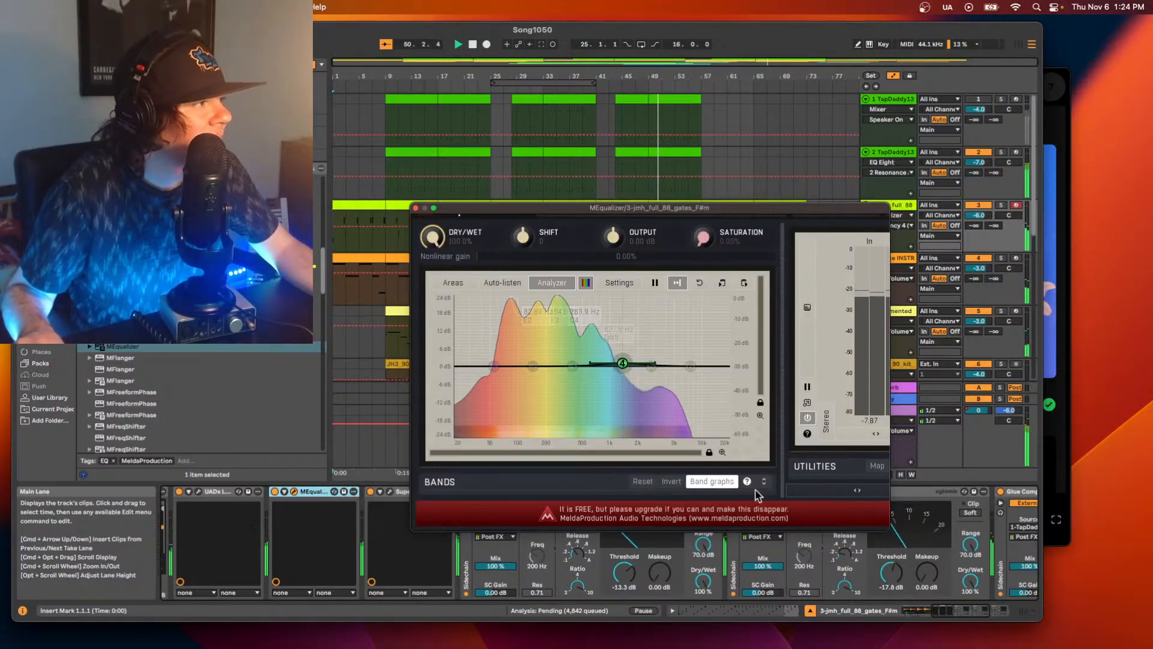
{"action": "left_click_drag", "start_coordinate": [888, 533], "coordinate": [958, 544]}
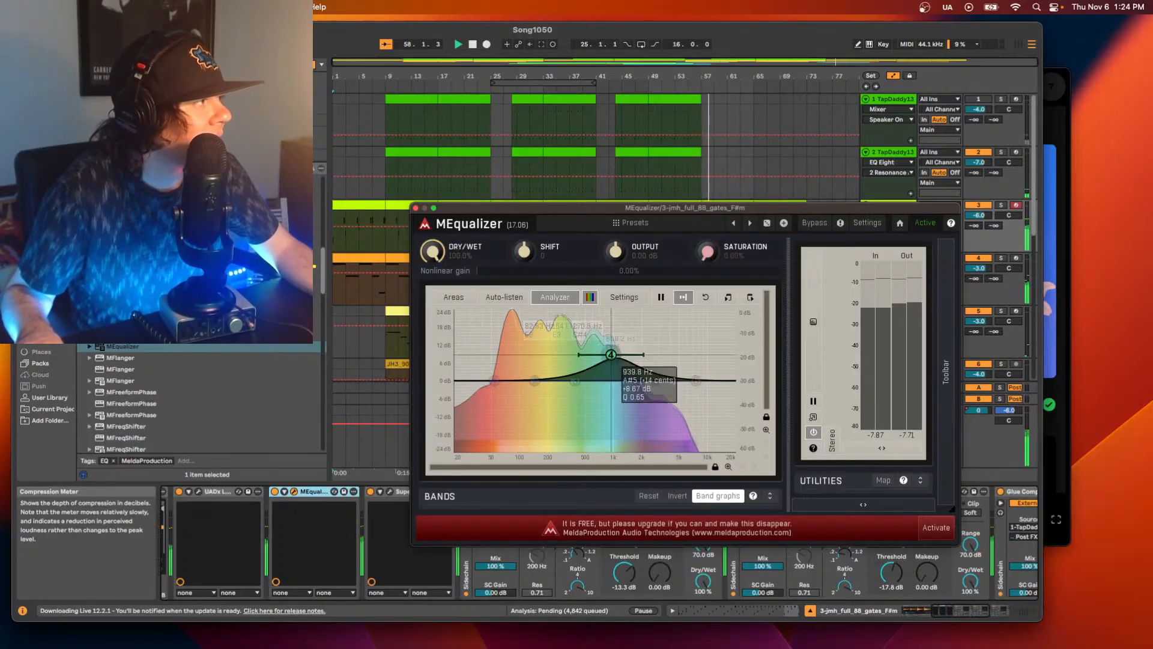
{"action": "left_click_drag", "start_coordinate": [563, 358], "coordinate": [586, 372]}
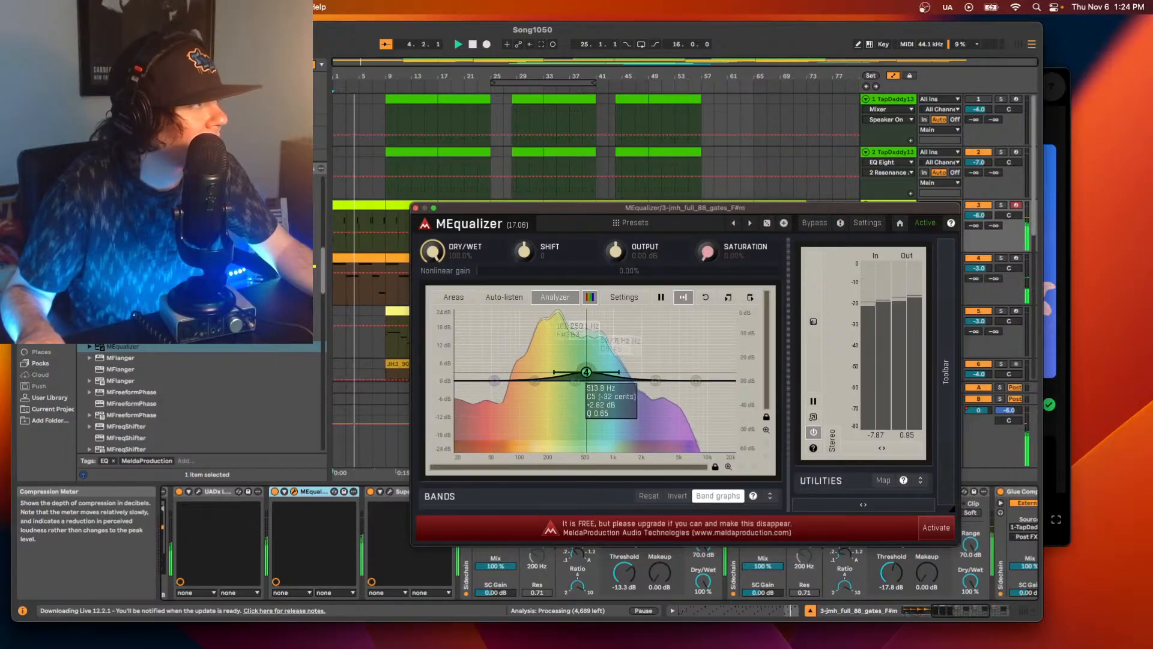
Toggle MEqualizer's rainbow analyzer colouring off and on, and do the same with the neighbouring analyzer display option.
{"action": "left_click", "coordinate": [591, 300]}
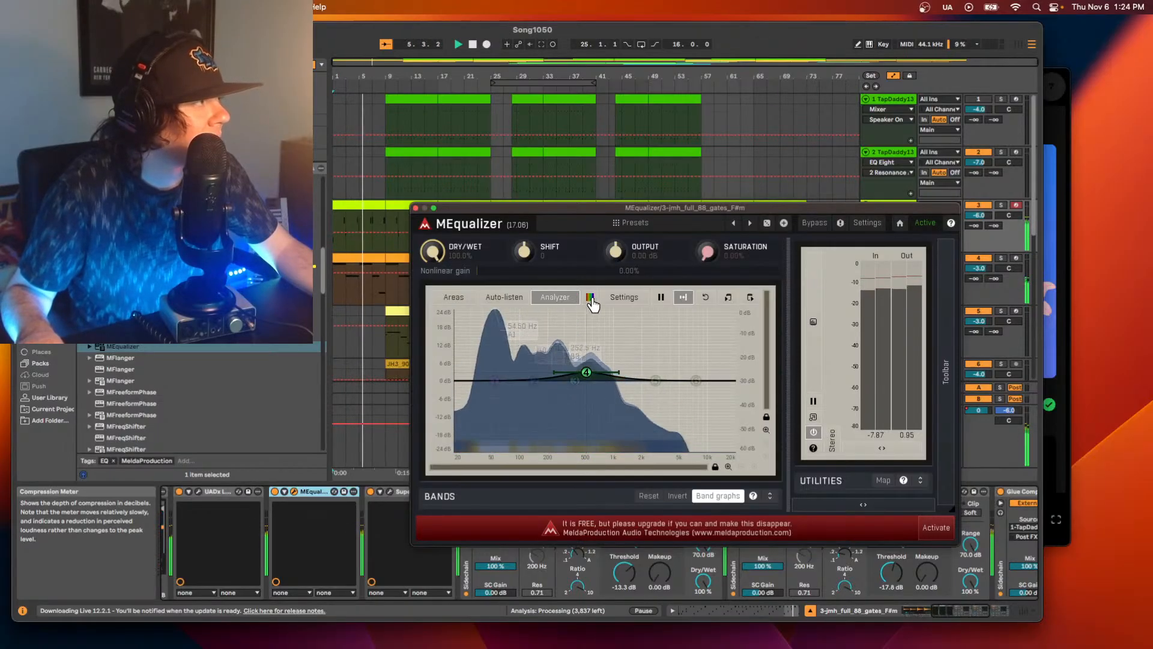
{"action": "left_click", "coordinate": [591, 300]}
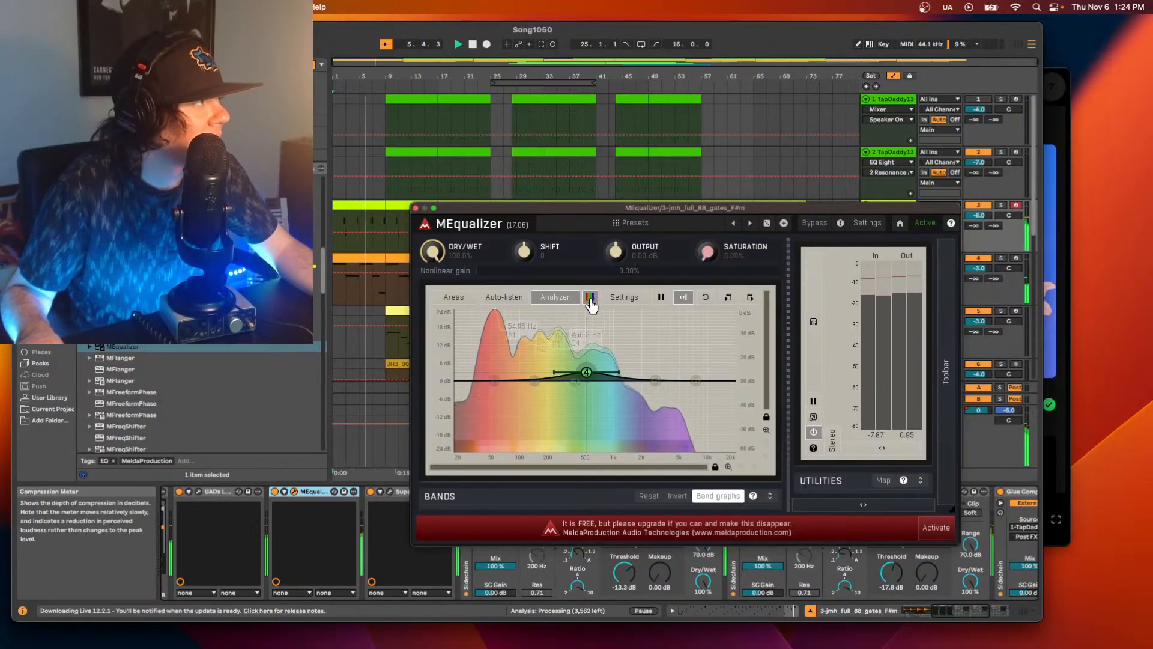
{"action": "left_click", "coordinate": [685, 299]}
{"action": "left_click", "coordinate": [685, 299]}
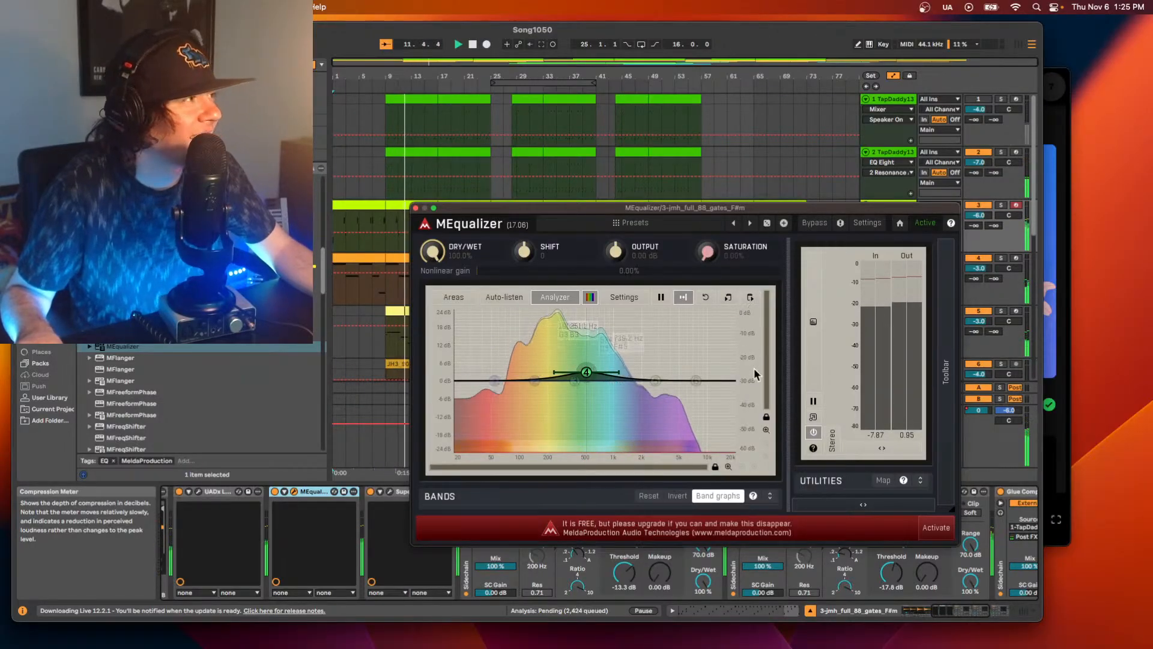
Audition random MEqualizer presets such as Voice, Warm, Cowbell, Guitar-Light, Wah Wah Pedal and Bass during playback, ending on Tom Low.
{"action": "left_click", "coordinate": [767, 223]}
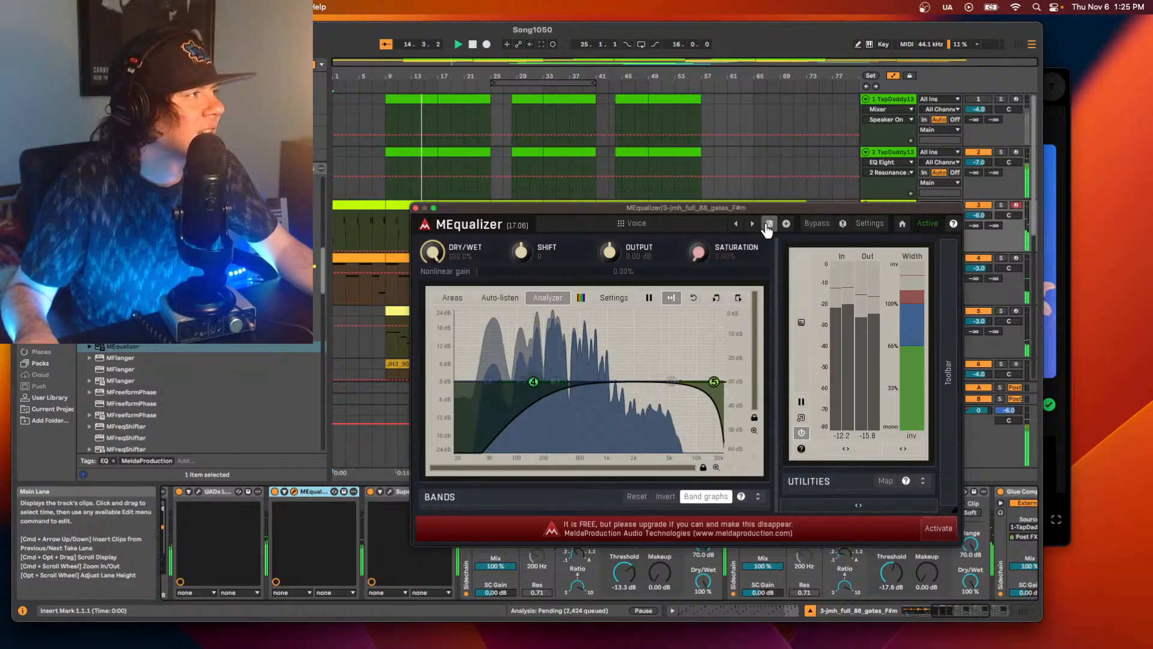
{"action": "left_click", "coordinate": [767, 223]}
{"action": "left_click", "coordinate": [767, 224]}
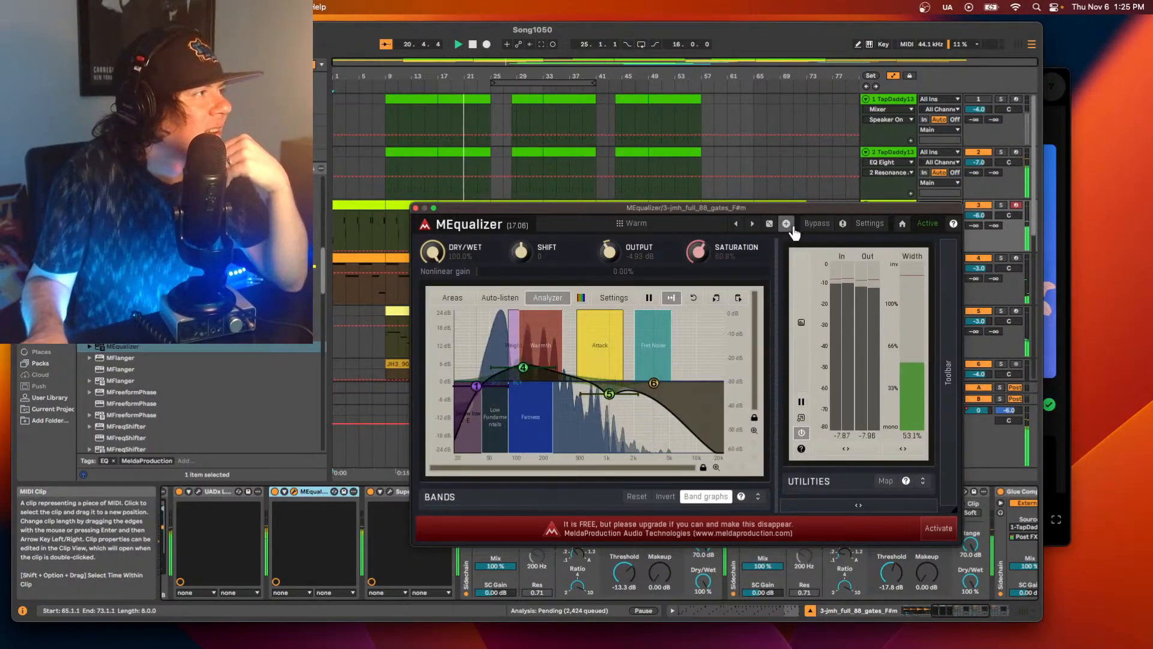
{"action": "left_click", "coordinate": [769, 223]}
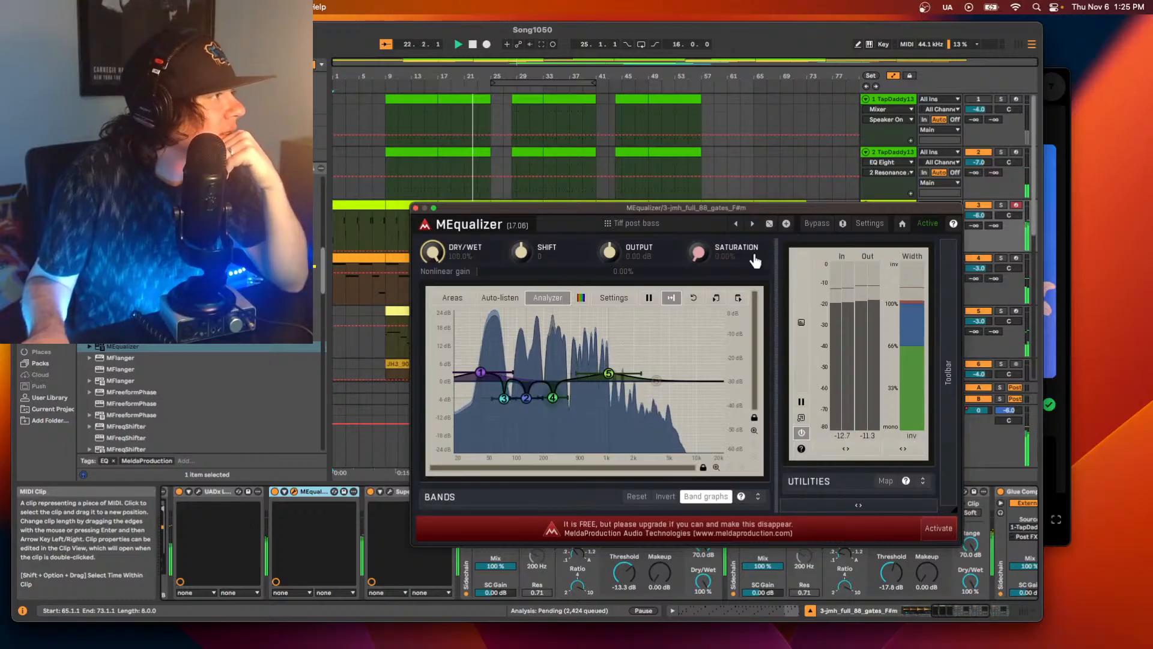
{"action": "left_click", "coordinate": [769, 224]}
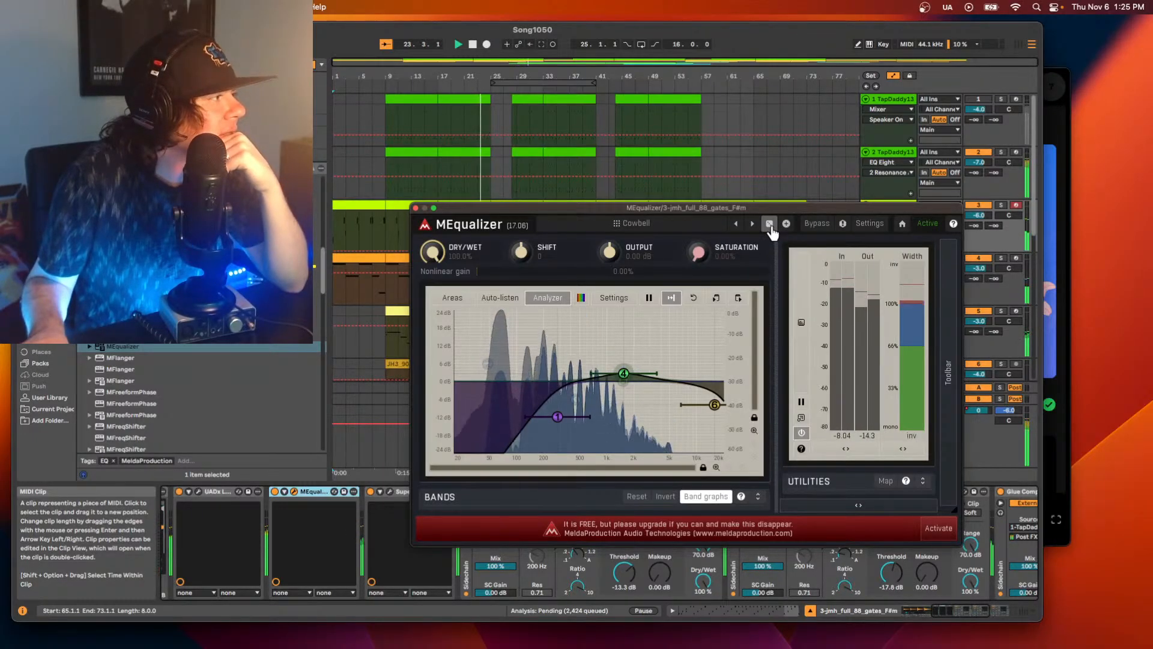
{"action": "left_click", "coordinate": [769, 224]}
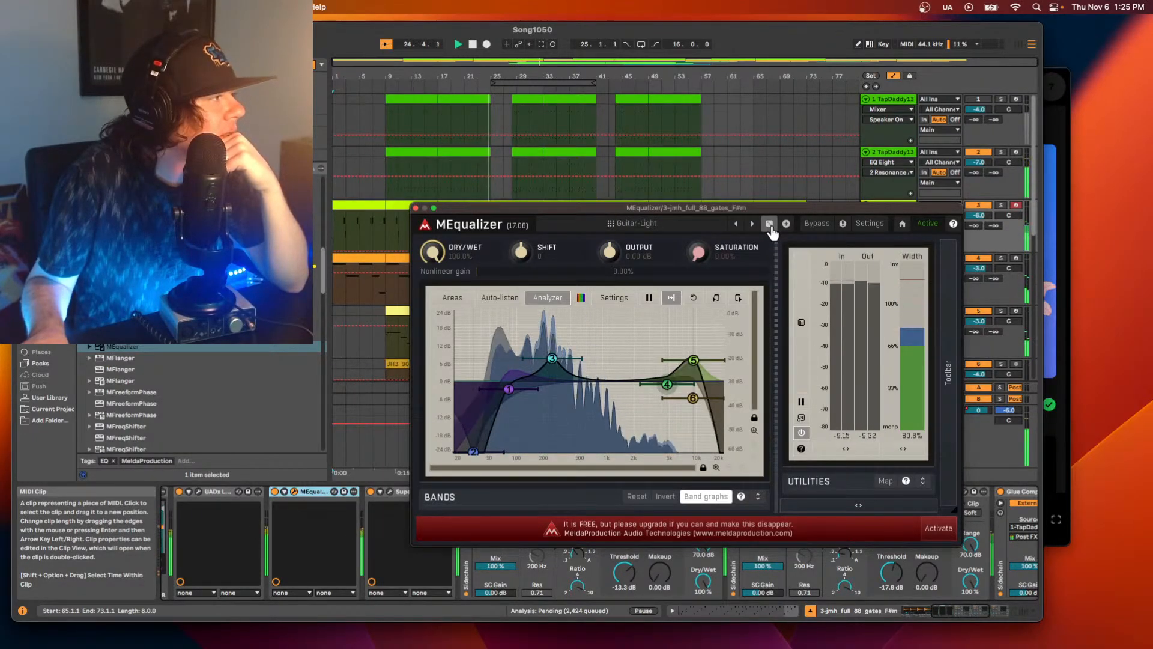
{"action": "left_click", "coordinate": [770, 224]}
{"action": "left_click", "coordinate": [769, 223]}
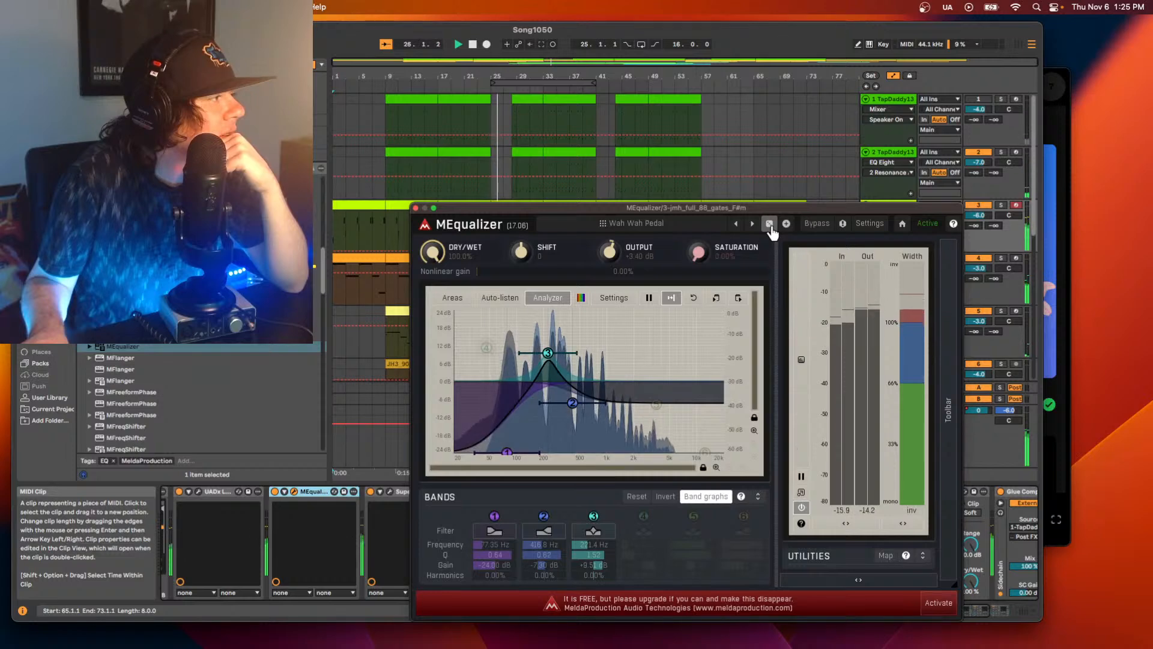
{"action": "left_click", "coordinate": [770, 225]}
{"action": "left_click", "coordinate": [770, 224]}
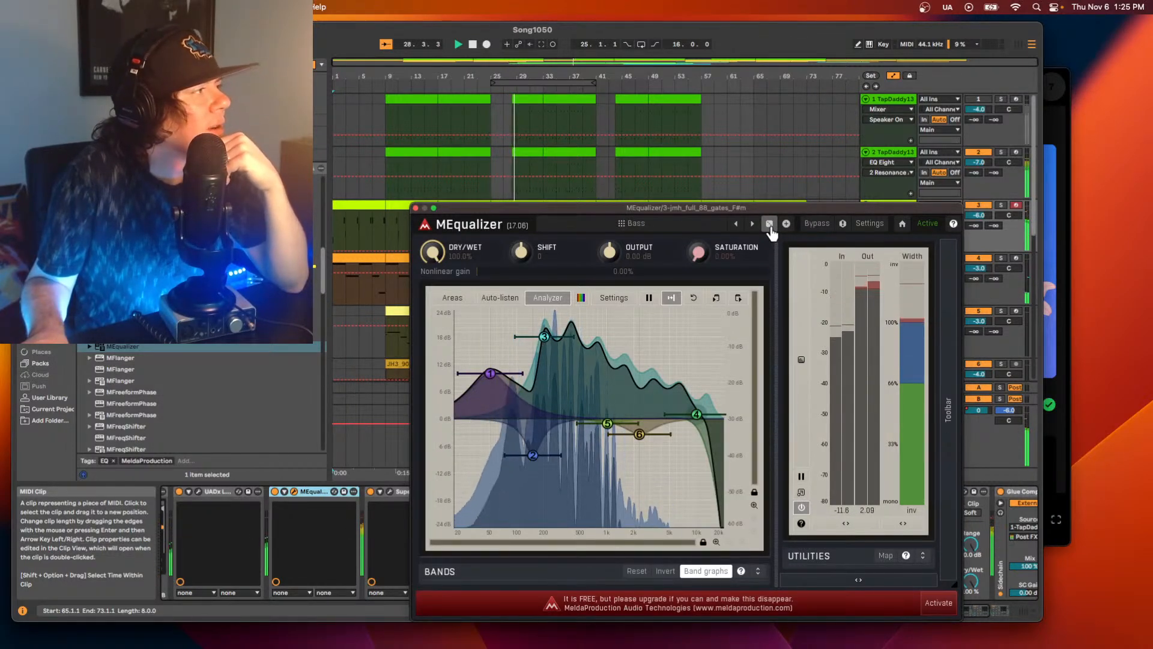
{"action": "left_click", "coordinate": [769, 225]}
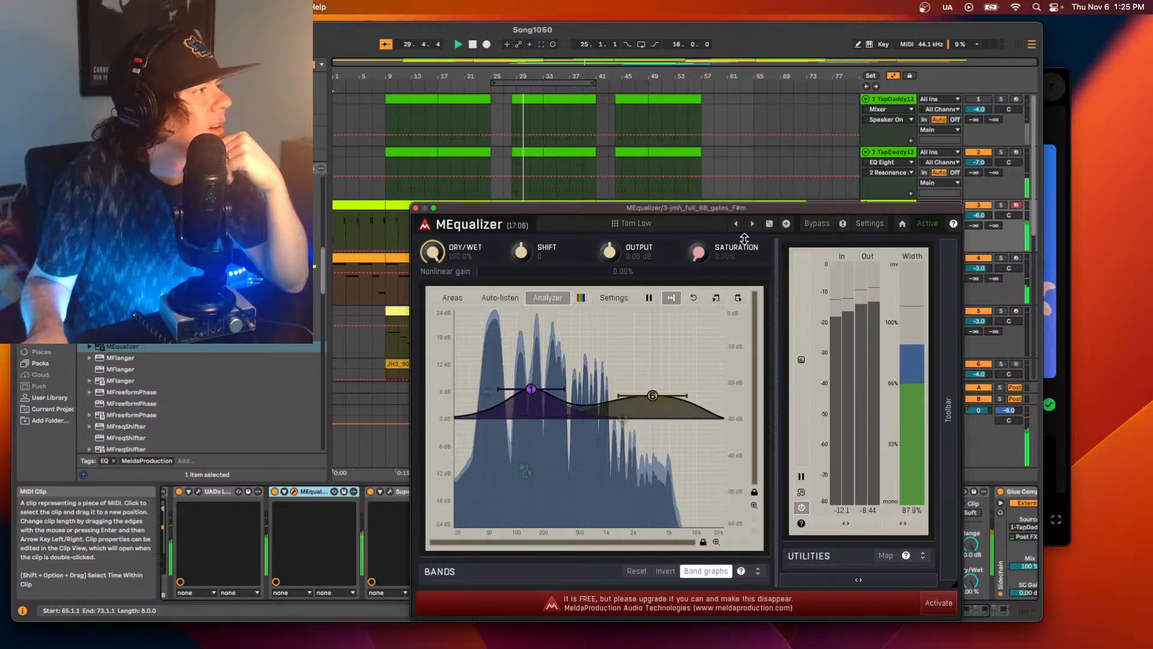
Try a higher saturation on the Tom Low preset, return it to 0%, and stop playback.
{"action": "left_click_drag", "start_coordinate": [689, 250], "coordinate": [689, 241]}
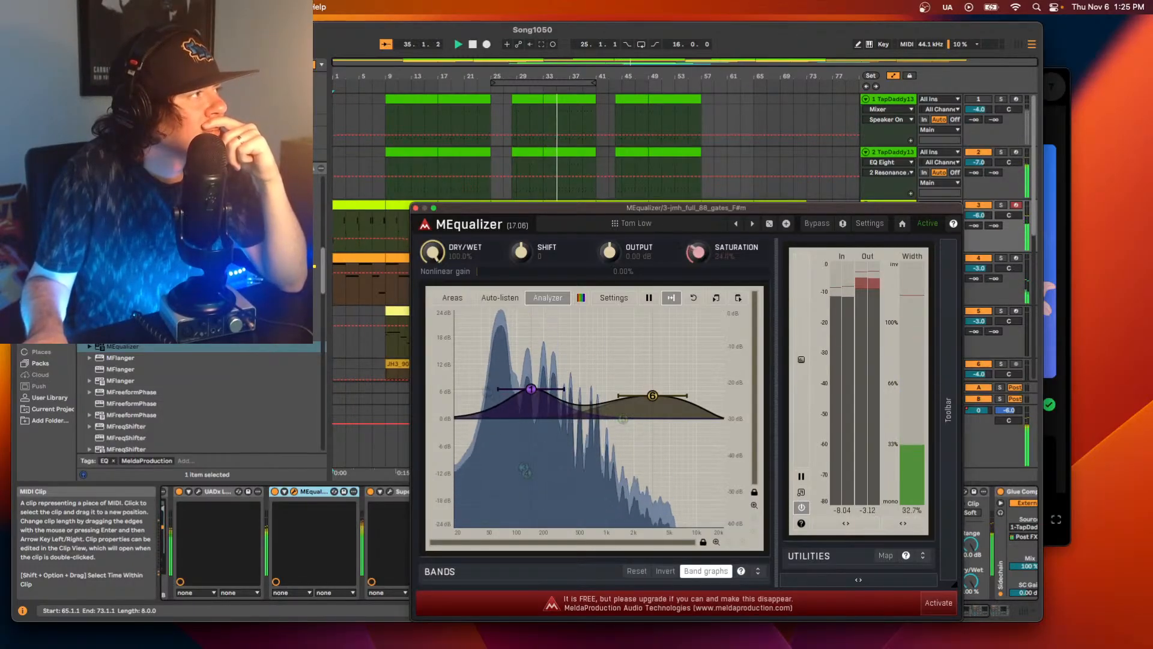
{"action": "left_click_drag", "start_coordinate": [695, 253], "coordinate": [697, 265]}
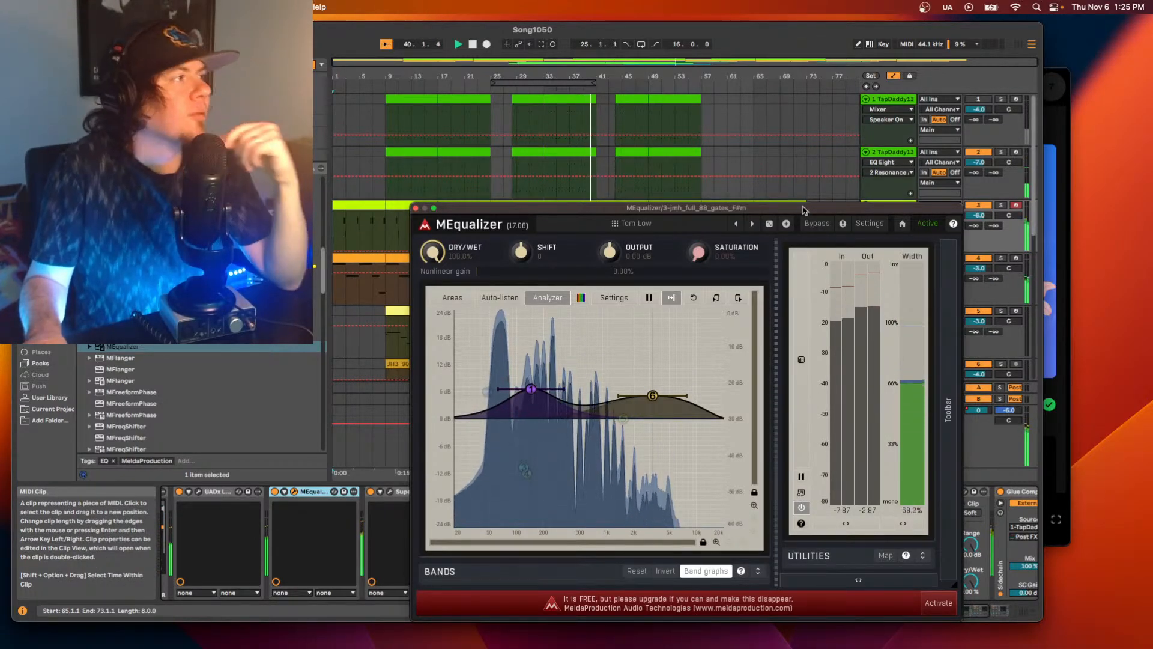
{"action": "key", "text": "space"}
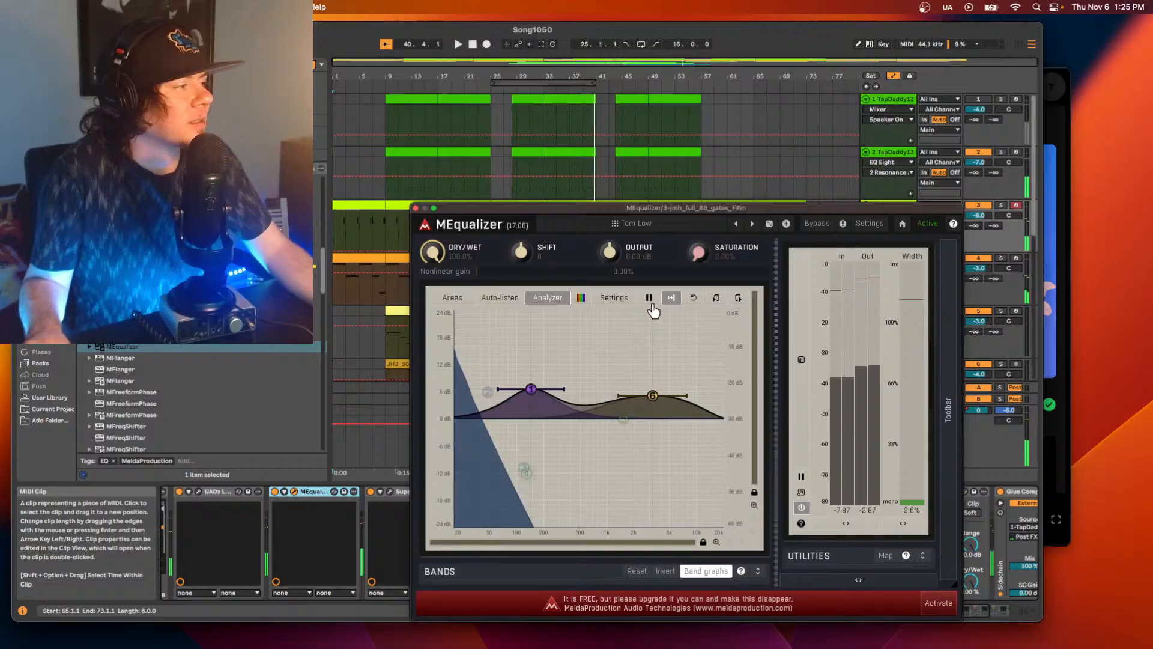
Hide MEqualizer's band graphs, then close its window and delete the device from the jmh_full_88 track.
{"action": "left_click", "coordinate": [700, 573]}
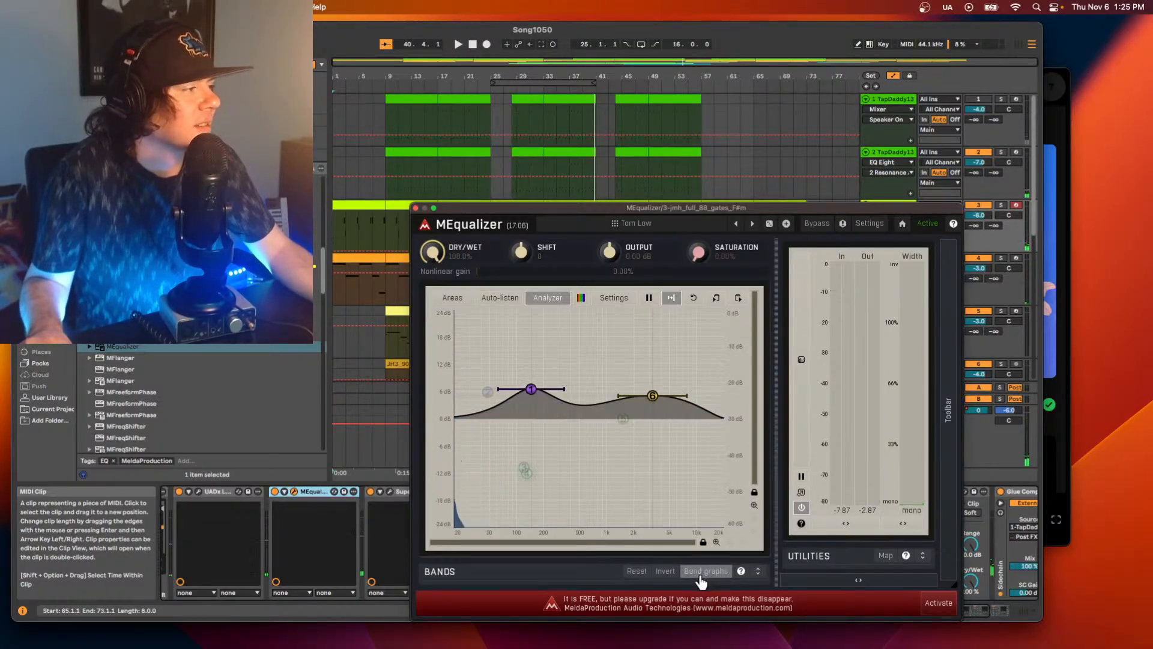
{"action": "left_click", "coordinate": [415, 209]}
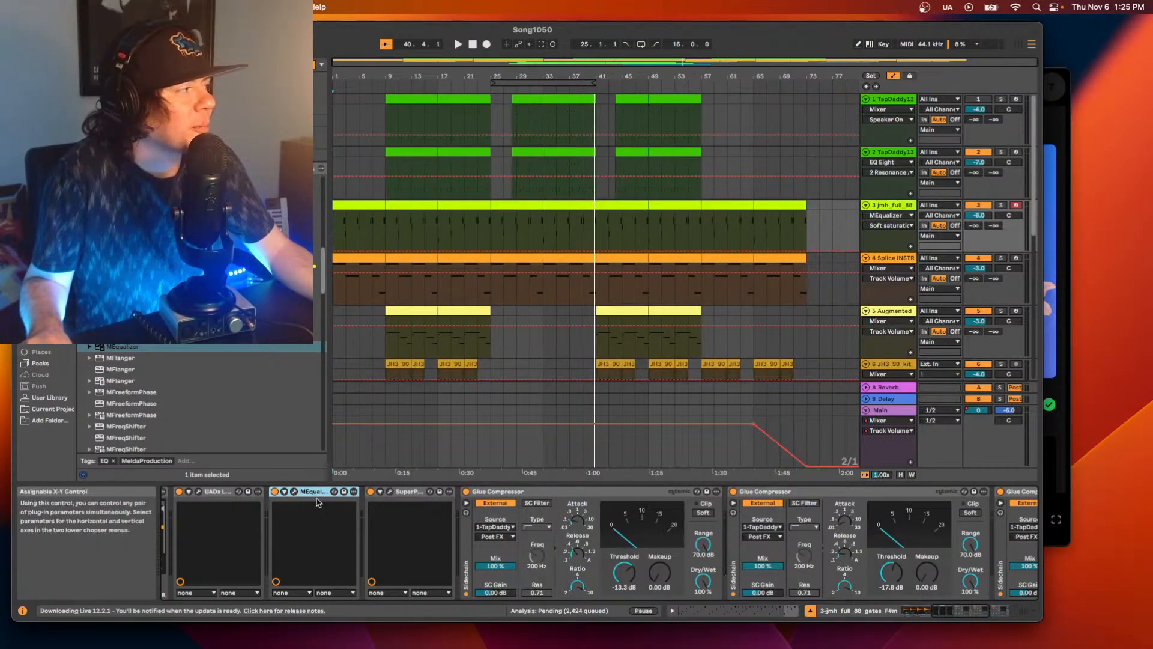
{"action": "key", "text": "Delete"}
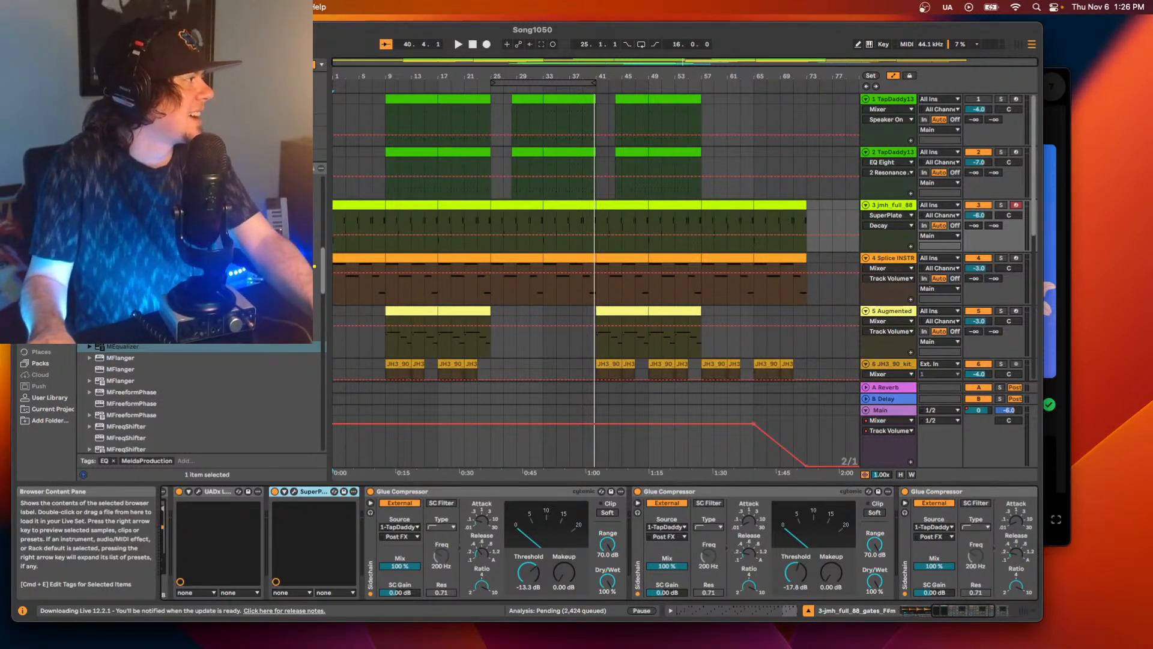
Find MSaturator among the MeldaProduction plug-ins and insert it before SuperPlate on the jmh_full_88 track.
{"action": "scroll", "coordinate": [201, 399], "scroll_direction": "down", "scroll_amount": 10}
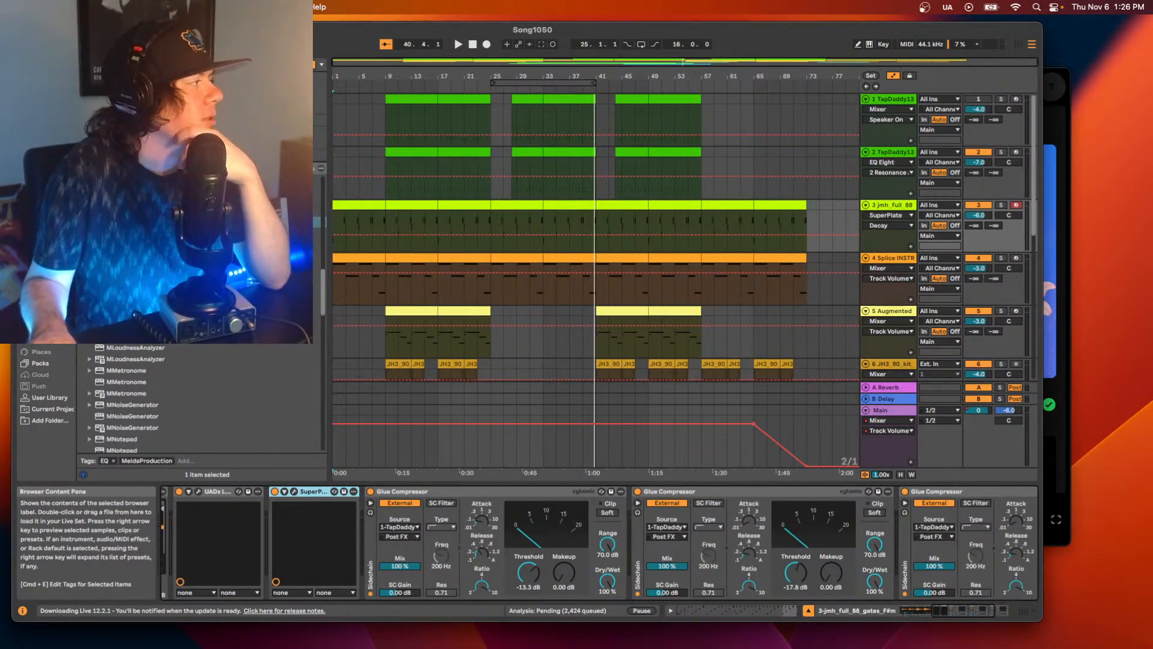
{"action": "scroll", "coordinate": [179, 347], "scroll_direction": "down", "scroll_amount": 4}
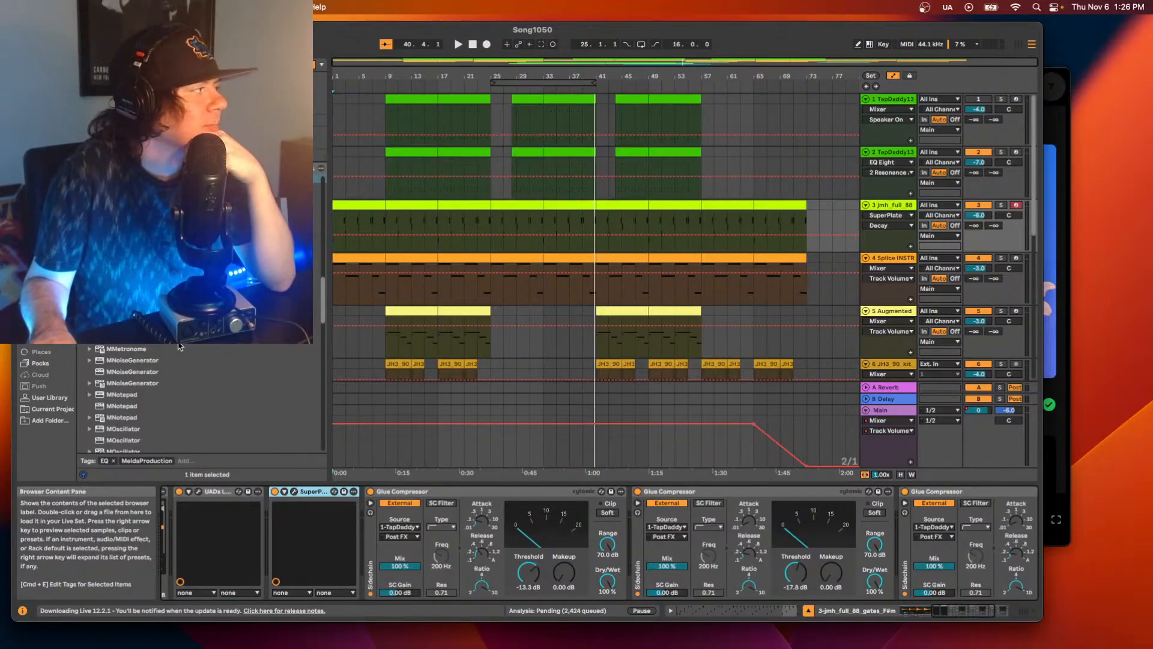
{"action": "scroll", "coordinate": [179, 346], "scroll_direction": "down", "scroll_amount": 4}
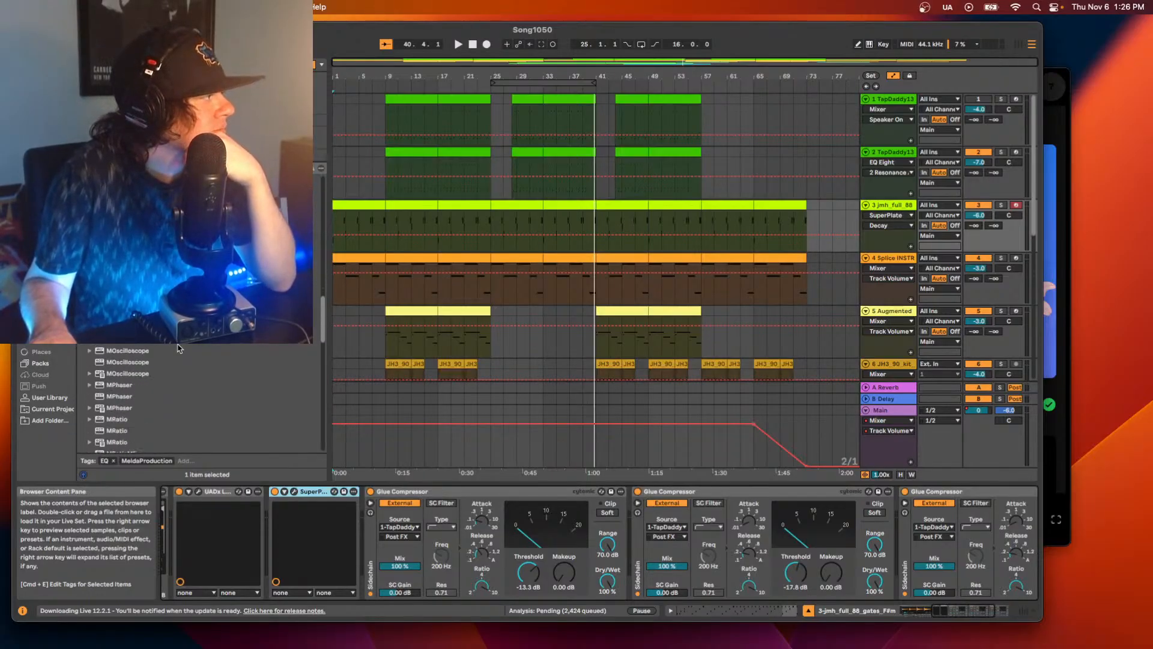
{"action": "scroll", "coordinate": [178, 347], "scroll_direction": "down", "scroll_amount": 2}
{"action": "scroll", "coordinate": [178, 348], "scroll_direction": "down", "scroll_amount": 6}
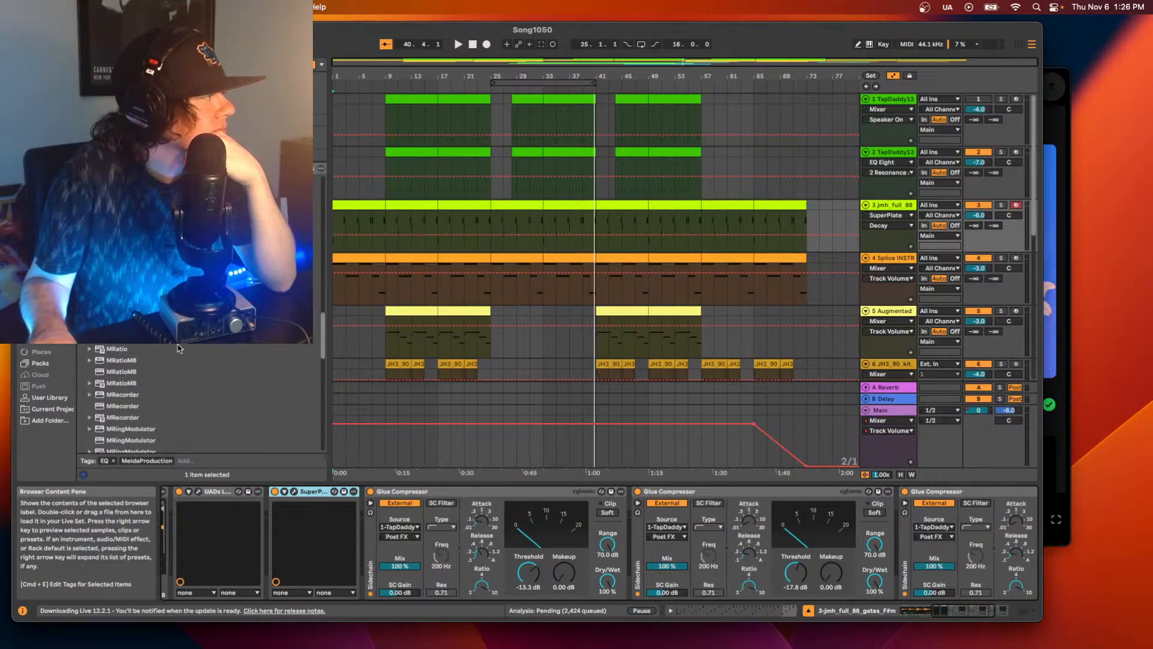
{"action": "scroll", "coordinate": [178, 355], "scroll_direction": "down", "scroll_amount": 5}
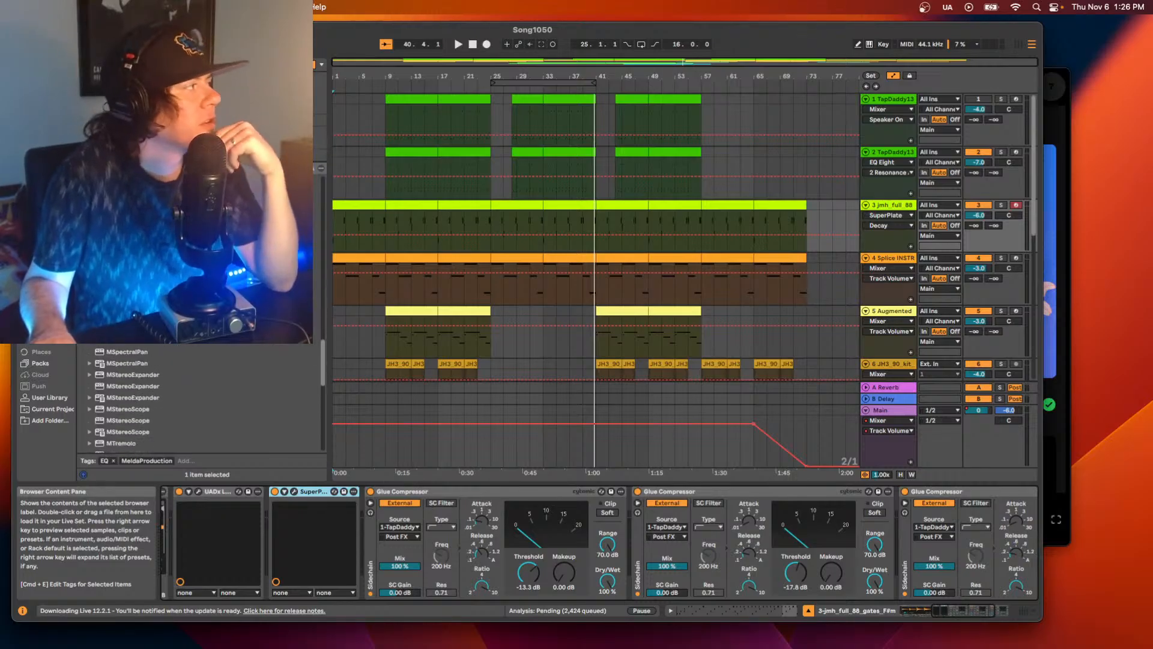
{"action": "mouse_move", "coordinate": [161, 329]}
{"action": "left_mouse_down"}
{"action": "mouse_move", "coordinate": [354, 523]}
{"action": "mouse_move", "coordinate": [267, 524]}
{"action": "left_mouse_up"}
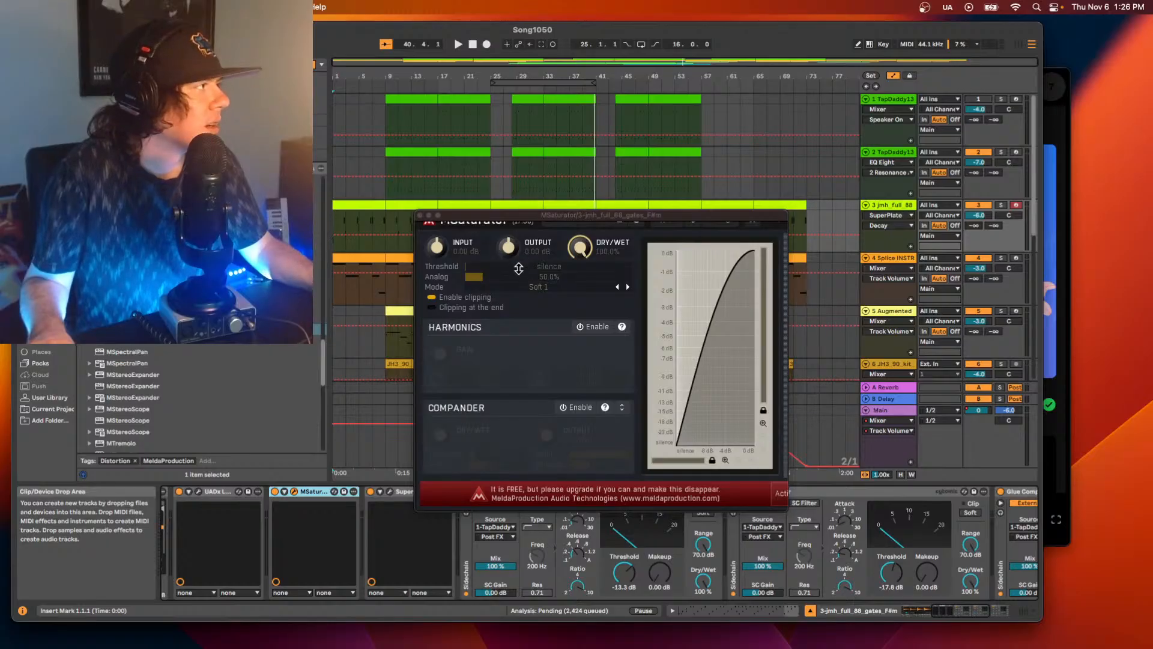
Start playback and enlarge the MSaturator window until all its controls are visible.
{"action": "key", "text": "space"}
{"action": "scroll", "coordinate": [704, 405], "scroll_direction": "up", "scroll_amount": 2}
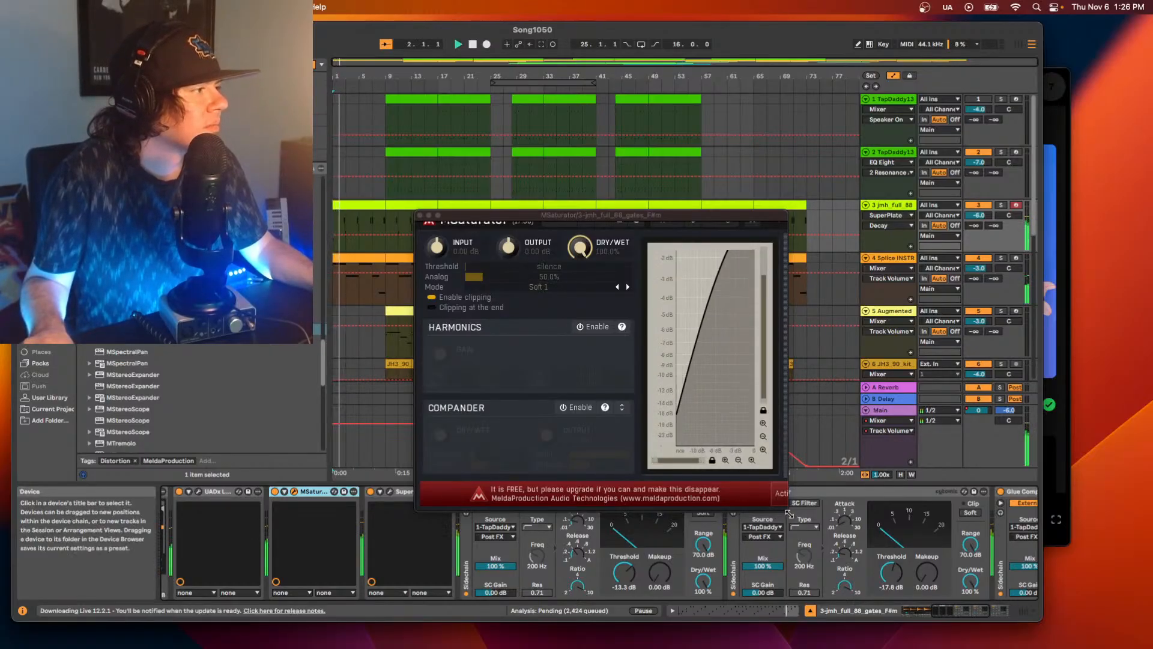
{"action": "left_click_drag", "start_coordinate": [772, 511], "coordinate": [911, 568]}
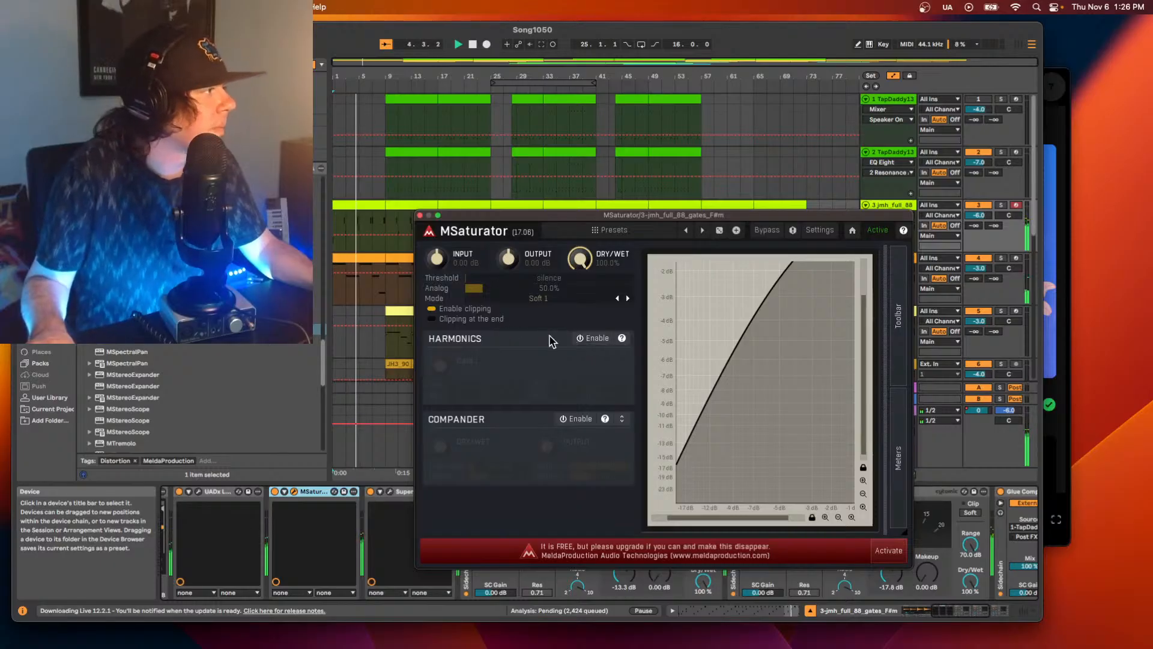
Try MSaturator's Harmonics section and switch it off again, then enable the Compander and restart playback.
{"action": "left_click", "coordinate": [593, 339]}
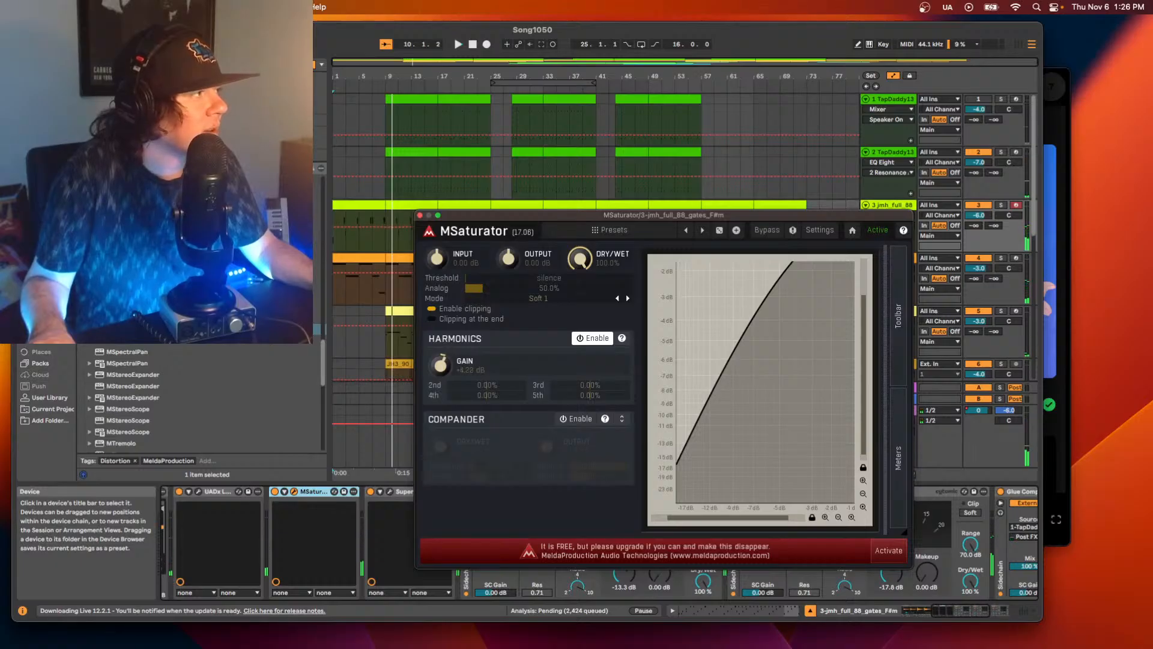
{"action": "left_click", "coordinate": [589, 339]}
{"action": "left_click", "coordinate": [577, 420]}
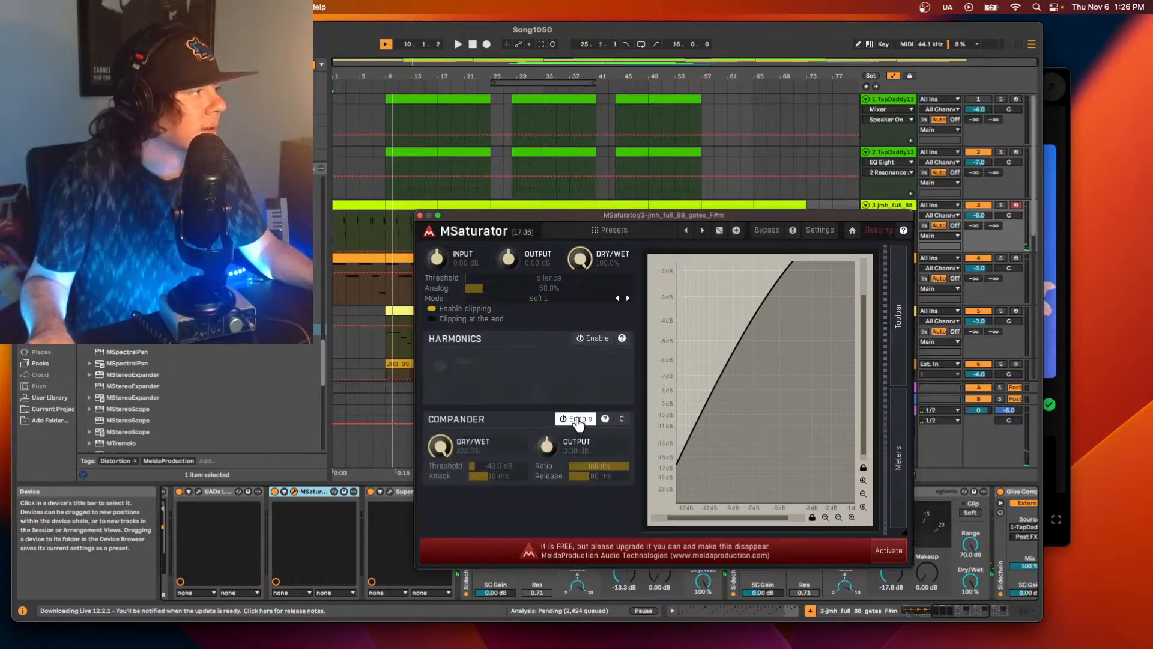
{"action": "key", "text": "space"}
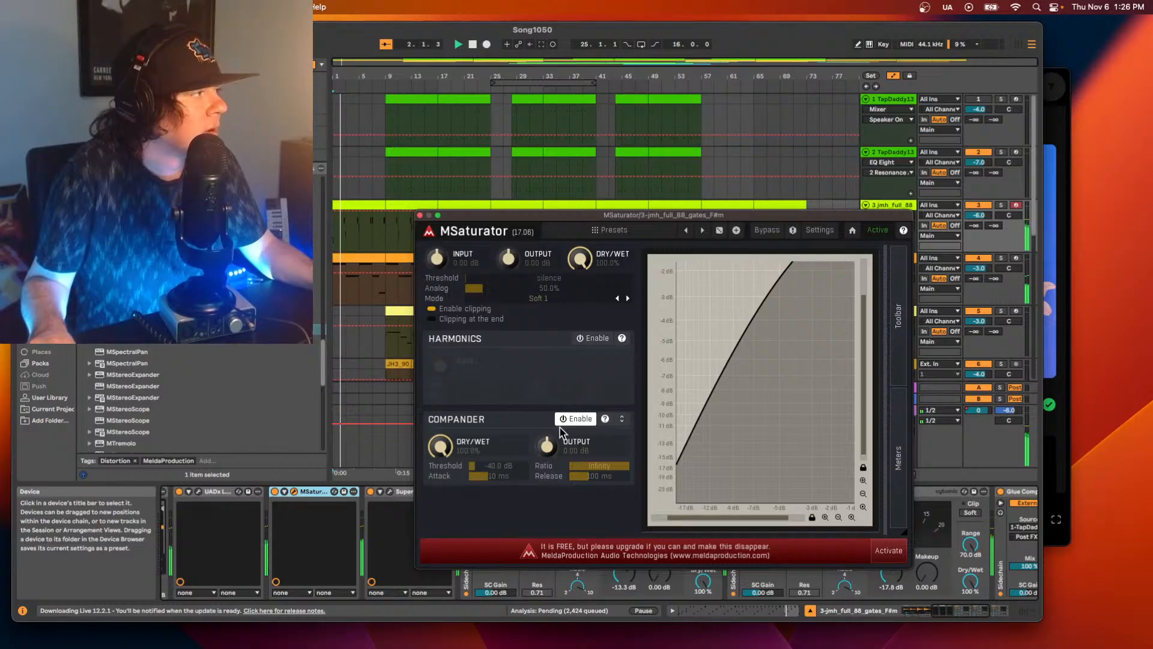
Compare MSaturator's Compander on and off, adjust its threshold and output level during playback, and switch the Compander off.
{"action": "left_click", "coordinate": [566, 421]}
{"action": "left_click", "coordinate": [566, 421]}
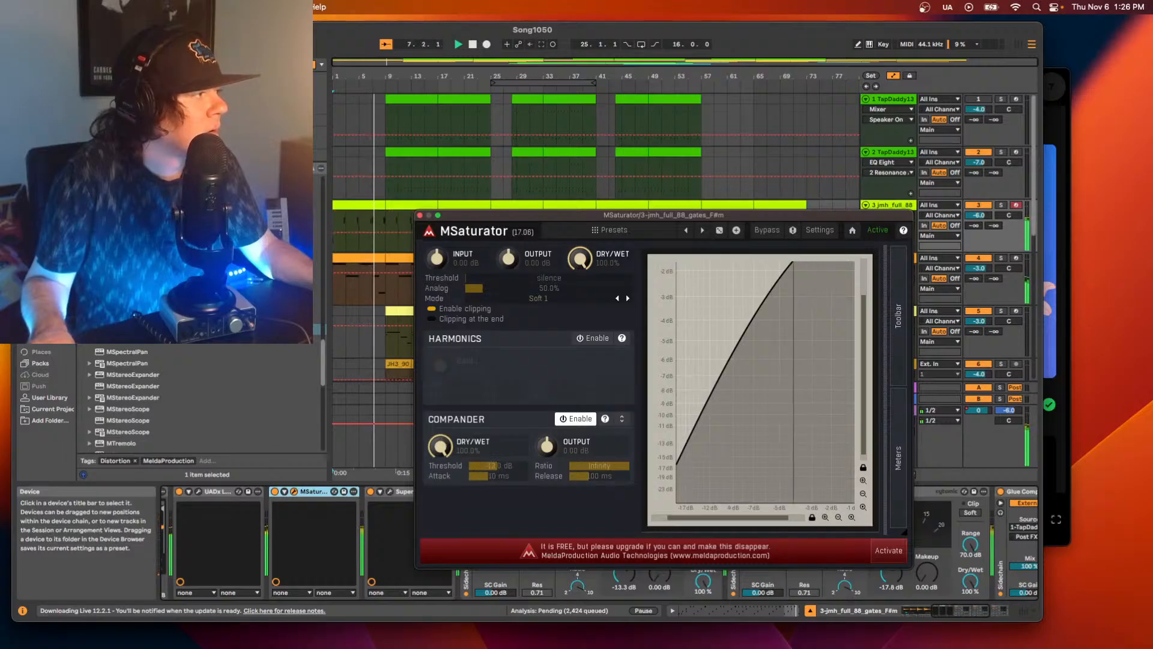
{"action": "mouse_move", "coordinate": [497, 466]}
{"action": "left_mouse_down"}
{"action": "mouse_move", "coordinate": [552, 444]}
{"action": "mouse_move", "coordinate": [552, 429]}
{"action": "mouse_move", "coordinate": [488, 467]}
{"action": "left_mouse_up"}
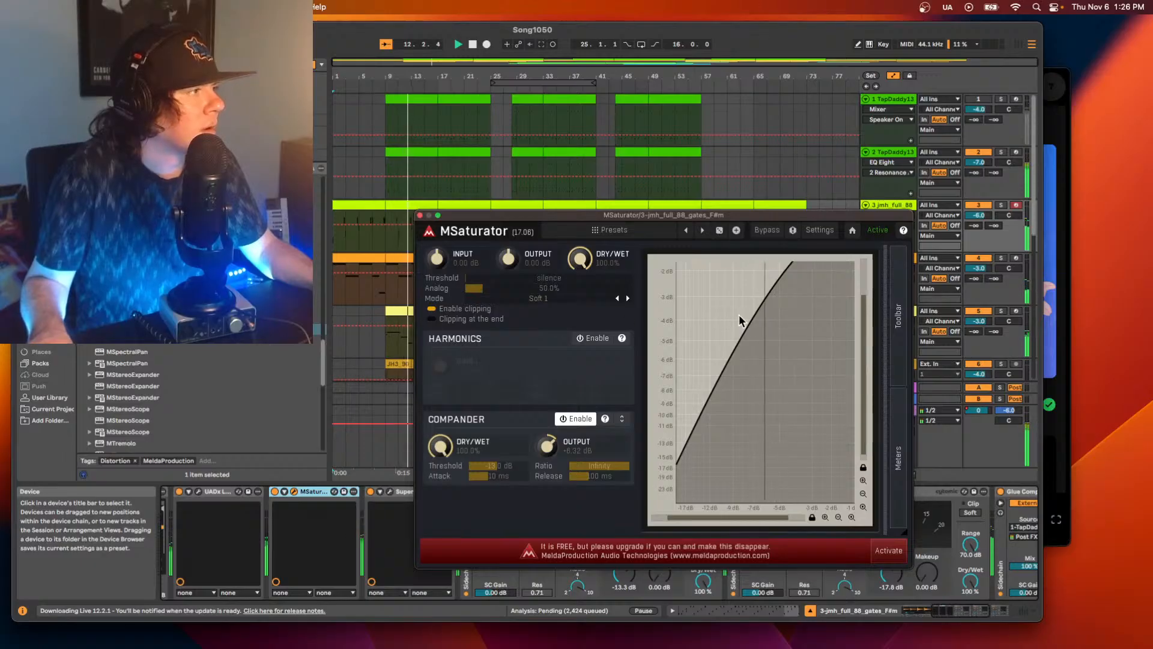
{"action": "left_click", "coordinate": [570, 419]}
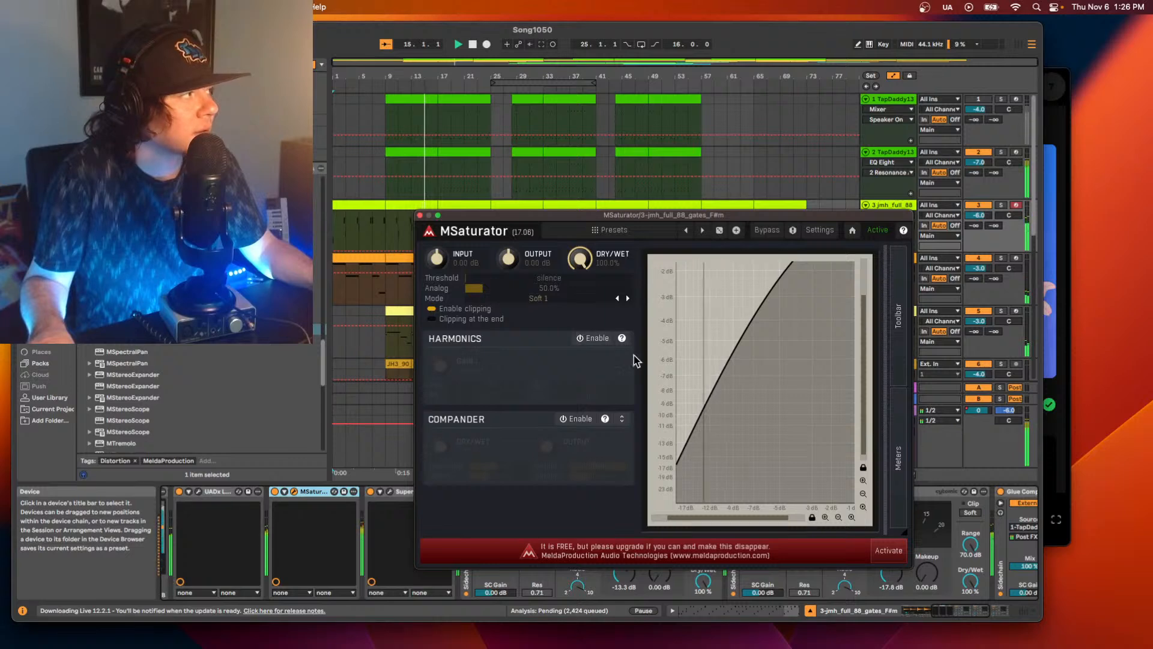
Enable MSaturator's Harmonics, set the gain to about +4.6 dB and the 2nd harmonic to about 25%, restarting playback to listen.
{"action": "left_click", "coordinate": [593, 339]}
{"action": "key", "text": "space"}
{"action": "key", "text": "space"}
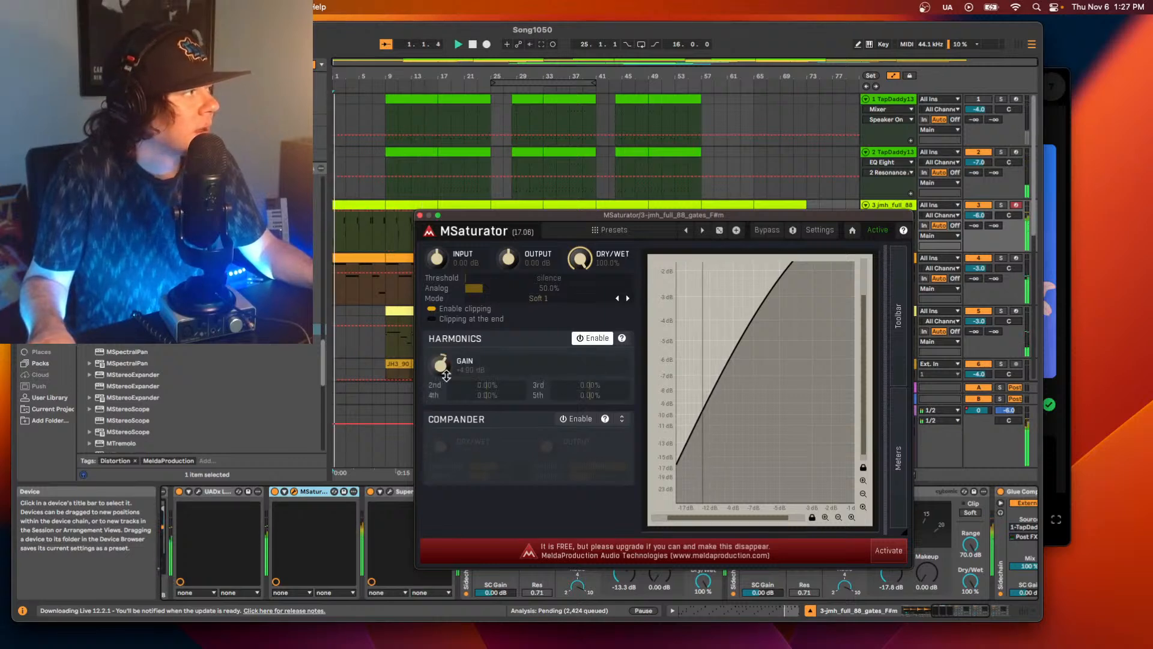
{"action": "left_click_drag", "start_coordinate": [442, 377], "coordinate": [442, 371]}
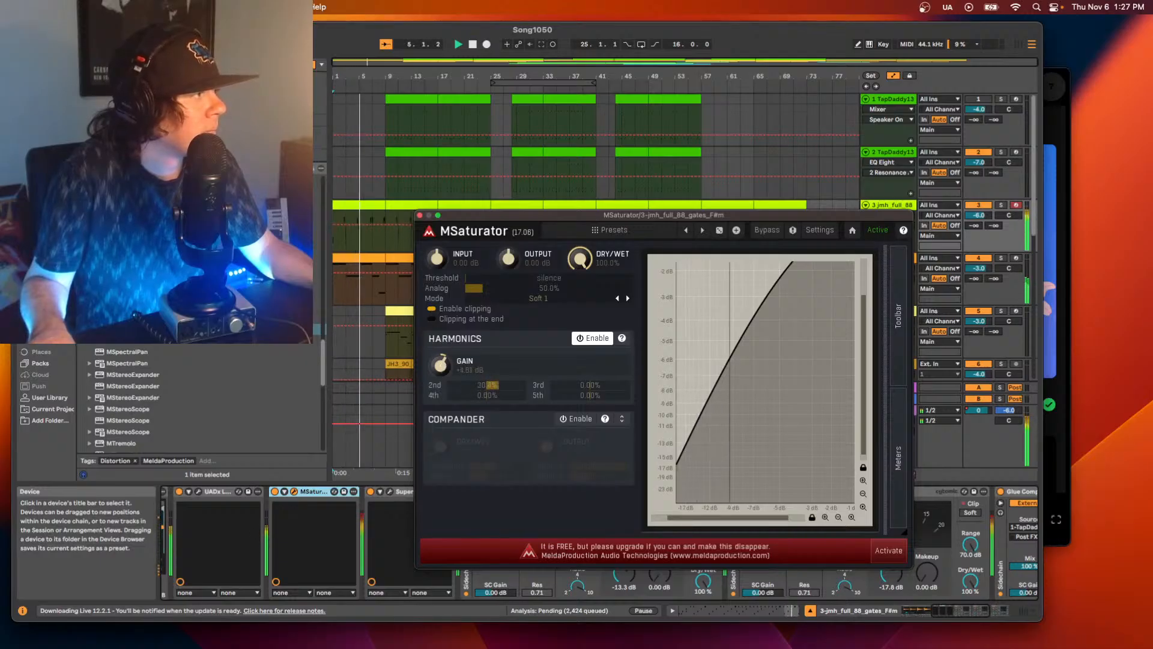
{"action": "left_click_drag", "start_coordinate": [492, 385], "coordinate": [493, 385]}
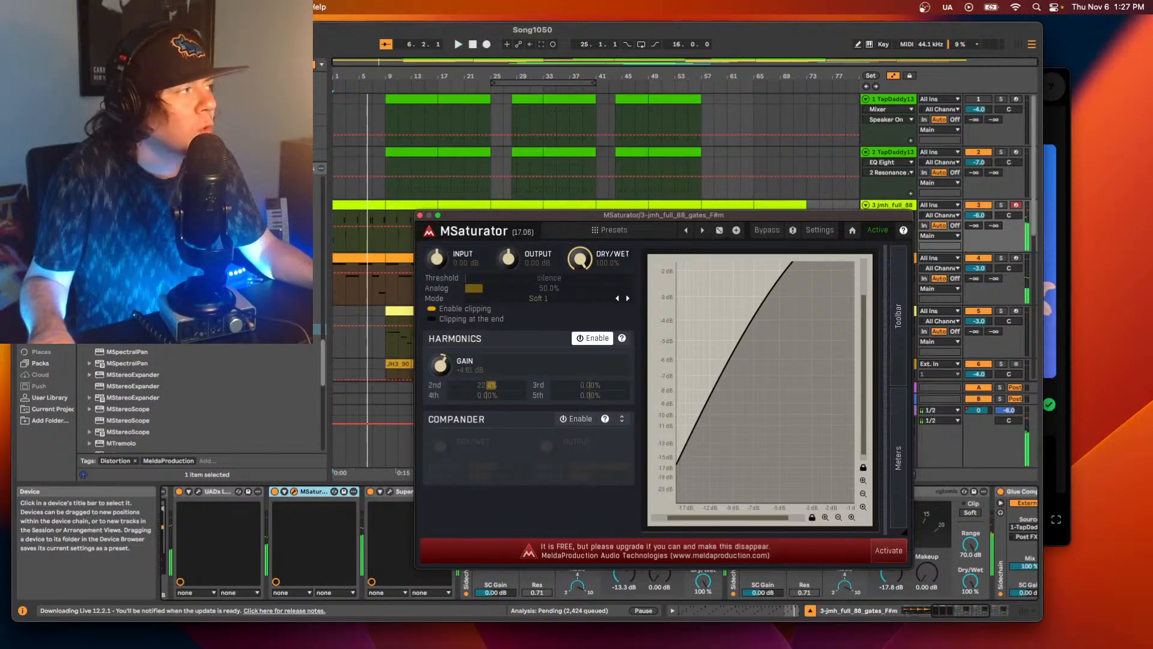
{"action": "key", "text": "space"}
{"action": "key", "text": "space"}
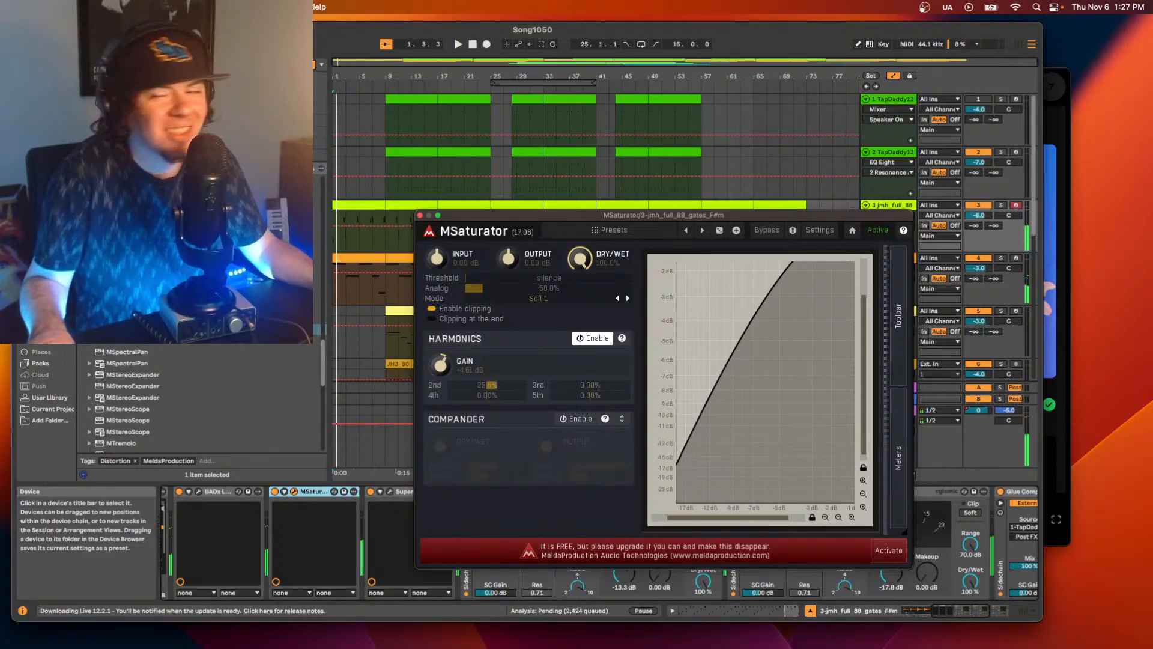
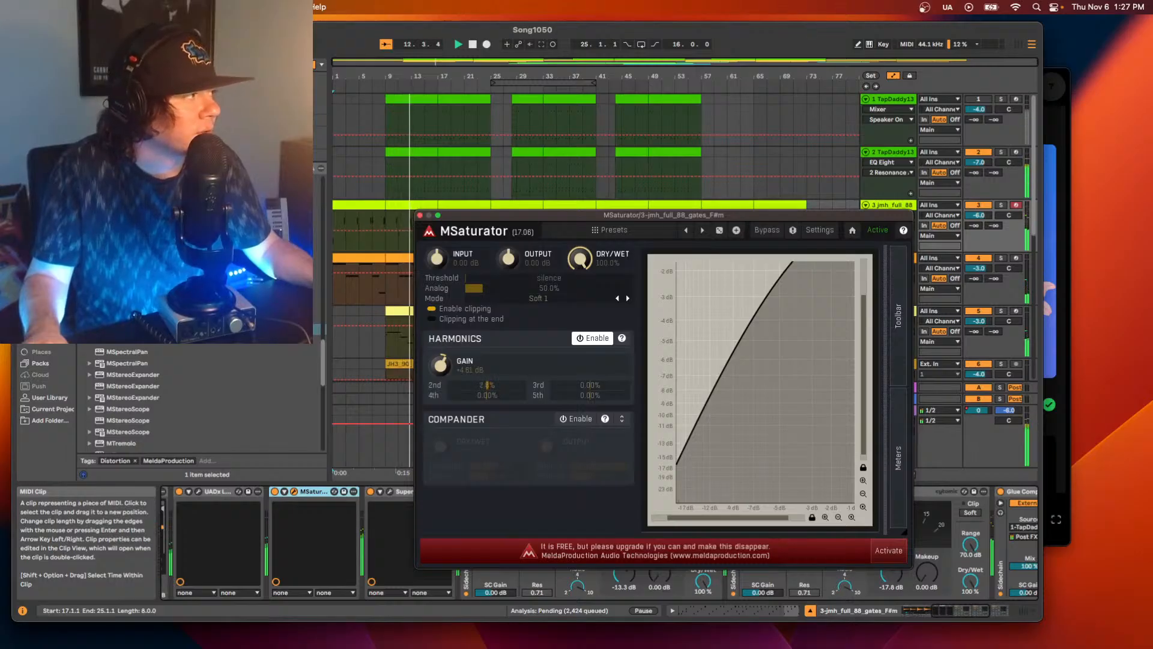
Return MSaturator's 2nd harmonic to 0%, then set the 3rd harmonic slightly negative and the 4th slightly above zero while listening.
{"action": "left_click_drag", "start_coordinate": [487, 385], "coordinate": [487, 394]}
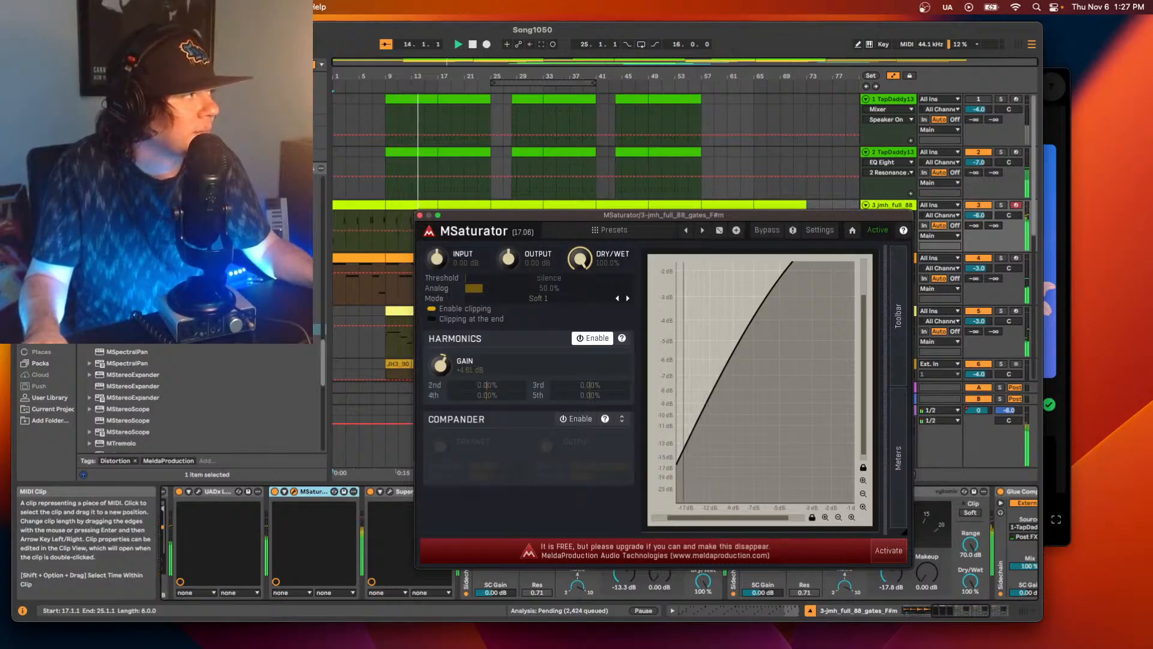
{"action": "left_click_drag", "start_coordinate": [590, 385], "coordinate": [591, 385]}
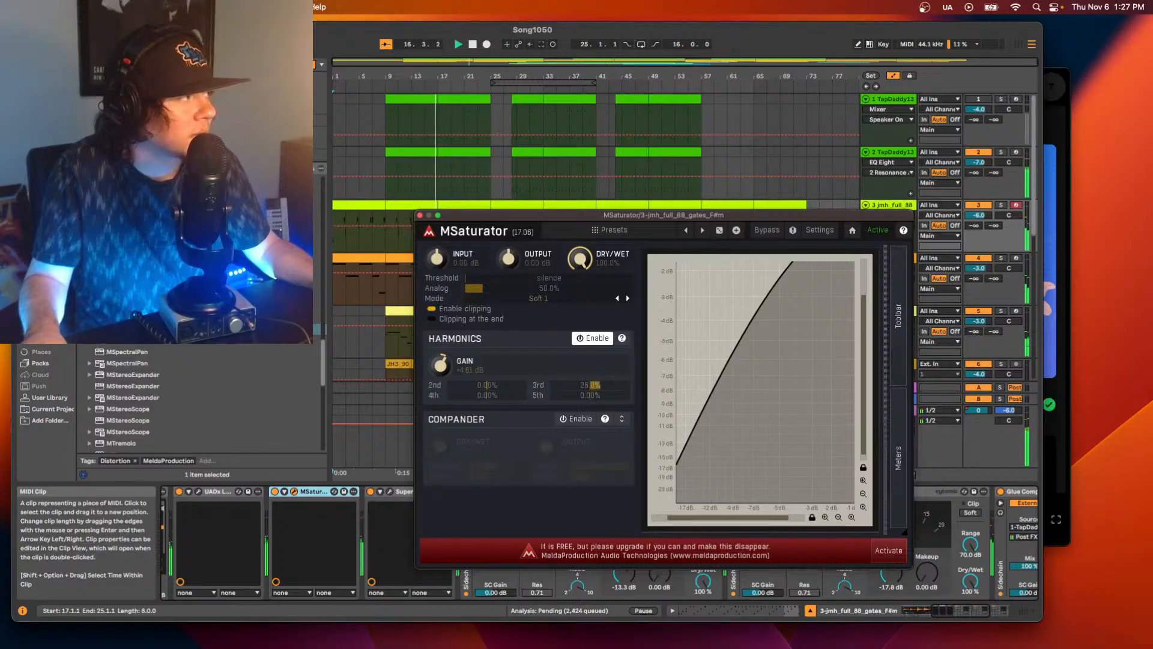
{"action": "left_click_drag", "start_coordinate": [599, 385], "coordinate": [583, 385]}
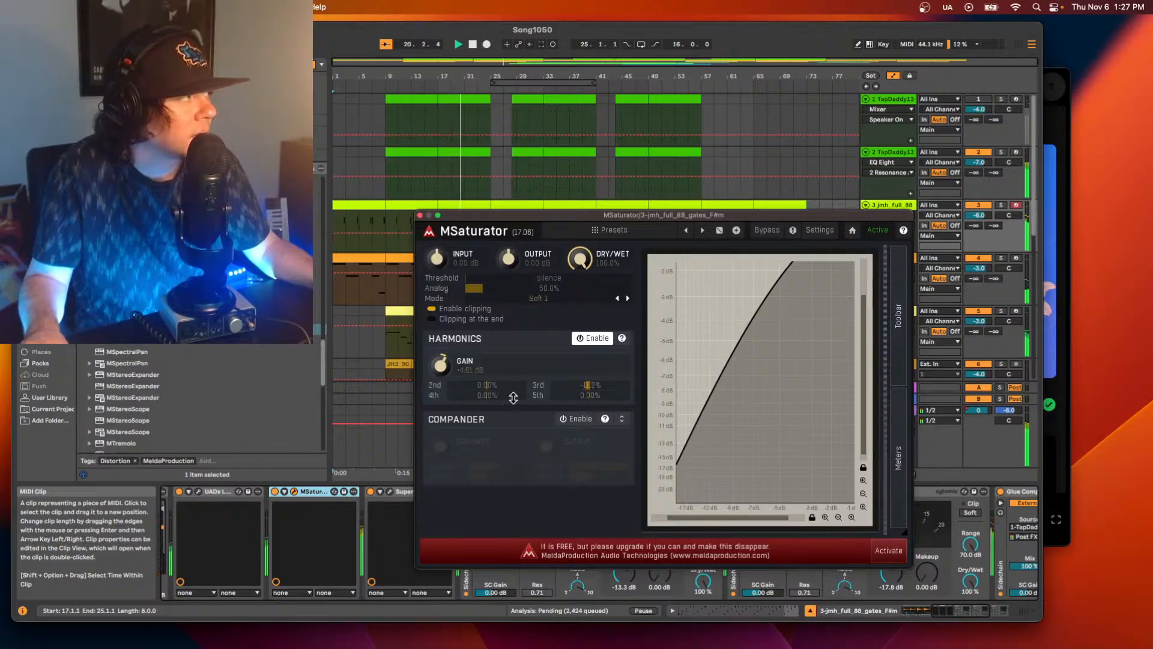
{"action": "left_click_drag", "start_coordinate": [486, 394], "coordinate": [492, 395]}
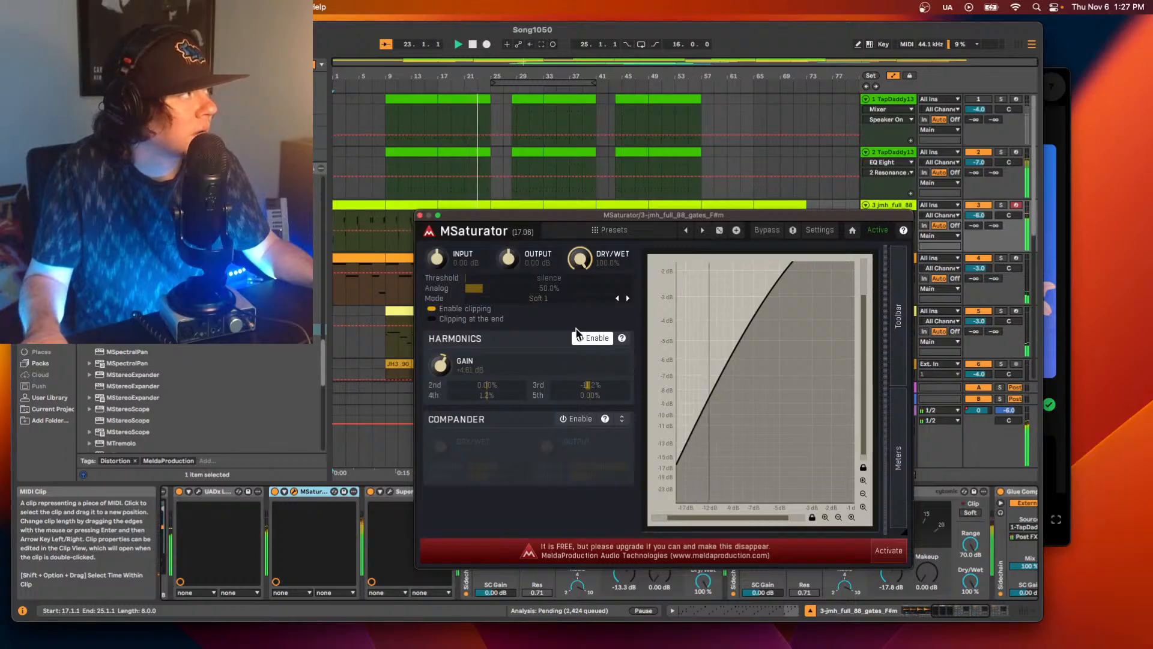
Compare MSaturator's clipping options, set its dry/wet to about 42% and Harmonics gain to about +5.5 dB, and close its window.
{"action": "left_click_drag", "start_coordinate": [580, 260], "coordinate": [580, 296]}
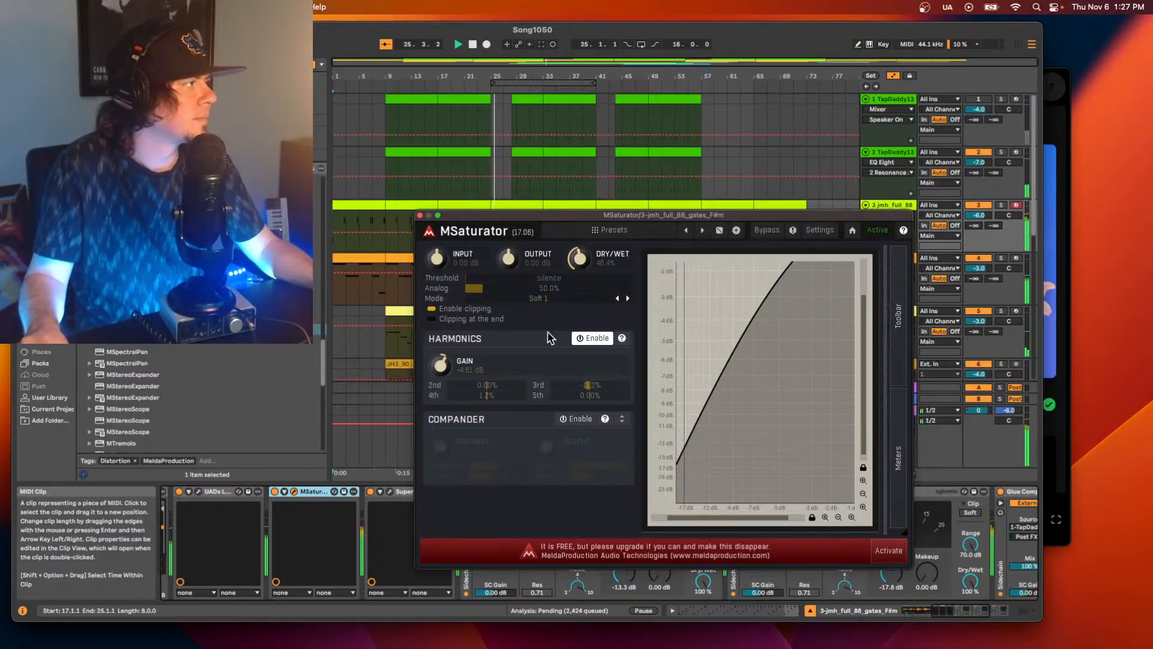
{"action": "left_click", "coordinate": [432, 319]}
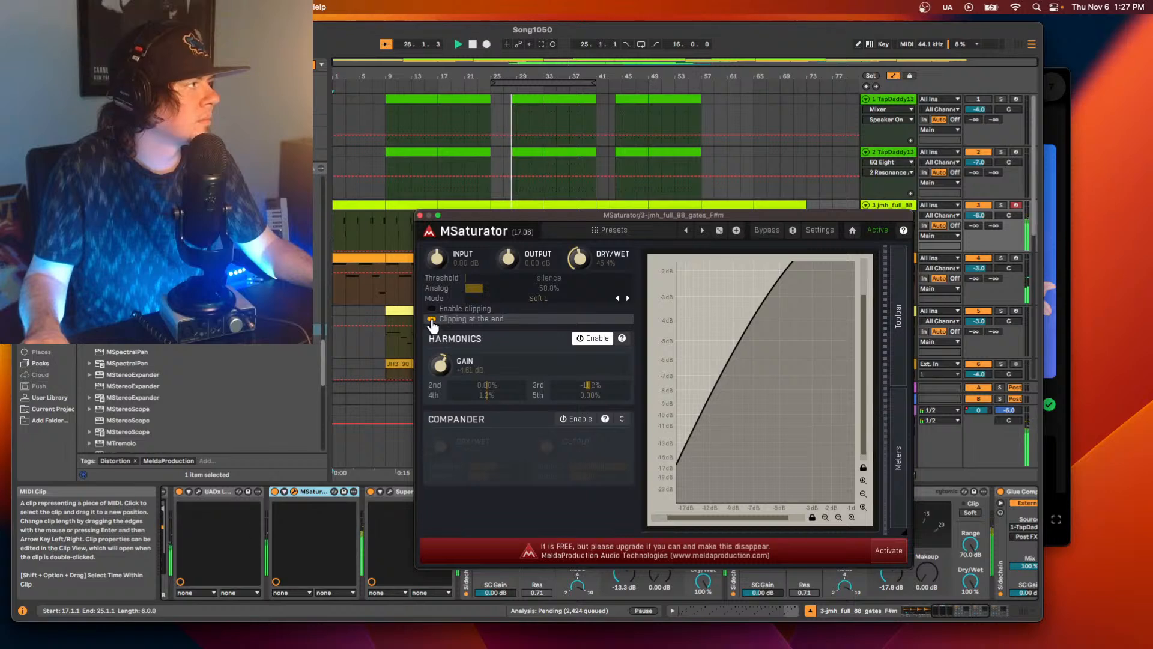
{"action": "left_click", "coordinate": [431, 309]}
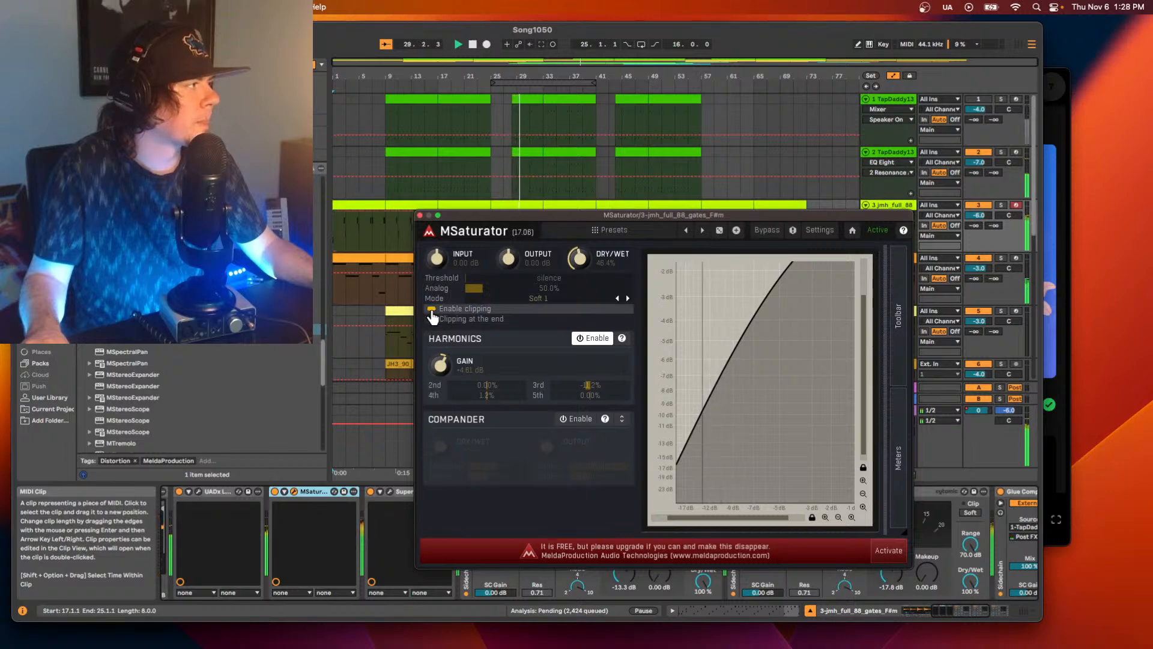
{"action": "left_click_drag", "start_coordinate": [577, 257], "coordinate": [577, 258]}
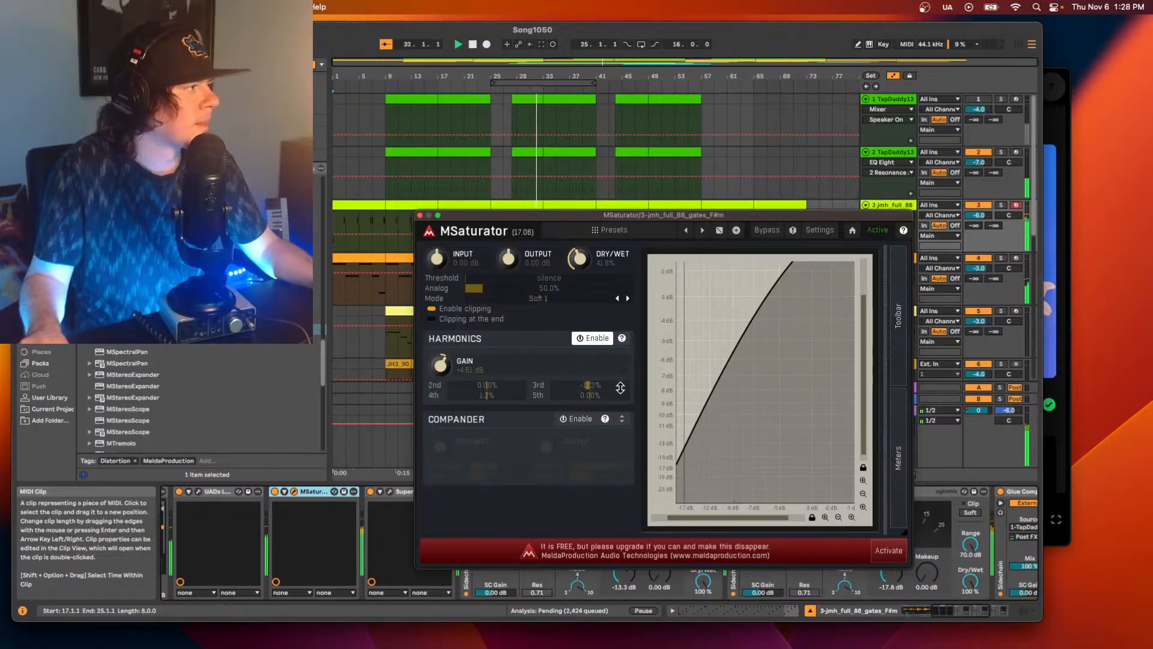
{"action": "left_click_drag", "start_coordinate": [453, 376], "coordinate": [453, 368]}
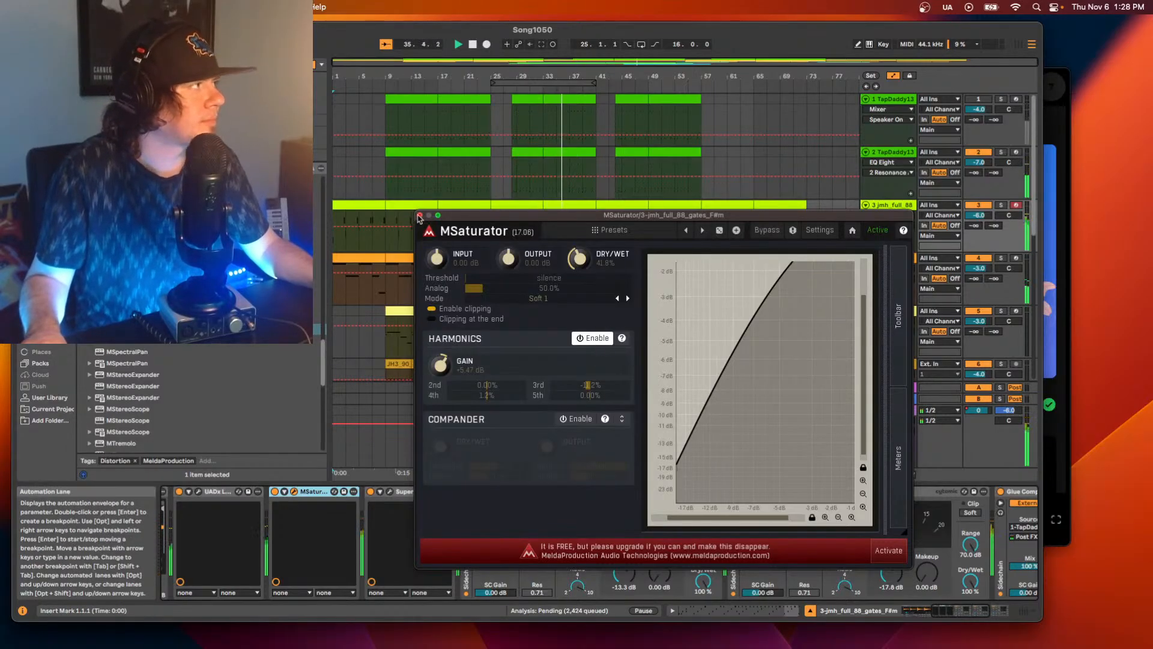
{"action": "left_click", "coordinate": [419, 215]}
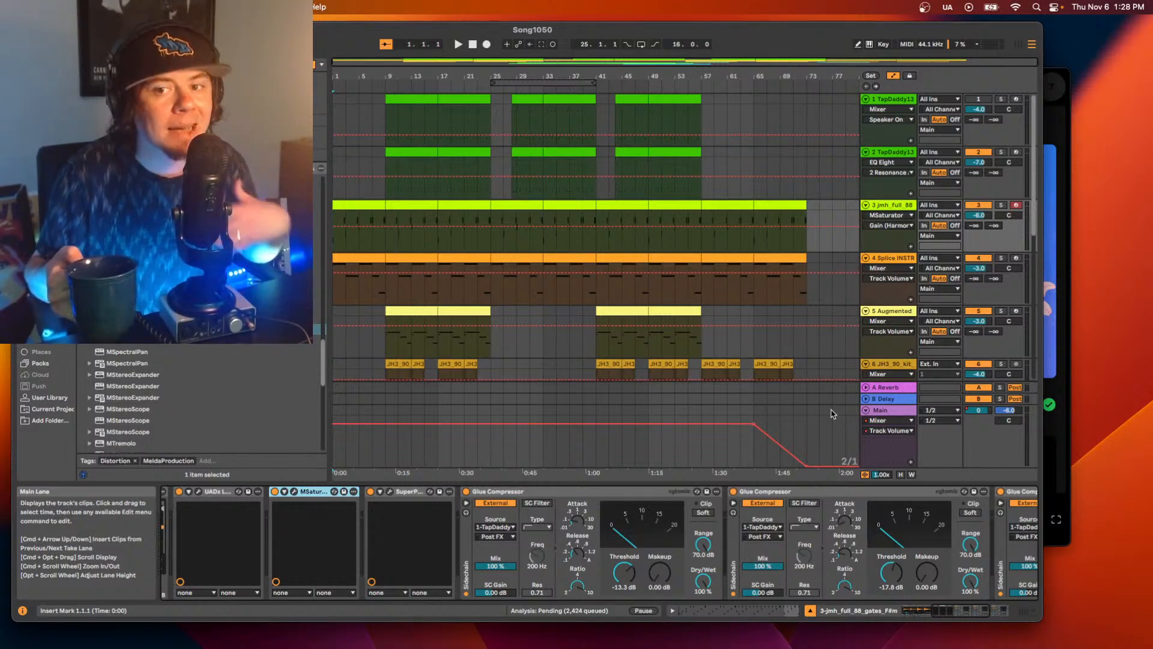
Play the song from the start and compare track 3 with MSaturator bypassed and active.
{"action": "key", "text": "space"}
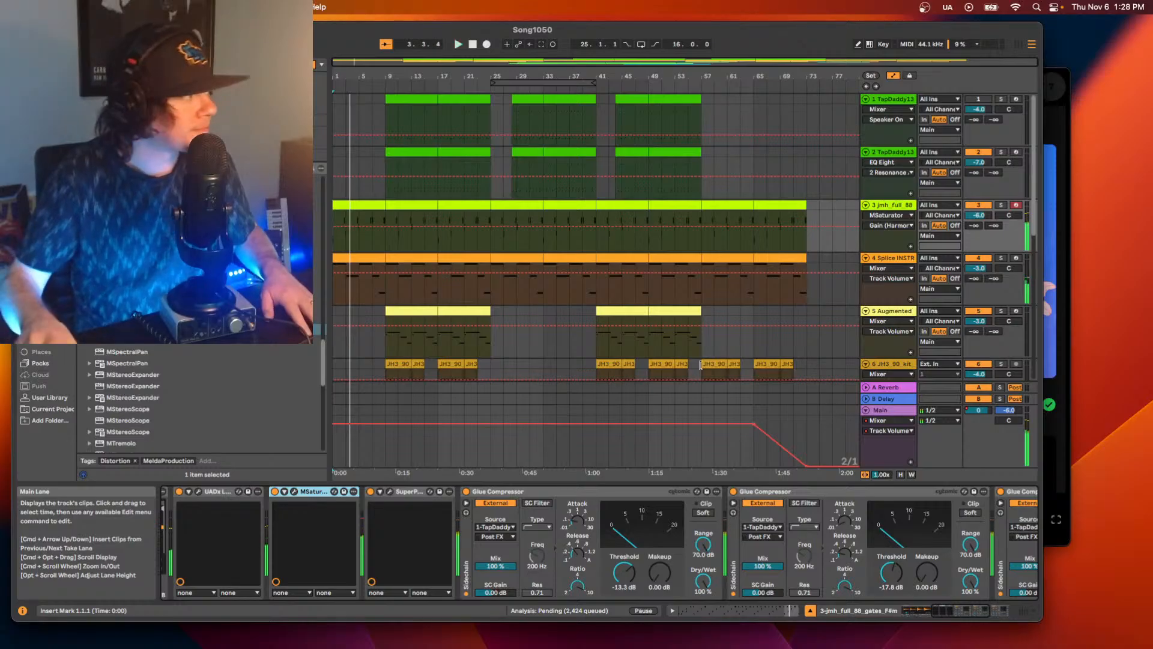
{"action": "left_click", "coordinate": [275, 491]}
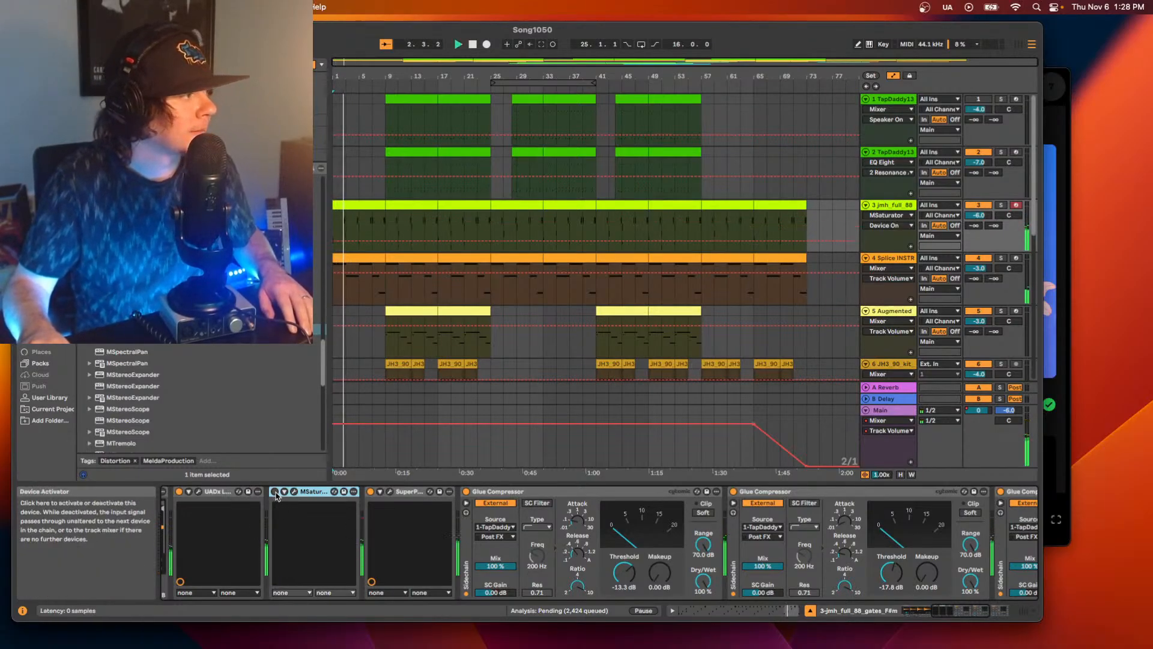
{"action": "left_click", "coordinate": [275, 491]}
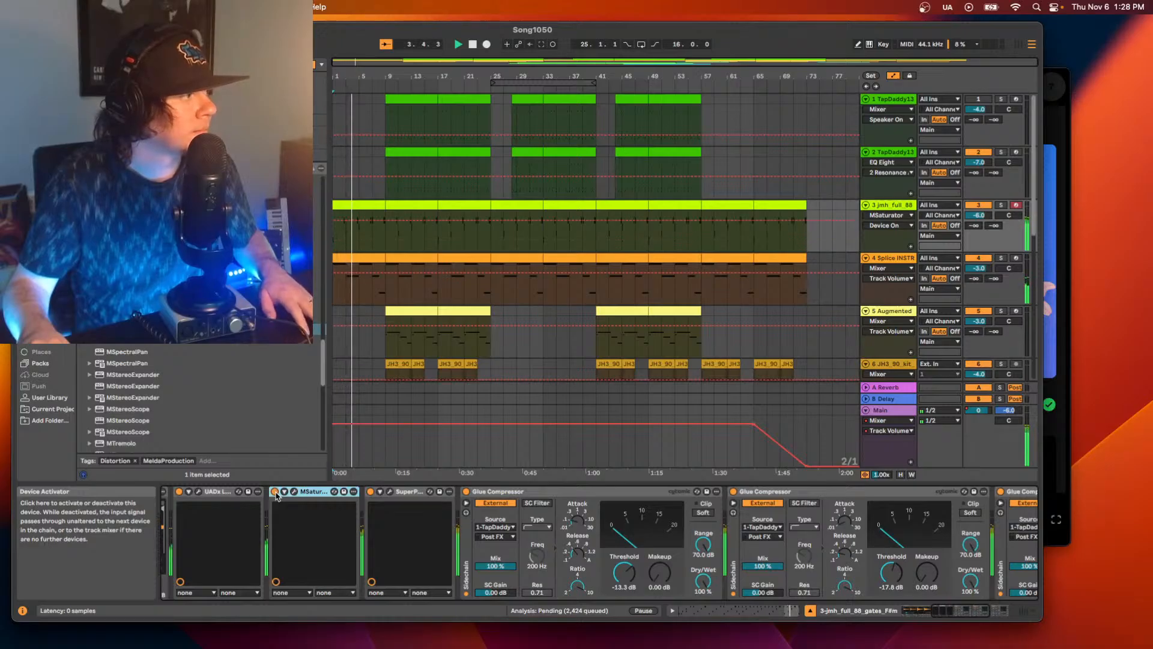
Lower the volume of track 3 to -8.0 dB during playback.
{"action": "left_click", "coordinate": [981, 217]}
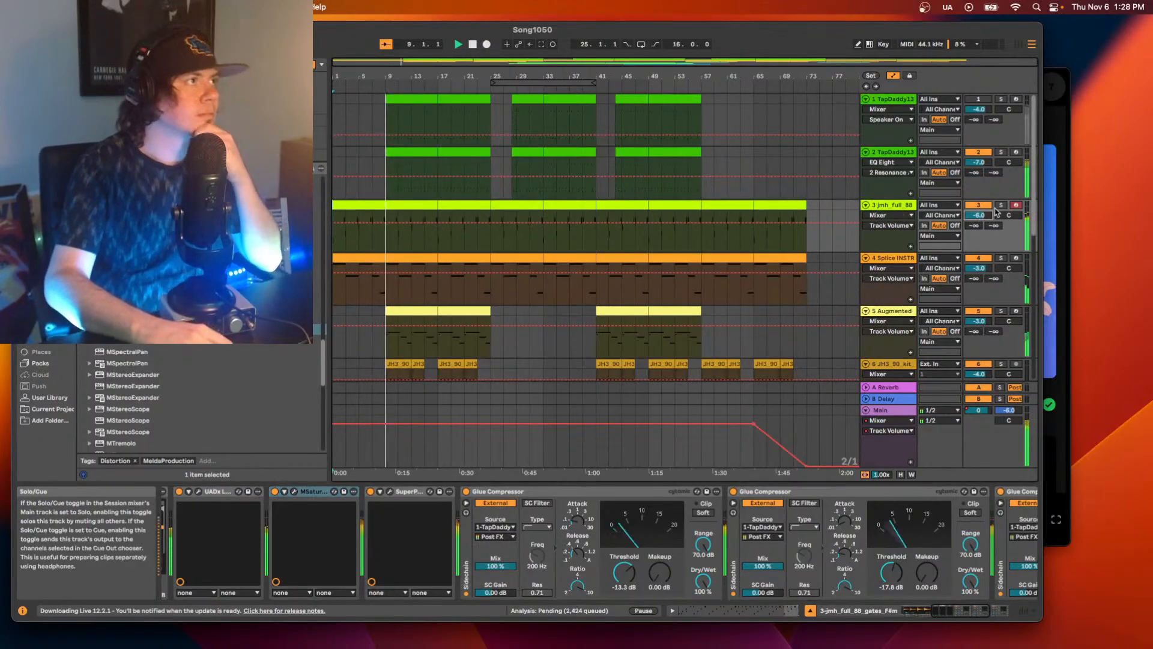
{"action": "key", "text": "Down"}
{"action": "key", "text": "Down"}
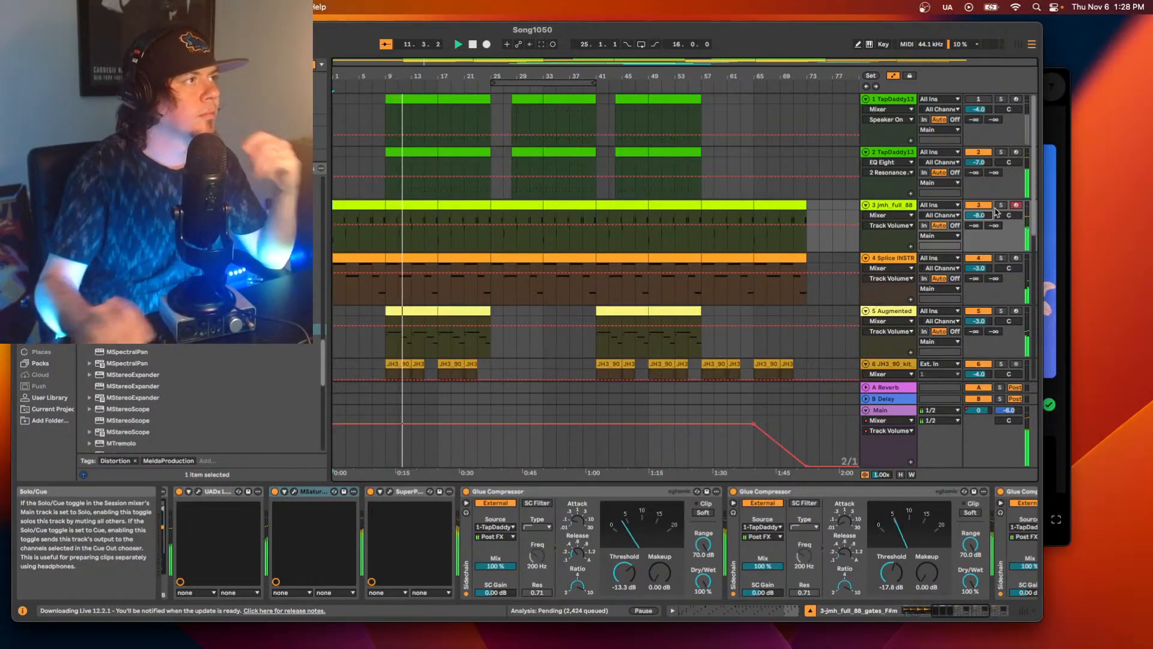
Select track 2 and add the MCharmVerb reverb at the end of its device chain, after the last EQ Eight.
{"action": "left_click", "coordinate": [889, 152]}
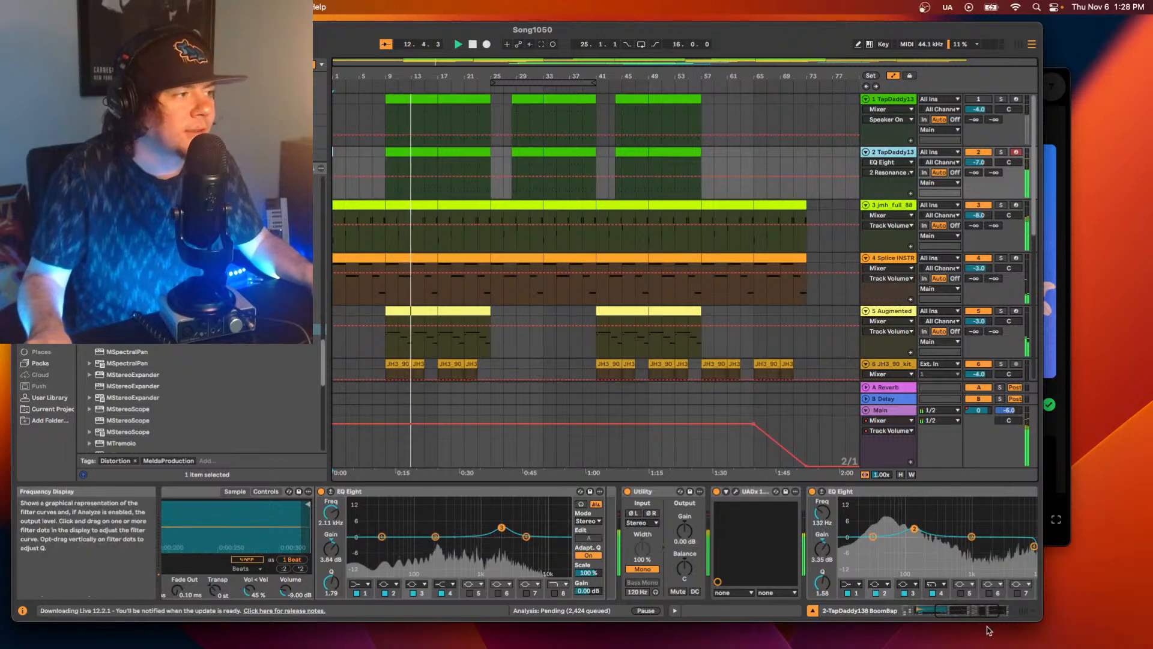
{"action": "left_click_drag", "start_coordinate": [960, 610], "coordinate": [982, 611]}
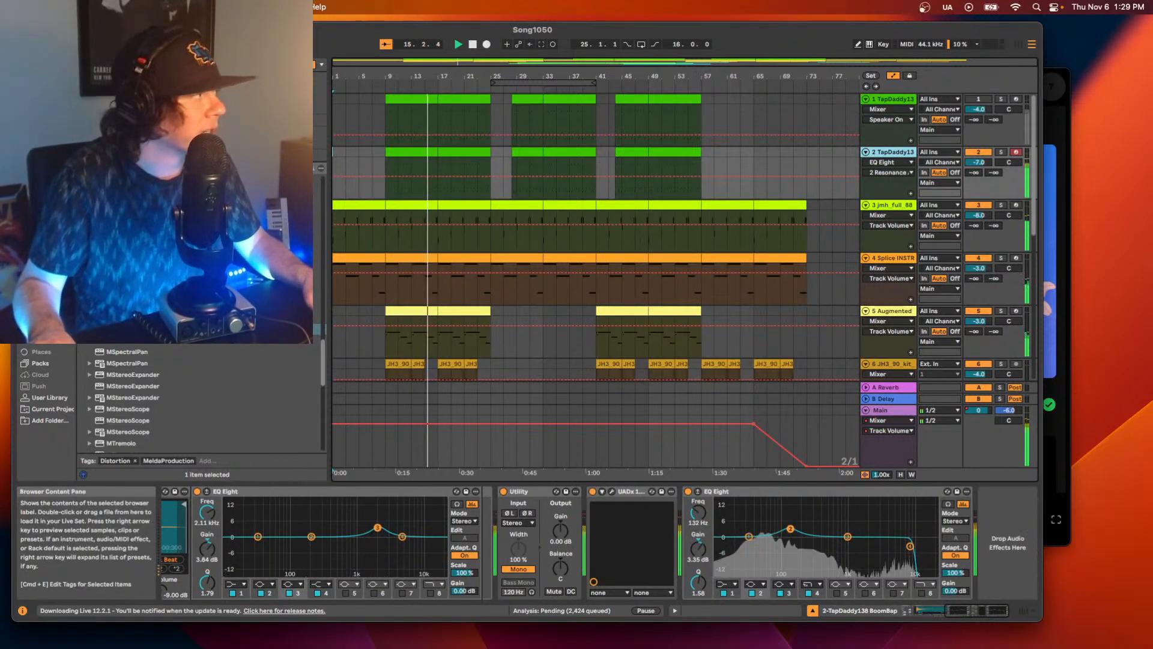
{"action": "scroll", "coordinate": [198, 400], "scroll_direction": "up", "scroll_amount": 3}
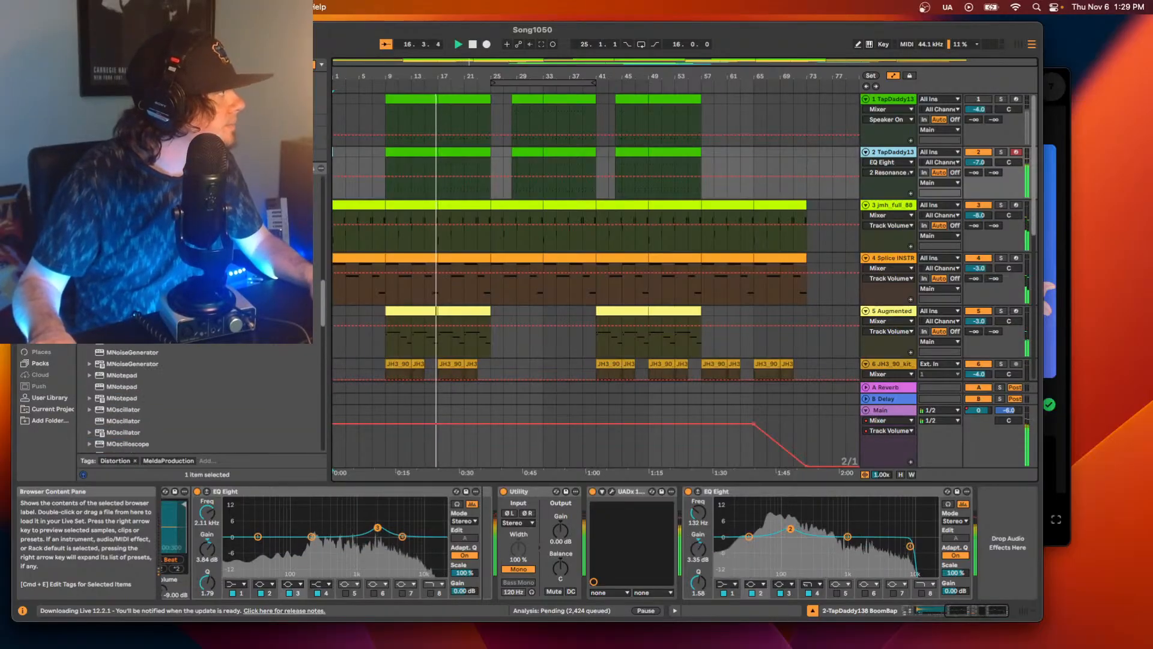
{"action": "scroll", "coordinate": [198, 400], "scroll_direction": "up", "scroll_amount": 5}
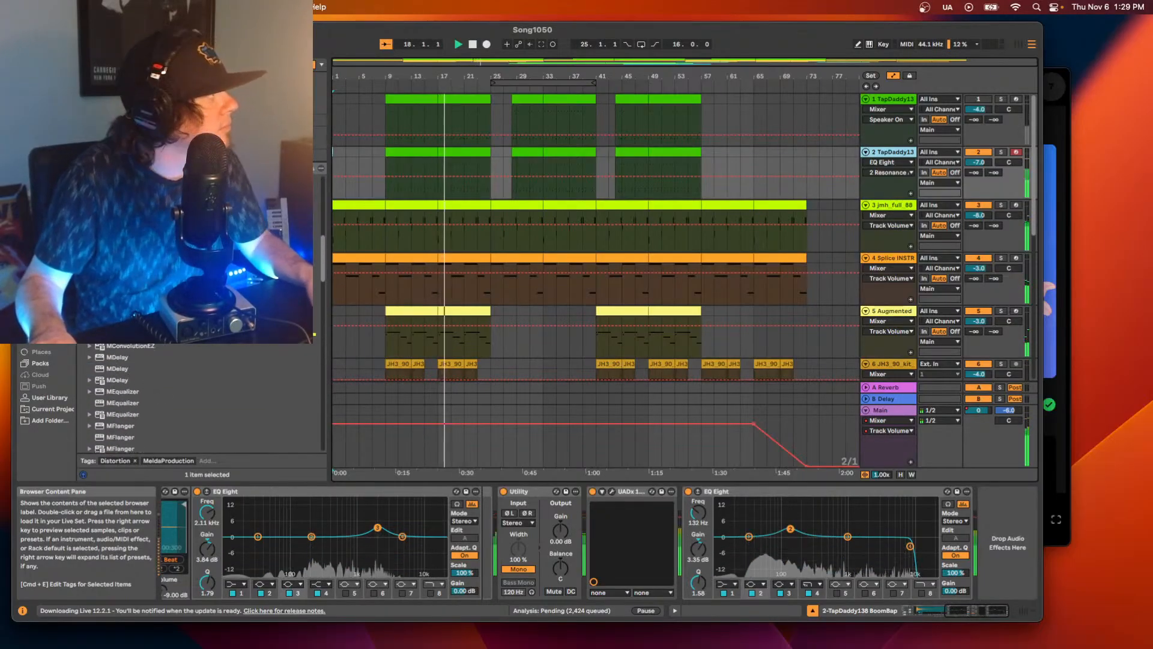
{"action": "scroll", "coordinate": [198, 399], "scroll_direction": "up", "scroll_amount": 1}
{"action": "left_click_drag", "start_coordinate": [180, 249], "coordinate": [775, 524]}
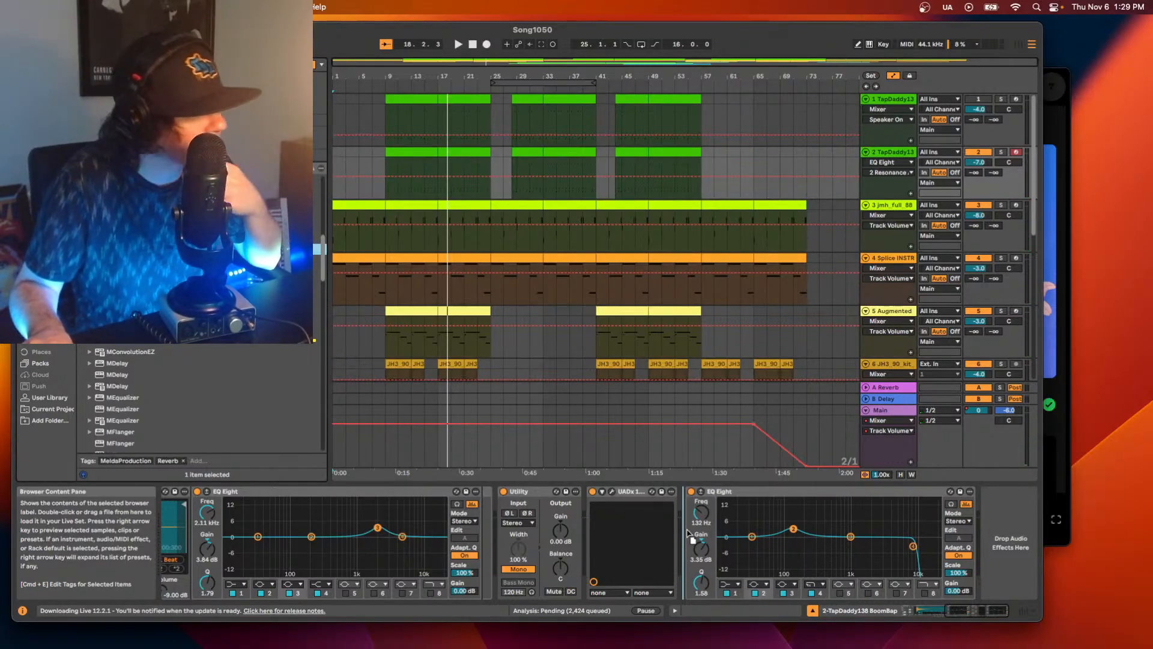
{"action": "left_click_drag", "start_coordinate": [701, 539], "coordinate": [980, 520]}
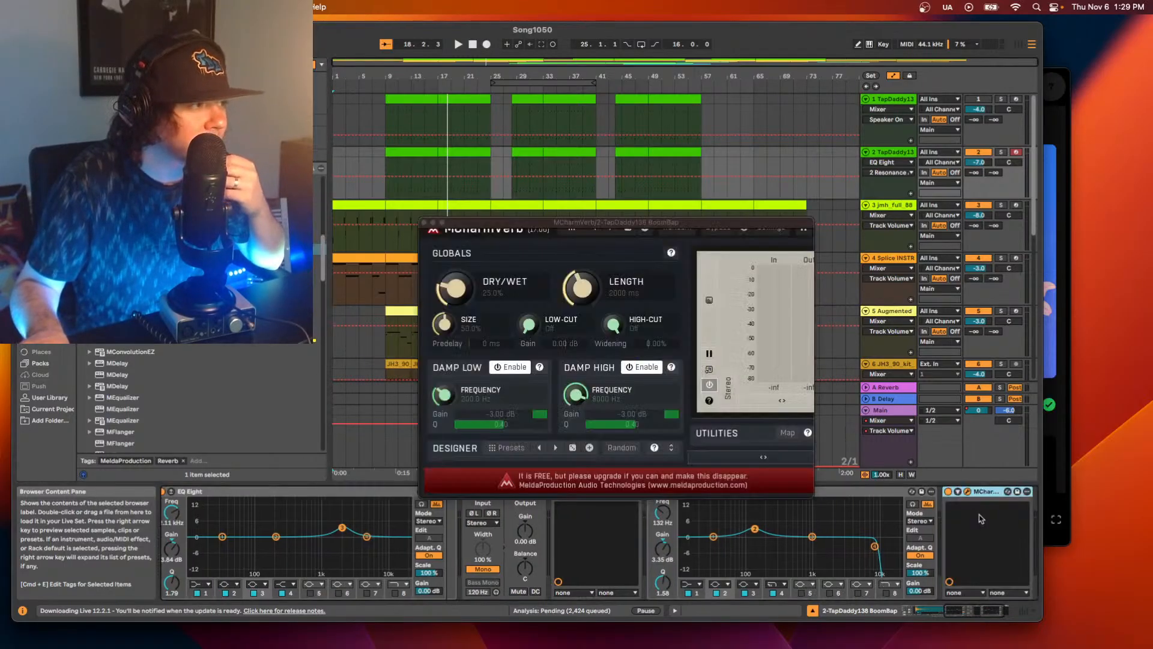
Try MCharmVerb with dry/wet lowered to about 12% during playback from bar 9, and remove it from track 2.
{"action": "key", "text": "space"}
{"action": "left_click", "coordinate": [451, 294]}
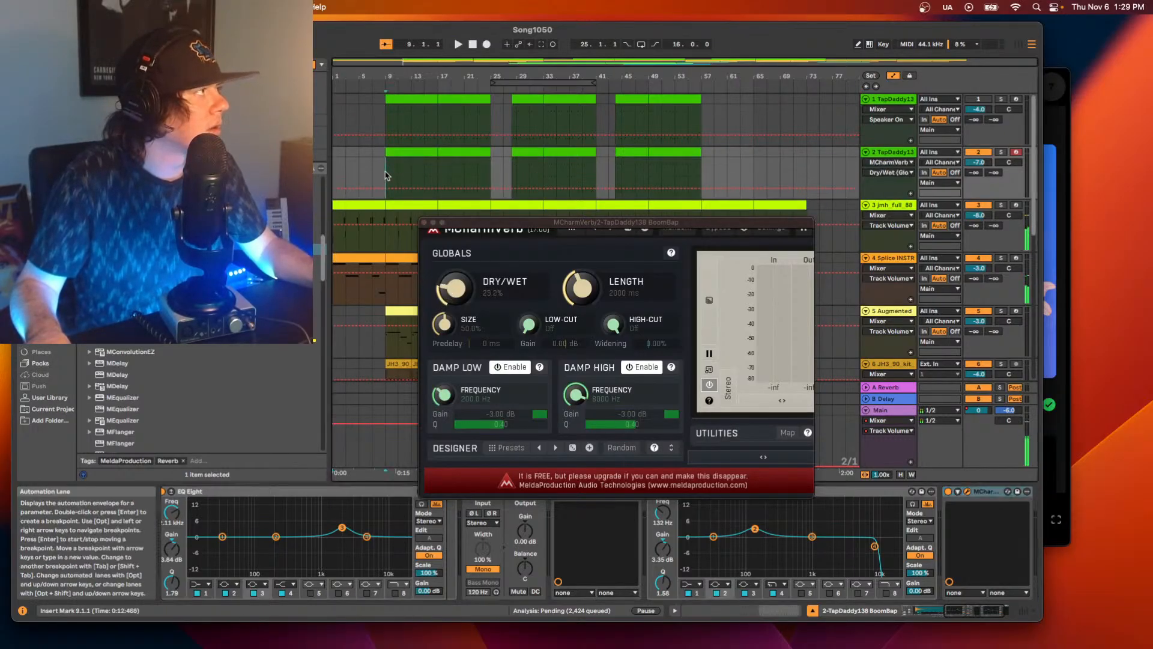
{"action": "left_click", "coordinate": [399, 198]}
{"action": "key", "text": "space"}
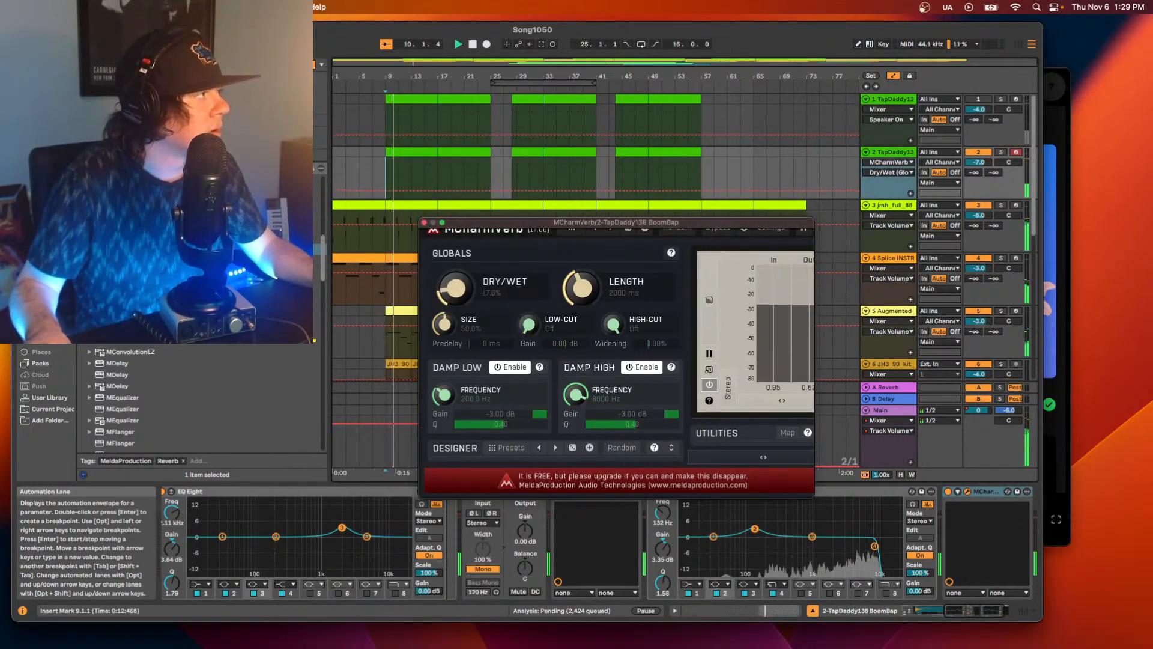
{"action": "left_click_drag", "start_coordinate": [455, 288], "coordinate": [455, 302]}
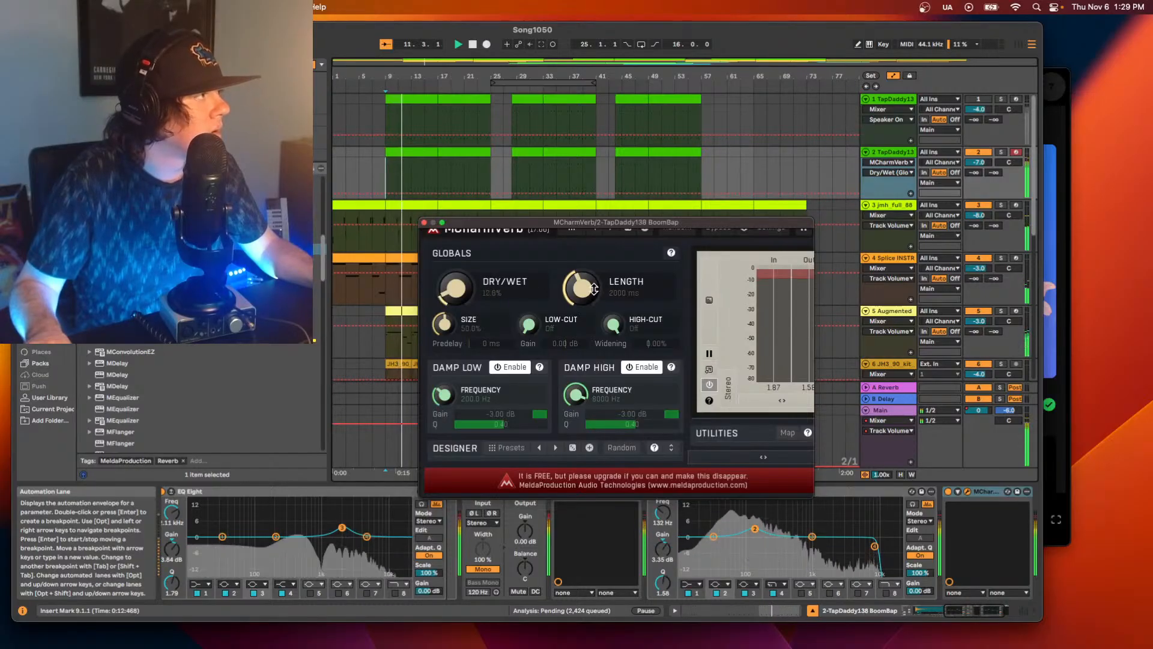
{"action": "key", "text": "space"}
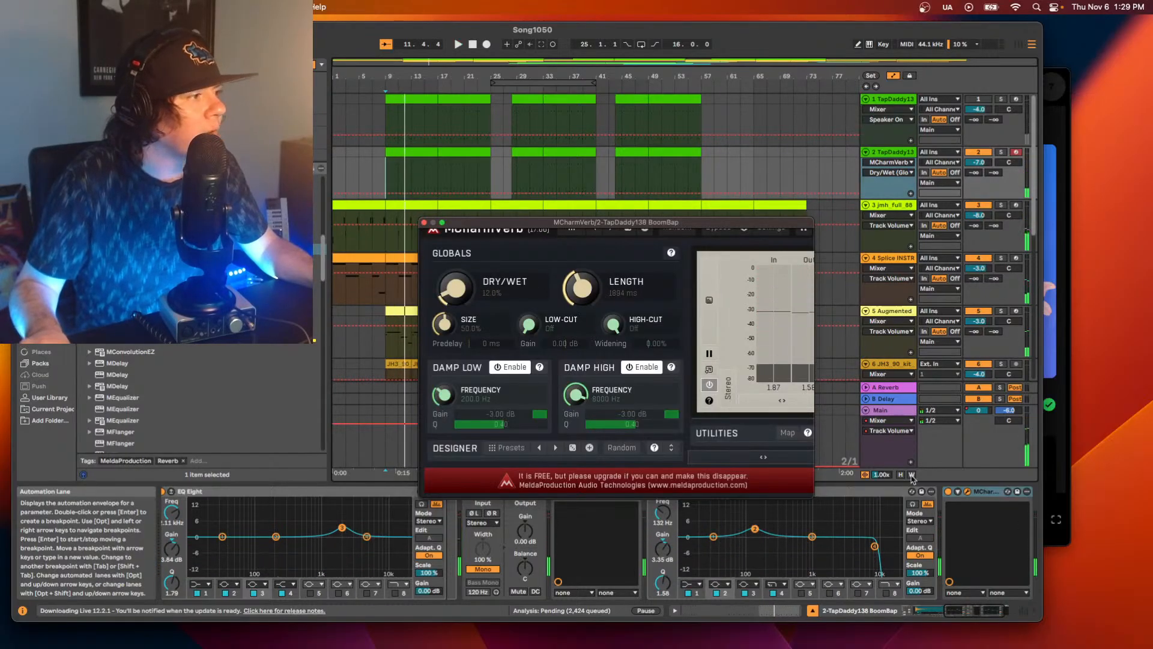
{"action": "left_click", "coordinate": [993, 493]}
{"action": "key", "text": "Delete"}
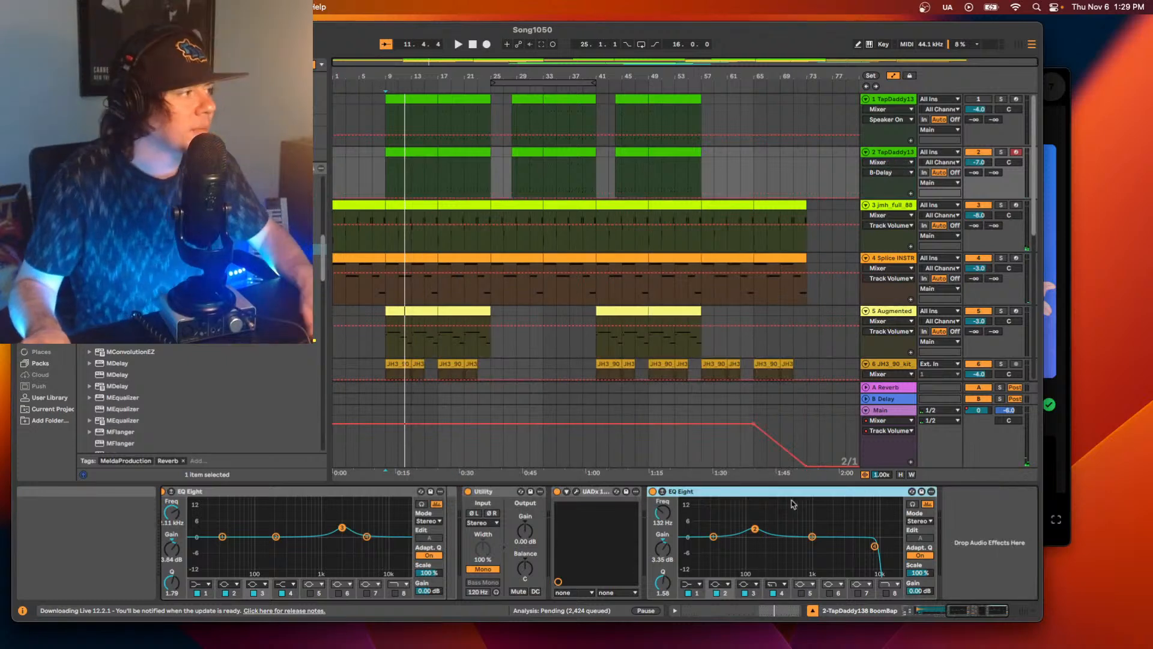
Insert MCharmVerb between the first EQ Eight and Utility in track 2's device chain.
{"action": "left_click_drag", "start_coordinate": [971, 608], "coordinate": [928, 610]}
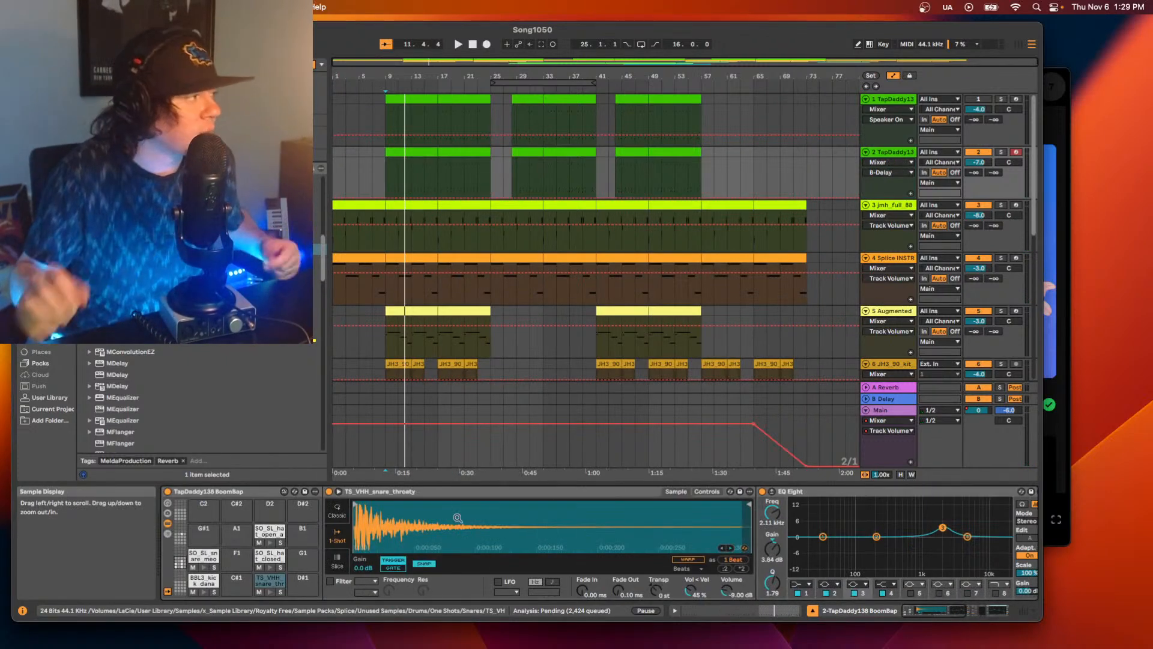
{"action": "scroll", "coordinate": [555, 517], "scroll_direction": "right", "scroll_amount": 6}
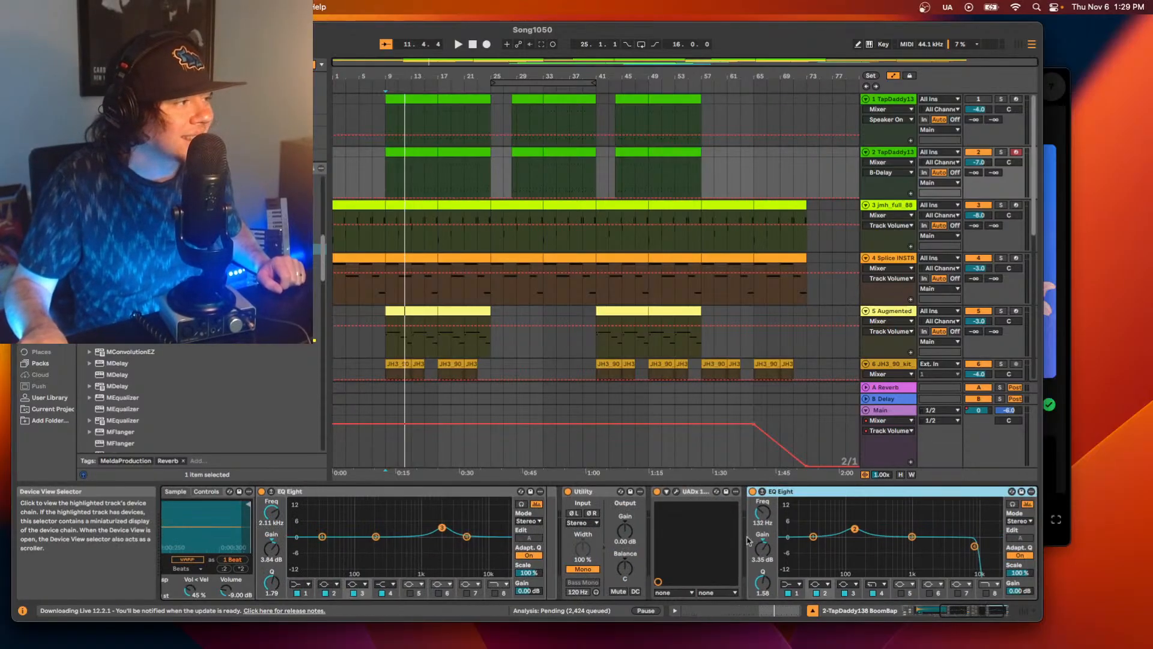
{"action": "left_click_drag", "start_coordinate": [180, 249], "coordinate": [548, 530]}
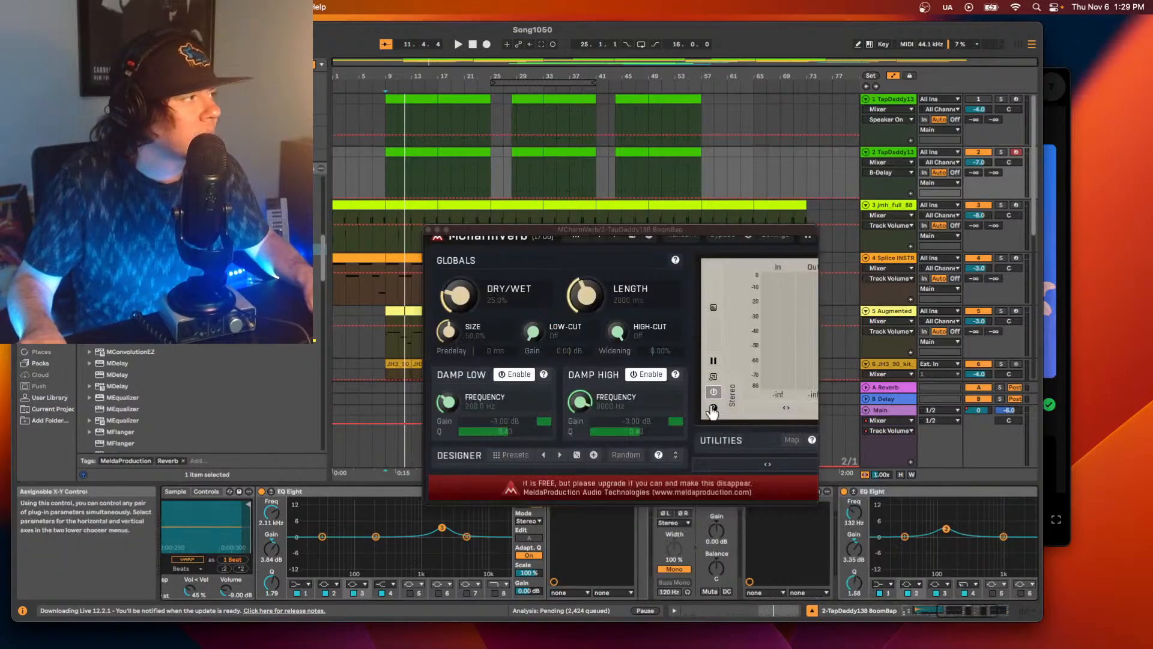
During playback, adjust MCharmVerb's dry/wet to about 9%, its size to about 18% and its length to about 1041 ms.
{"action": "key", "text": "space"}
{"action": "left_click_drag", "start_coordinate": [456, 294], "coordinate": [455, 337]}
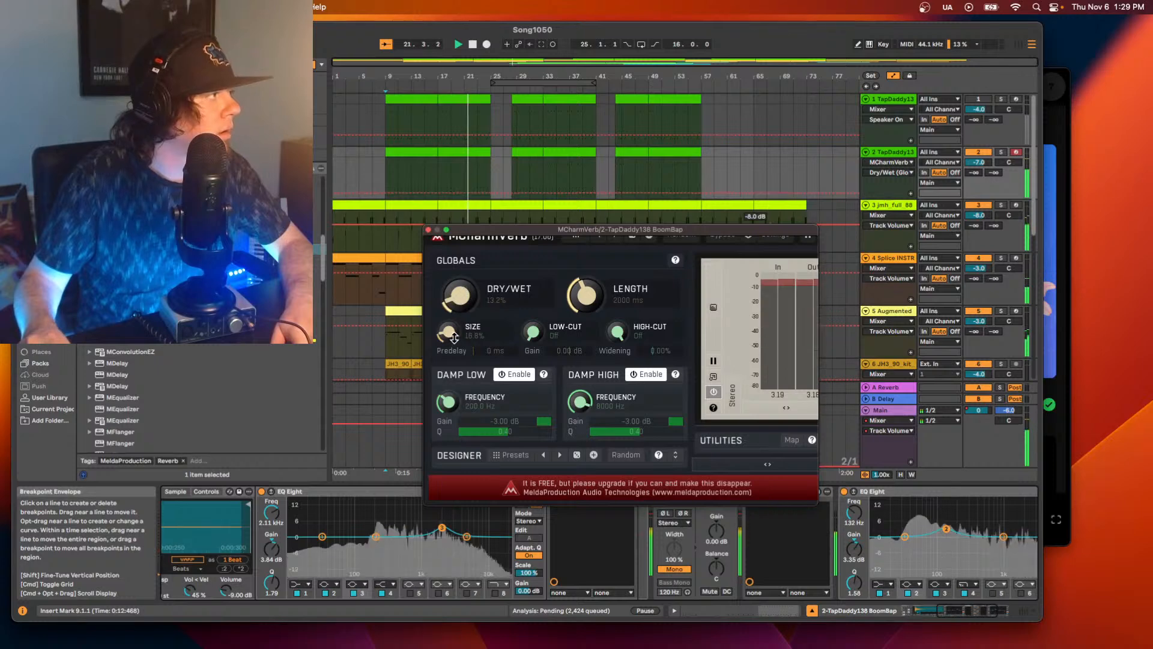
{"action": "left_click_drag", "start_coordinate": [453, 333], "coordinate": [453, 304]}
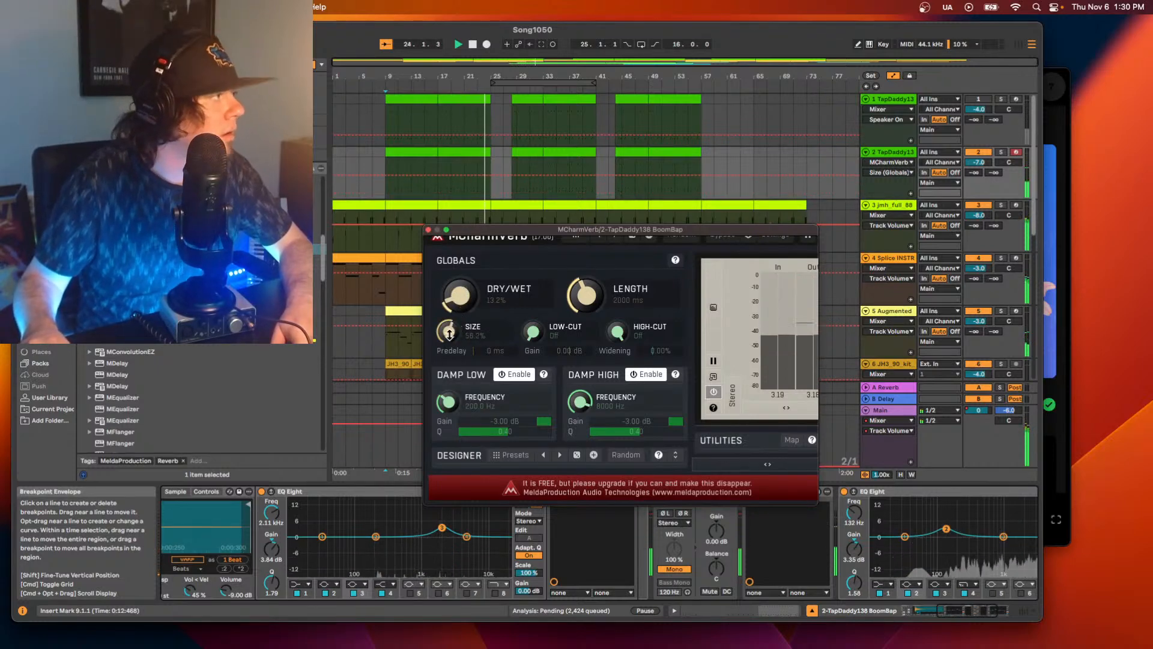
{"action": "left_click_drag", "start_coordinate": [446, 329], "coordinate": [446, 341]}
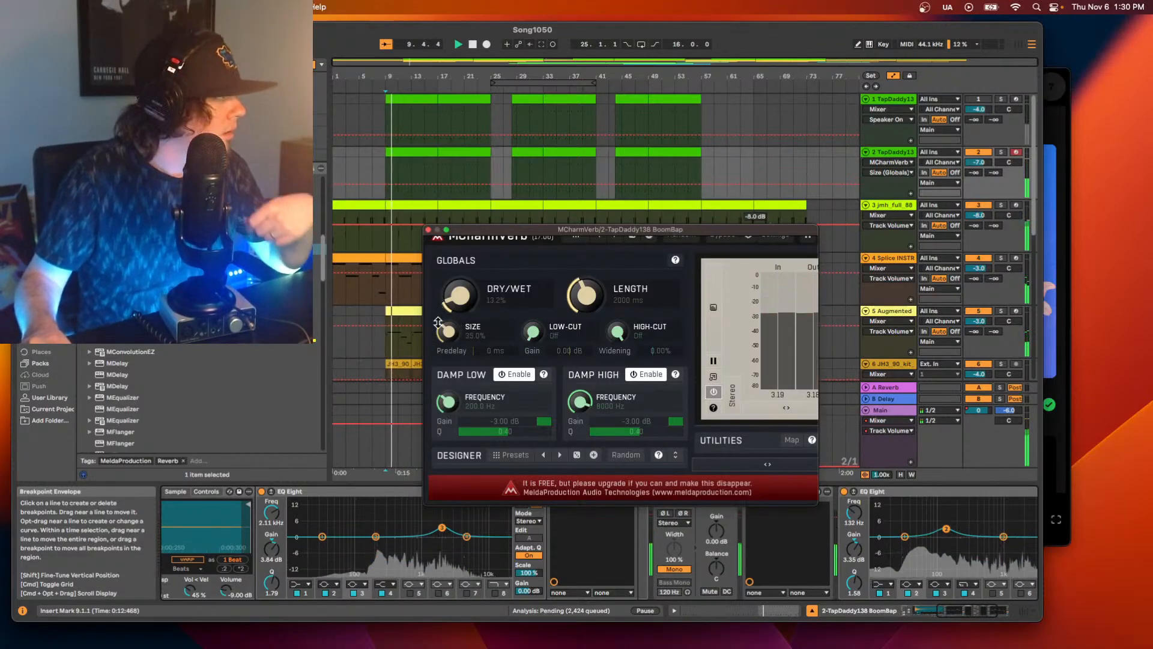
{"action": "left_click_drag", "start_coordinate": [449, 323], "coordinate": [448, 334]}
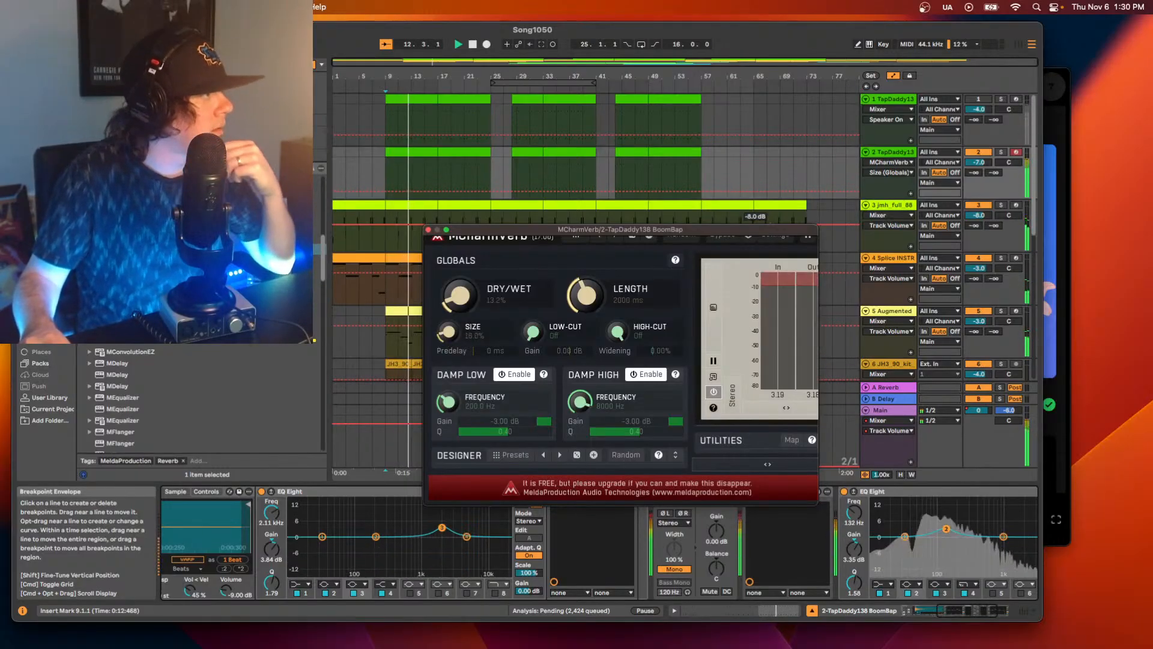
{"action": "left_click_drag", "start_coordinate": [461, 289], "coordinate": [461, 292]}
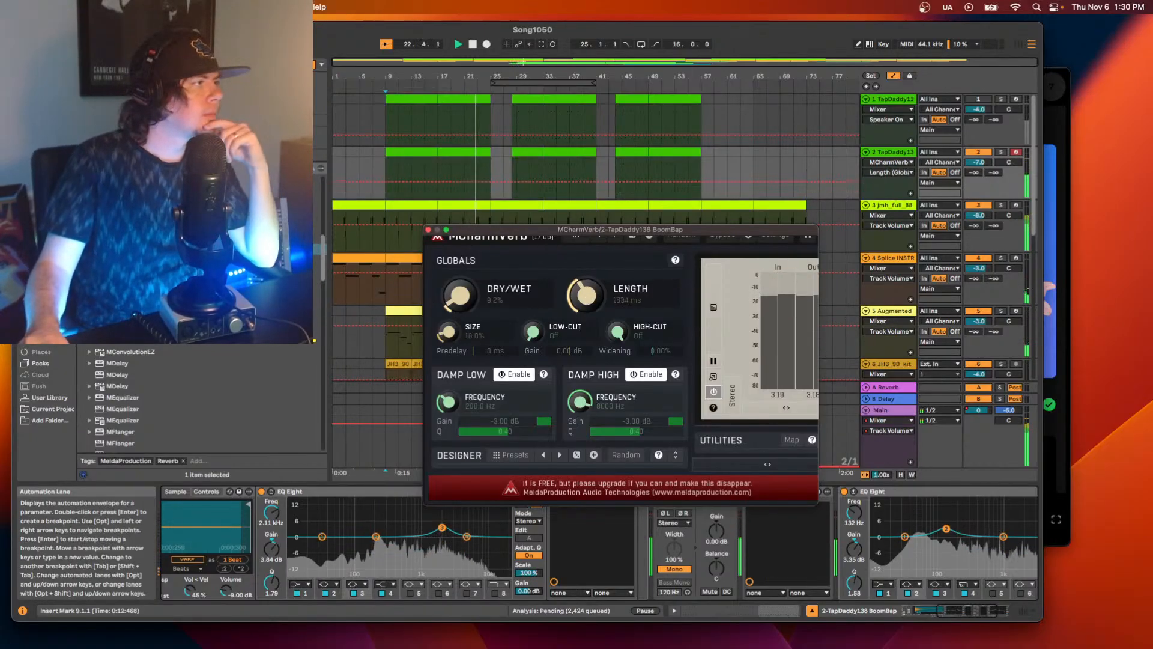
{"action": "left_click_drag", "start_coordinate": [589, 298], "coordinate": [585, 304]}
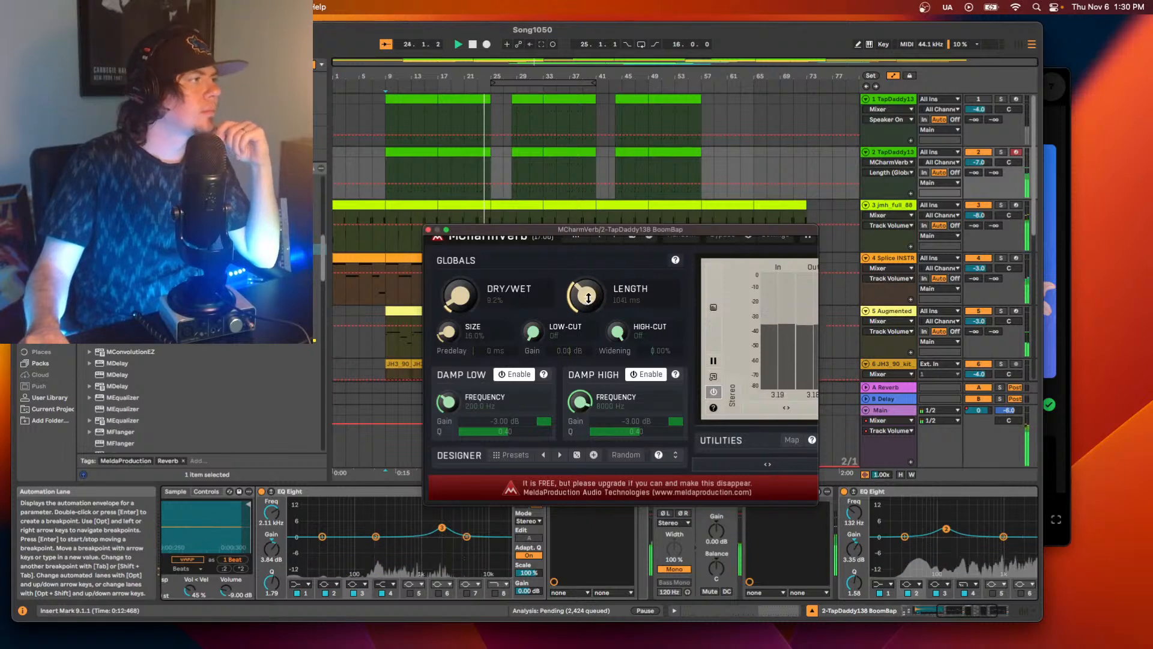
Compare track 2 with MCharmVerb bypassed and active during playback from bar 9, with its plug-in window moved clear of the device chain.
{"action": "key", "text": "space"}
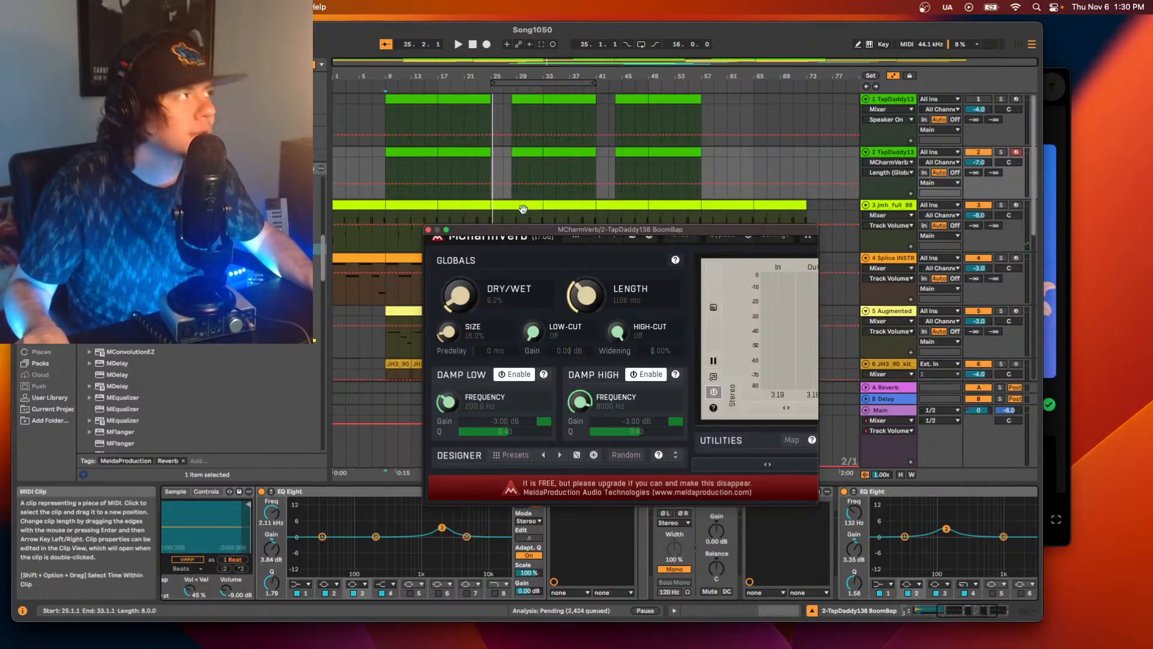
{"action": "left_click_drag", "start_coordinate": [511, 230], "coordinate": [561, 114]}
{"action": "key", "text": "space"}
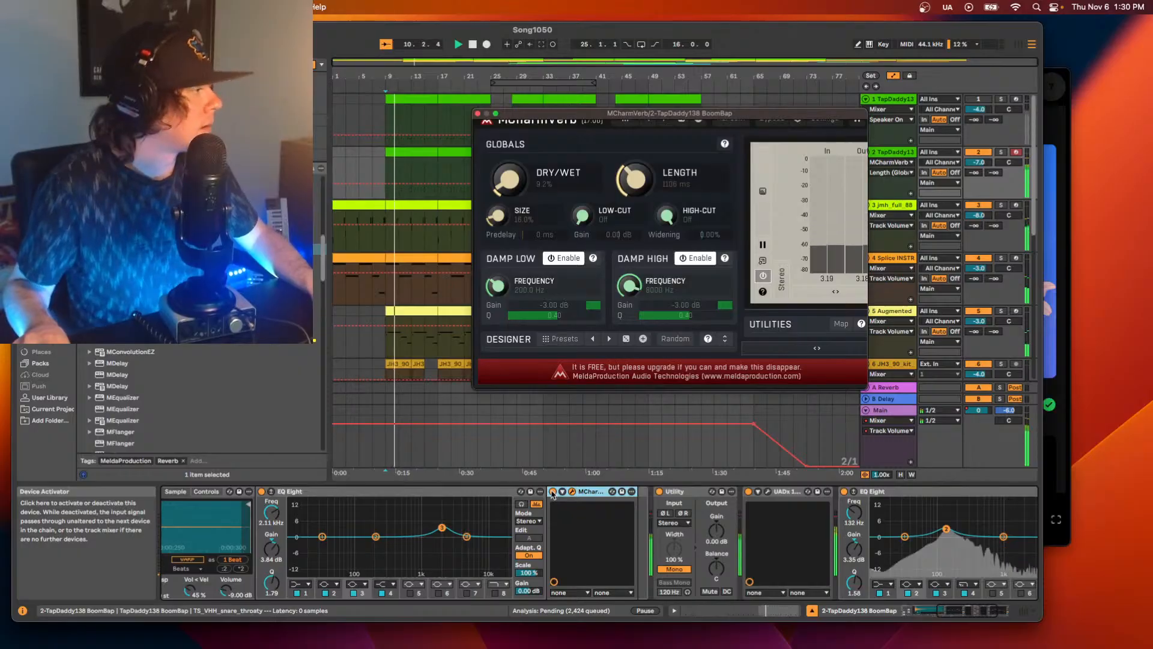
{"action": "left_click", "coordinate": [552, 492]}
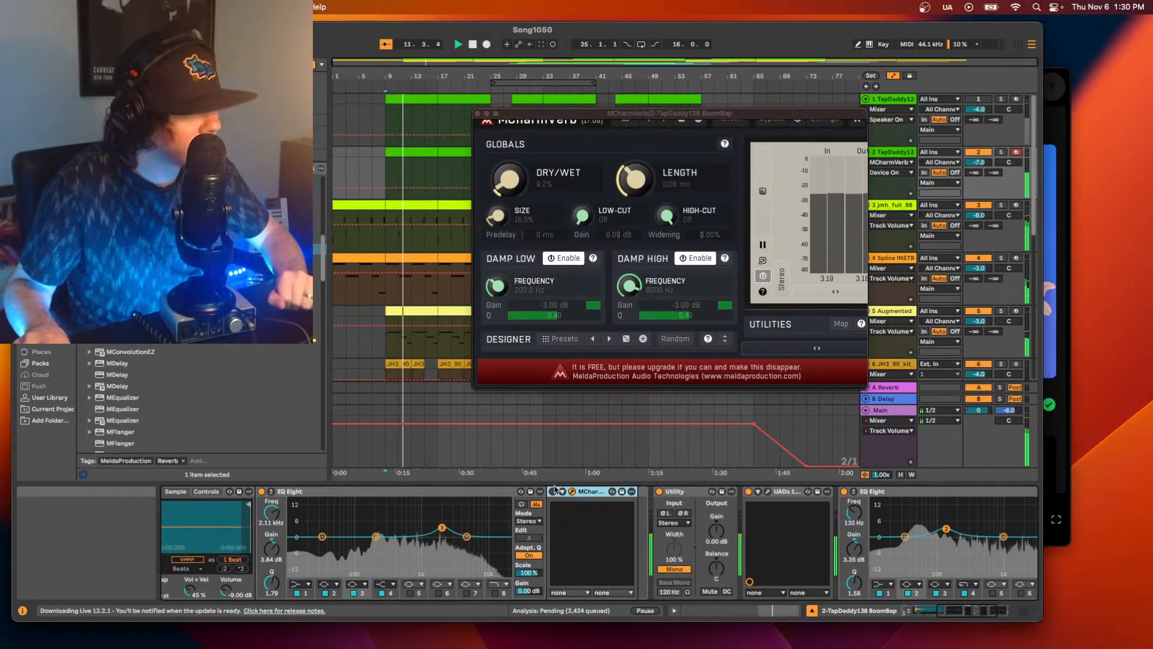
{"action": "left_click", "coordinate": [554, 491]}
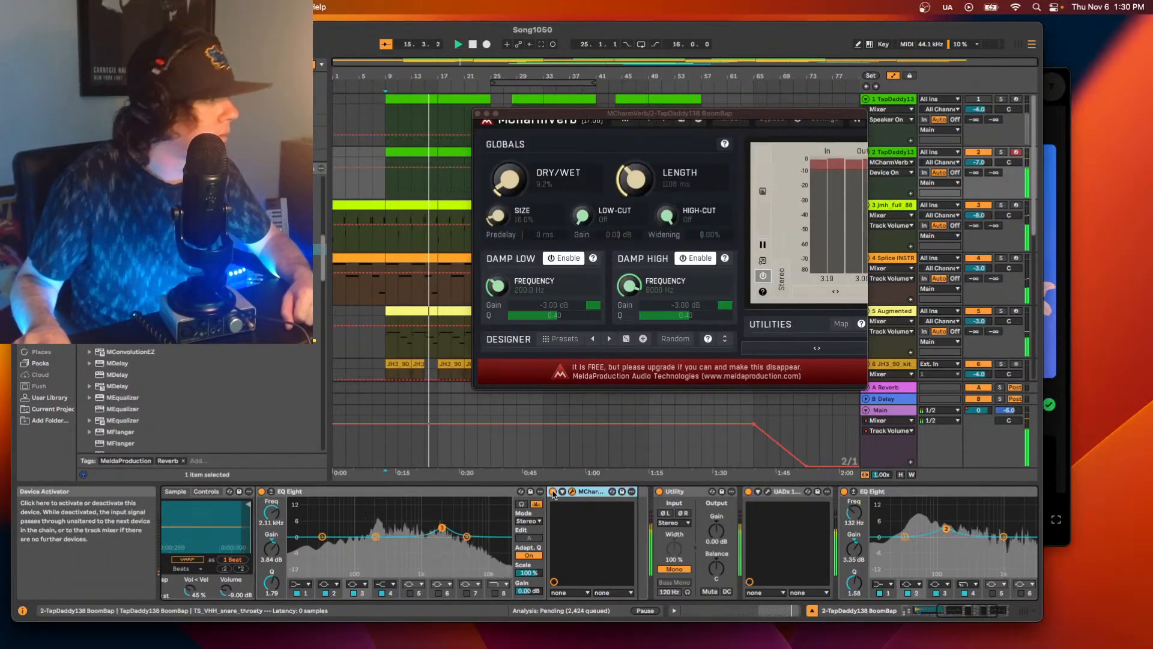
{"action": "left_click", "coordinate": [554, 492]}
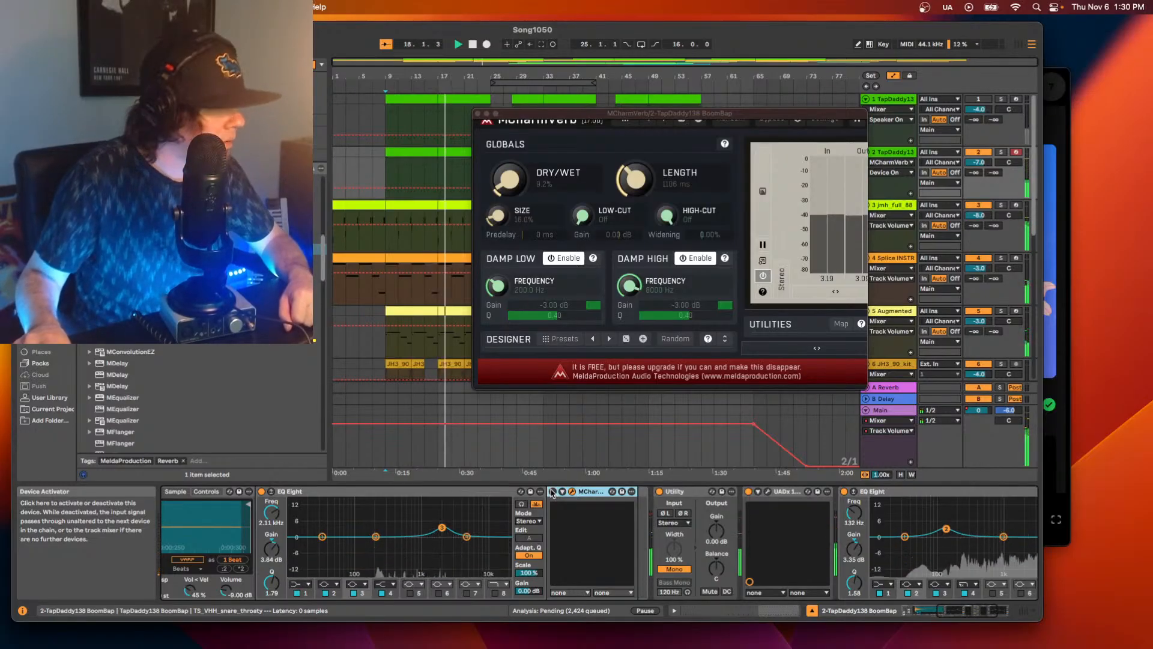
{"action": "left_click", "coordinate": [553, 492]}
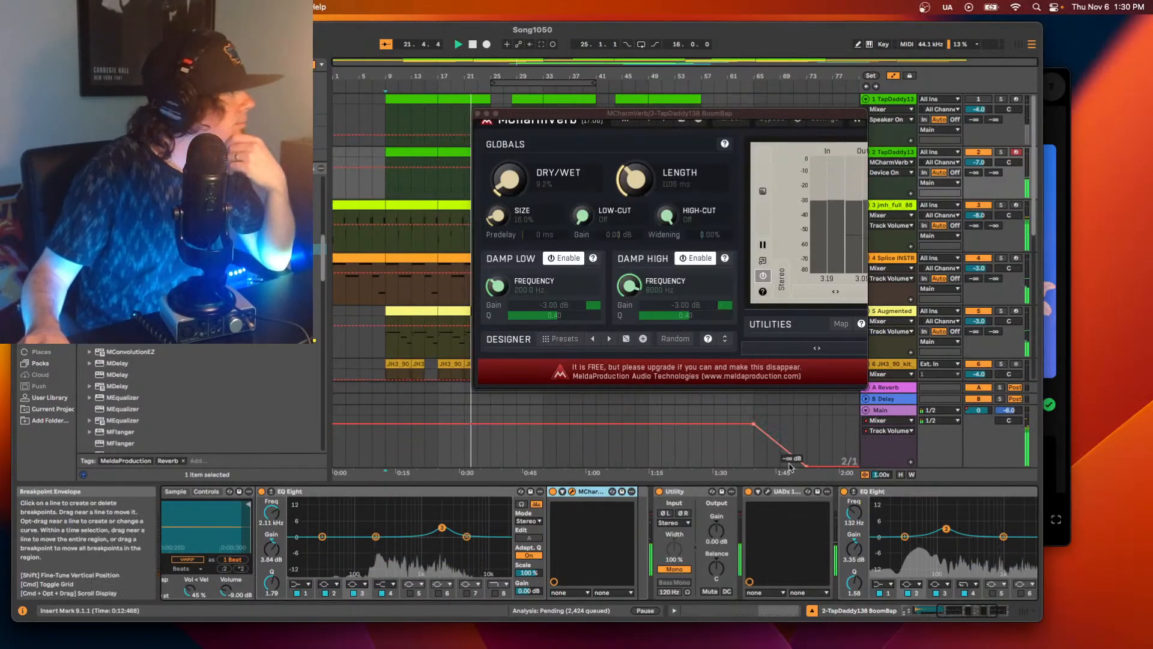
{"action": "key", "text": "space"}
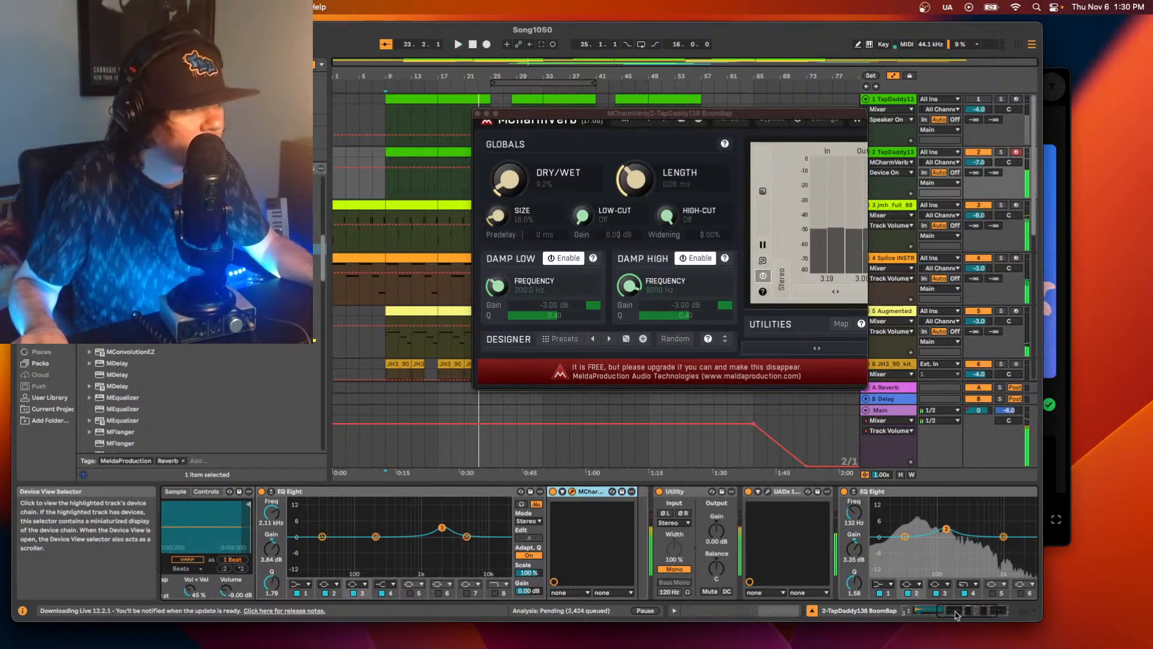
Add a second MCharmVerb after the last EQ Eight on track 2 and close the first MCharmVerb's plug-in window.
{"action": "left_click_drag", "start_coordinate": [930, 611], "coordinate": [973, 611]}
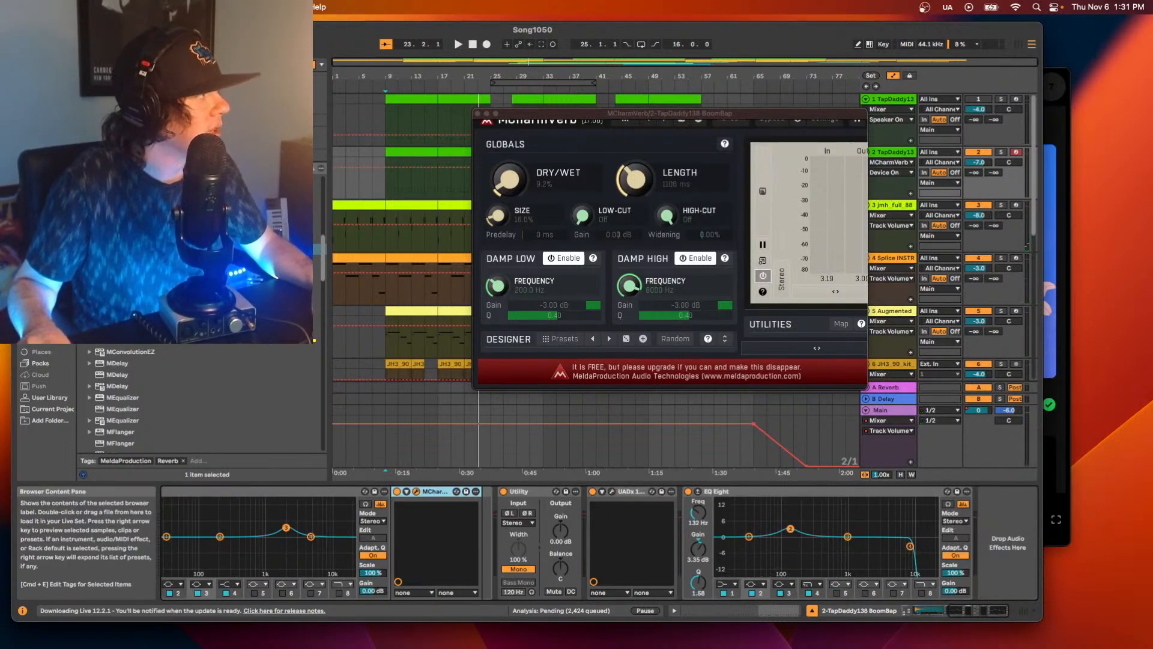
{"action": "left_click_drag", "start_coordinate": [150, 249], "coordinate": [997, 536]}
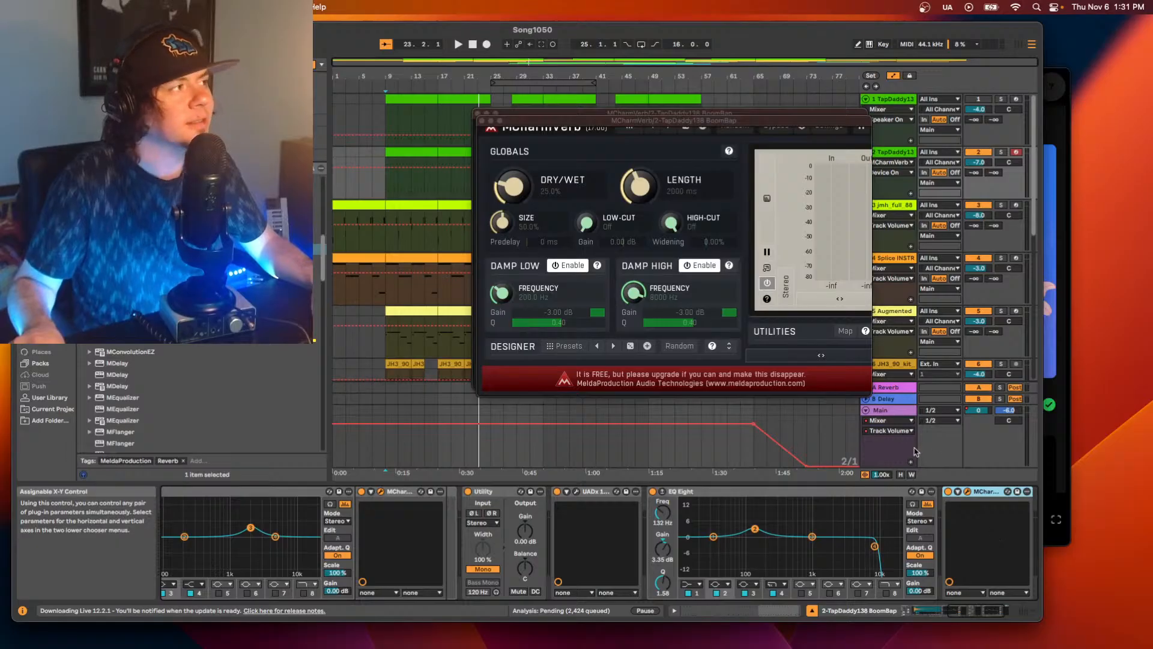
{"action": "left_click_drag", "start_coordinate": [617, 123], "coordinate": [679, 228]}
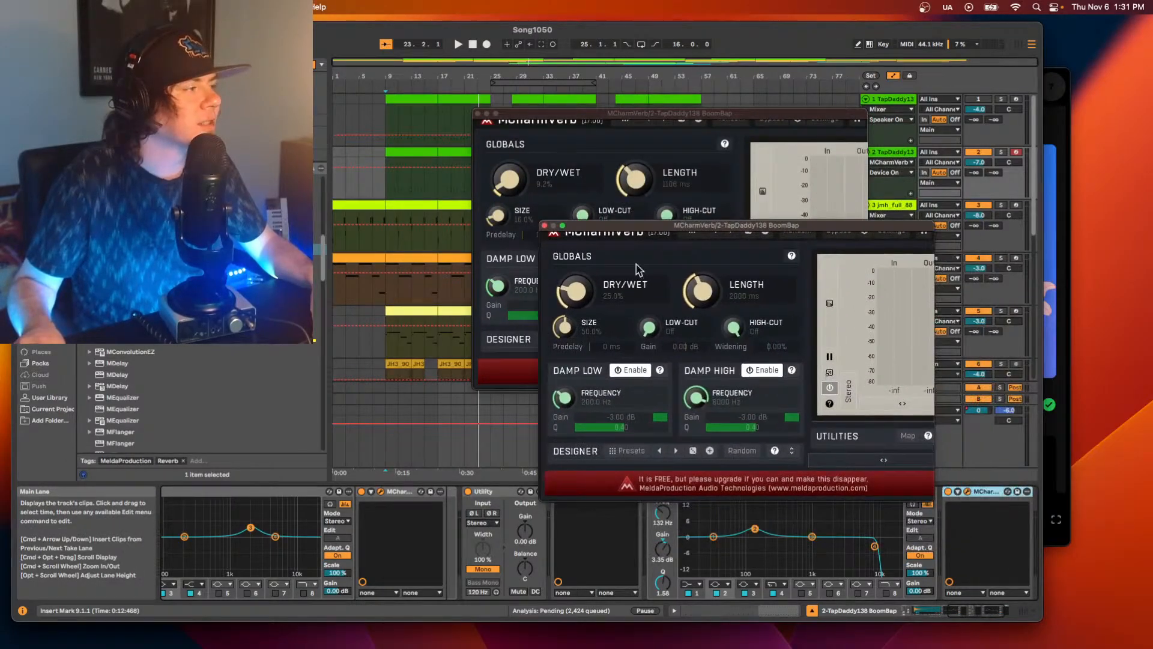
{"action": "left_click", "coordinate": [380, 492]}
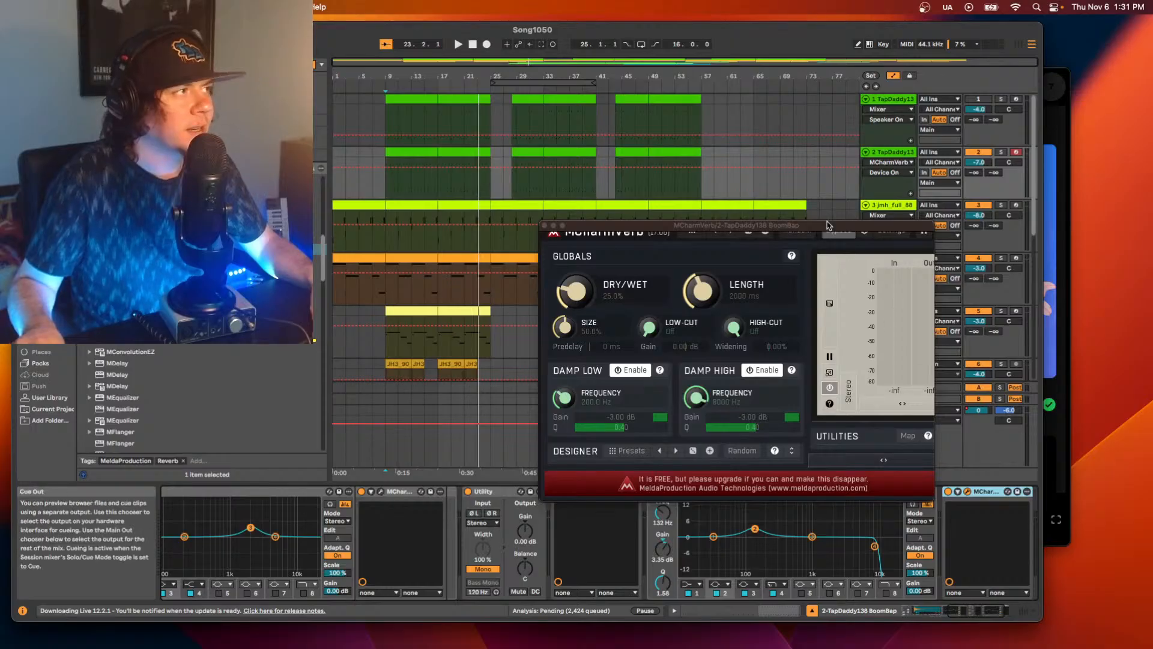
{"action": "left_click_drag", "start_coordinate": [825, 229], "coordinate": [775, 87]}
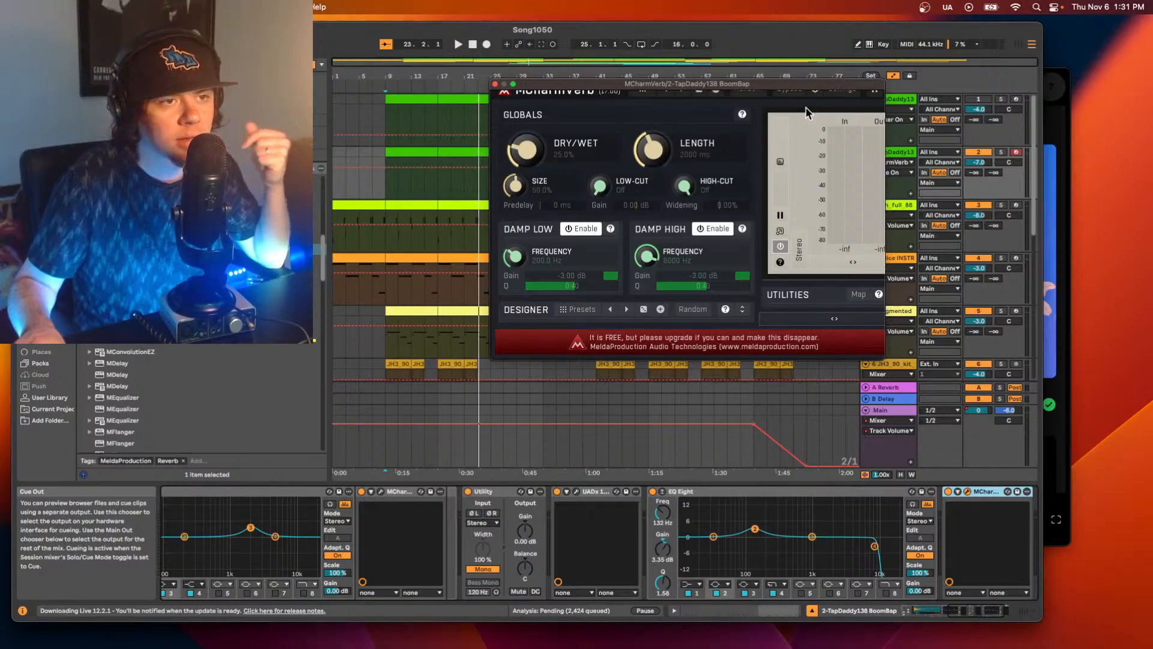
During playback, lower the second MCharmVerb's dry/wet to about 8%, close its window and compare the sound with it bypassed and active.
{"action": "key", "text": "space"}
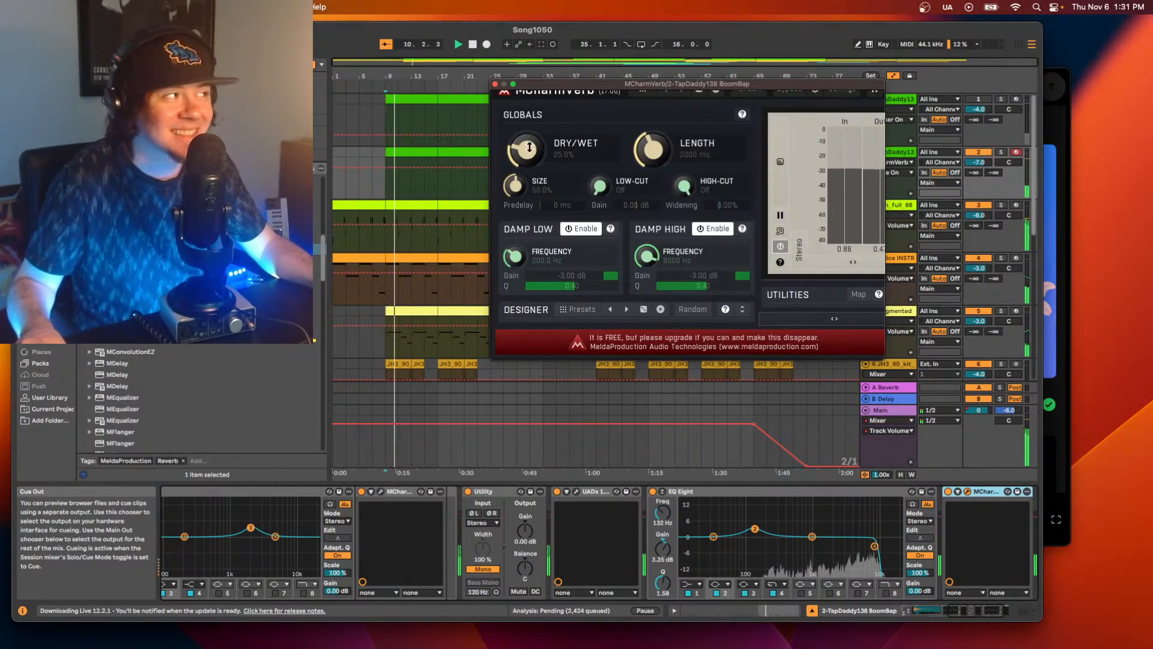
{"action": "mouse_move", "coordinate": [531, 155]}
{"action": "left_mouse_down"}
{"action": "mouse_move", "coordinate": [531, 181]}
{"action": "mouse_move", "coordinate": [532, 150]}
{"action": "left_mouse_up"}
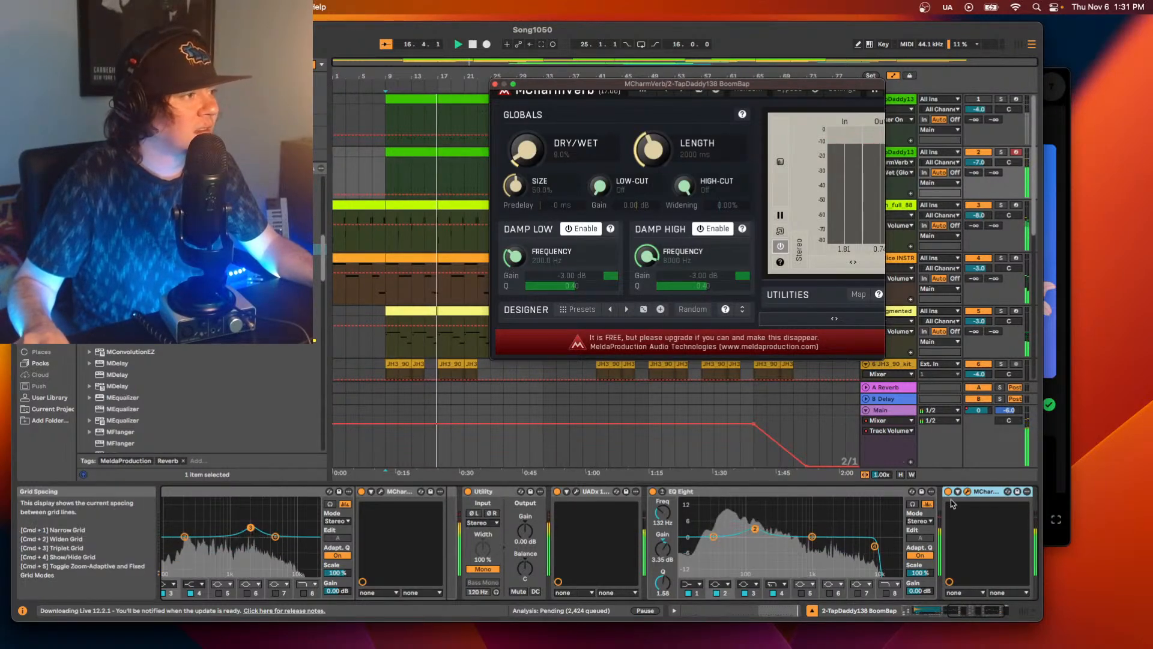
{"action": "left_click", "coordinate": [968, 493]}
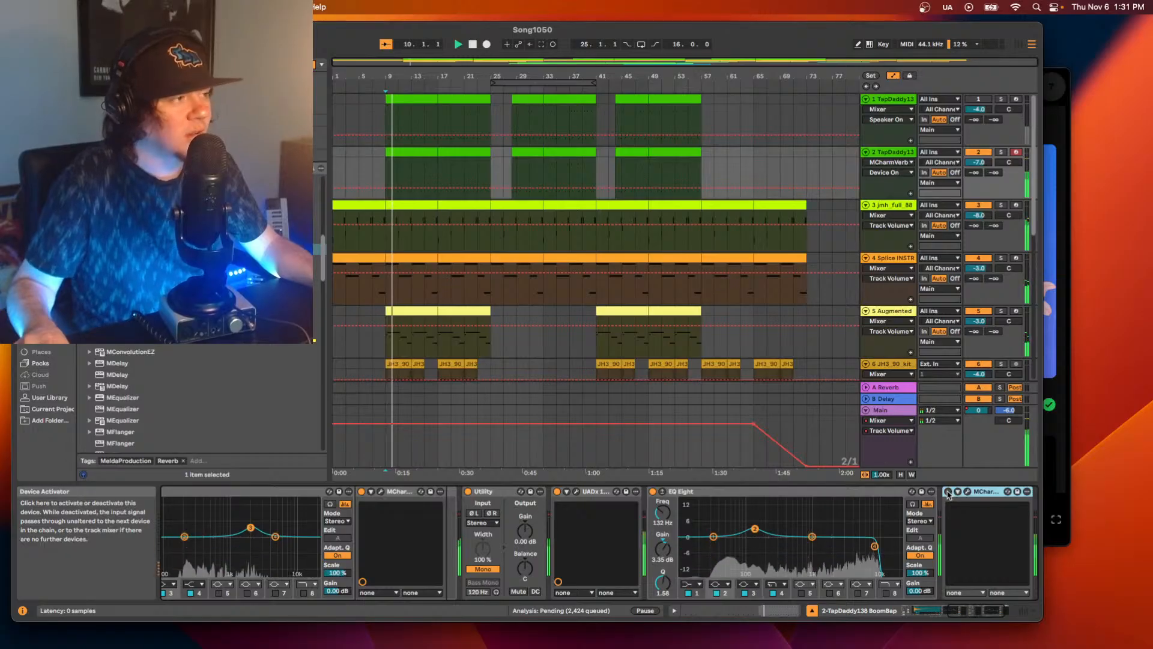
{"action": "left_click", "coordinate": [947, 492]}
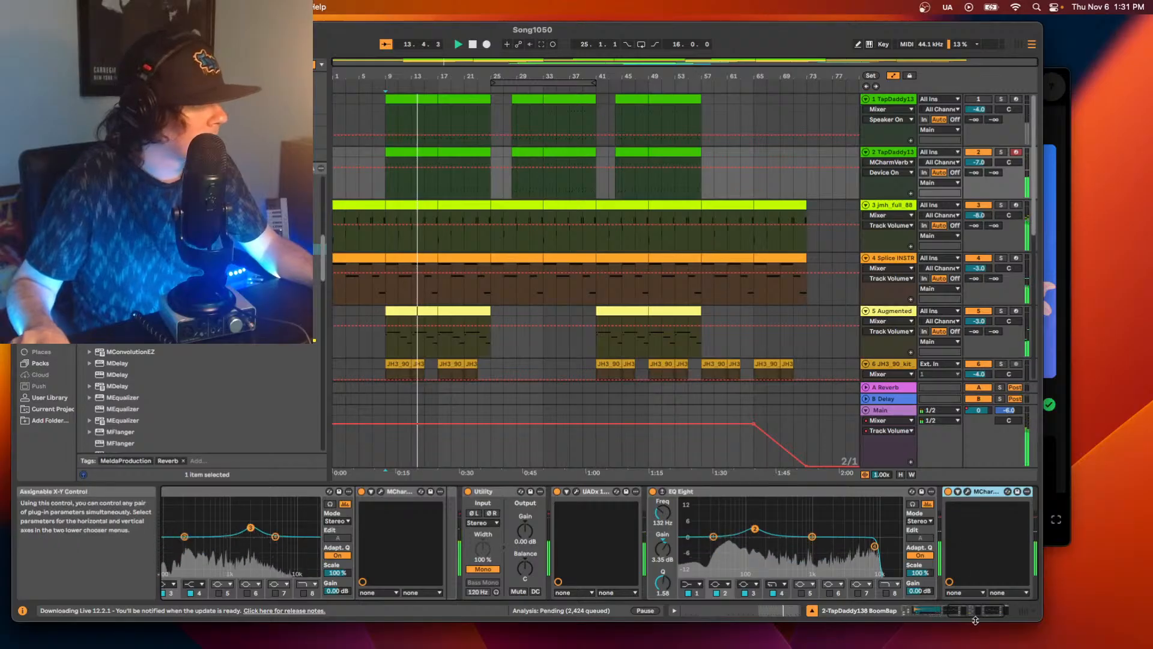
Add MConvolutionEZ at the end of track 2's device chain and enlarge its plug-in window to show all controls.
{"action": "scroll", "coordinate": [931, 504], "scroll_direction": "right", "scroll_amount": 2}
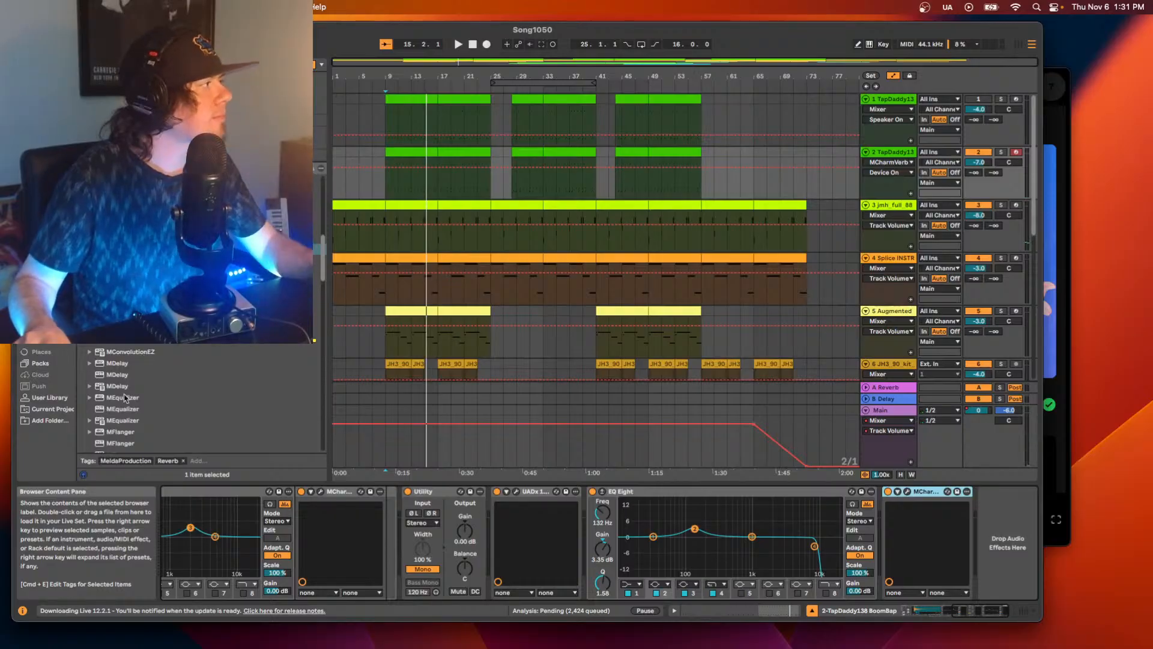
{"action": "double_click", "coordinate": [117, 354]}
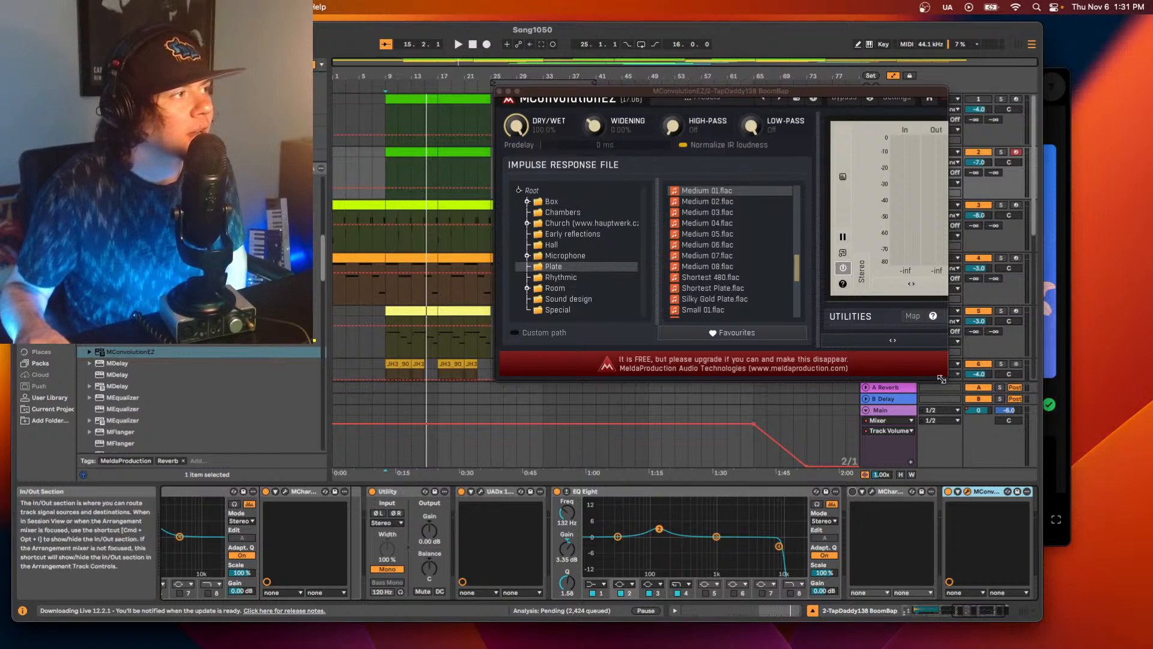
{"action": "left_click_drag", "start_coordinate": [947, 379], "coordinate": [1010, 462]}
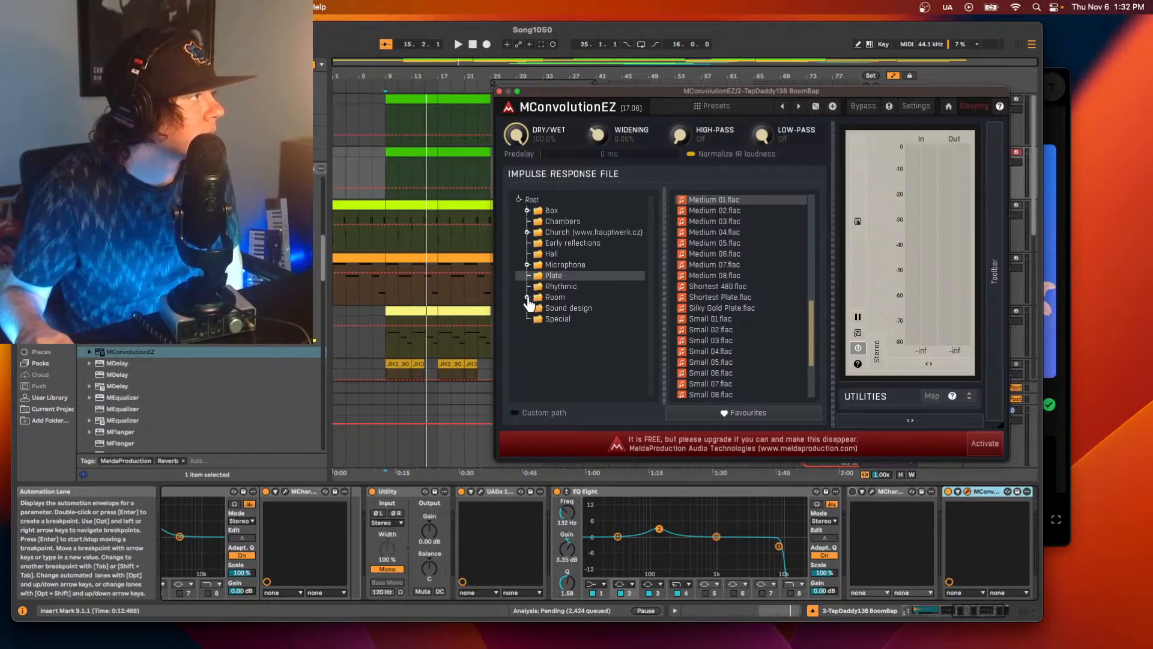
Load the Drum 01.flac impulse response from MConvolutionEZ's Room folder.
{"action": "left_click", "coordinate": [549, 308]}
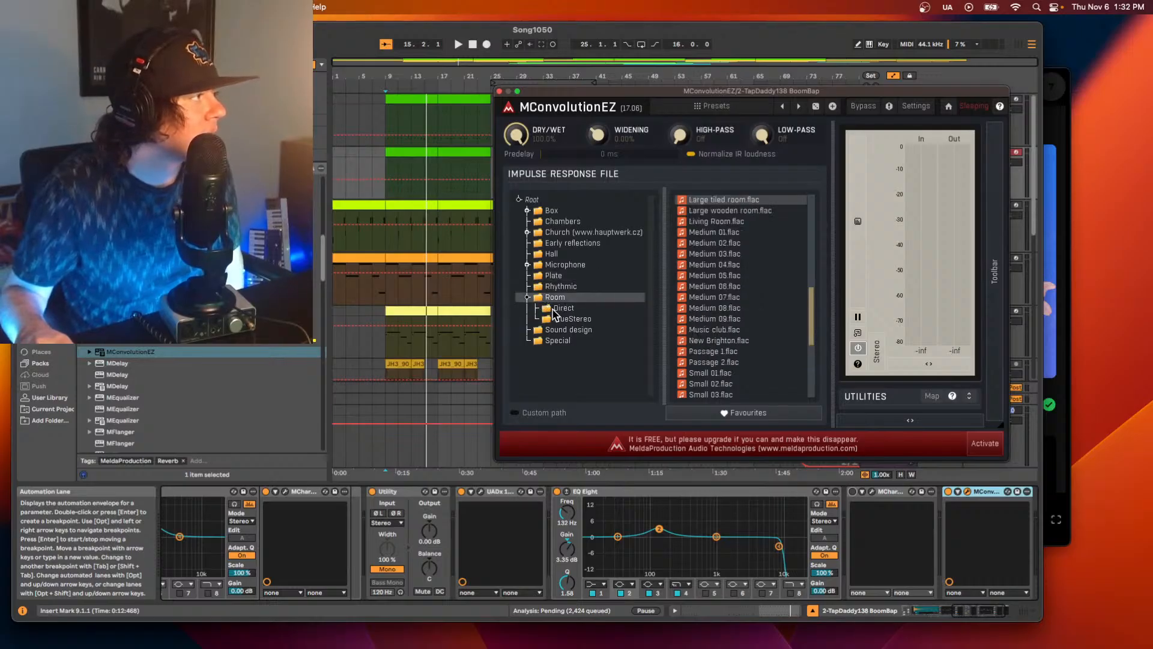
{"action": "left_click", "coordinate": [563, 320]}
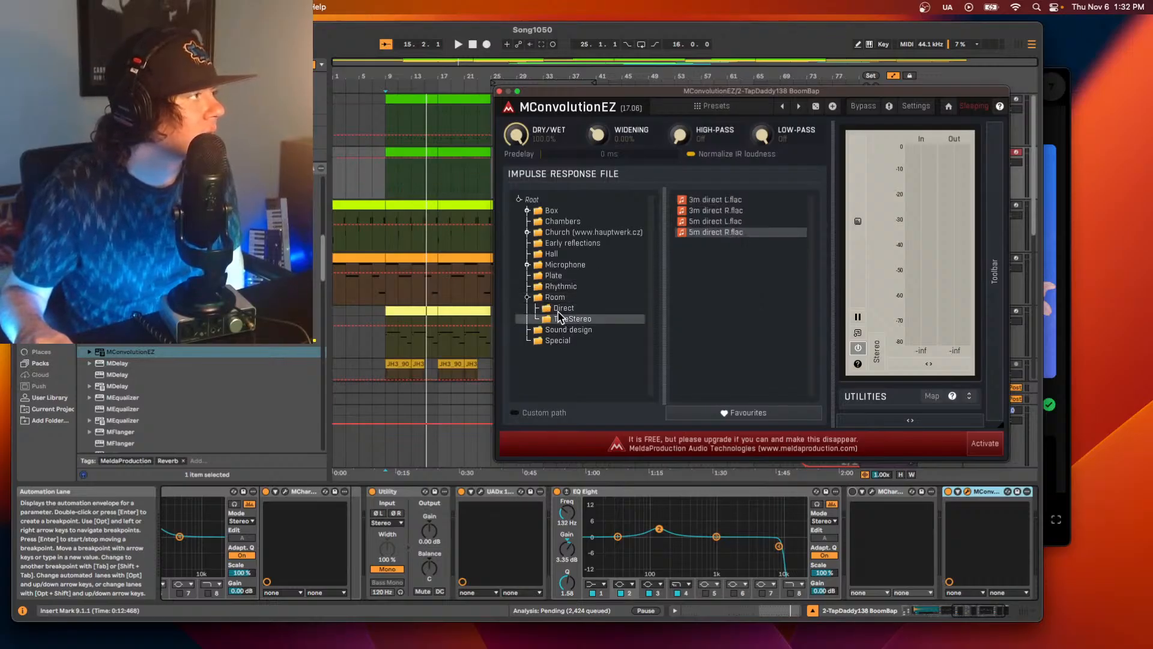
{"action": "left_click", "coordinate": [551, 297]}
{"action": "scroll", "coordinate": [709, 300], "scroll_direction": "down", "scroll_amount": 5}
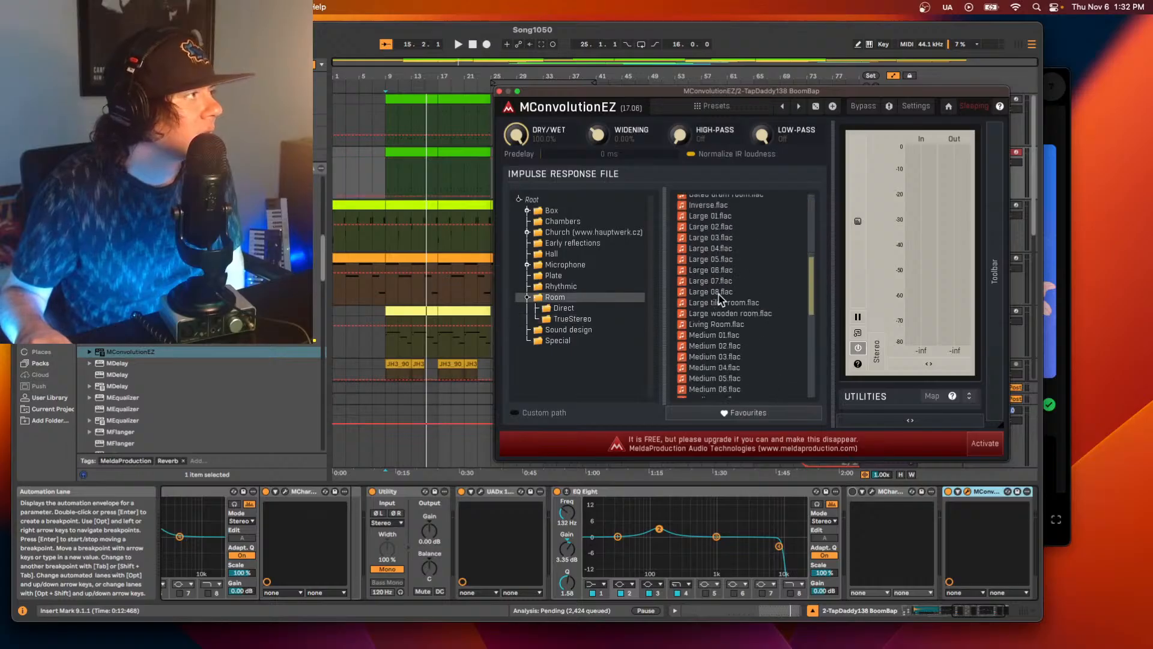
{"action": "left_click", "coordinate": [715, 250]}
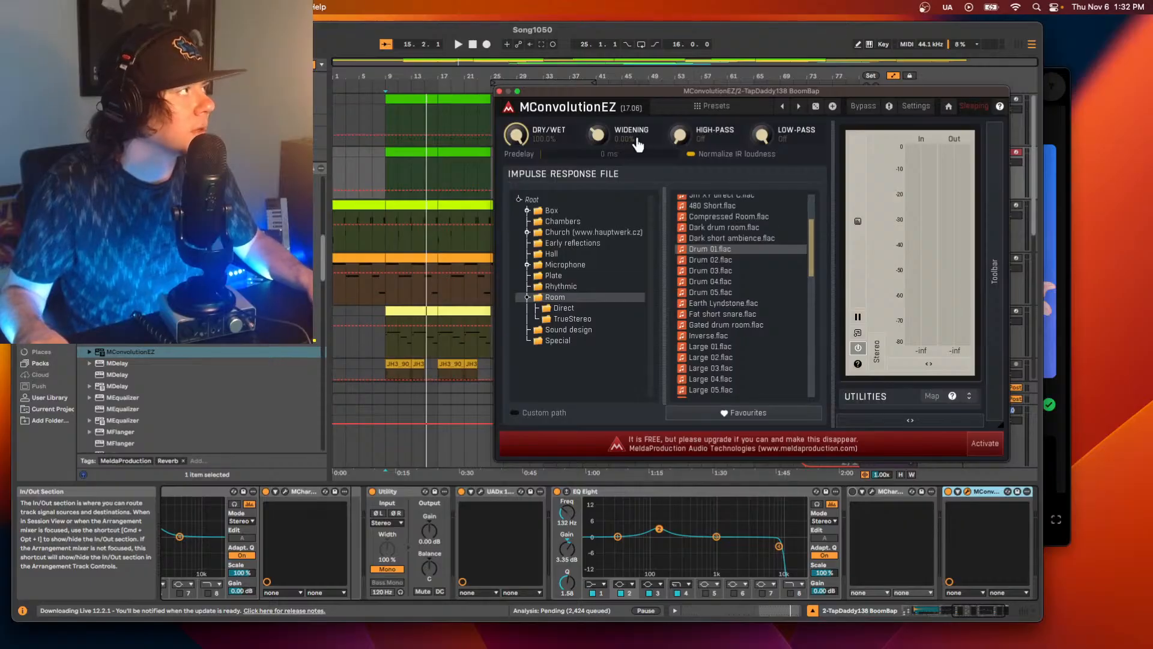
During playback, audition impulse responses Drum 02 to Drum 05, return to Drum 01.flac, and lower MConvolutionEZ's dry/wet to about 7.4%.
{"action": "key", "text": "space"}
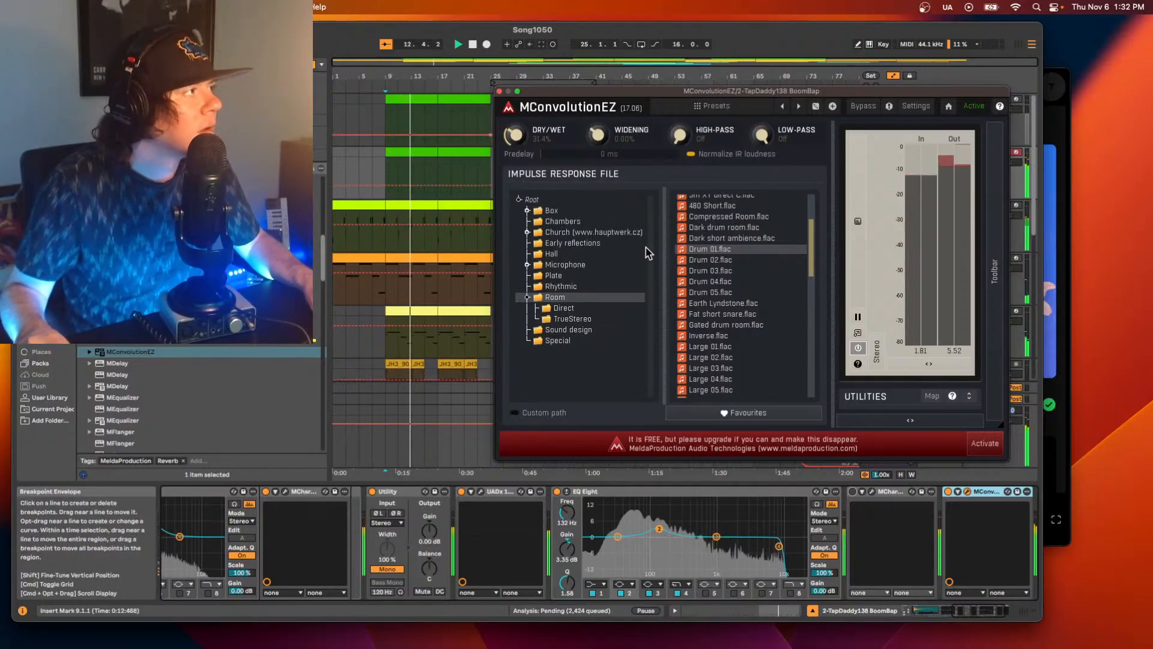
{"action": "left_click", "coordinate": [714, 260]}
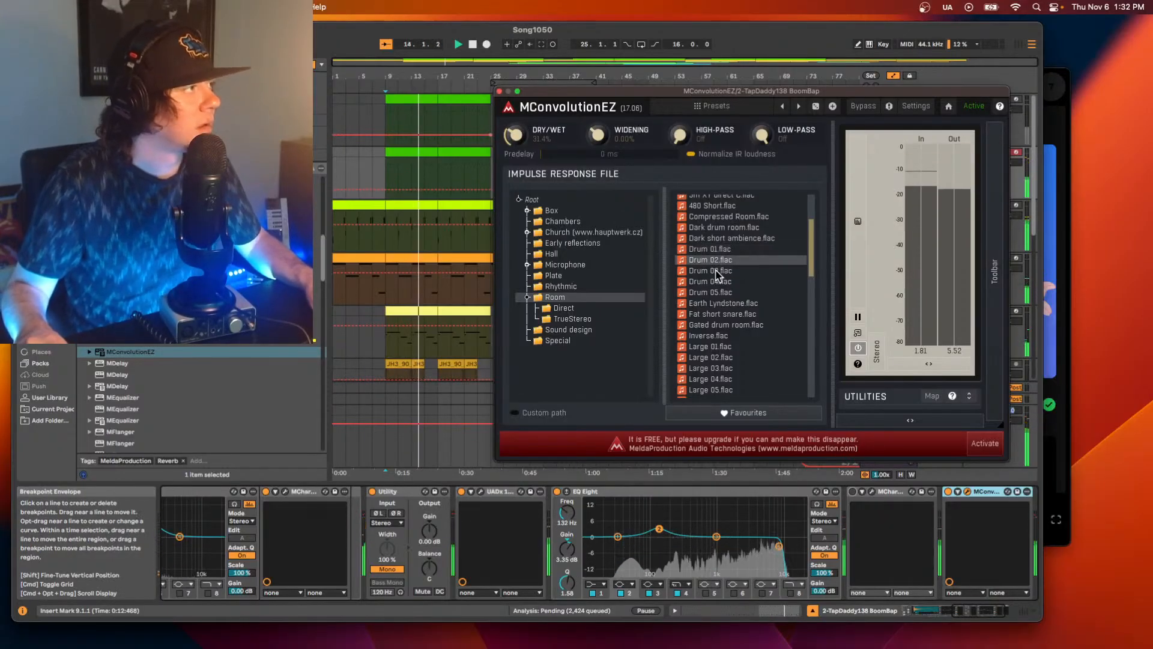
{"action": "left_click", "coordinate": [715, 271]}
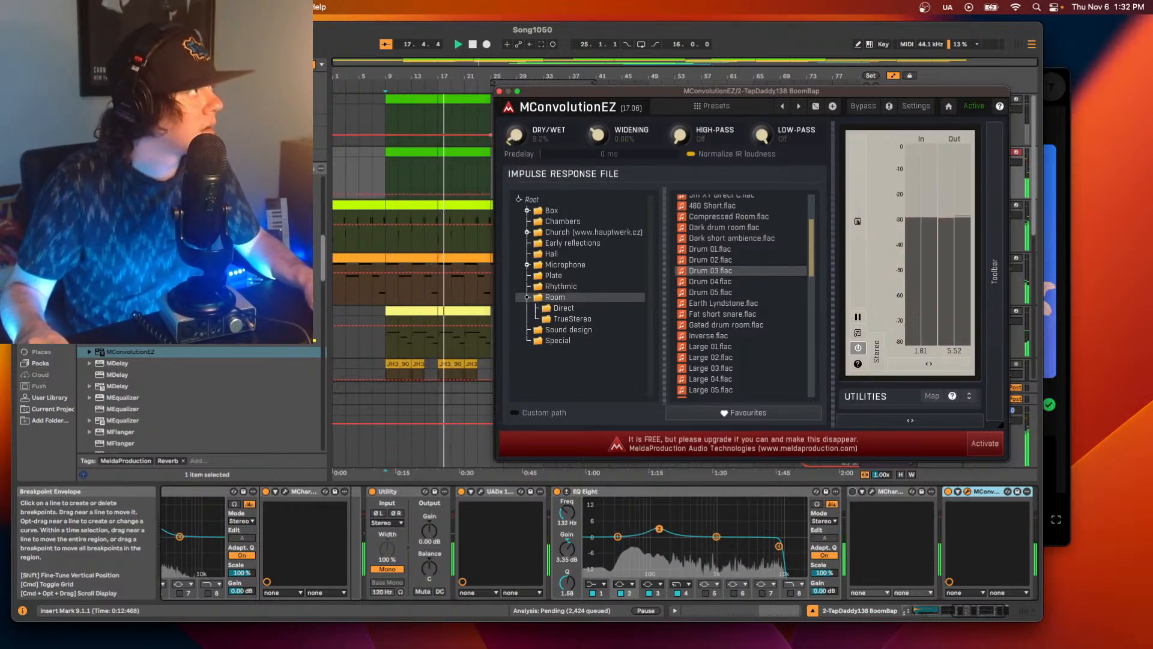
{"action": "left_click", "coordinate": [718, 281]}
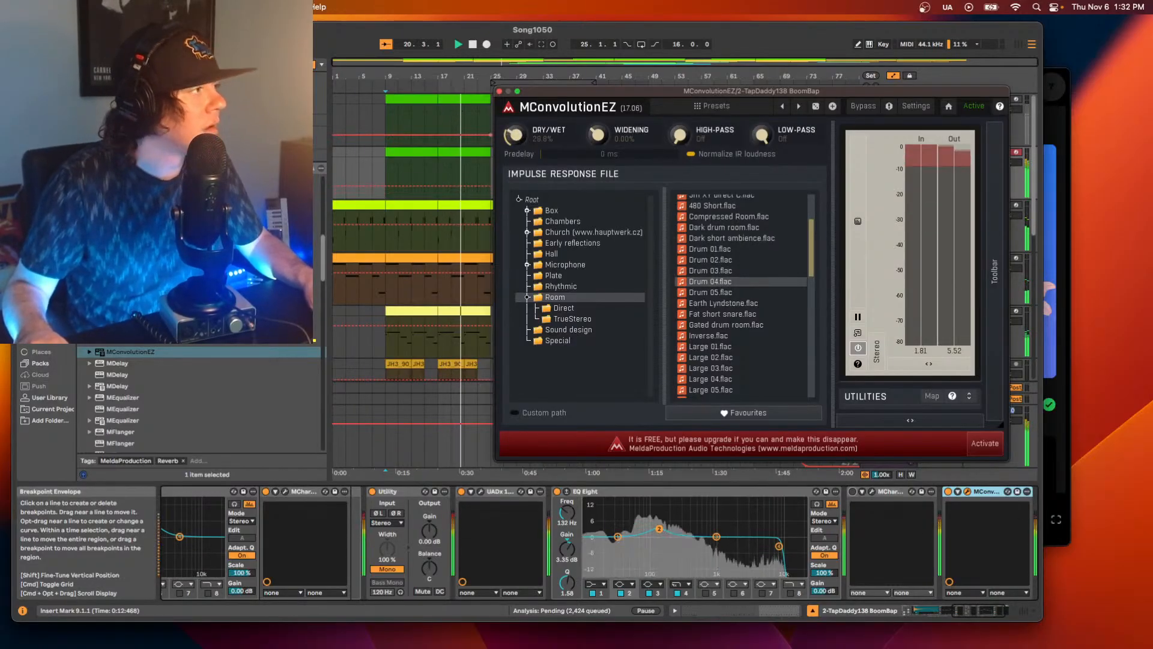
{"action": "left_click", "coordinate": [710, 292]}
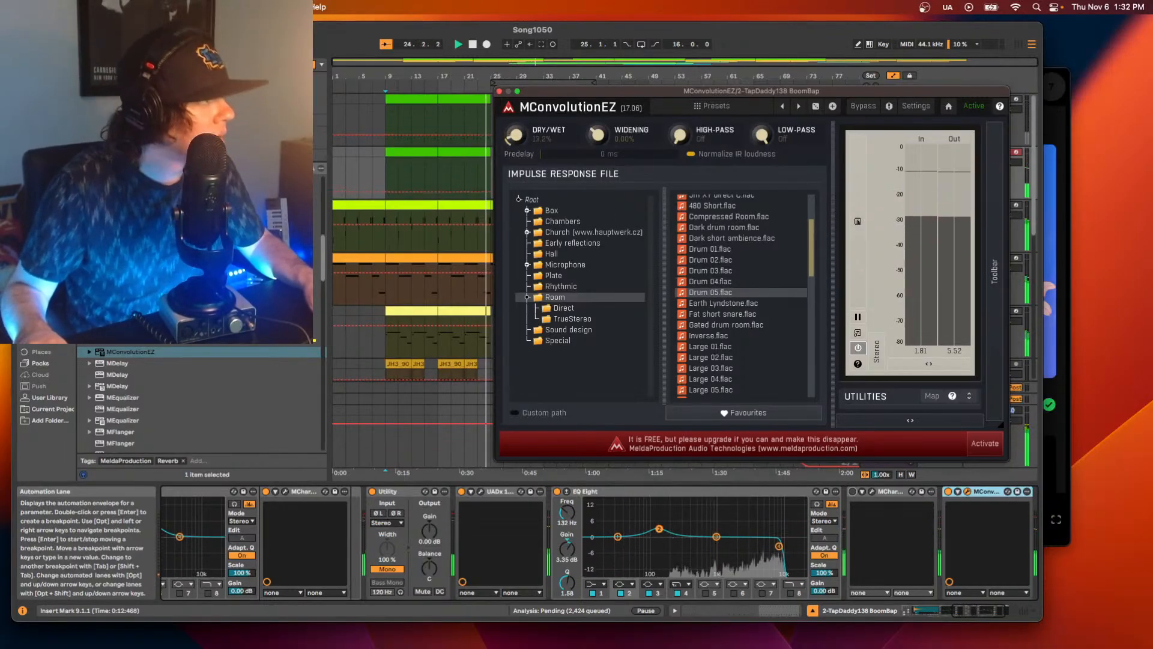
{"action": "left_click", "coordinate": [696, 249]}
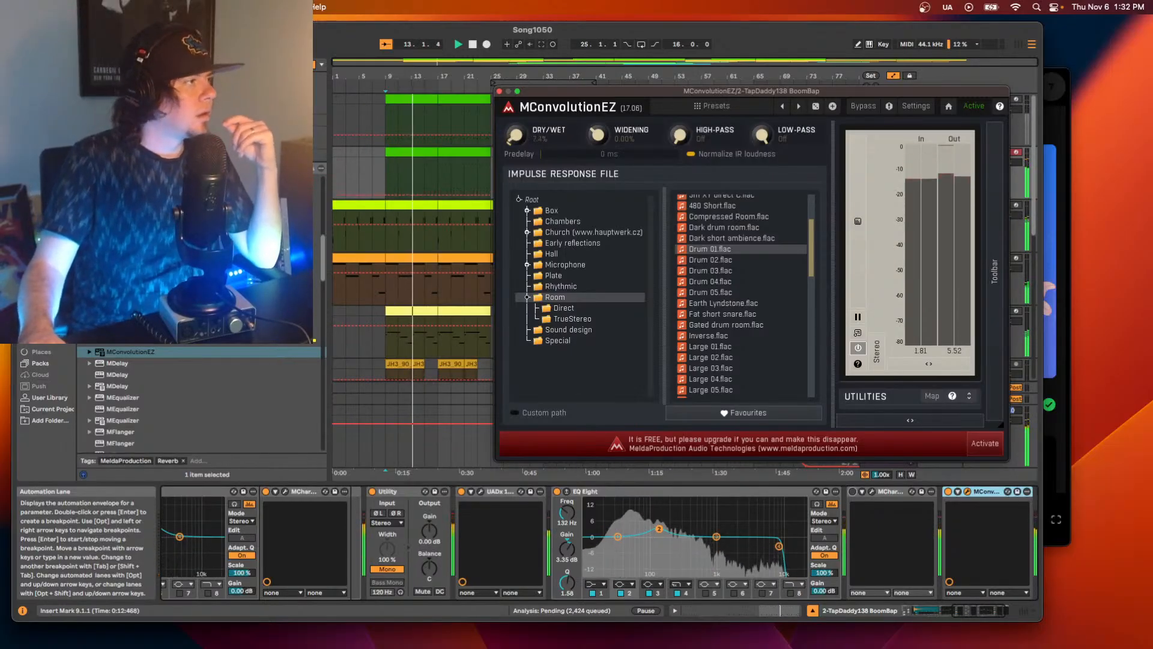
Reactivate the bypassed MCharmVerb that sits just before MConvolutionEZ in track 2's device chain.
{"action": "scroll", "coordinate": [729, 251], "scroll_direction": "up", "scroll_amount": 3}
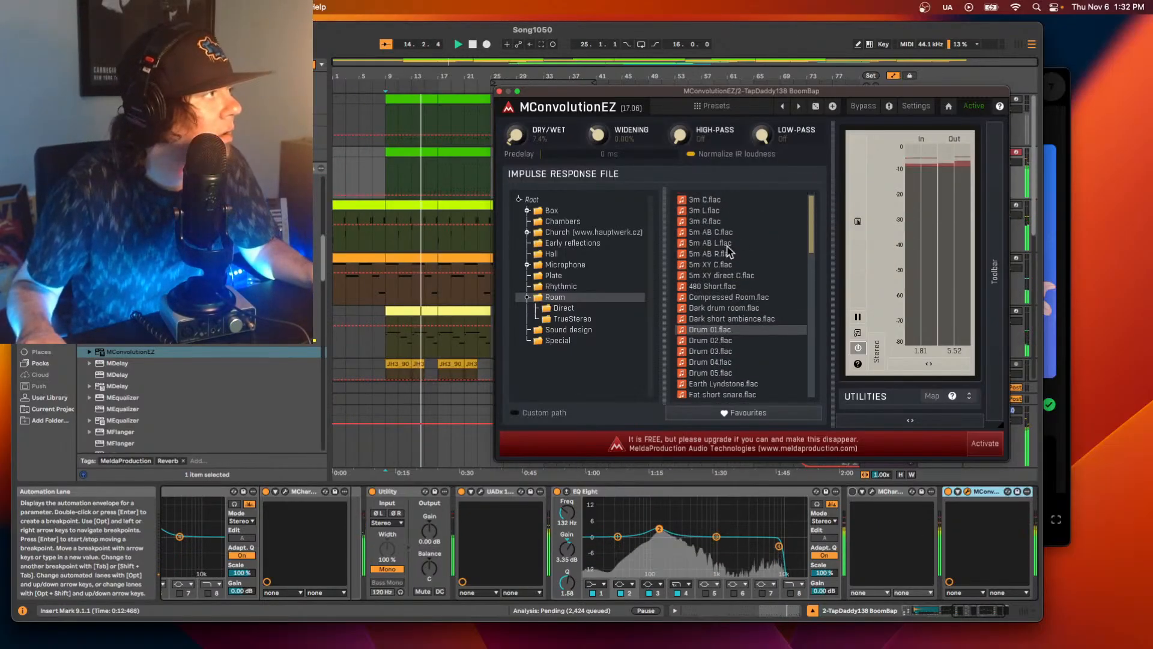
{"action": "scroll", "coordinate": [726, 270], "scroll_direction": "down", "scroll_amount": 3}
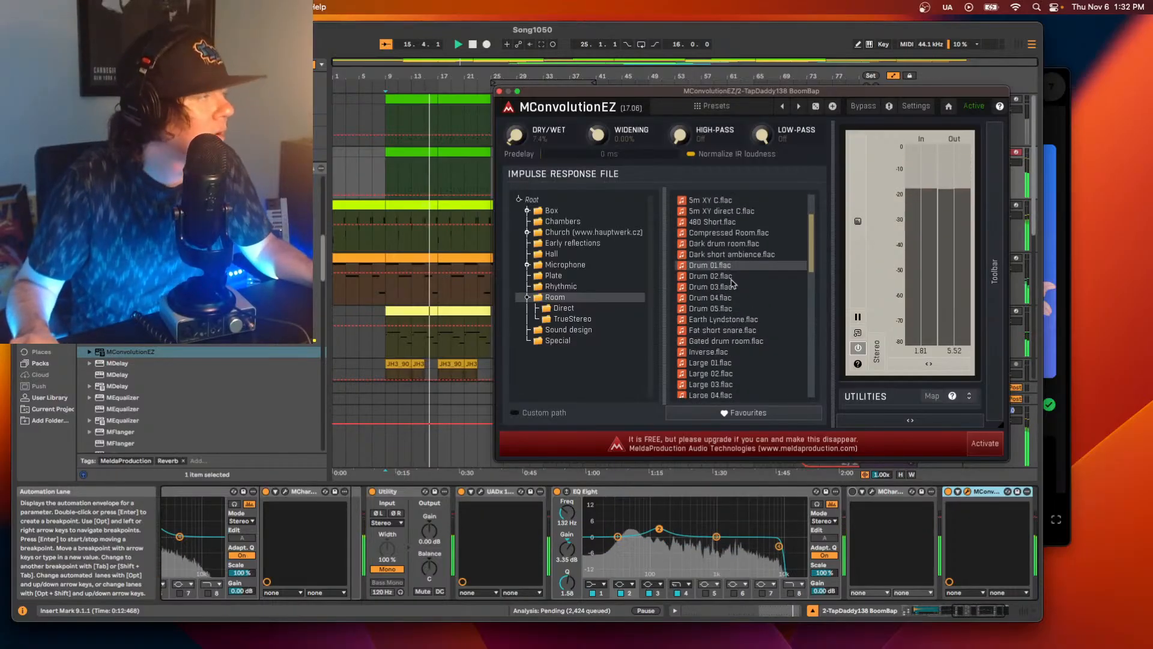
{"action": "scroll", "coordinate": [120, 414], "scroll_direction": "down", "scroll_amount": 3}
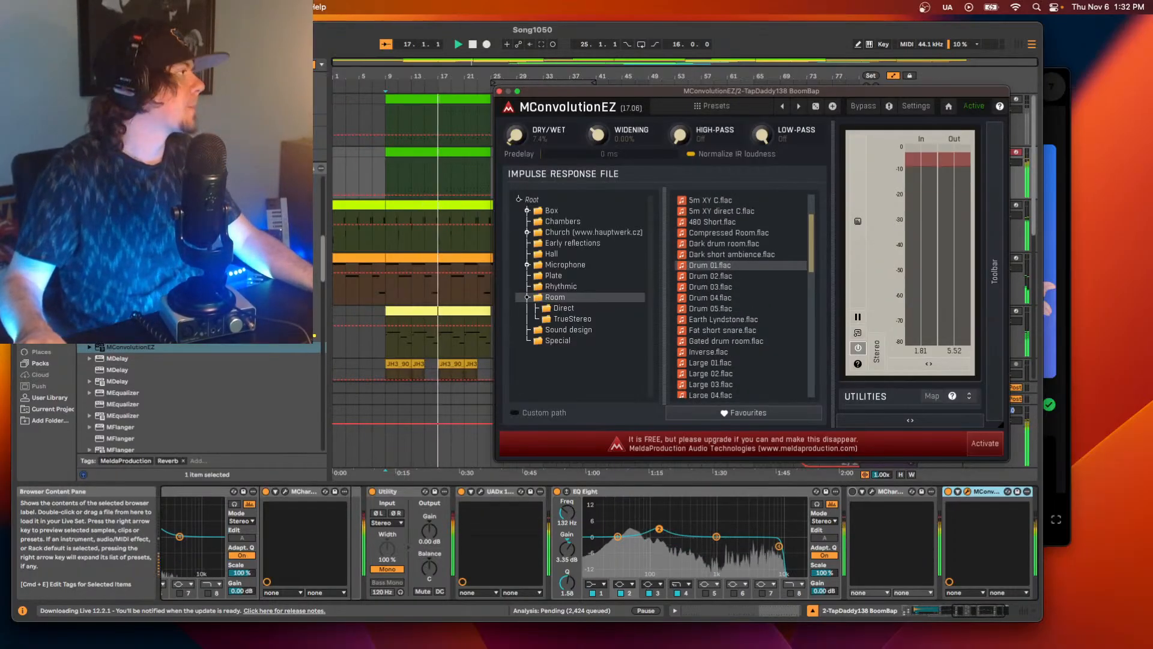
{"action": "scroll", "coordinate": [120, 414], "scroll_direction": "down", "scroll_amount": 5}
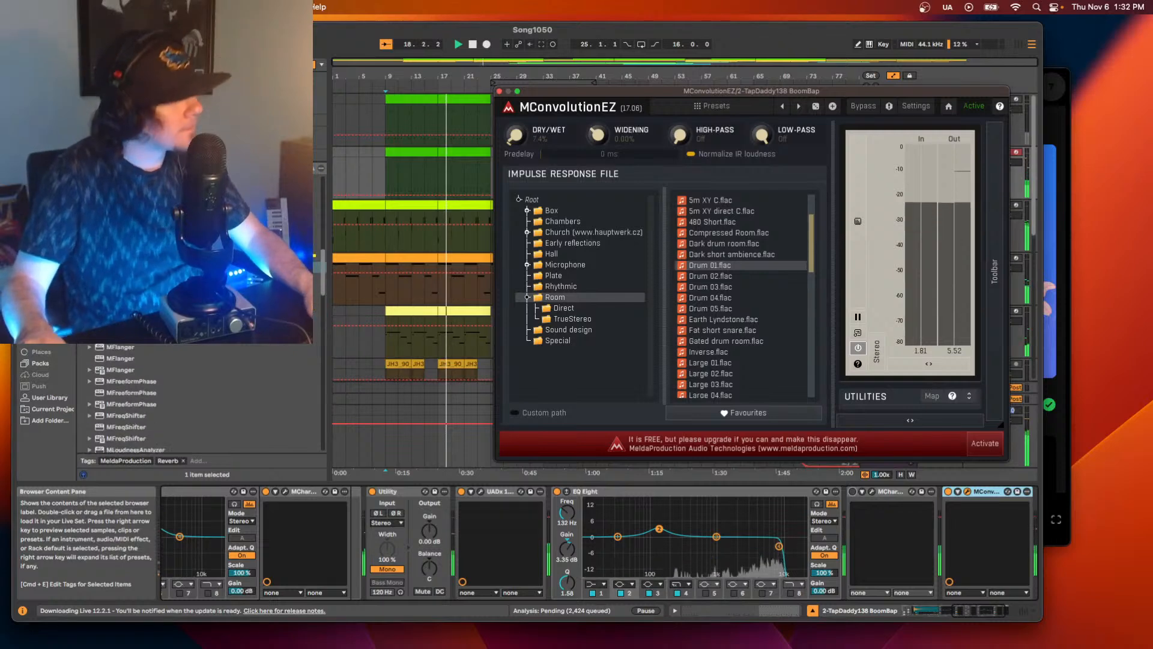
{"action": "scroll", "coordinate": [150, 402], "scroll_direction": "down", "scroll_amount": 1}
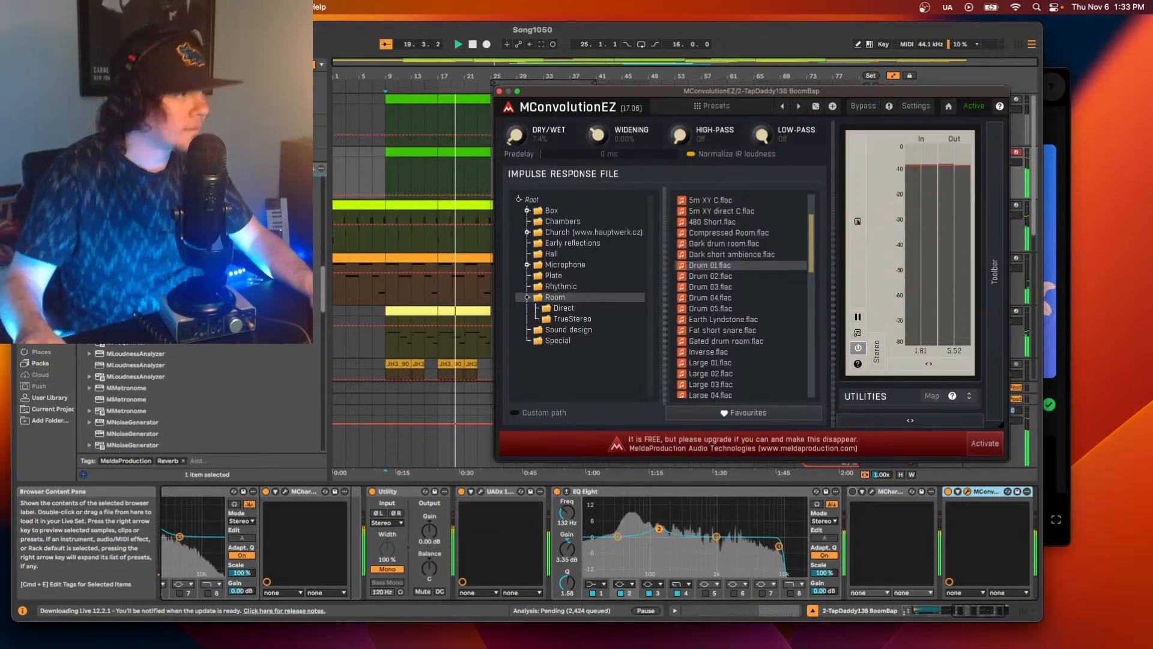
{"action": "left_click", "coordinate": [853, 491]}
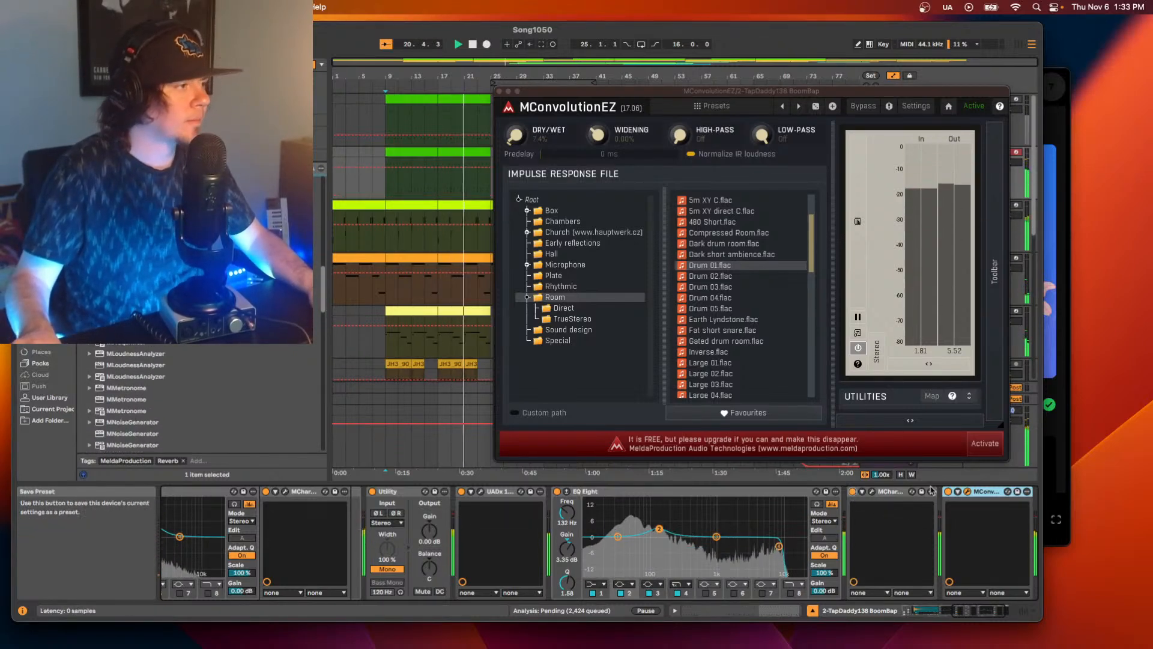
Compare MConvolutionEZ and MCharmVerb by toggling them during playback, leaving MCharmVerb bypassed and MConvolutionEZ active.
{"action": "left_click", "coordinate": [949, 492]}
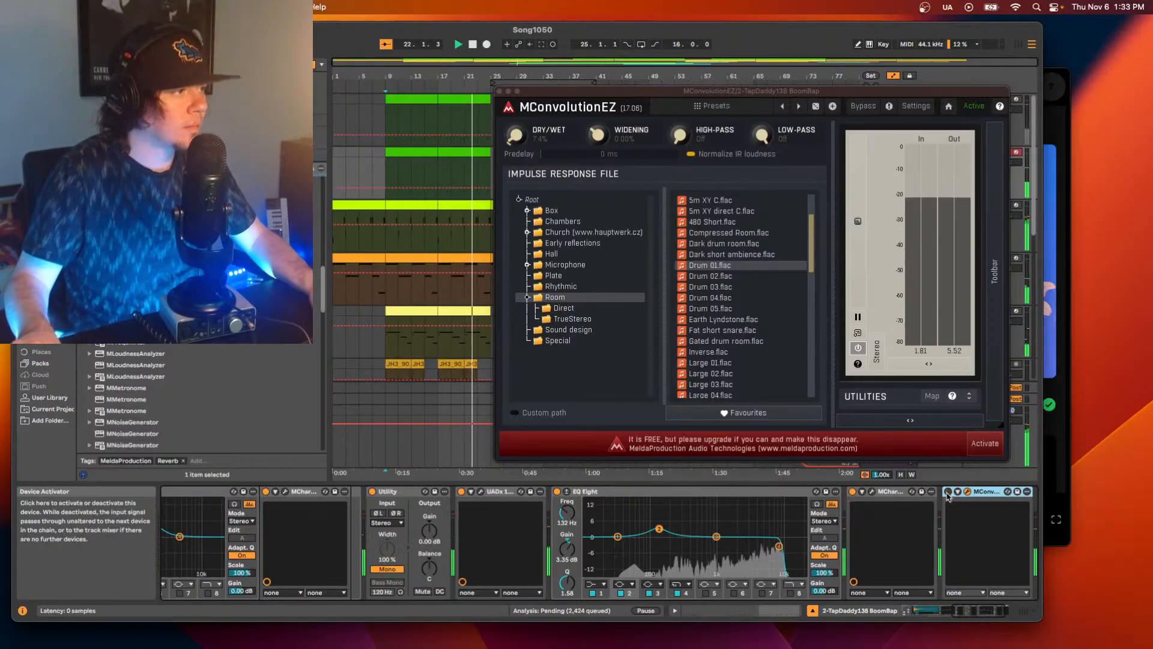
{"action": "left_click", "coordinate": [853, 491]}
{"action": "left_click", "coordinate": [948, 492]}
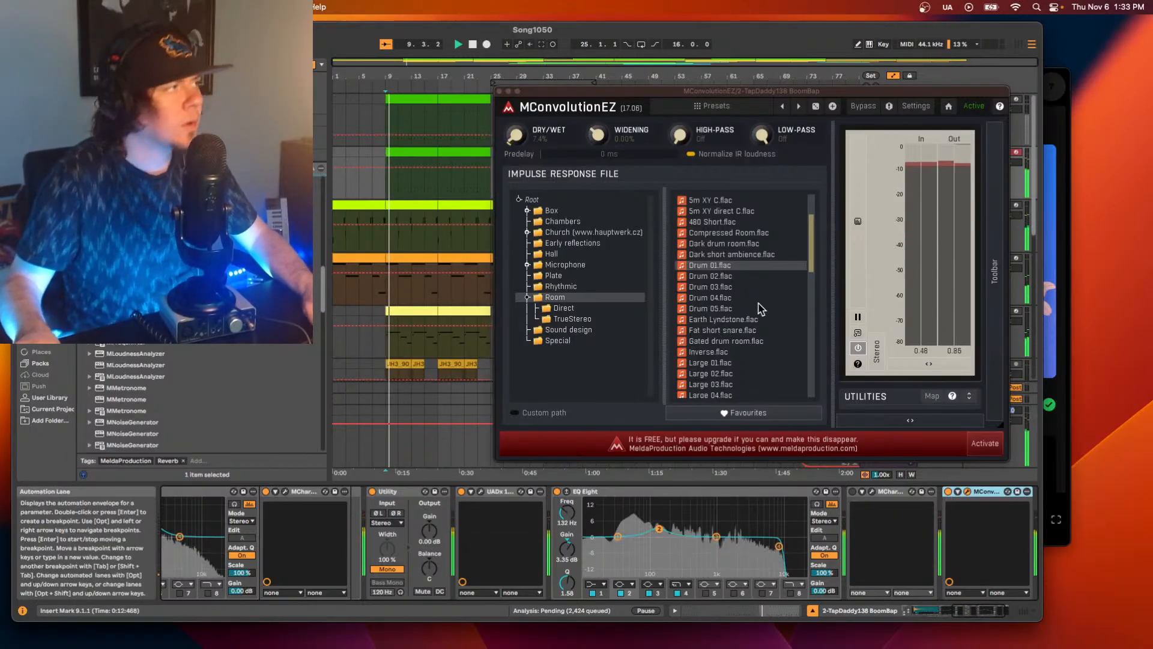
Raise MConvolutionEZ's dry/wet to 10% and its widening to about 100%.
{"action": "left_click_drag", "start_coordinate": [516, 135], "coordinate": [517, 131]}
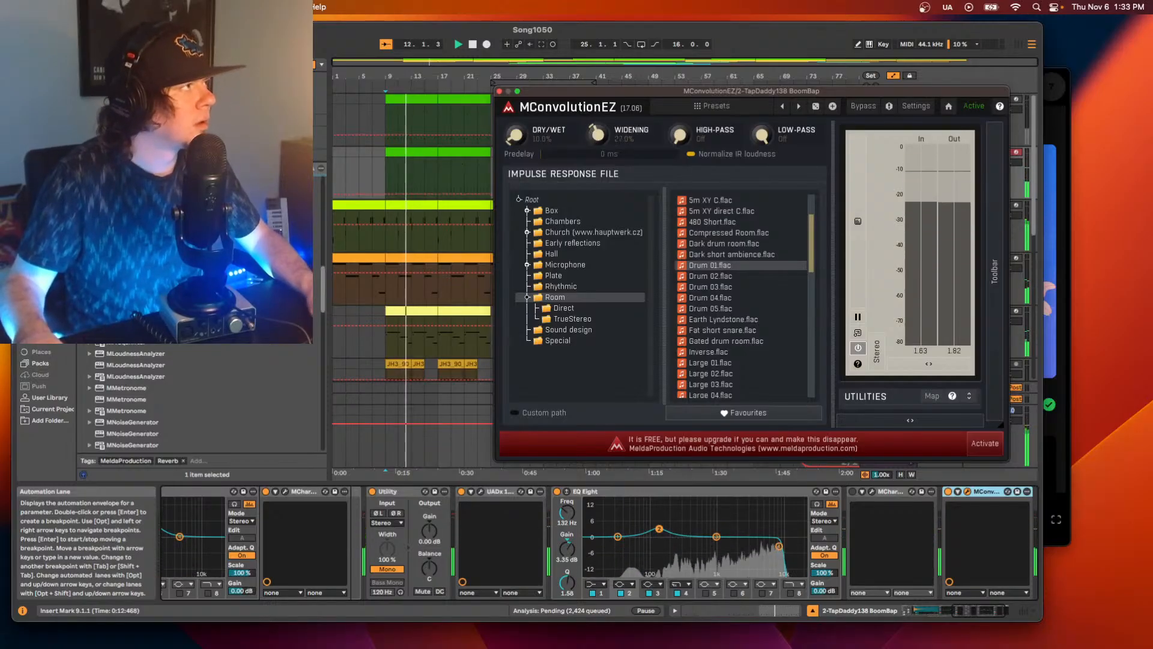
{"action": "mouse_move", "coordinate": [599, 137]}
{"action": "left_mouse_down"}
{"action": "mouse_move", "coordinate": [602, 97]}
{"action": "mouse_move", "coordinate": [602, 116]}
{"action": "left_mouse_up"}
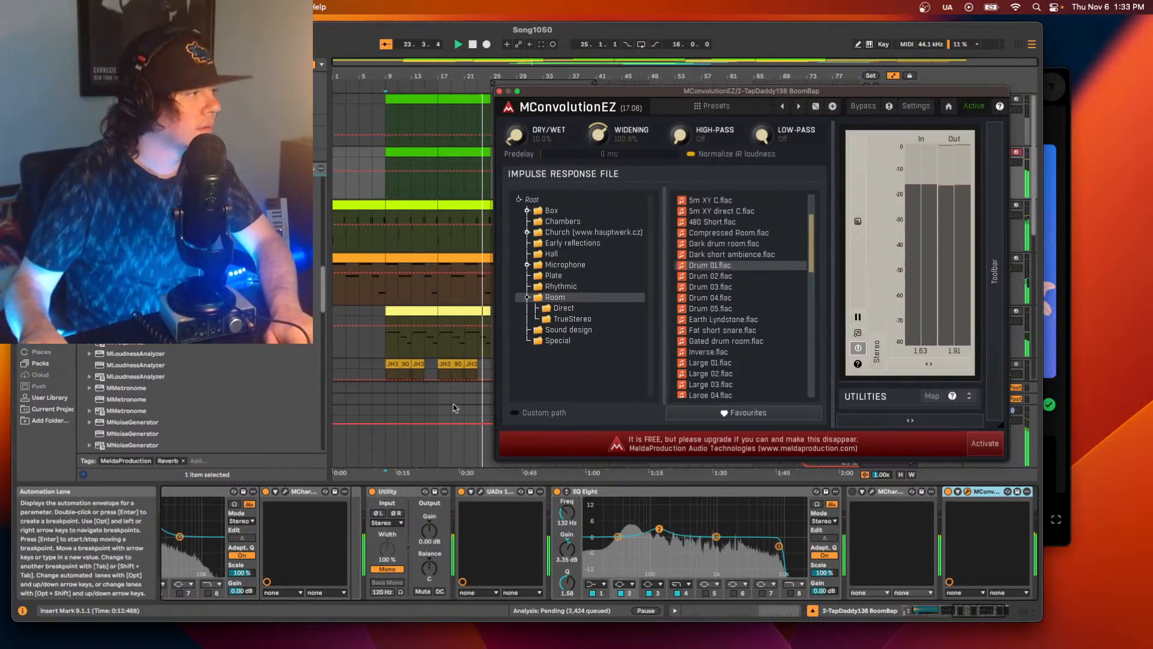
Raise EQ Eight's second band to about 5.08 dB at 141 Hz and restart playback.
{"action": "left_click_drag", "start_coordinate": [658, 531], "coordinate": [656, 520]}
{"action": "key", "text": "space"}
{"action": "key", "text": "space"}
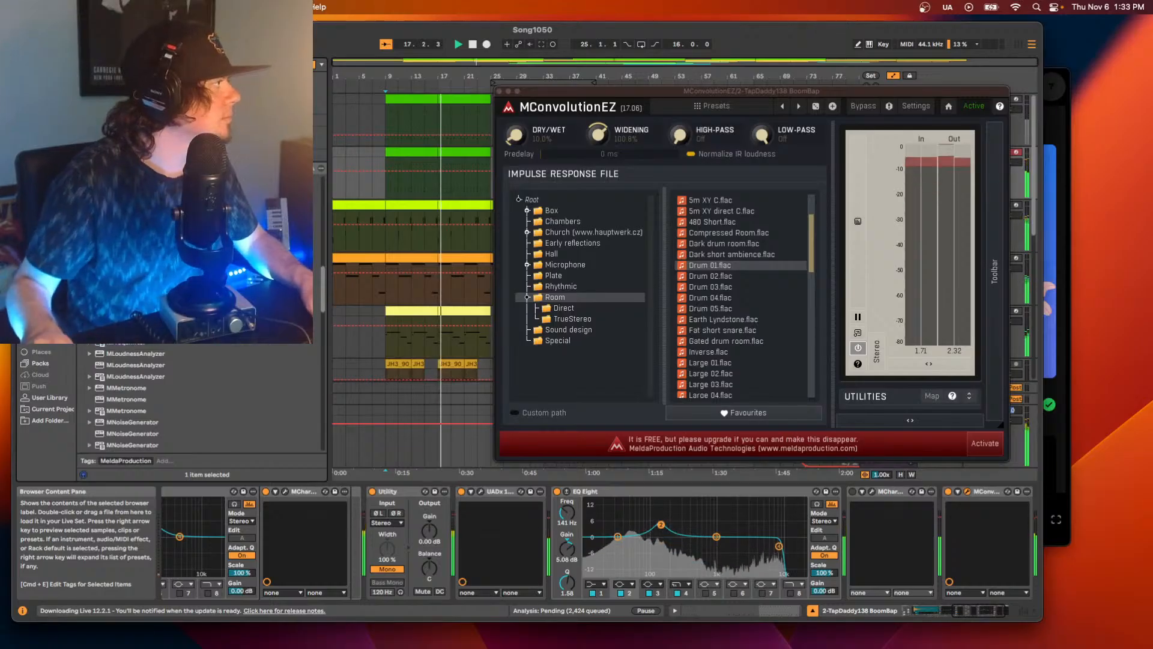
Add MSaturator to track 2's device chain between EQ Eight and MCharmVerb.
{"action": "scroll", "coordinate": [201, 397], "scroll_direction": "down", "scroll_amount": 5}
{"action": "scroll", "coordinate": [130, 422], "scroll_direction": "down", "scroll_amount": 5}
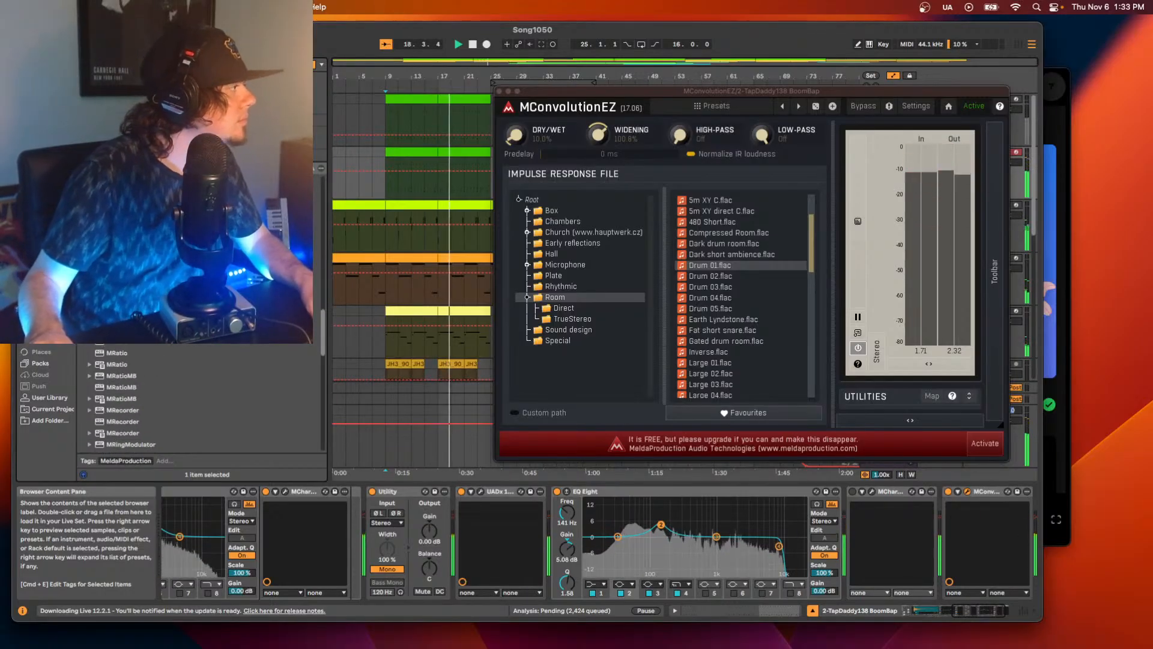
{"action": "mouse_move", "coordinate": [130, 422]}
{"action": "left_mouse_down"}
{"action": "mouse_move", "coordinate": [940, 570]}
{"action": "mouse_move", "coordinate": [936, 514]}
{"action": "mouse_move", "coordinate": [849, 509]}
{"action": "left_mouse_up"}
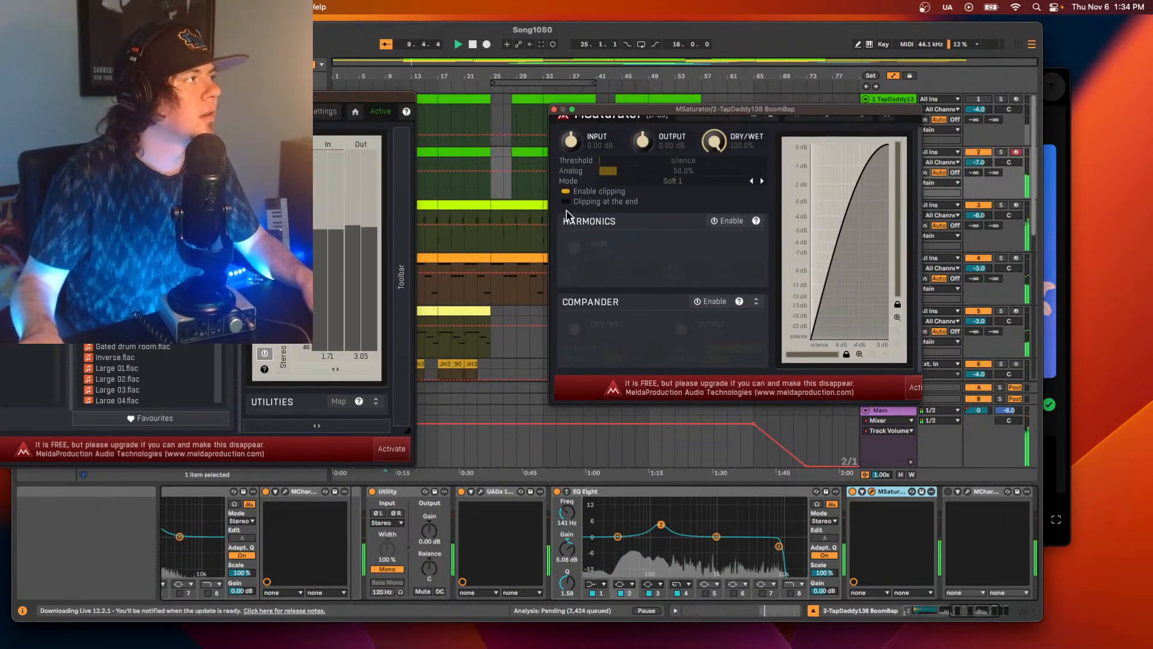
Enable MSaturator's Harmonics section with the gain at about +2.88 dB and the 2nd harmonic at about 32%.
{"action": "left_click", "coordinate": [726, 220]}
{"action": "left_click_drag", "start_coordinate": [580, 255], "coordinate": [580, 243]}
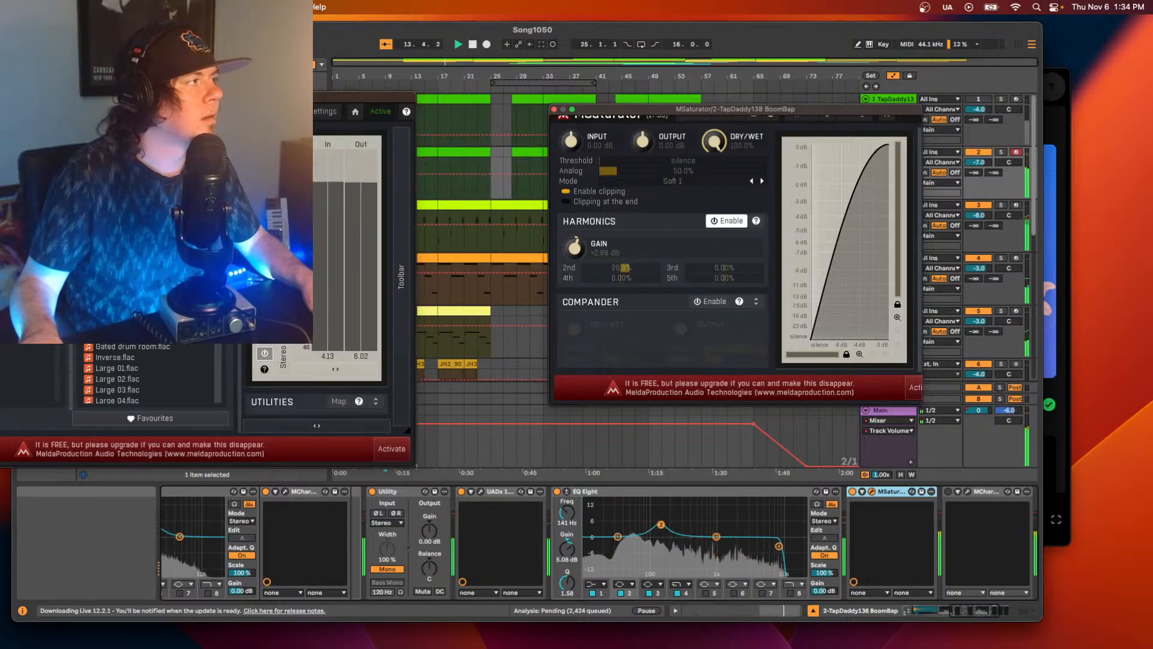
{"action": "left_click_drag", "start_coordinate": [625, 267], "coordinate": [626, 268]}
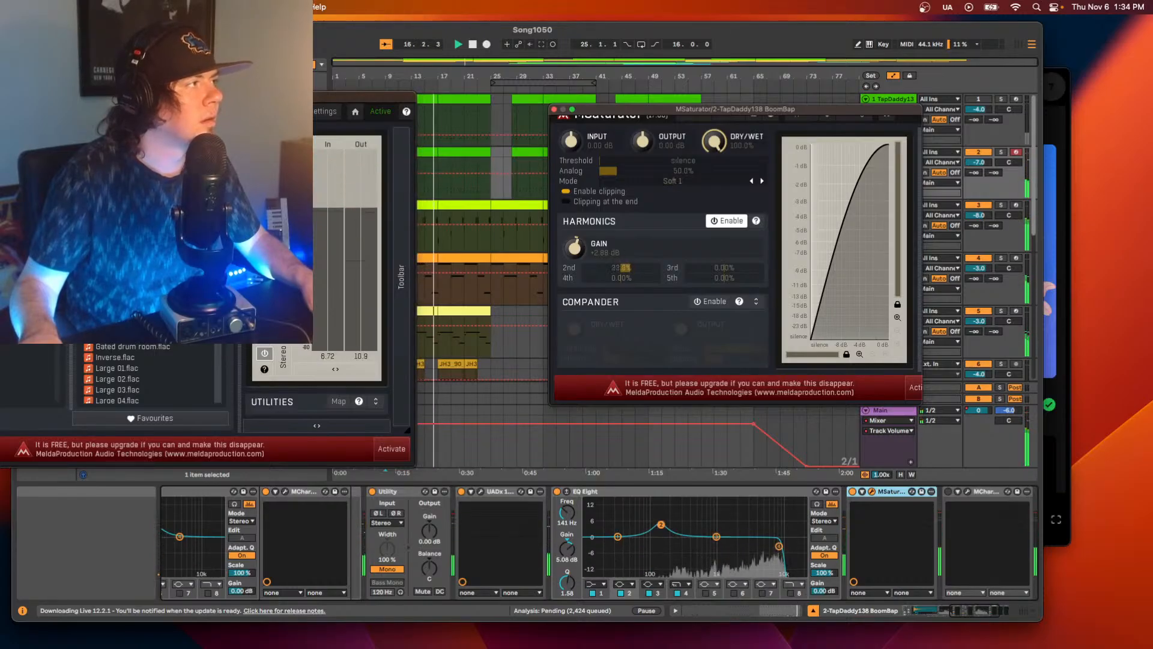
{"action": "left_click_drag", "start_coordinate": [626, 267], "coordinate": [629, 267]}
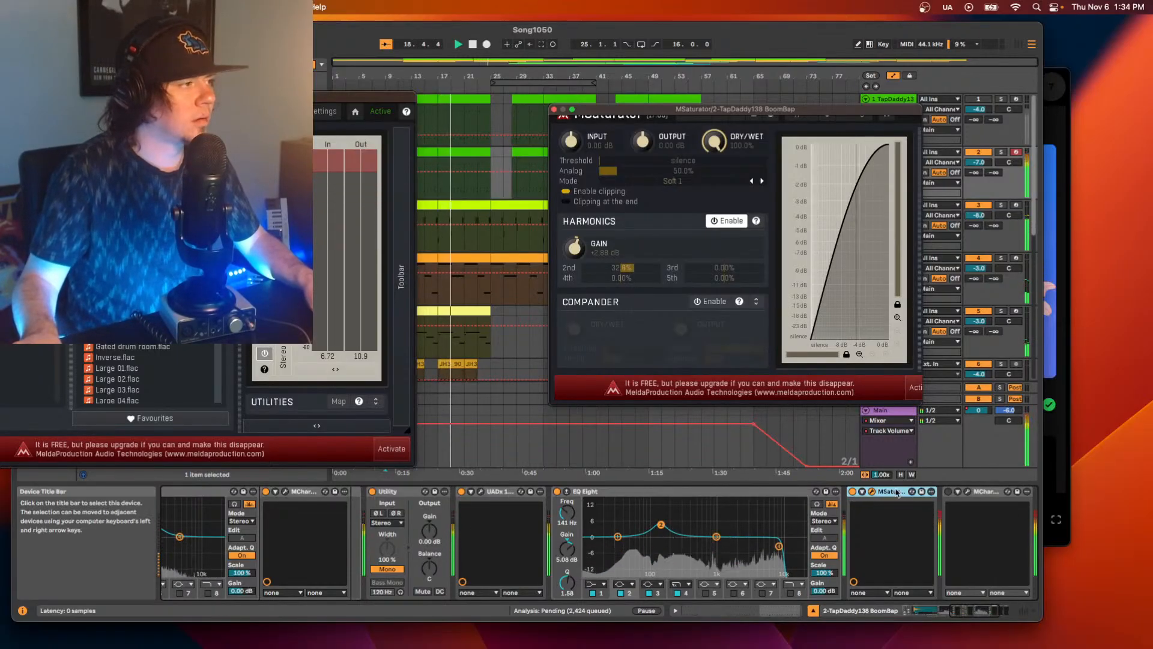
Move MSaturator ahead of EQ Eight and adjust it to about +5.28 dB harmonics gain and 61% dry/wet.
{"action": "left_click", "coordinate": [897, 492]}
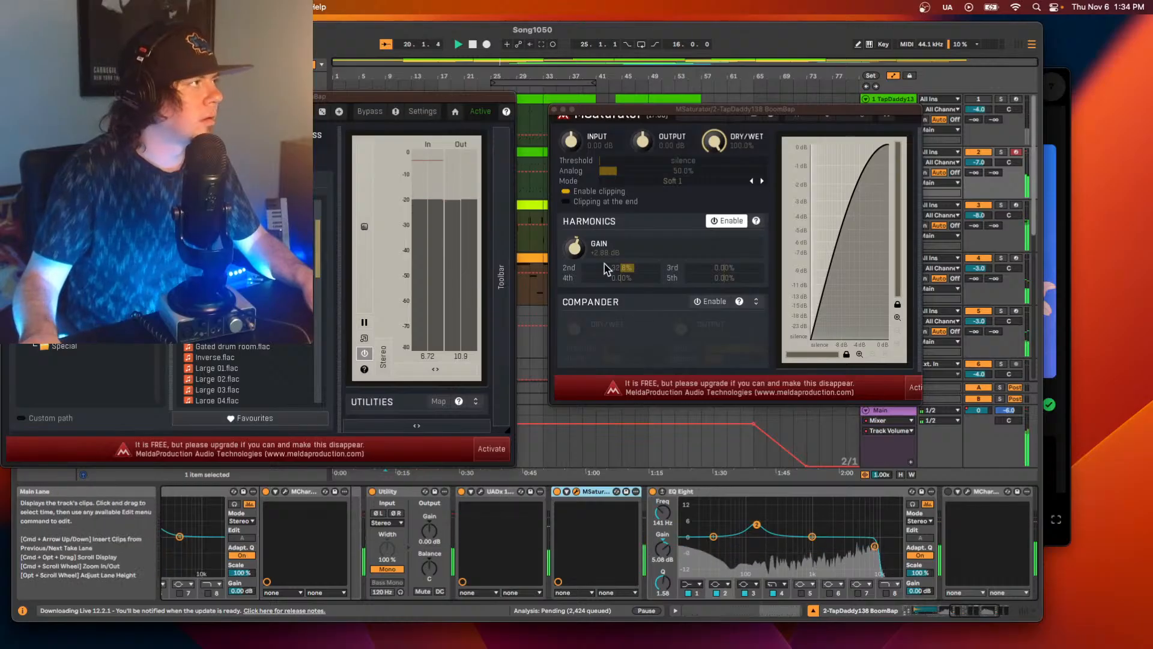
{"action": "left_click", "coordinate": [578, 246]}
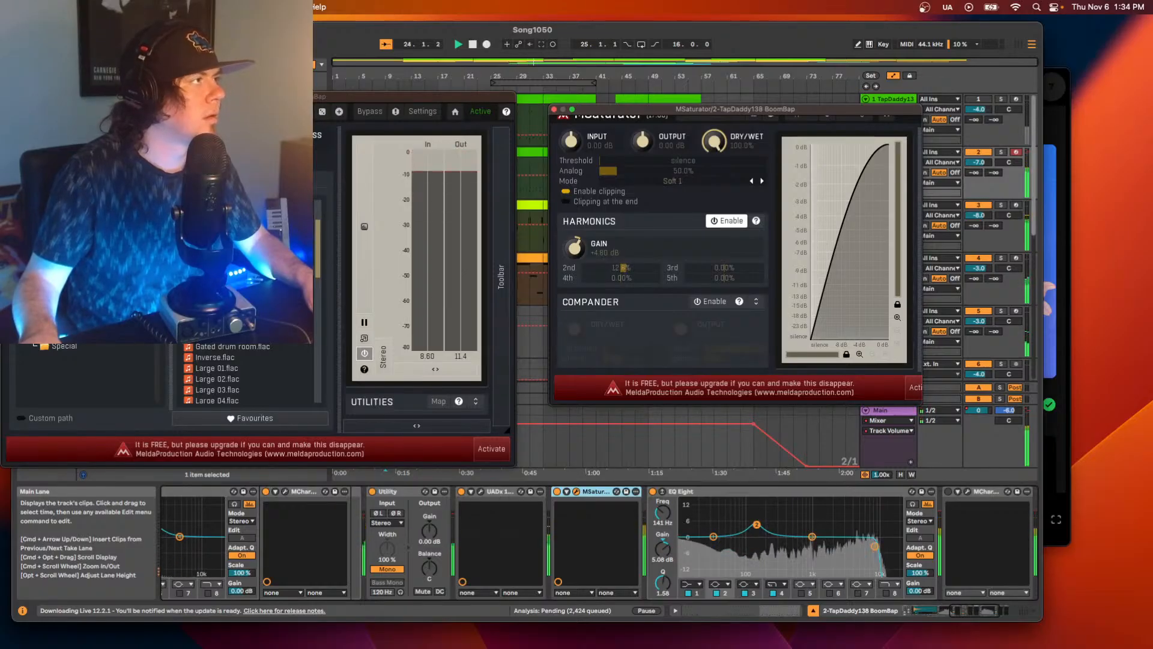
{"action": "key", "text": "space"}
{"action": "key", "text": "space"}
{"action": "left_click_drag", "start_coordinate": [714, 142], "coordinate": [714, 154]}
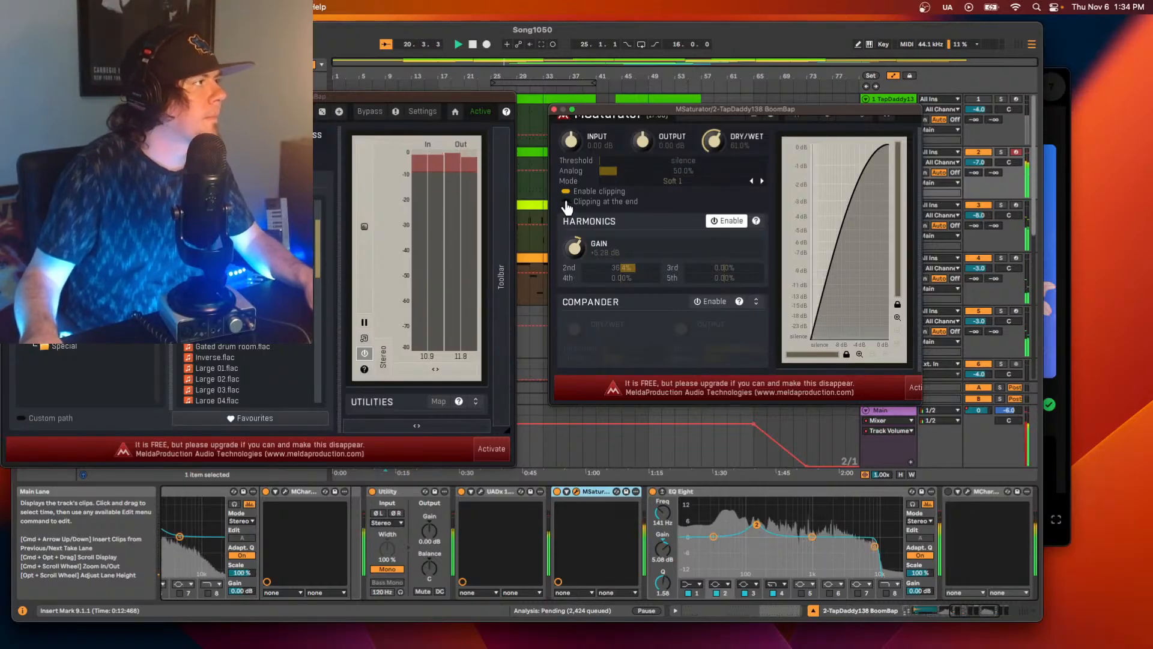
Try MSaturator's two clipping options on and off while raising the 2nd harmonic to about 45%.
{"action": "left_click", "coordinate": [565, 202]}
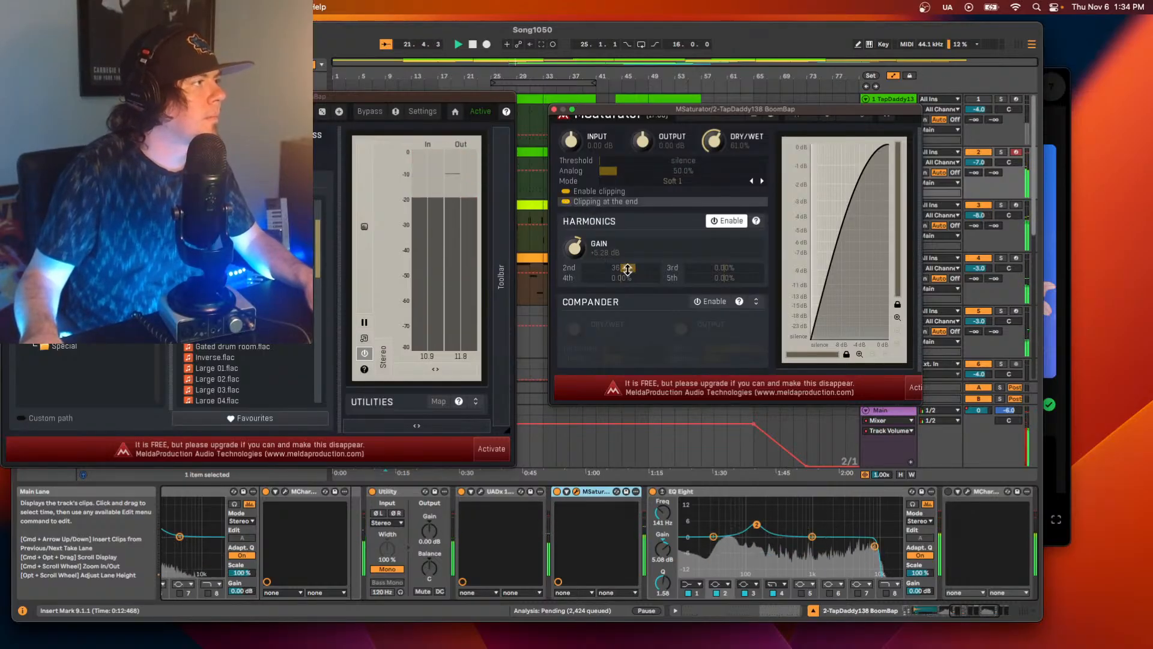
{"action": "left_click_drag", "start_coordinate": [628, 269], "coordinate": [616, 271]}
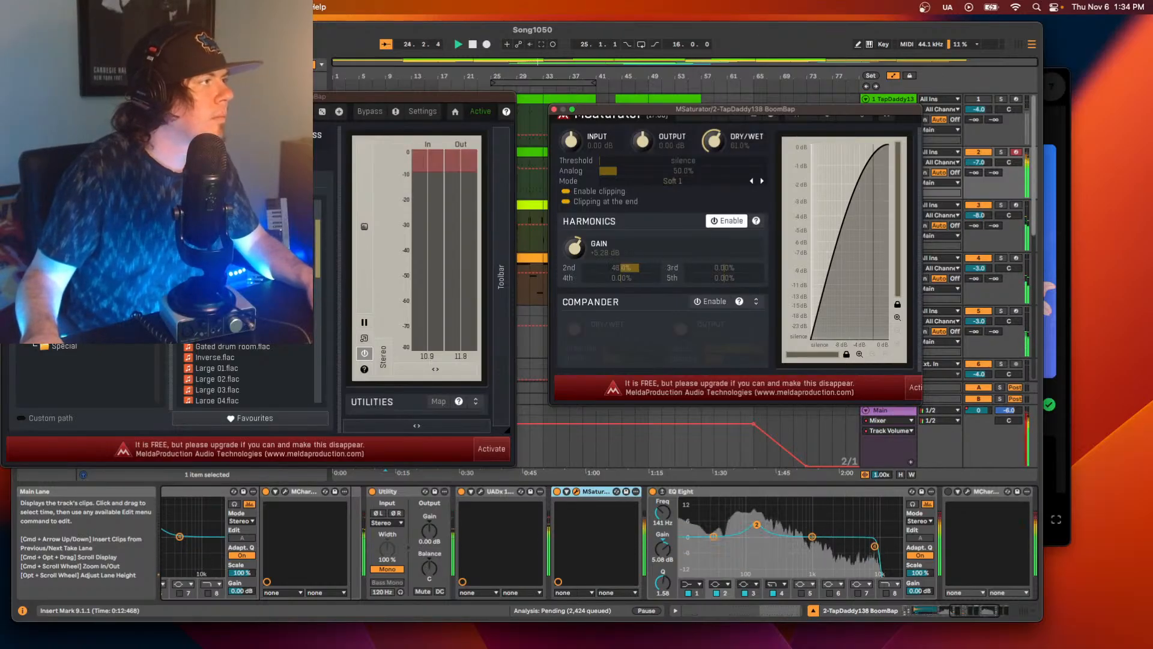
{"action": "left_click", "coordinate": [566, 192]}
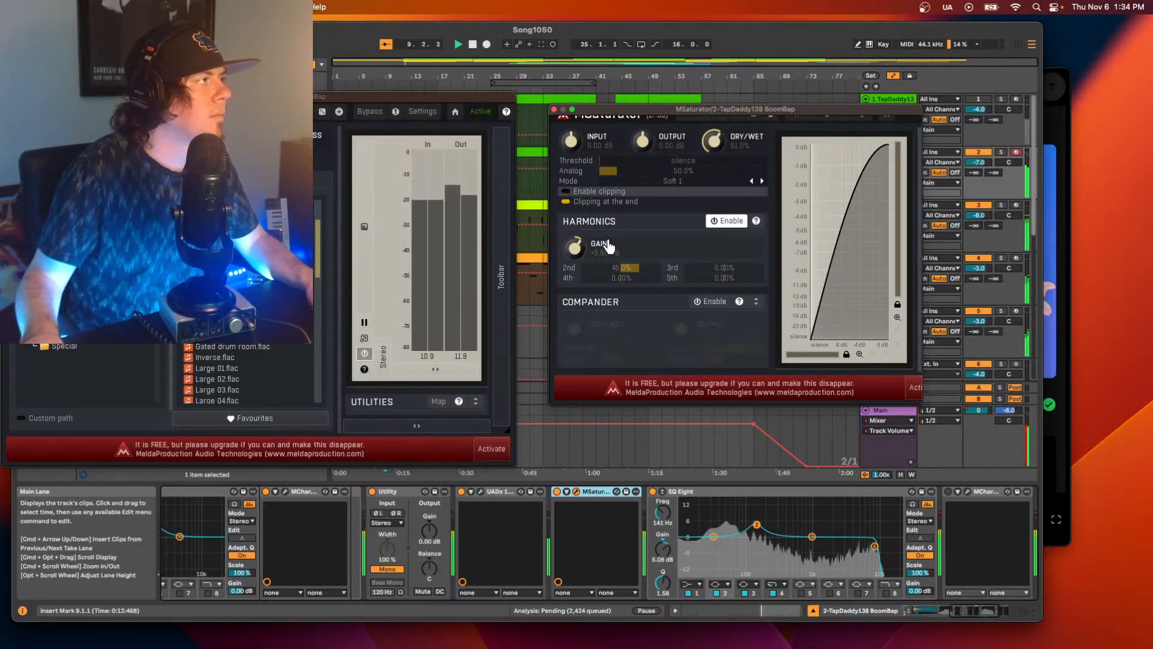
{"action": "left_click", "coordinate": [566, 193]}
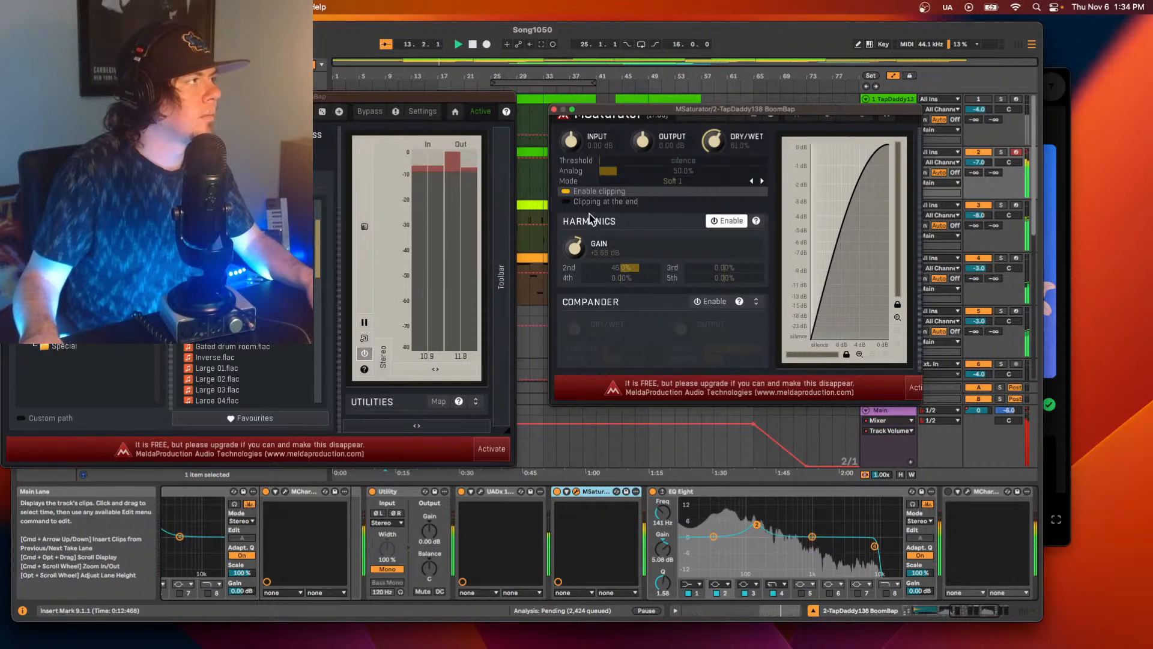
Try MSaturator's Compander in place of Harmonics during playback, varying its output level before switching the Compander off.
{"action": "left_click", "coordinate": [728, 221]}
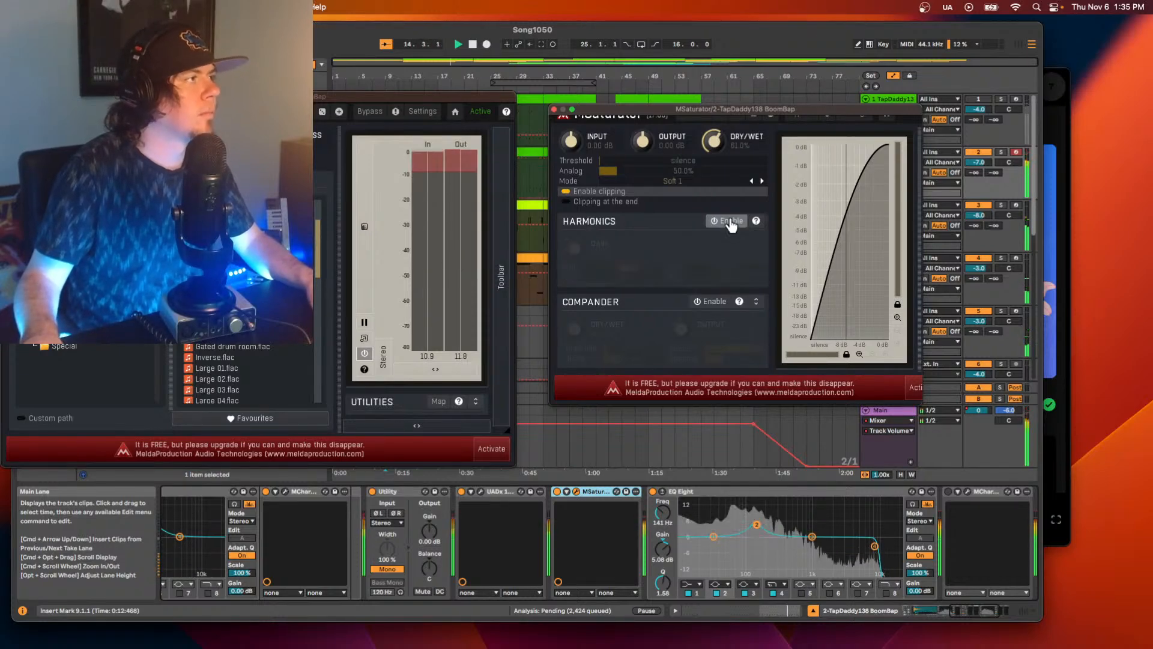
{"action": "left_click", "coordinate": [711, 302]}
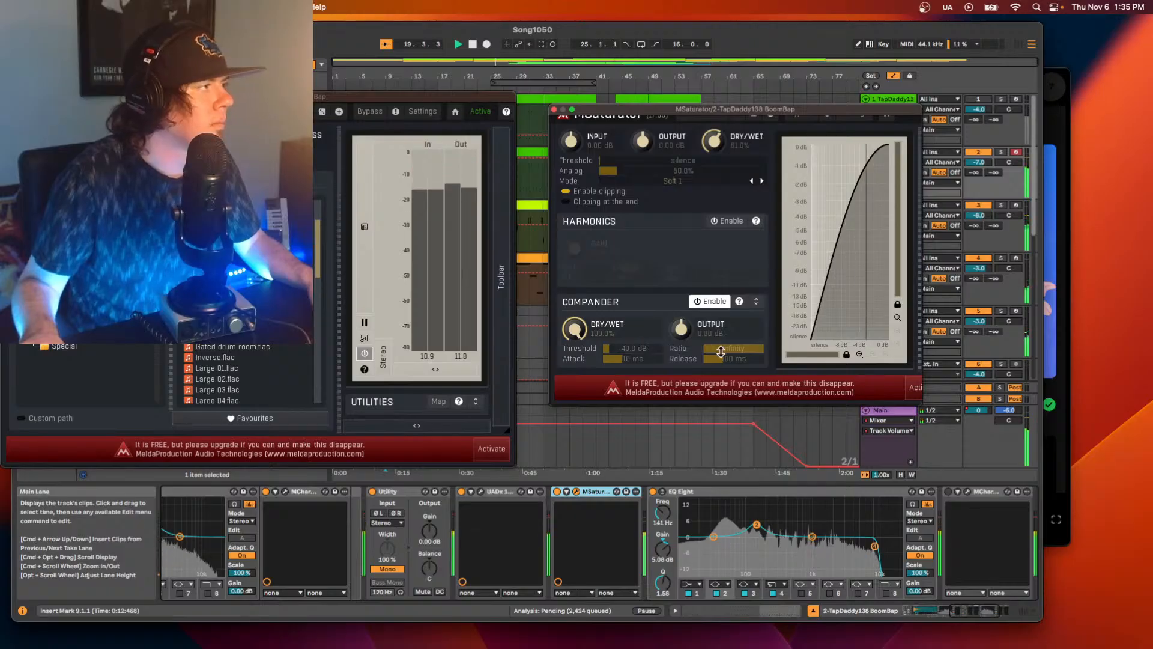
{"action": "mouse_move", "coordinate": [578, 328]}
{"action": "left_mouse_down"}
{"action": "mouse_move", "coordinate": [578, 450]}
{"action": "mouse_move", "coordinate": [578, 329]}
{"action": "left_mouse_up"}
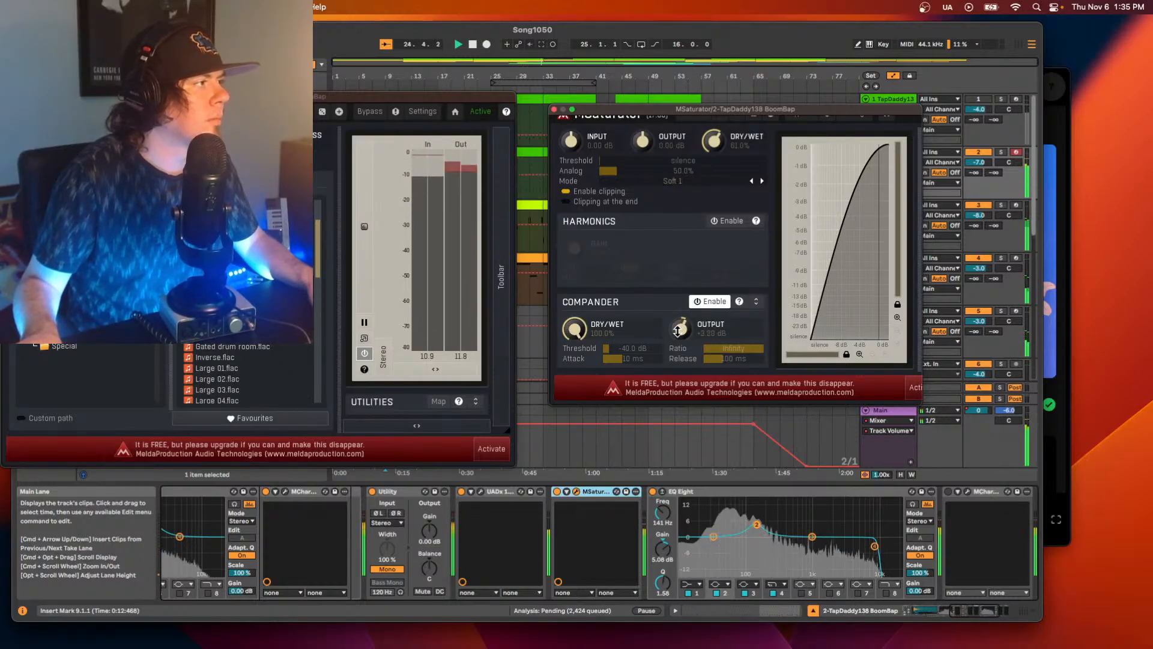
{"action": "key", "text": "space"}
{"action": "key", "text": "space"}
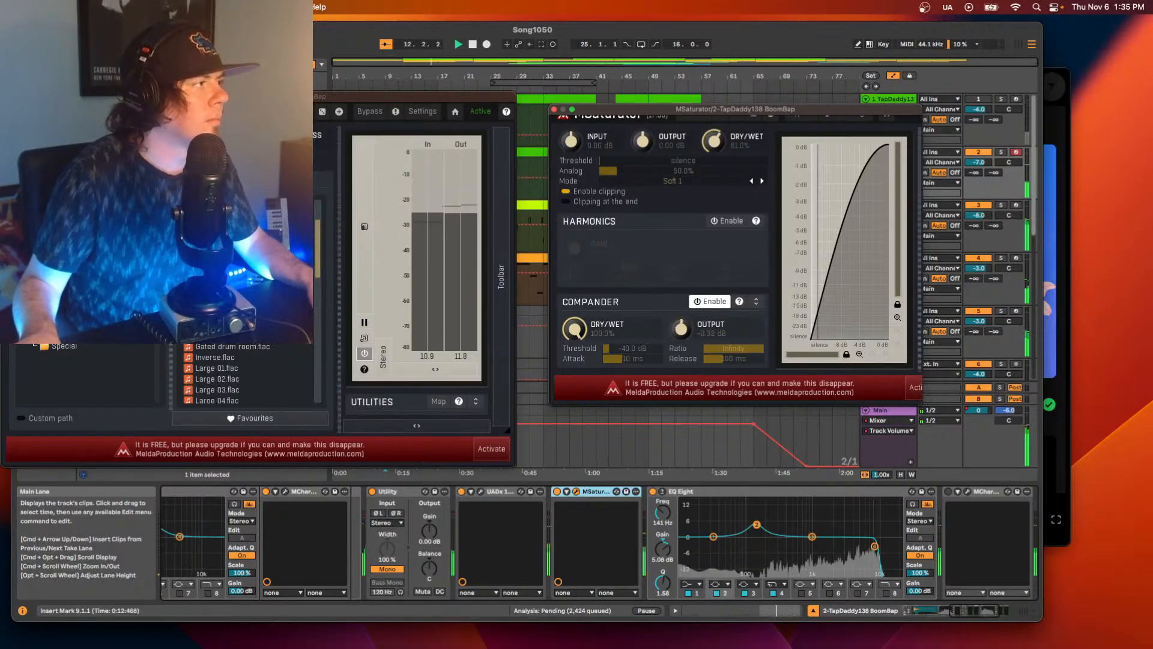
{"action": "left_click", "coordinate": [711, 301]}
Re-enable MSaturator's Harmonics with the 2nd harmonic at about 13% and dry/wet at 63.2%, and stop playback.
{"action": "left_click", "coordinate": [726, 220]}
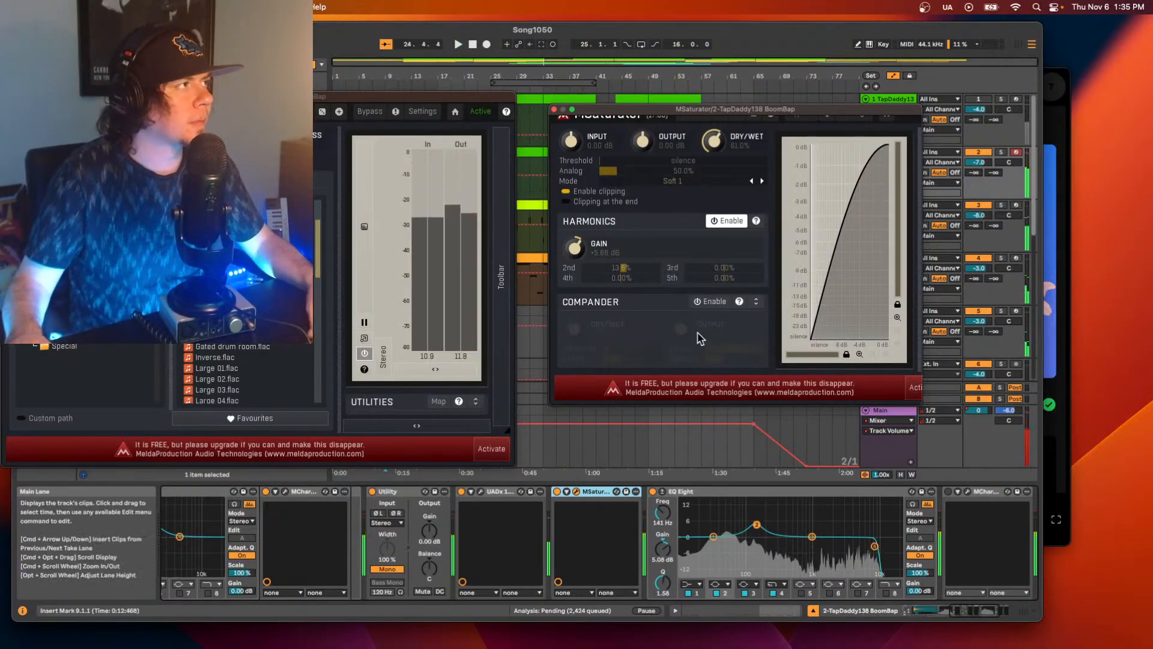
{"action": "key", "text": "space"}
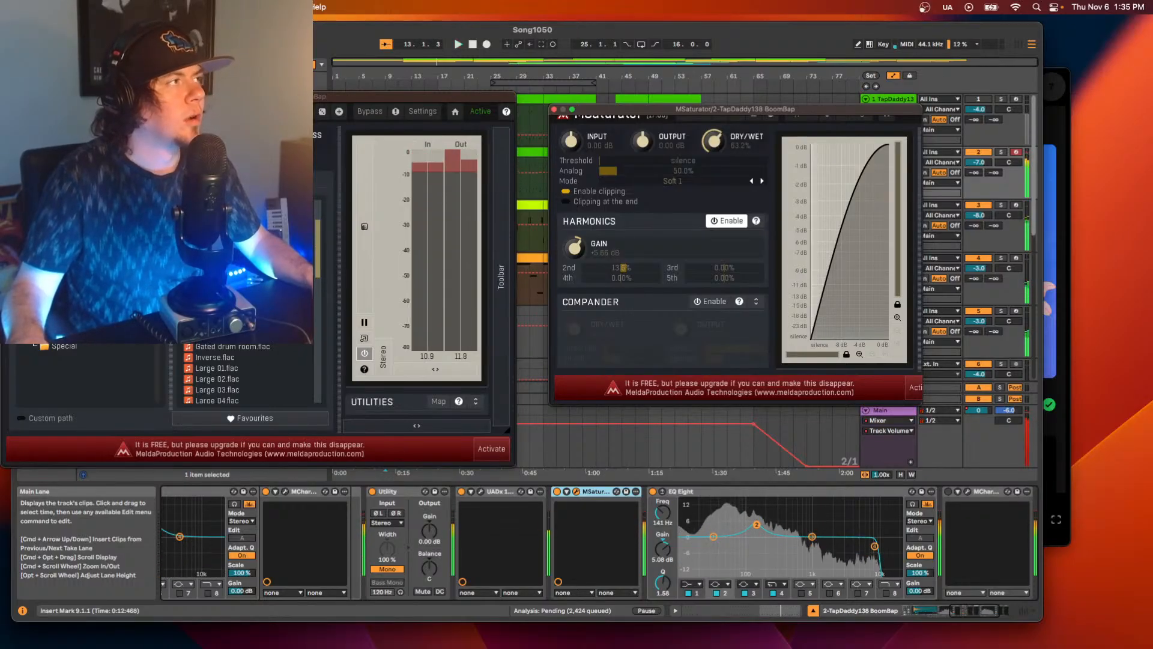
{"action": "key", "text": "space"}
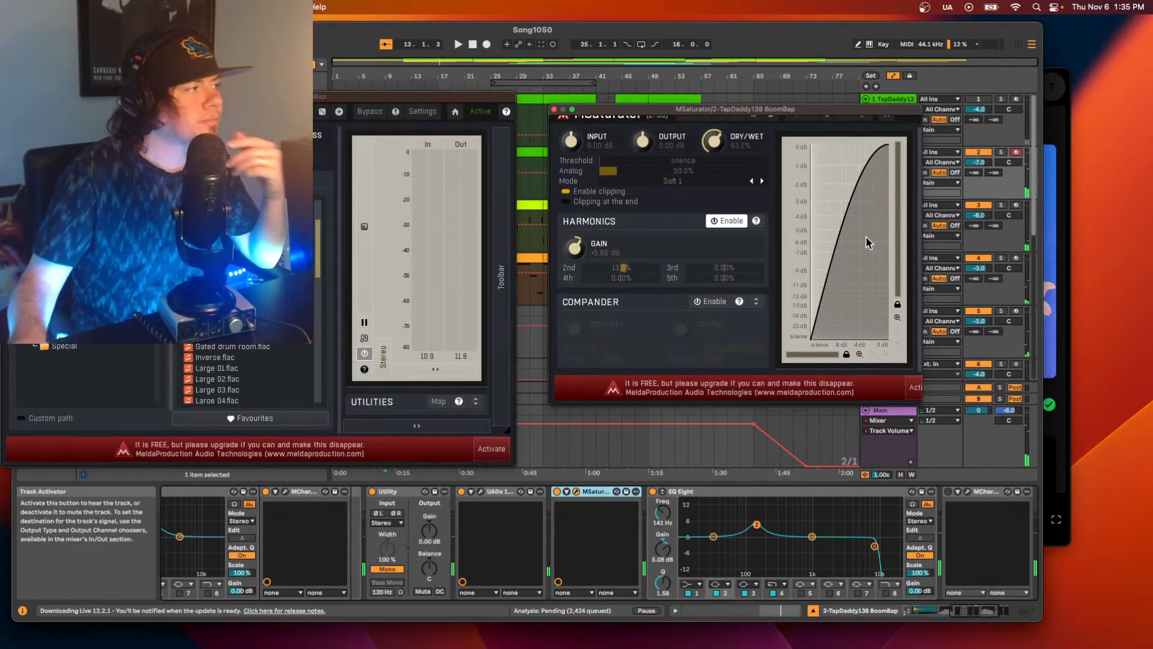
Close the MConvolutionEZ window and insert Soundtoys Decapitator between MSaturator and EQ Eight on track 2.
{"action": "left_click", "coordinate": [180, 64]}
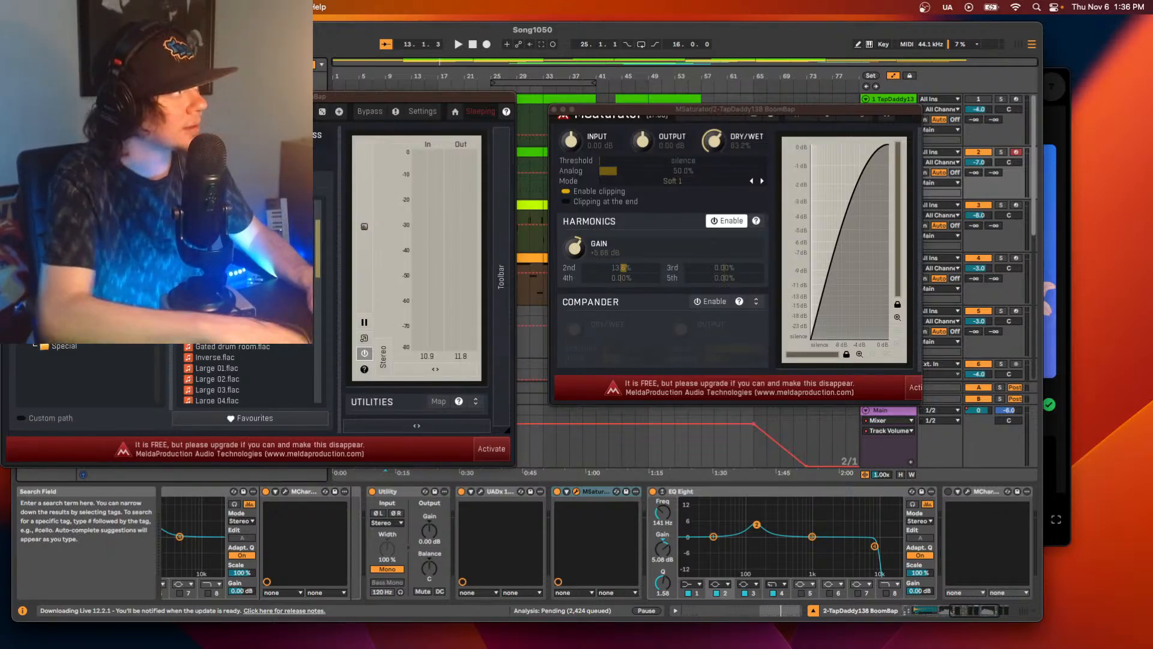
{"action": "left_click_drag", "start_coordinate": [9, 96], "coordinate": [456, 120]}
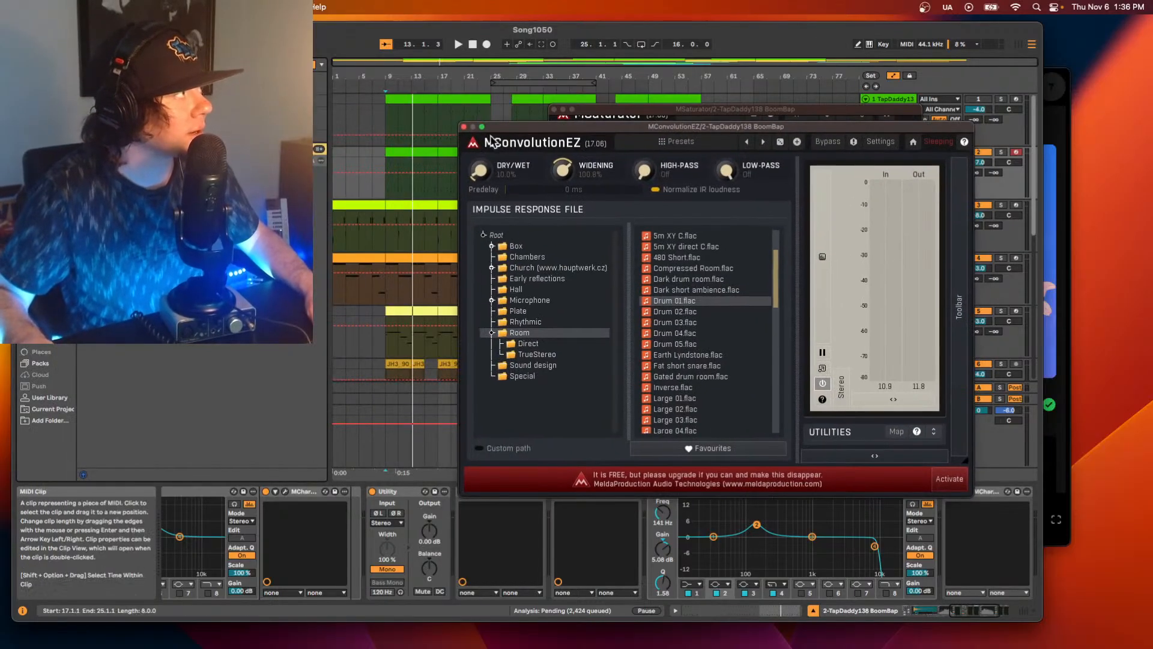
{"action": "left_click", "coordinate": [463, 127]}
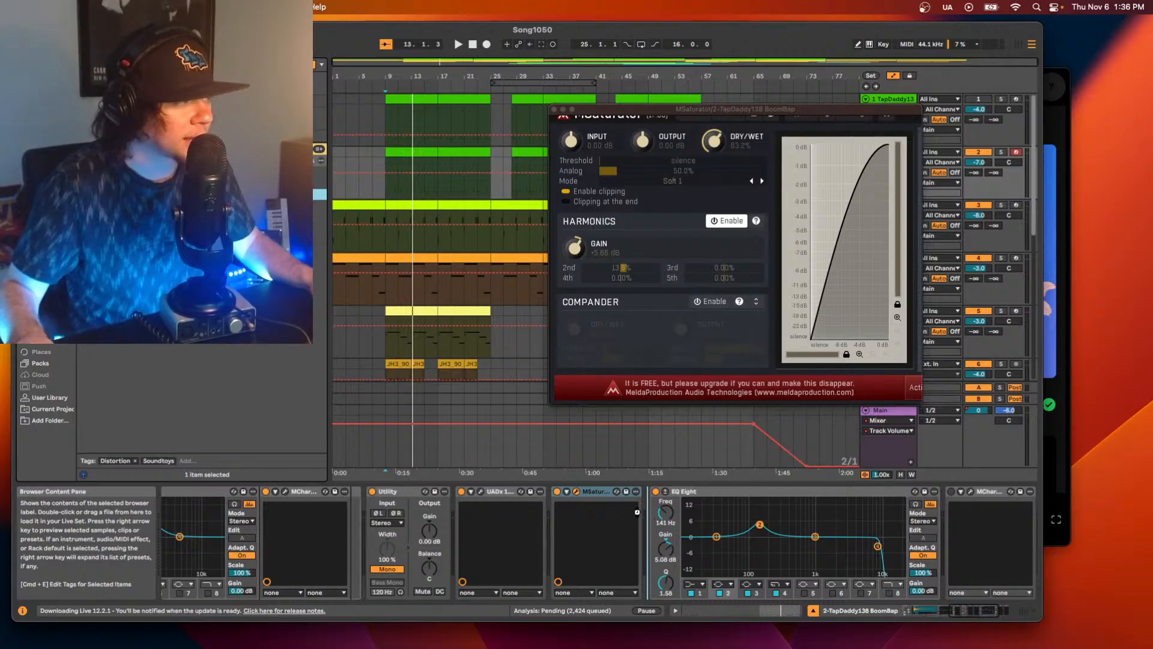
{"action": "left_click_drag", "start_coordinate": [637, 512], "coordinate": [639, 512]}
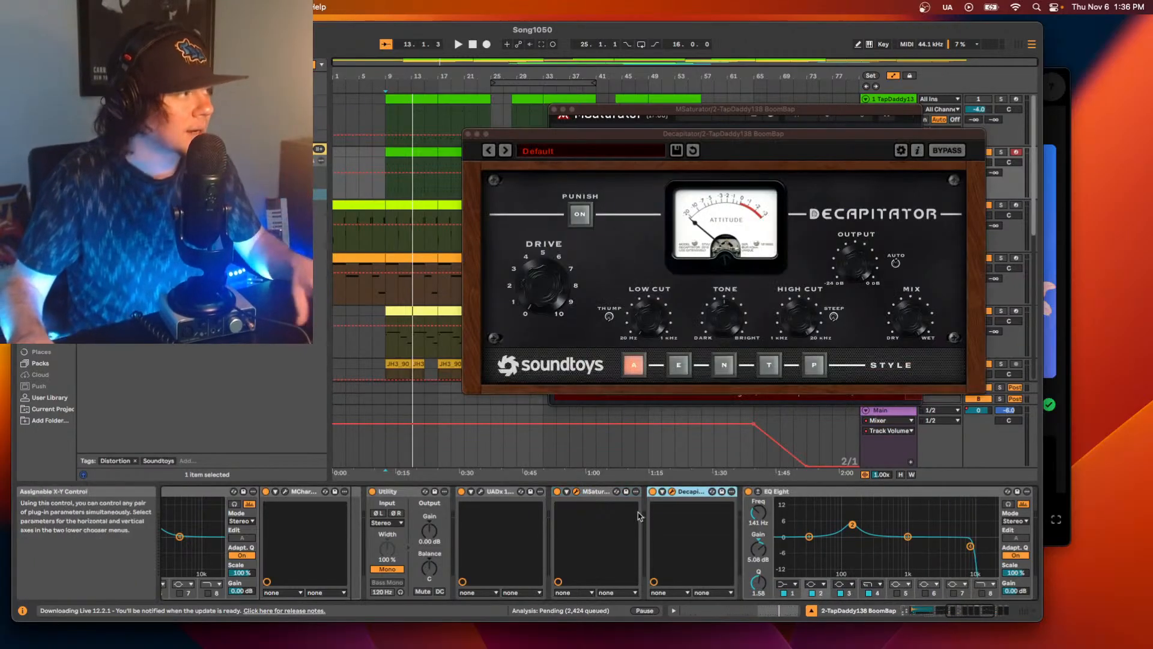
Audition Decapitator's E, N and A styles on track 2 during playback, returning to style E.
{"action": "left_click", "coordinate": [679, 365]}
{"action": "key", "text": "space"}
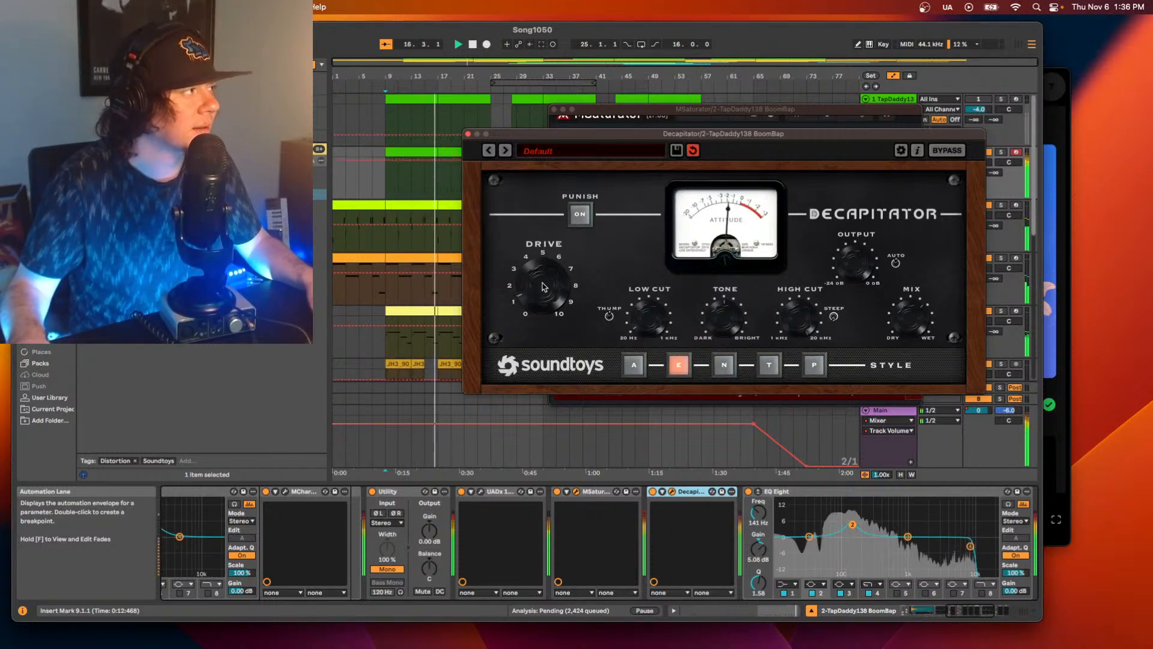
{"action": "left_click", "coordinate": [724, 365]}
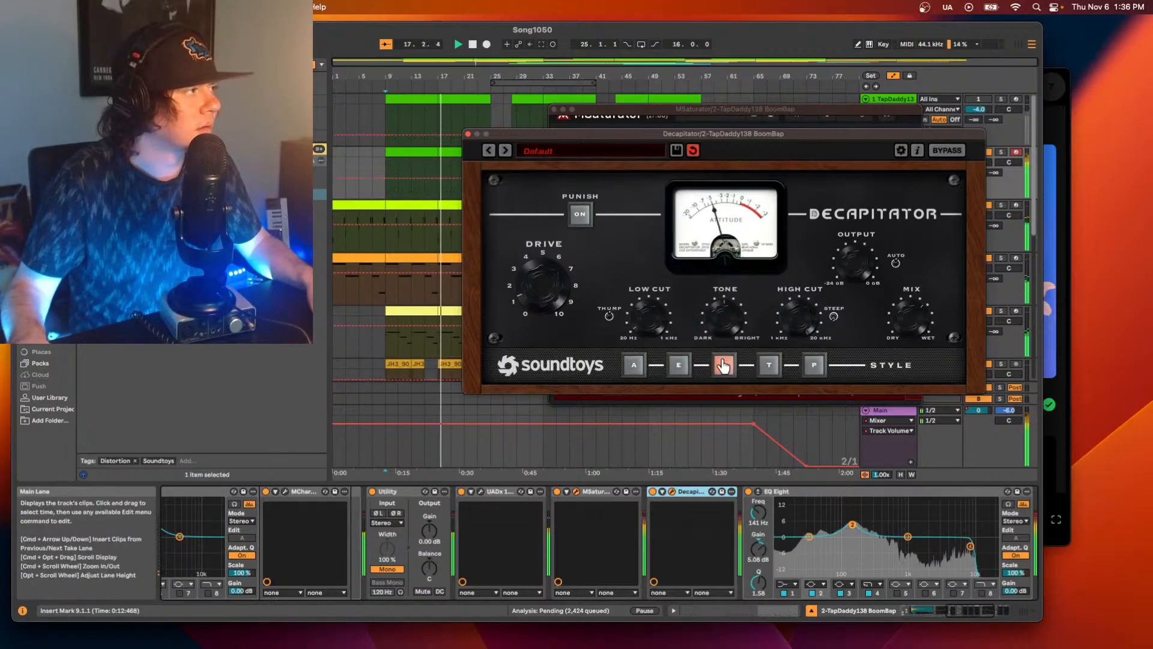
{"action": "left_click", "coordinate": [628, 369]}
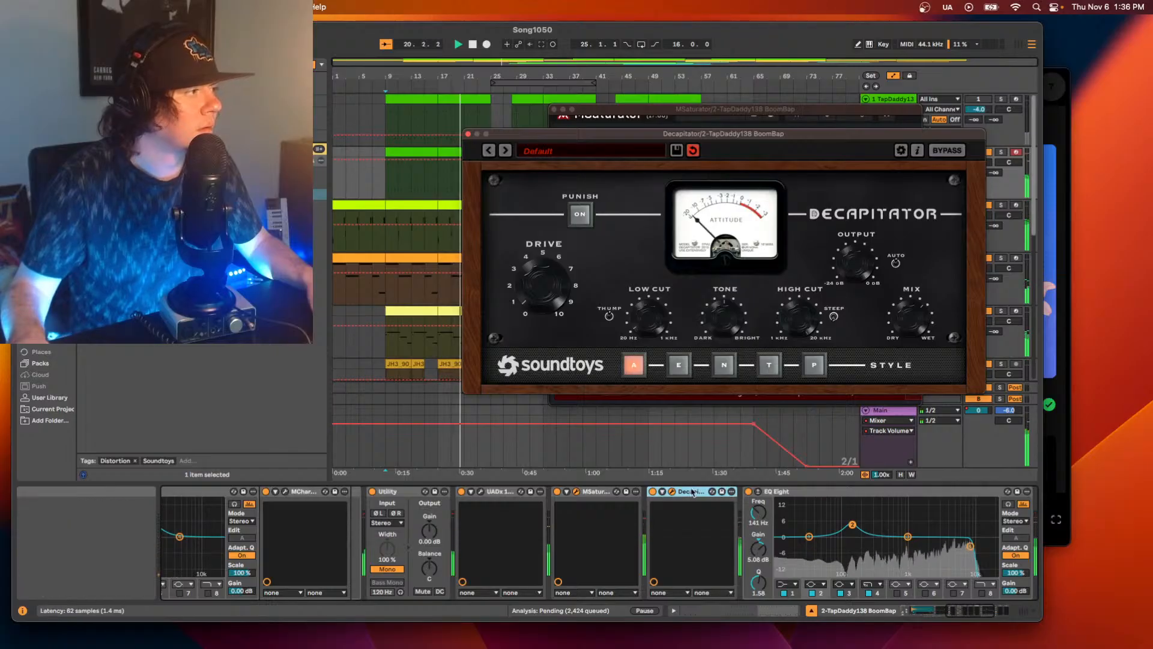
{"action": "left_click", "coordinate": [677, 365]}
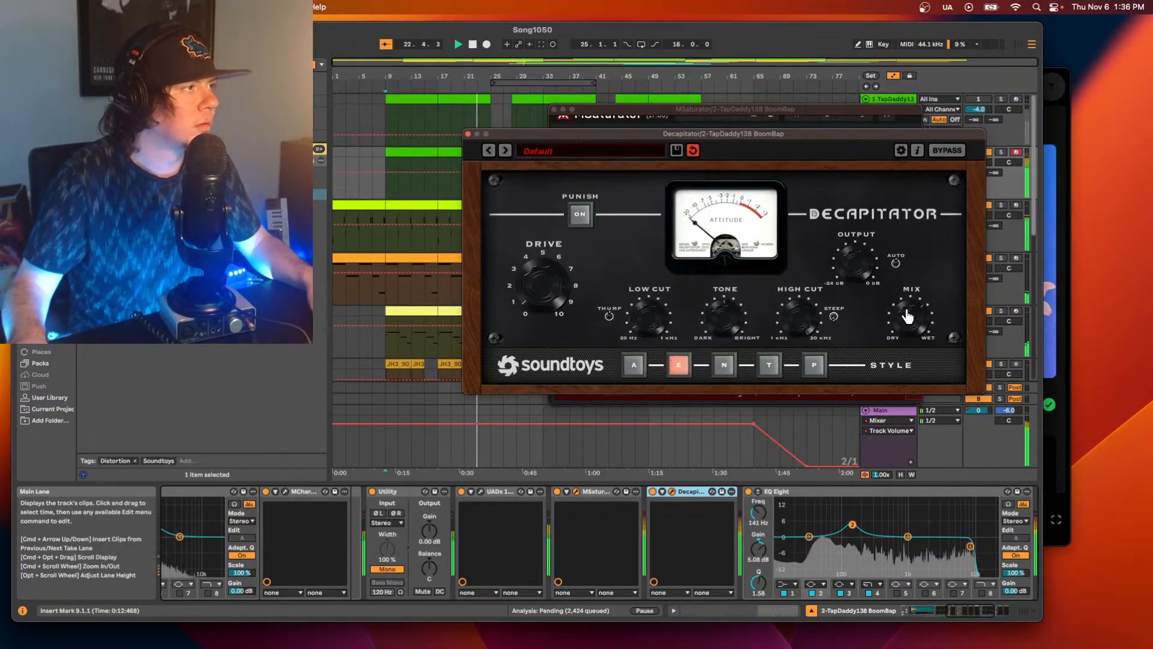
Vary Decapitator's Drive briefly and compare its N, T, A and E styles while the beat plays.
{"action": "mouse_move", "coordinate": [529, 292]}
{"action": "left_mouse_down"}
{"action": "mouse_move", "coordinate": [531, 270]}
{"action": "mouse_move", "coordinate": [529, 285]}
{"action": "left_mouse_up"}
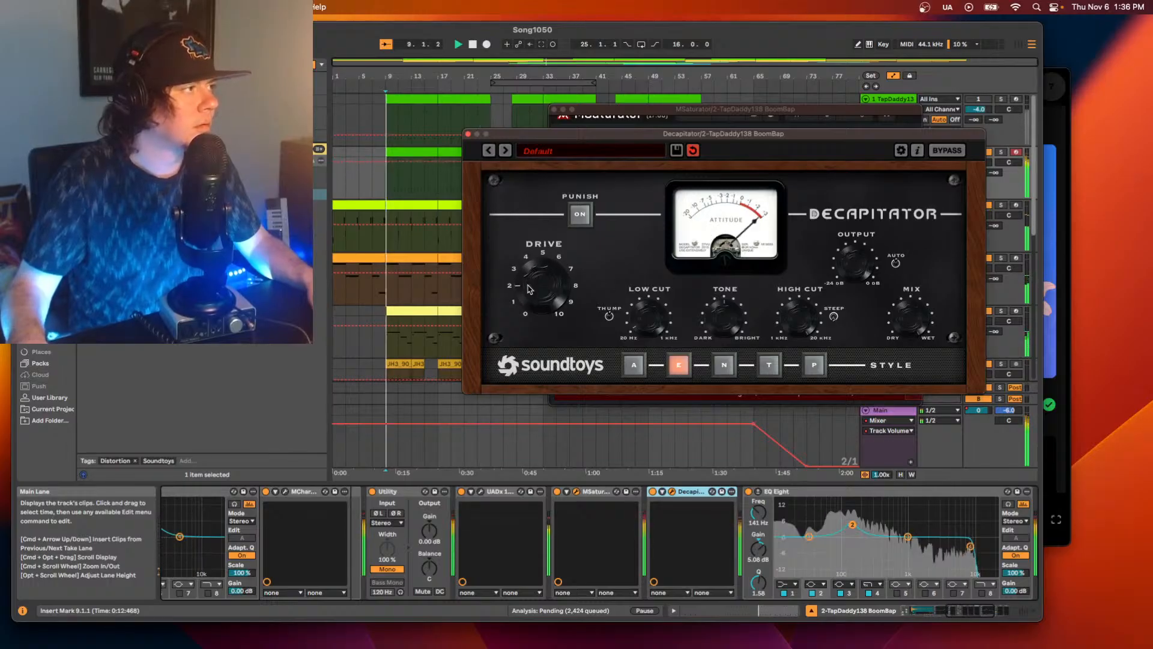
{"action": "left_click", "coordinate": [723, 365]}
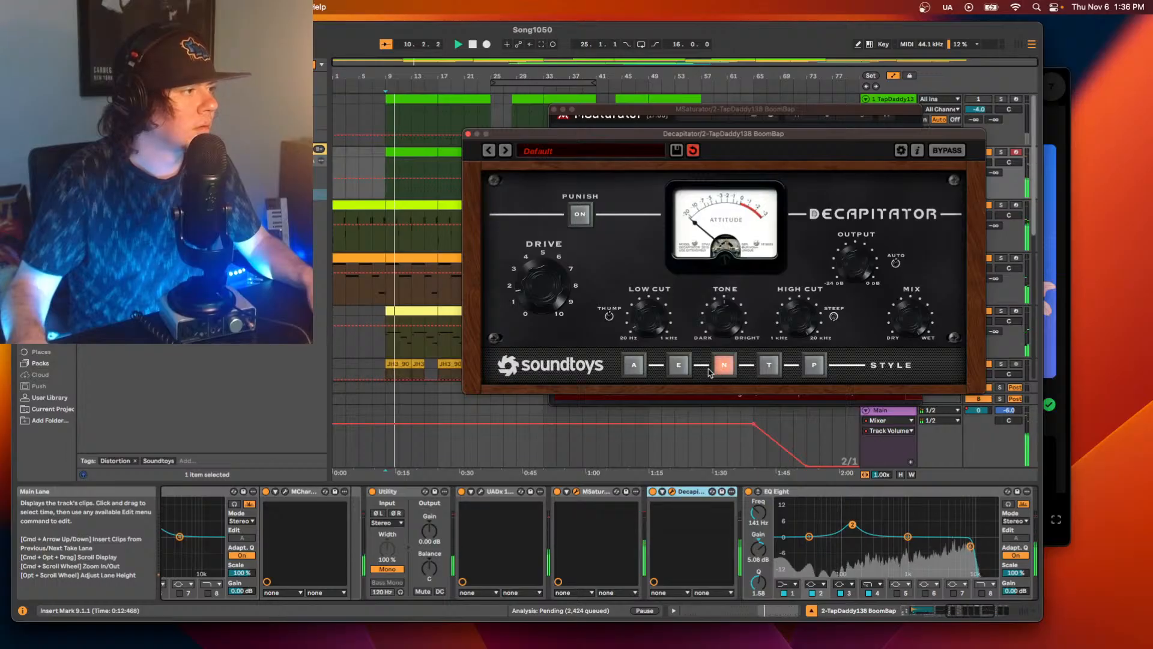
{"action": "left_click", "coordinate": [767, 367]}
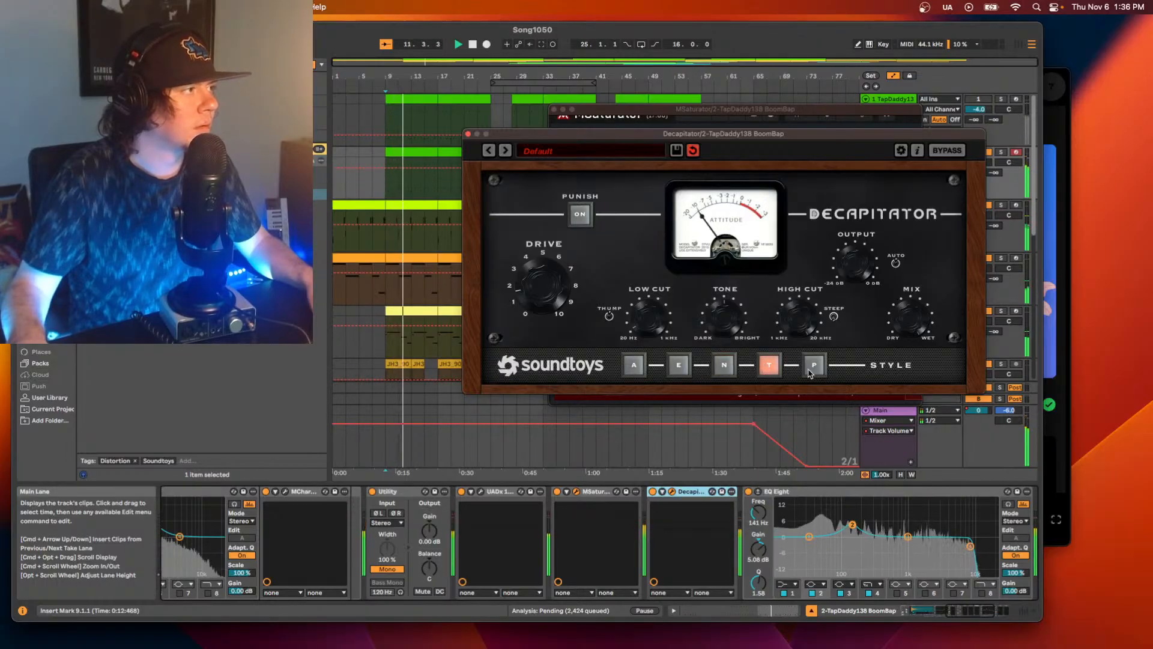
{"action": "left_click", "coordinate": [723, 365]}
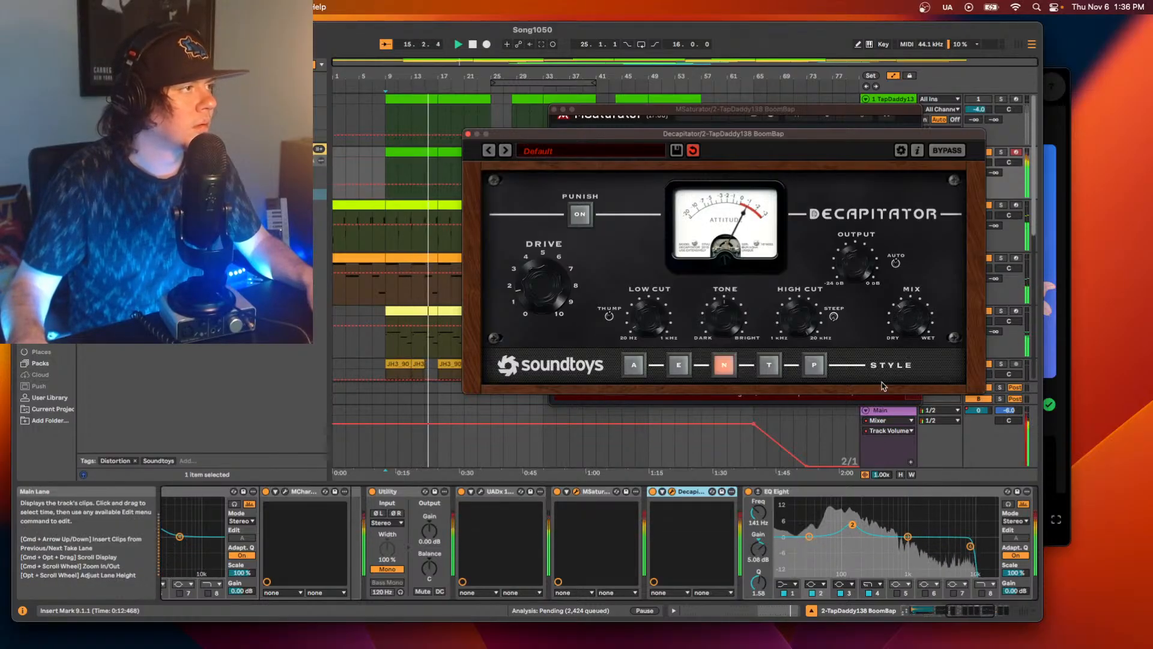
{"action": "left_click", "coordinate": [638, 368]}
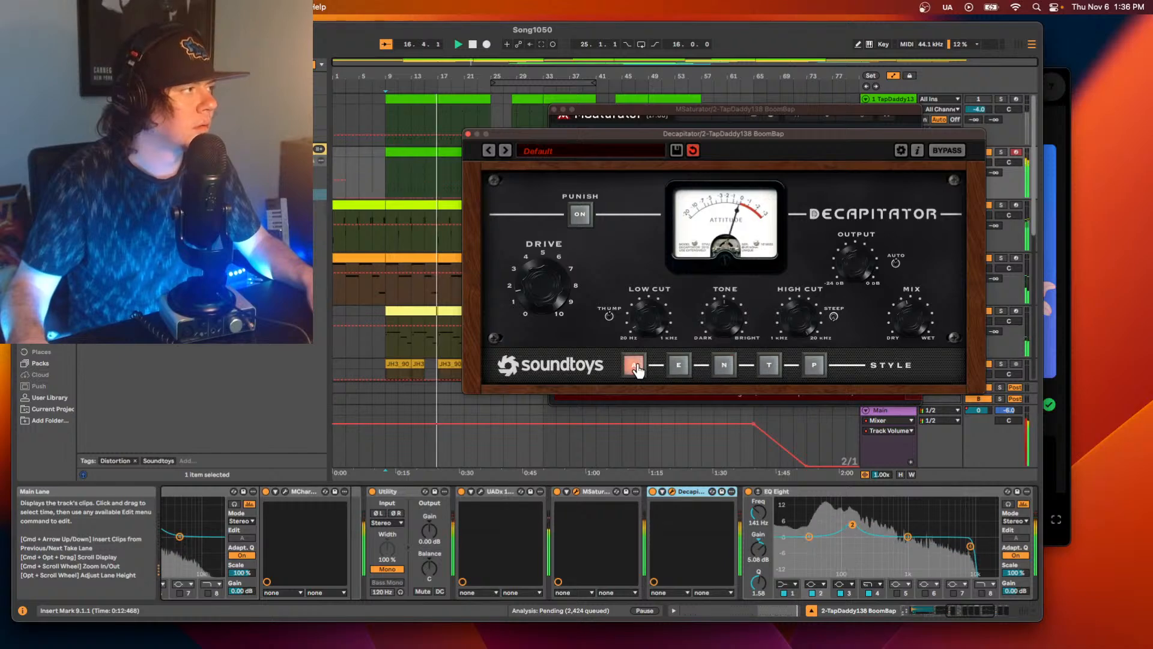
{"action": "left_click", "coordinate": [679, 368]}
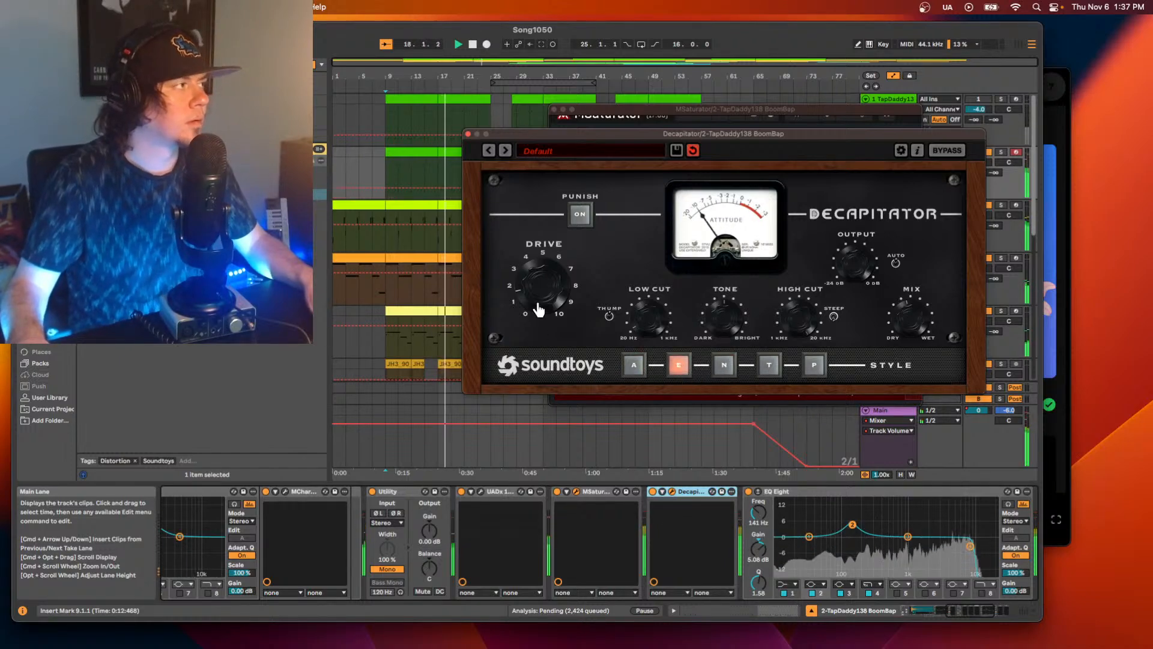
Try Decapitator's Punish on and off and set its style to N.
{"action": "left_click", "coordinate": [578, 219]}
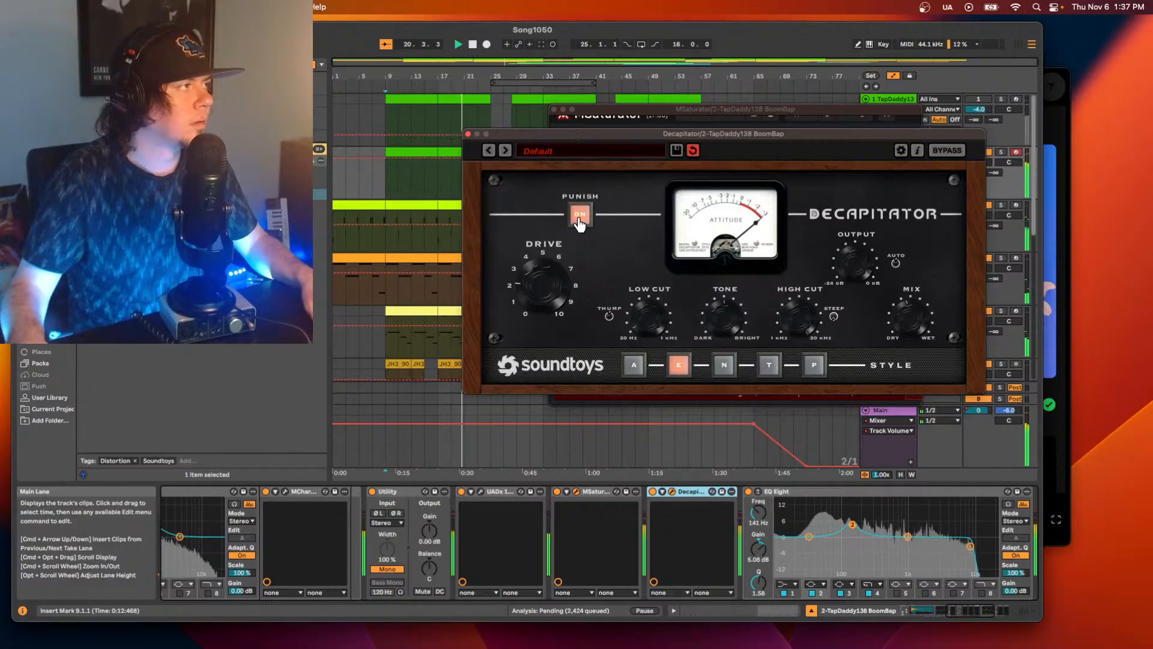
{"action": "left_click", "coordinate": [579, 219]}
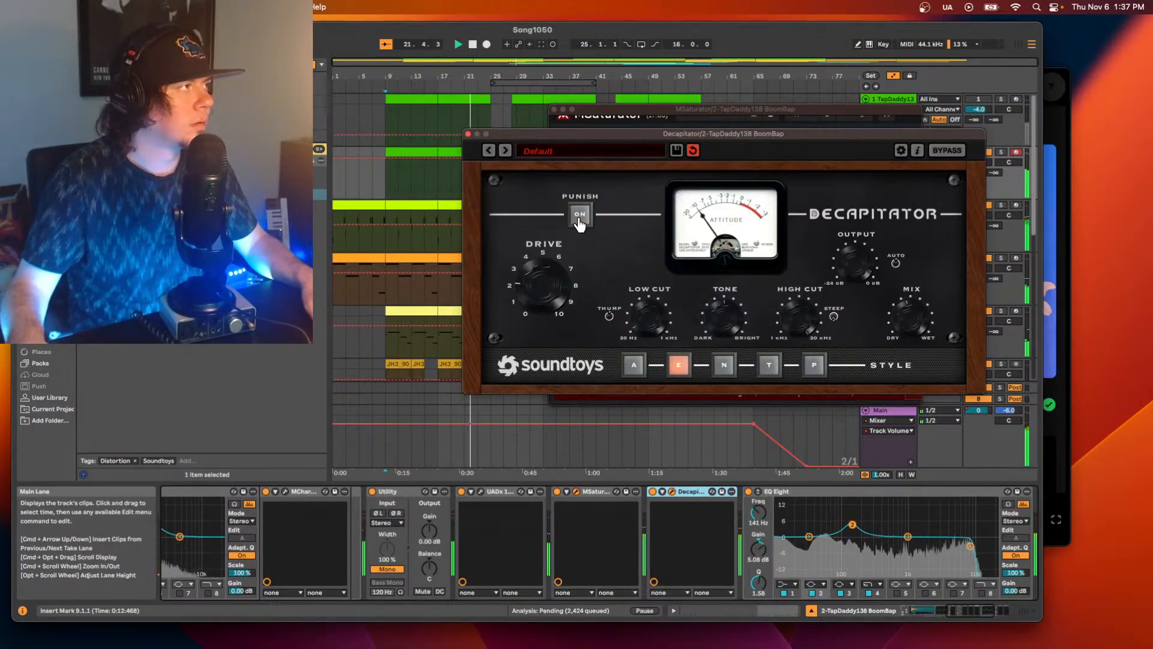
{"action": "left_click", "coordinate": [724, 365]}
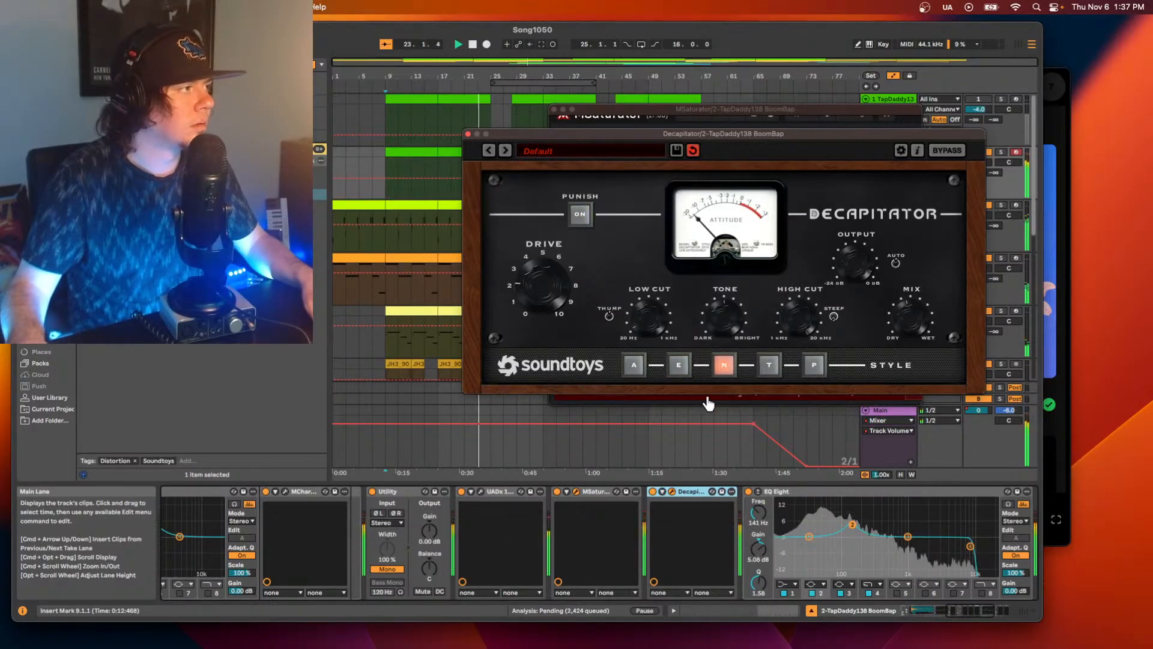
Close the Decapitator window and move EQ Eight's high-frequency band 4 to about 8.08 kHz.
{"action": "left_click", "coordinate": [467, 135]}
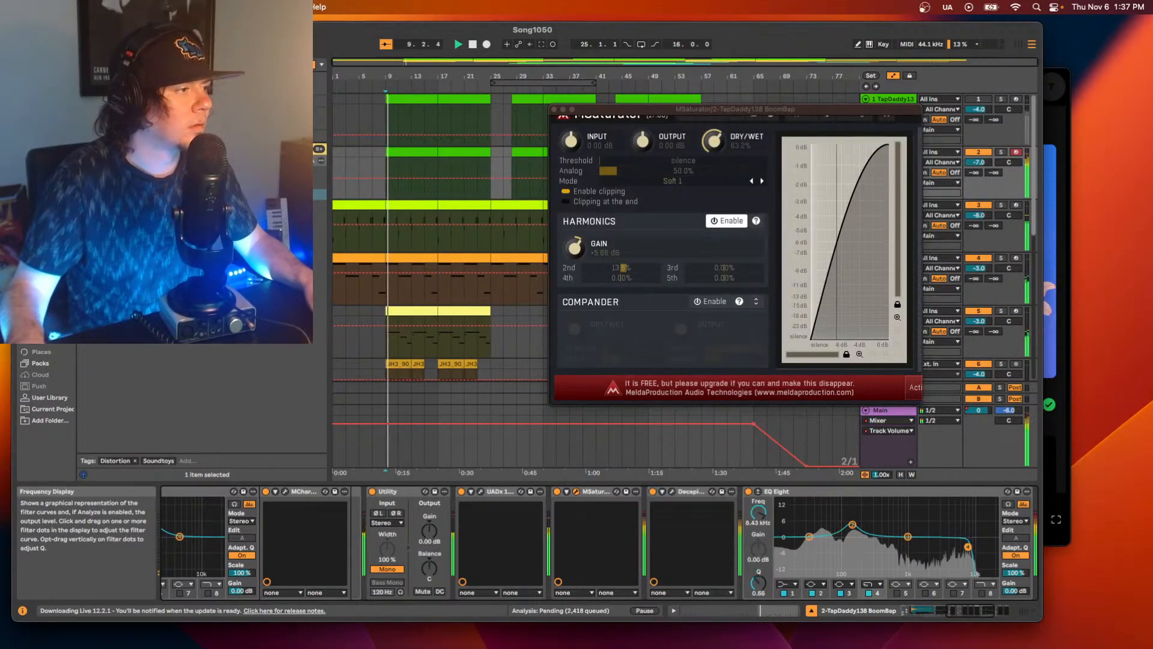
{"action": "left_click_drag", "start_coordinate": [968, 547], "coordinate": [962, 545]}
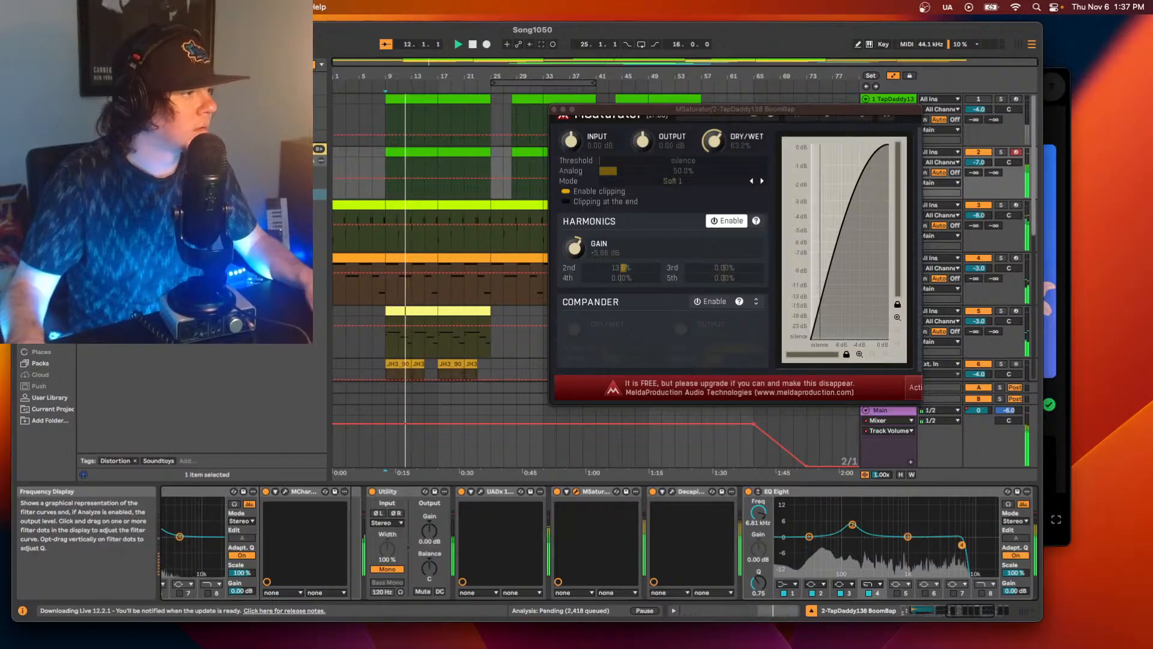
{"action": "left_click_drag", "start_coordinate": [962, 545], "coordinate": [967, 545]}
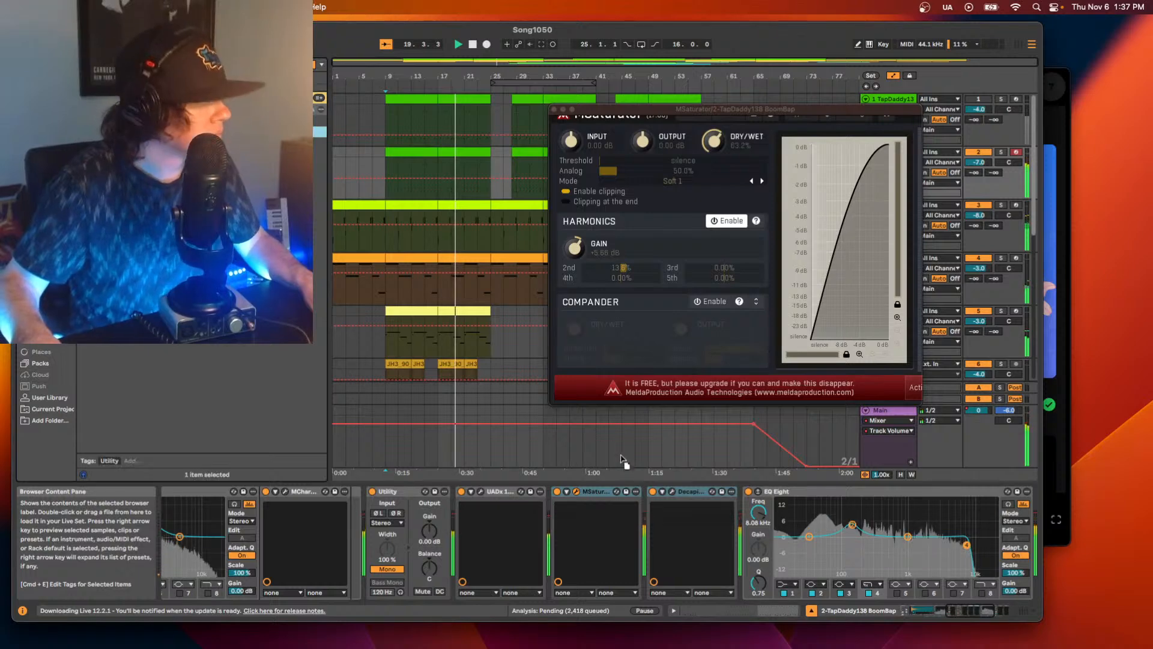
Insert a Utility with 0 dB gain between Decapitator and EQ Eight, and group MSaturator, Decapitator and that Utility into one rack.
{"action": "left_click_drag", "start_coordinate": [621, 456], "coordinate": [719, 510]}
{"action": "left_click_drag", "start_coordinate": [812, 527], "coordinate": [814, 531]}
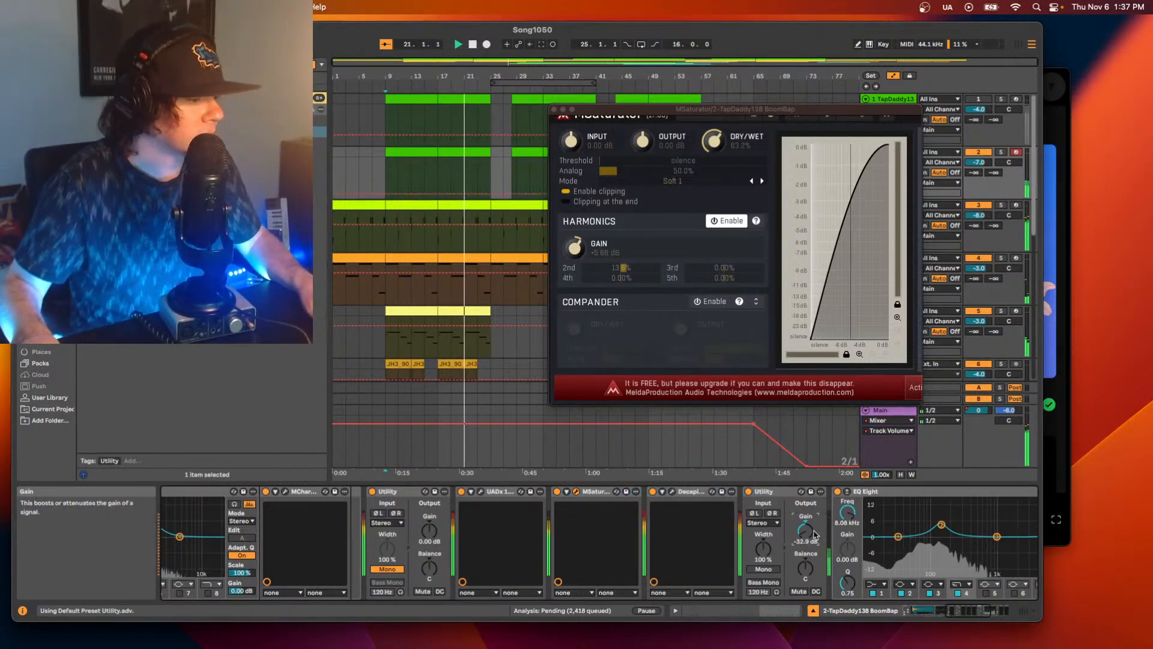
{"action": "type", "text": "0"}
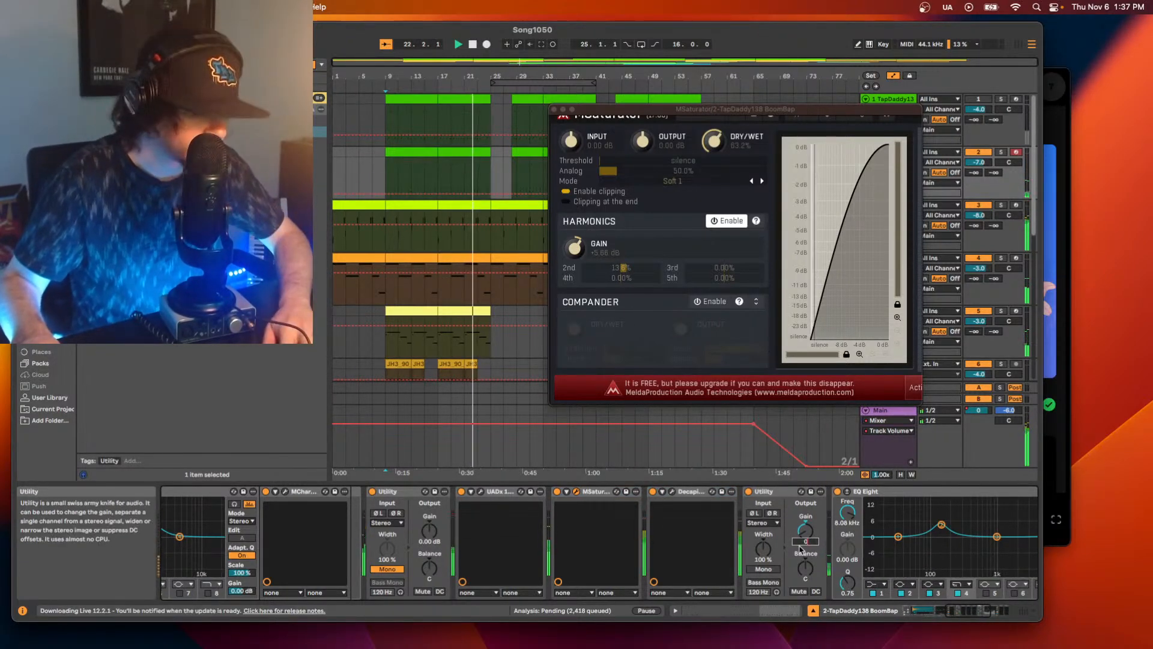
{"action": "key", "text": "Return"}
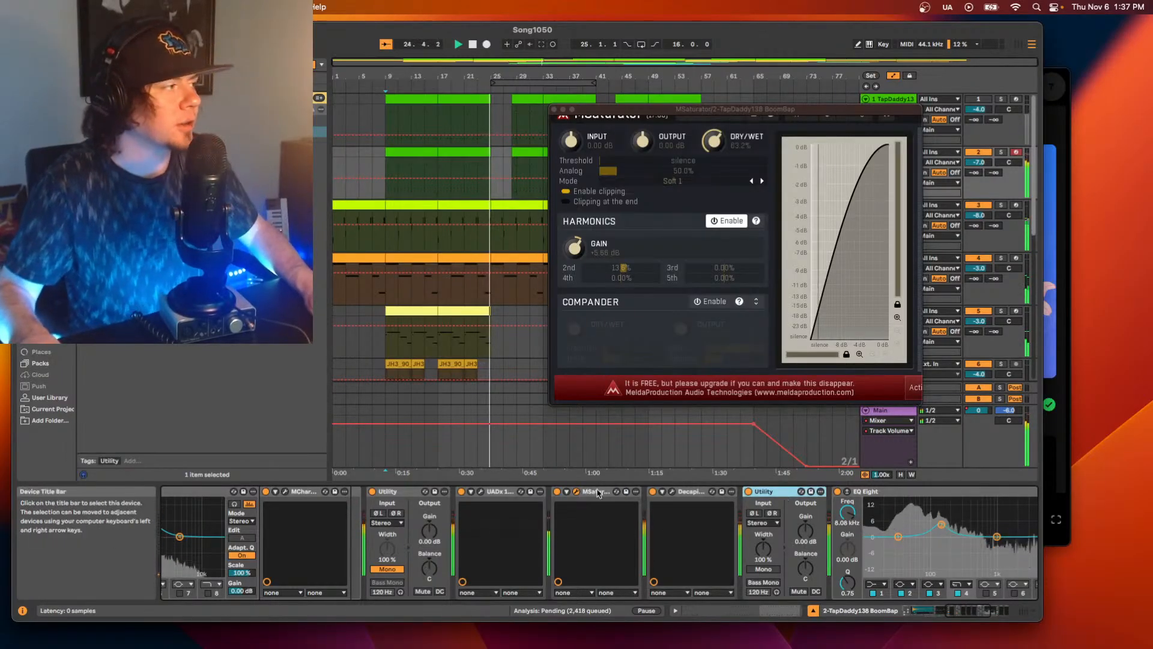
{"action": "left_click", "coordinate": [599, 494]}
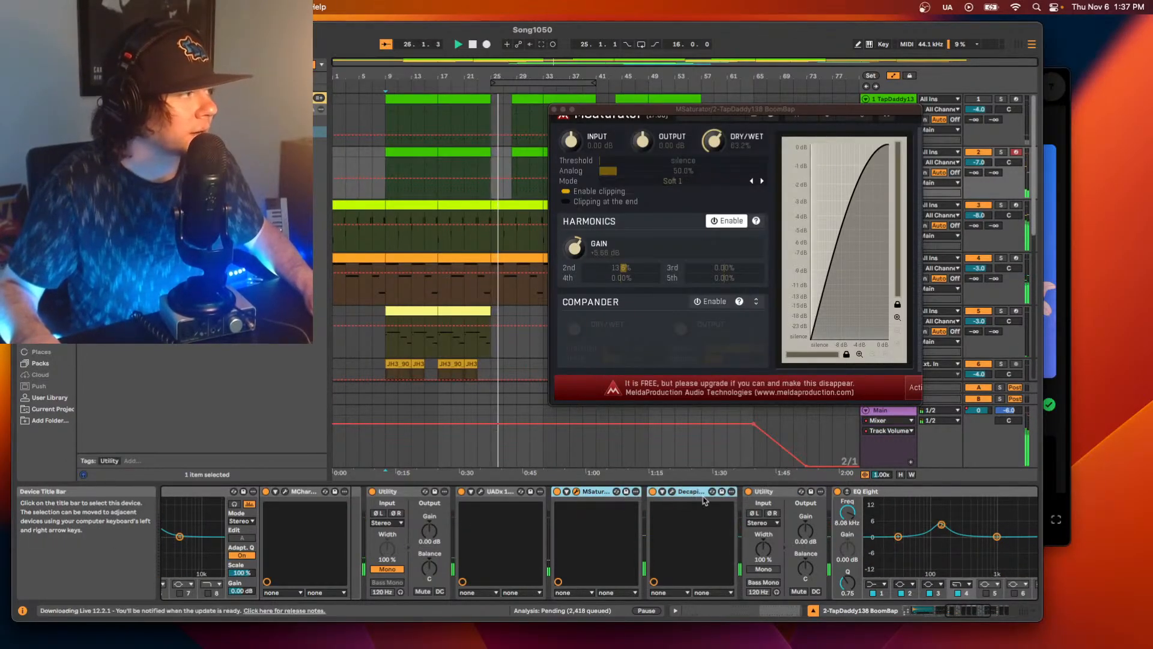
{"action": "left_click", "coordinate": [774, 505]}
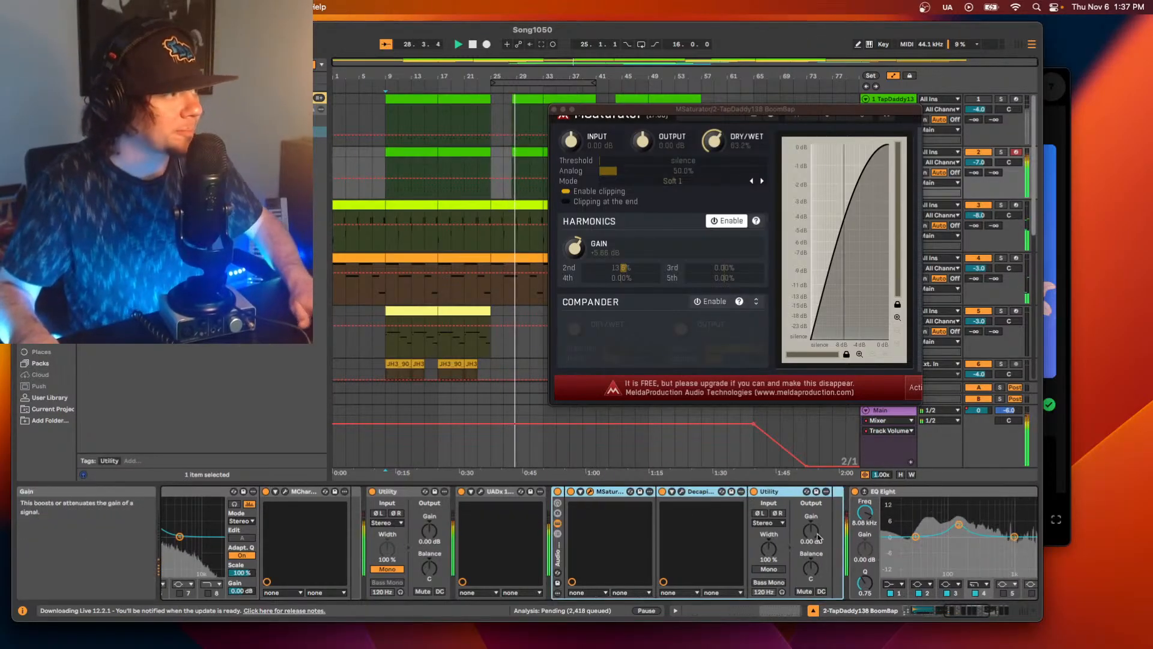
Lower the output gain of the Utility inside the saturation rack to -7 dB.
{"action": "left_click_drag", "start_coordinate": [814, 536], "coordinate": [815, 534]}
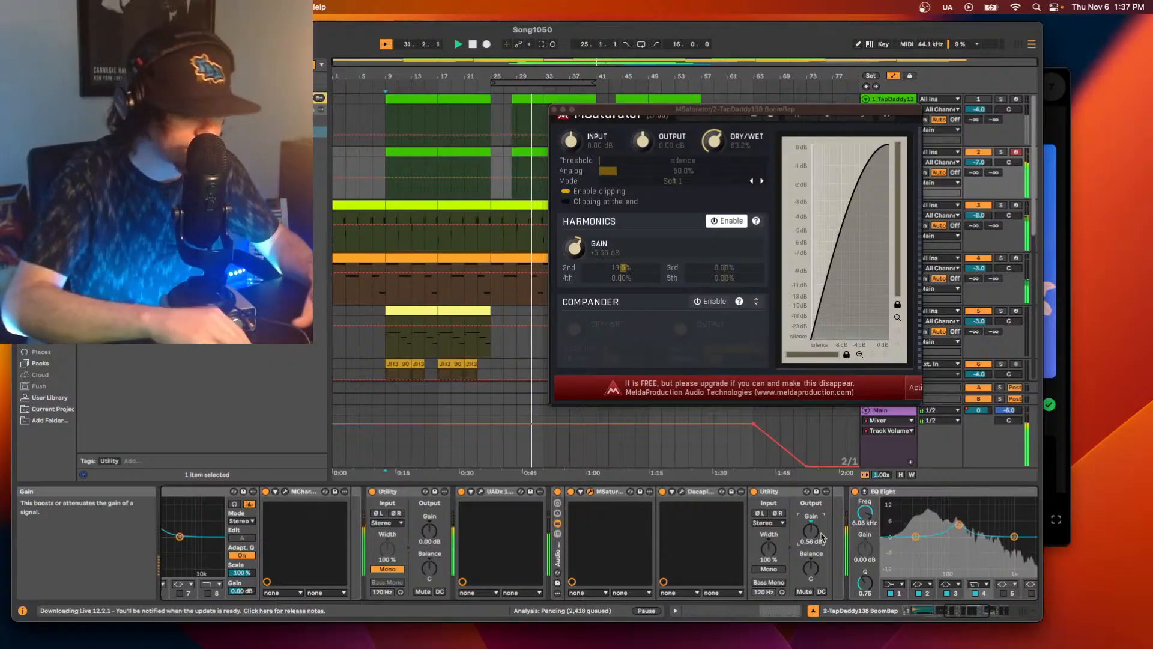
{"action": "key", "text": "Down"}
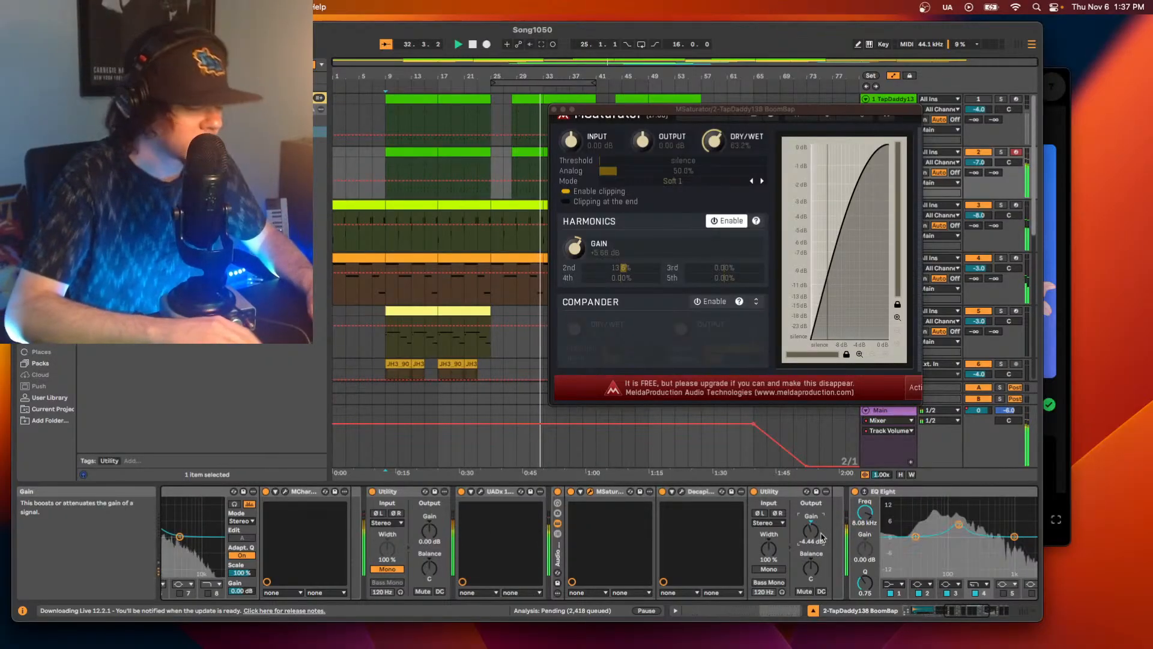
{"action": "type", "text": "-6"}
{"action": "key", "text": "Return"}
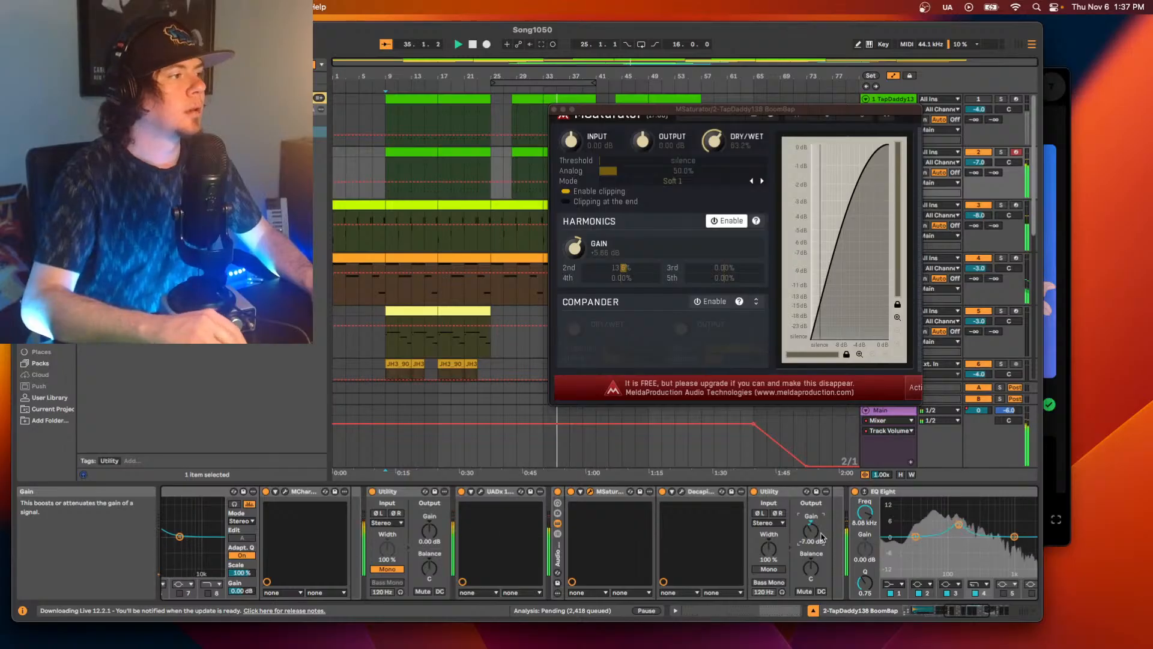
Compare the saturation rack bypassed and enabled during playback with its Utility gain at -6 dB, leaving the rack bypassed.
{"action": "left_click", "coordinate": [558, 492]}
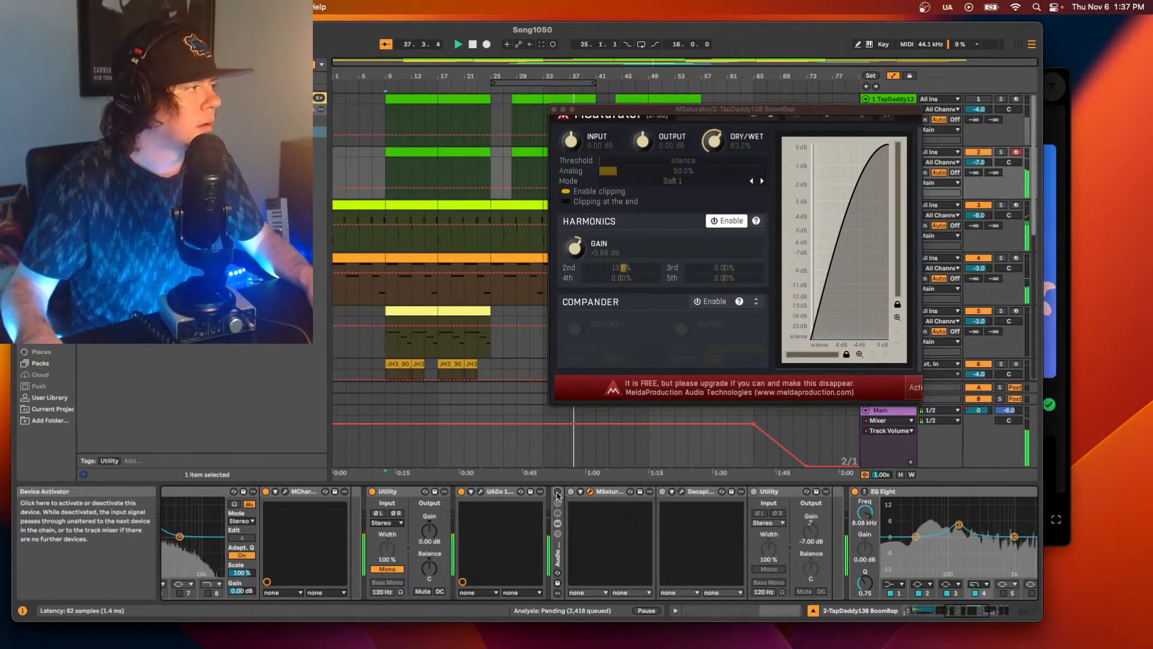
{"action": "left_click", "coordinate": [557, 493]}
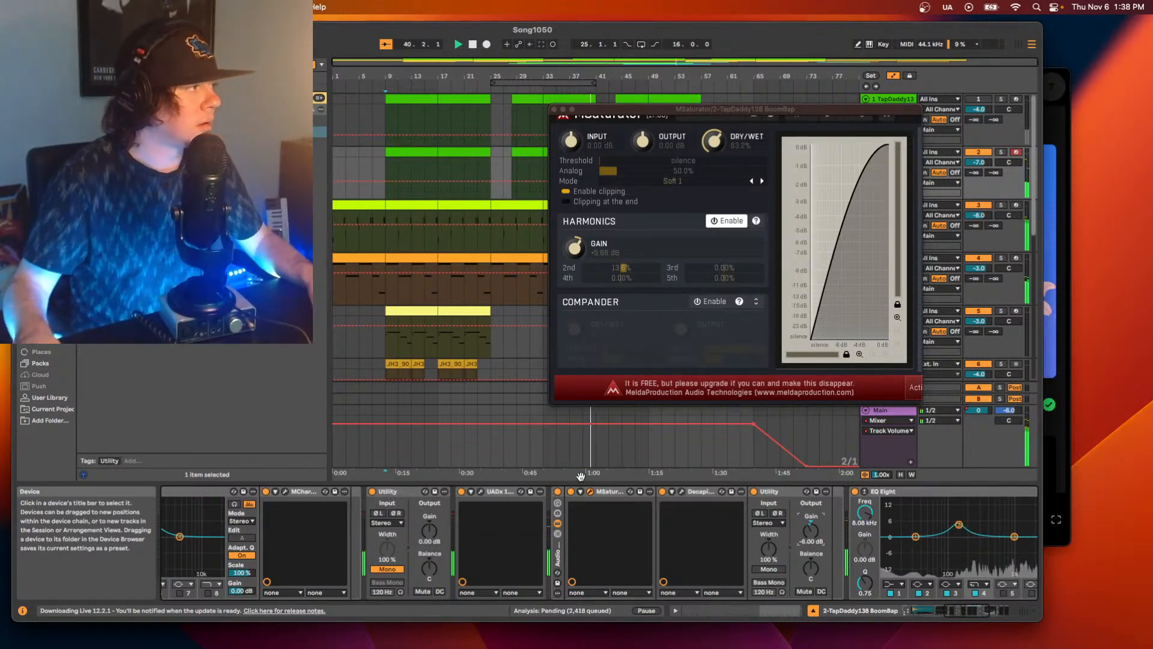
{"action": "left_click", "coordinate": [557, 493]}
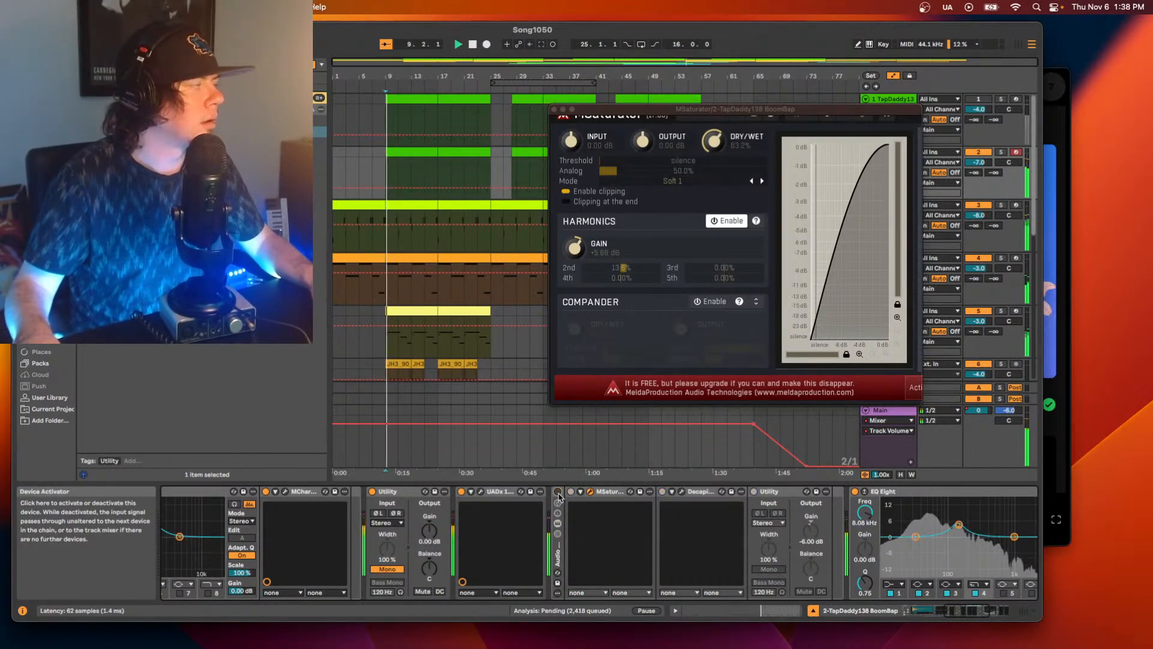
{"action": "left_click", "coordinate": [558, 492]}
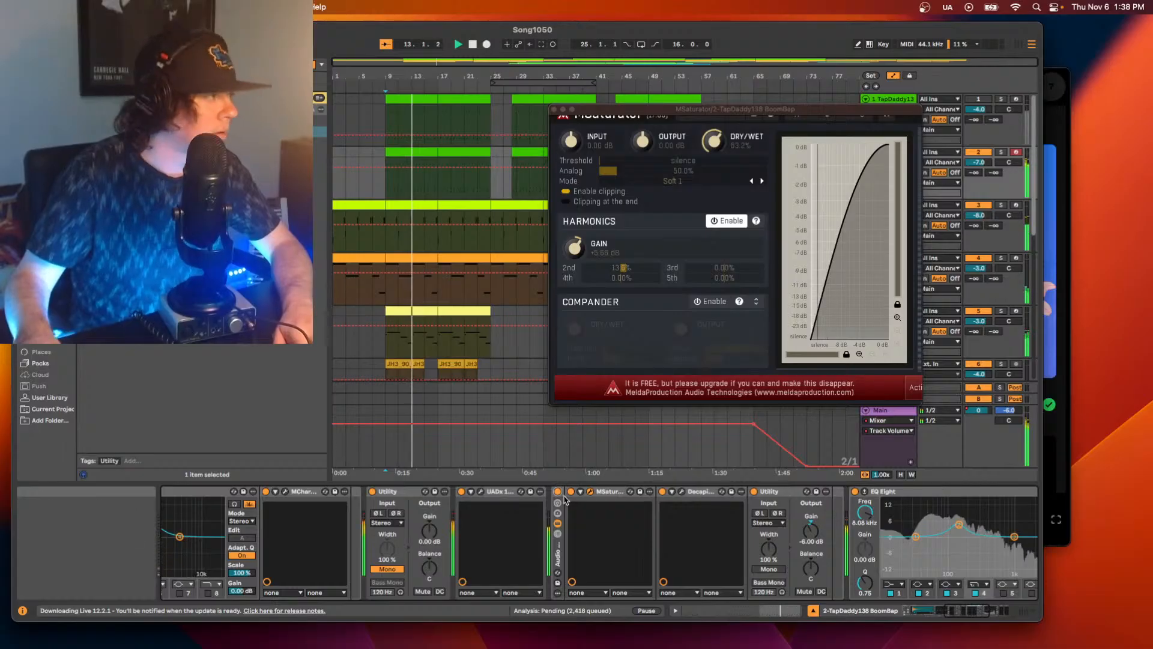
{"action": "left_click", "coordinate": [558, 492]}
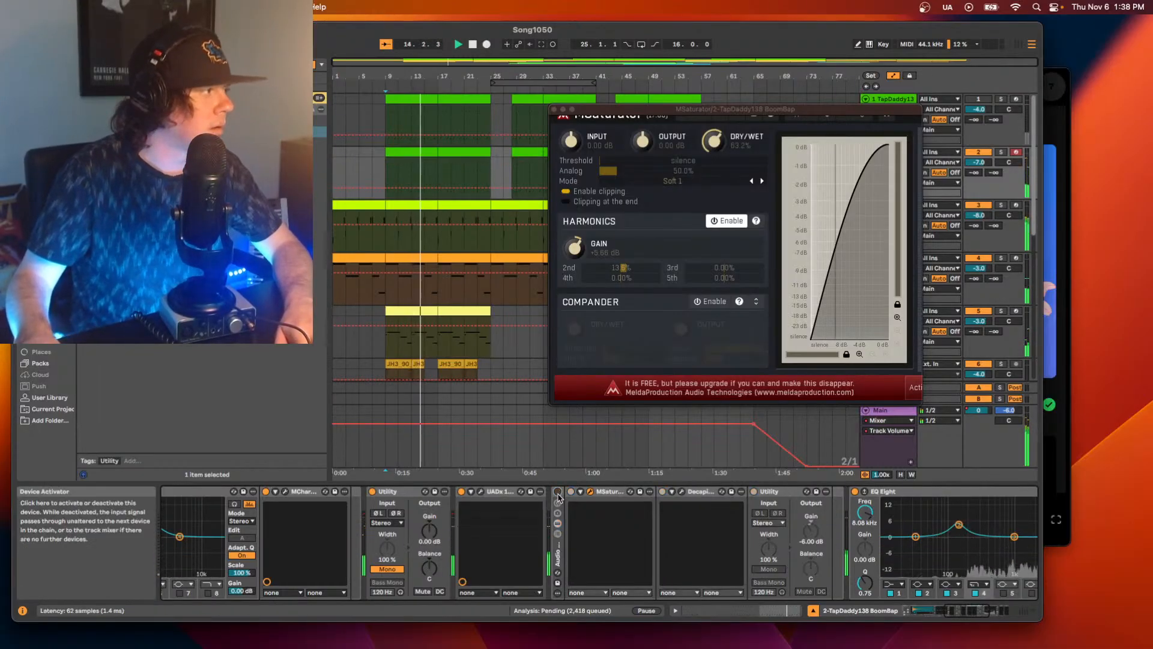
Set track 2's volume to -5 dB.
{"action": "left_click", "coordinate": [986, 163]}
{"action": "type", "text": "-5"}
{"action": "key", "text": "Return"}
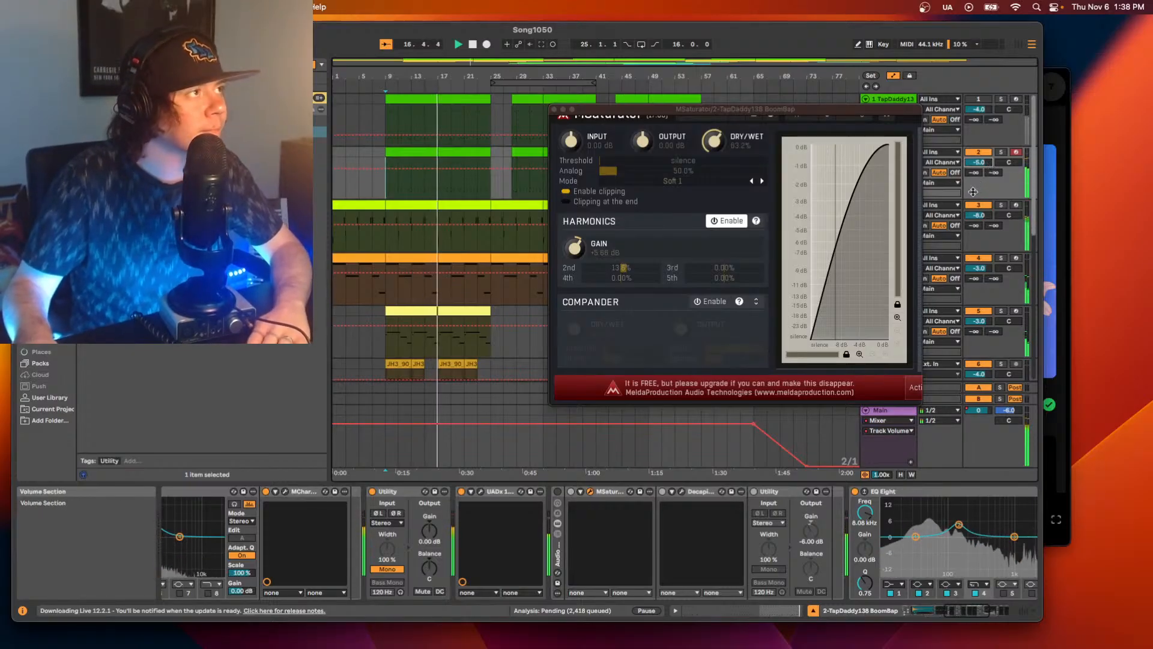
Re-enable the saturation rack and set its Utility's output gain to -7 dB.
{"action": "left_click", "coordinate": [558, 492]}
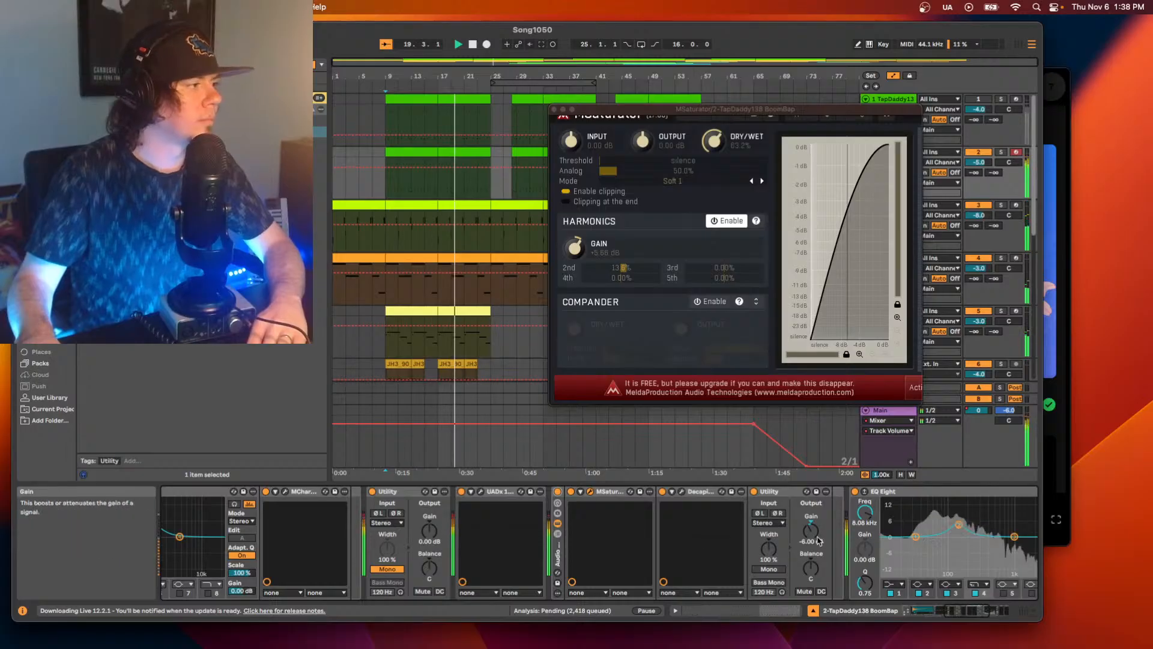
{"action": "left_click", "coordinate": [820, 538]}
{"action": "key", "text": "Down"}
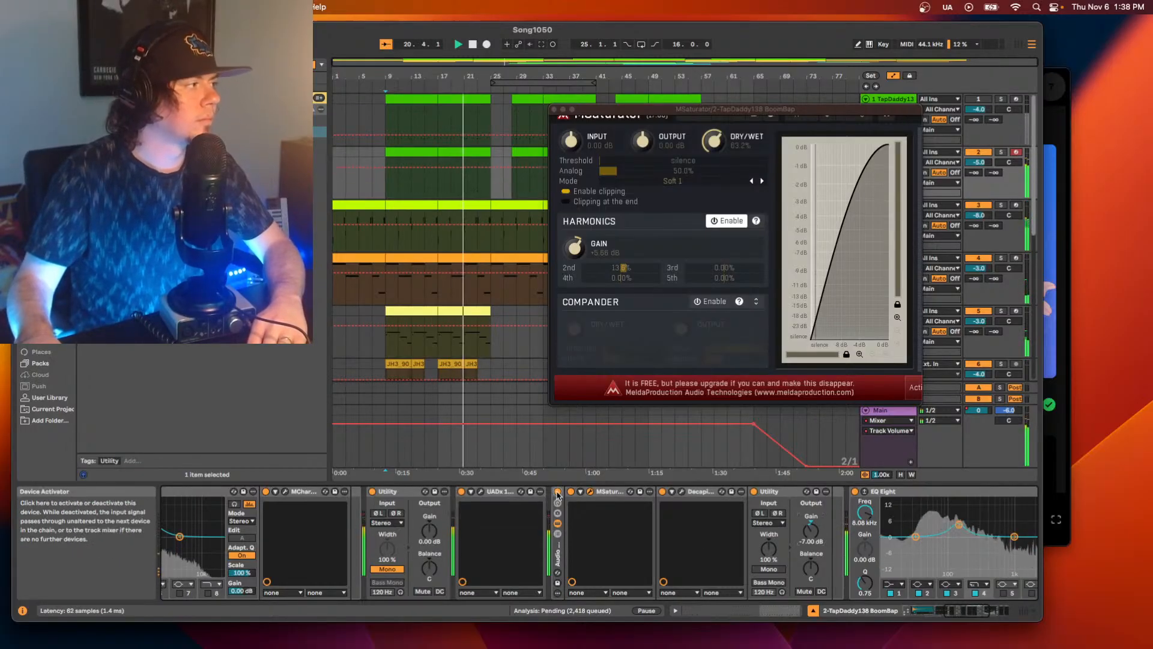
Bypass and re-enable the saturation rack for comparison, and restart playback with track 2's volume at -6 dB.
{"action": "left_click", "coordinate": [558, 493]}
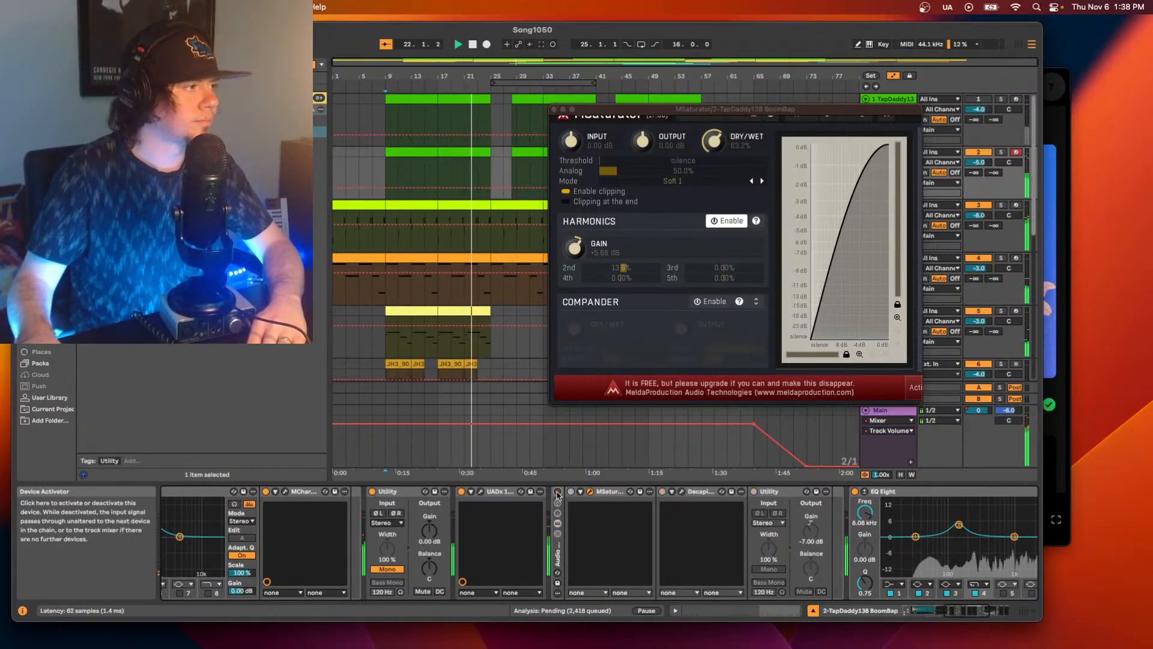
{"action": "left_click", "coordinate": [558, 493]}
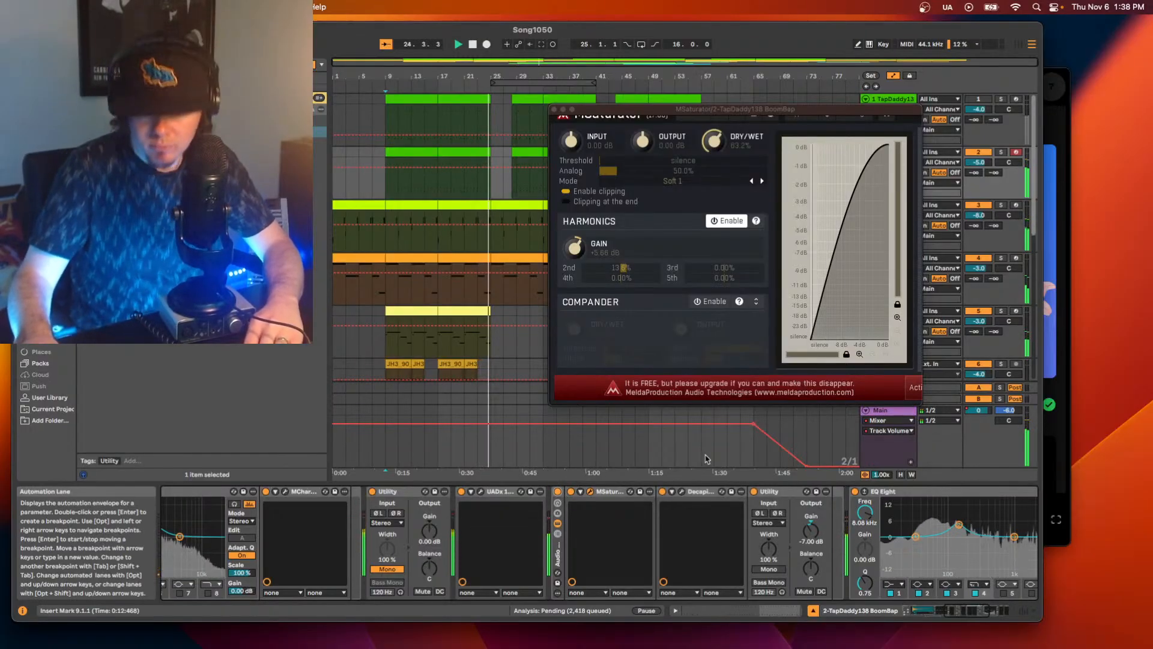
{"action": "key", "text": "space"}
{"action": "key", "text": "space"}
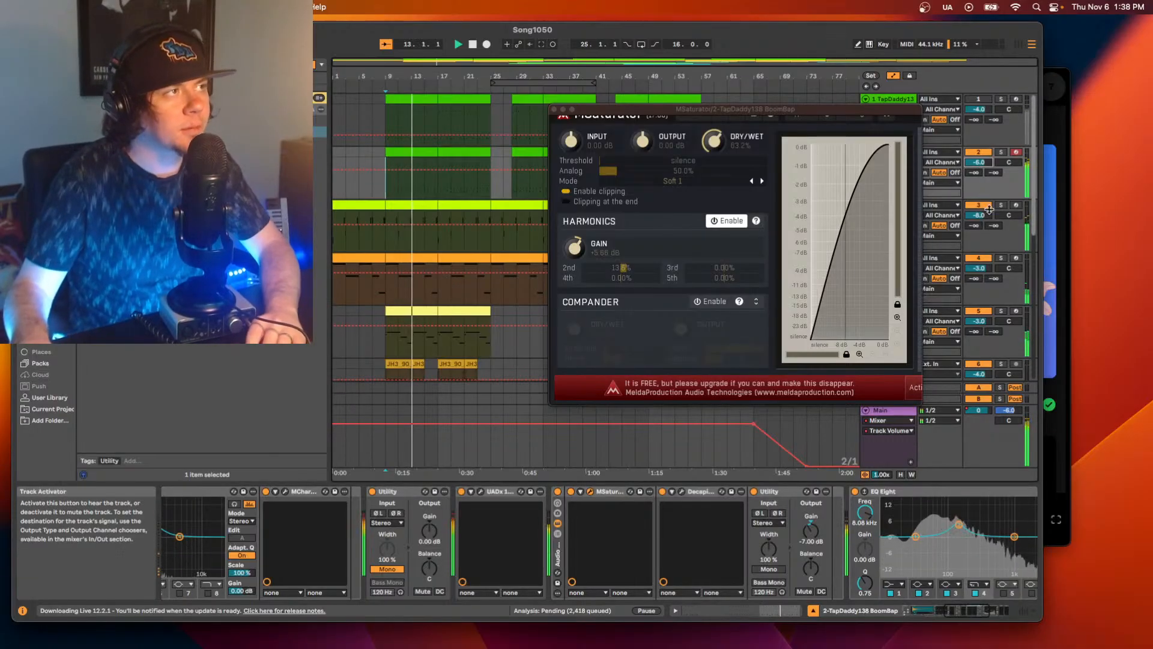
Lower the volume of the TS_VHH snare sample in track 2's drum rack to -12 dB during playback.
{"action": "key", "text": "Down"}
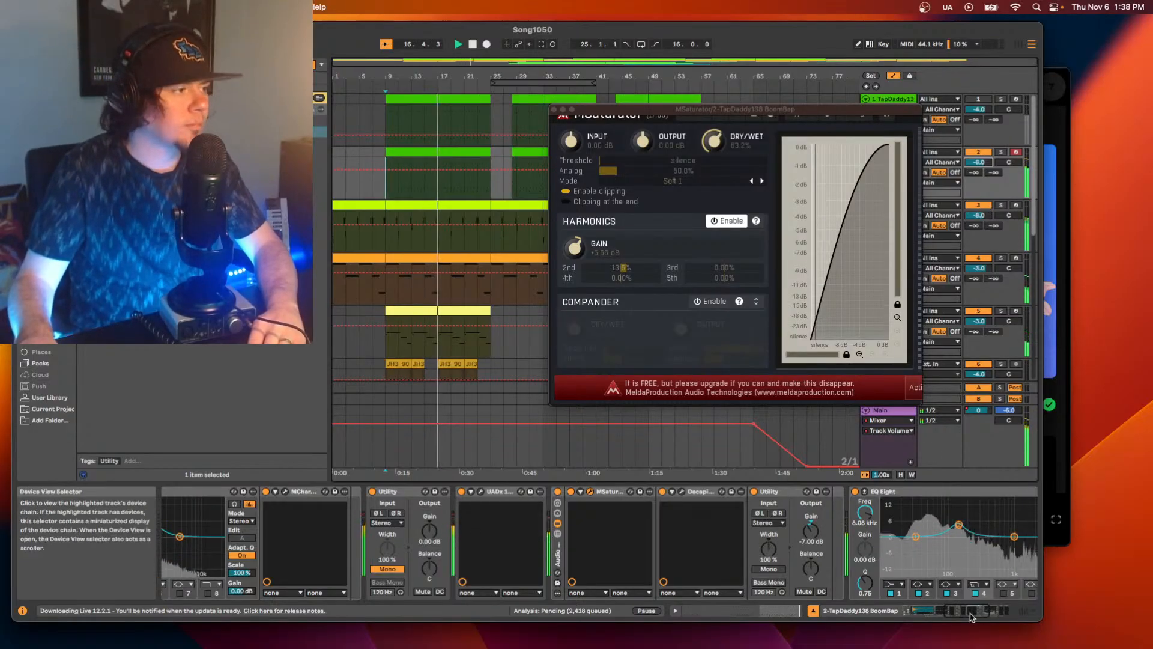
{"action": "scroll", "coordinate": [320, 569], "scroll_direction": "left", "scroll_amount": 10}
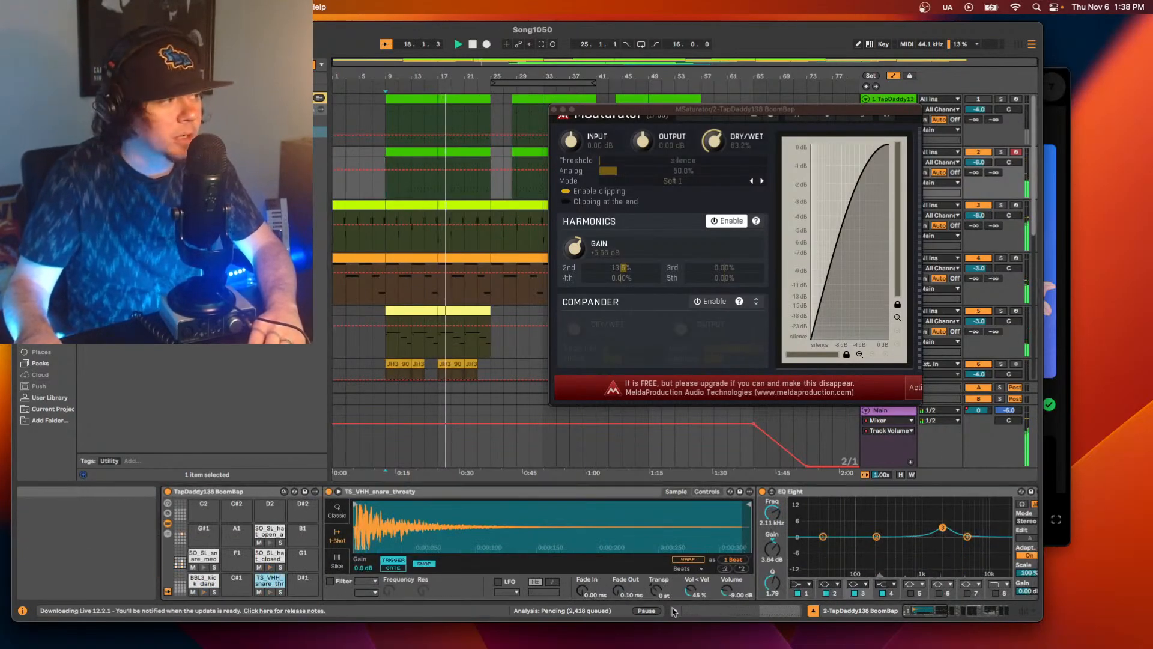
{"action": "left_click_drag", "start_coordinate": [728, 591], "coordinate": [728, 597]}
{"action": "key", "text": "Down"}
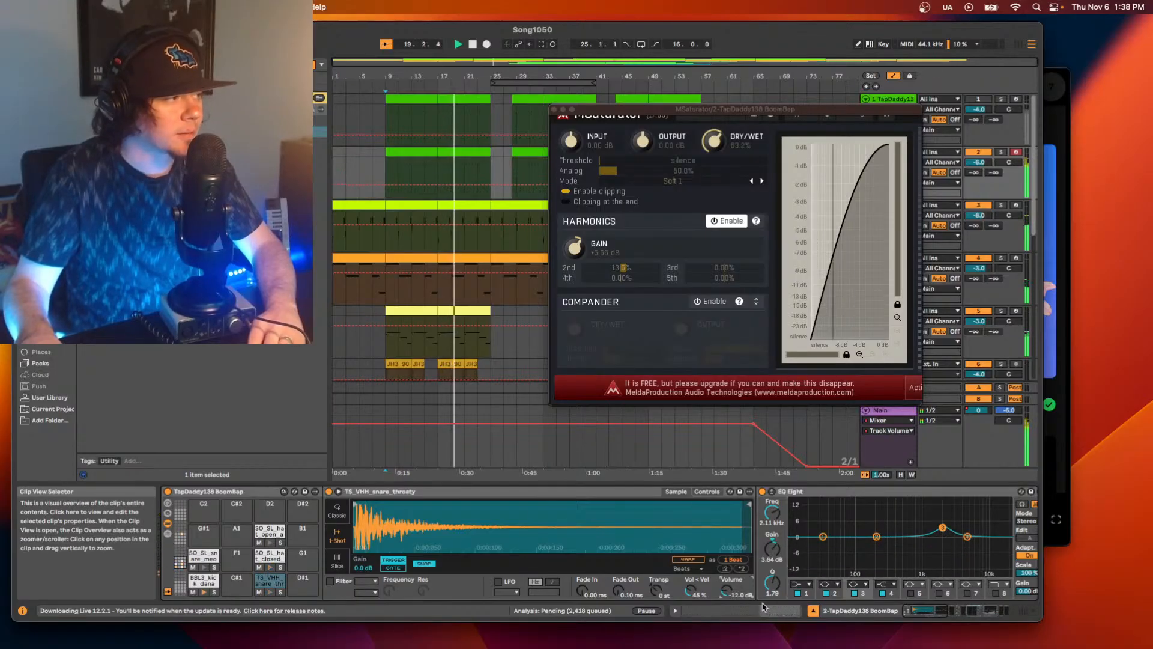
Select the kick pad in track 2's drum rack, and close the MSaturator window while replaying the beat.
{"action": "left_click", "coordinate": [205, 581]}
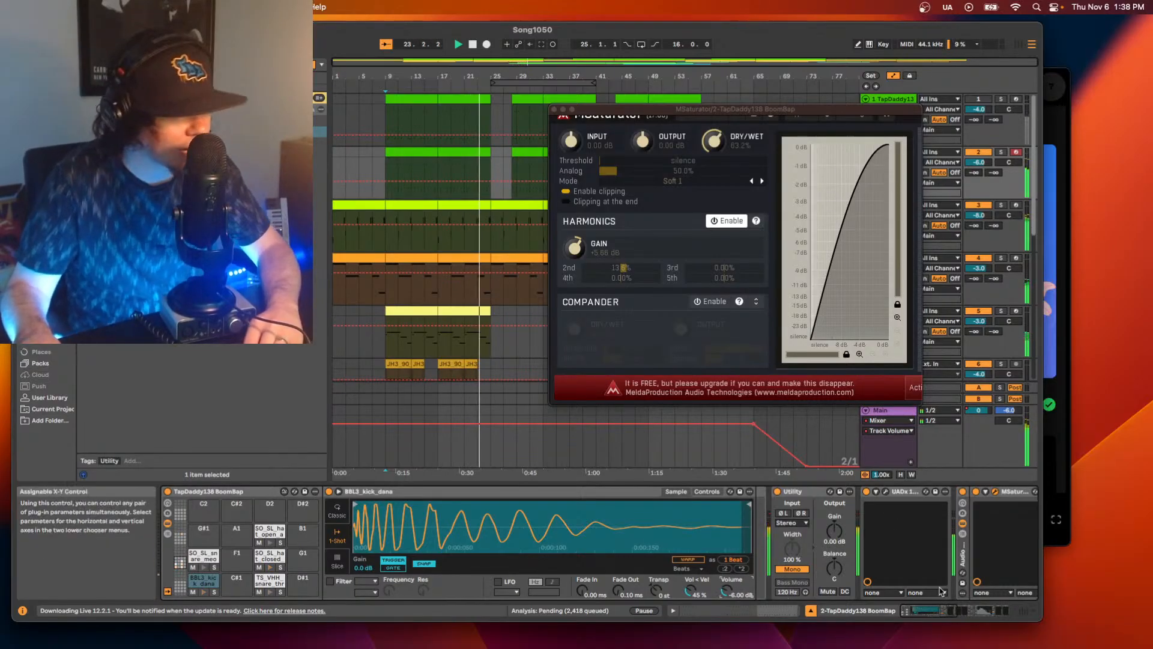
{"action": "scroll", "coordinate": [841, 552], "scroll_direction": "right", "scroll_amount": 10}
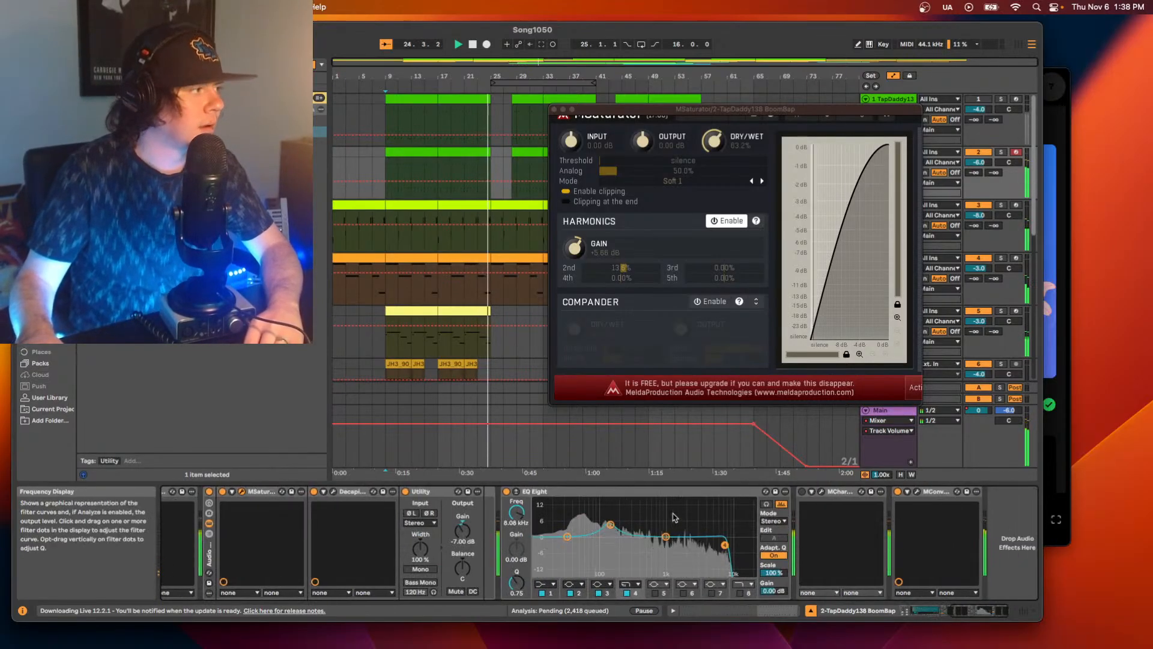
{"action": "key", "text": "space"}
{"action": "key", "text": "space"}
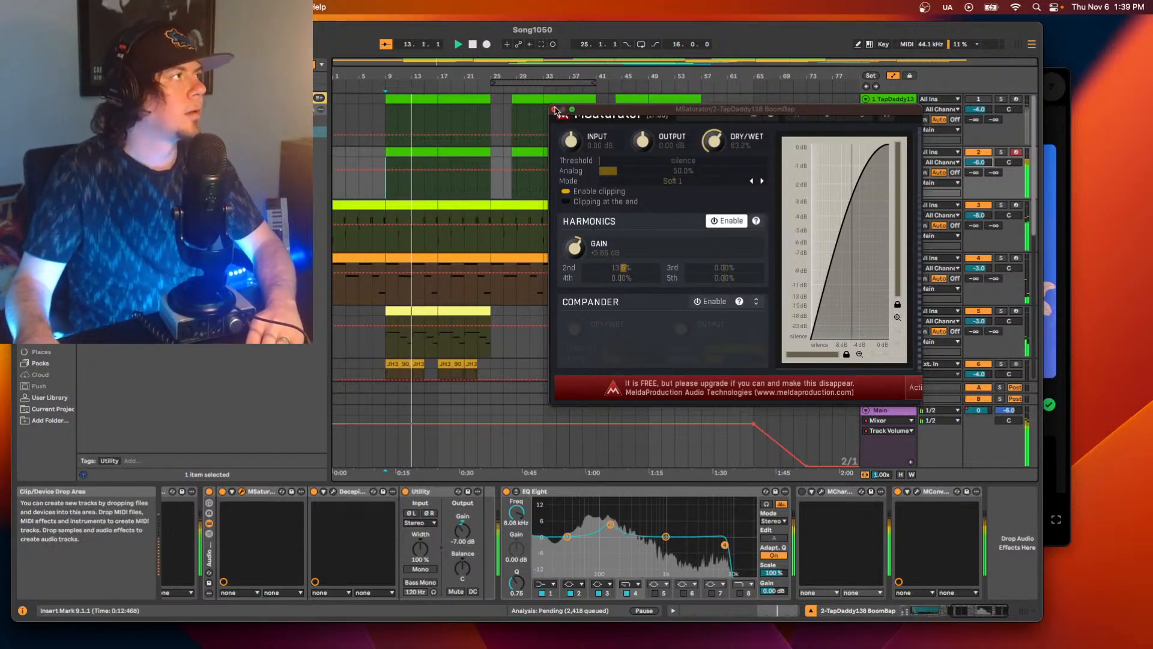
{"action": "left_click", "coordinate": [555, 109]}
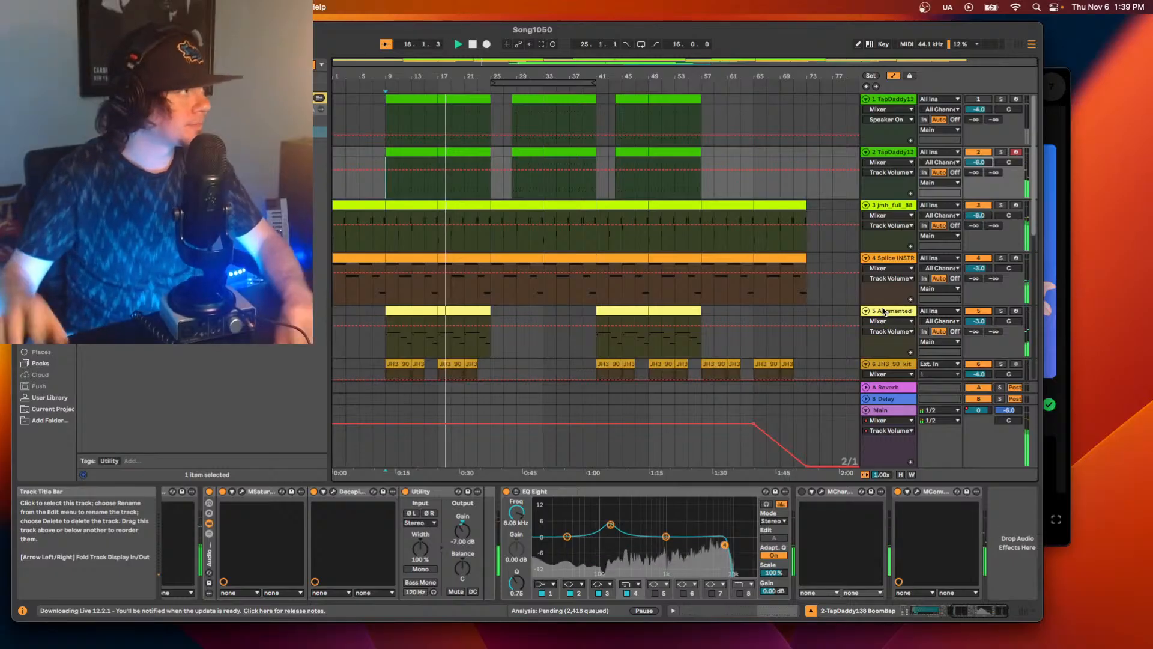
Replay the arrangement, adjust the SuperPlate reverb's mix on track 3, and close its window.
{"action": "key", "text": "space"}
{"action": "scroll", "coordinate": [547, 160], "scroll_direction": "down", "scroll_amount": 3}
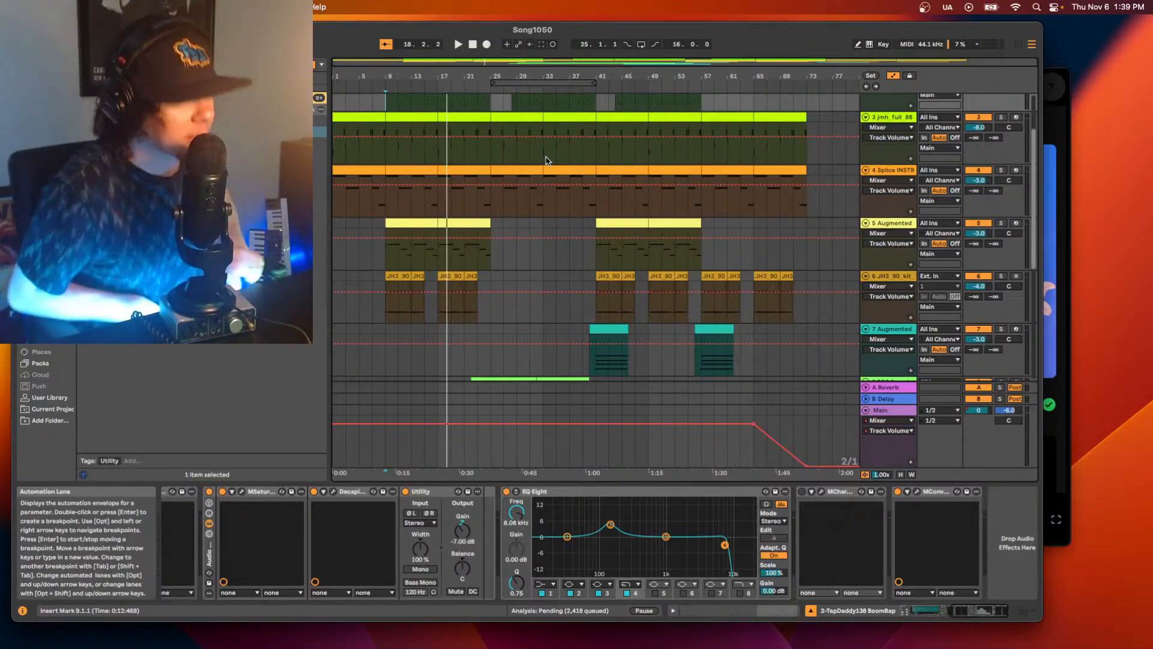
{"action": "key", "text": "space"}
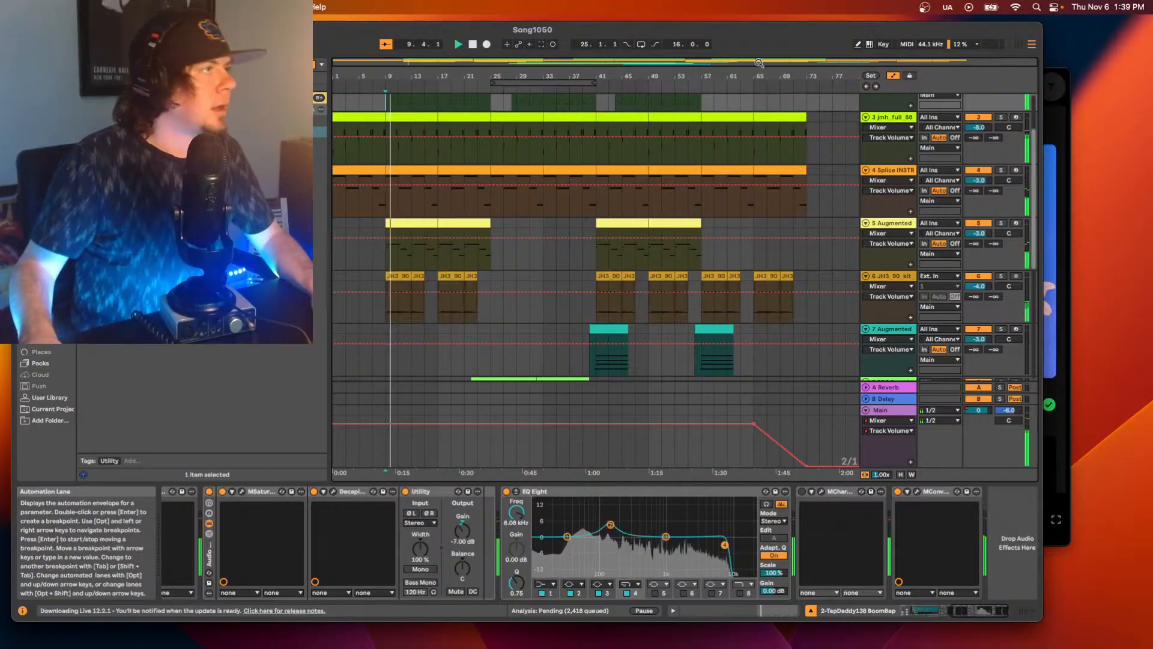
{"action": "scroll", "coordinate": [846, 182], "scroll_direction": "up", "scroll_amount": 3}
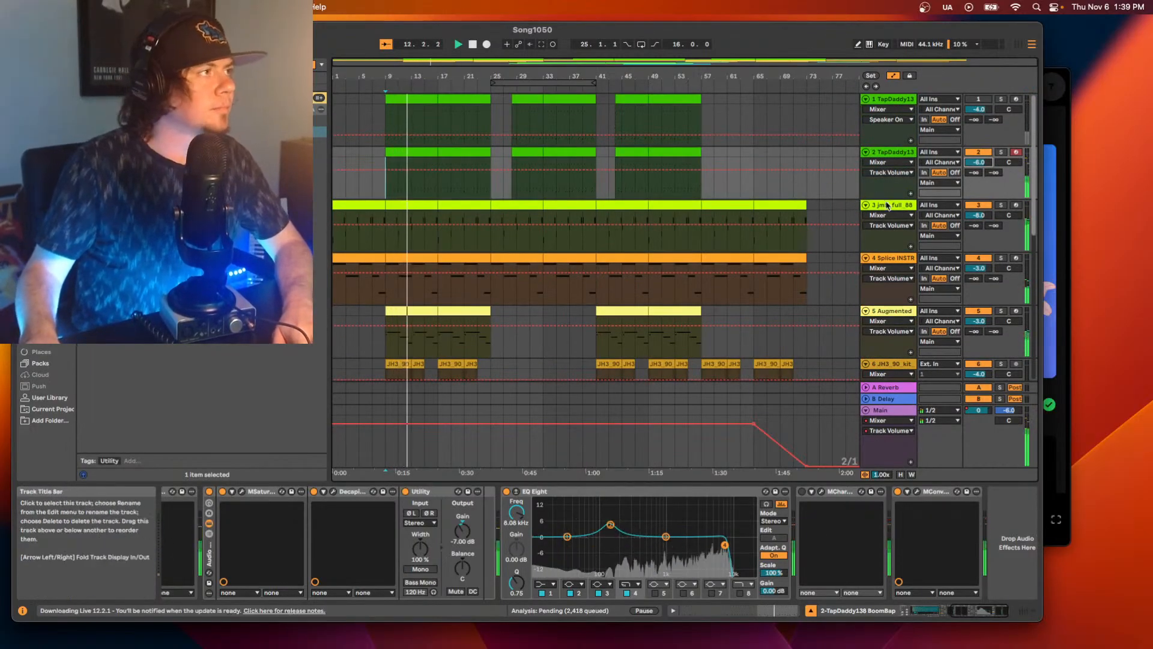
{"action": "left_click", "coordinate": [889, 205]}
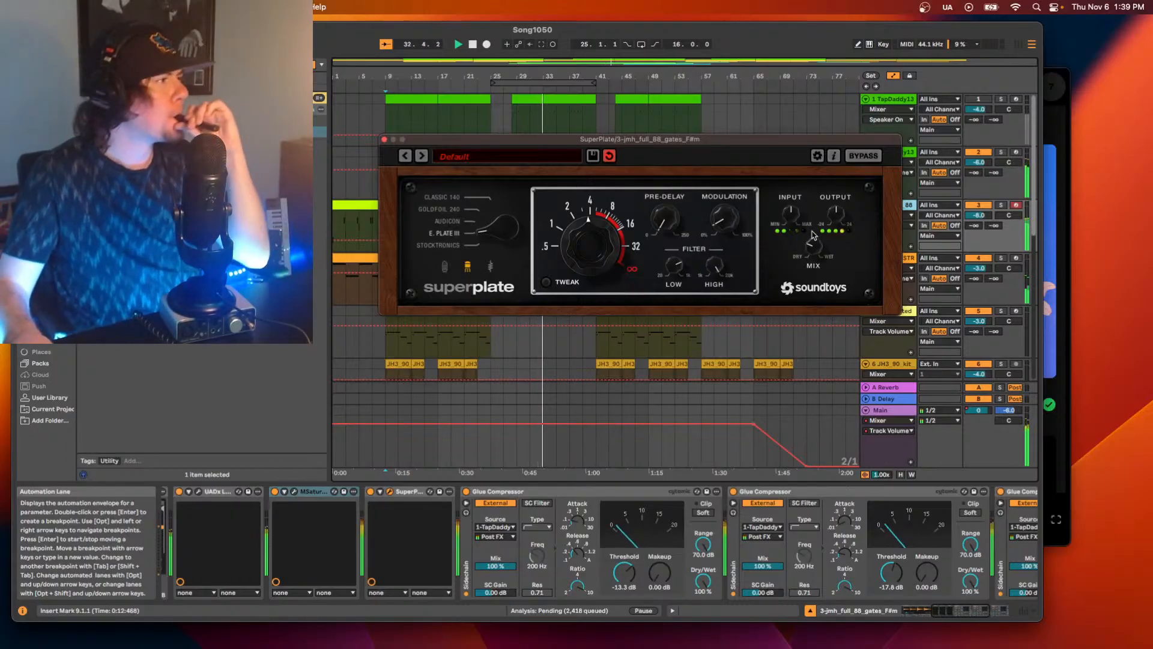
{"action": "left_click", "coordinate": [385, 140]}
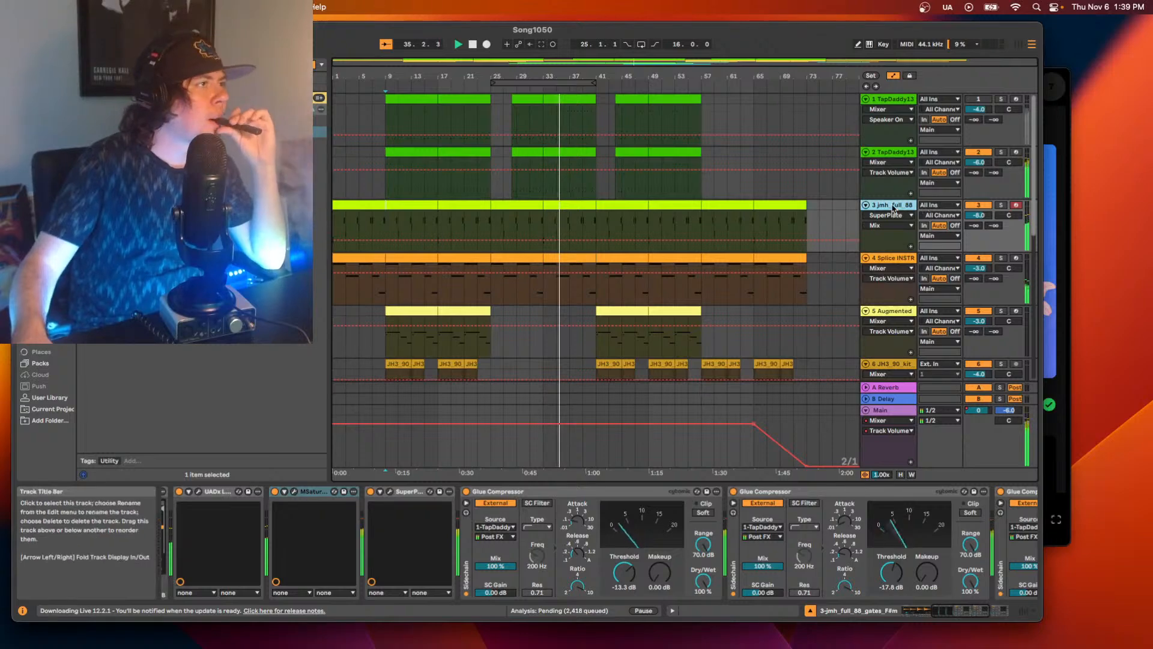
Move the Utility on track 10 (Xpand!2) after the Vocal Pop Hall reverb, before the first Glue Compressor.
{"action": "scroll", "coordinate": [587, 219], "scroll_direction": "down", "scroll_amount": 10}
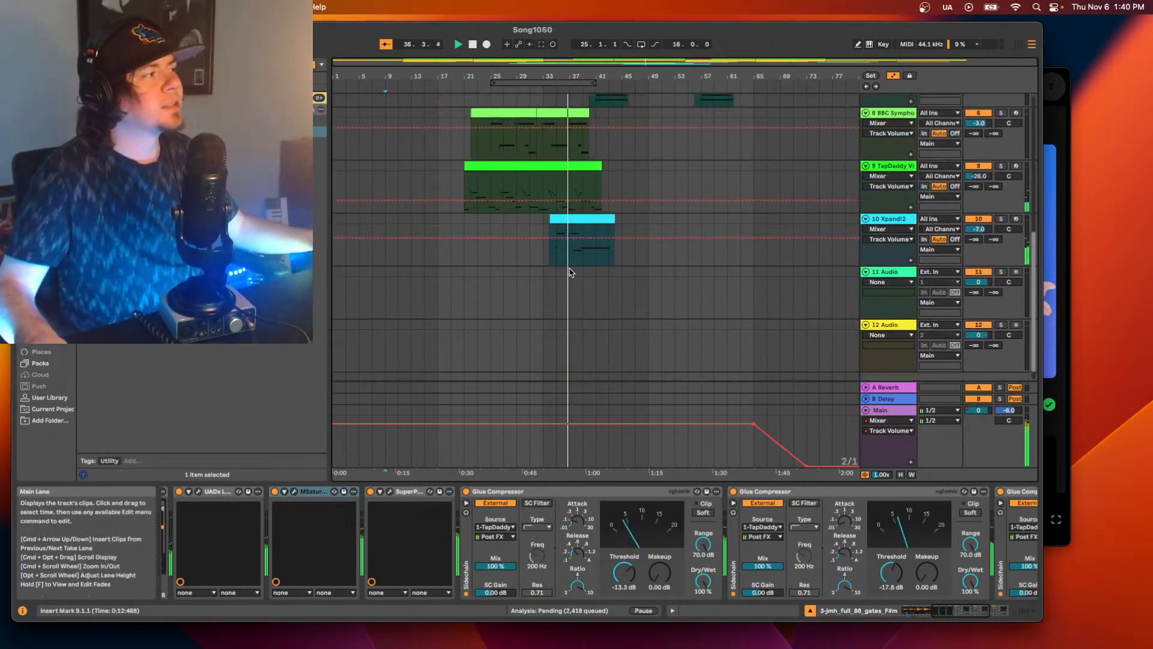
{"action": "left_click", "coordinate": [587, 219]}
{"action": "key", "text": "space"}
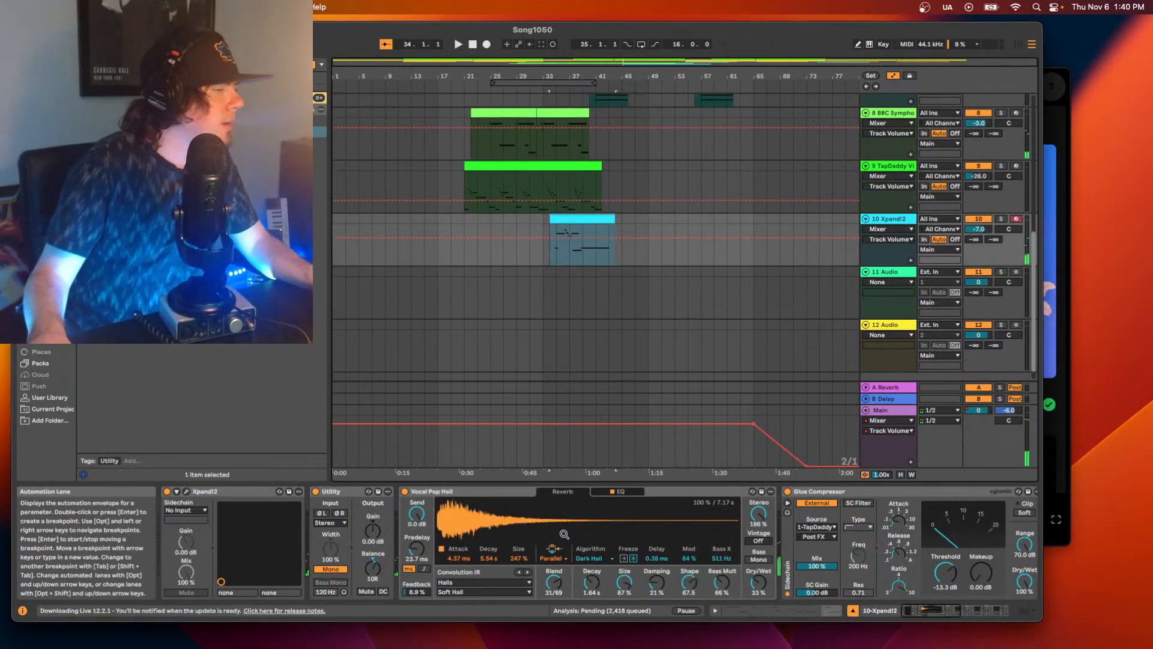
{"action": "mouse_move", "coordinate": [922, 613]}
{"action": "left_mouse_down"}
{"action": "mouse_move", "coordinate": [961, 612]}
{"action": "mouse_move", "coordinate": [913, 611]}
{"action": "left_mouse_up"}
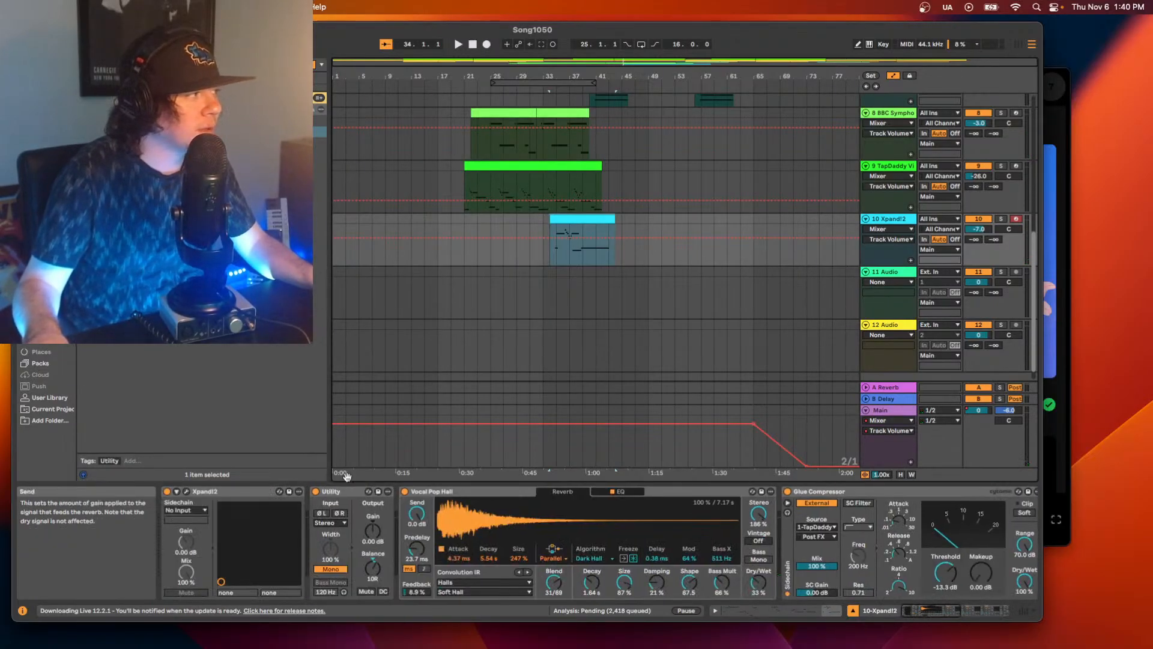
{"action": "key", "text": "space"}
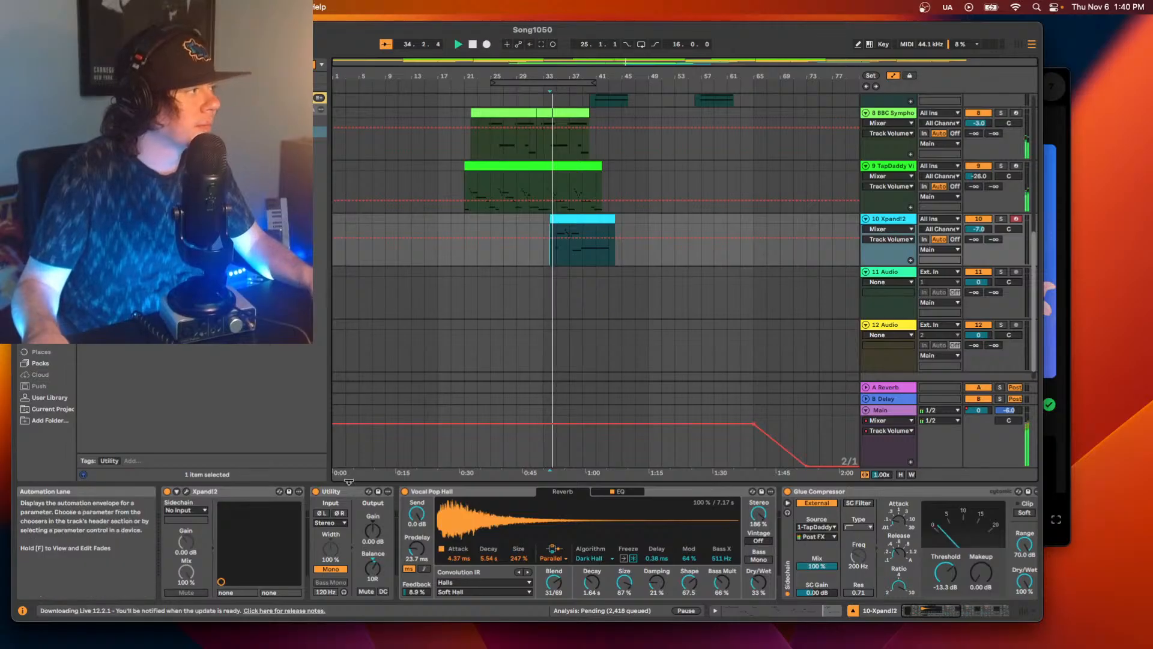
{"action": "left_click", "coordinate": [381, 498]}
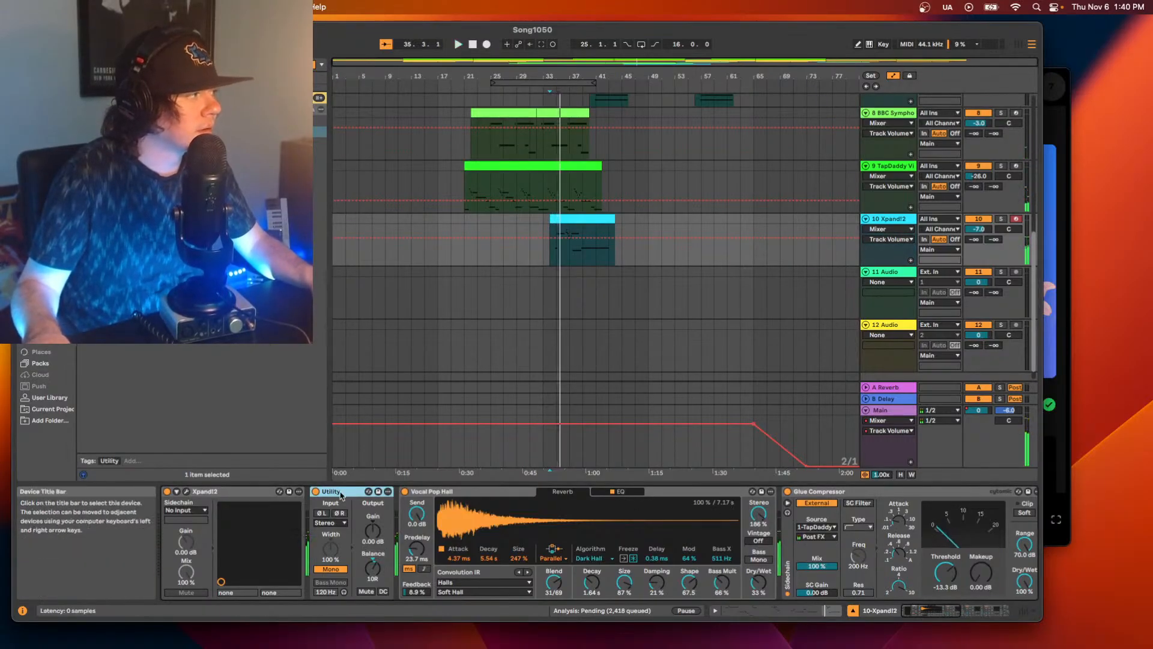
{"action": "left_click_drag", "start_coordinate": [576, 507], "coordinate": [780, 507]}
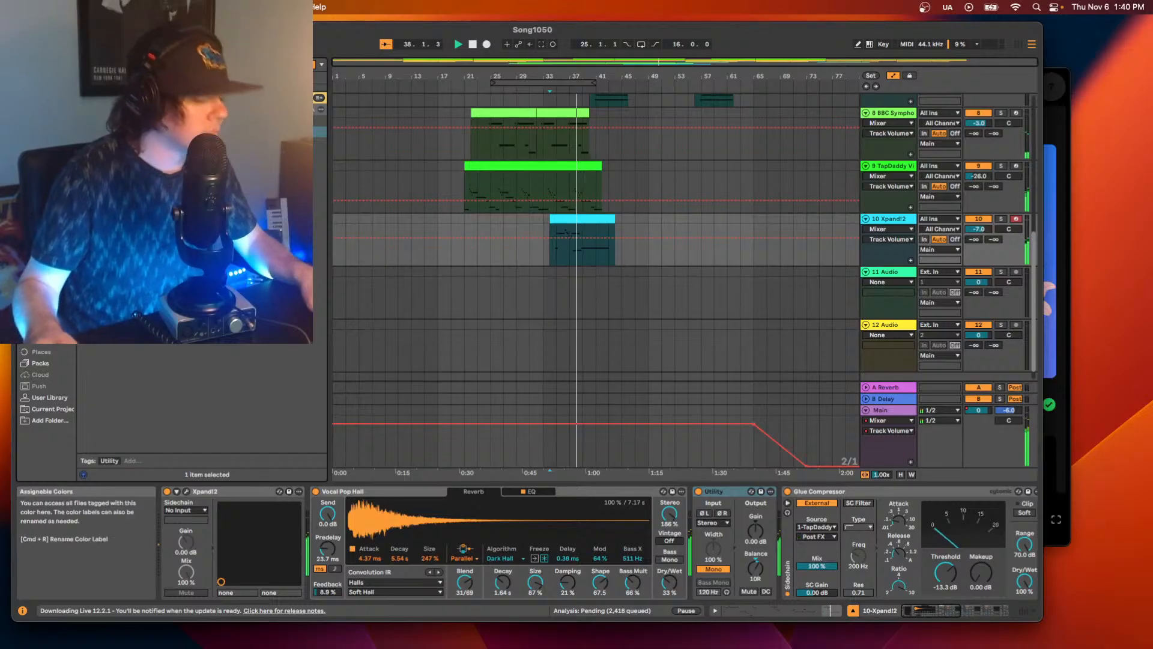
Add an EQ Eight after the Utility on the Xpand!2 track, with a low cut, a mid boost and a high cut at 5.27 kHz.
{"action": "left_click", "coordinate": [46, 133]}
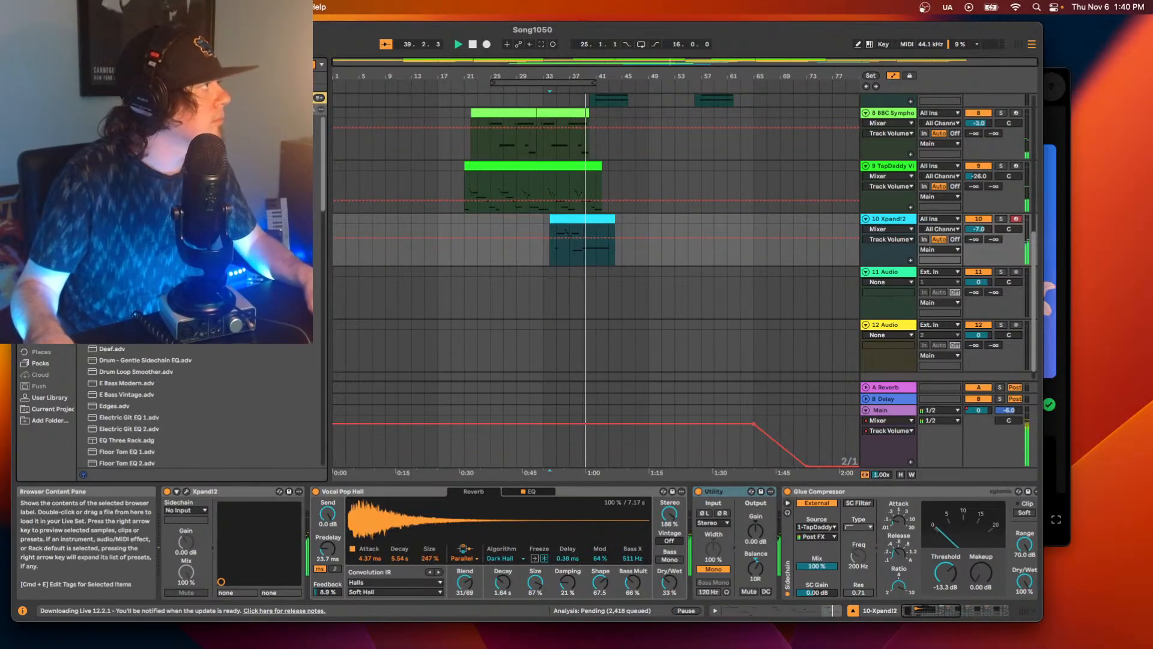
{"action": "left_click_drag", "start_coordinate": [181, 131], "coordinate": [781, 544]}
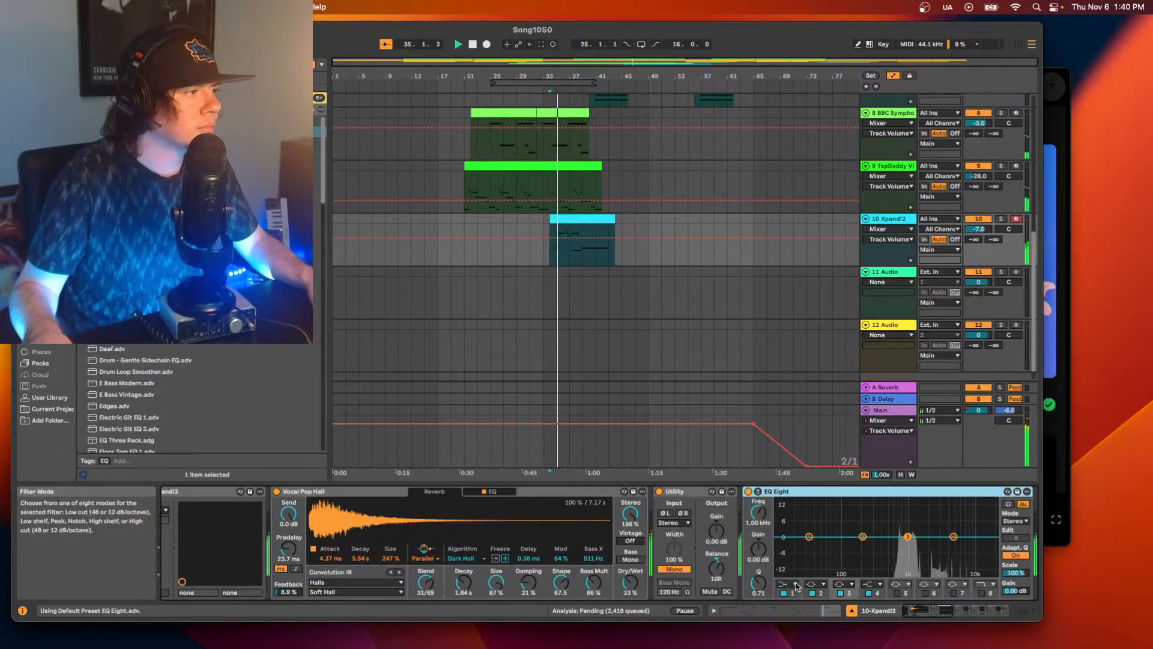
{"action": "left_click", "coordinate": [876, 586]}
{"action": "left_click", "coordinate": [869, 570]}
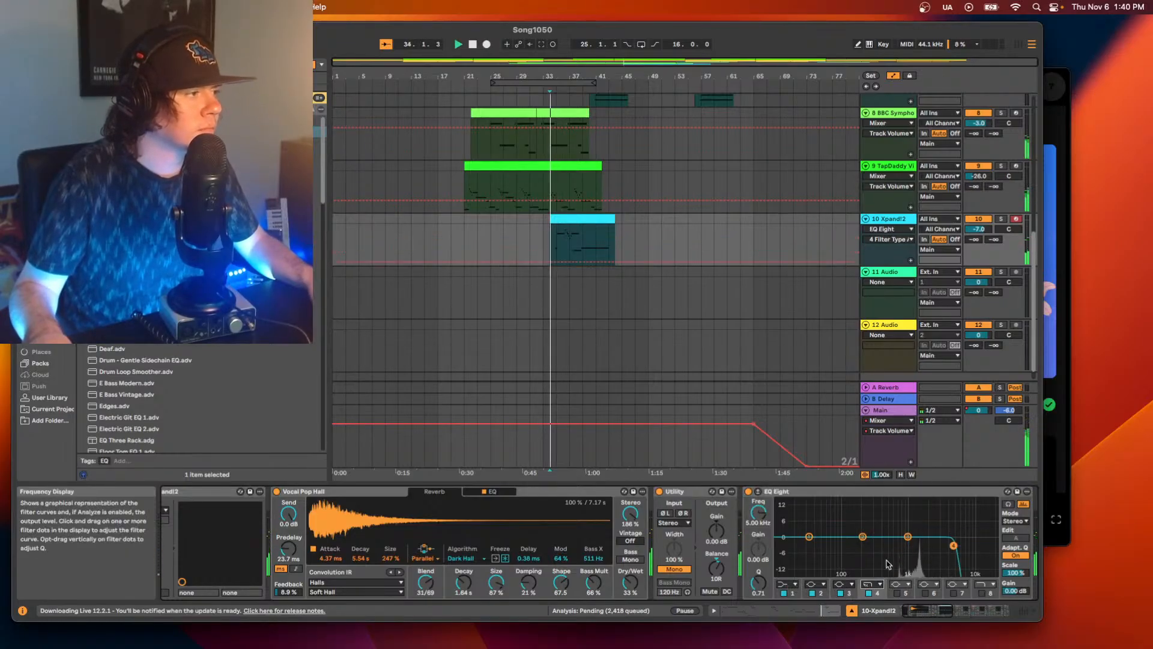
{"action": "left_click", "coordinate": [787, 584]}
{"action": "left_click", "coordinate": [787, 547]}
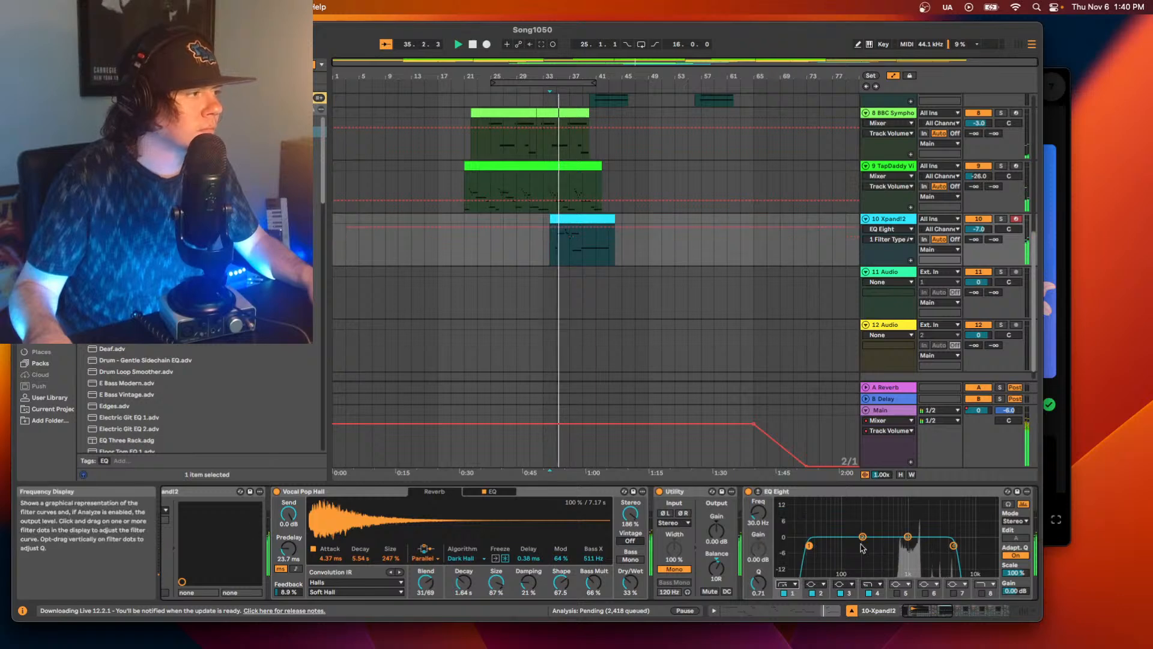
{"action": "left_click_drag", "start_coordinate": [809, 545], "coordinate": [955, 546]}
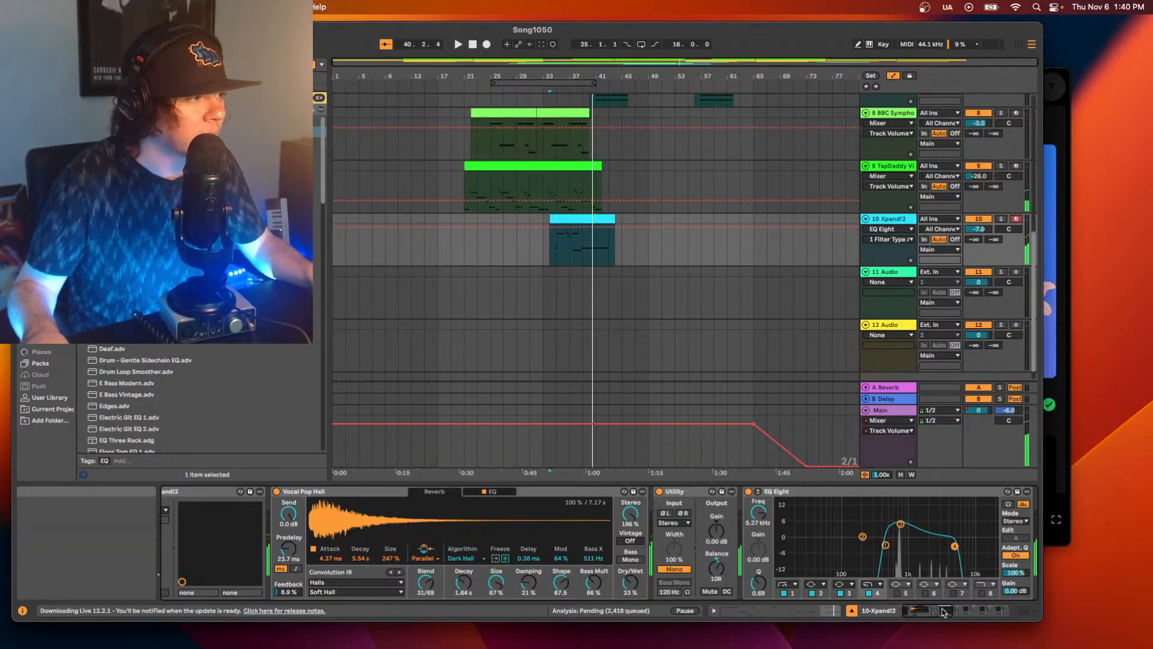
Listen to the Xpand!2 part in the arrangement and set track 10's volume to -9 dB.
{"action": "left_click_drag", "start_coordinate": [944, 612], "coordinate": [996, 608]}
{"action": "key", "text": "space"}
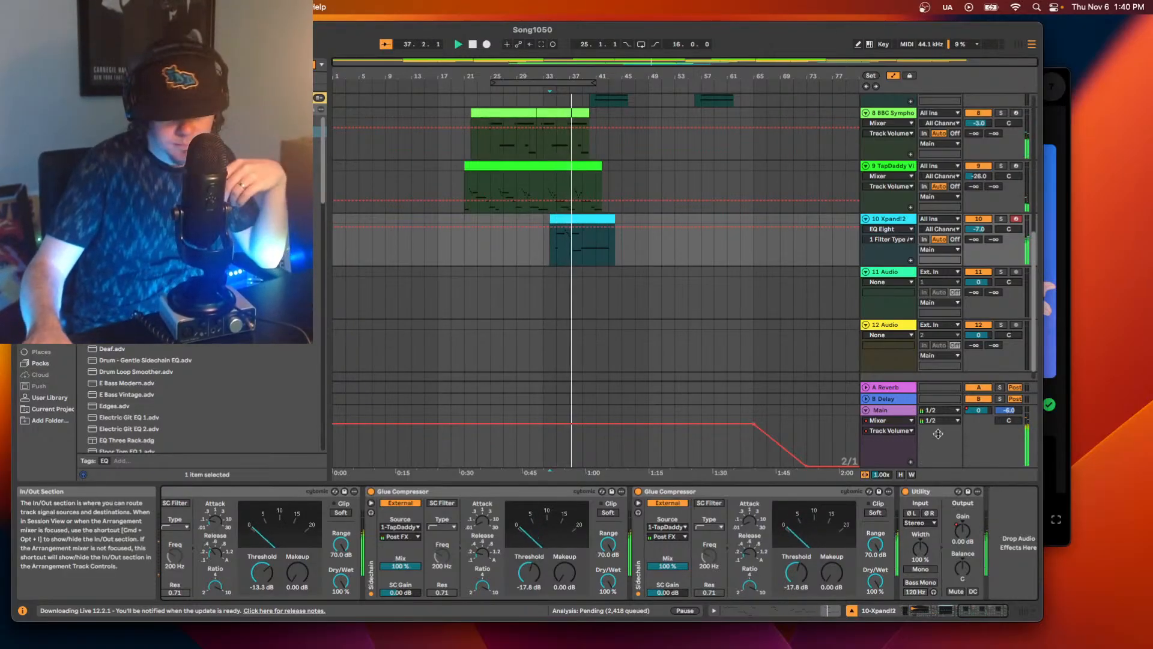
{"action": "scroll", "coordinate": [689, 244], "scroll_direction": "up", "scroll_amount": 5}
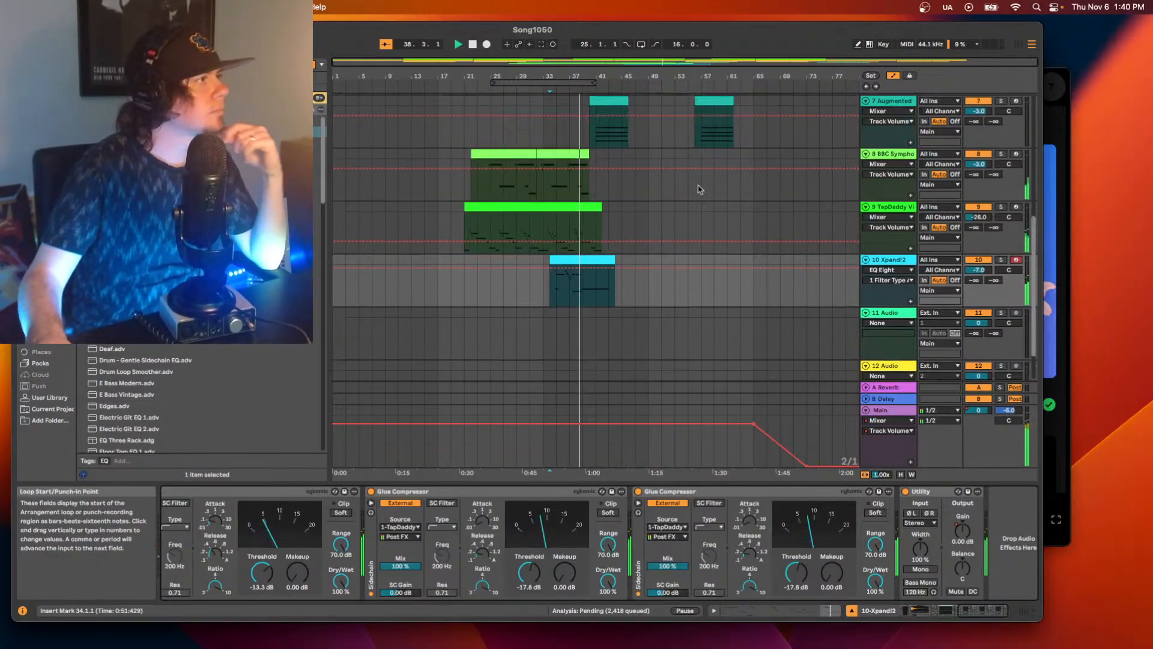
{"action": "scroll", "coordinate": [769, 264], "scroll_direction": "down", "scroll_amount": 3}
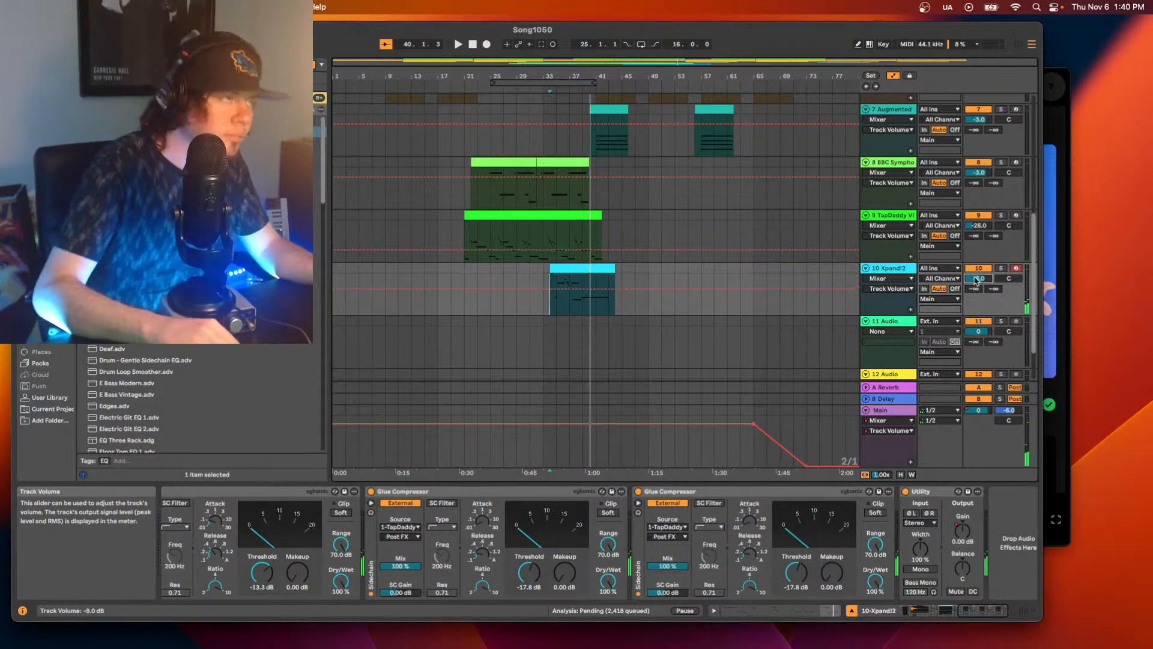
Set the volume of track 9 to -24 dB during playback.
{"action": "key", "text": "space"}
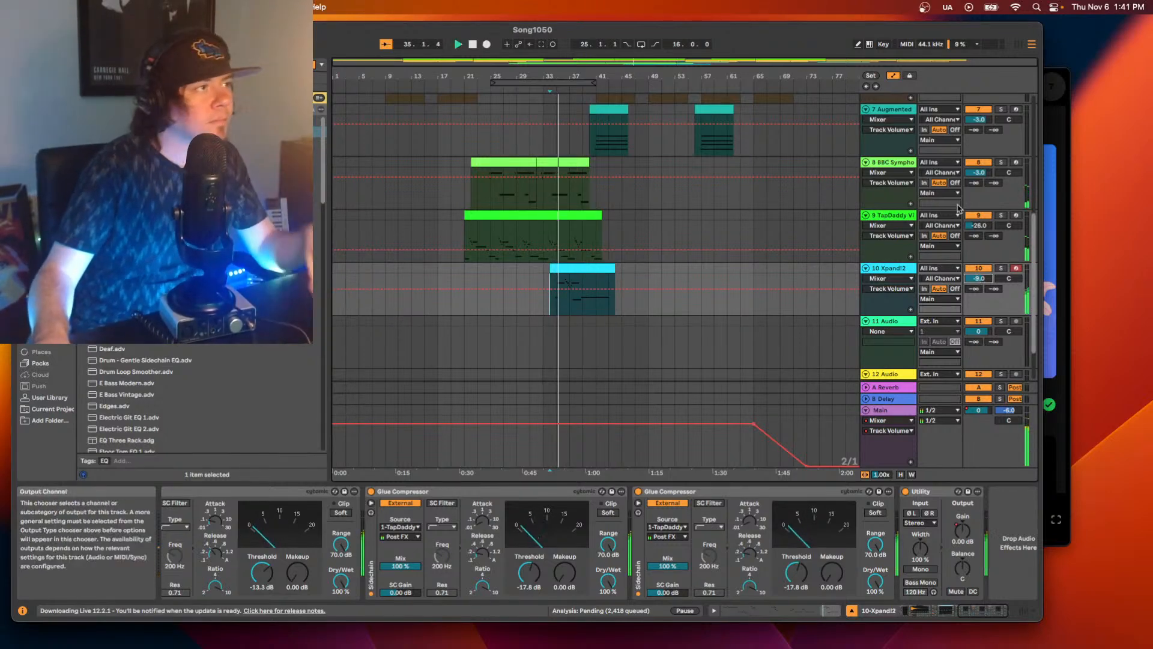
{"action": "left_click", "coordinate": [978, 226]}
{"action": "type", "text": "-24"}
{"action": "key", "text": "Return"}
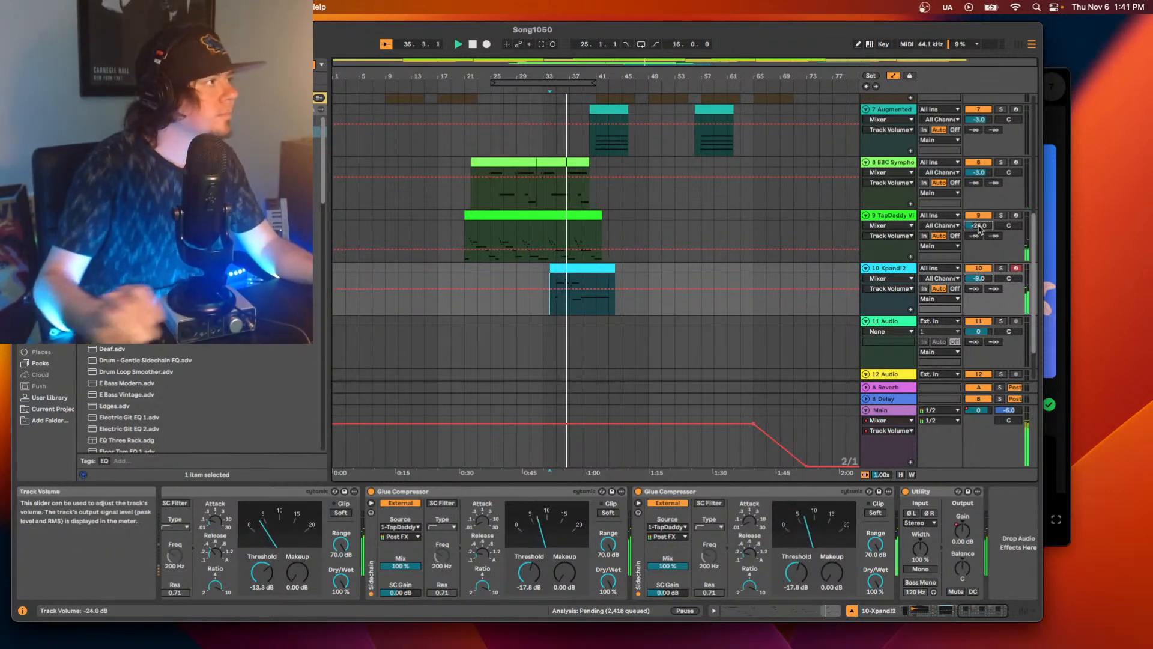
Play the section from bar 23 and set track 8's (BBC Symphony Orchestra) volume to -2 dB.
{"action": "scroll", "coordinate": [807, 231], "scroll_direction": "up", "scroll_amount": 3}
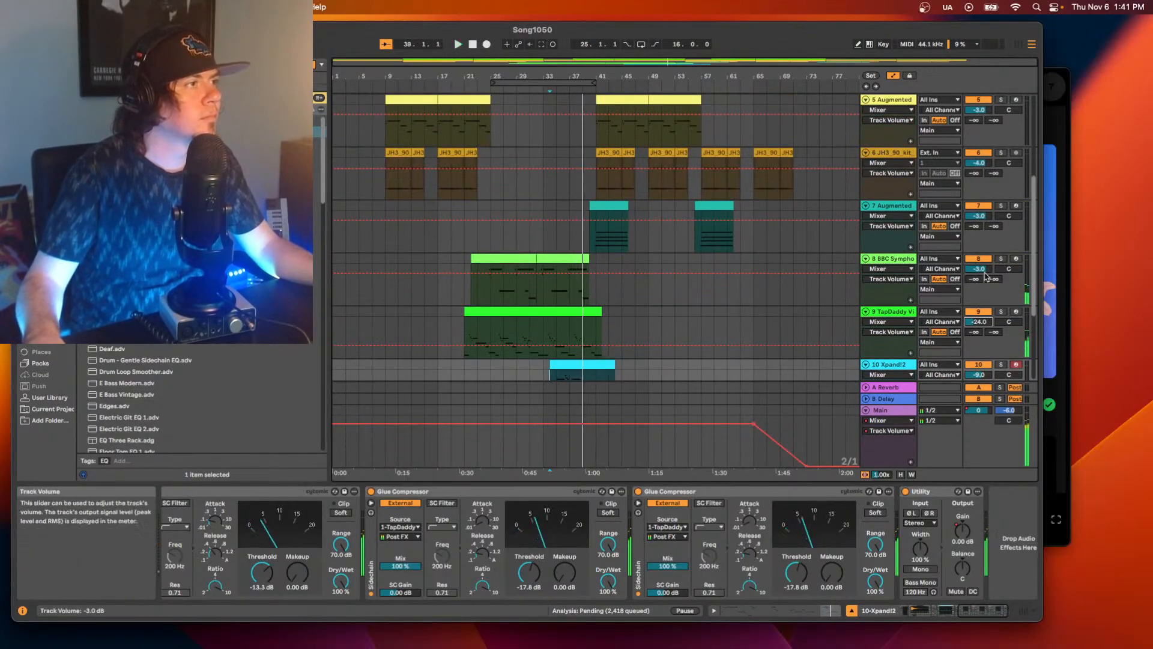
{"action": "left_click", "coordinate": [581, 271]}
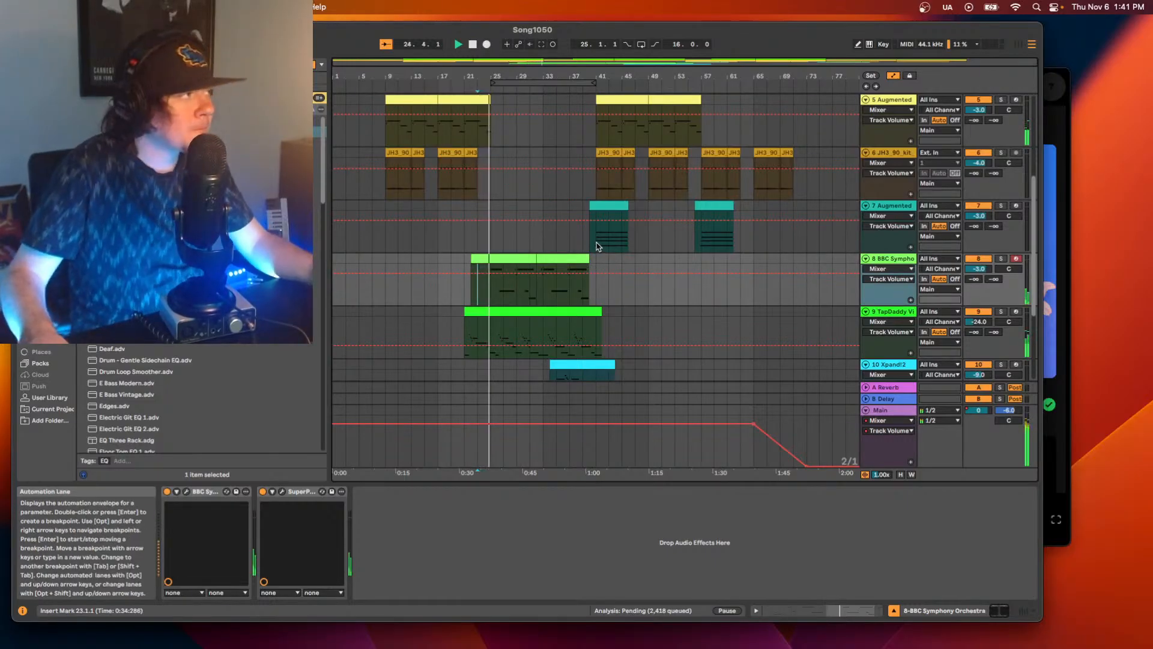
{"action": "left_click", "coordinate": [973, 270]}
{"action": "type", "text": "-2"}
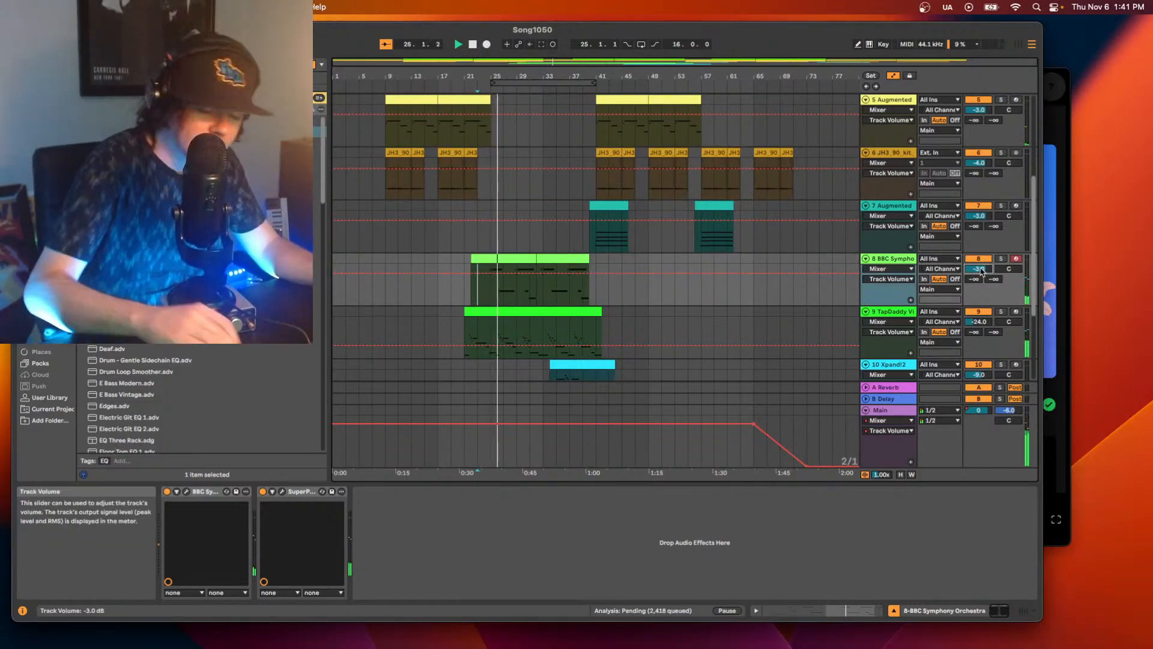
{"action": "key", "text": "Return"}
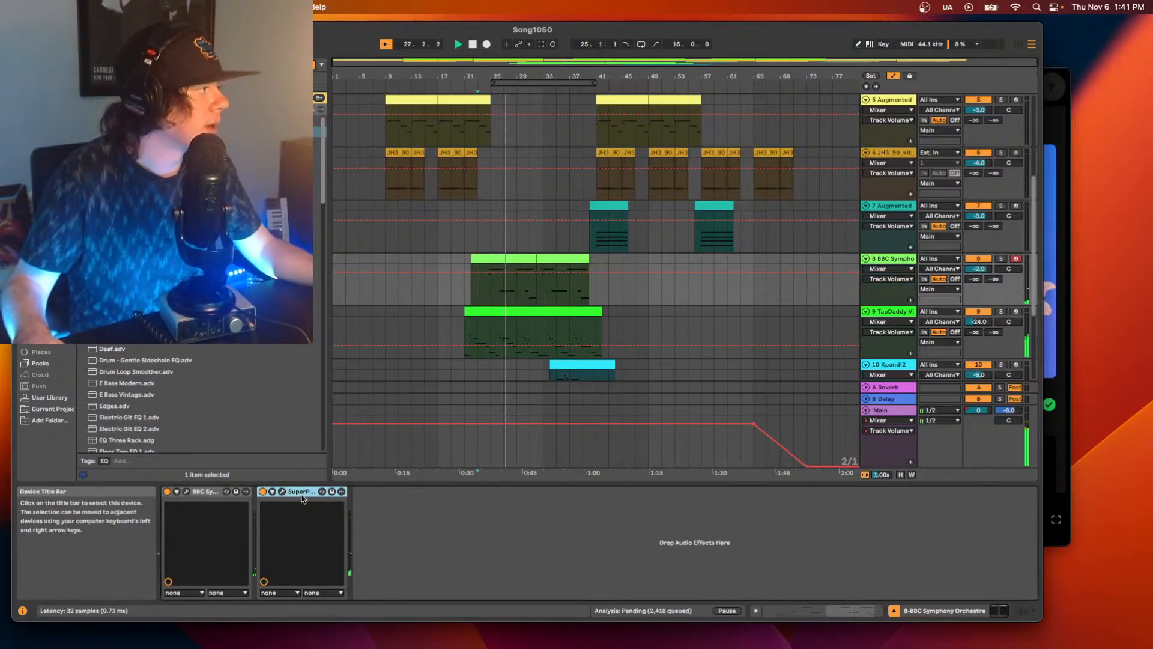
Solo the BBC Symphony Orchestra track briefly to hear it alone, and stop playback.
{"action": "left_click", "coordinate": [1000, 259]}
{"action": "key", "text": "space"}
{"action": "left_click", "coordinate": [1000, 259]}
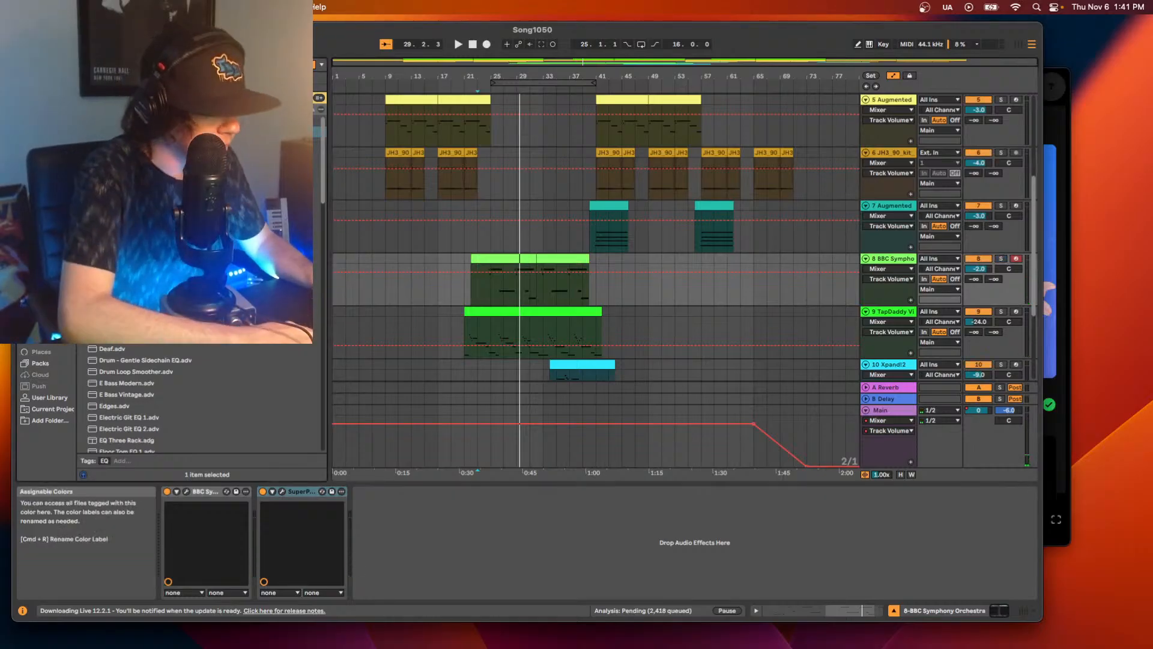
Add a UADx 1176 FET Compressor before the SuperPlate on the BBC Symphony Orchestra track and restart playback.
{"action": "key", "text": "super+f"}
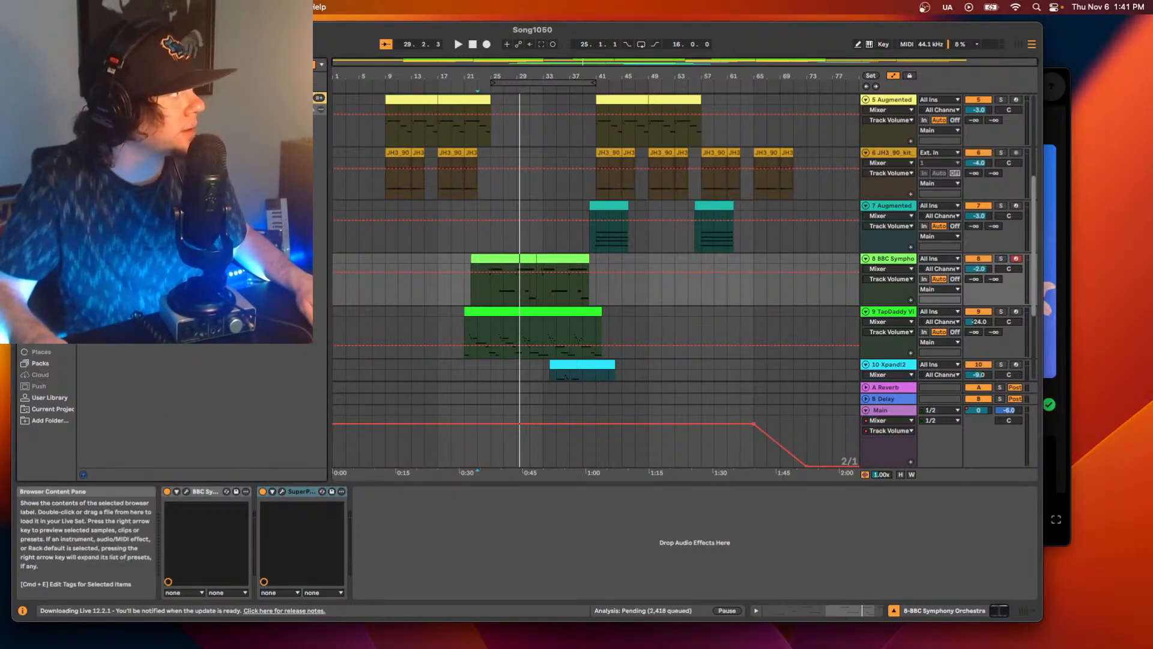
{"action": "left_click_drag", "start_coordinate": [180, 183], "coordinate": [257, 504]}
{"action": "key", "text": "space"}
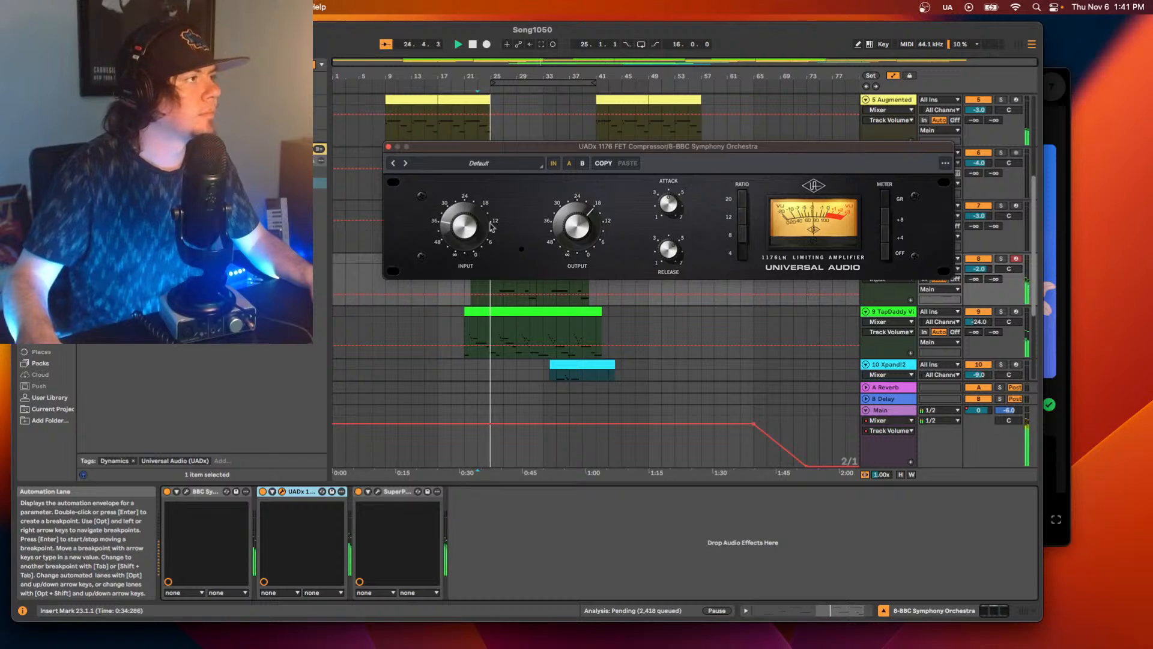
Replay the section from bar 23 and adjust the input and attack of the UADx 1176 compressor on the BBC Symphony Orchestra track.
{"action": "key", "text": "space"}
{"action": "key", "text": "space"}
{"action": "left_click_drag", "start_coordinate": [476, 226], "coordinate": [473, 209]}
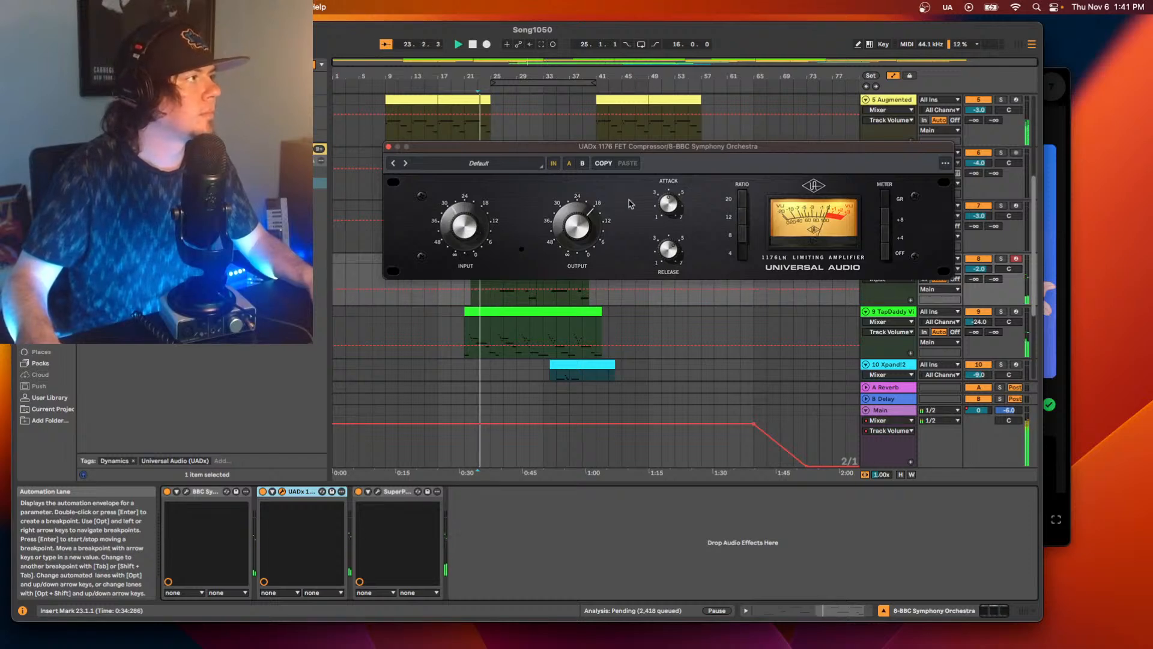
{"action": "left_click", "coordinate": [672, 257]}
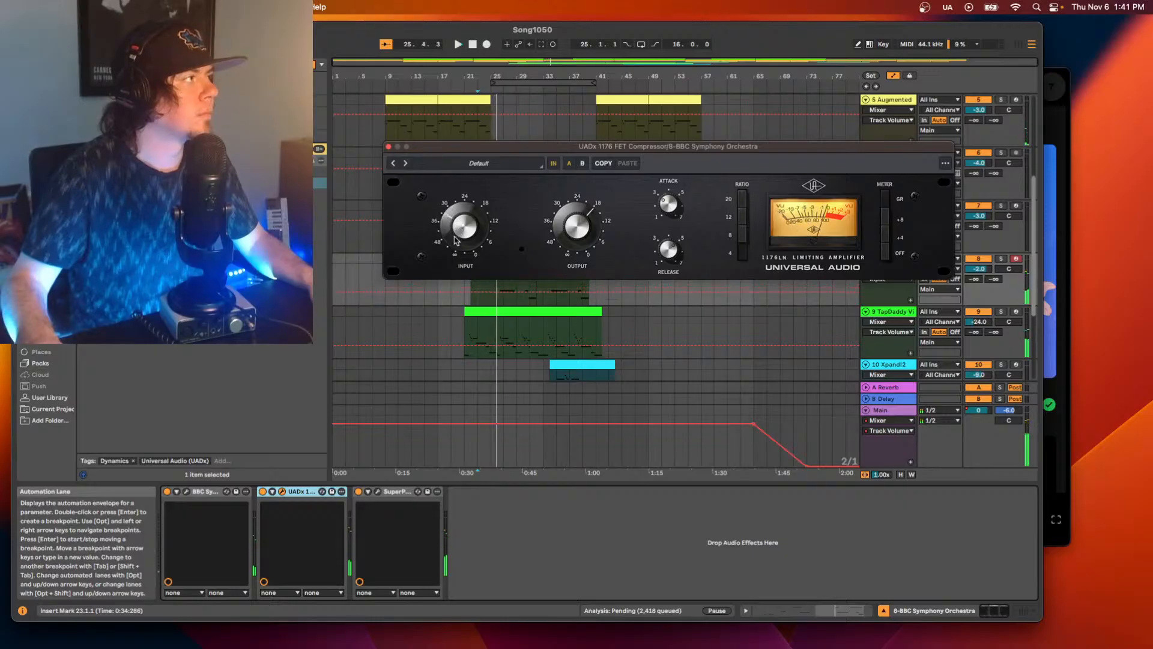
{"action": "key", "text": "space"}
{"action": "key", "text": "space"}
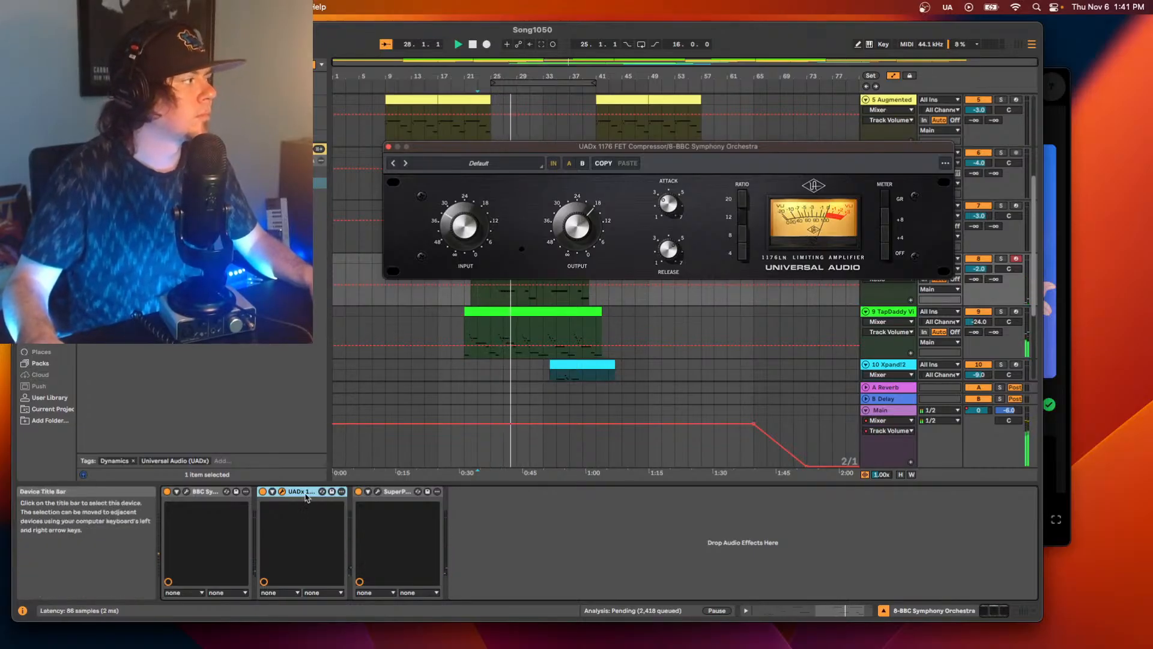
Try the UADx 1176 compressor after the SuperPlate and return it to its place before the SuperPlate.
{"action": "left_click_drag", "start_coordinate": [303, 491], "coordinate": [486, 511]}
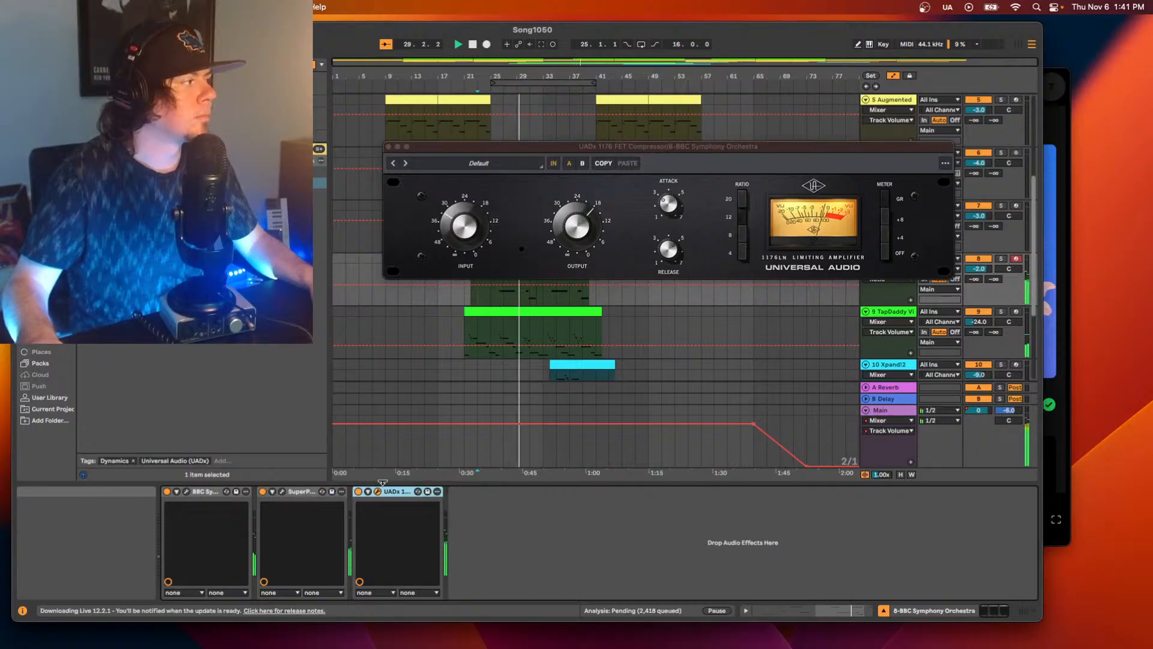
{"action": "left_click_drag", "start_coordinate": [397, 491], "coordinate": [264, 491]}
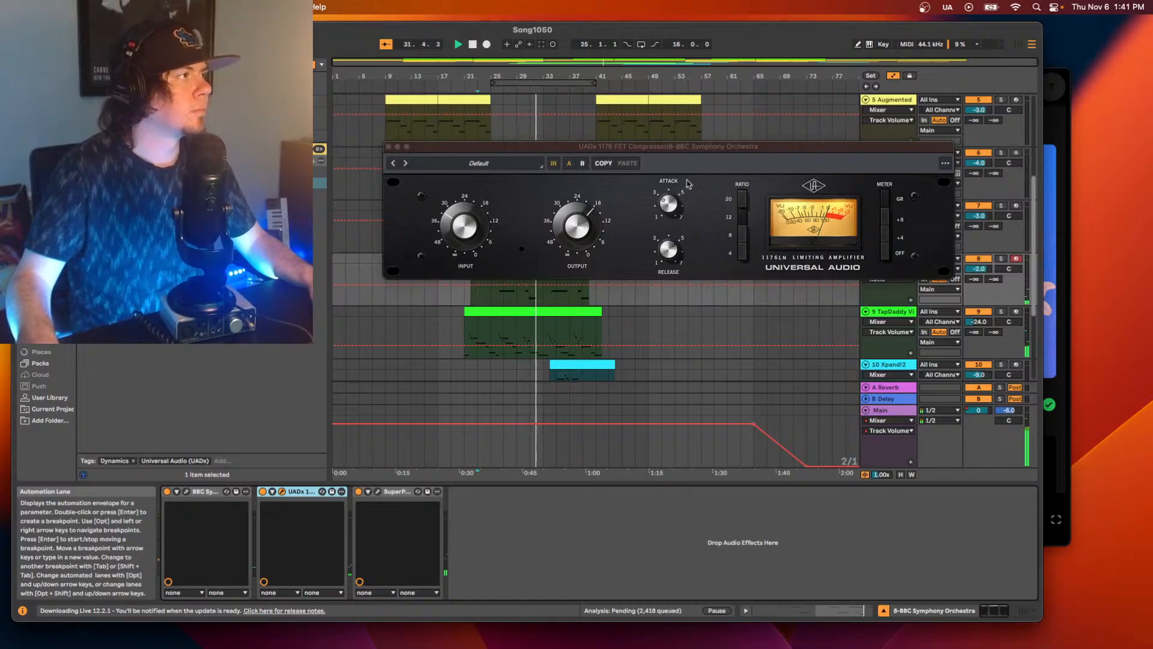
Set the 1176's input to about 24 and its output to about -19.2 dB while replaying the section from bar 23.
{"action": "left_click", "coordinate": [469, 228]}
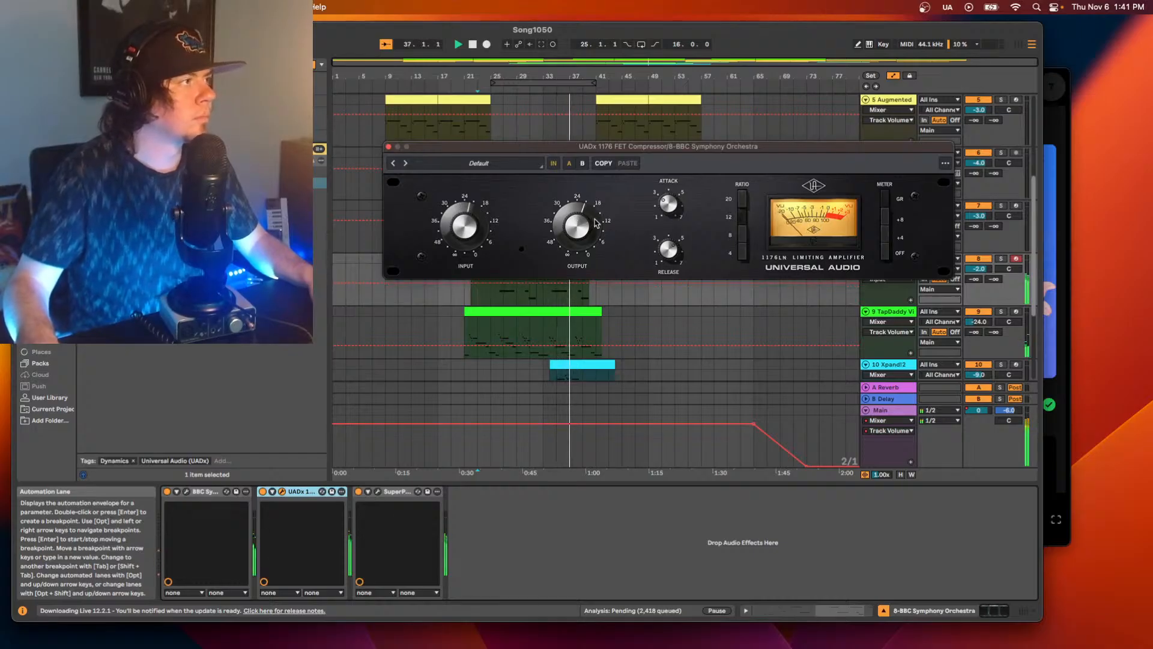
{"action": "key", "text": "space"}
{"action": "key", "text": "space"}
{"action": "left_click_drag", "start_coordinate": [459, 221], "coordinate": [459, 225]}
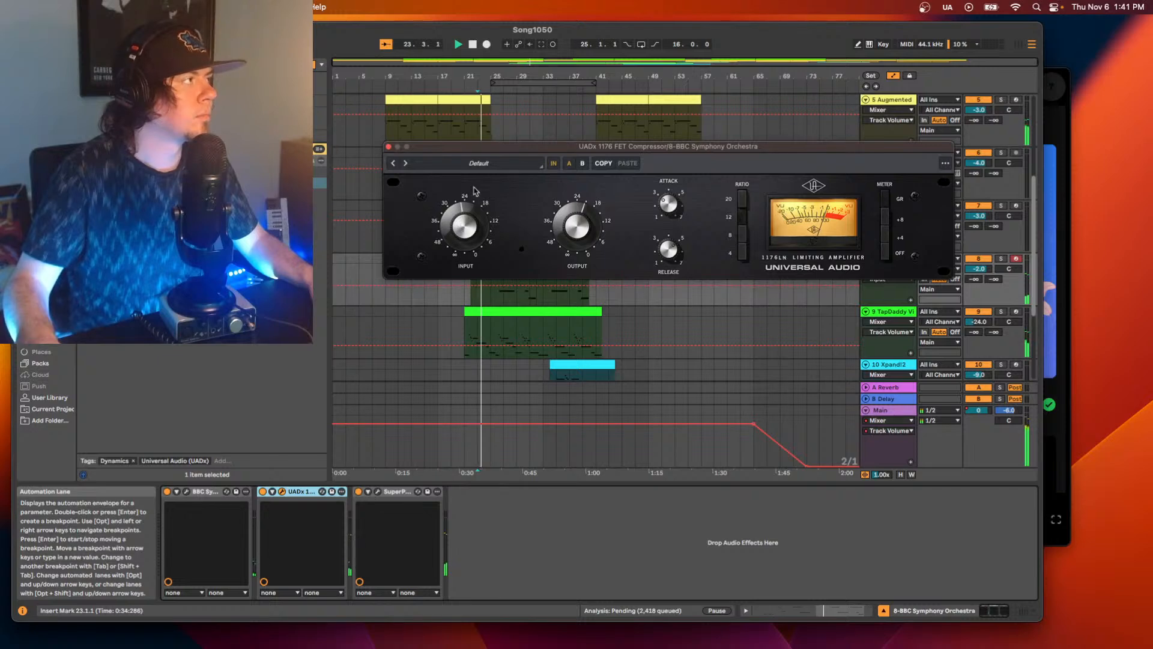
{"action": "left_click_drag", "start_coordinate": [494, 147], "coordinate": [589, 106]}
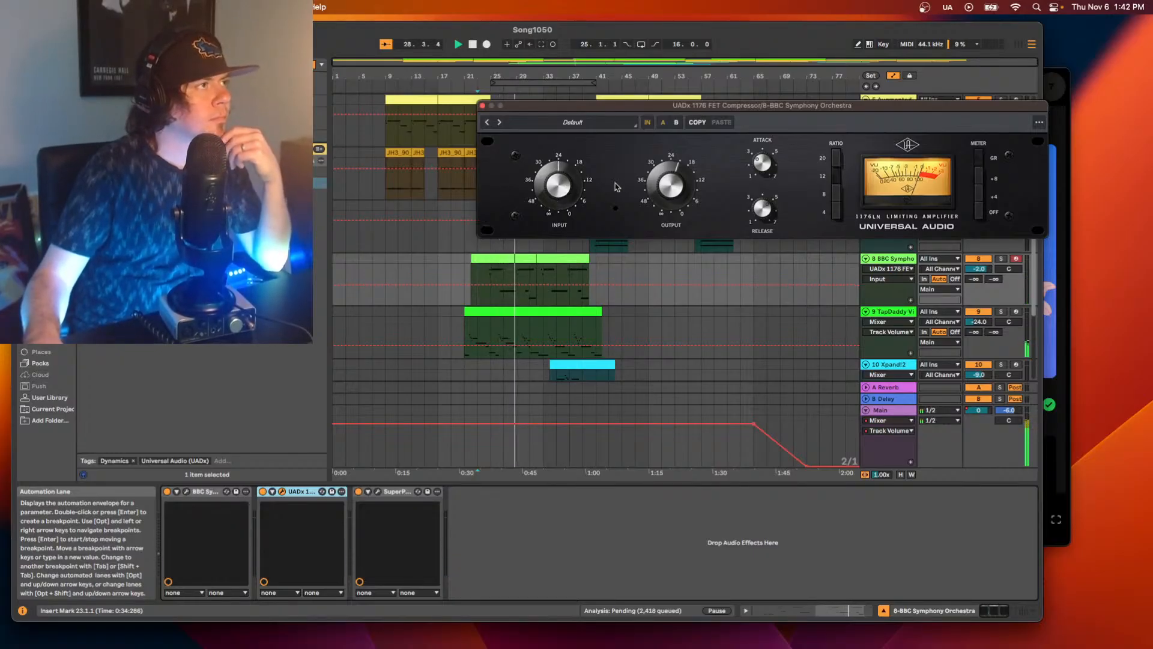
{"action": "left_click", "coordinate": [658, 187]}
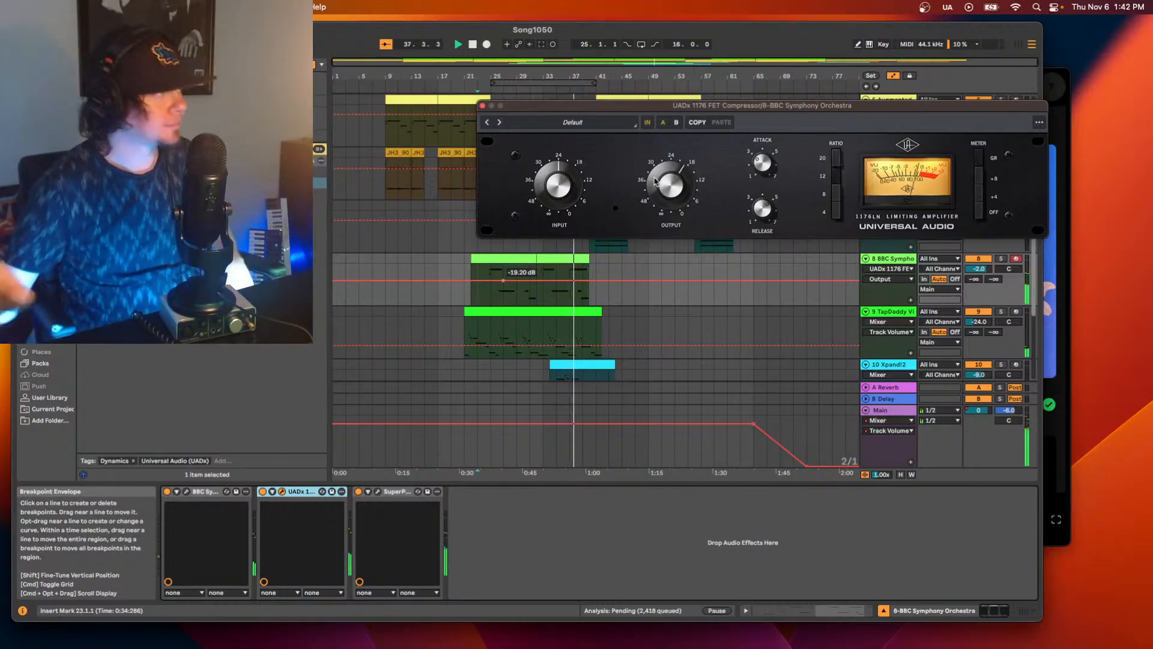
Set the BBC Symphony Orchestra track's volume to -6 dB and close the compressor's plug-in window.
{"action": "left_click", "coordinate": [962, 262]}
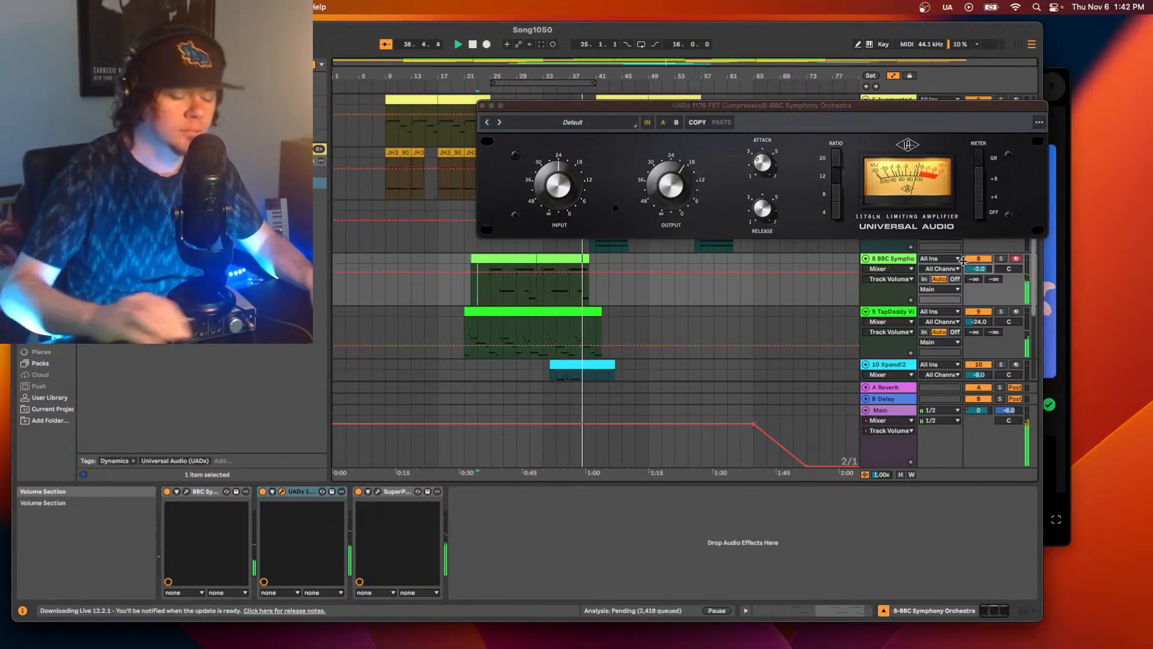
{"action": "key", "text": "Down"}
{"action": "key", "text": "Down"}
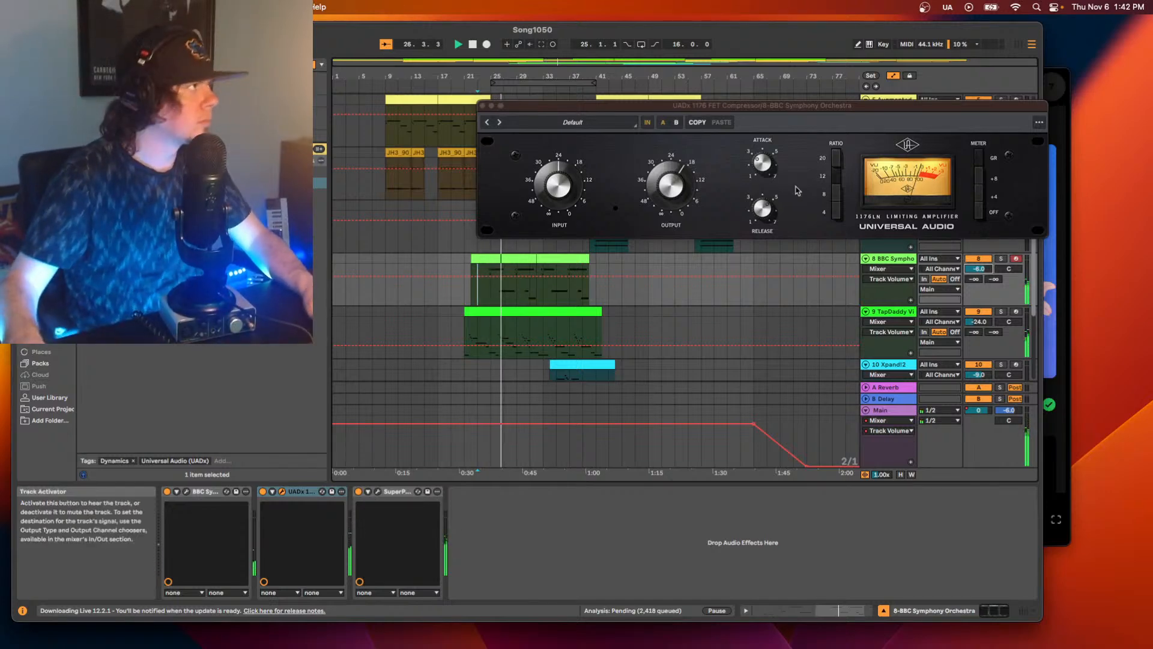
{"action": "left_click", "coordinate": [483, 110]}
Copy the last two Glue Compressors from track 3 (jmh_full_88) to the end of the BBC Symphony Orchestra track's device chain.
{"action": "scroll", "coordinate": [697, 257], "scroll_direction": "up", "scroll_amount": 5}
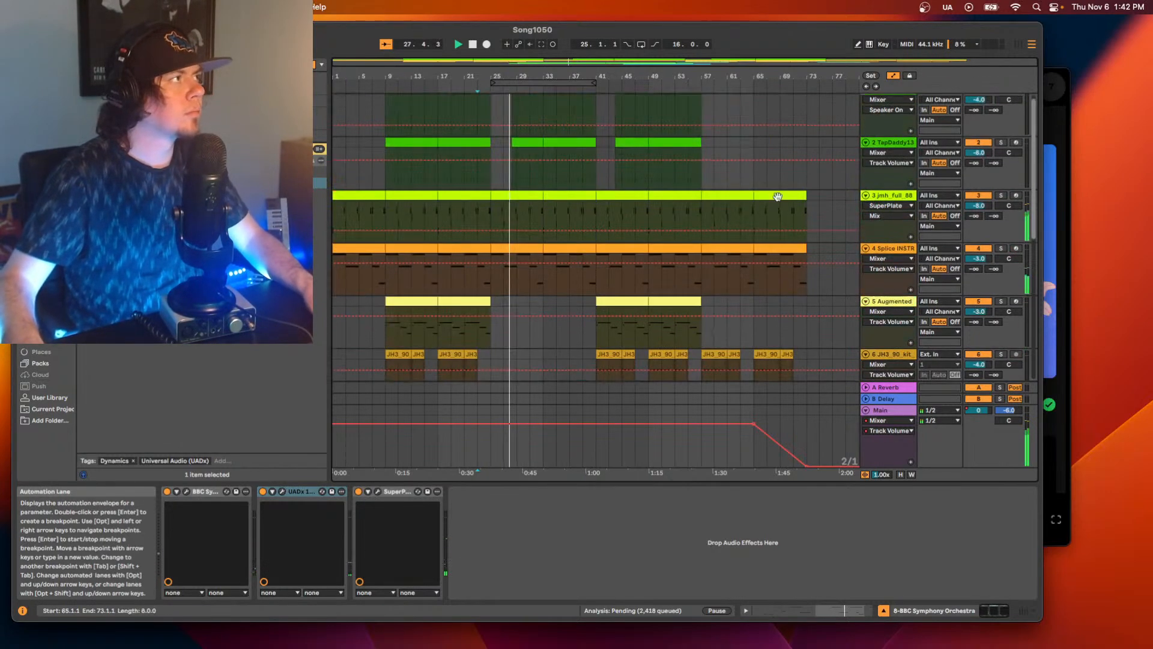
{"action": "left_click", "coordinate": [905, 227]}
{"action": "scroll", "coordinate": [652, 529], "scroll_direction": "right", "scroll_amount": 5}
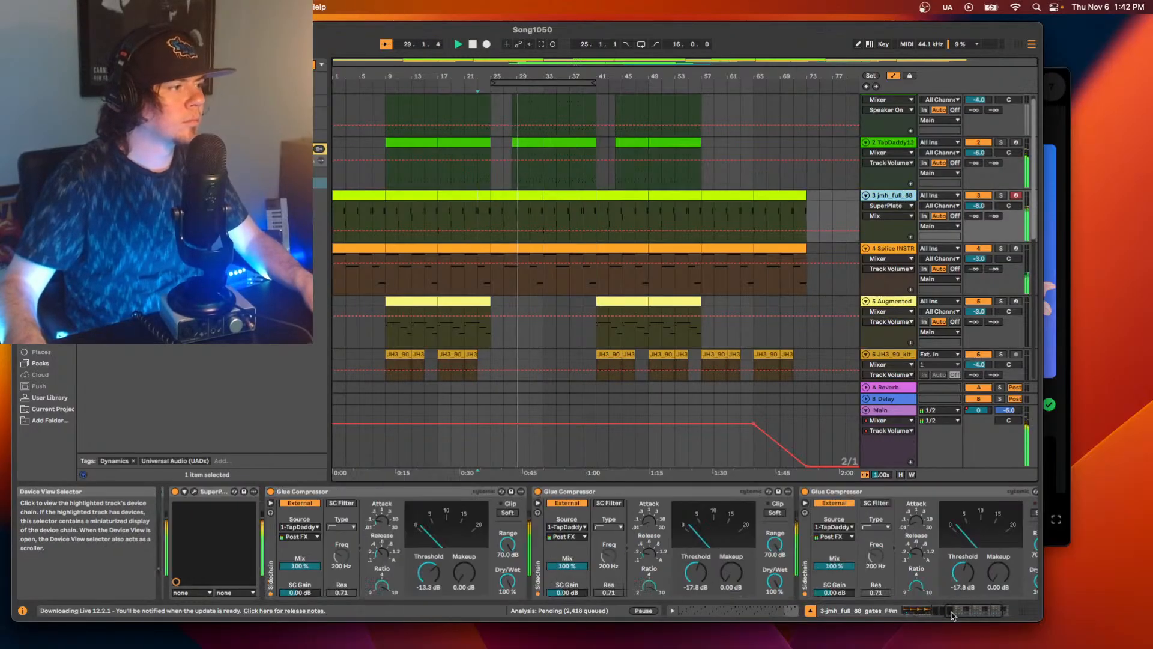
{"action": "left_click", "coordinate": [652, 491]}
{"action": "left_click", "coordinate": [849, 492], "text": "shift"}
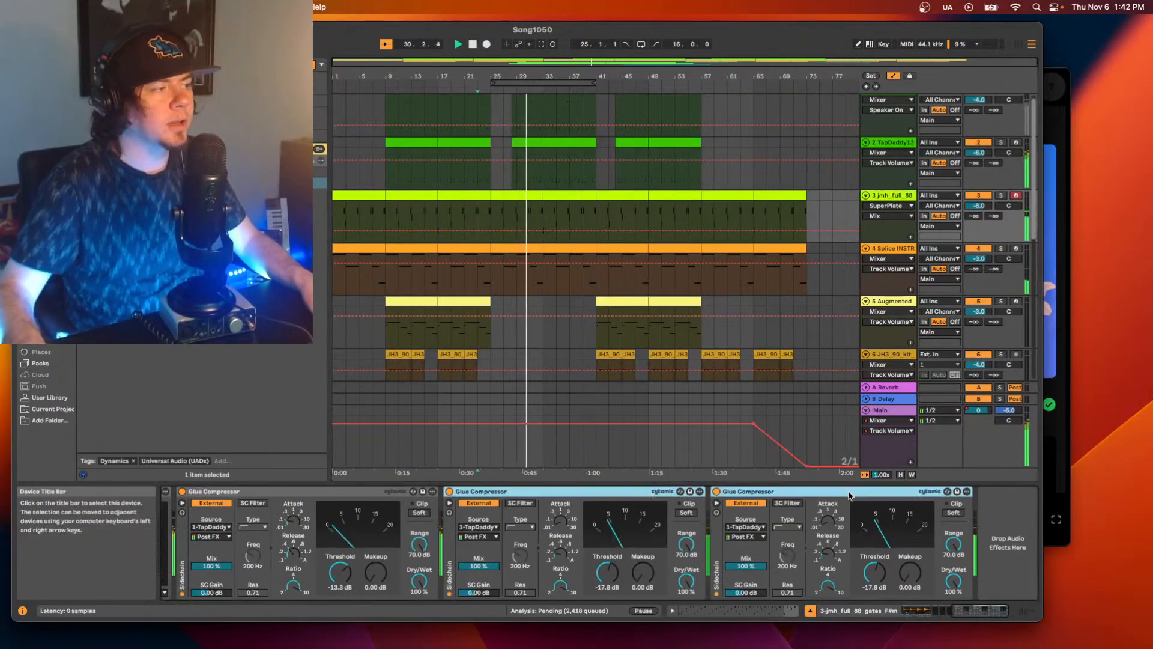
{"action": "scroll", "coordinate": [824, 266], "scroll_direction": "down", "scroll_amount": 5}
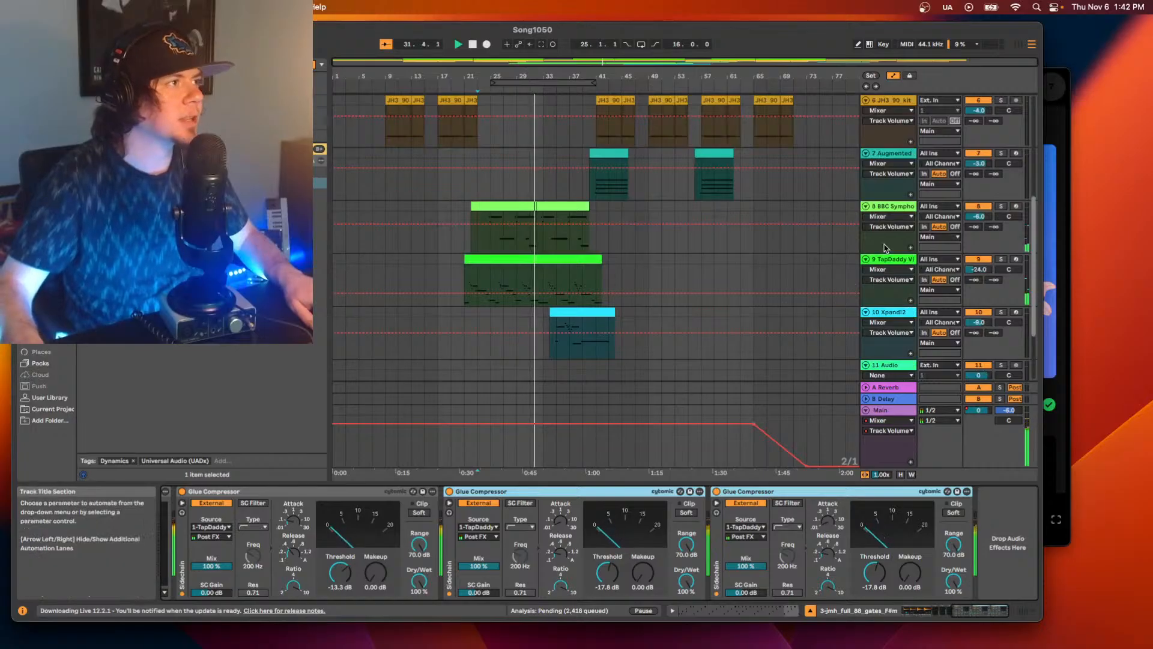
{"action": "left_click", "coordinate": [888, 206]}
{"action": "key", "text": "super+v"}
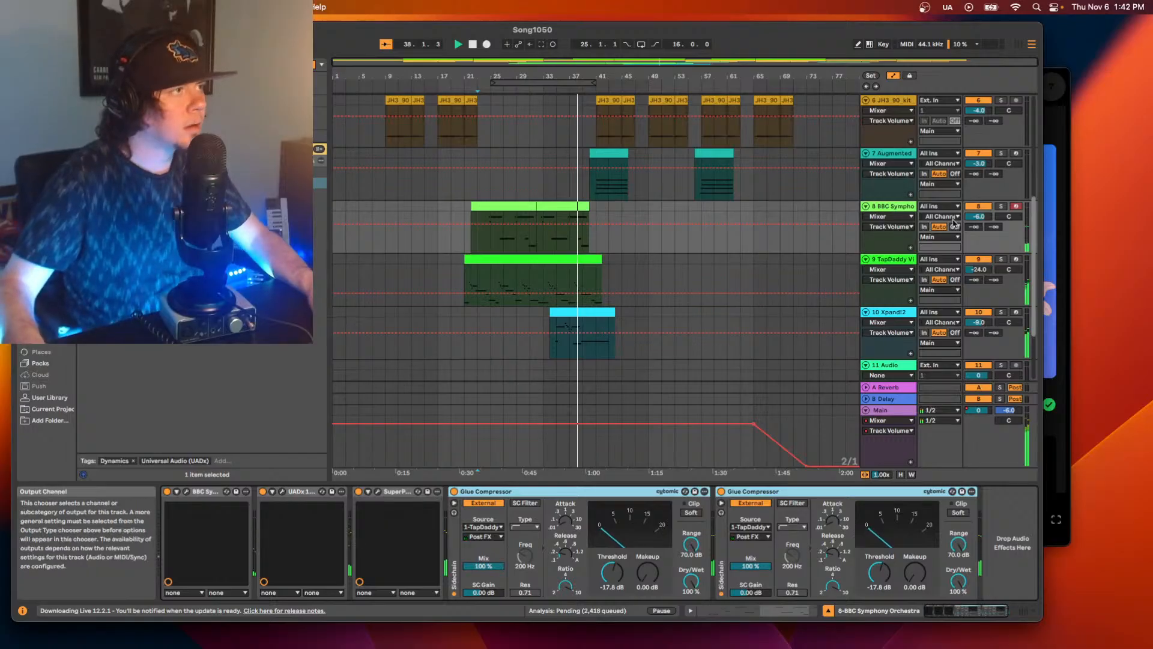
Replay from bar 25 and set the BBC Symphony Orchestra track's volume to -4 dB.
{"action": "key", "text": "space"}
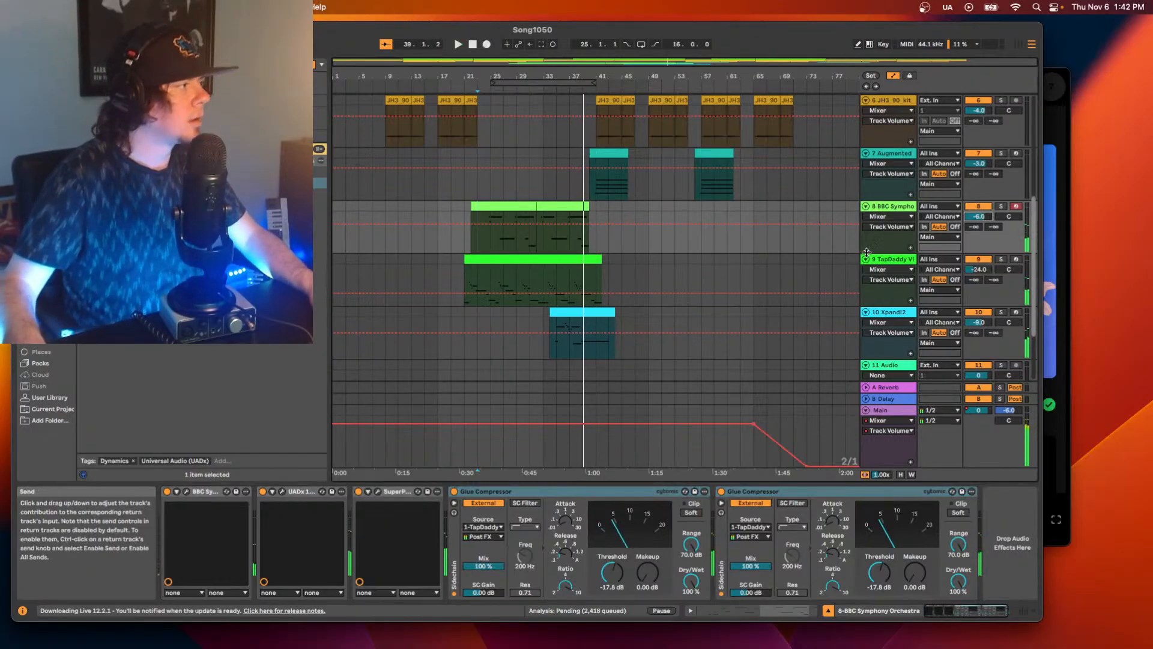
{"action": "left_click", "coordinate": [488, 239]}
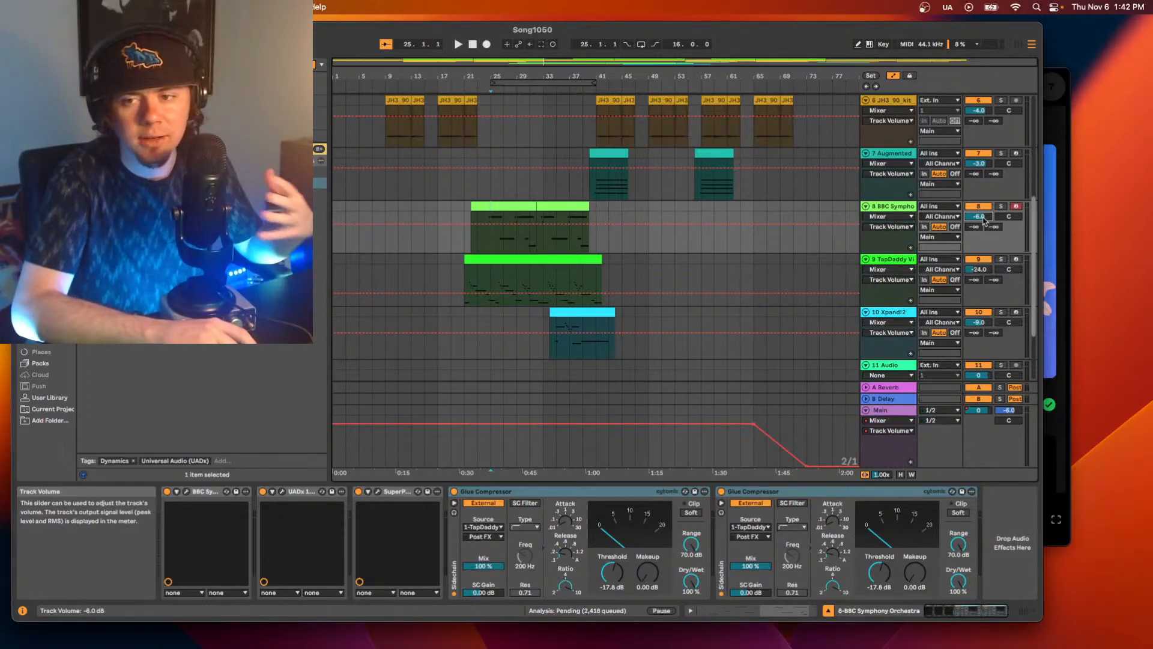
{"action": "key", "text": "space"}
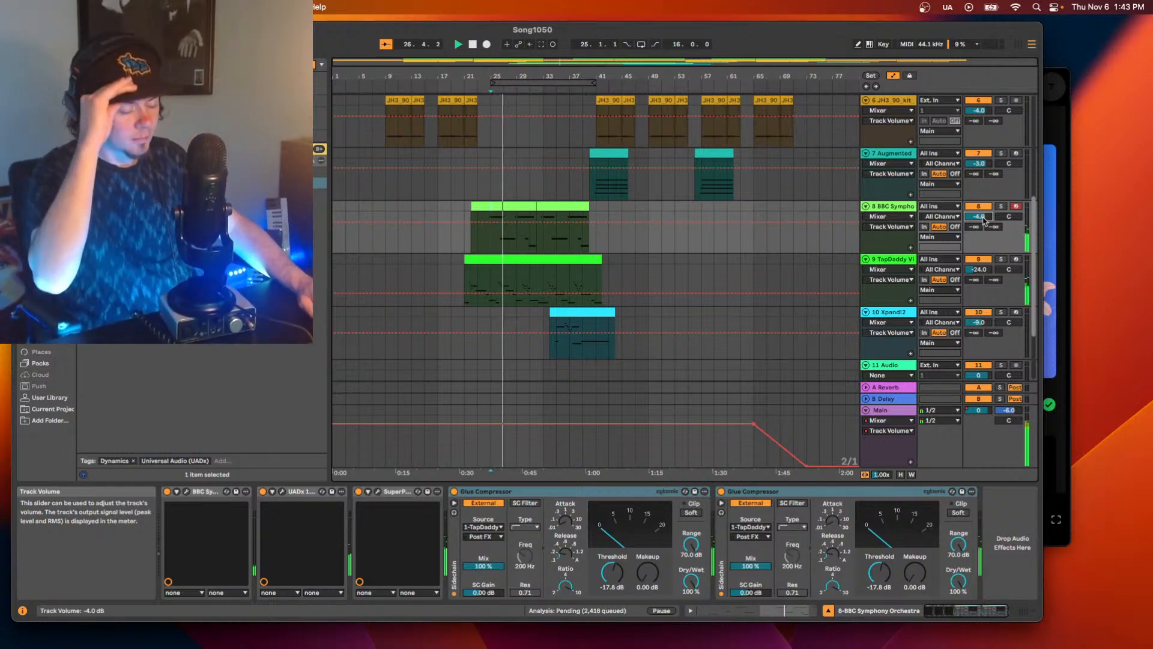
Solo track 4 (Splice INSTRUMENT) and play it from the start of the song.
{"action": "scroll", "coordinate": [799, 200], "scroll_direction": "up", "scroll_amount": 8}
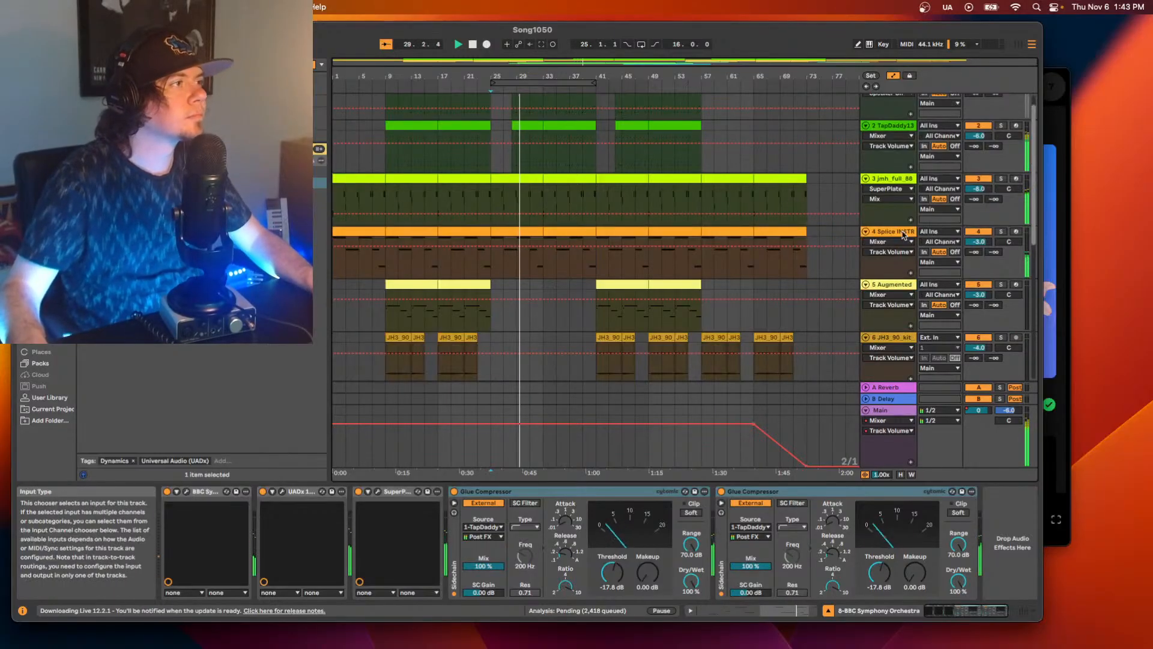
{"action": "left_click", "coordinate": [916, 240]}
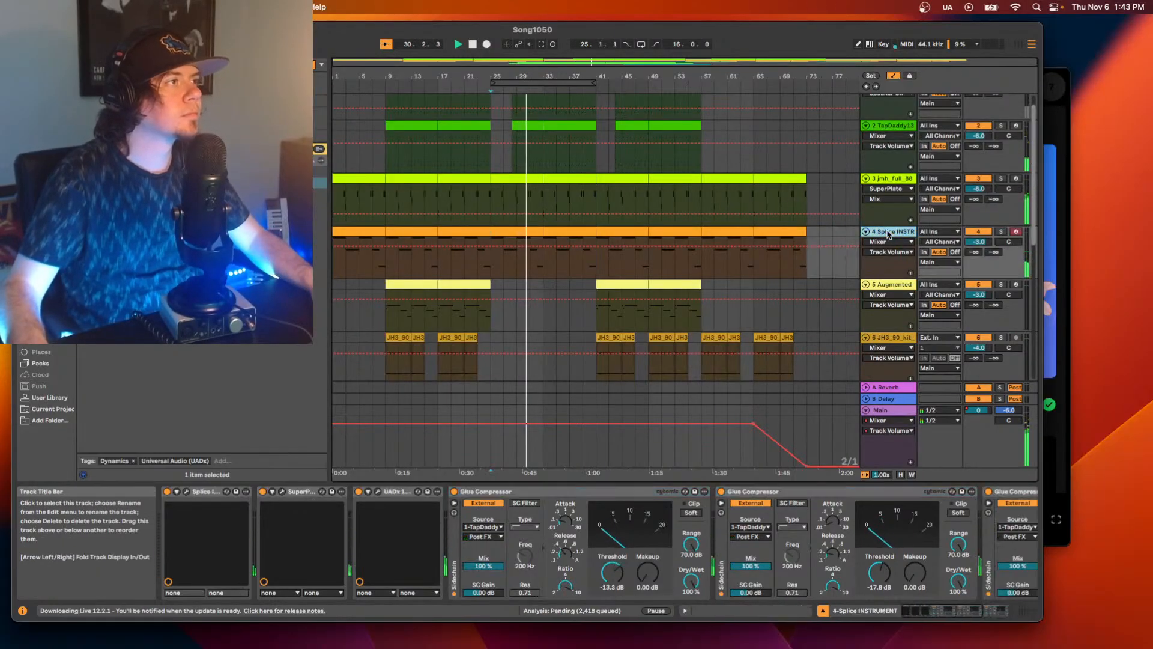
{"action": "left_click", "coordinate": [1001, 232]}
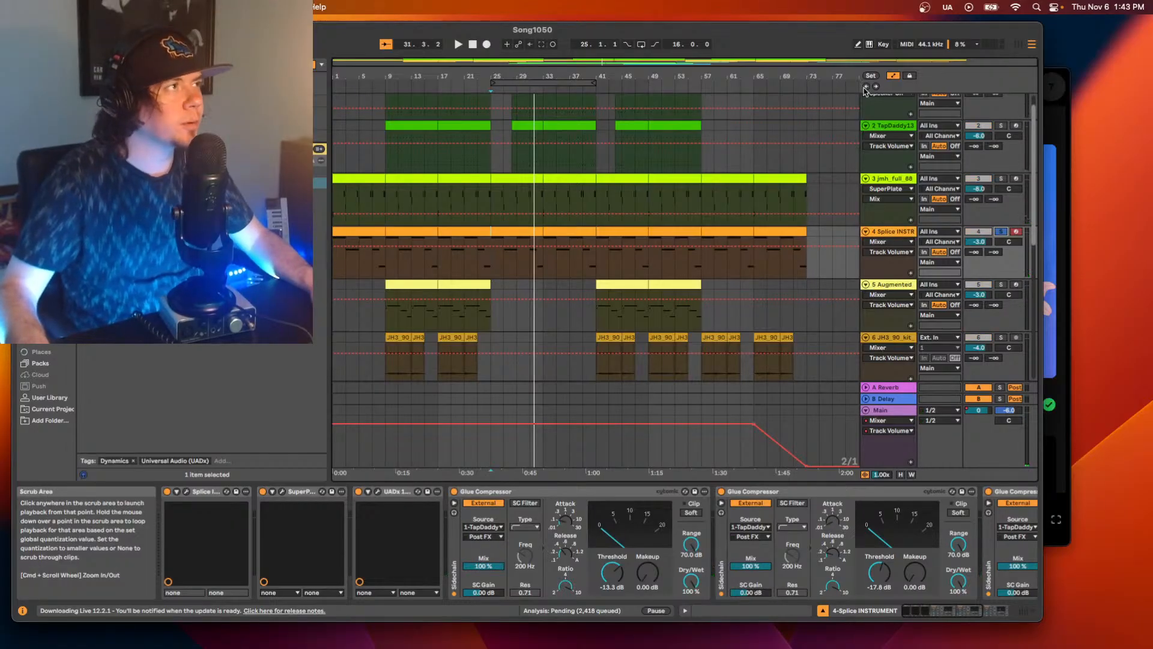
{"action": "key", "text": "Home"}
{"action": "key", "text": "space"}
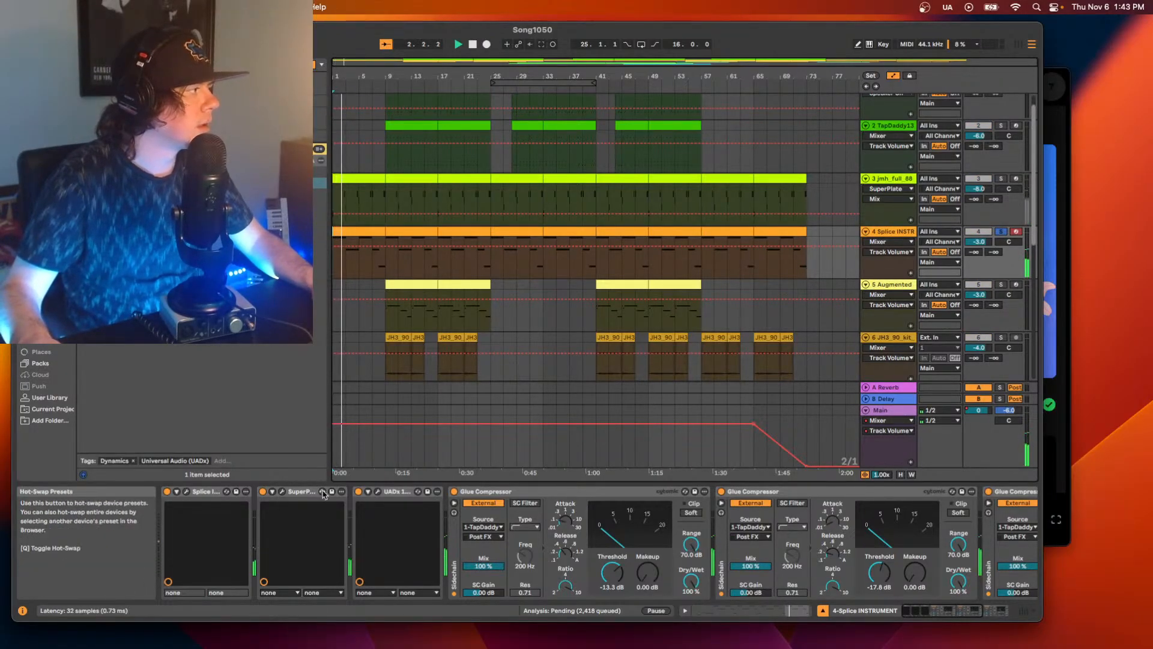
Lower the SuperPlate's mix on track 4 with the track unsoloed and the song playing, and close the plug-in window.
{"action": "left_click", "coordinate": [289, 493]}
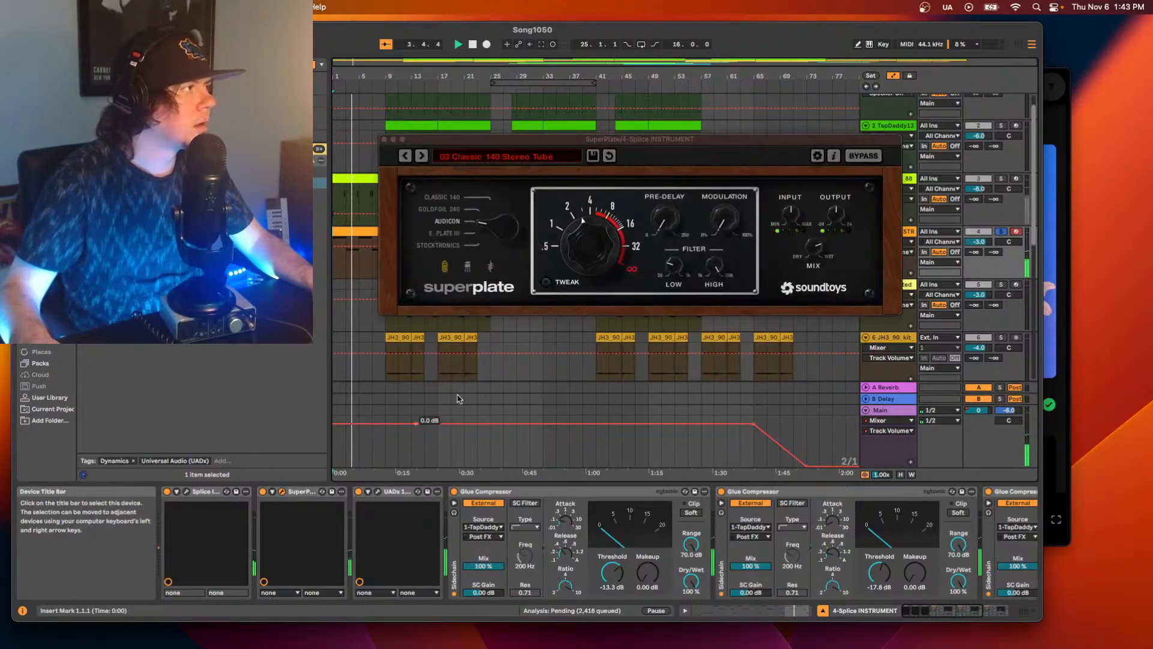
{"action": "left_click", "coordinate": [997, 233]}
{"action": "key", "text": "space"}
{"action": "left_click_drag", "start_coordinate": [815, 248], "coordinate": [816, 275]}
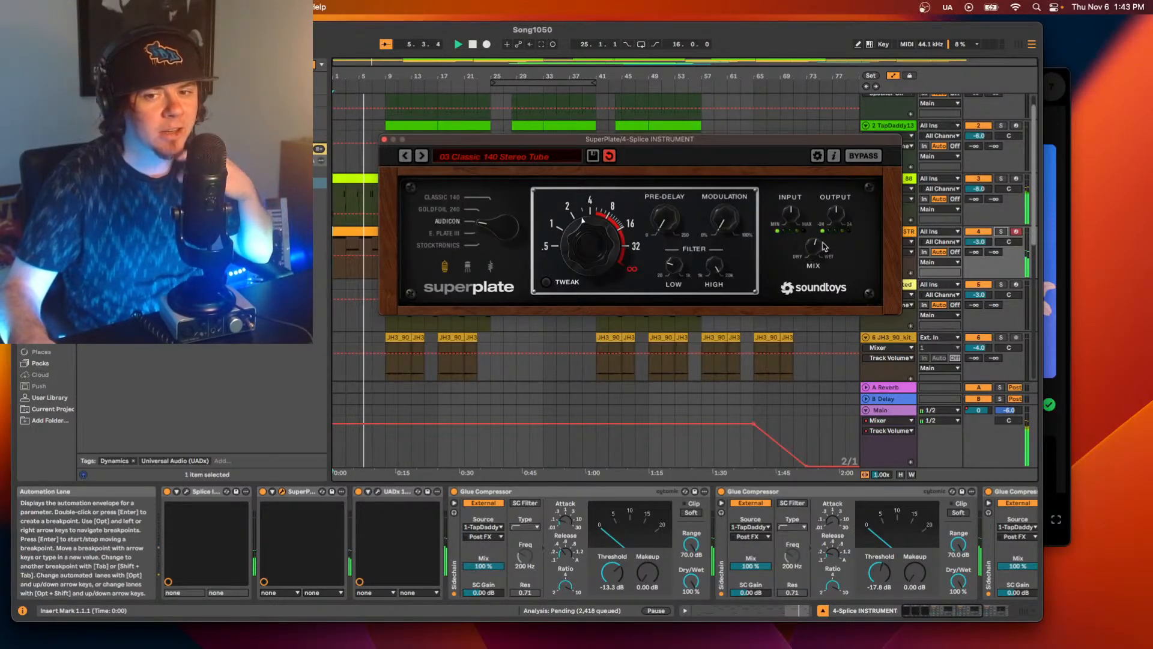
{"action": "left_click", "coordinate": [385, 139]}
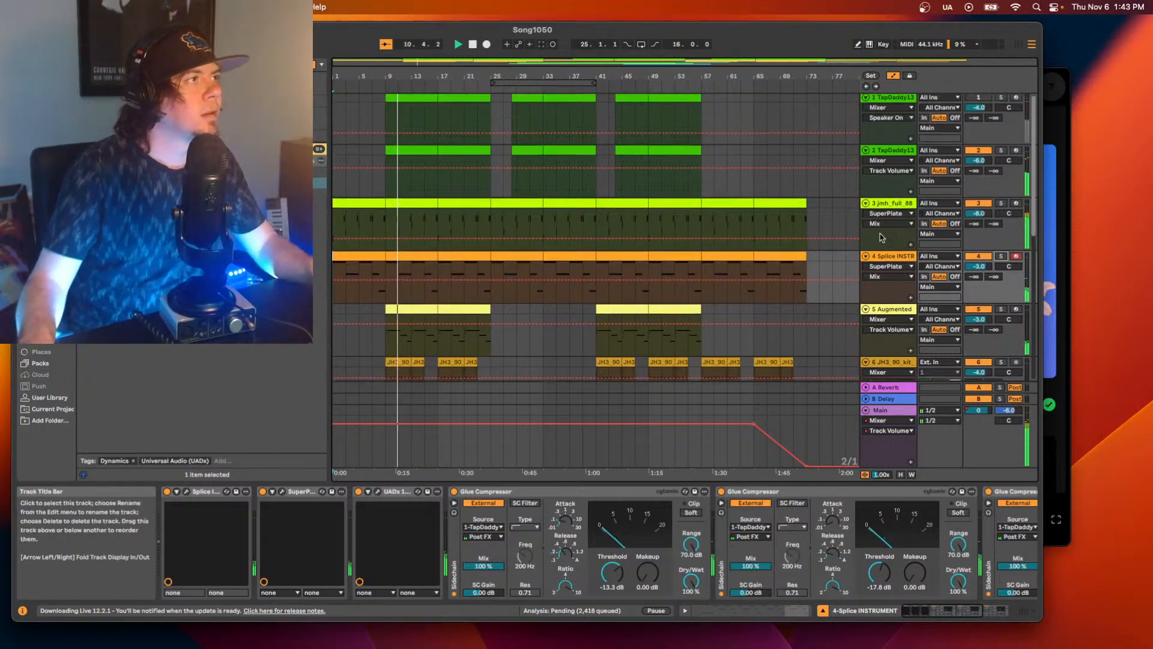
Audition track 2 (BoomBap drums) from bar 9 with its Audio Effect Rack bypassed, and re-enable the rack.
{"action": "scroll", "coordinate": [883, 198], "scroll_direction": "up", "scroll_amount": 2}
{"action": "key", "text": "space"}
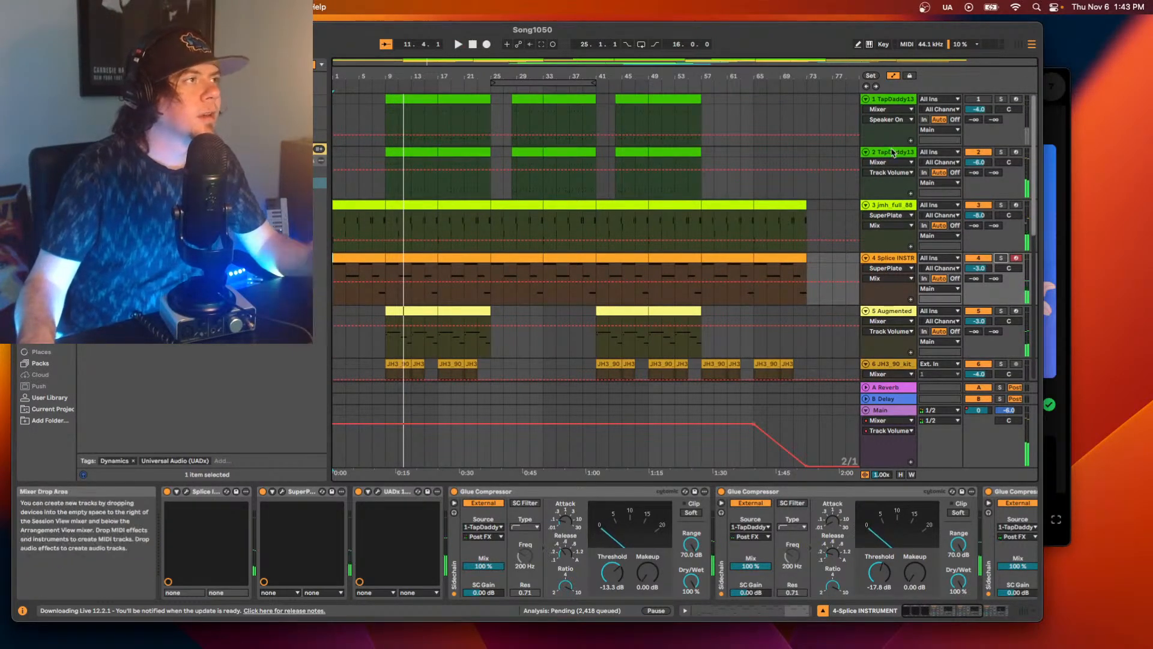
{"action": "left_click", "coordinate": [892, 152]}
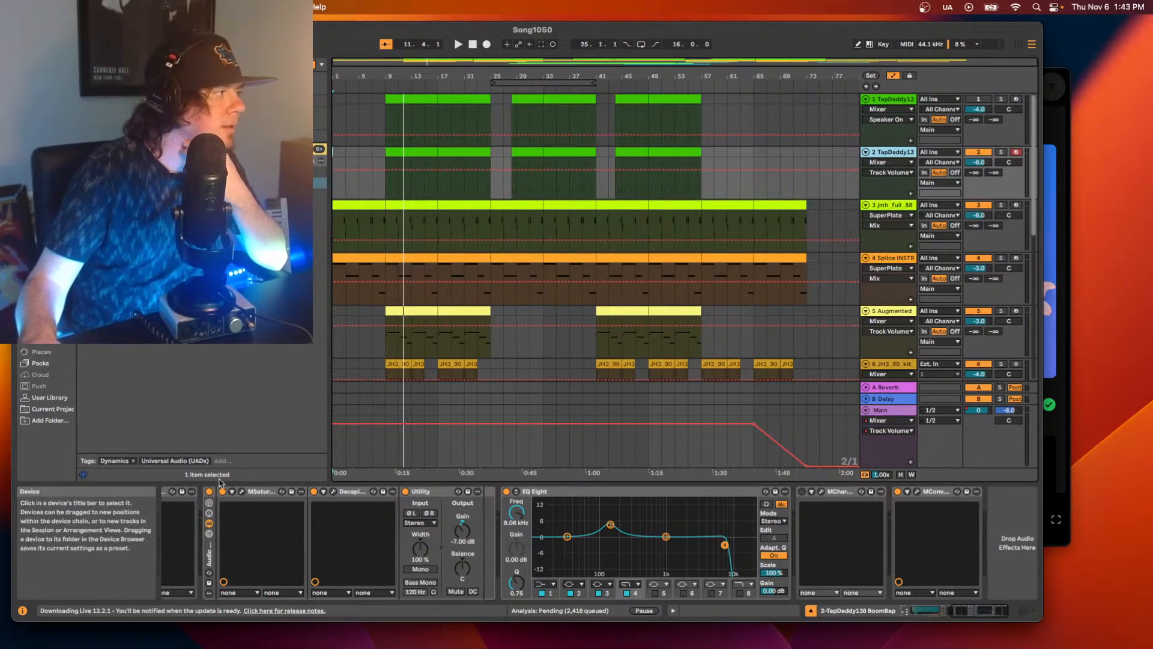
{"action": "left_click", "coordinate": [210, 491]}
{"action": "key", "text": "space"}
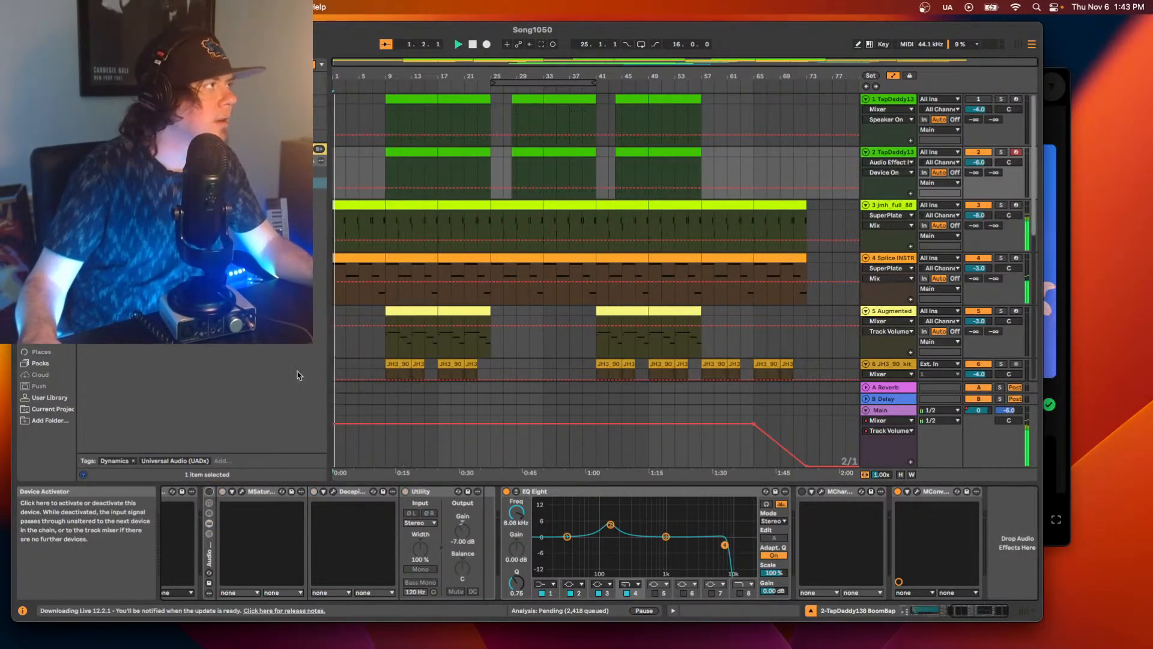
{"action": "left_click", "coordinate": [388, 173]}
{"action": "key", "text": "space"}
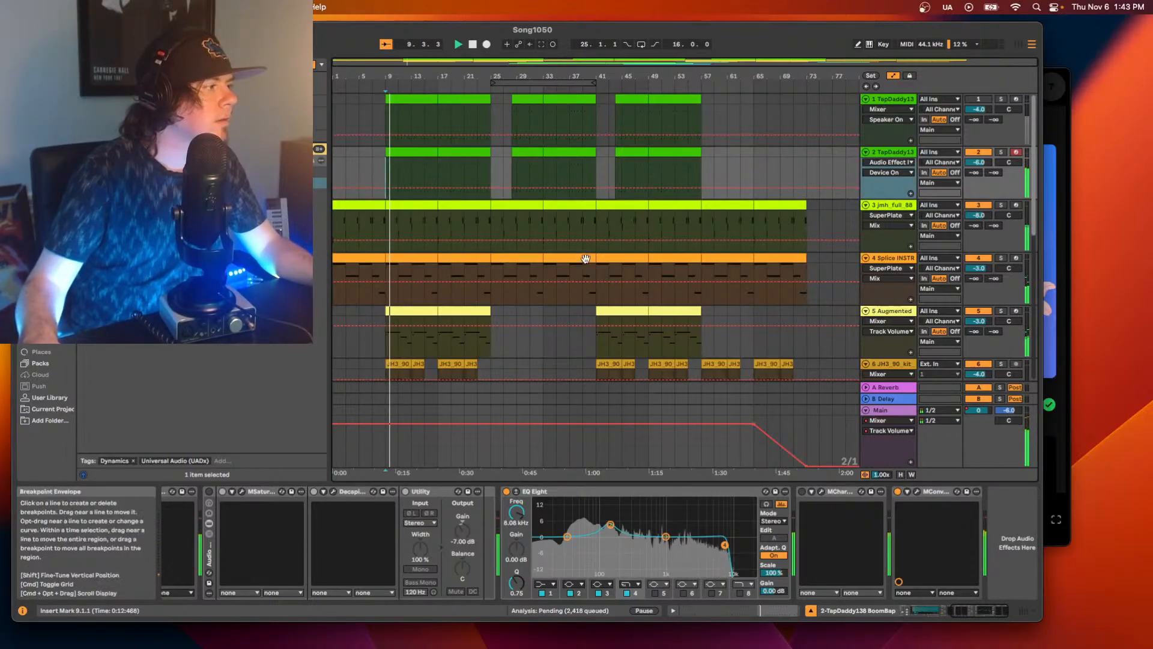
{"action": "scroll", "coordinate": [841, 558], "scroll_direction": "left", "scroll_amount": 6}
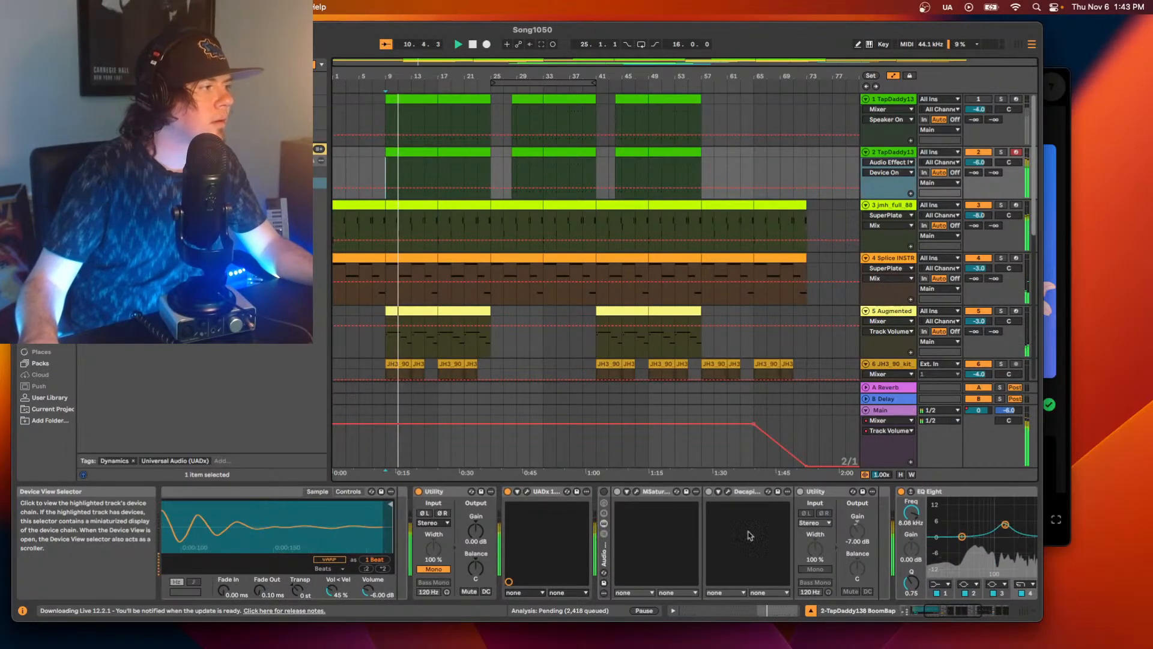
{"action": "left_click", "coordinate": [604, 492]}
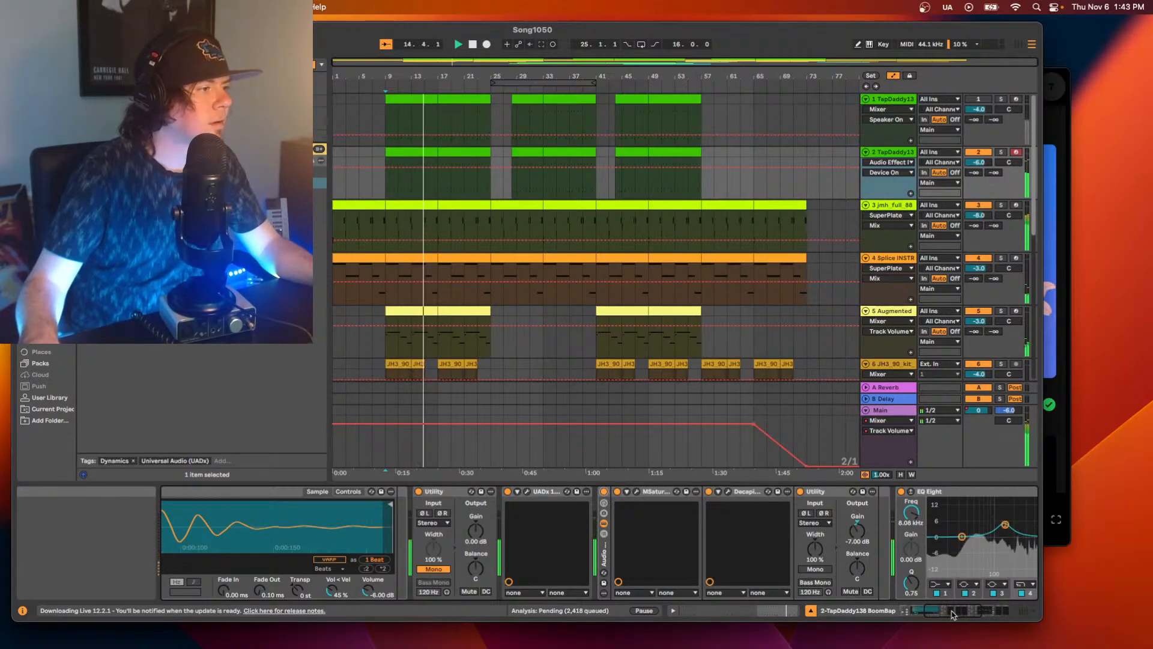
Readjust the midrange band of track 2's EQ Eight, set its high-cut band to 9.38 kHz, and replay from bar 9.
{"action": "left_click_drag", "start_coordinate": [950, 610], "coordinate": [971, 603]}
{"action": "mouse_move", "coordinate": [656, 536]}
{"action": "left_mouse_down"}
{"action": "mouse_move", "coordinate": [692, 522]}
{"action": "mouse_move", "coordinate": [671, 531]}
{"action": "left_mouse_up"}
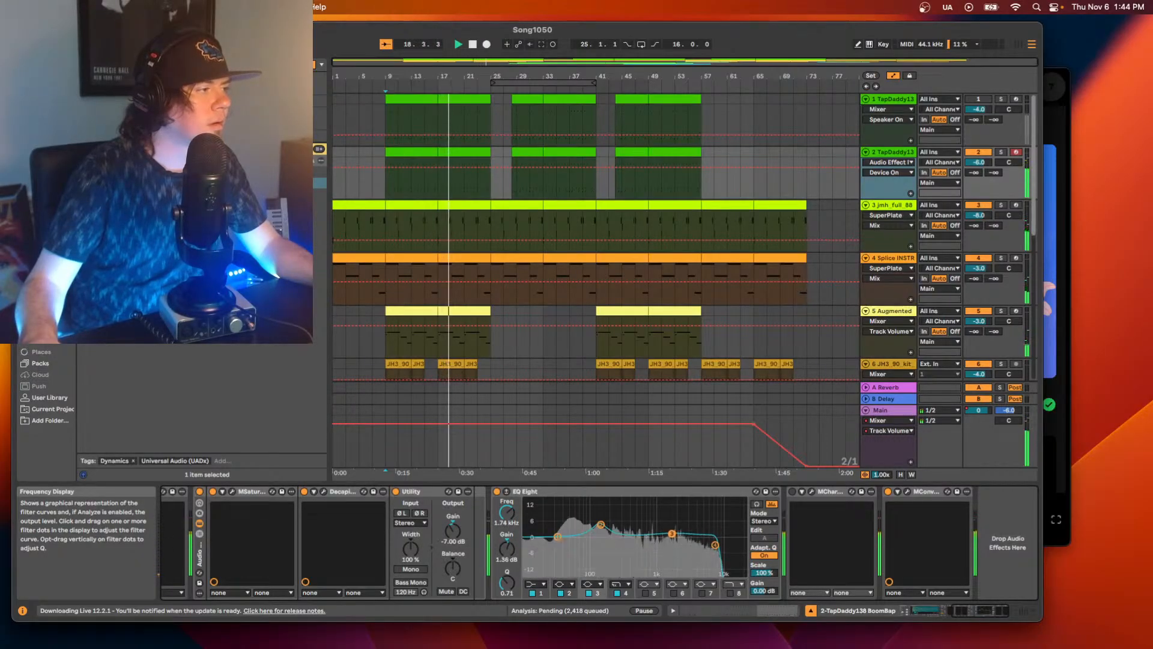
{"action": "left_click_drag", "start_coordinate": [721, 545], "coordinate": [723, 547]}
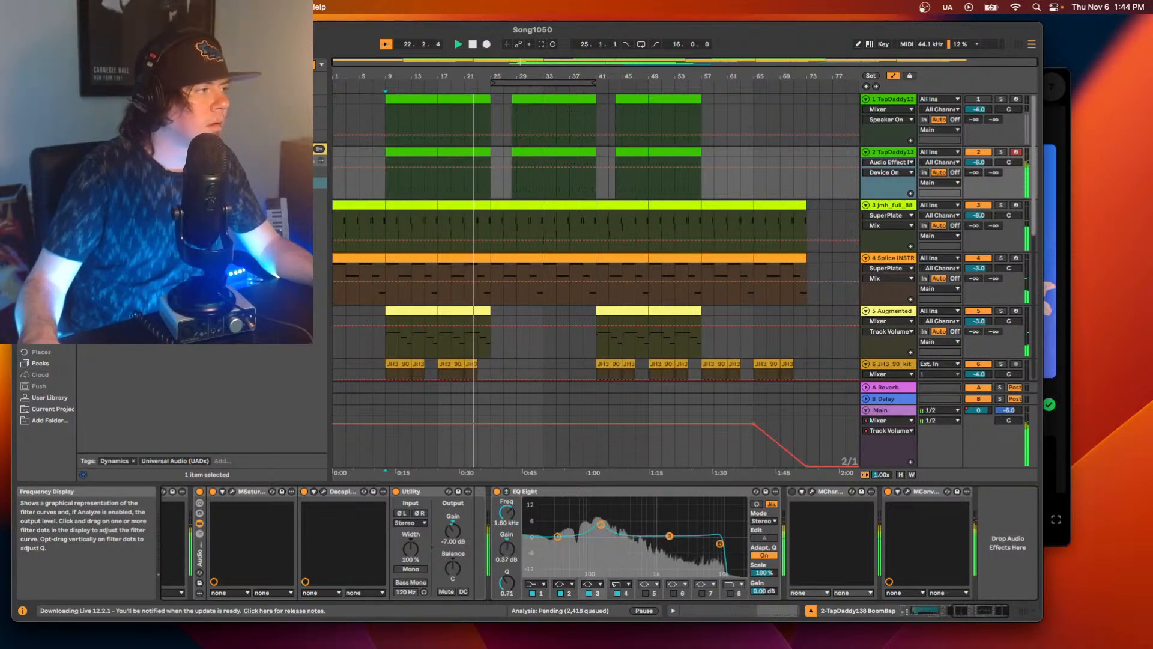
{"action": "mouse_move", "coordinate": [668, 535]}
{"action": "left_mouse_down"}
{"action": "mouse_move", "coordinate": [698, 530]}
{"action": "mouse_move", "coordinate": [687, 535]}
{"action": "left_mouse_up"}
{"action": "key", "text": "space"}
{"action": "key", "text": "space"}
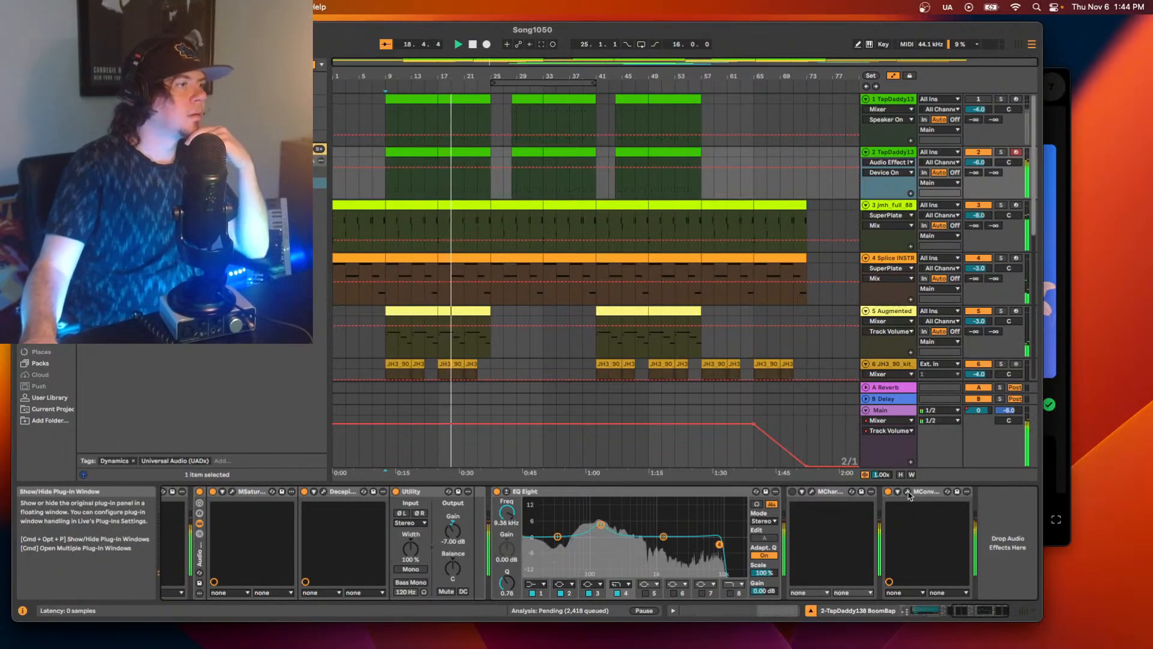
Set the MConvolutionEZ widening on track 2 to about -19%, replay the drums from bar 9, and close the plug-in window.
{"action": "left_click", "coordinate": [907, 492]}
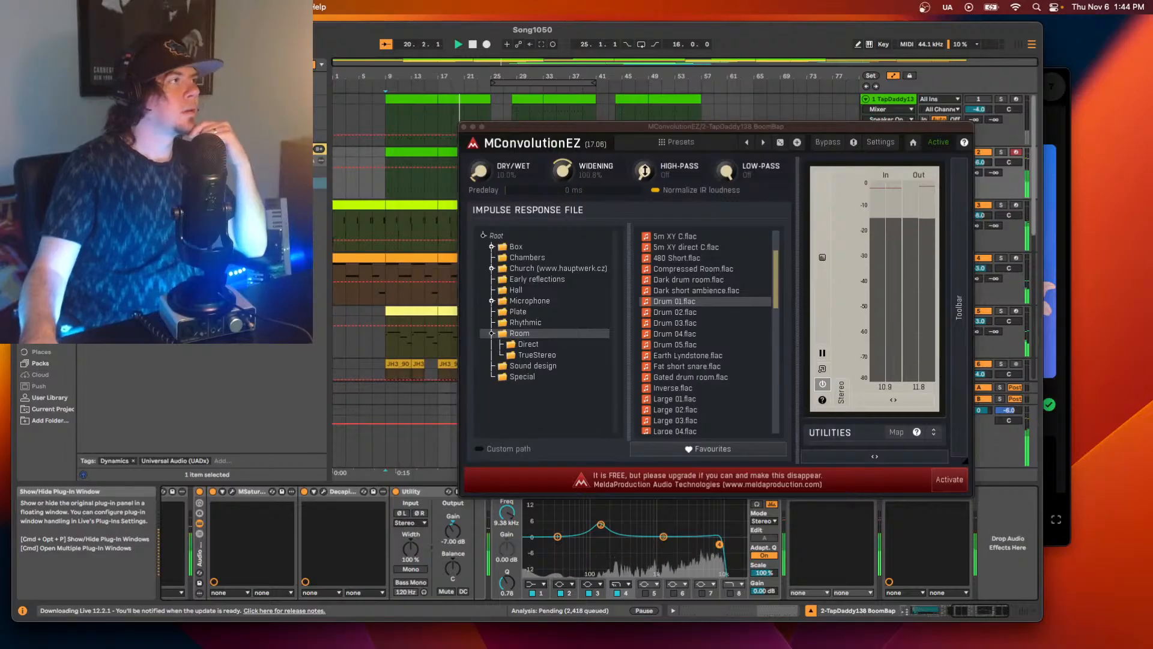
{"action": "left_click_drag", "start_coordinate": [569, 167], "coordinate": [569, 230]}
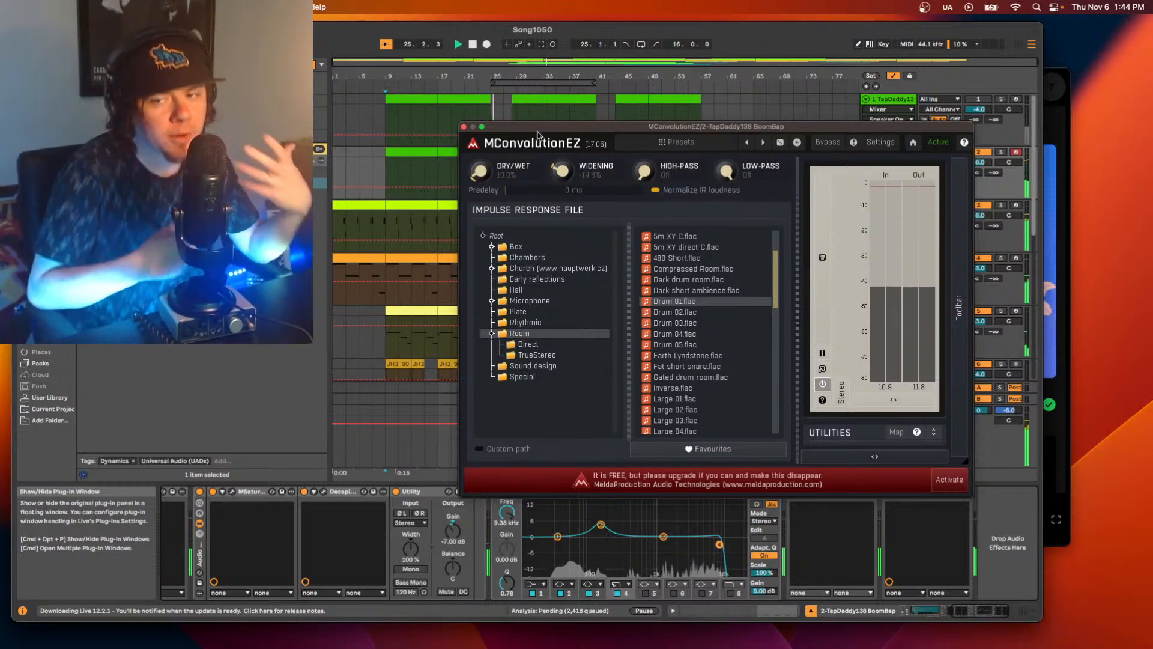
{"action": "key", "text": "space"}
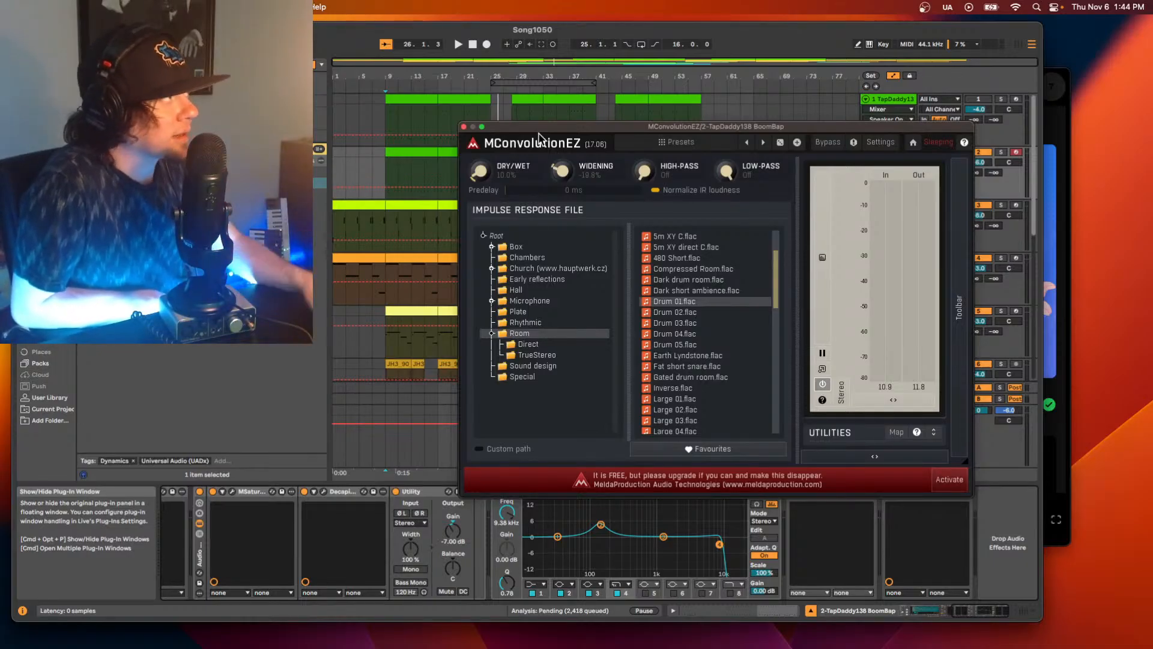
{"action": "key", "text": "space"}
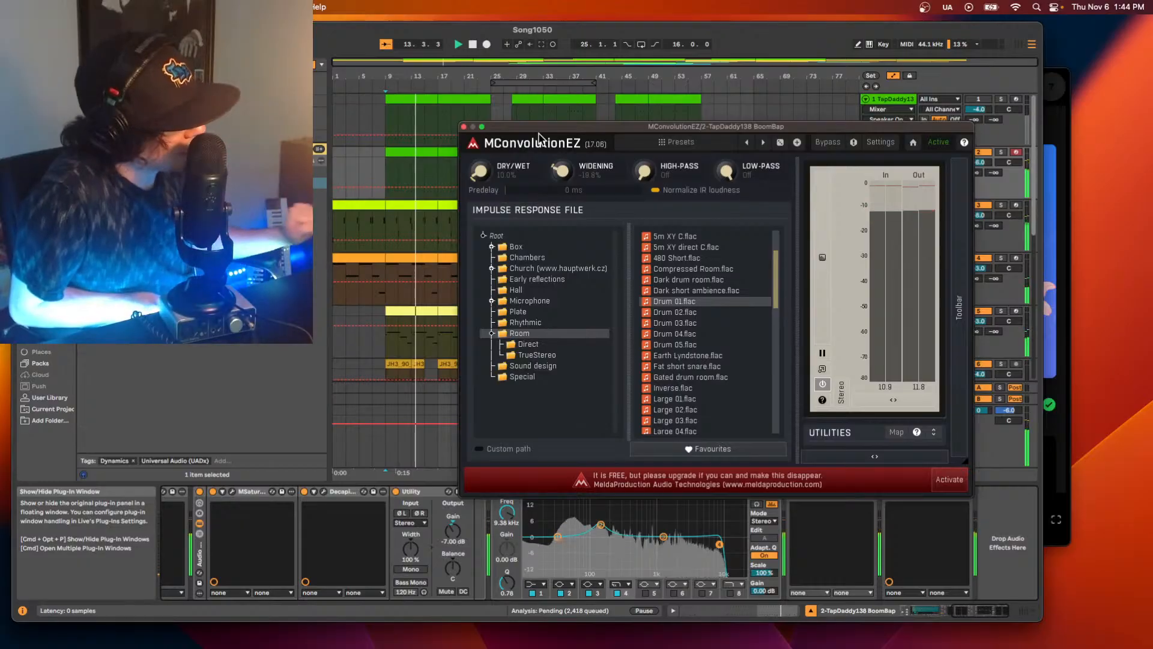
{"action": "scroll", "coordinate": [539, 137], "scroll_direction": "right", "scroll_amount": 6}
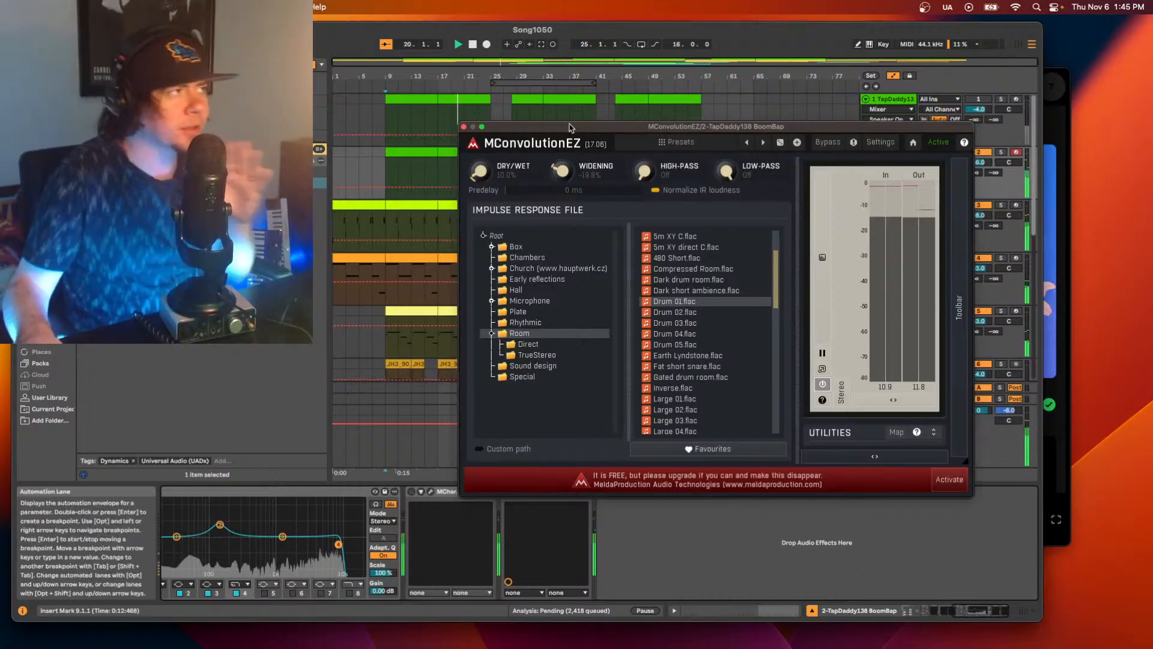
{"action": "left_click", "coordinate": [463, 126]}
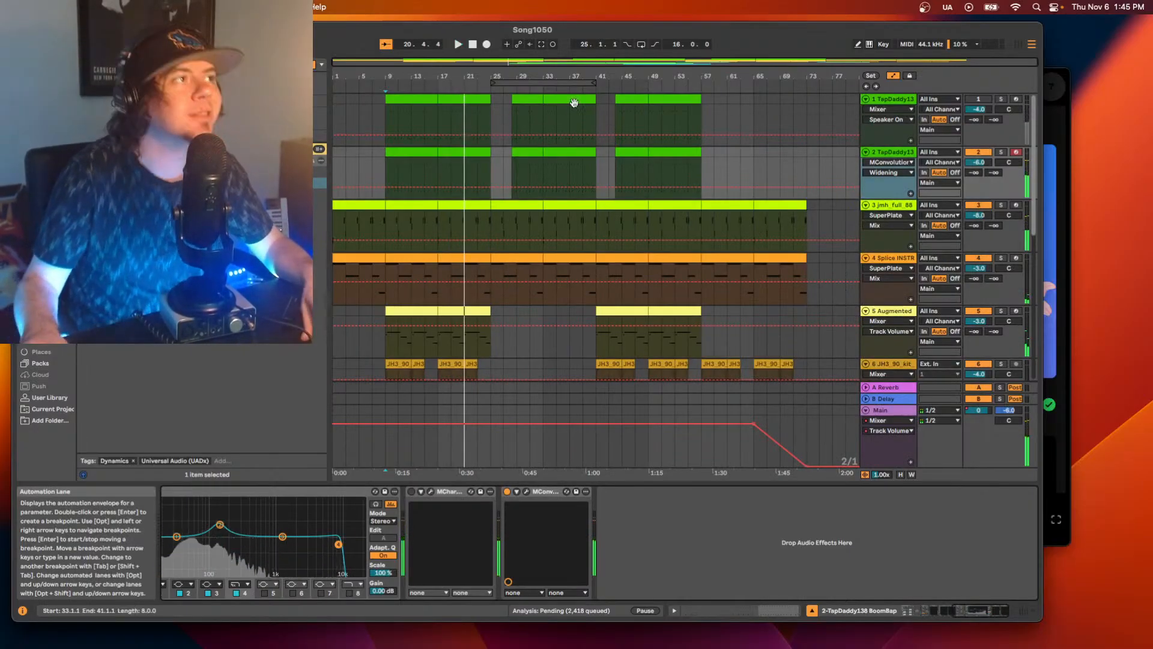
{"action": "key", "text": "space"}
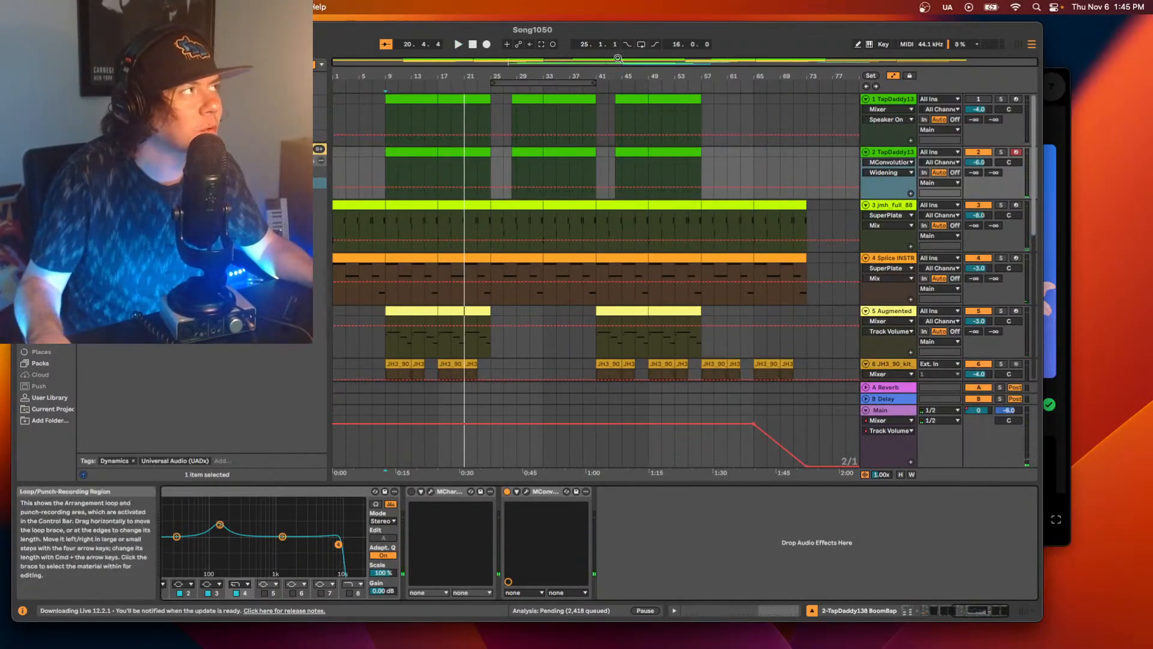
Audition the lead-in to bar 9 and the passage from bar 16 into bar 17 to compare the drum transitions.
{"action": "left_click_drag", "start_coordinate": [509, 63], "coordinate": [342, 104]}
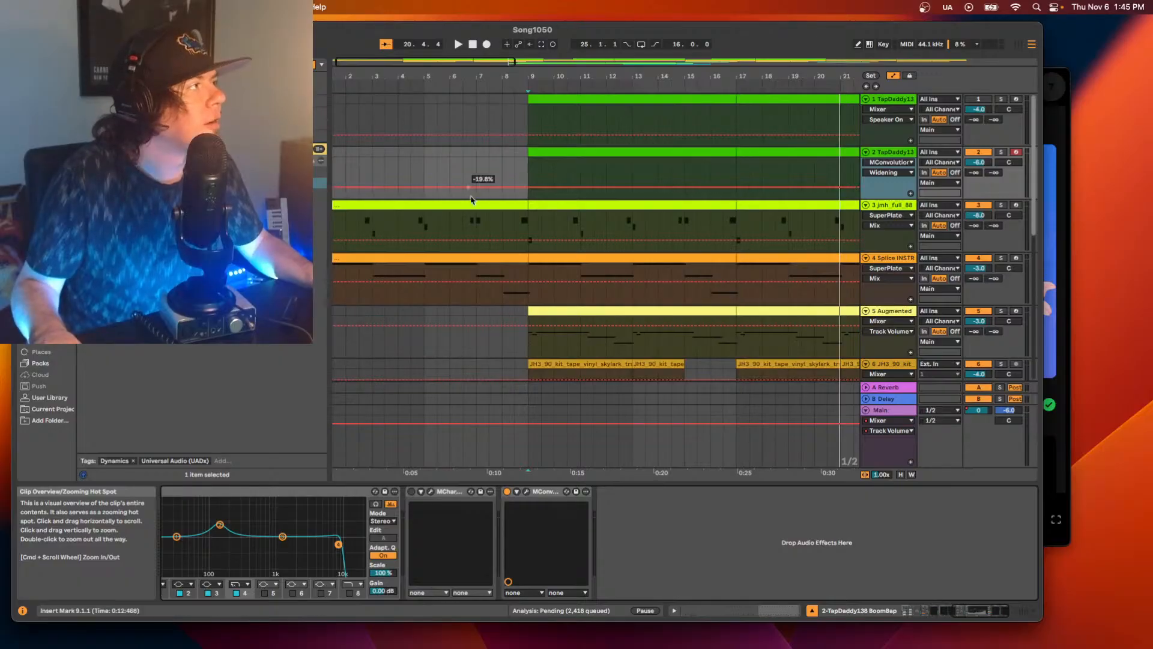
{"action": "left_click", "coordinate": [479, 87]}
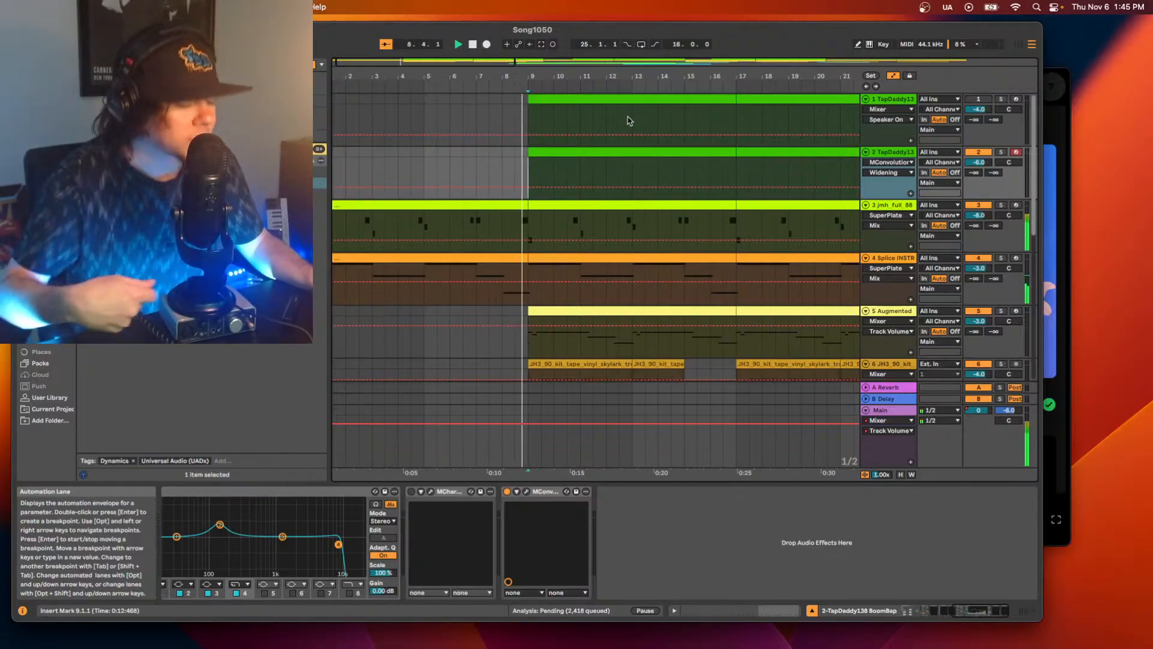
{"action": "key", "text": "space"}
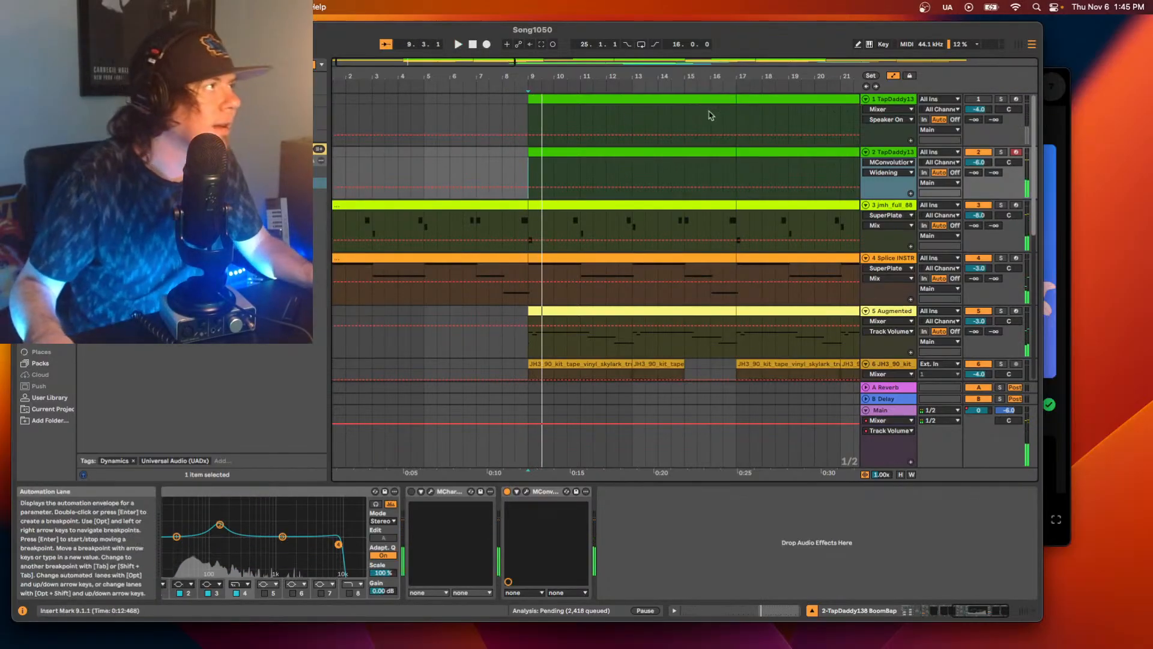
{"action": "left_click", "coordinate": [710, 115]}
{"action": "key", "text": "space"}
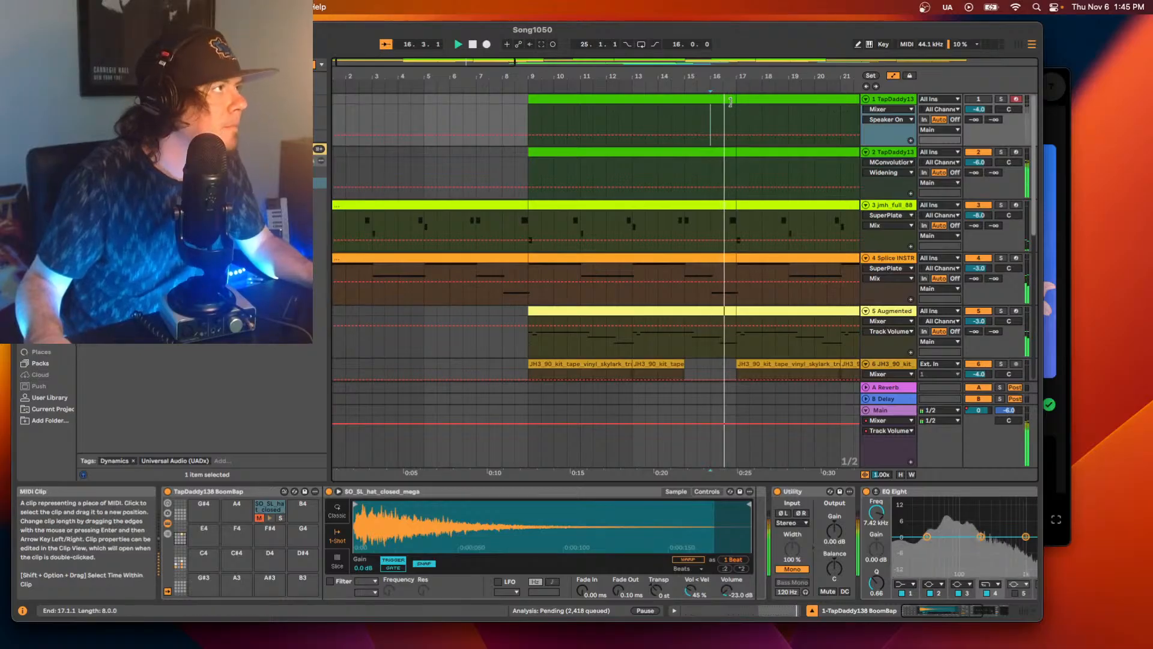
{"action": "key", "text": "space"}
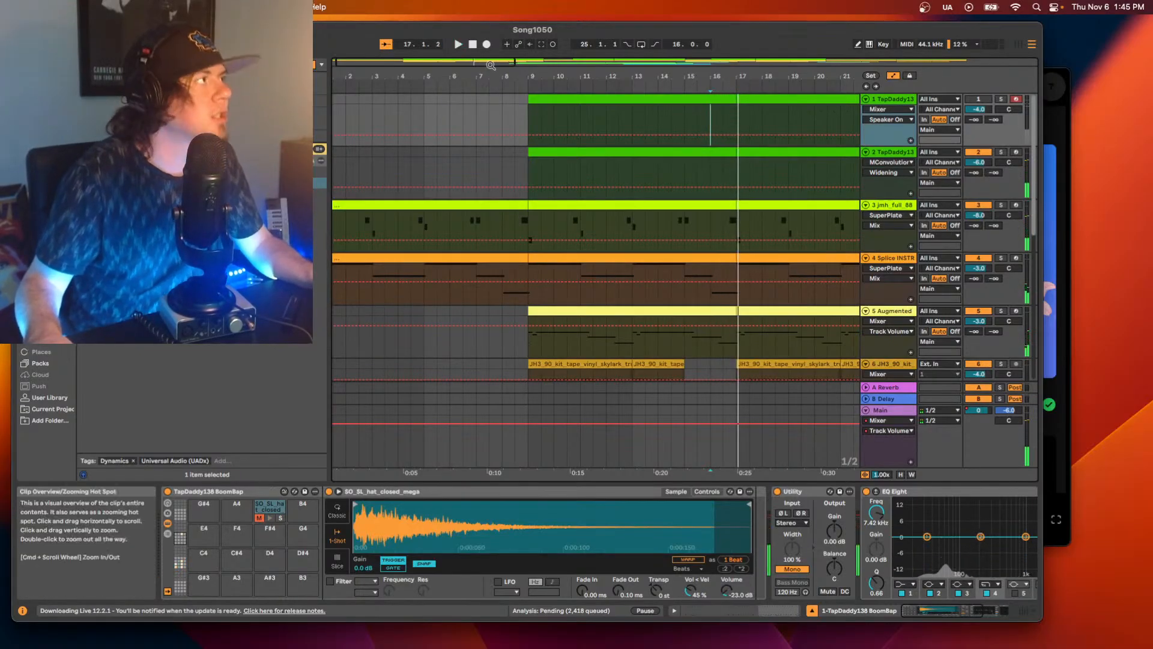
Play the drums between bars 16 and 17 on track 2 to locate where the fill starts.
{"action": "left_click_drag", "start_coordinate": [491, 62], "coordinate": [488, 108]}
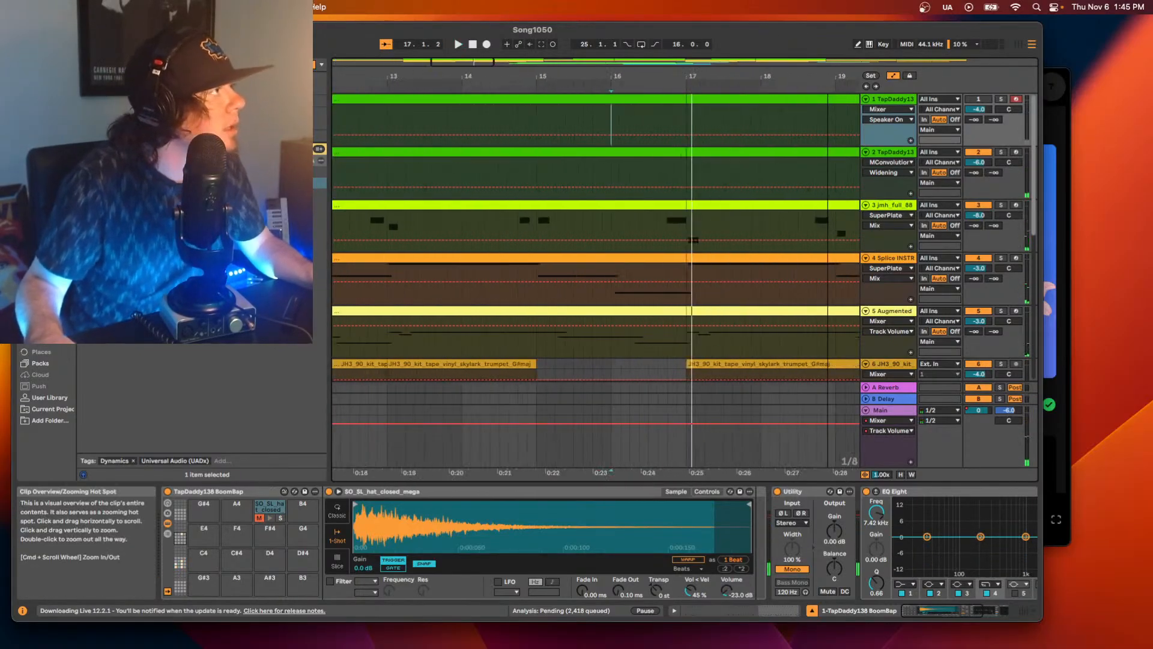
{"action": "left_click", "coordinate": [624, 173]}
{"action": "key", "text": "space"}
{"action": "left_click", "coordinate": [632, 175]}
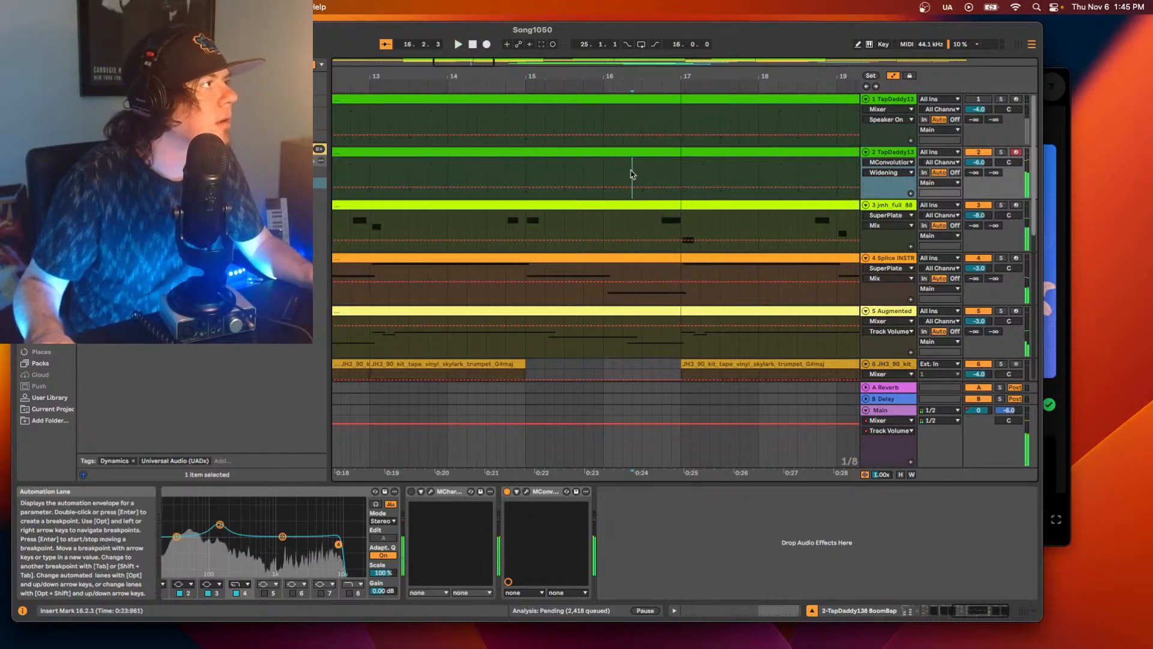
{"action": "key", "text": "space"}
Copy the drum fill leading into bar 17 on tracks 1 and 2 and place it just before bar 9.
{"action": "left_click_drag", "start_coordinate": [632, 174], "coordinate": [681, 117]}
{"action": "left_click_drag", "start_coordinate": [482, 60], "coordinate": [420, 61]}
{"action": "left_click", "coordinate": [532, 114]}
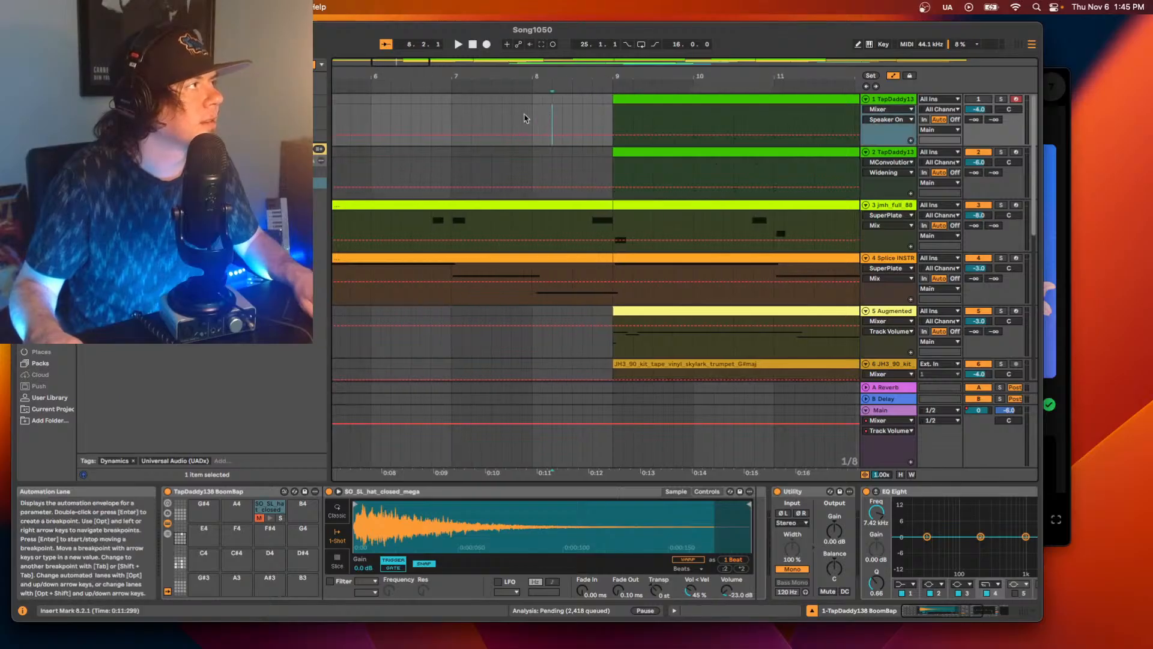
{"action": "key", "text": "super+v"}
{"action": "left_click_drag", "start_coordinate": [558, 102], "coordinate": [588, 103]}
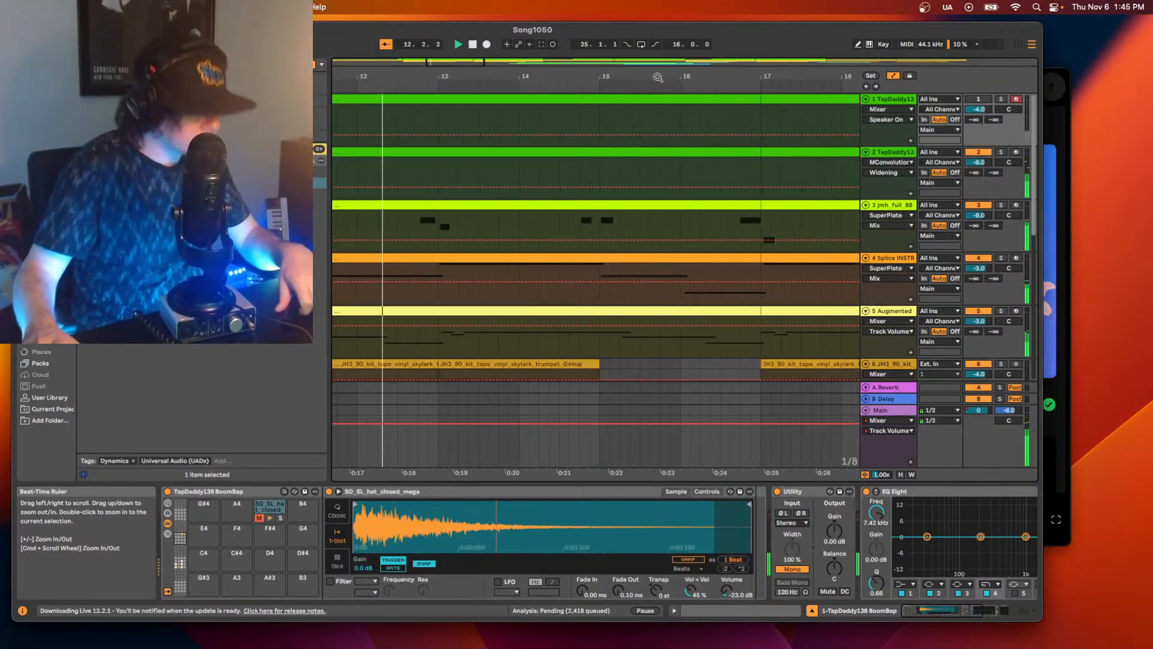
Add the UADx LA-2A Tube Compressor to the end of track 2's device chain and close its window.
{"action": "left_click_drag", "start_coordinate": [470, 63], "coordinate": [471, 12]}
{"action": "left_click_drag", "start_coordinate": [974, 610], "coordinate": [1015, 607]}
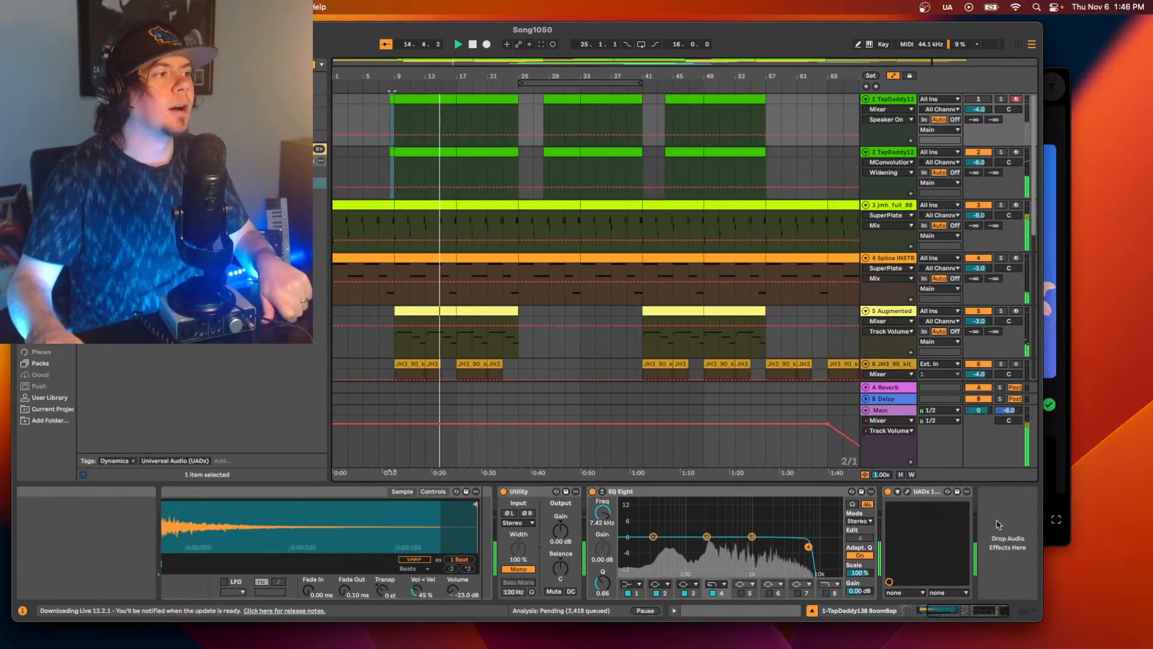
{"action": "left_click", "coordinate": [891, 154]}
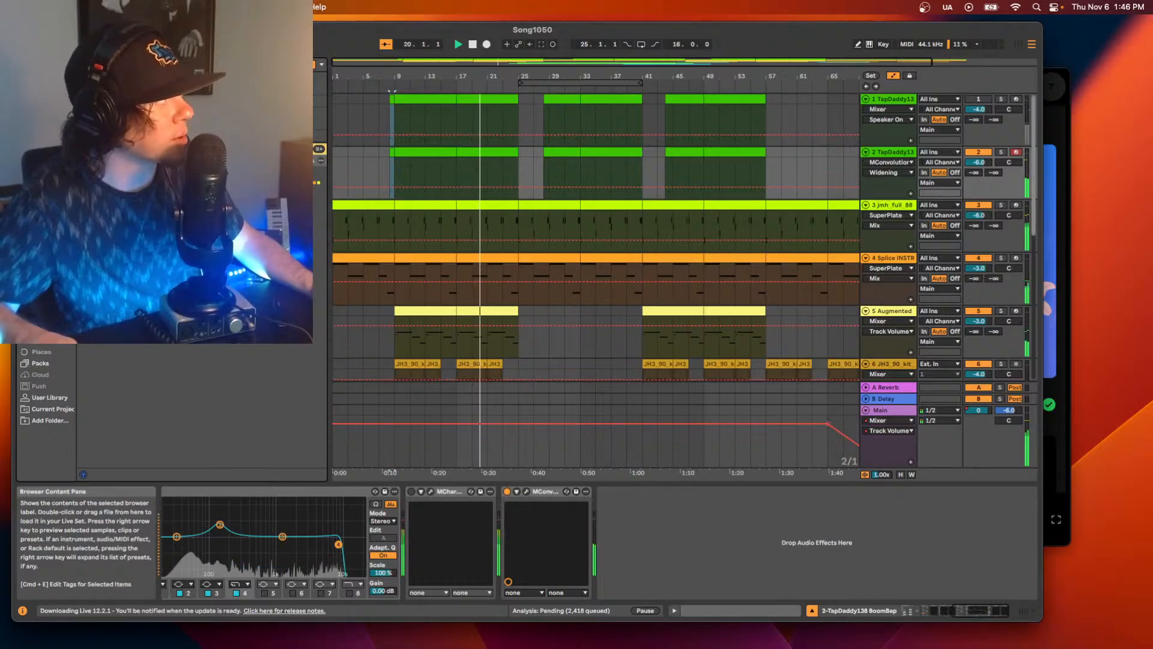
{"action": "left_click_drag", "start_coordinate": [198, 217], "coordinate": [677, 559]}
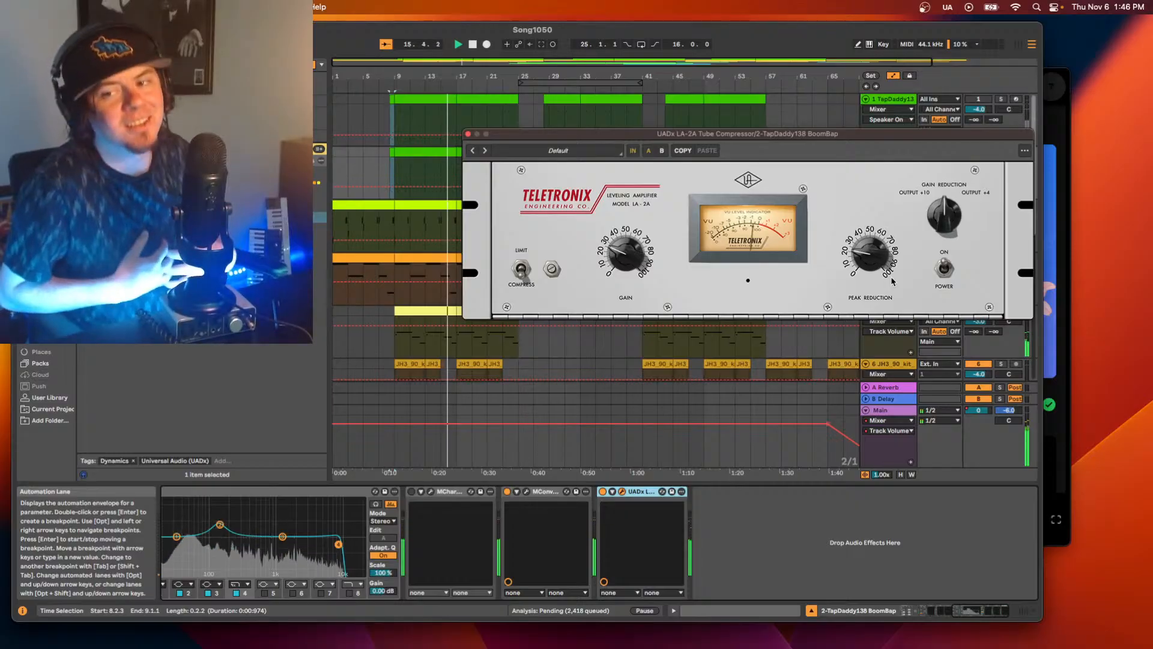
{"action": "left_click", "coordinate": [468, 135]}
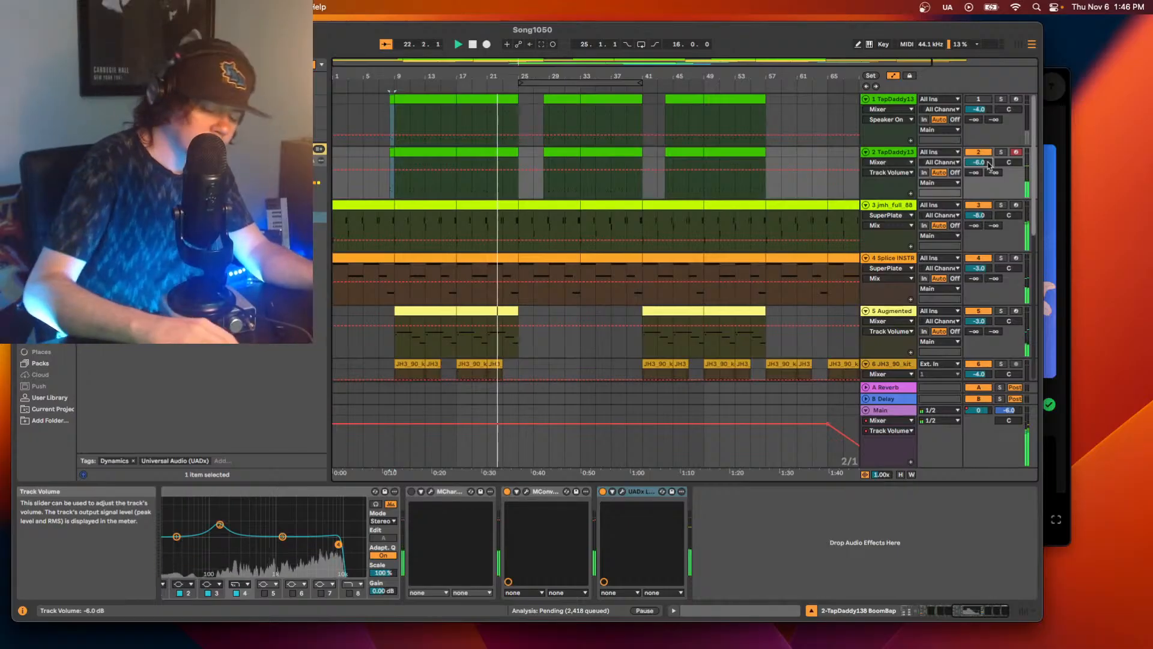
Set track 2's volume to -7.0 dB and replay the song from the start.
{"action": "key", "text": "Down"}
{"action": "key", "text": "Down"}
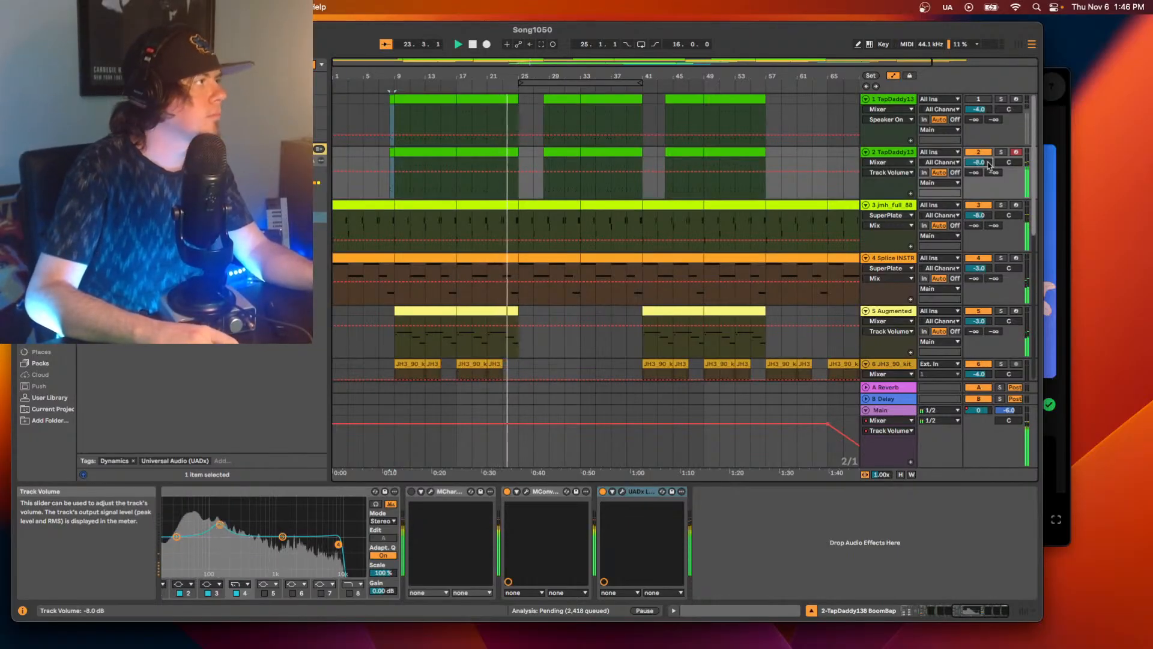
{"action": "key", "text": "Up"}
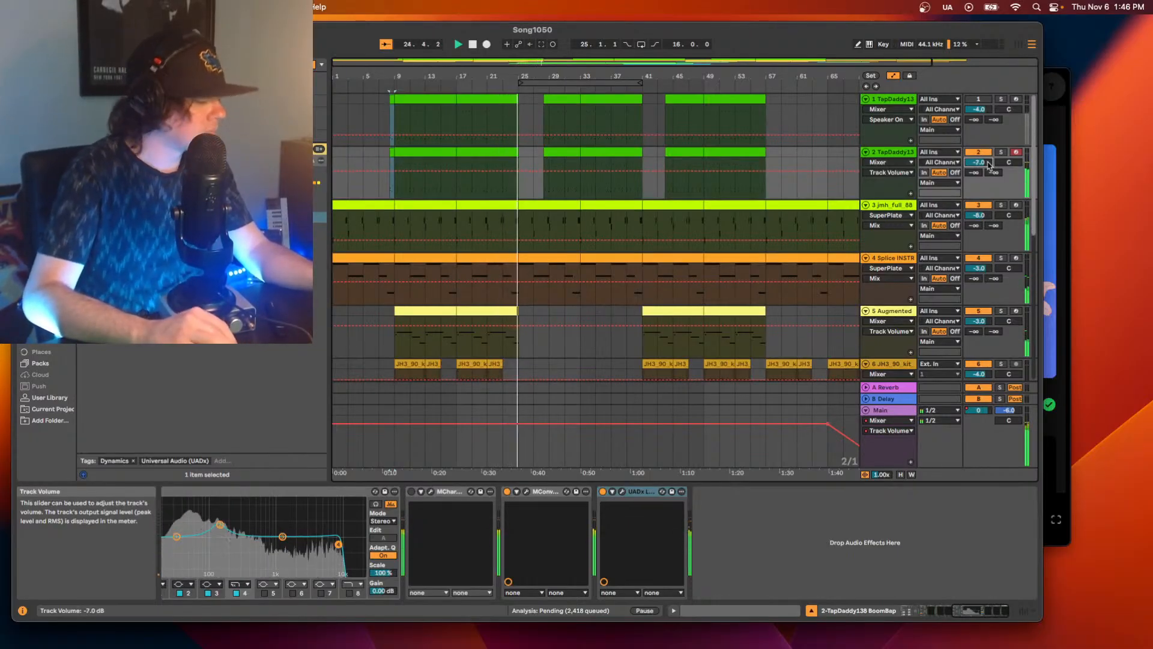
{"action": "left_click", "coordinate": [865, 88]}
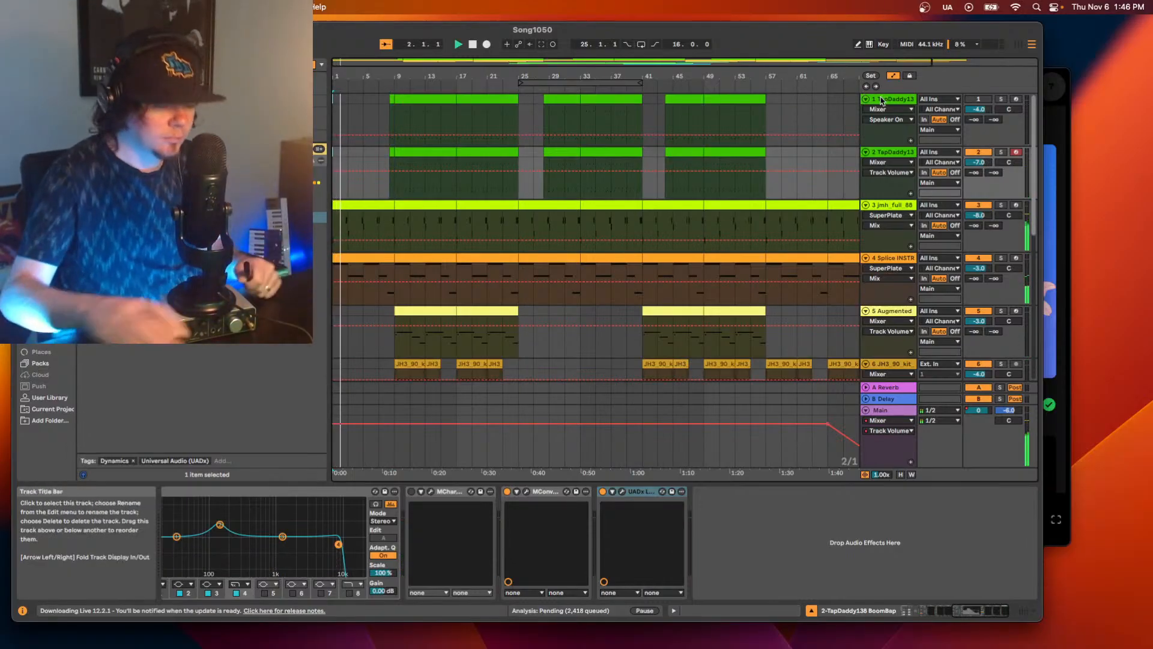
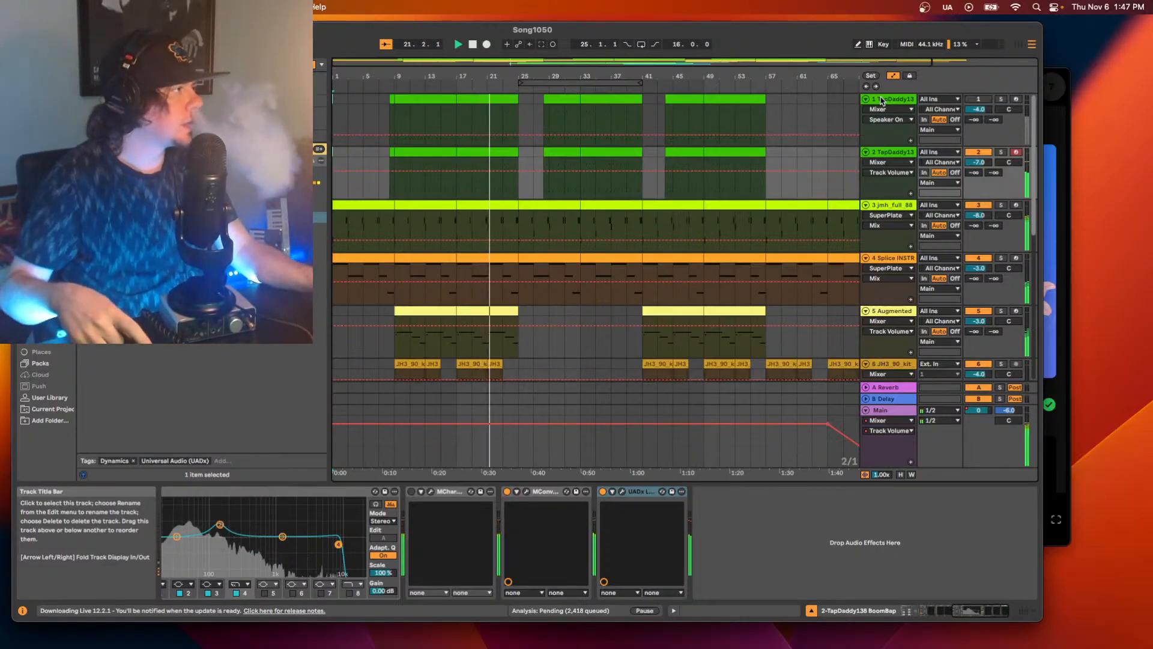
Play the song from bar 9 on track 6 and show the start of its device chain.
{"action": "scroll", "coordinate": [685, 227], "scroll_direction": "down", "scroll_amount": 3}
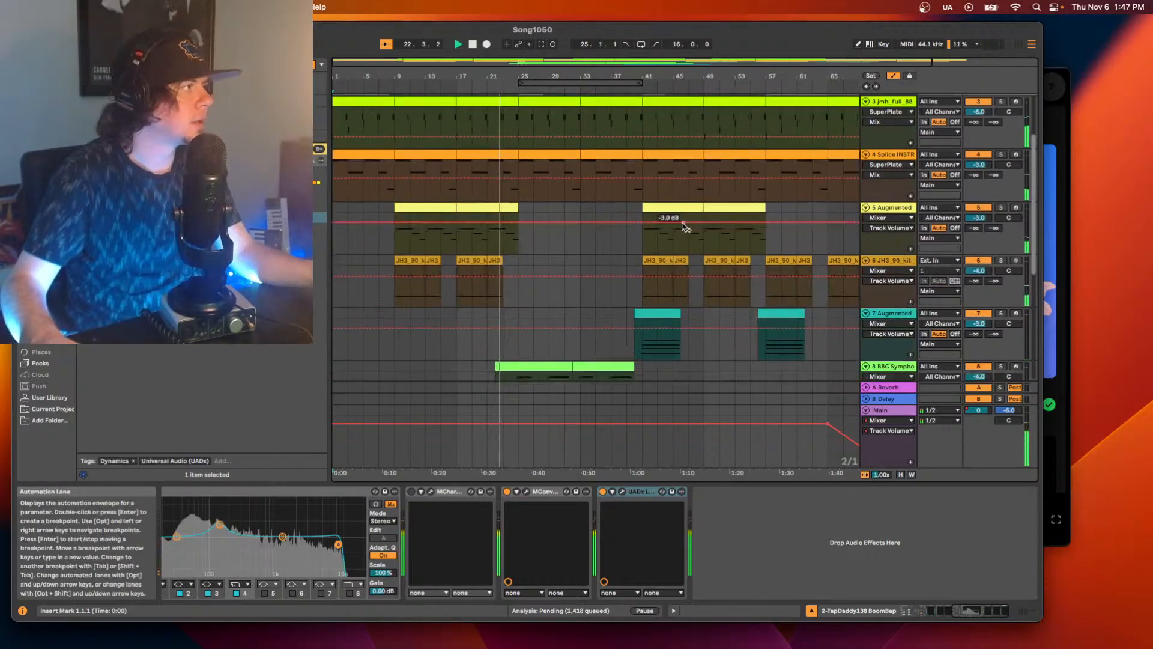
{"action": "scroll", "coordinate": [683, 225], "scroll_direction": "down", "scroll_amount": 5}
{"action": "key", "text": "space"}
{"action": "left_click", "coordinate": [394, 167]}
{"action": "key", "text": "space"}
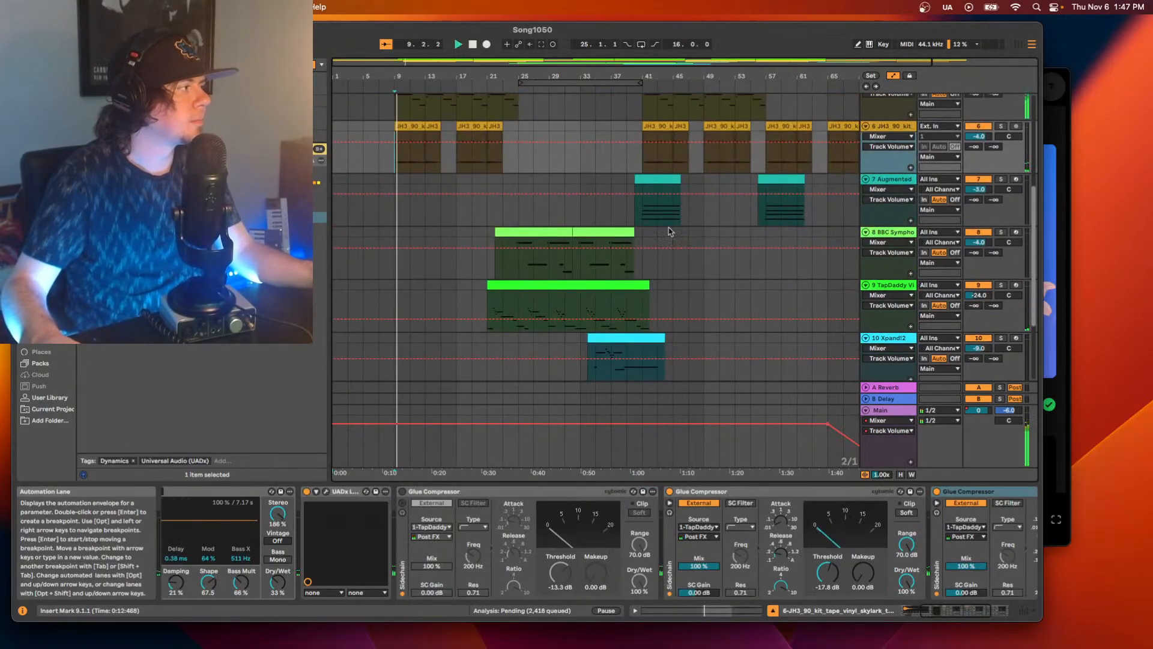
{"action": "left_click", "coordinate": [910, 613]}
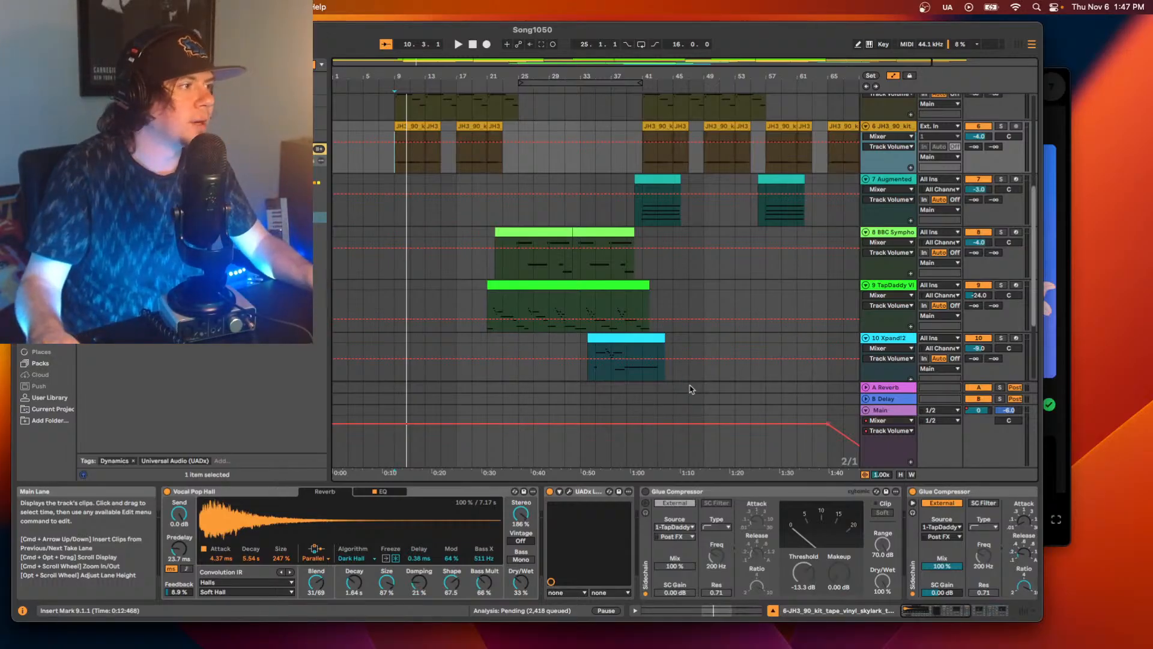
Stop playback and add the iZotope Vinyl plug-in before the Vocal Pop Hall reverb on track 6.
{"action": "key", "text": "space"}
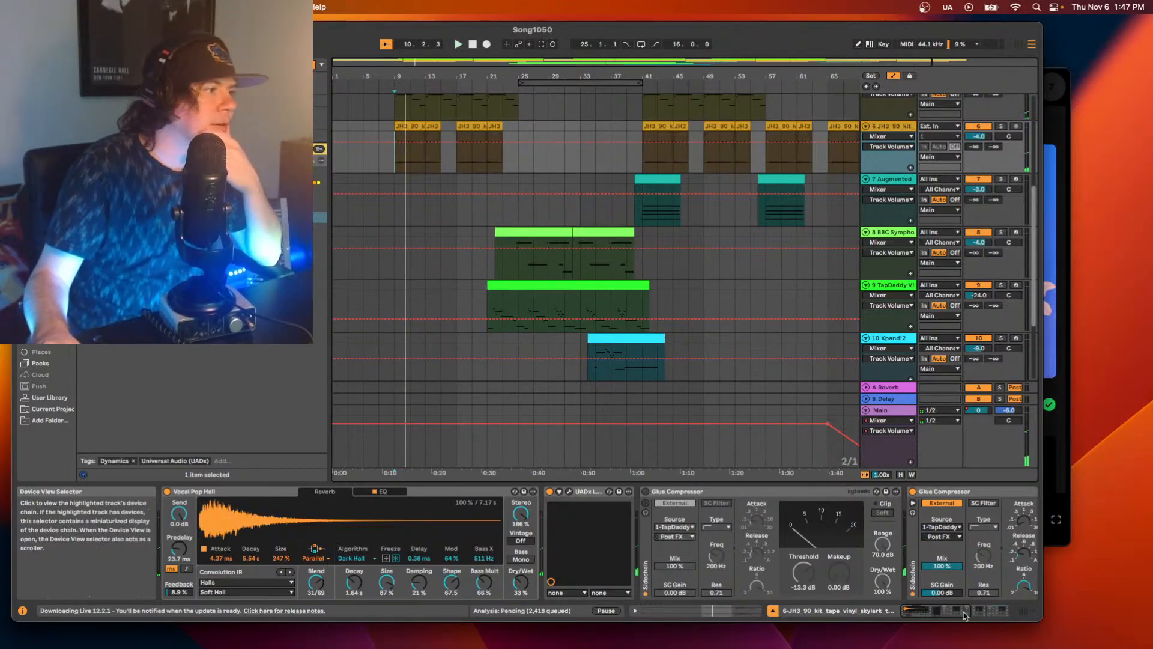
{"action": "mouse_move", "coordinate": [965, 615]}
{"action": "left_mouse_down"}
{"action": "mouse_move", "coordinate": [1004, 612]}
{"action": "mouse_move", "coordinate": [957, 602]}
{"action": "left_mouse_up"}
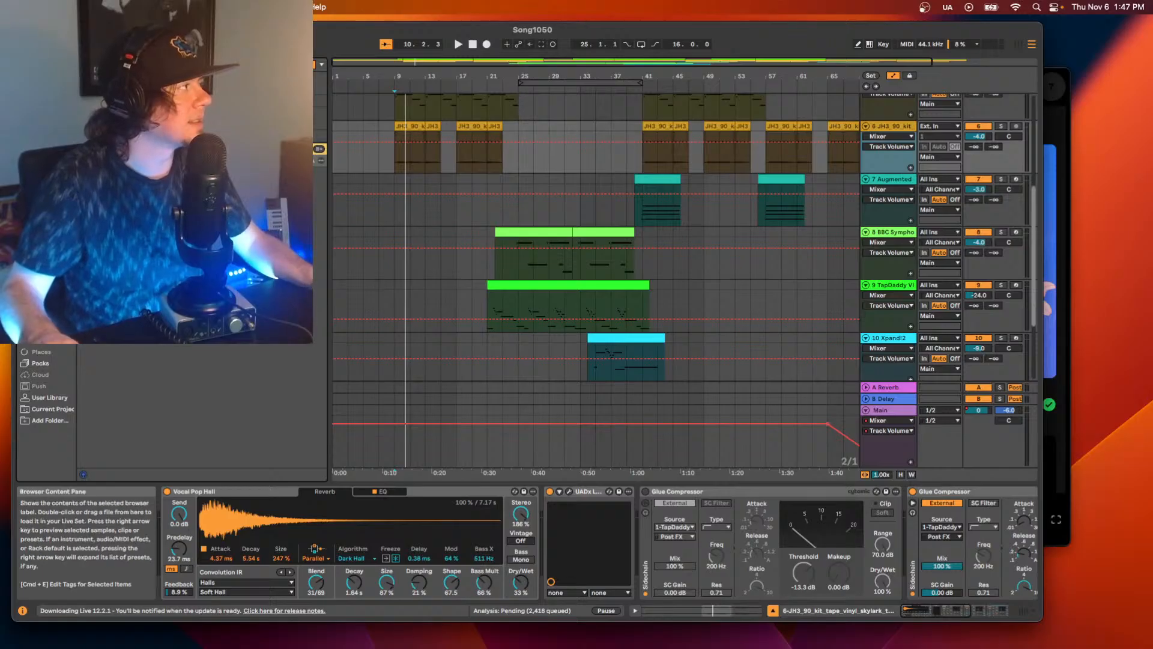
{"action": "left_click", "coordinate": [198, 182]}
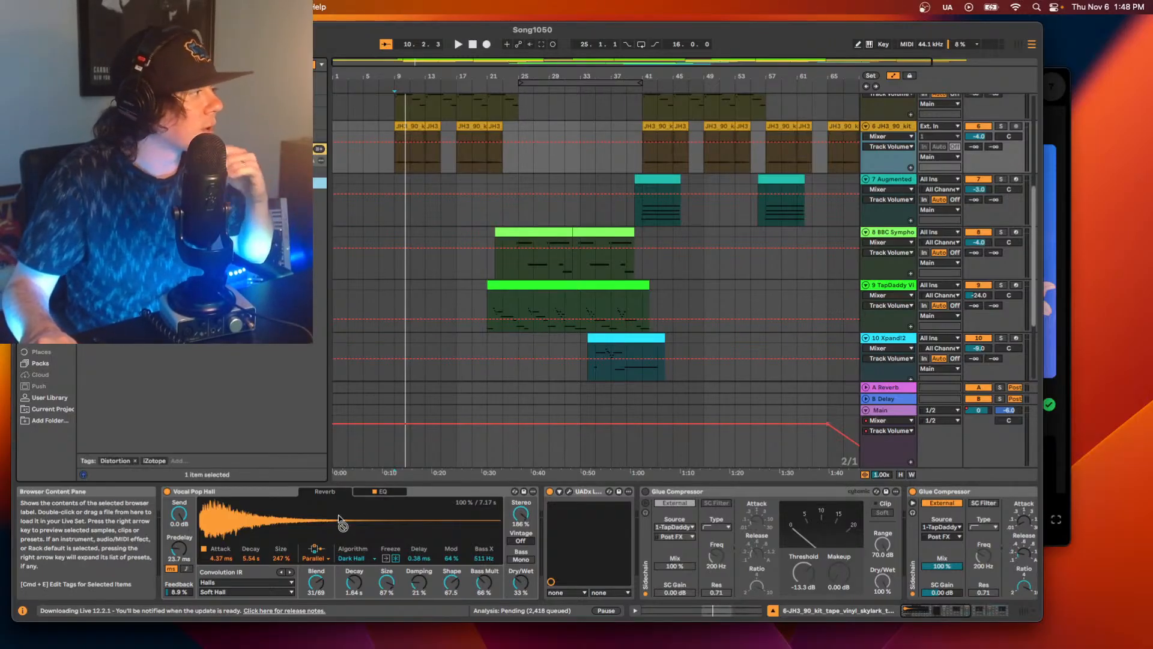
{"action": "left_click_drag", "start_coordinate": [339, 515], "coordinate": [171, 525]}
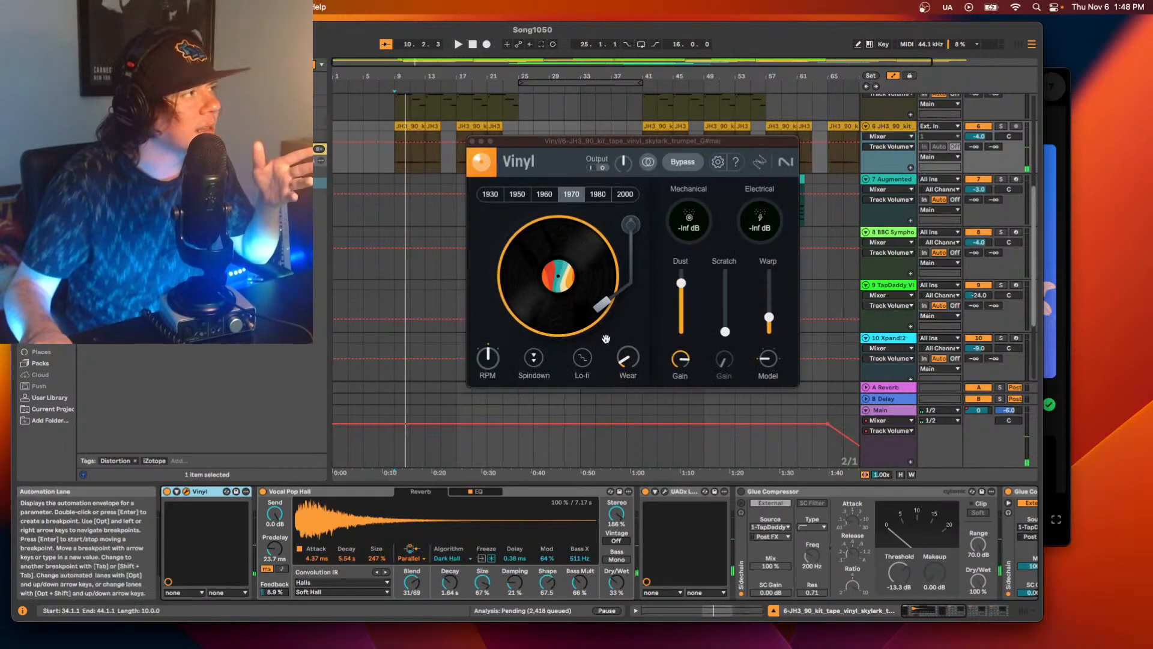
Lower Vinyl's dust to its minimum, set its year to 1930, audition the sound and close the plug-in window.
{"action": "left_click_drag", "start_coordinate": [681, 282], "coordinate": [681, 332]}
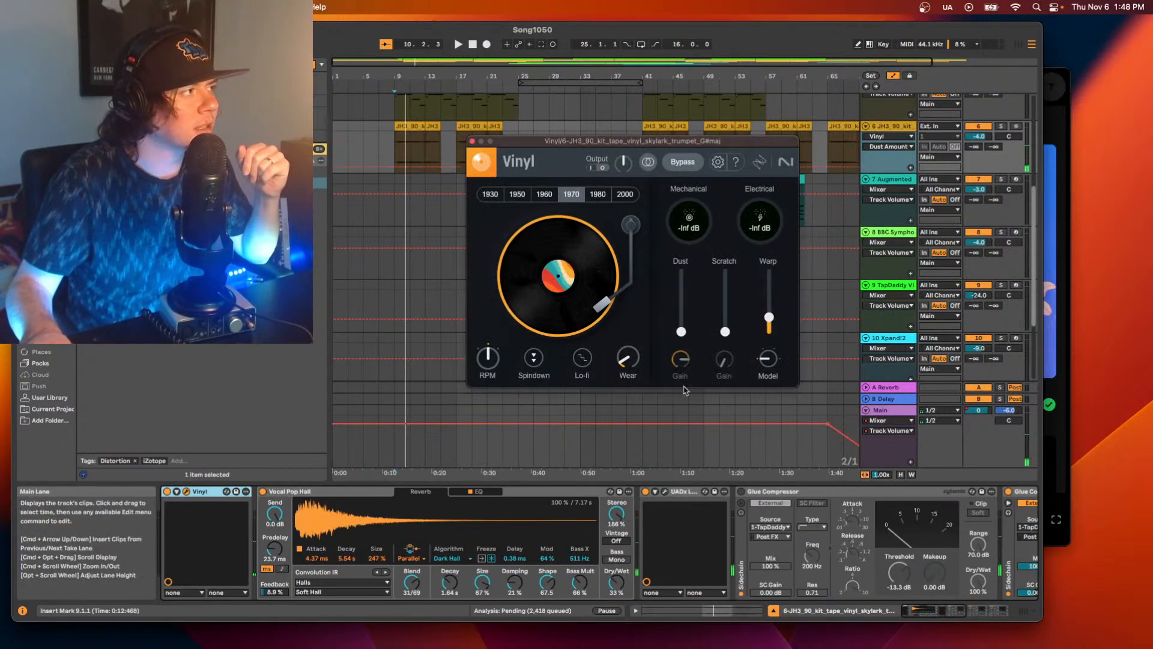
{"action": "left_click", "coordinate": [490, 195]}
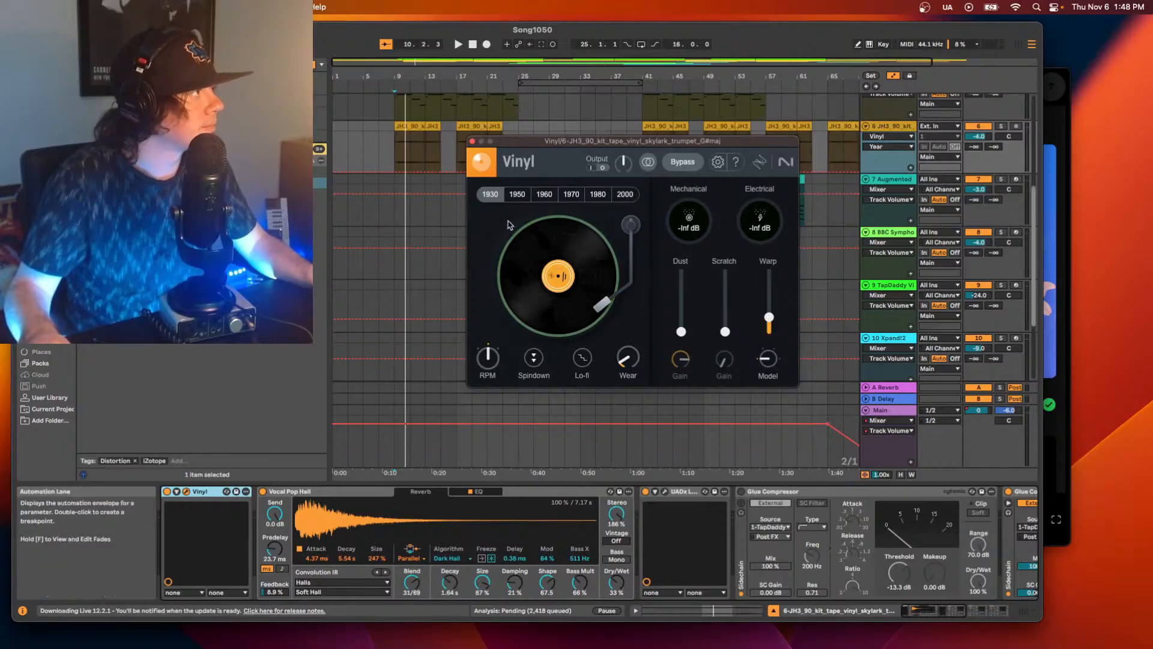
{"action": "key", "text": "space"}
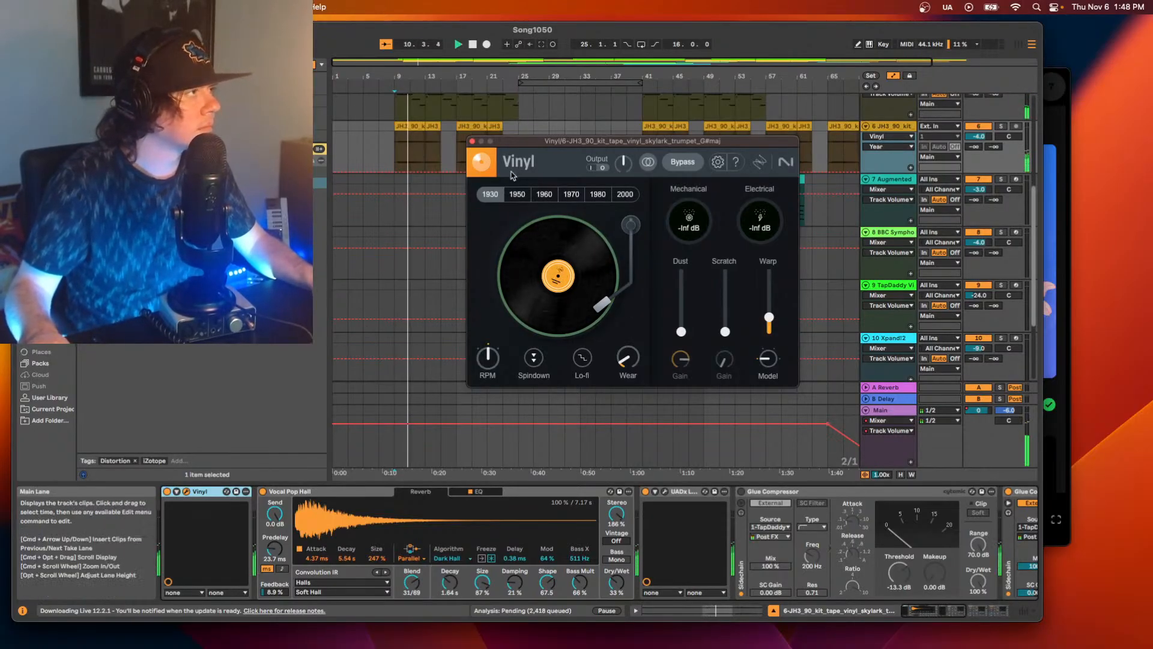
{"action": "left_click", "coordinate": [473, 140]}
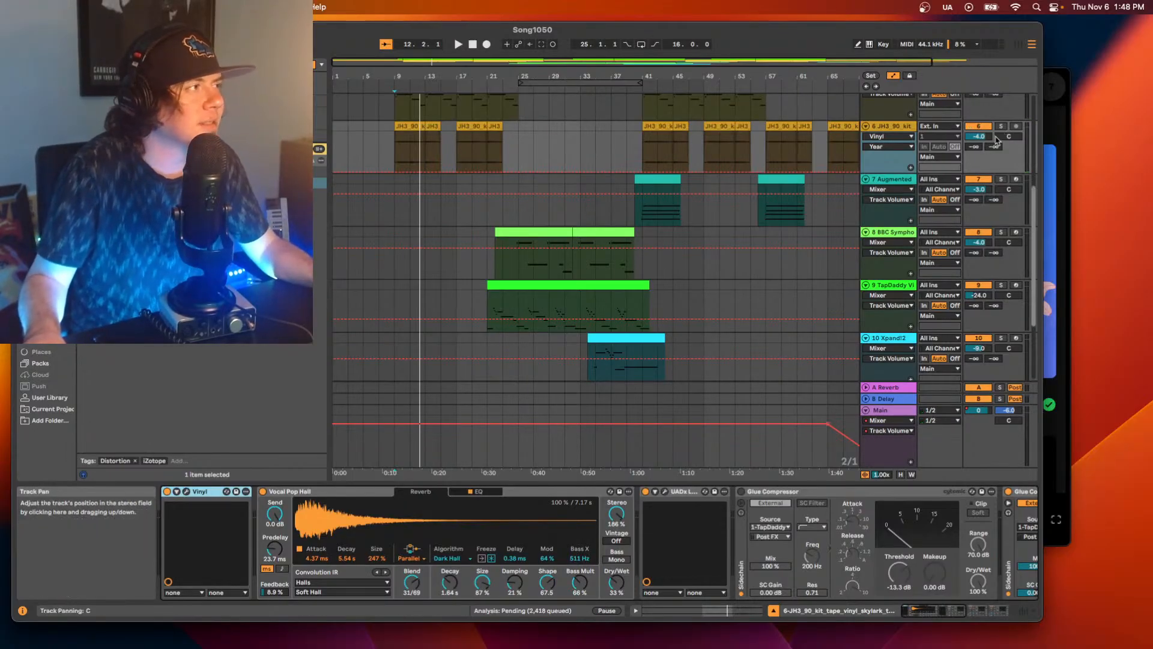
Try panning track 6 to 7R while playing the song from bar 9.
{"action": "scroll", "coordinate": [846, 207], "scroll_direction": "up", "scroll_amount": 5}
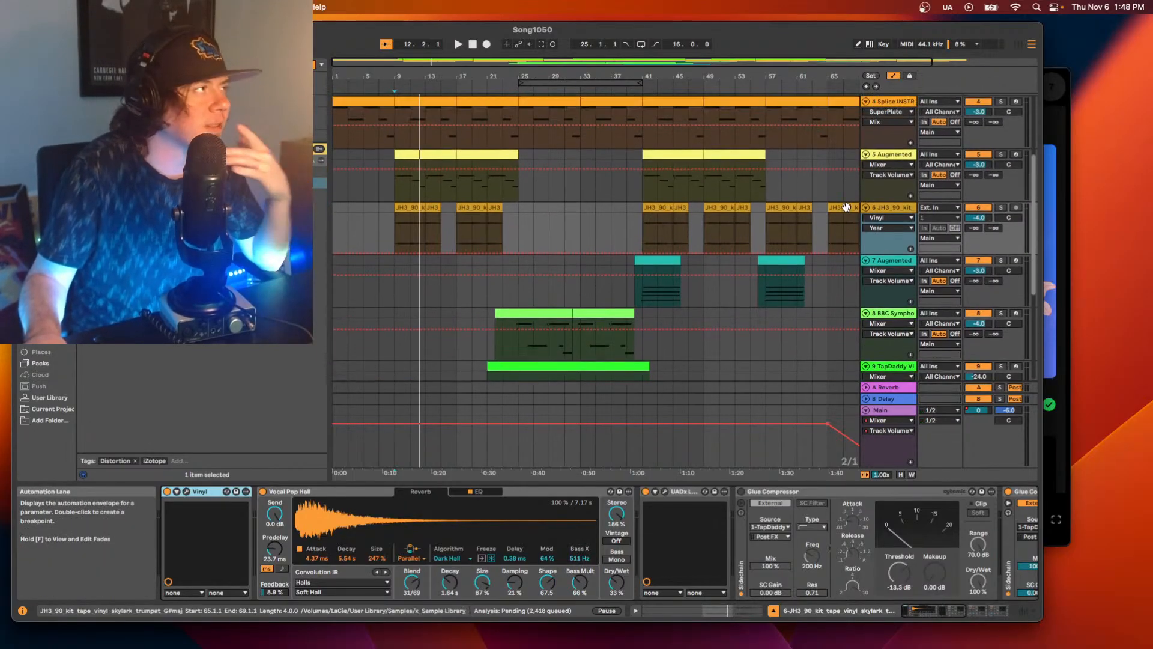
{"action": "scroll", "coordinate": [840, 201], "scroll_direction": "up", "scroll_amount": 4}
{"action": "left_click", "coordinate": [878, 179]}
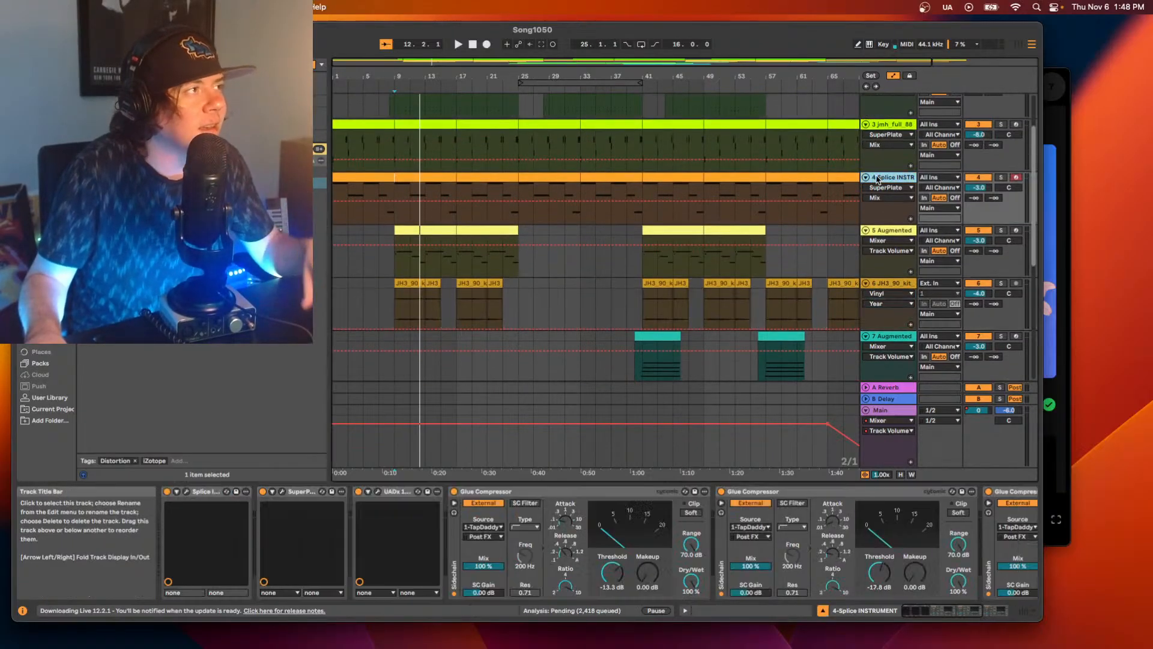
{"action": "key", "text": "space"}
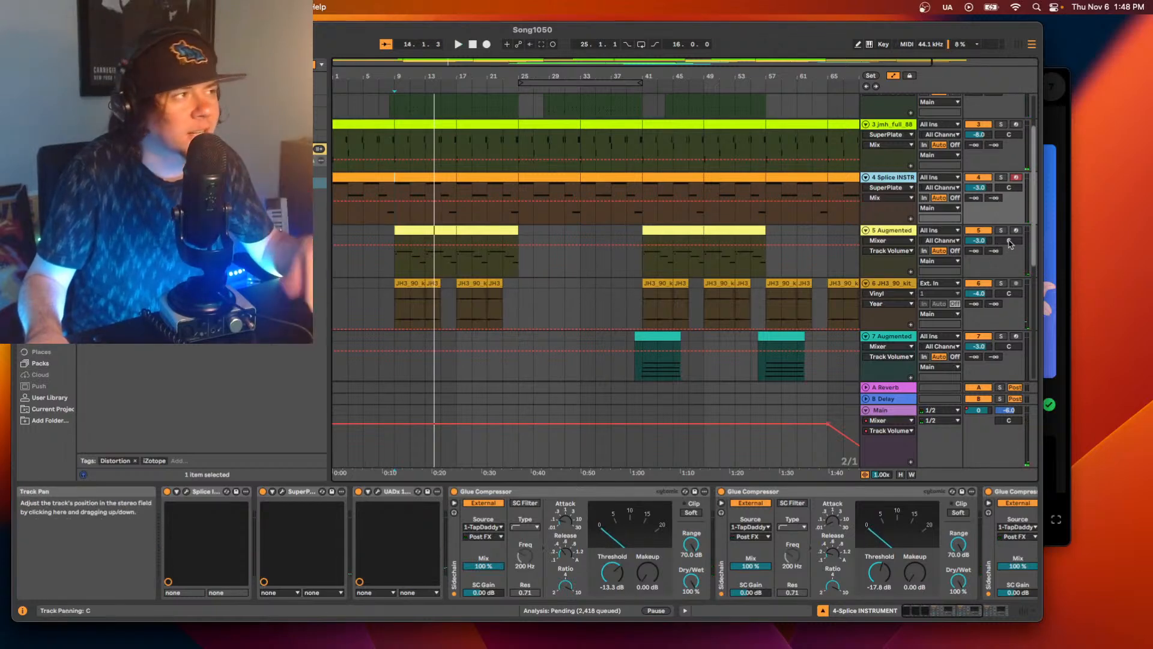
{"action": "left_click", "coordinate": [1007, 294]}
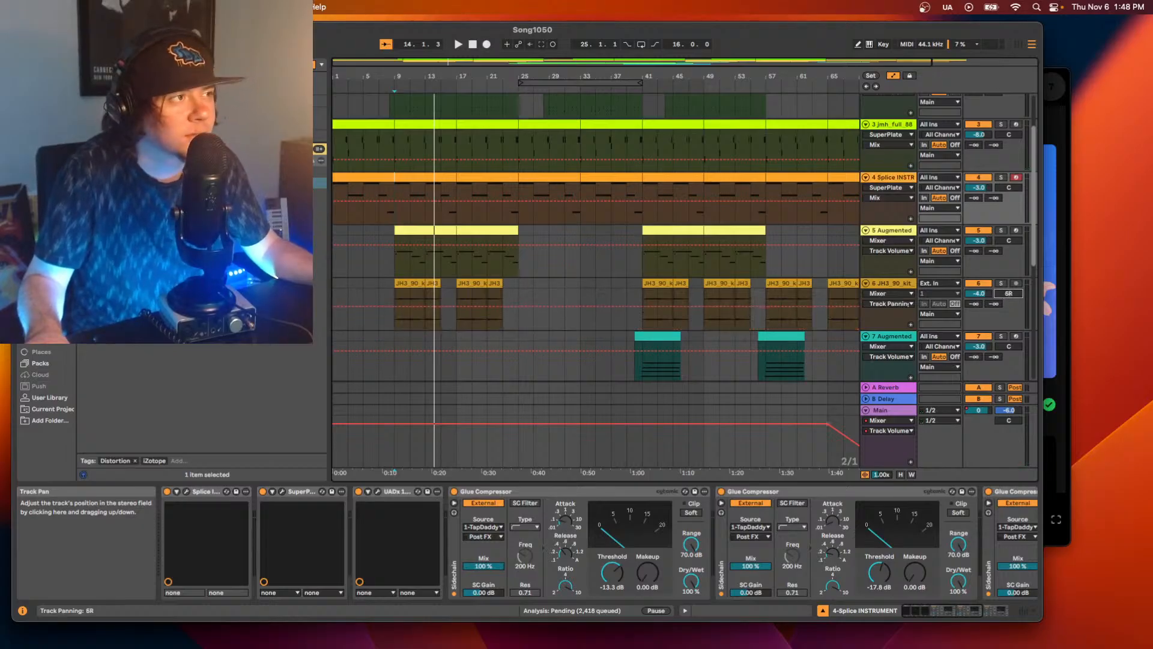
{"action": "key", "text": "space"}
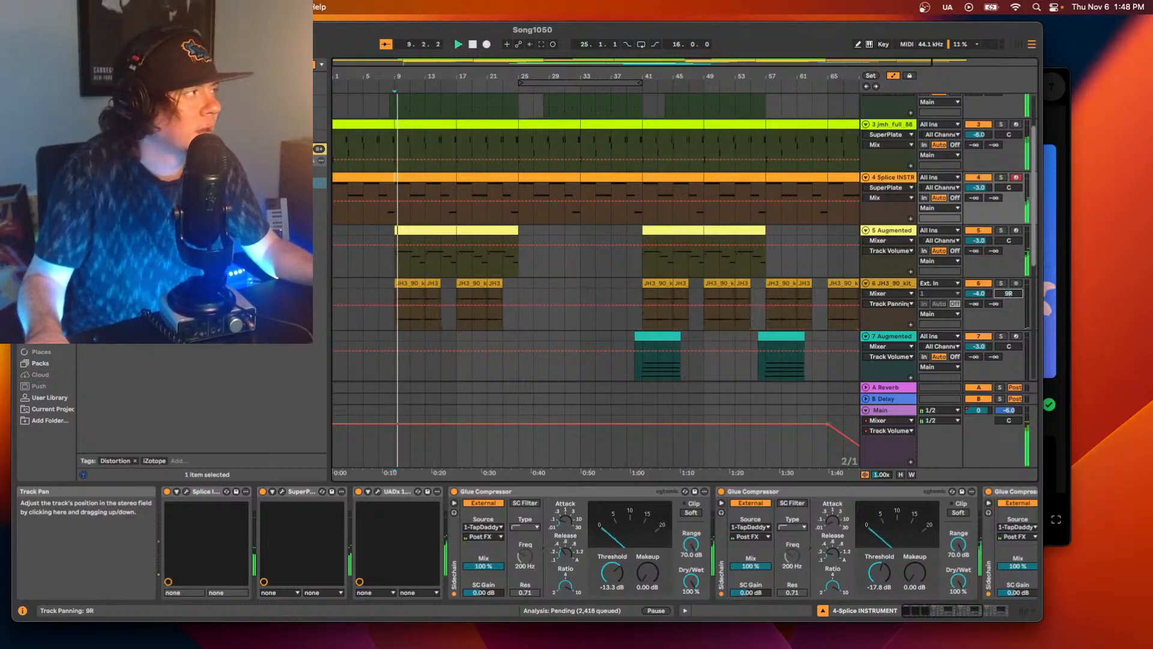
{"action": "left_click_drag", "start_coordinate": [1007, 294], "coordinate": [1009, 295]}
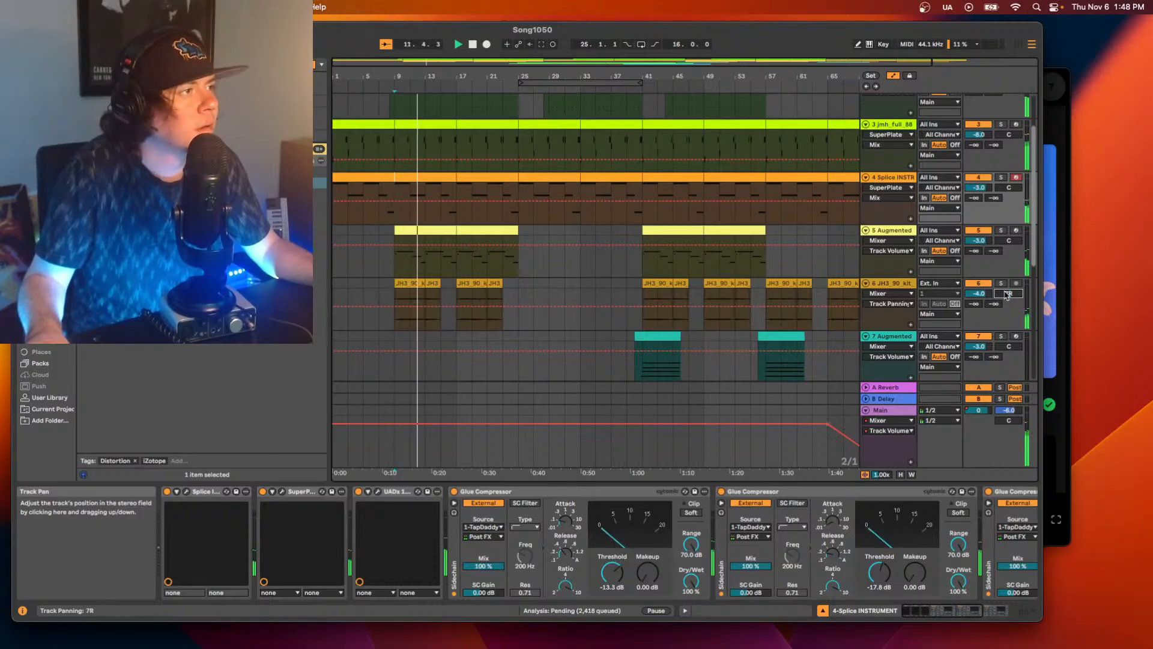
{"action": "key", "text": "space"}
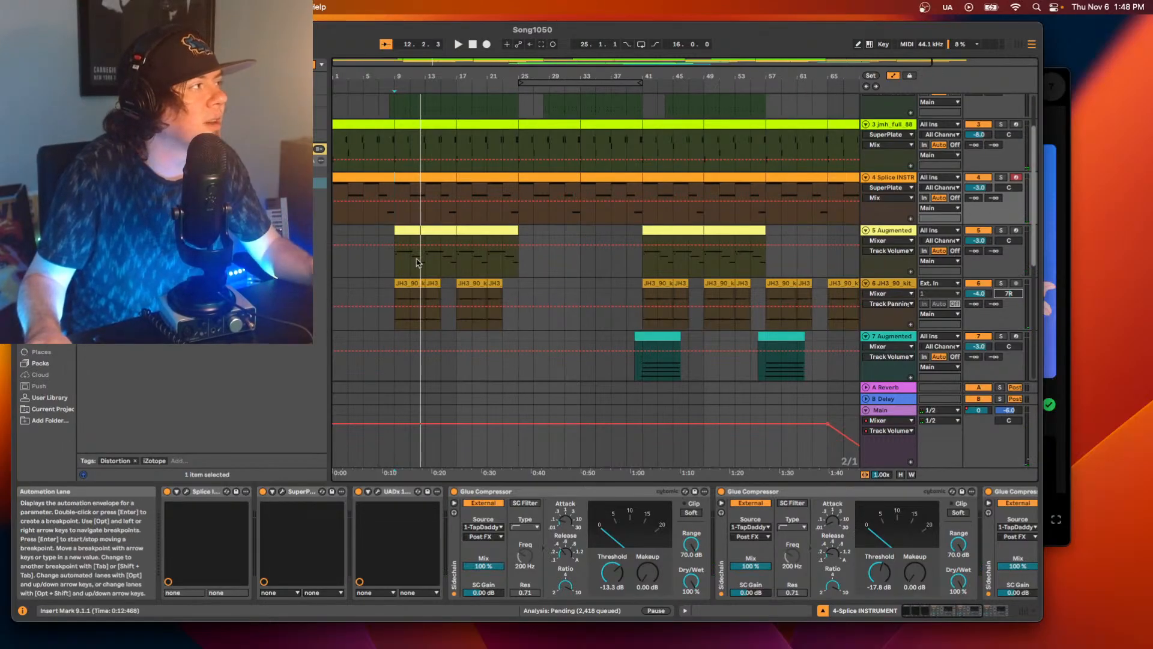
Play the mallets clip on track 5 from bar 9 to compare it with track 6's panning.
{"action": "left_click", "coordinate": [417, 231]}
{"action": "key", "text": "space"}
{"action": "left_click", "coordinate": [1001, 231]}
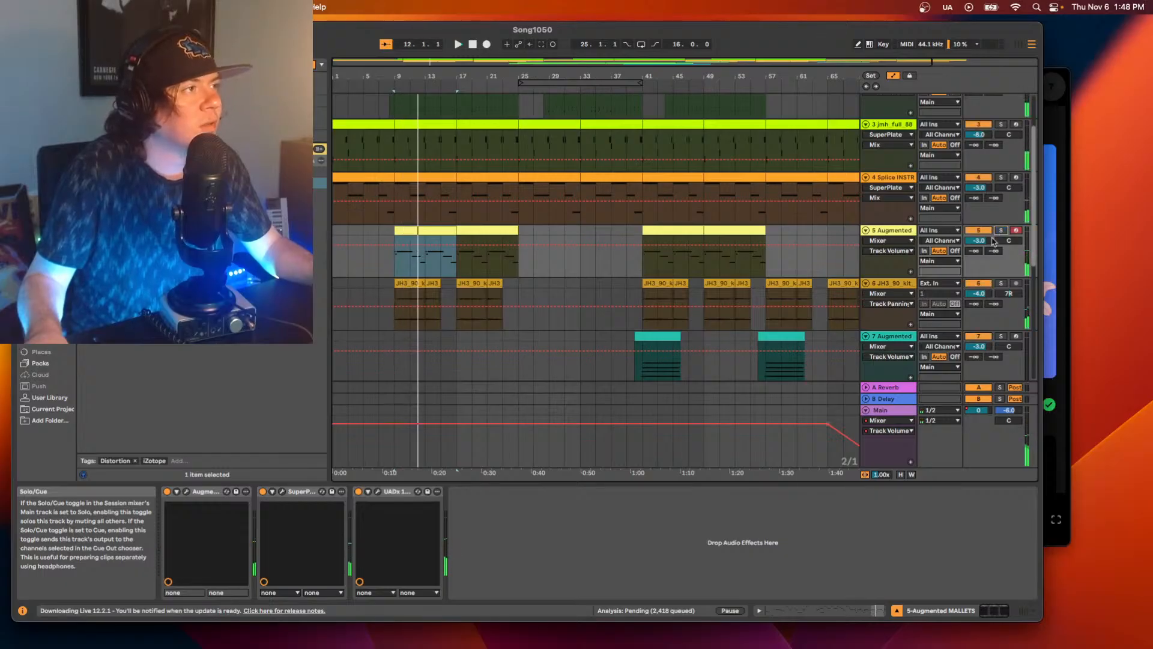
{"action": "key", "text": "space"}
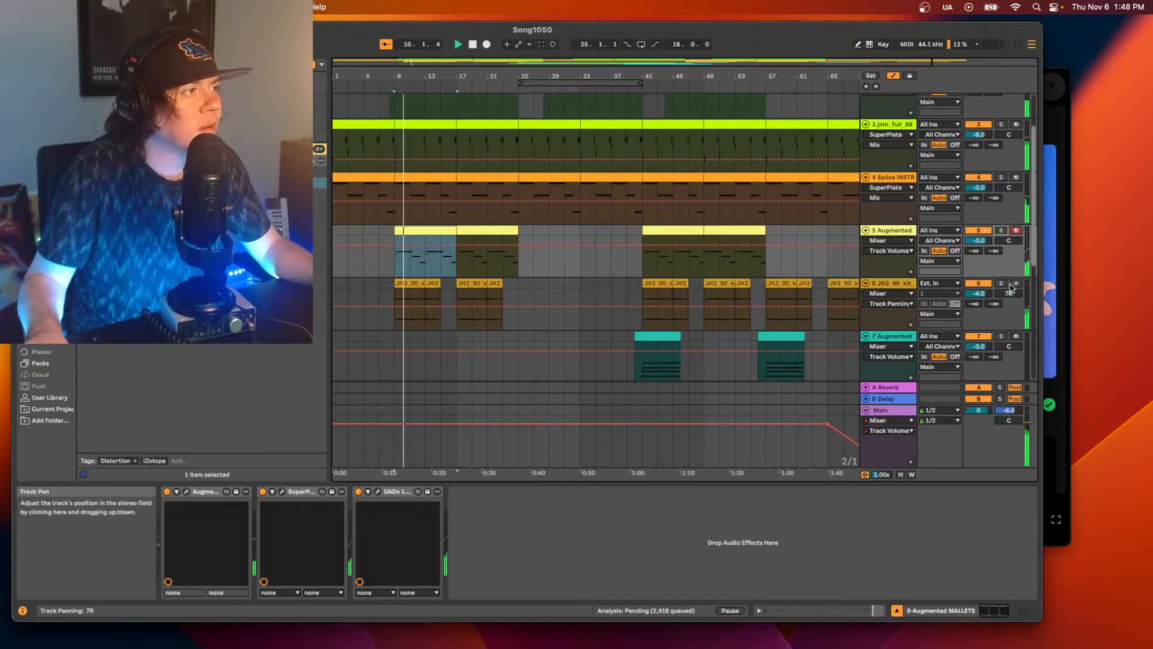
{"action": "key", "text": "space"}
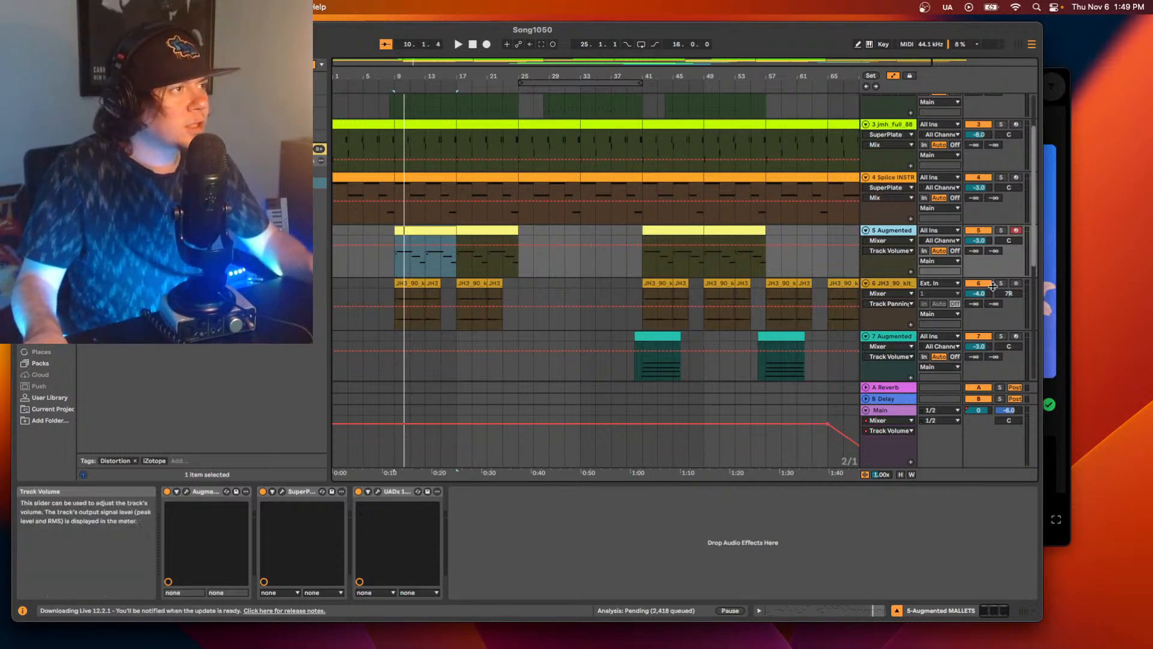
Pan track 6 to 11L, replay from bar 9 and set track 4's volume to -2.0 dB.
{"action": "left_click_drag", "start_coordinate": [1008, 293], "coordinate": [1008, 306]}
{"action": "key", "text": "space"}
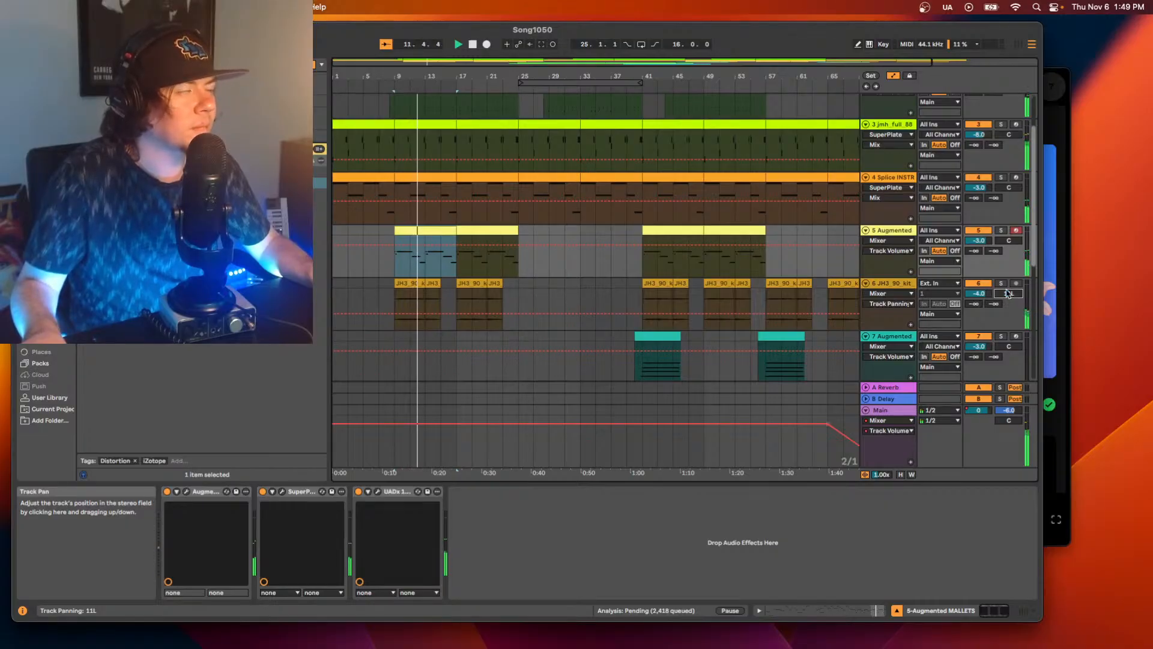
{"action": "left_click", "coordinate": [980, 188]}
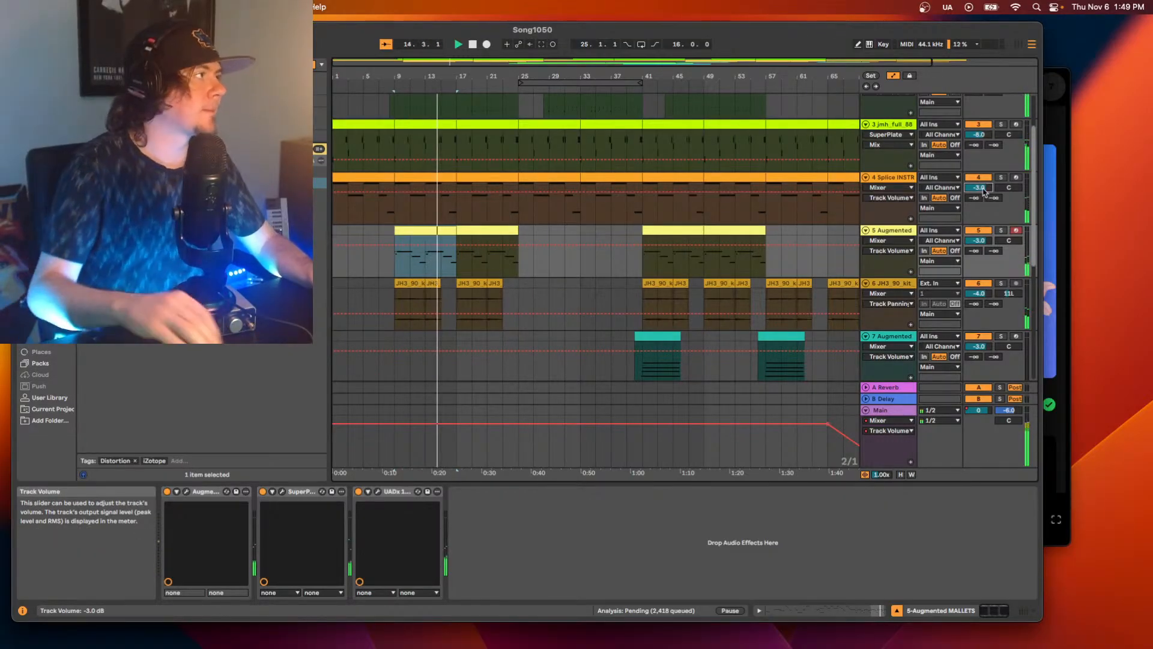
{"action": "key", "text": "Up"}
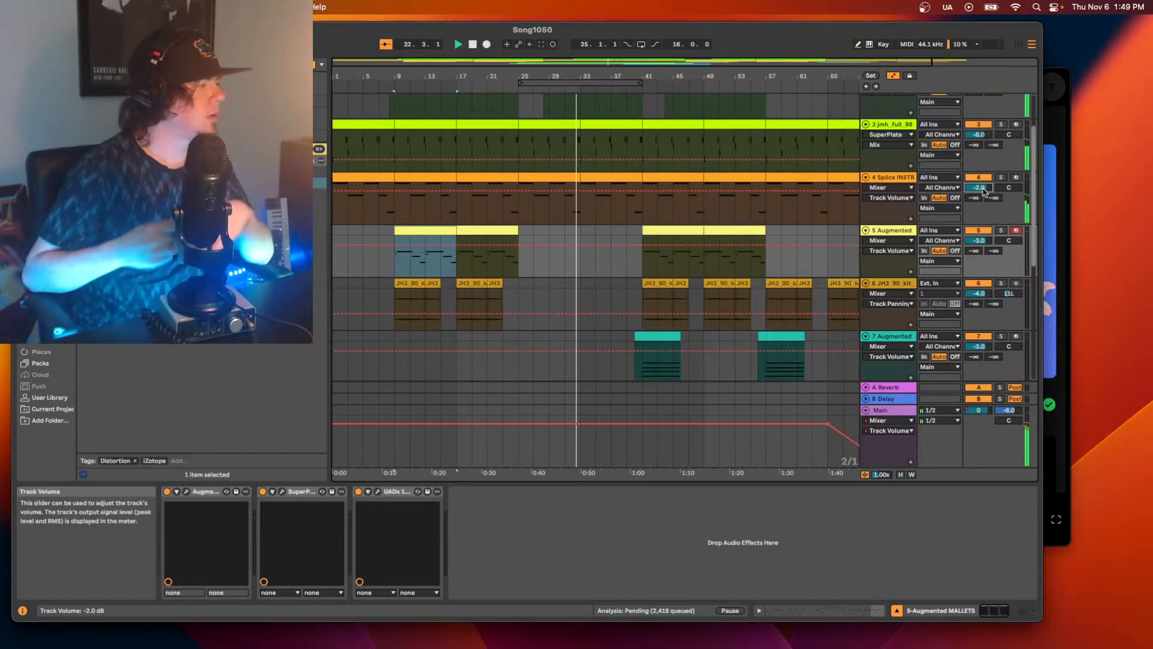
Set the volume of the BBC Symphony Orchestra track 8 to -2.0 dB.
{"action": "scroll", "coordinate": [742, 228], "scroll_direction": "down", "scroll_amount": 5}
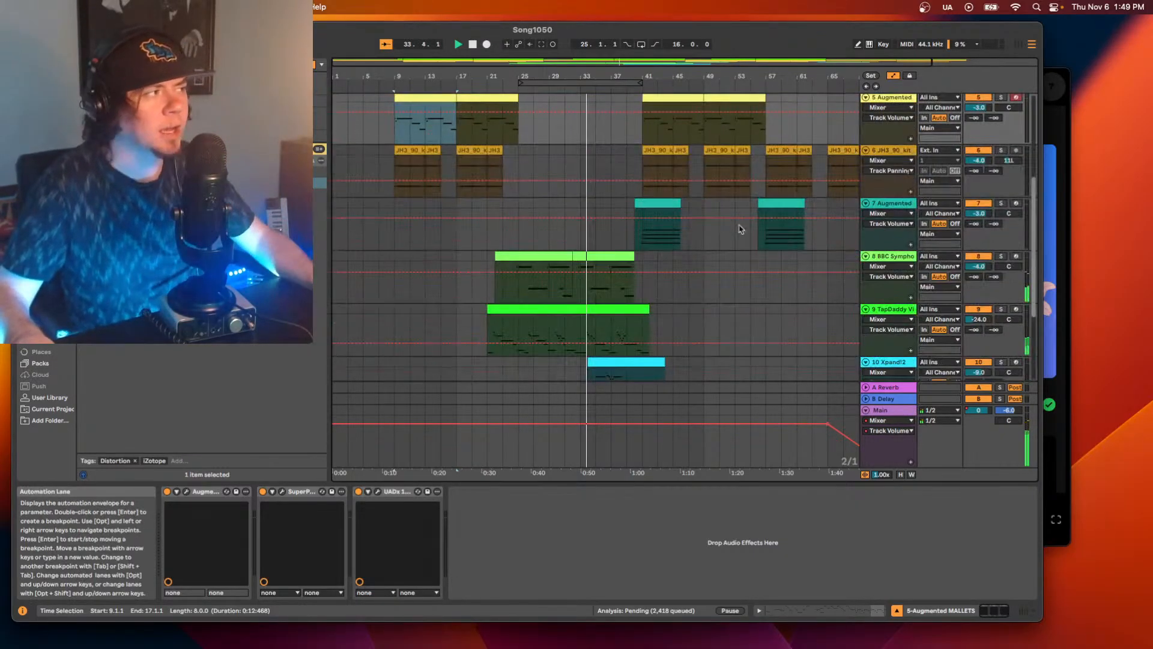
{"action": "scroll", "coordinate": [741, 228], "scroll_direction": "down", "scroll_amount": 4}
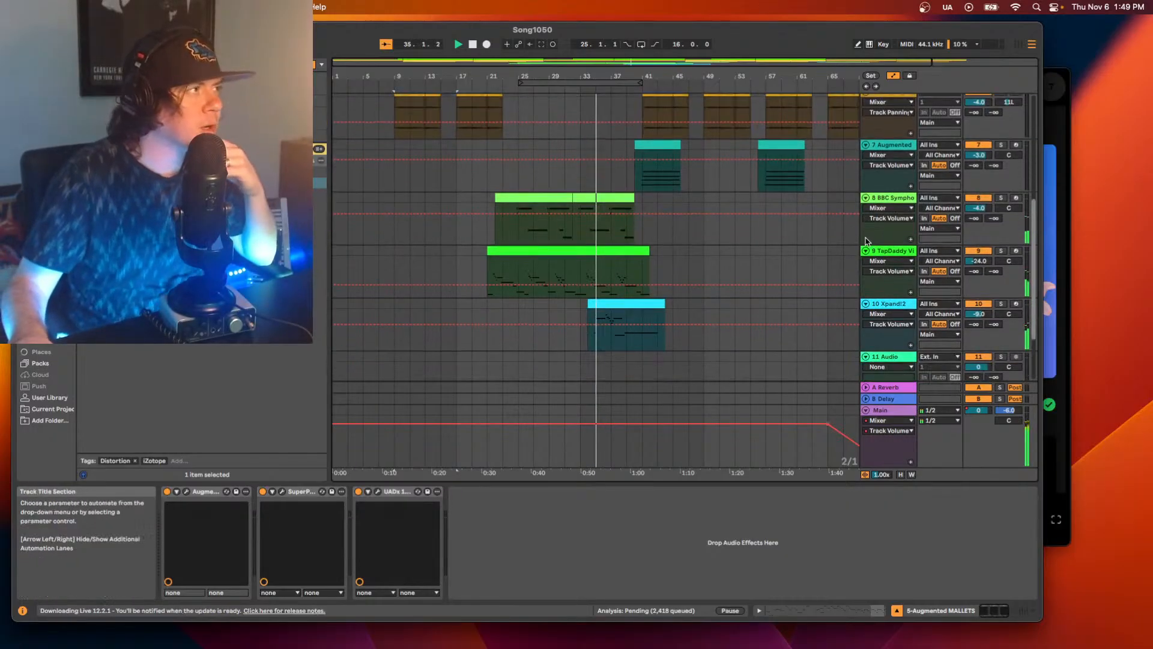
{"action": "left_click", "coordinate": [976, 211]}
{"action": "key", "text": "Up"}
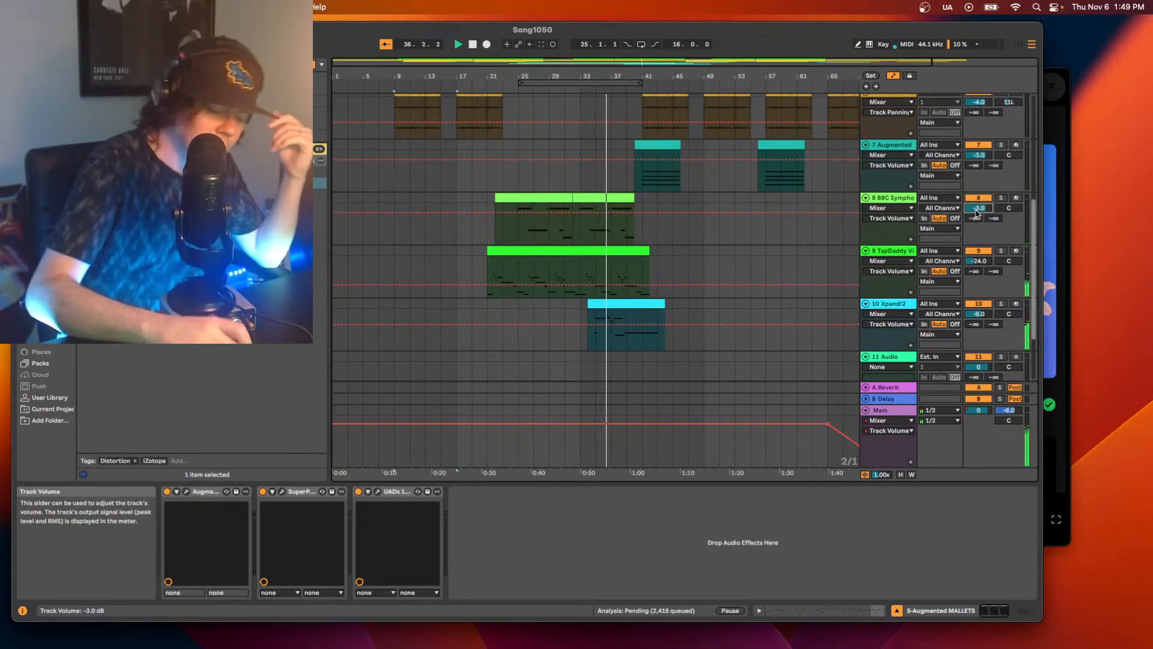
{"action": "key", "text": "Up"}
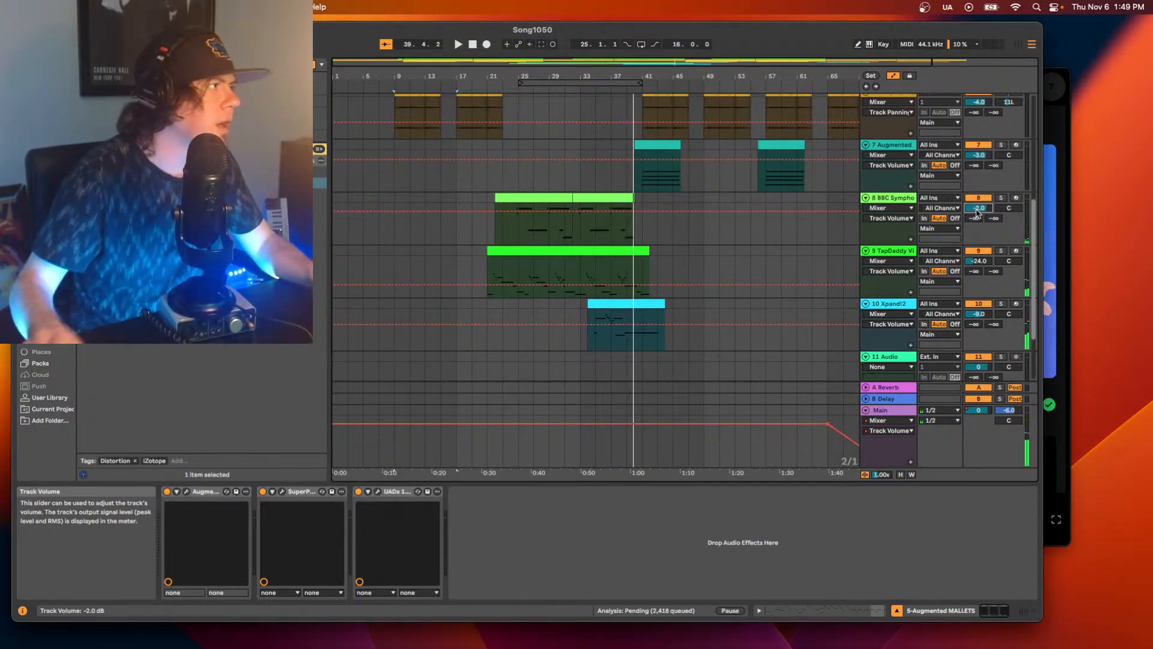
Examine track 8's effects by opening its UADx 1176 and SuperPlate windows and selecting each of the two Glue Compressors.
{"action": "left_click", "coordinate": [501, 235]}
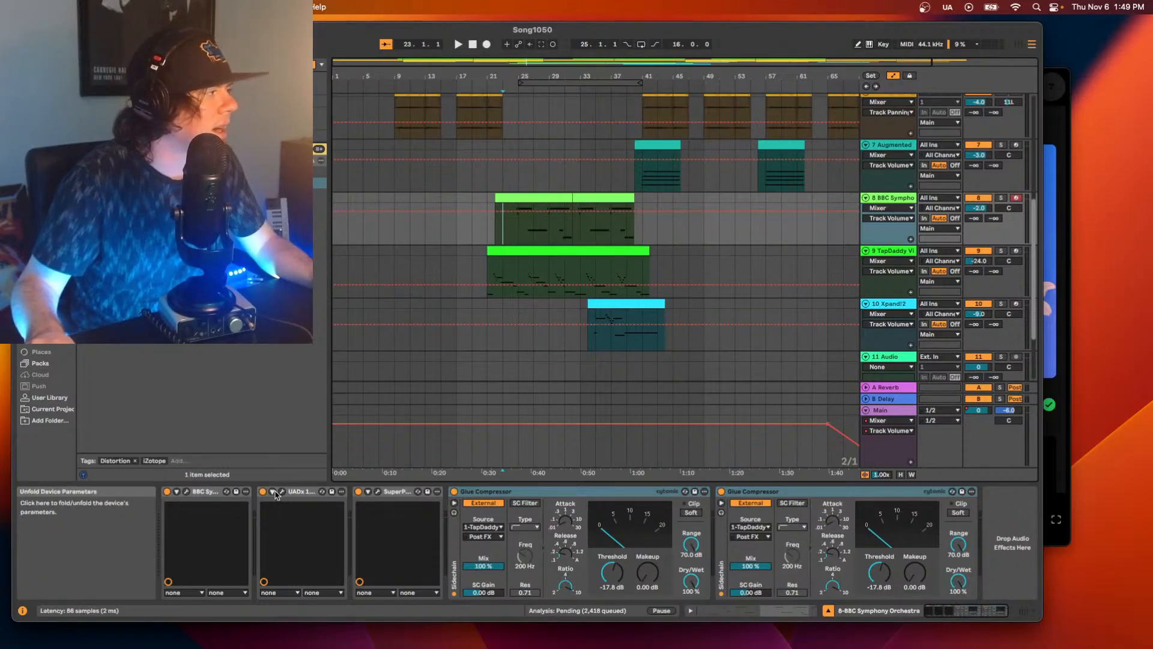
{"action": "left_click", "coordinate": [524, 198]}
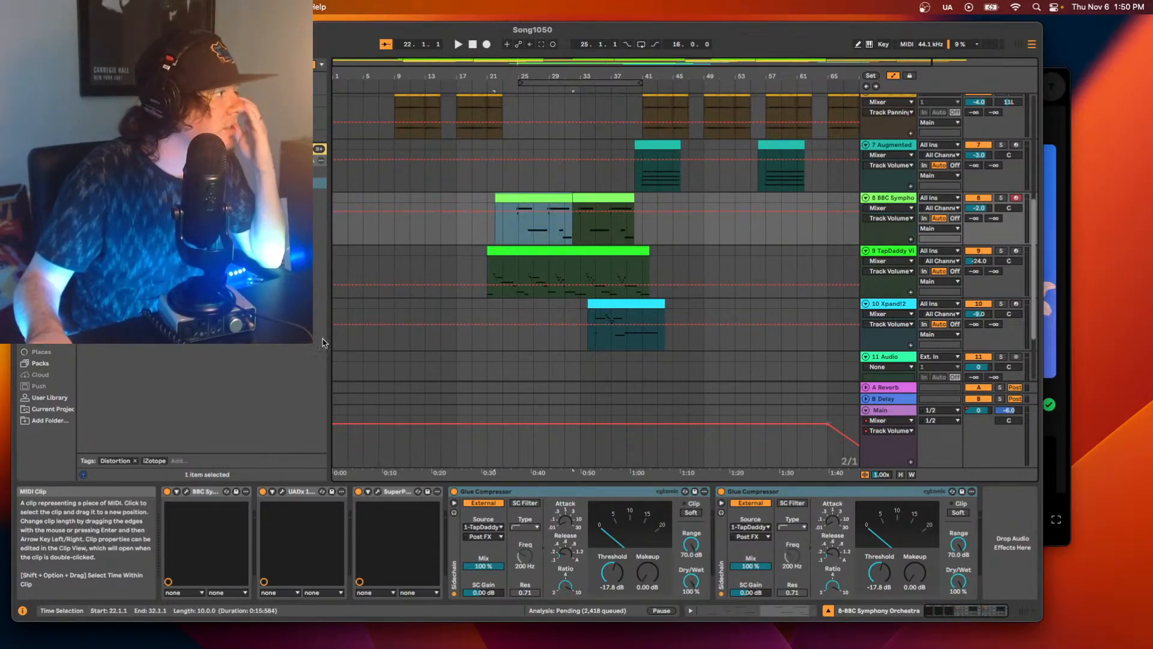
{"action": "left_click", "coordinate": [282, 491]}
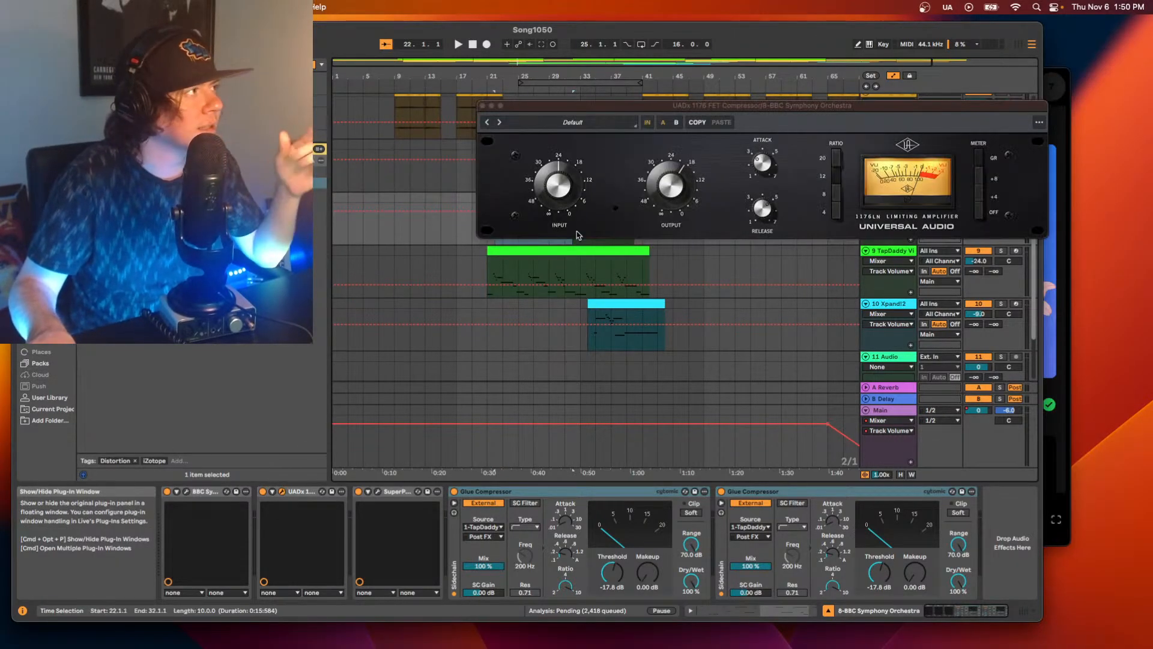
{"action": "left_click_drag", "start_coordinate": [687, 110], "coordinate": [665, 116]}
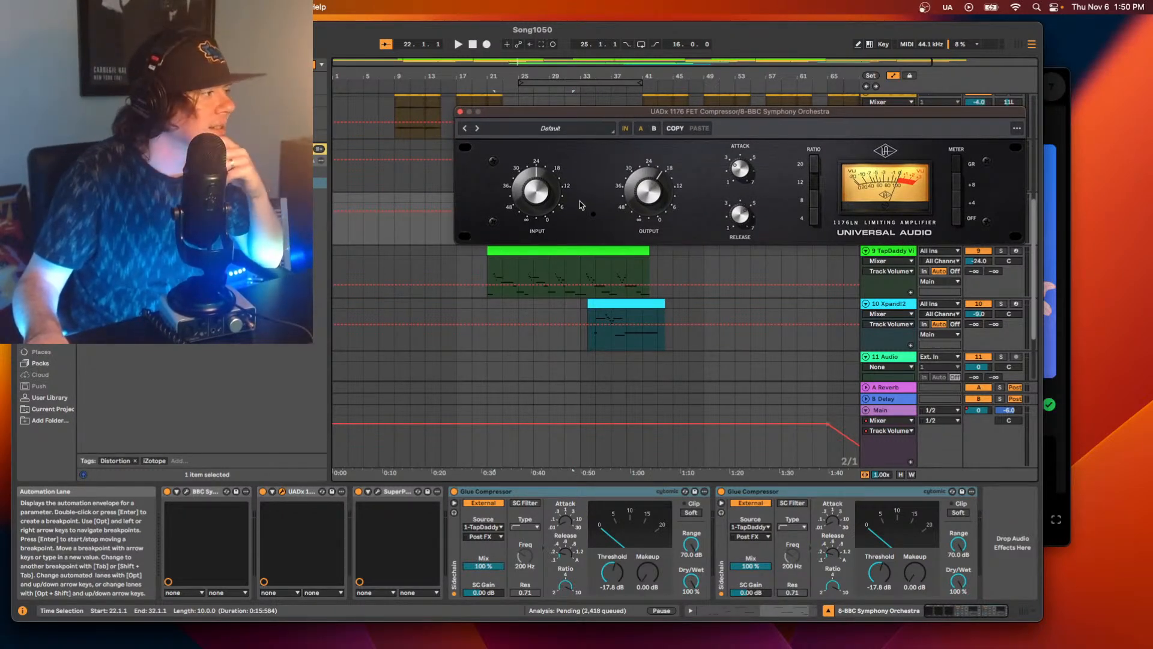
{"action": "left_click", "coordinate": [378, 492]}
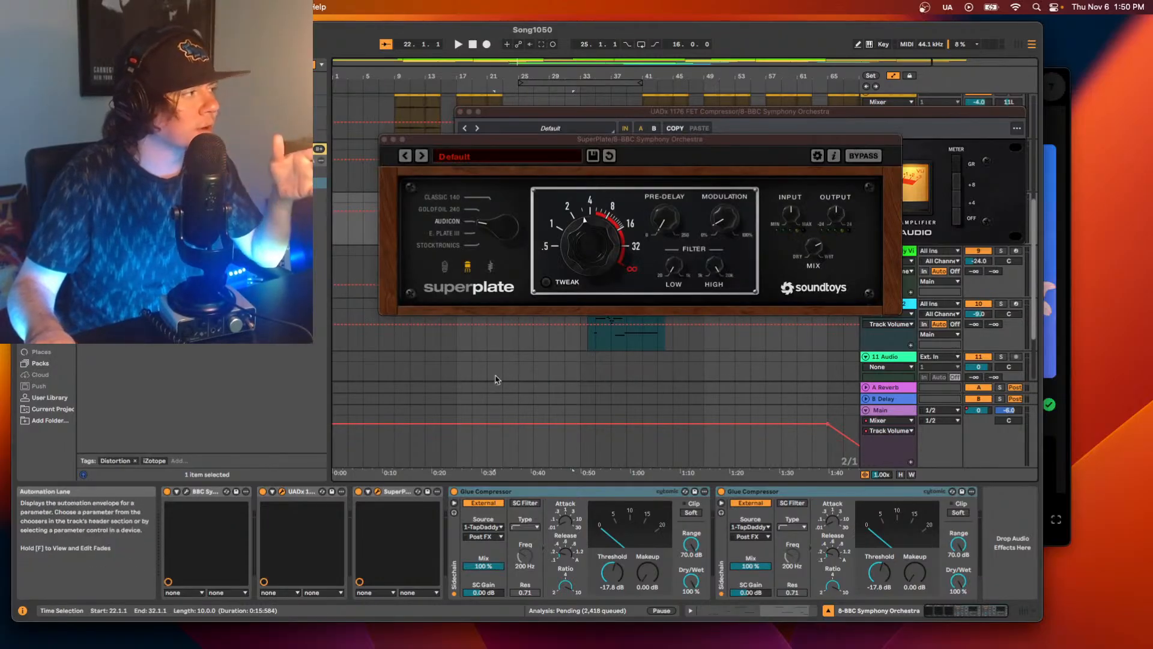
{"action": "left_click", "coordinate": [559, 492]}
{"action": "left_click", "coordinate": [793, 491]}
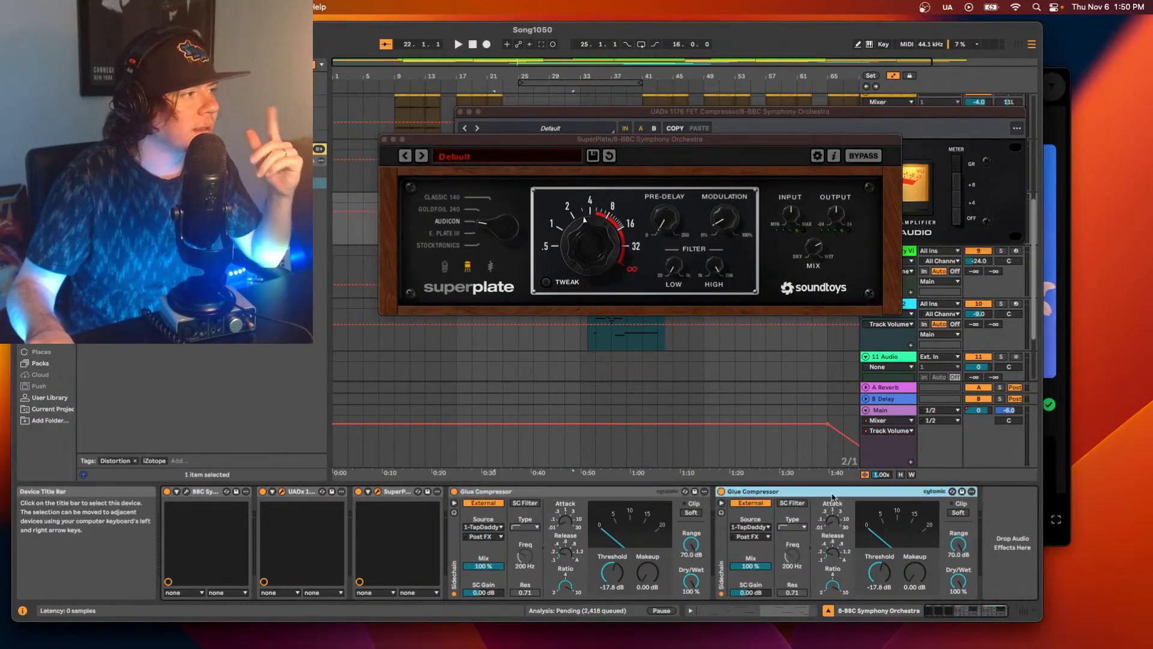
{"action": "left_click", "coordinate": [574, 491]}
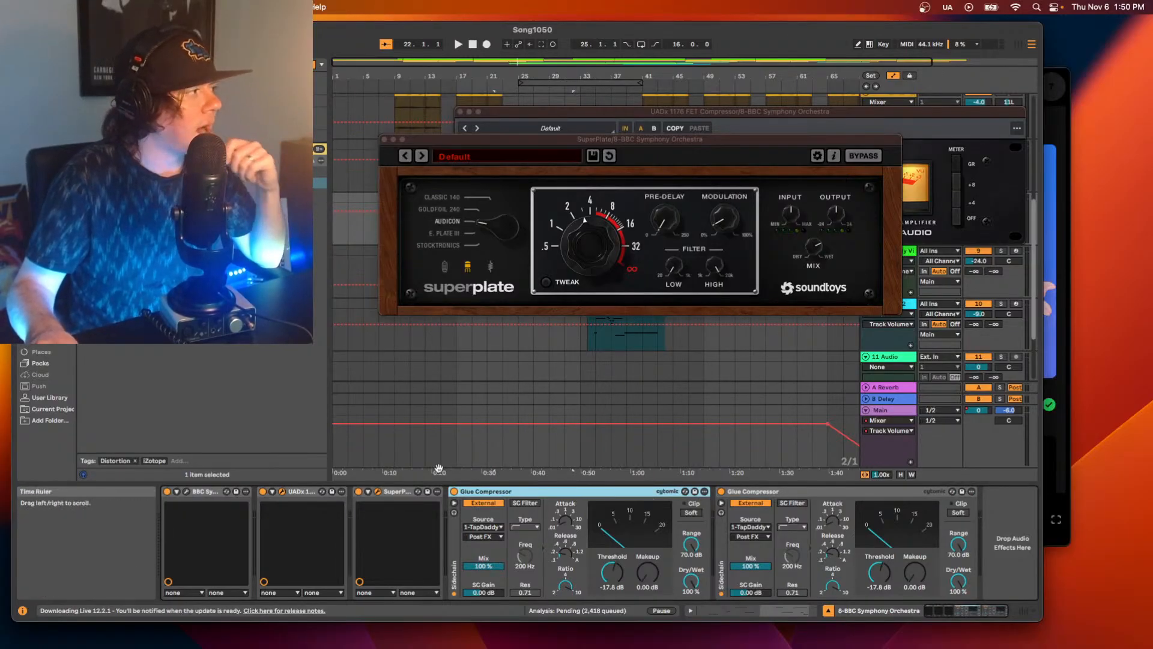
Close the SuperPlate and UADx 1176 windows of the BBC Symphony Orchestra track 8.
{"action": "left_click", "coordinate": [392, 492]}
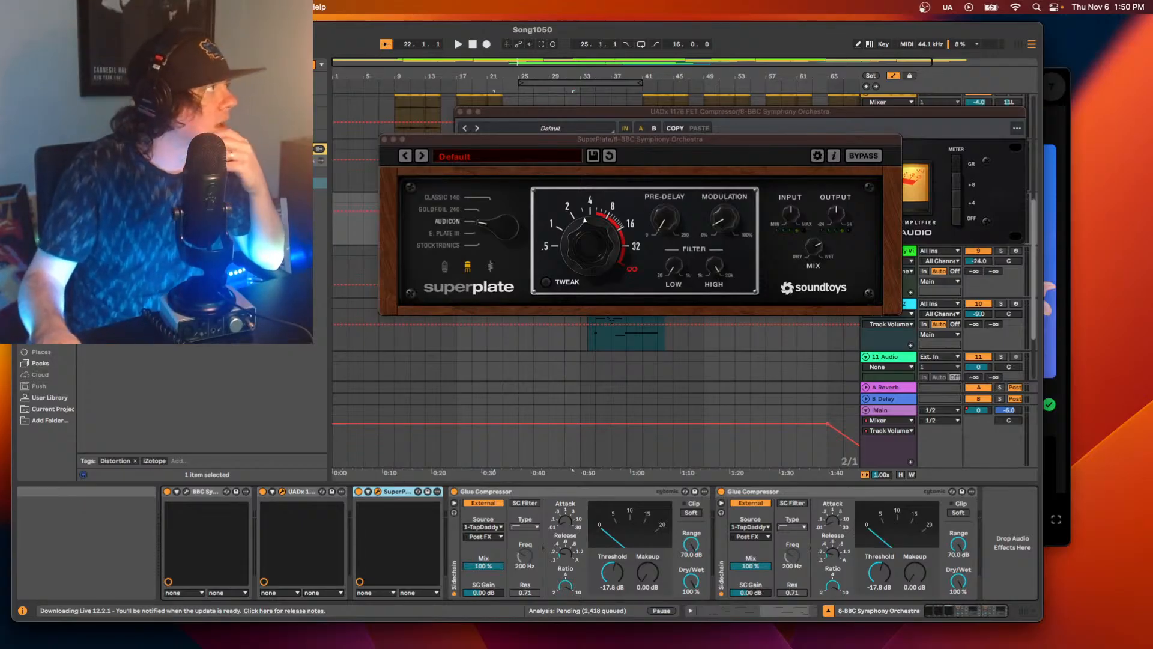
{"action": "scroll", "coordinate": [433, 340], "scroll_direction": "up", "scroll_amount": 5}
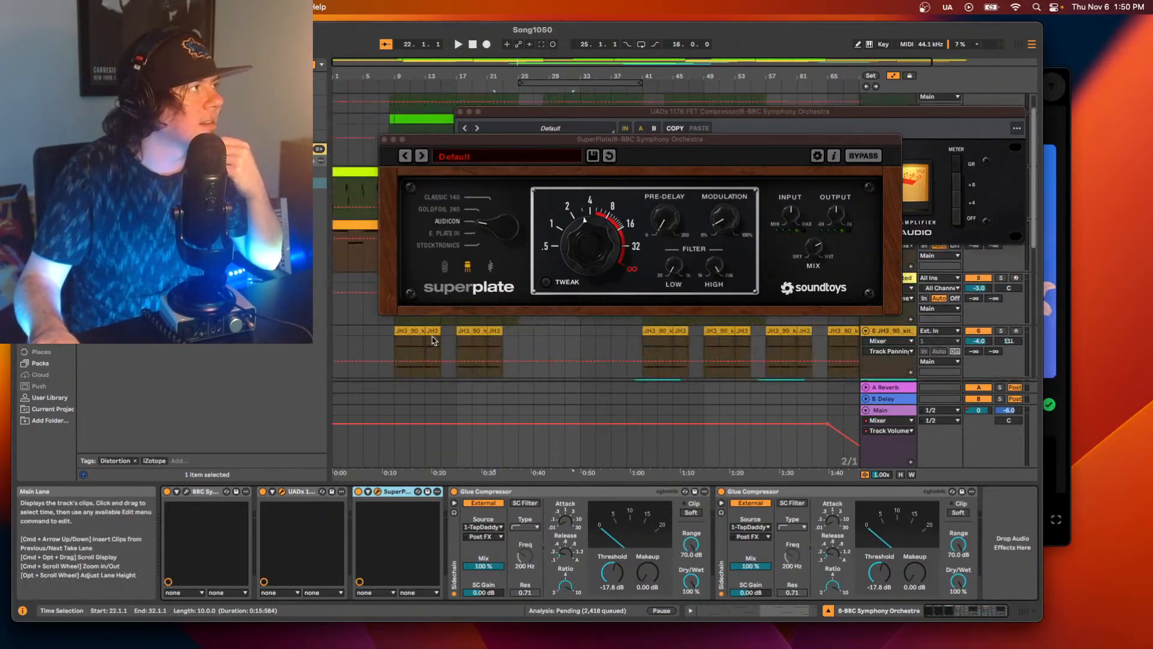
{"action": "scroll", "coordinate": [432, 338], "scroll_direction": "up", "scroll_amount": 3}
{"action": "left_click_drag", "start_coordinate": [487, 139], "coordinate": [502, 240]}
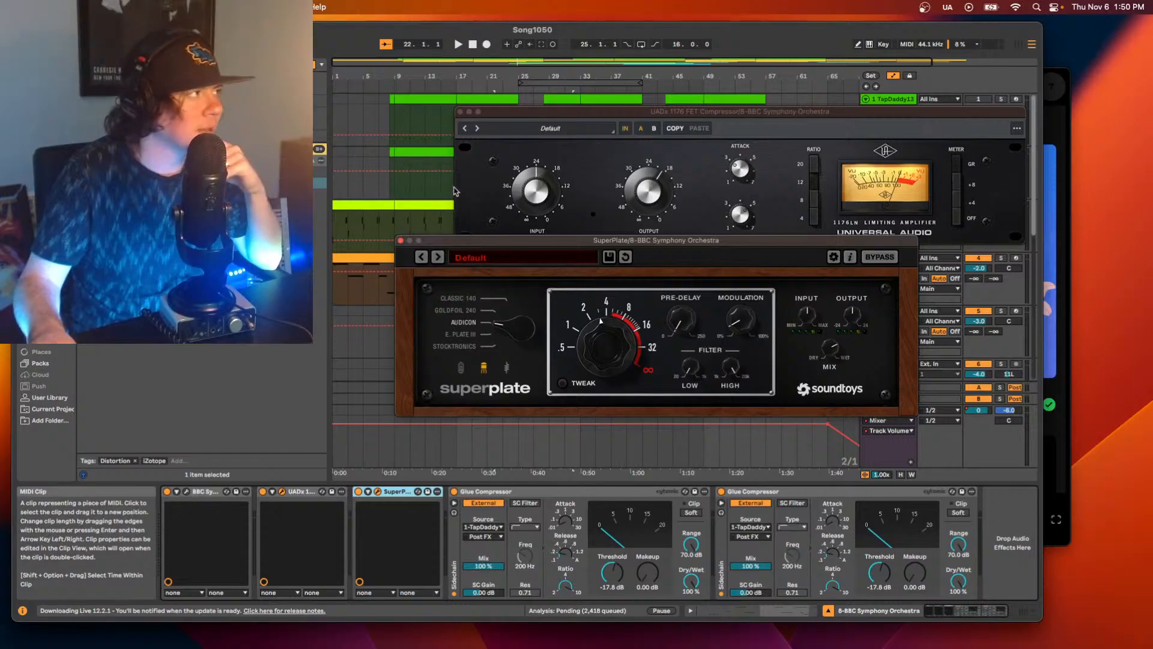
{"action": "left_click", "coordinate": [400, 240]}
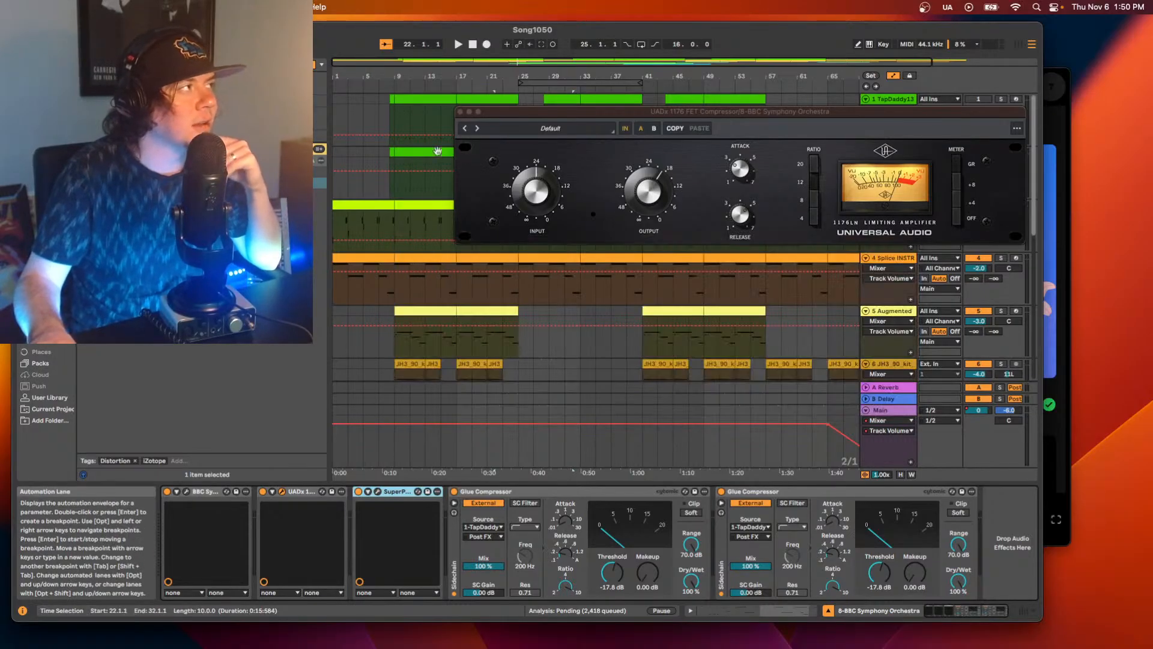
{"action": "left_click", "coordinate": [461, 112]}
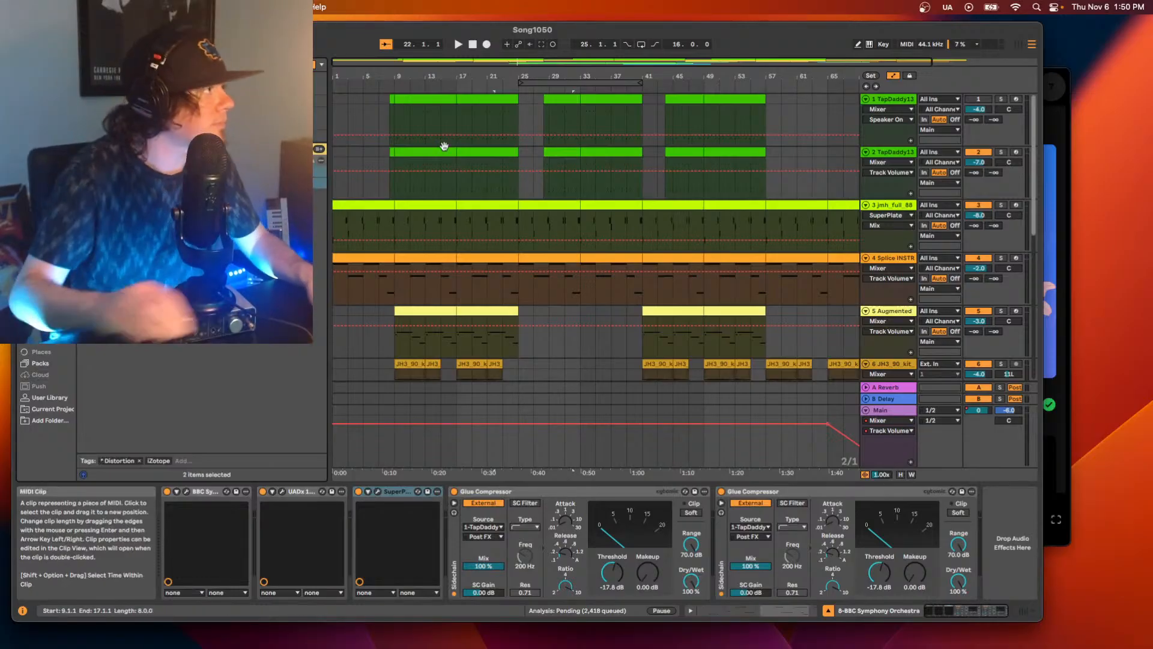
Insert the UADx LA-2A Tube Compressor after SuperPlate on track 8 and move its window below the arrangement's clips.
{"action": "scroll", "coordinate": [498, 198], "scroll_direction": "down", "scroll_amount": 5}
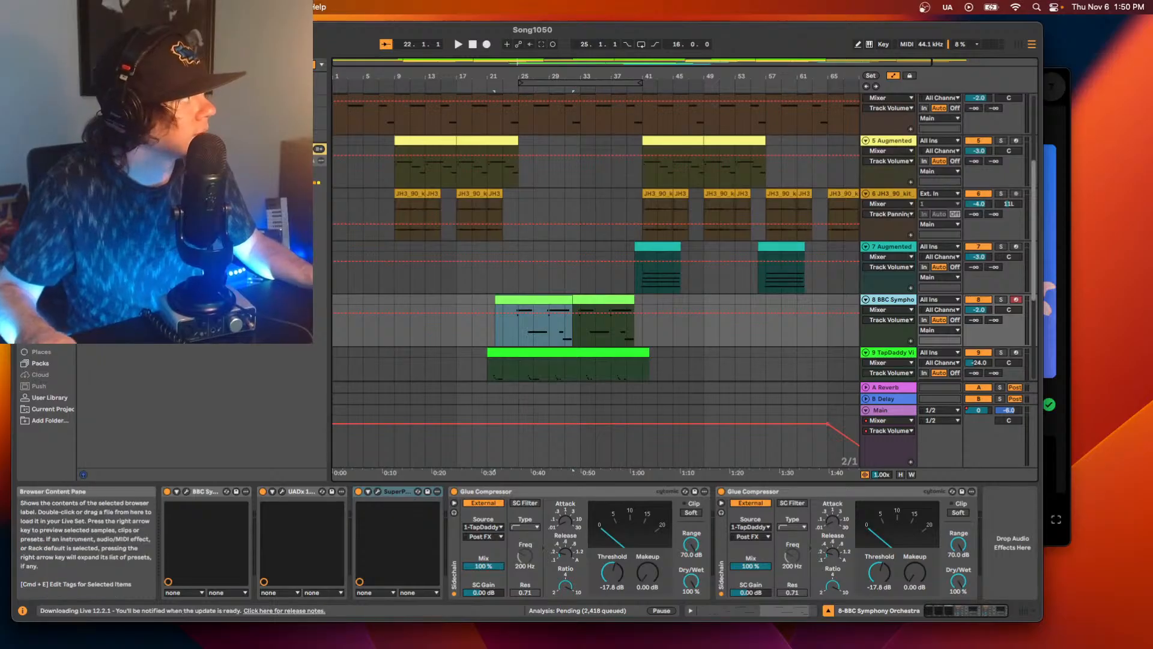
{"action": "left_click_drag", "start_coordinate": [252, 217], "coordinate": [364, 293]}
{"action": "left_click_drag", "start_coordinate": [977, 546], "coordinate": [446, 512]}
{"action": "left_click_drag", "start_coordinate": [512, 245], "coordinate": [519, 385]}
{"action": "scroll", "coordinate": [514, 311], "scroll_direction": "down", "scroll_amount": 1}
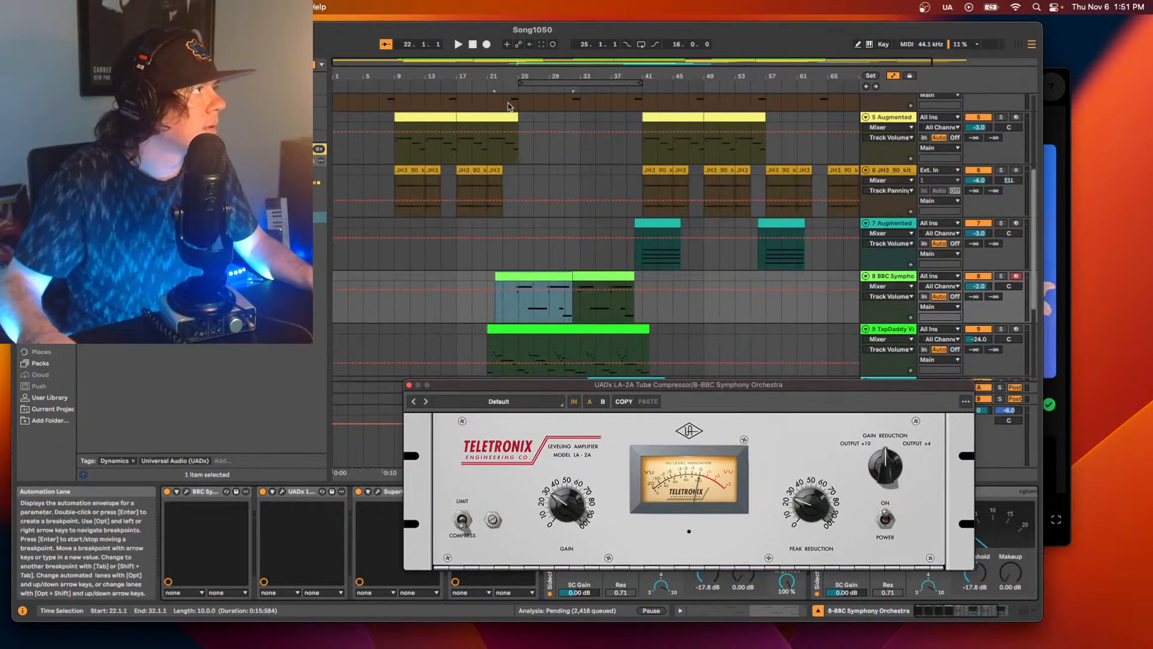
Raise the LA-2A's peak reduction and fine-tune its gain while playing the bars 25 to 41 section, and close its window.
{"action": "left_click", "coordinate": [521, 83]}
{"action": "left_click", "coordinate": [511, 90]}
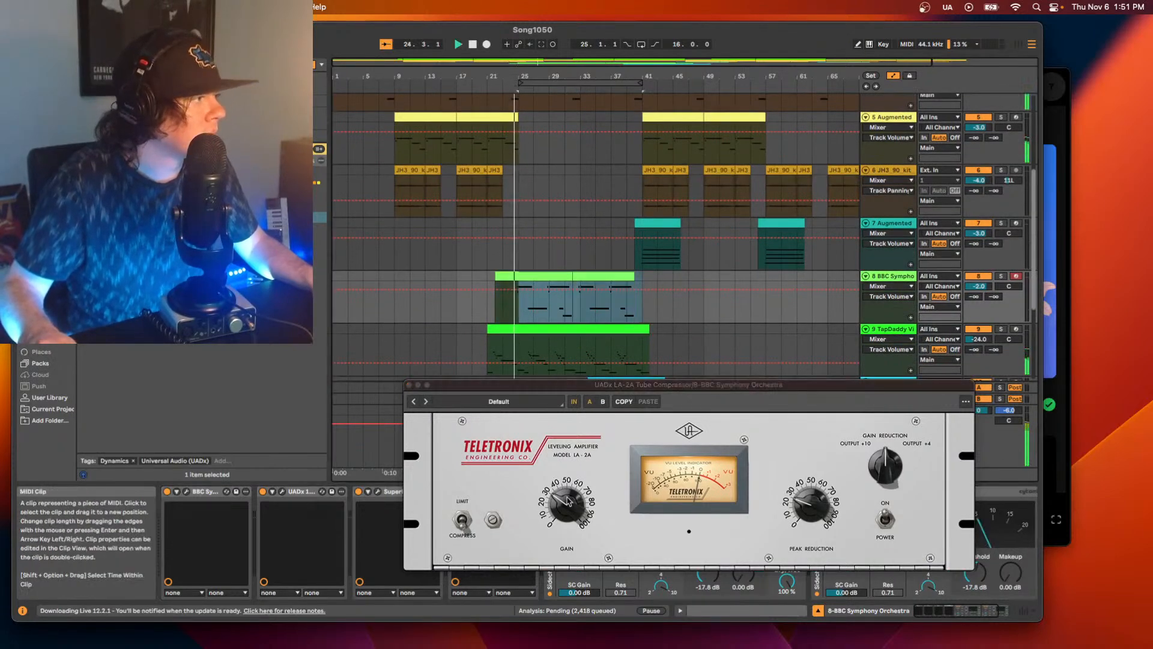
{"action": "left_click_drag", "start_coordinate": [811, 506], "coordinate": [820, 477]}
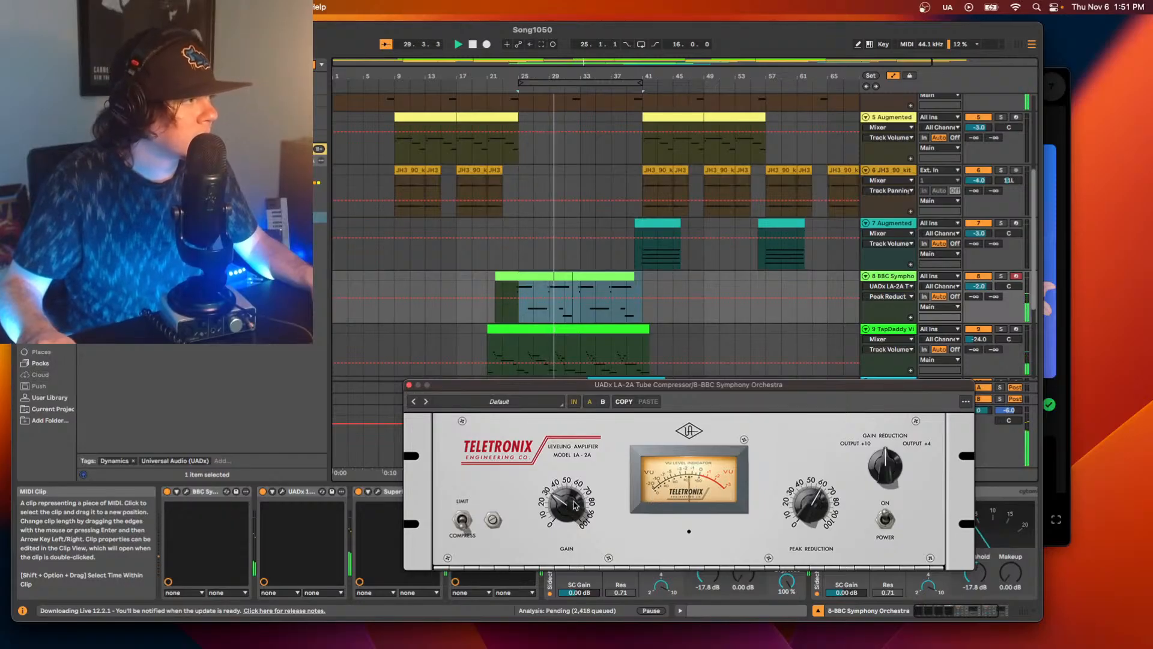
{"action": "left_click_drag", "start_coordinate": [562, 505], "coordinate": [562, 501]}
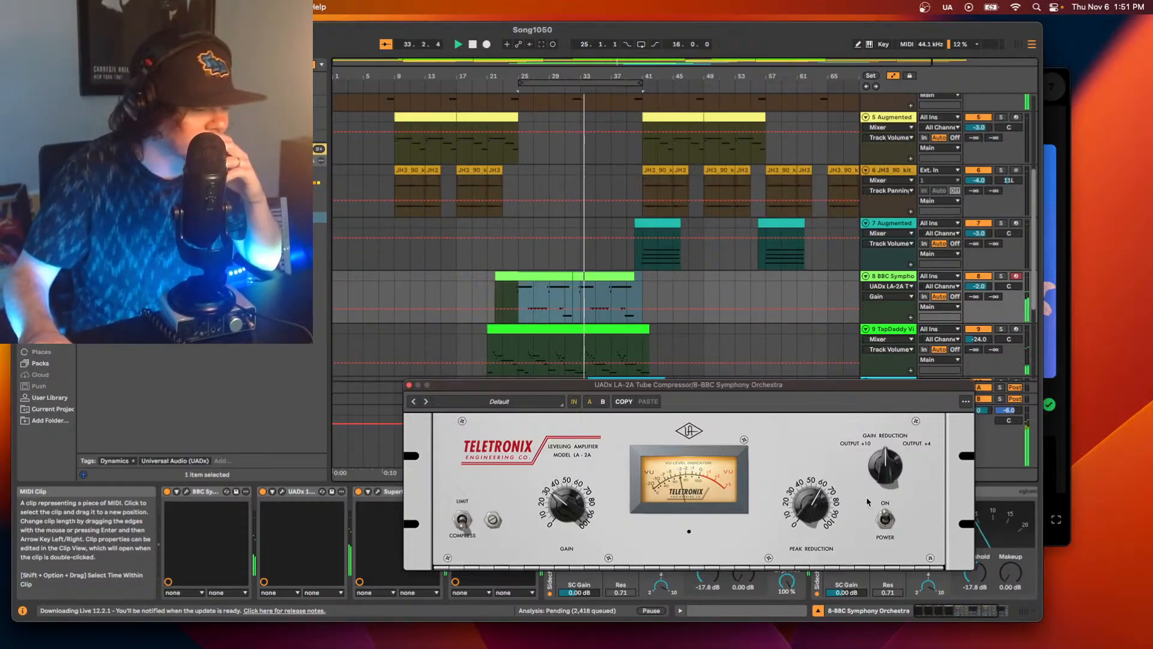
{"action": "left_click", "coordinate": [813, 509]}
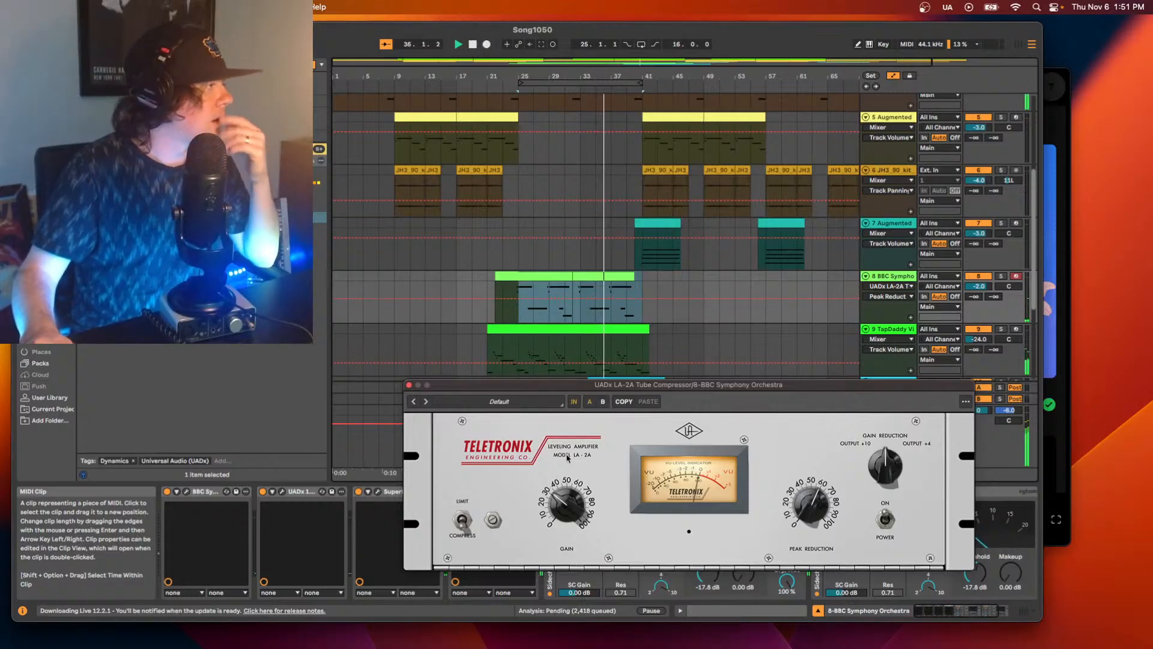
{"action": "left_click", "coordinate": [408, 385]}
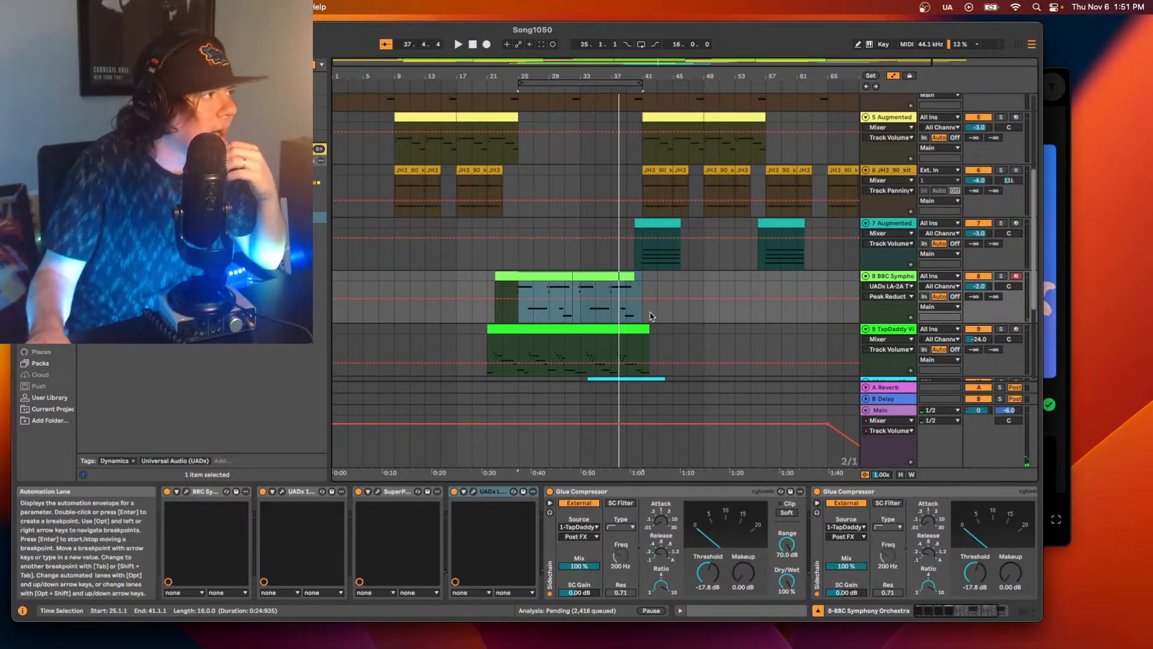
Turn off the EQ Eight on the Xpand!2 track 10.
{"action": "scroll", "coordinate": [661, 336], "scroll_direction": "down", "scroll_amount": 3}
{"action": "scroll", "coordinate": [636, 330], "scroll_direction": "down", "scroll_amount": 1}
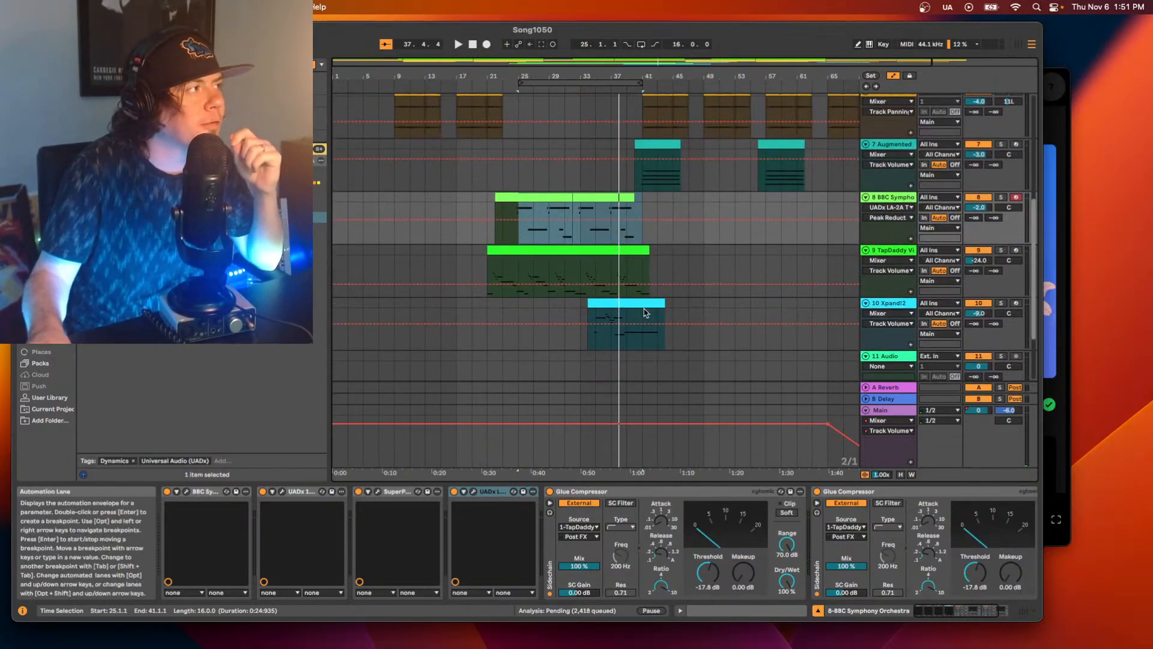
{"action": "scroll", "coordinate": [898, 303], "scroll_direction": "down", "scroll_amount": 1}
{"action": "left_click", "coordinate": [900, 304]}
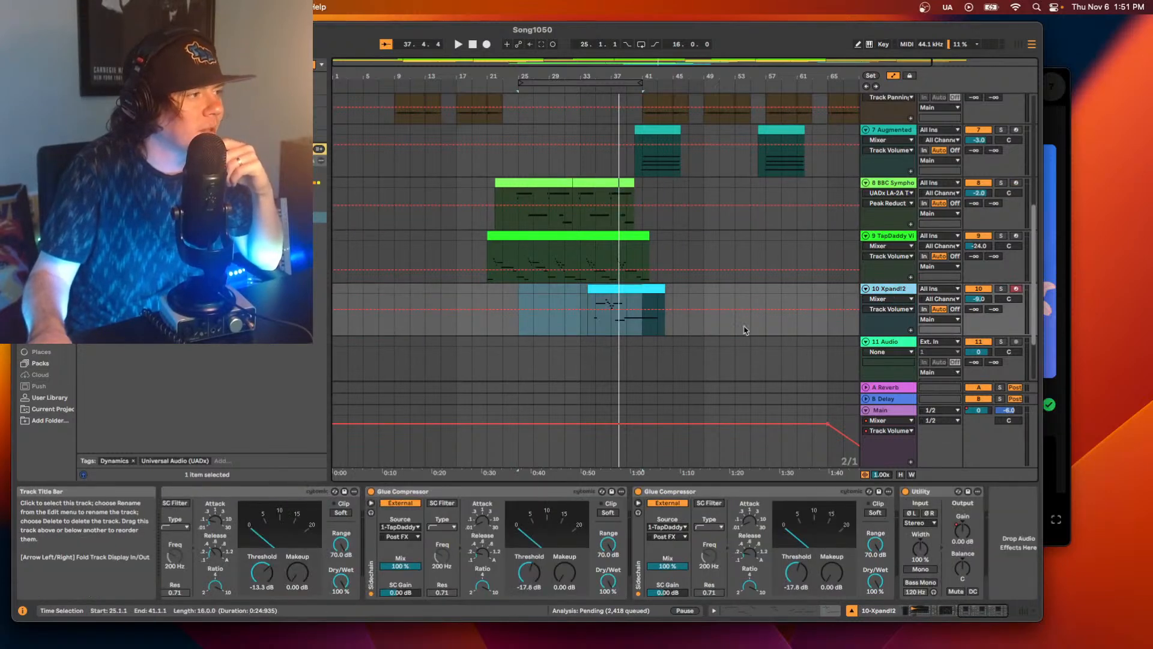
{"action": "scroll", "coordinate": [912, 581], "scroll_direction": "left", "scroll_amount": 10}
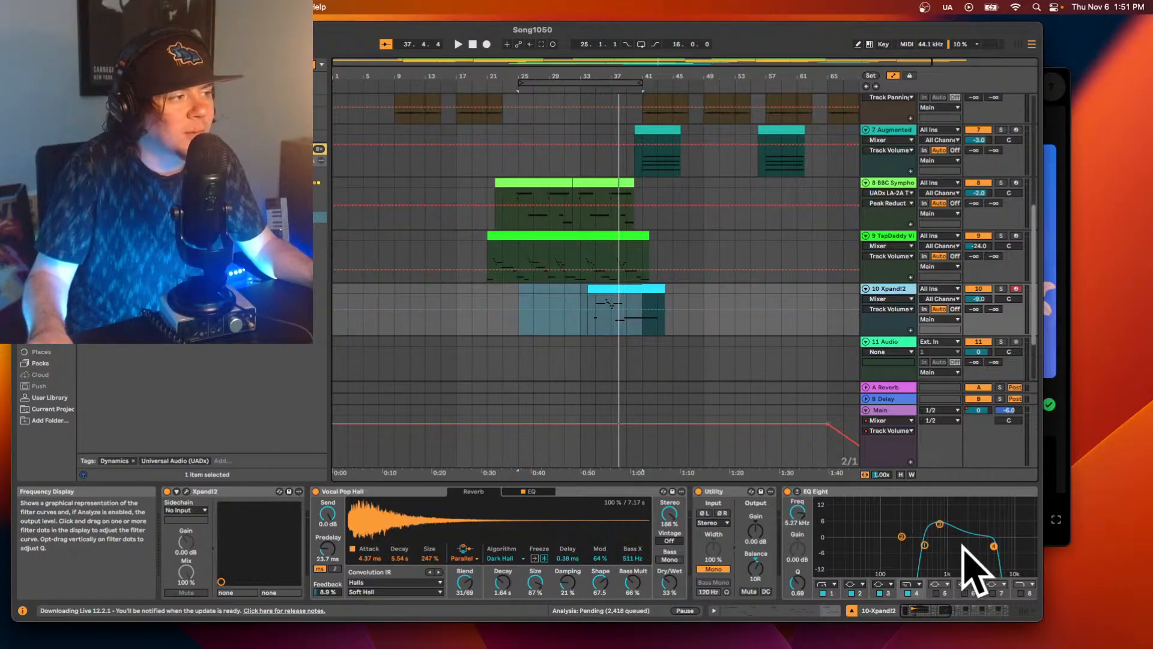
{"action": "left_click", "coordinate": [788, 491]}
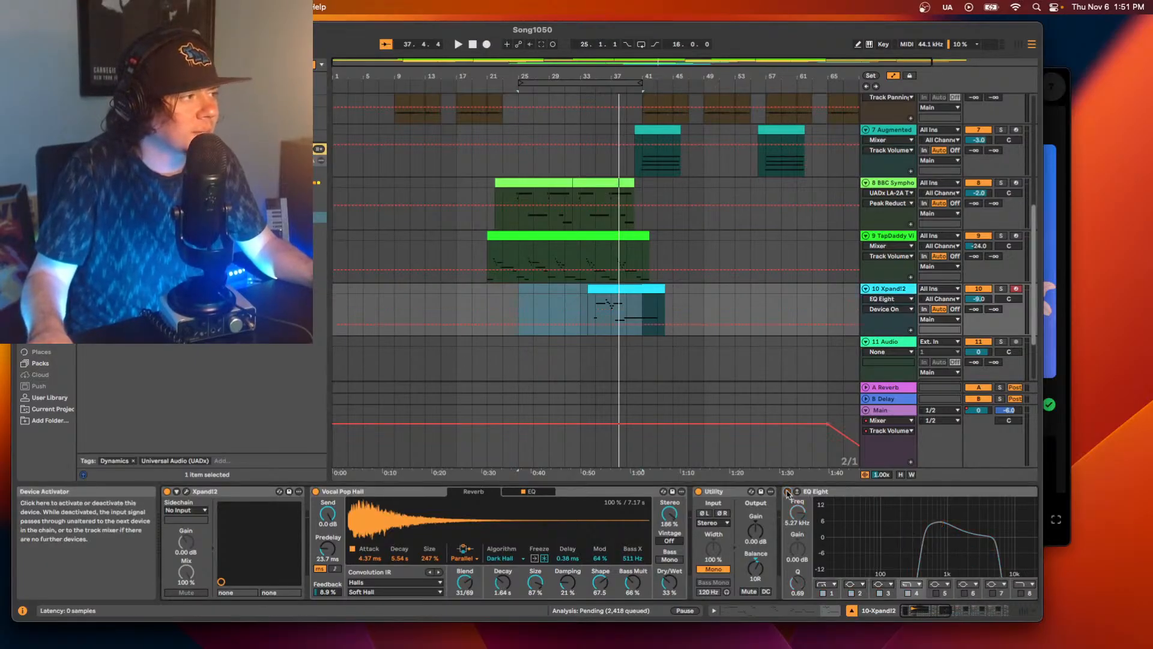
Play the Xpand!2 clip from bar 34 to judge its sound and check the rest of its effects chain.
{"action": "left_click", "coordinate": [597, 311]}
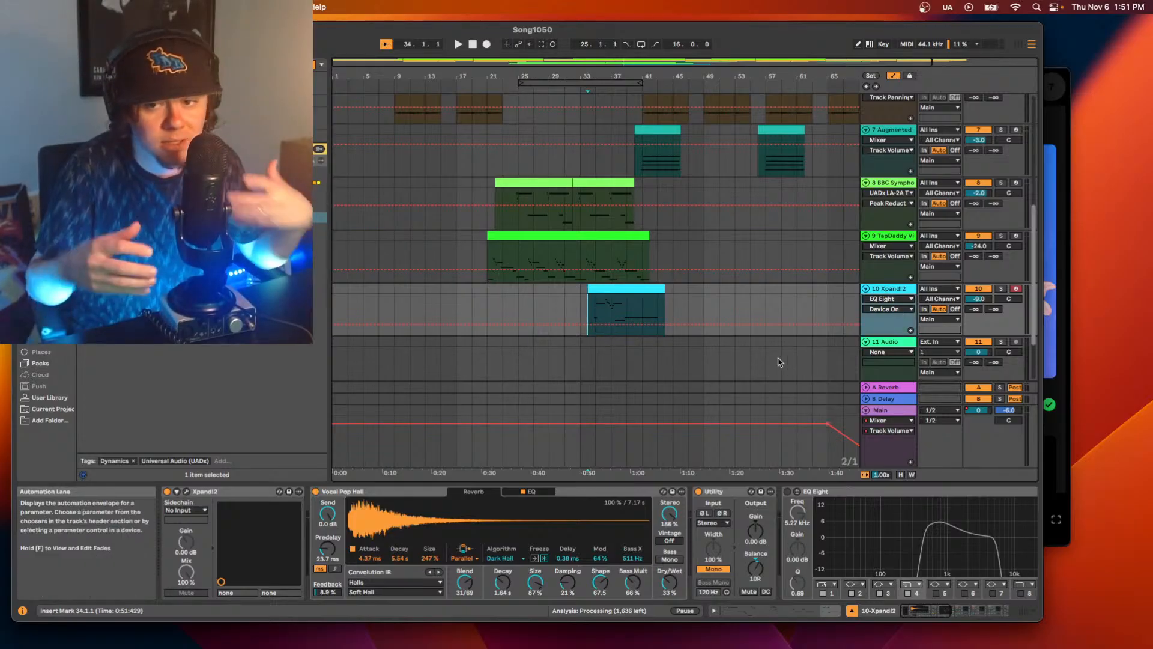
{"action": "key", "text": "space"}
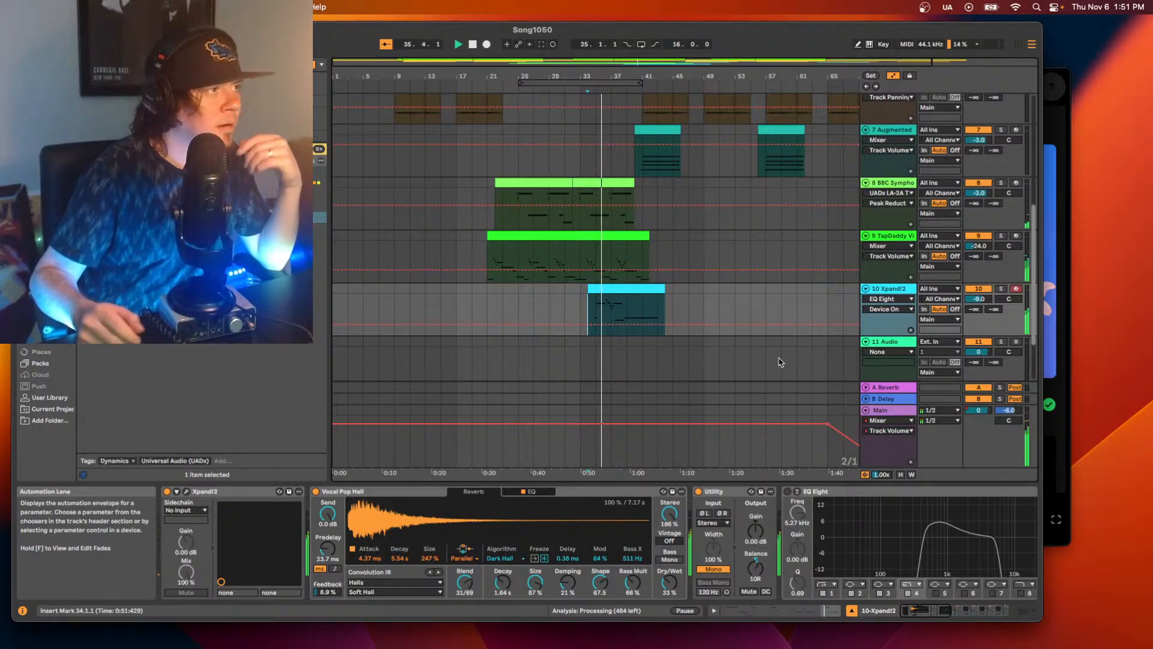
{"action": "mouse_move", "coordinate": [937, 611]}
{"action": "left_mouse_down"}
{"action": "mouse_move", "coordinate": [1019, 611]}
{"action": "mouse_move", "coordinate": [924, 610]}
{"action": "mouse_move", "coordinate": [940, 609]}
{"action": "left_mouse_up"}
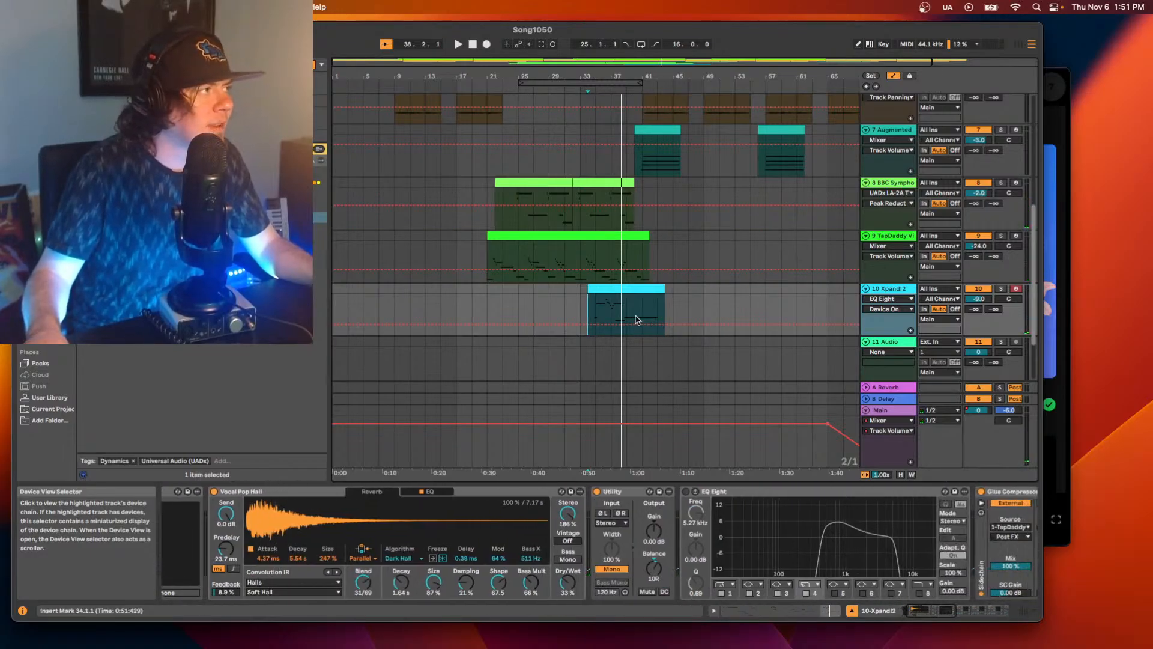
Insert the UADx 1176 FET Compressor between Vocal Pop Hall and Utility on the Xpand!2 track 10.
{"action": "left_click", "coordinate": [657, 319]}
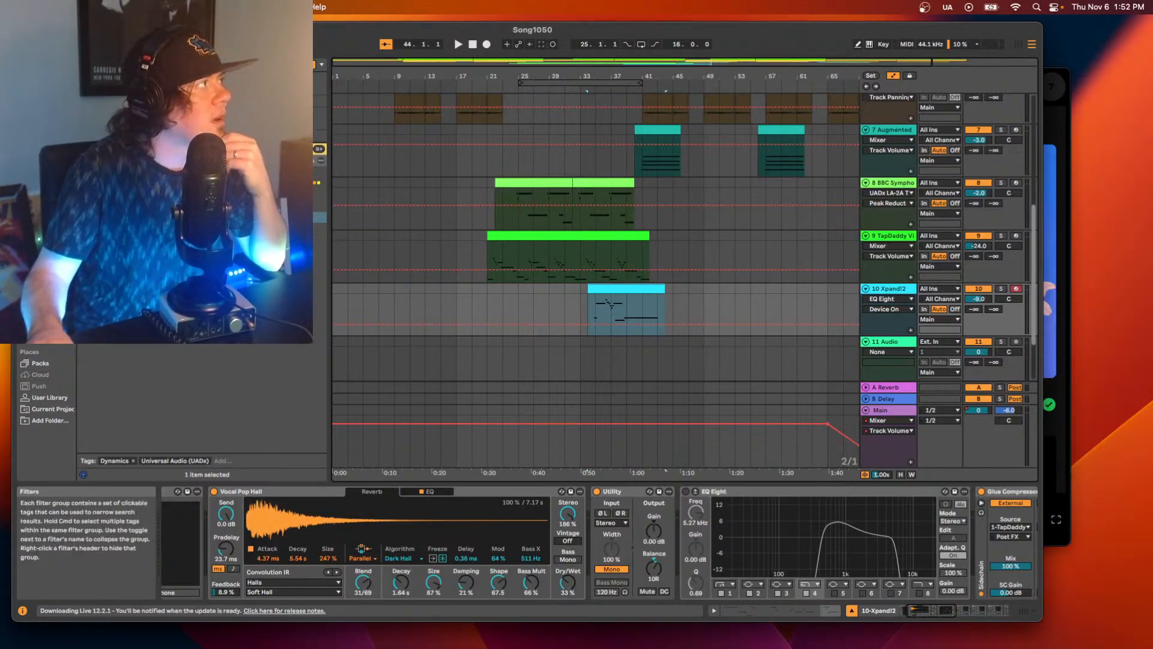
{"action": "type", "text": "eq"}
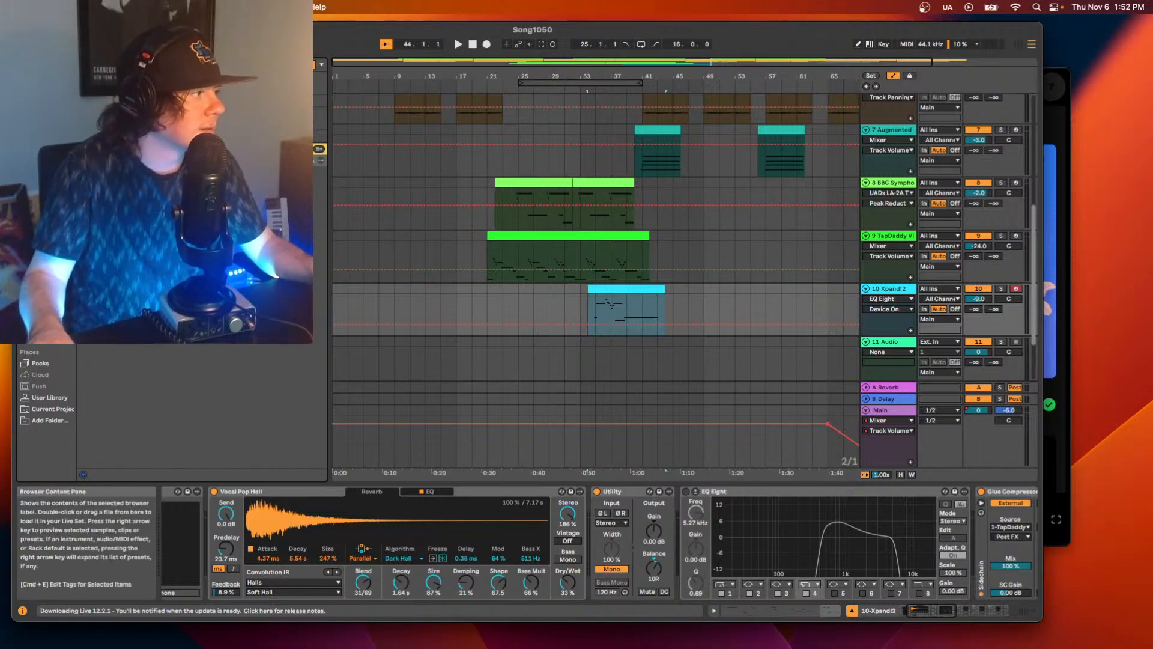
{"action": "left_click", "coordinate": [906, 615]}
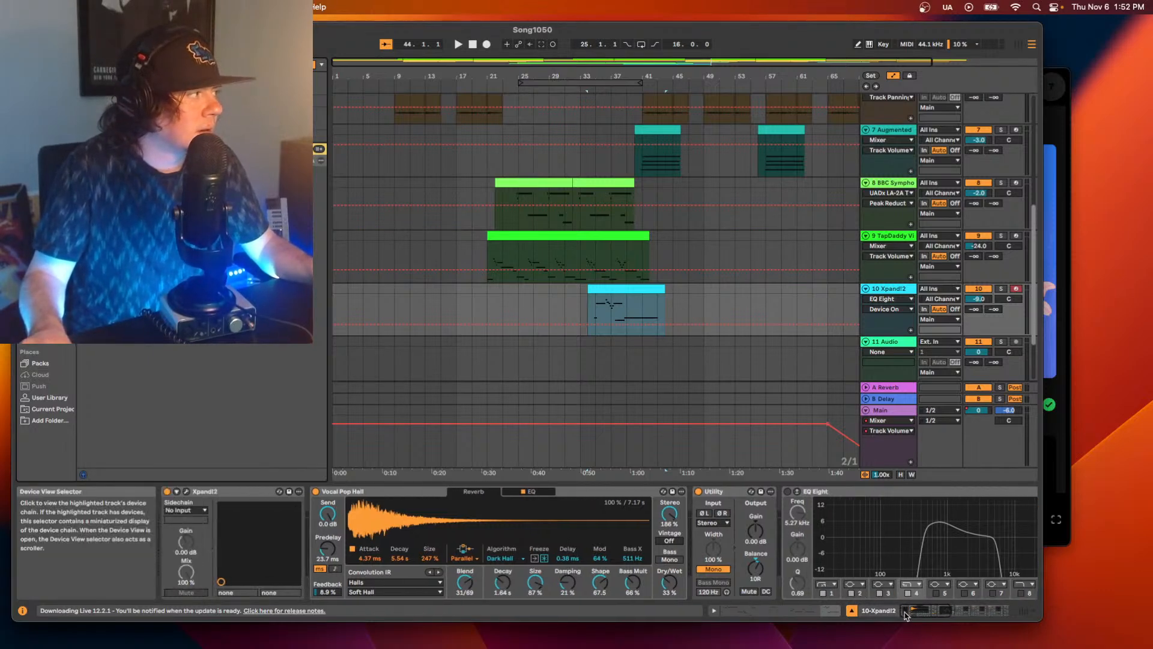
{"action": "left_click_drag", "start_coordinate": [180, 182], "coordinate": [688, 521]}
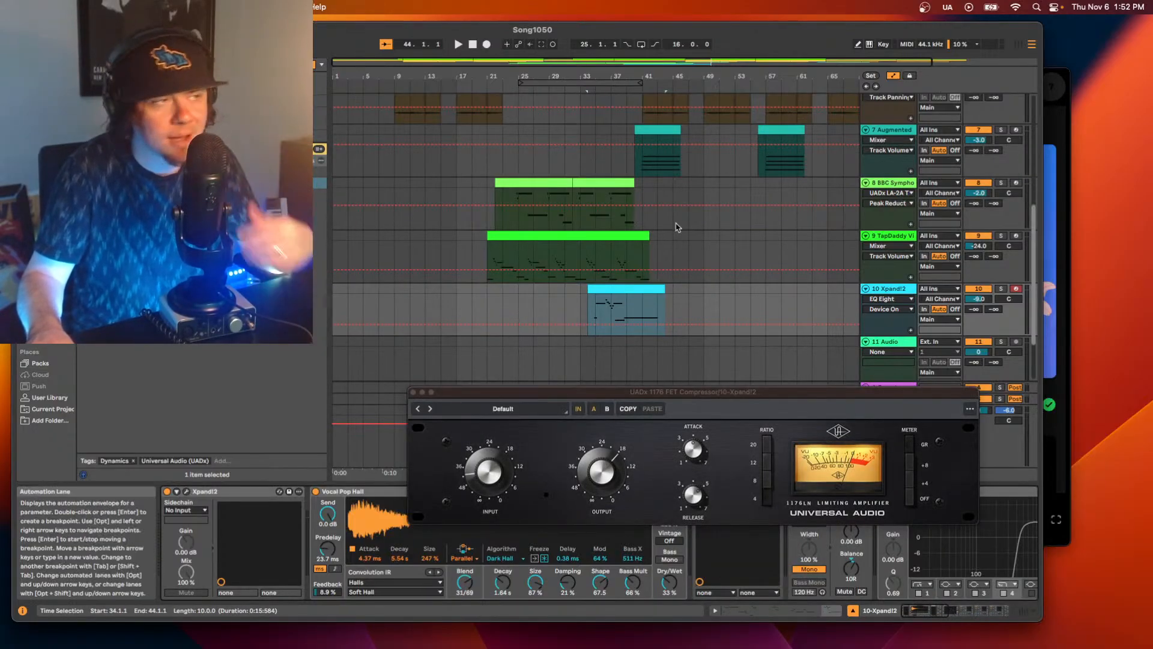
Adjust the 1176's input and raise its output while playing the Xpand!2 clip from bar 34, and close its window.
{"action": "left_click", "coordinate": [496, 473]}
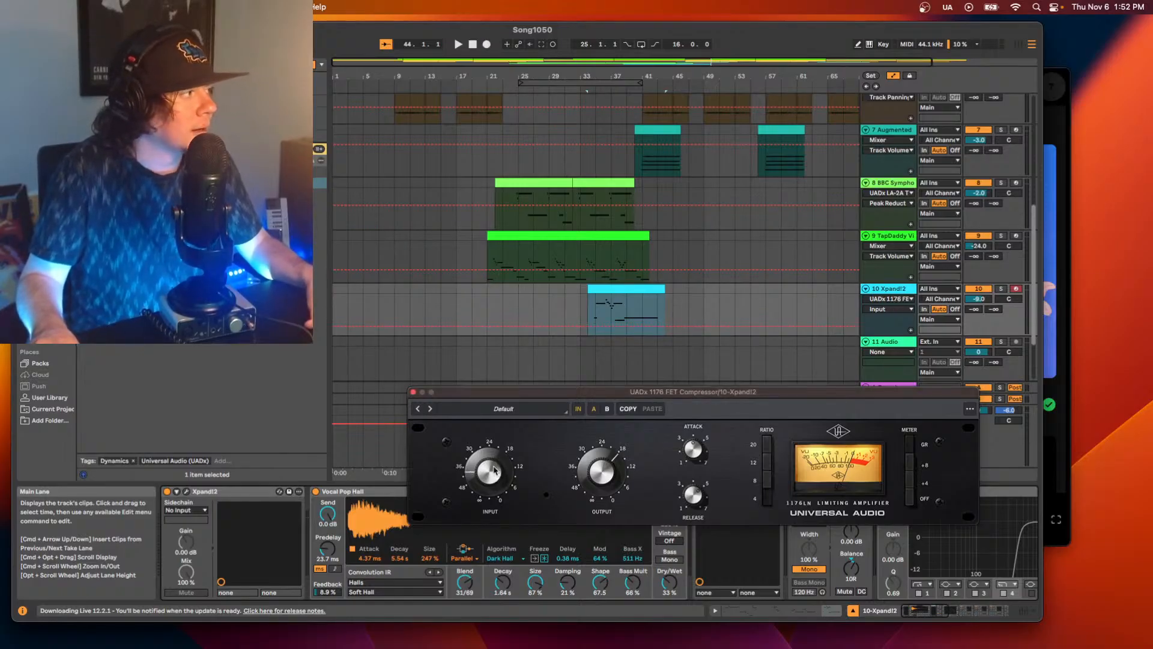
{"action": "key", "text": "space"}
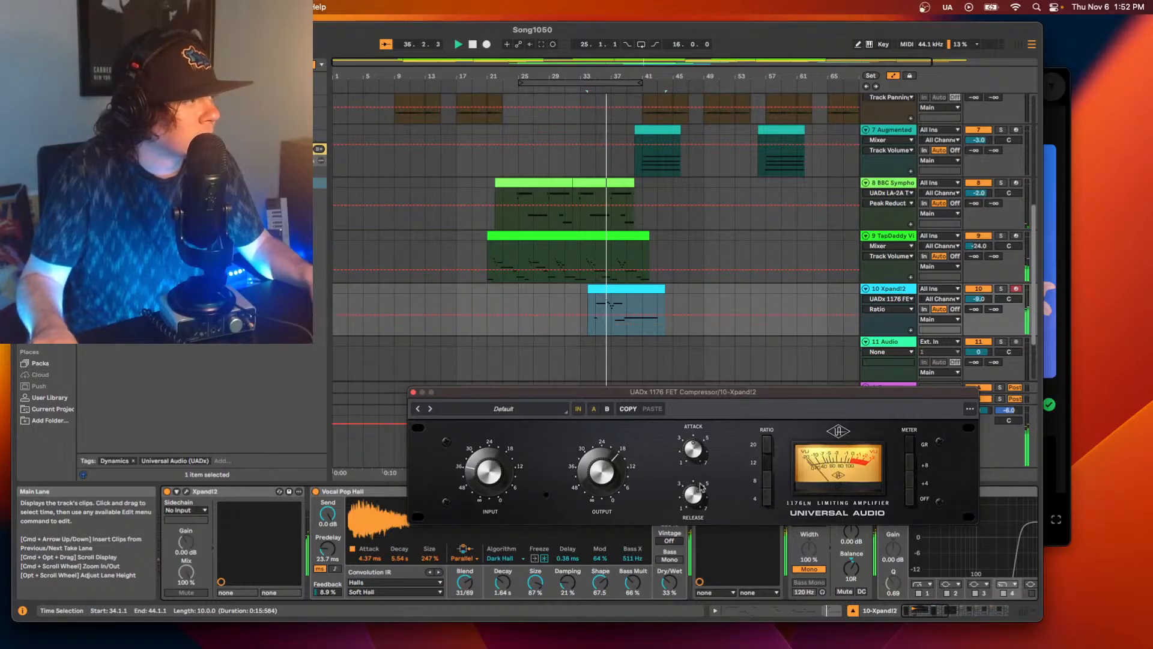
{"action": "left_click", "coordinate": [491, 462]}
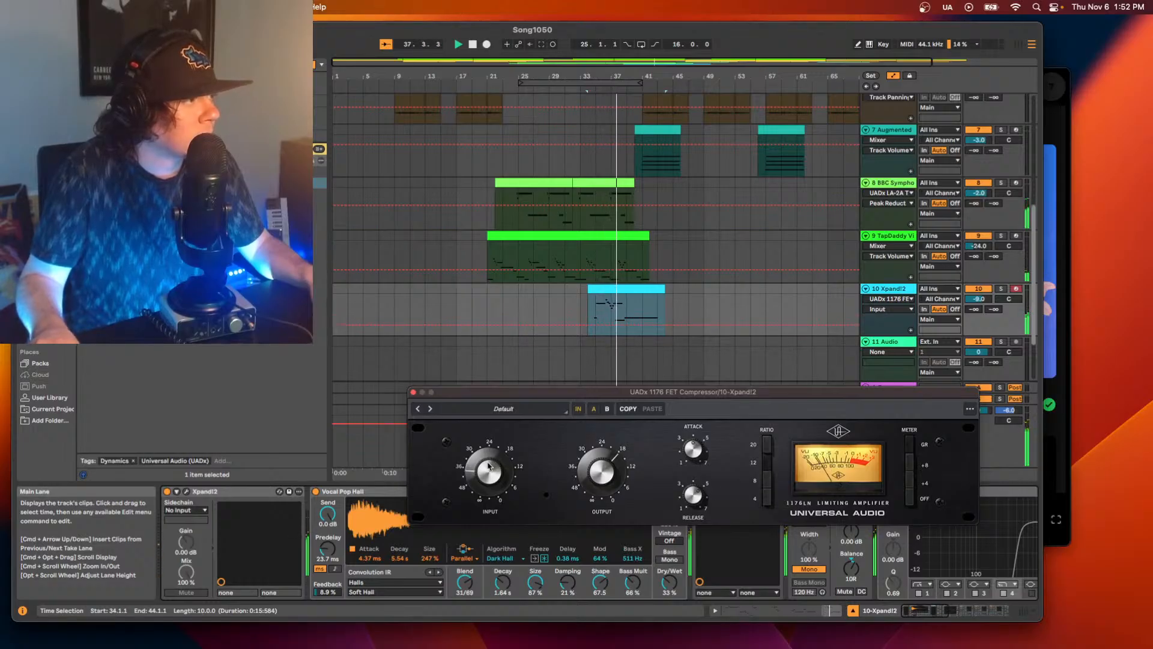
{"action": "left_click_drag", "start_coordinate": [592, 477], "coordinate": [599, 469]}
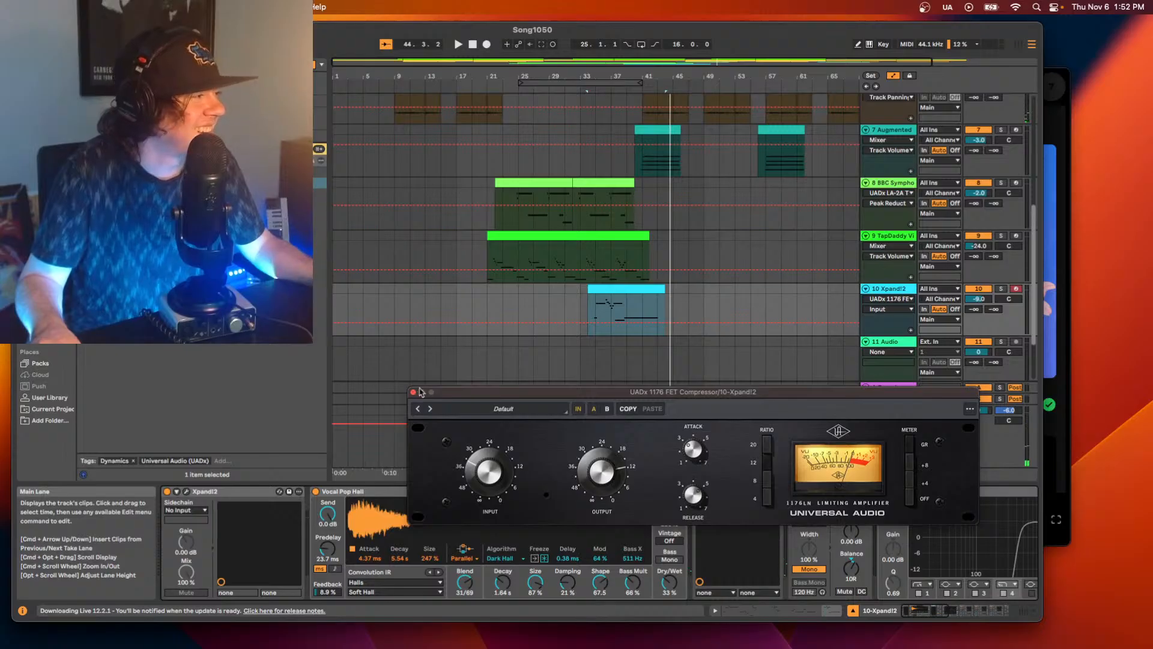
{"action": "key", "text": "space"}
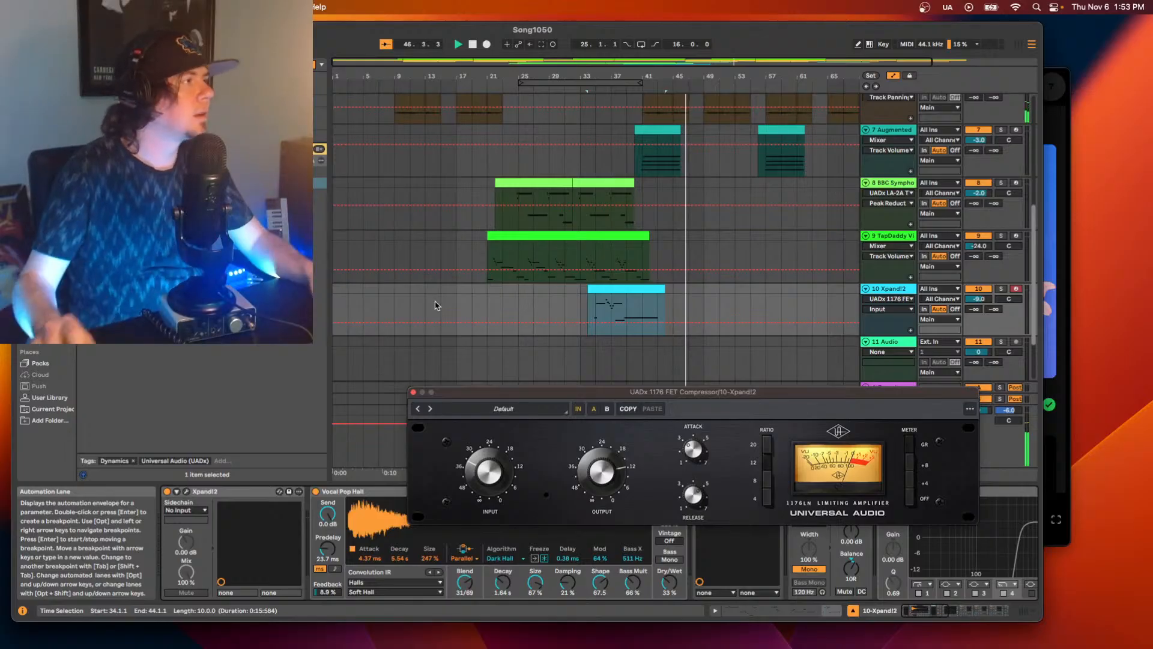
{"action": "left_click", "coordinate": [413, 392]}
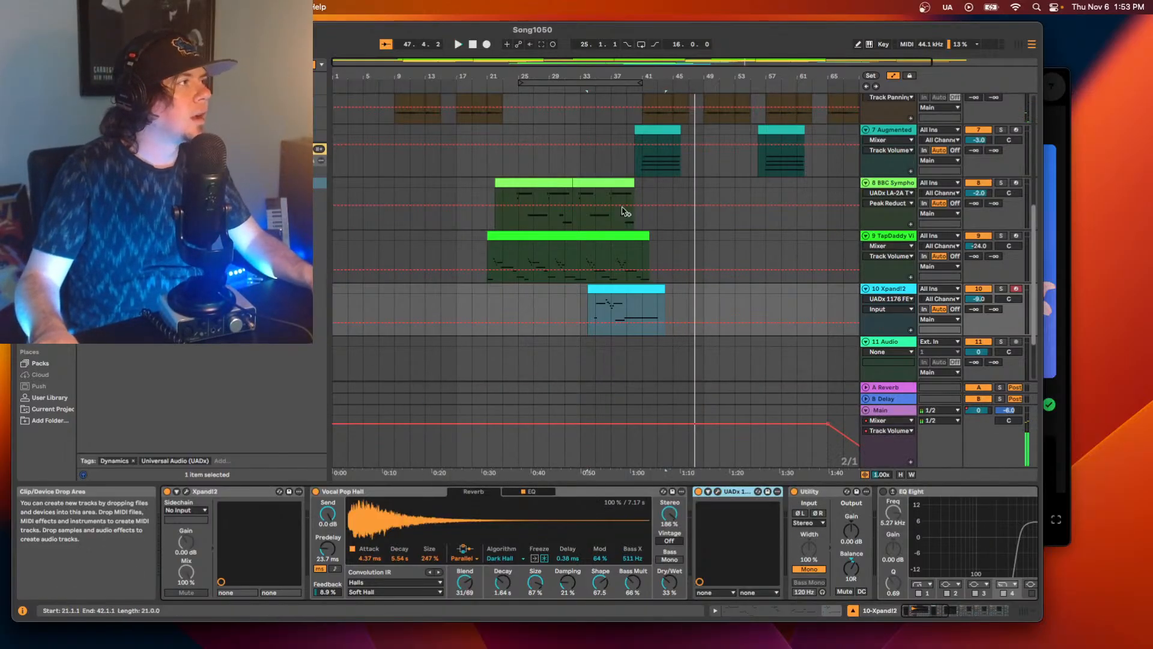
Play the Augmented MALLETS clip on track 7 from 40.3.1 to judge its sound.
{"action": "left_click_drag", "start_coordinate": [592, 61], "coordinate": [681, 60]}
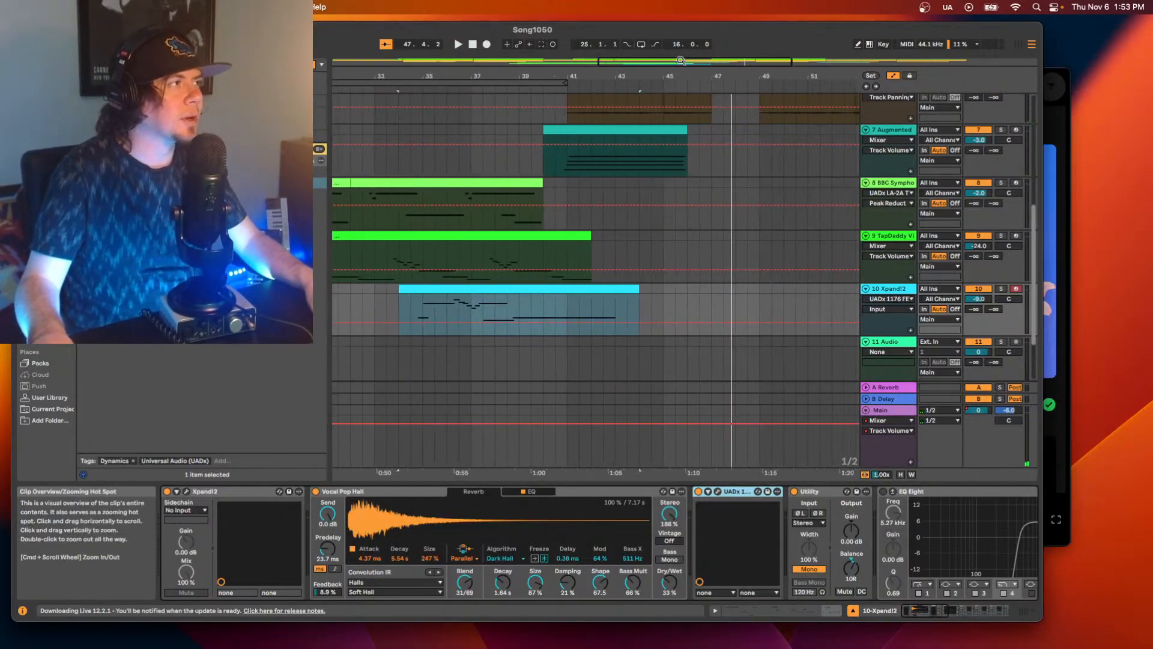
{"action": "left_click", "coordinate": [622, 175]}
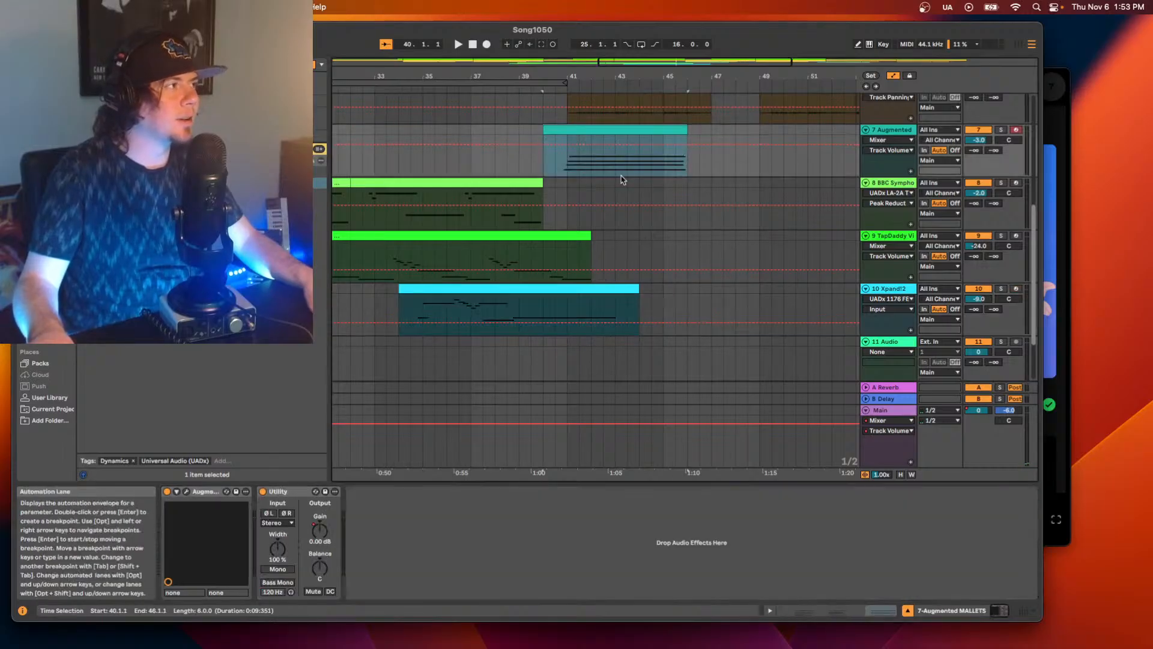
{"action": "left_click", "coordinate": [549, 166]}
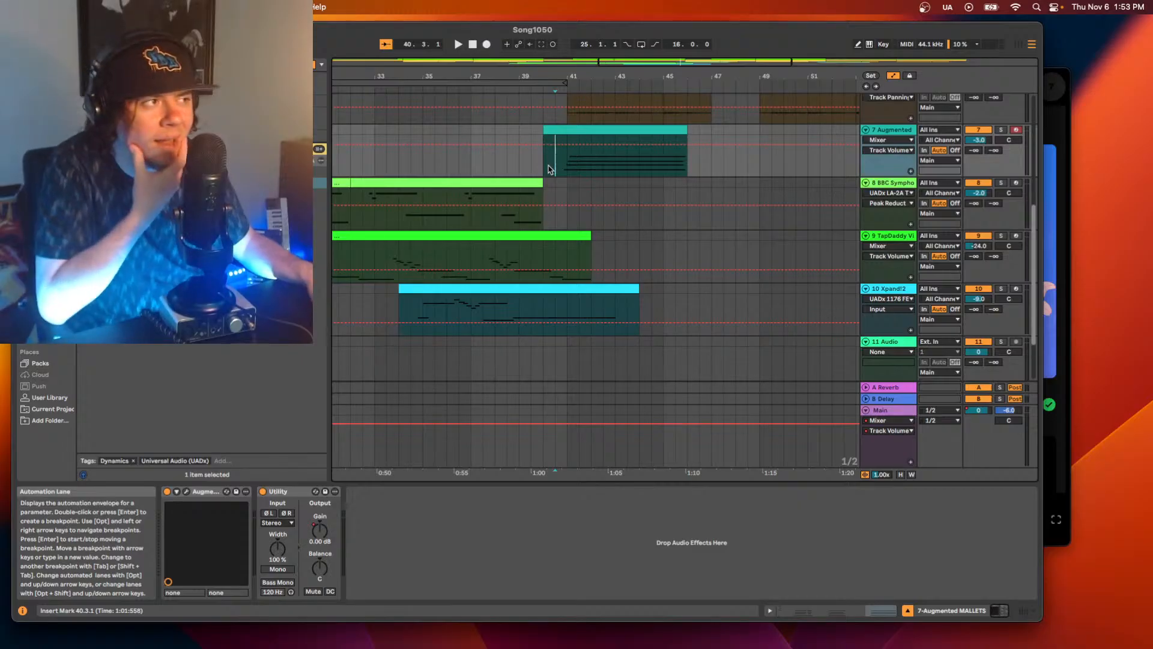
{"action": "key", "text": "space"}
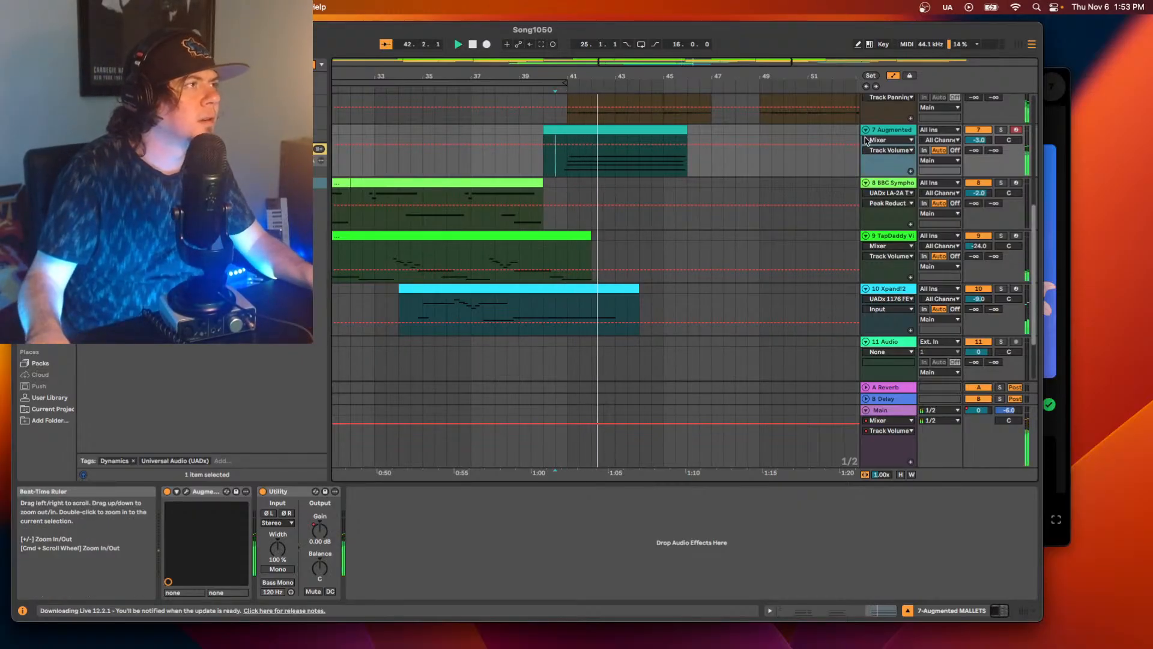
Add EQ Eight from the audio effects after Utility on the Augmented MALLETS track 7.
{"action": "left_click", "coordinate": [150, 64]}
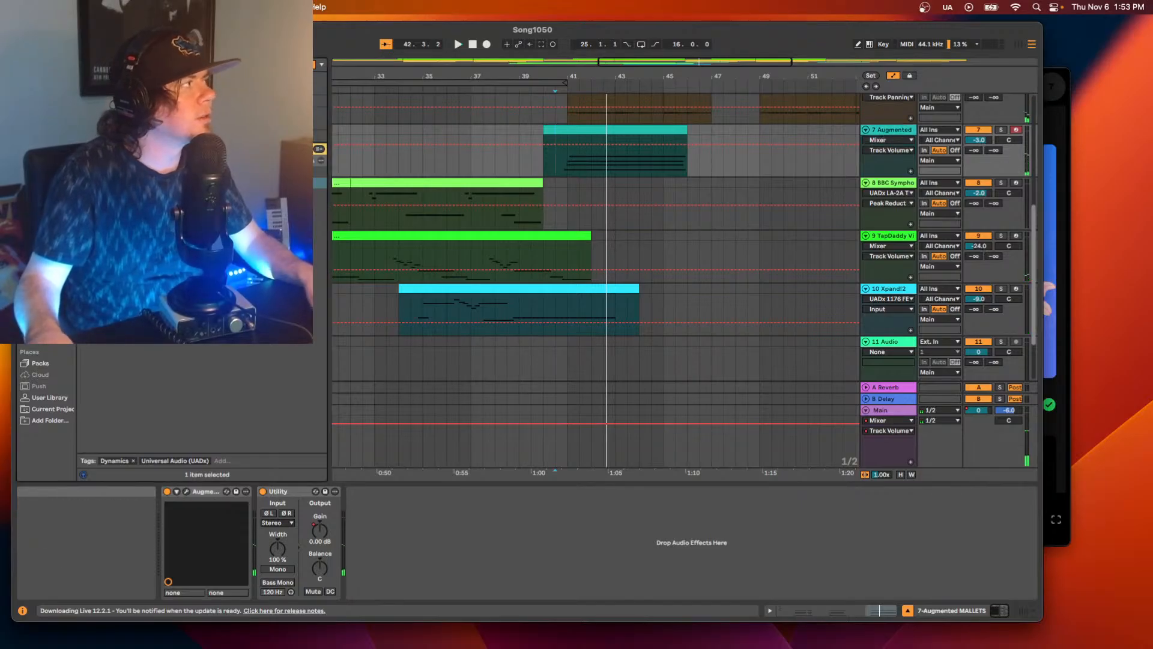
{"action": "left_click", "coordinate": [48, 232]}
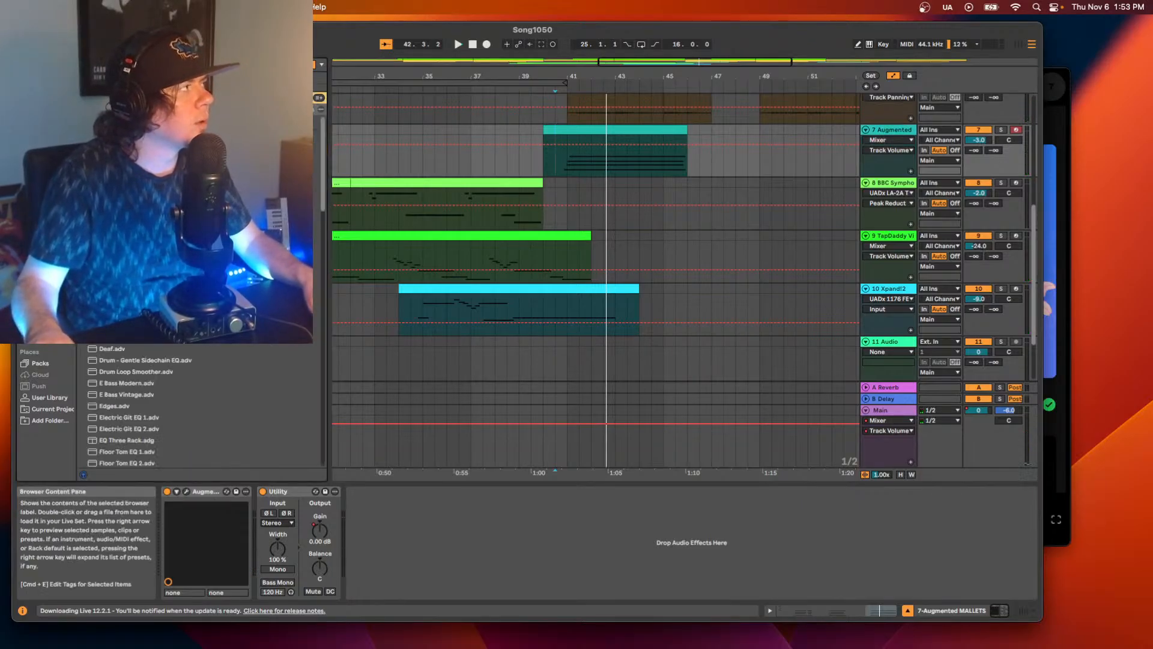
{"action": "left_click", "coordinate": [132, 132]}
{"action": "left_click_drag", "start_coordinate": [398, 536], "coordinate": [399, 554]}
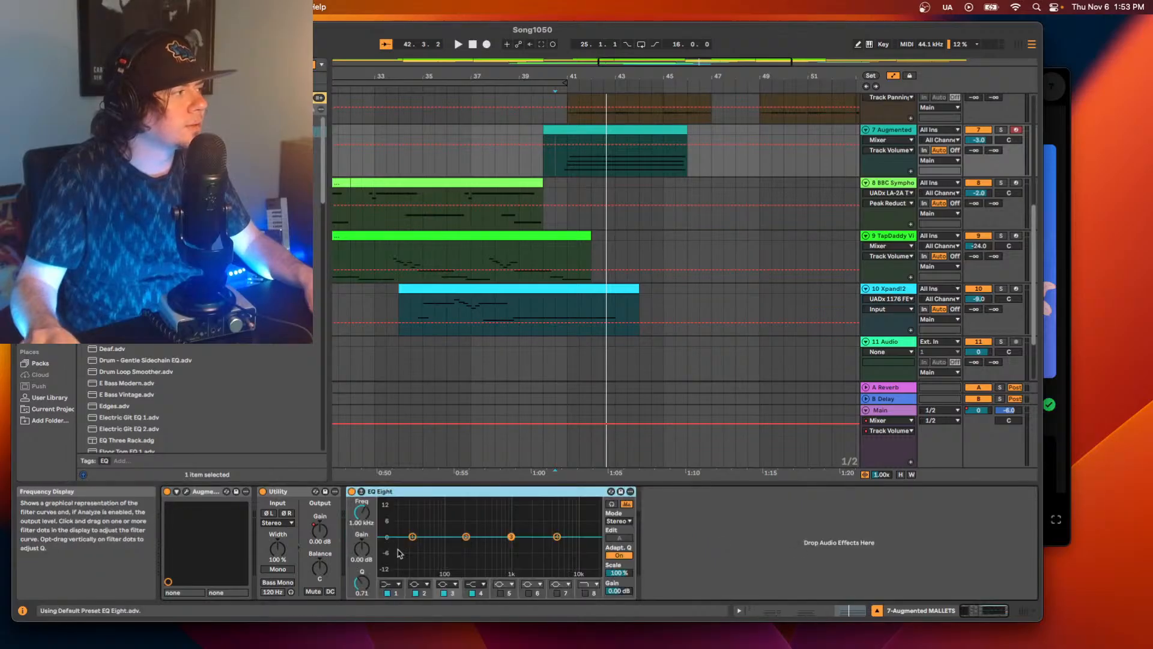
Boost EQ Eight's band 3 by 3.10 dB at 2.30 kHz with a Q of 1.34 while playing the mallets clip.
{"action": "key", "text": "space"}
{"action": "mouse_move", "coordinate": [511, 536]}
{"action": "left_mouse_down"}
{"action": "mouse_move", "coordinate": [544, 511]}
{"action": "mouse_move", "coordinate": [525, 520]}
{"action": "mouse_move", "coordinate": [534, 522]}
{"action": "left_mouse_up"}
{"action": "key", "text": "space"}
{"action": "key", "text": "space"}
{"action": "left_click_drag", "start_coordinate": [362, 583], "coordinate": [362, 568]}
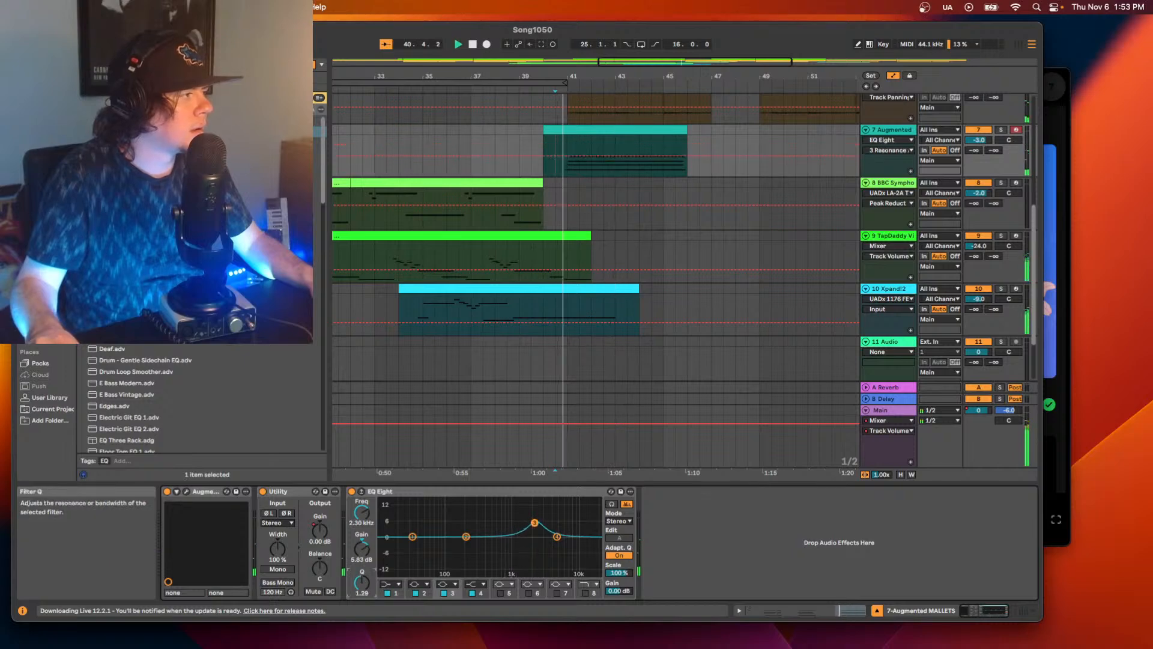
{"action": "mouse_move", "coordinate": [535, 522]}
{"action": "left_mouse_down"}
{"action": "mouse_move", "coordinate": [511, 515]}
{"action": "mouse_move", "coordinate": [534, 530]}
{"action": "left_mouse_up"}
{"action": "key", "text": "space"}
{"action": "key", "text": "space"}
{"action": "key", "text": "space"}
{"action": "key", "text": "space"}
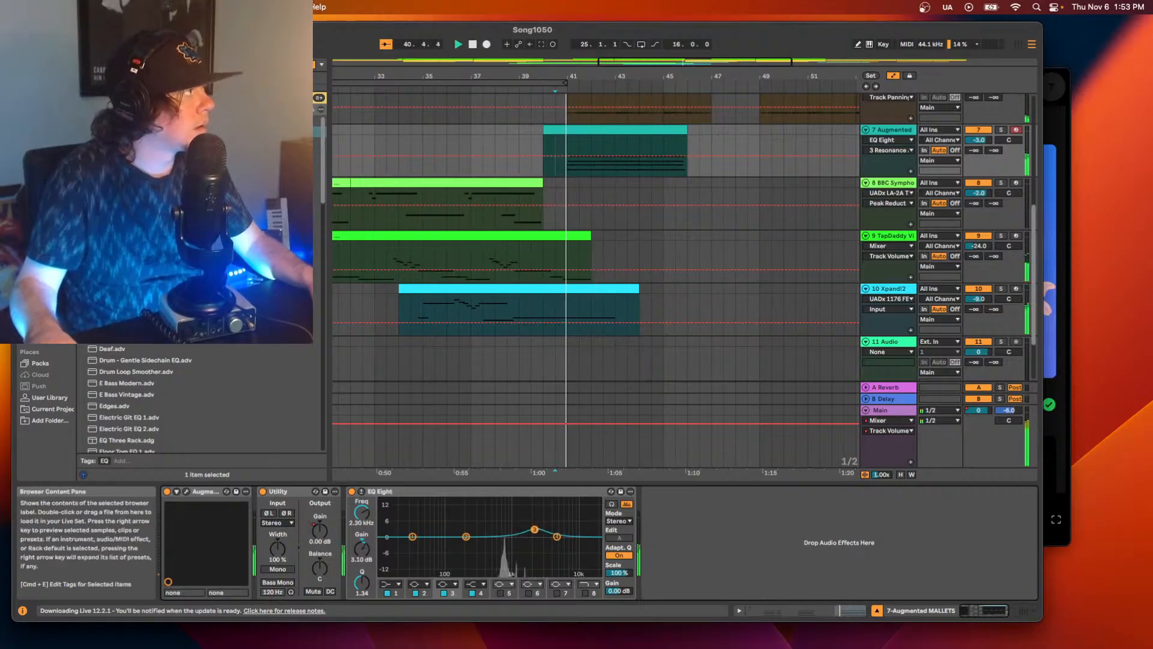
Add the UADx 1176 FET Compressor after EQ Eight on track 7 and move Utility to the end of the chain.
{"action": "left_click", "coordinate": [199, 64]}
{"action": "left_click", "coordinate": [304, 64]}
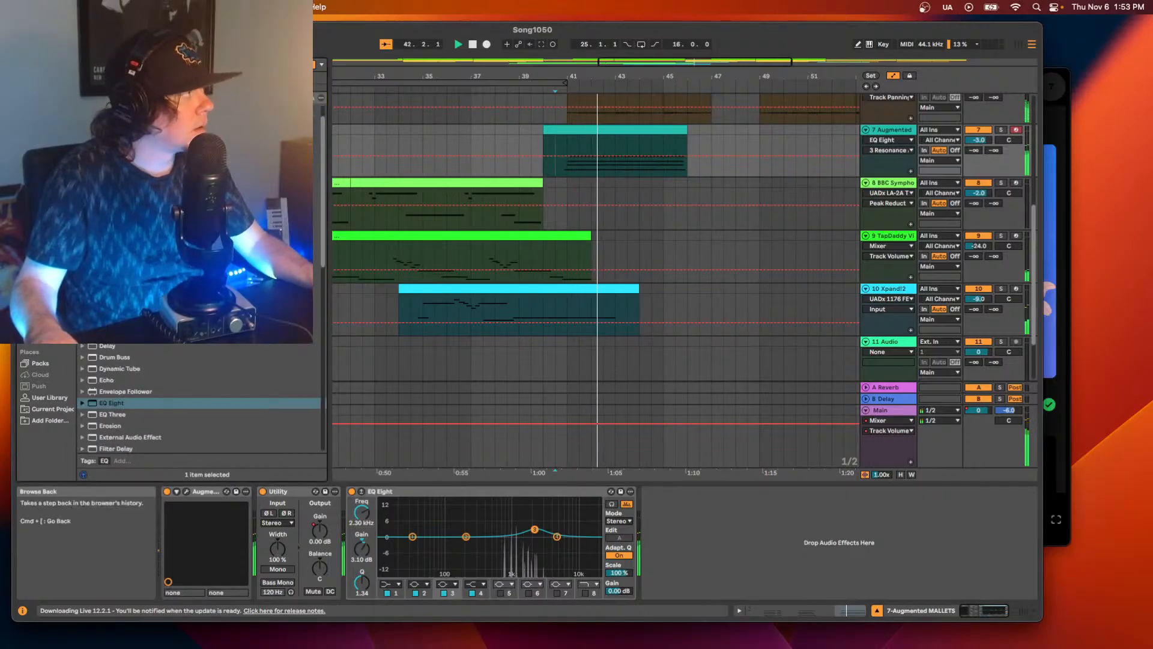
{"action": "type", "text": "11"}
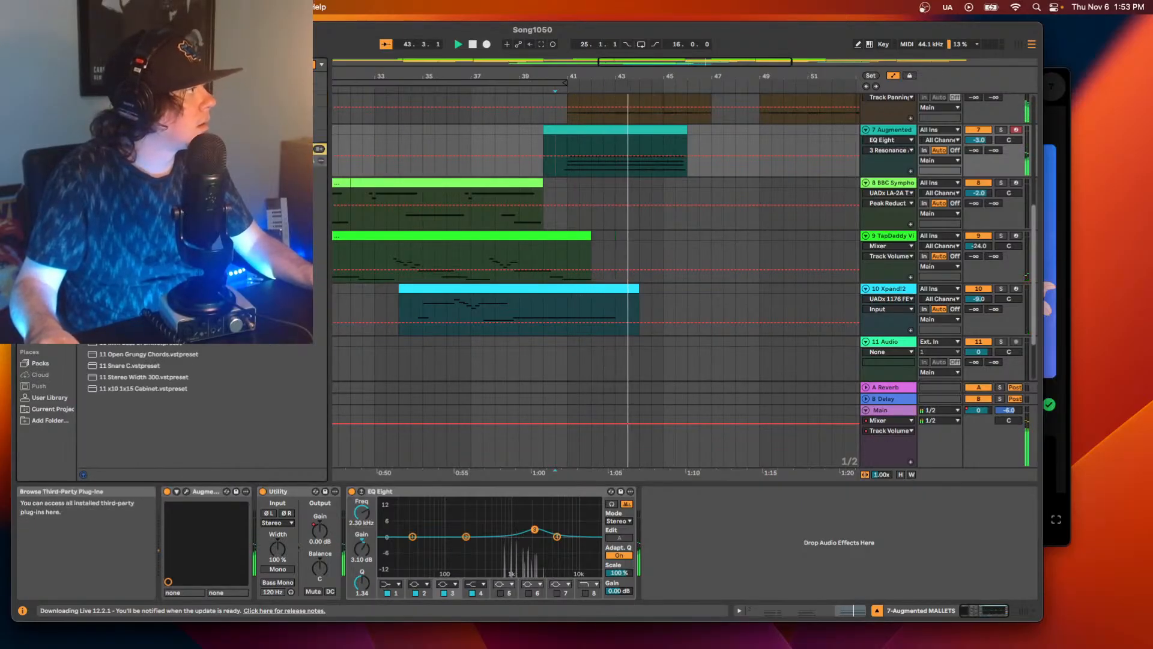
{"action": "left_click_drag", "start_coordinate": [180, 183], "coordinate": [693, 530]}
{"action": "key", "text": "space"}
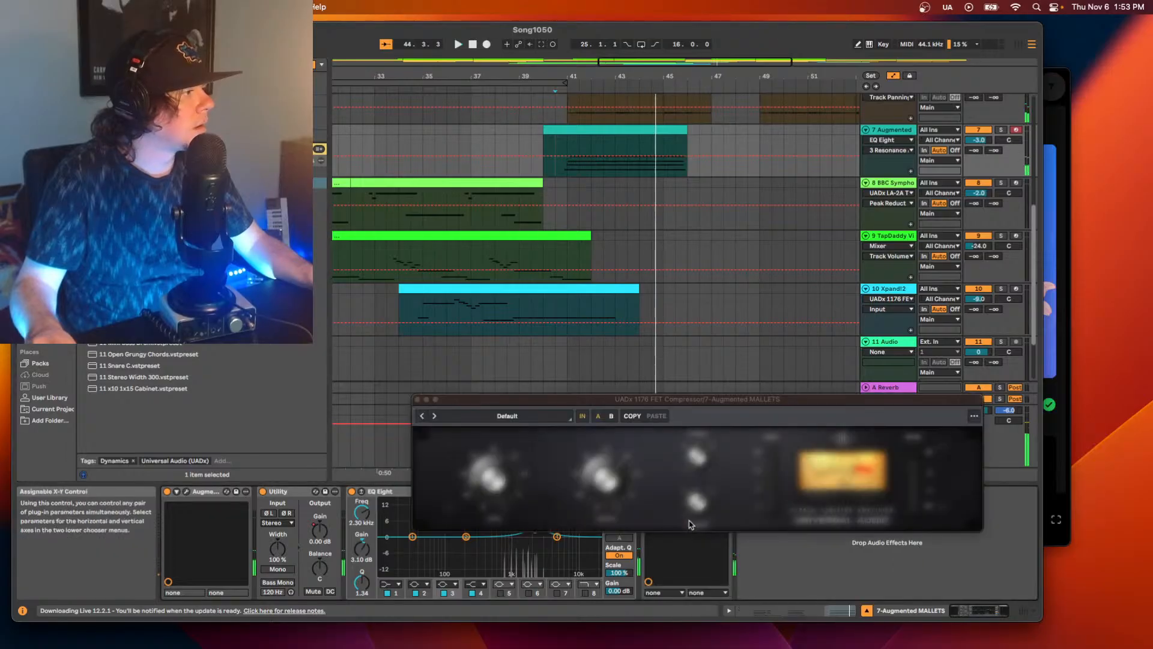
{"action": "left_click", "coordinate": [304, 494]}
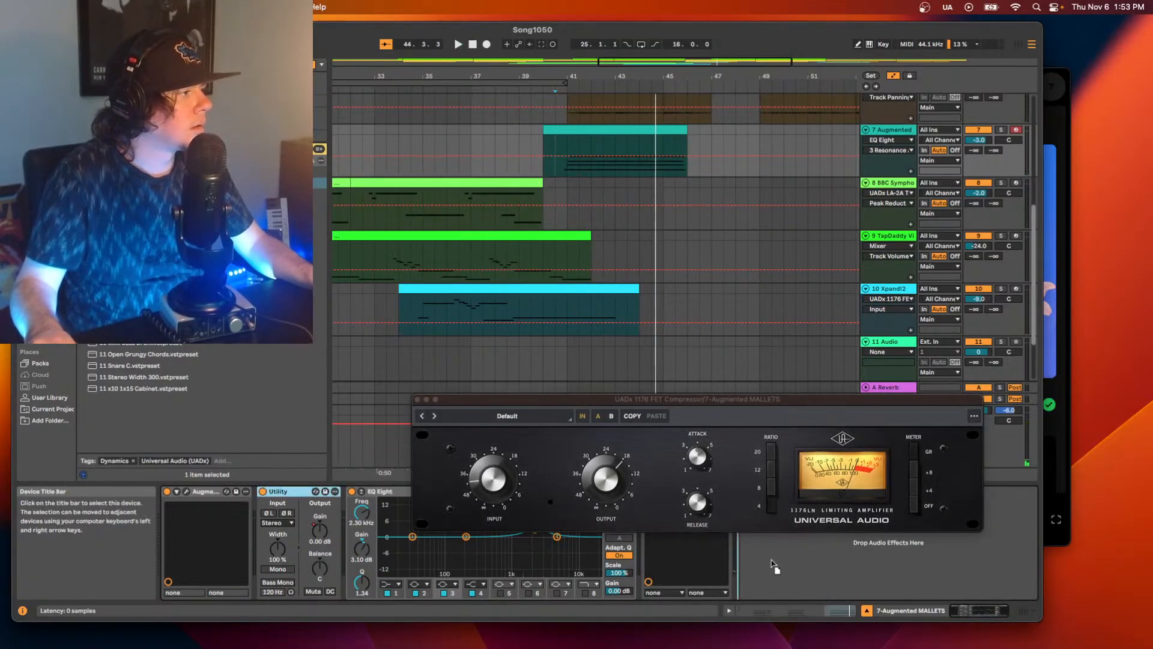
{"action": "left_click_drag", "start_coordinate": [775, 568], "coordinate": [676, 529]}
Adjust the 1176's input and set its ratio to 12 while playing the mallets clip, and close its window.
{"action": "key", "text": "space"}
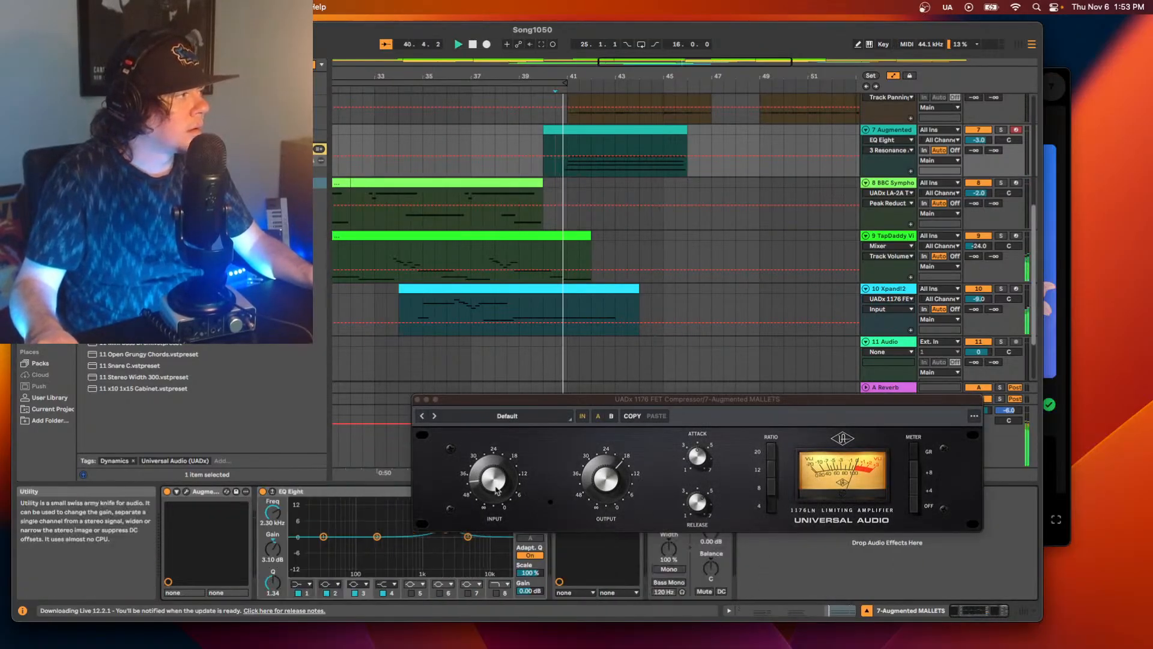
{"action": "left_click_drag", "start_coordinate": [494, 479], "coordinate": [494, 464]}
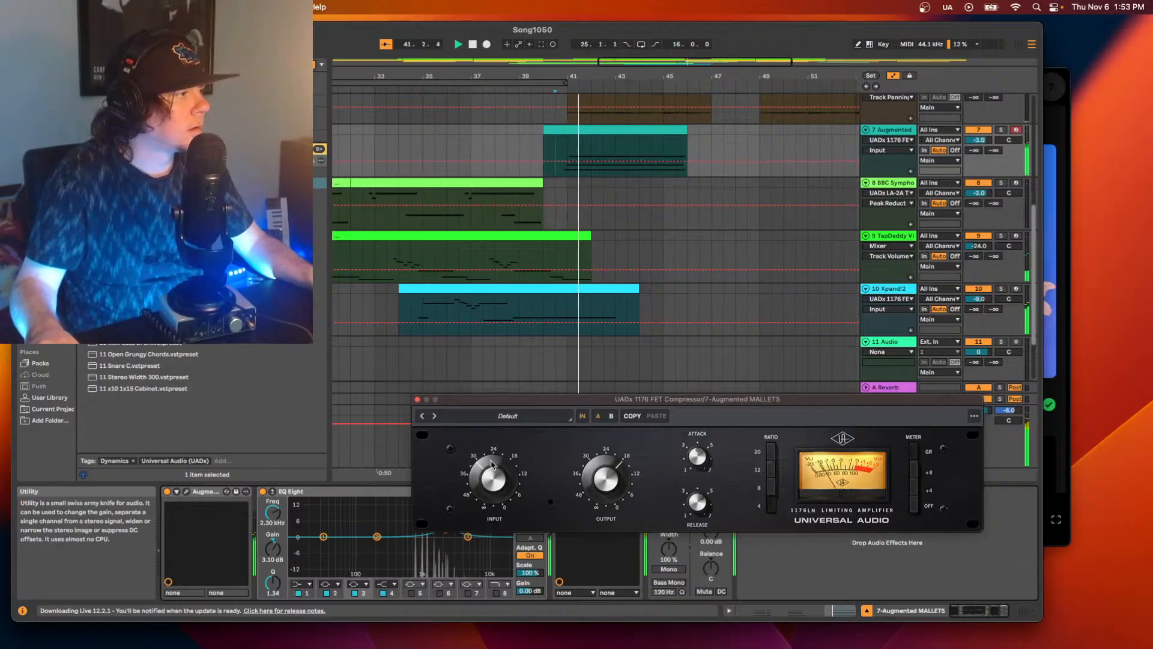
{"action": "left_click", "coordinate": [771, 469]}
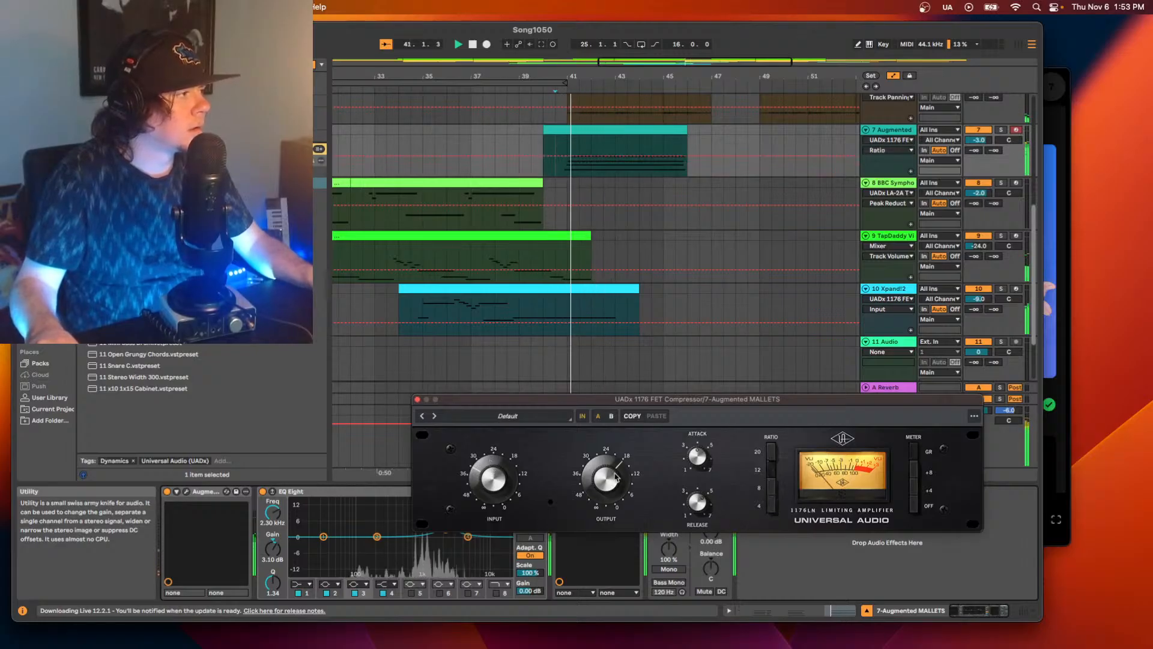
{"action": "left_click", "coordinate": [418, 400]}
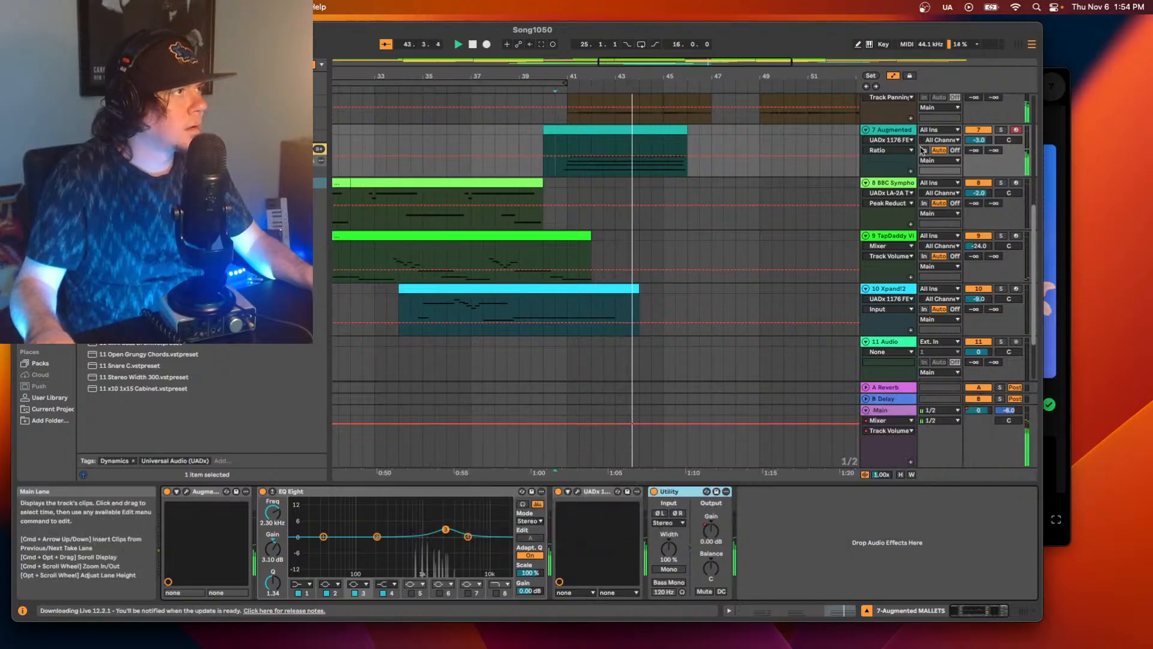
Set the Augmented MALLETS track volume to -5.0 dB and play the clip from 40.3.1.
{"action": "left_click", "coordinate": [979, 140]}
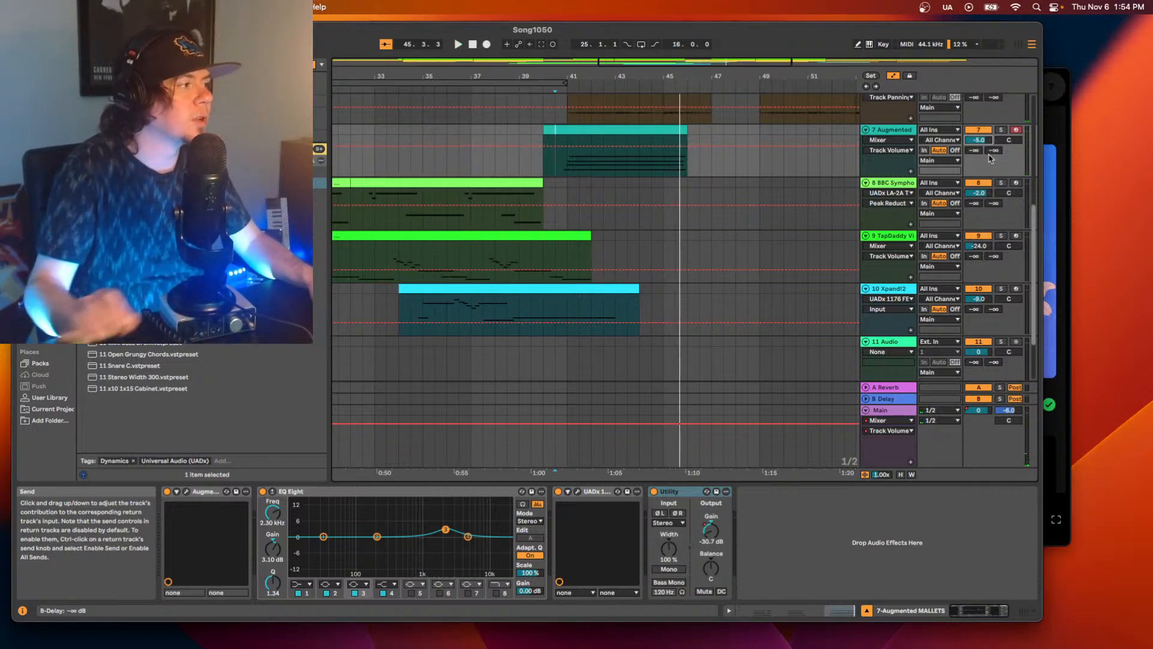
{"action": "key", "text": "space"}
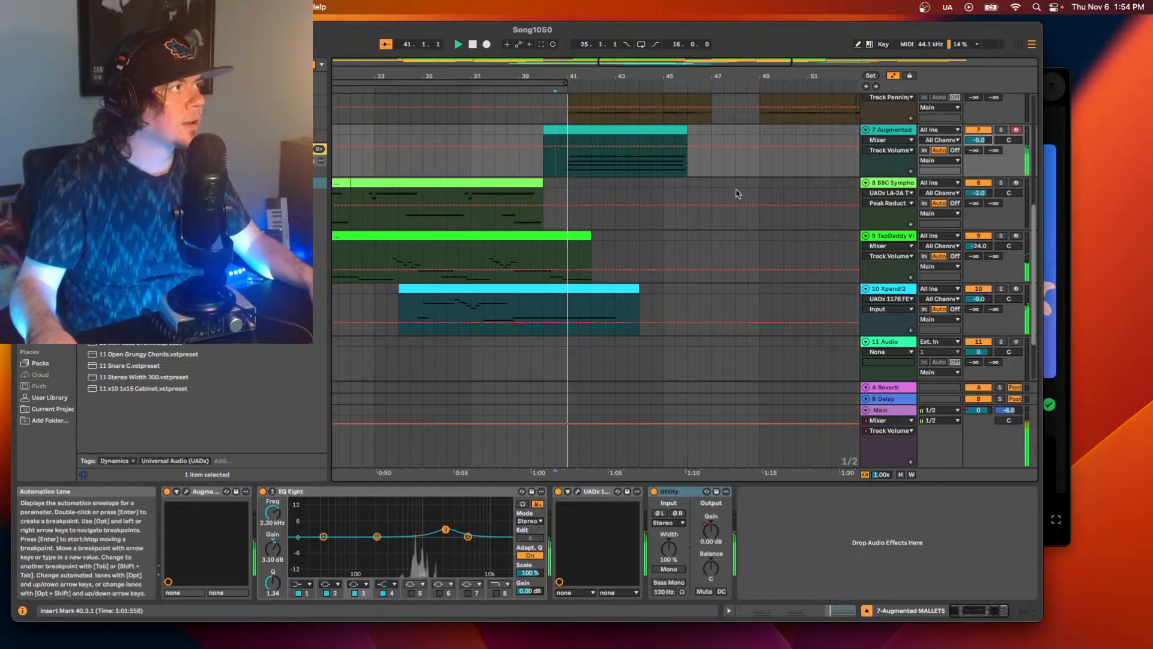
Show Utility's Gain automation on track 7, stretch its fade-out from about bar 44.5 to beyond the clip's end, and play it.
{"action": "right_click", "coordinate": [711, 527]}
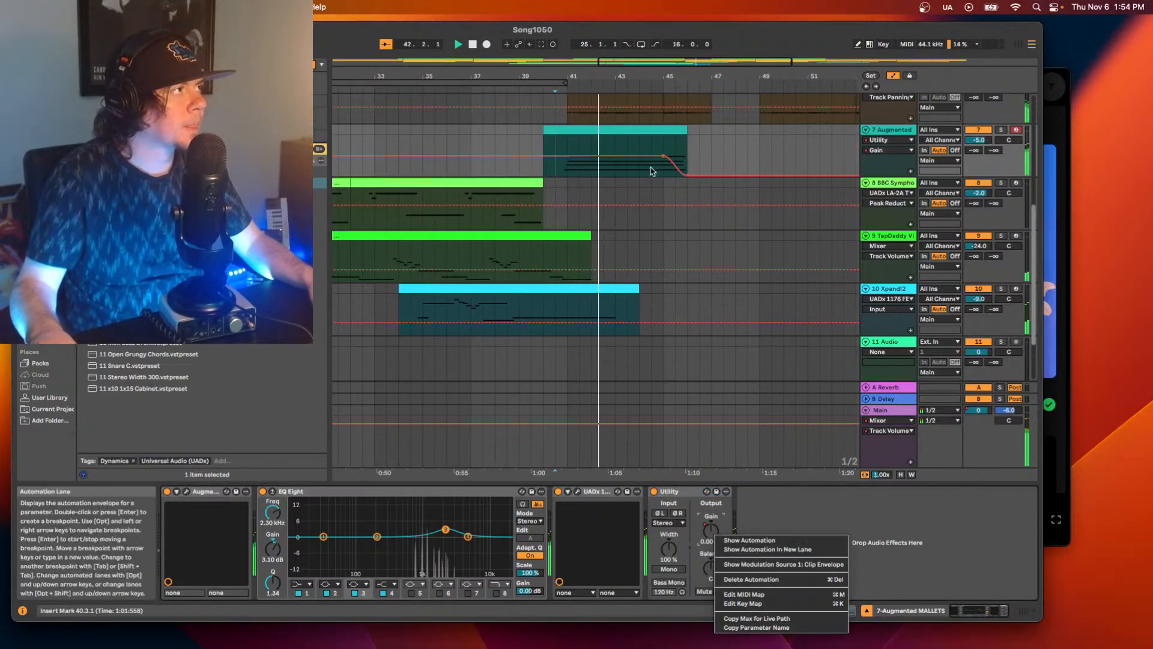
{"action": "left_click", "coordinate": [745, 532]}
{"action": "left_click_drag", "start_coordinate": [663, 156], "coordinate": [628, 156]}
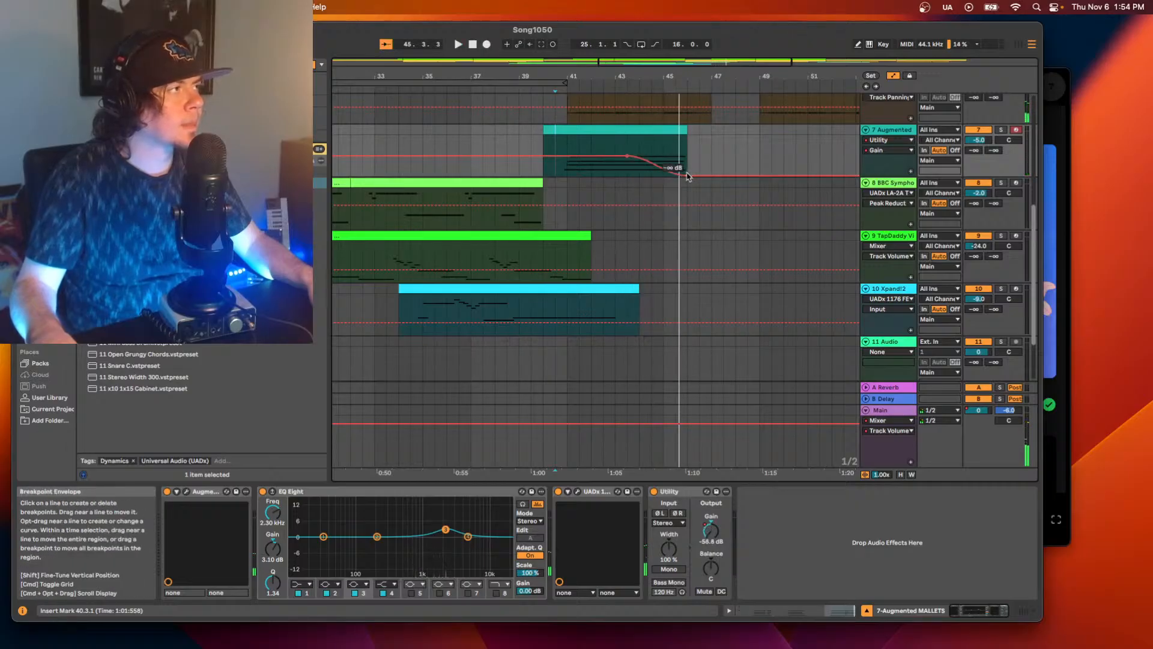
{"action": "left_click_drag", "start_coordinate": [689, 178], "coordinate": [709, 178]}
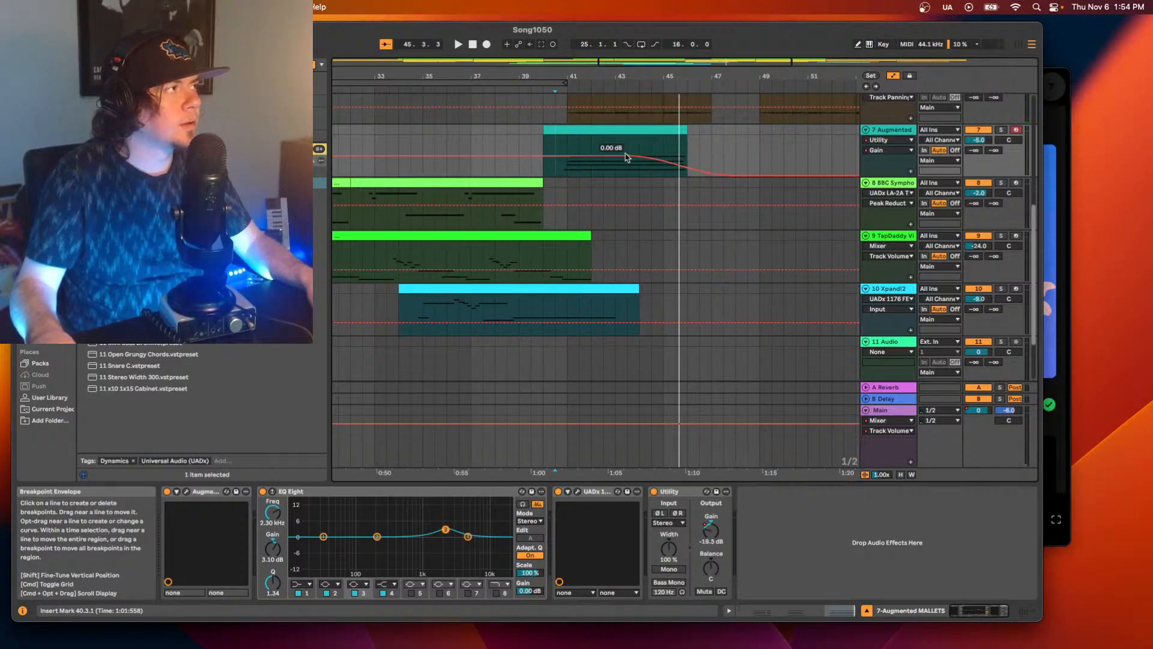
{"action": "left_click_drag", "start_coordinate": [626, 158], "coordinate": [651, 156]}
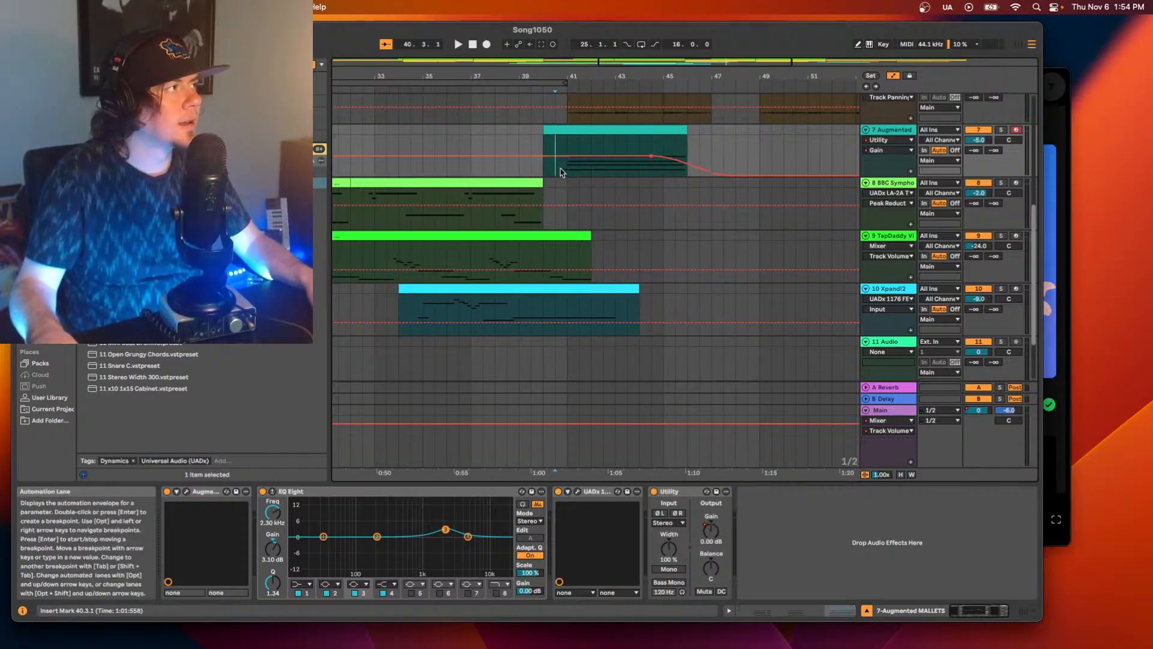
{"action": "key", "text": "space"}
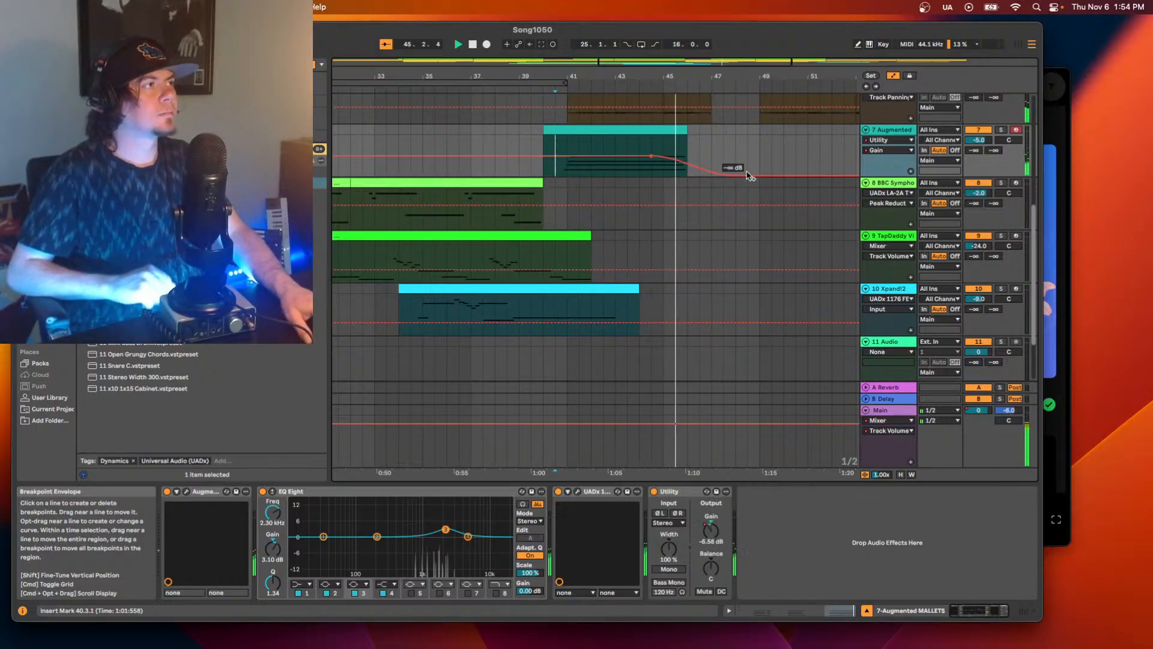
{"action": "key", "text": "space"}
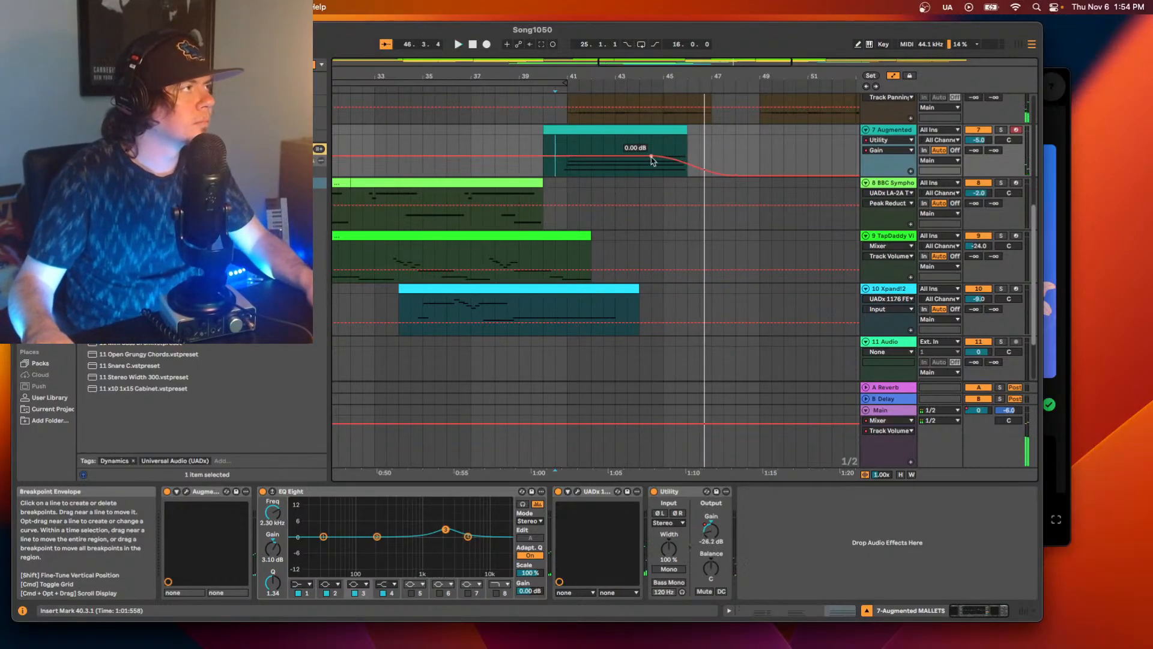
Shift the Gain fade-out's start to about bar 44, pull its end point earlier, and play the result.
{"action": "left_click_drag", "start_coordinate": [651, 156], "coordinate": [639, 157]}
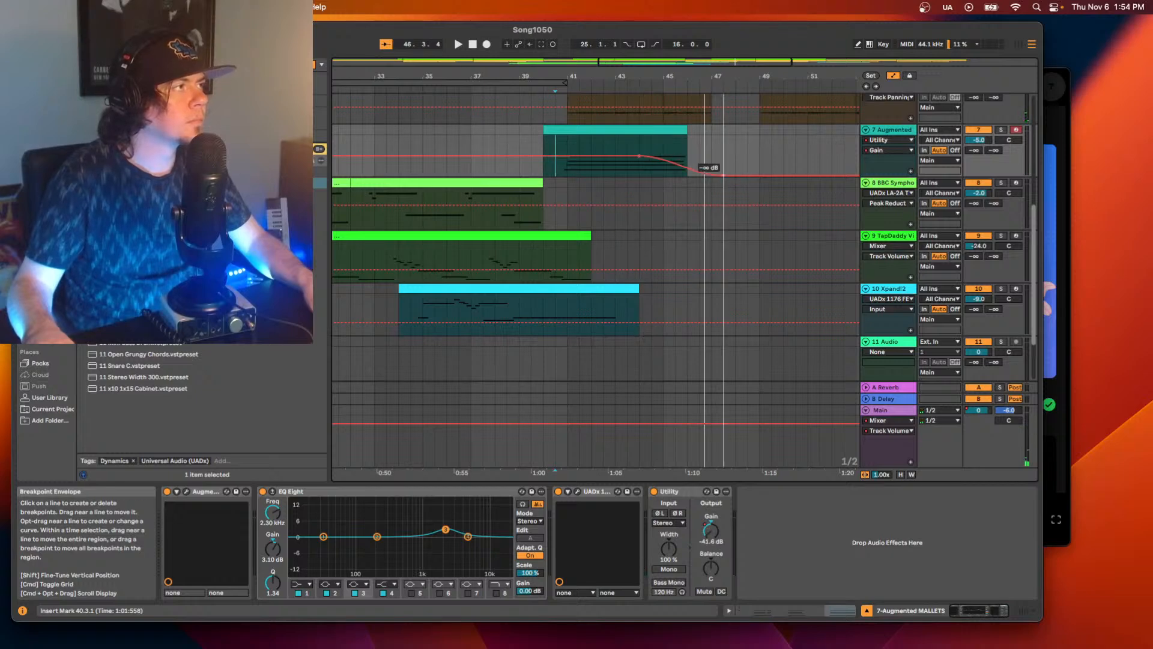
{"action": "left_click_drag", "start_coordinate": [704, 174], "coordinate": [687, 174]}
{"action": "key", "text": "space"}
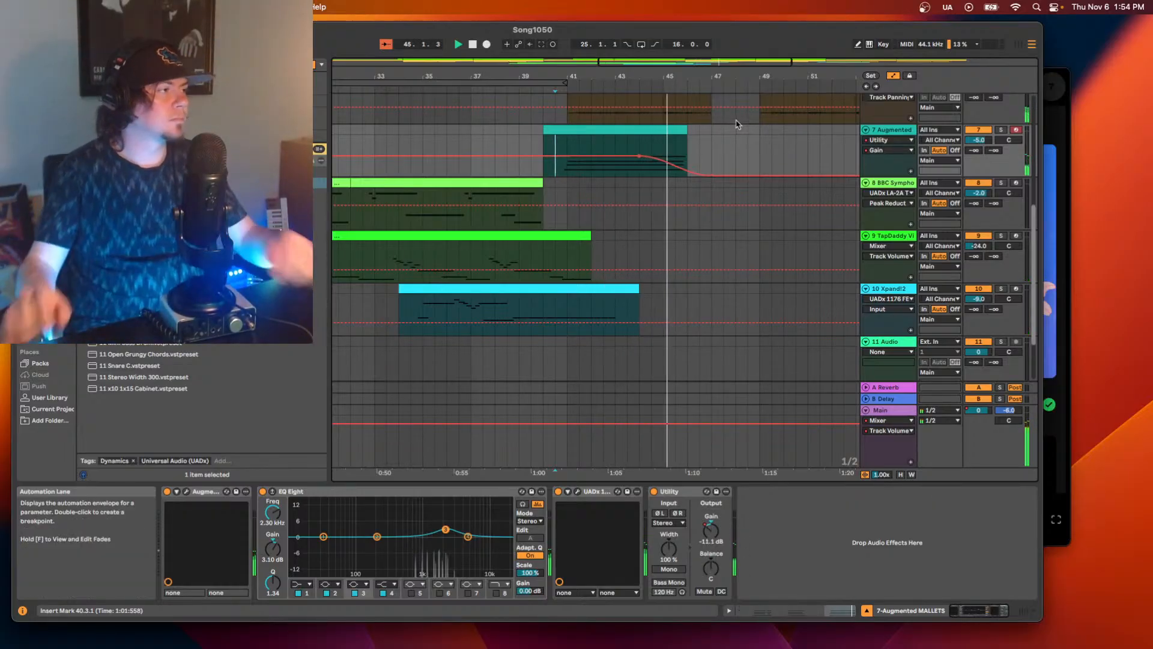
{"action": "key", "text": "space"}
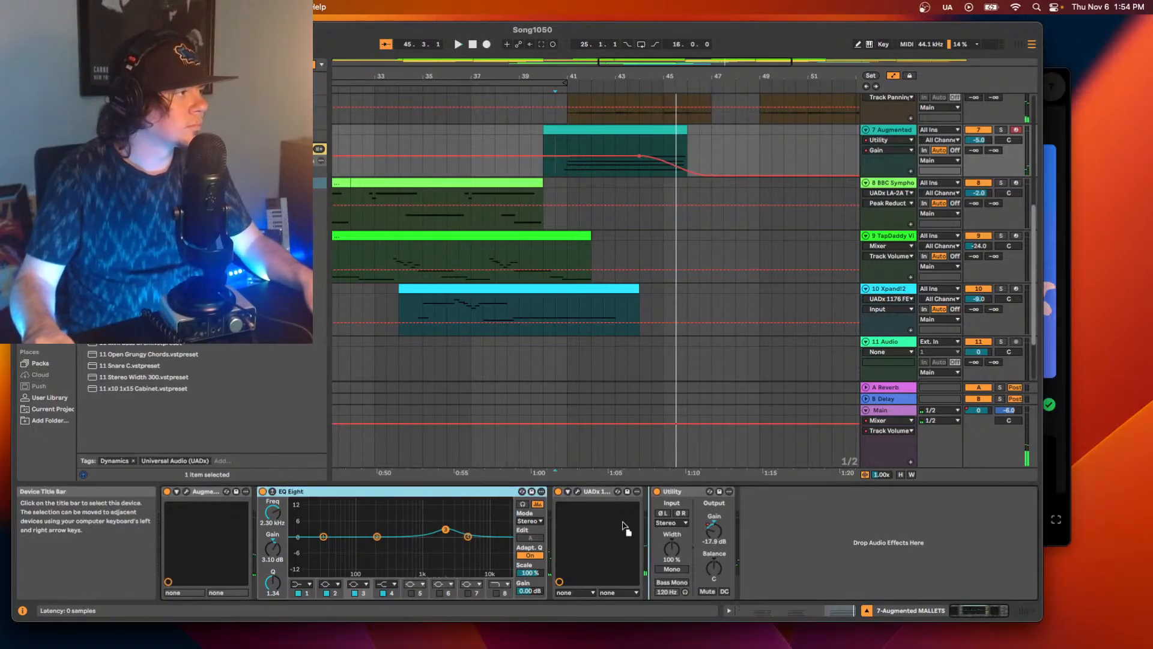
Move EQ Eight between the 1176 and Utility on track 7 and play the mallets clip through its fade-out.
{"action": "left_click_drag", "start_coordinate": [300, 491], "coordinate": [661, 486]}
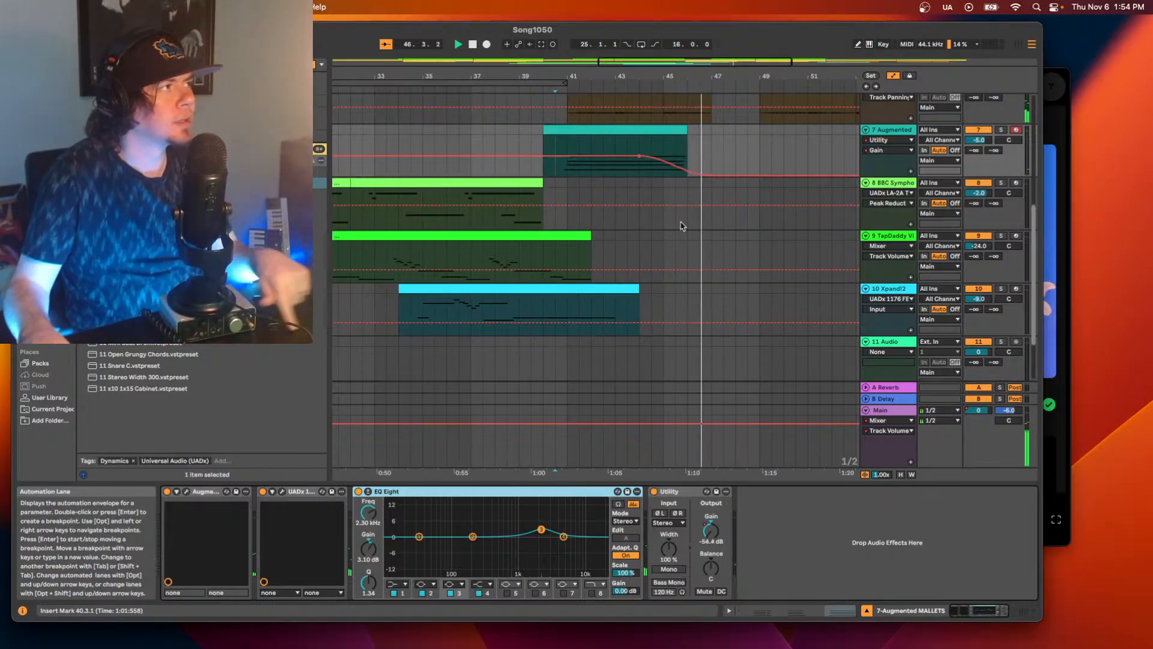
{"action": "key", "text": "space"}
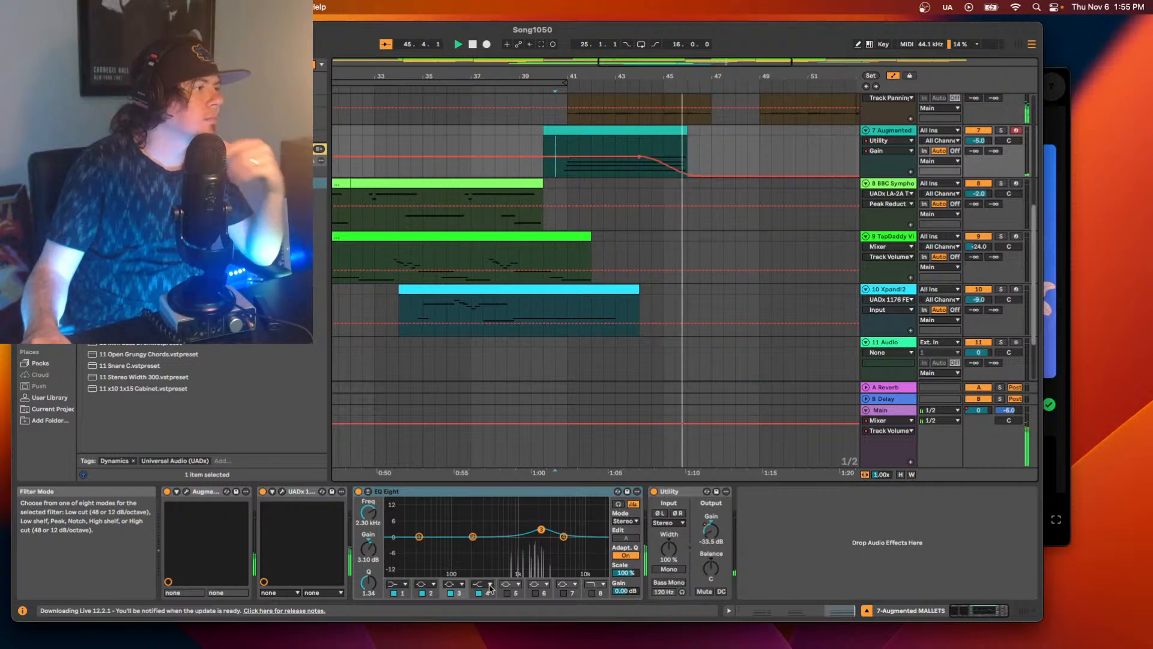
{"action": "key", "text": "space"}
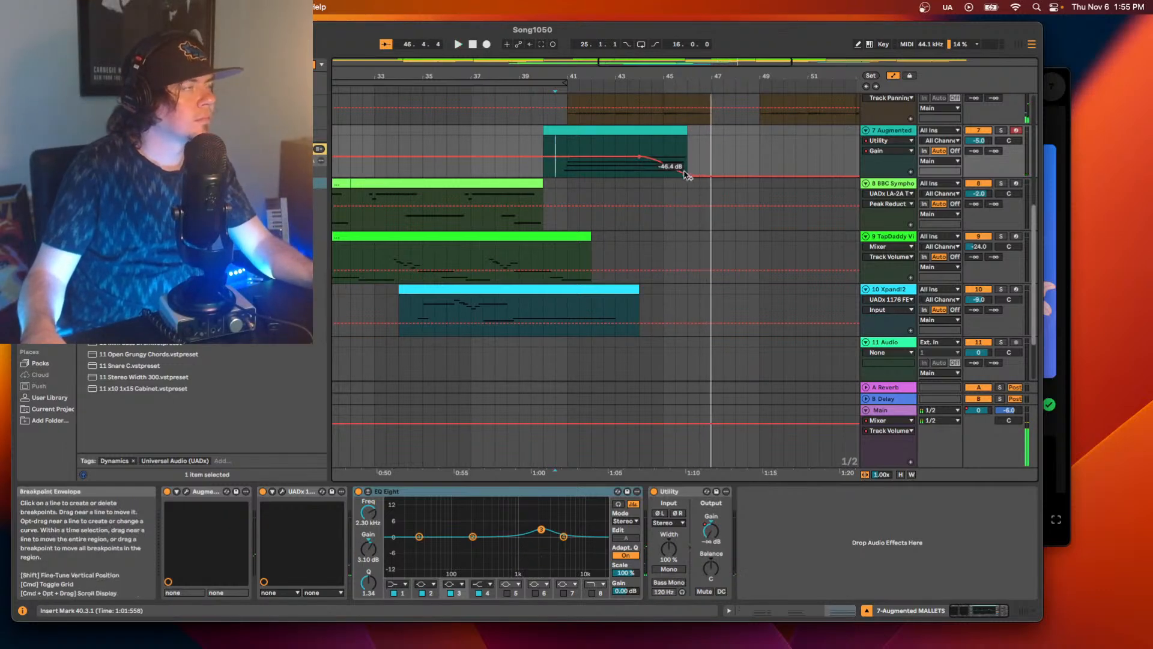
Extend the Augmented MALLETS clip's end to bar 47 and lengthen all its MIDI notes to fill the clip.
{"action": "left_click_drag", "start_coordinate": [683, 126], "coordinate": [711, 127]}
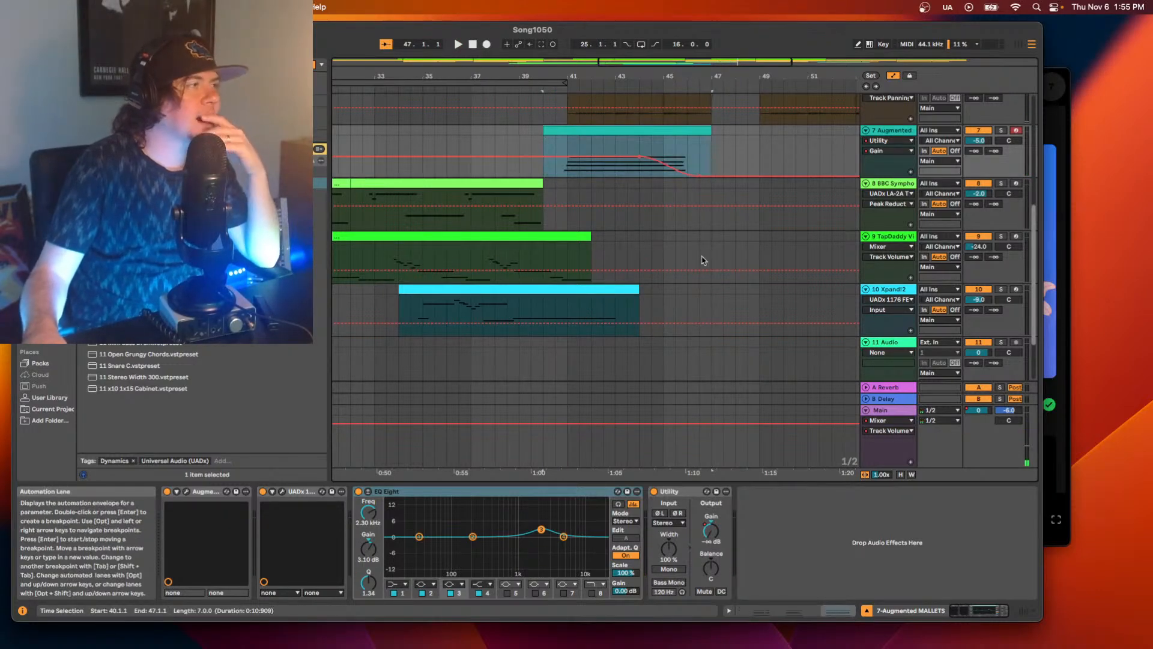
{"action": "key", "text": "shift+Tab"}
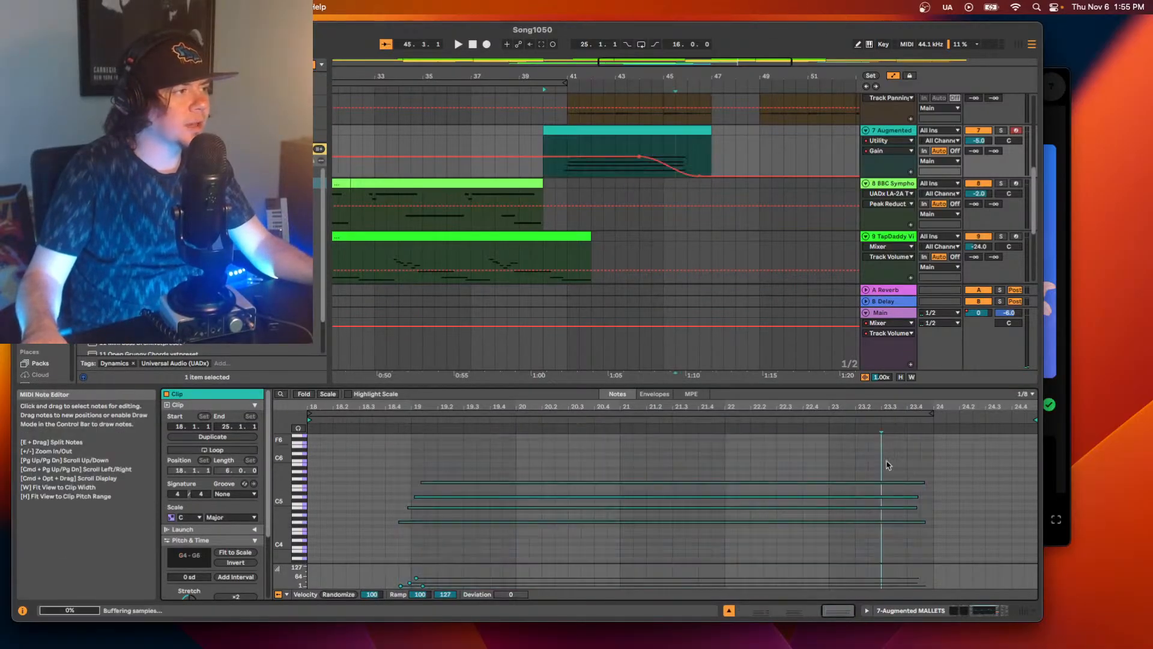
{"action": "key", "text": "super+a"}
{"action": "left_click_drag", "start_coordinate": [924, 480], "coordinate": [1038, 480]}
Play the extended mallets clip from 43.3.1 and again from 40.3.1 to judge its fade-out.
{"action": "left_click", "coordinate": [735, 155]}
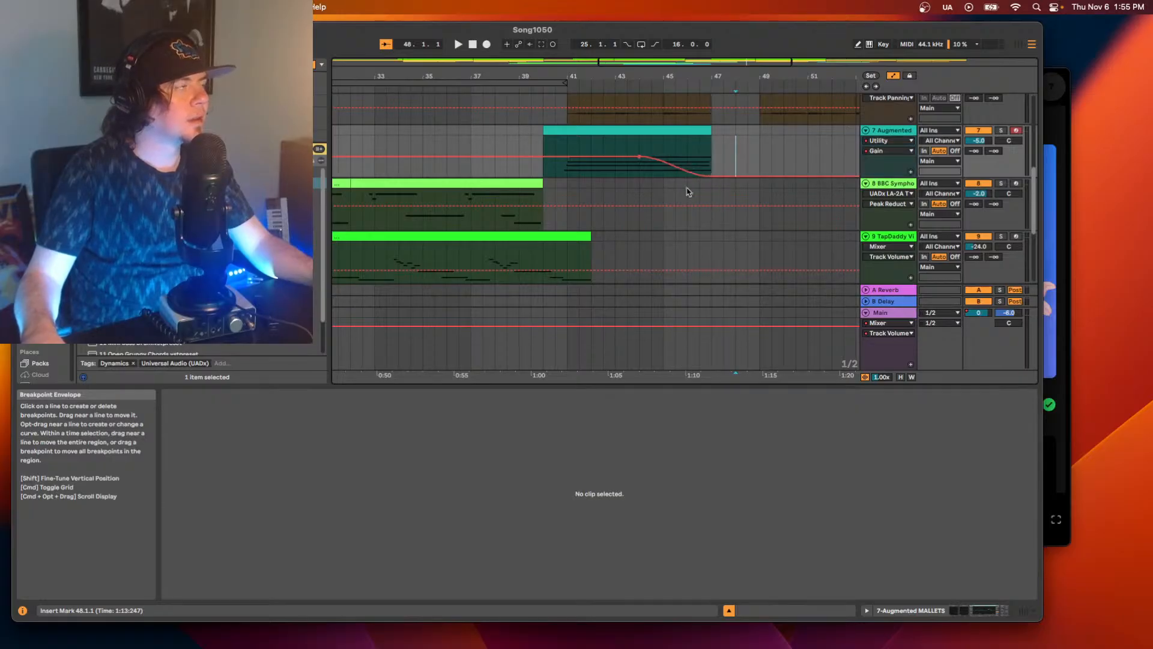
{"action": "left_click", "coordinate": [627, 171]}
{"action": "key", "text": "space"}
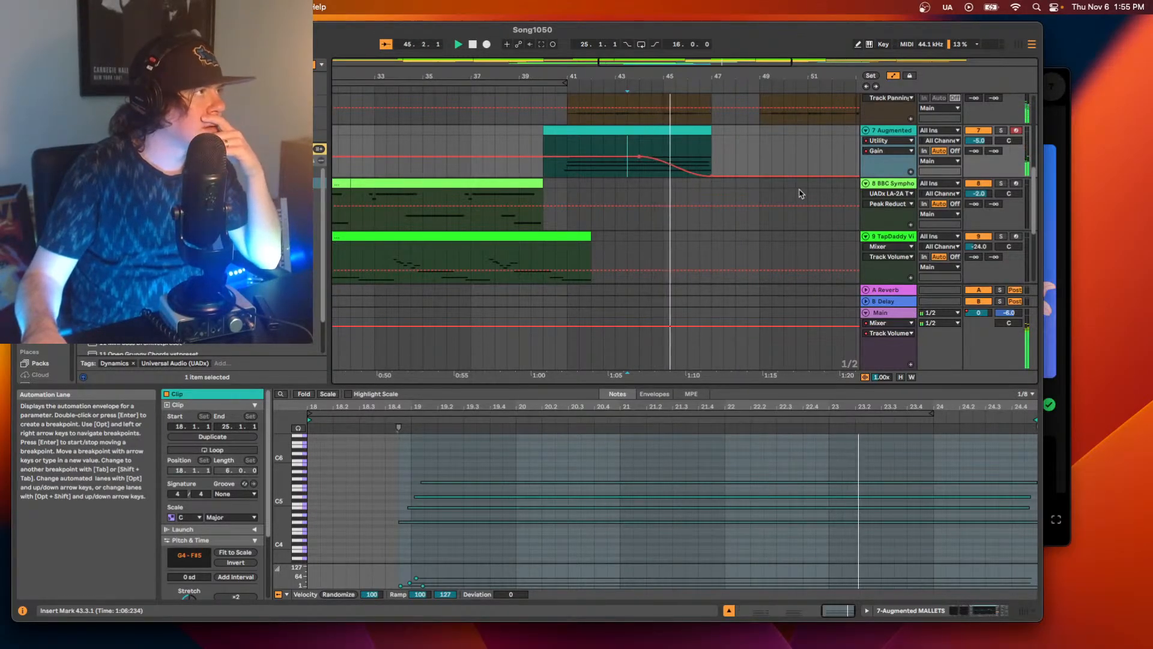
{"action": "left_click", "coordinate": [557, 178]}
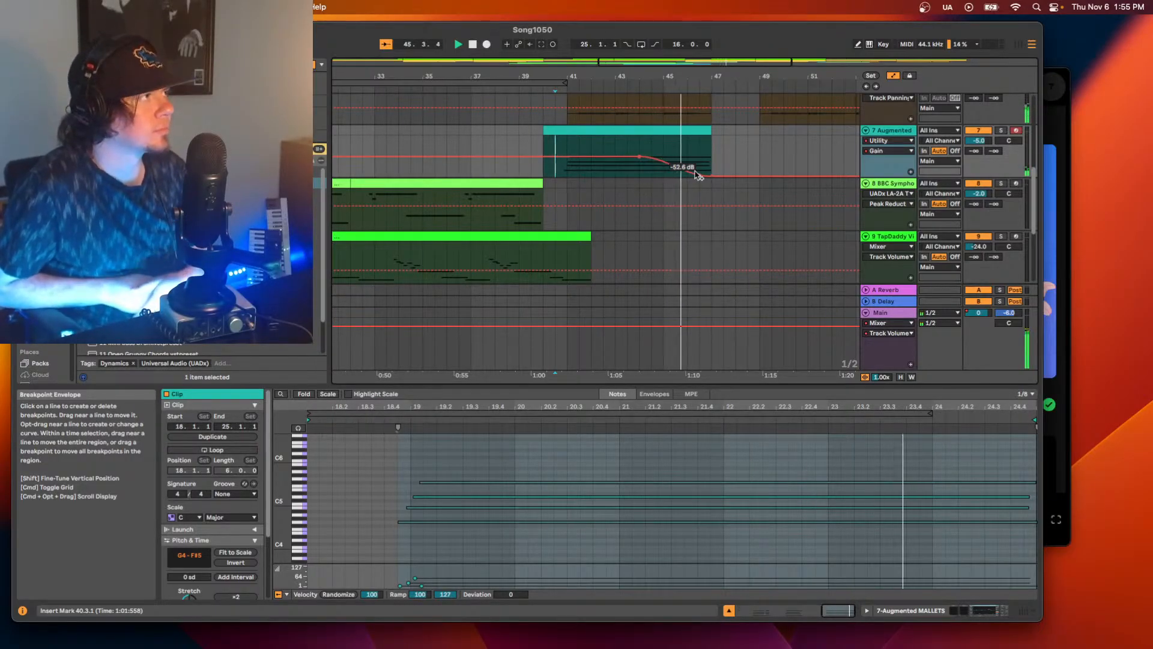
{"action": "key", "text": "space"}
Add a second EQ Eight after Utility on track 7 and change its band 4 to a high-cut filter.
{"action": "left_click", "coordinate": [956, 613]}
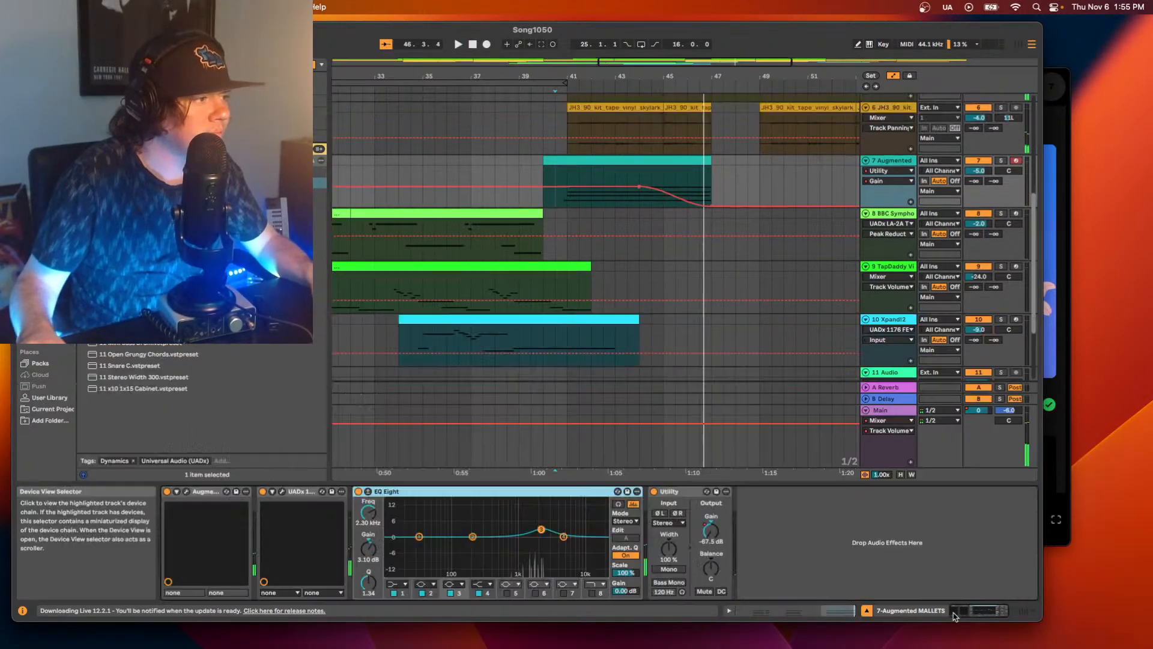
{"action": "left_click", "coordinate": [180, 114]}
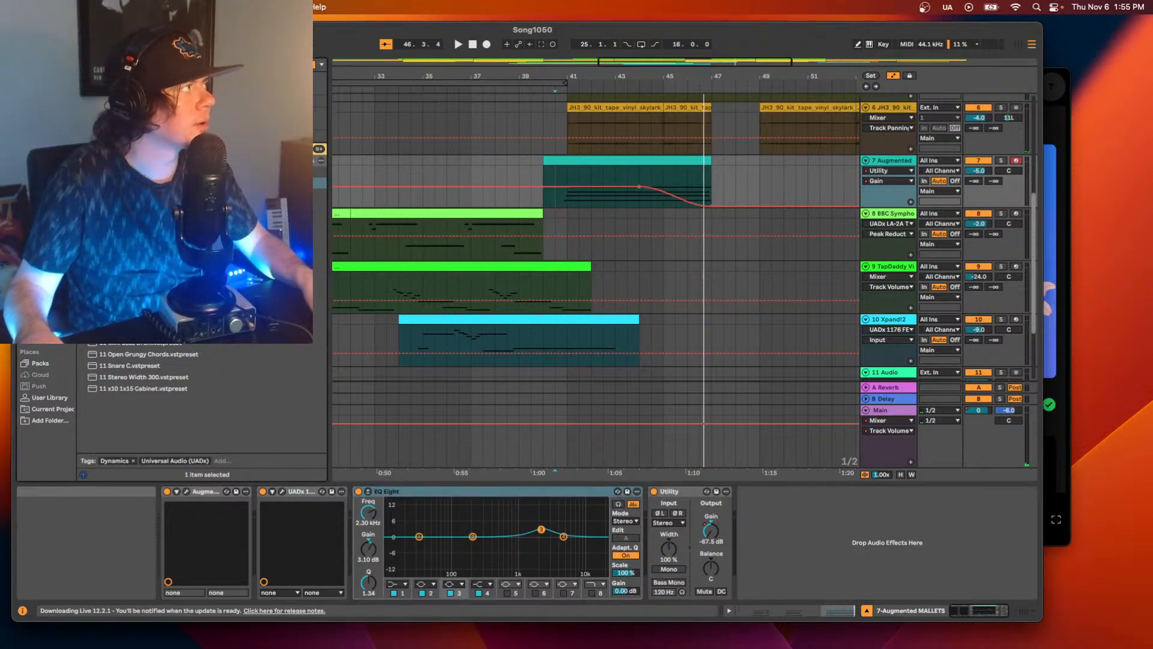
{"action": "left_click", "coordinate": [50, 233]}
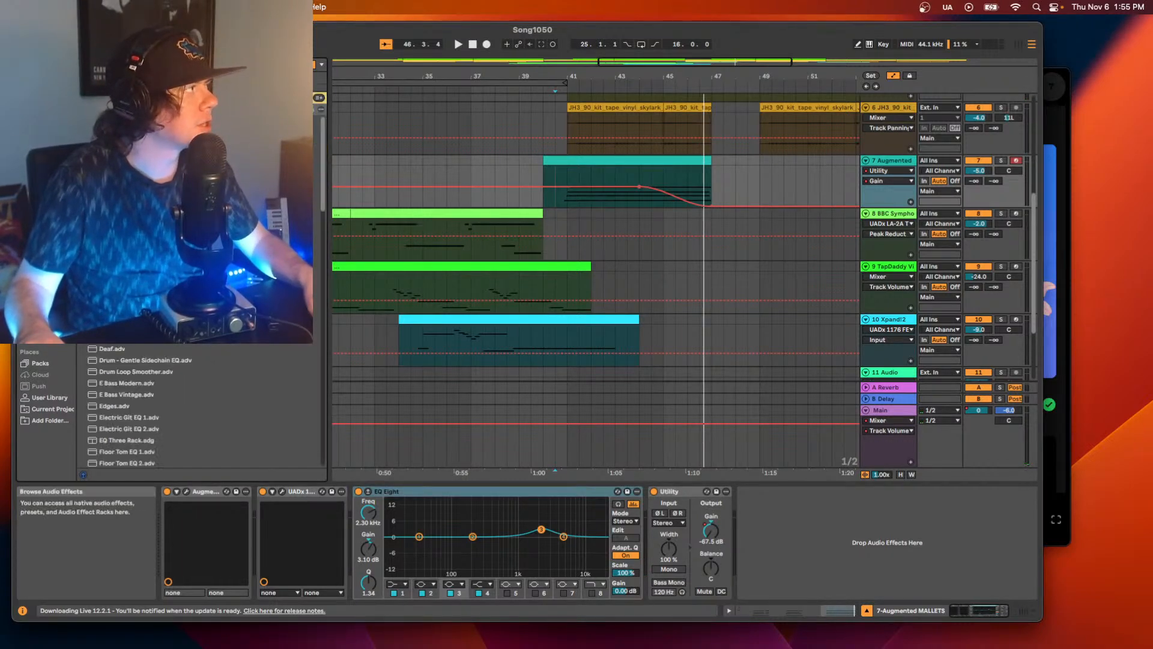
{"action": "left_click_drag", "start_coordinate": [793, 532], "coordinate": [784, 557]}
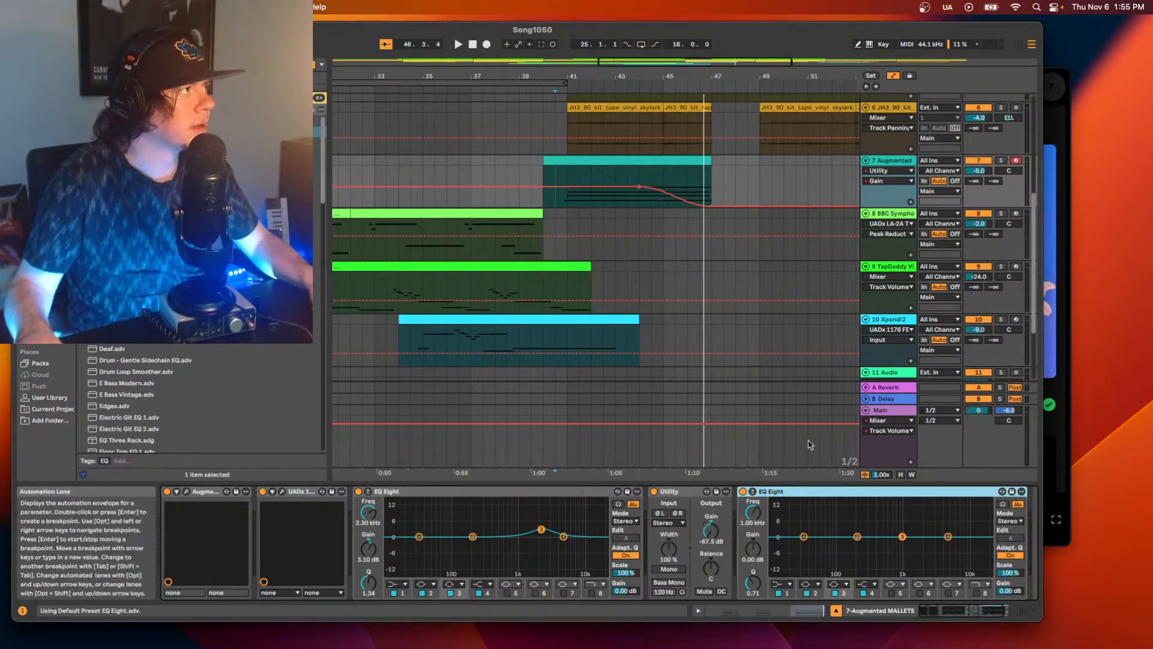
{"action": "left_click", "coordinate": [868, 584]}
{"action": "left_click", "coordinate": [868, 581]}
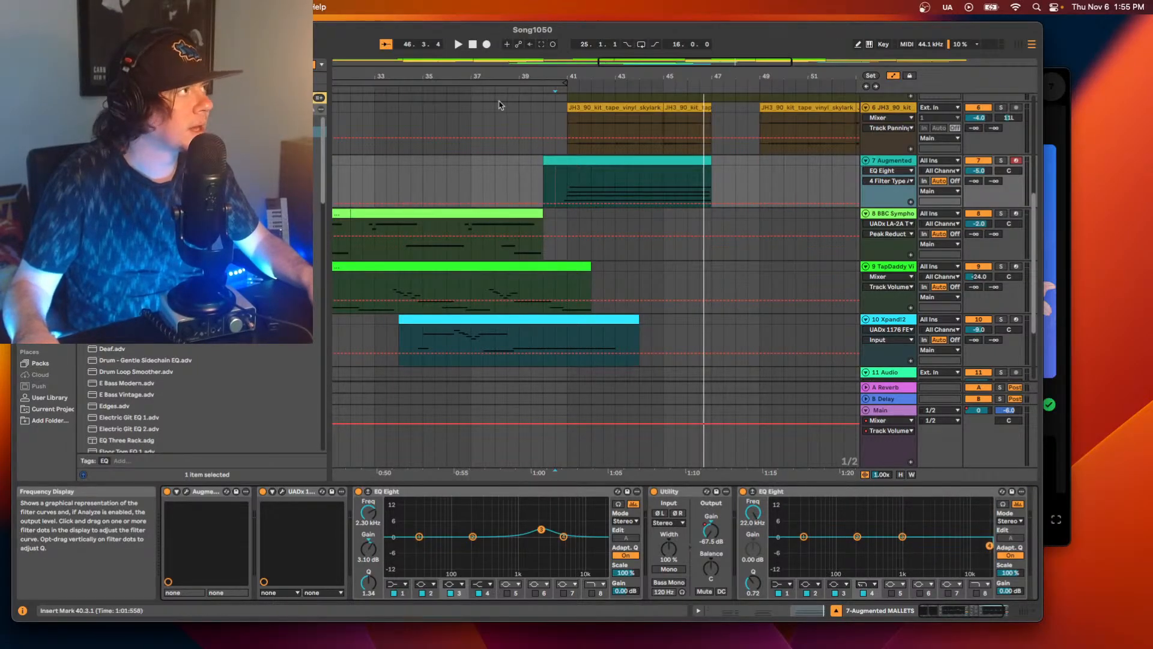
Play the mallets clip from 40.3.1 while sweeping the second EQ Eight's band 4 cutoff to judge the filter effect.
{"action": "key", "text": "space"}
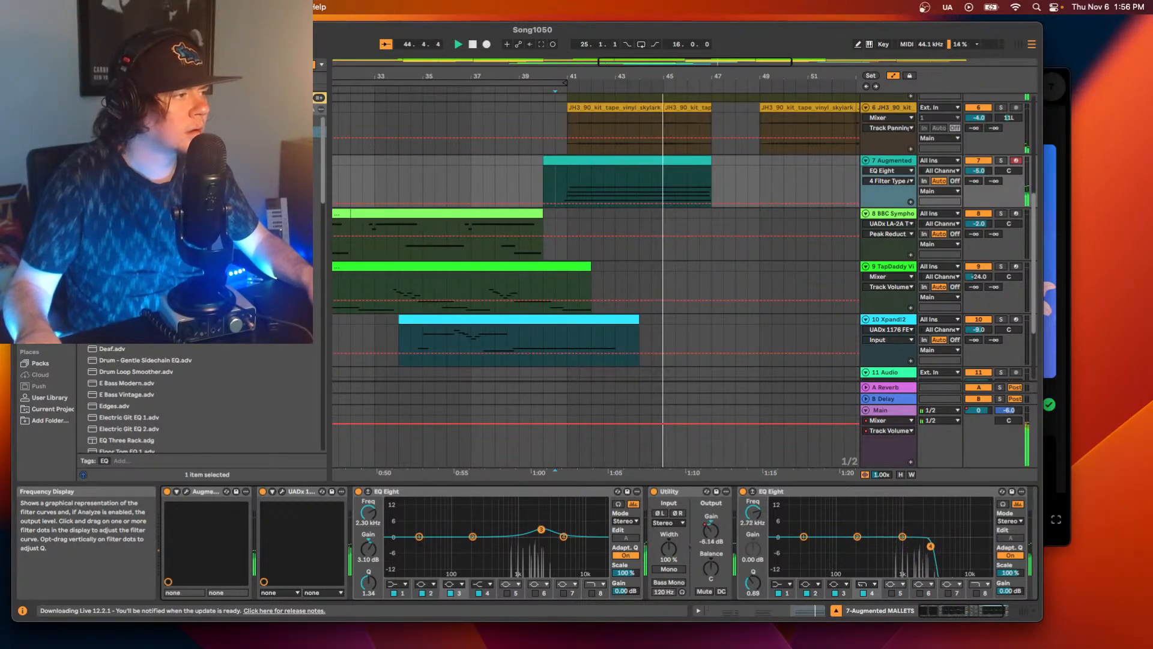
{"action": "key", "text": "space"}
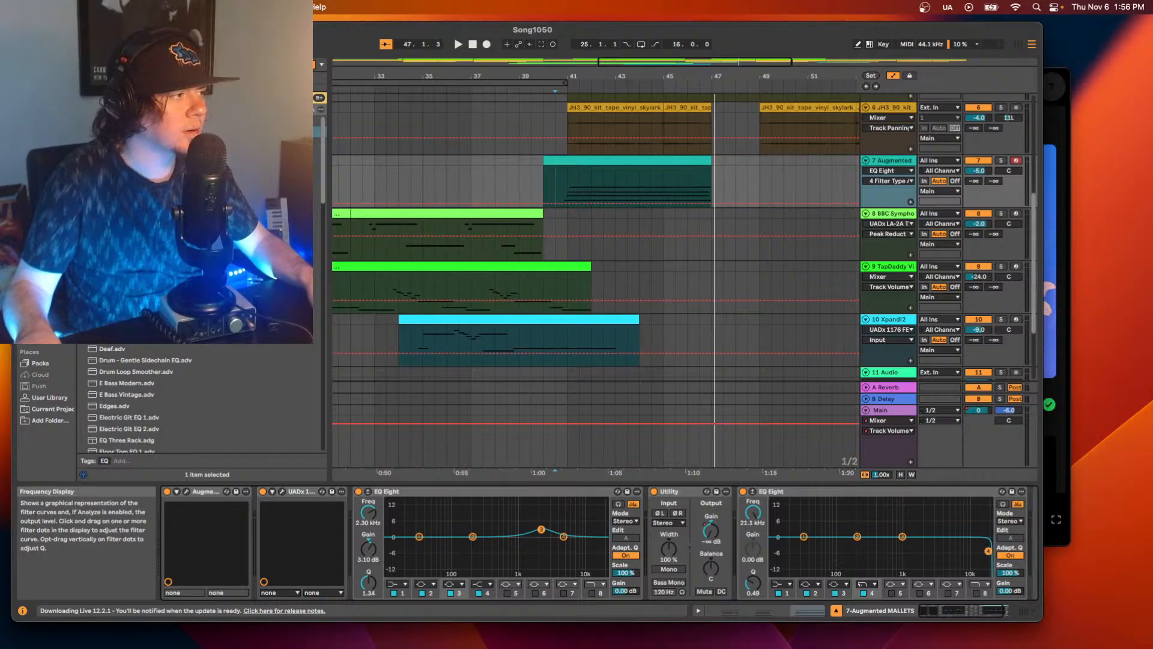
{"action": "key", "text": "space"}
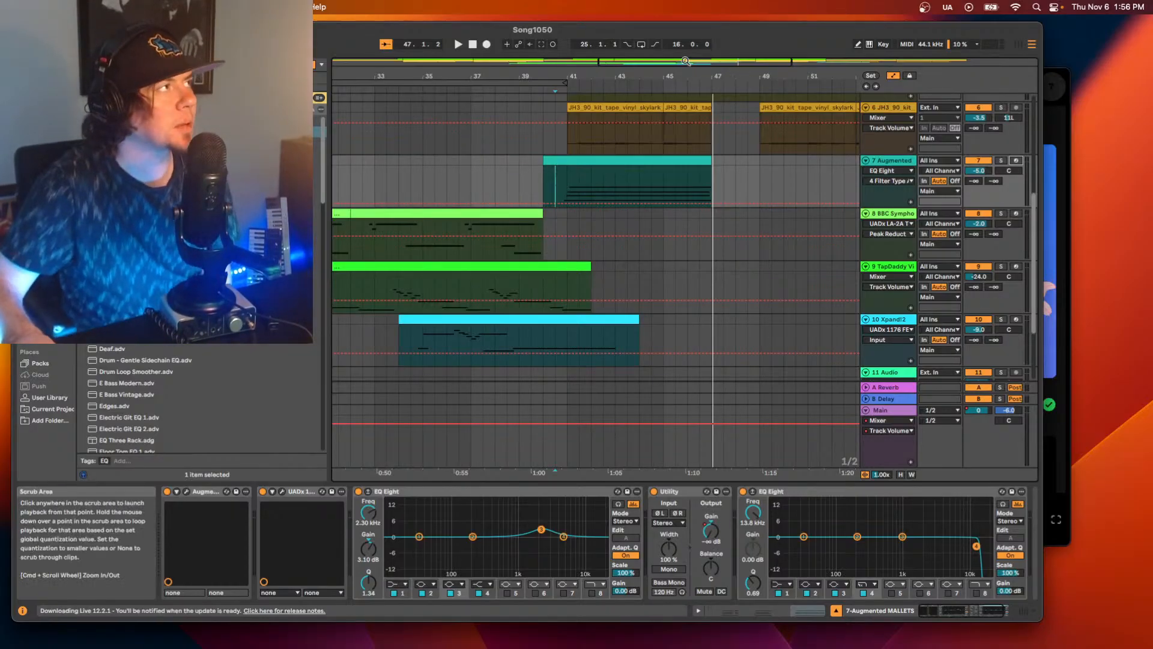
Raise band 4's cutoff to about 20.2 kHz and try to record a downward filter sweep on track 7 from bar 39.
{"action": "double_click", "coordinate": [654, 76]}
{"action": "scroll", "coordinate": [734, 190], "scroll_direction": "up", "scroll_amount": 1}
{"action": "scroll", "coordinate": [739, 204], "scroll_direction": "up", "scroll_amount": 8}
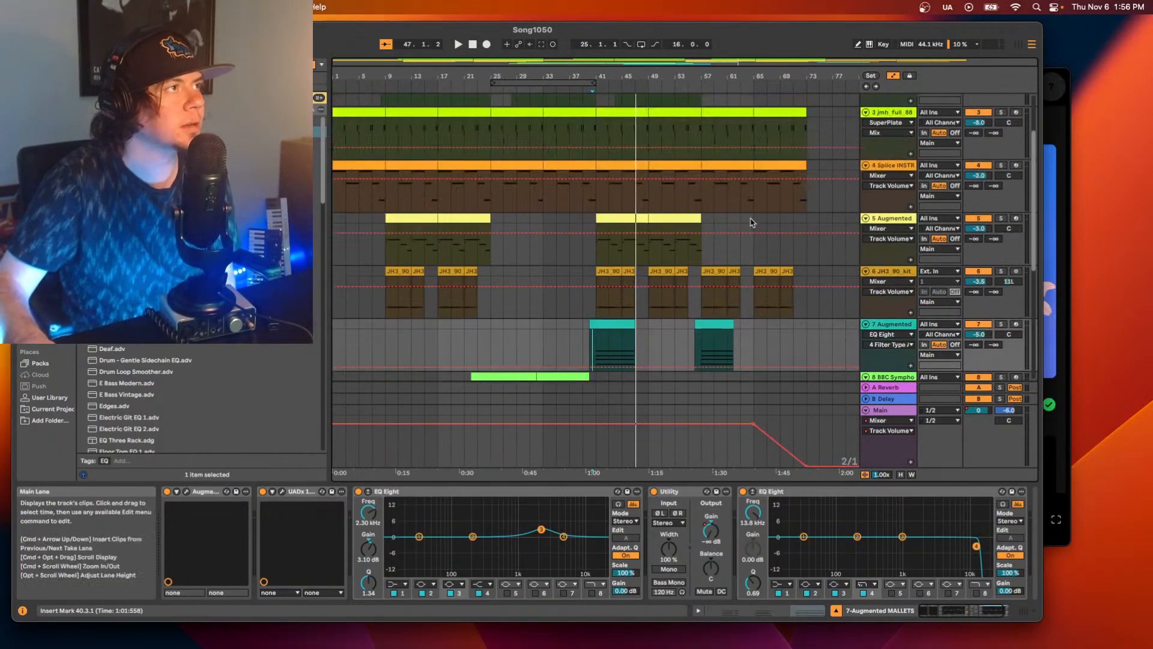
{"action": "scroll", "coordinate": [774, 243], "scroll_direction": "down", "scroll_amount": 10}
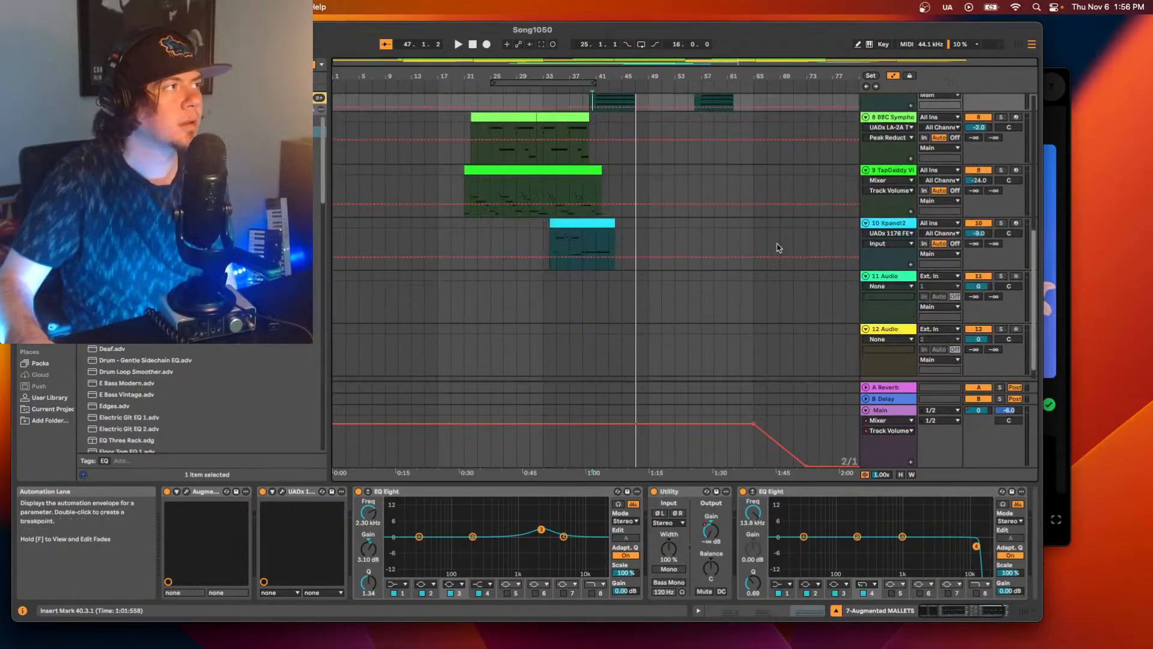
{"action": "scroll", "coordinate": [781, 243], "scroll_direction": "up", "scroll_amount": 5}
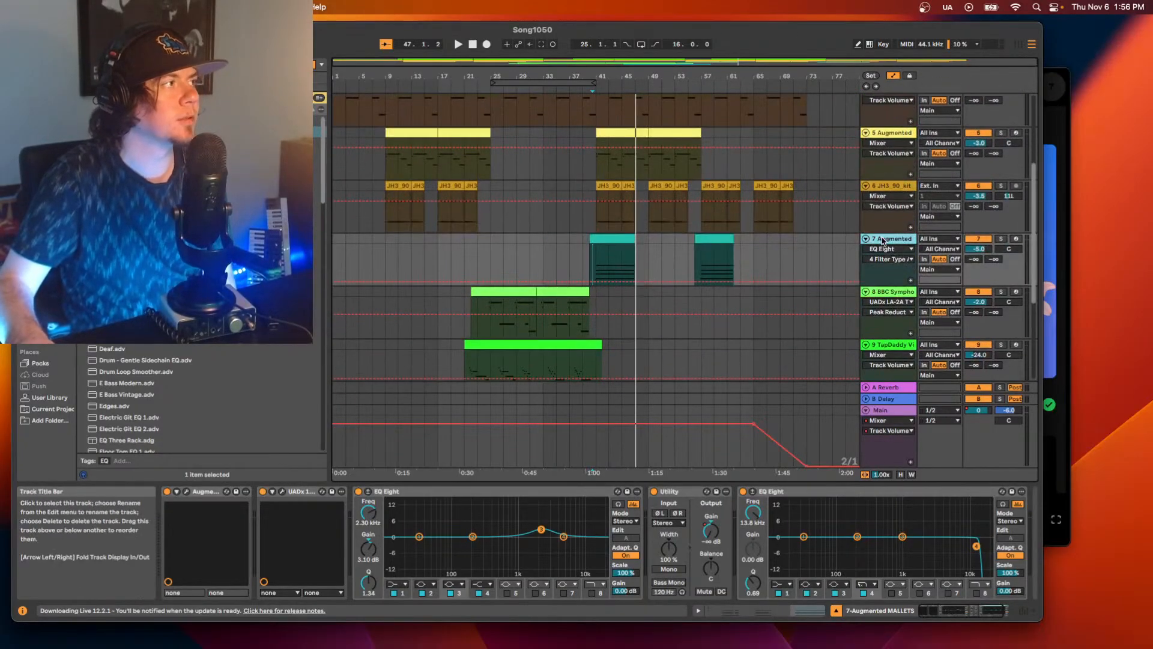
{"action": "left_click", "coordinate": [583, 264]}
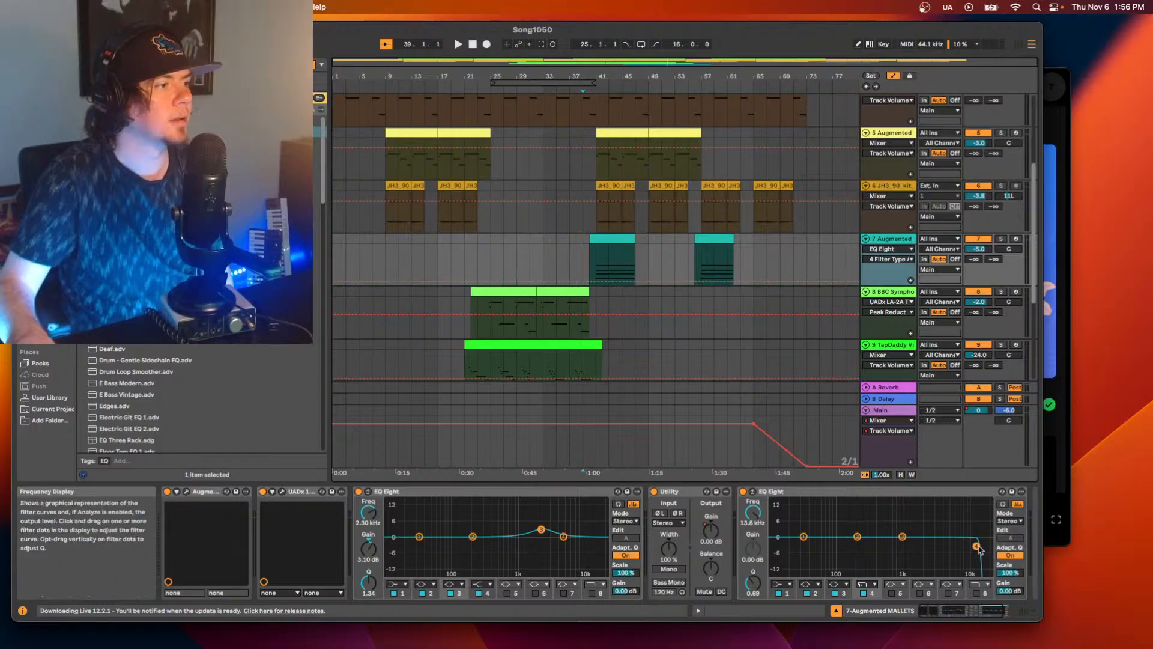
{"action": "left_click_drag", "start_coordinate": [979, 548], "coordinate": [990, 548]}
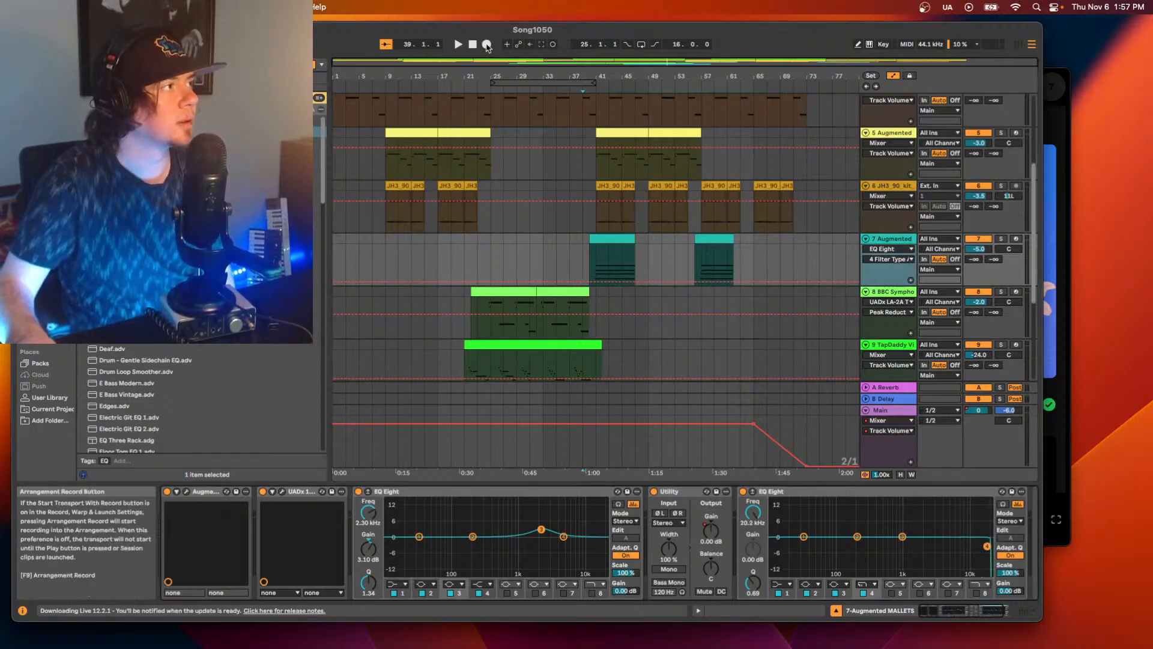
{"action": "left_click", "coordinate": [486, 45]}
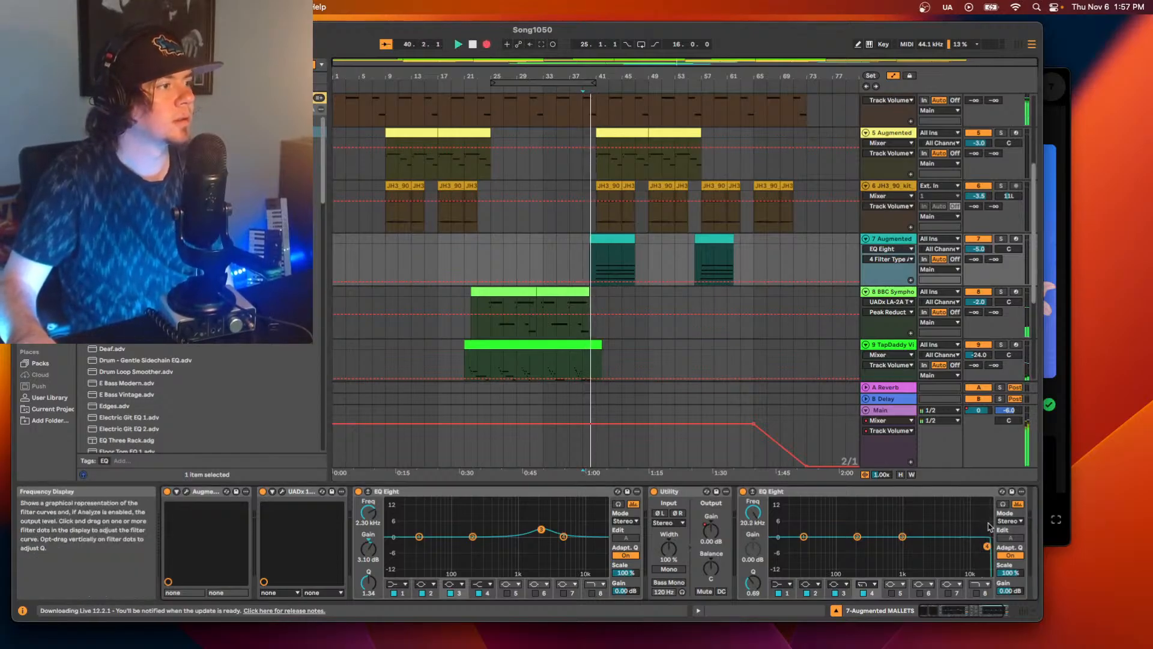
{"action": "left_click_drag", "start_coordinate": [987, 546], "coordinate": [974, 546]}
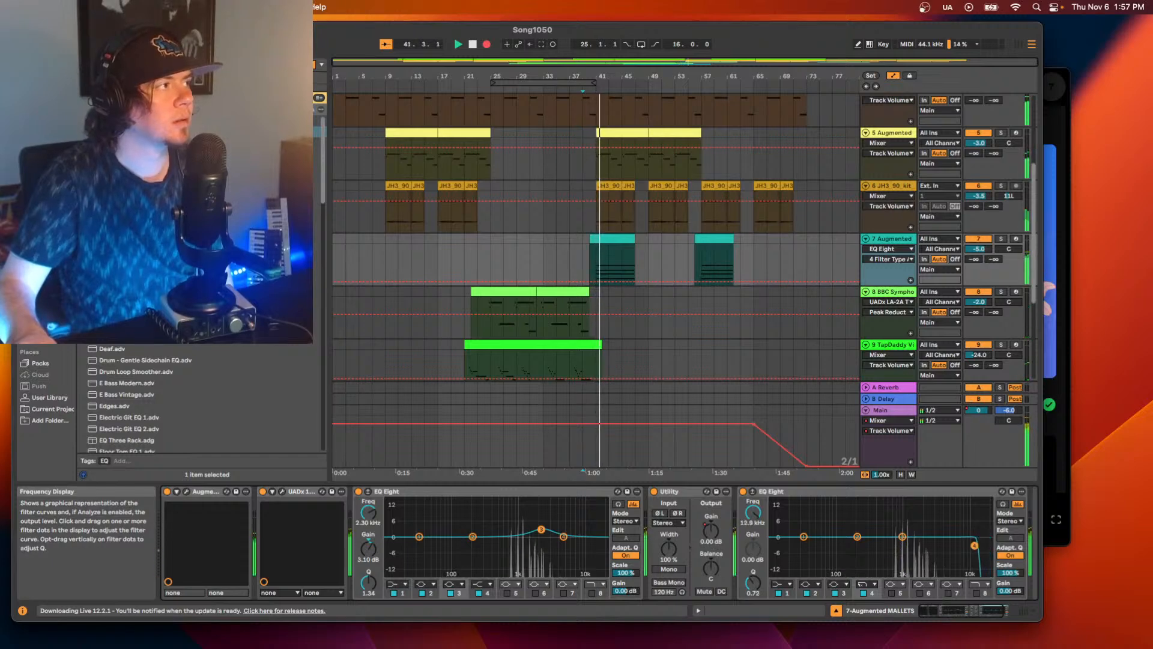
{"action": "key", "text": "space"}
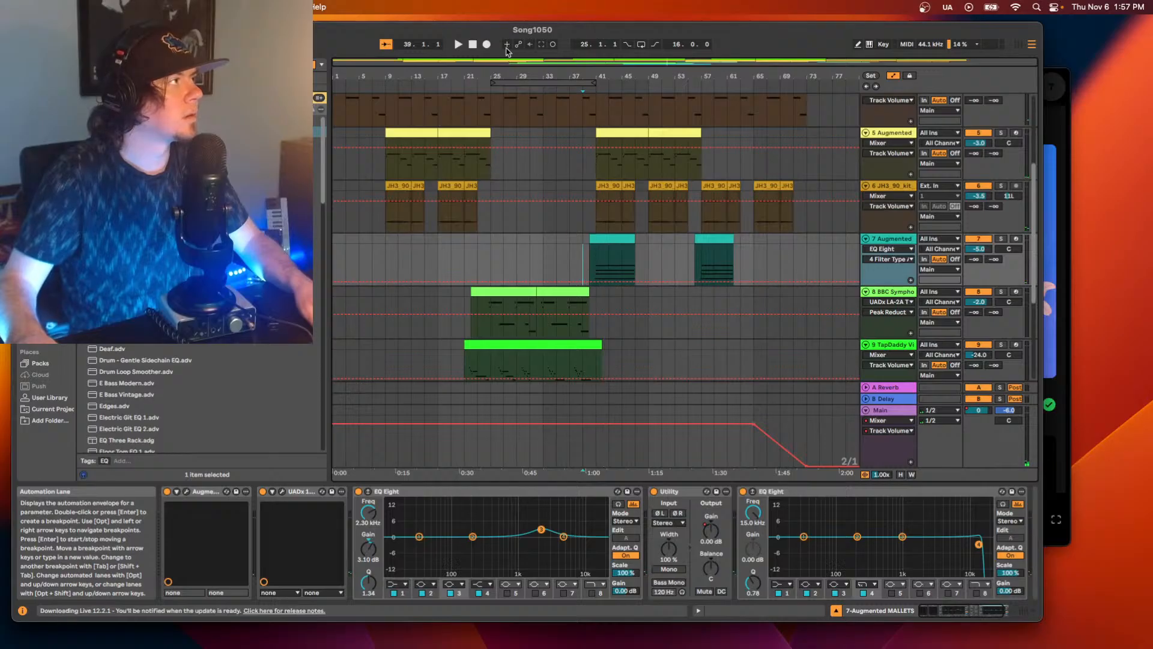
Reset band 4 to 22 kHz, try recording a sweep down to about 15.3 kHz from bar 39, and replay the passage.
{"action": "key", "text": "space"}
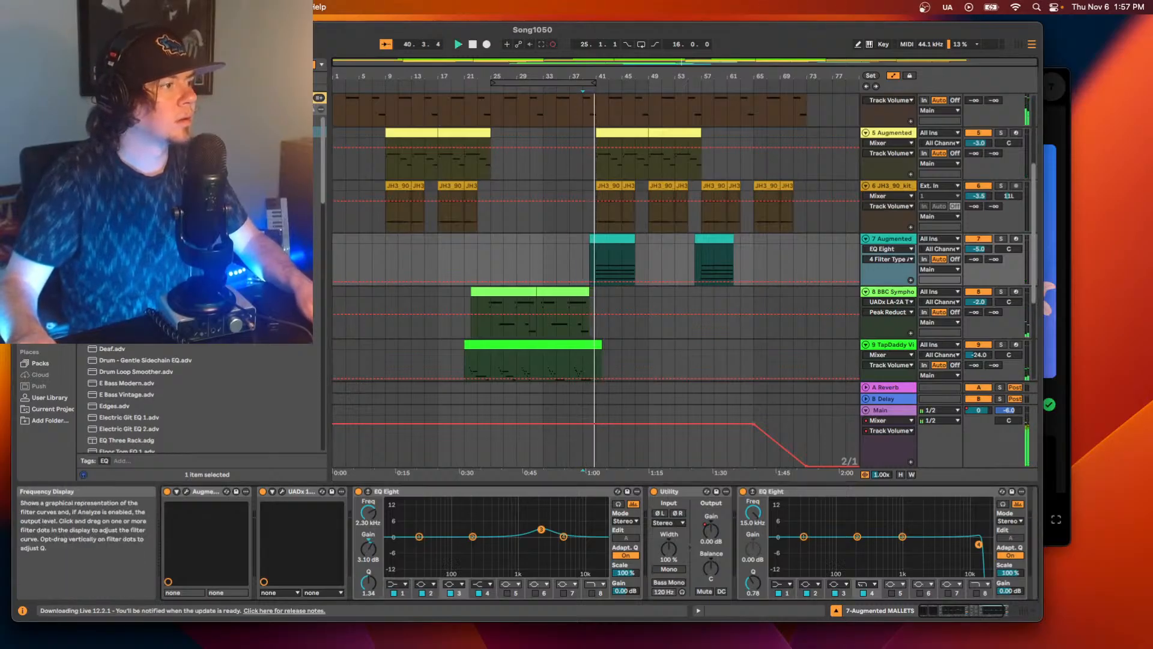
{"action": "left_click_drag", "start_coordinate": [978, 544], "coordinate": [986, 543]}
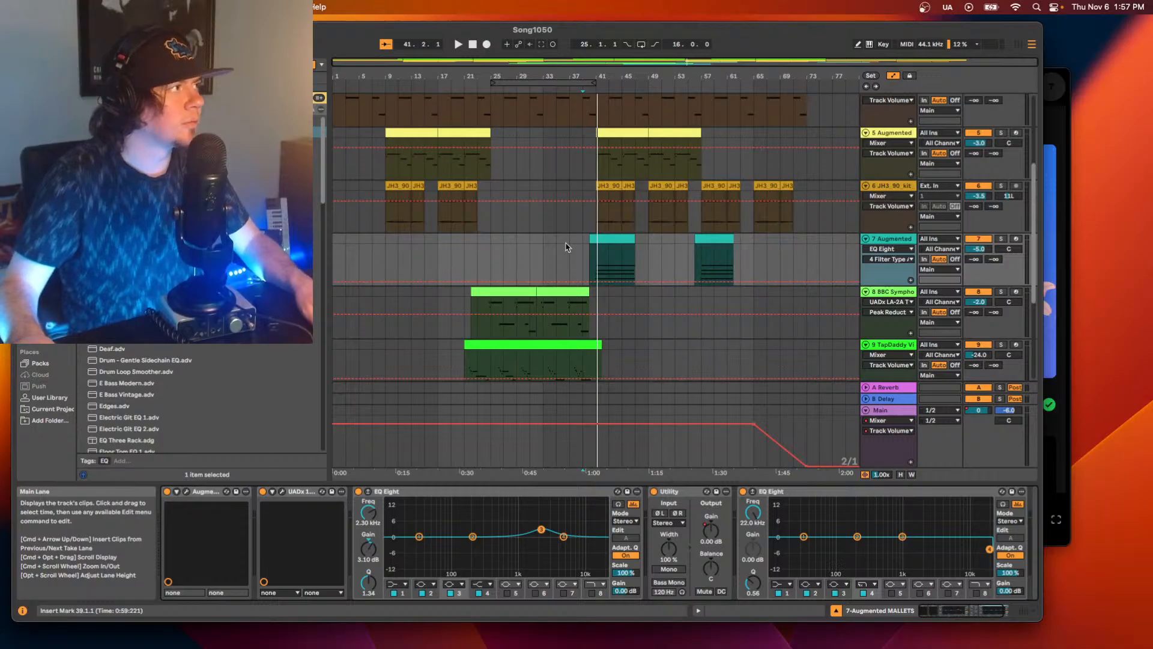
{"action": "left_click", "coordinate": [486, 45]}
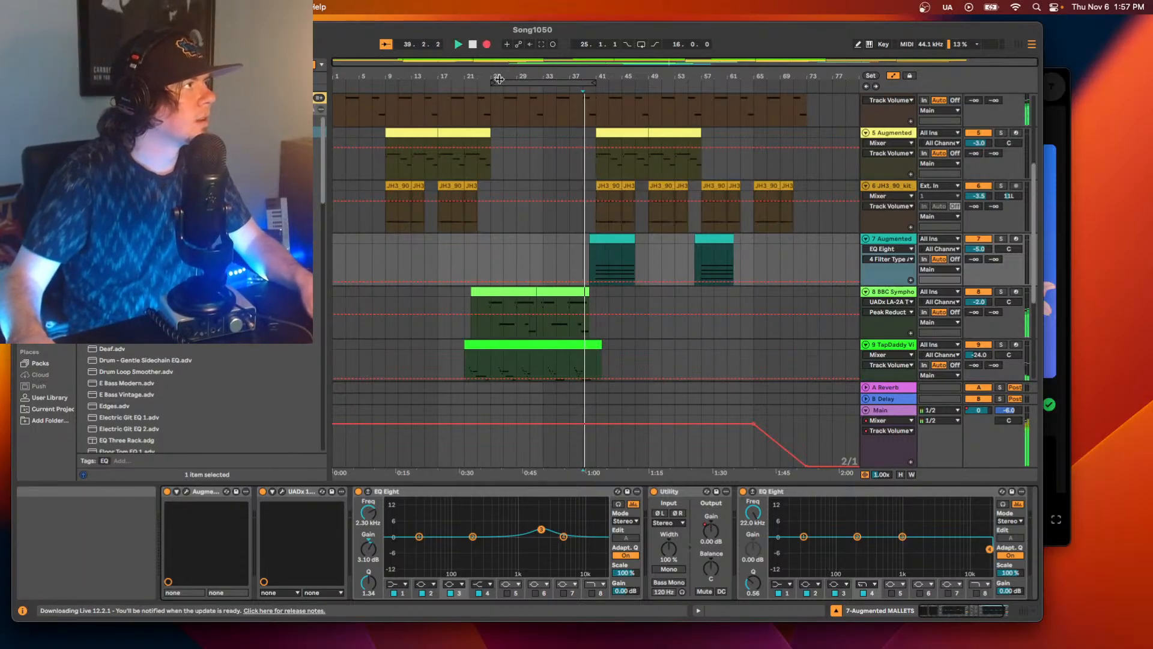
{"action": "left_click_drag", "start_coordinate": [989, 549], "coordinate": [979, 520]}
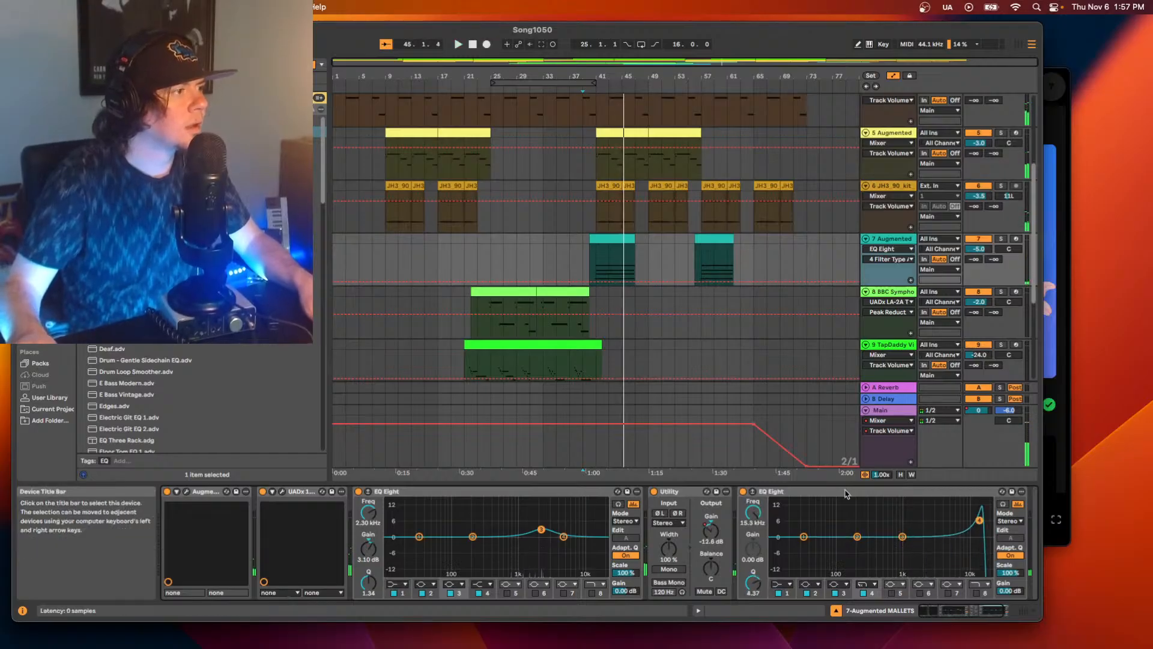
{"action": "key", "text": "space"}
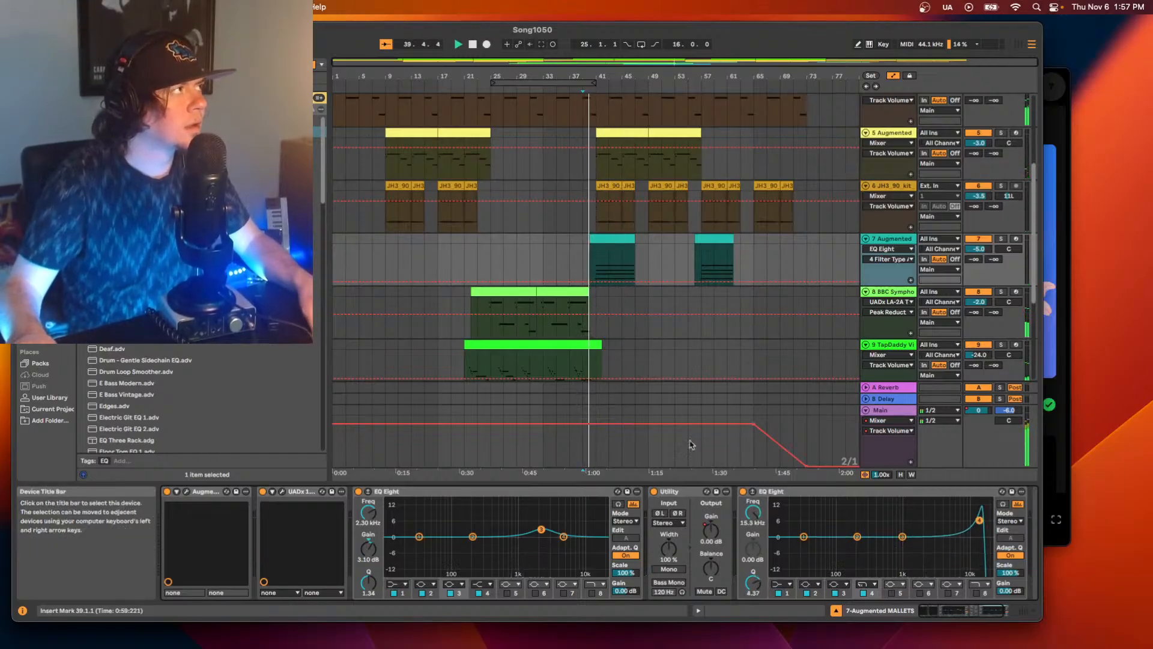
{"action": "key", "text": "space"}
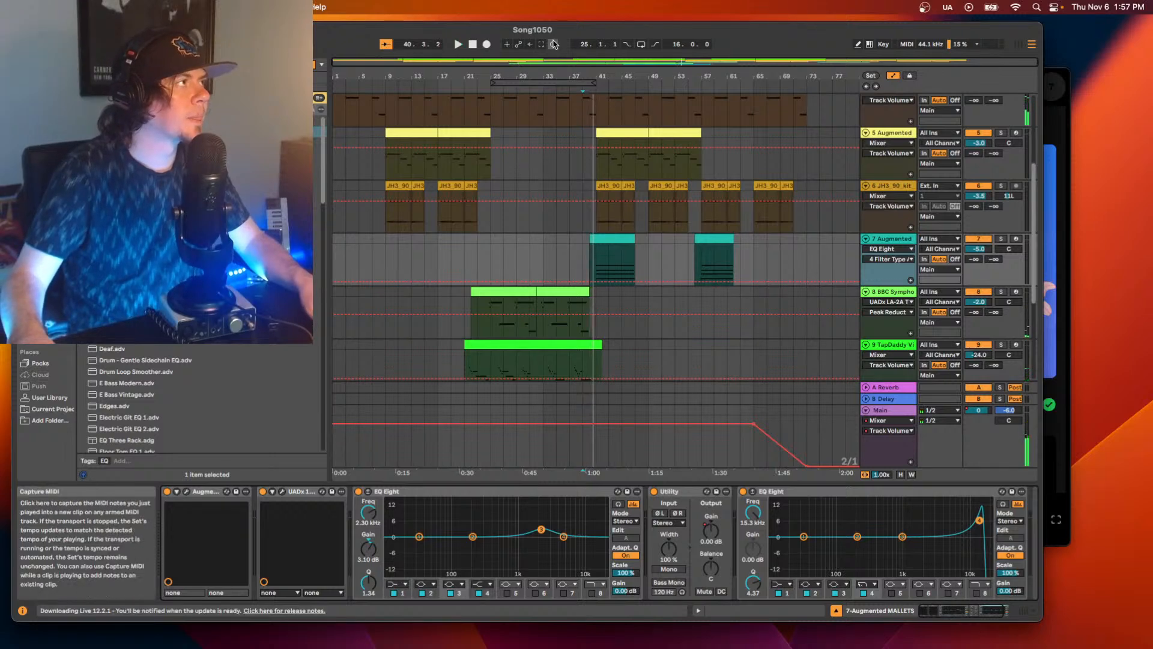
Try another recording from bar 39 while moving band 4's cutoff to about 19 kHz with lower resonance.
{"action": "left_click", "coordinate": [486, 45]}
{"action": "left_click_drag", "start_coordinate": [981, 525], "coordinate": [981, 539]}
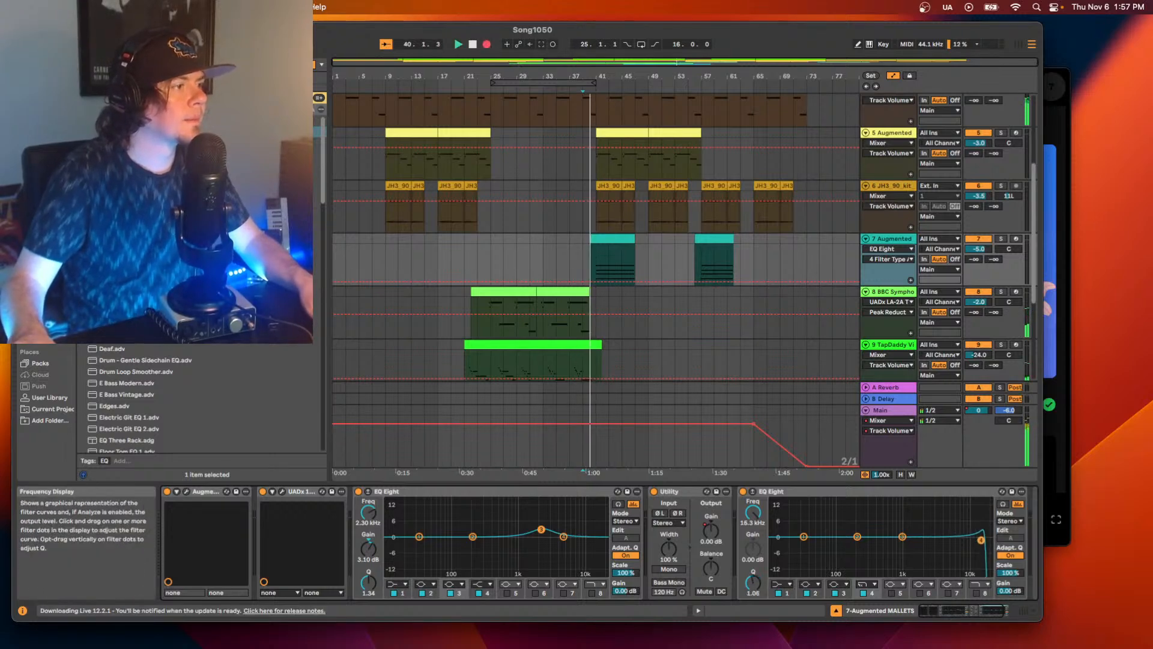
{"action": "key", "text": "space"}
Arm track 7, record a short test pass from bar 31, and delete the resulting mallets clip.
{"action": "left_click", "coordinate": [1016, 239]}
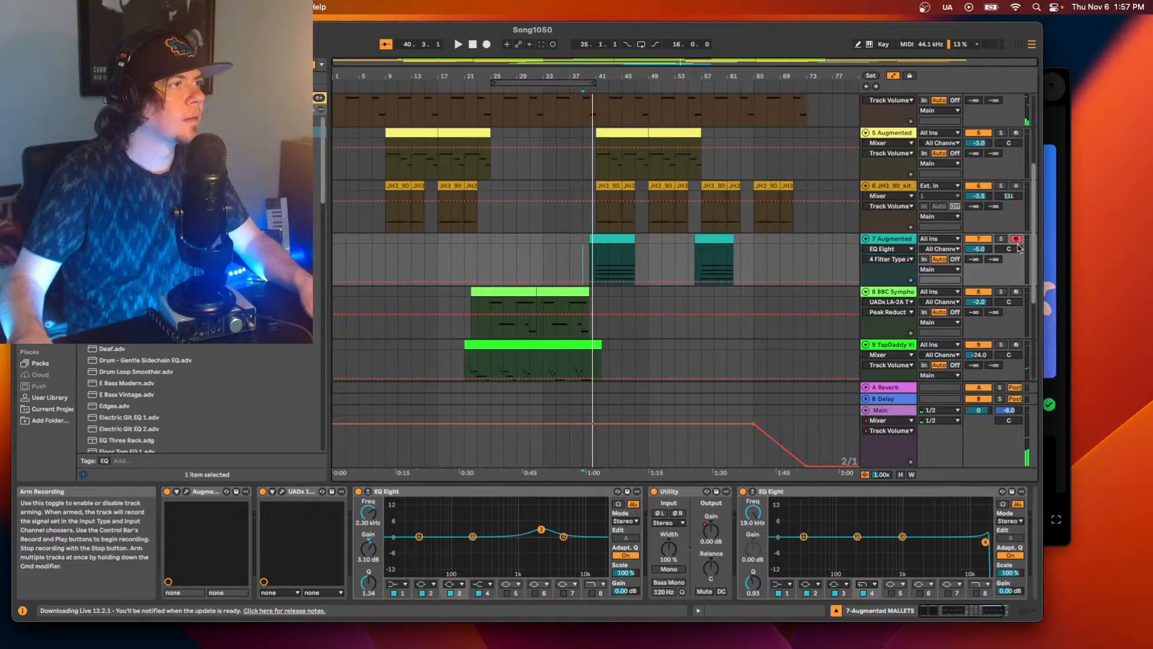
{"action": "left_click", "coordinate": [532, 258]}
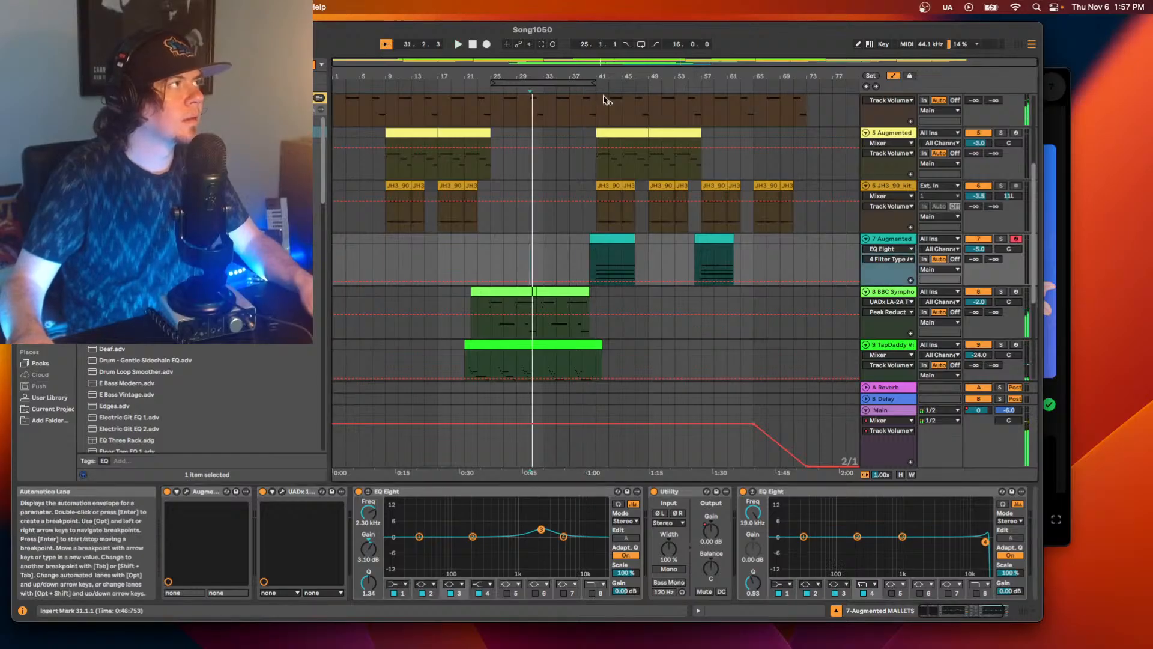
{"action": "left_click", "coordinate": [486, 45]}
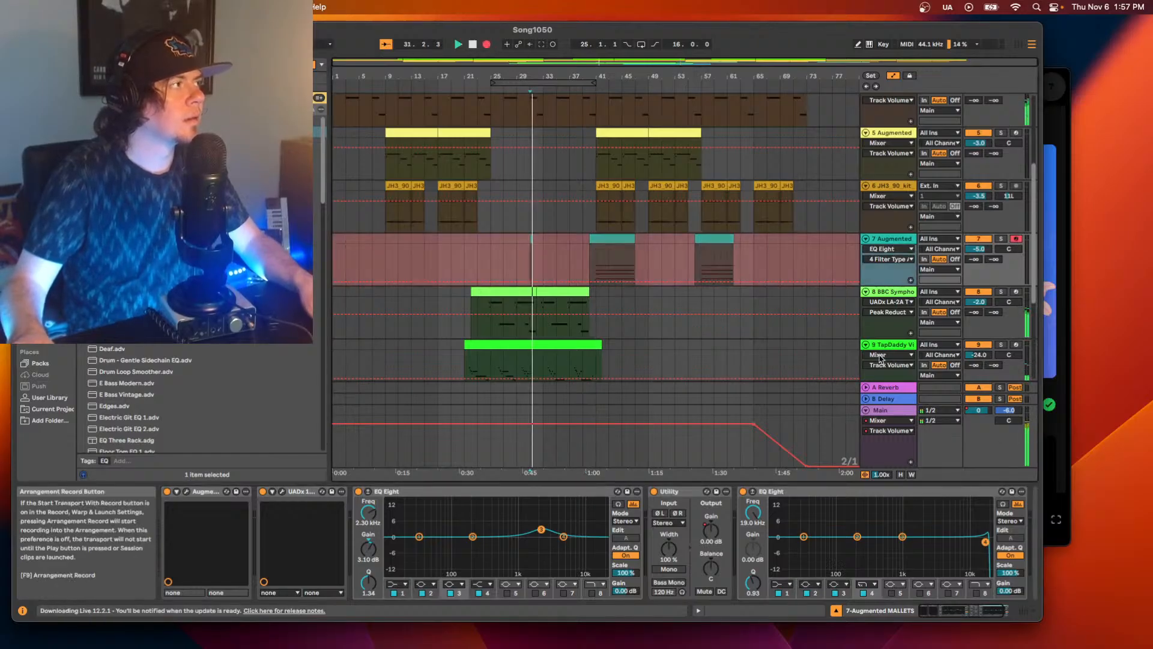
{"action": "key", "text": "space"}
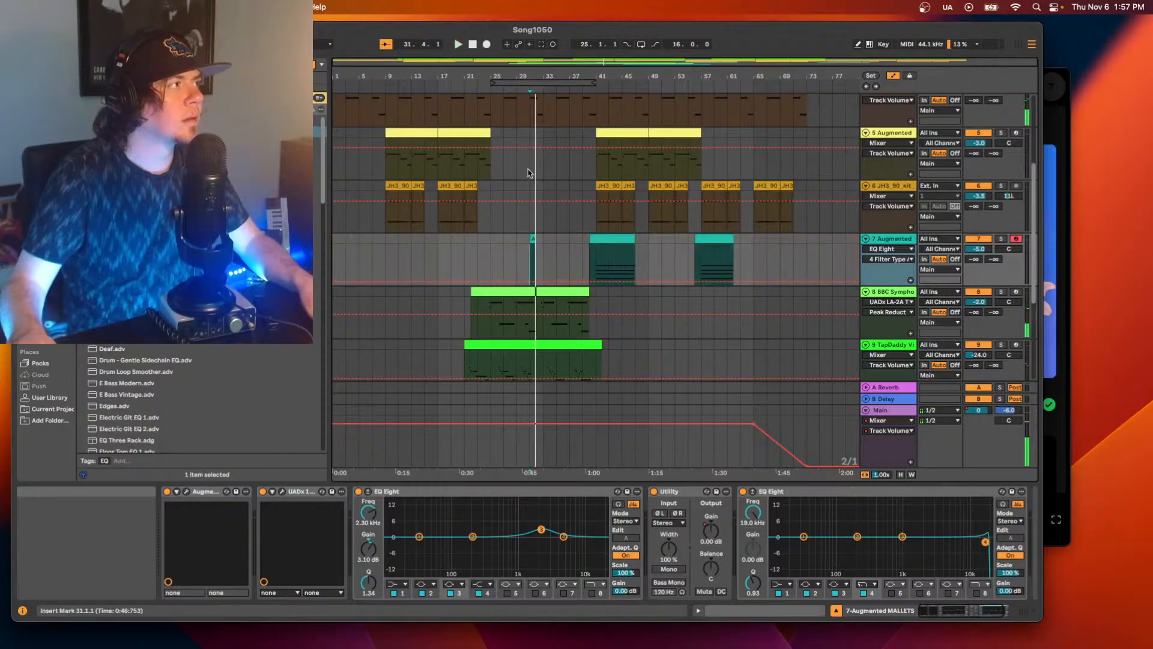
{"action": "left_click", "coordinate": [534, 240]}
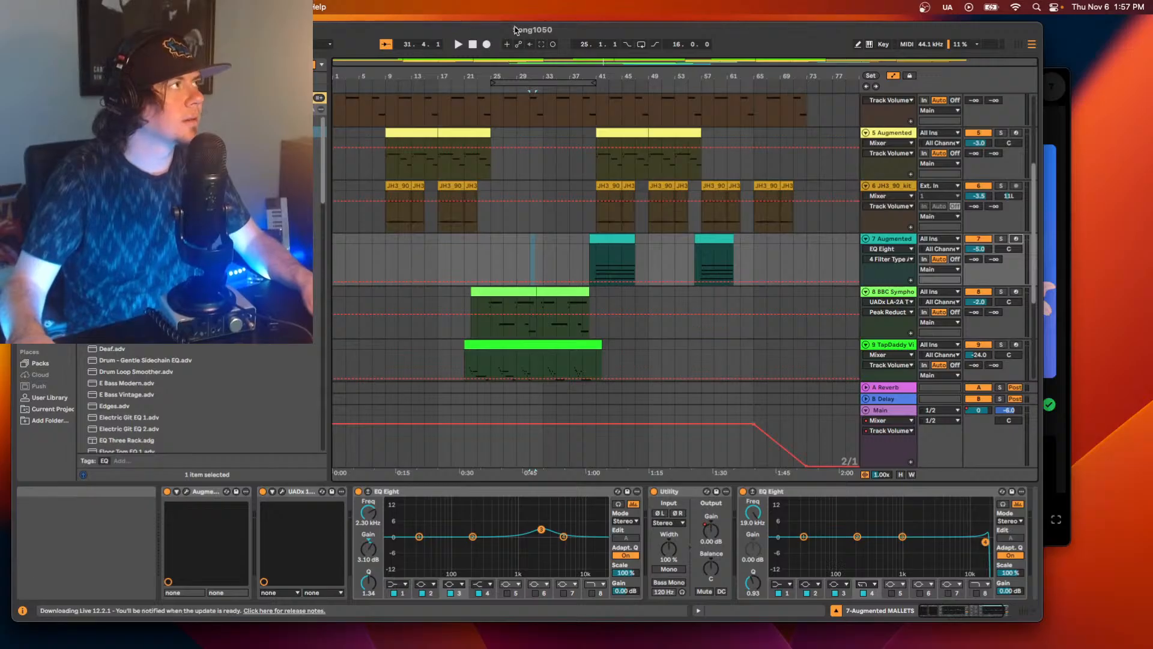
Record from bar 31 while lowering band 4's cutoff to about 10.9 kHz, and show its frequency automation on track 7.
{"action": "key", "text": "F9"}
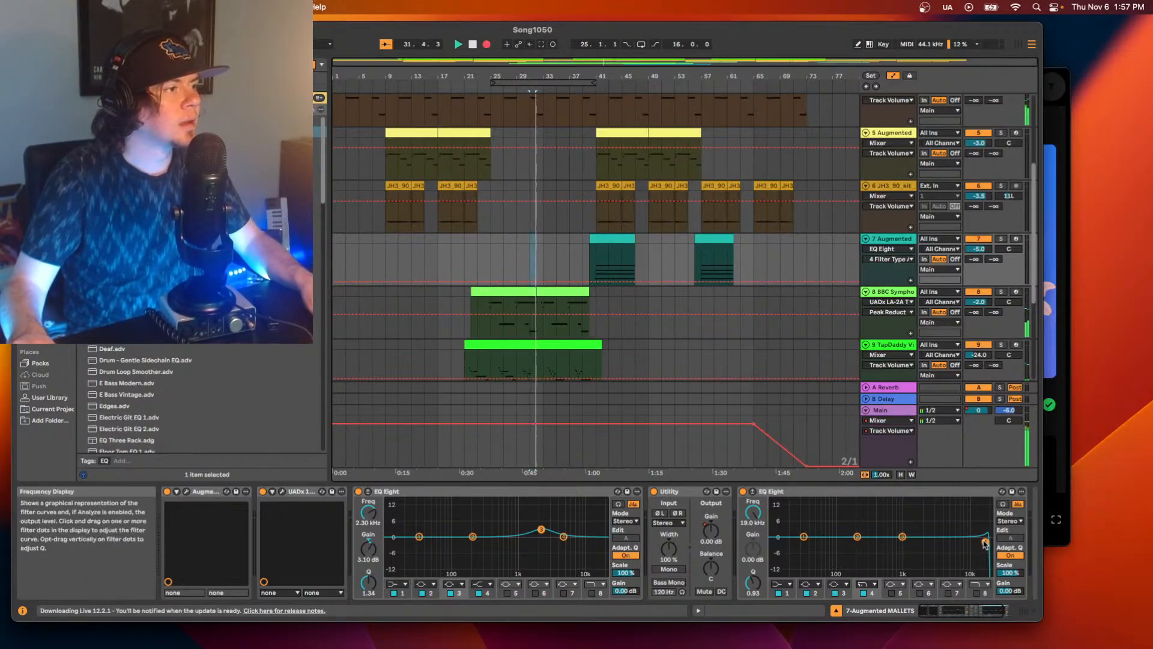
{"action": "mouse_move", "coordinate": [985, 541]}
{"action": "left_mouse_down"}
{"action": "mouse_move", "coordinate": [930, 544]}
{"action": "mouse_move", "coordinate": [969, 543]}
{"action": "left_mouse_up"}
{"action": "right_click", "coordinate": [751, 513]}
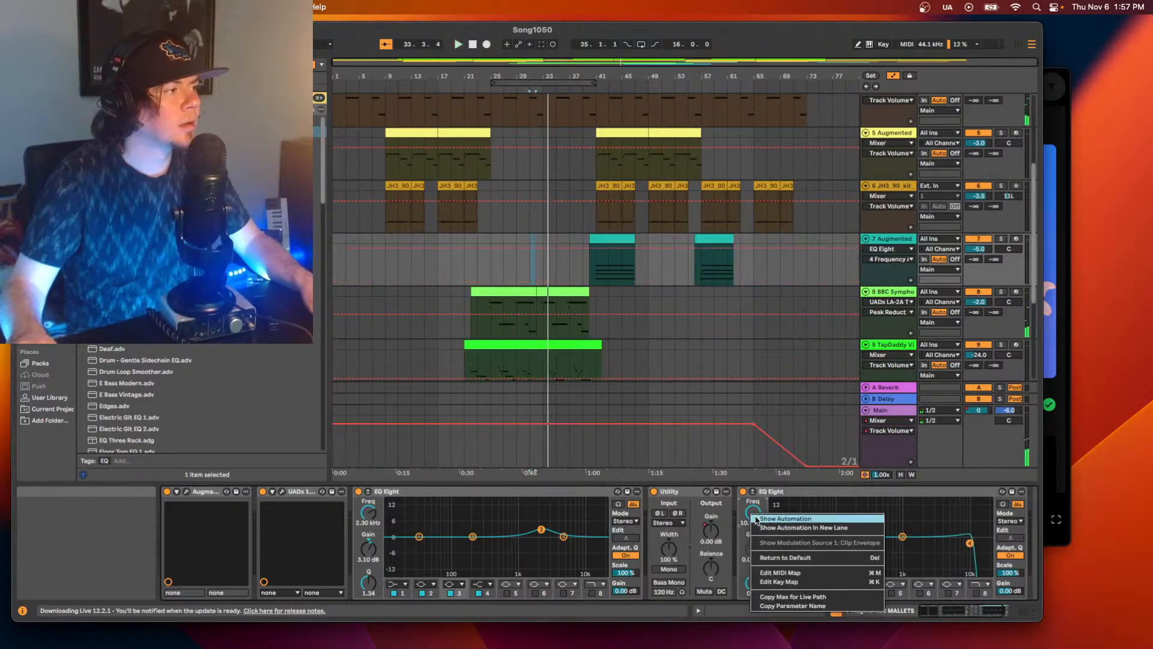
{"action": "left_click", "coordinate": [762, 519]}
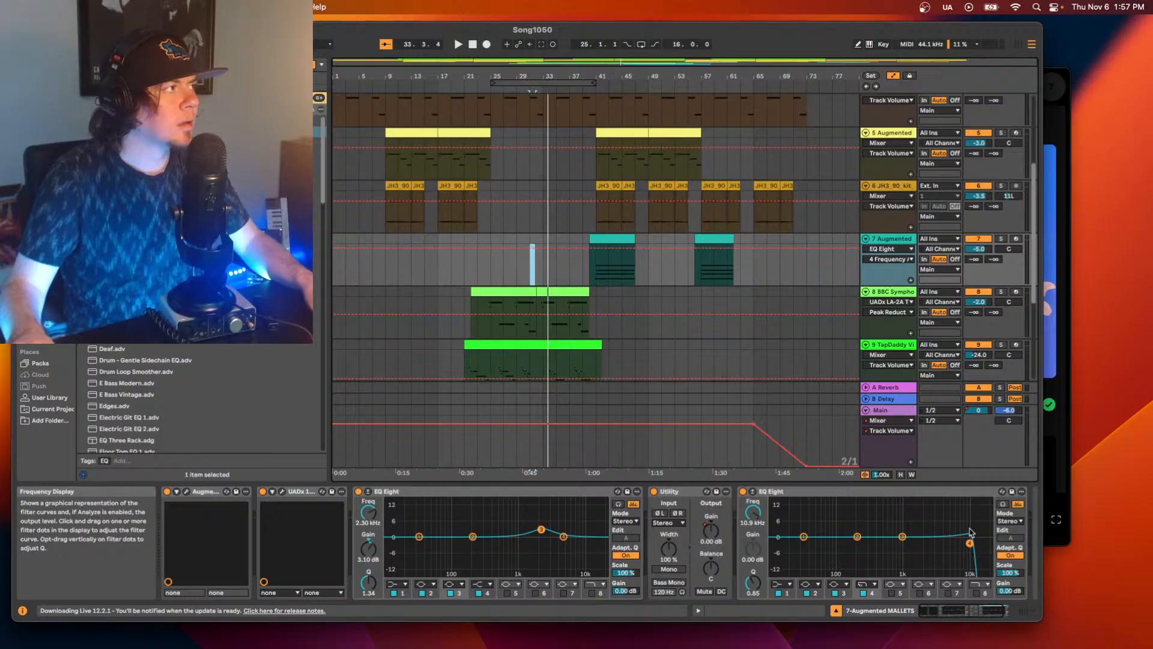
Retry recording from bar 31 while sweeping band 4's cutoff, ending at about 21.5 kHz.
{"action": "key", "text": "space"}
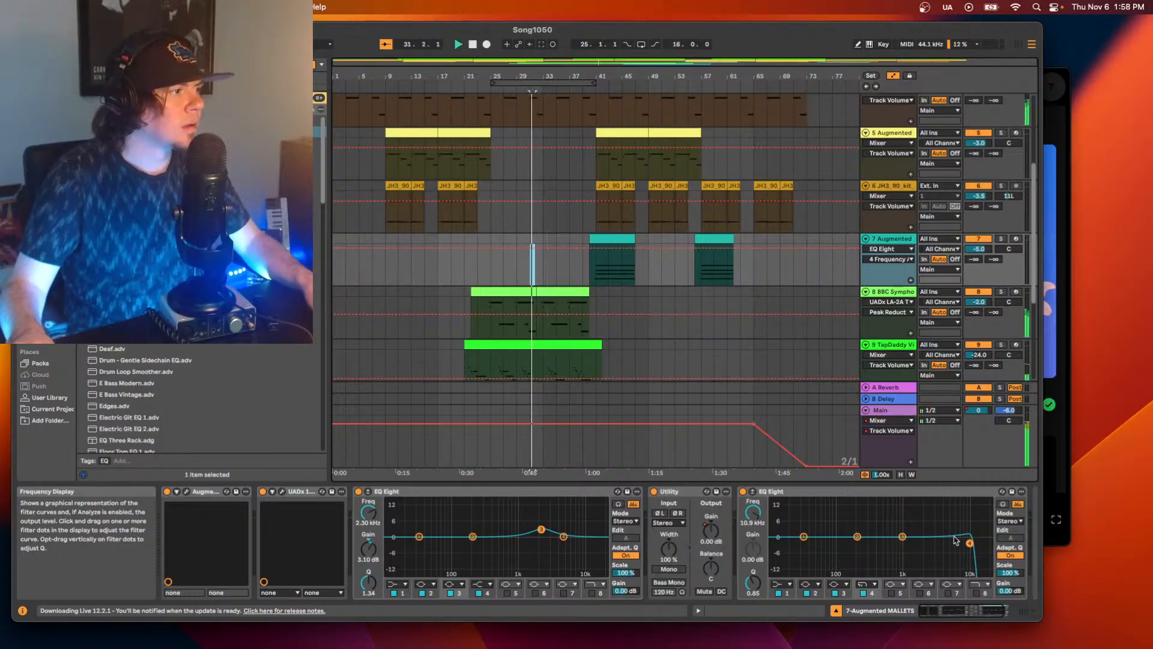
{"action": "left_click", "coordinate": [486, 45]}
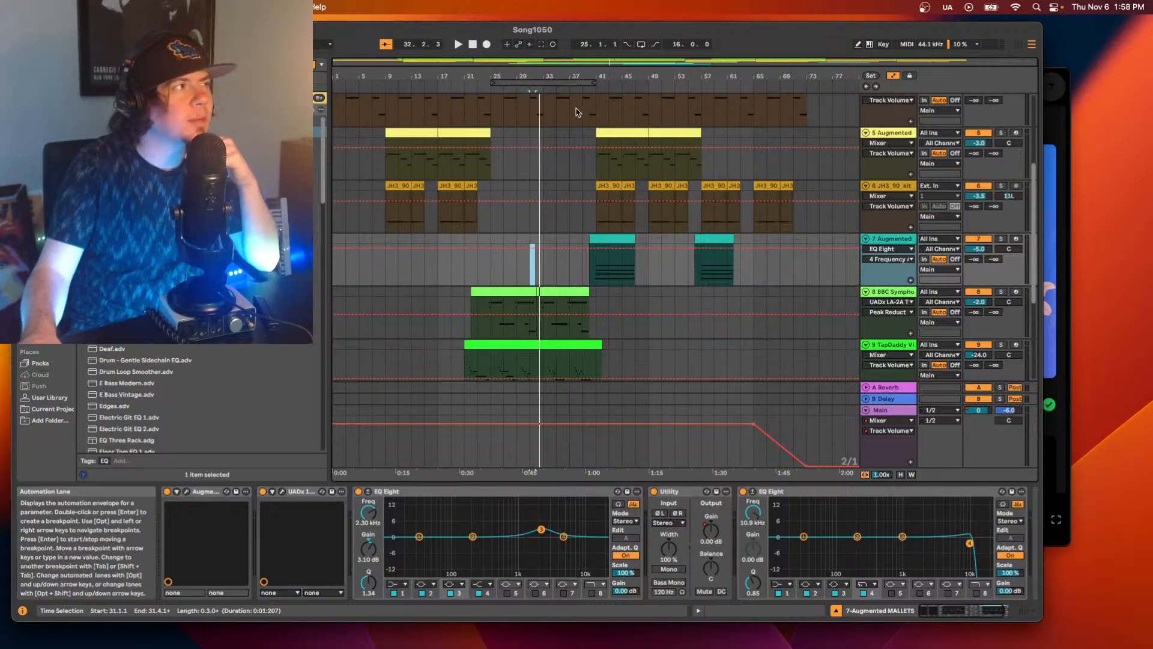
{"action": "left_click", "coordinate": [487, 46]}
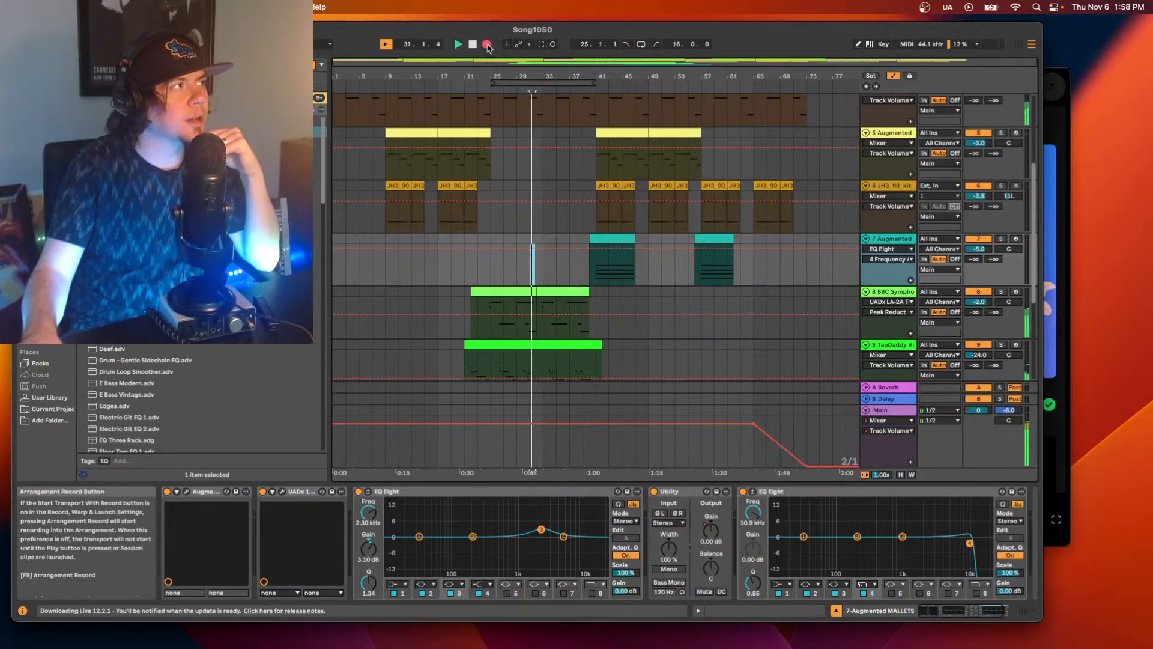
{"action": "mouse_move", "coordinate": [970, 543]}
{"action": "left_mouse_down"}
{"action": "mouse_move", "coordinate": [927, 536]}
{"action": "mouse_move", "coordinate": [965, 533]}
{"action": "left_mouse_up"}
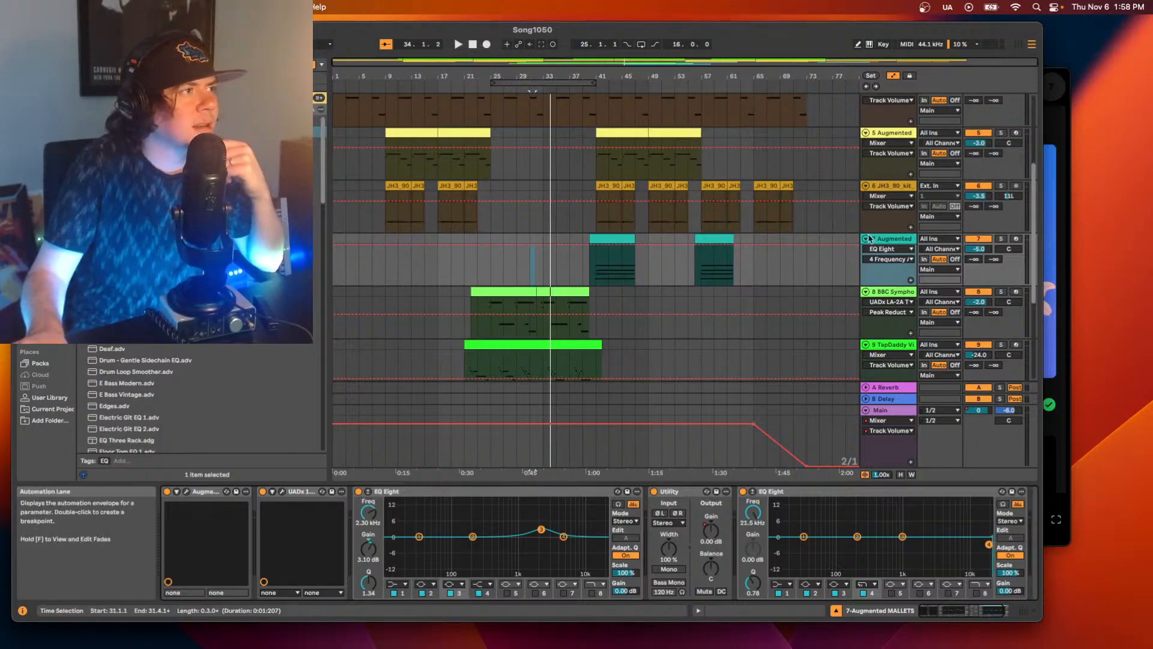
Arm track 7 and try sweeping EQ Eight band 4's cutoff down to about 681 Hz, auditioning from bar 41.
{"action": "left_click", "coordinate": [1016, 239]}
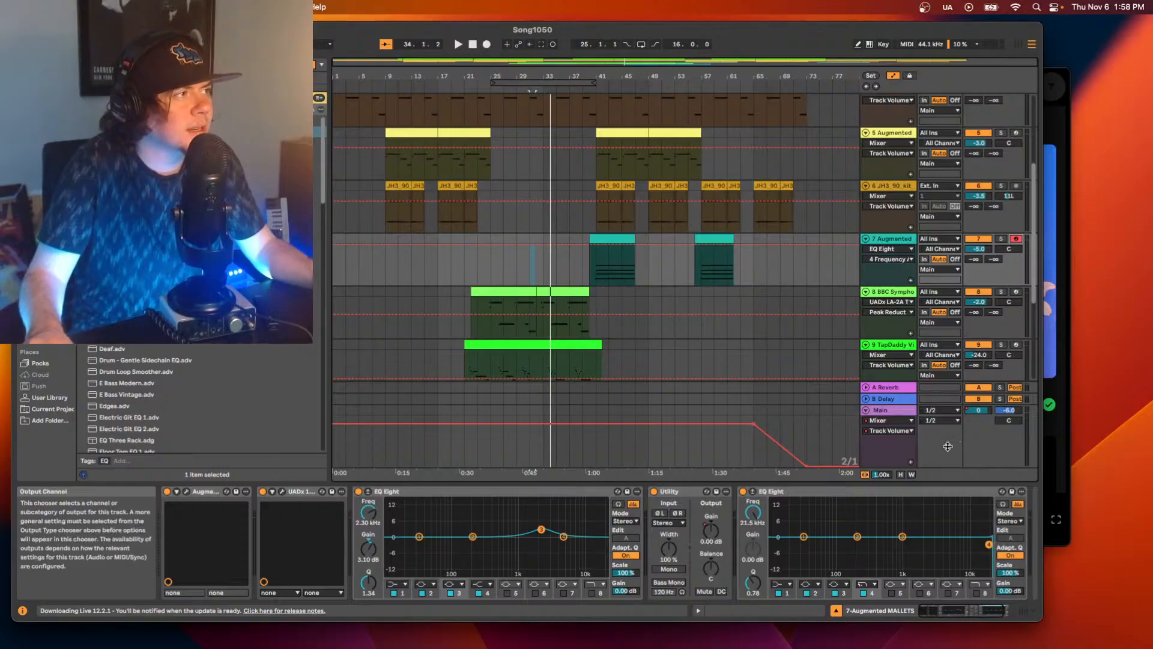
{"action": "key", "text": "space"}
{"action": "left_click_drag", "start_coordinate": [988, 544], "coordinate": [965, 544]}
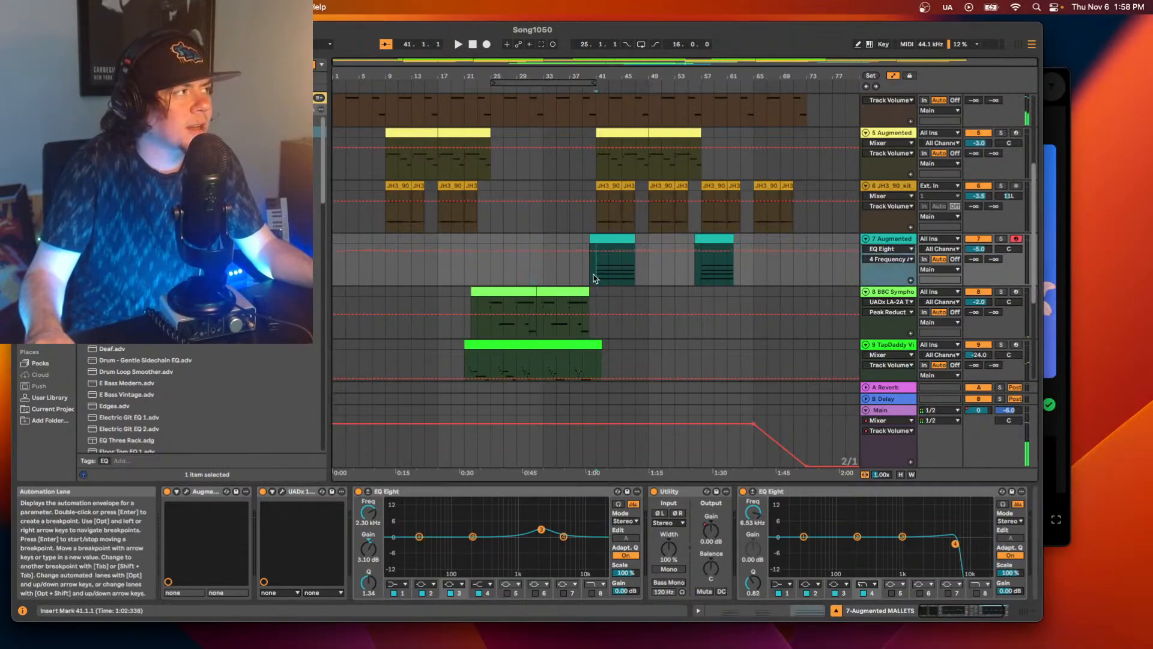
{"action": "left_click_drag", "start_coordinate": [955, 545], "coordinate": [893, 539]}
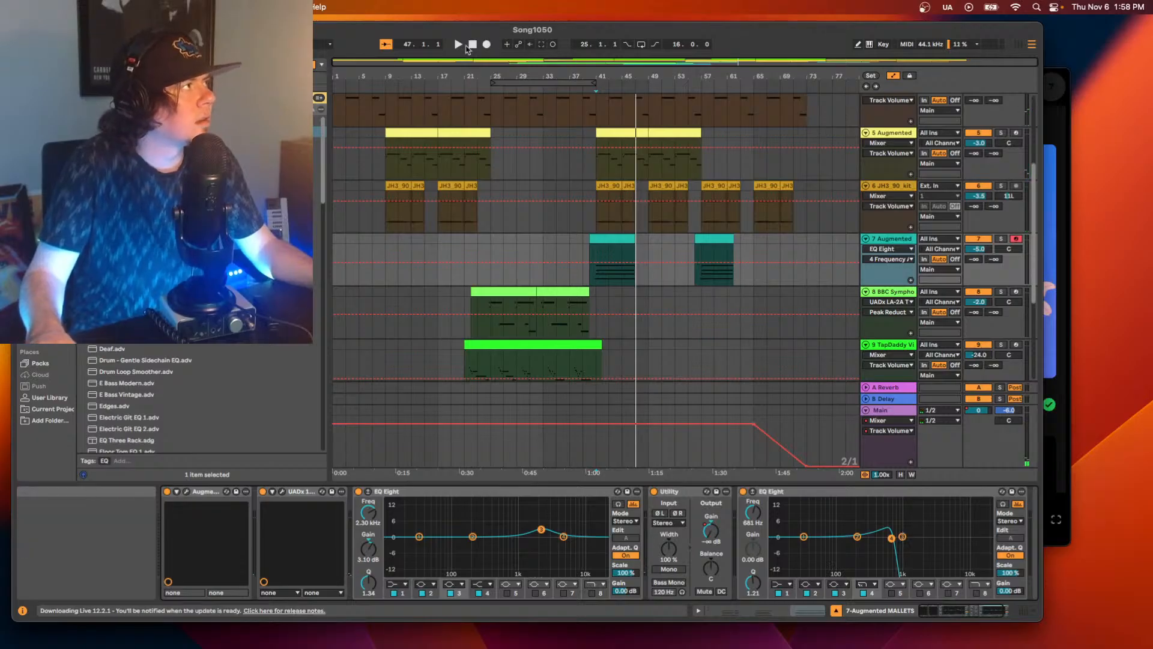
Disarm track 7 and try recording from bar 39 while moving band 4's cutoff up to about 13.8 kHz.
{"action": "left_click", "coordinate": [1016, 239]}
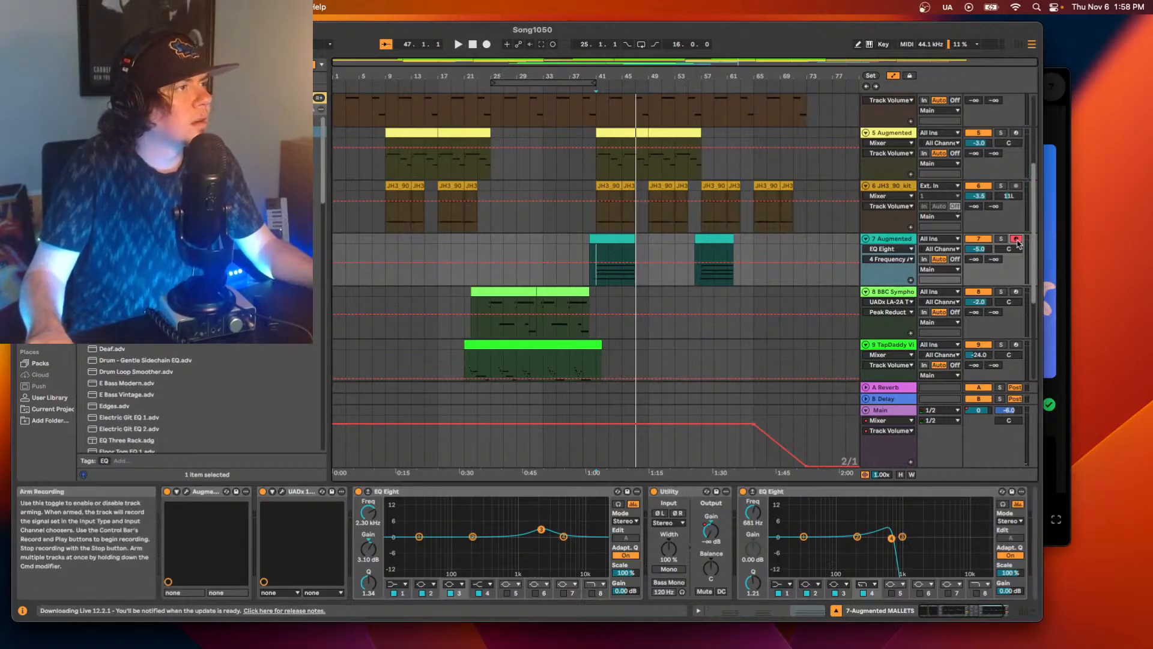
{"action": "left_click", "coordinate": [584, 250]}
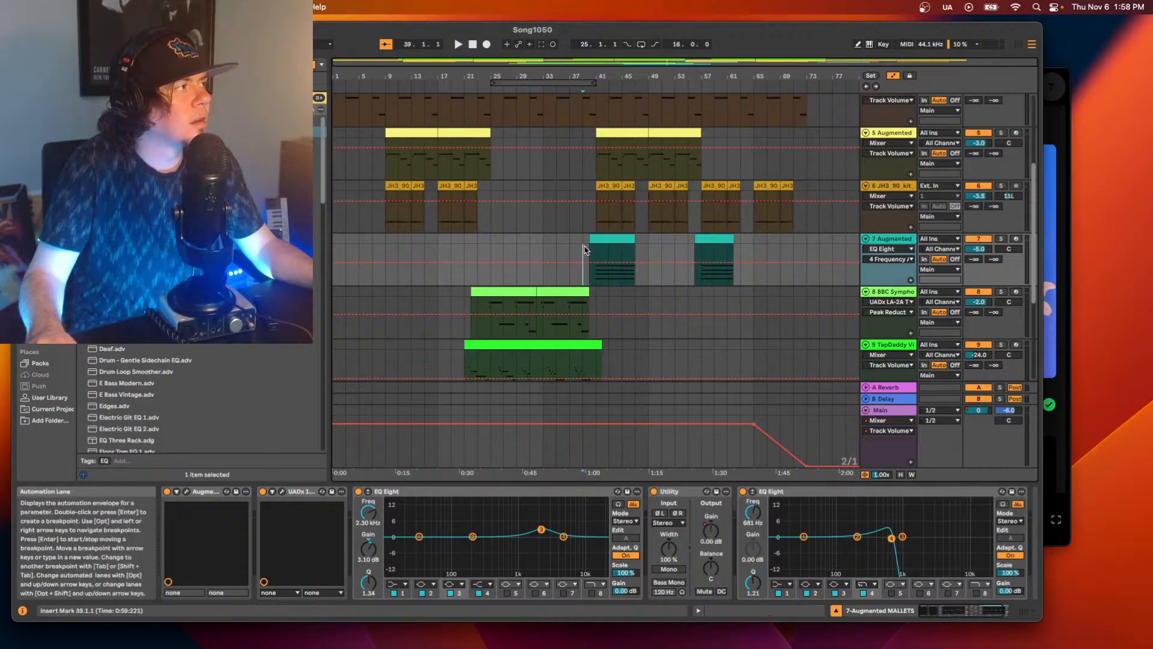
{"action": "right_click", "coordinate": [1016, 239]}
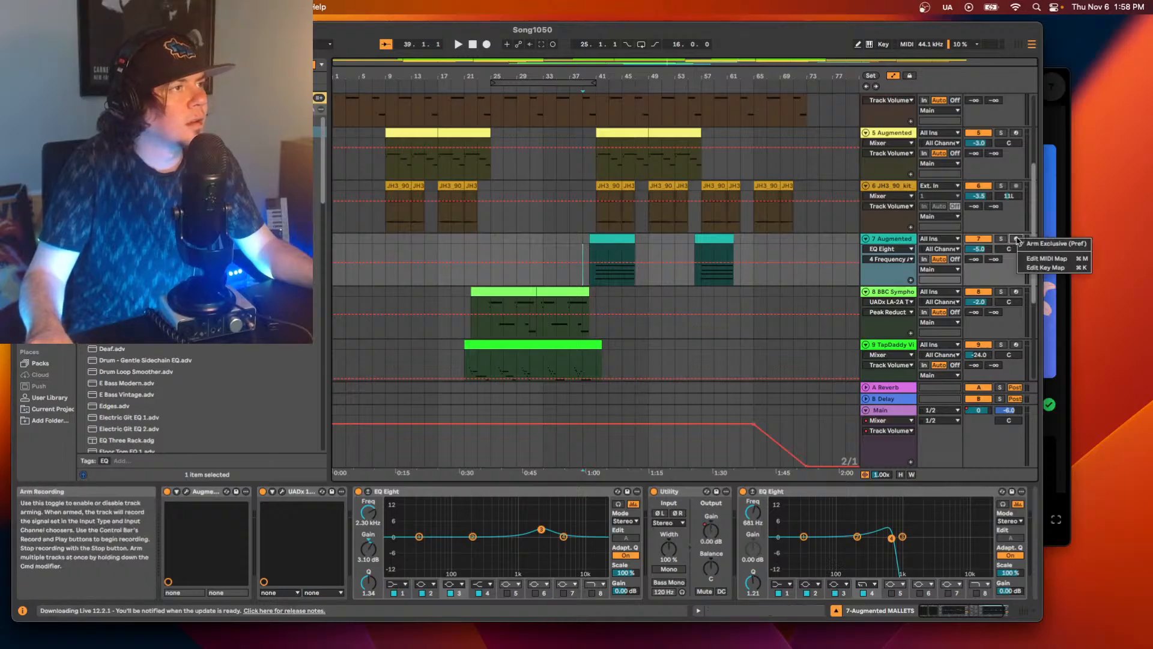
{"action": "left_click", "coordinate": [1020, 243]}
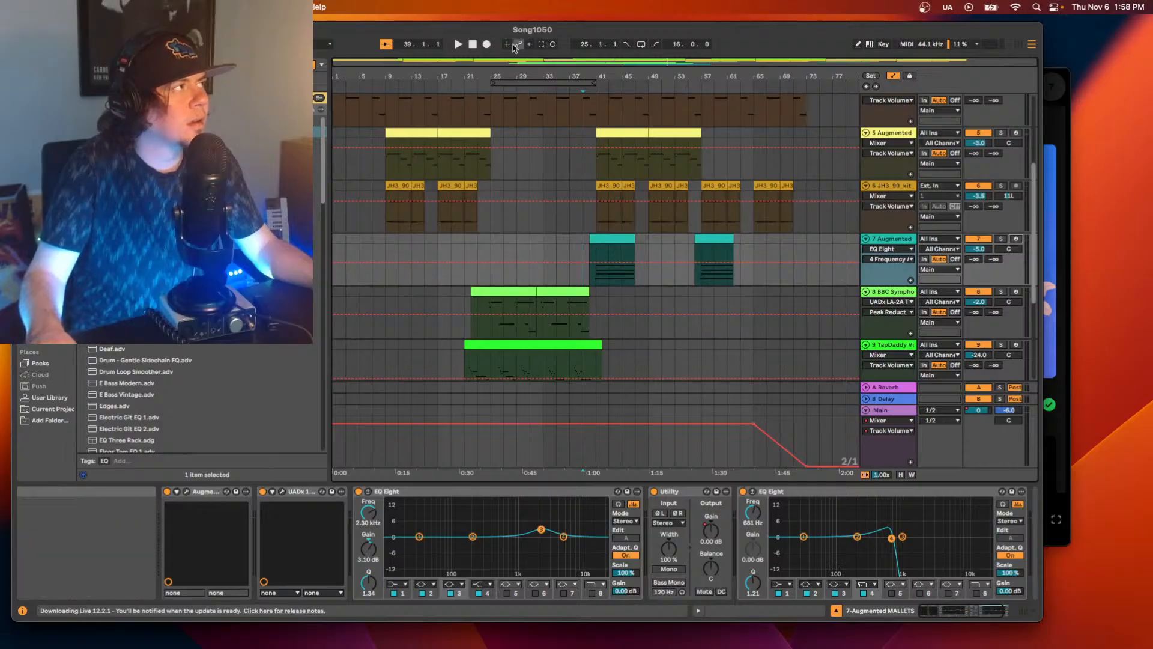
{"action": "left_click", "coordinate": [486, 44]}
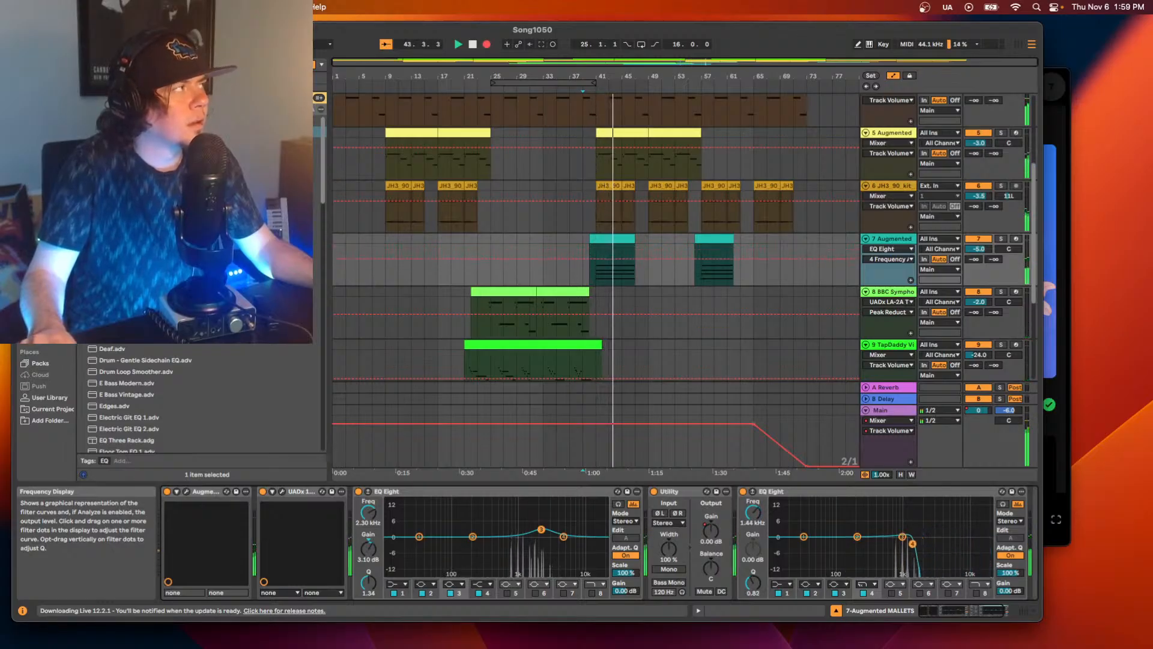
{"action": "key", "text": "space"}
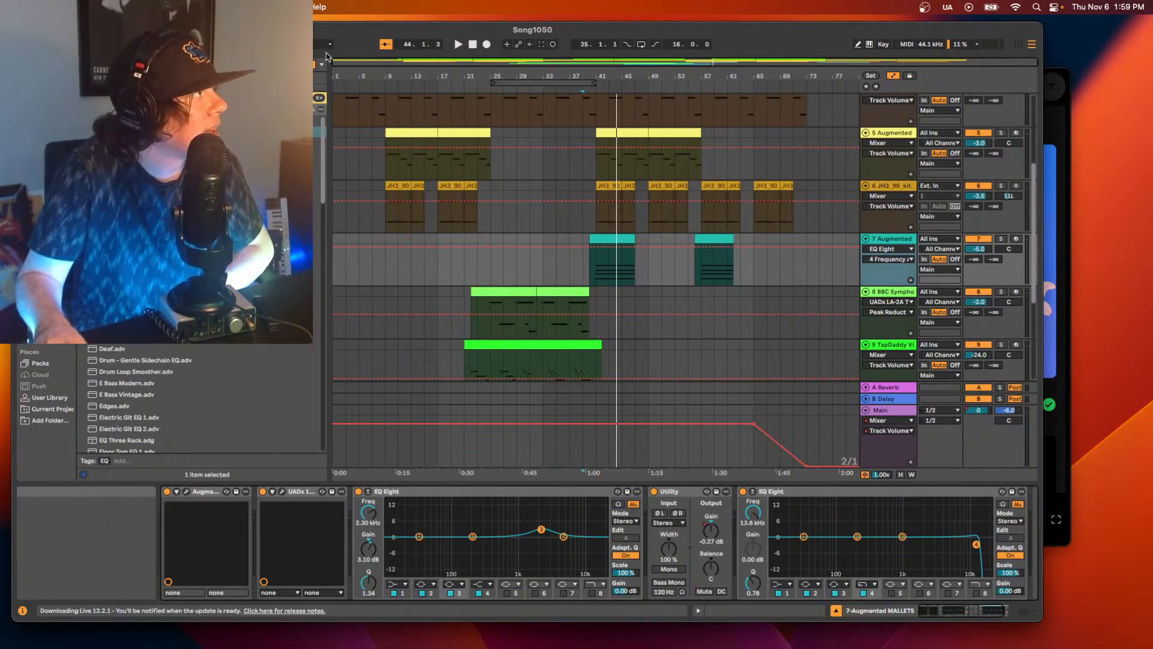
Record again from bar 39 while raising band 4's cutoff to 22.0 kHz, and show its frequency automation on track 7.
{"action": "left_click", "coordinate": [487, 45]}
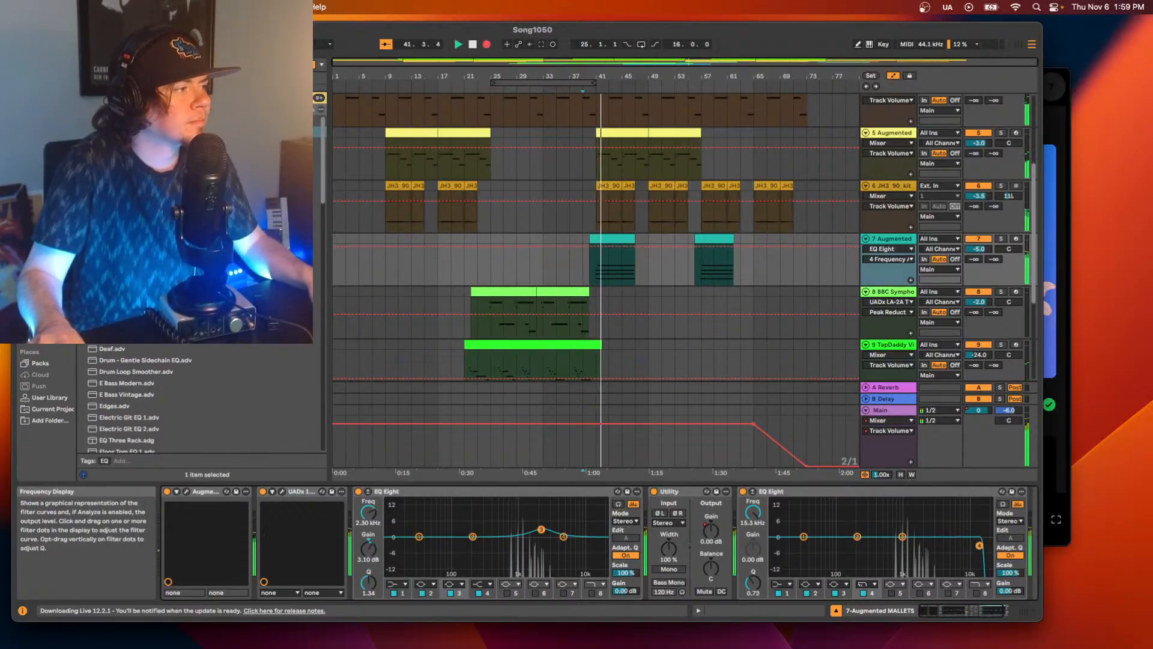
{"action": "mouse_move", "coordinate": [979, 545]}
{"action": "left_mouse_down"}
{"action": "mouse_move", "coordinate": [919, 541]}
{"action": "mouse_move", "coordinate": [960, 538]}
{"action": "mouse_move", "coordinate": [952, 565]}
{"action": "mouse_move", "coordinate": [910, 532]}
{"action": "mouse_move", "coordinate": [916, 517]}
{"action": "mouse_move", "coordinate": [986, 540]}
{"action": "left_mouse_up"}
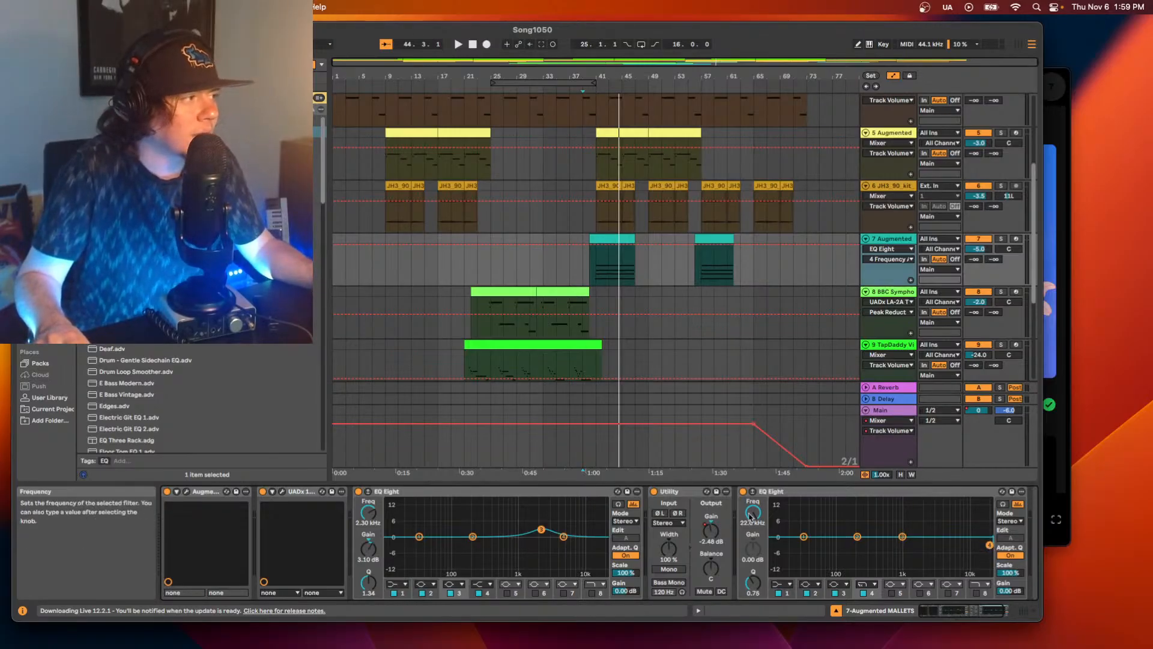
{"action": "right_click", "coordinate": [749, 512]}
{"action": "left_click", "coordinate": [758, 519]}
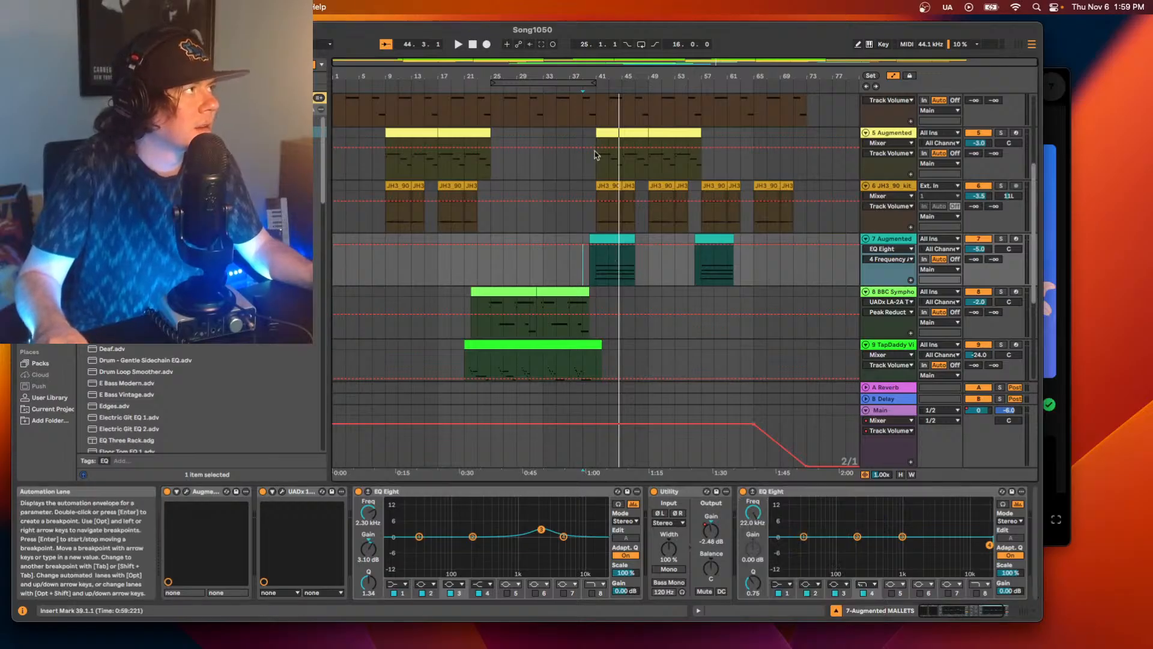
Add breakpoints to track 7's cutoff automation so it falls from bar 44 to the middle of bar 46.
{"action": "left_click_drag", "start_coordinate": [588, 76], "coordinate": [729, 239]}
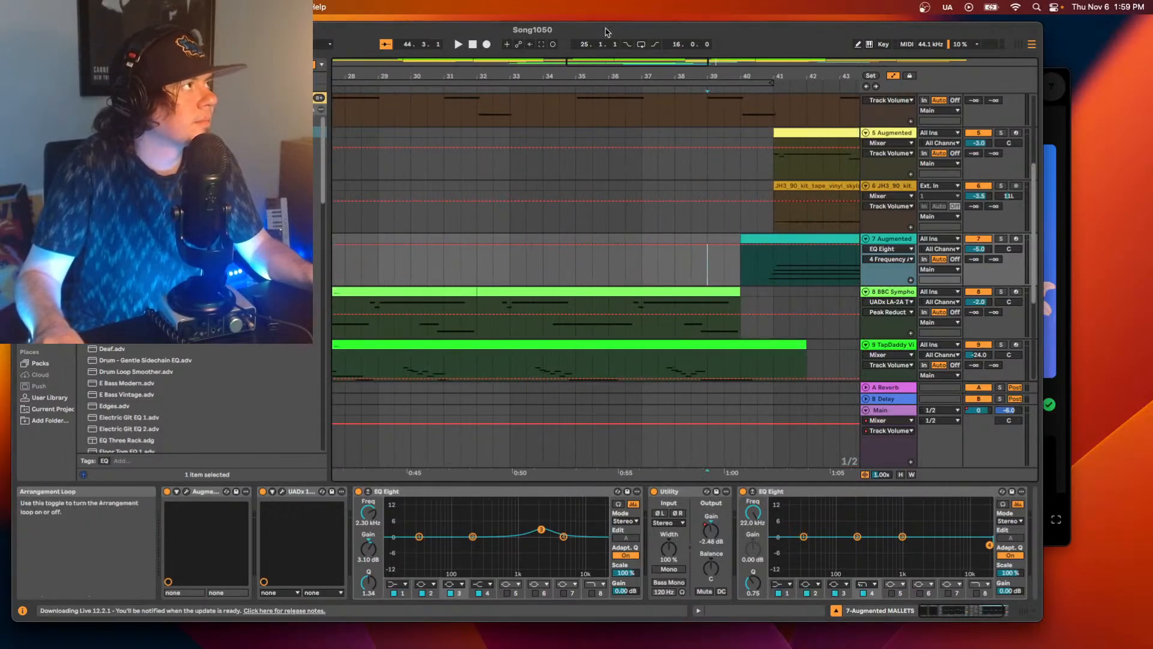
{"action": "key", "text": "space"}
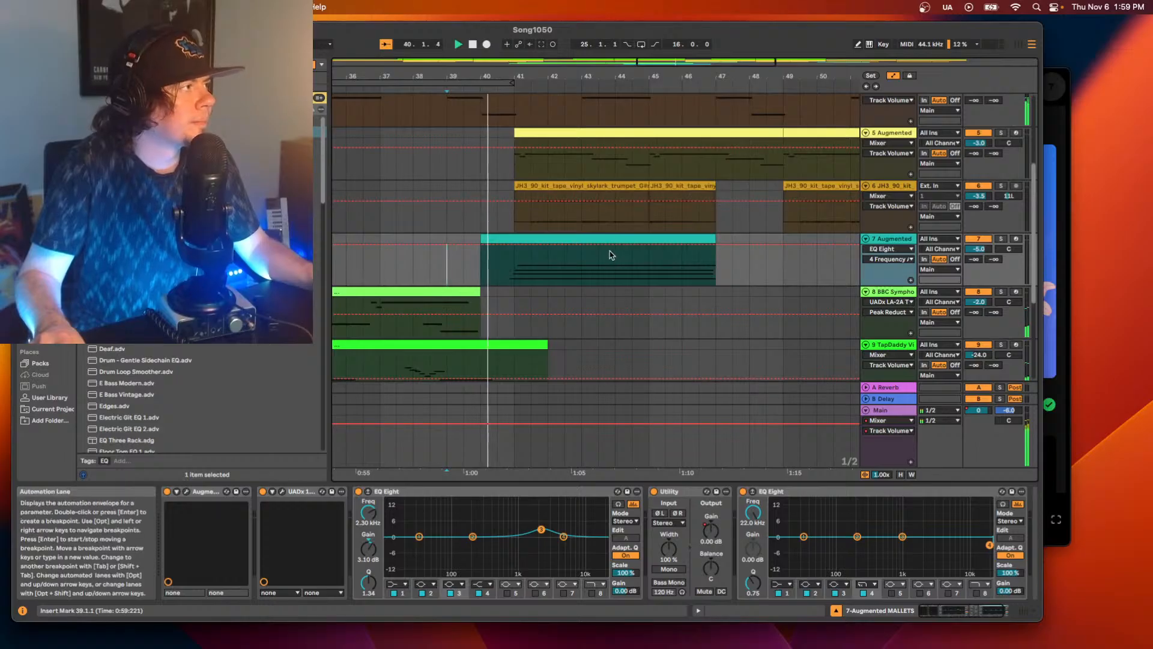
{"action": "left_click", "coordinate": [630, 247]}
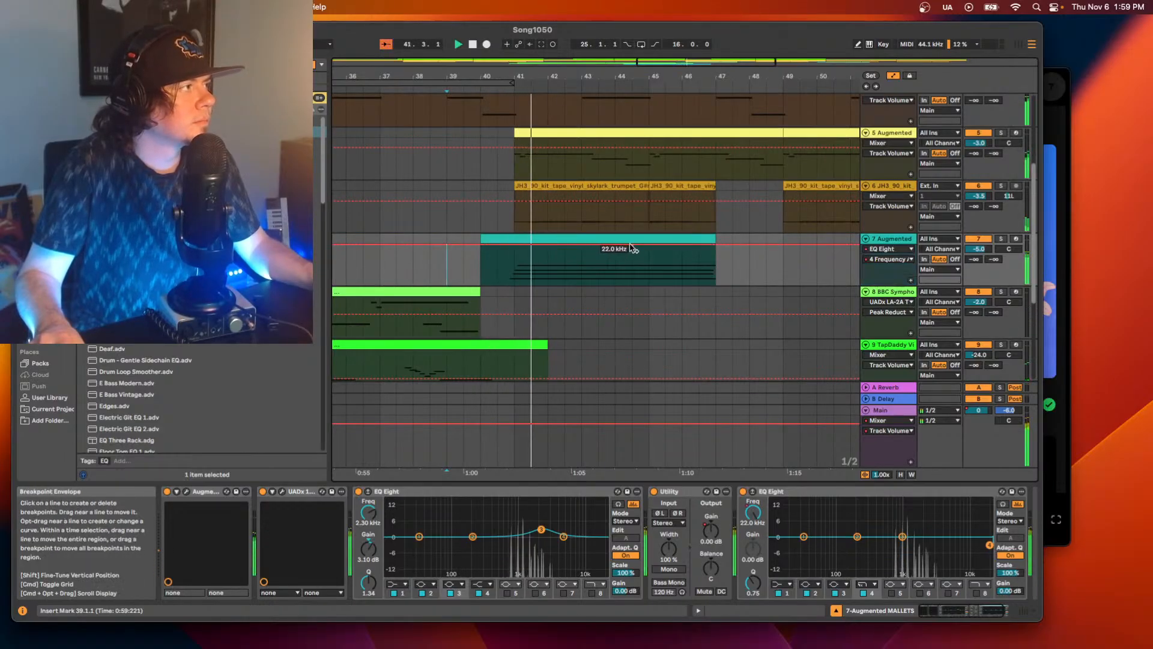
{"action": "left_click_drag", "start_coordinate": [631, 248], "coordinate": [698, 265]}
{"action": "key", "text": "space"}
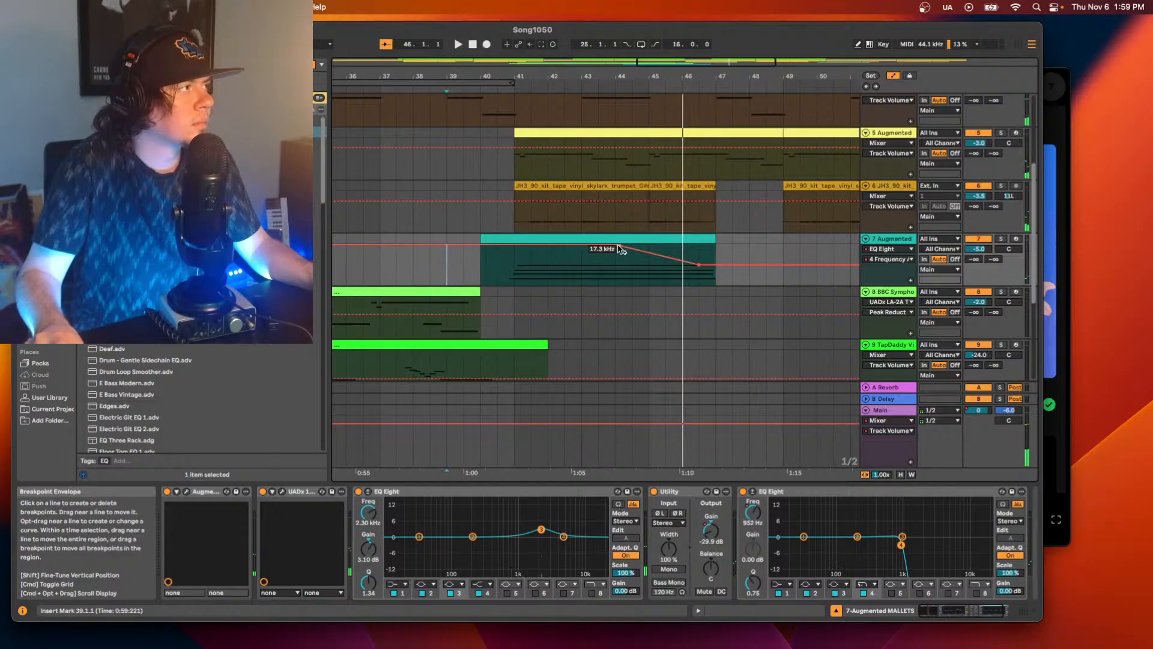
Move the cutoff slope's start to bar 43 and its end to the middle of bar 45, auditioning the filter sweep.
{"action": "left_click_drag", "start_coordinate": [615, 245], "coordinate": [582, 245]}
{"action": "key", "text": "space"}
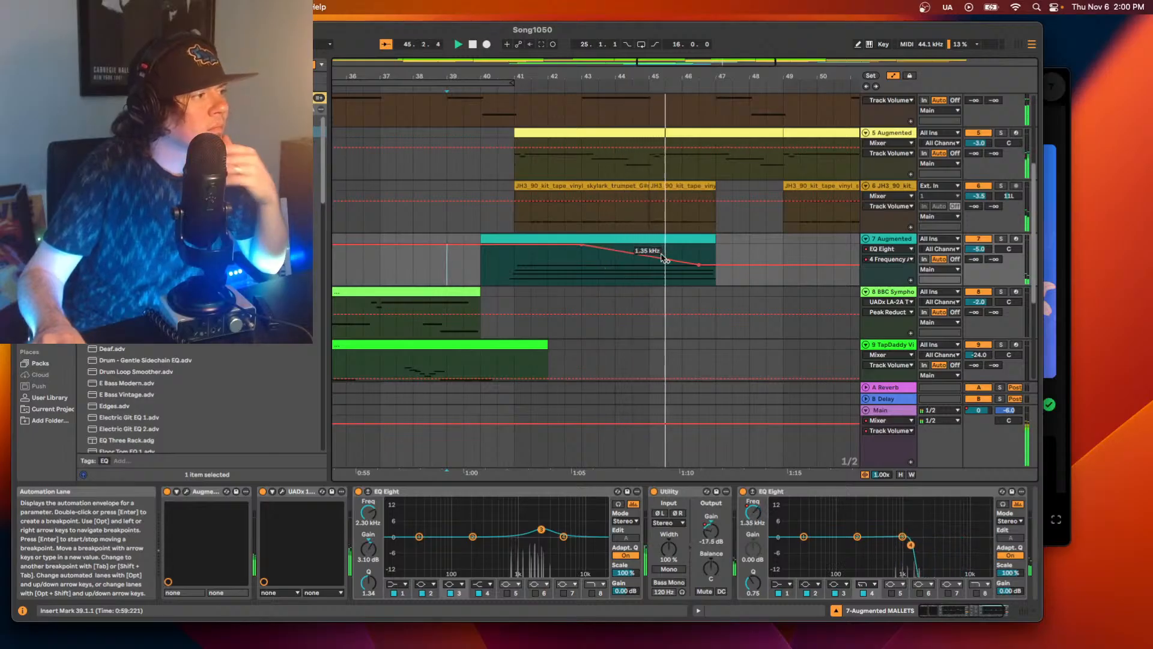
{"action": "key", "text": "space"}
{"action": "left_click_drag", "start_coordinate": [699, 265], "coordinate": [665, 265]}
{"action": "key", "text": "space"}
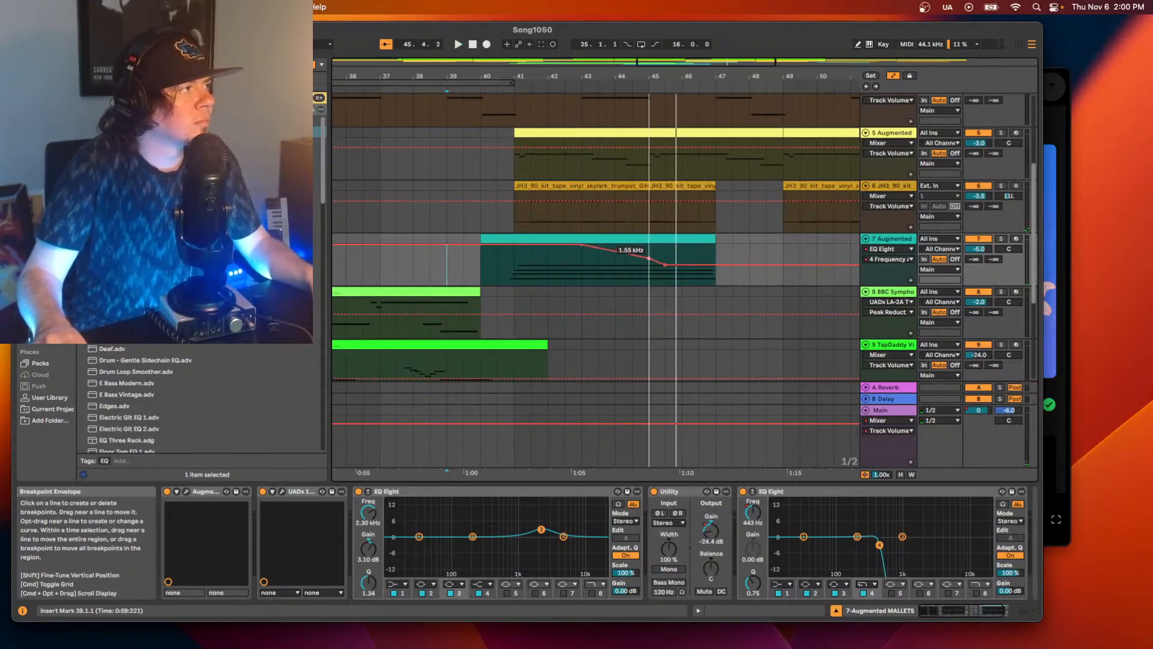
Place a 1.55 kHz breakpoint at bar 44.3, set the final breakpoint to about 990 Hz, and audition the sweep.
{"action": "mouse_move", "coordinate": [648, 258]}
{"action": "left_mouse_down"}
{"action": "mouse_move", "coordinate": [598, 259]}
{"action": "mouse_move", "coordinate": [632, 259]}
{"action": "left_mouse_up"}
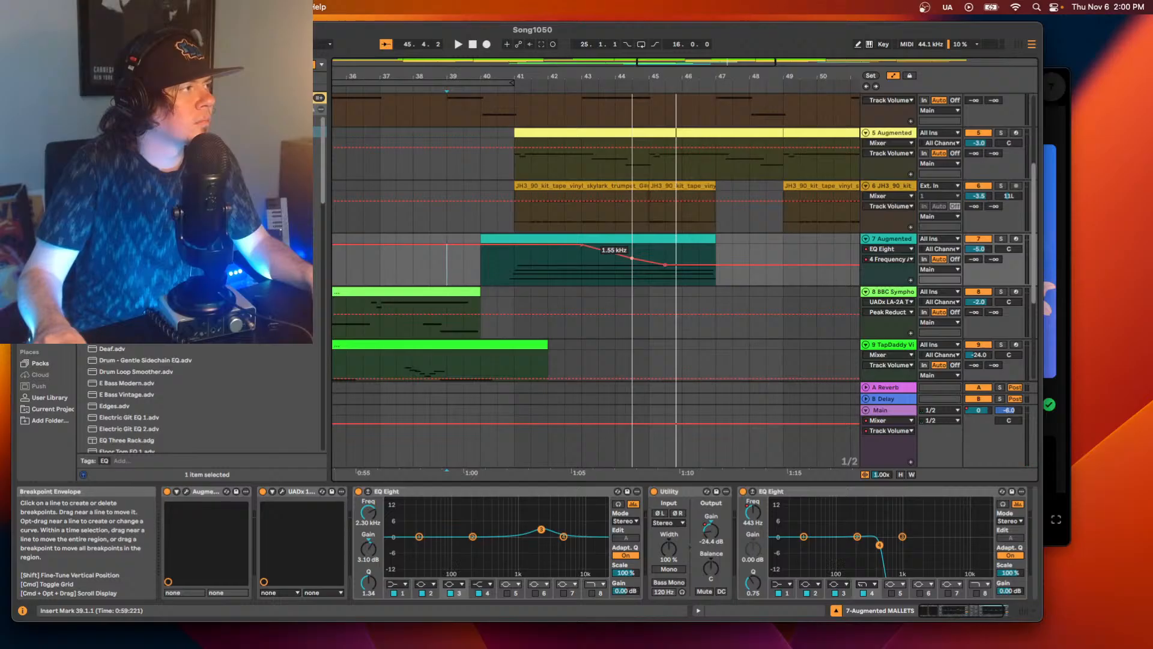
{"action": "left_click", "coordinate": [631, 268]}
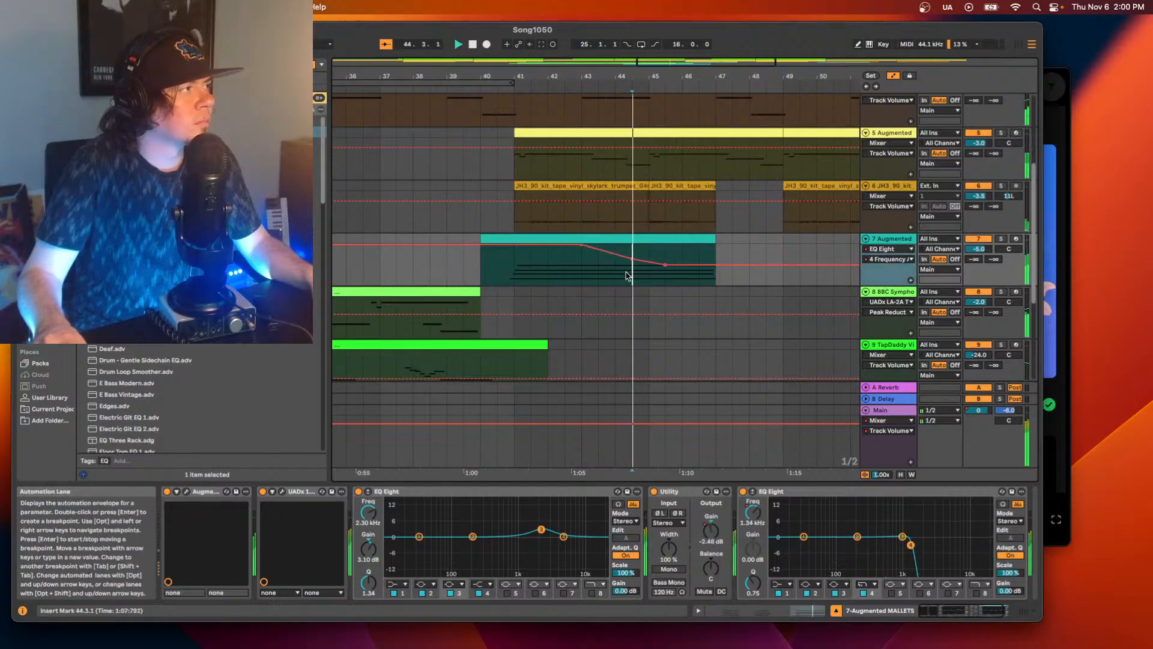
{"action": "key", "text": "space"}
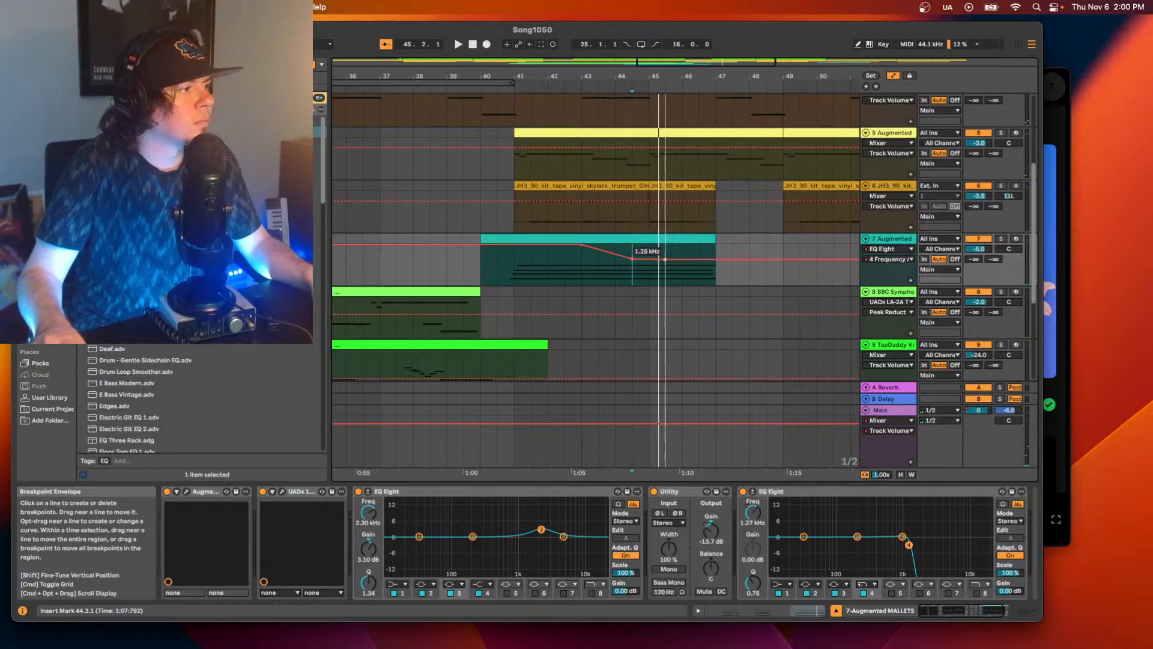
{"action": "key", "text": "space"}
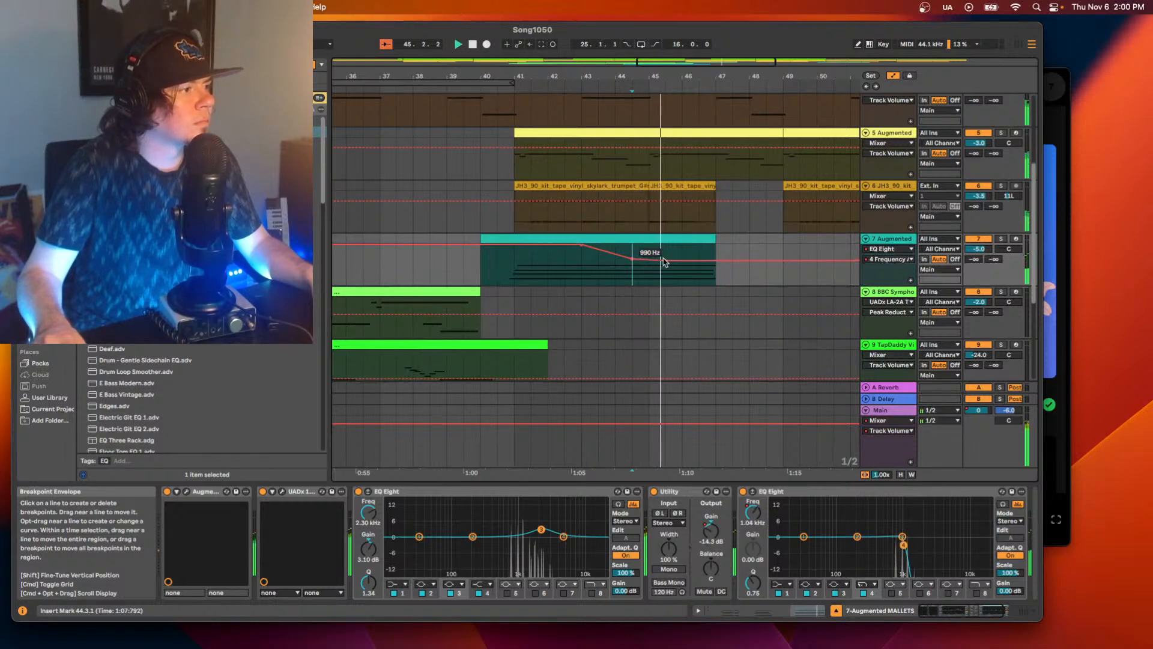
Raise the bar 44.3 breakpoint to about 1.95 kHz, add breakpoints at bars 45 and 46, and audition the curve.
{"action": "left_click", "coordinate": [581, 260]}
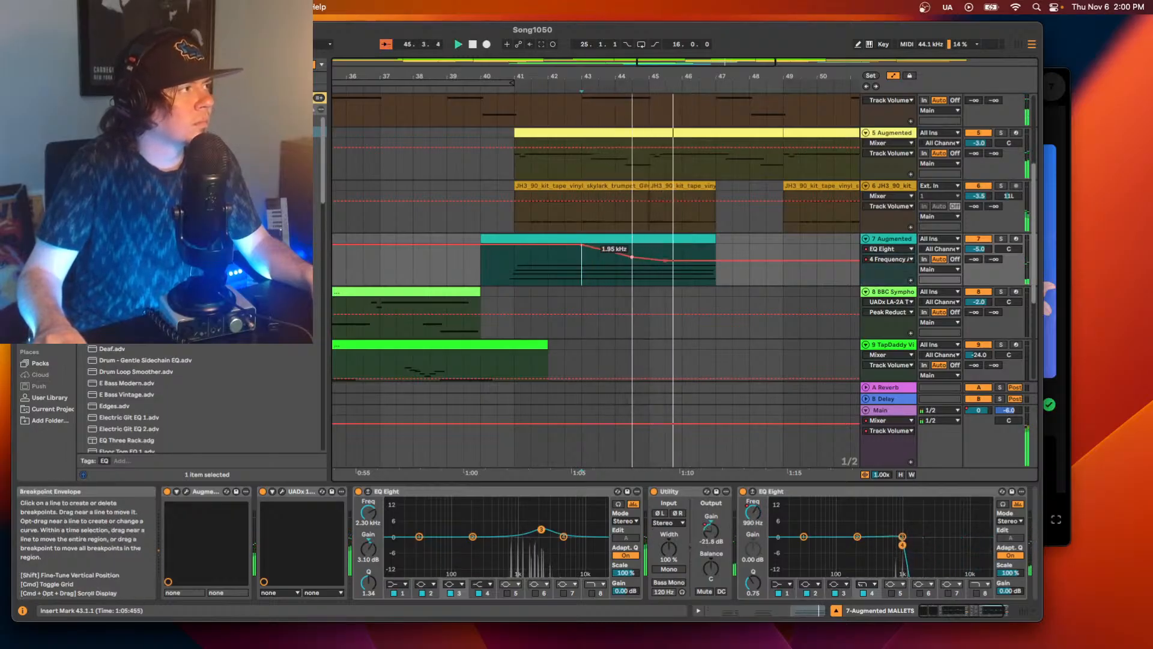
{"action": "key", "text": "space"}
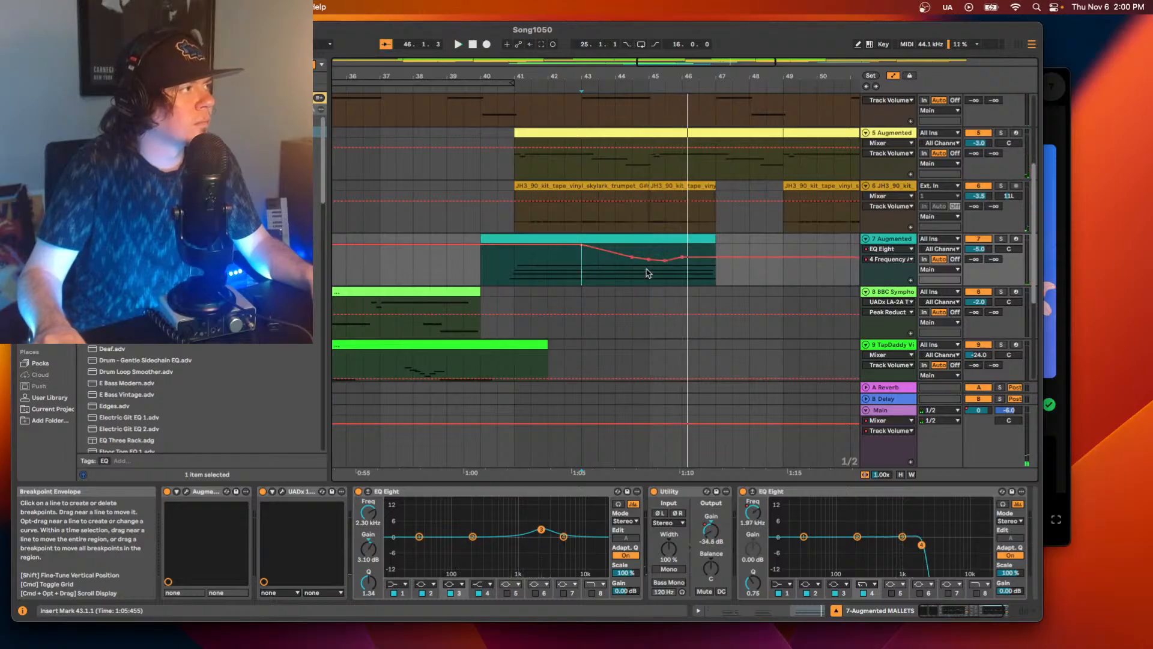
{"action": "left_click", "coordinate": [598, 257]}
{"action": "key", "text": "space"}
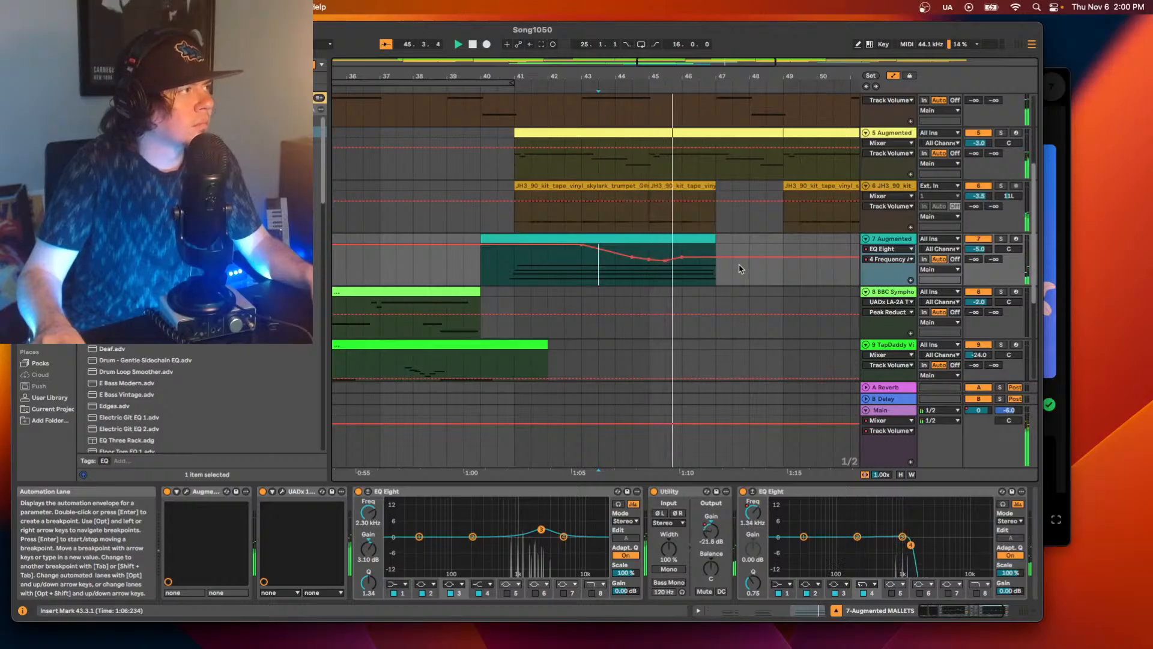
{"action": "key", "text": "space"}
Shift the cutoff curve's middle breakpoints half a bar earlier, extend its lowered end to the middle of bar 46, and play it.
{"action": "left_click_drag", "start_coordinate": [665, 261], "coordinate": [665, 261]}
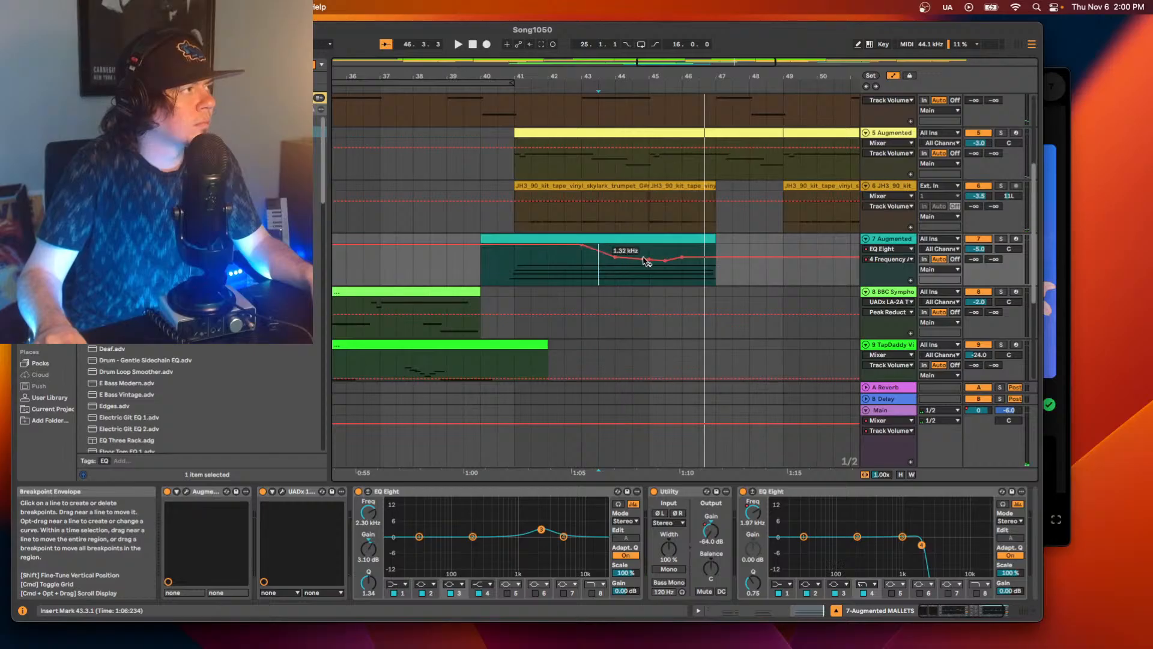
{"action": "mouse_move", "coordinate": [644, 260]}
{"action": "left_mouse_down"}
{"action": "mouse_move", "coordinate": [660, 263]}
{"action": "mouse_move", "coordinate": [649, 260]}
{"action": "left_mouse_up"}
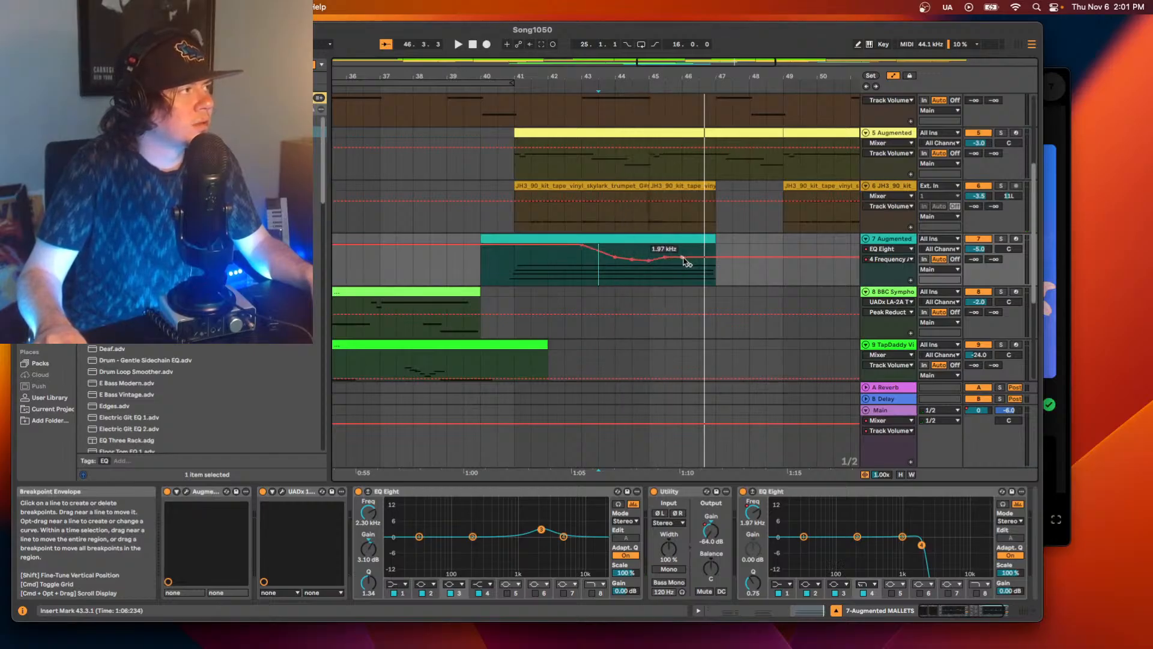
{"action": "left_click_drag", "start_coordinate": [682, 260], "coordinate": [698, 270]}
{"action": "key", "text": "space"}
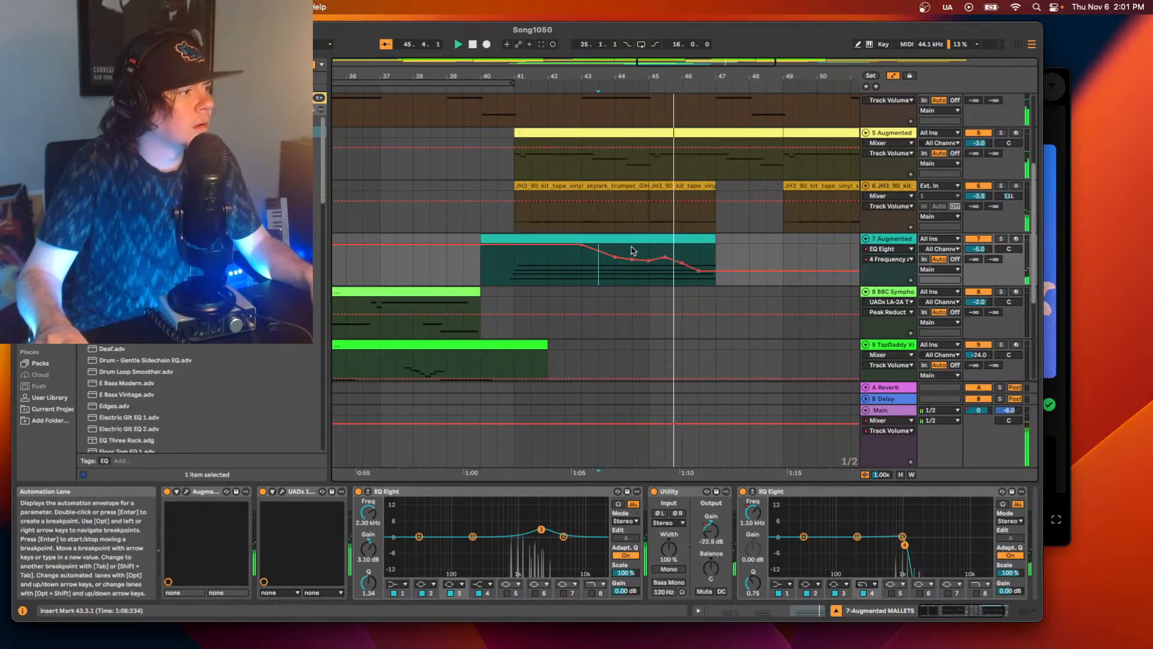
Raise the last cutoff breakpoint slightly to about 222 Hz and audition the sweep from bar 42.3.
{"action": "key", "text": "space"}
{"action": "left_click_drag", "start_coordinate": [699, 271], "coordinate": [698, 268]}
{"action": "left_click", "coordinate": [566, 275]}
{"action": "key", "text": "space"}
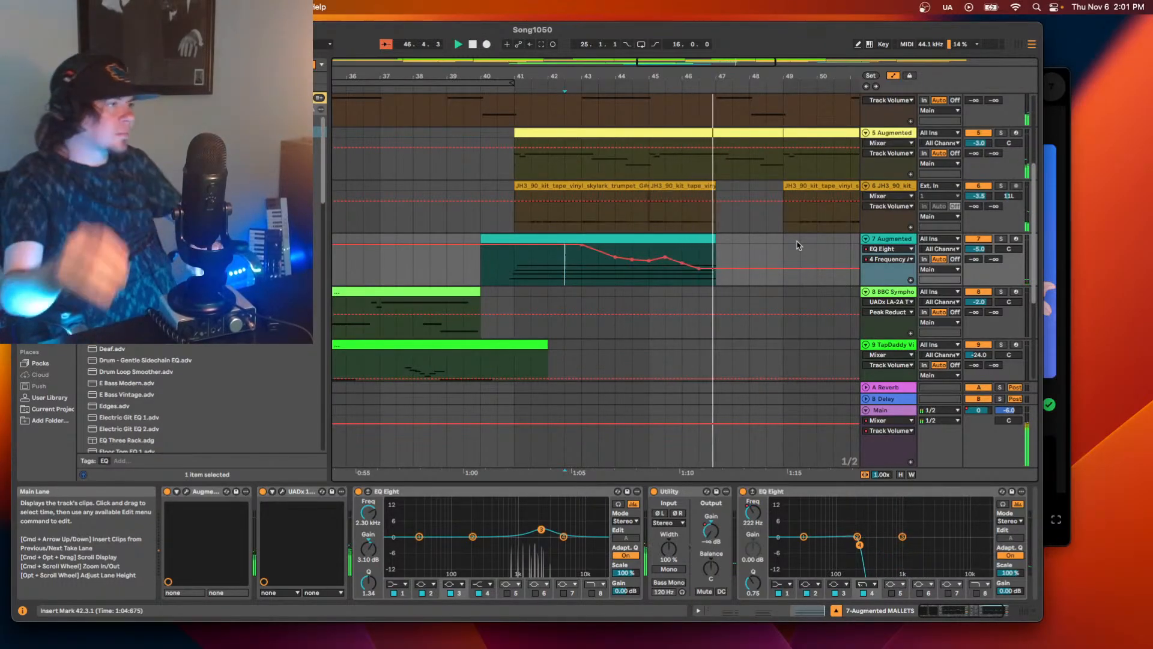
{"action": "key", "text": "space"}
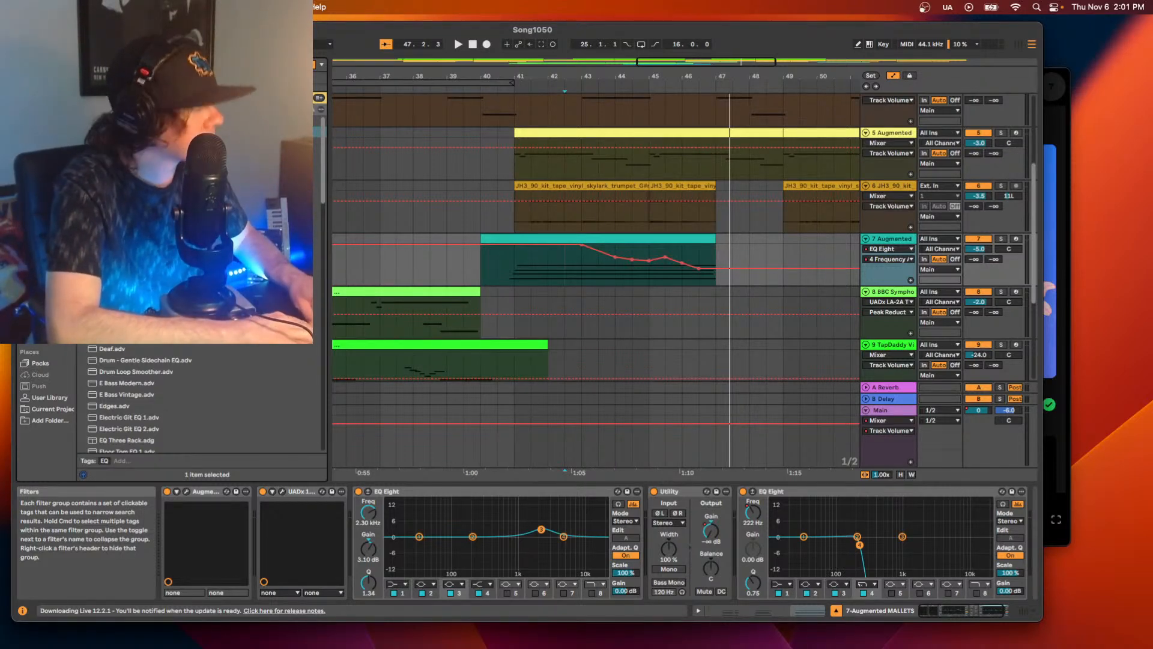
Find the Soundtoys reverbs in the browser and add SuperPlate to the end of track 7's device chain.
{"action": "left_click", "coordinate": [198, 84]}
{"action": "left_click", "coordinate": [199, 84]}
{"action": "left_click", "coordinate": [198, 85]}
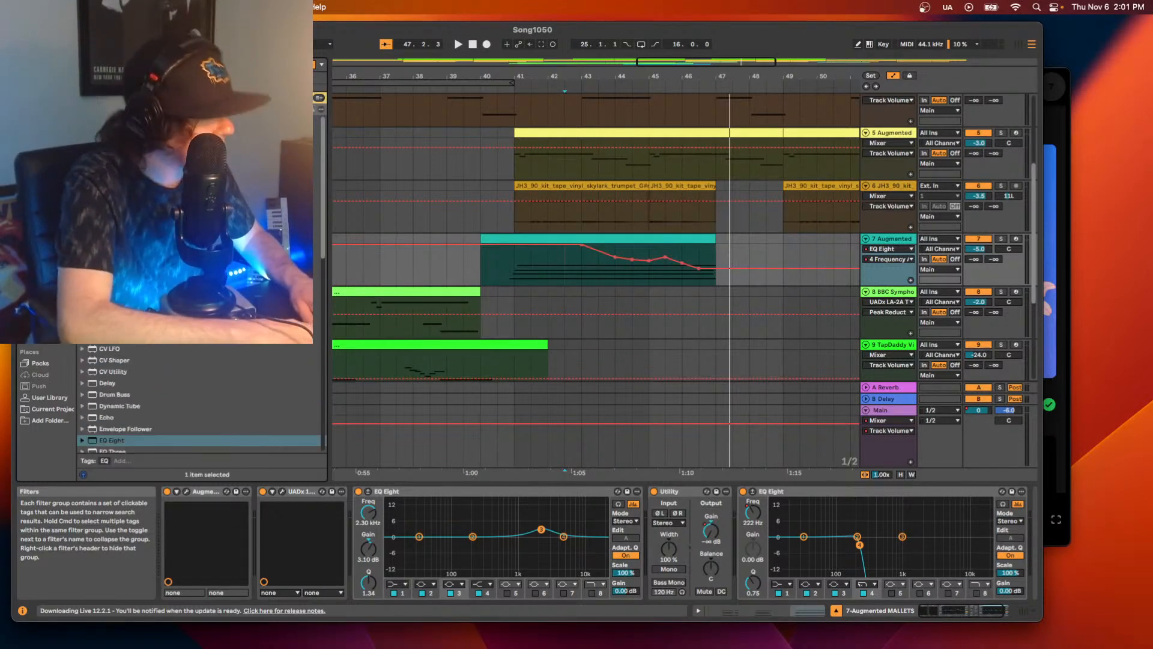
{"action": "left_click", "coordinate": [198, 84]}
{"action": "left_click", "coordinate": [198, 84]}
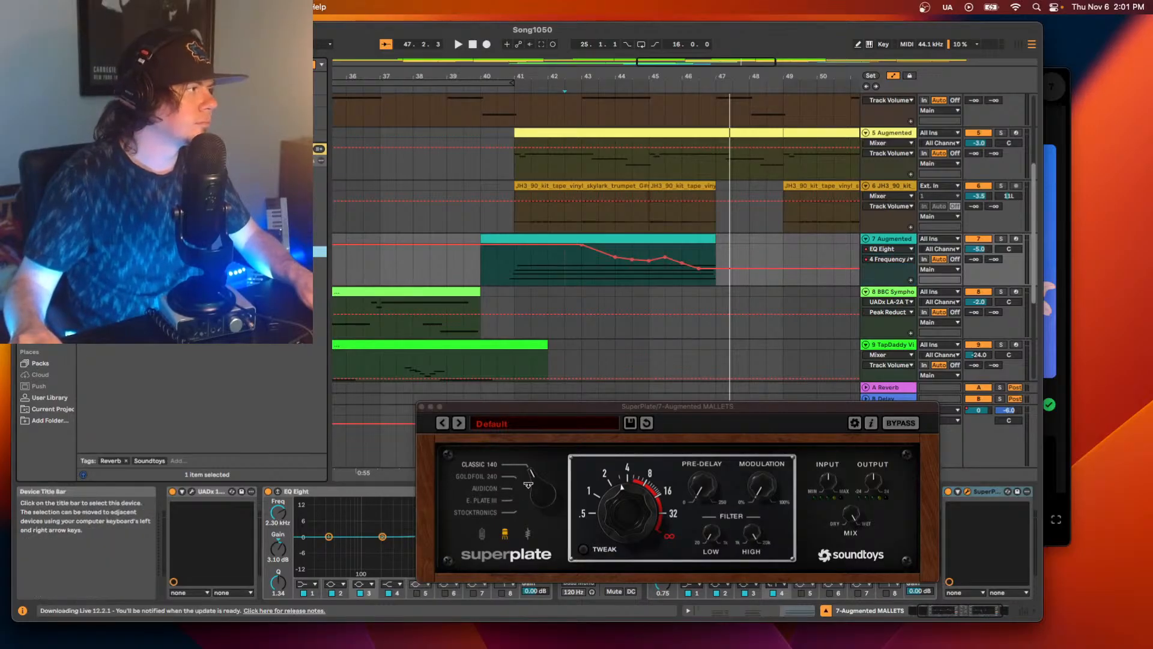
Play from bar 40.3 with track 7 soloed, and load SuperPlate's 01 Classic 140 Clean preset.
{"action": "key", "text": "space"}
{"action": "key", "text": "space"}
{"action": "left_click", "coordinate": [497, 271]}
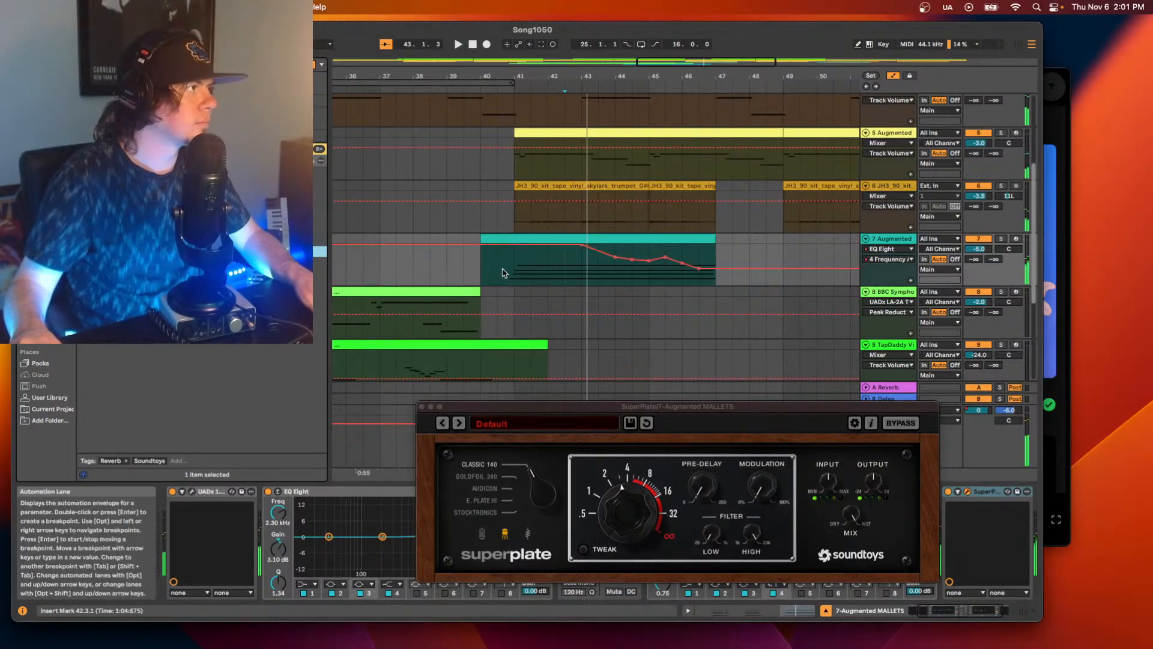
{"action": "key", "text": "space"}
{"action": "left_click", "coordinate": [1001, 238]}
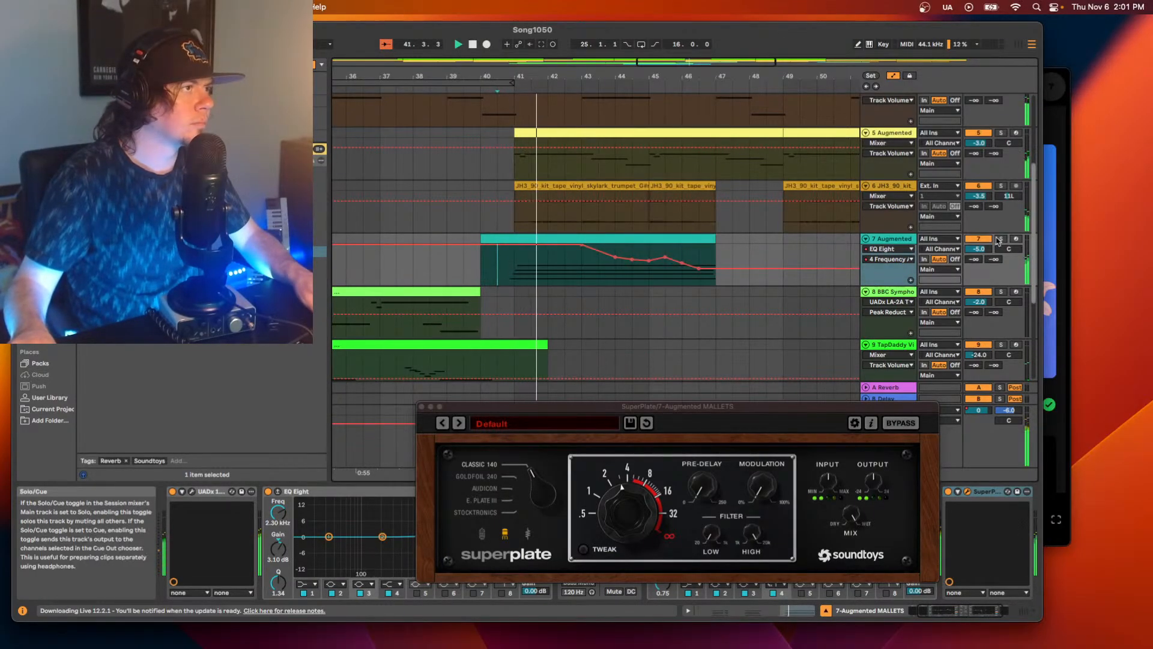
{"action": "left_click", "coordinate": [517, 467]}
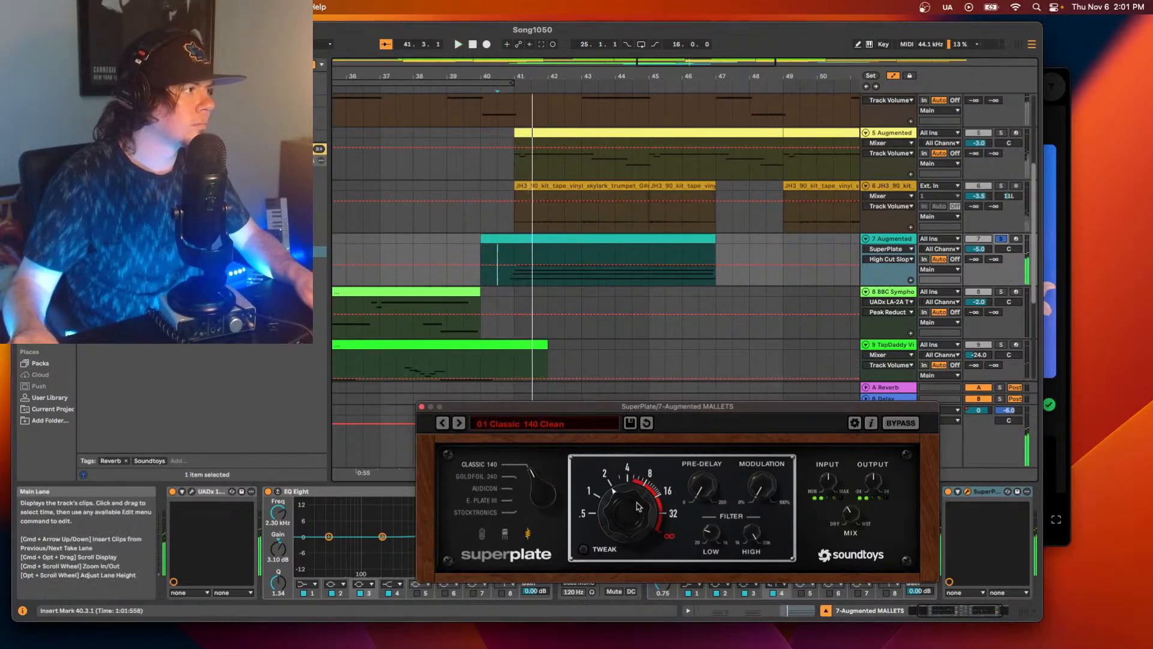
Compare SuperPlate's 02 Classic 140 Mono Tube and 03 Classic 140 Stereo Tube presets on track 7, adjusting the mix for each during playback.
{"action": "left_click_drag", "start_coordinate": [838, 536], "coordinate": [839, 529]}
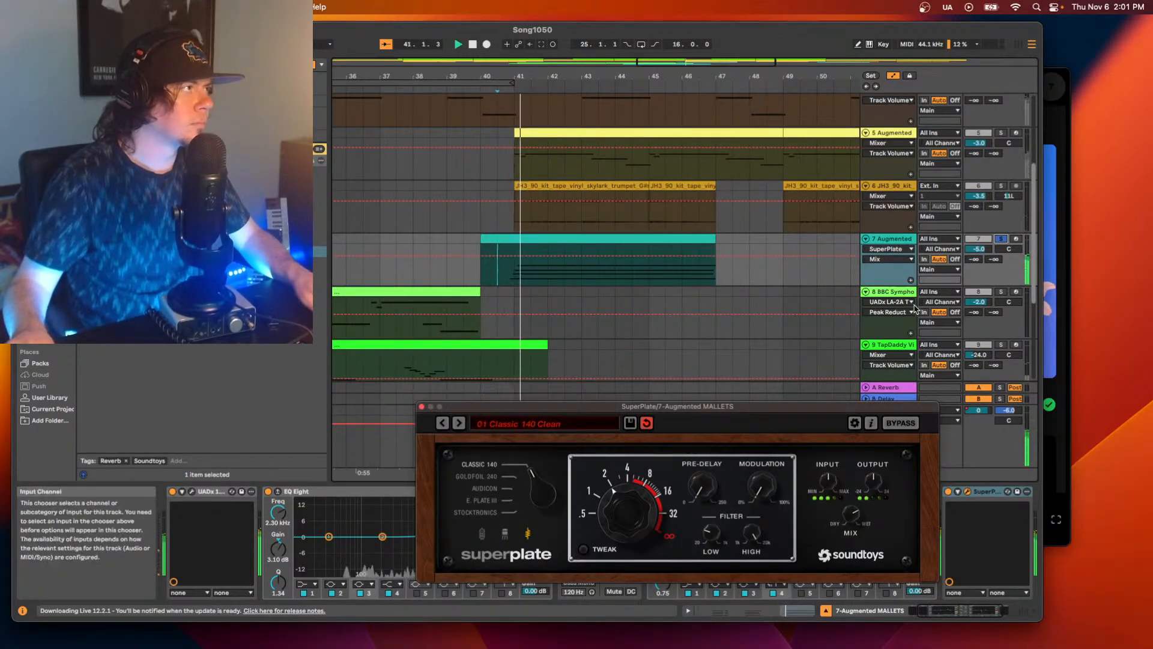
{"action": "left_click", "coordinate": [458, 423]}
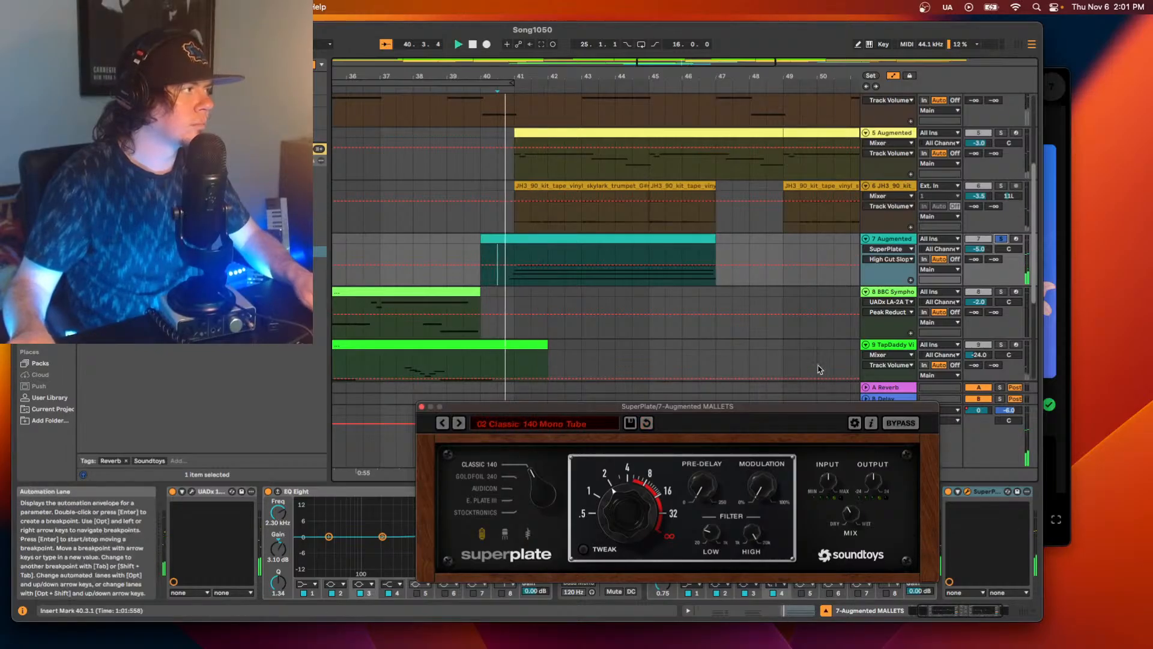
{"action": "left_click_drag", "start_coordinate": [862, 536], "coordinate": [851, 511]}
{"action": "key", "text": "space"}
{"action": "key", "text": "space"}
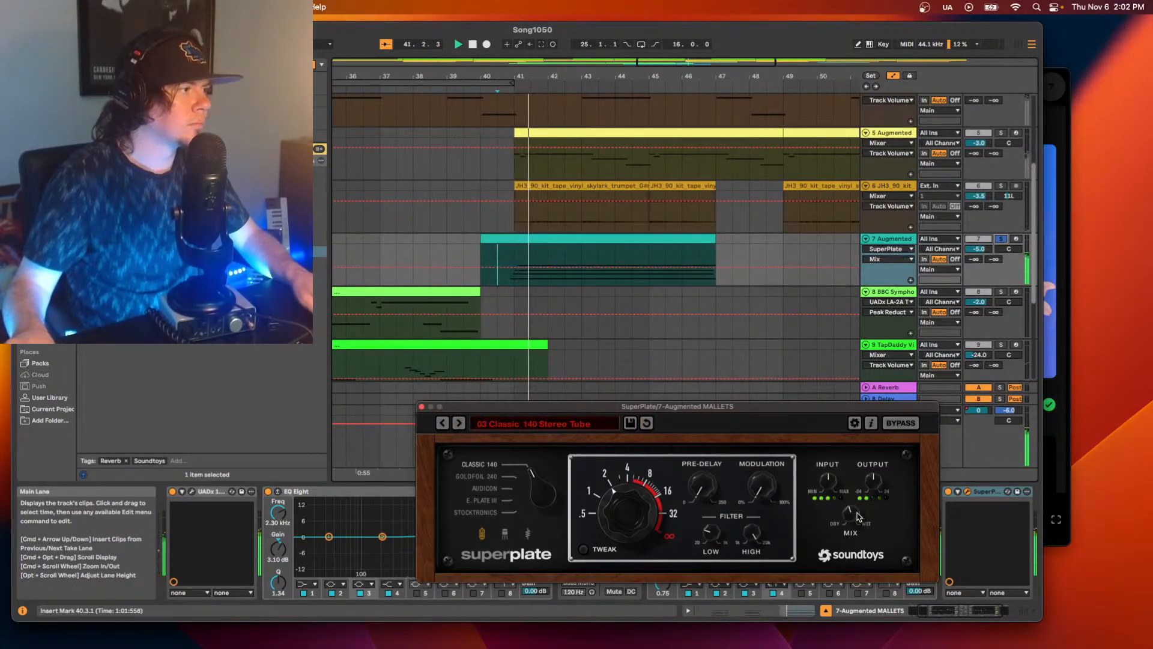
{"action": "key", "text": "space"}
{"action": "key", "text": "space"}
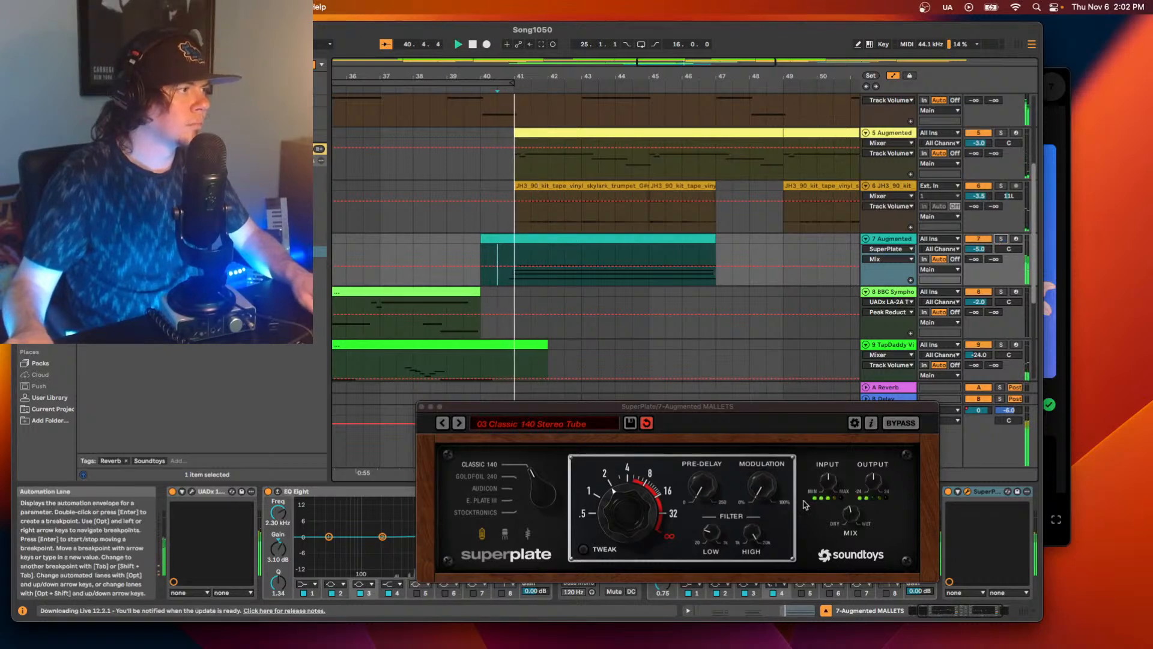
{"action": "left_click_drag", "start_coordinate": [853, 517], "coordinate": [854, 502]}
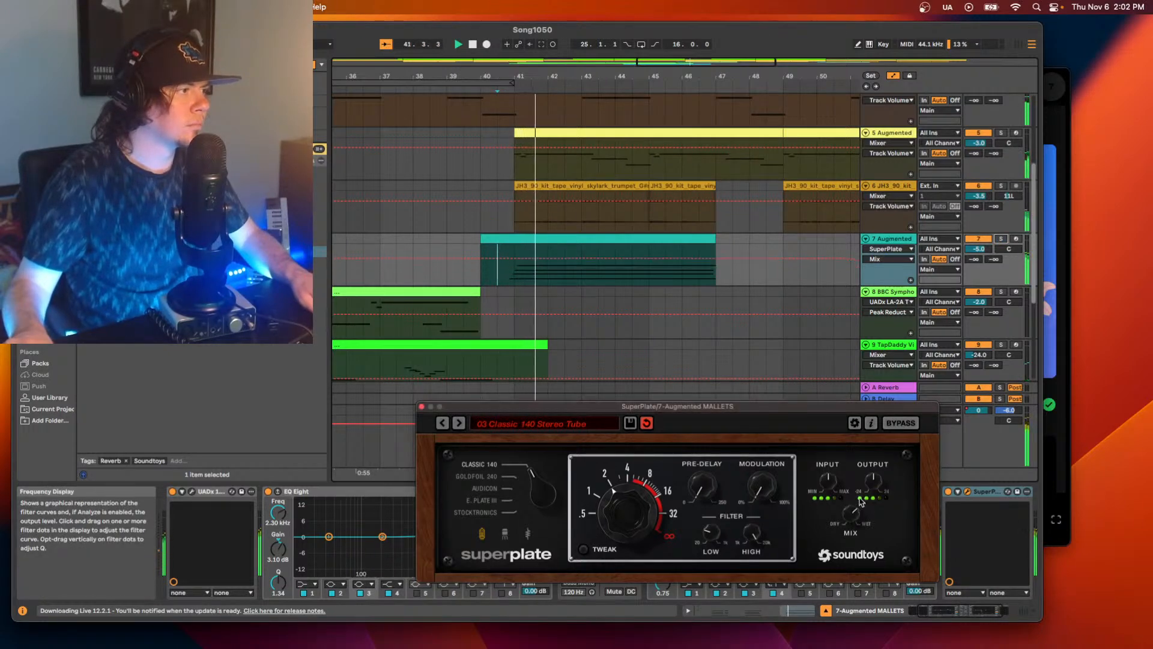
Load SuperPlate's 04 Classic 140 Solid State preset, switch the plate style to Audicon, and adjust the mix.
{"action": "left_click", "coordinate": [460, 423]}
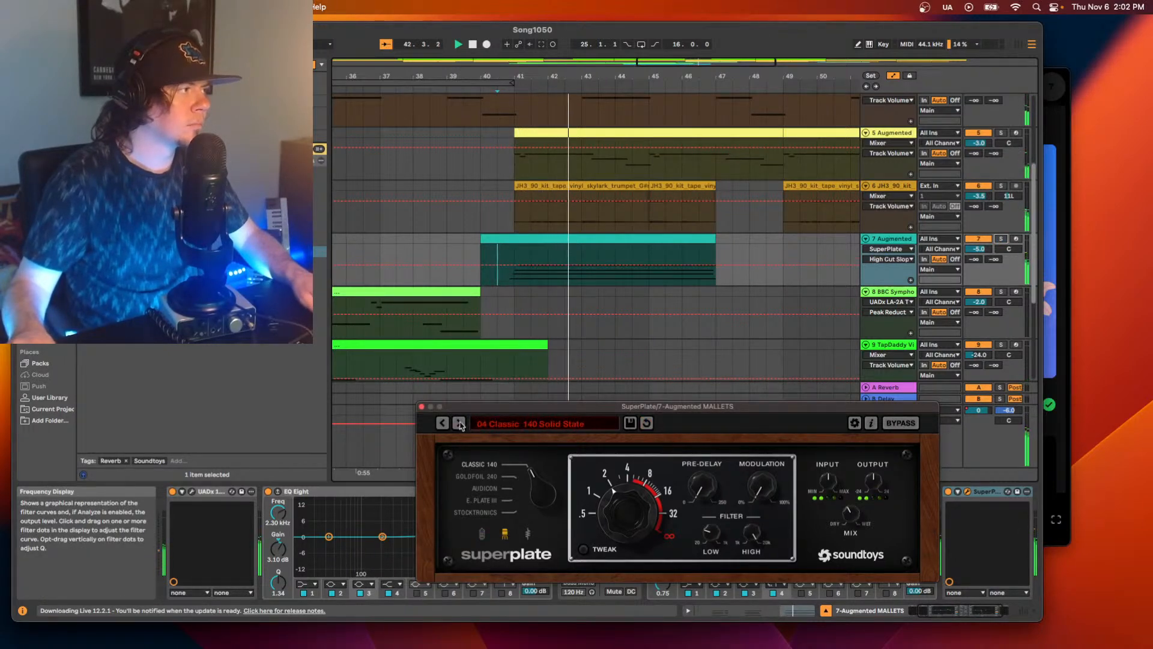
{"action": "left_click", "coordinate": [507, 500]}
{"action": "left_click", "coordinate": [506, 488]}
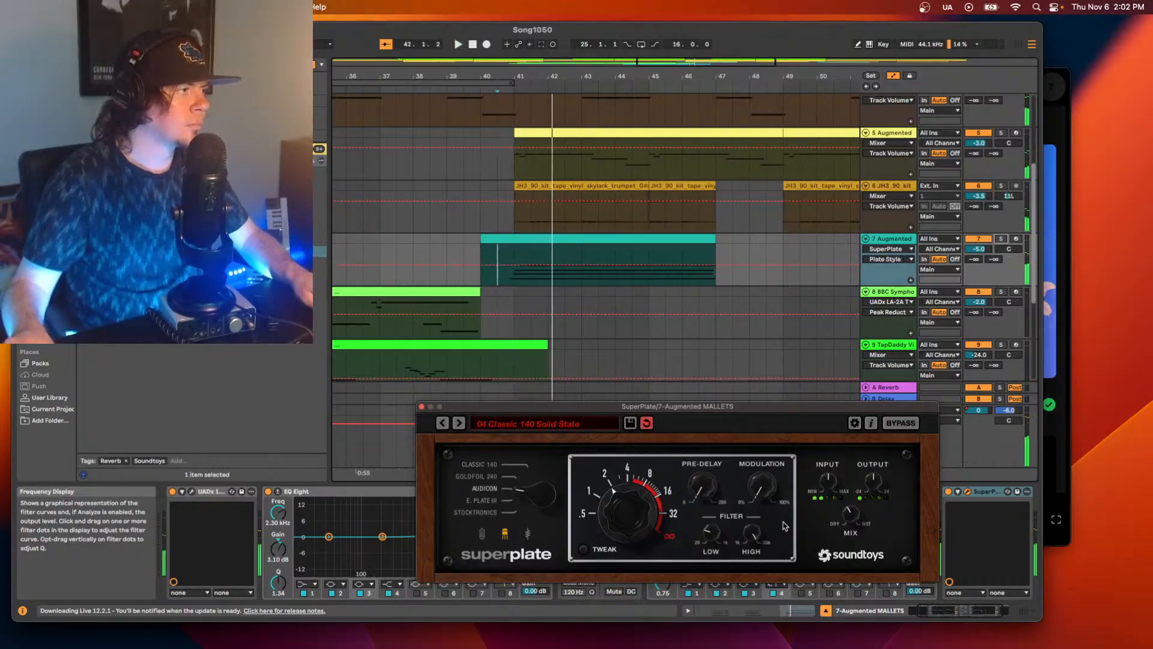
{"action": "left_click", "coordinate": [858, 520]}
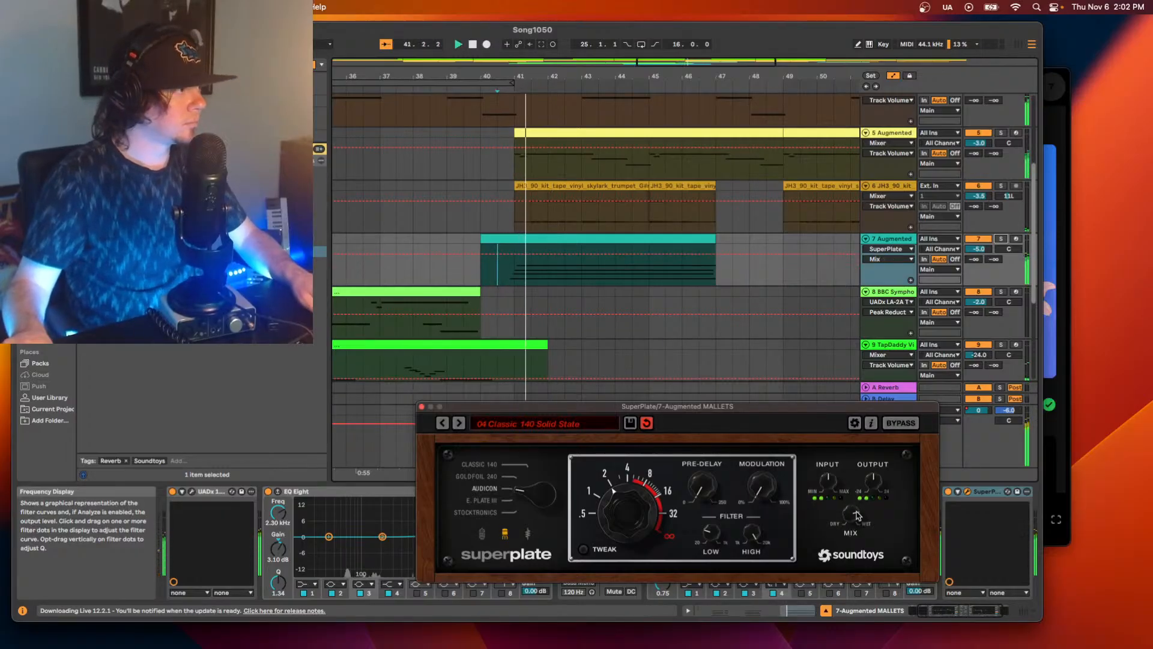
Listen to track 7's SuperPlate reverb soloed, and play it again with the full mix.
{"action": "left_click", "coordinate": [1001, 239]}
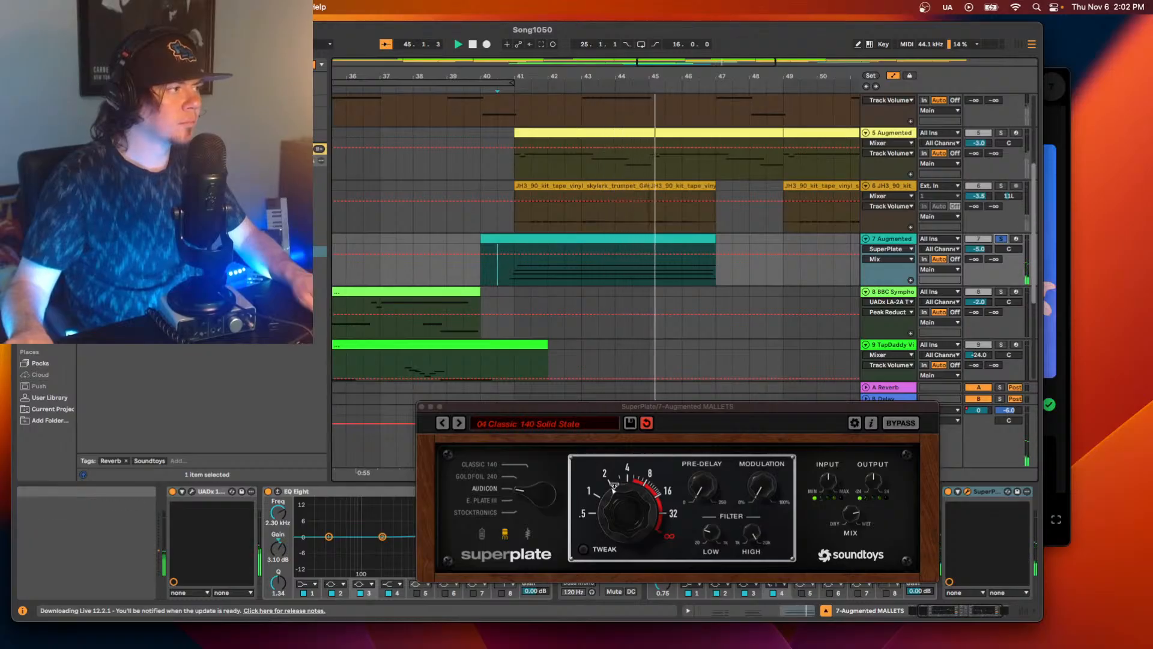
{"action": "key", "text": "space"}
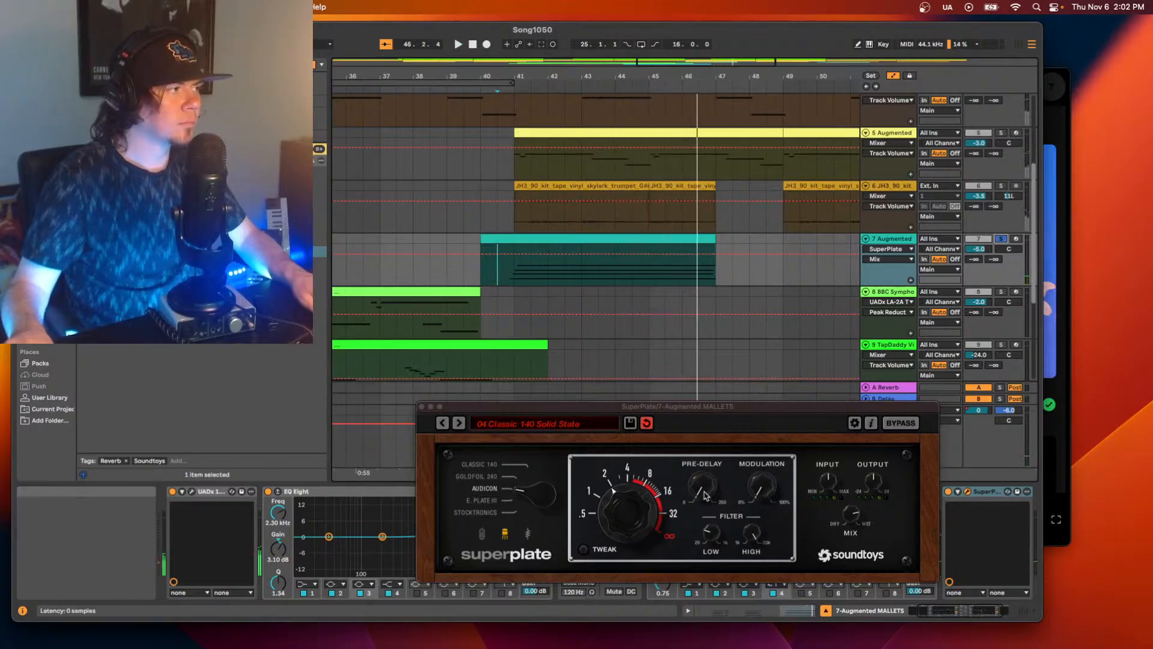
{"action": "left_click", "coordinate": [1000, 239]}
{"action": "key", "text": "space"}
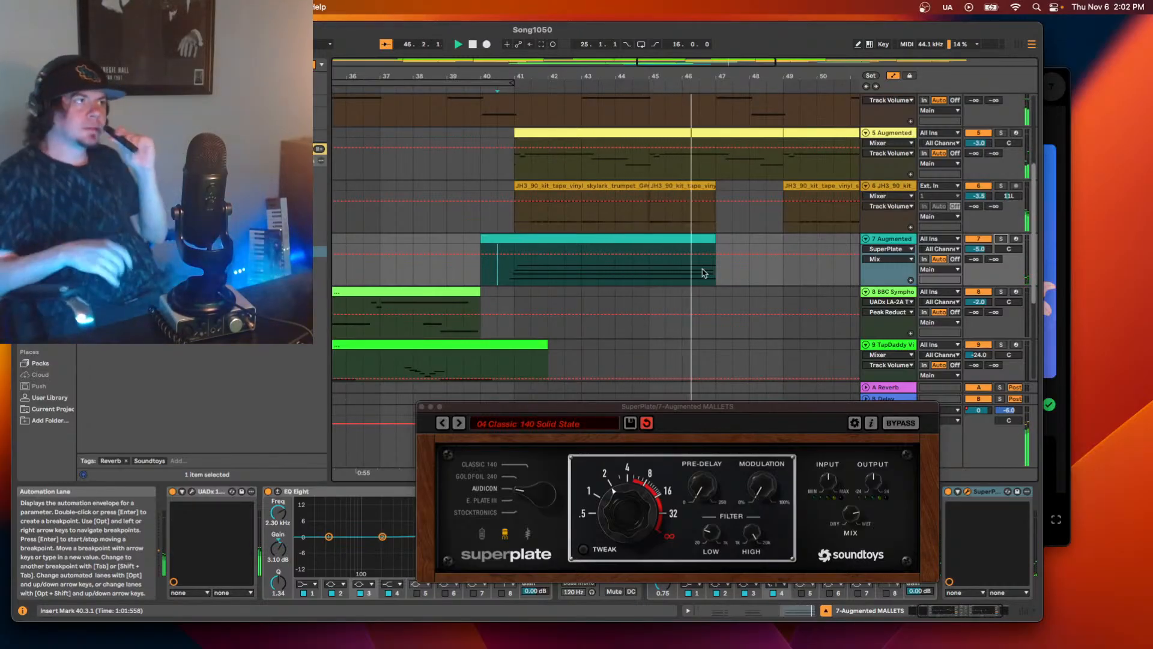
Copy the ten-bar section around track 7's first clip and paste it at bar 55 over the second clip.
{"action": "double_click", "coordinate": [681, 62]}
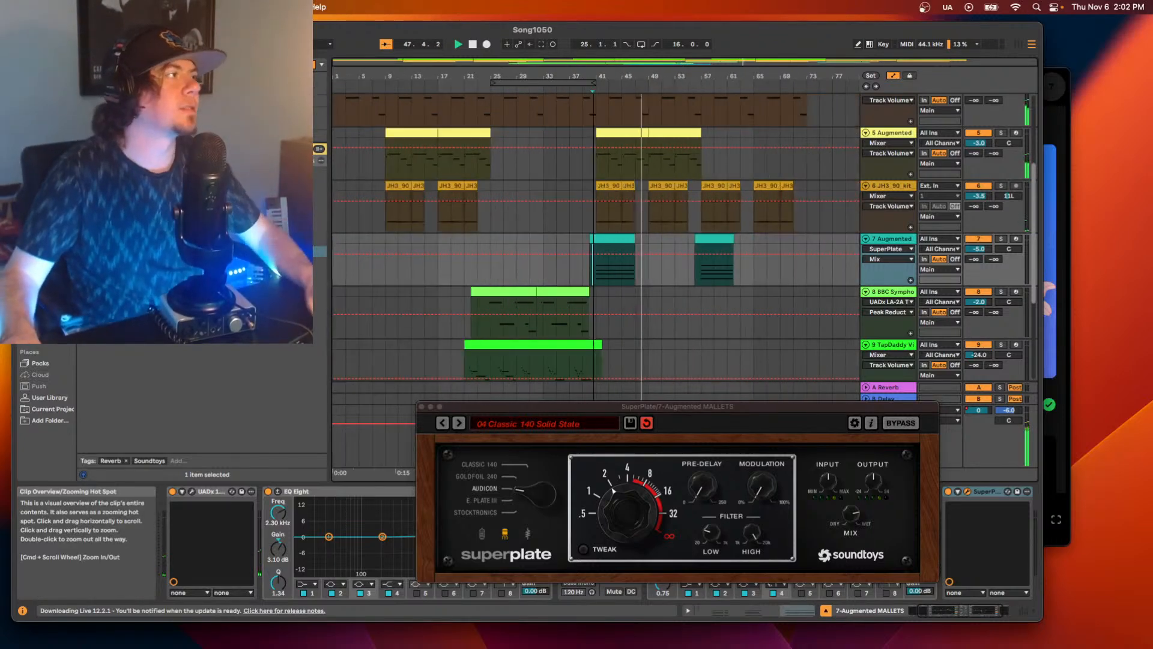
{"action": "left_click", "coordinate": [422, 407]}
{"action": "left_click_drag", "start_coordinate": [580, 270], "coordinate": [646, 240]}
{"action": "key", "text": "super+c"}
{"action": "left_click", "coordinate": [694, 270]}
{"action": "key", "text": "super+v"}
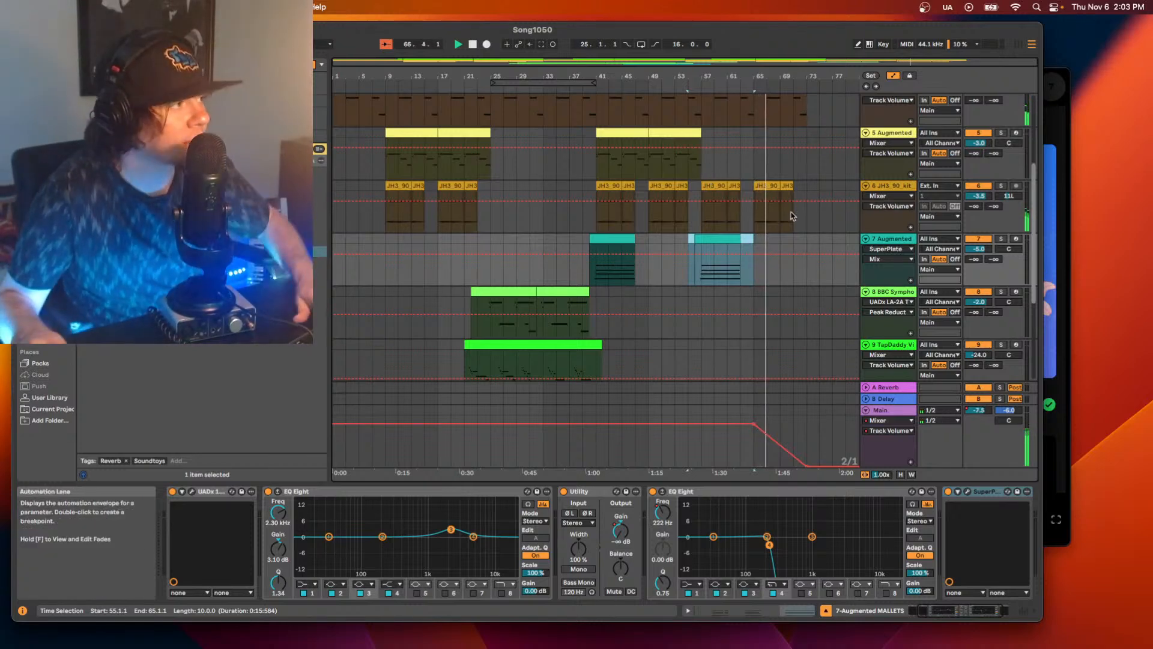
Round off the start of Main's volume fade-out with breakpoints between bars 65 and 68, including -3.0 dB near bar 67, and play from bar 65.
{"action": "left_click_drag", "start_coordinate": [782, 65], "coordinate": [643, 374]}
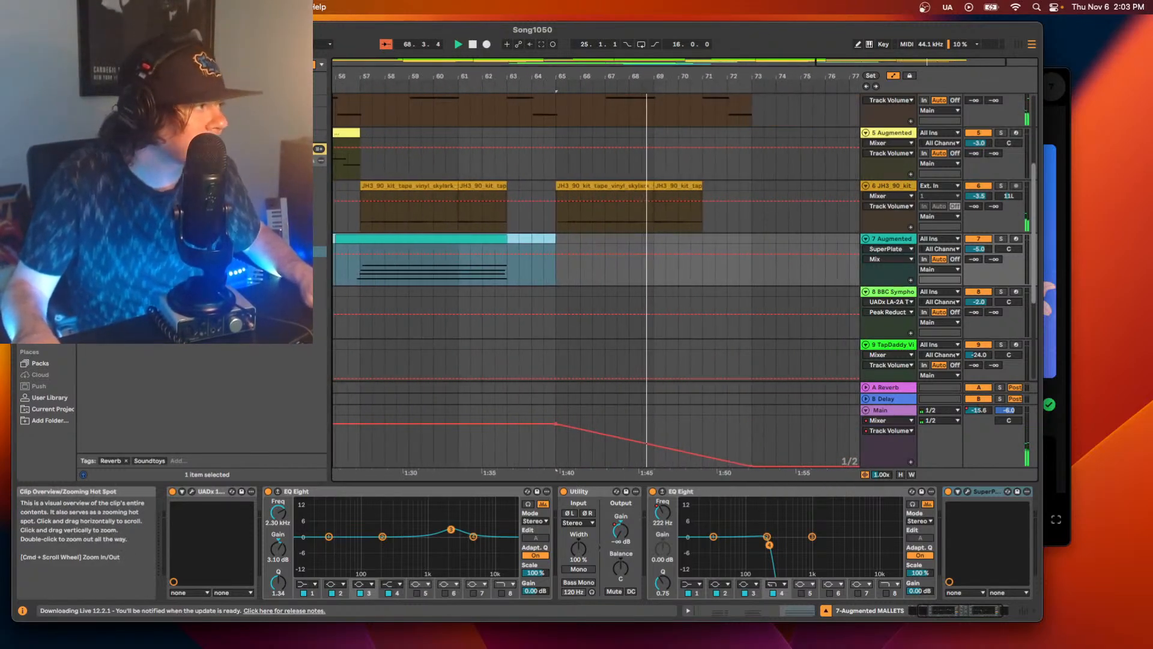
{"action": "left_click", "coordinate": [582, 434]}
{"action": "key", "text": "space"}
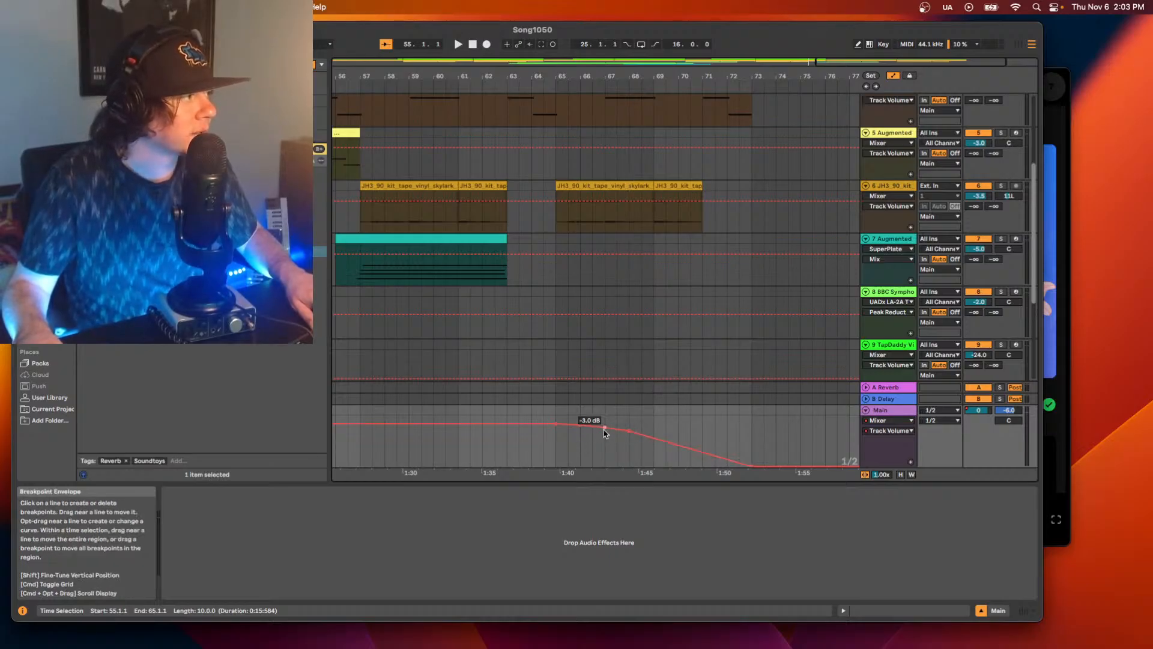
{"action": "left_click", "coordinate": [557, 446]}
{"action": "key", "text": "space"}
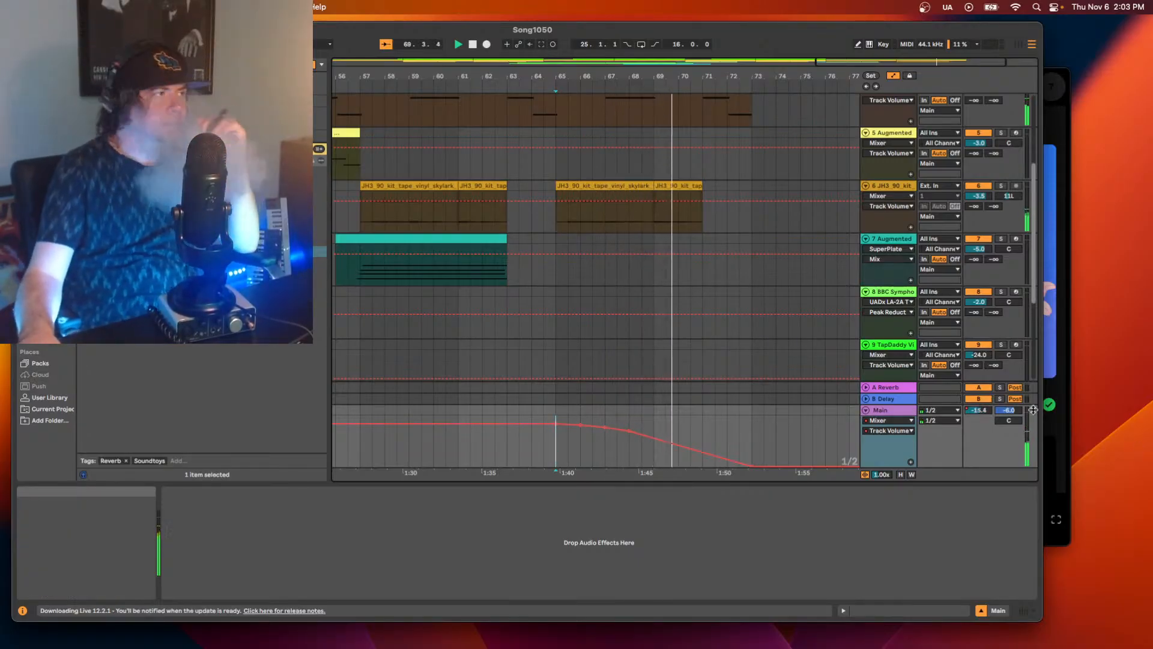
Show the whole arrangement in the enlarged window and play the song from bar 1.
{"action": "left_click", "coordinate": [45, 30]}
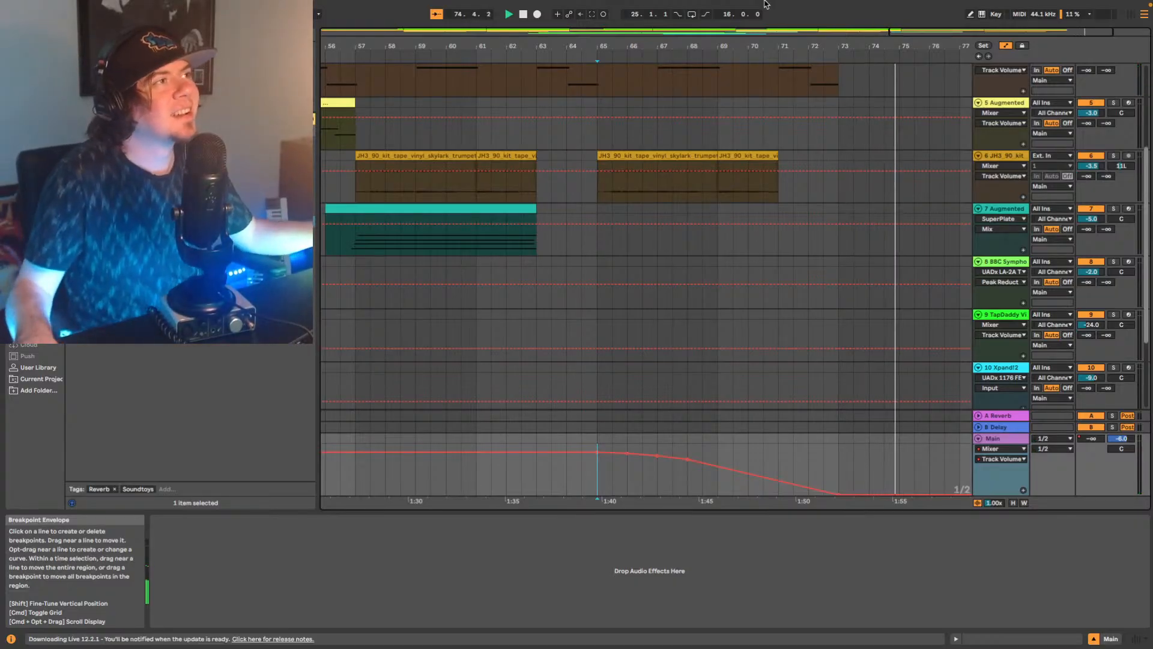
{"action": "double_click", "coordinate": [591, 30]}
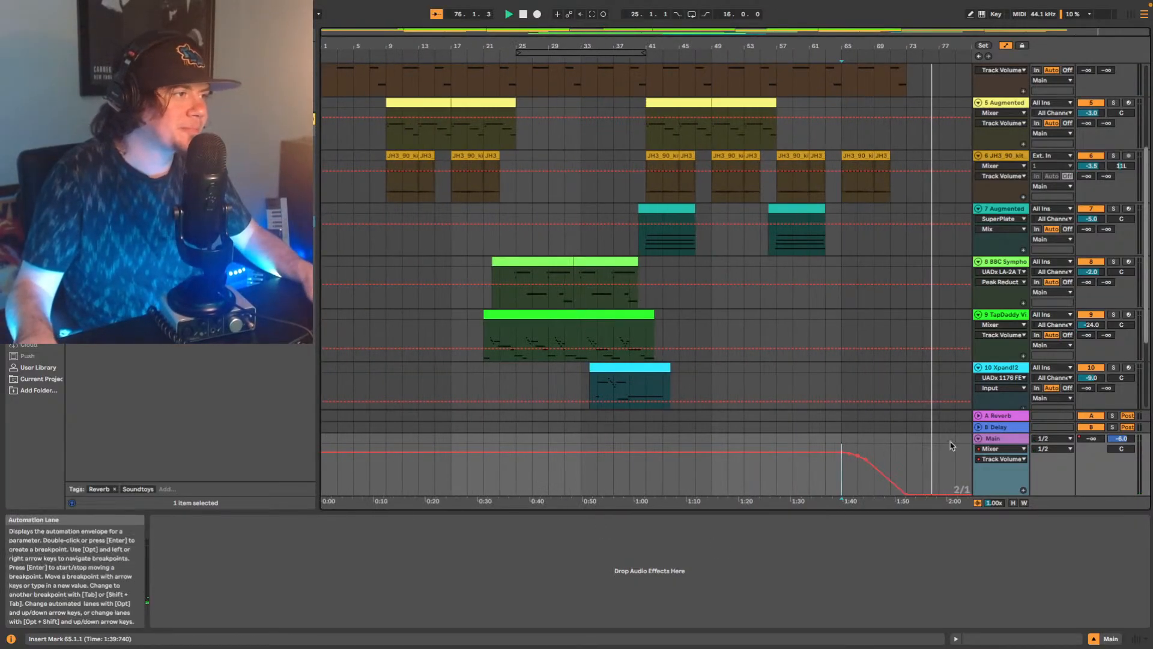
{"action": "key", "text": "space"}
{"action": "left_click", "coordinate": [995, 440]}
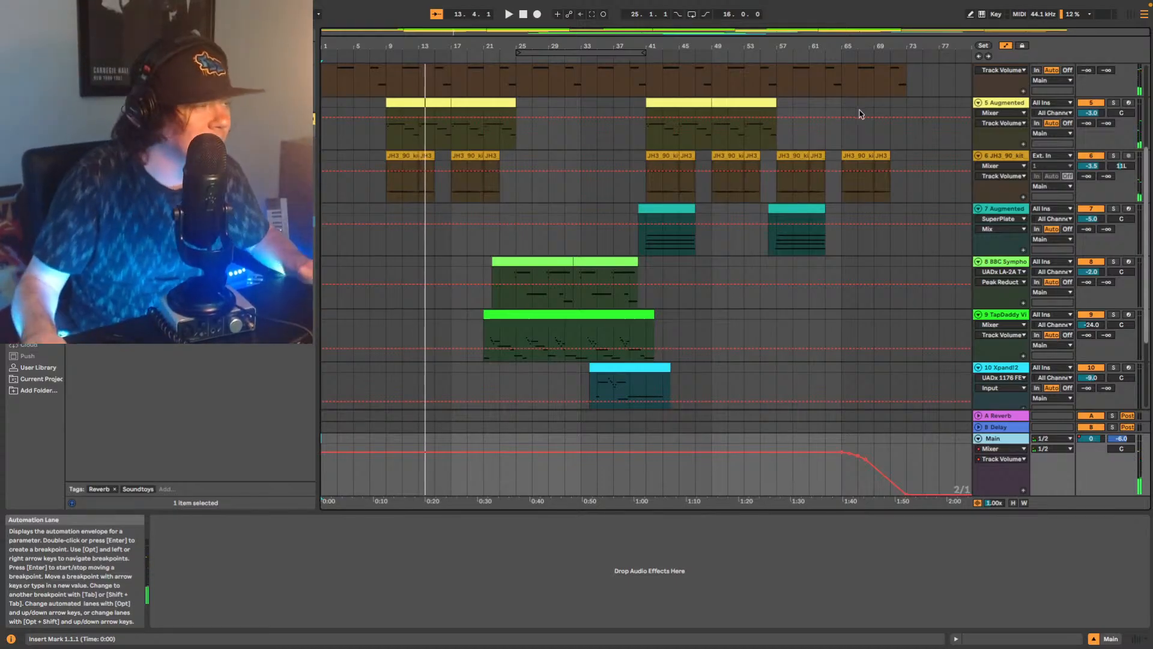
Select empty audio track 11, browse the User Library to the Risers folder of WAProd_FX_Essentials_3_DEMOPack, and preview WAFXE3_Riser_01.wav.
{"action": "scroll", "coordinate": [961, 138], "scroll_direction": "down", "scroll_amount": 5}
{"action": "left_click", "coordinate": [1005, 285]}
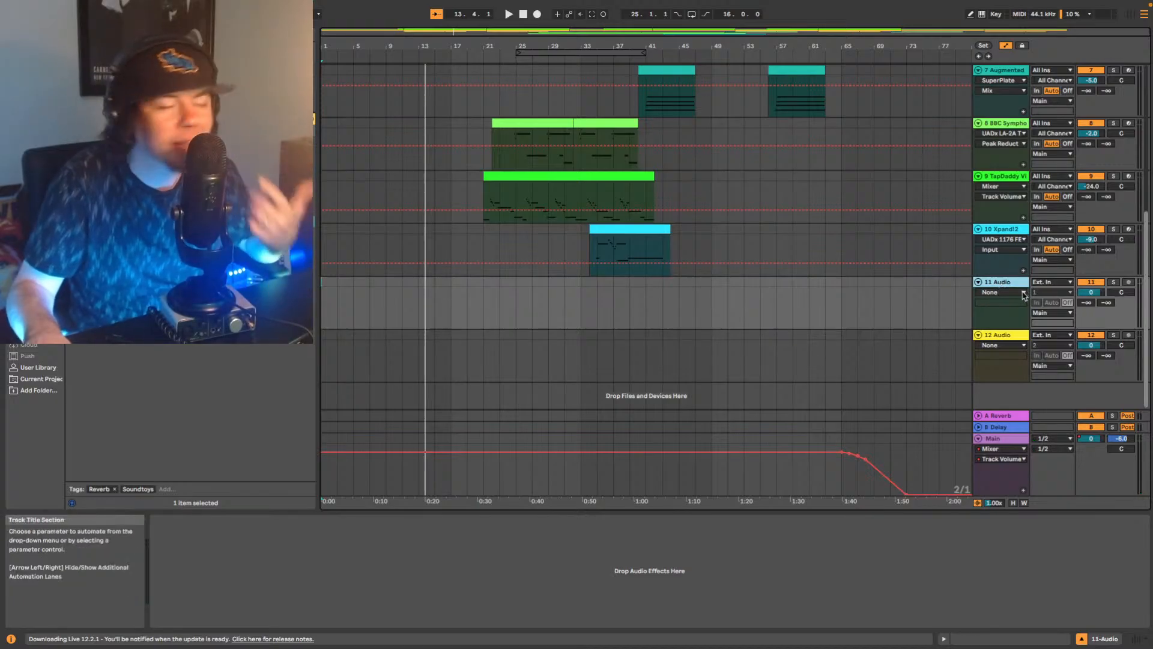
{"action": "left_click", "coordinate": [156, 34]}
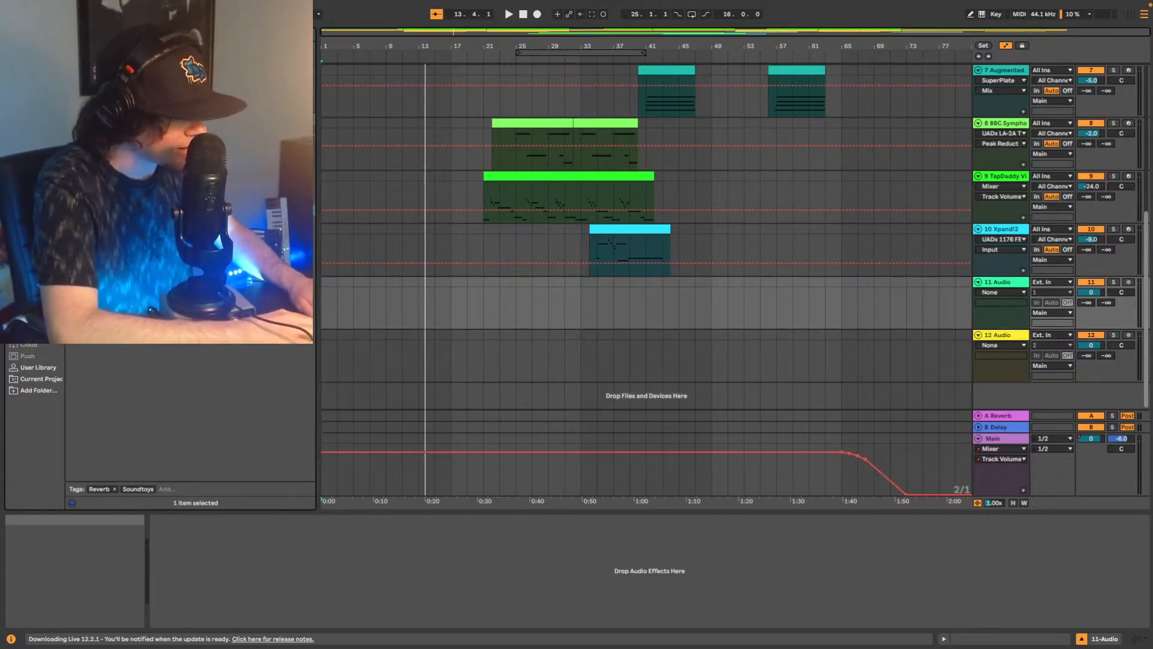
{"action": "left_click", "coordinate": [37, 368]}
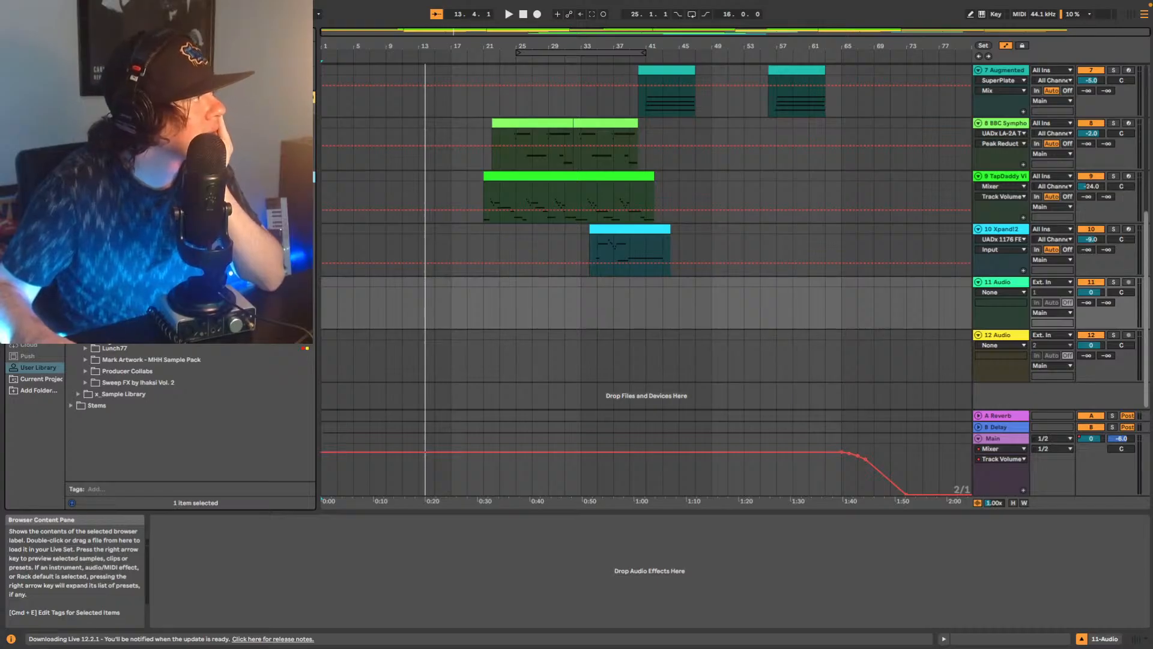
{"action": "scroll", "coordinate": [123, 356], "scroll_direction": "up", "scroll_amount": 1}
{"action": "left_click", "coordinate": [107, 348]}
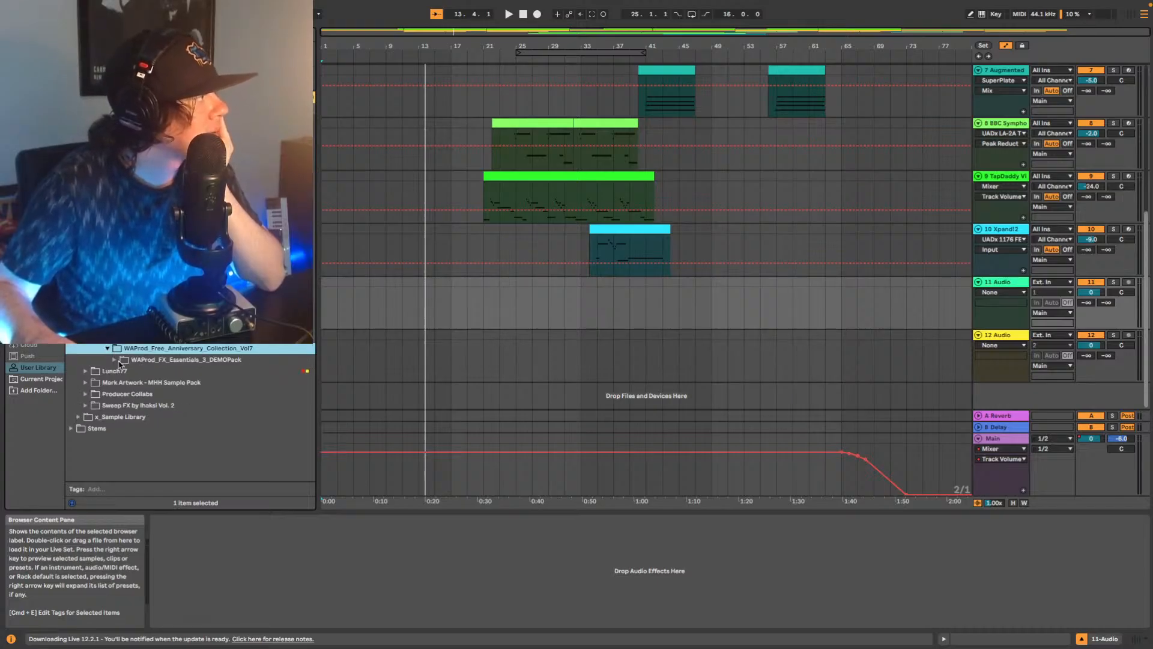
{"action": "left_click", "coordinate": [115, 360]}
{"action": "left_click", "coordinate": [121, 372]}
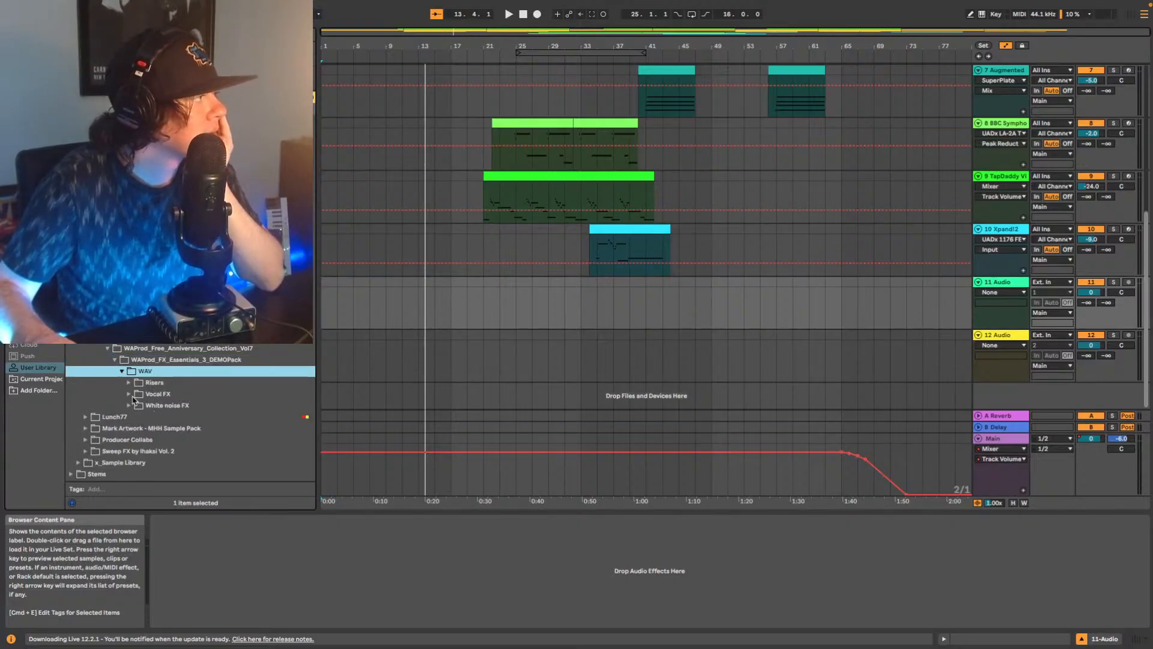
{"action": "left_click", "coordinate": [129, 382]}
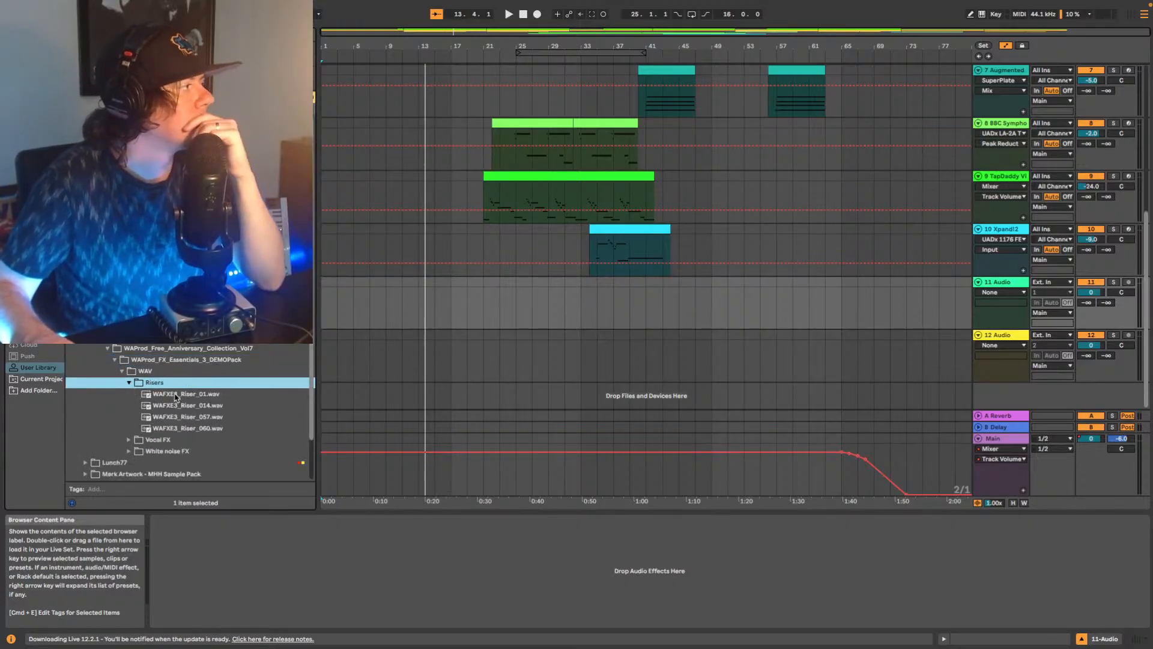
{"action": "left_click", "coordinate": [176, 396]}
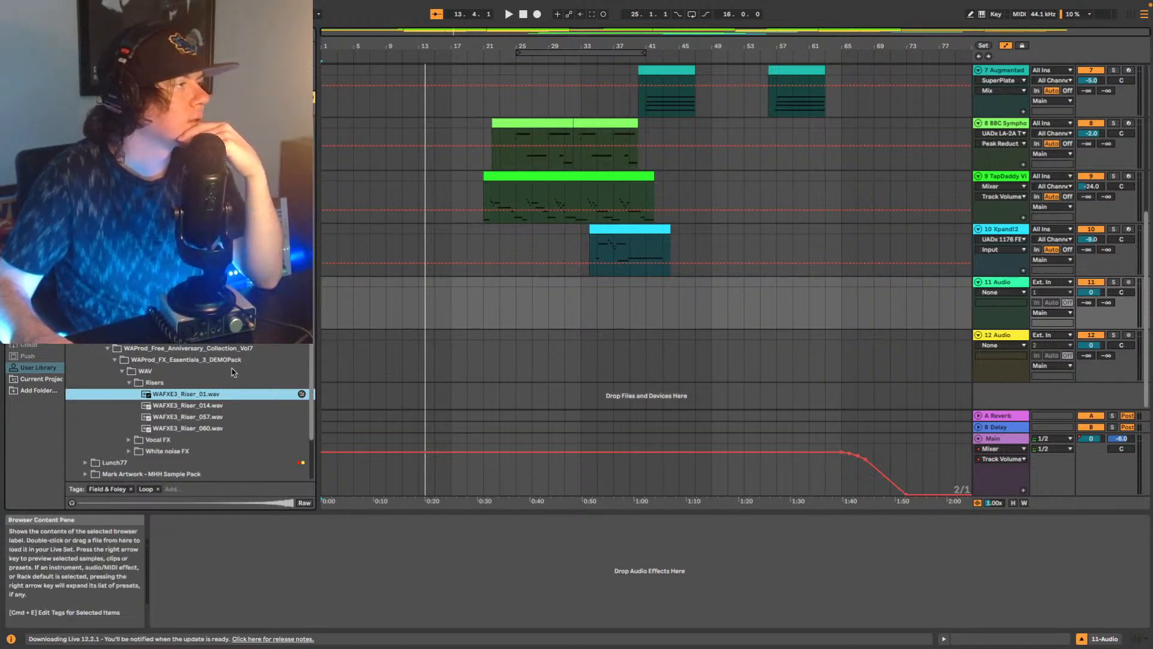
Place WAFXE3_Riser_01.wav on track 11 at bar 13 and turn off warping for the clip.
{"action": "left_click_drag", "start_coordinate": [200, 396], "coordinate": [463, 311]}
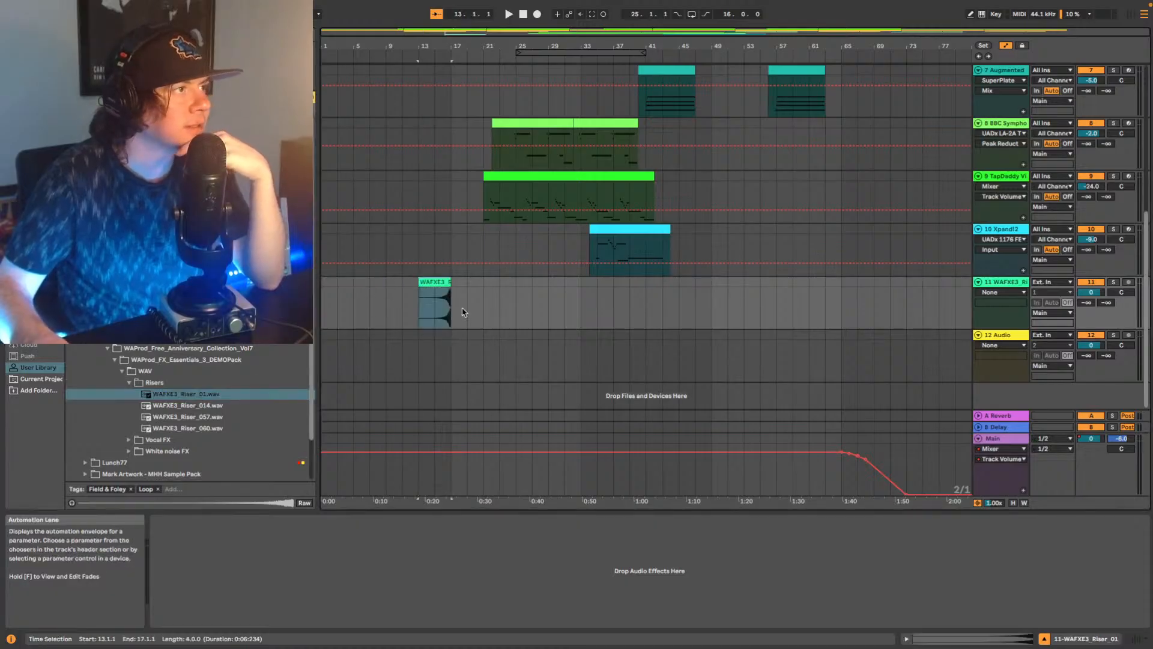
{"action": "left_click", "coordinate": [992, 639]}
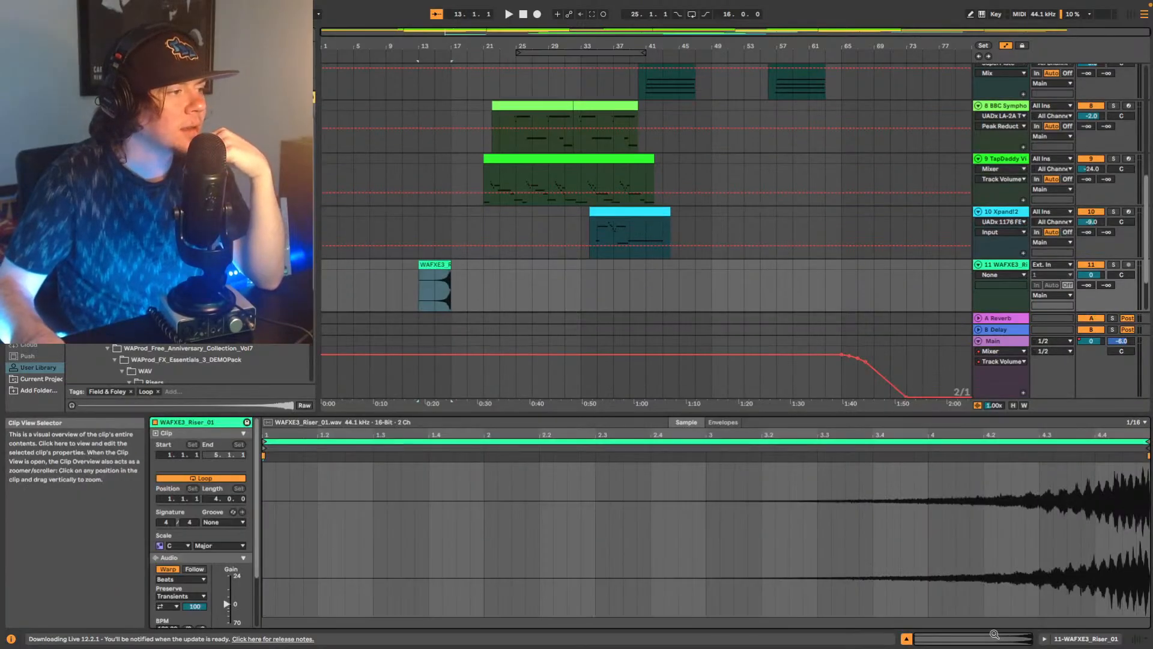
{"action": "left_click", "coordinate": [167, 569]}
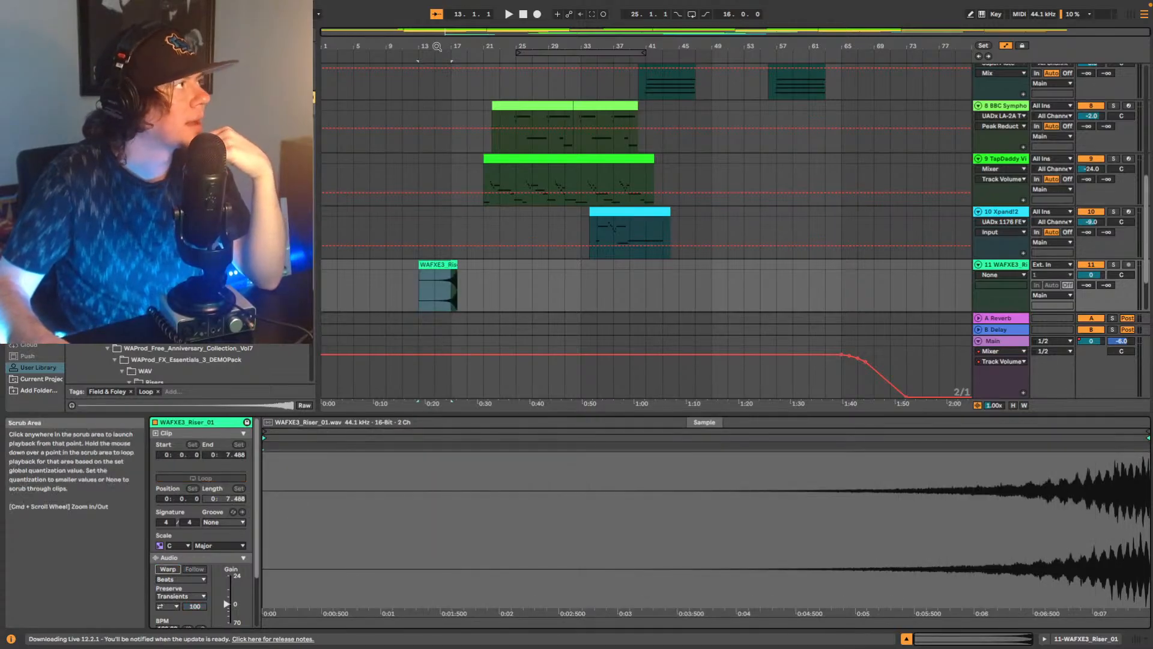
Move the riser clip earlier on track 11 so that its end lands exactly on bar 17.
{"action": "left_click_drag", "start_coordinate": [488, 38], "coordinate": [764, 96]}
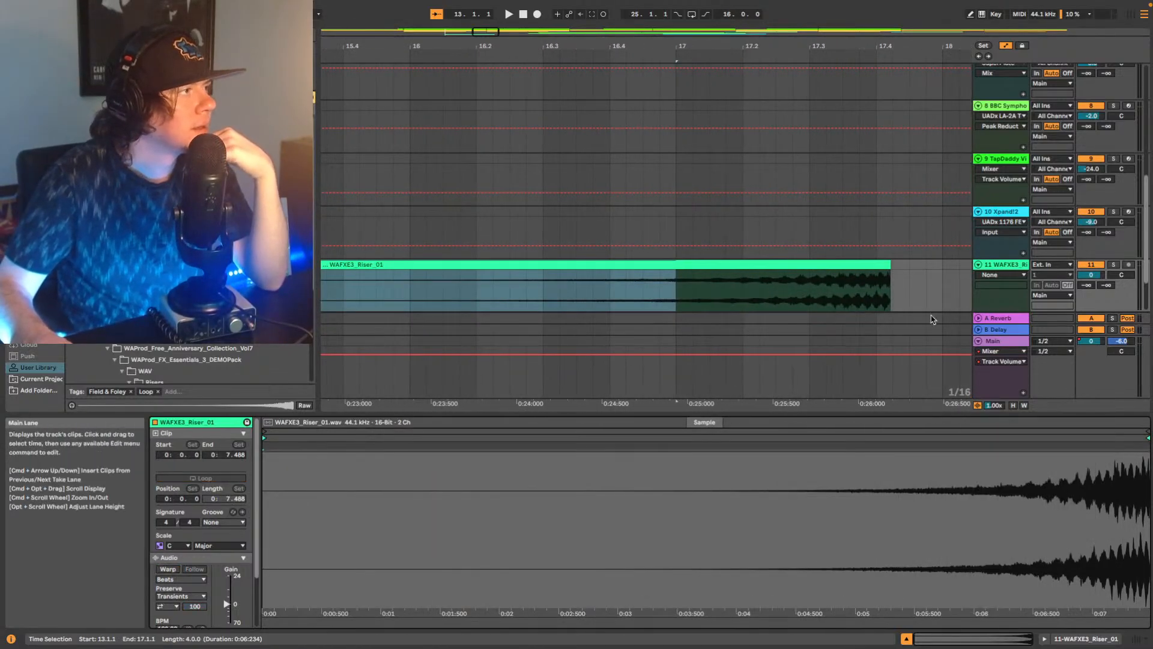
{"action": "left_click", "coordinate": [861, 264]}
{"action": "left_click_drag", "start_coordinate": [867, 264], "coordinate": [661, 274]}
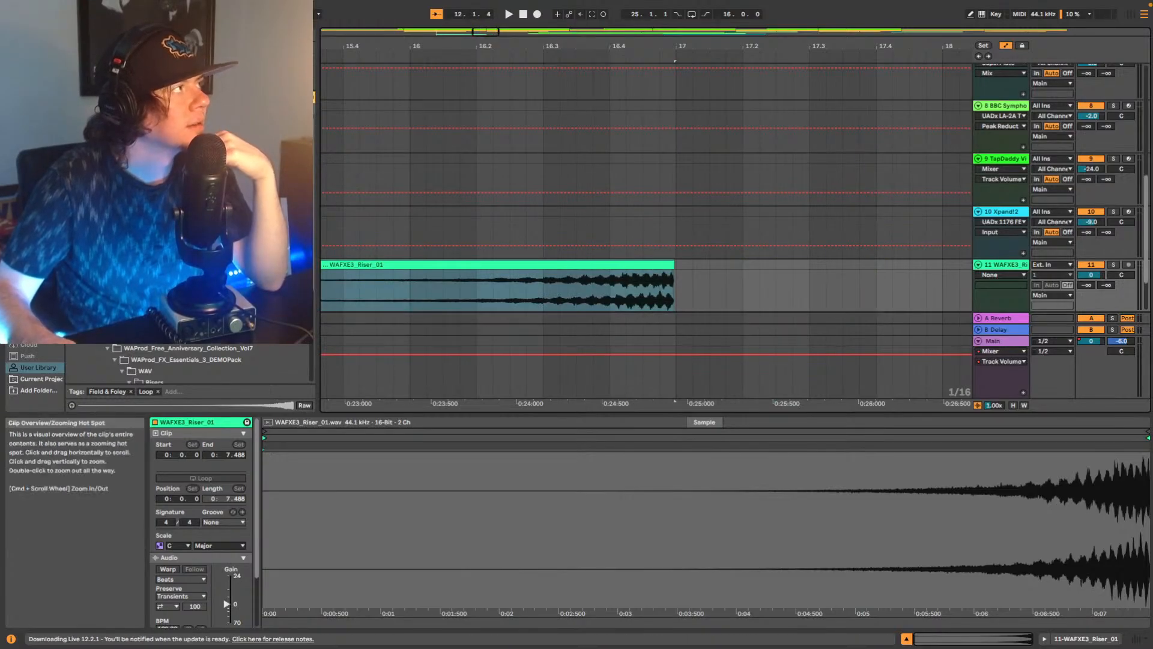
{"action": "left_click_drag", "start_coordinate": [487, 32], "coordinate": [509, 46]}
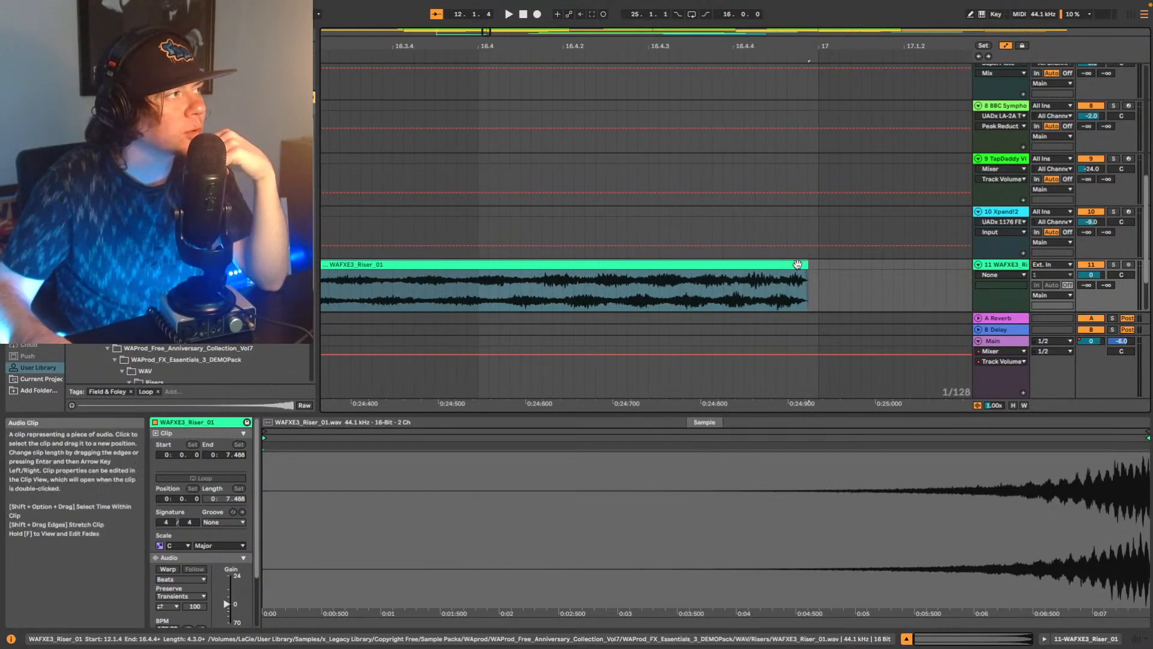
{"action": "left_click_drag", "start_coordinate": [808, 266], "coordinate": [812, 266]}
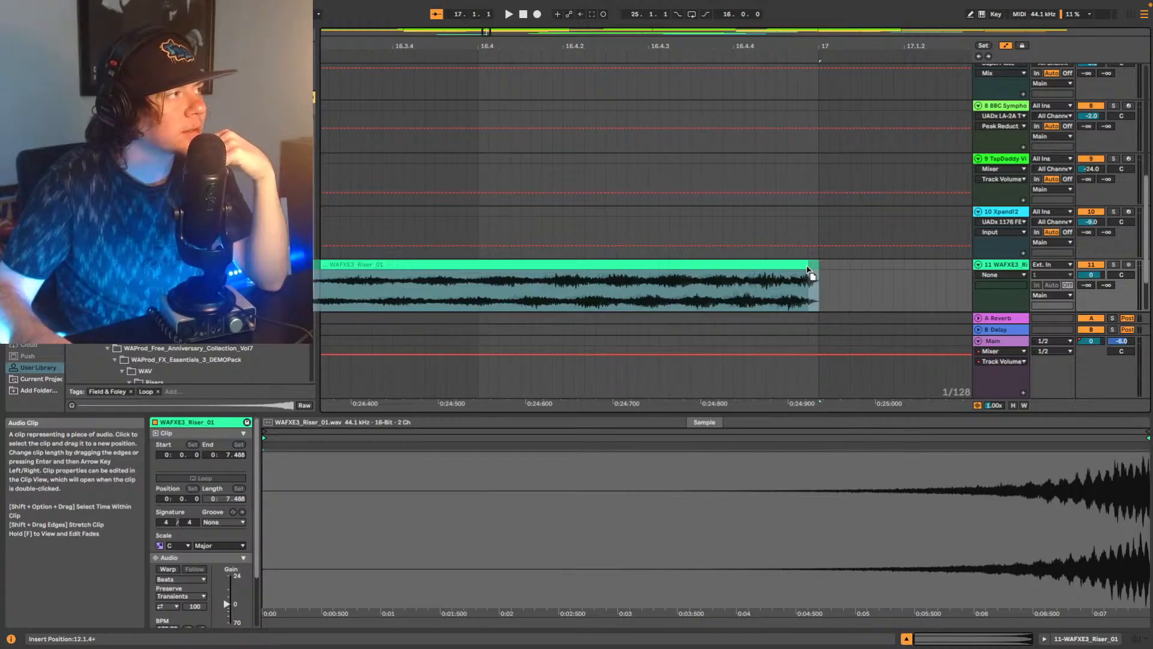
{"action": "double_click", "coordinate": [467, 31]}
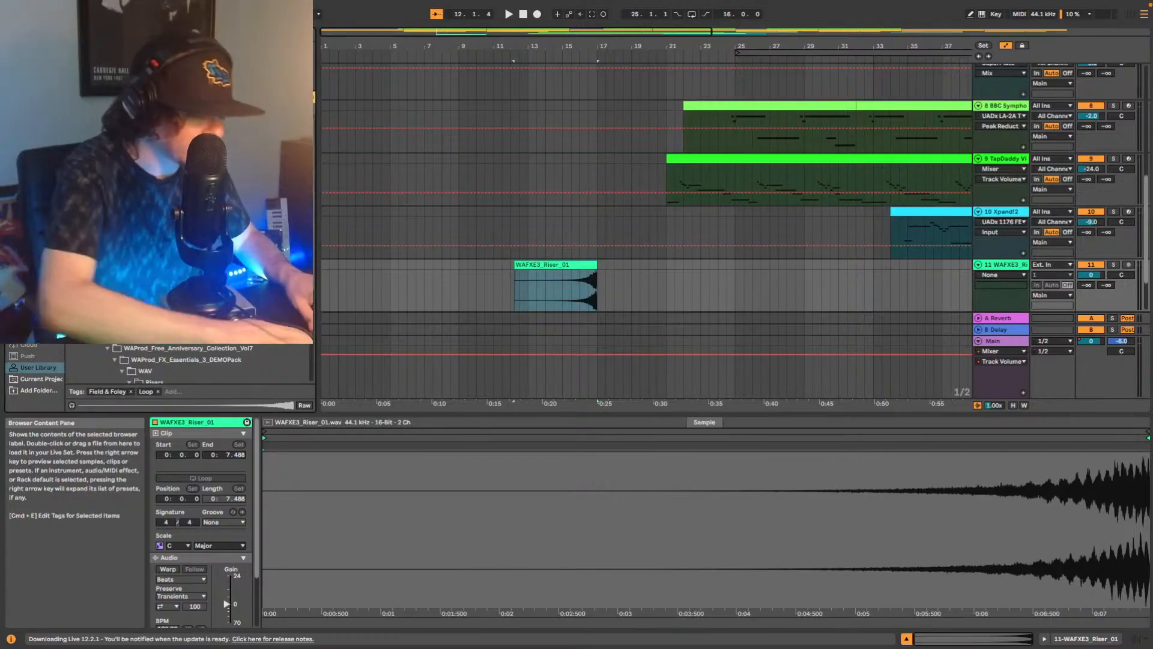
Find the Valhalla DSP plugins in the browser and add ValhallaSupermassive to riser track 11.
{"action": "left_click", "coordinate": [100, 324]}
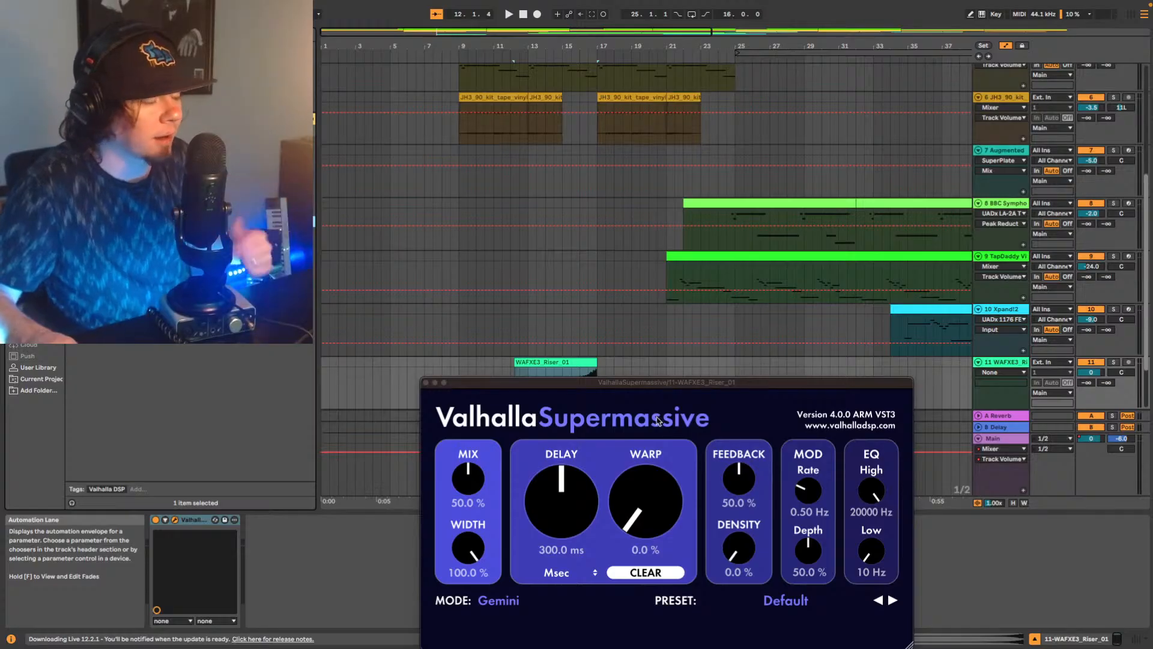
Lower riser track 11 to -9 dB, audition the riser going into bar 17, and close the ValhallaSupermassive window.
{"action": "left_click_drag", "start_coordinate": [637, 384], "coordinate": [555, 86]}
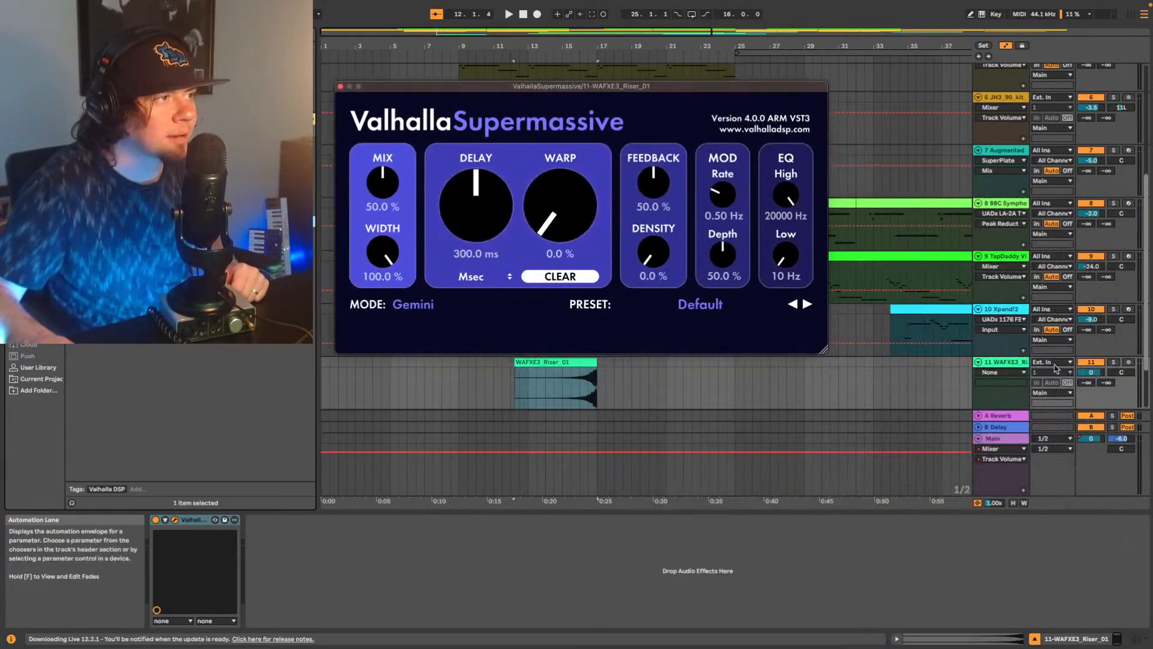
{"action": "left_click", "coordinate": [1090, 373]}
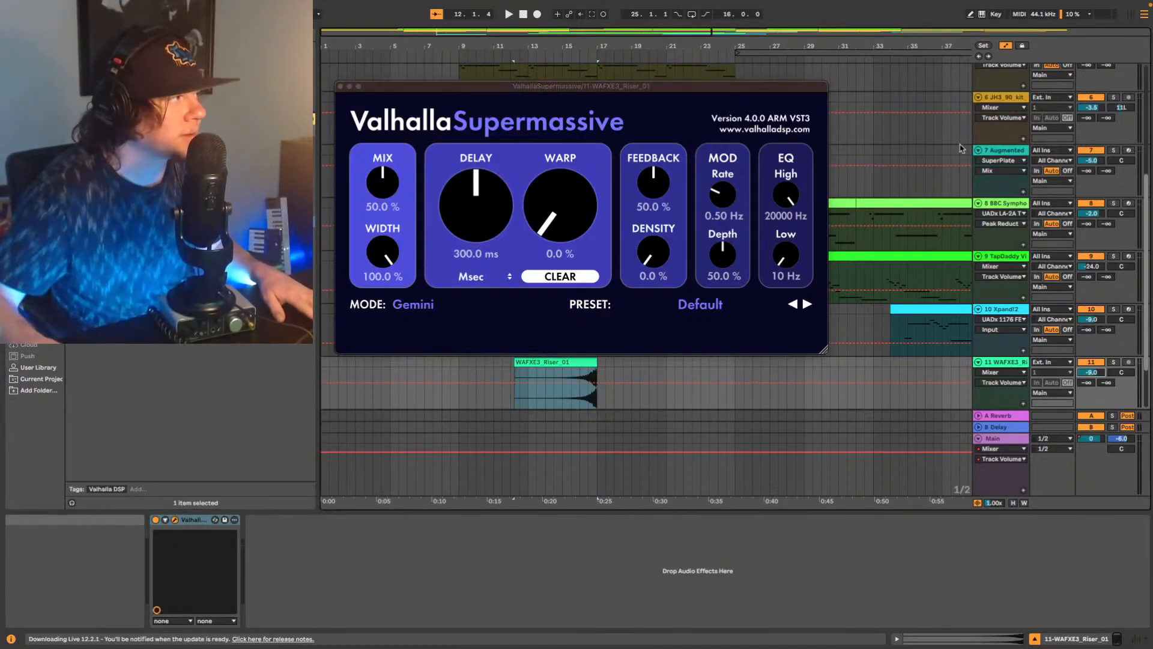
{"action": "left_click", "coordinate": [563, 403]}
{"action": "key", "text": "space"}
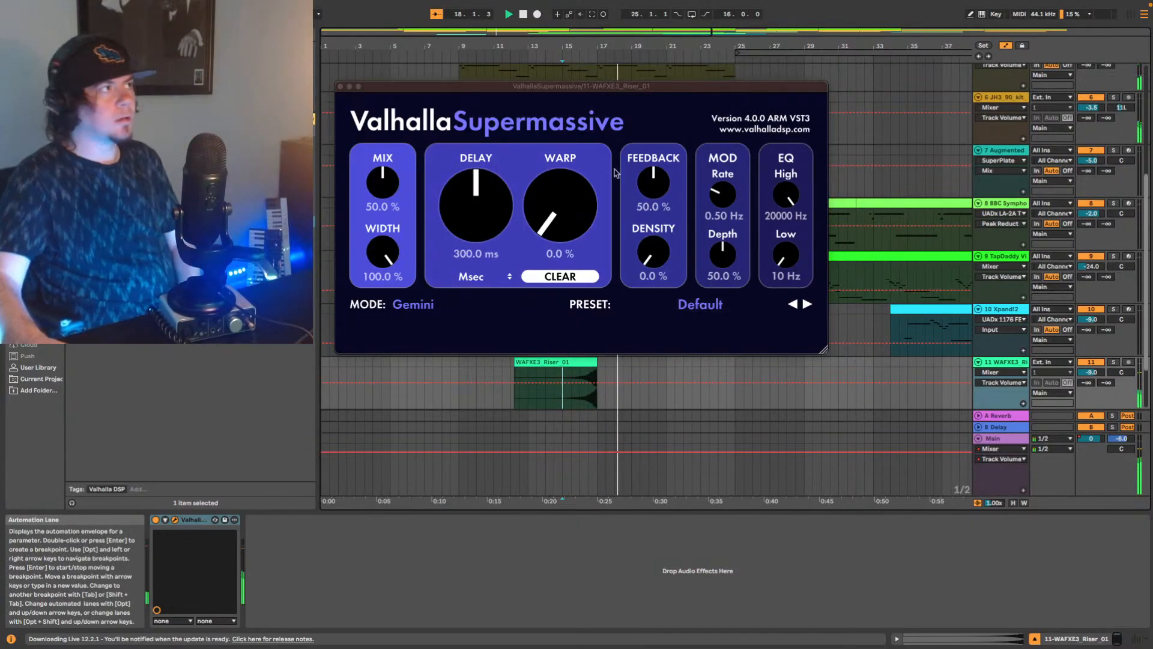
{"action": "left_click_drag", "start_coordinate": [522, 90], "coordinate": [751, 187]}
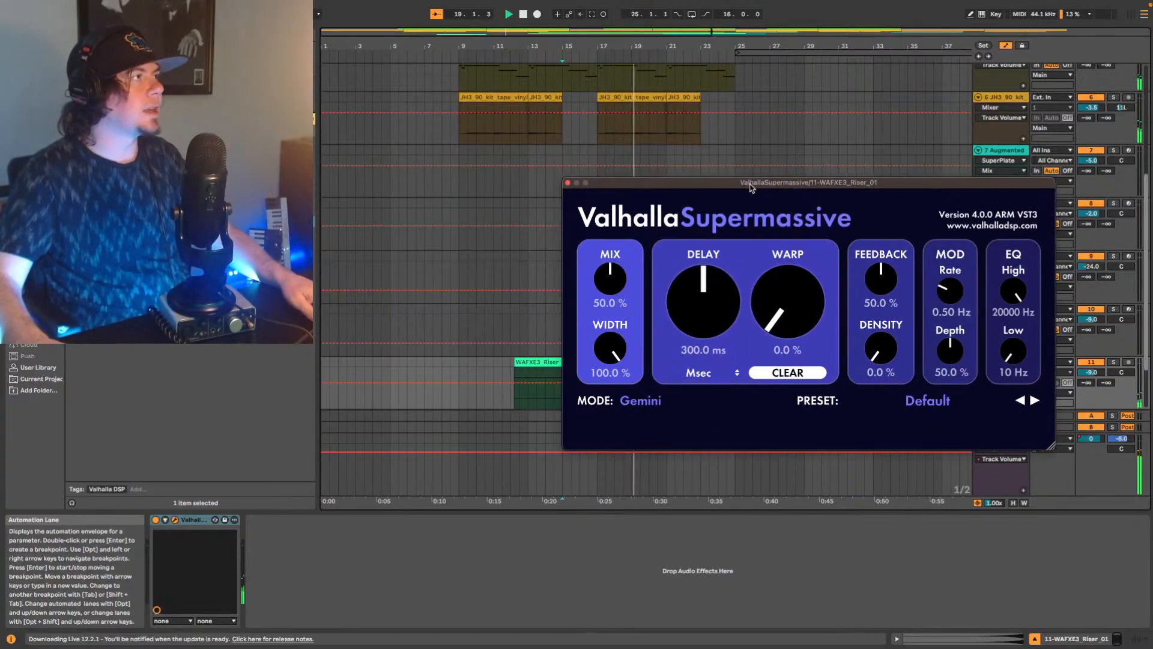
{"action": "left_click", "coordinate": [568, 183]}
{"action": "key", "text": "space"}
Move the riser clip on track 11 earlier so that it ends on bar 9, and play it through the transition.
{"action": "left_click_drag", "start_coordinate": [558, 366], "coordinate": [420, 366]}
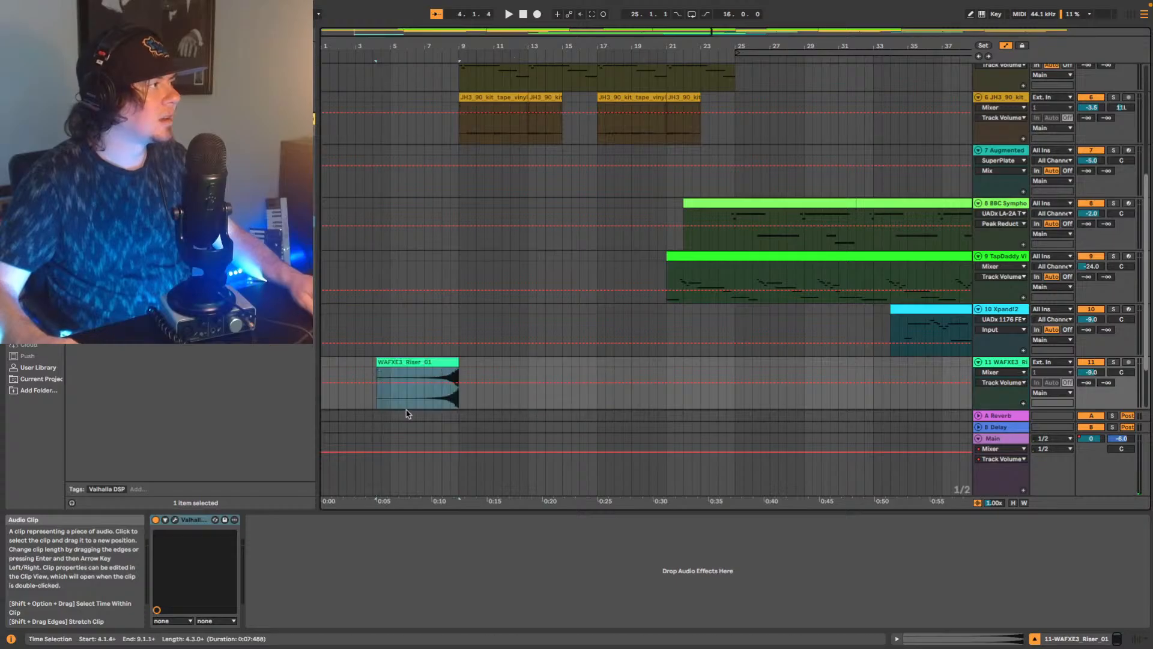
{"action": "left_click", "coordinate": [384, 401]}
{"action": "key", "text": "space"}
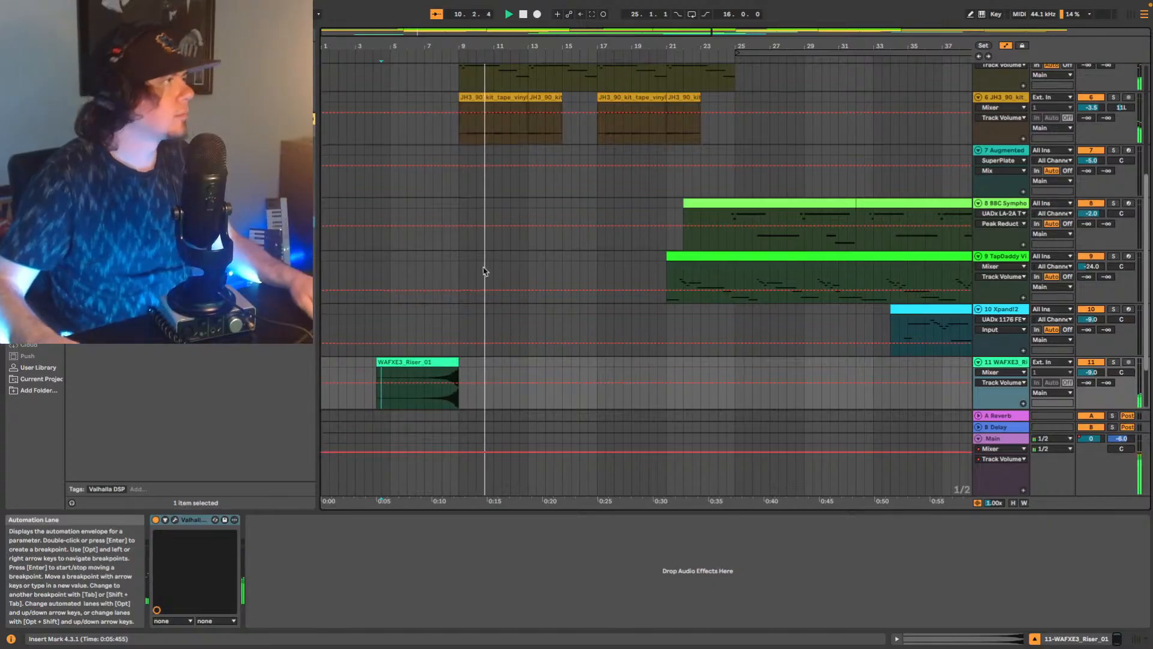
Copy the three sidechained Glue Compressors from track 3 to riser track 11, placing them after ValhallaSupermassive.
{"action": "scroll", "coordinate": [485, 271], "scroll_direction": "up", "scroll_amount": 8}
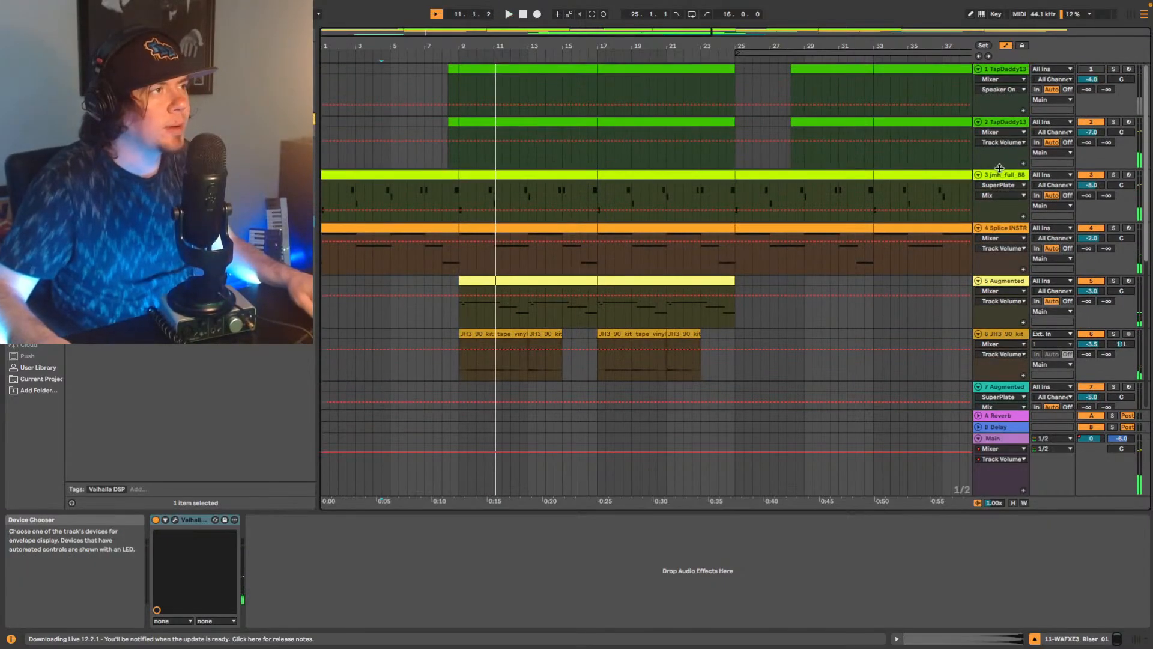
{"action": "left_click", "coordinate": [995, 177]}
{"action": "left_click", "coordinate": [472, 520]}
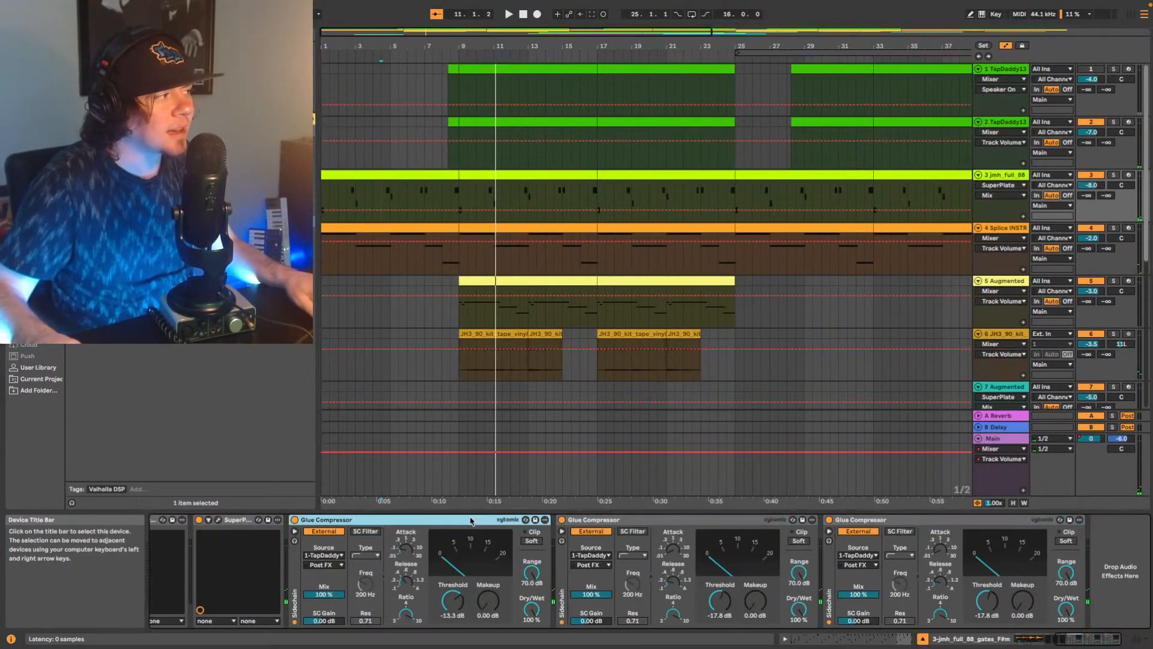
{"action": "left_click", "coordinate": [929, 521], "text": "shift"}
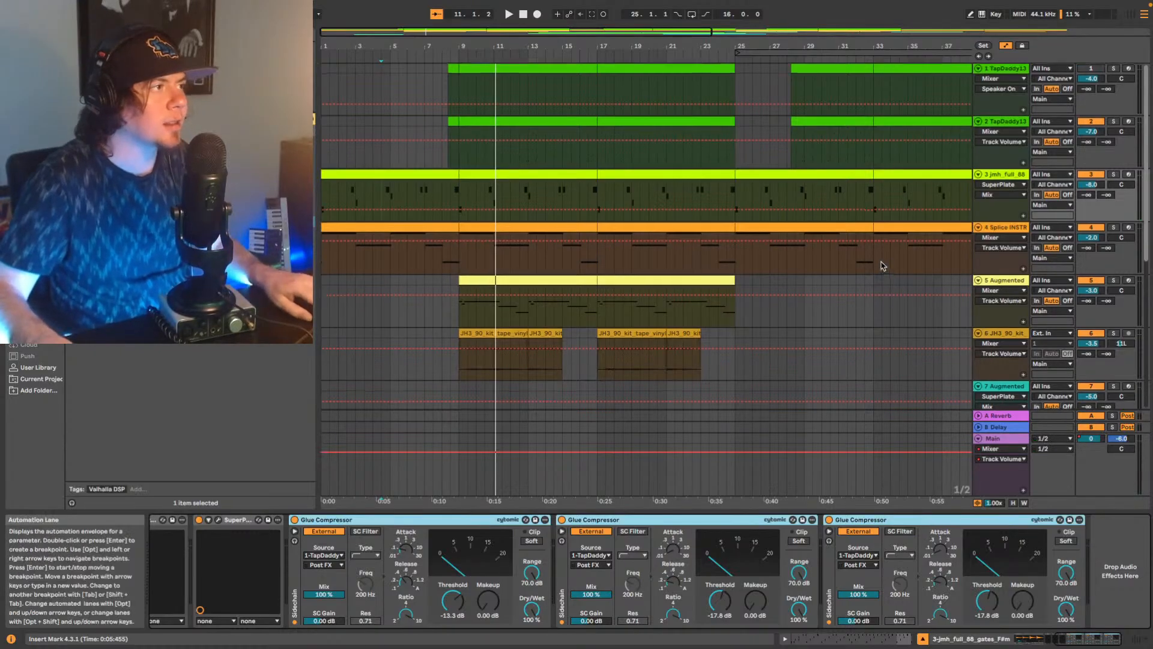
{"action": "scroll", "coordinate": [870, 259], "scroll_direction": "down", "scroll_amount": 10}
{"action": "left_click", "coordinate": [1007, 282]}
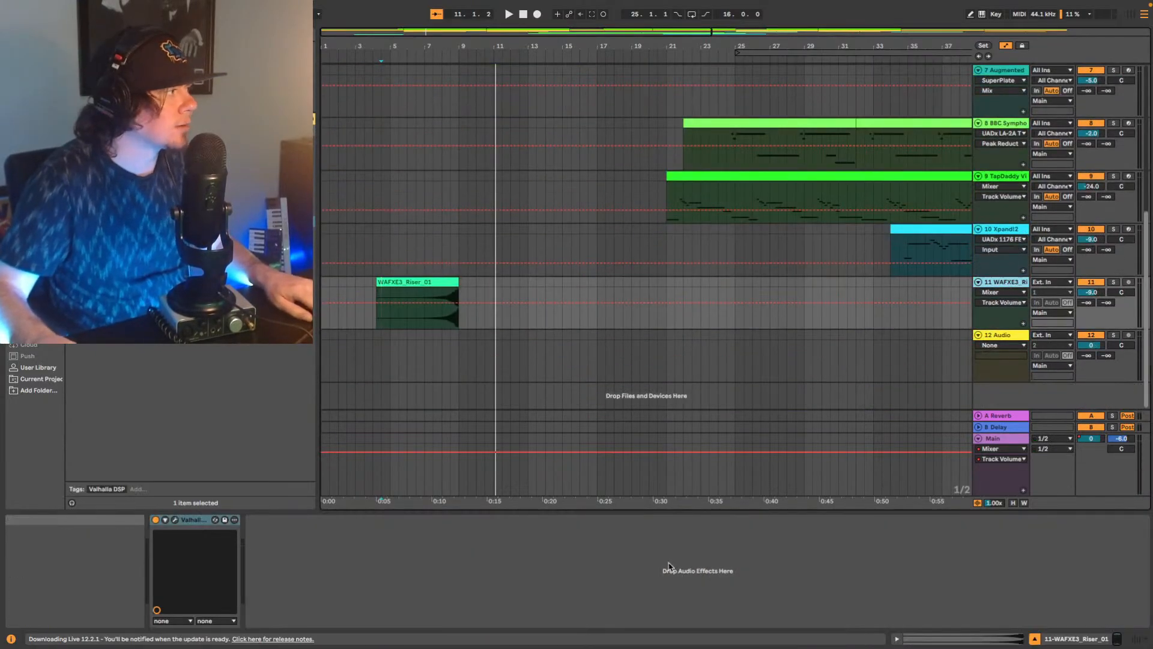
{"action": "key", "text": "ctrl+v"}
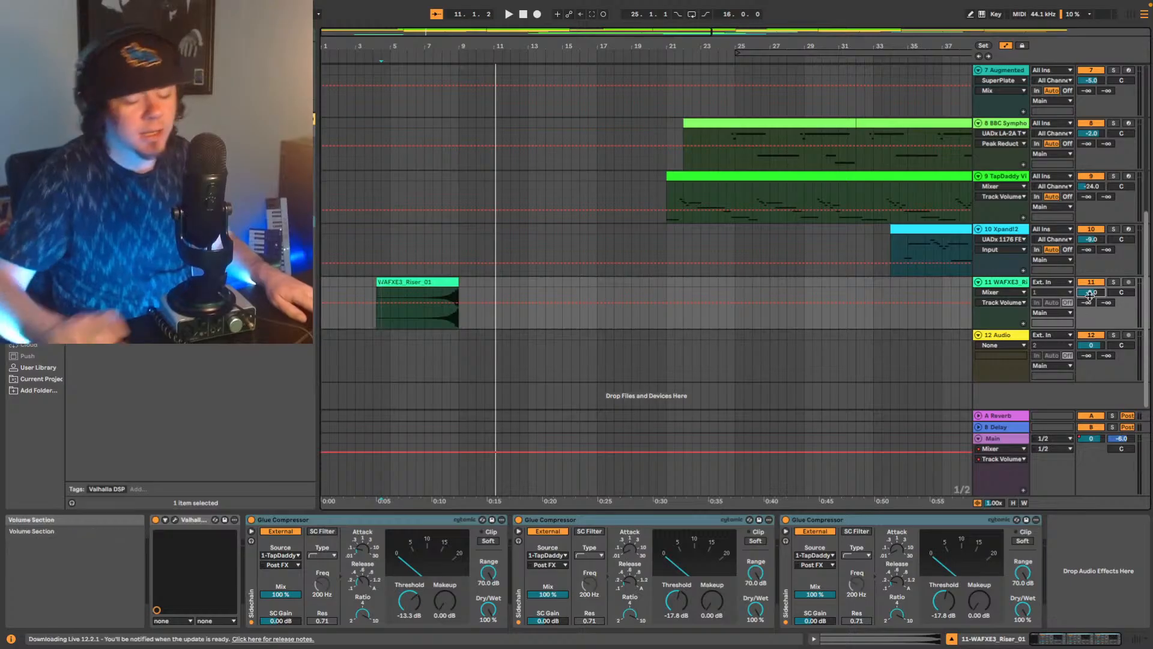
Set riser track 11's volume to -12 dB while auditioning the riser into bar 9.
{"action": "key", "text": "space"}
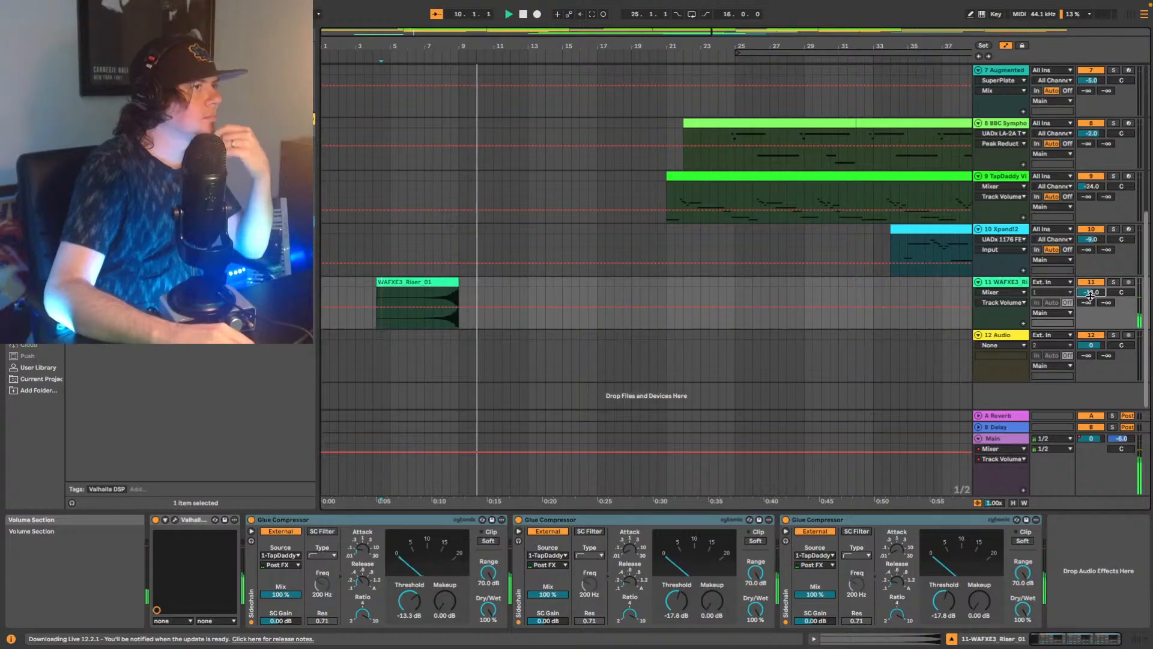
{"action": "key", "text": "space"}
{"action": "key", "text": "space"}
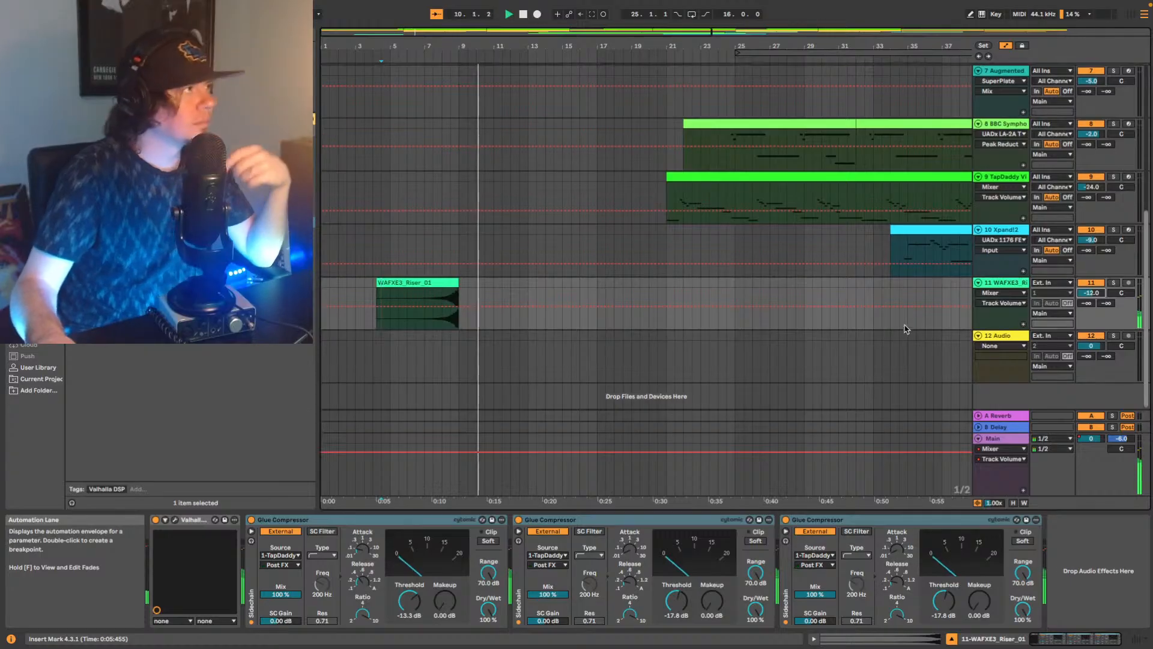
During playback, raise track 6's volume to -2.5 dB and track 5's volume to -2 dB.
{"action": "scroll", "coordinate": [908, 324], "scroll_direction": "up", "scroll_amount": 2}
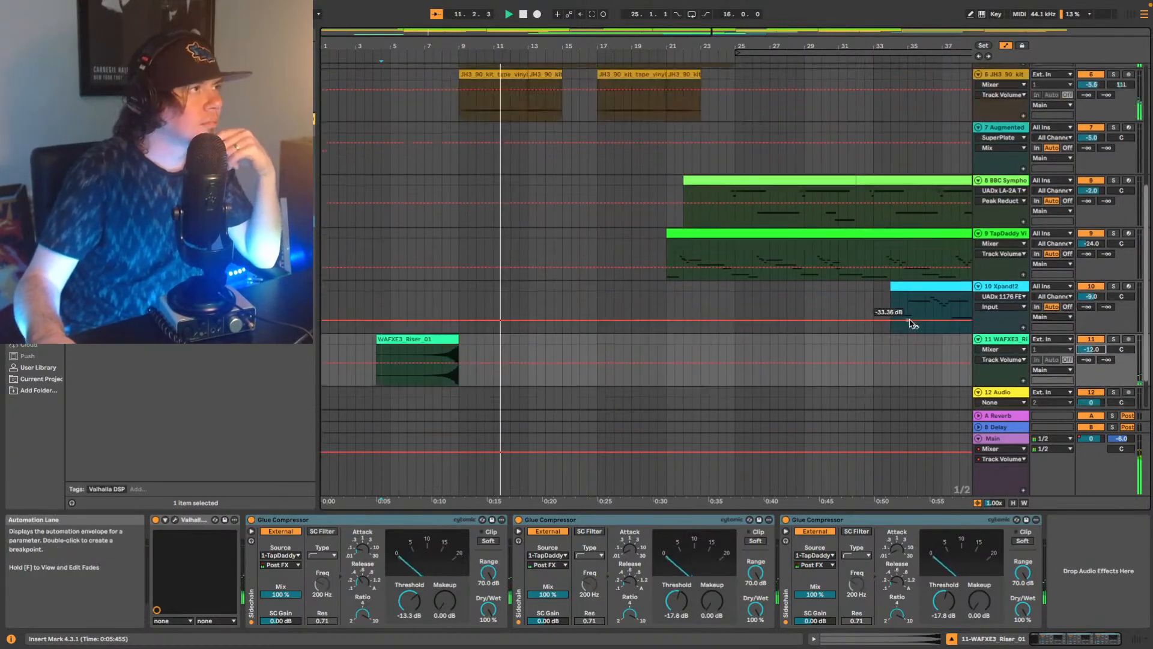
{"action": "scroll", "coordinate": [901, 198], "scroll_direction": "up", "scroll_amount": 5}
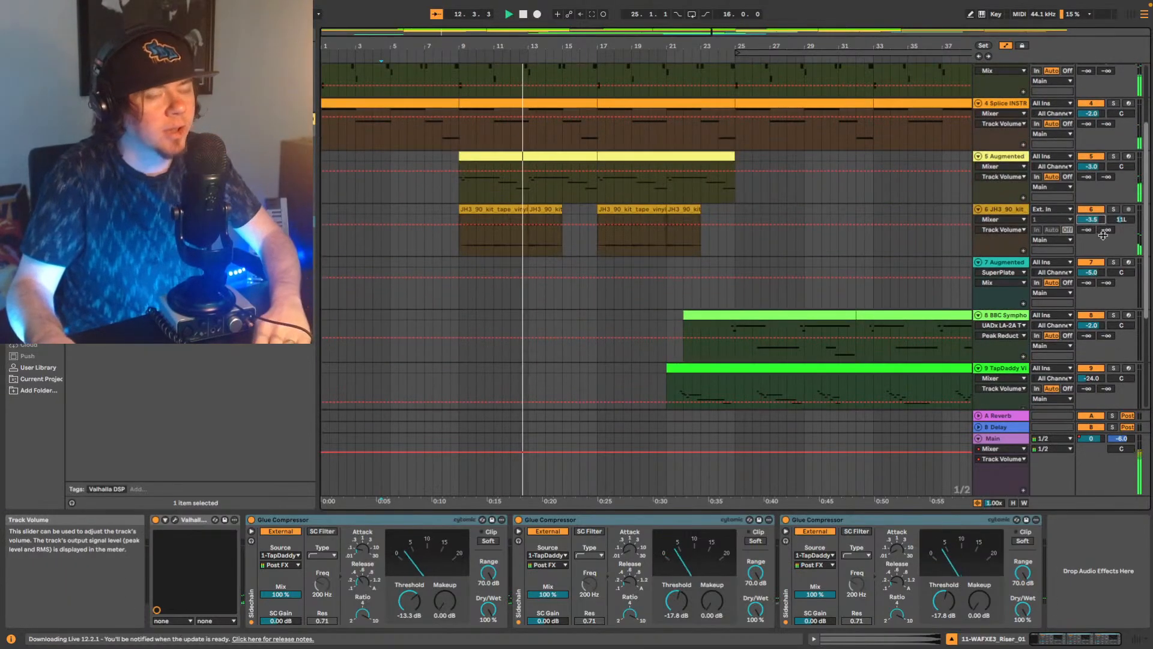
{"action": "key", "text": "Up"}
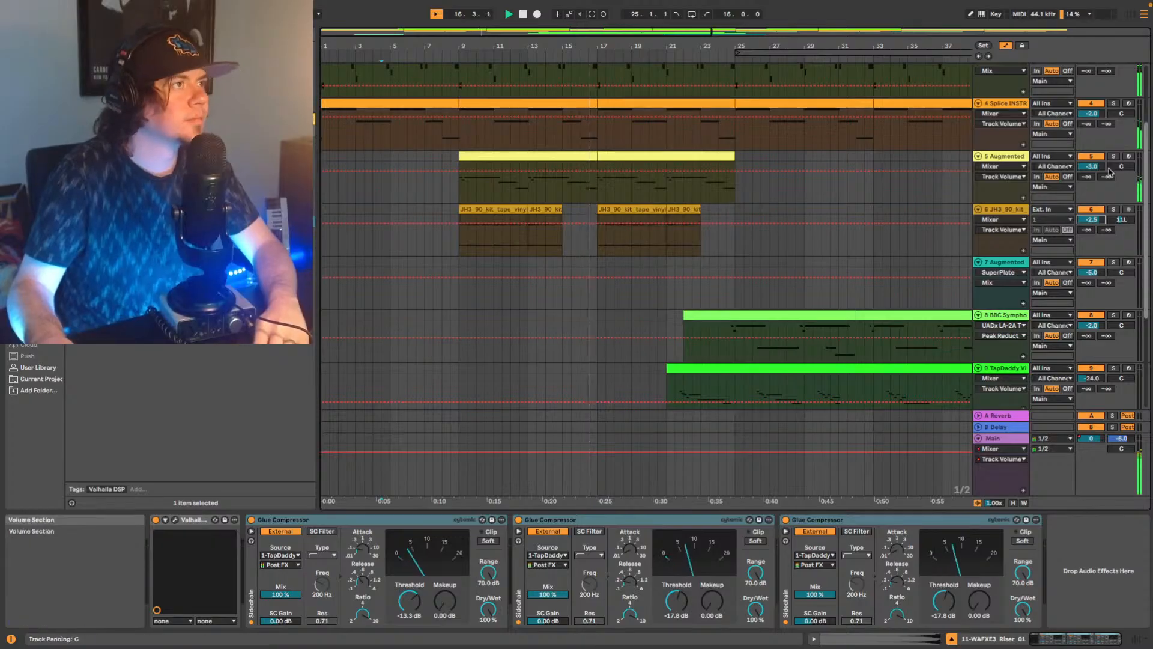
{"action": "key", "text": "Up"}
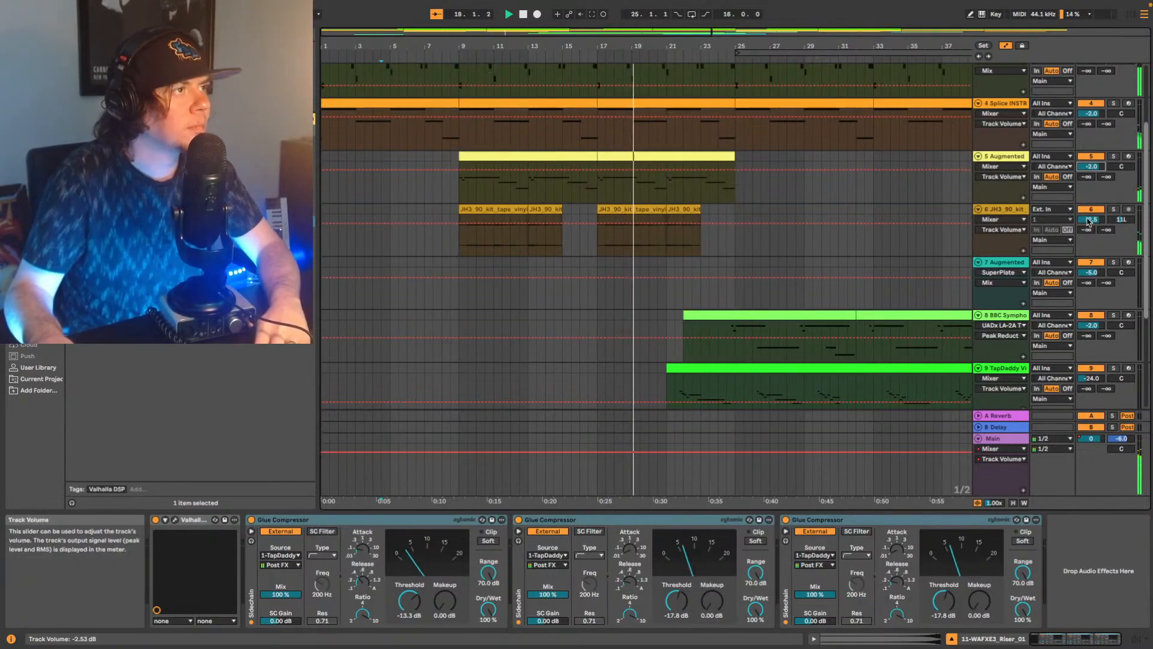
On trumpet track 6, raise the LA-2A gain and ease its peak reduction while playing from bar 9, and set the track volume to -2.5 dB.
{"action": "left_click", "coordinate": [1008, 210]}
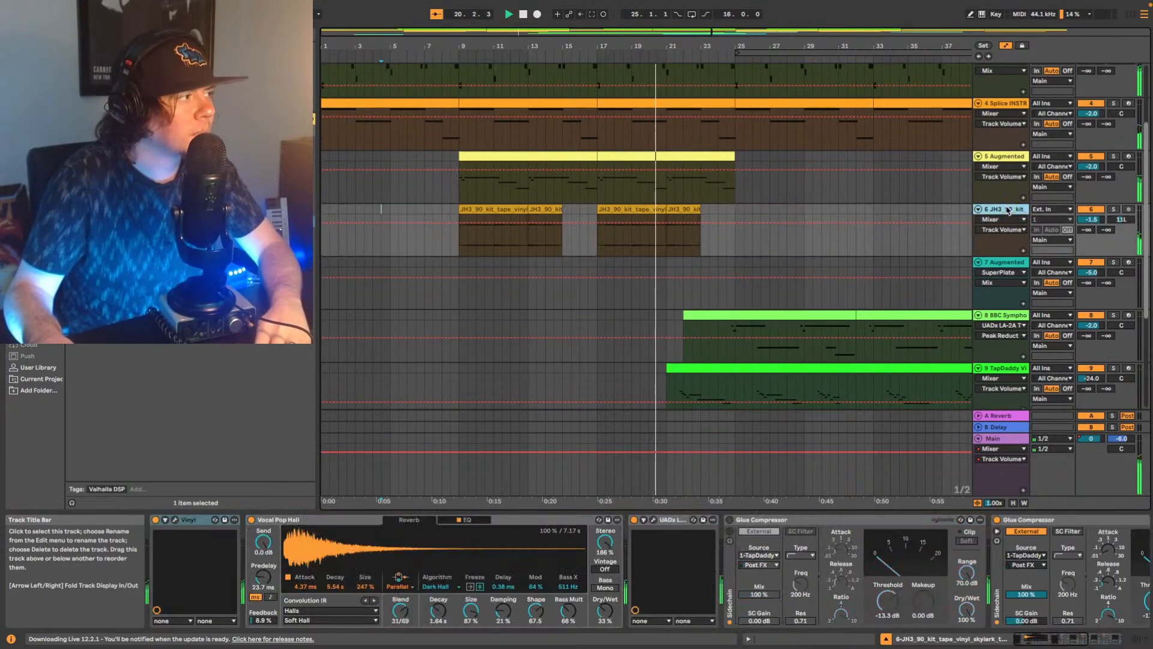
{"action": "left_click", "coordinate": [653, 519]}
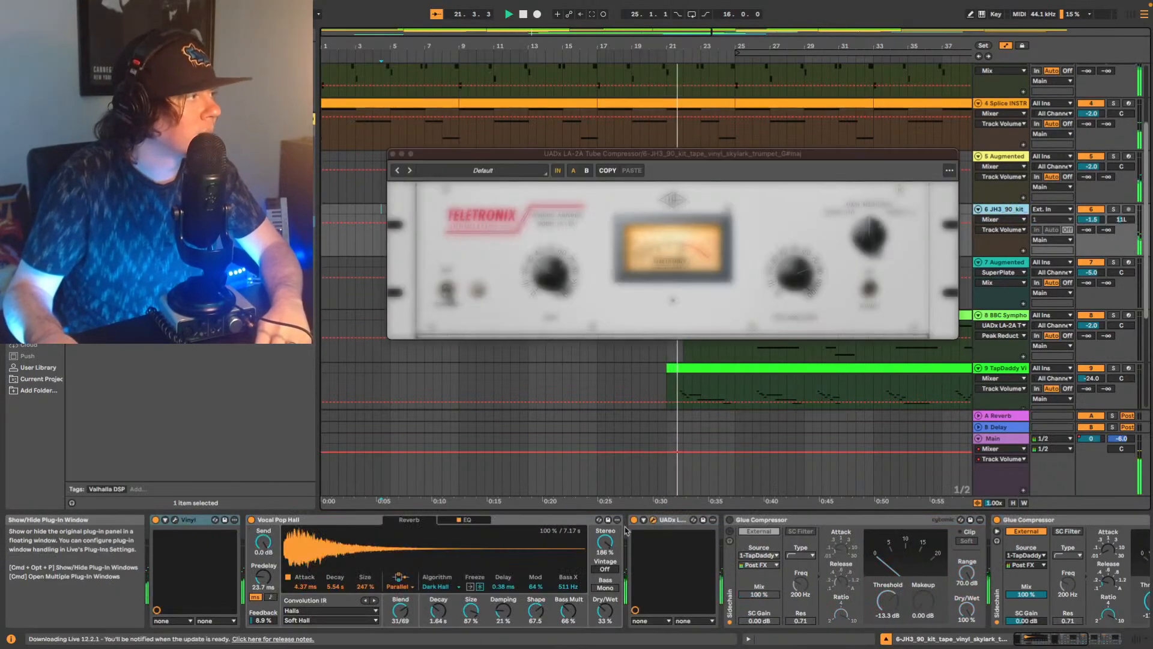
{"action": "left_click", "coordinate": [551, 268]}
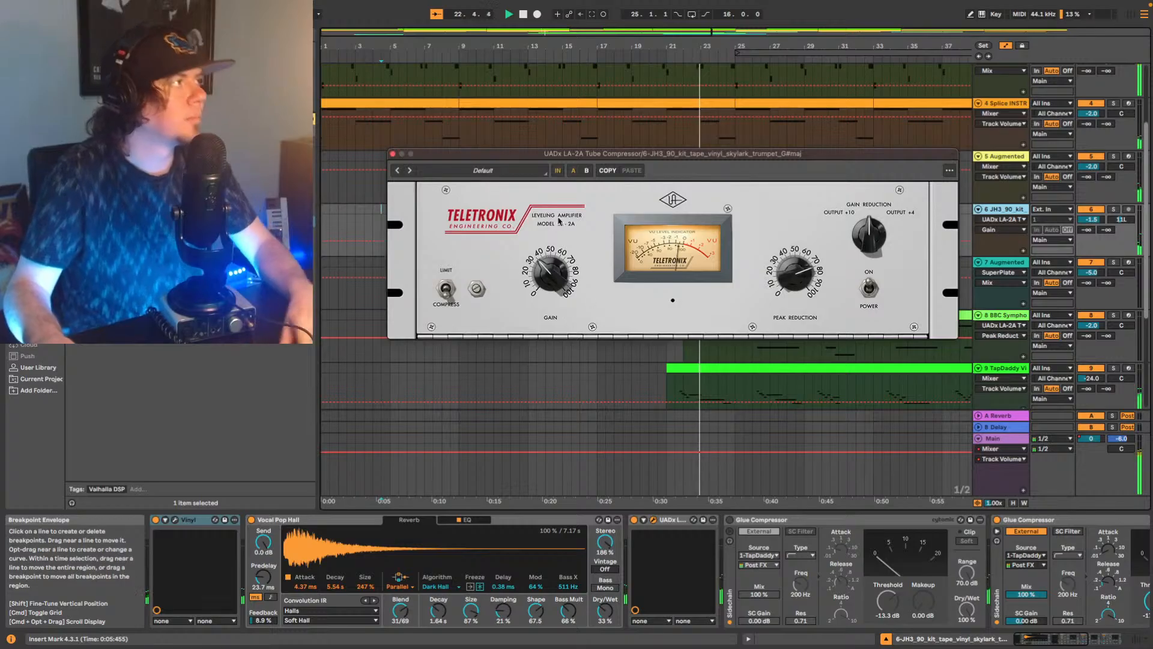
{"action": "mouse_move", "coordinate": [558, 154]}
{"action": "left_mouse_down"}
{"action": "mouse_move", "coordinate": [673, 328]}
{"action": "mouse_move", "coordinate": [631, 316]}
{"action": "left_mouse_up"}
{"action": "left_click", "coordinate": [467, 209]}
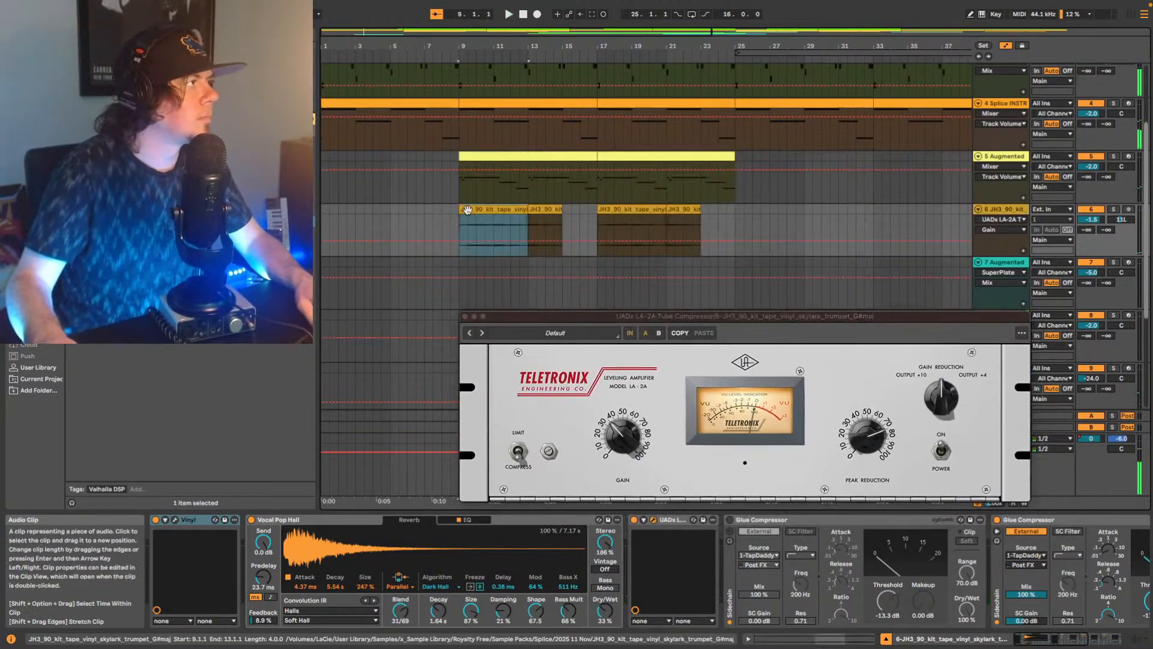
{"action": "key", "text": "space"}
{"action": "left_click", "coordinate": [627, 436]}
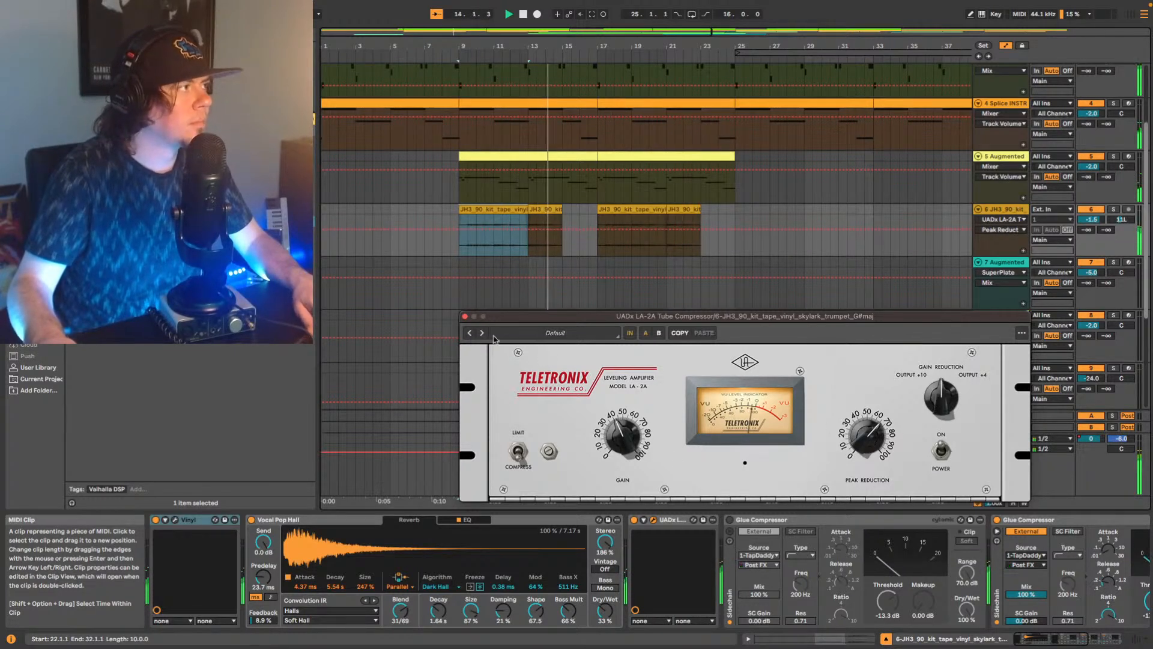
{"action": "left_click", "coordinate": [465, 317]}
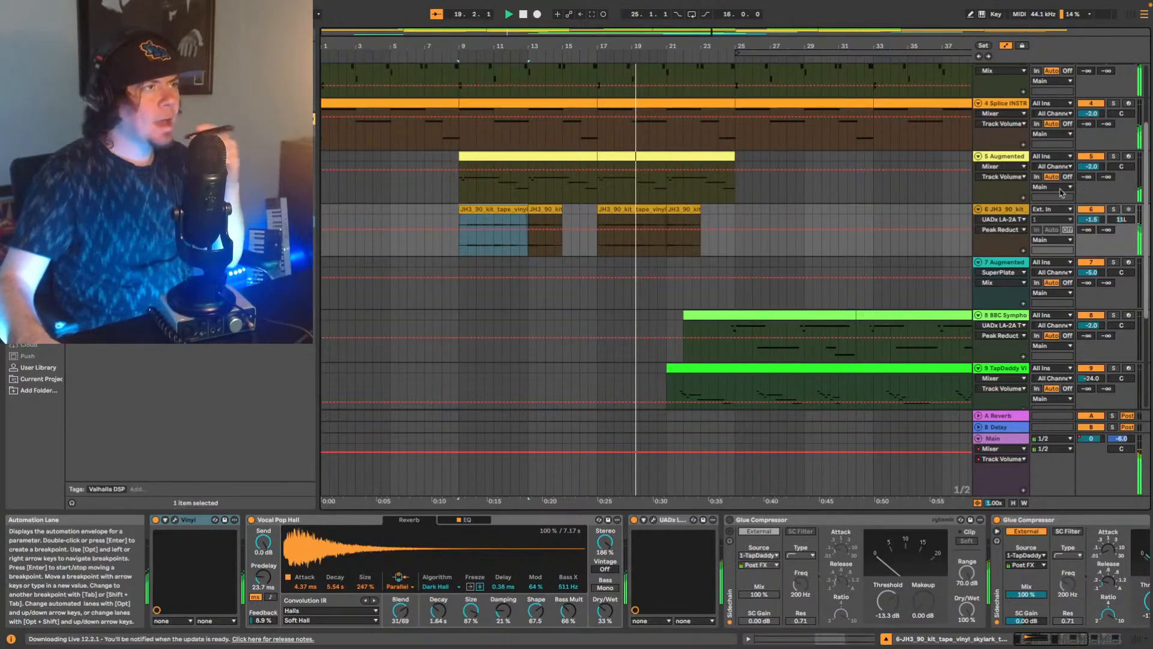
{"action": "left_click", "coordinate": [1090, 219]}
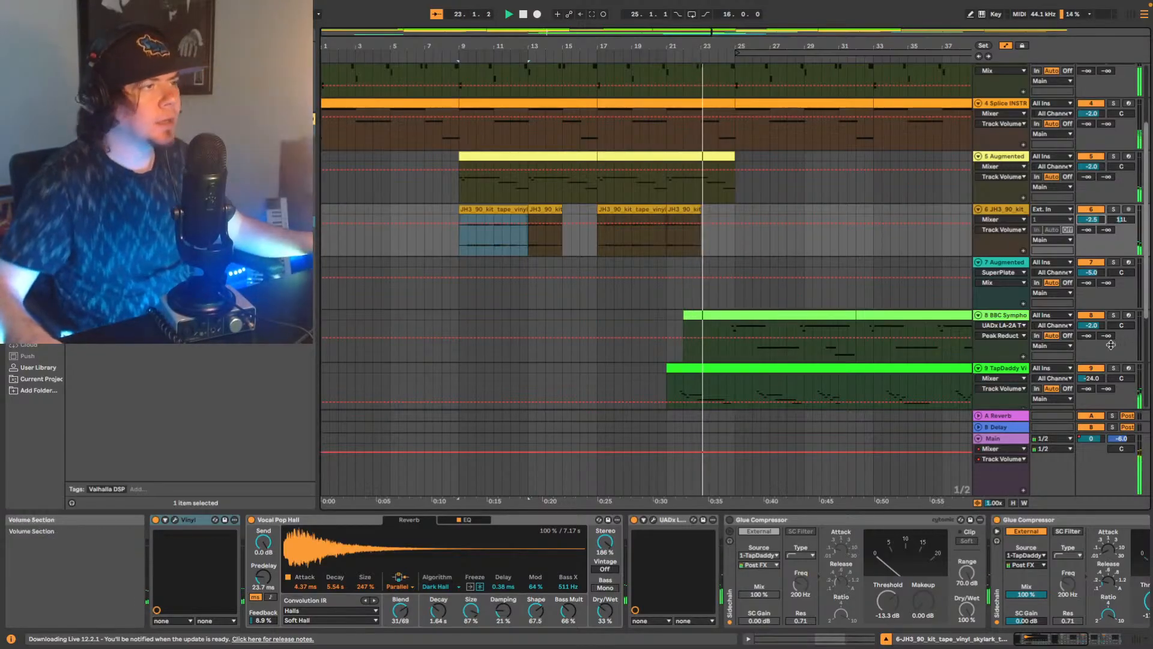
Raise track 9's volume to about -20 dB and pan it 9R during playback.
{"action": "left_click", "coordinate": [1091, 378]}
{"action": "key", "text": "Up"}
{"action": "key", "text": "Up"}
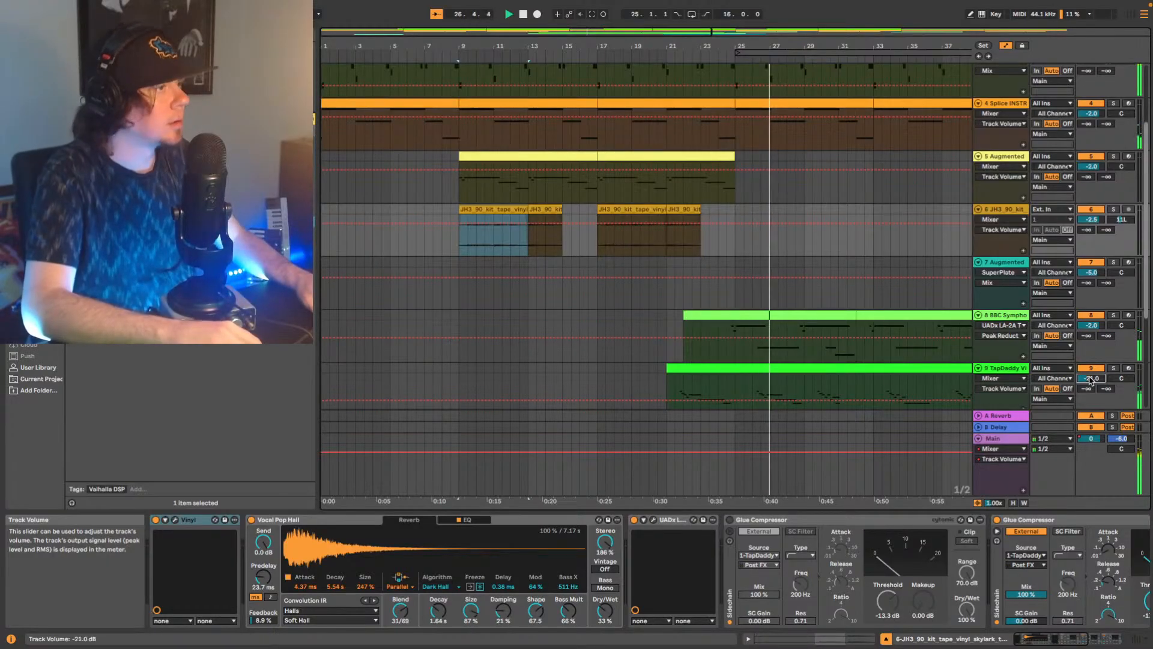
{"action": "key", "text": "Up"}
{"action": "left_click_drag", "start_coordinate": [1121, 379], "coordinate": [1121, 375]}
{"action": "left_click", "coordinate": [1092, 379]}
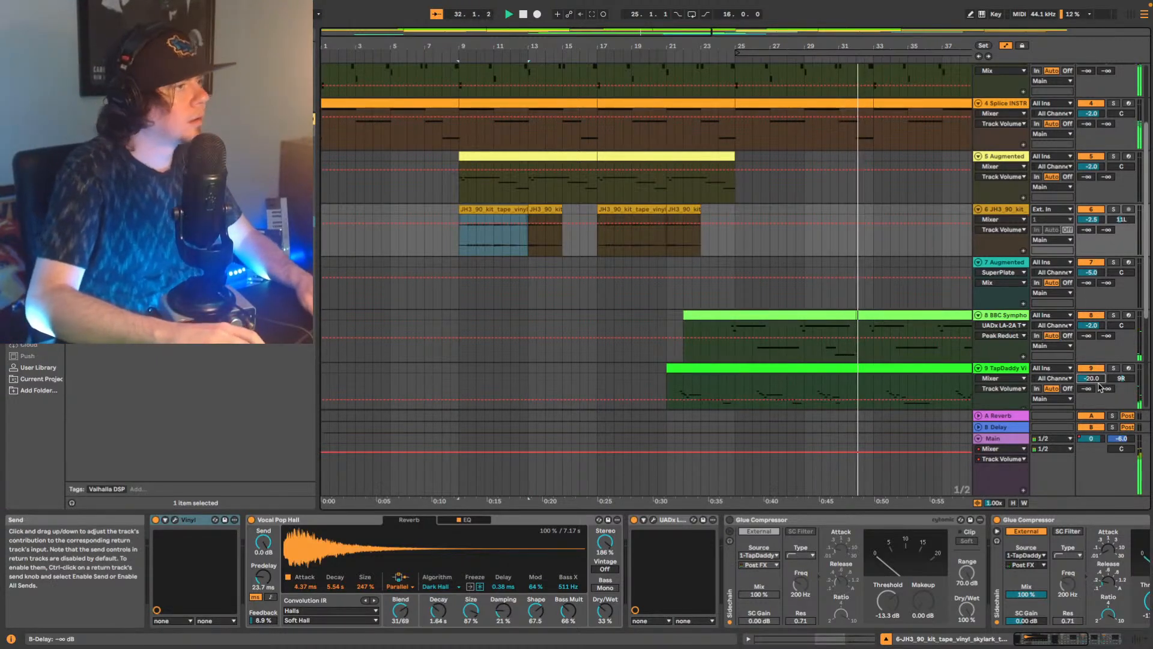
{"action": "key", "text": "Up"}
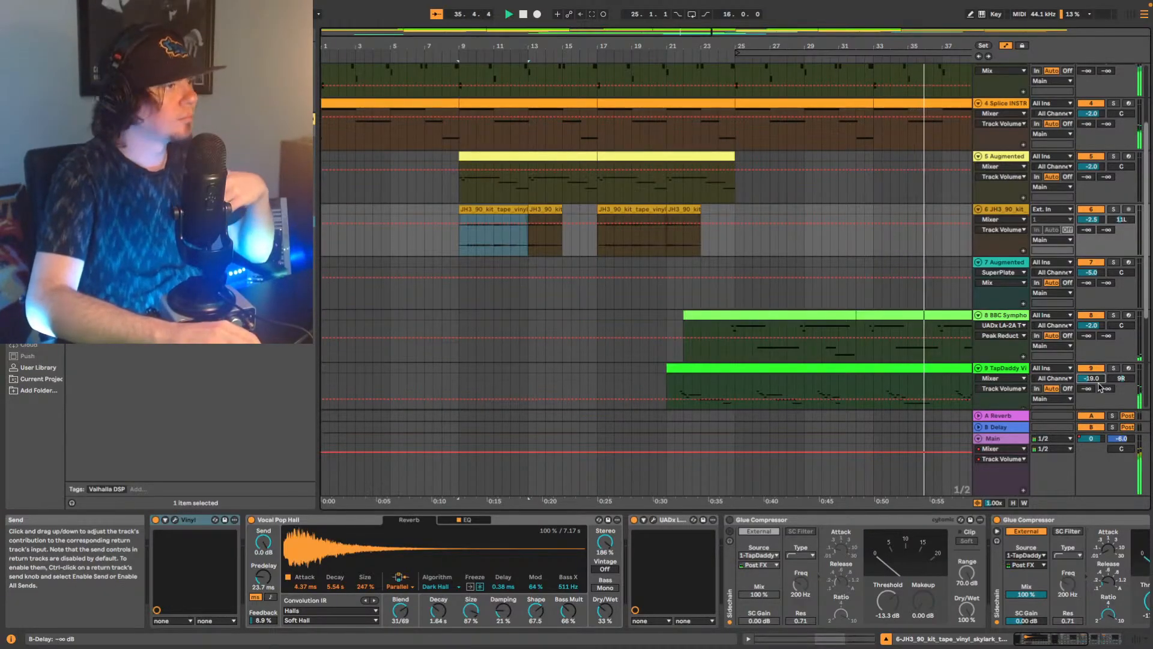
Set track 10 Xpand!2's volume to -13 dB and play the arrangement from just before its clip starts.
{"action": "scroll", "coordinate": [1100, 387], "scroll_direction": "down", "scroll_amount": 5}
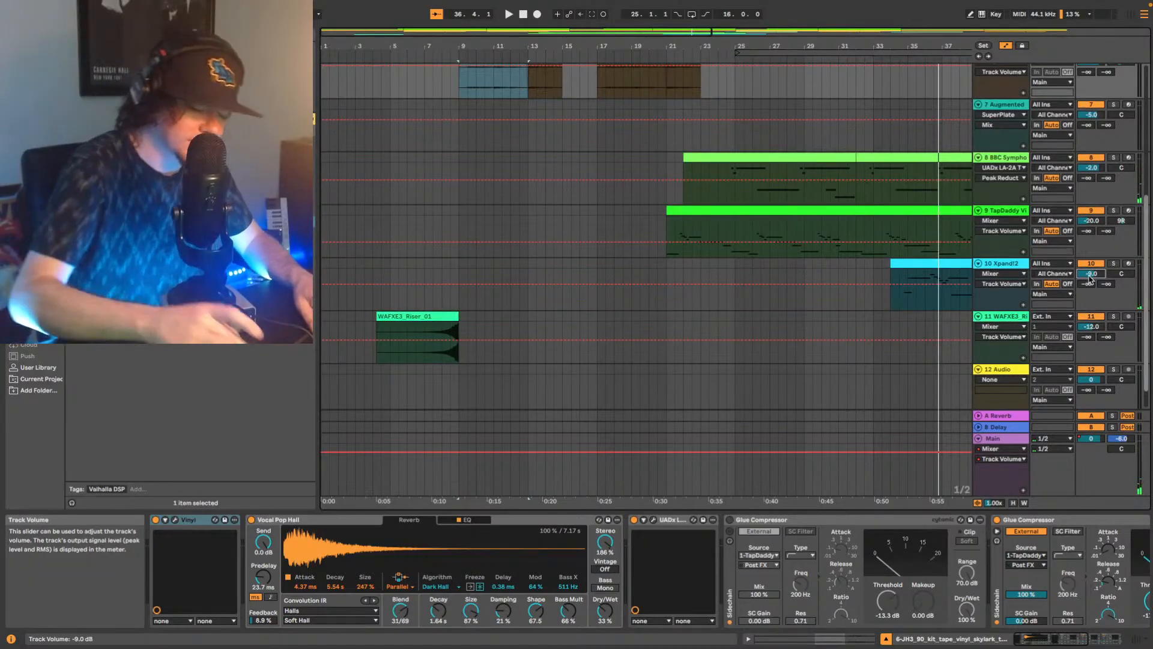
{"action": "scroll", "coordinate": [1090, 274], "scroll_direction": "down", "scroll_amount": 1}
{"action": "key", "text": "space"}
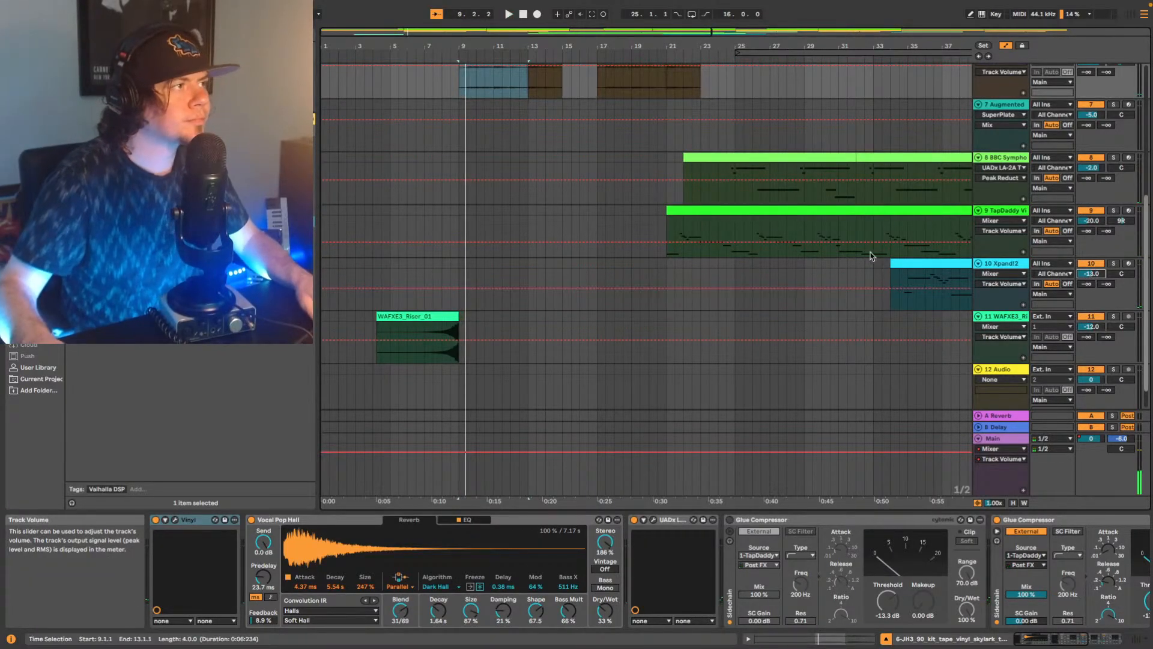
{"action": "left_click", "coordinate": [874, 264]}
{"action": "key", "text": "space"}
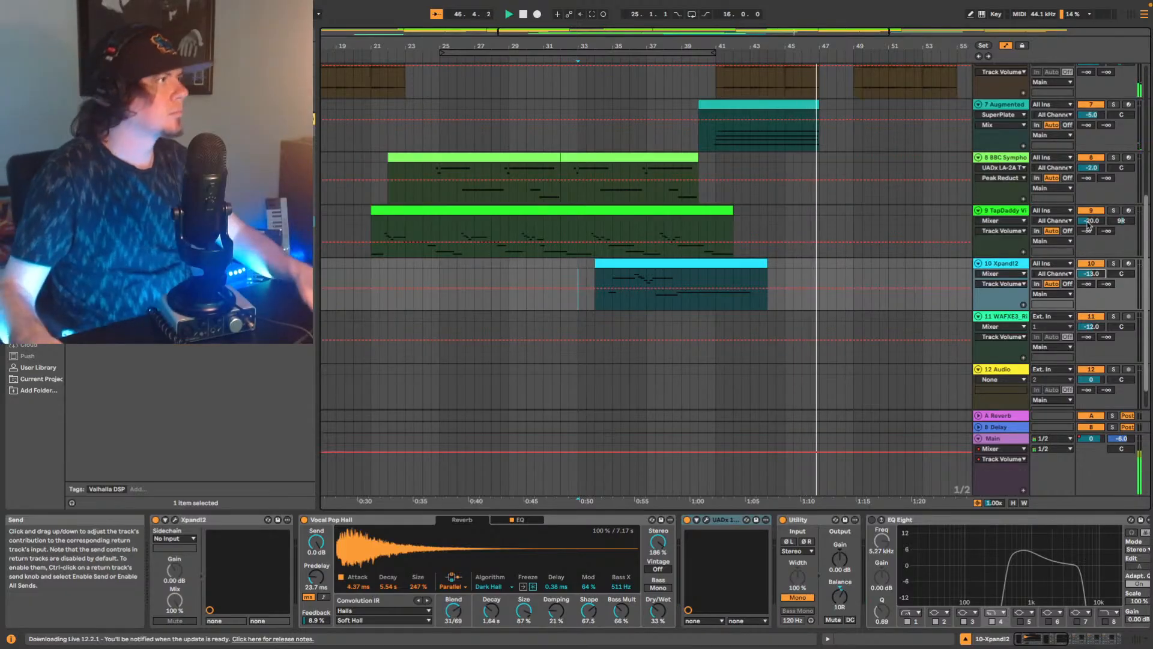
Show the full arrangement length and restart playback from the beginning of the song to check the mix.
{"action": "double_click", "coordinate": [428, 46]}
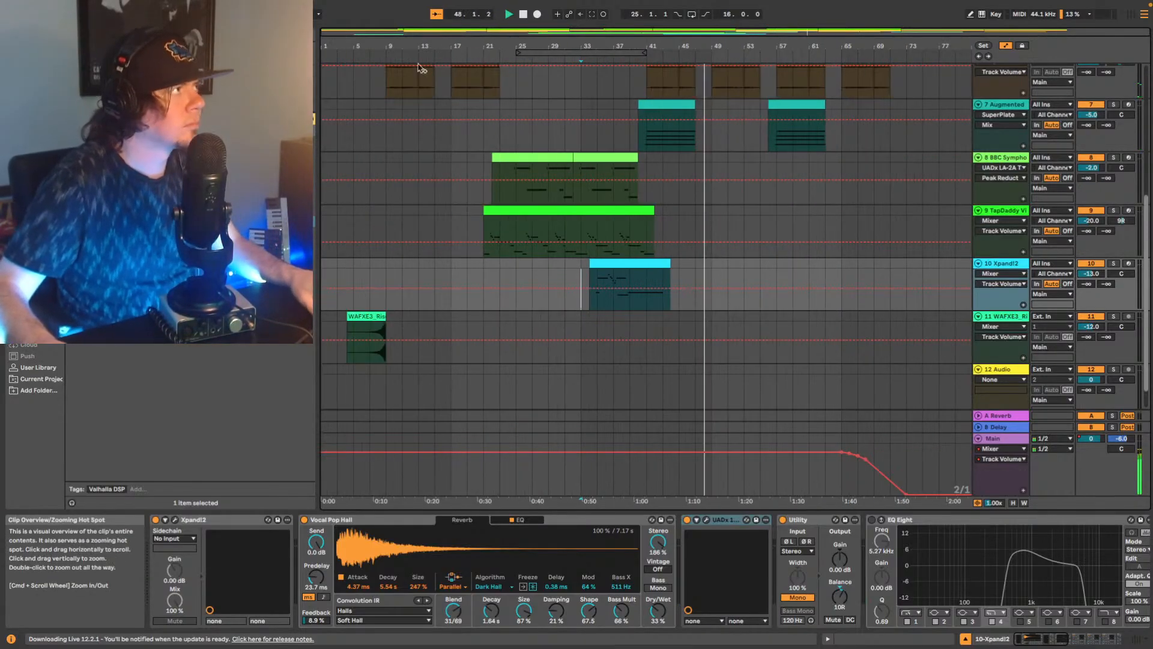
{"action": "scroll", "coordinate": [445, 174], "scroll_direction": "up", "scroll_amount": 5}
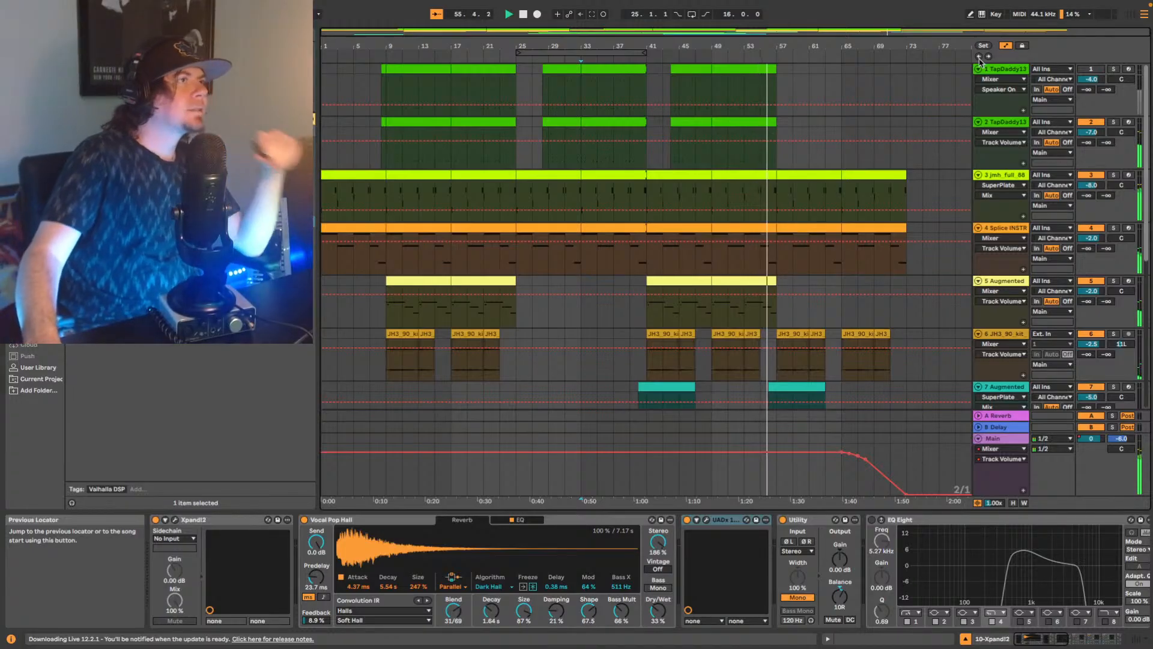
{"action": "left_click", "coordinate": [979, 57]}
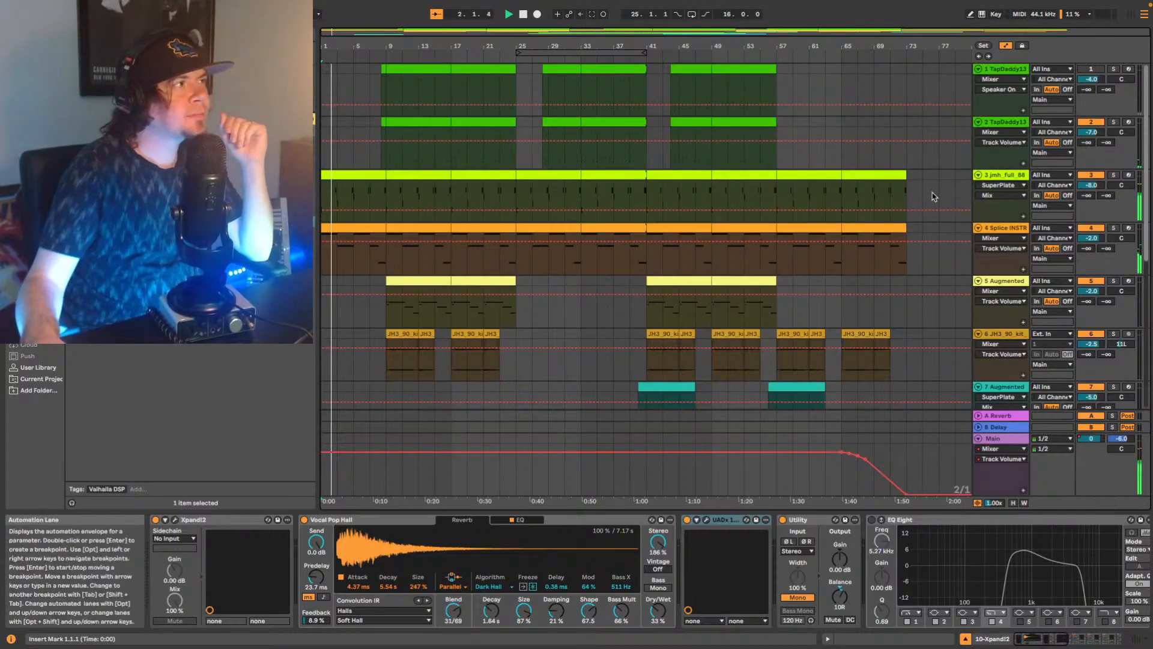
Insert an EQ Eight on track 3's device chain, between the UADx plugin and MSaturator, while the song plays.
{"action": "left_click", "coordinate": [963, 196]}
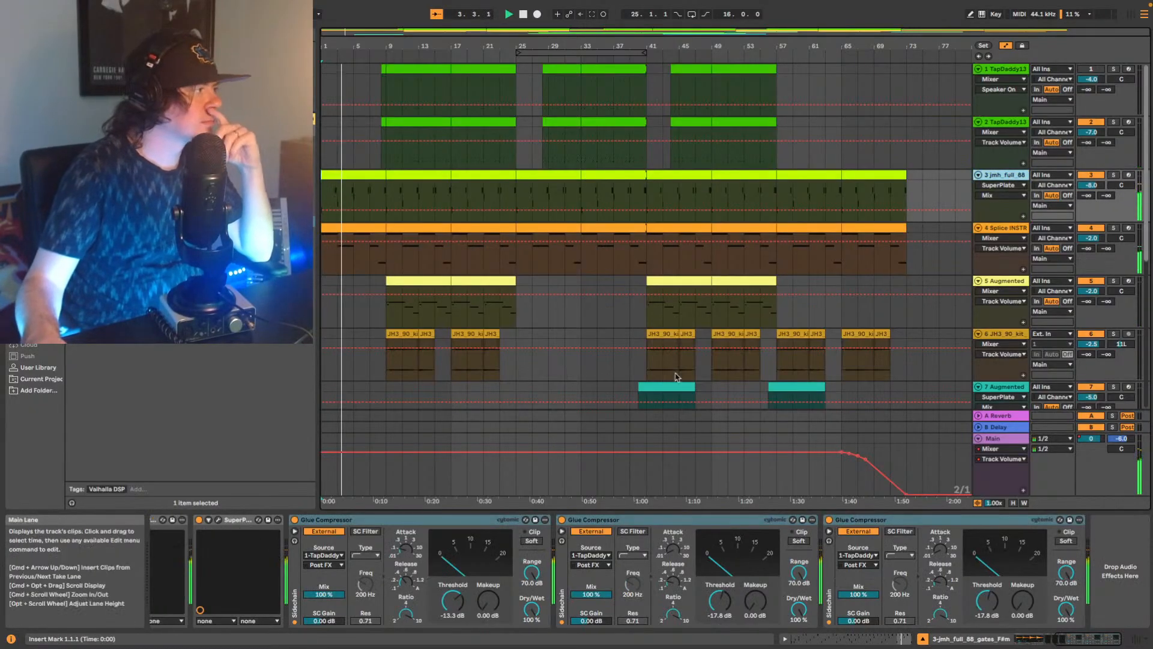
{"action": "left_click", "coordinate": [1032, 639]}
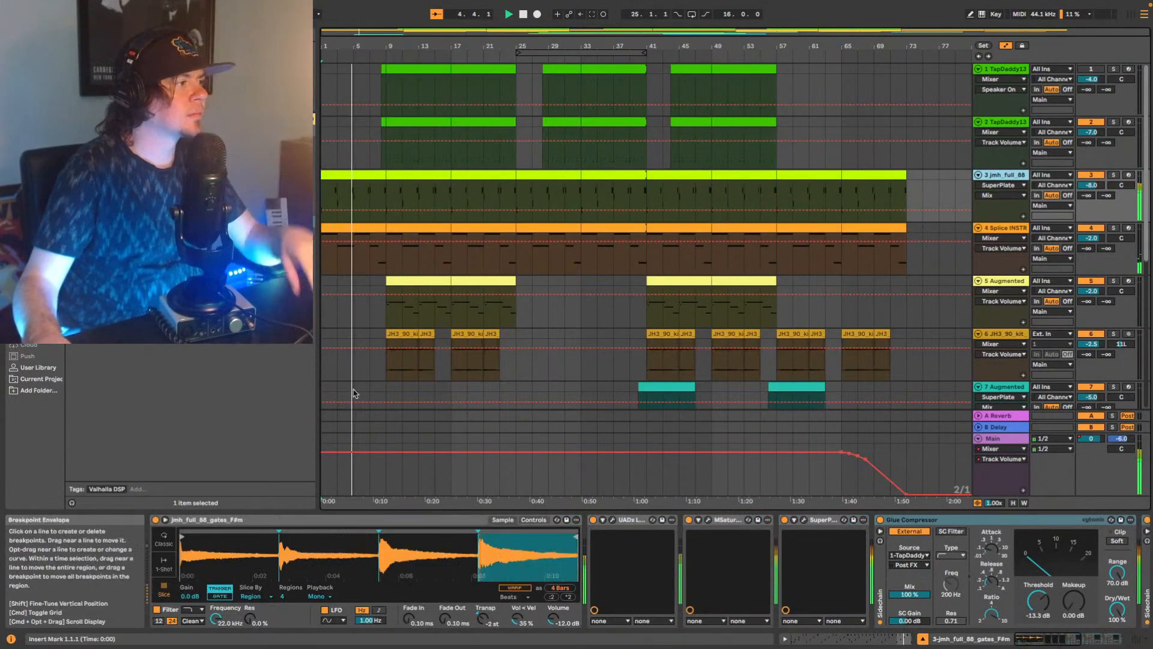
{"action": "left_click", "coordinate": [192, 421]}
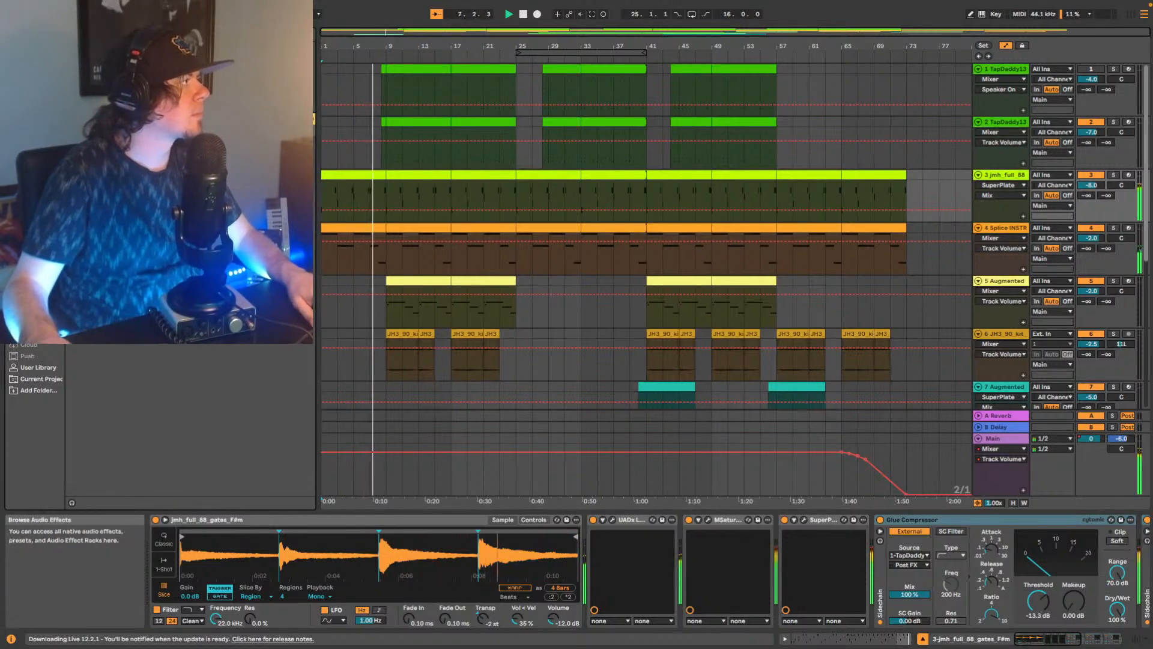
{"action": "left_click", "coordinate": [36, 198]}
{"action": "left_click_drag", "start_coordinate": [108, 102], "coordinate": [682, 553]}
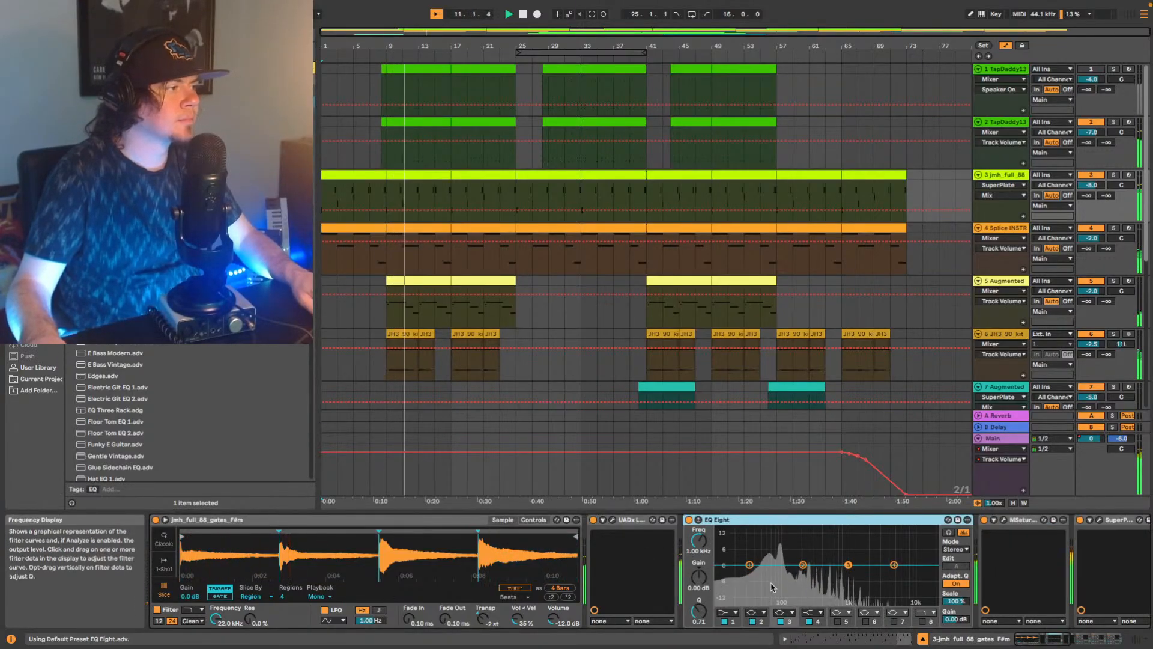
In track 3's EQ Eight, cut band 2 by 4.34 dB near 118 Hz with Q 2.82 and slightly boost bands 1, 3 and 4.
{"action": "left_click_drag", "start_coordinate": [808, 568], "coordinate": [788, 573]}
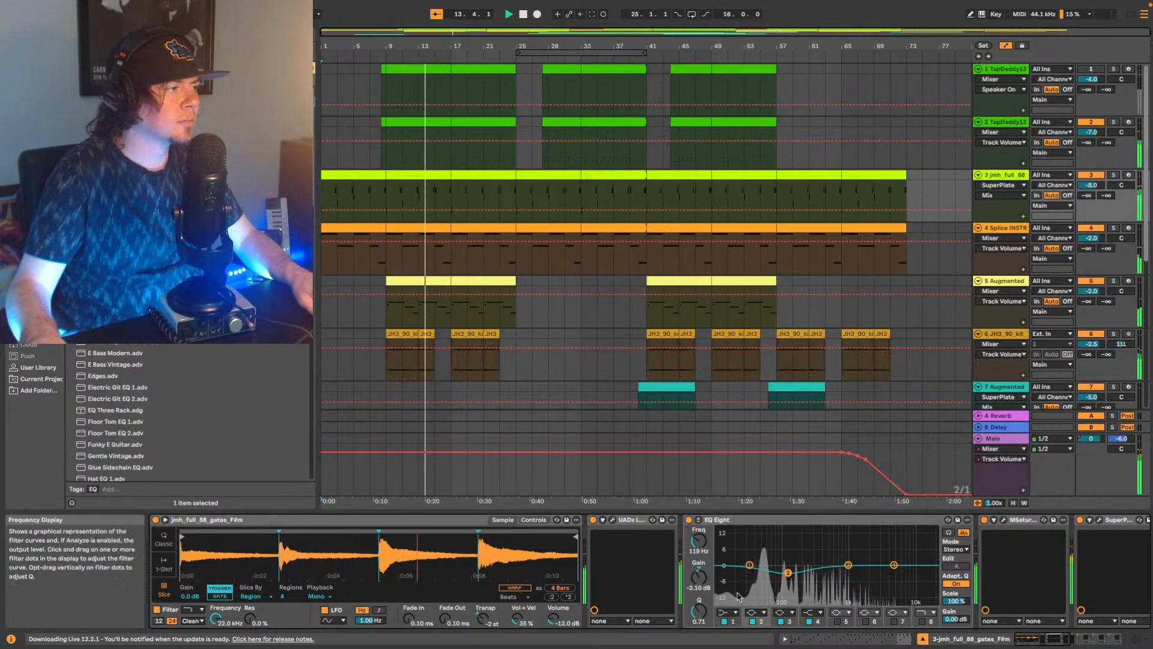
{"action": "left_click_drag", "start_coordinate": [698, 611], "coordinate": [698, 580]}
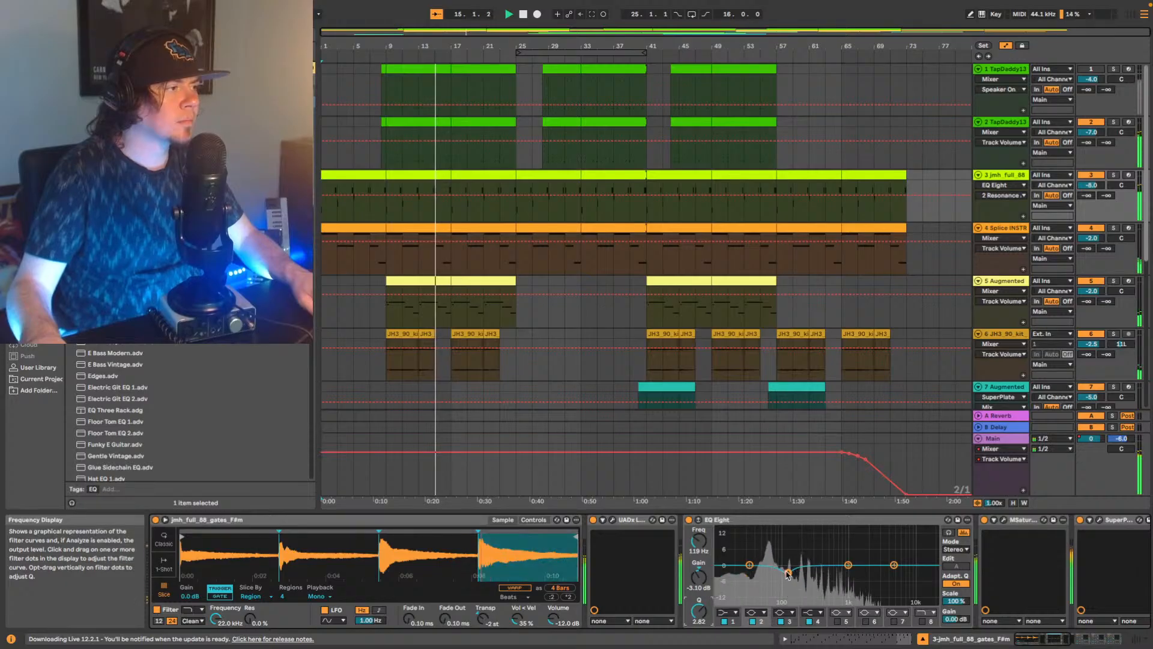
{"action": "left_click_drag", "start_coordinate": [788, 573], "coordinate": [814, 563]}
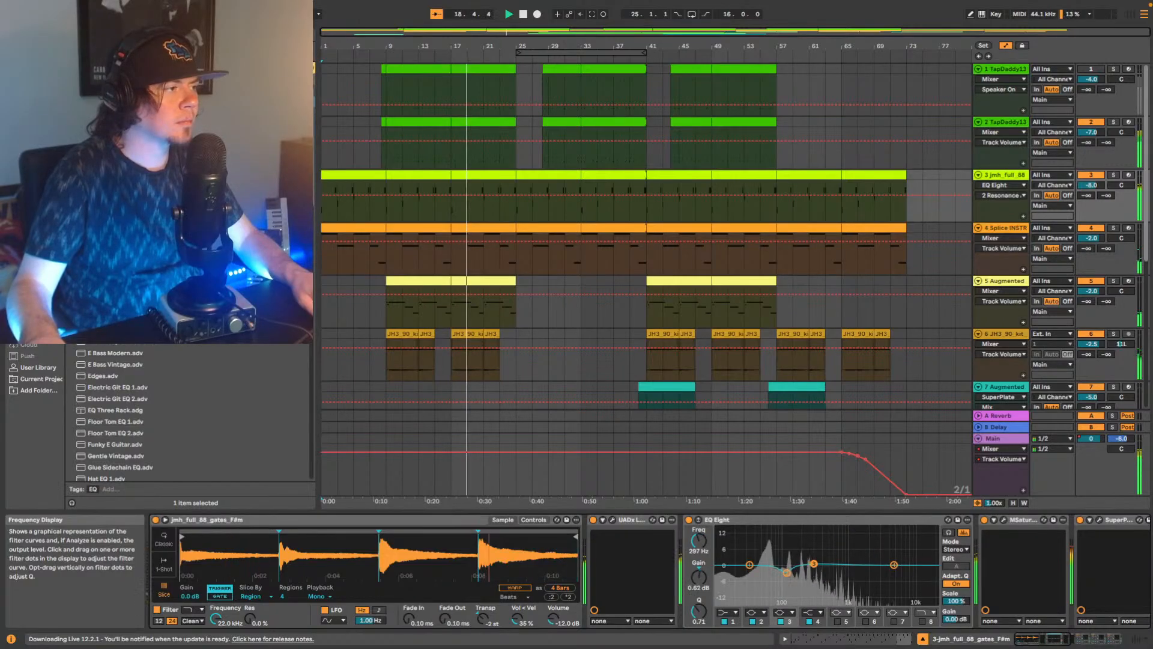
{"action": "left_click_drag", "start_coordinate": [894, 564], "coordinate": [813, 562]}
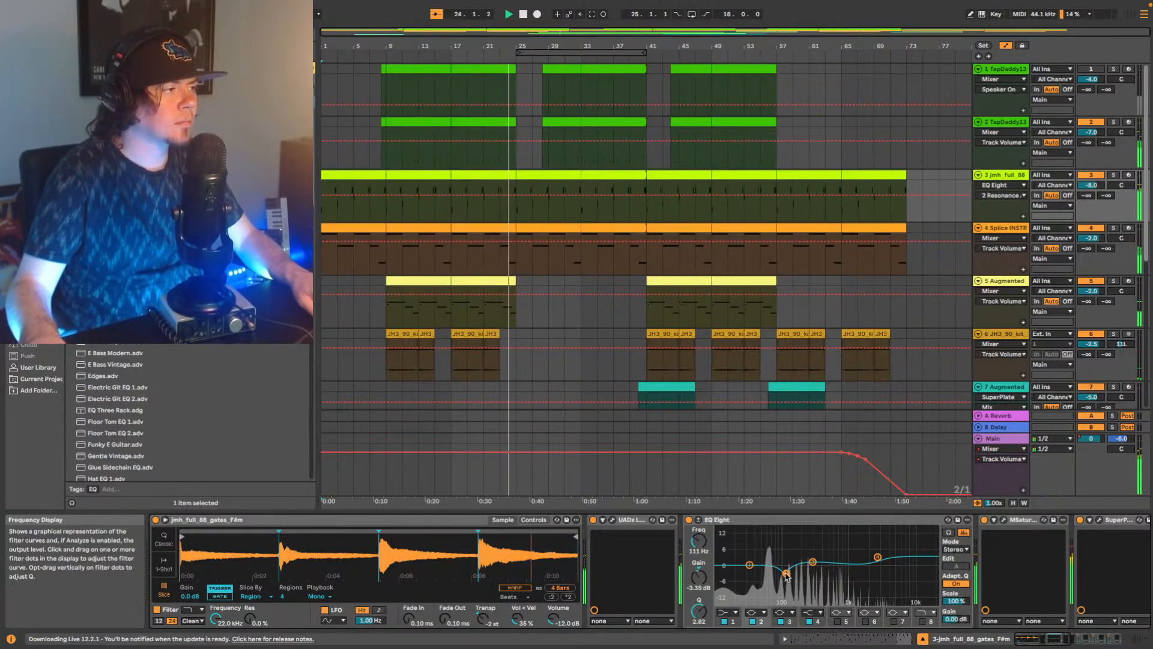
{"action": "left_click_drag", "start_coordinate": [749, 565], "coordinate": [777, 556]}
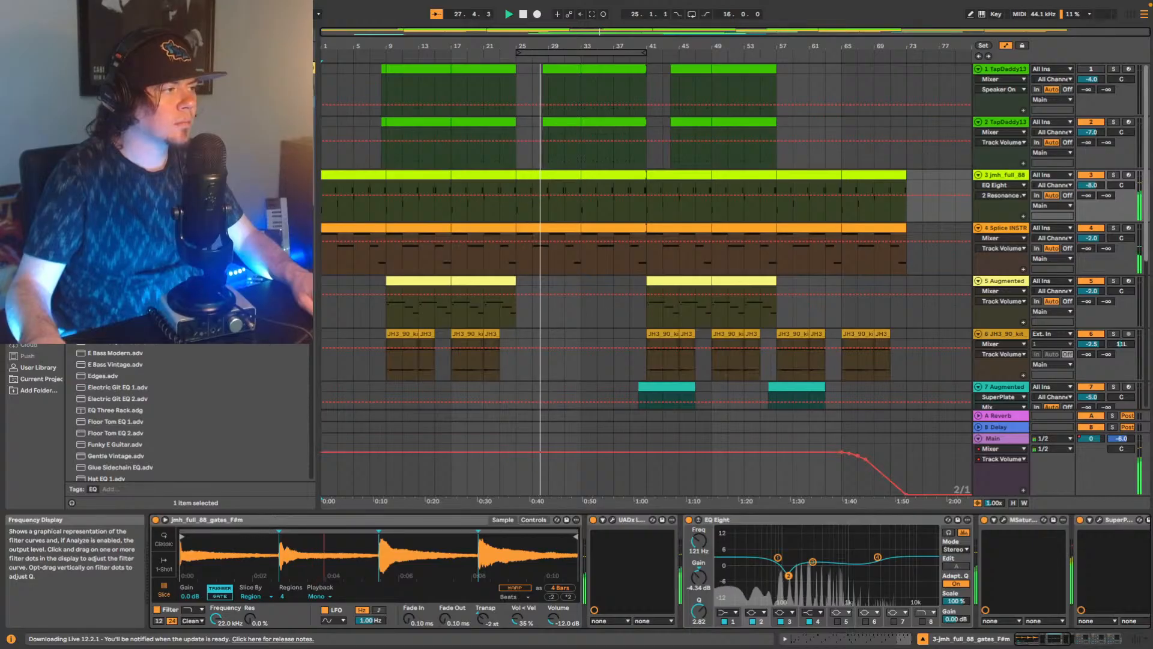
{"action": "mouse_move", "coordinate": [813, 562]}
{"action": "left_mouse_down"}
{"action": "mouse_move", "coordinate": [834, 542]}
{"action": "mouse_move", "coordinate": [912, 545]}
{"action": "mouse_move", "coordinate": [829, 541]}
{"action": "mouse_move", "coordinate": [827, 560]}
{"action": "left_mouse_up"}
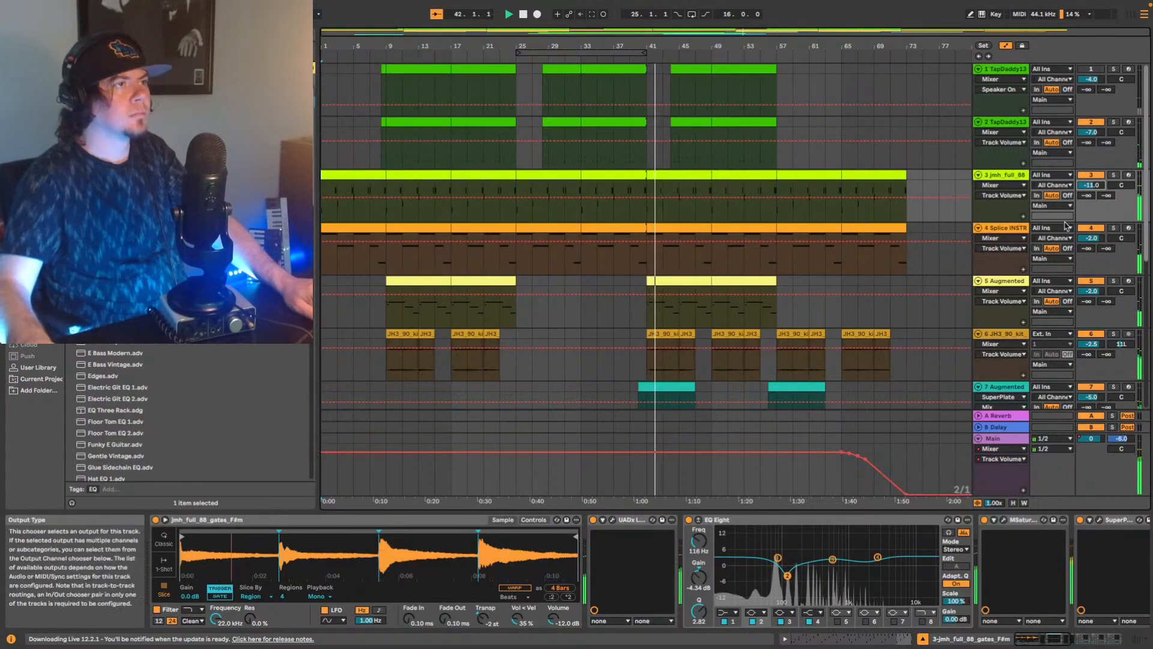
Set track 3's volume to -11 dB and track 4 Splice INSTRUMENT's volume to 0 dB.
{"action": "left_click", "coordinate": [1089, 239]}
{"action": "type", "text": "0"}
{"action": "key", "text": "Return"}
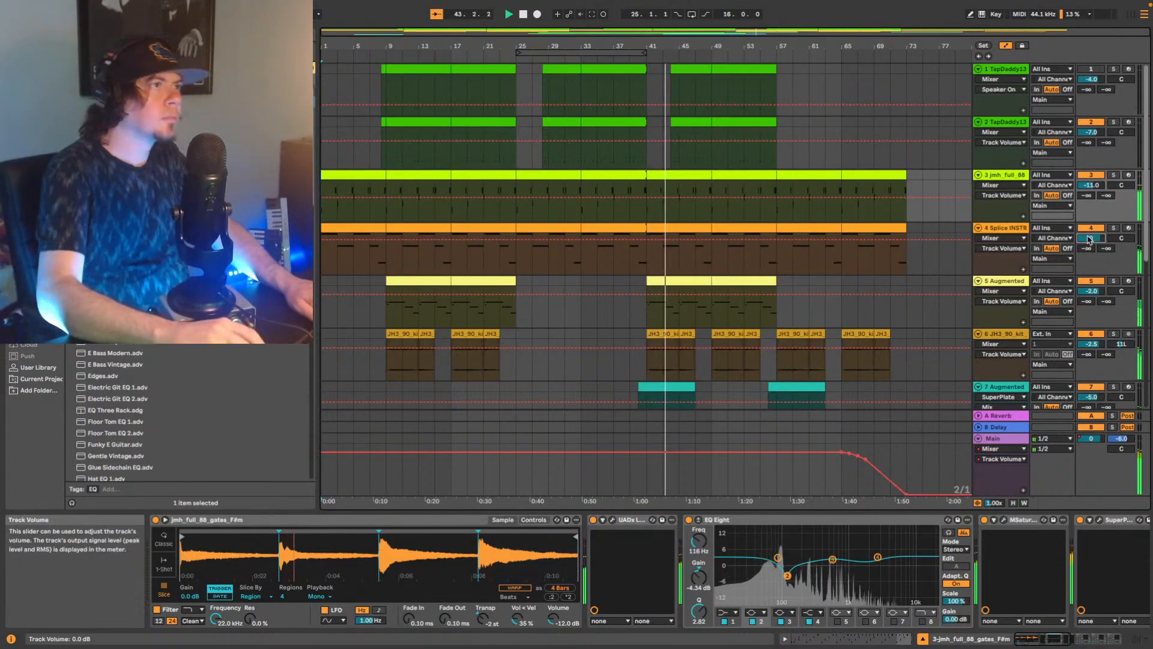
Raise the output of track 4's UADx 1176 FET Compressor slightly and replay the song from the beginning.
{"action": "left_click", "coordinate": [989, 231]}
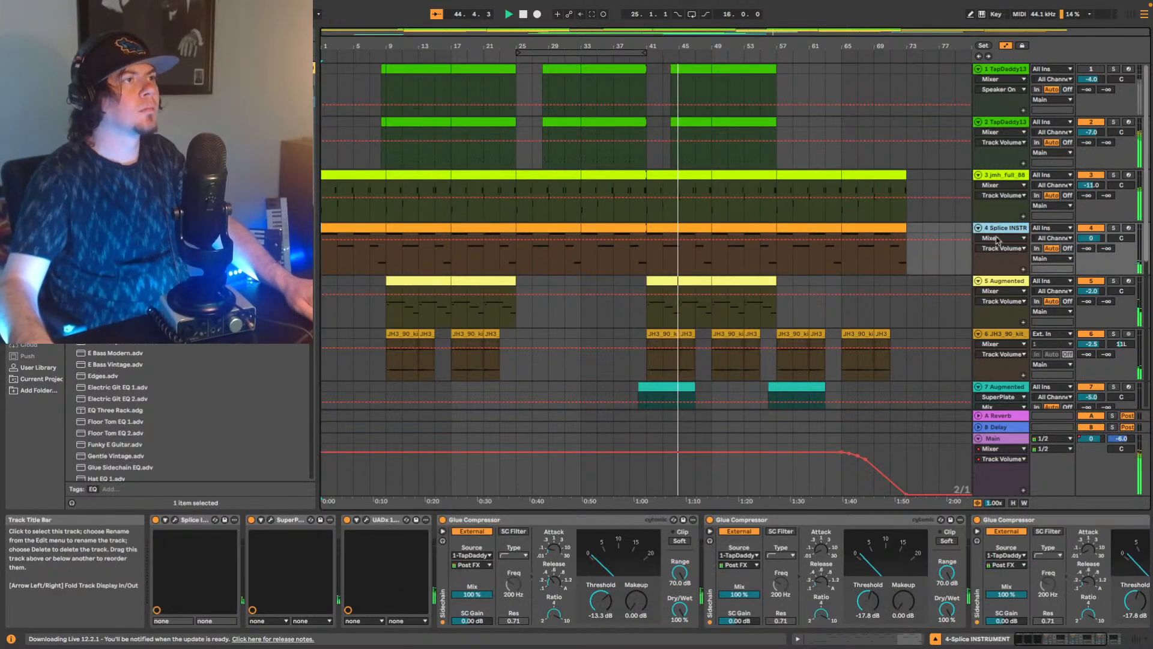
{"action": "left_click", "coordinate": [367, 520]}
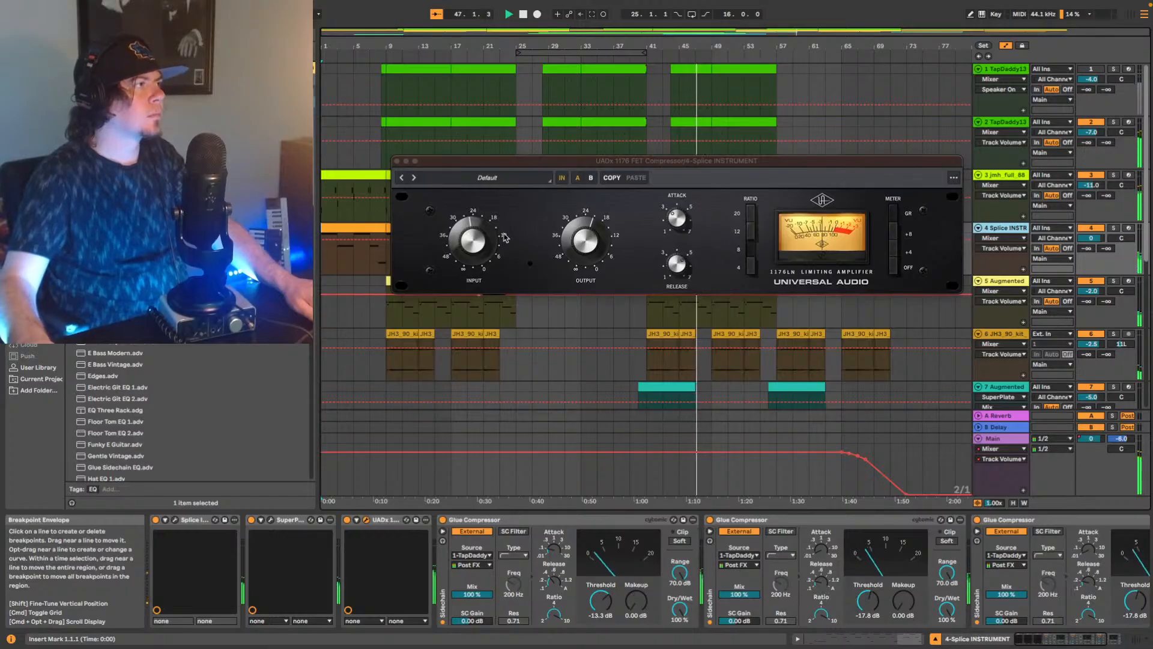
{"action": "left_click_drag", "start_coordinate": [574, 236], "coordinate": [573, 230]}
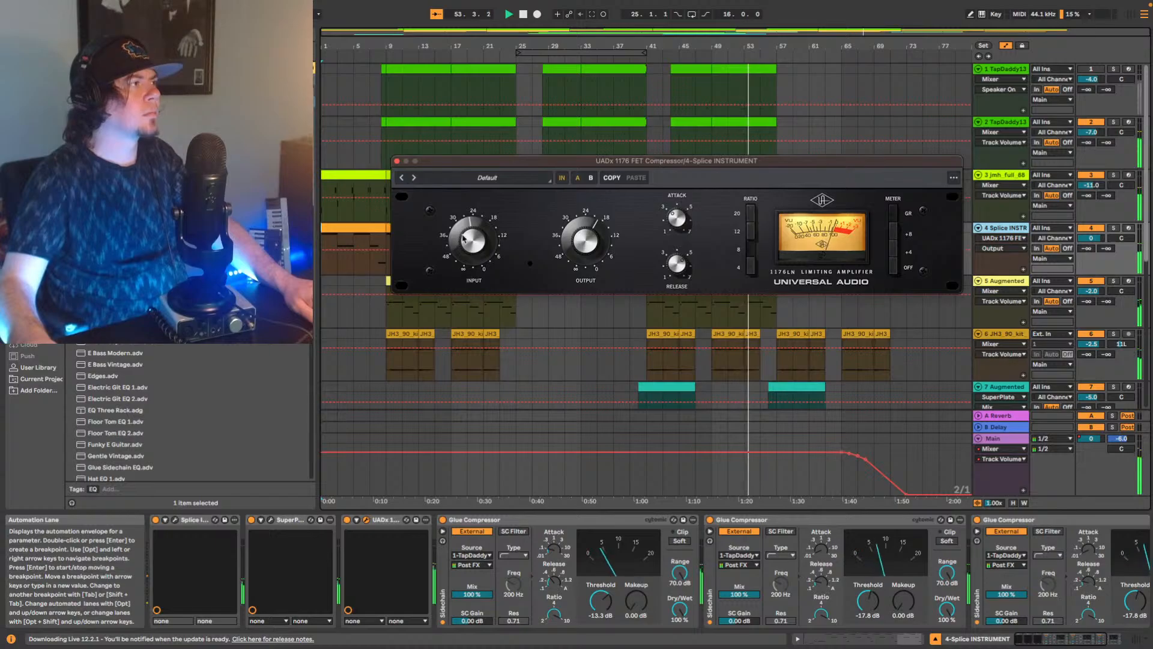
{"action": "left_click", "coordinate": [576, 236]}
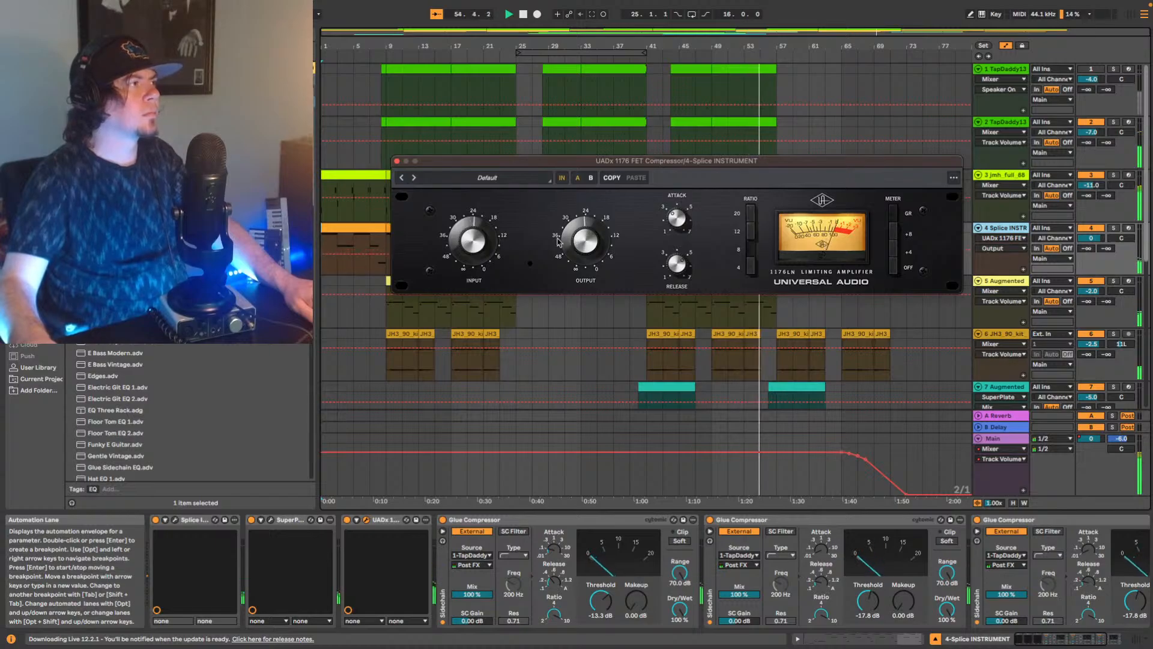
{"action": "key", "text": "Home"}
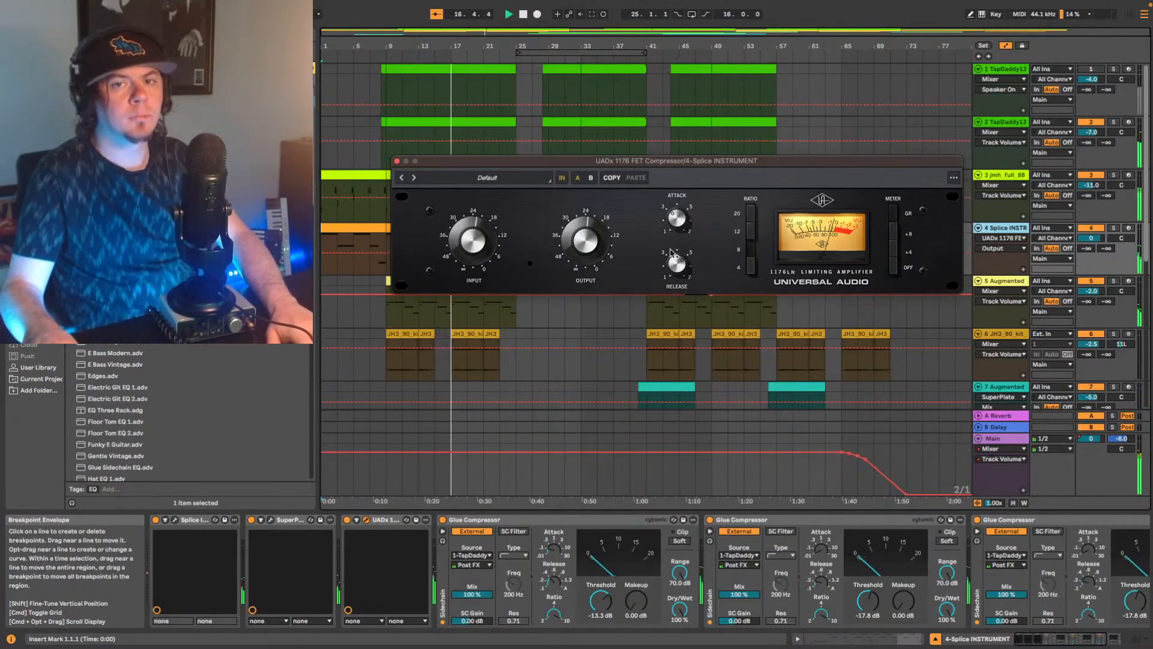
Try track 2's volume at -6 dB during playback and return it to -7 dB.
{"action": "left_click", "coordinate": [1091, 133]}
{"action": "left_click_drag", "start_coordinate": [1089, 134], "coordinate": [1090, 130]}
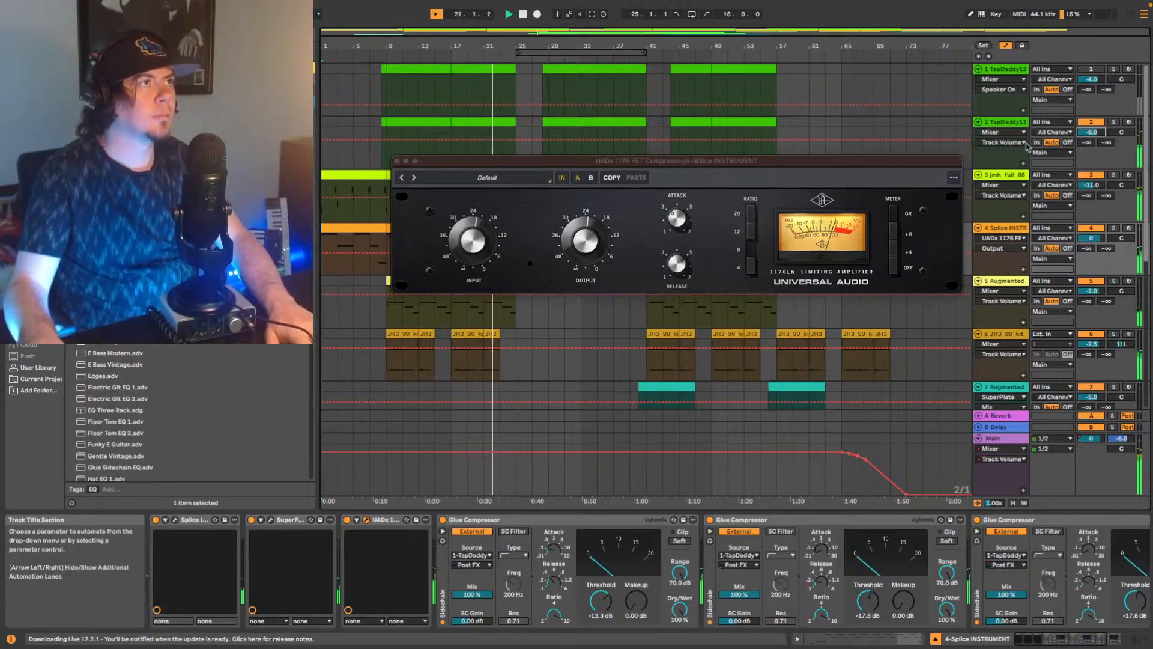
{"action": "left_click", "coordinate": [1090, 133]}
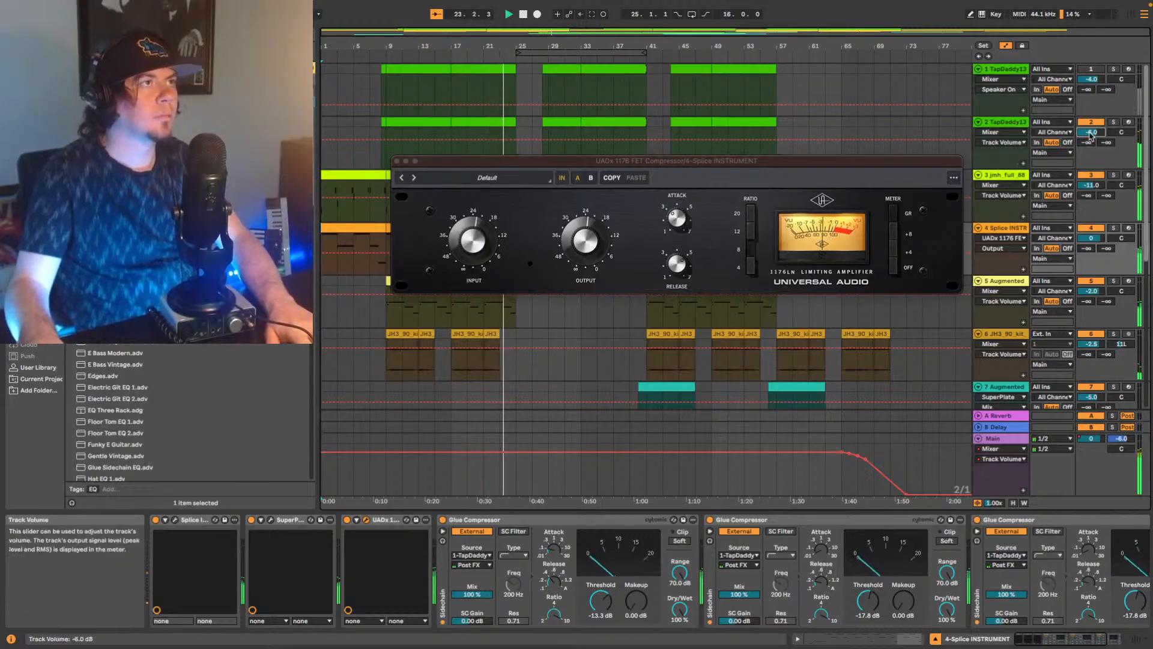
{"action": "type", "text": "-7"}
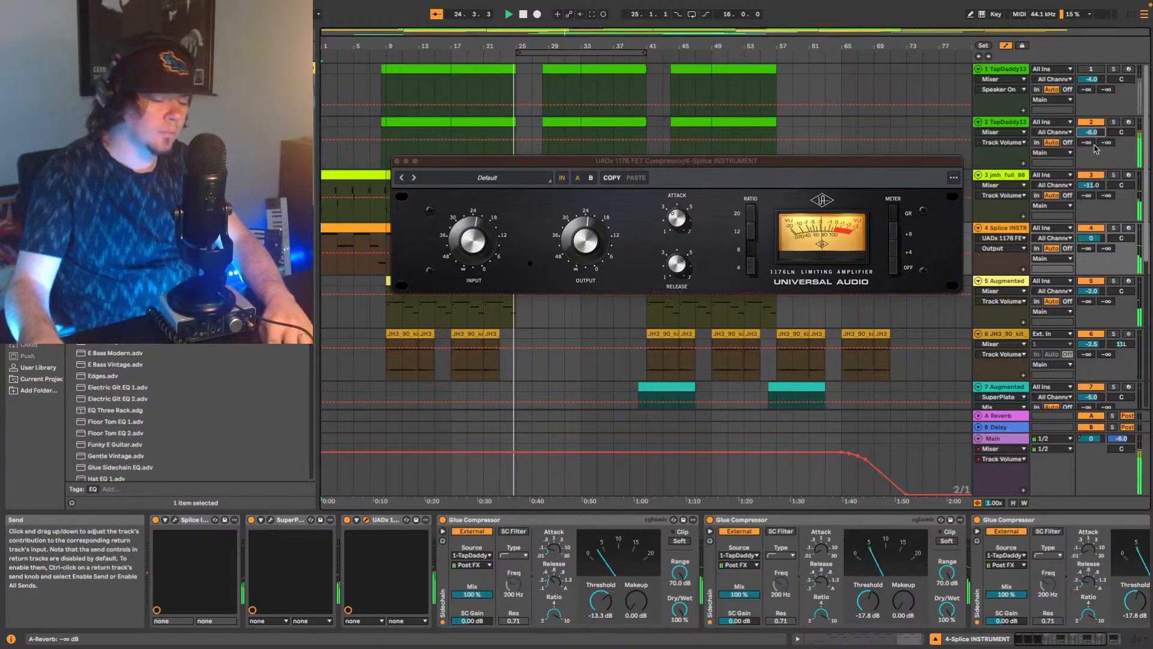
{"action": "key", "text": "Return"}
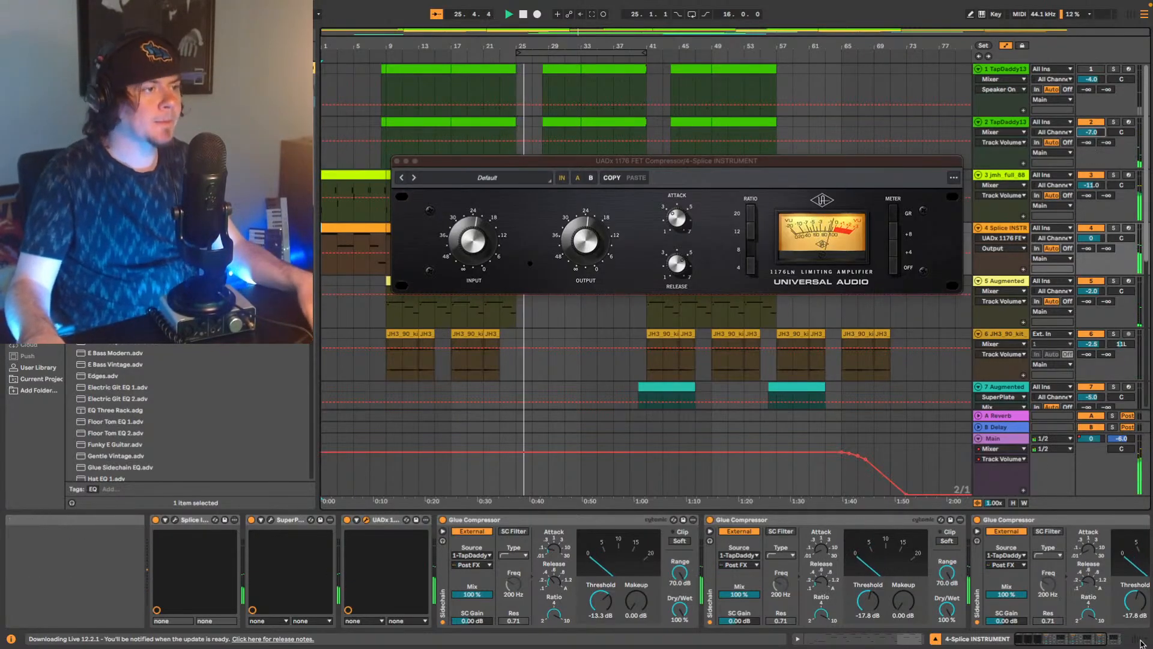
Show the mixer below the arrangement and lower track 2's volume to -8 dB.
{"action": "left_click", "coordinate": [1138, 641]}
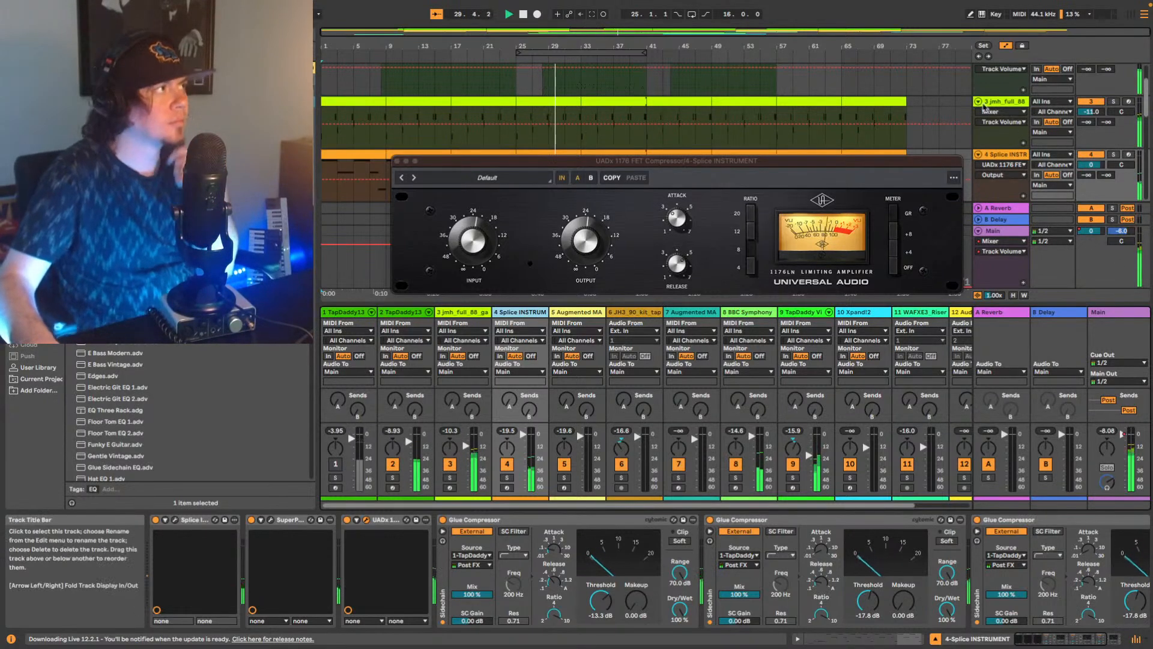
{"action": "scroll", "coordinate": [661, 108], "scroll_direction": "up", "scroll_amount": 2}
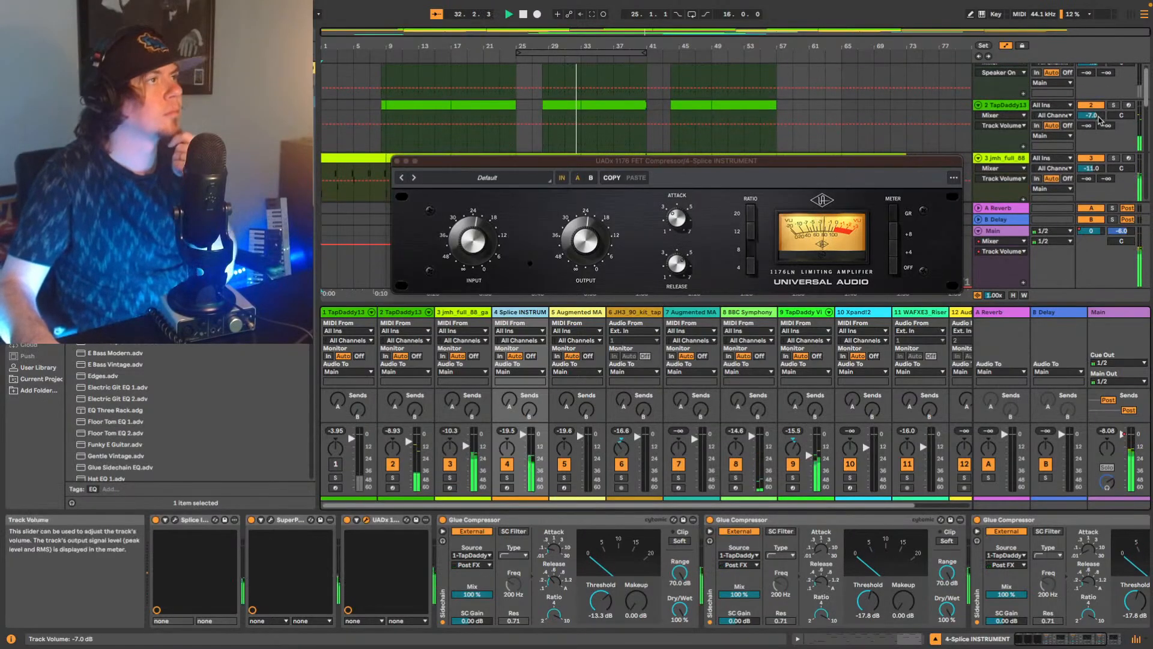
{"action": "key", "text": "Down"}
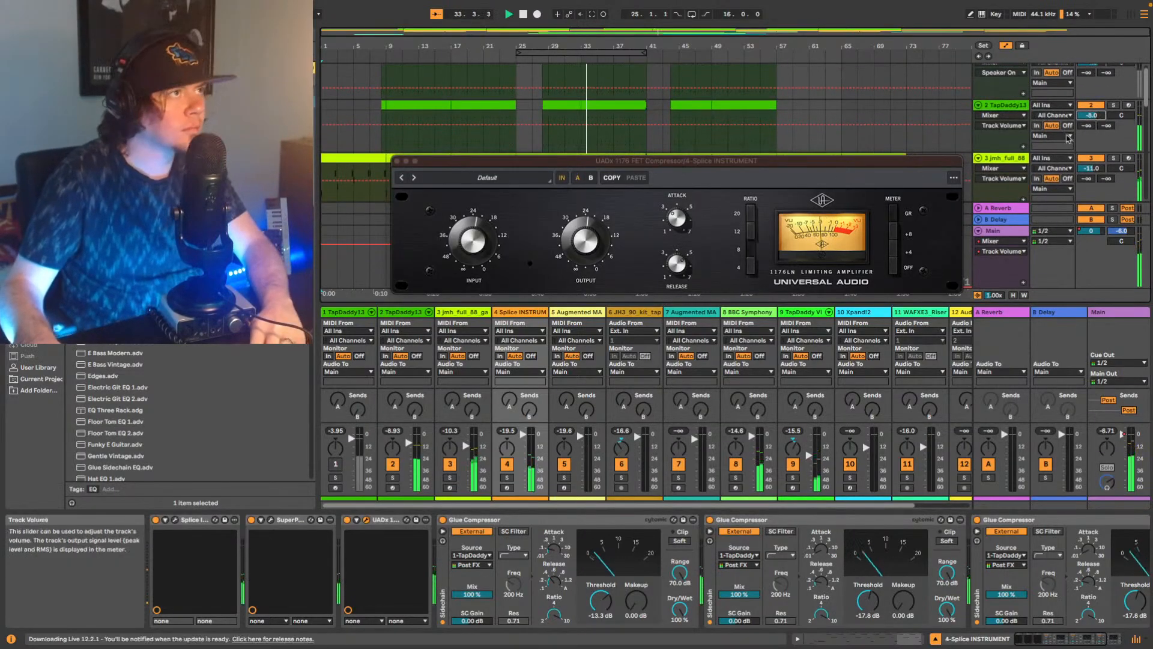
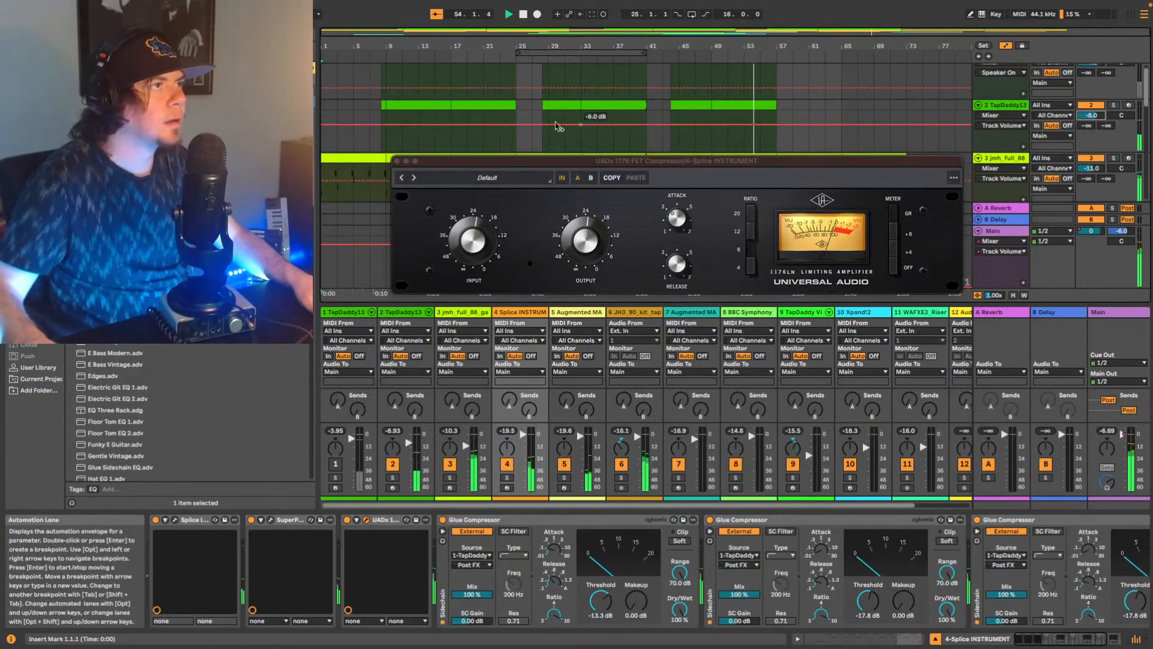
Replay from bar 9, trying track 2's volume at -6 dB before settling on -7 dB.
{"action": "left_click", "coordinate": [391, 136]}
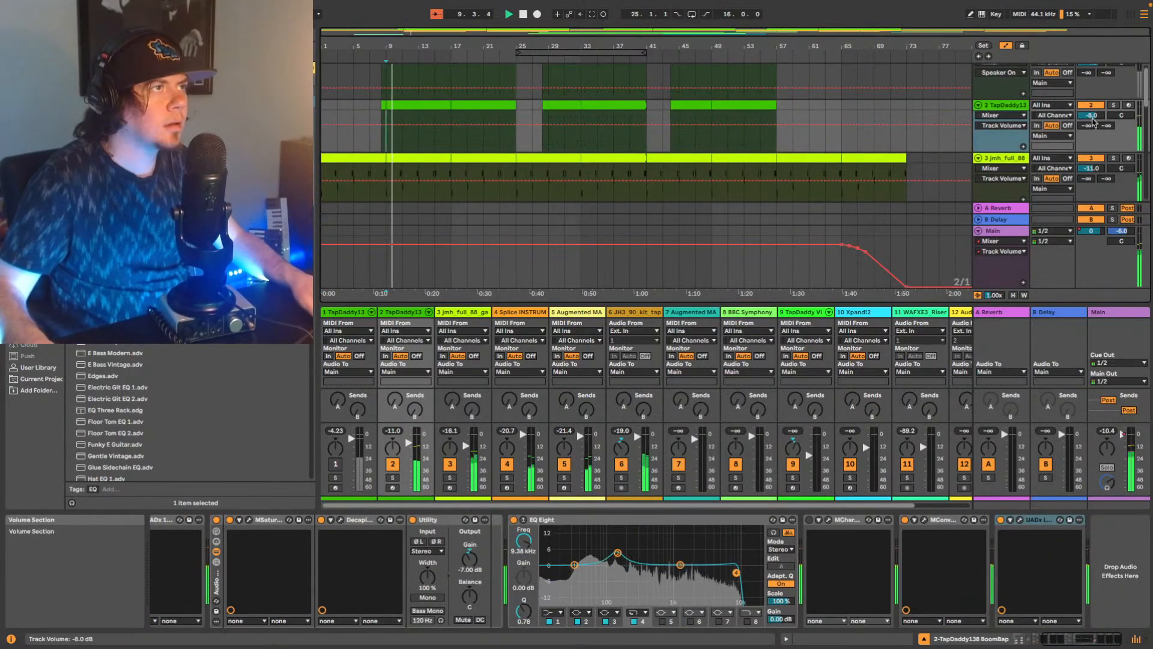
{"action": "key", "text": "Up"}
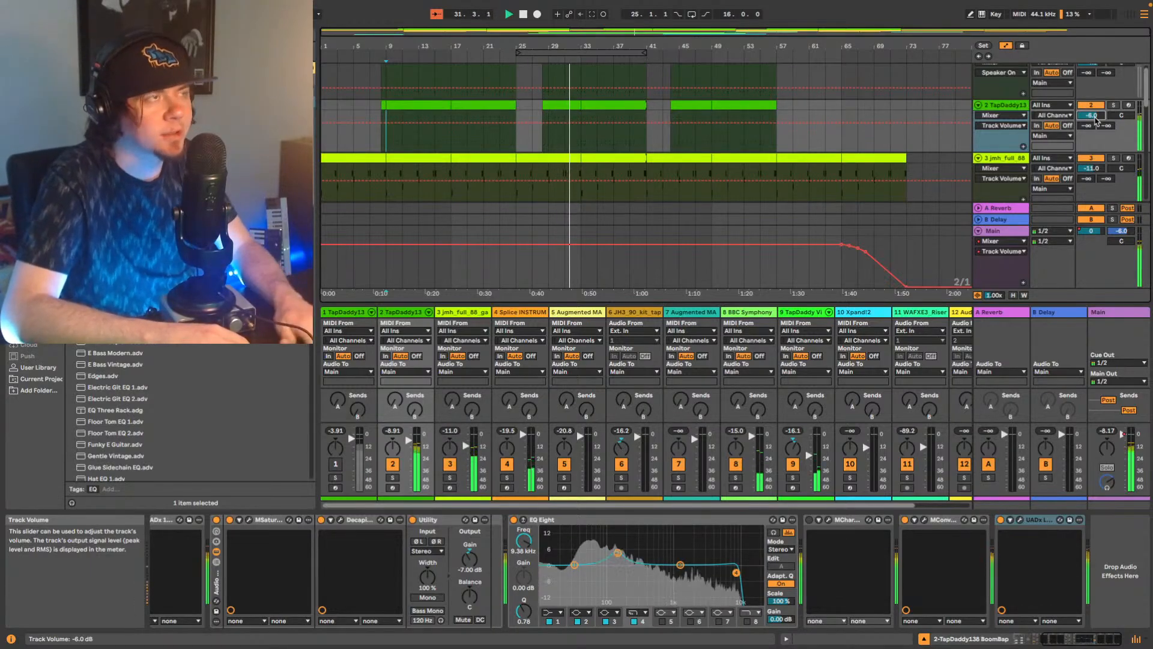
{"action": "key", "text": "Down"}
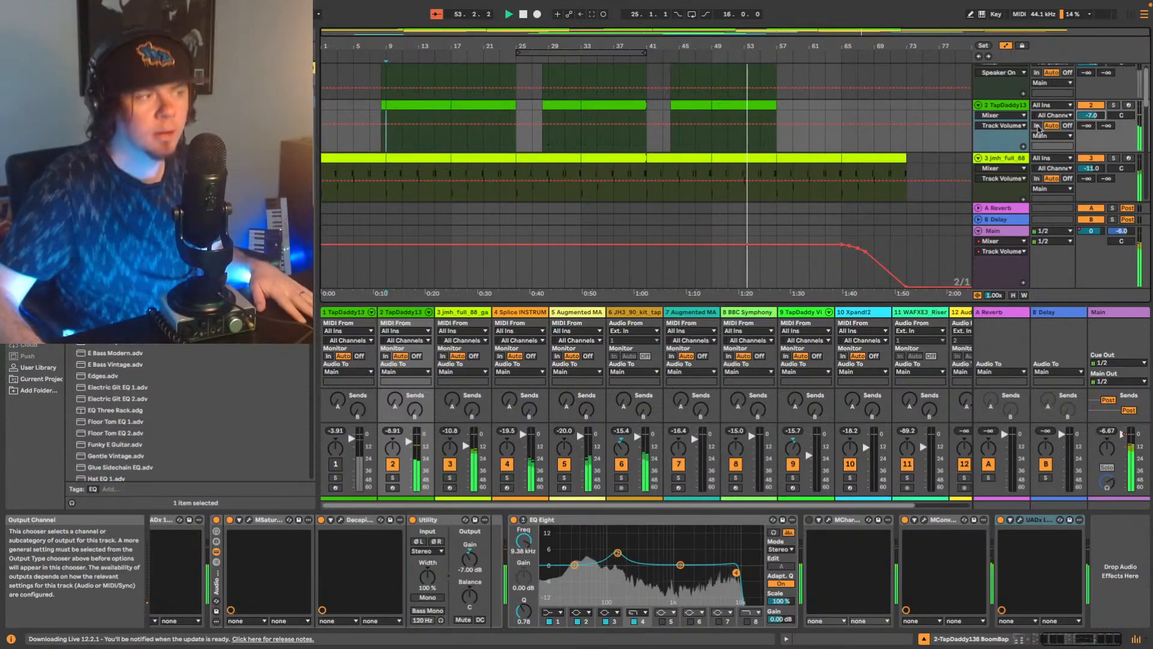
Select the Main track and search the browser for ozone.
{"action": "scroll", "coordinate": [977, 166], "scroll_direction": "down", "scroll_amount": 3}
{"action": "scroll", "coordinate": [985, 169], "scroll_direction": "down", "scroll_amount": 10}
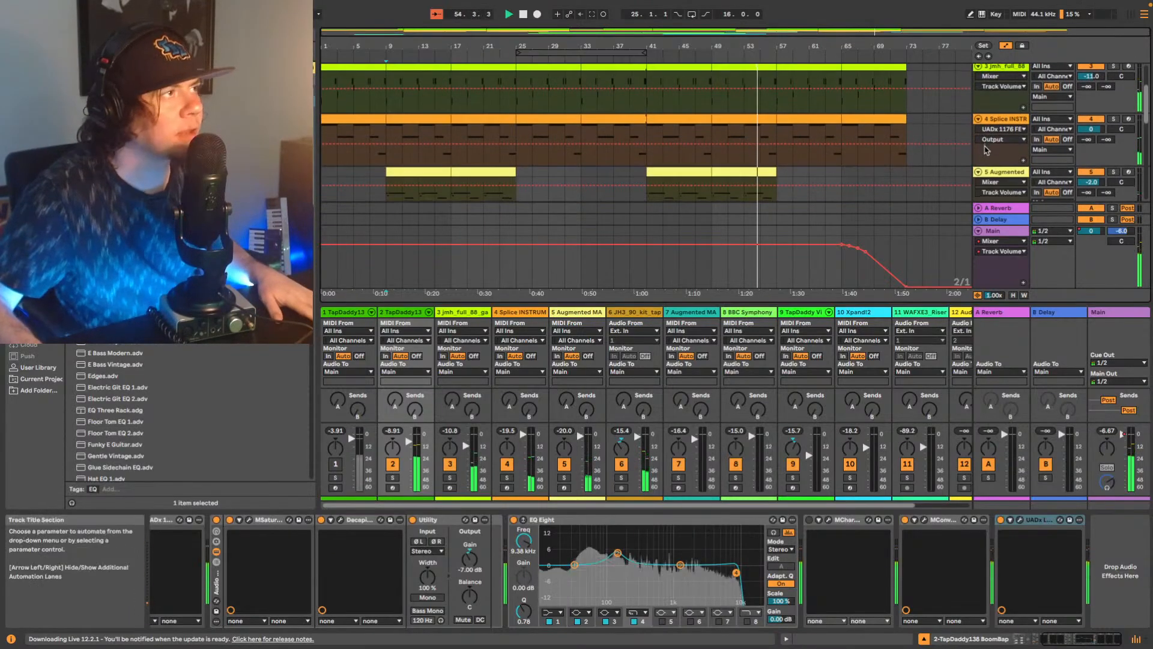
{"action": "scroll", "coordinate": [1001, 176], "scroll_direction": "down", "scroll_amount": 1}
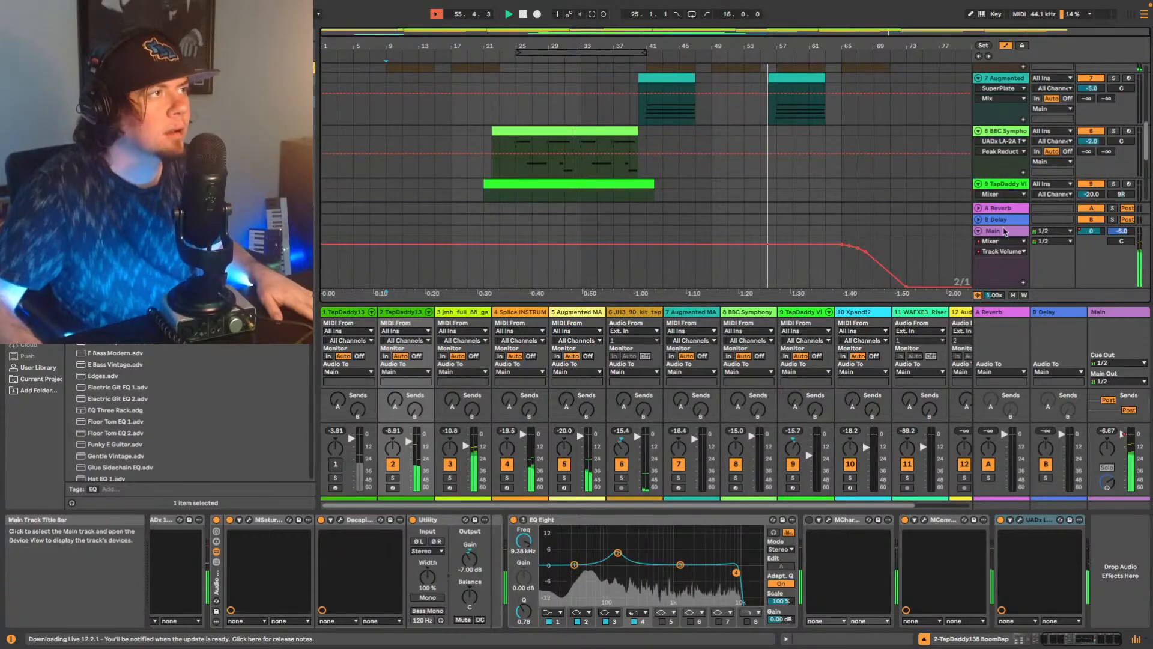
{"action": "left_click", "coordinate": [994, 231]}
{"action": "left_click", "coordinate": [108, 35]}
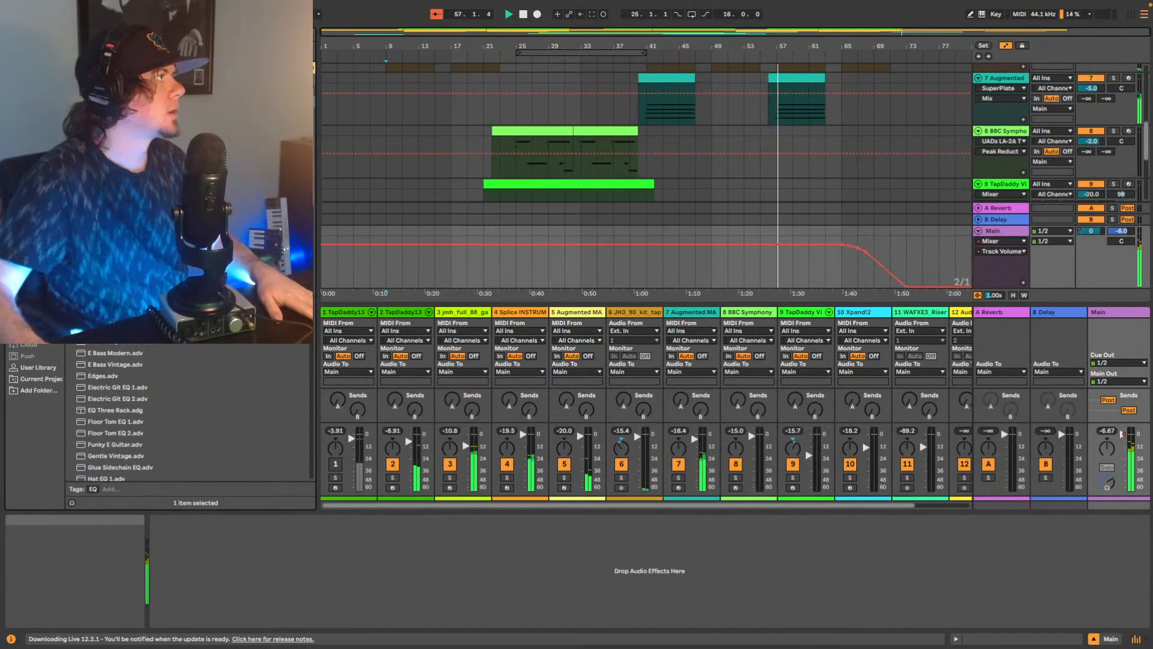
{"action": "key", "text": "BackSpace"}
{"action": "key", "text": "BackSpace"}
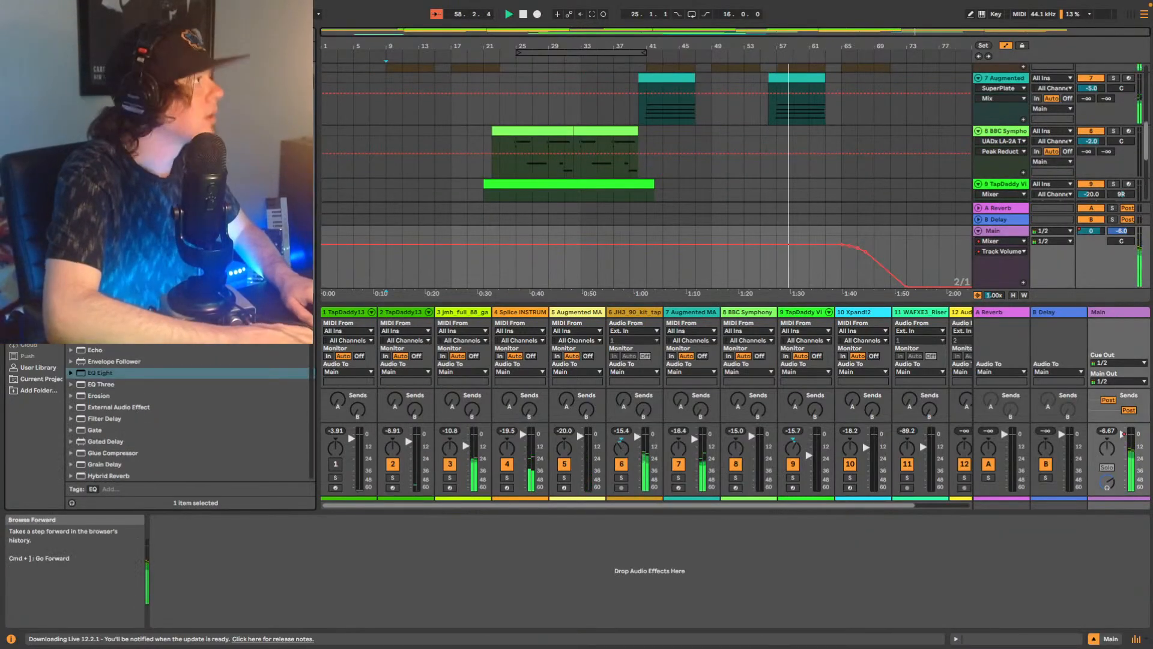
{"action": "type", "text": "ozone"}
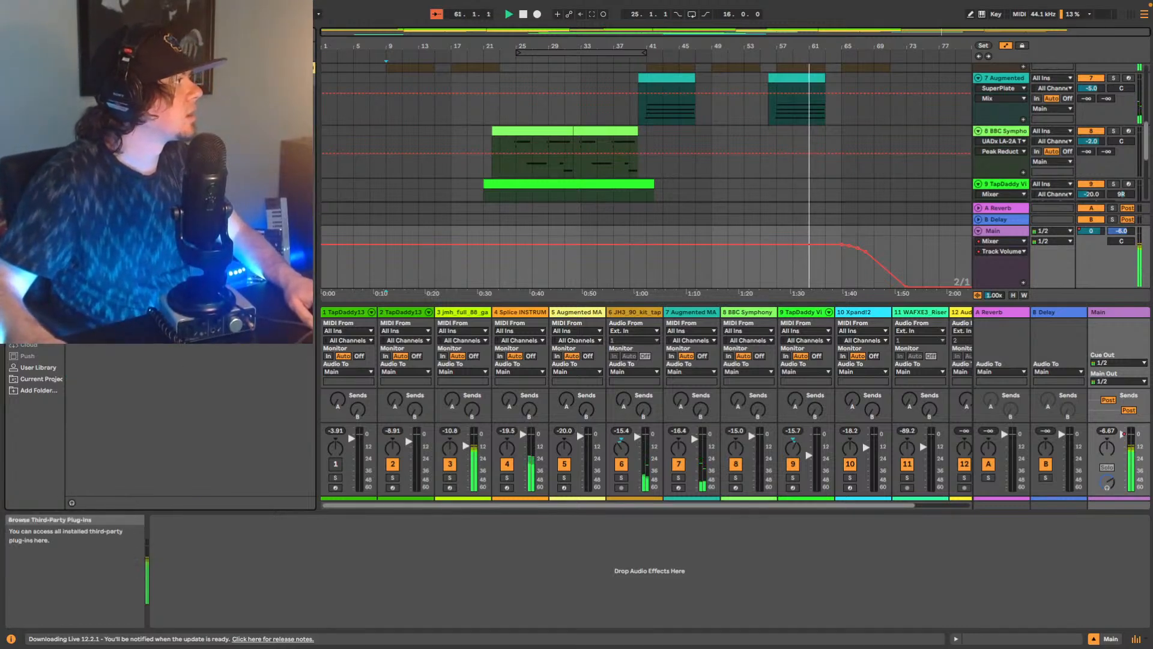
Add the Shadow Hills Mastering Compressor to the Main track and play the song from the beginning.
{"action": "left_click_drag", "start_coordinate": [180, 240], "coordinate": [235, 567]}
{"action": "key", "text": "space"}
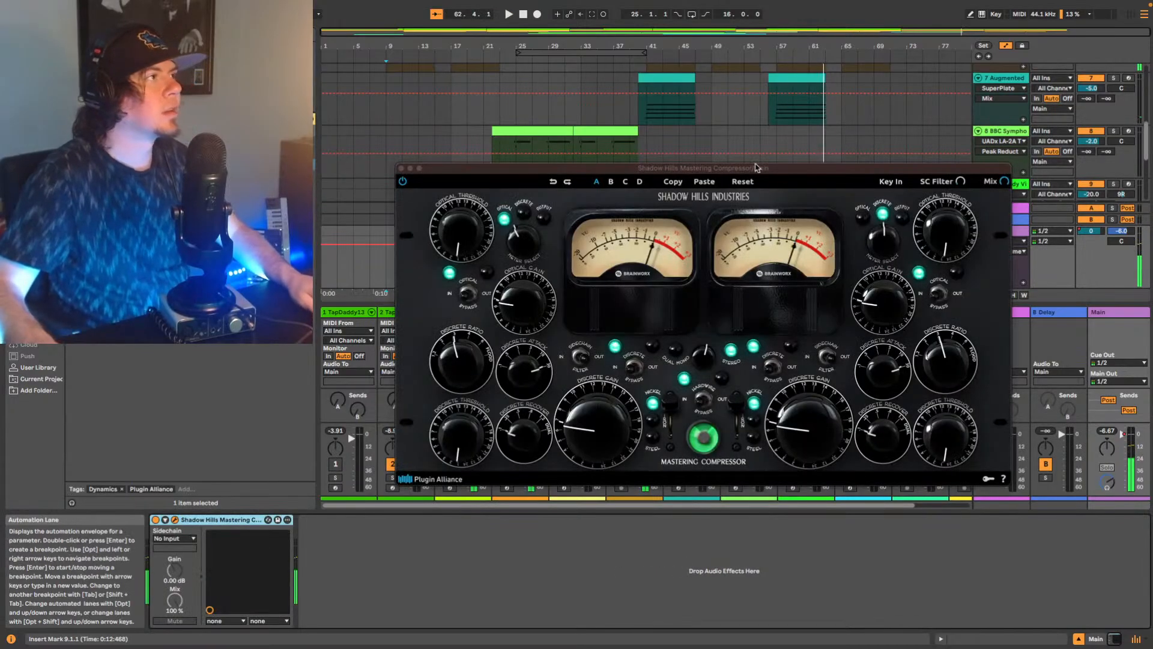
{"action": "left_click", "coordinate": [978, 57]}
{"action": "scroll", "coordinate": [635, 114], "scroll_direction": "up", "scroll_amount": 5}
{"action": "scroll", "coordinate": [636, 114], "scroll_direction": "up", "scroll_amount": 3}
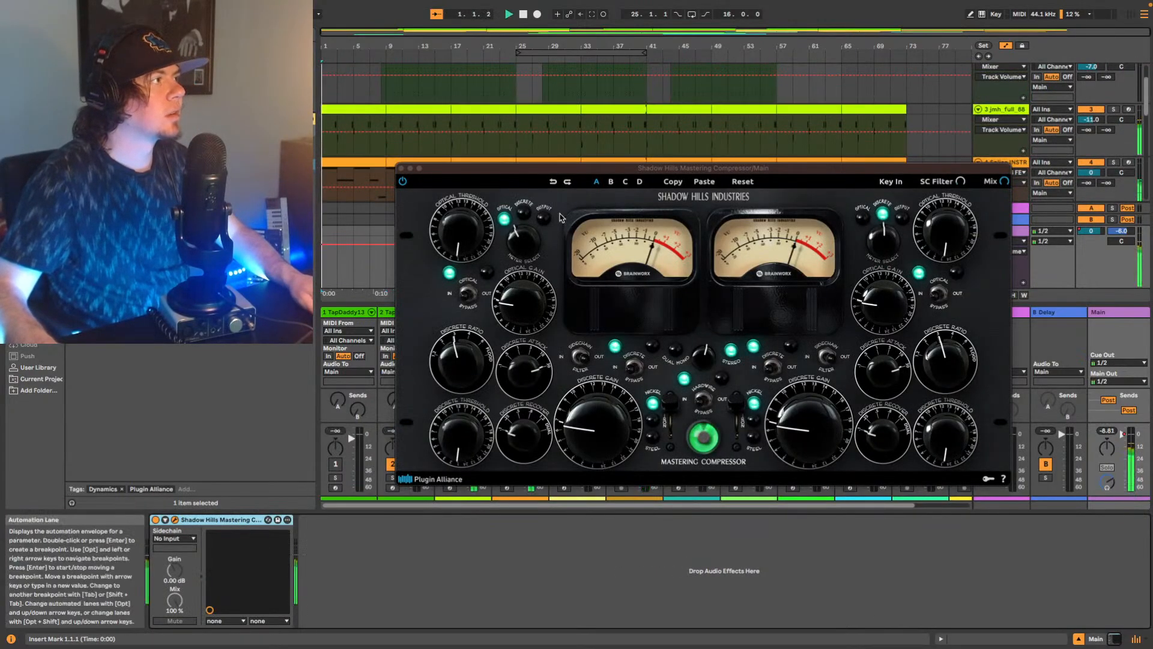
{"action": "key", "text": "space"}
Turn up the first channel's optical and discrete thresholds on the Shadow Hills compressor during playback.
{"action": "left_click", "coordinate": [581, 356]}
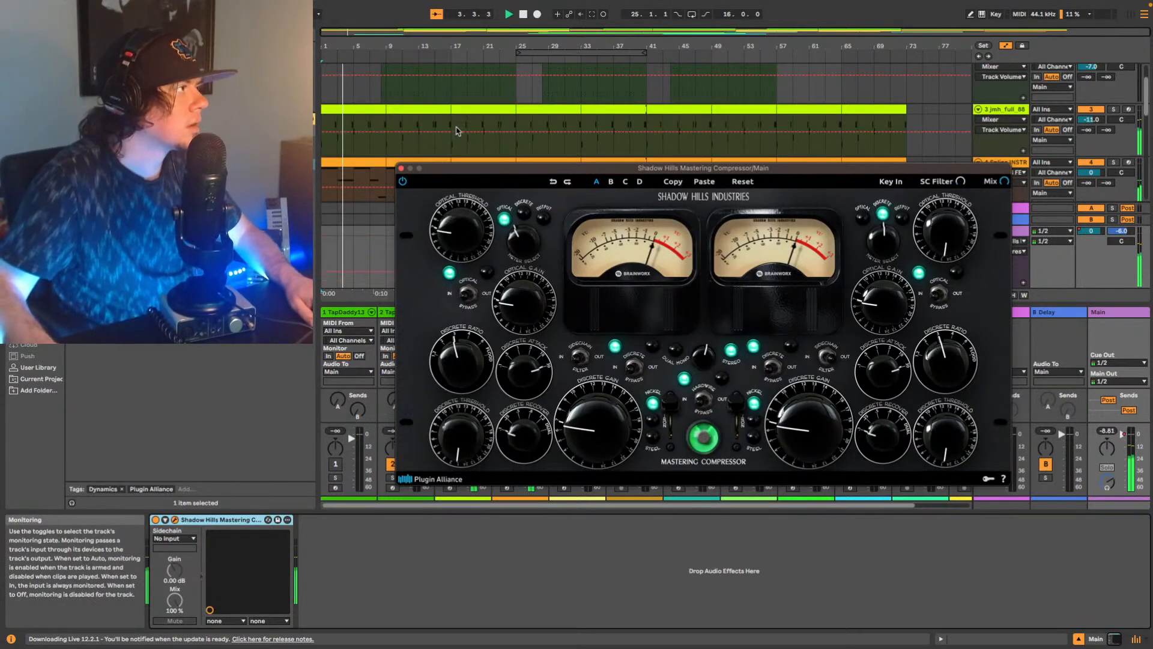
{"action": "left_click_drag", "start_coordinate": [469, 230], "coordinate": [451, 237]}
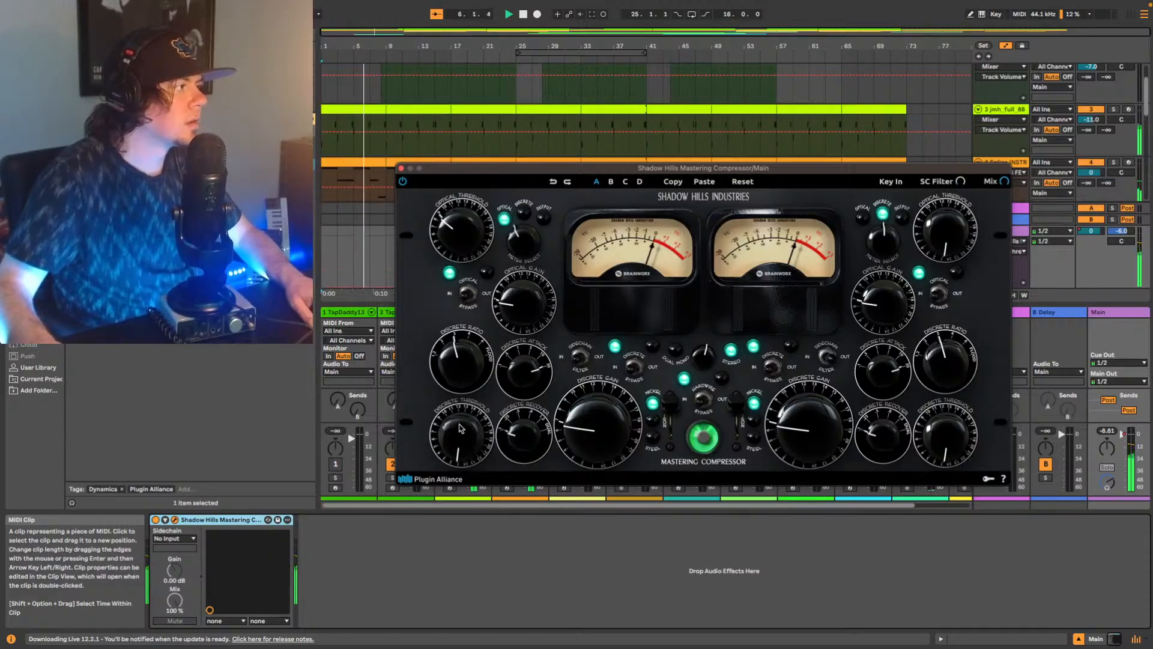
{"action": "left_click_drag", "start_coordinate": [462, 435], "coordinate": [456, 392]}
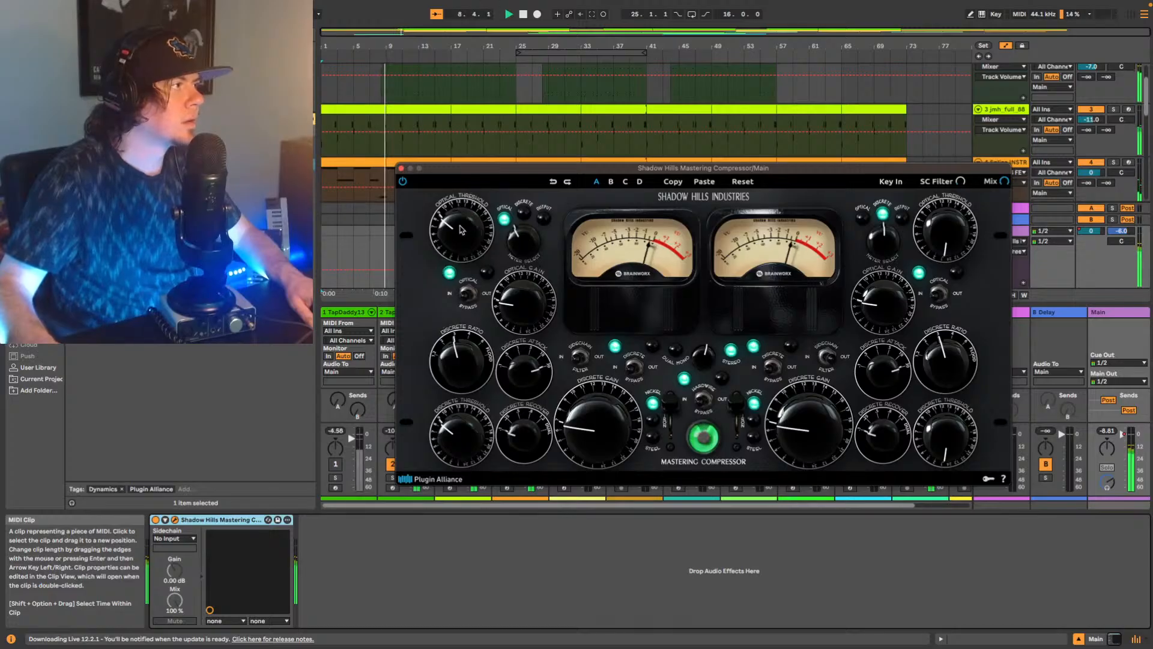
{"action": "left_click_drag", "start_coordinate": [471, 226], "coordinate": [467, 216]}
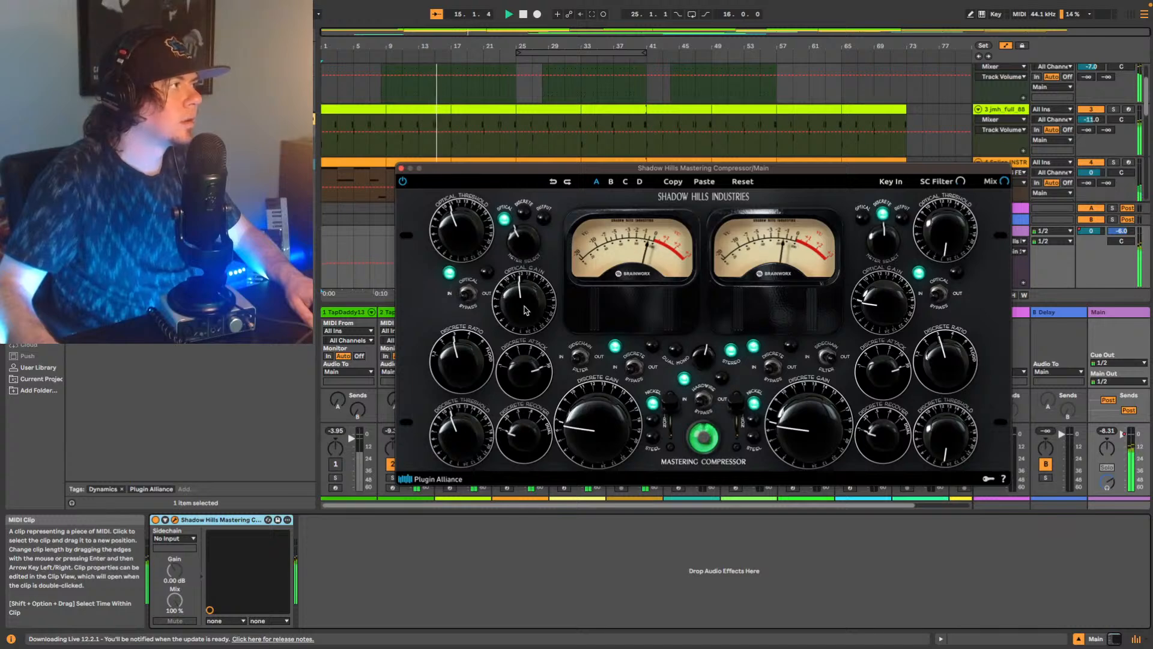
Raise the first channel's optical and discrete gain, close the compressor window and compare the sound with the device switched off.
{"action": "left_click_drag", "start_coordinate": [525, 310], "coordinate": [528, 300]}
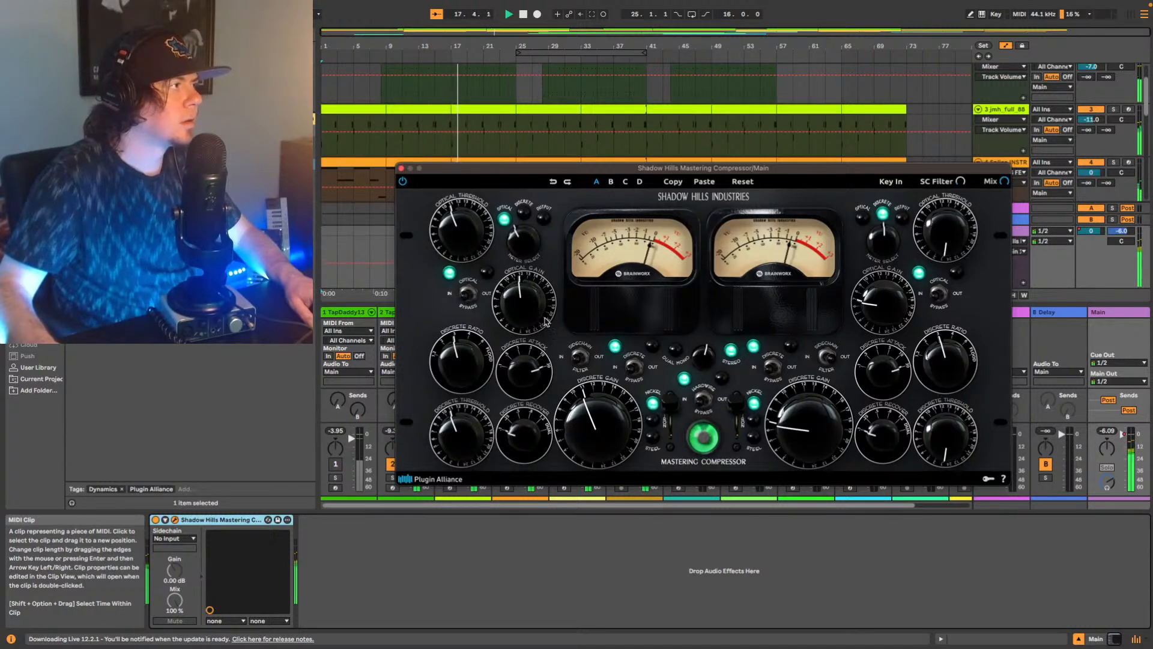
{"action": "left_click_drag", "start_coordinate": [598, 414], "coordinate": [593, 415]}
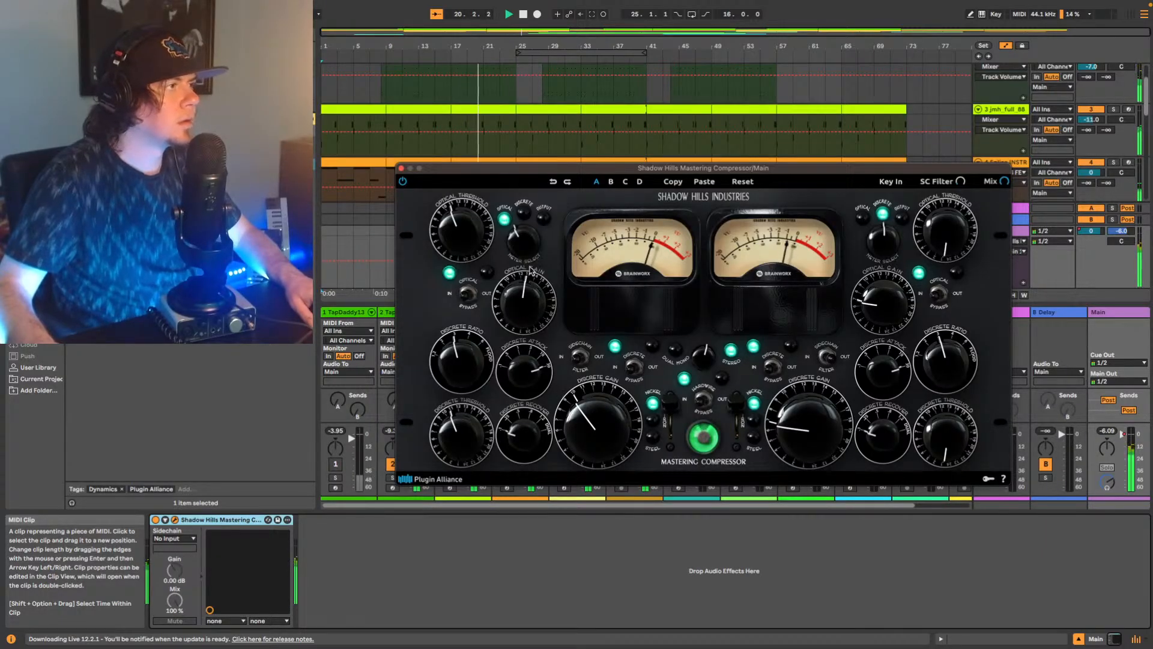
{"action": "left_click", "coordinate": [401, 169]}
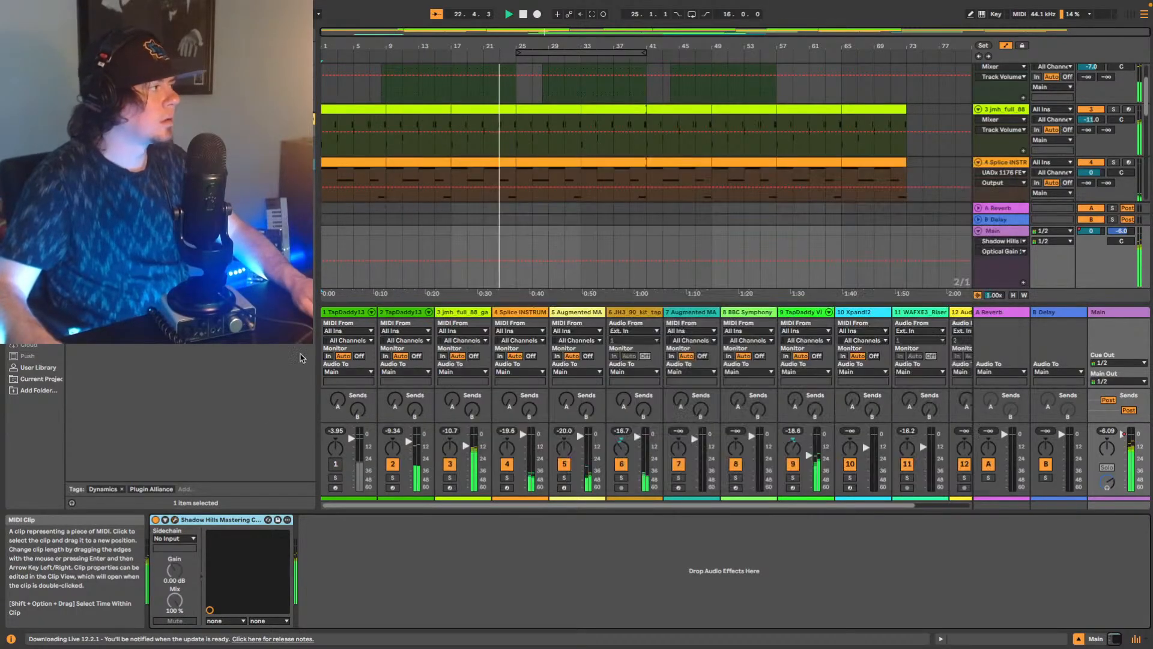
{"action": "left_click", "coordinate": [155, 520]}
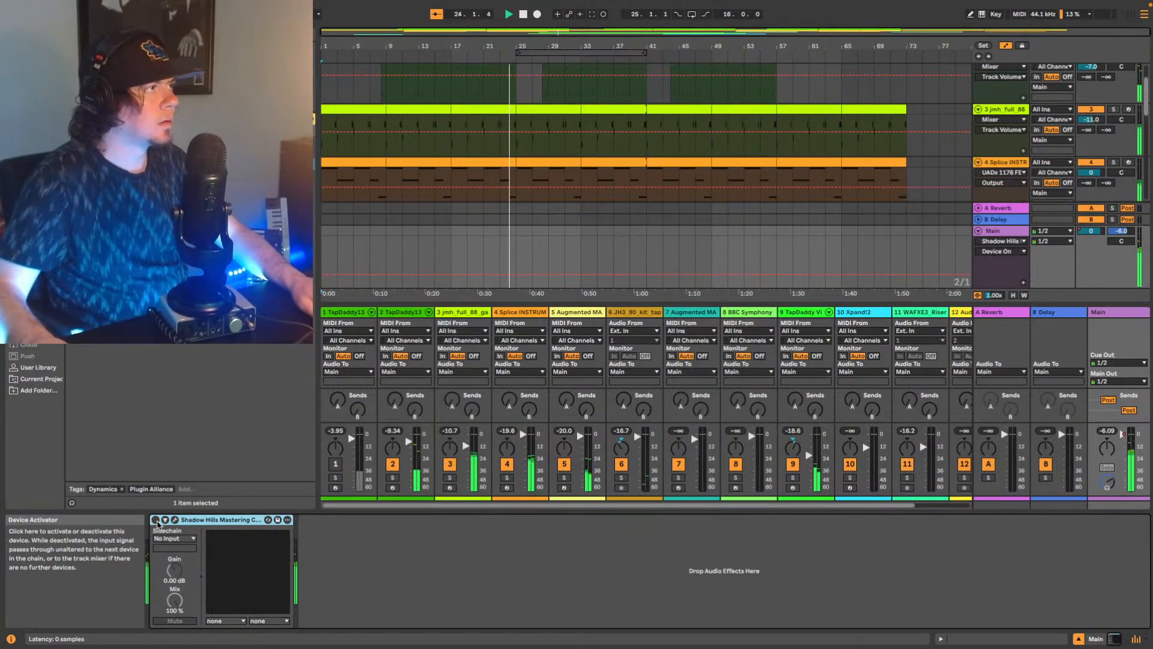
Replay from bar 9 and set track 2's volume to -6 dB.
{"action": "scroll", "coordinate": [790, 172], "scroll_direction": "up", "scroll_amount": 2}
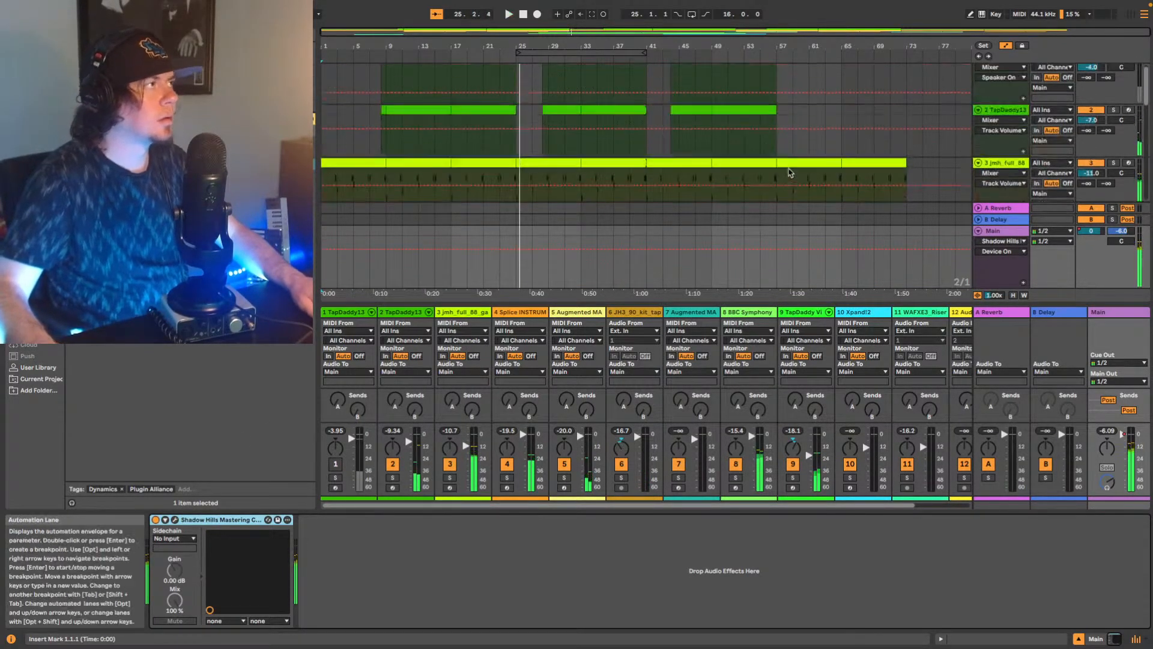
{"action": "key", "text": "space"}
{"action": "key", "text": "space"}
{"action": "left_click", "coordinate": [387, 146]}
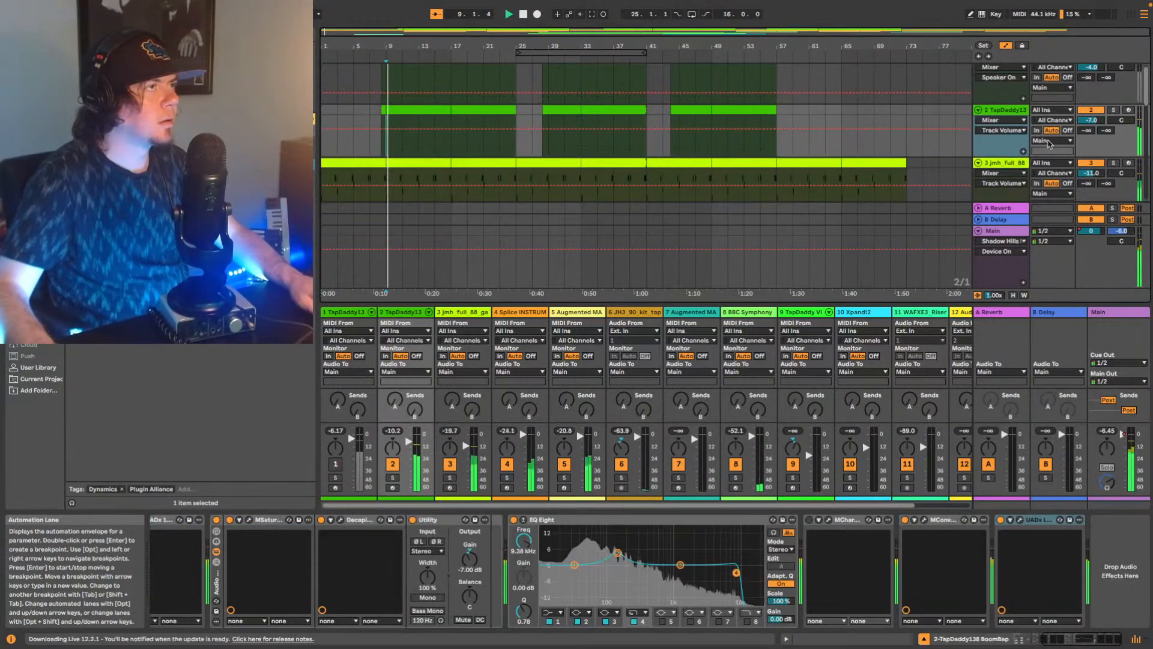
{"action": "key", "text": "space"}
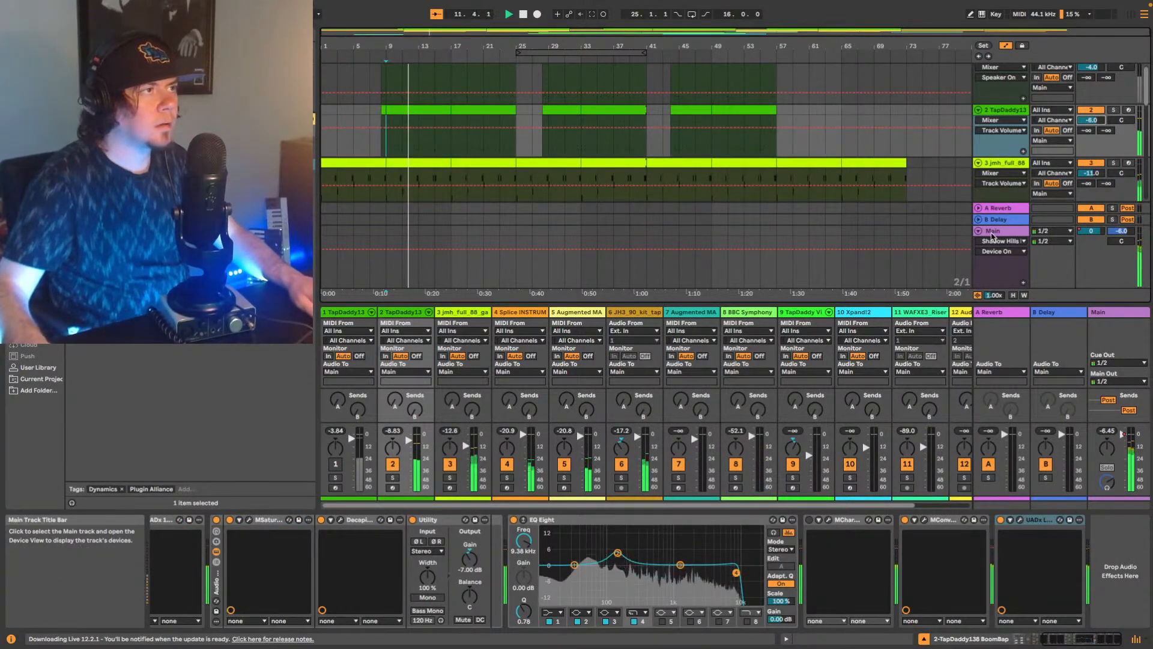
Reopen Main's Shadow Hills compressor, ease back the first channel's two thresholds slightly, raise its optical gain and close the window.
{"action": "left_click", "coordinate": [990, 230]}
{"action": "left_click", "coordinate": [175, 520]}
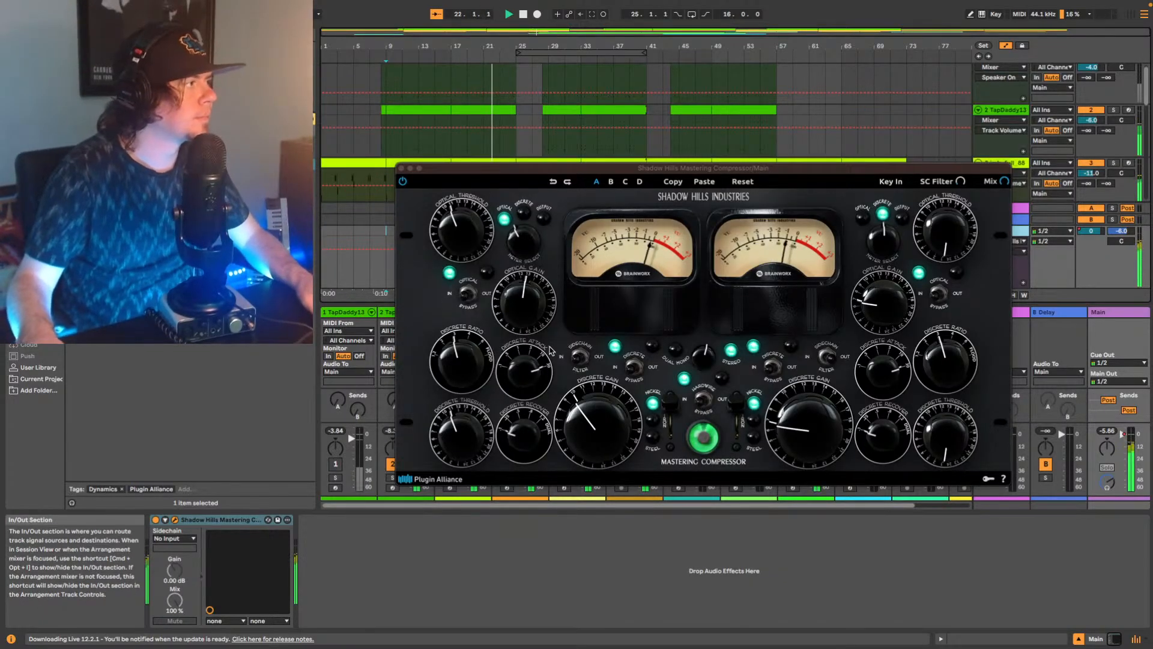
{"action": "left_click", "coordinate": [586, 404]}
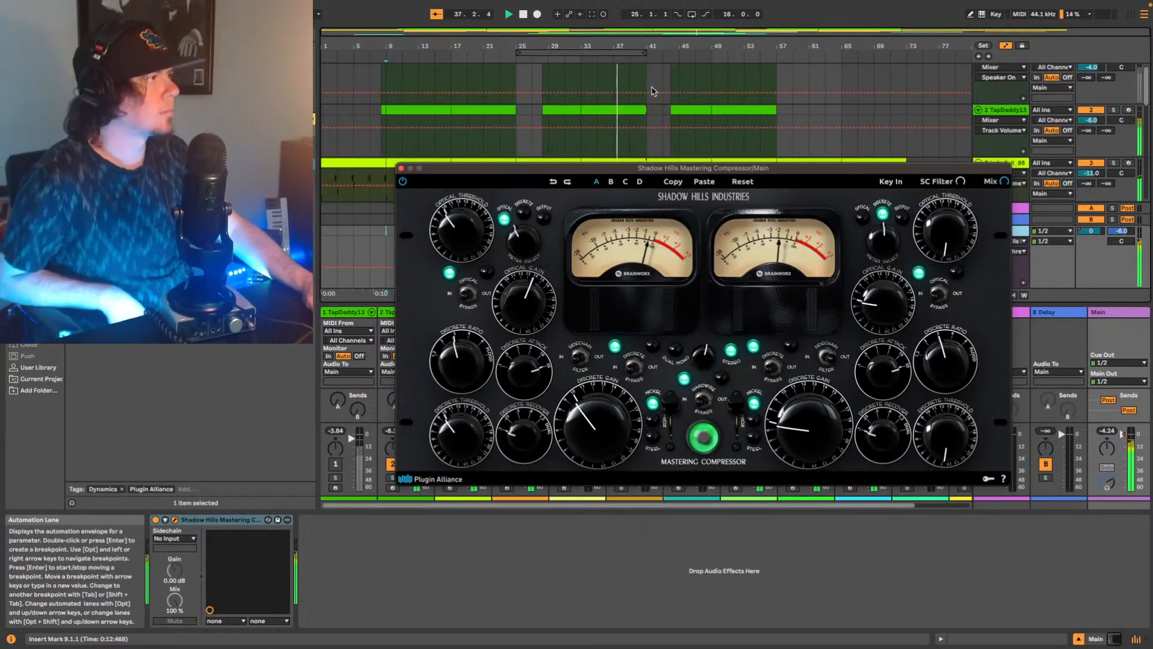
{"action": "left_click", "coordinate": [401, 168]}
Turn on EQ Eight on track 10 Xpand!2 and play from the start of its clip at bar 34.
{"action": "scroll", "coordinate": [619, 131], "scroll_direction": "down", "scroll_amount": 3}
{"action": "scroll", "coordinate": [619, 131], "scroll_direction": "down", "scroll_amount": 8}
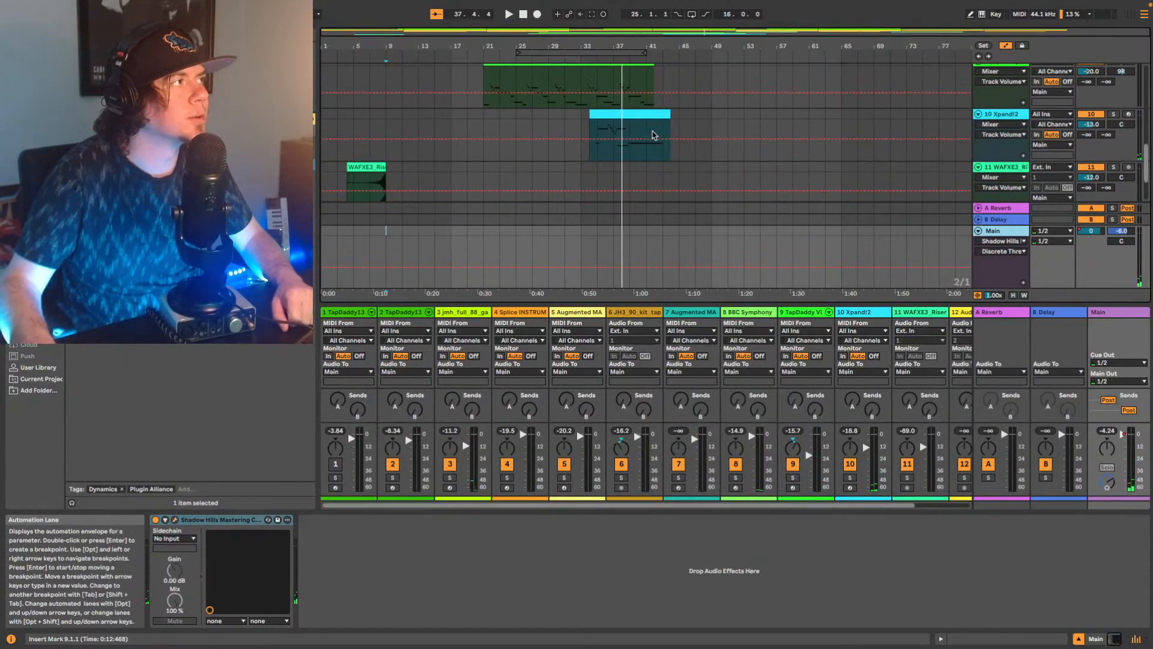
{"action": "left_click", "coordinate": [654, 113]}
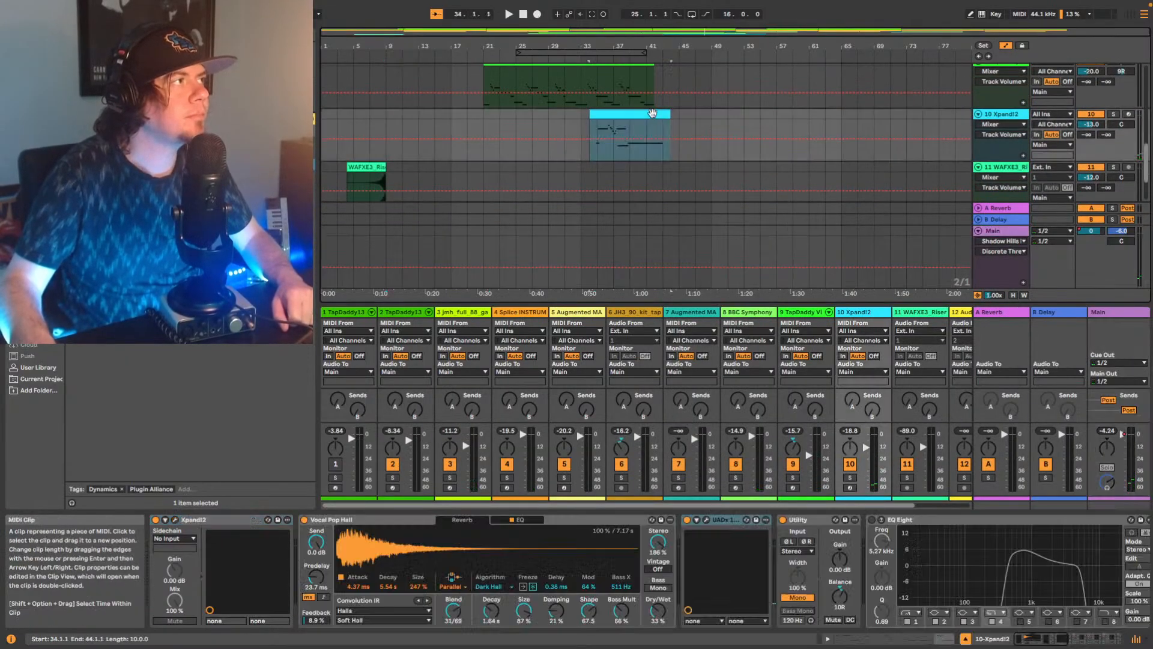
{"action": "left_click", "coordinate": [874, 521]}
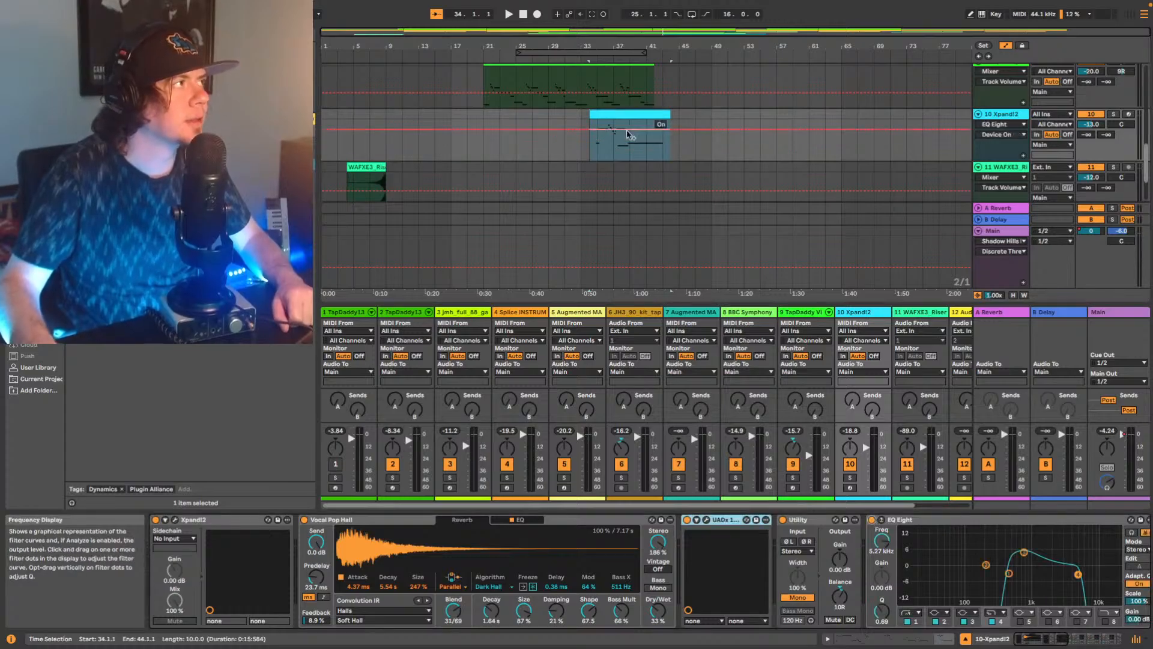
{"action": "left_click", "coordinate": [593, 153]}
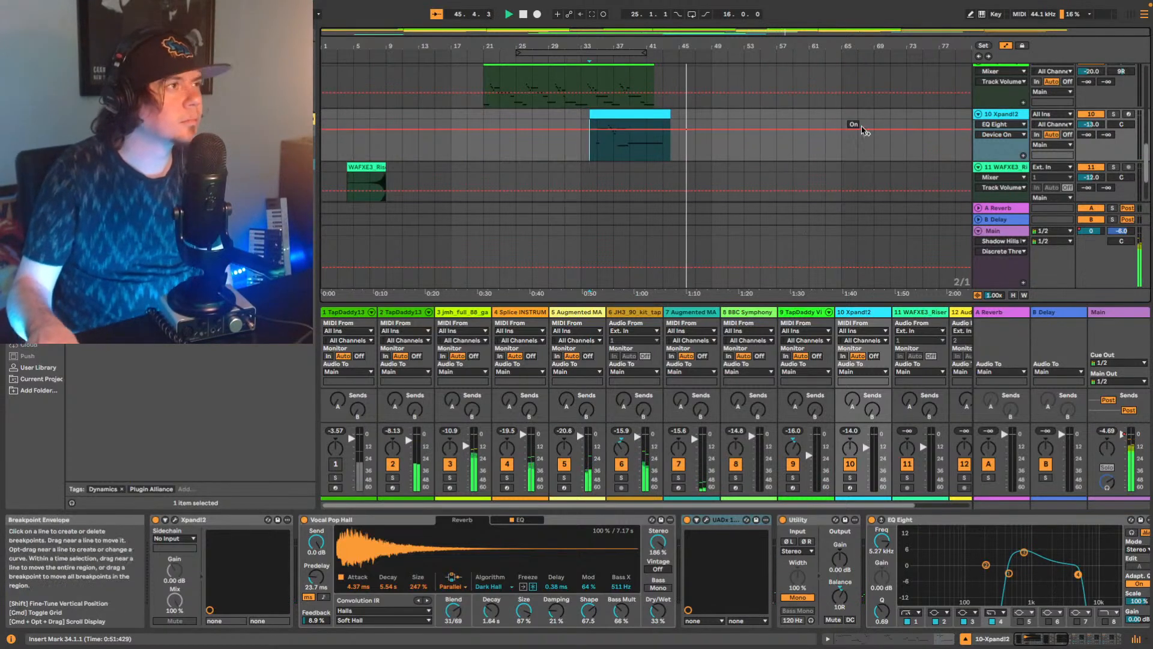
Select the Main track to show its devices and hide the mixer below the arrangement.
{"action": "scroll", "coordinate": [860, 120], "scroll_direction": "down", "scroll_amount": 3}
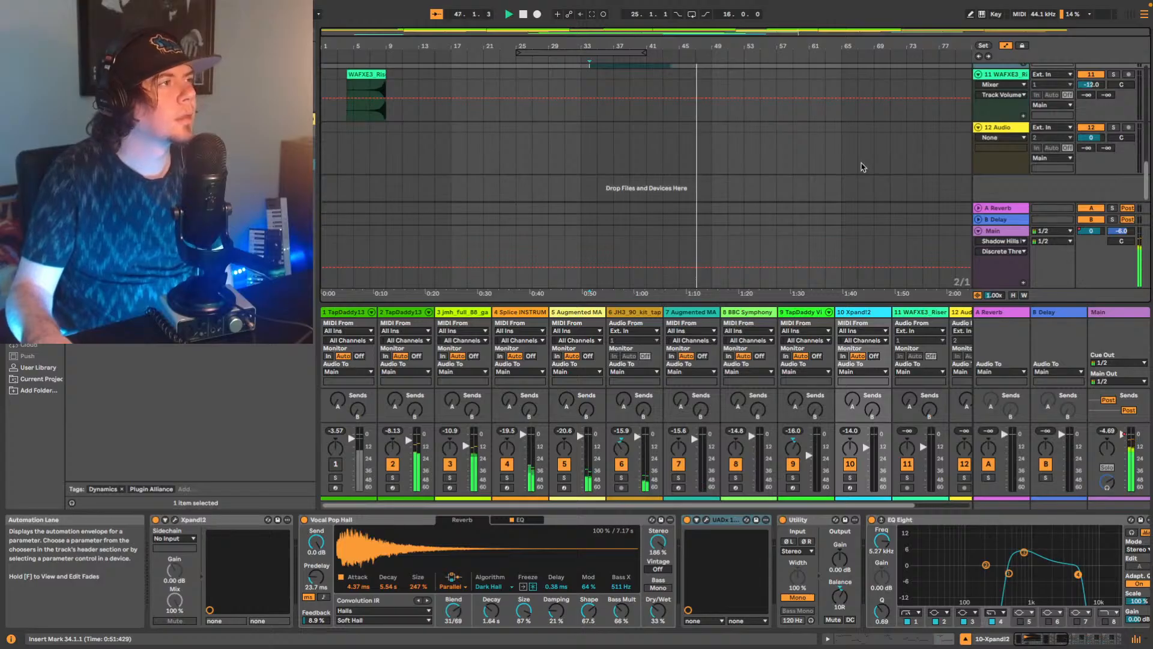
{"action": "left_click", "coordinate": [991, 232]}
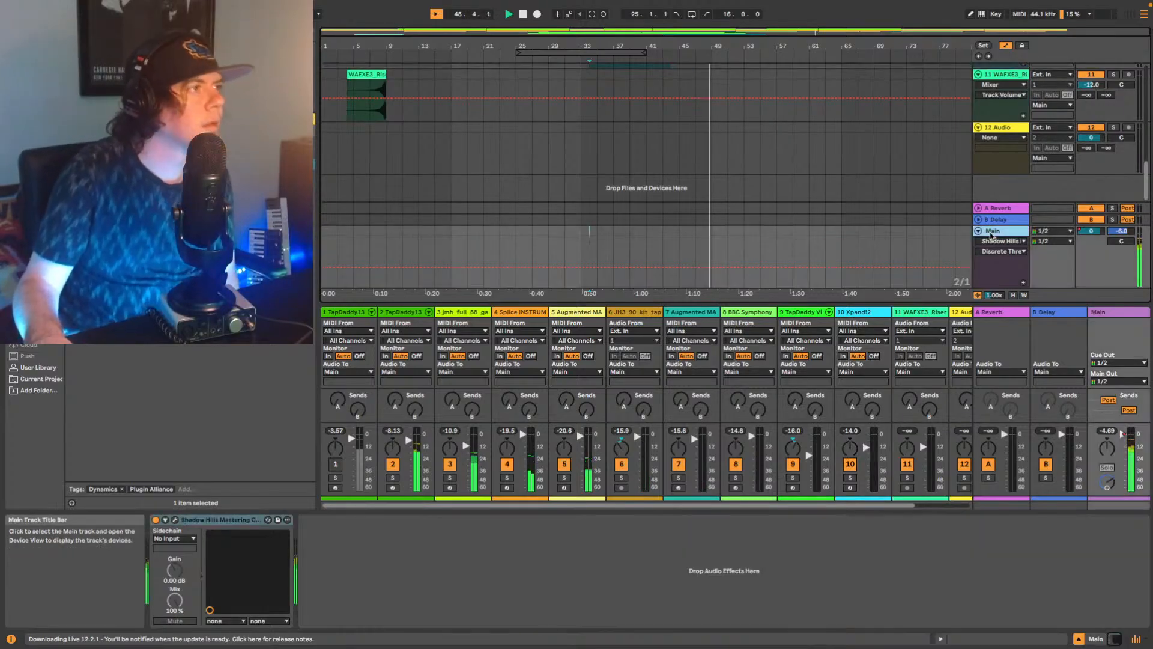
{"action": "left_click", "coordinate": [1135, 639]}
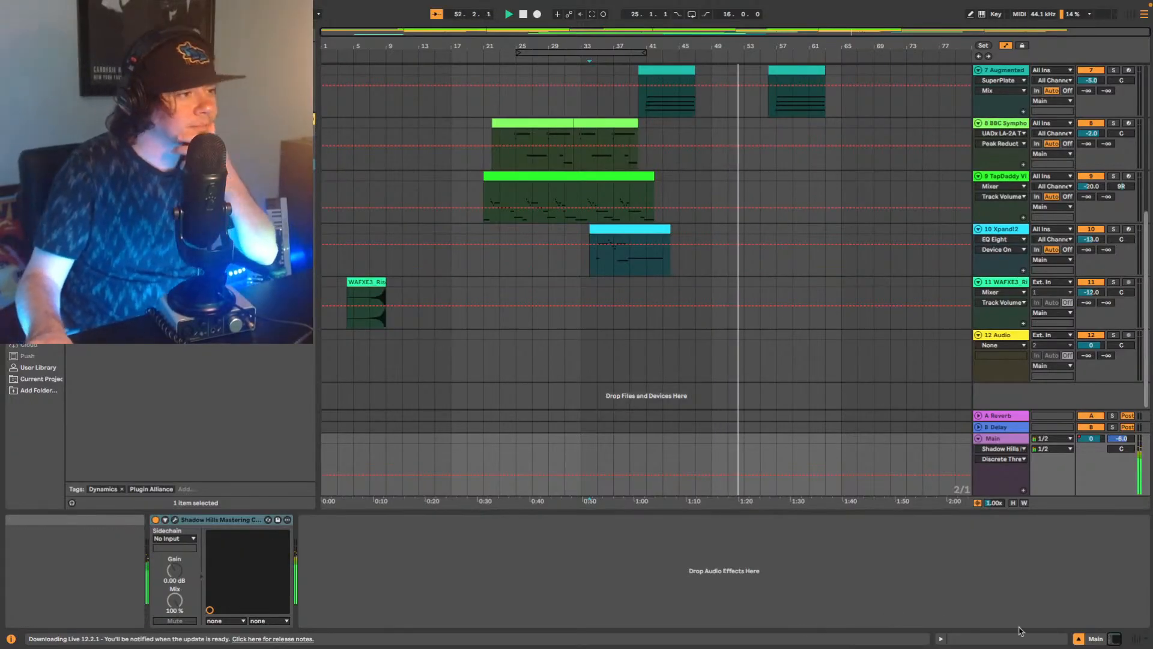
{"action": "left_click", "coordinate": [1135, 639]}
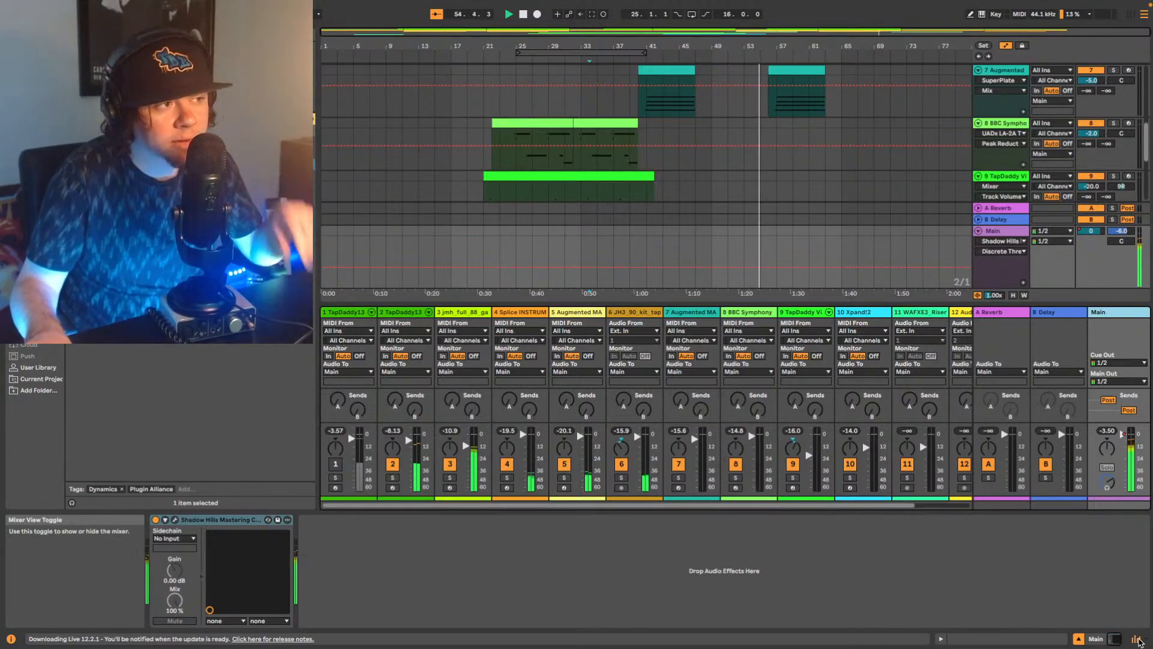
{"action": "left_click", "coordinate": [1136, 639]}
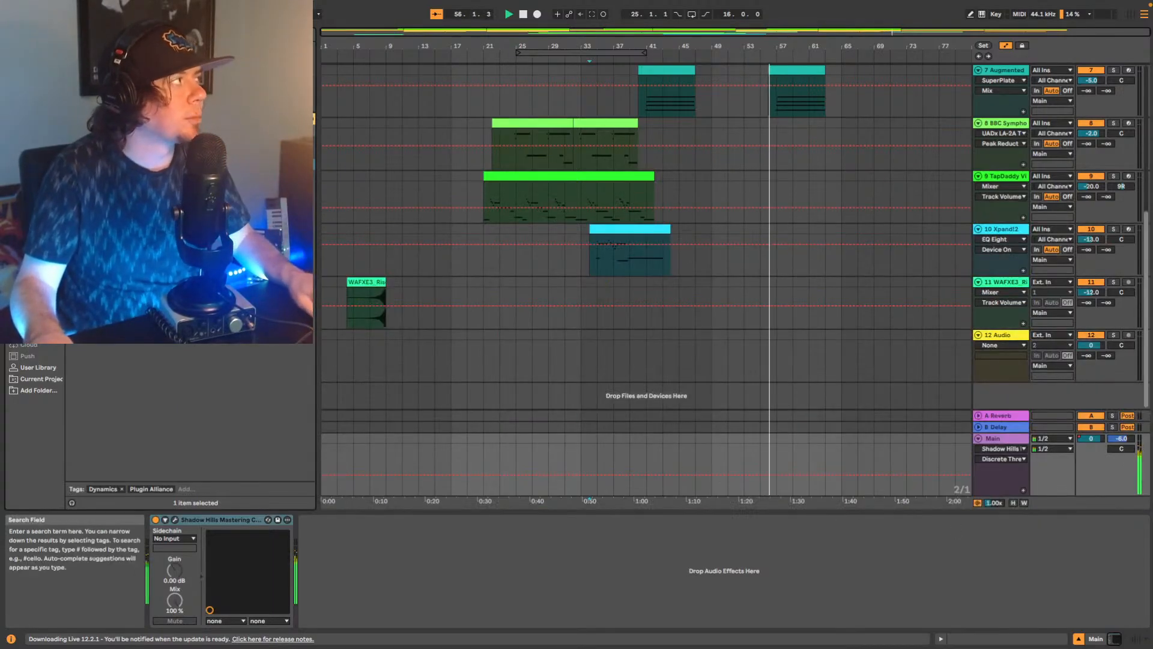
Add the Little Radiator plug-in after the compressor on Main, switch off its noise and lower its mix.
{"action": "left_click", "coordinate": [12, 32]}
{"action": "left_click", "coordinate": [12, 33]}
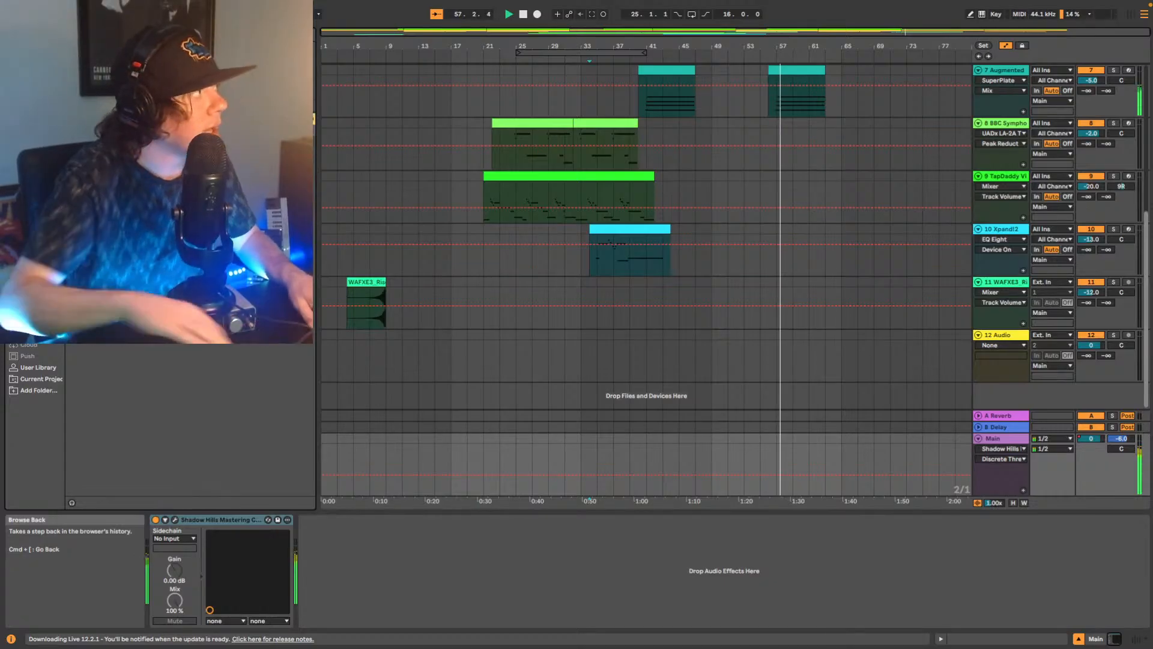
{"action": "left_click_drag", "start_coordinate": [129, 265], "coordinate": [344, 580]}
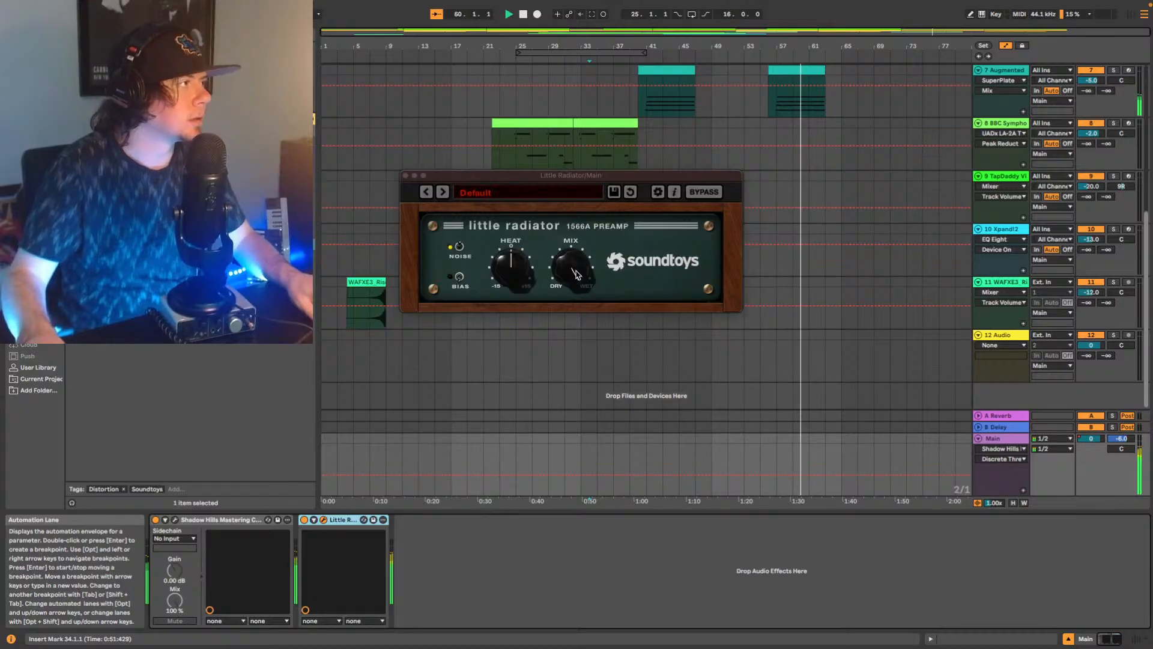
{"action": "left_click_drag", "start_coordinate": [569, 268], "coordinate": [553, 364]}
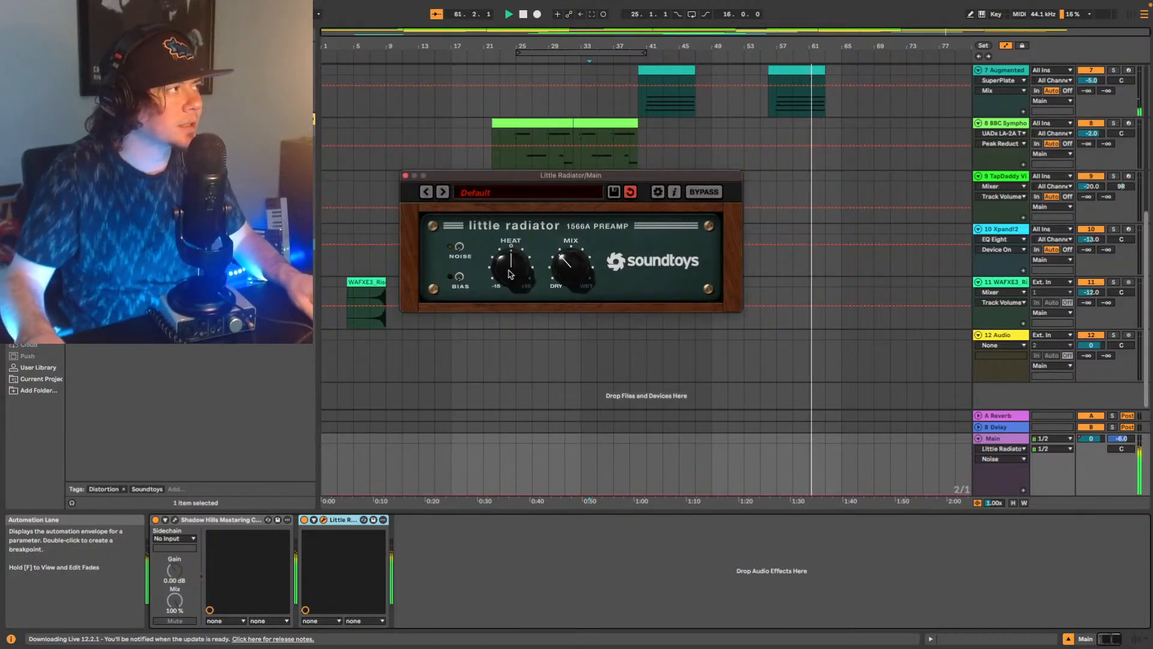
While playing from about bar 9, toggle Little Radiator's bias, set its heat slightly above 0 and keep the mix low toward dry.
{"action": "left_click_drag", "start_coordinate": [511, 275], "coordinate": [549, 282]}
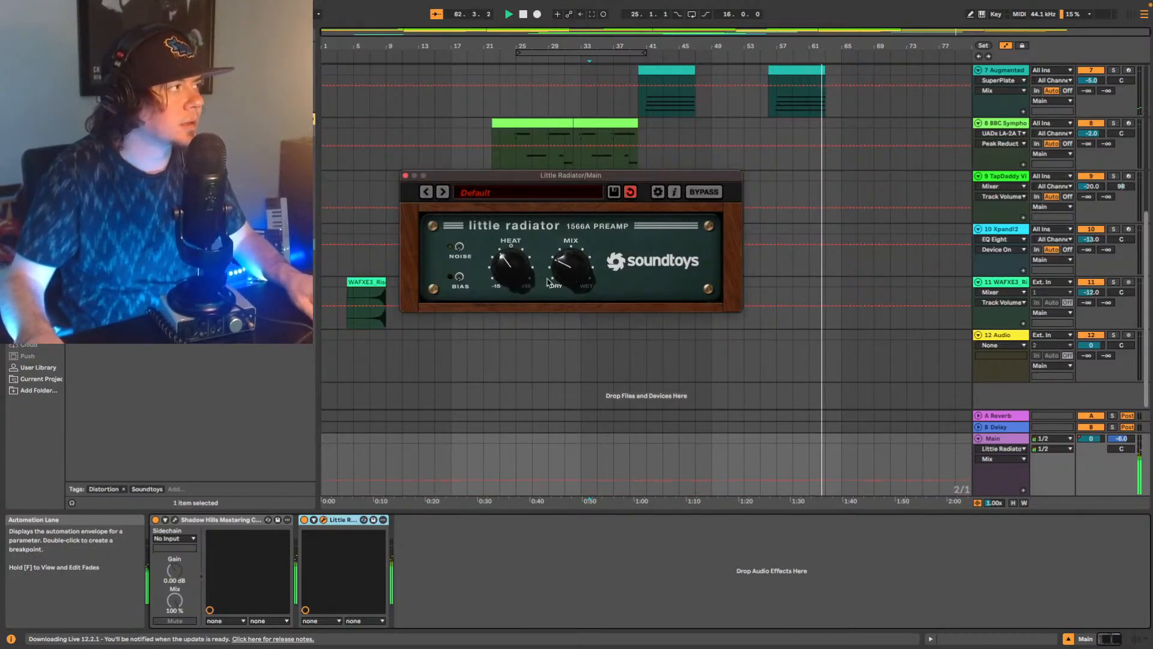
{"action": "scroll", "coordinate": [649, 109], "scroll_direction": "up", "scroll_amount": 10}
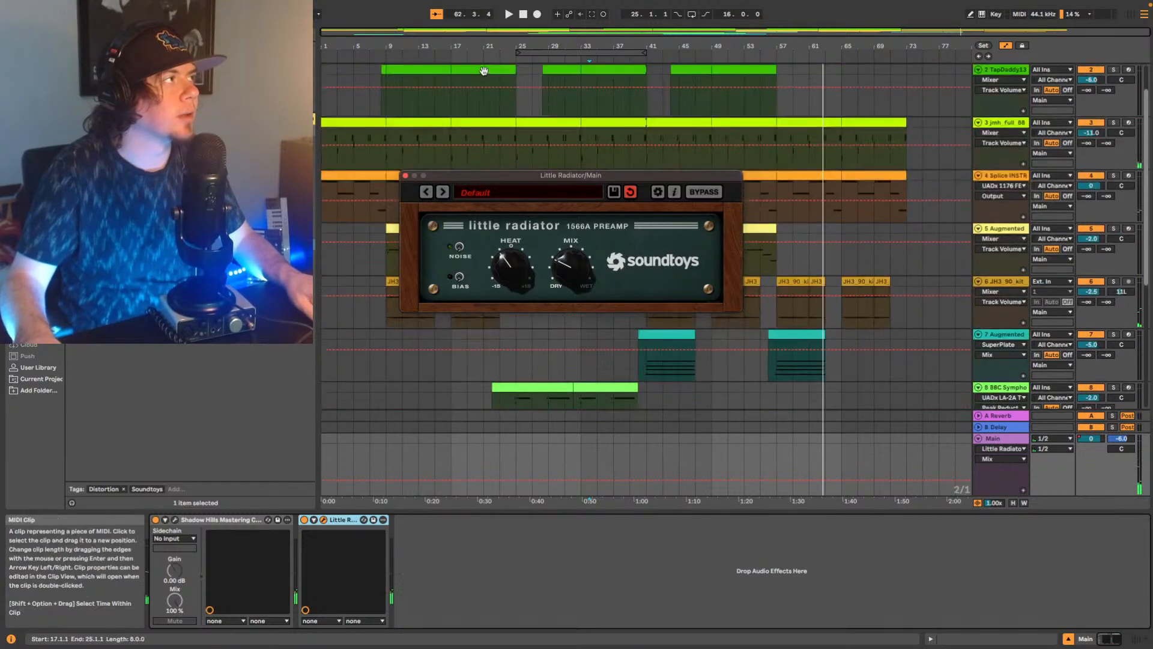
{"action": "left_click", "coordinate": [389, 57]}
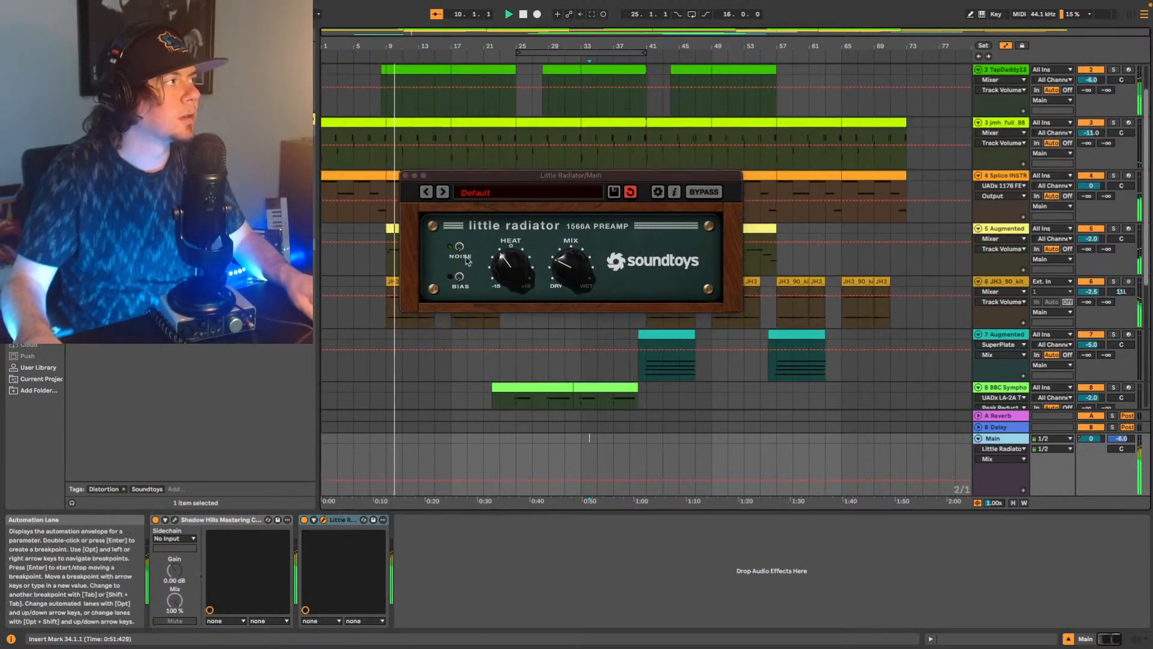
{"action": "left_click", "coordinate": [456, 274]}
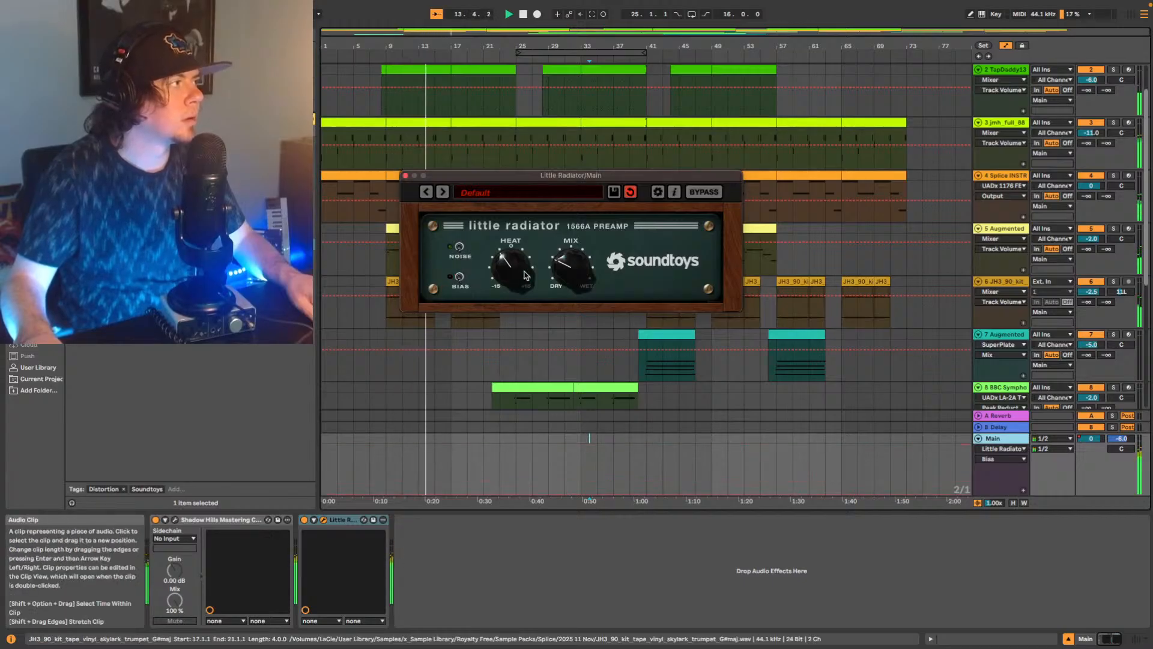
{"action": "left_click_drag", "start_coordinate": [572, 264], "coordinate": [601, 222]}
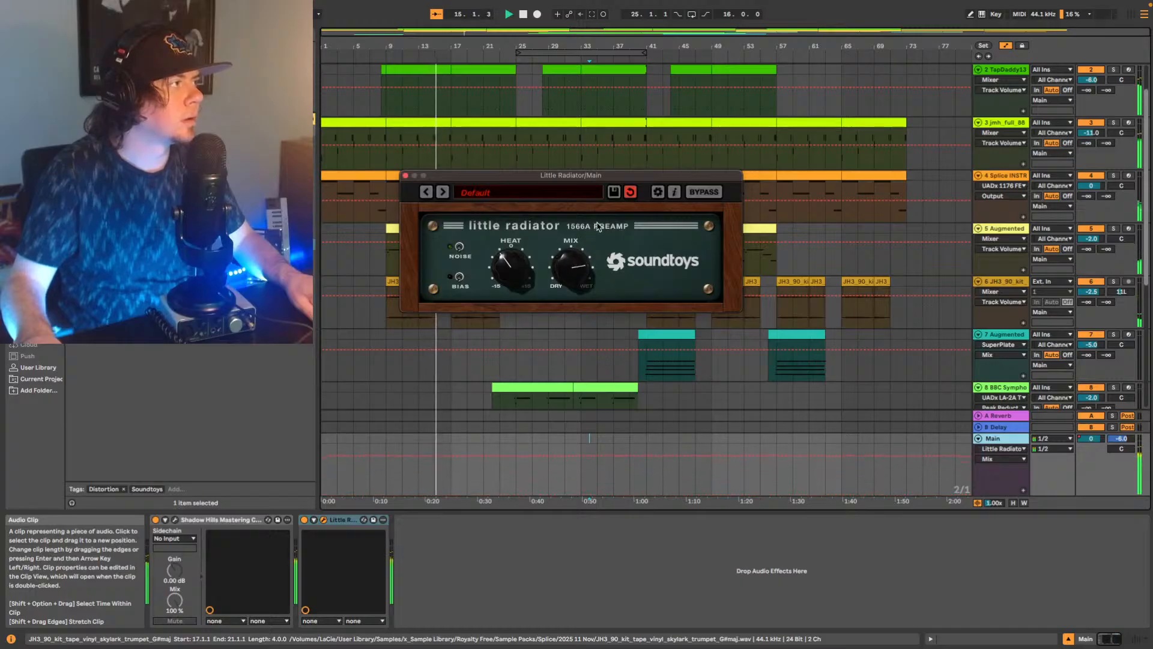
{"action": "left_click_drag", "start_coordinate": [508, 265], "coordinate": [572, 259]}
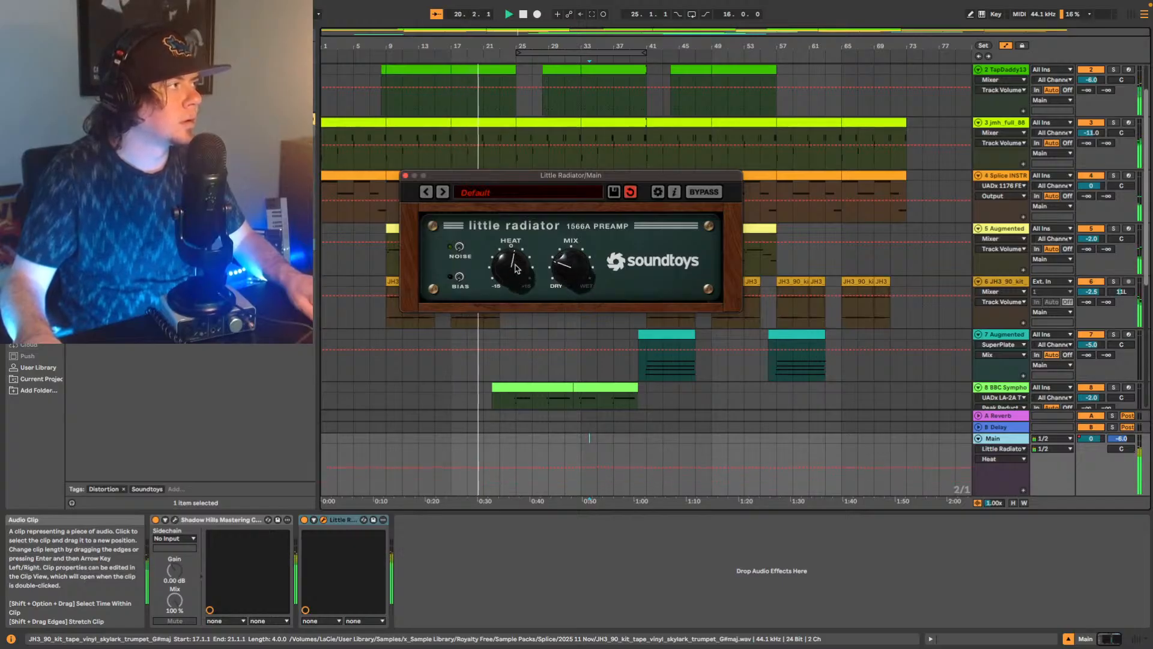
{"action": "left_click_drag", "start_coordinate": [587, 262], "coordinate": [588, 265]}
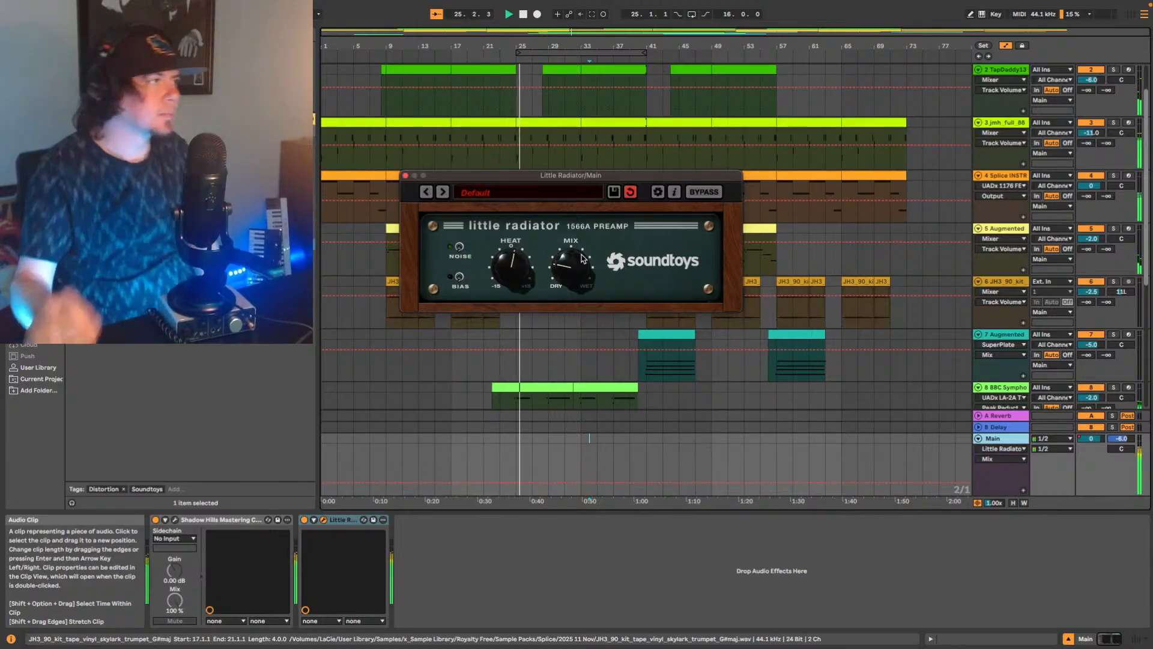
Show the mixer, add Youlean Loudness Meter 2 after Little Radiator on Main to read the loudness, and close both plug-in windows.
{"action": "left_click", "coordinate": [1135, 640]}
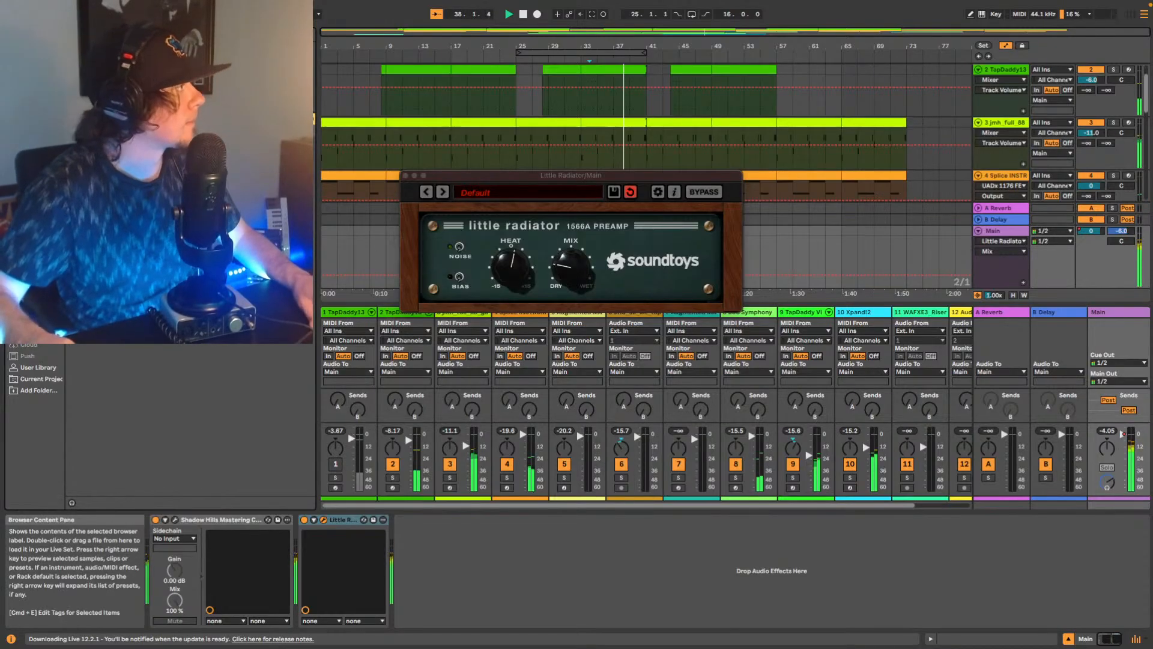
{"action": "left_click_drag", "start_coordinate": [132, 78], "coordinate": [566, 591]}
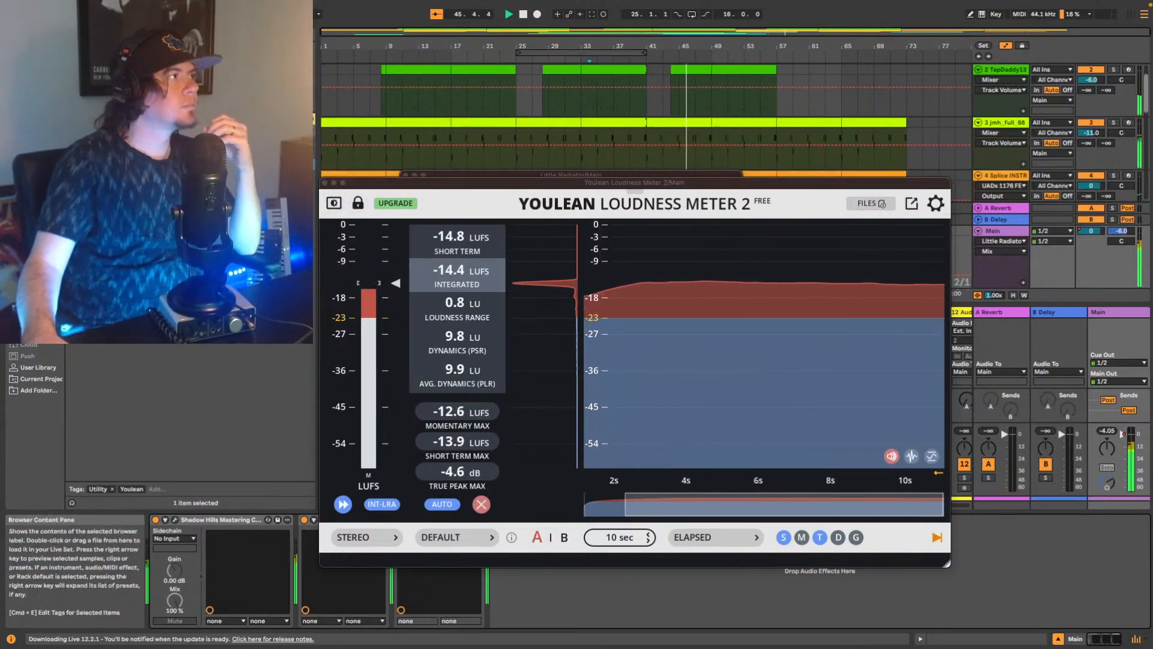
{"action": "left_click", "coordinate": [325, 183]}
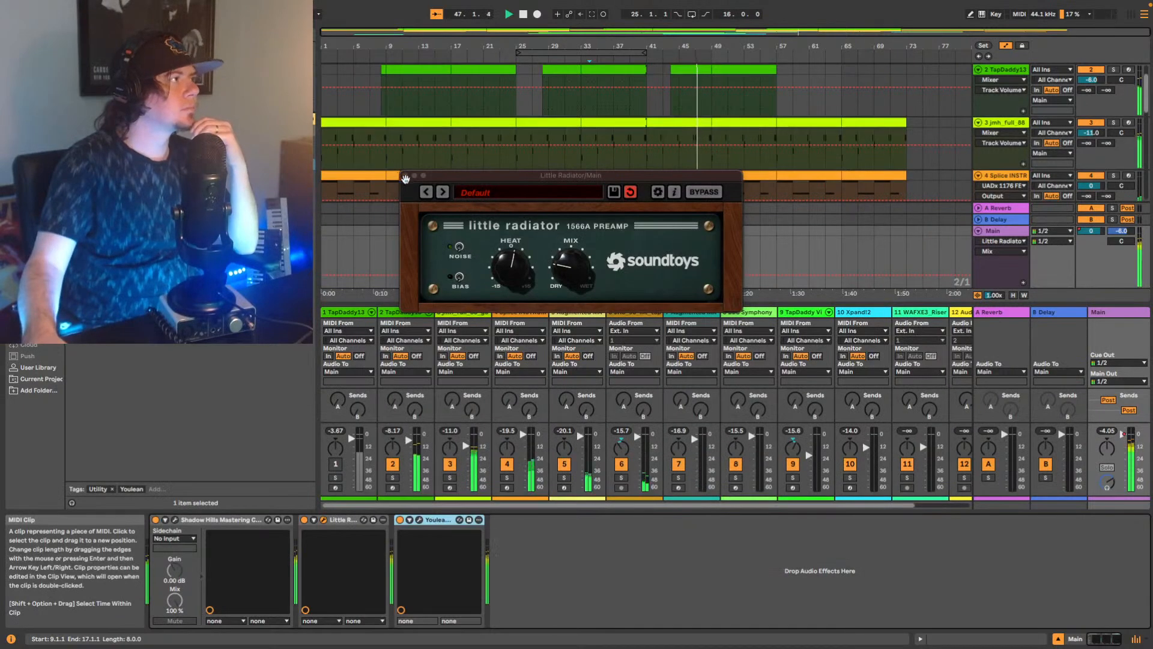
{"action": "left_click", "coordinate": [404, 175]}
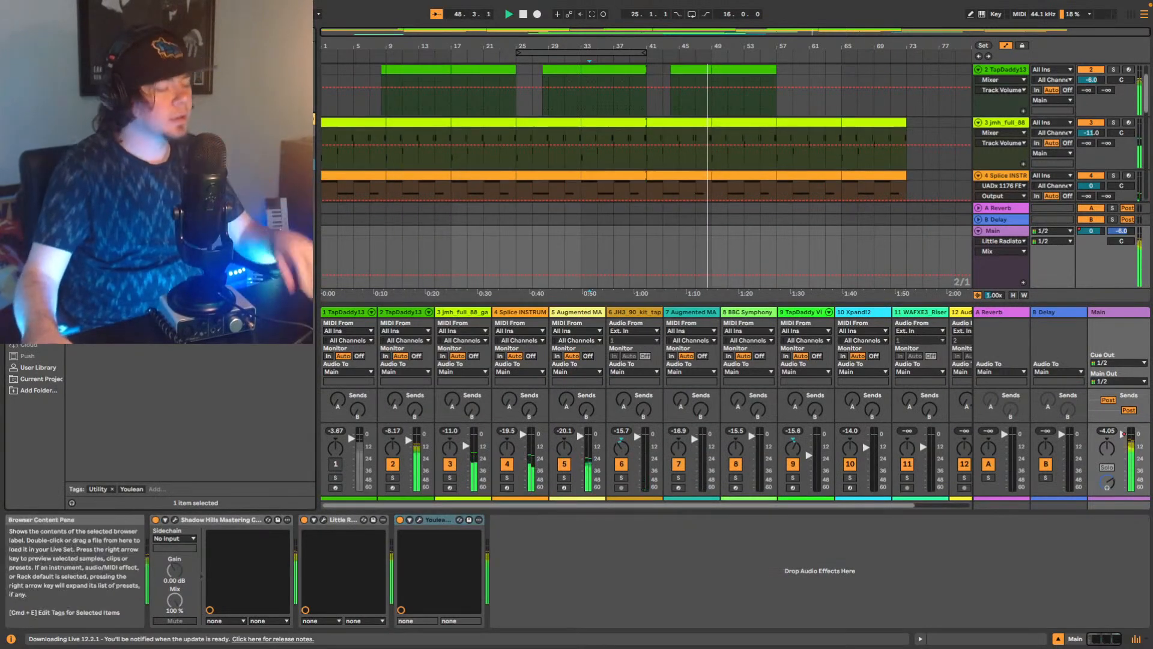
{"action": "left_click", "coordinate": [189, 240]}
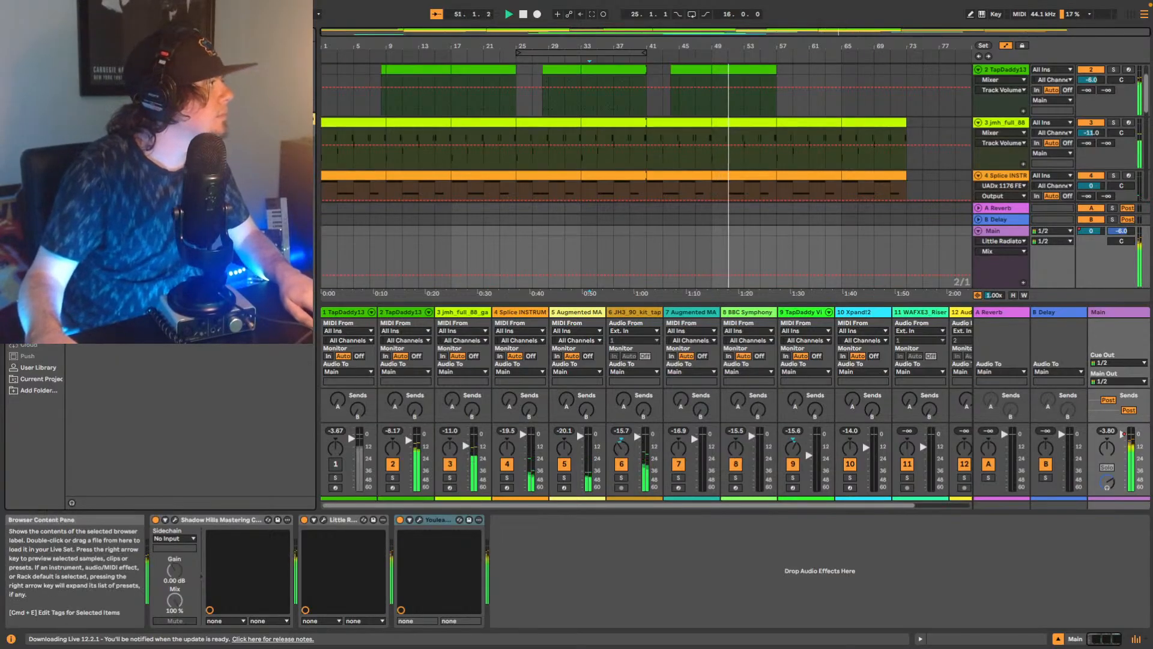
{"action": "left_click", "coordinate": [37, 369]}
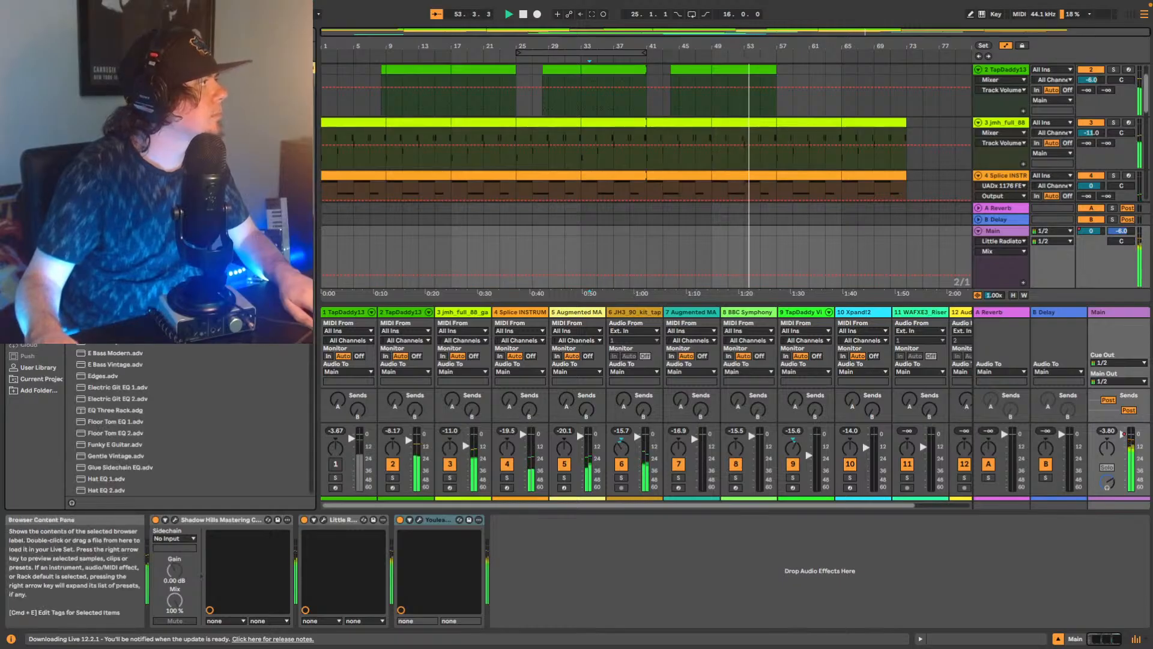
{"action": "left_click_drag", "start_coordinate": [102, 138], "coordinate": [608, 570]}
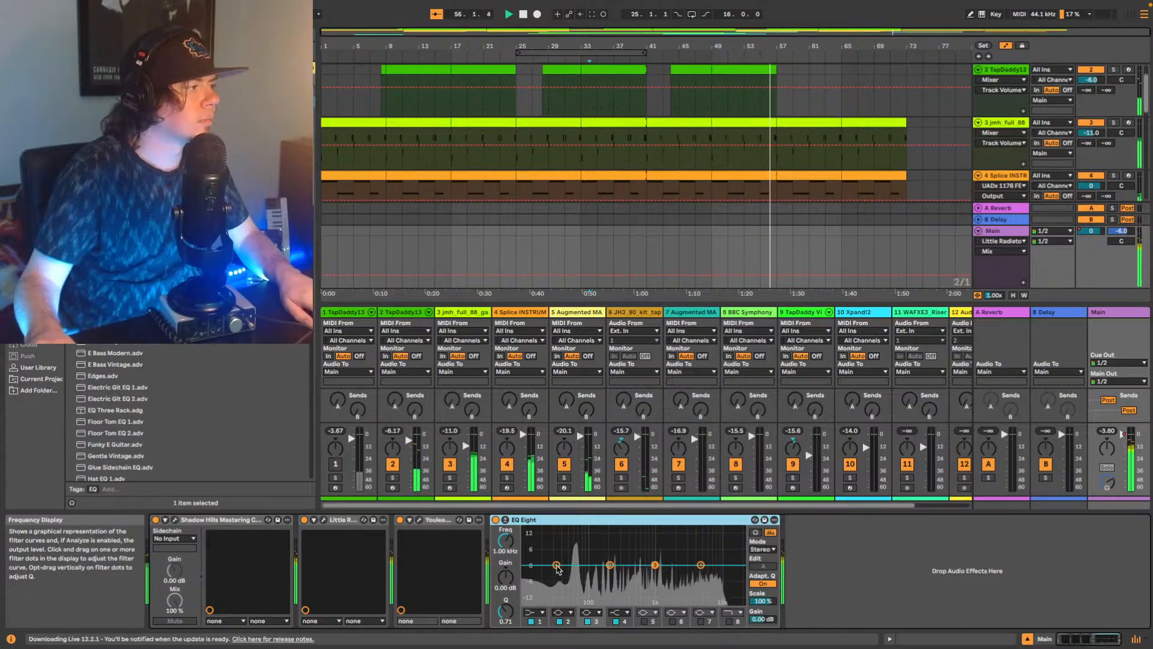
In Main's EQ Eight, cut the lows by 3.35 dB at 23.5 Hz and raise the highs around 3 kHz during playback.
{"action": "left_click_drag", "start_coordinate": [556, 565], "coordinate": [585, 571]}
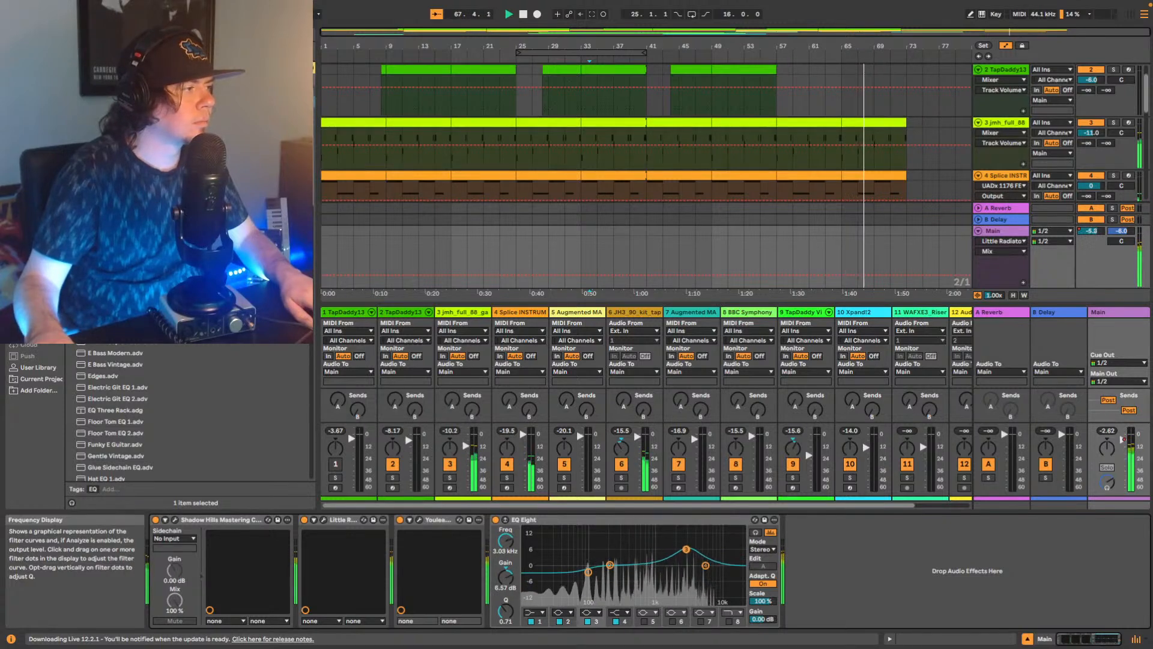
{"action": "key", "text": "space"}
{"action": "mouse_move", "coordinate": [655, 560]}
{"action": "left_mouse_down"}
{"action": "mouse_move", "coordinate": [687, 556]}
{"action": "mouse_move", "coordinate": [661, 563]}
{"action": "left_mouse_up"}
{"action": "key", "text": "space"}
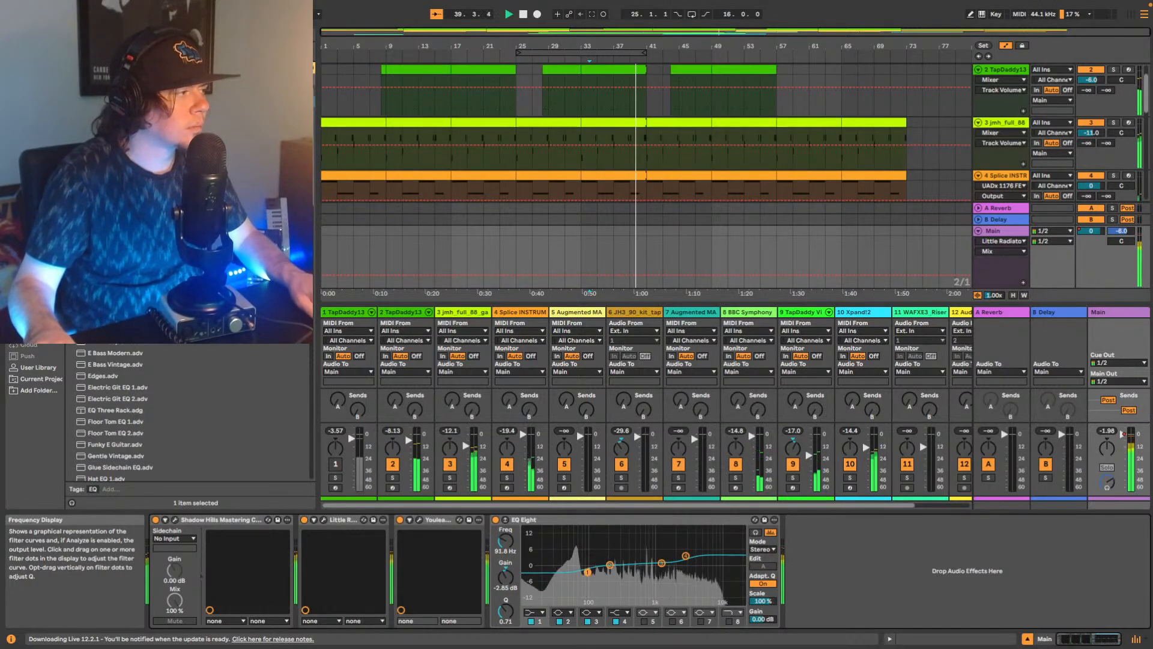
{"action": "left_click_drag", "start_coordinate": [575, 553], "coordinate": [597, 558]}
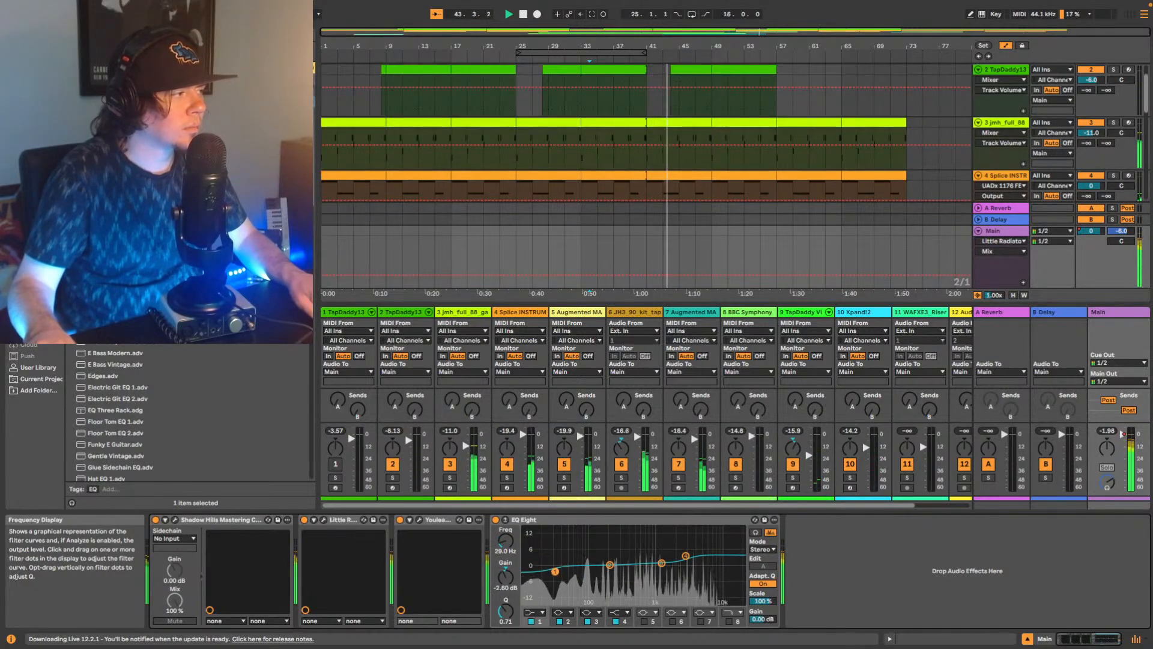
{"action": "left_click_drag", "start_coordinate": [555, 572], "coordinate": [548, 572]}
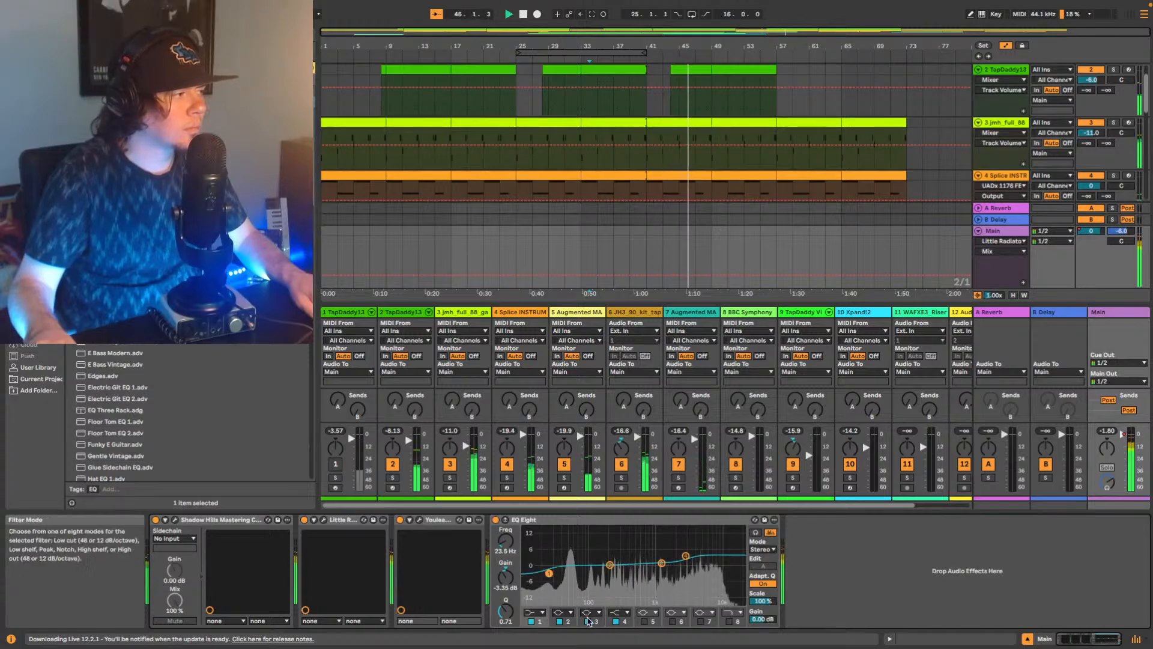
Turn on band 5 in Main's EQ Eight and shape a slight bass bump with a gentle low-mid dip.
{"action": "left_click", "coordinate": [645, 622]}
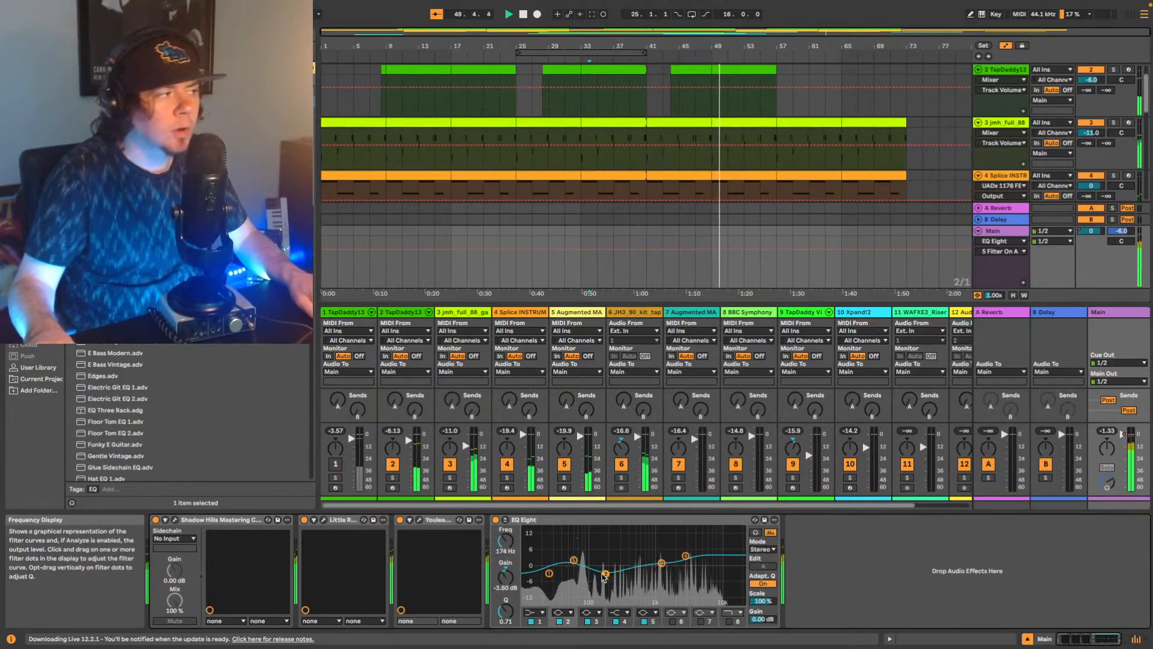
{"action": "left_click_drag", "start_coordinate": [606, 576], "coordinate": [610, 569]}
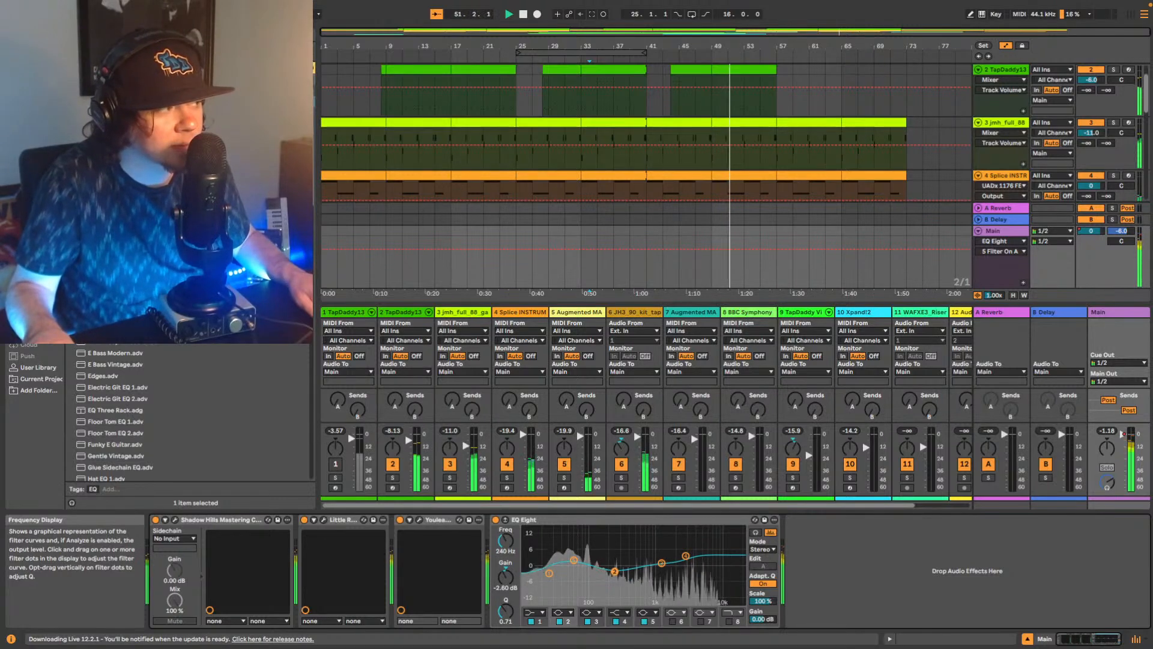
{"action": "left_click", "coordinate": [573, 560]}
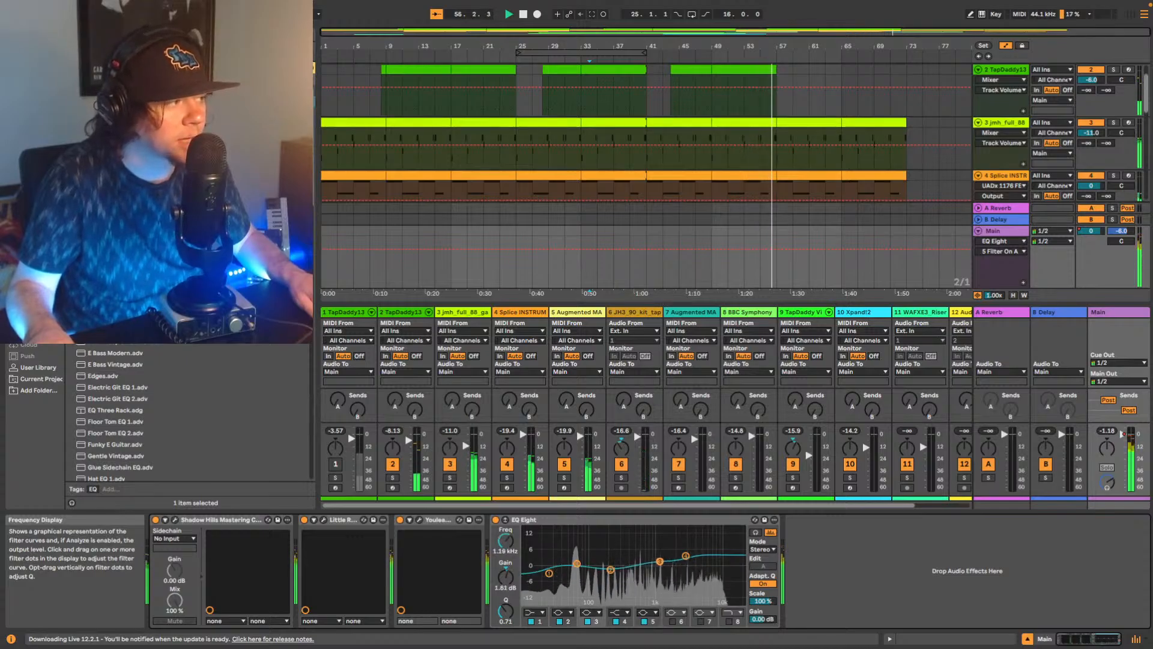
Boost EQ Eight's mid band by 2.60 dB at 880 Hz, set the high shelf to 3.60 dB at 2.84 kHz and replay from bar 34.
{"action": "left_click_drag", "start_coordinate": [660, 561], "coordinate": [649, 560]}
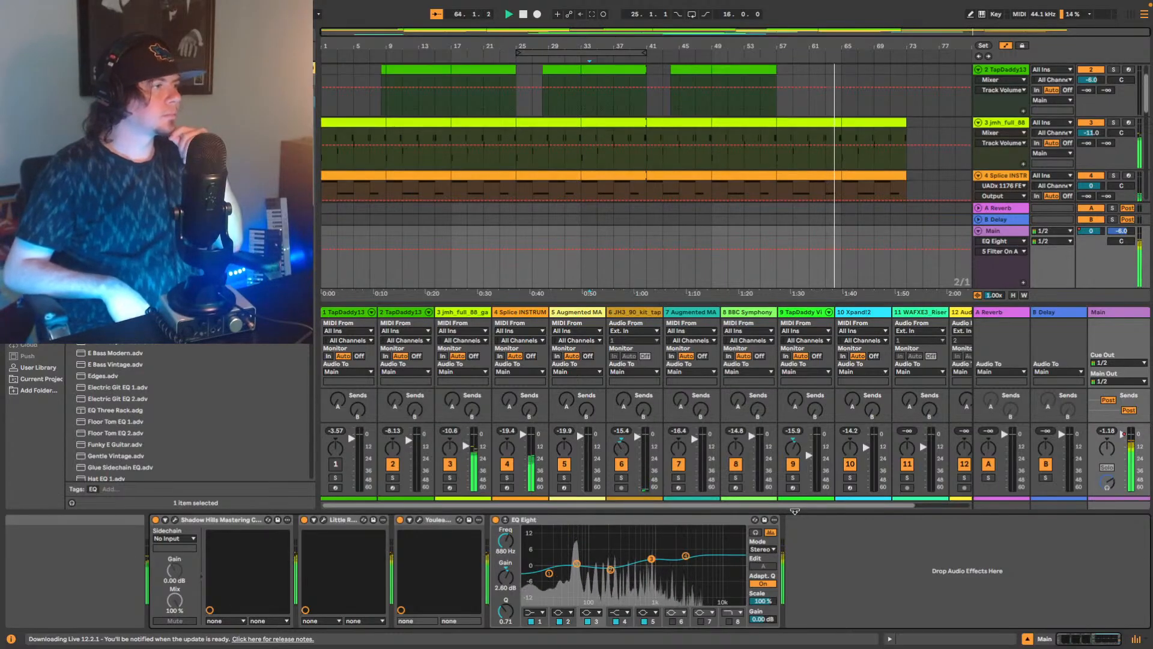
{"action": "left_click", "coordinate": [685, 556]}
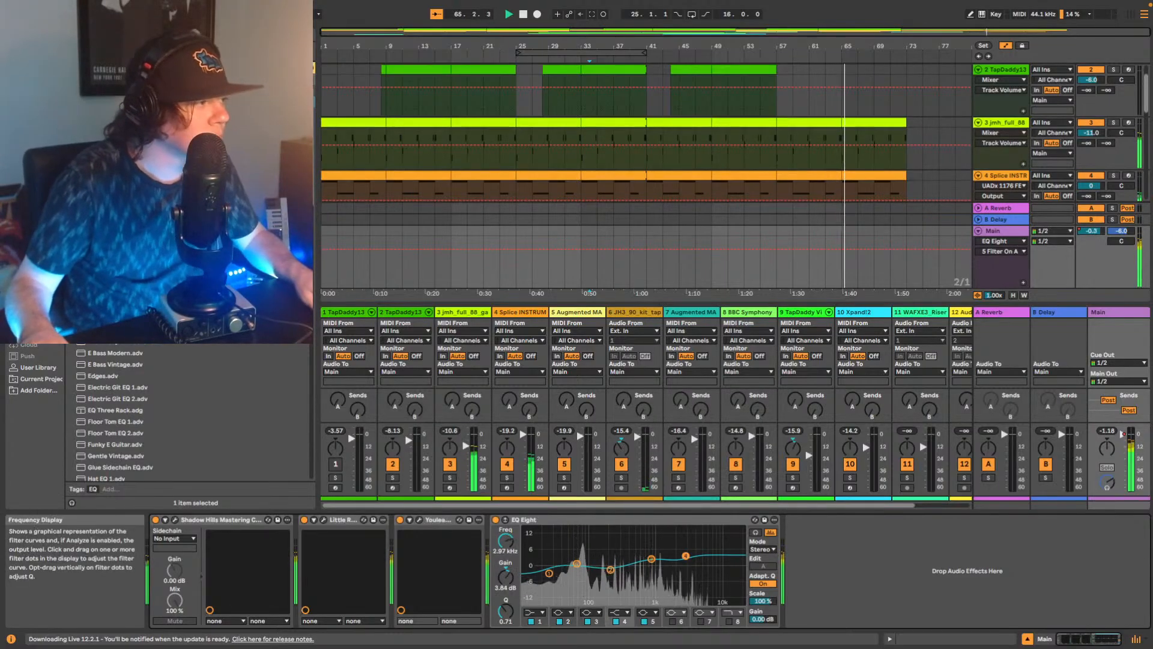
{"action": "key", "text": "space"}
{"action": "key", "text": "space"}
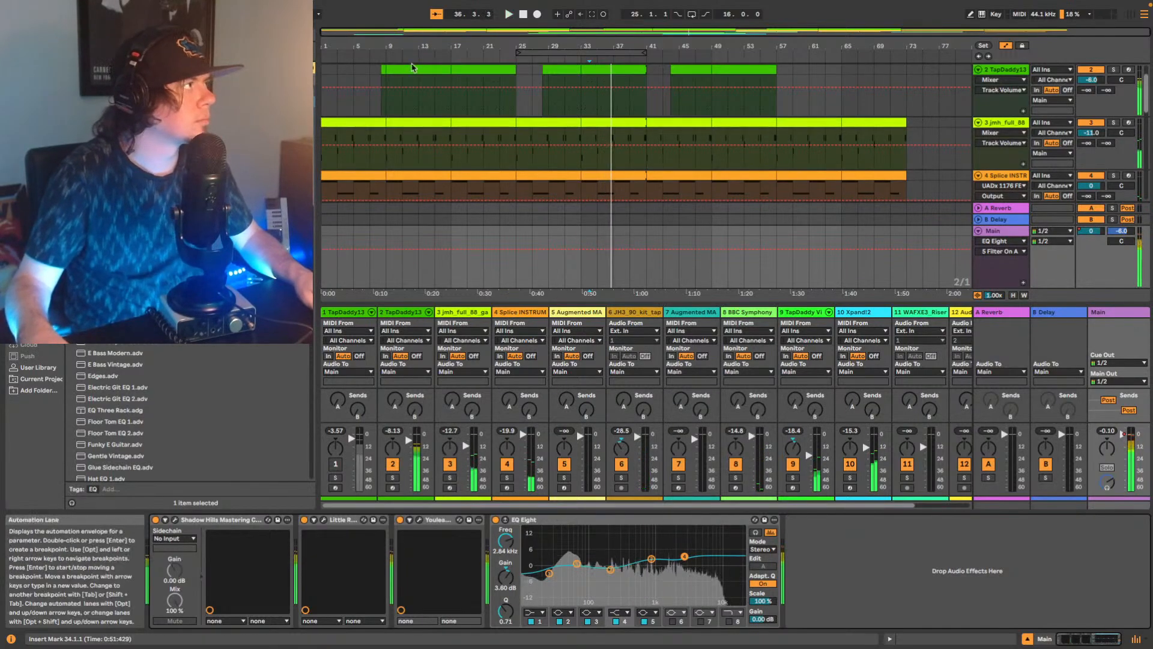
Listen to the equalized mix from bar 9 and bar 34, and play from the start of track 2's first clip.
{"action": "left_click", "coordinate": [390, 58]}
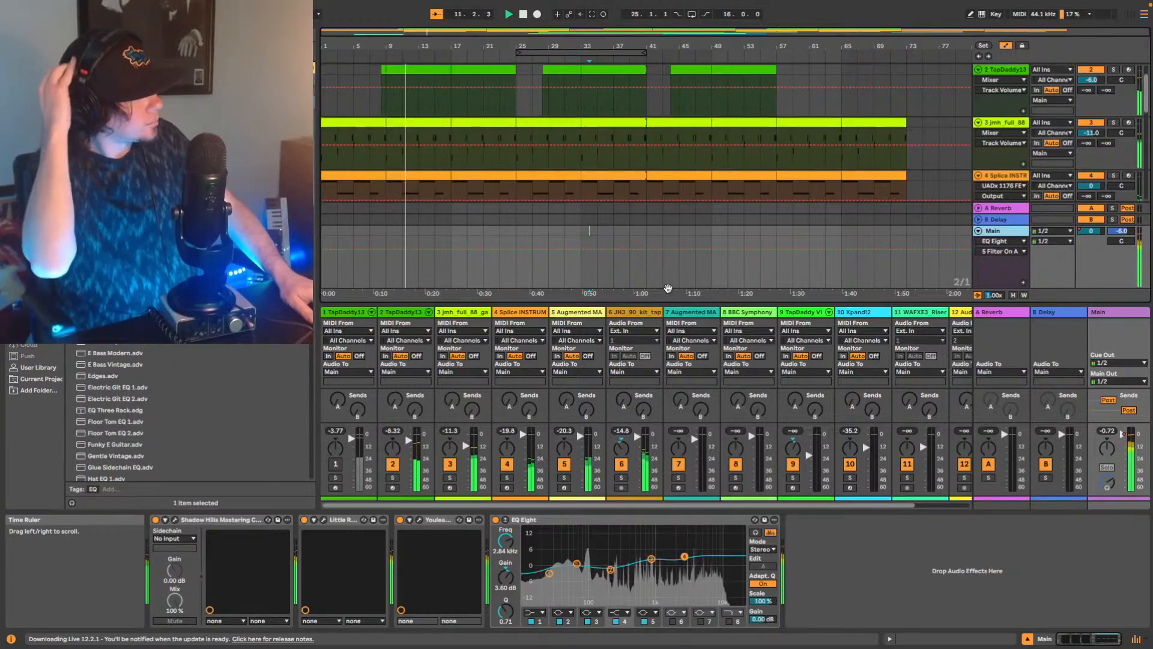
{"action": "key", "text": "space"}
{"action": "key", "text": "space"}
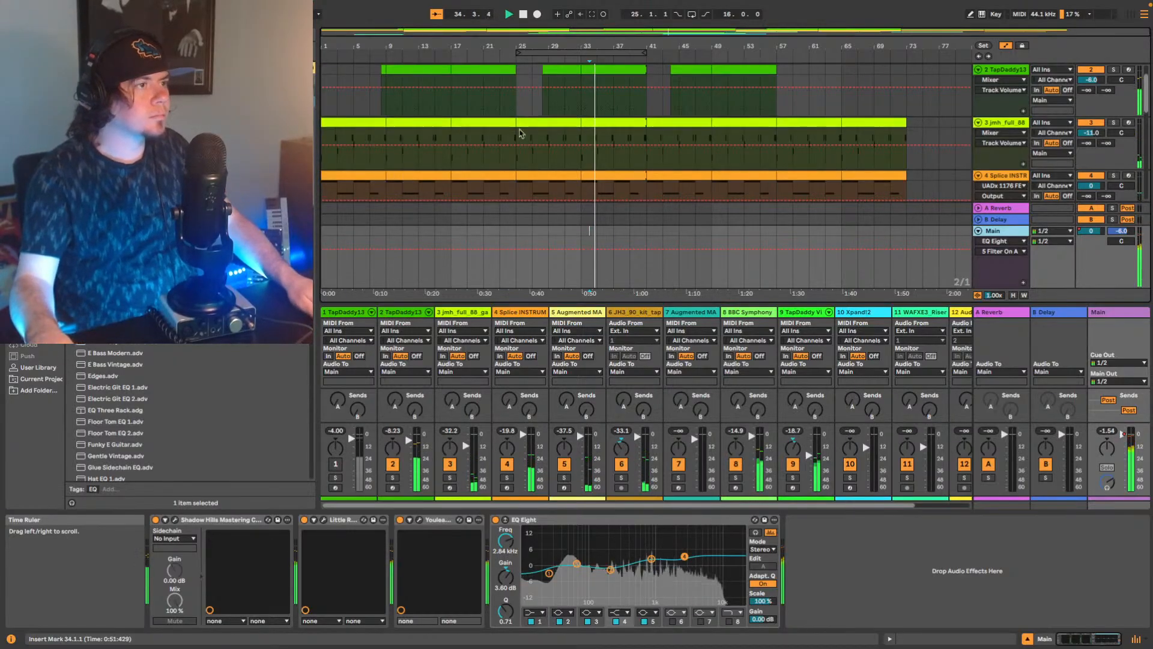
{"action": "key", "text": "space"}
{"action": "left_click", "coordinate": [382, 101]}
{"action": "key", "text": "space"}
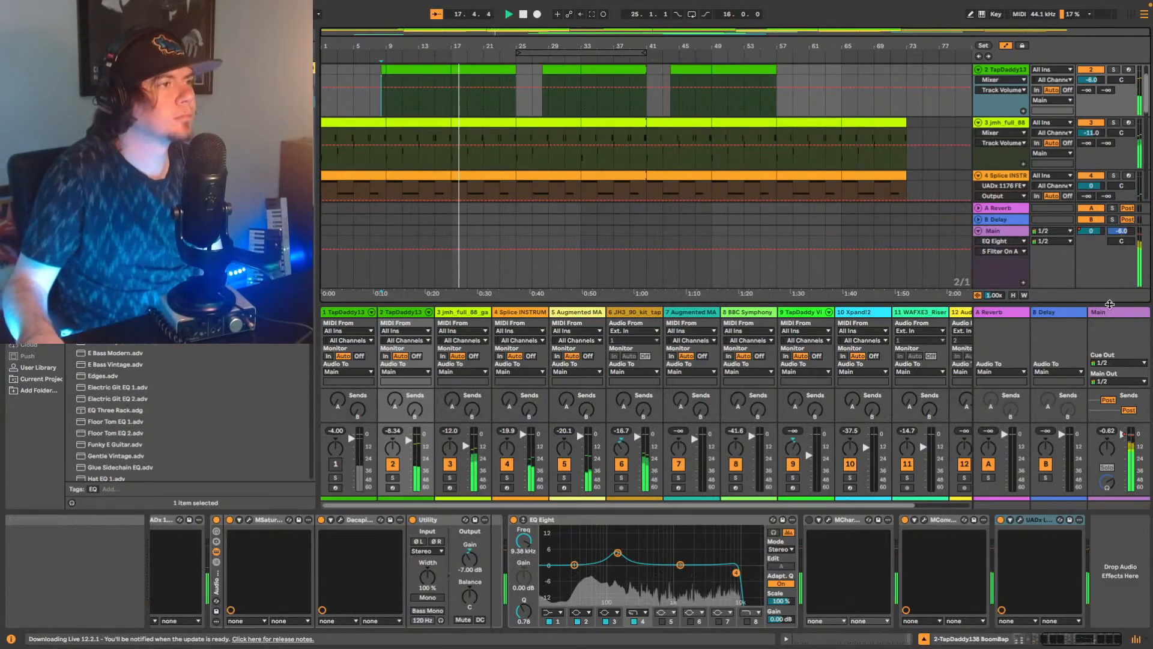
Move the Youlean meter behind EQ Eight on Main, check the mix loudness in its window and stop playback.
{"action": "left_click", "coordinate": [1113, 312]}
{"action": "left_click_drag", "start_coordinate": [440, 520], "coordinate": [820, 536]}
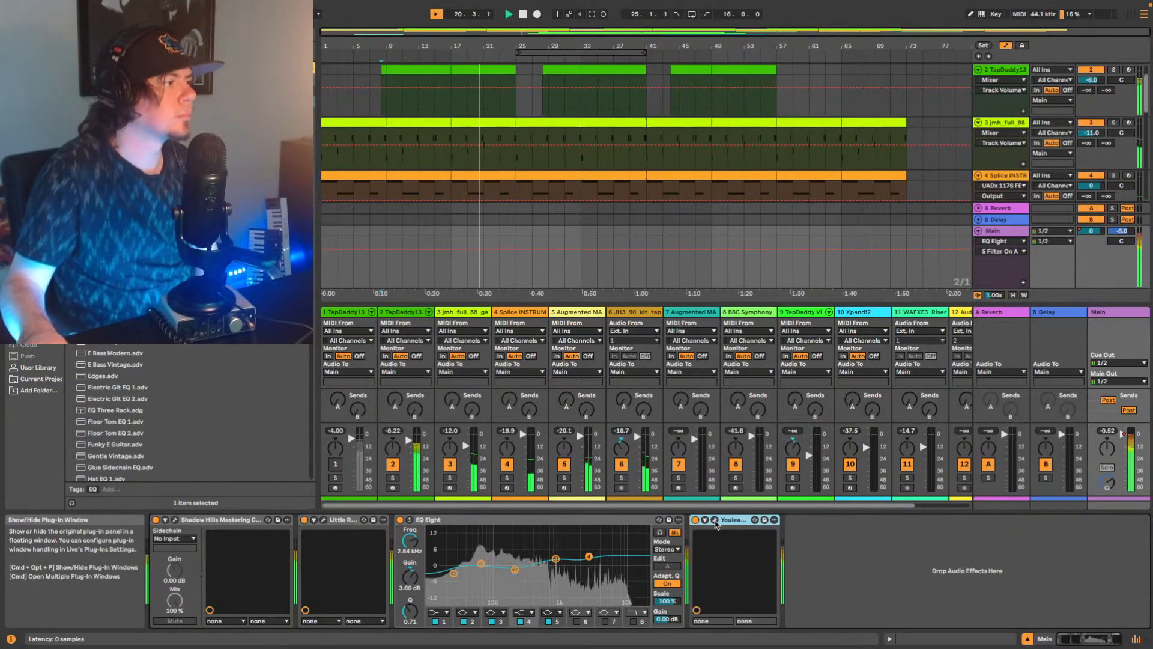
{"action": "left_click", "coordinate": [715, 520]}
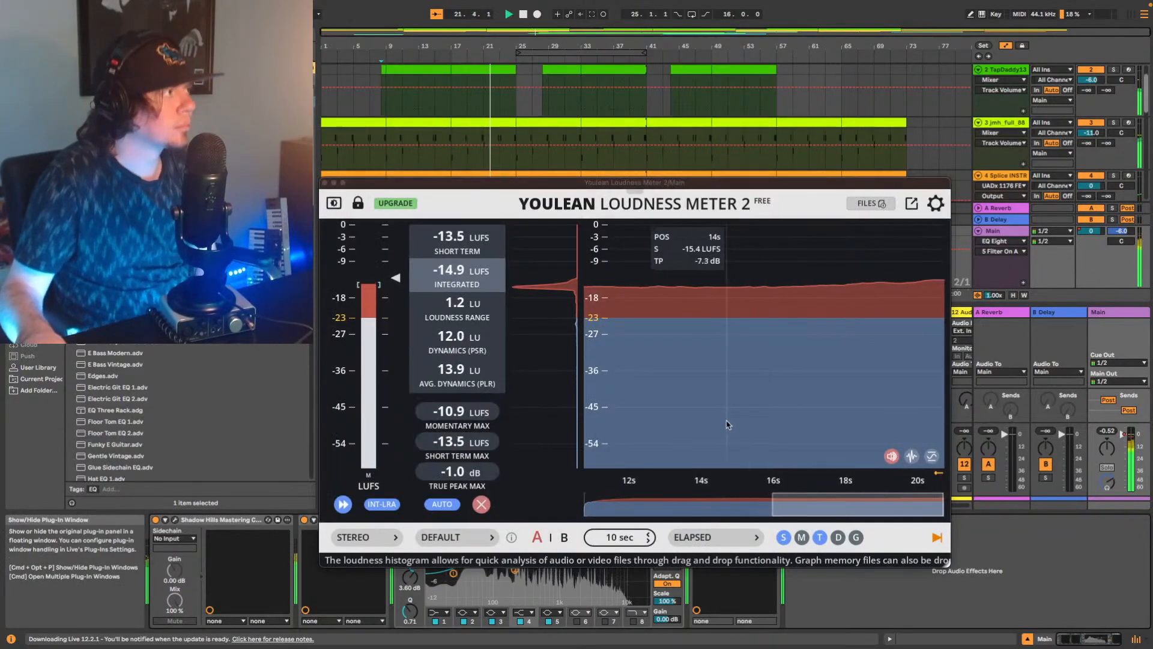
{"action": "left_click", "coordinate": [325, 182]}
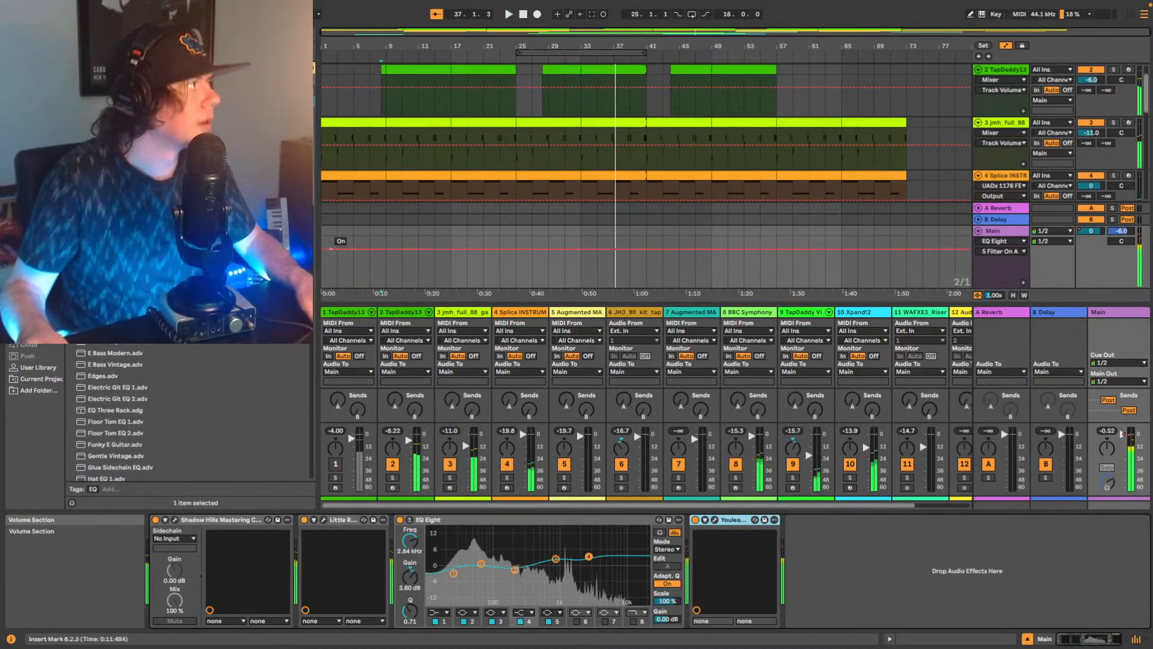
{"action": "key", "text": "space"}
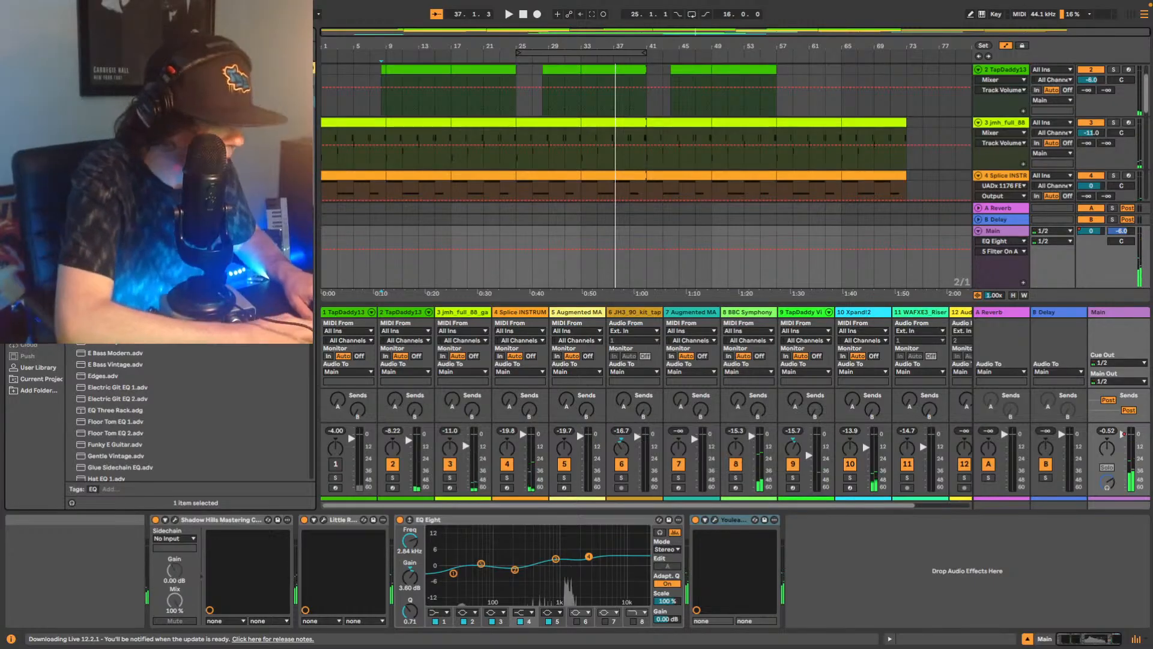
{"action": "key", "text": "super+f"}
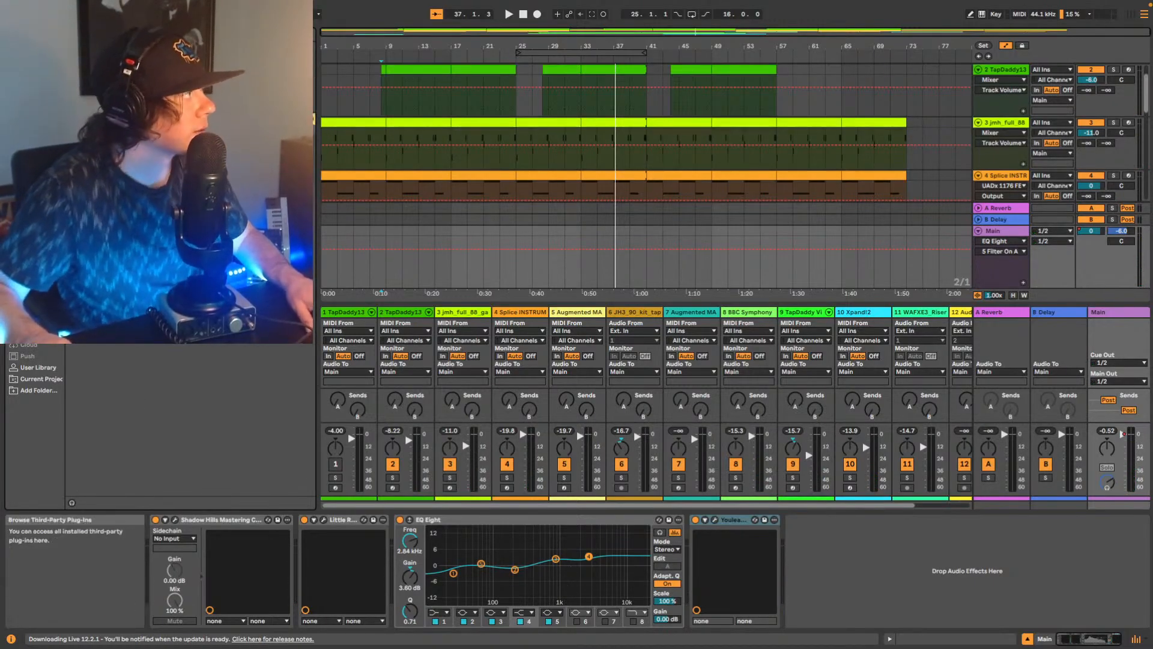
{"action": "left_click_drag", "start_coordinate": [151, 153], "coordinate": [690, 550]}
{"action": "left_click_drag", "start_coordinate": [544, 539], "coordinate": [513, 571]}
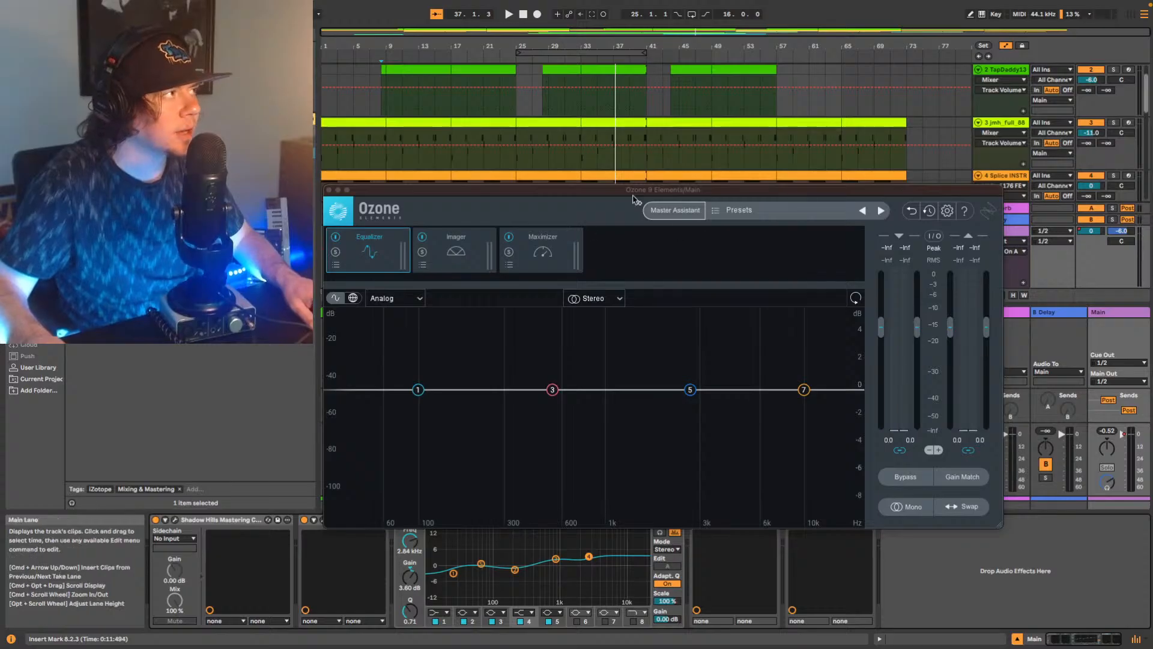
Run Ozone's Master Assistant with High intensity for Streaming, play the mix from bar 9 for analysis and accept the suggested settings.
{"action": "left_click", "coordinate": [678, 211]}
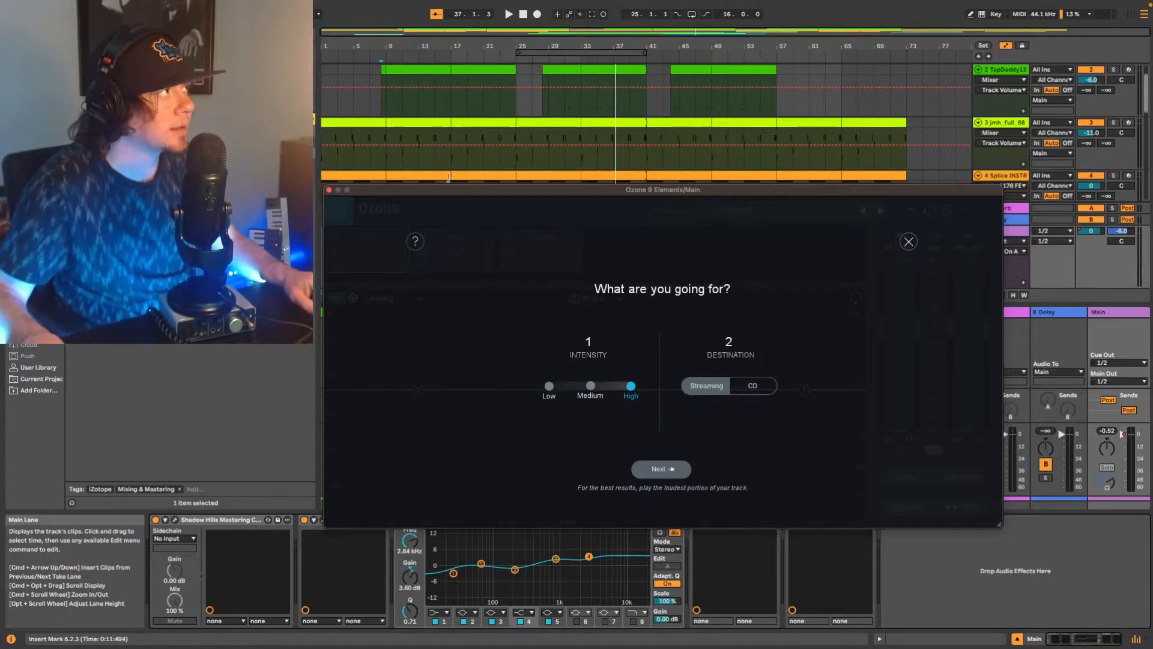
{"action": "left_click", "coordinate": [386, 105]}
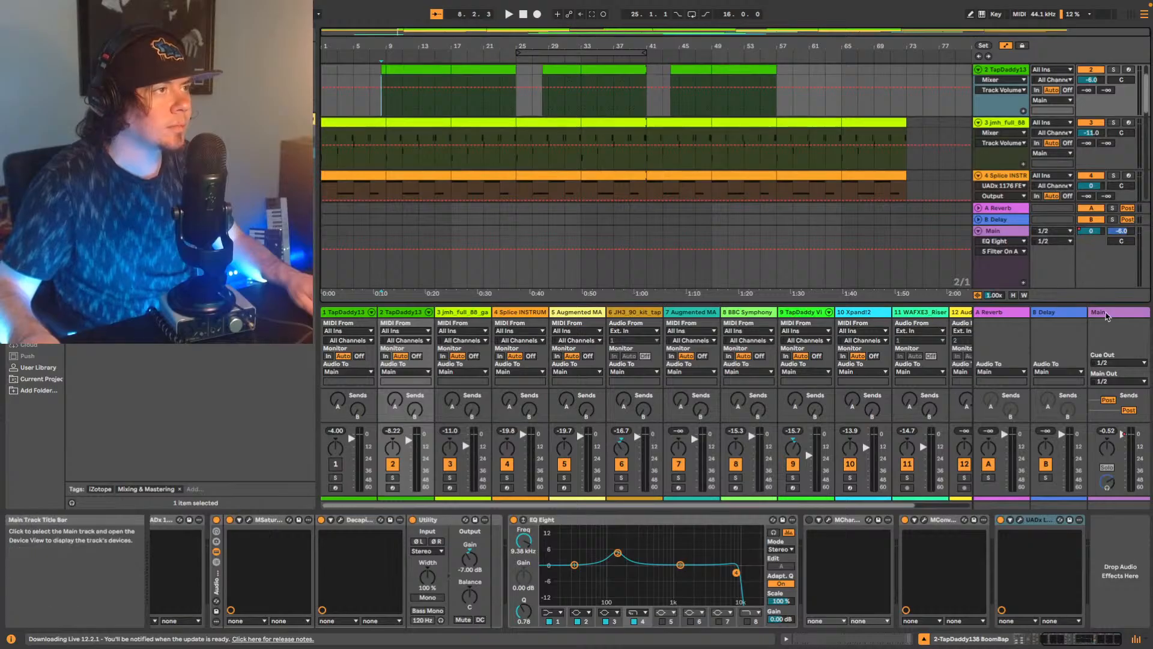
{"action": "left_click", "coordinate": [1107, 317]}
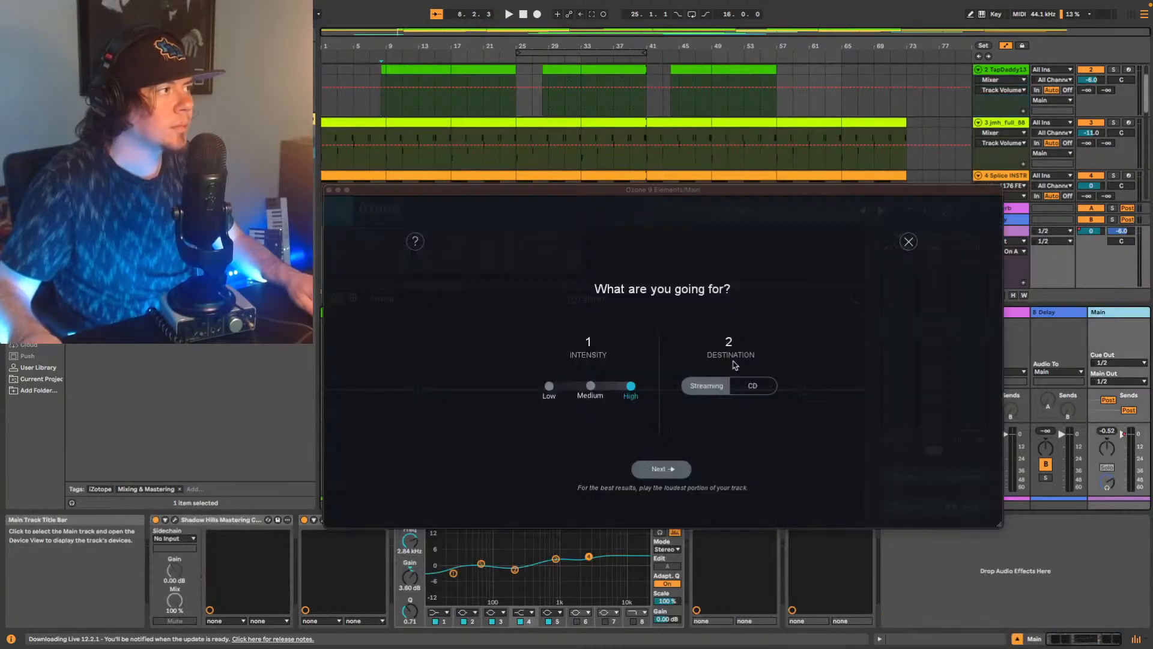
{"action": "left_click", "coordinate": [657, 469]}
{"action": "key", "text": "space"}
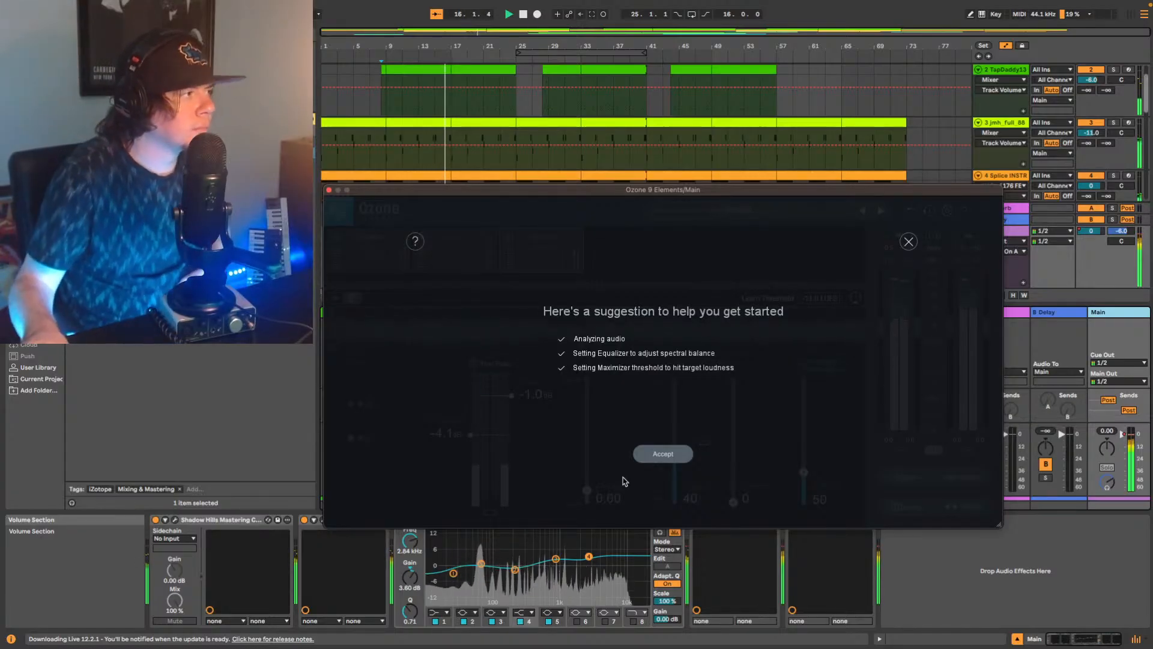
{"action": "left_click", "coordinate": [661, 455]}
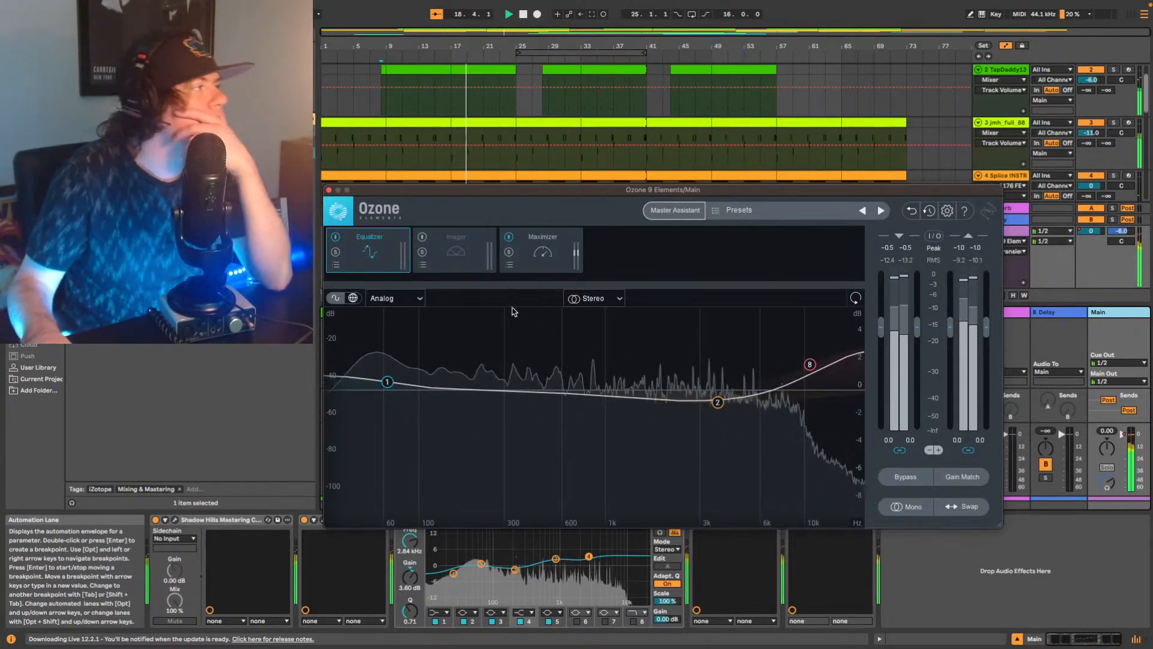
Compare the mix with and without Ozone's Equalizer, leave that module bypassed and raise the Maximizer's ceiling to 0.0 dB.
{"action": "left_click", "coordinate": [336, 236]}
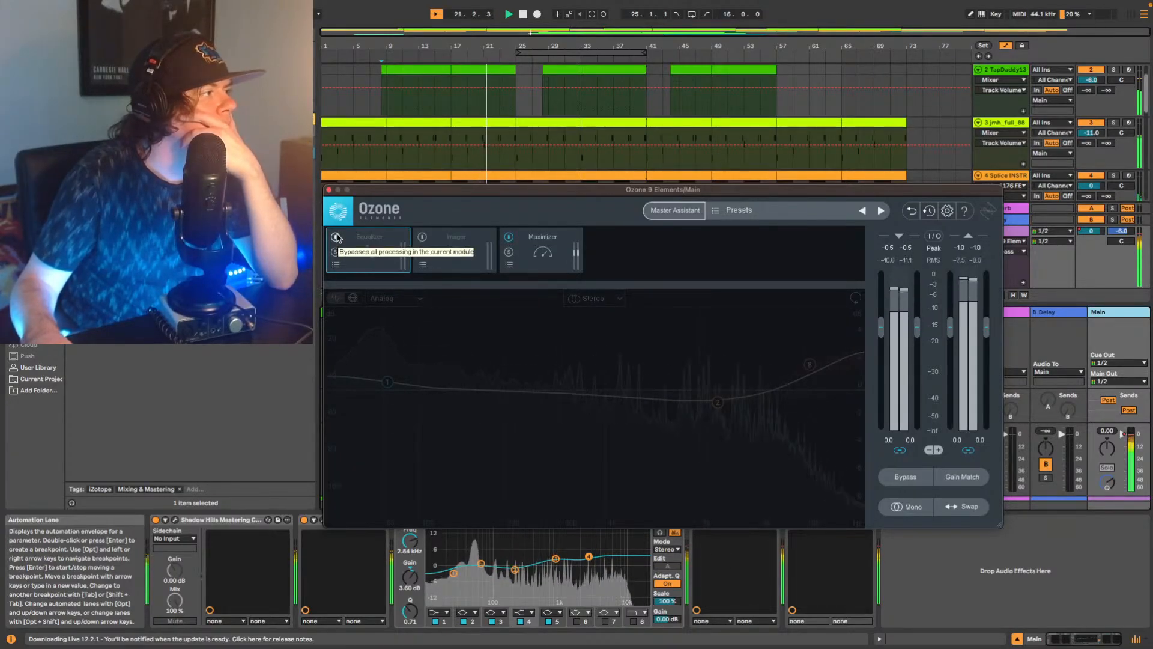
{"action": "left_click", "coordinate": [336, 236]}
{"action": "left_click", "coordinate": [335, 237]}
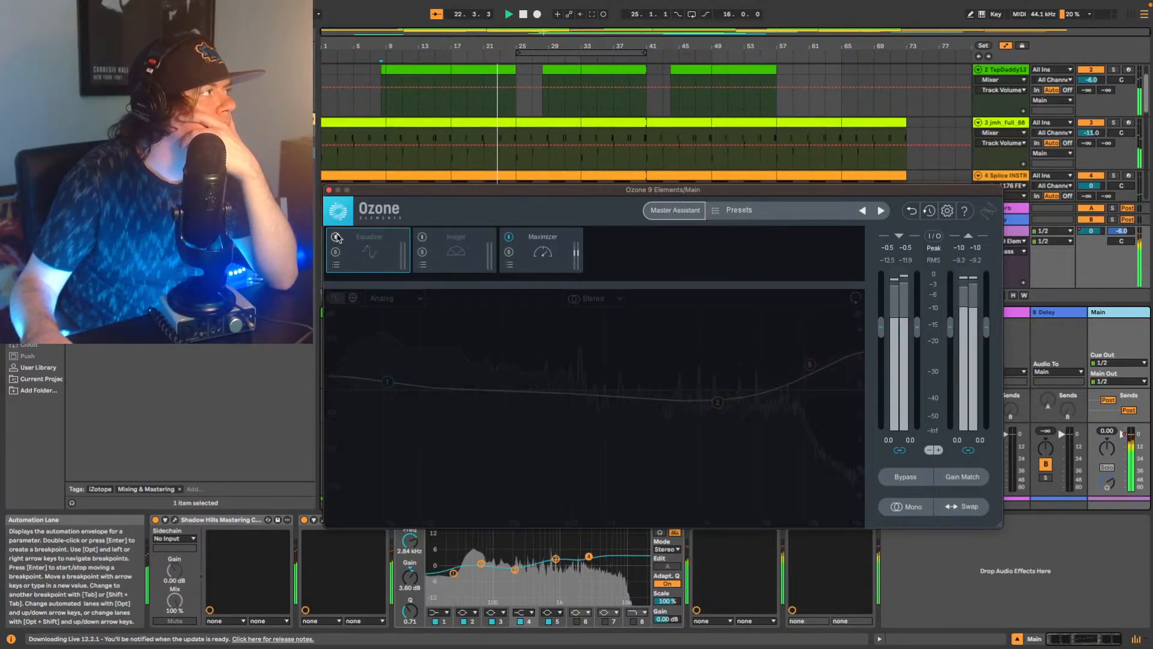
{"action": "left_click", "coordinate": [540, 246]}
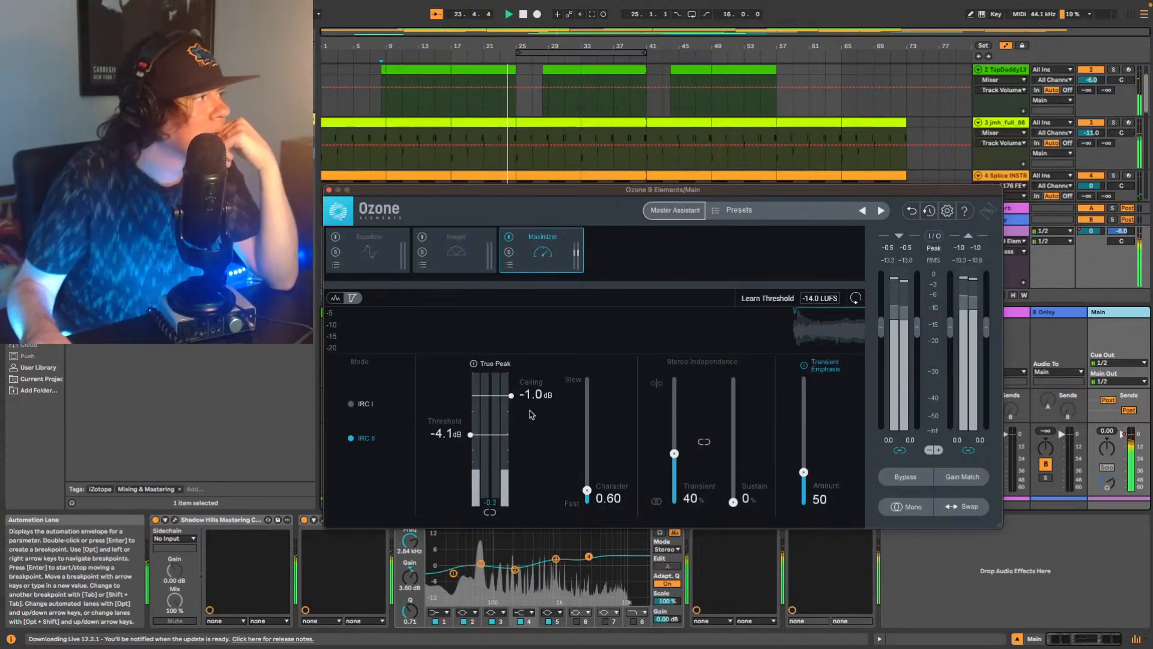
{"action": "left_click_drag", "start_coordinate": [511, 395], "coordinate": [514, 312]}
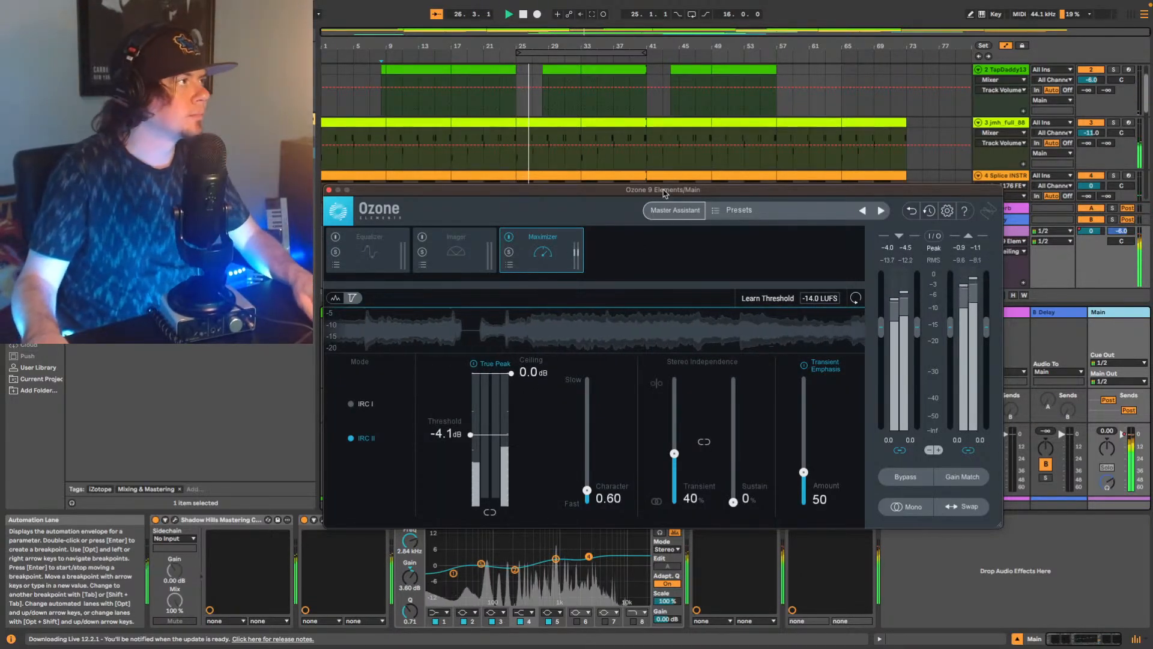
Show the Youlean meter beside Ozone, set the Maximizer's threshold to -4.5 dB while checking loudness, and stop playback.
{"action": "left_click_drag", "start_coordinate": [663, 191], "coordinate": [512, 123]}
{"action": "left_click", "coordinate": [811, 520]}
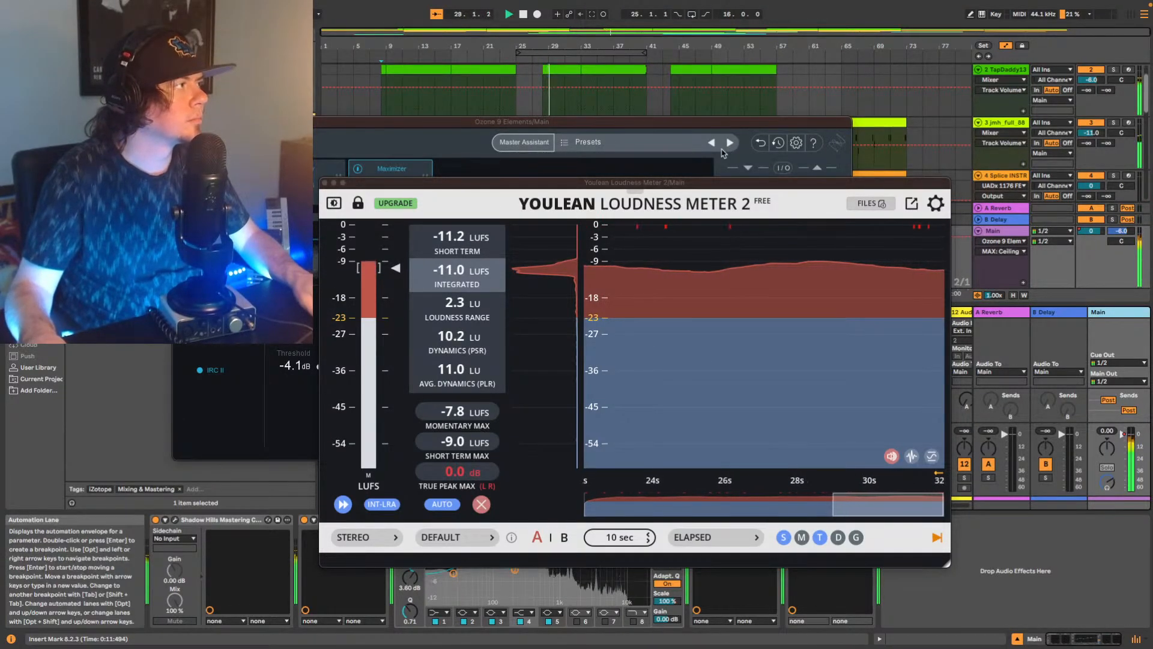
{"action": "left_click_drag", "start_coordinate": [709, 183], "coordinate": [860, 183]}
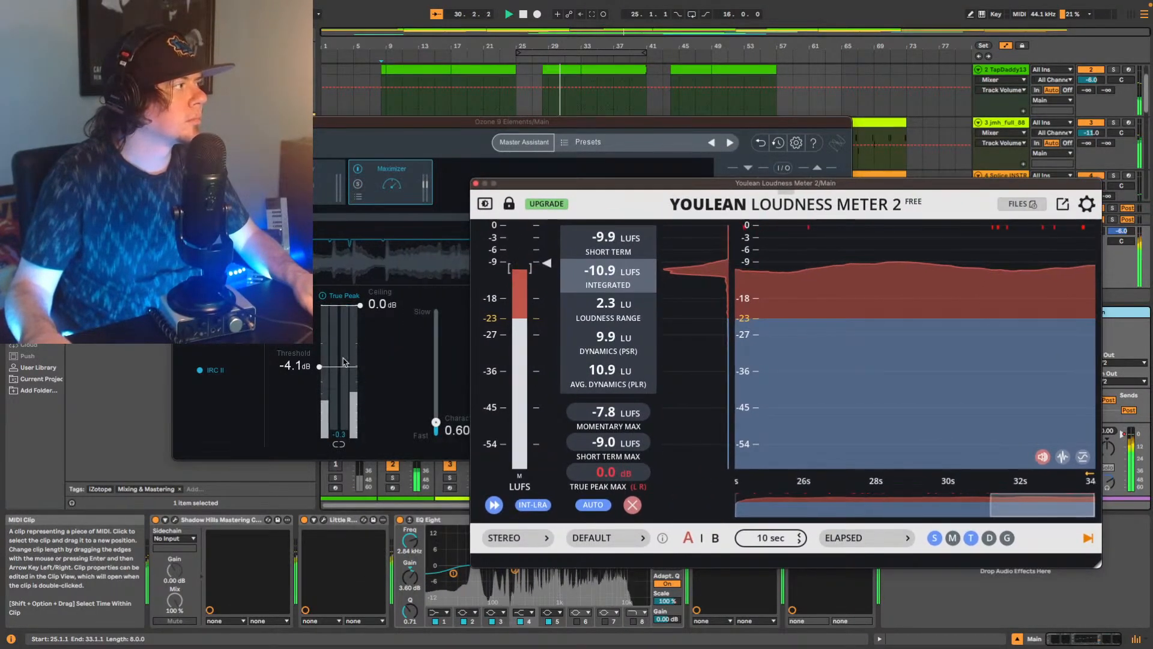
{"action": "left_click_drag", "start_coordinate": [319, 366], "coordinate": [321, 371]}
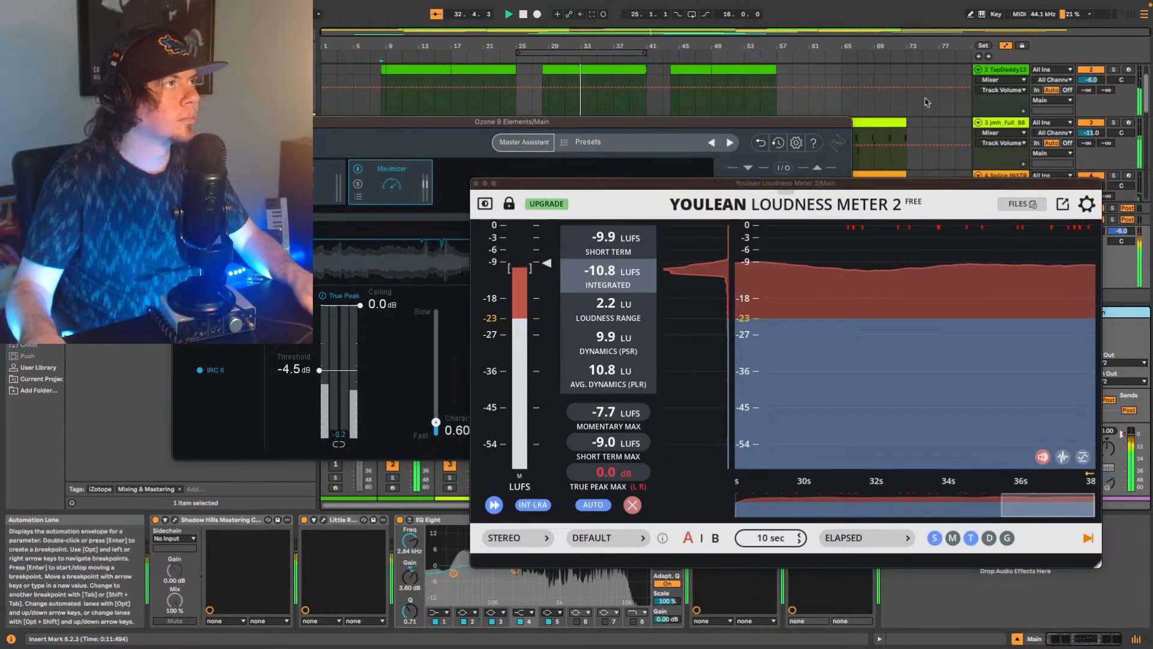
{"action": "left_click", "coordinate": [523, 14]}
{"action": "left_click", "coordinate": [523, 13]}
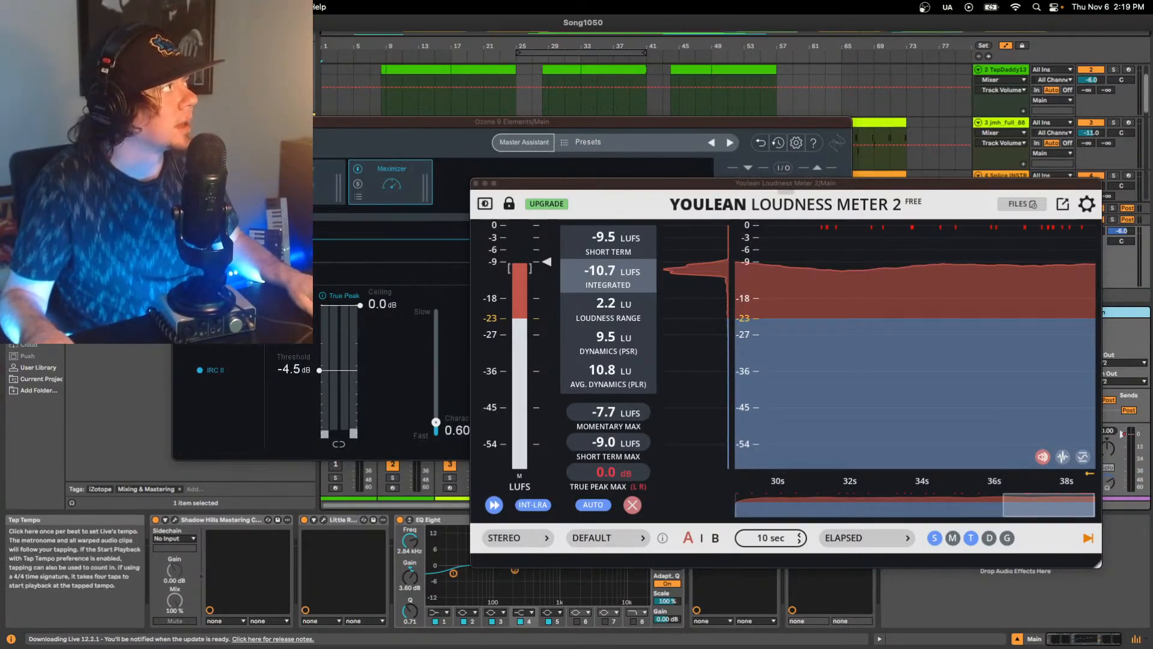
Play the song from the start and save the Live Set under the new name Song1050 Mix V1.
{"action": "key", "text": "space"}
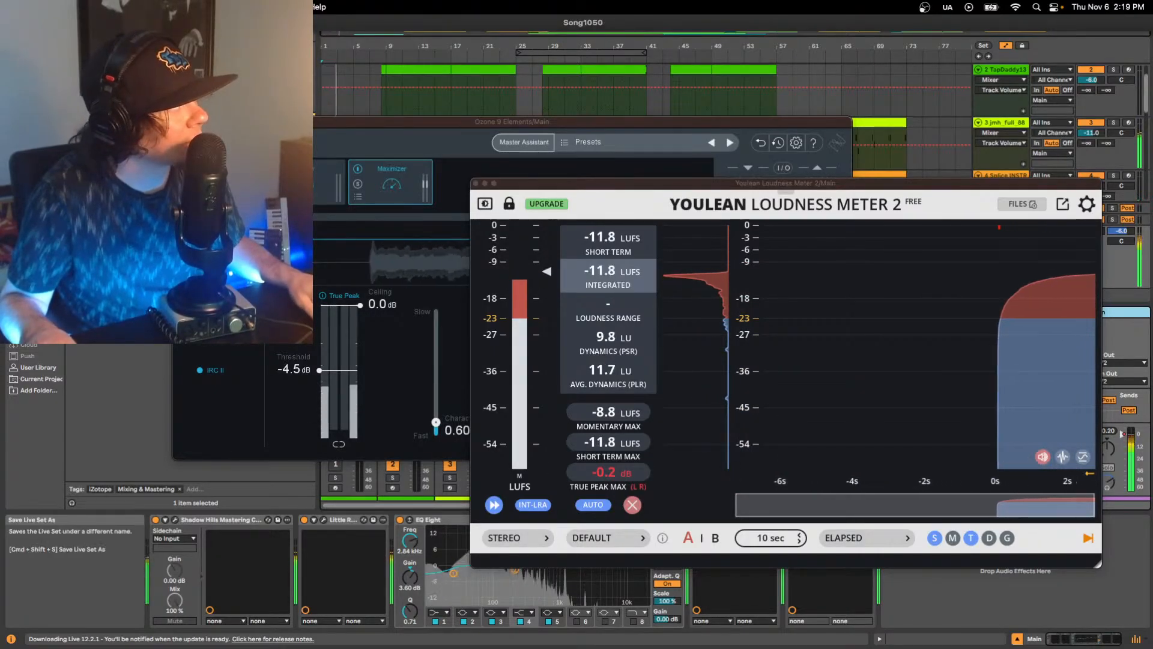
{"action": "key", "text": "super+shift+s"}
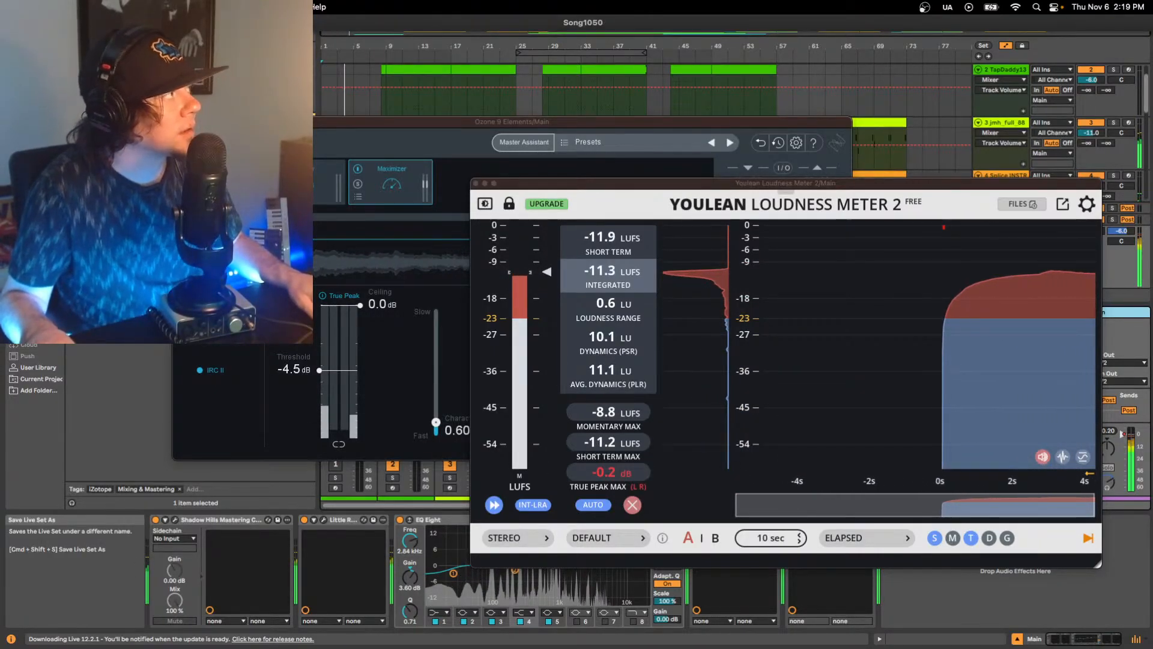
{"action": "key", "text": "Right"}
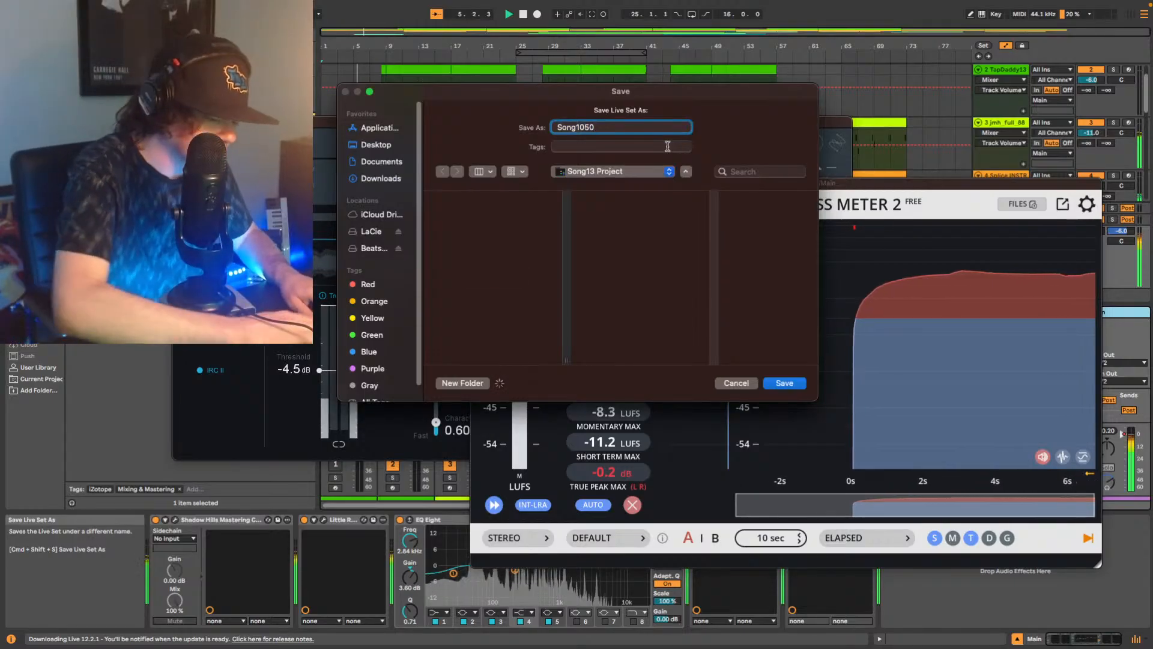
{"action": "type", "text": "Mix V1"}
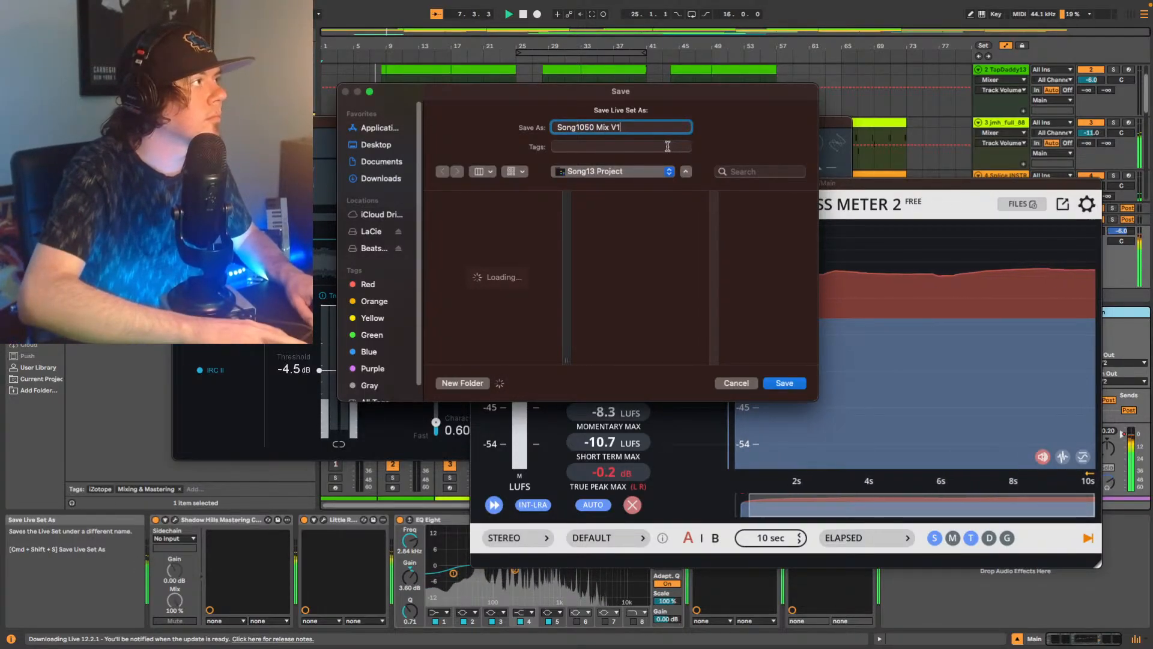
{"action": "key", "text": "Return"}
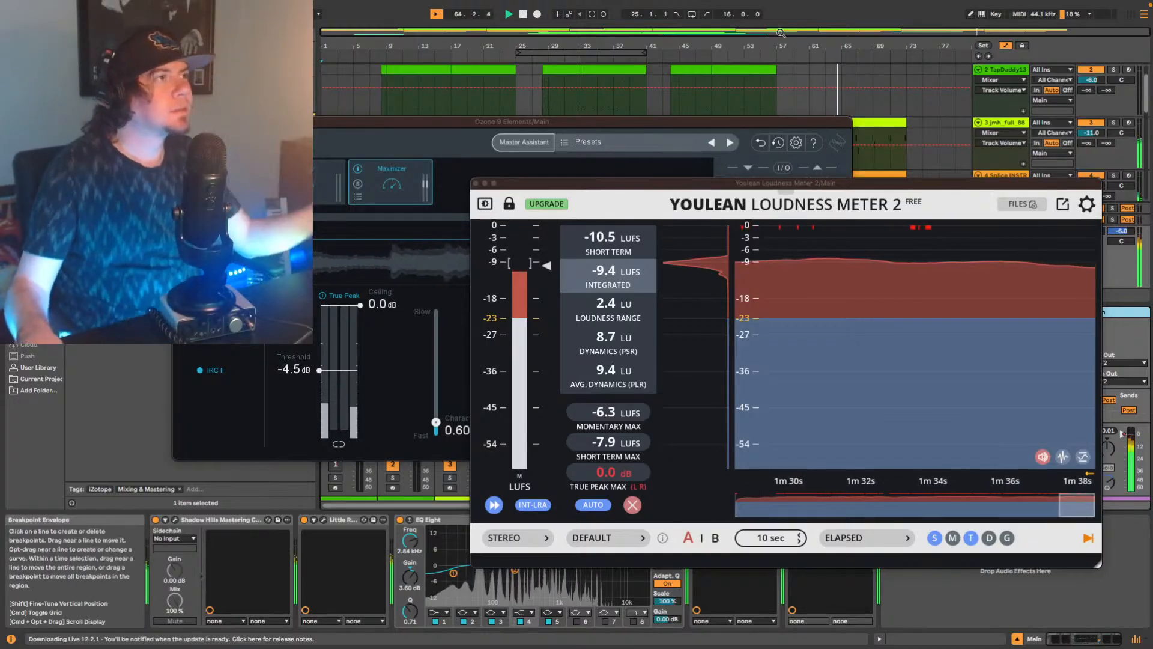
Set the fade-in of track 3's sampled instrument to 2.20 ms and listen to the result from bar 57.
{"action": "left_click", "coordinate": [1005, 123]}
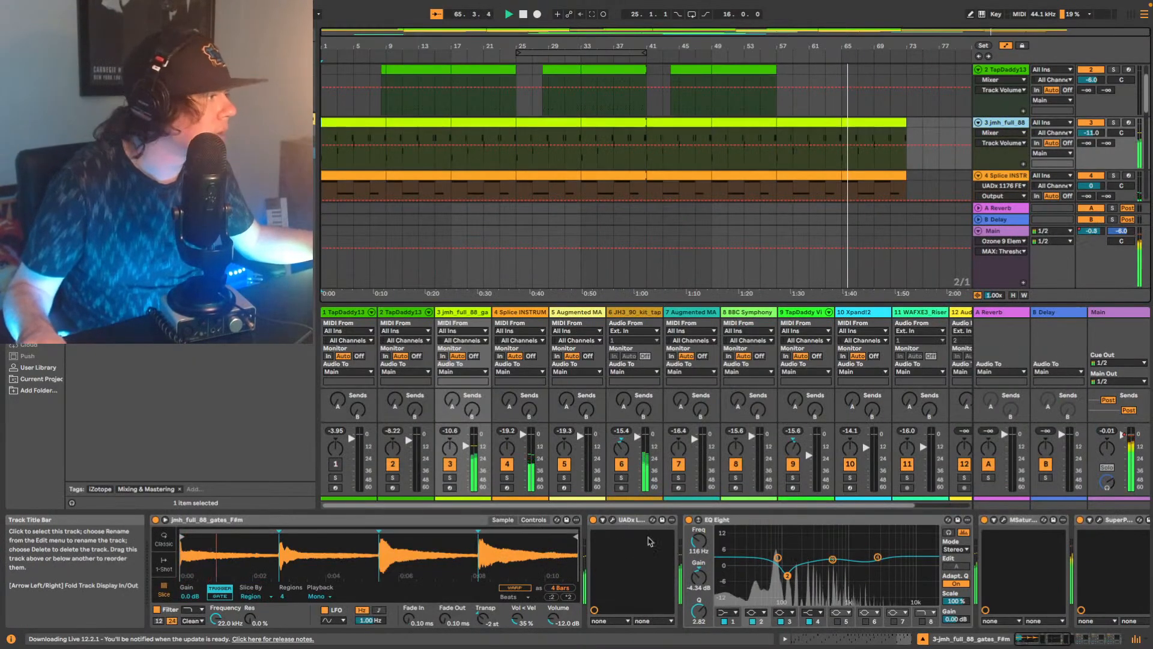
{"action": "left_click_drag", "start_coordinate": [409, 618], "coordinate": [409, 604]}
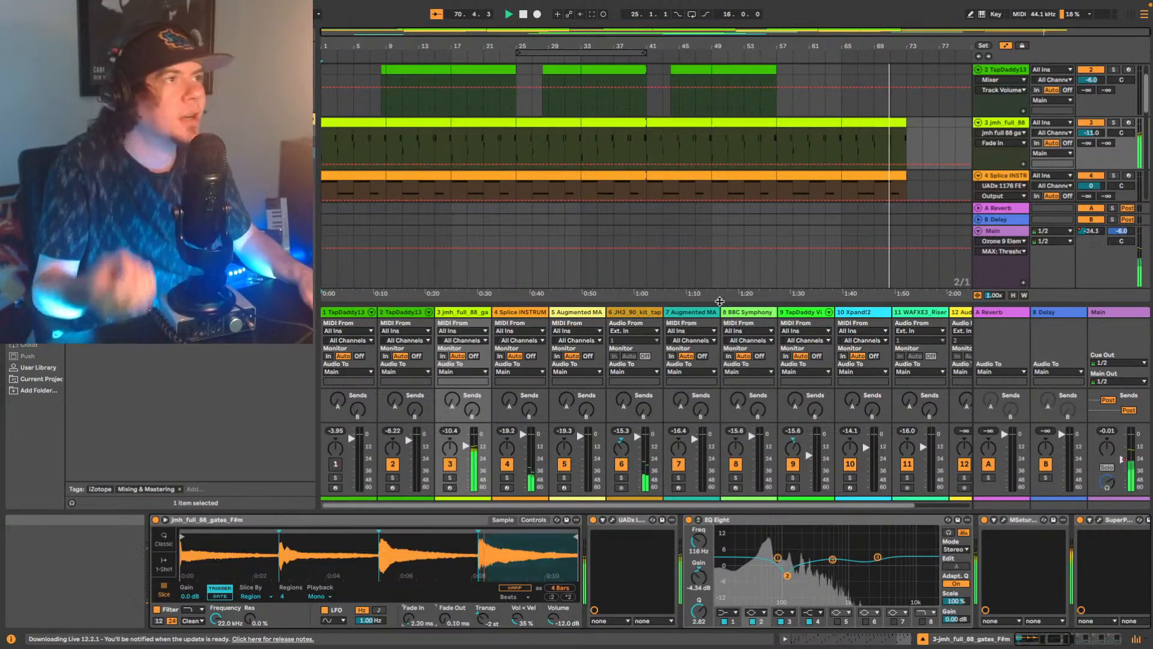
{"action": "key", "text": "space"}
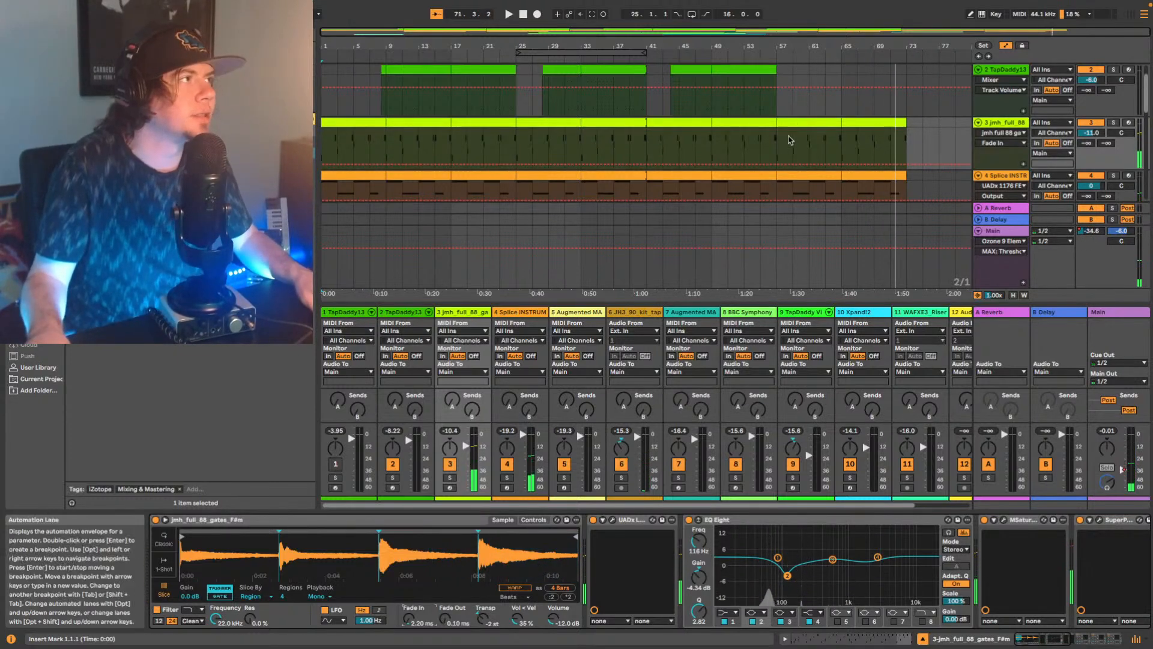
{"action": "left_click", "coordinate": [782, 140]}
{"action": "key", "text": "space"}
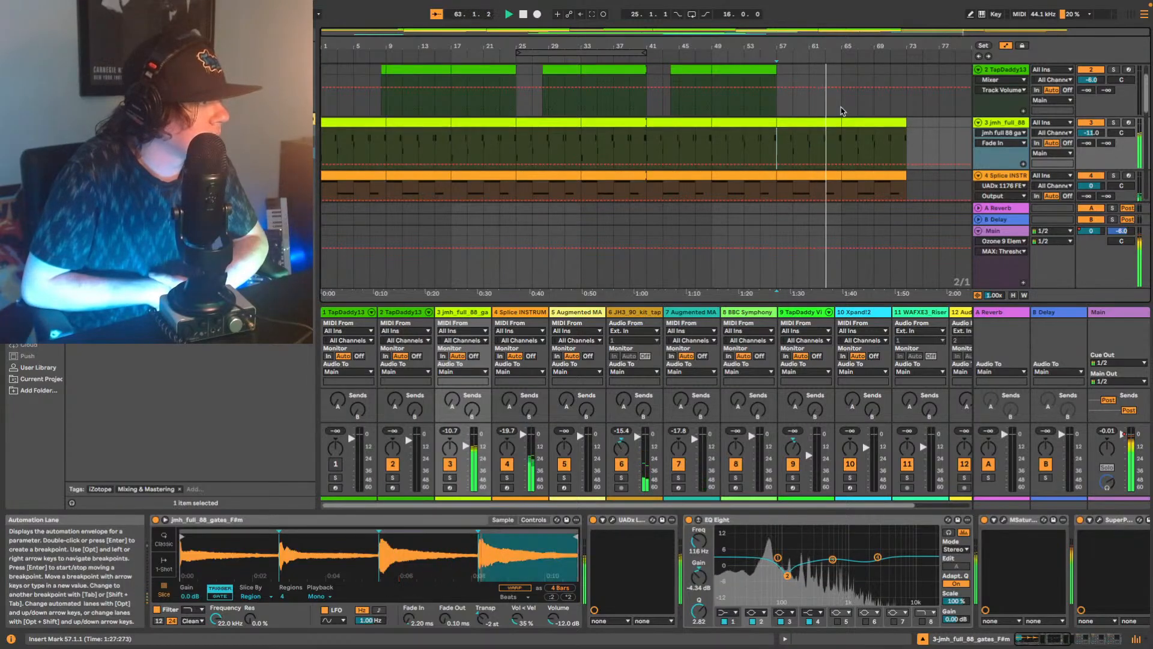
{"action": "key", "text": "space"}
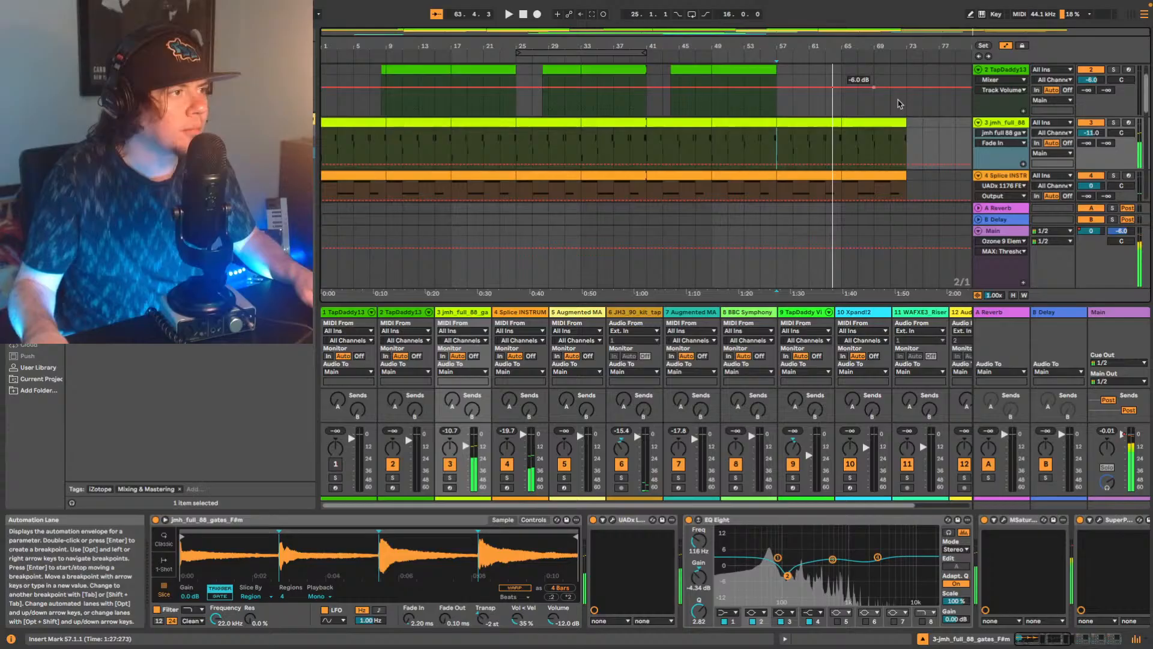
Open Little Radiator on the Main track and lower its Mix toward dry while the song plays.
{"action": "left_click", "coordinate": [1107, 313]}
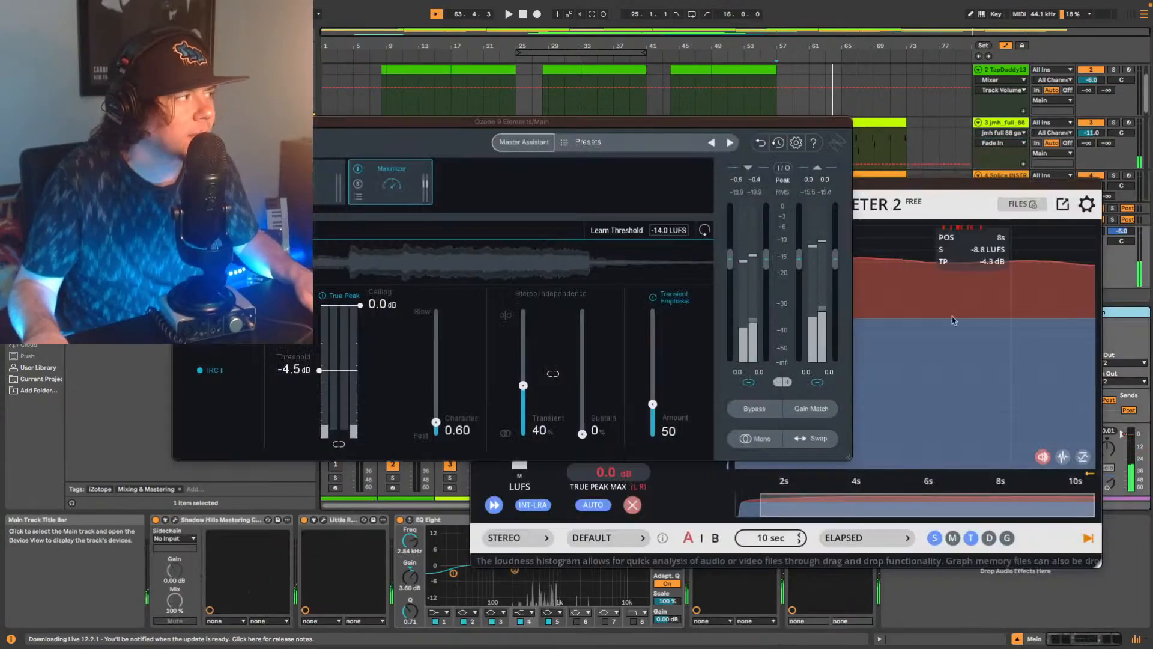
{"action": "left_click", "coordinate": [324, 520]}
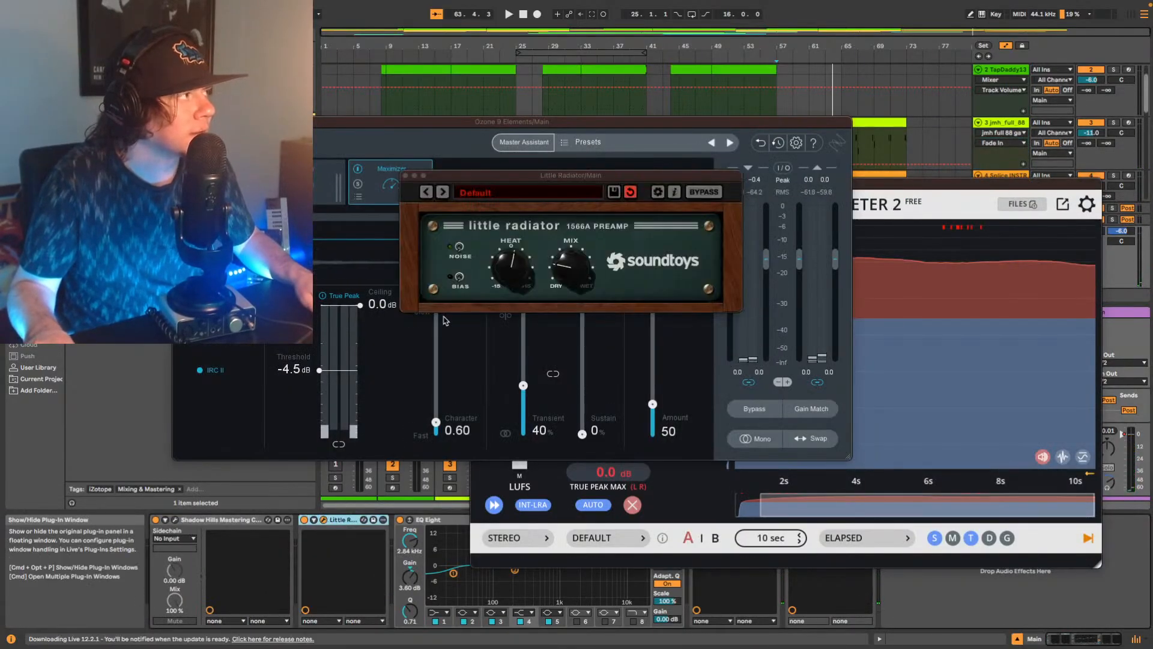
{"action": "key", "text": "space"}
{"action": "left_click", "coordinate": [557, 270]}
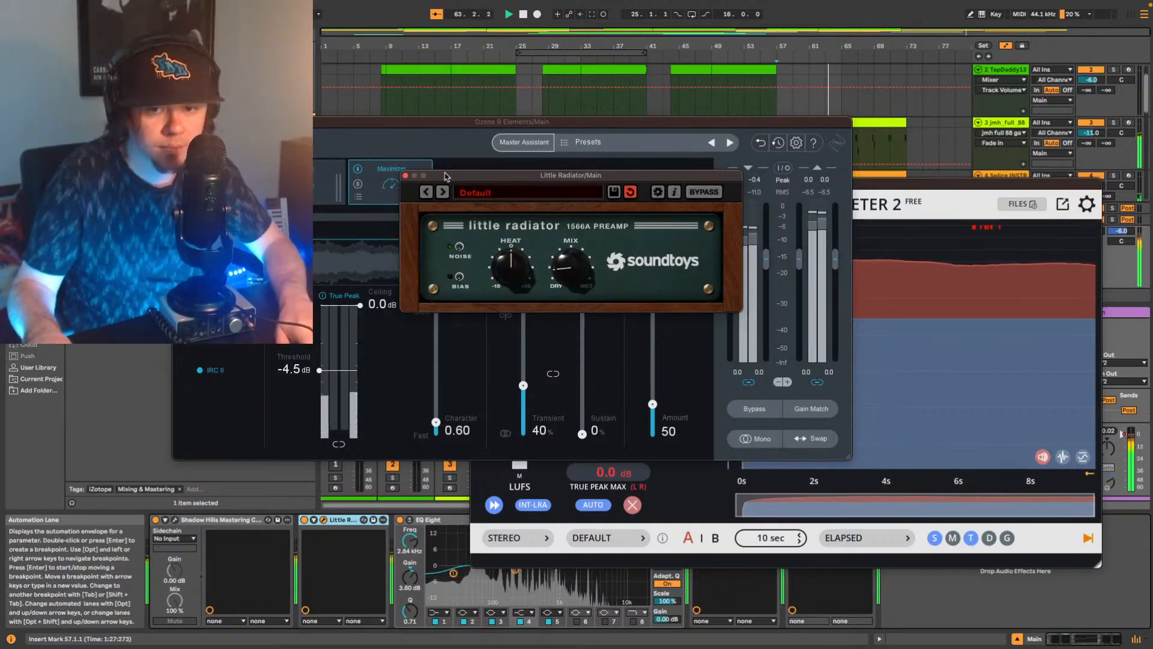
Close the Ozone, Little Radiator and Youlean windows, stop playback and save the Live Set.
{"action": "left_click", "coordinate": [321, 121]}
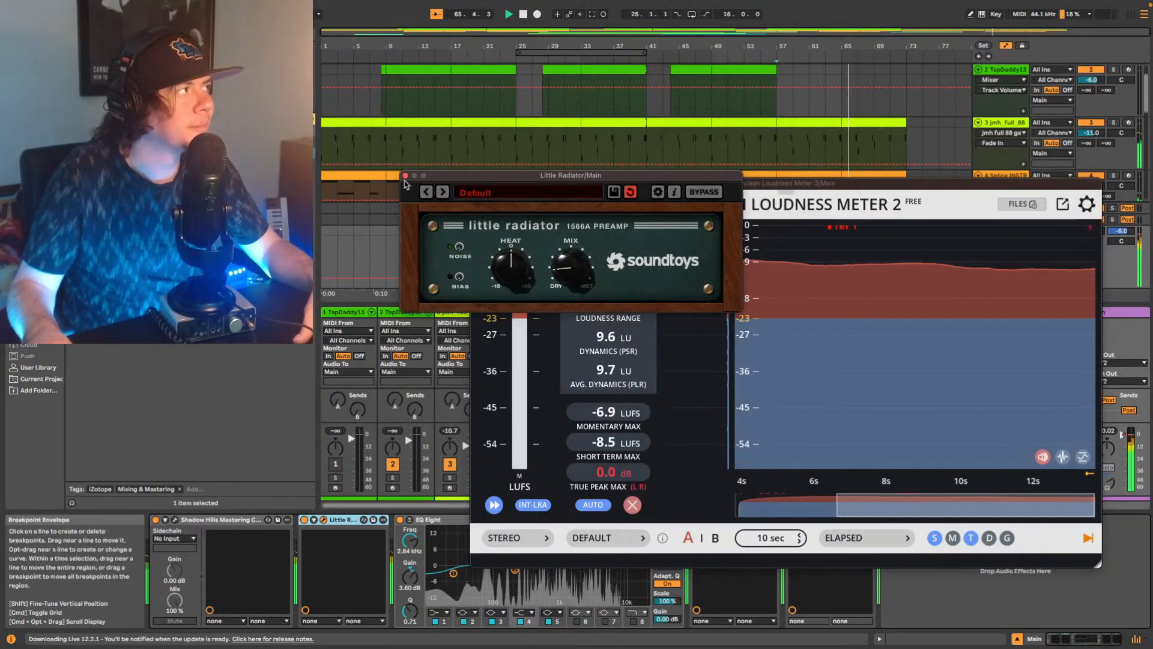
{"action": "left_click", "coordinate": [404, 175]}
{"action": "left_click", "coordinate": [478, 183]}
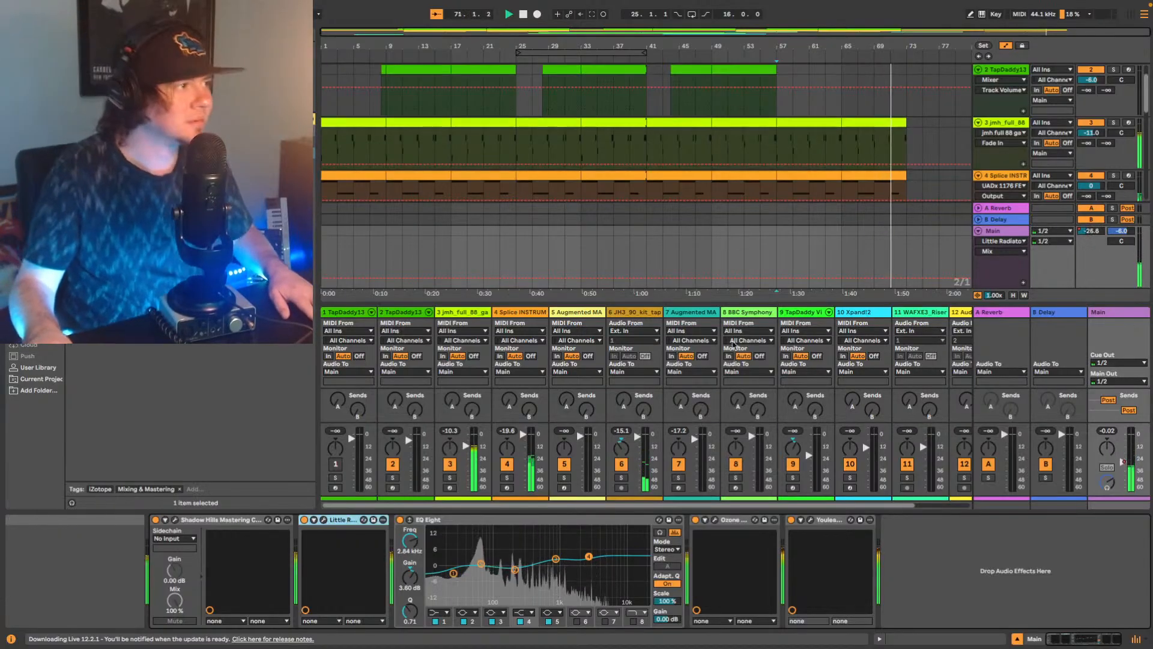
{"action": "key", "text": "space"}
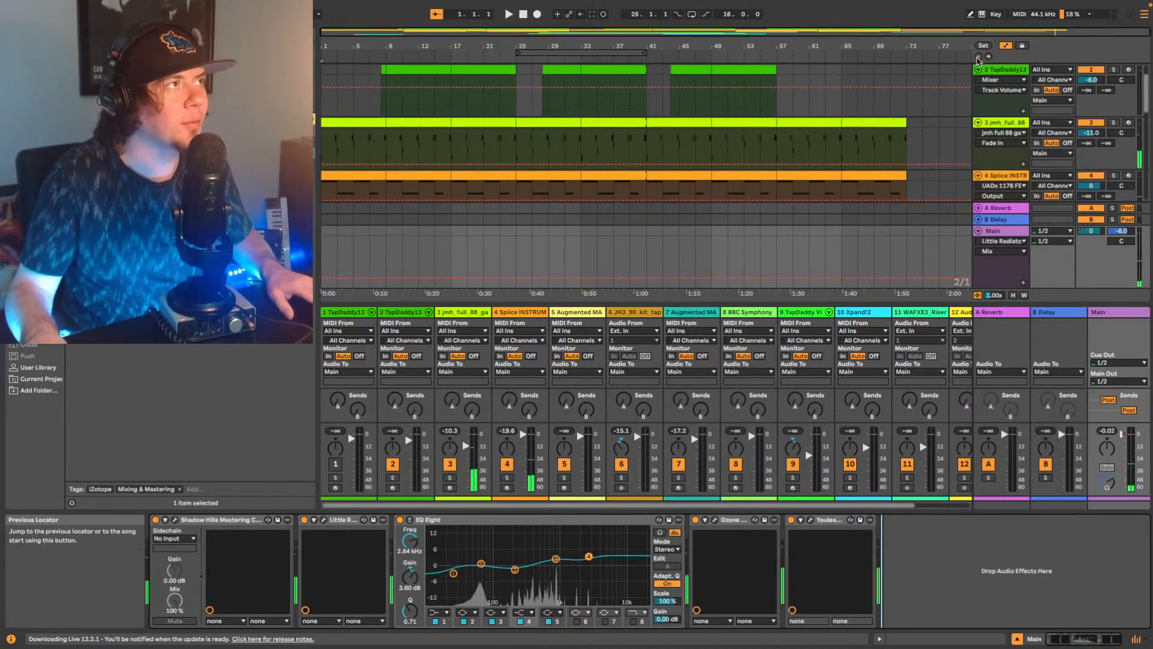
{"action": "key", "text": "ctrl+s"}
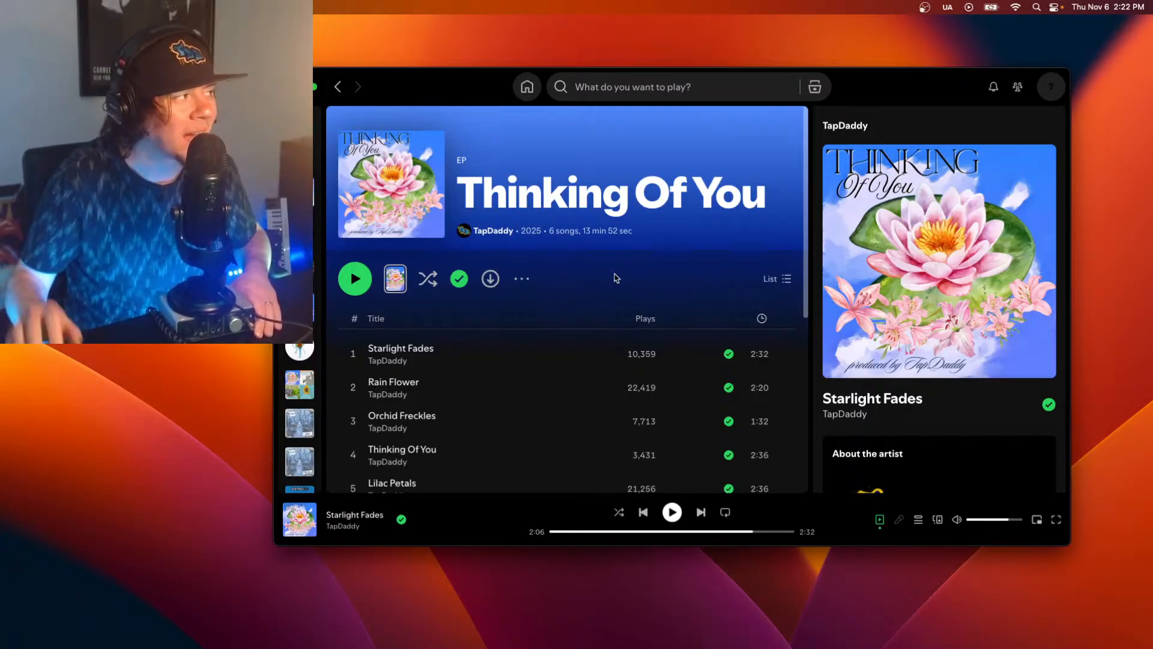
Look through the track list of the EP Thinking Of You in Spotify.
{"action": "scroll", "coordinate": [505, 321], "scroll_direction": "down", "scroll_amount": 3}
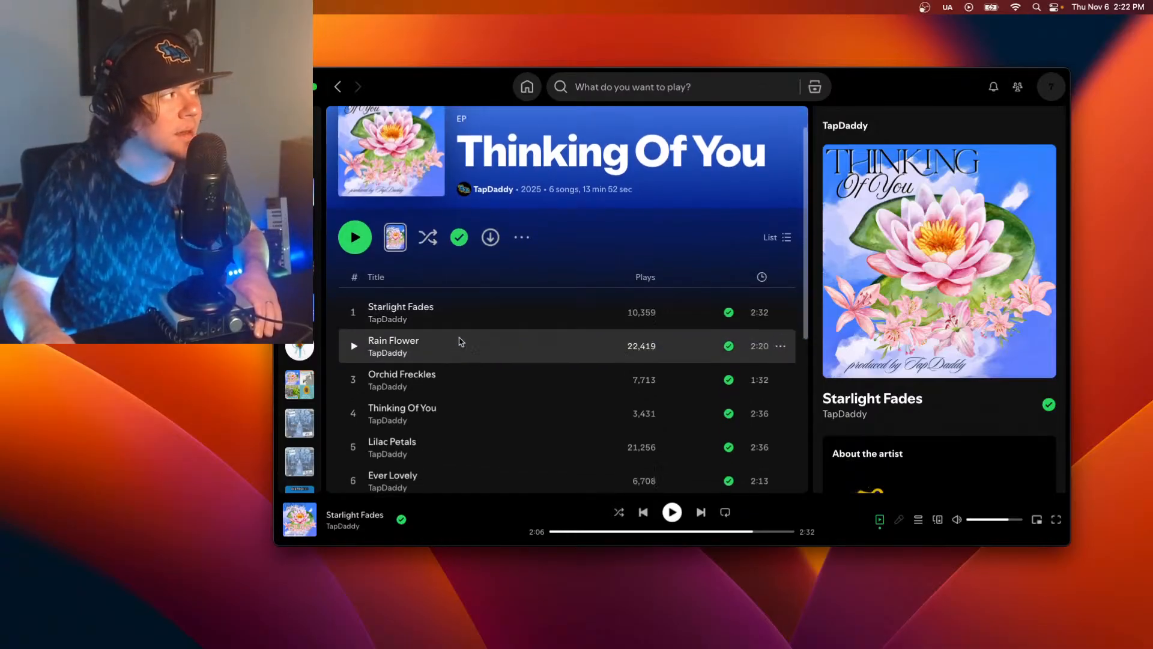
{"action": "scroll", "coordinate": [457, 346], "scroll_direction": "down", "scroll_amount": 1}
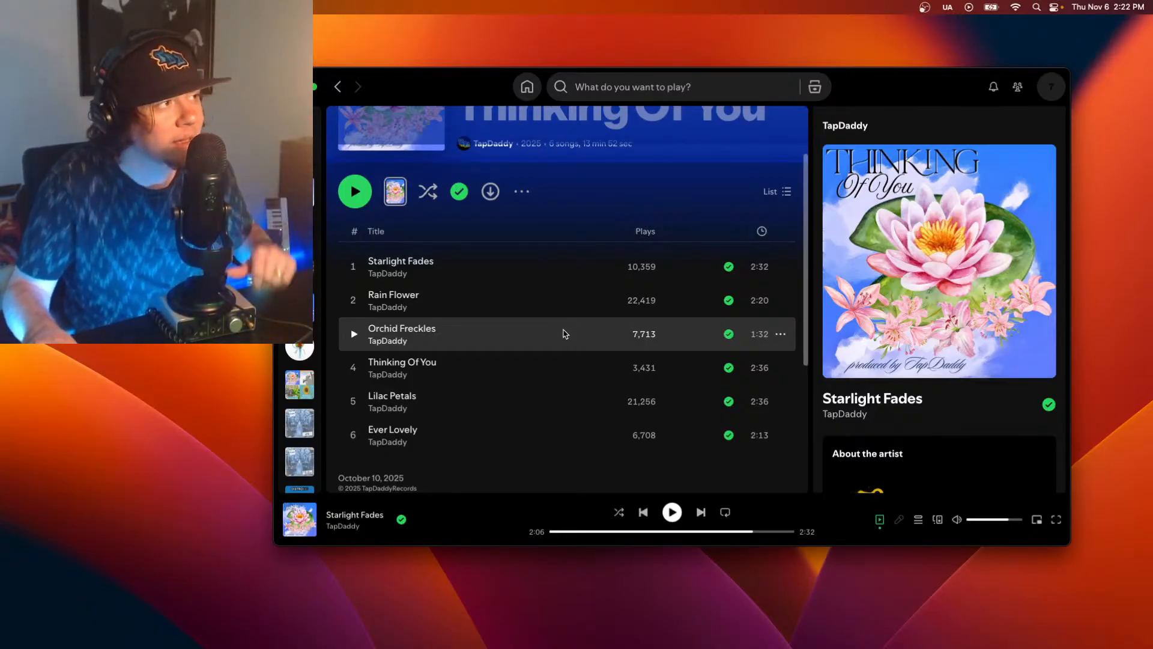
{"action": "scroll", "coordinate": [667, 375], "scroll_direction": "up", "scroll_amount": 3}
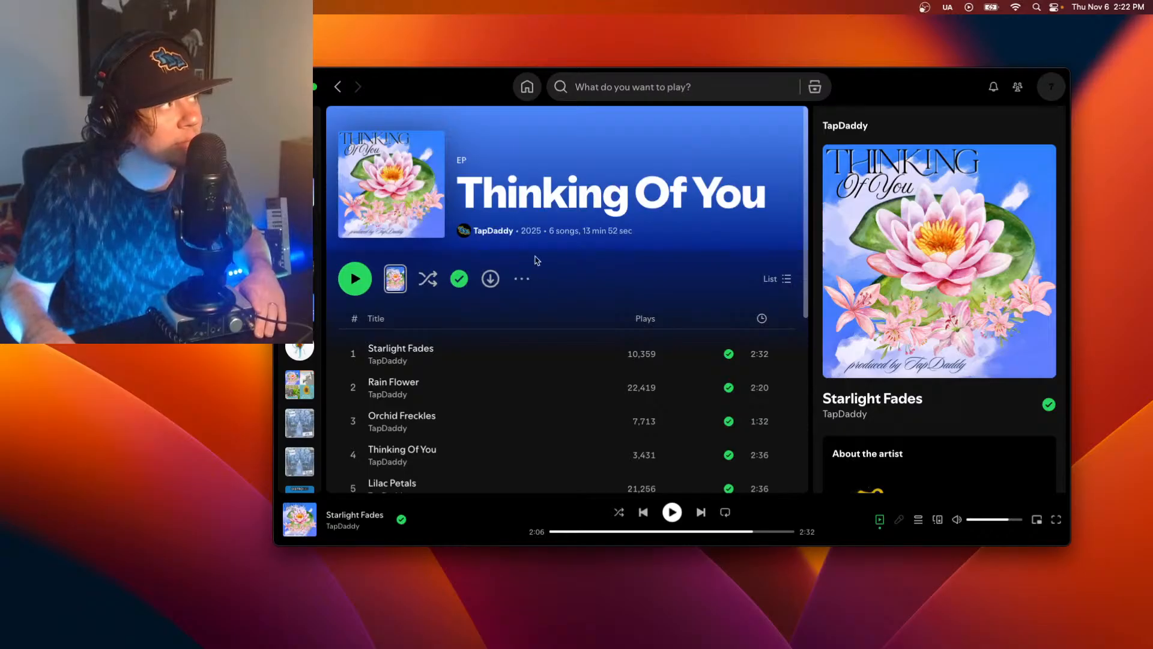
{"action": "scroll", "coordinate": [509, 282], "scroll_direction": "down", "scroll_amount": 1}
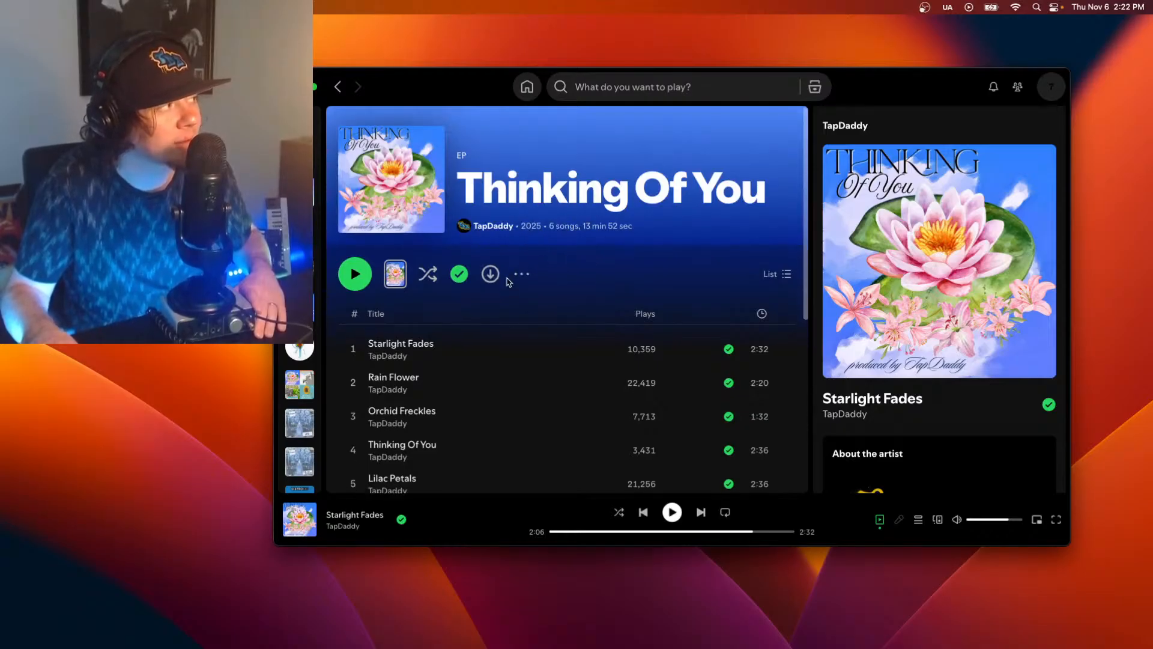
{"action": "scroll", "coordinate": [475, 319], "scroll_direction": "down", "scroll_amount": 5}
{"action": "scroll", "coordinate": [443, 358], "scroll_direction": "up", "scroll_amount": 5}
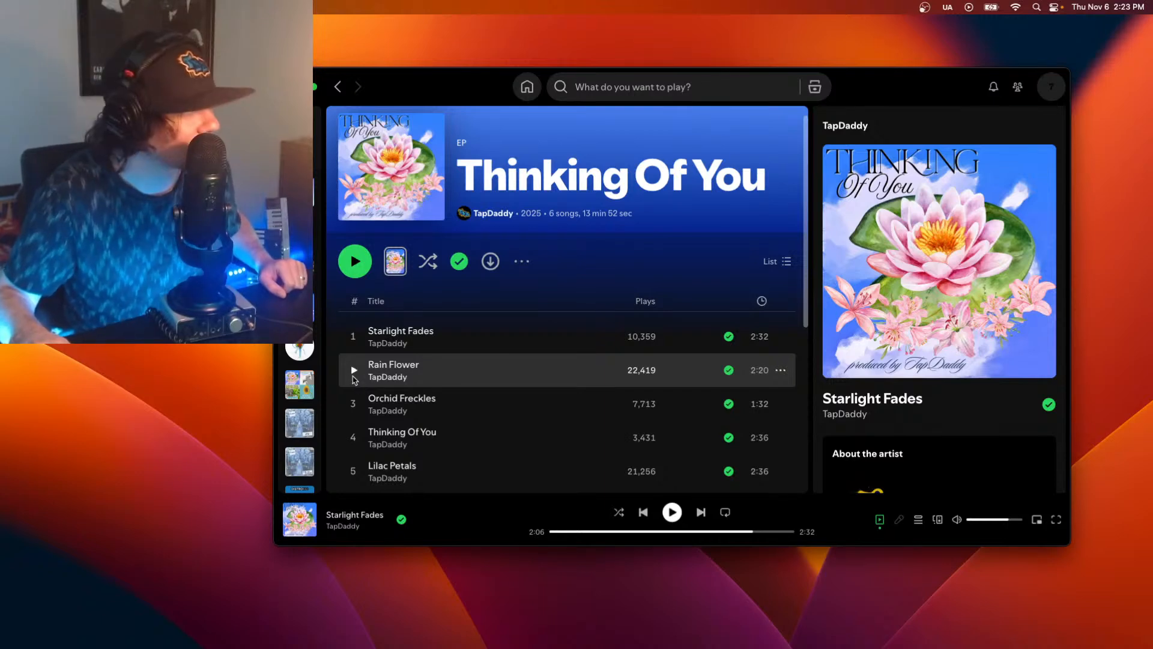
Play the EP Thinking Of You from Orchid Freckles into the title track, and pause it.
{"action": "left_click", "coordinate": [354, 406]}
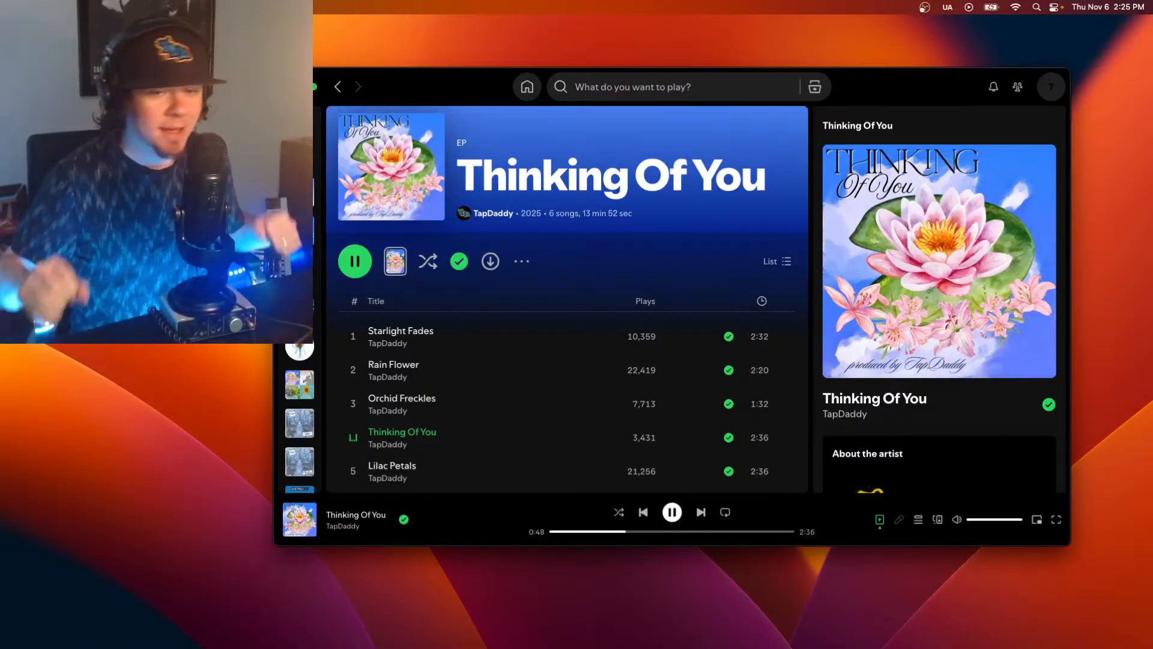
{"action": "key", "text": "space"}
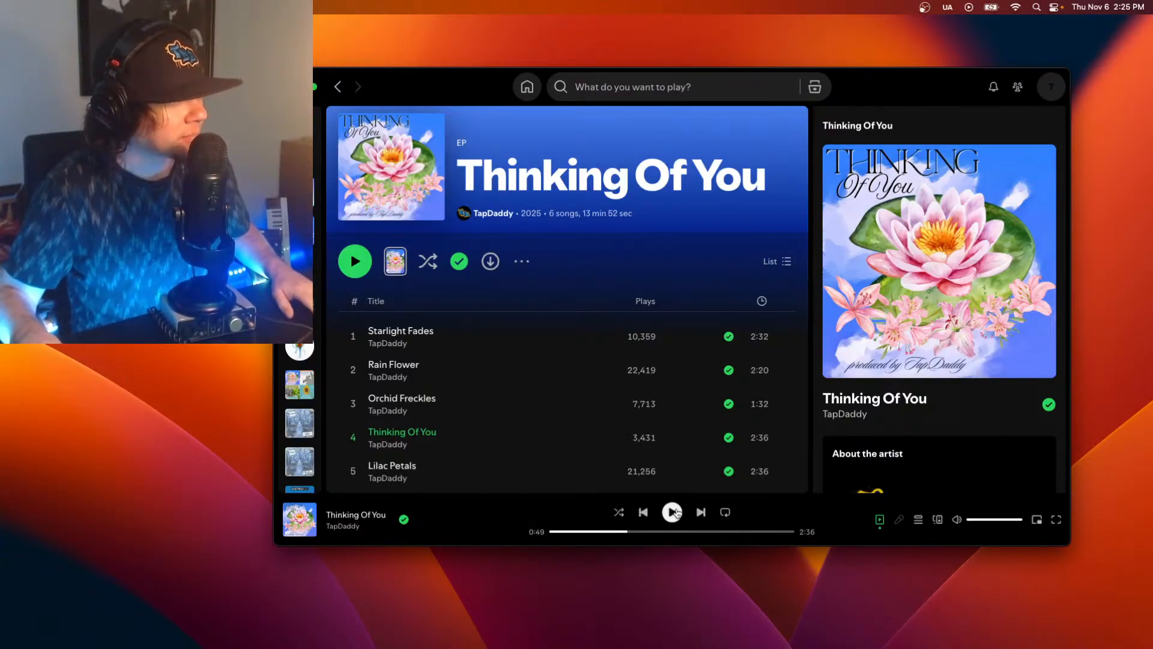
Switch to Ableton Live and open the recent Live Set Song1051.als.
{"action": "left_click", "coordinate": [881, 626]}
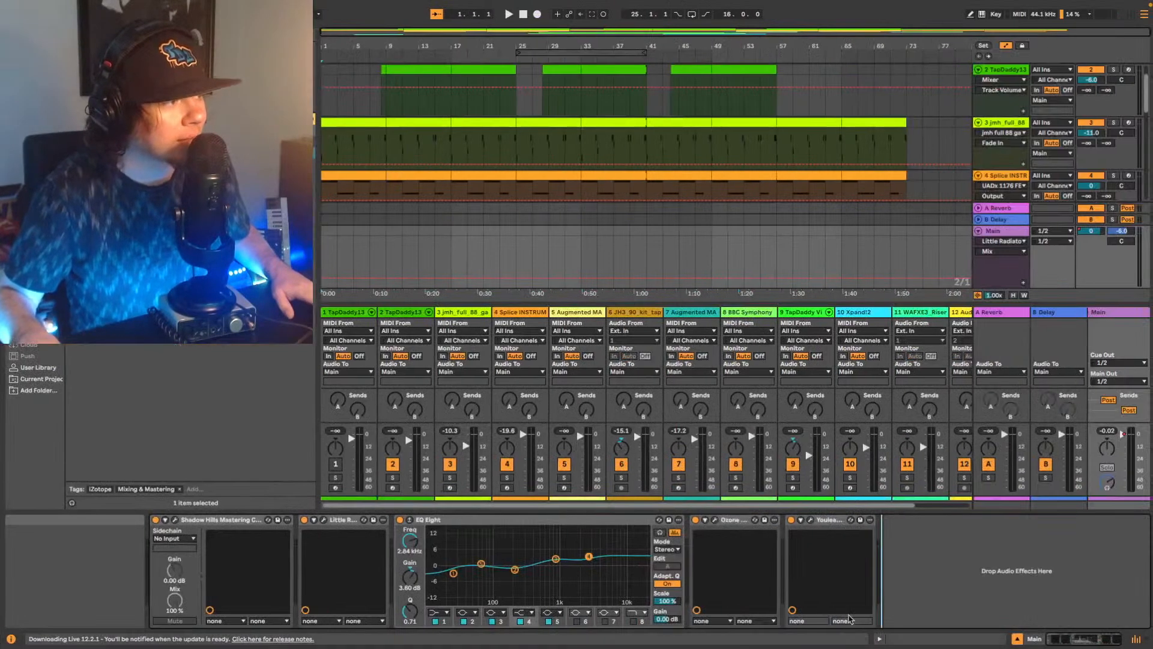
{"action": "mouse_move", "coordinate": [78, 4]}
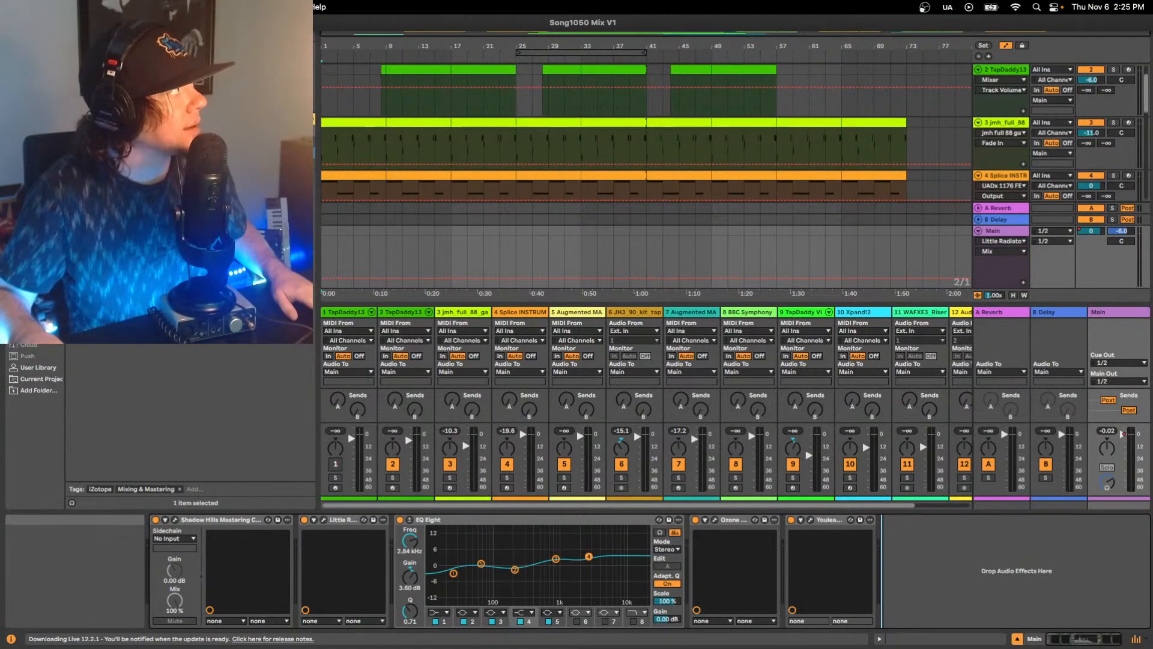
{"action": "mouse_move", "coordinate": [108, 51]}
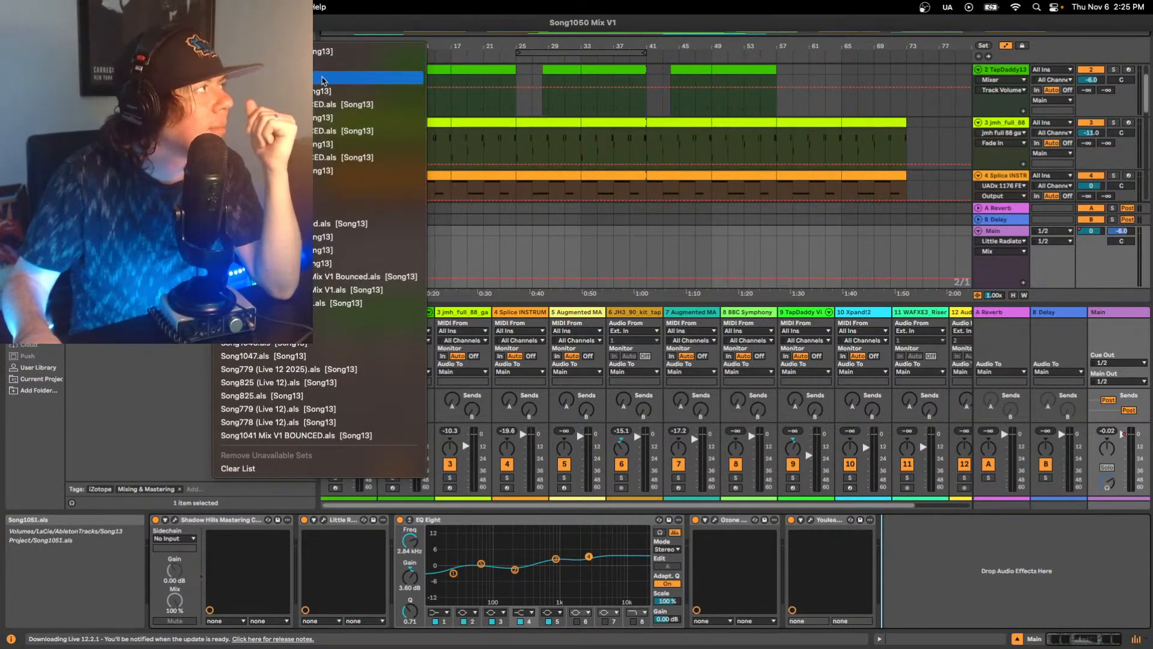
{"action": "left_click", "coordinate": [323, 80]}
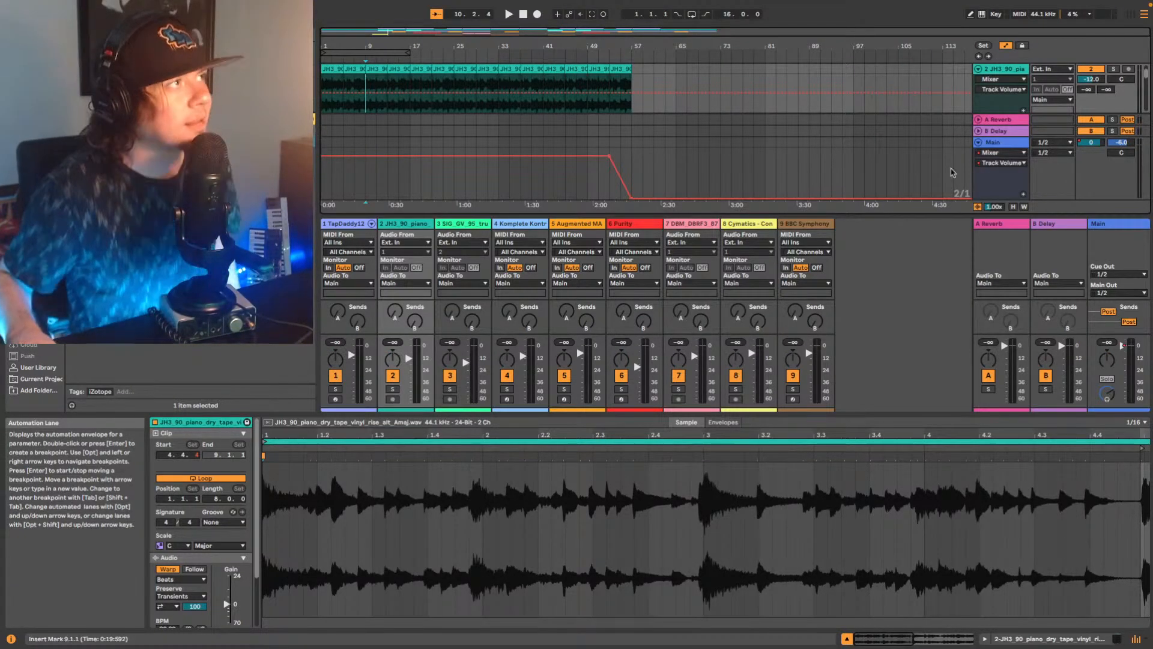
Hide the mixer to look over the arrangement's tracks and play the song from bar 1.
{"action": "scroll", "coordinate": [871, 139], "scroll_direction": "up", "scroll_amount": 2}
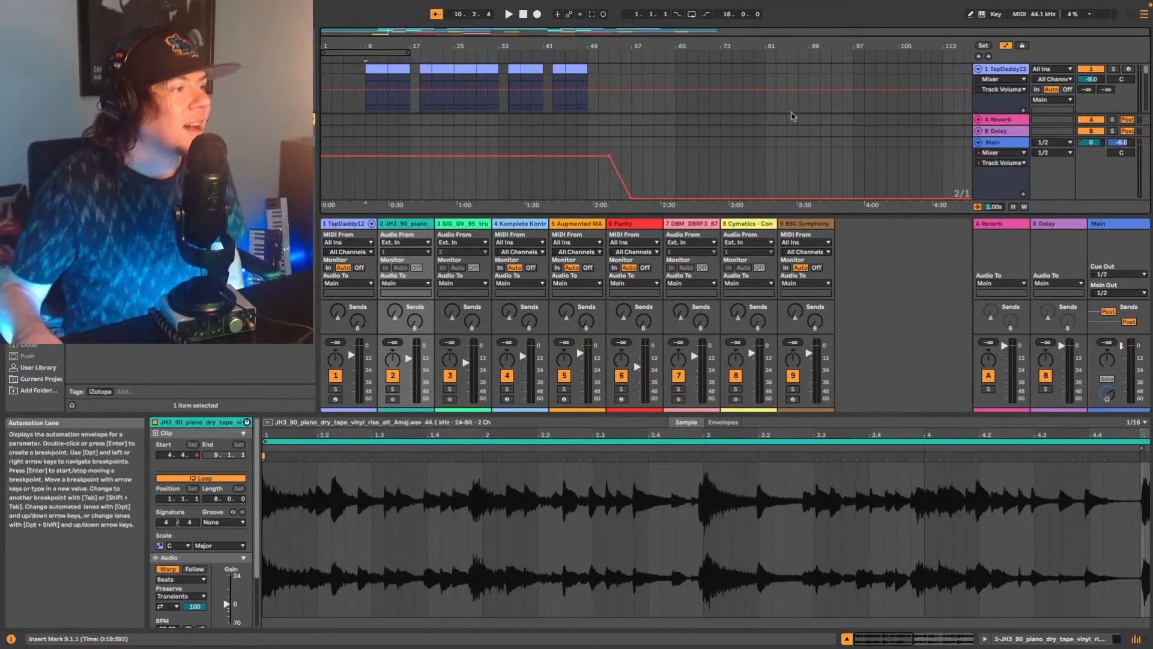
{"action": "left_click", "coordinate": [1136, 638]}
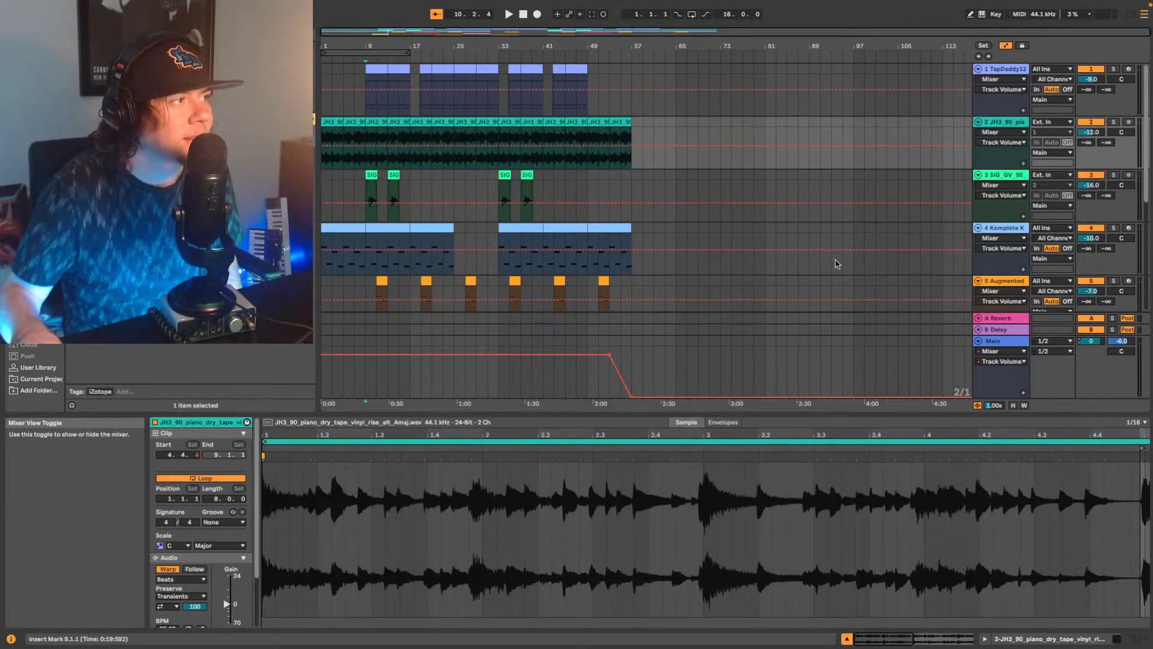
{"action": "scroll", "coordinate": [706, 281], "scroll_direction": "down", "scroll_amount": 1}
{"action": "scroll", "coordinate": [715, 270], "scroll_direction": "up", "scroll_amount": 1}
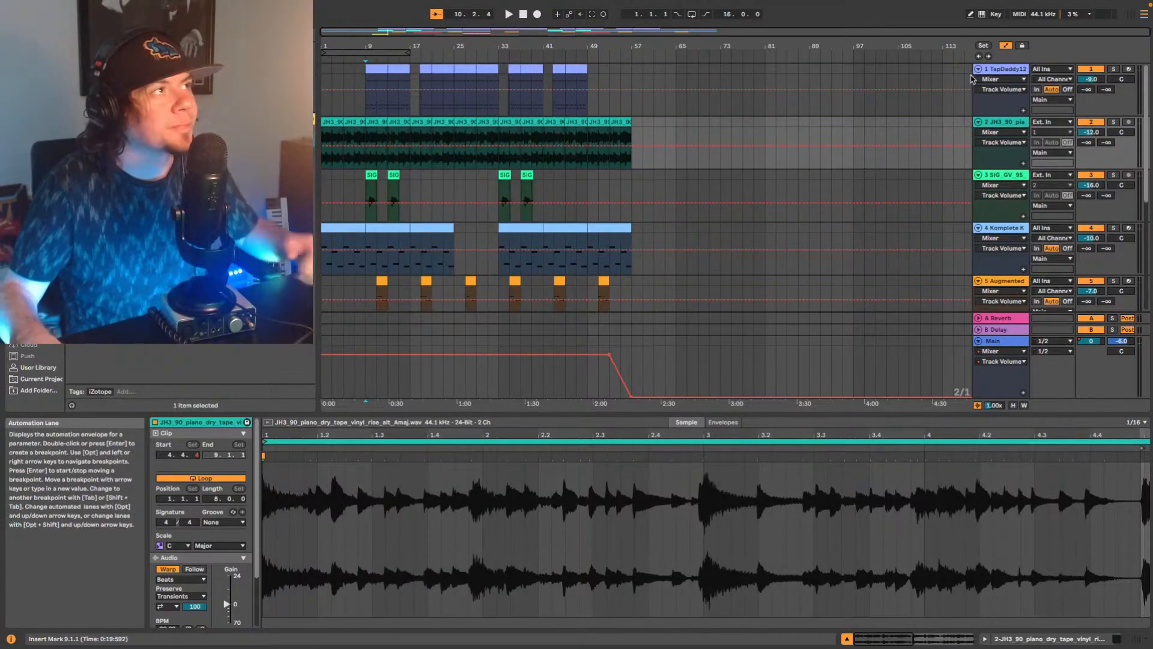
{"action": "left_click", "coordinate": [979, 56]}
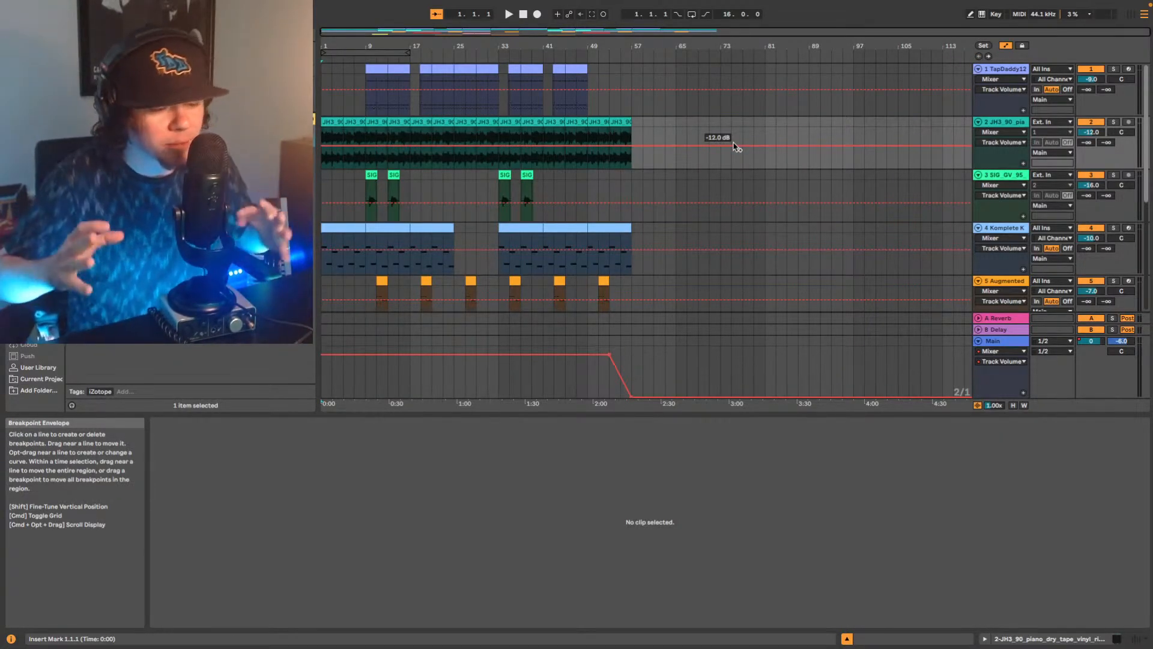
{"action": "key", "text": "space"}
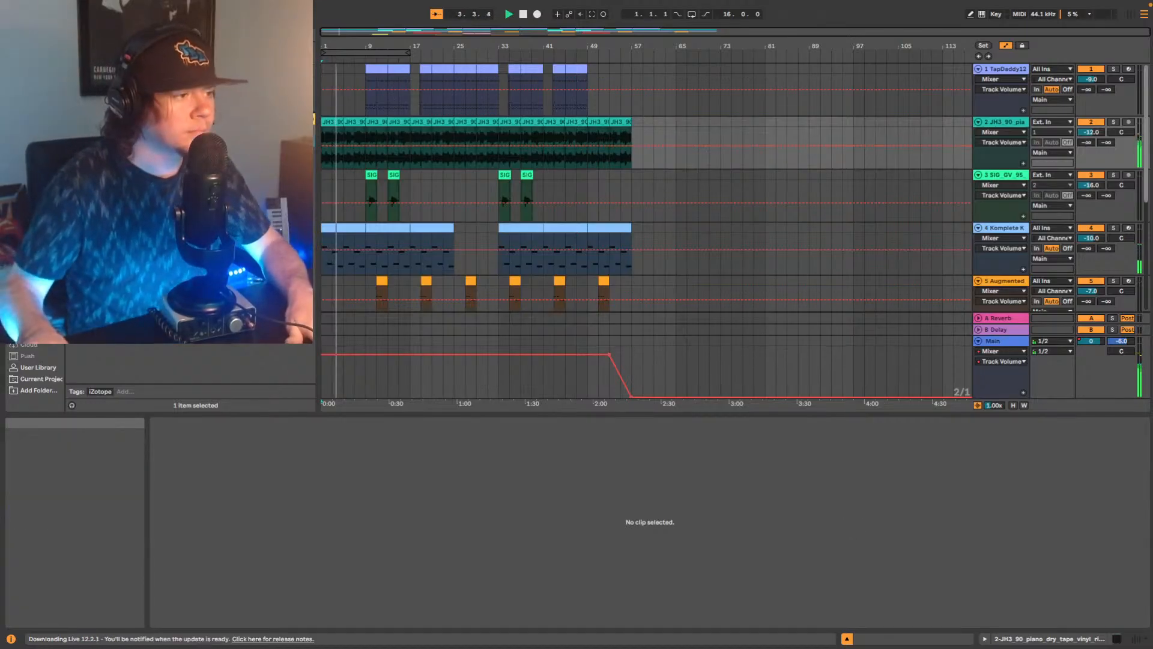
Show the mixer again with a shorter clip view and set track 2's volume to -13 dB during playback.
{"action": "left_click", "coordinate": [1136, 638]}
{"action": "left_click_drag", "start_coordinate": [893, 414], "coordinate": [898, 533]}
{"action": "scroll", "coordinate": [657, 139], "scroll_direction": "down", "scroll_amount": 2}
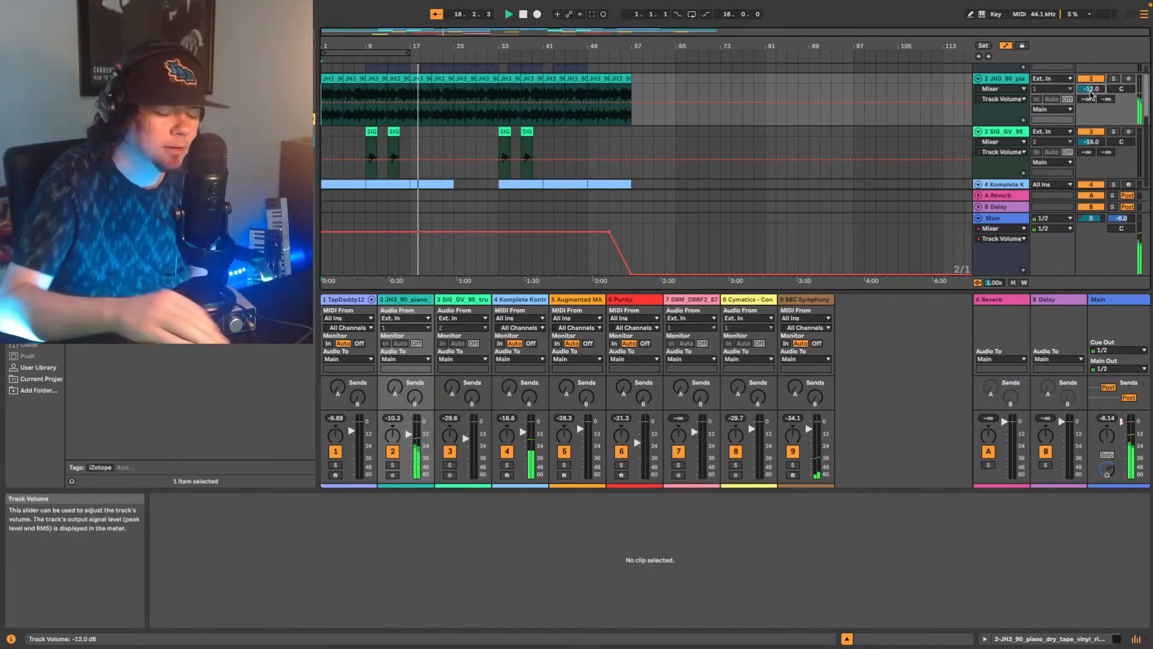
{"action": "scroll", "coordinate": [1091, 93], "scroll_direction": "down", "scroll_amount": 1}
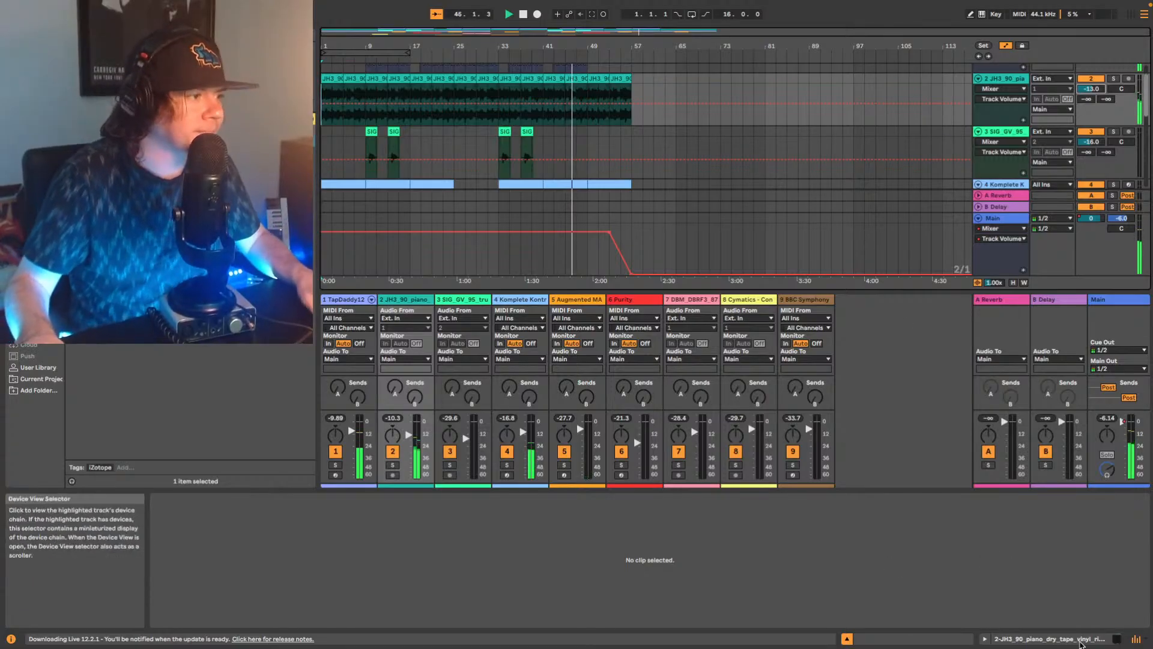
{"action": "key", "text": "space"}
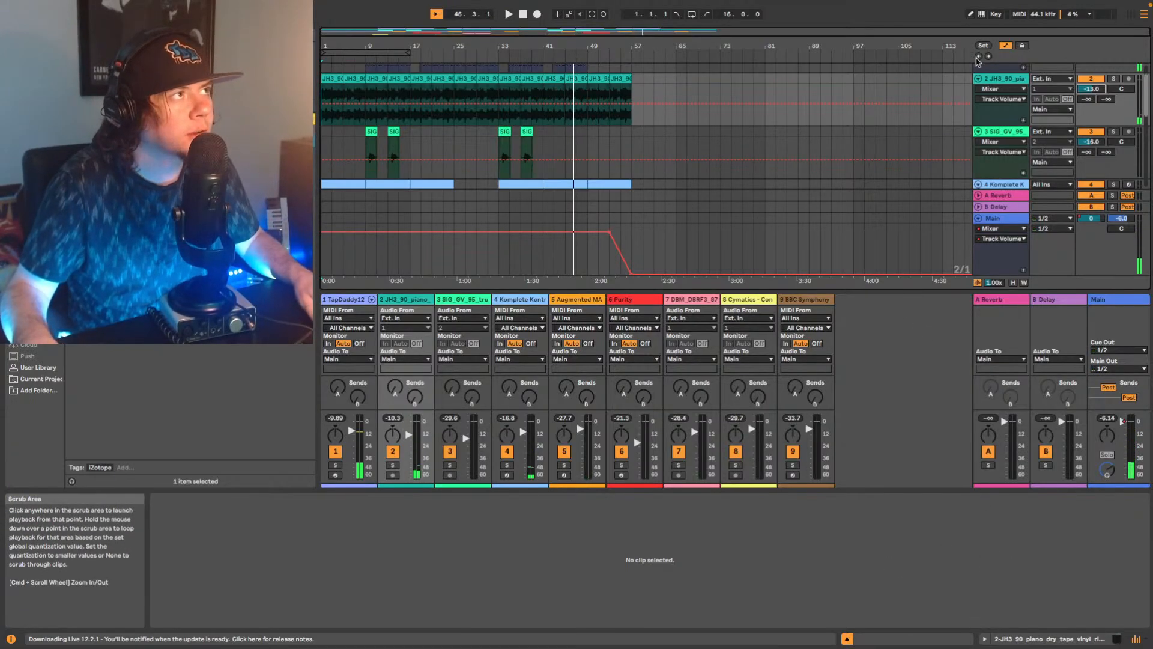
Play from bar 1 and examine the device chains of the track 2 piano and the track 4 Komplete Kontrol instrument.
{"action": "left_click", "coordinate": [979, 58]}
{"action": "key", "text": "space"}
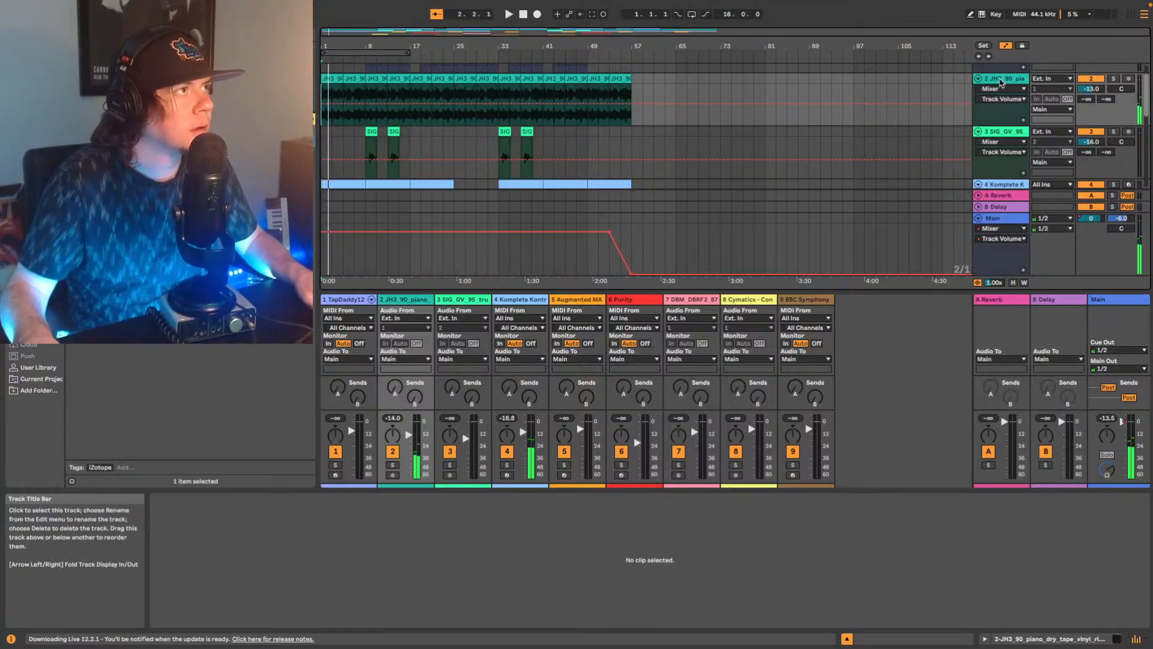
{"action": "left_click", "coordinate": [1089, 637]}
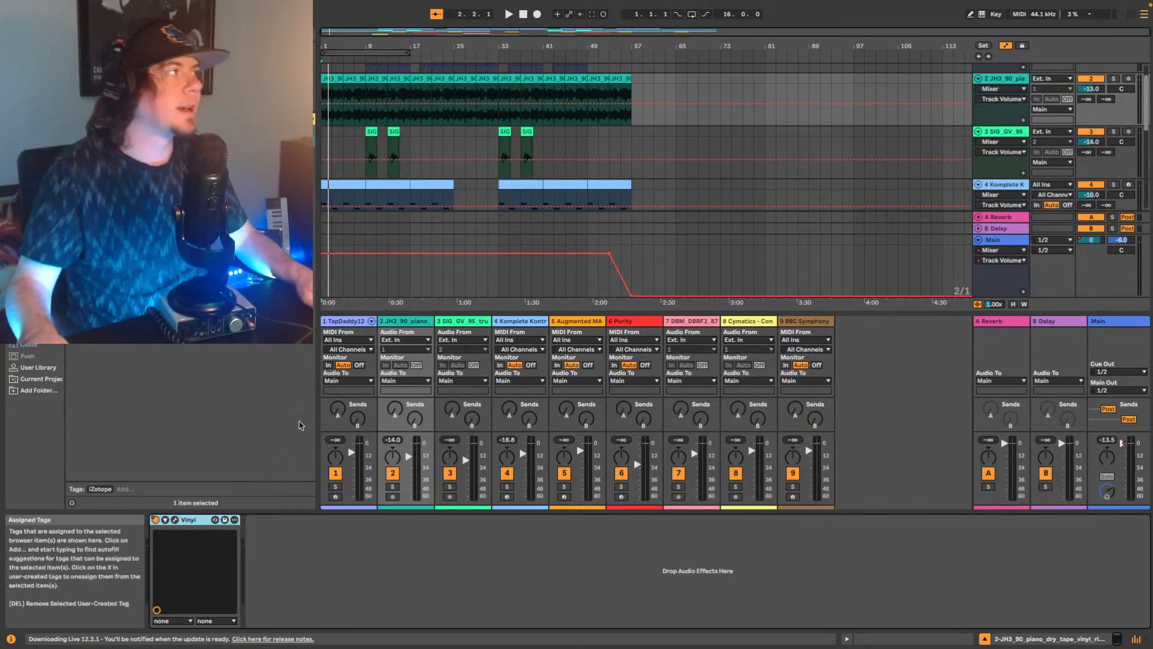
{"action": "left_click", "coordinate": [330, 193]}
{"action": "key", "text": "space"}
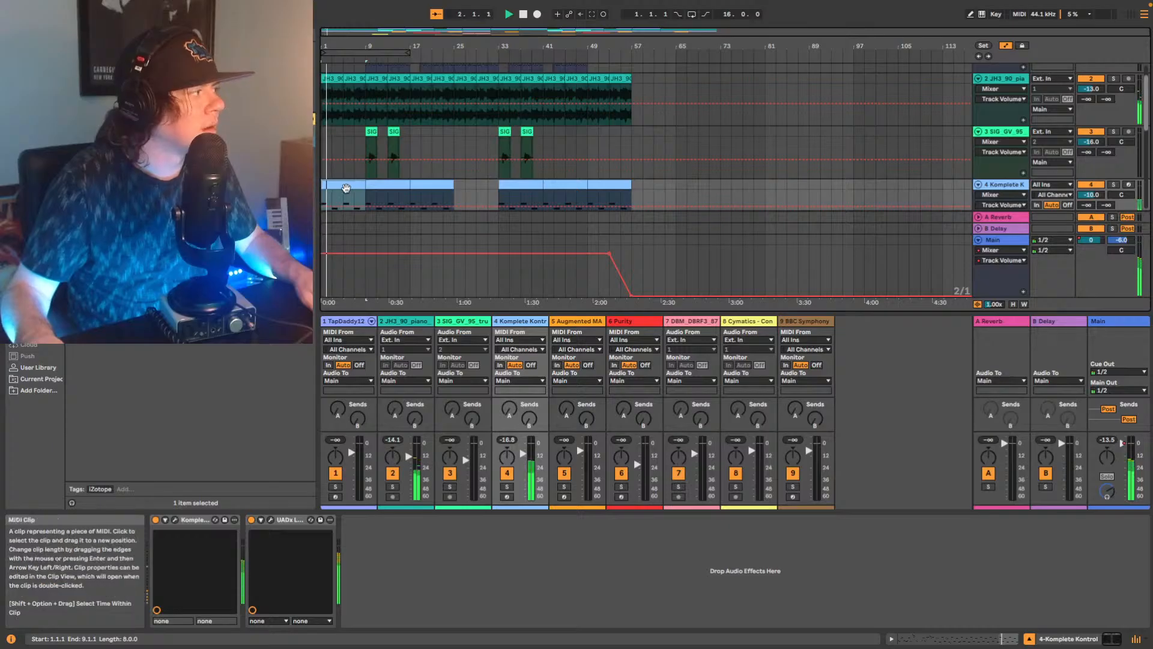
{"action": "key", "text": "space"}
Select the first piano clip on track 2 and listen from the start and around bar 9.
{"action": "left_click", "coordinate": [332, 78]}
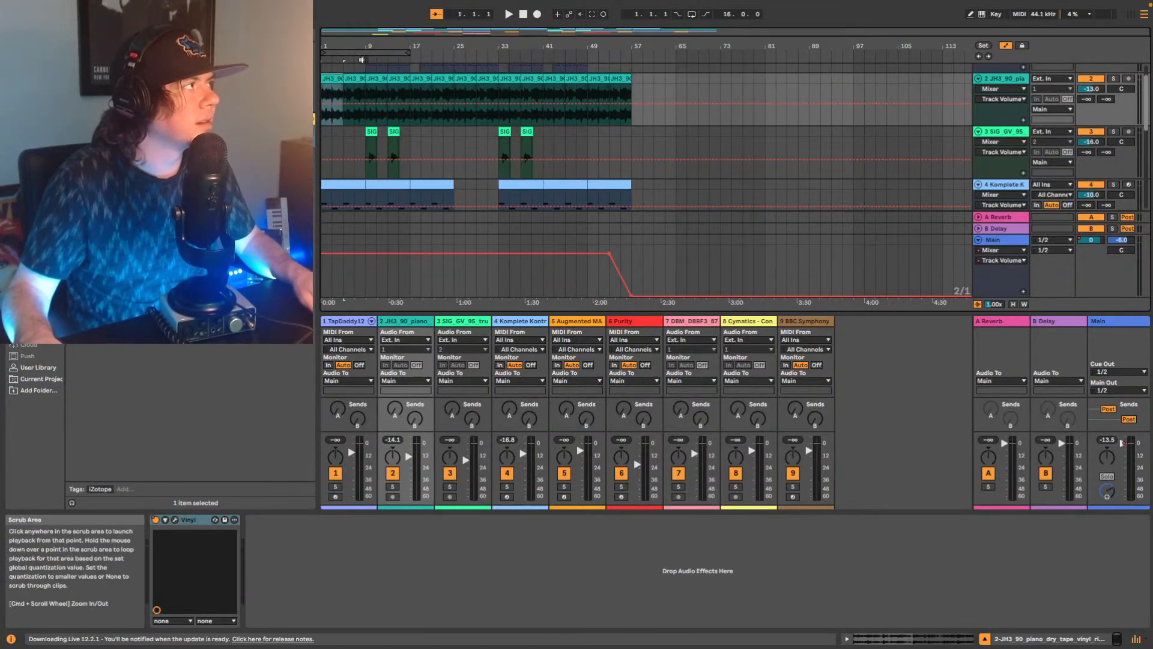
{"action": "key", "text": "space"}
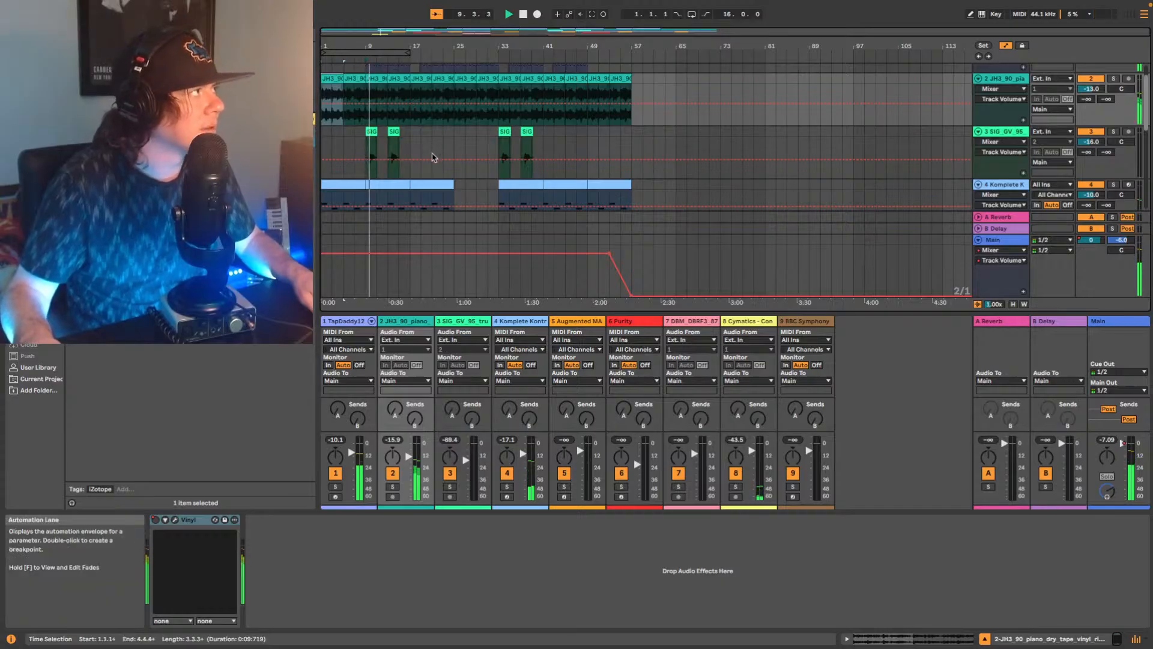
{"action": "left_click", "coordinate": [365, 60]}
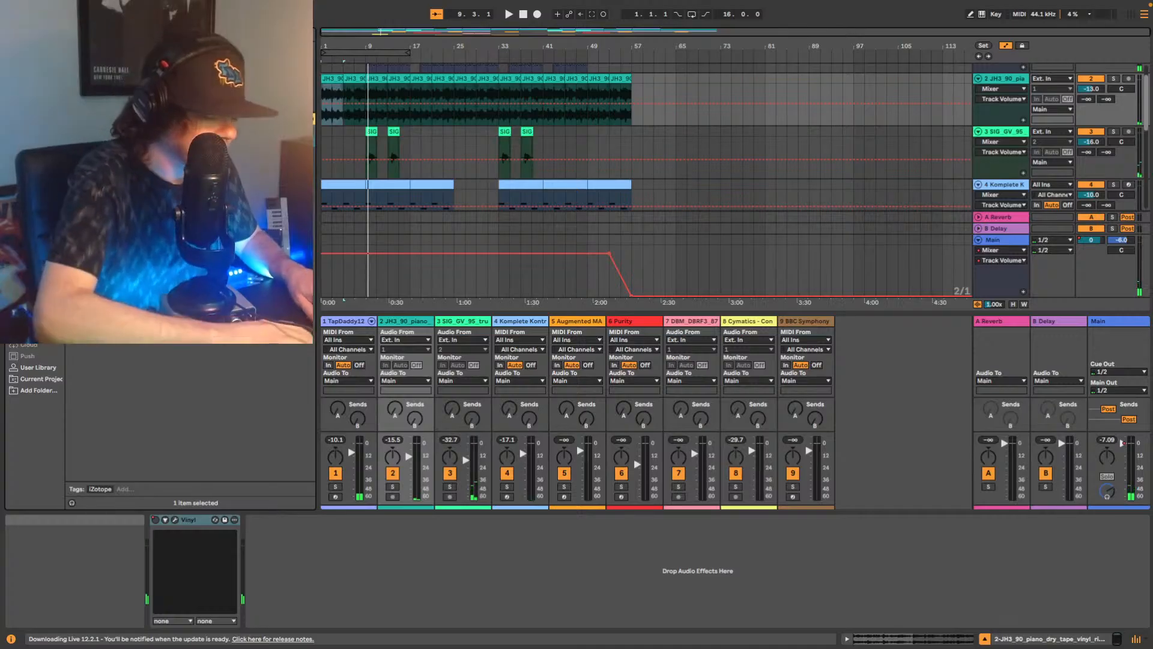
Add the UADx LA-2A Tube Compressor after Vinyl on track 2 and adjust its Gain and Peak Reduction while playing from bar 9.
{"action": "left_click_drag", "start_coordinate": [150, 133], "coordinate": [345, 571]}
{"action": "key", "text": "space"}
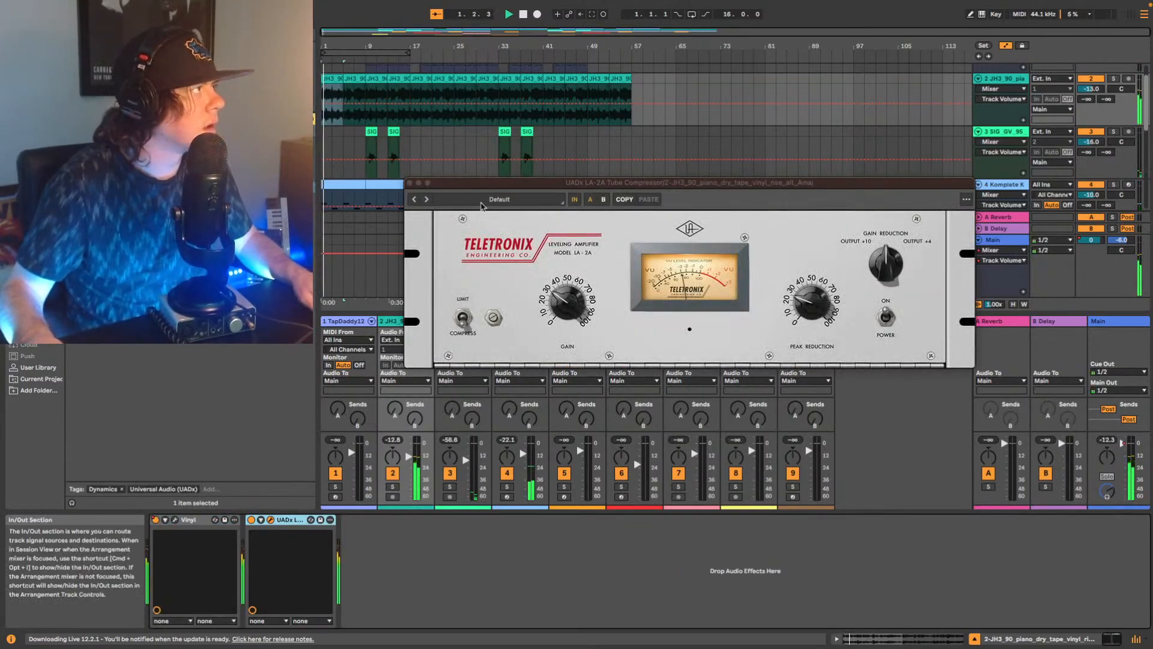
{"action": "left_click", "coordinate": [368, 93]}
{"action": "key", "text": "space"}
{"action": "key", "text": "space"}
{"action": "left_click", "coordinate": [576, 298]}
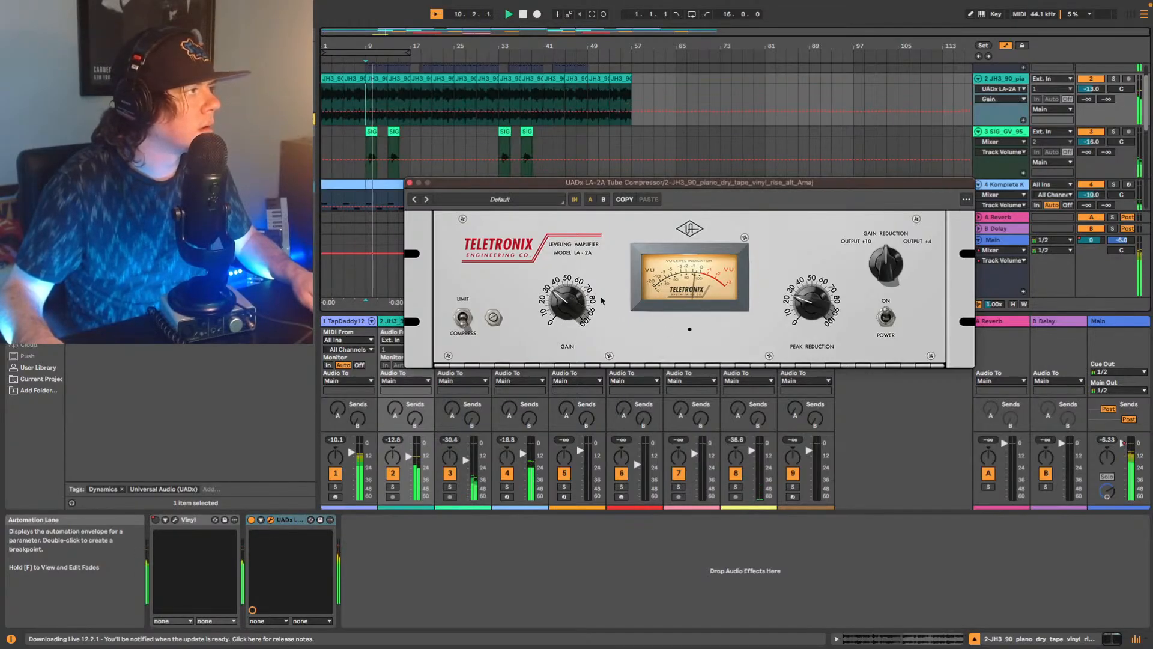
{"action": "left_click", "coordinate": [803, 296]}
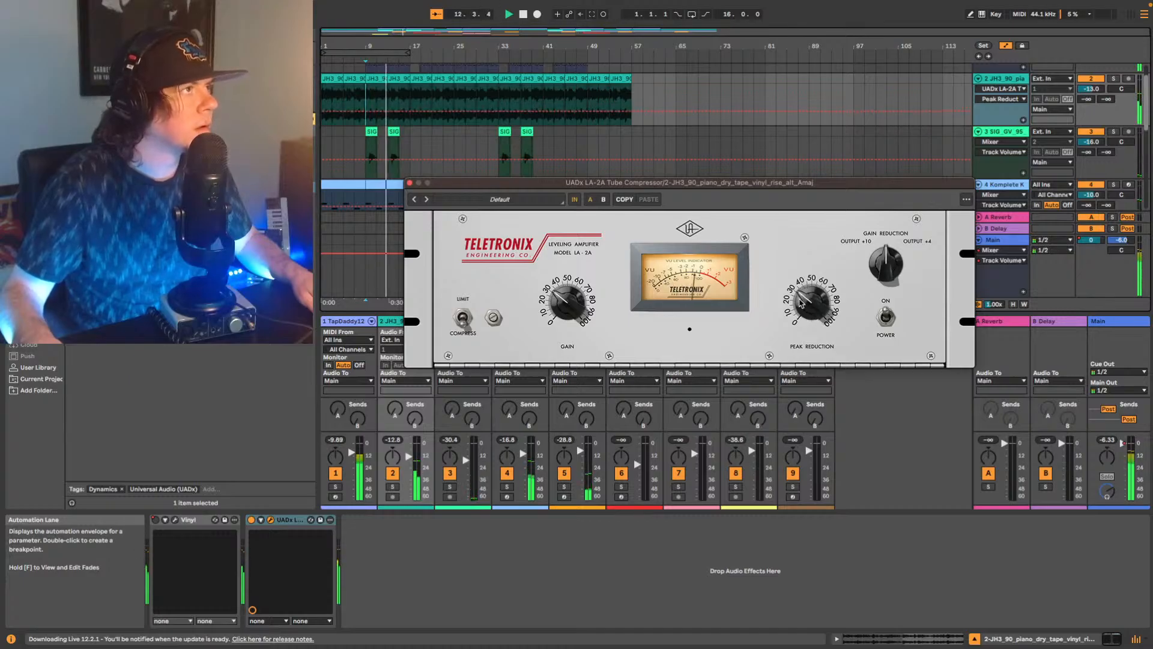
Set track 2's volume to -16 dB while listening, stop playback and close the LA-2A window.
{"action": "left_click", "coordinate": [1094, 91]}
{"action": "scroll", "coordinate": [1097, 93], "scroll_direction": "down", "scroll_amount": 4}
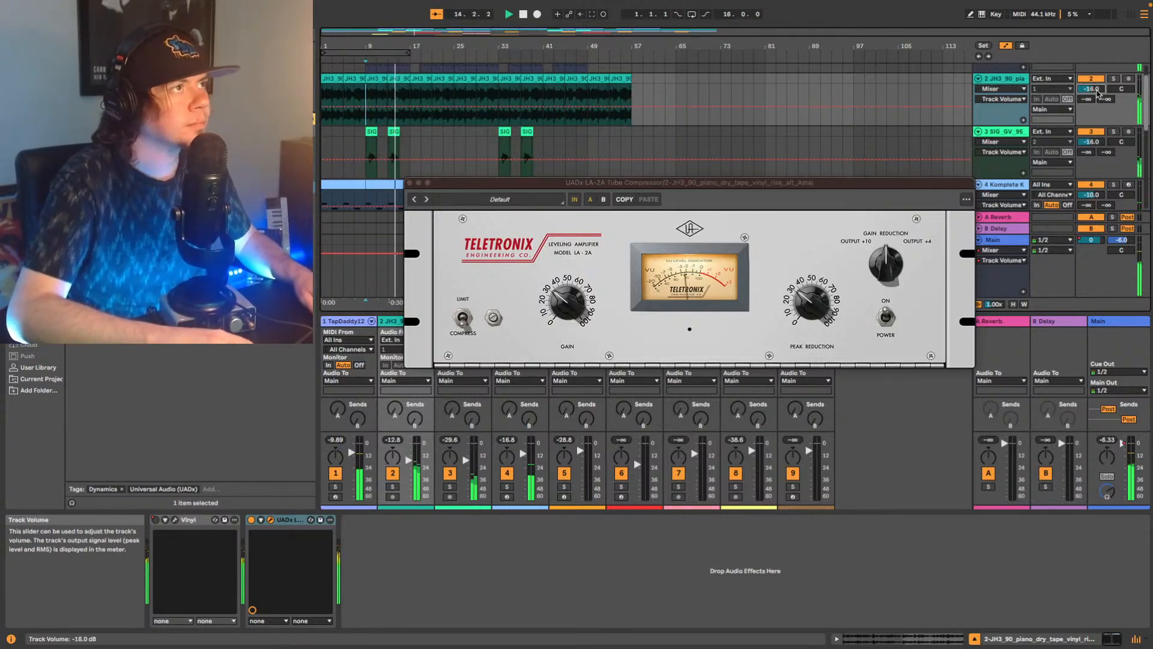
{"action": "scroll", "coordinate": [1097, 93], "scroll_direction": "down", "scroll_amount": 1}
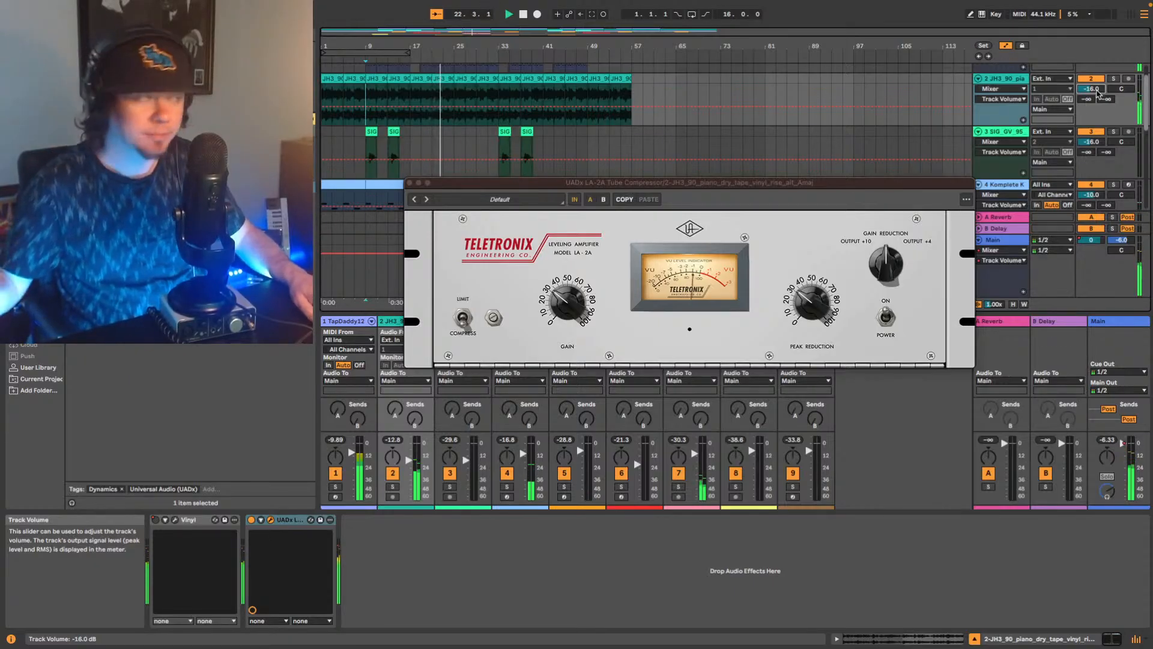
{"action": "key", "text": "space"}
{"action": "left_click", "coordinate": [409, 182]}
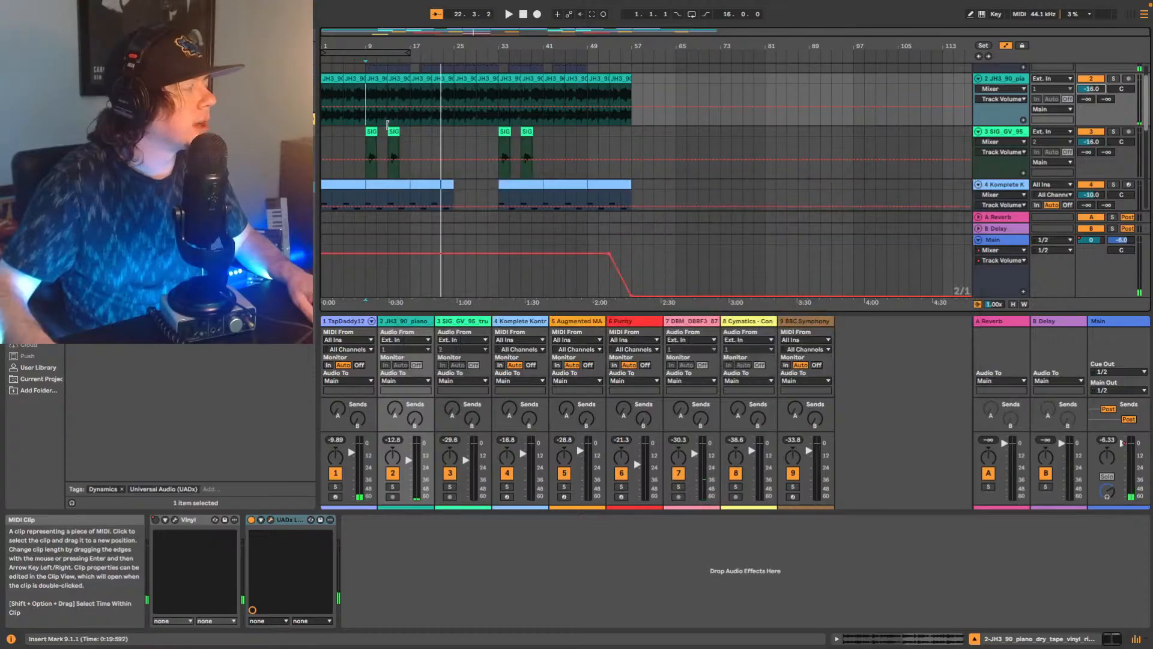
Add EQ Eight to the end of track 4's device chain.
{"action": "scroll", "coordinate": [387, 124], "scroll_direction": "down", "scroll_amount": 4}
{"action": "left_click", "coordinate": [999, 77]}
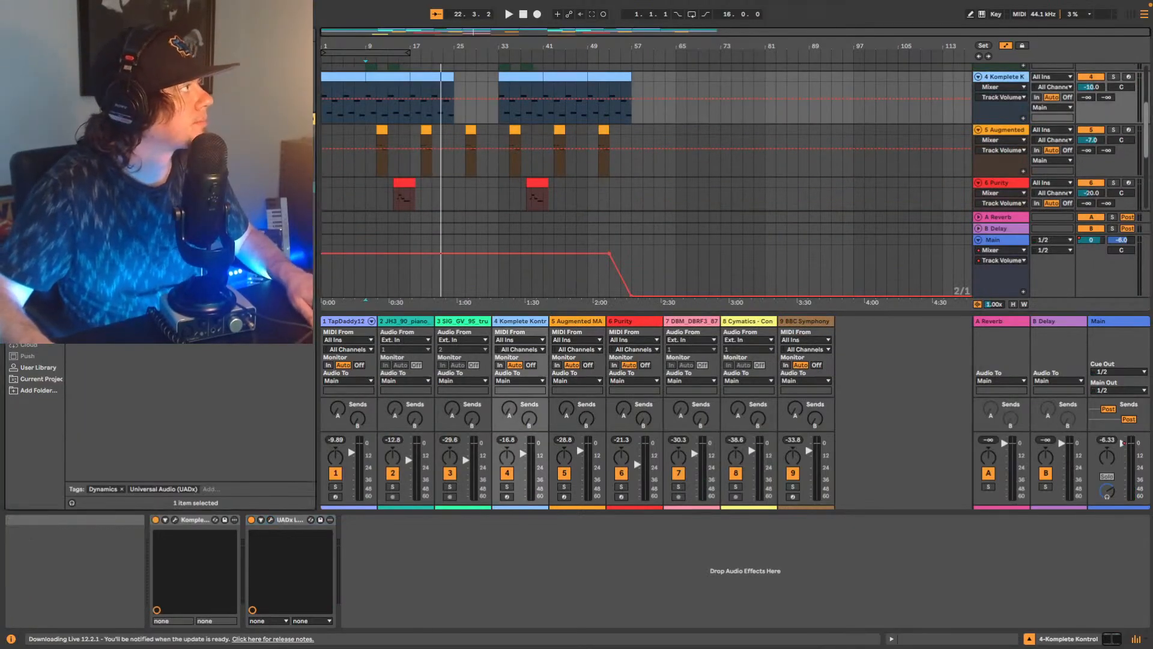
{"action": "left_click", "coordinate": [34, 202]}
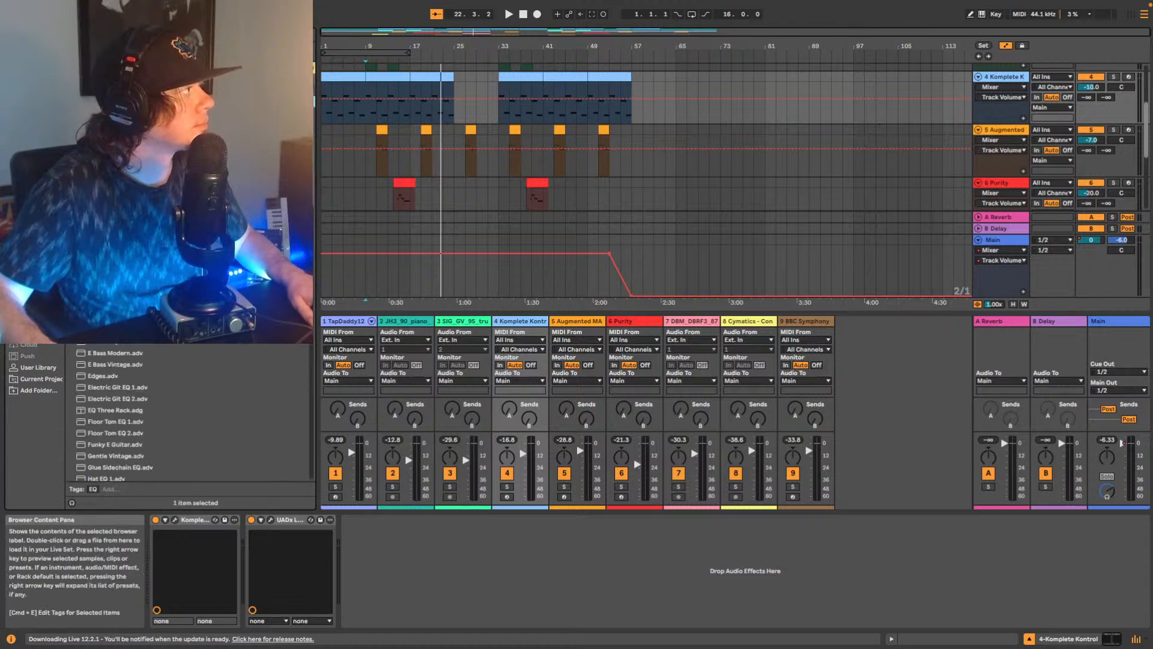
{"action": "left_click_drag", "start_coordinate": [417, 558], "coordinate": [414, 556]}
Set track 4's EQ Eight band 2 to 79.1 Hz with 1.86 dB gain and a Q of 1.29 while the song plays.
{"action": "key", "text": "space"}
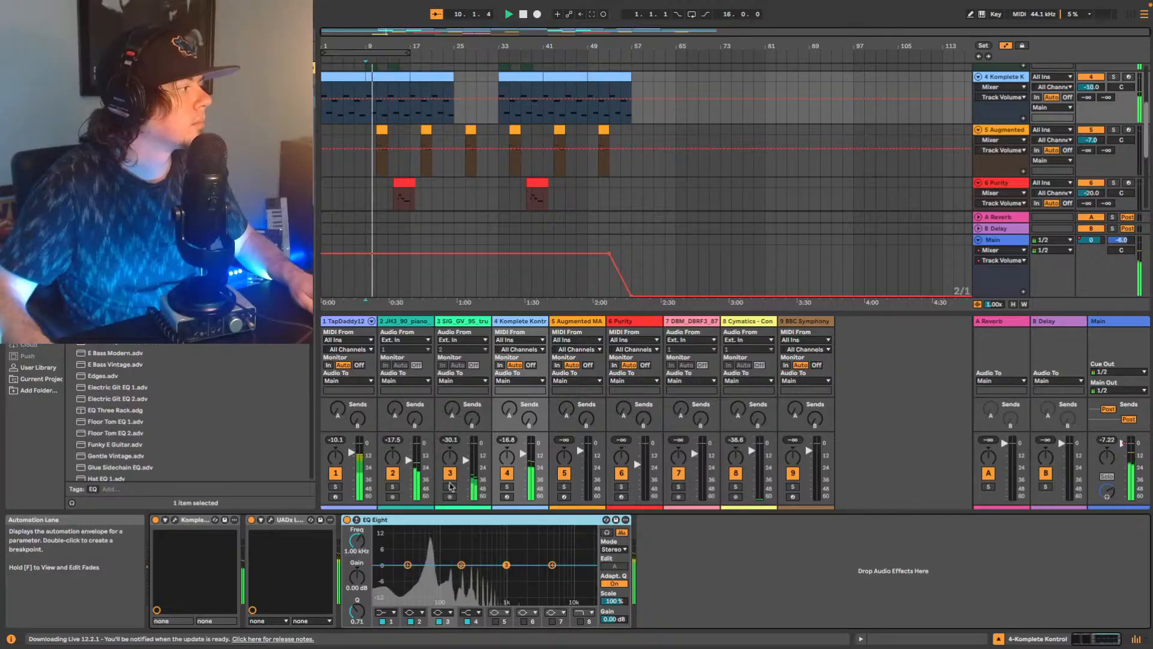
{"action": "left_click_drag", "start_coordinate": [461, 565], "coordinate": [435, 556]}
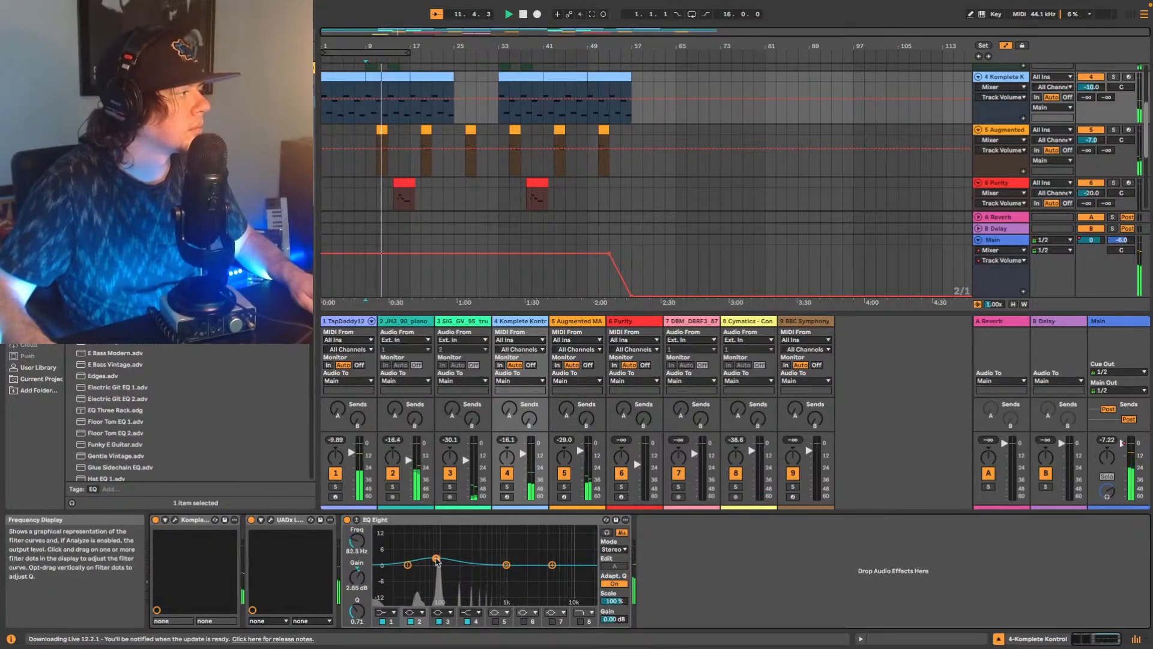
{"action": "left_click_drag", "start_coordinate": [363, 608], "coordinate": [364, 597]}
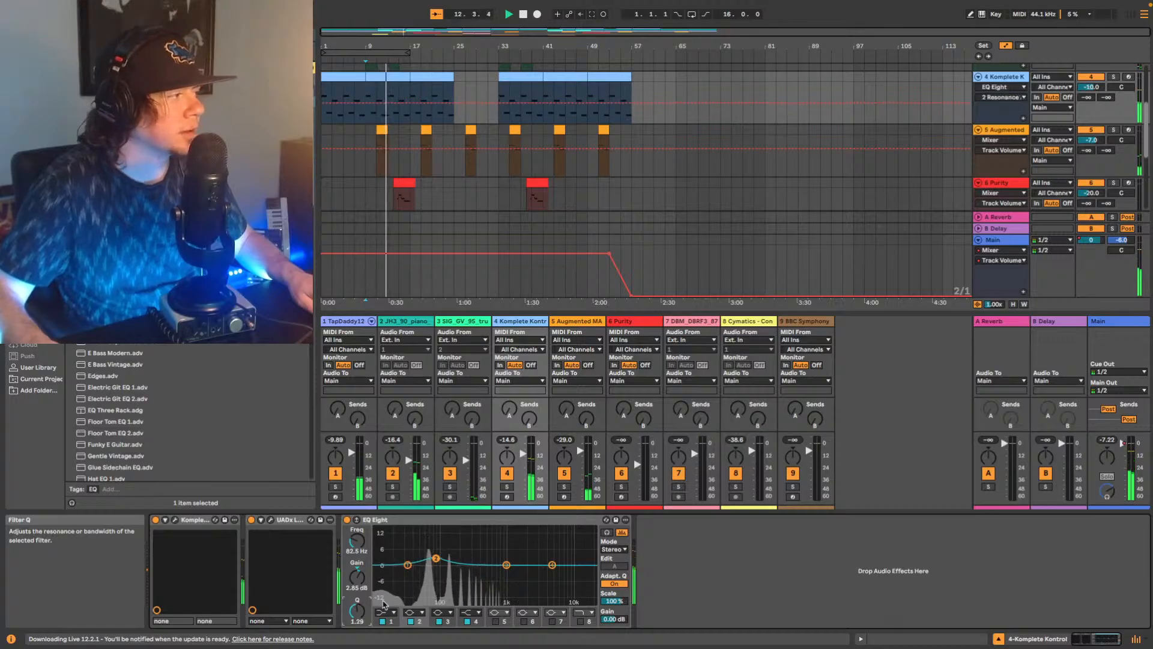
{"action": "left_click_drag", "start_coordinate": [438, 560], "coordinate": [436, 563]}
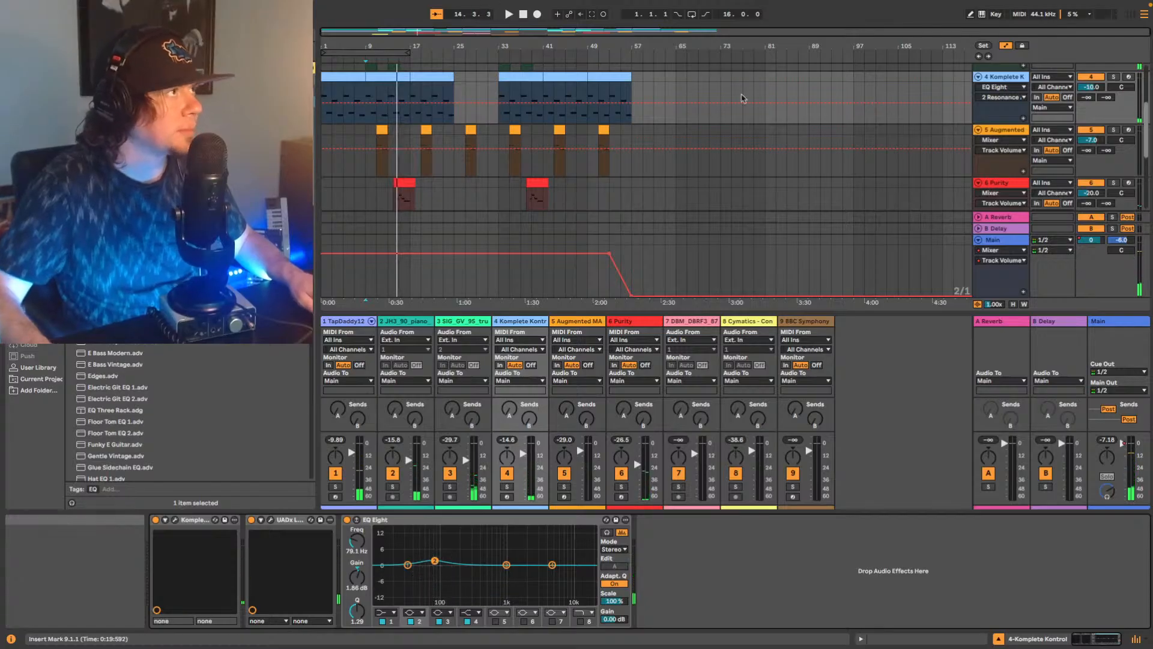
{"action": "key", "text": "space"}
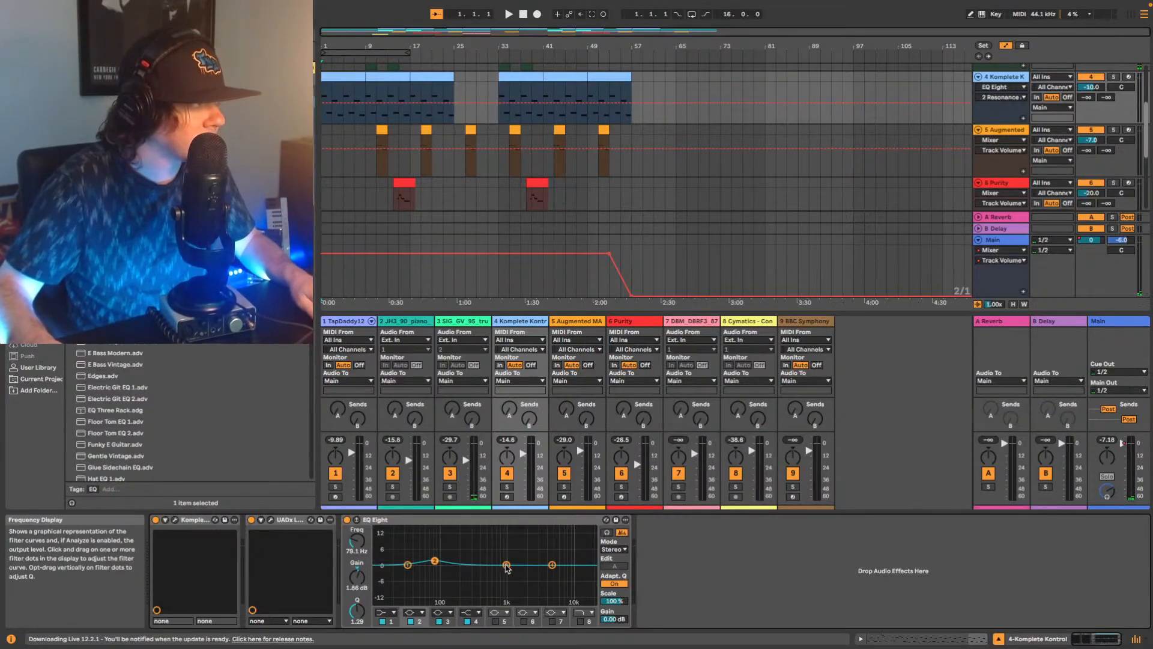
Sweep band 3 of track 4's EQ Eight during playback and settle it at 898 Hz with 2.60 dB gain and a Q of 2.20.
{"action": "key", "text": "space"}
{"action": "left_click_drag", "start_coordinate": [507, 564], "coordinate": [535, 528]}
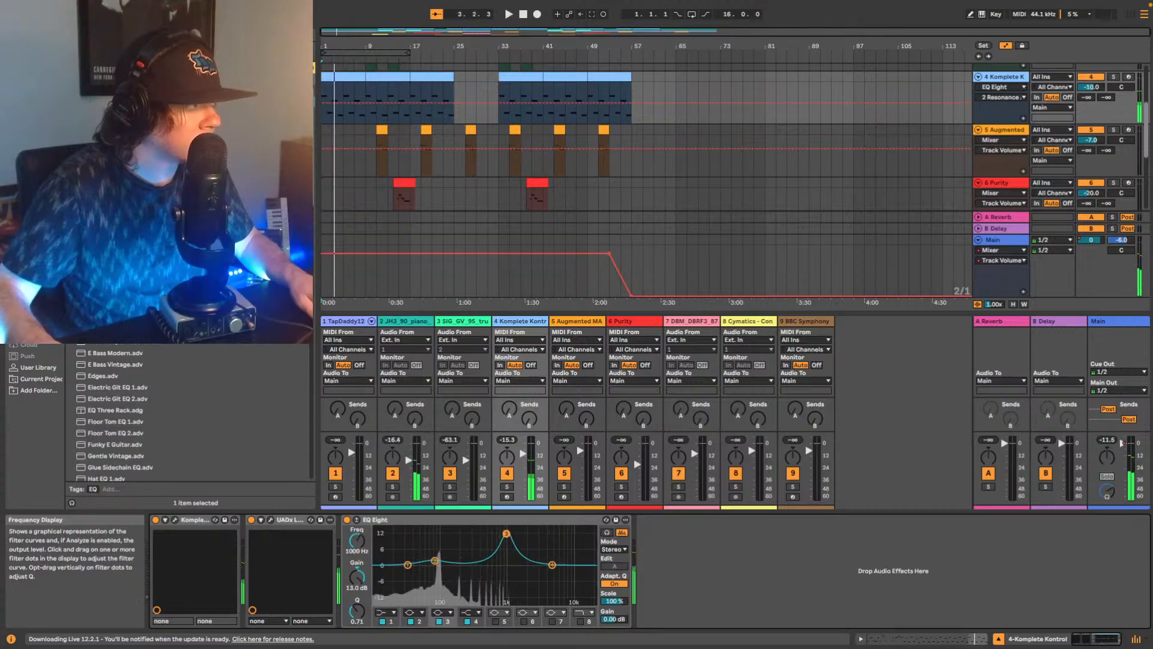
{"action": "key", "text": "space"}
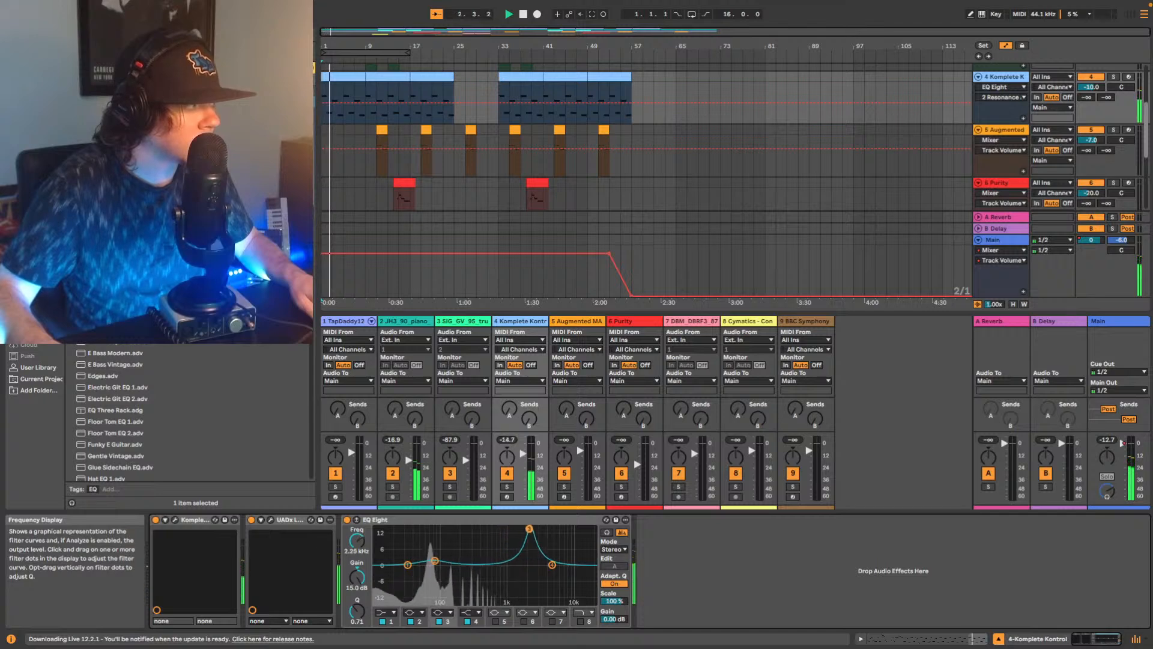
{"action": "left_click_drag", "start_coordinate": [529, 529], "coordinate": [517, 530]}
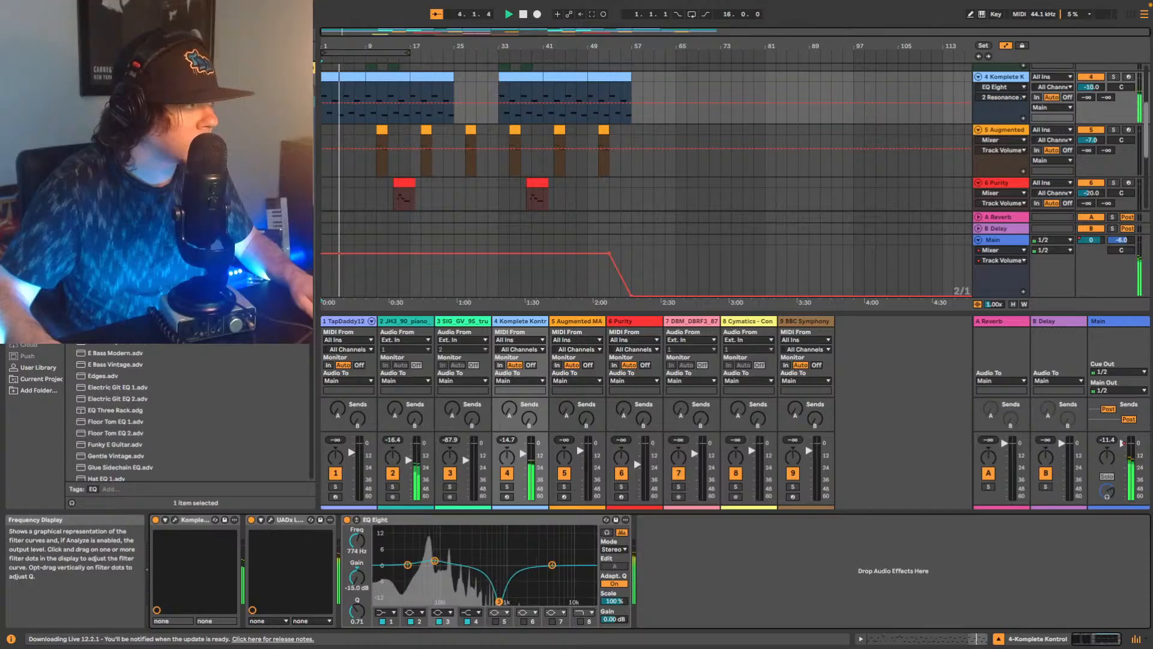
{"action": "left_click_drag", "start_coordinate": [511, 537], "coordinate": [508, 530]}
{"action": "key", "text": "space"}
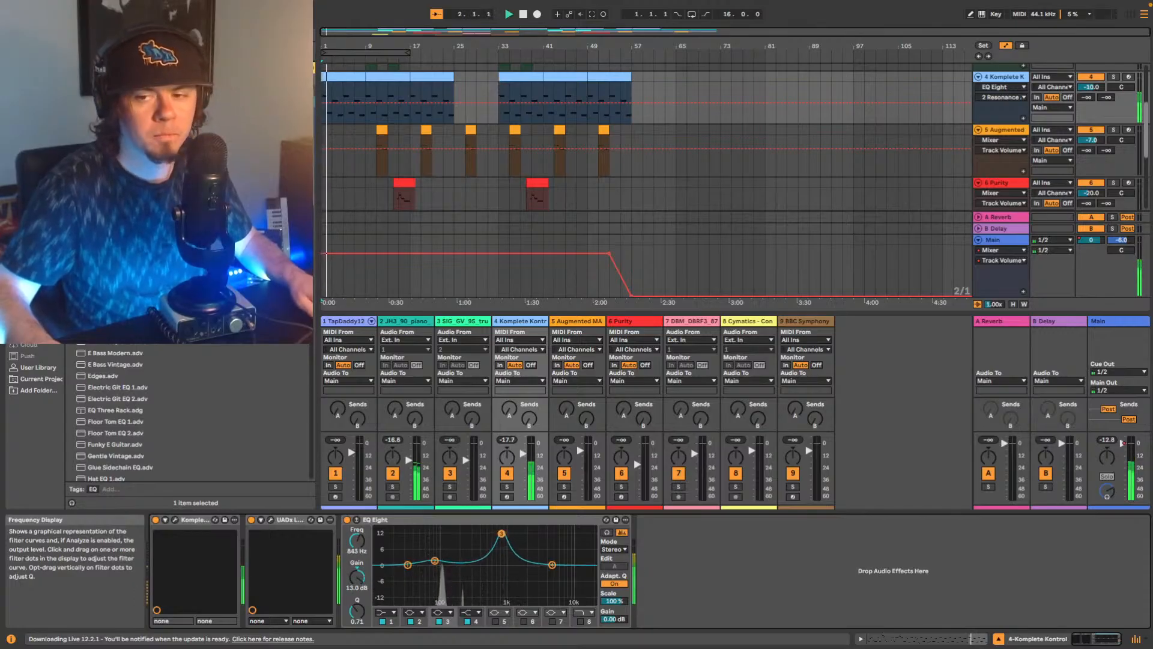
{"action": "key", "text": "space"}
{"action": "left_click_drag", "start_coordinate": [501, 533], "coordinate": [504, 557]}
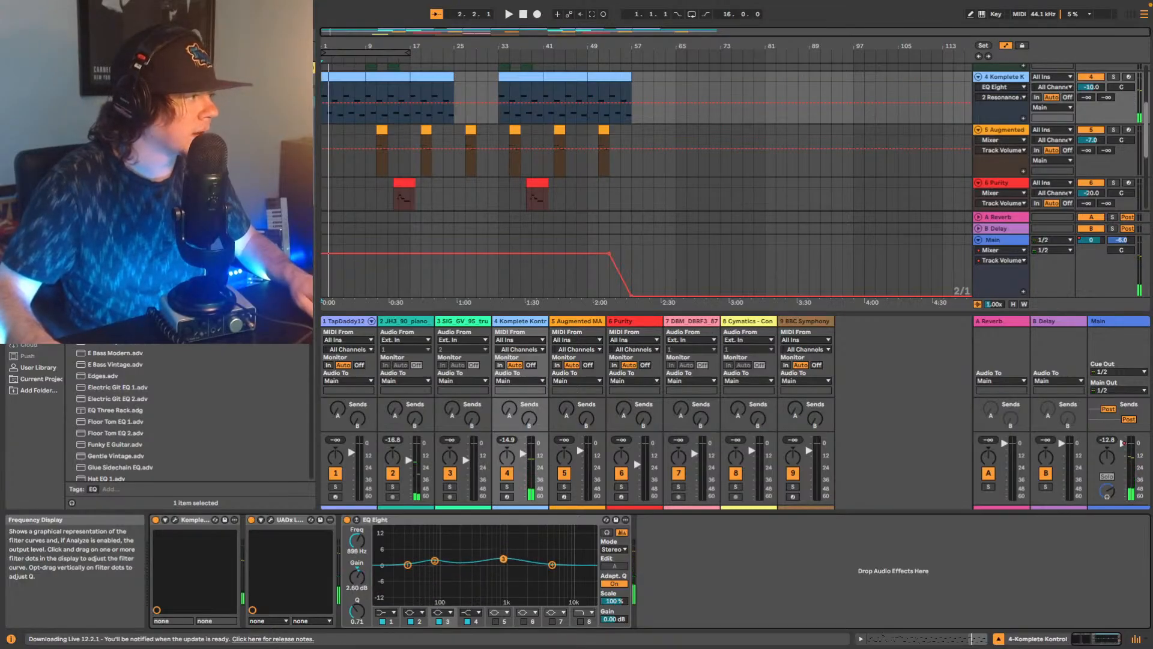
{"action": "left_click_drag", "start_coordinate": [357, 612], "coordinate": [357, 587]}
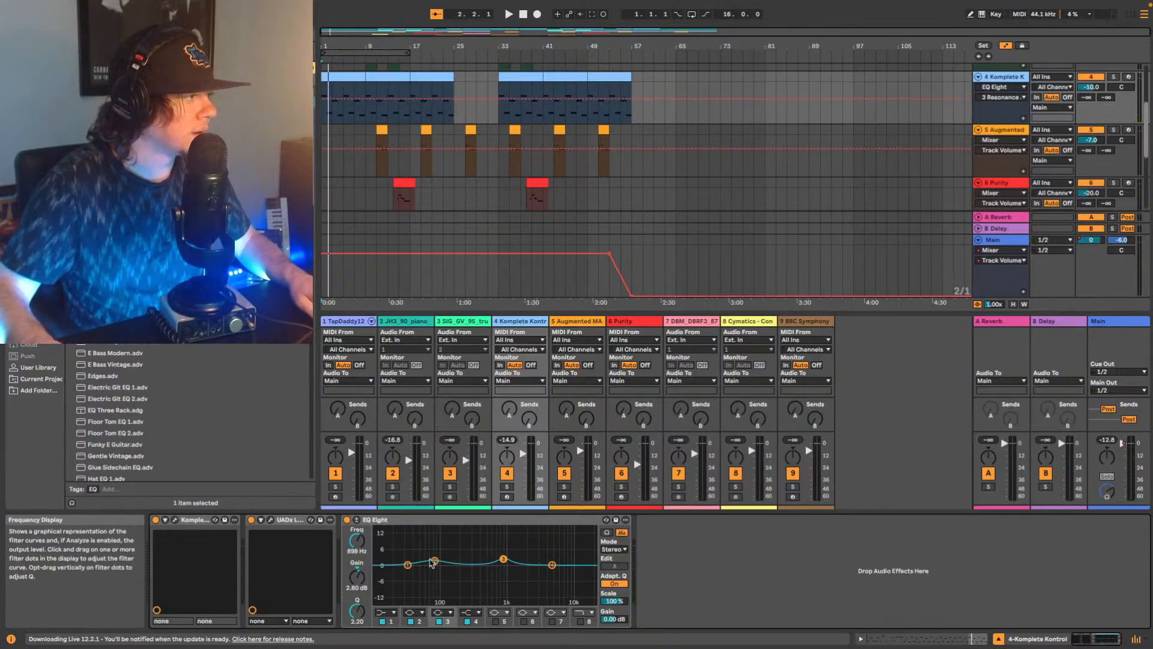
Fine-tune track 4's EQ Eight while playing, with band 2 at 77.4 Hz and 2.11 dB and band 3 at 1.02 kHz and 2.36 dB.
{"action": "left_click", "coordinate": [433, 561]}
{"action": "key", "text": "space"}
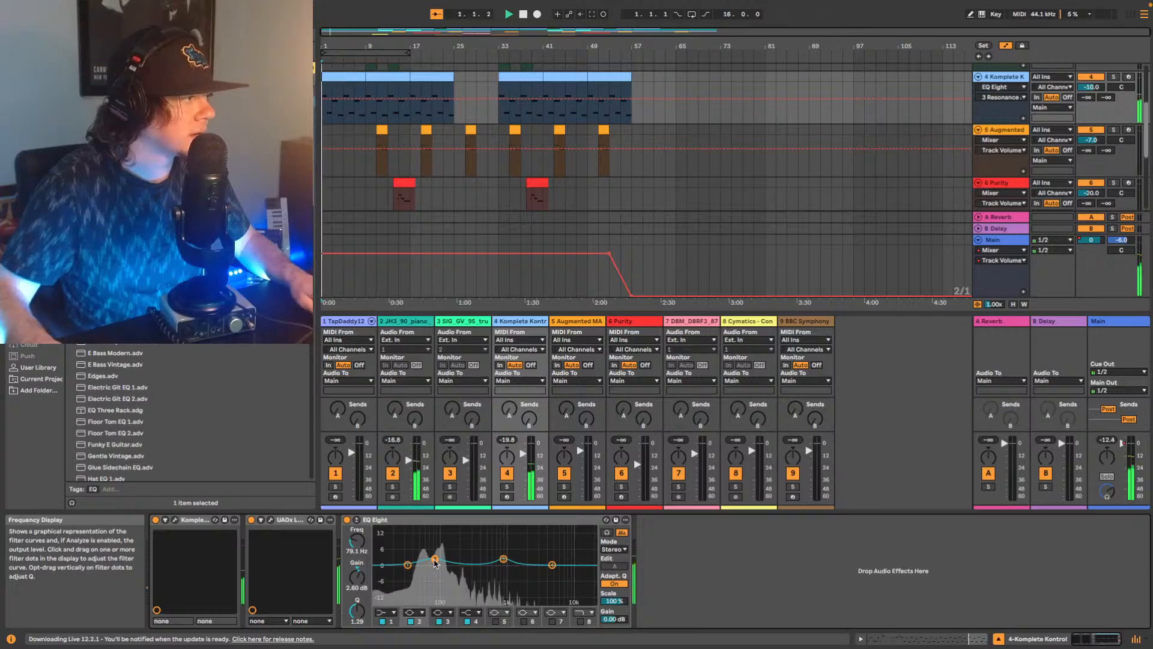
{"action": "left_click_drag", "start_coordinate": [433, 557], "coordinate": [431, 557]}
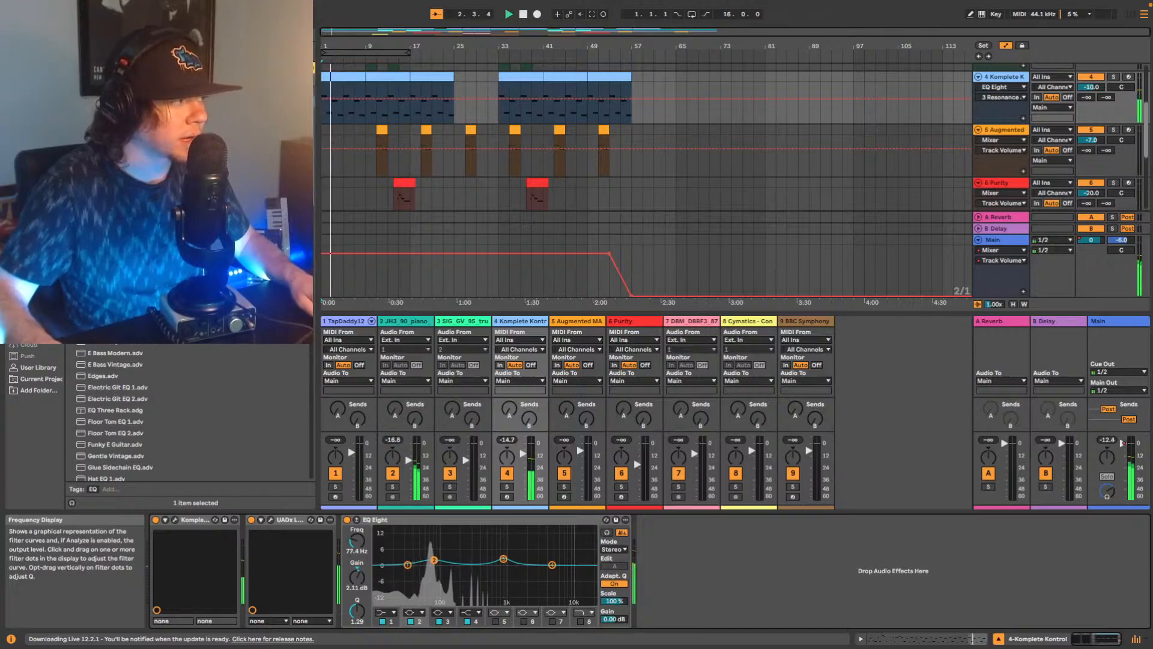
{"action": "left_click_drag", "start_coordinate": [505, 559], "coordinate": [507, 557]}
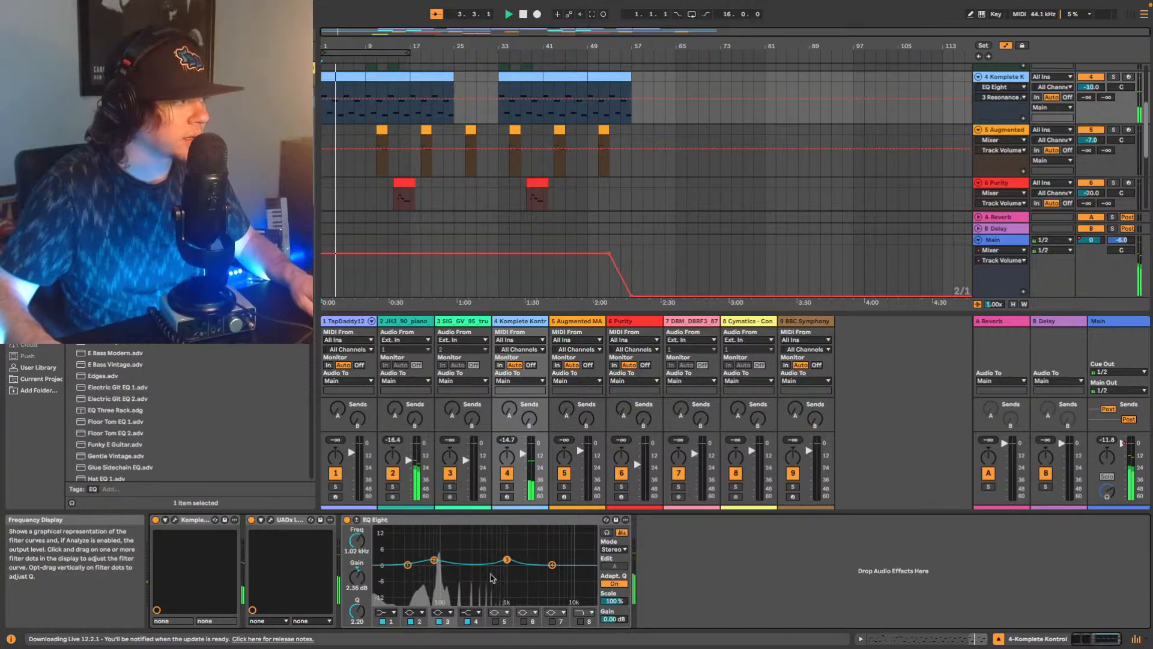
Enable band 5 of track 4's EQ Eight as a shallow low-mid cut, and set band 3 to 938 Hz with 3.35 dB gain.
{"action": "left_click", "coordinate": [495, 621]}
{"action": "left_click", "coordinate": [495, 621]}
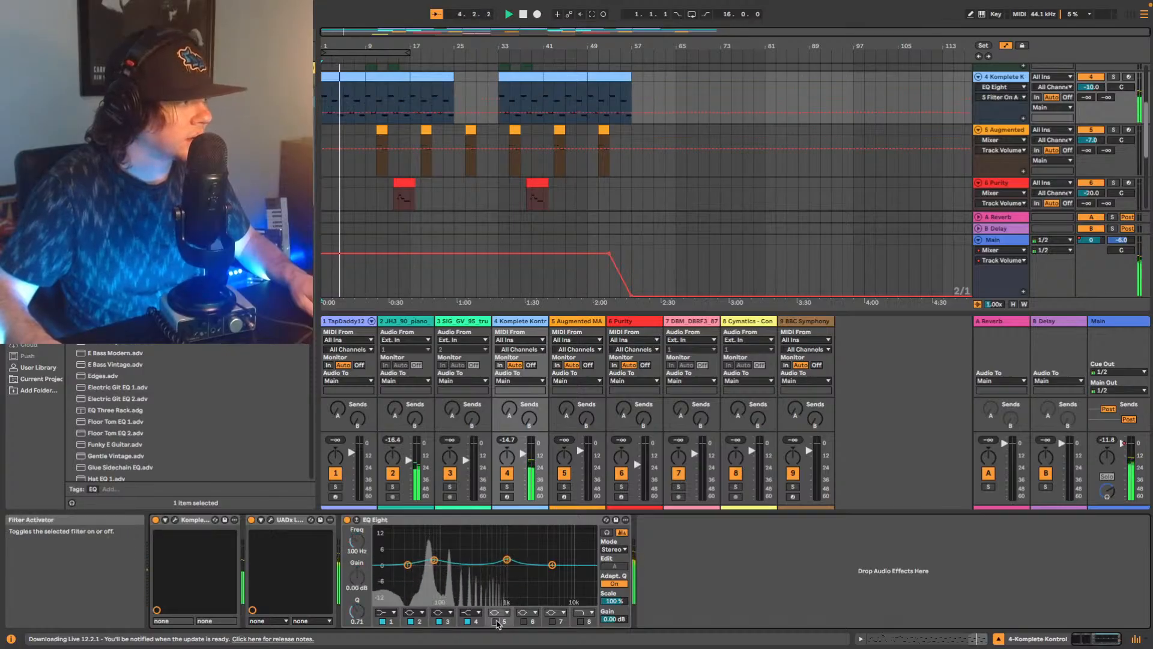
{"action": "left_click", "coordinate": [496, 621]}
{"action": "left_click_drag", "start_coordinate": [480, 575], "coordinate": [478, 571]}
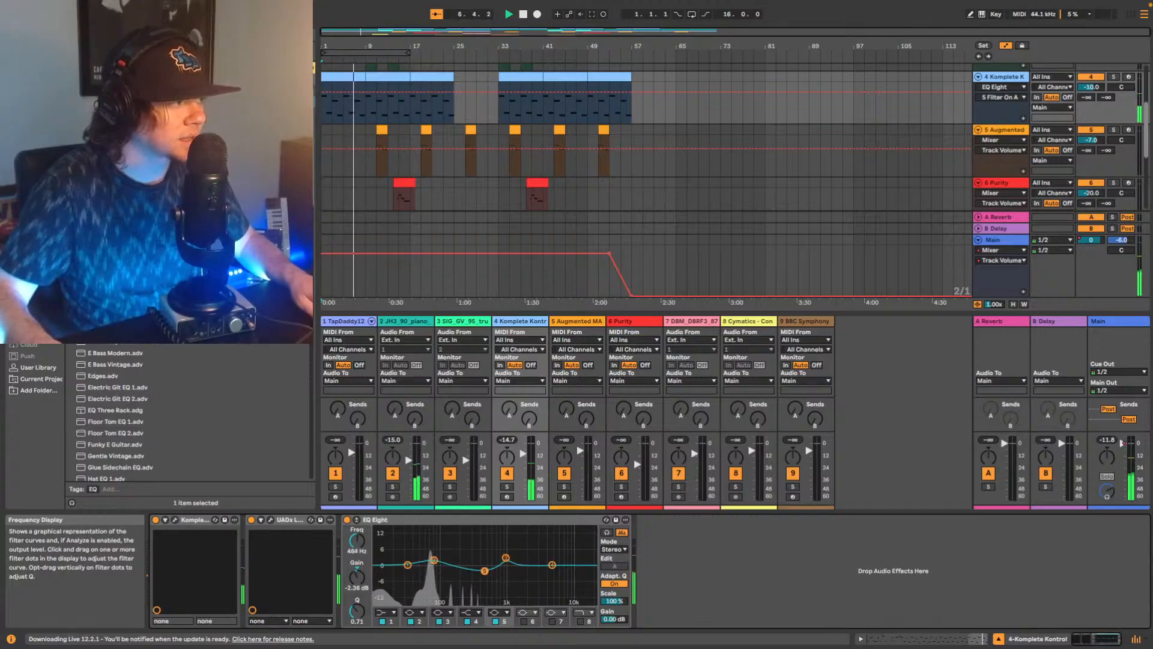
{"action": "mouse_move", "coordinate": [484, 571]}
{"action": "left_mouse_down"}
{"action": "mouse_move", "coordinate": [507, 547]}
{"action": "mouse_move", "coordinate": [481, 571]}
{"action": "left_mouse_up"}
{"action": "key", "text": "space"}
{"action": "key", "text": "space"}
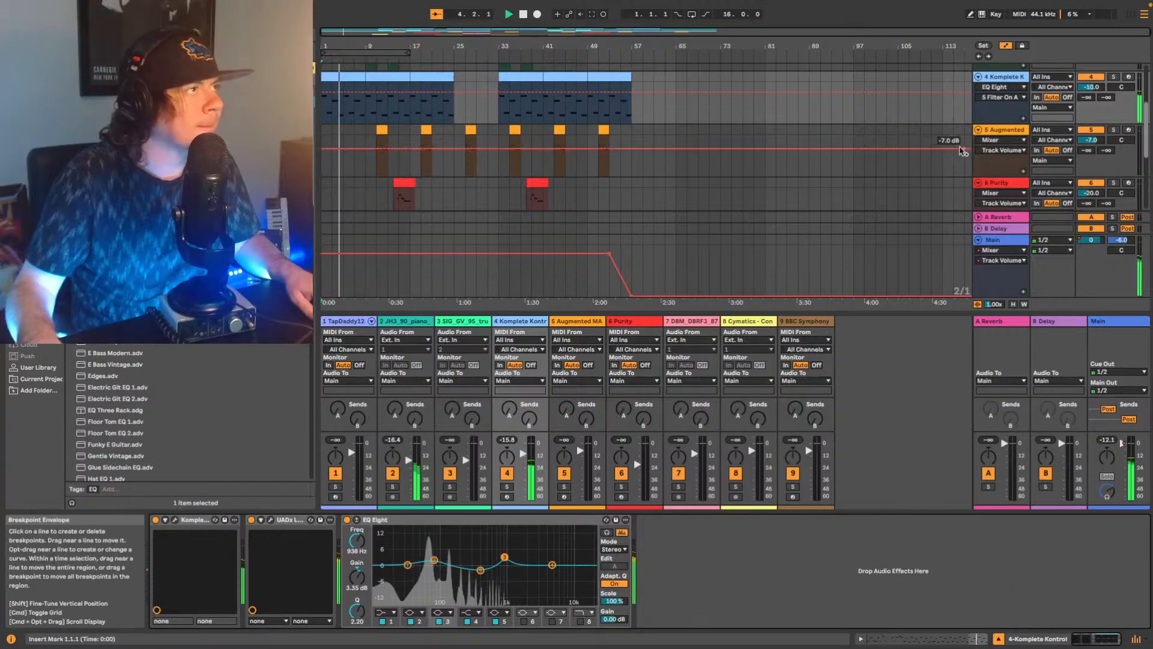
Solo track 2 and listen to the piano from about bar 5 and from about bar 11.
{"action": "scroll", "coordinate": [963, 151], "scroll_direction": "up", "scroll_amount": 1}
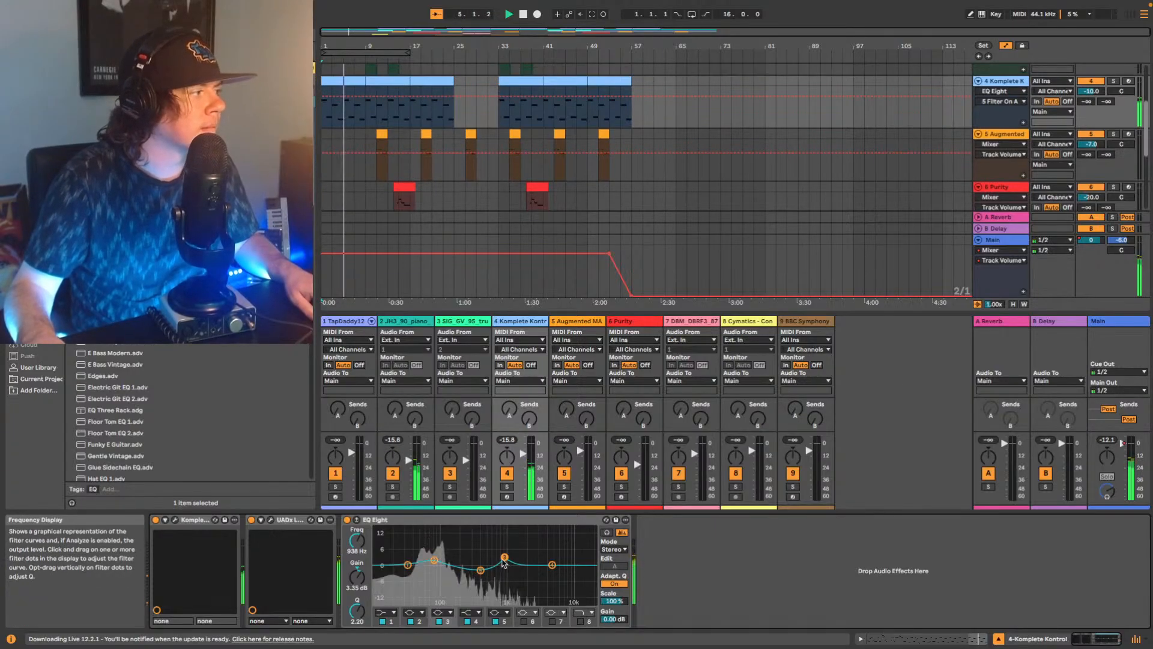
{"action": "scroll", "coordinate": [986, 129], "scroll_direction": "up", "scroll_amount": 3}
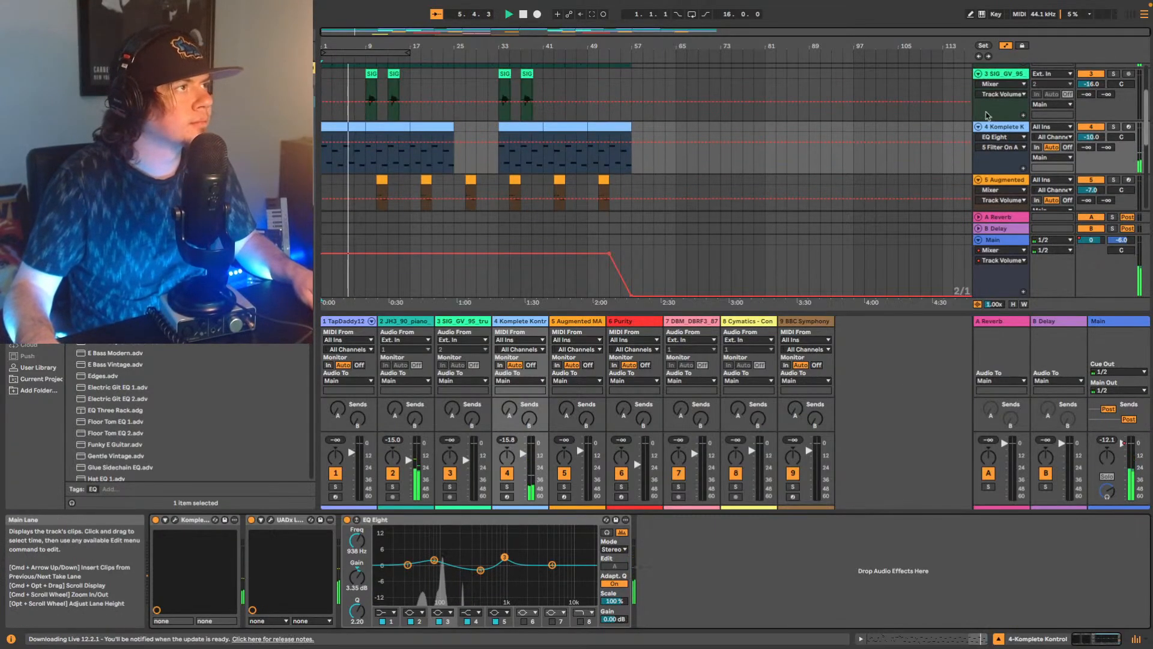
{"action": "key", "text": "space"}
{"action": "scroll", "coordinate": [1084, 166], "scroll_direction": "up", "scroll_amount": 6}
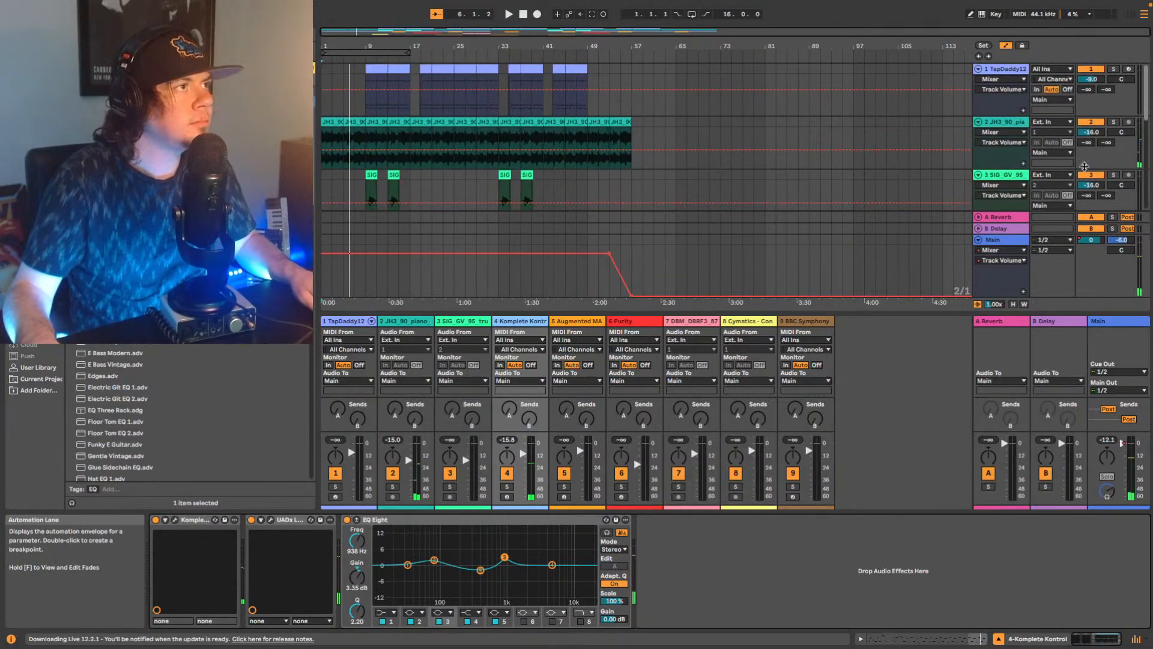
{"action": "left_click", "coordinate": [1114, 122]}
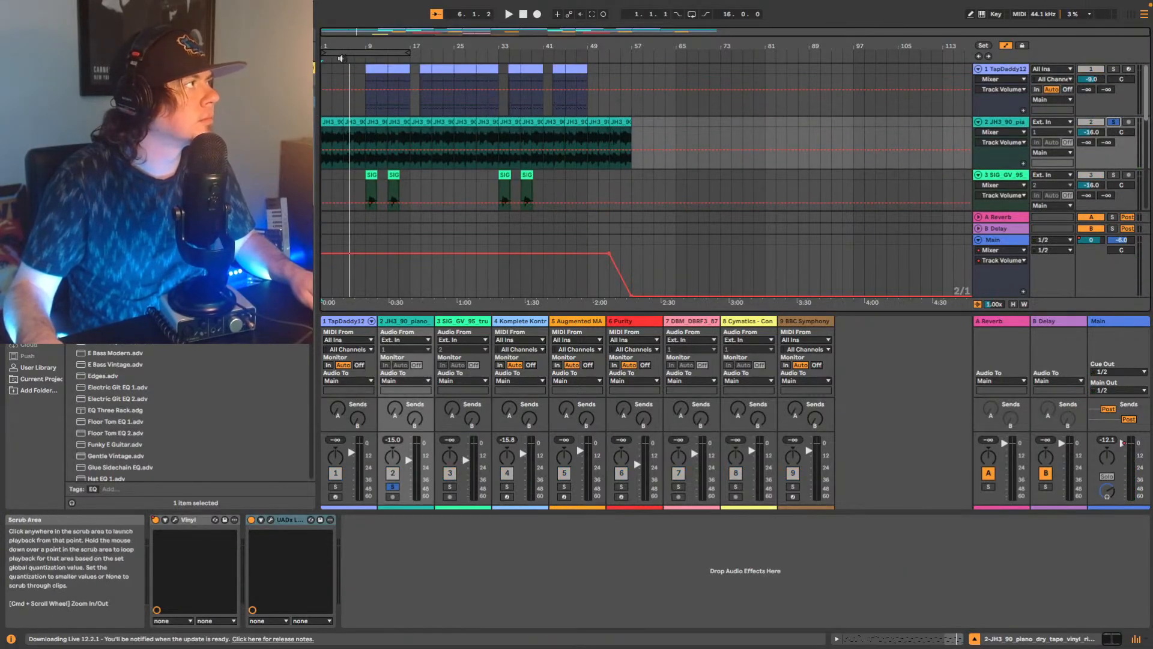
{"action": "left_click", "coordinate": [341, 58]}
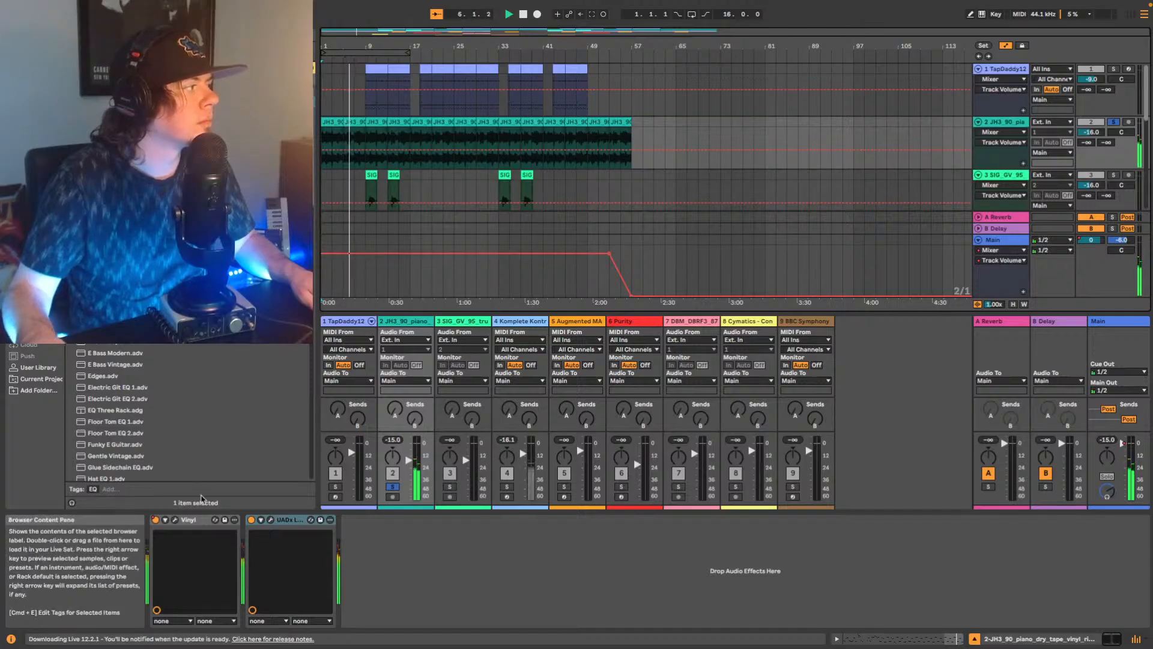
{"action": "left_click", "coordinate": [367, 136]}
{"action": "left_click", "coordinate": [378, 58]}
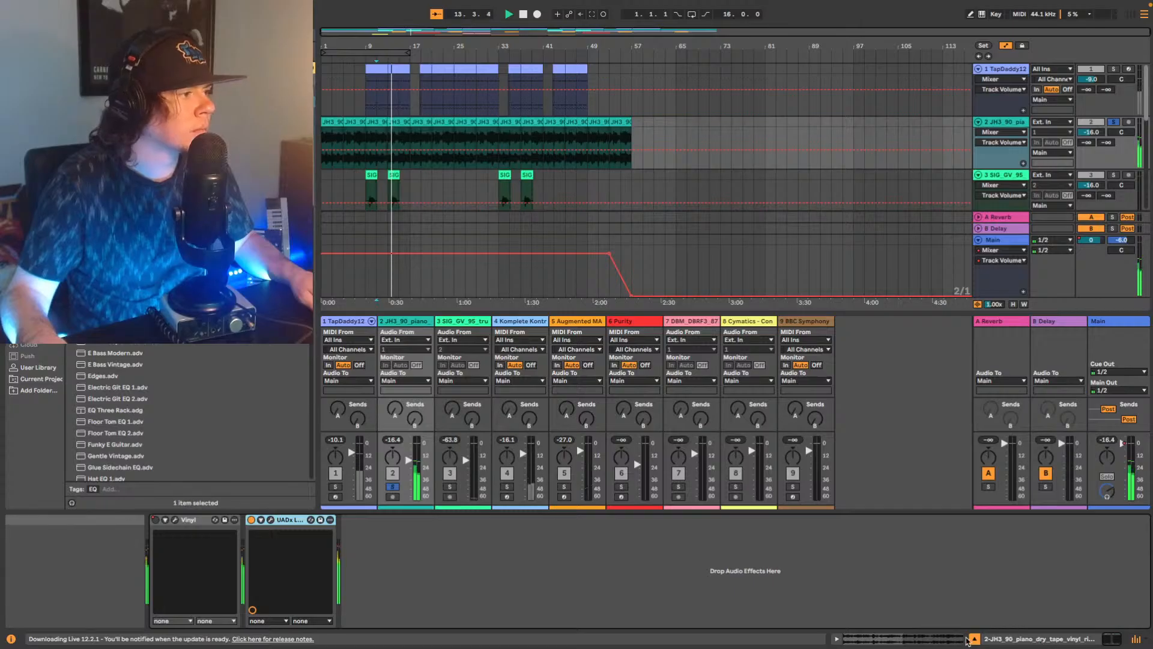
Select all the piano clips on track 2, set their warp mode to Complex and play them back.
{"action": "left_click", "coordinate": [1027, 638]}
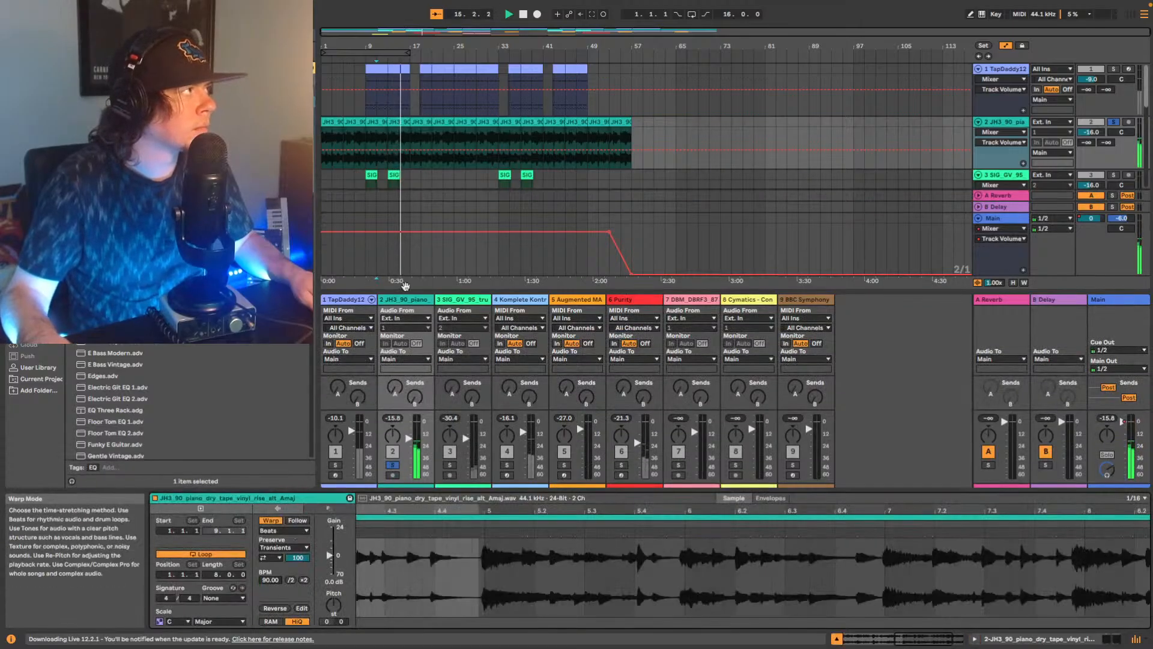
{"action": "left_click", "coordinate": [402, 124]}
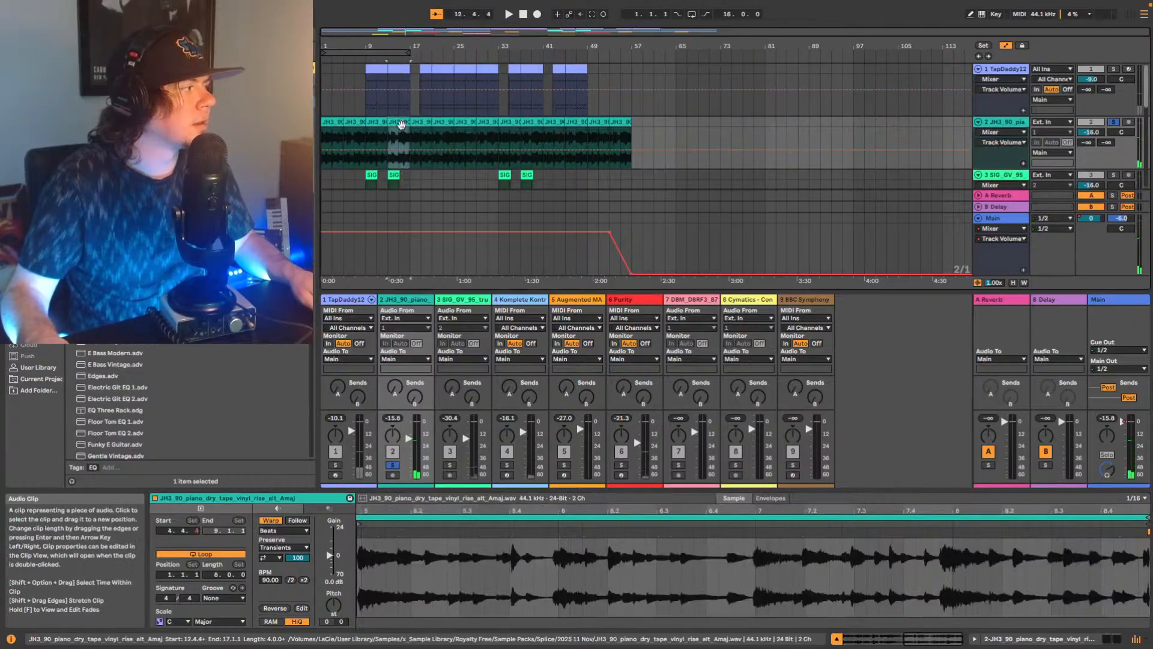
{"action": "left_click", "coordinate": [351, 123]}
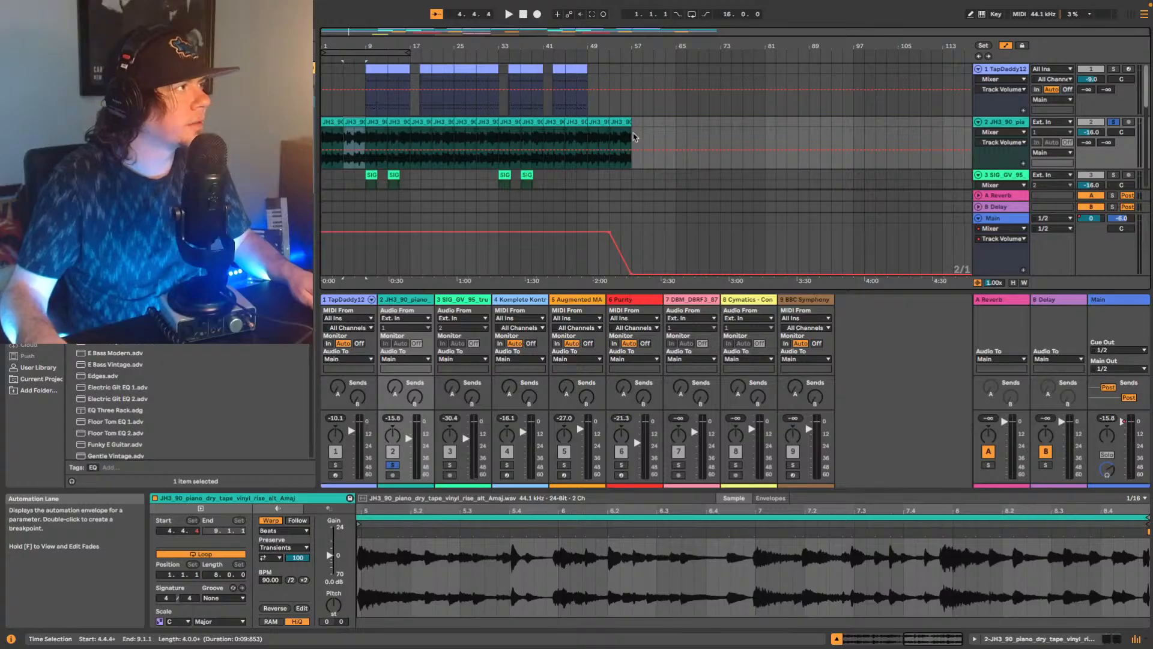
{"action": "left_click_drag", "start_coordinate": [634, 137], "coordinate": [322, 122]}
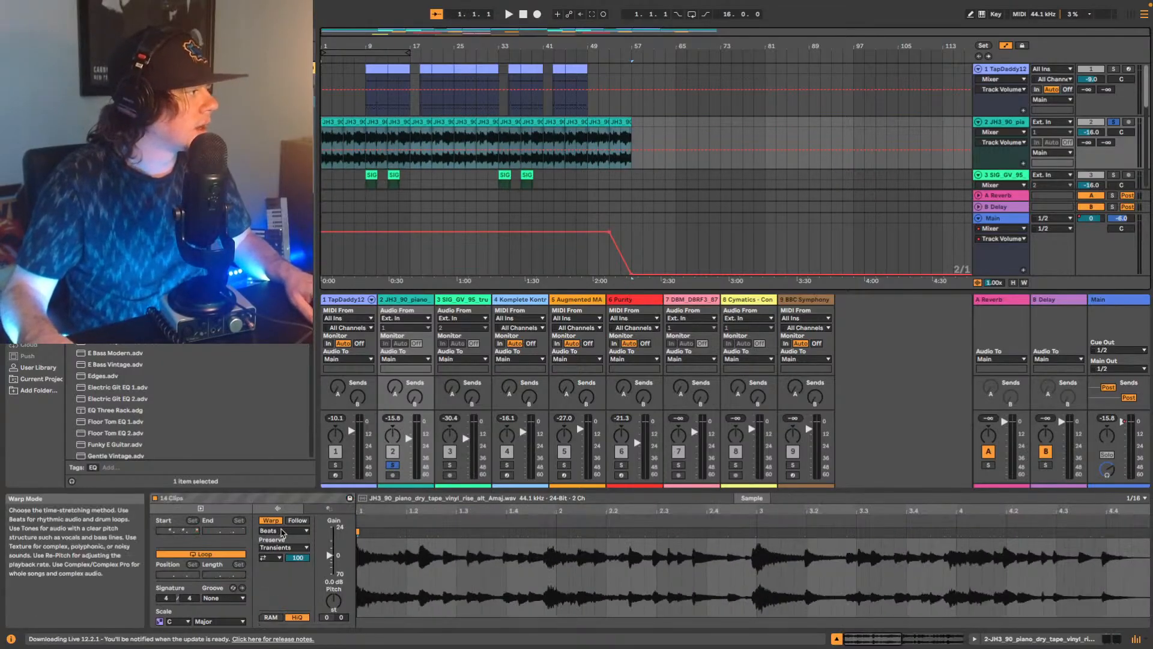
{"action": "left_click", "coordinate": [285, 531]}
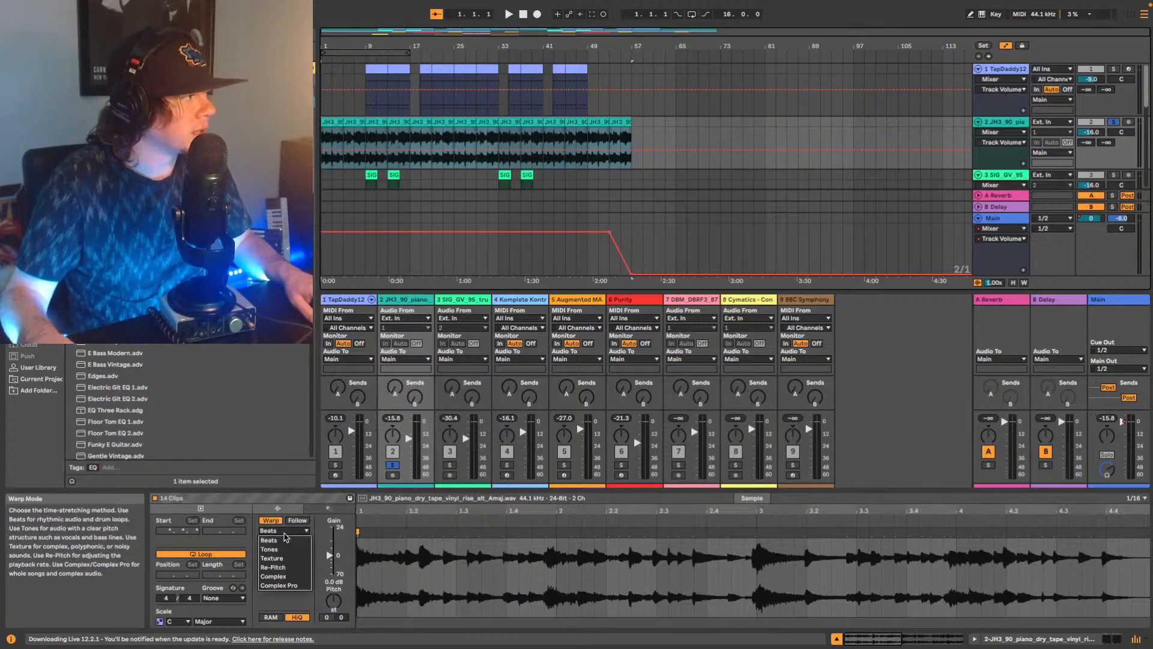
{"action": "left_click", "coordinate": [286, 582]}
{"action": "key", "text": "space"}
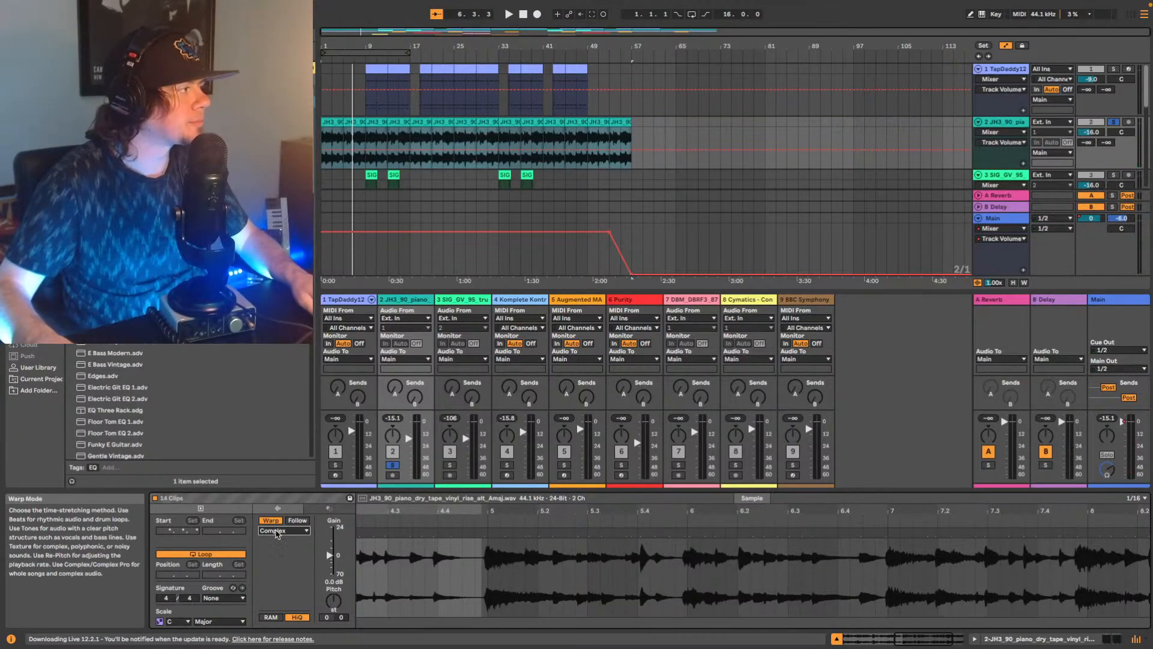
Compare the Complex Pro and Complex warp modes on track 2's piano clips during playback, ending on Complex.
{"action": "left_click", "coordinate": [278, 531]}
{"action": "left_click", "coordinate": [282, 586]}
{"action": "key", "text": "space"}
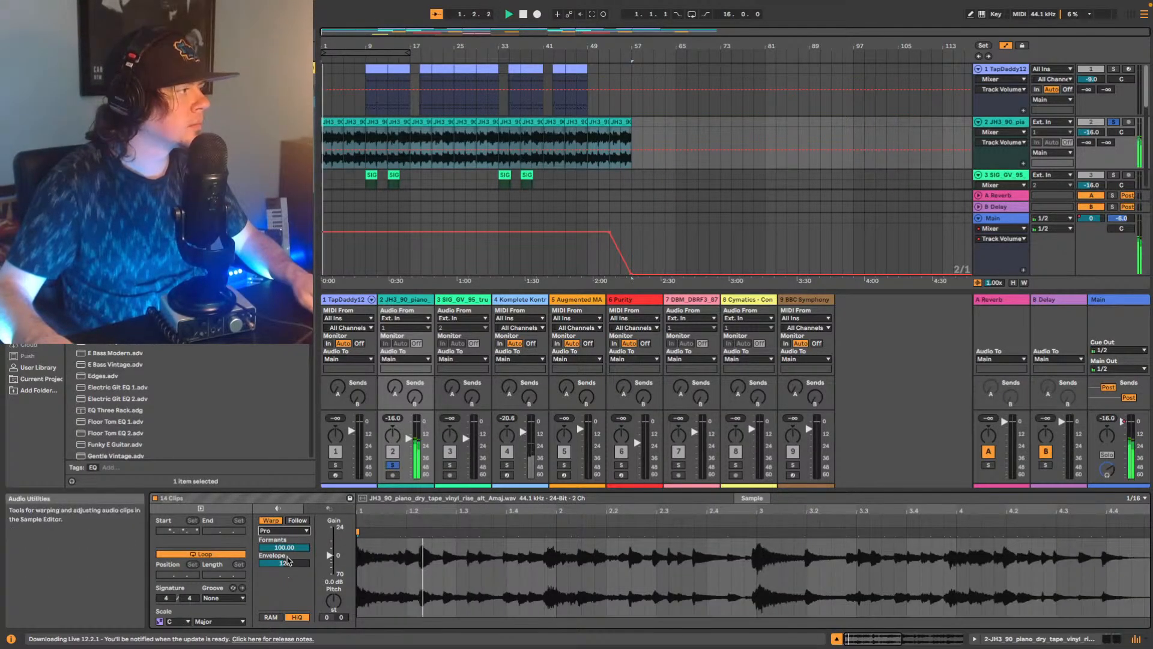
{"action": "left_click", "coordinate": [291, 532]}
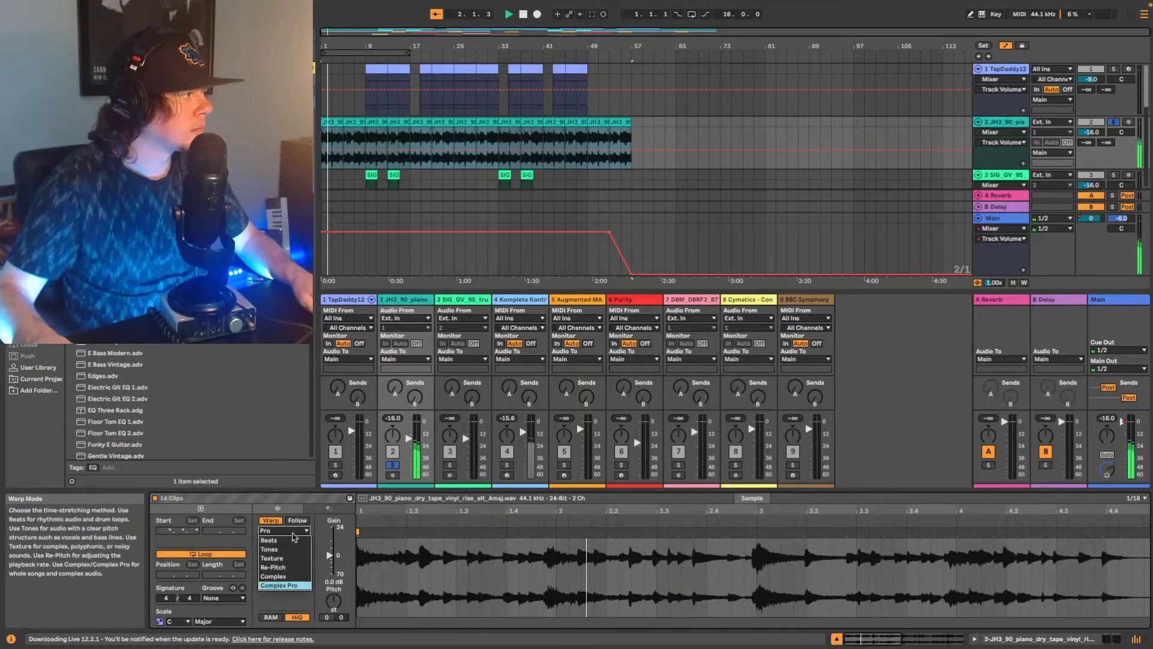
{"action": "left_click", "coordinate": [291, 577]}
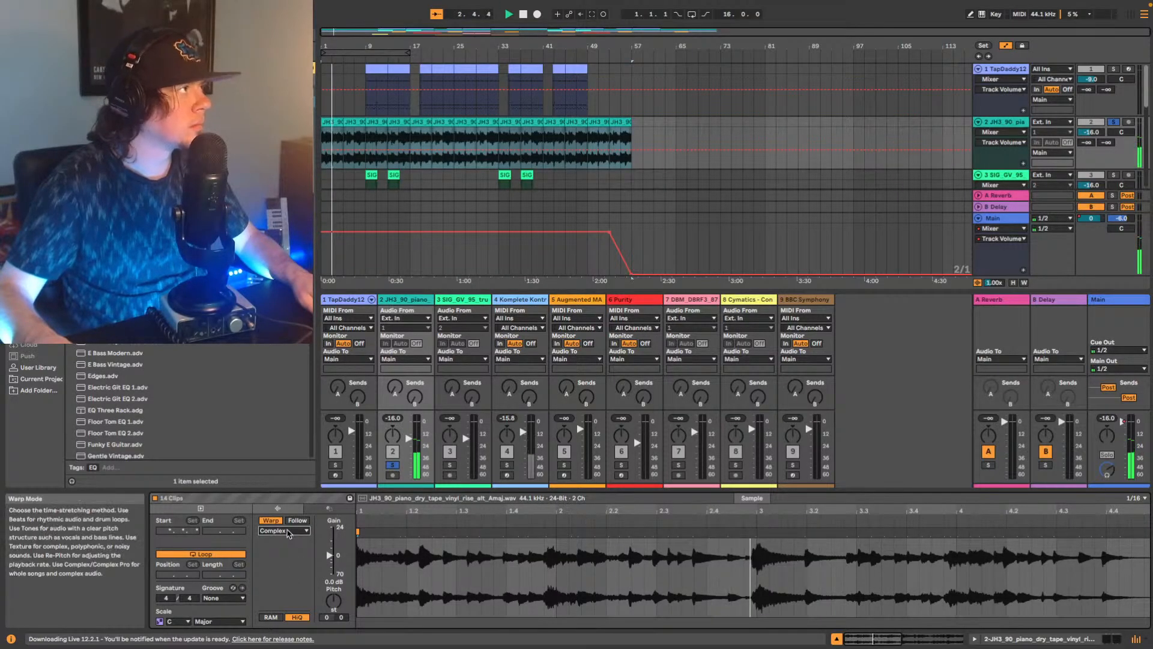
{"action": "left_click", "coordinate": [289, 531]}
{"action": "left_click", "coordinate": [287, 586]}
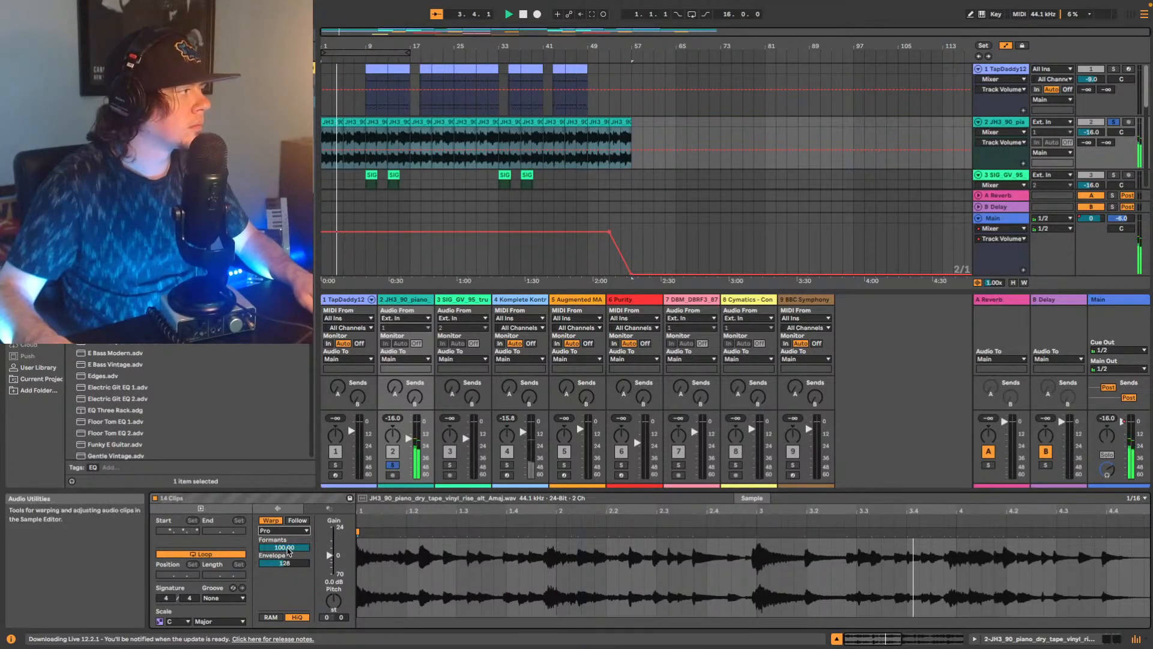
{"action": "left_click", "coordinate": [289, 532]}
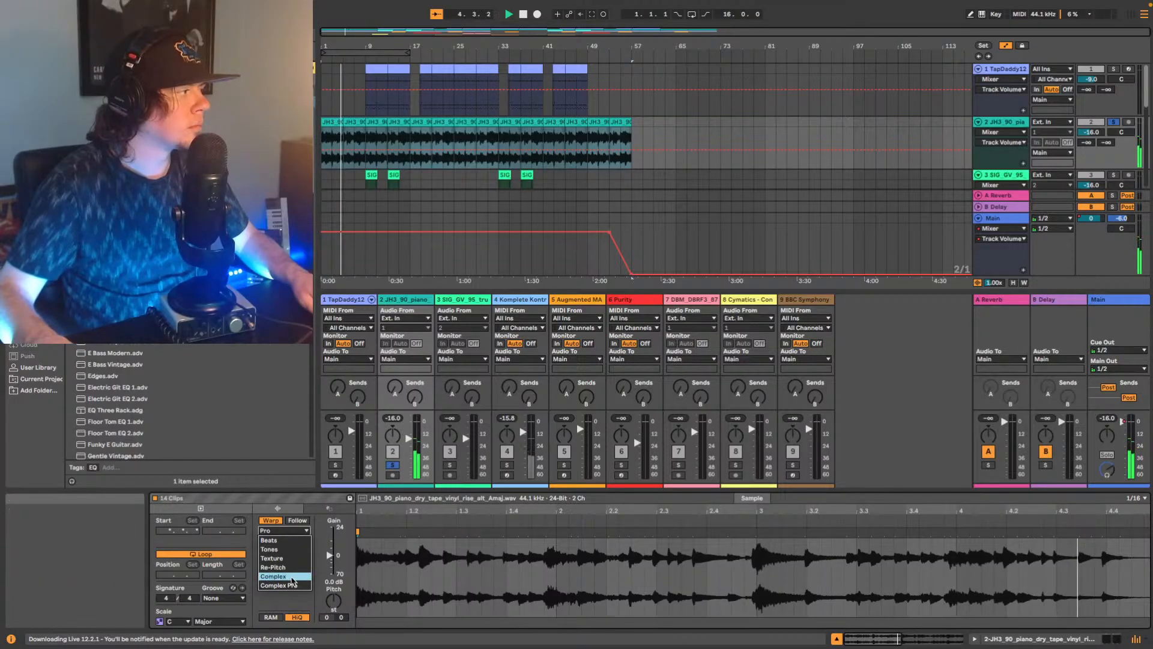
{"action": "left_click", "coordinate": [290, 577]}
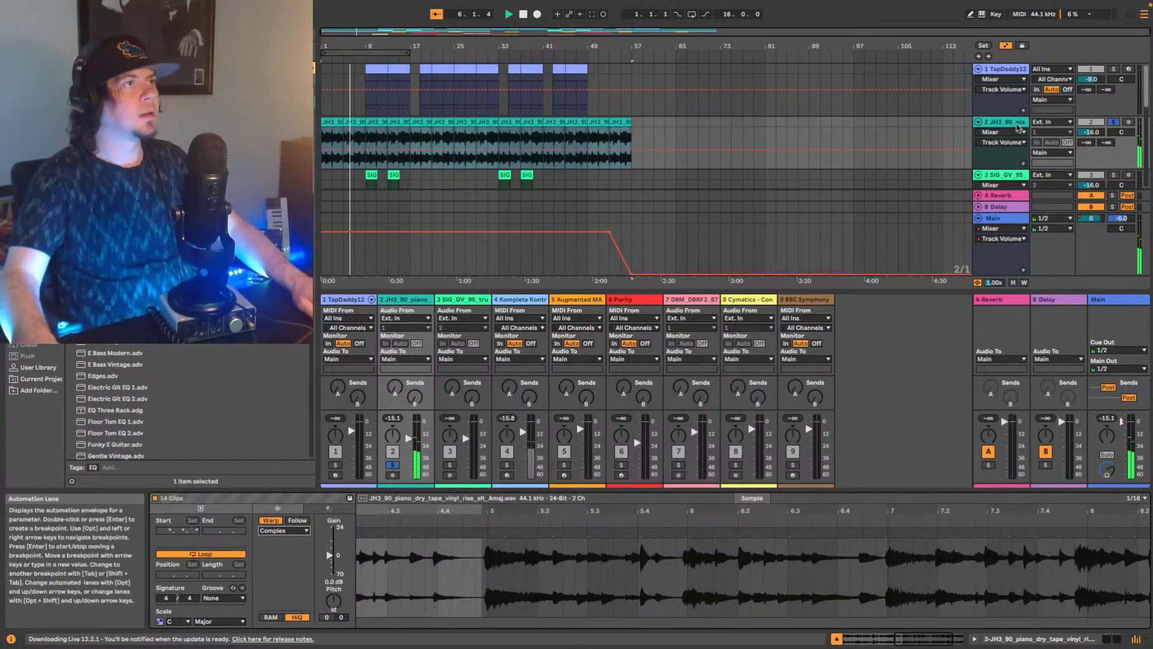
Unsolo track 2 and switch from its clip details back to its device chain.
{"action": "left_click", "coordinate": [1114, 122]}
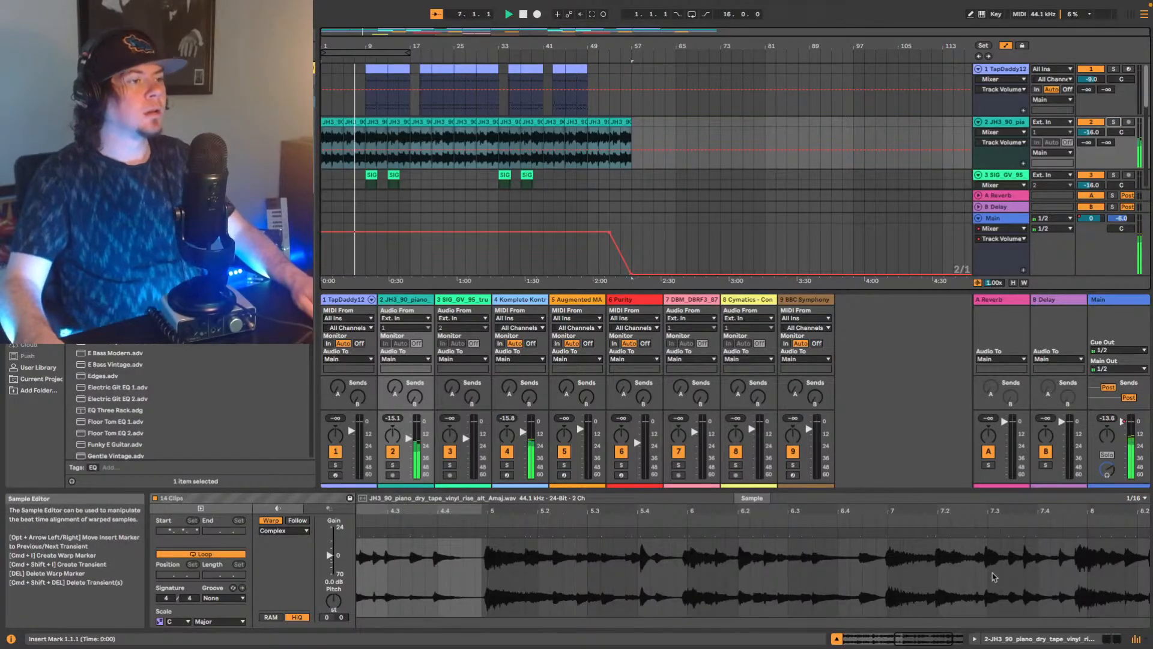
{"action": "left_click", "coordinate": [1096, 638]}
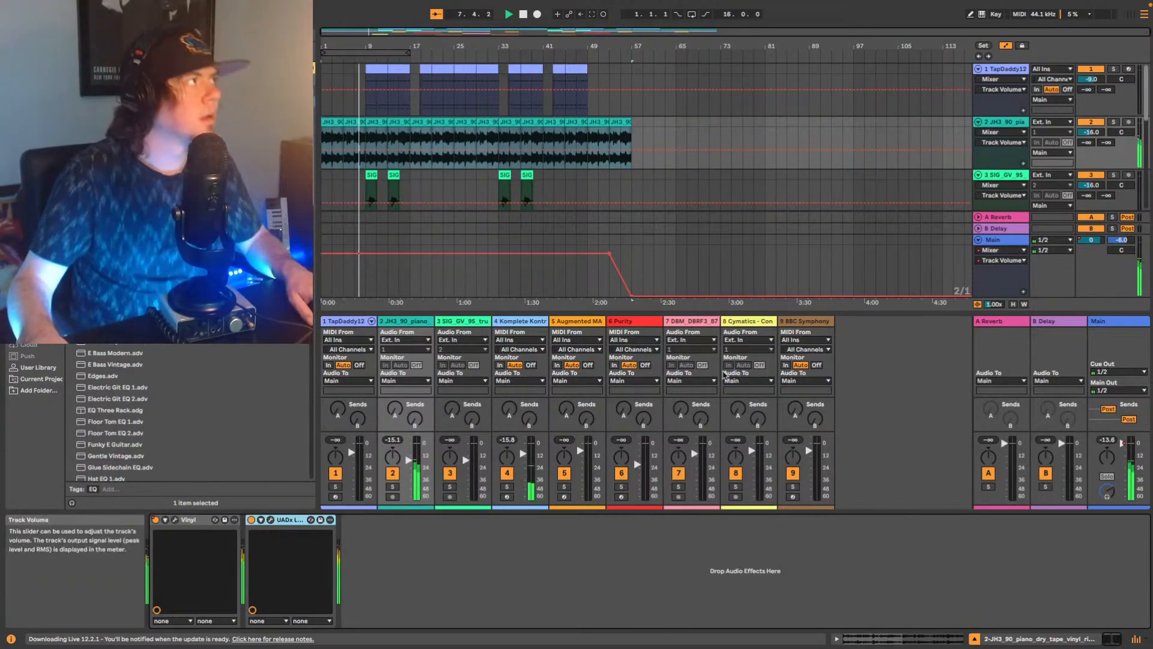
Add Soundtoys Decapitator to the end of track 1's device chain, after EQ Eight.
{"action": "left_click", "coordinate": [1002, 70]}
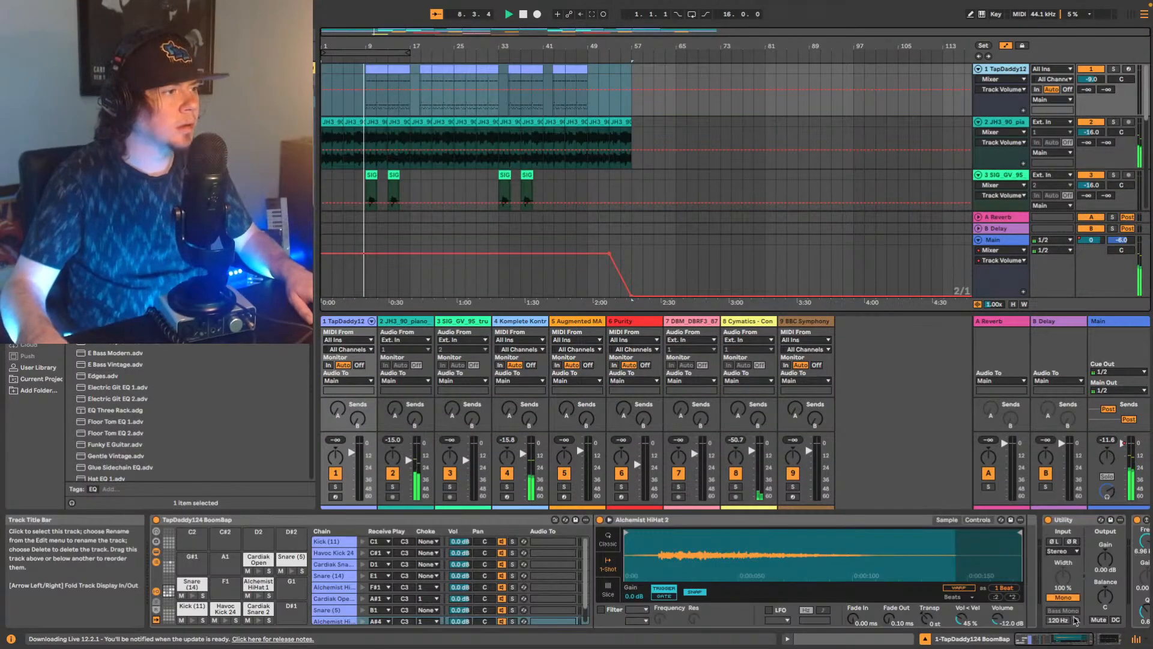
{"action": "scroll", "coordinate": [1075, 620], "scroll_direction": "right", "scroll_amount": 5}
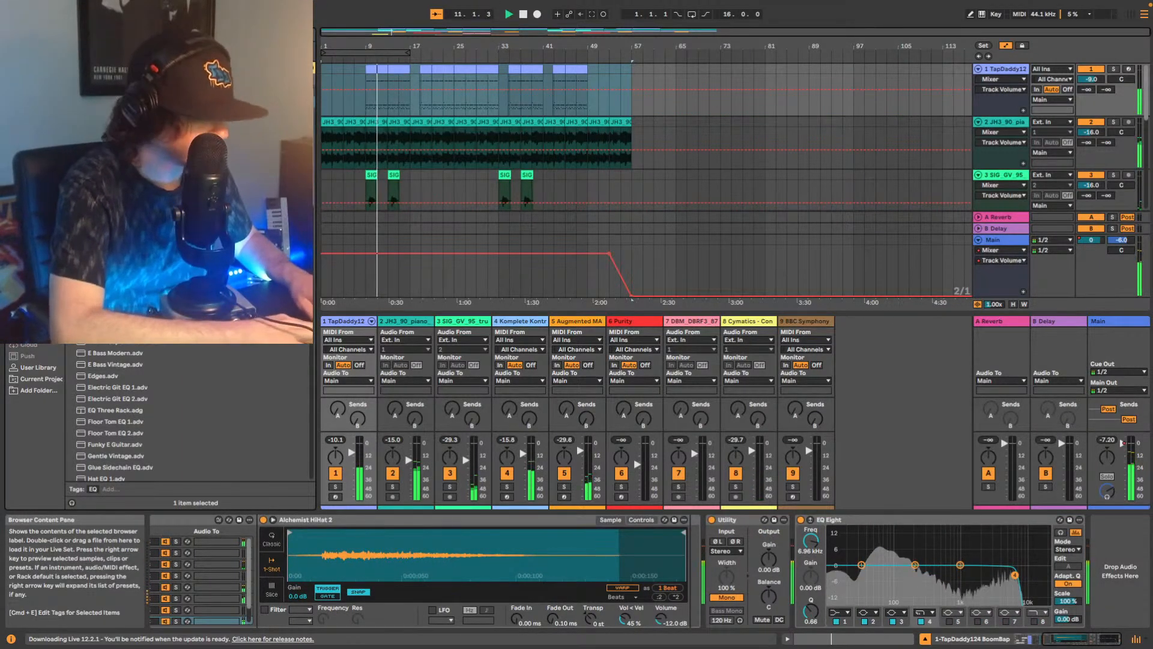
{"action": "key", "text": "super+f"}
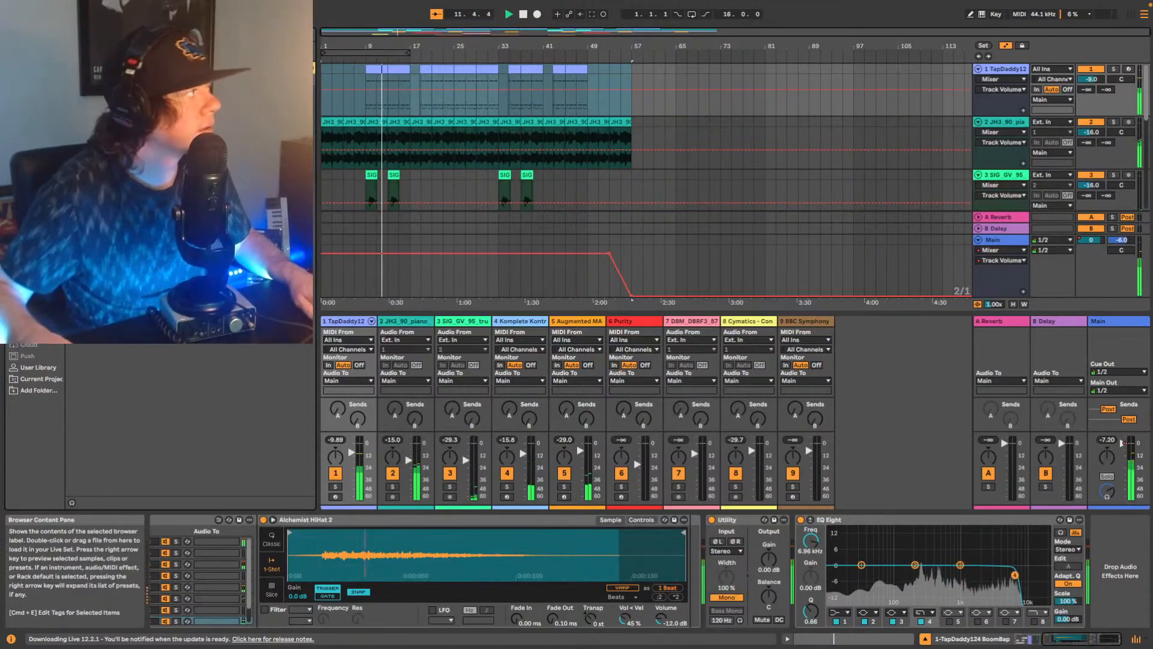
{"action": "left_click", "coordinate": [180, 164]}
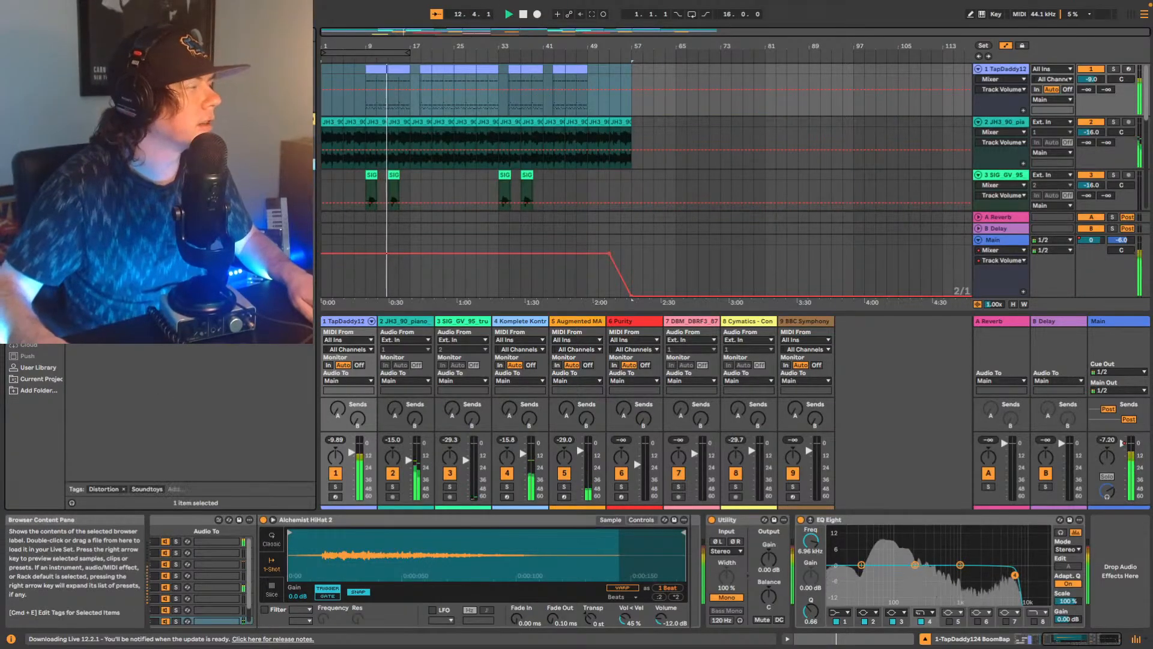
{"action": "left_click_drag", "start_coordinate": [180, 164], "coordinate": [1099, 541]}
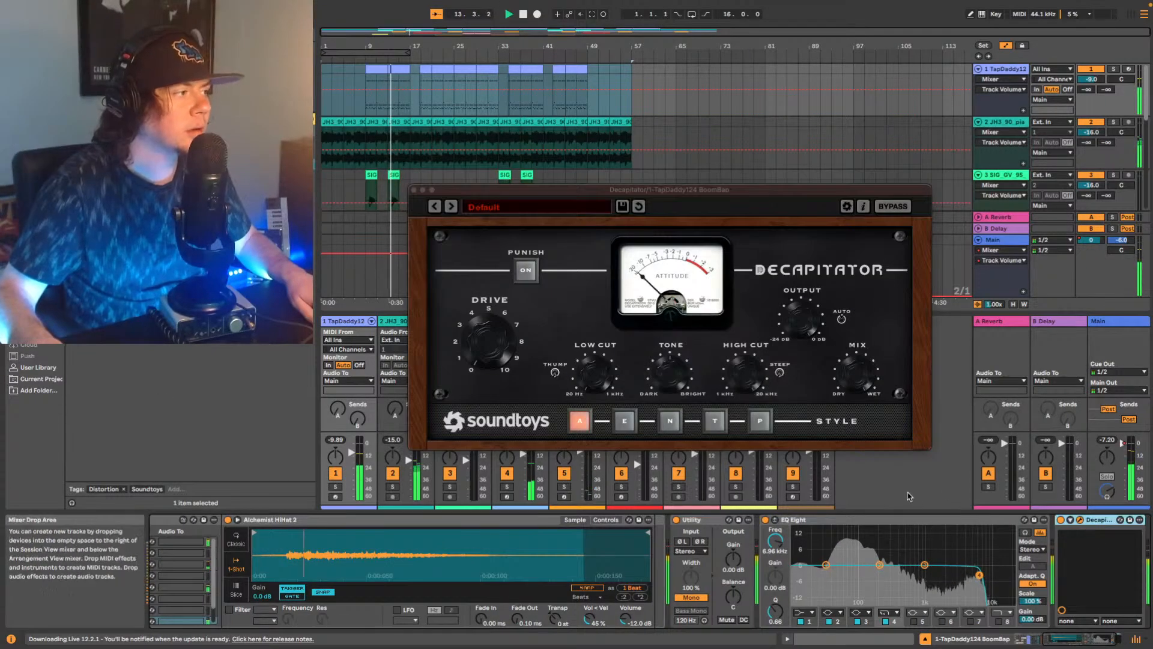
Adjust Decapitator's low cut, choose style E and restart playback from about bar 21.
{"action": "mouse_move", "coordinate": [492, 353]}
{"action": "left_mouse_down"}
{"action": "mouse_move", "coordinate": [488, 327]}
{"action": "mouse_move", "coordinate": [485, 360]}
{"action": "left_mouse_up"}
{"action": "left_click", "coordinate": [624, 420]}
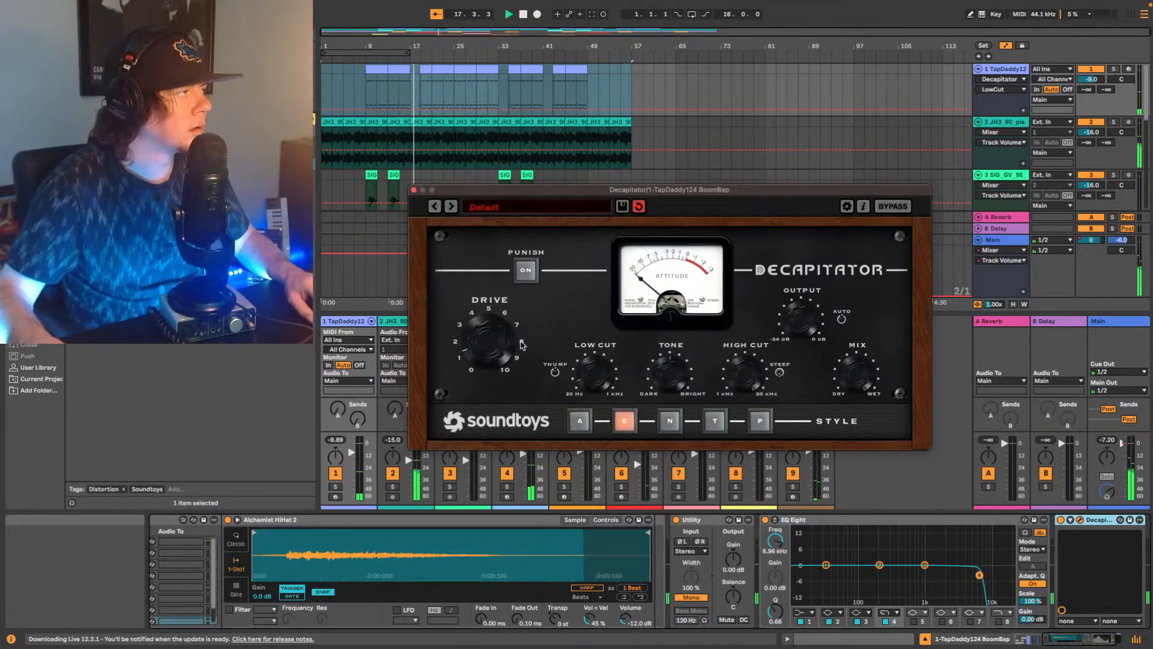
{"action": "key", "text": "space"}
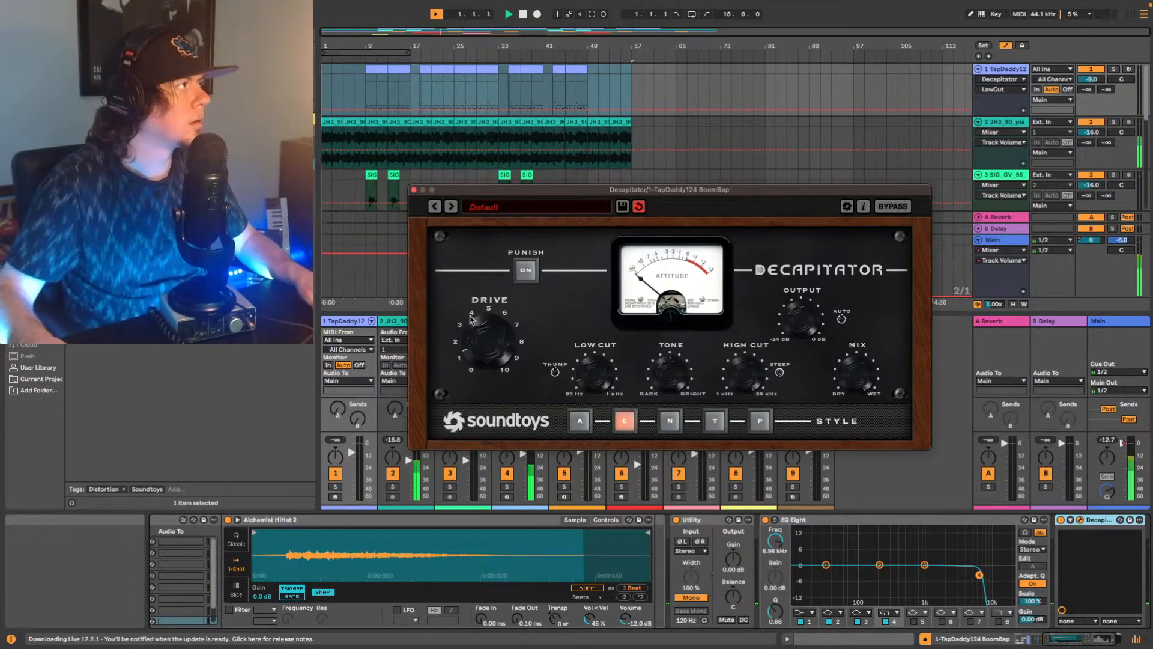
{"action": "left_click", "coordinate": [431, 90]}
{"action": "key", "text": "space"}
{"action": "key", "text": "space"}
Fine-tune Decapitator's drive, output and mix during playback and compare styles A and E, ending on E.
{"action": "left_click", "coordinate": [494, 337]}
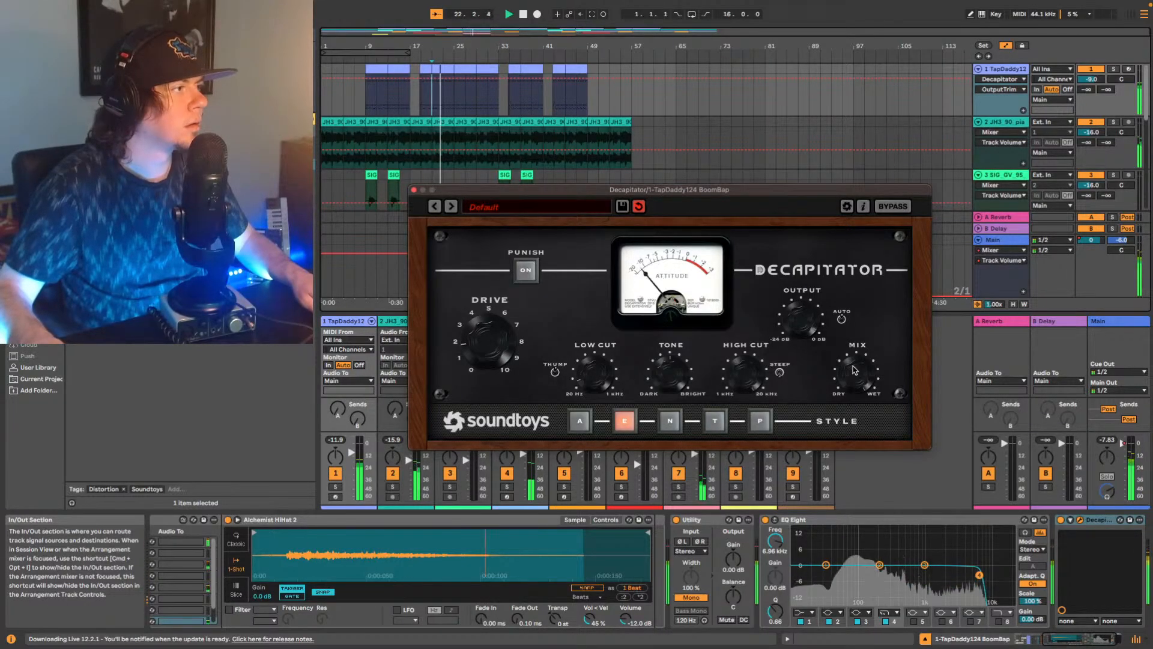
{"action": "left_click_drag", "start_coordinate": [855, 370], "coordinate": [844, 394]}
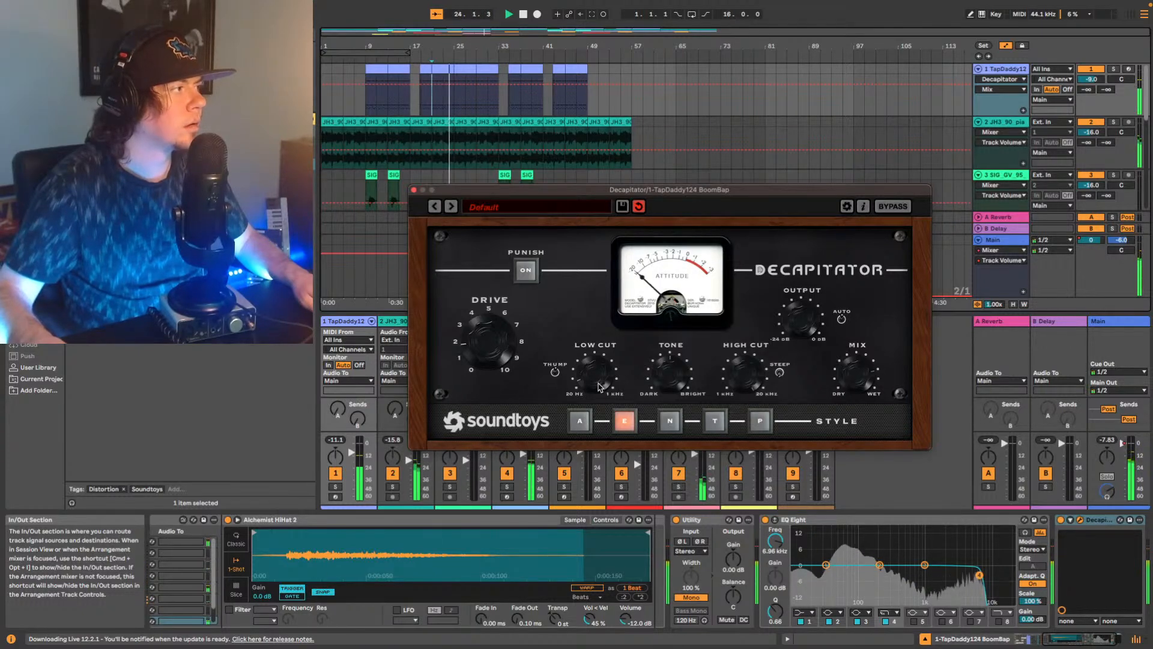
{"action": "left_click", "coordinate": [498, 344]}
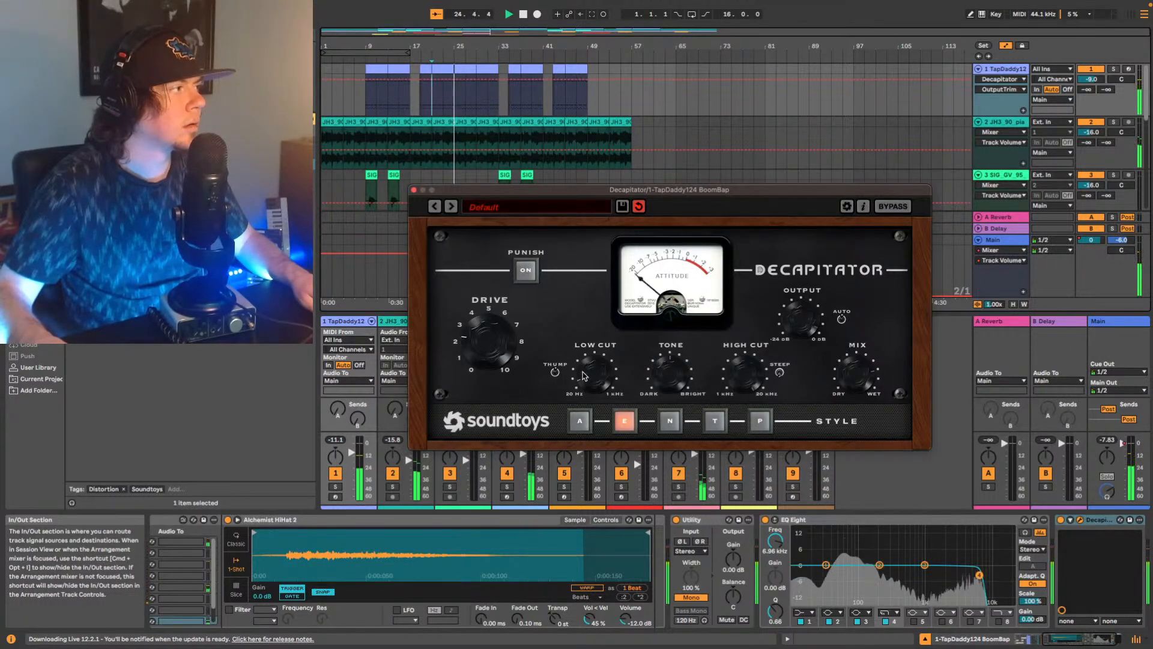
{"action": "left_click", "coordinate": [580, 421]}
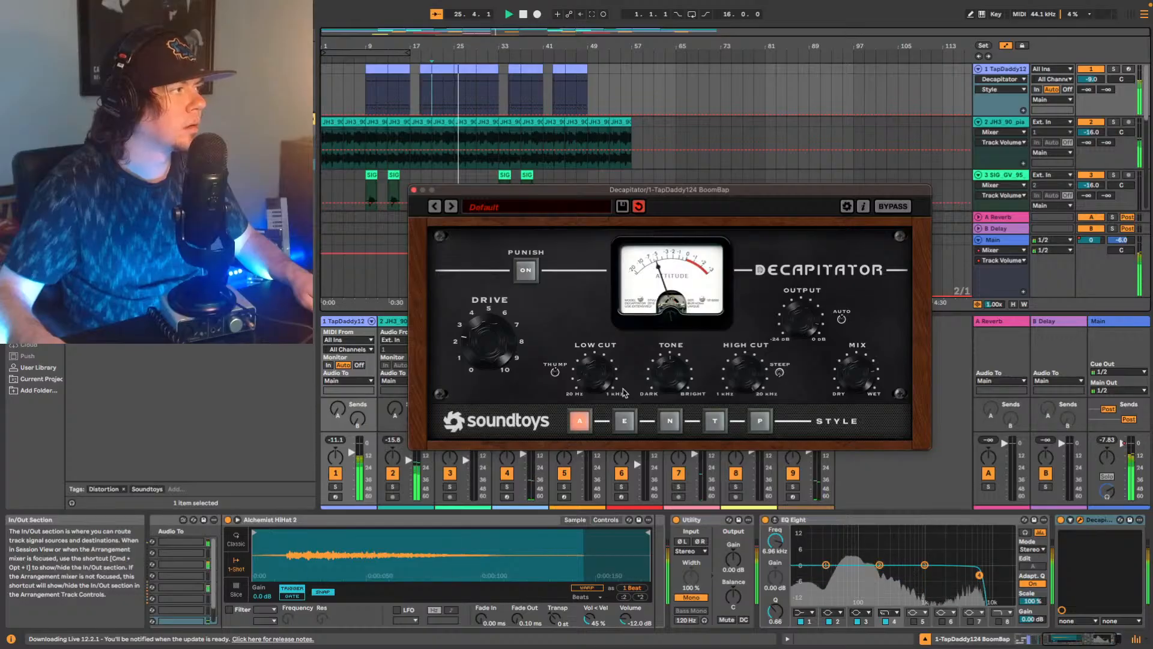
{"action": "left_click", "coordinate": [625, 421]}
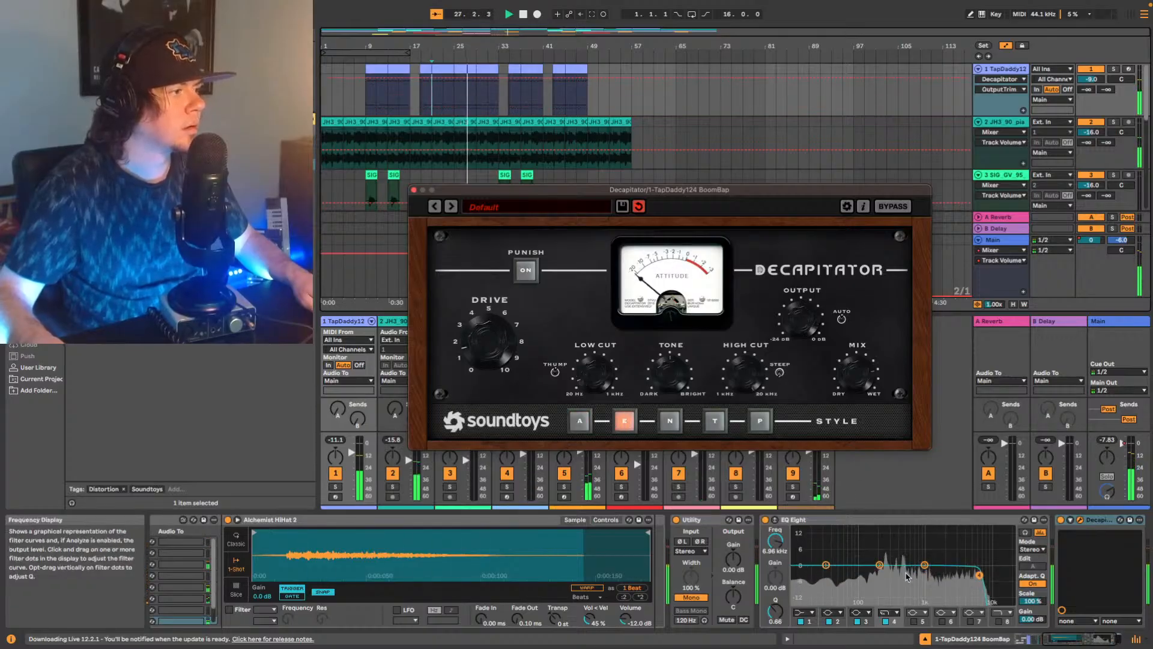
Add another EQ Eight after Decapitator on track 1.
{"action": "scroll", "coordinate": [924, 579], "scroll_direction": "right", "scroll_amount": 3}
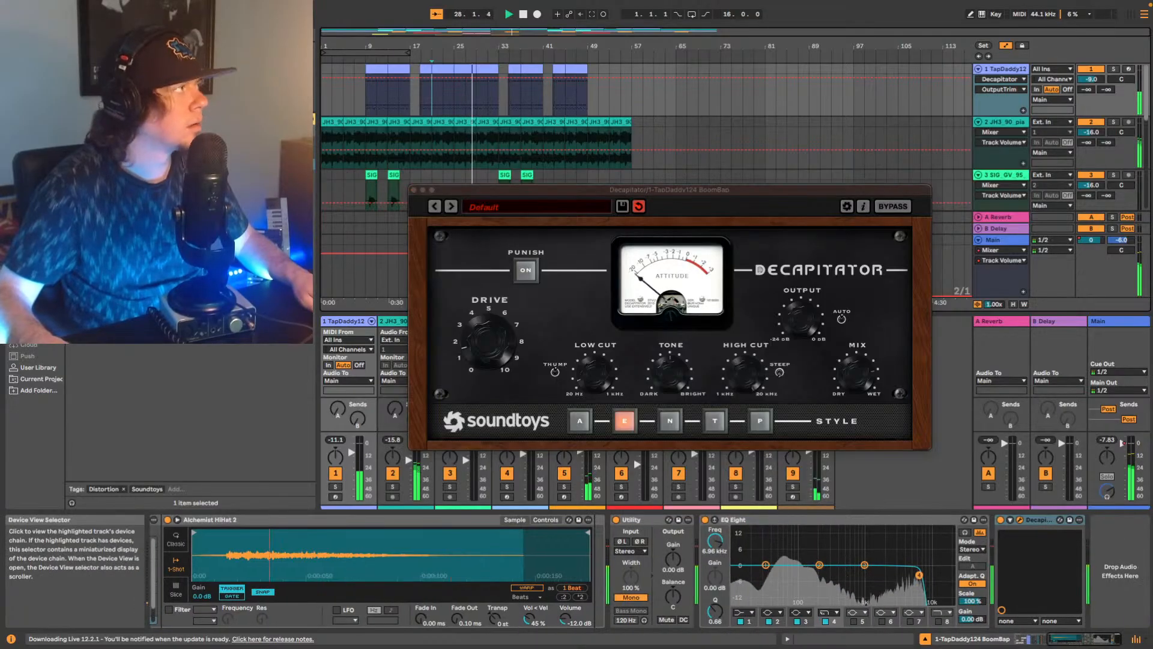
{"action": "left_click", "coordinate": [180, 91]}
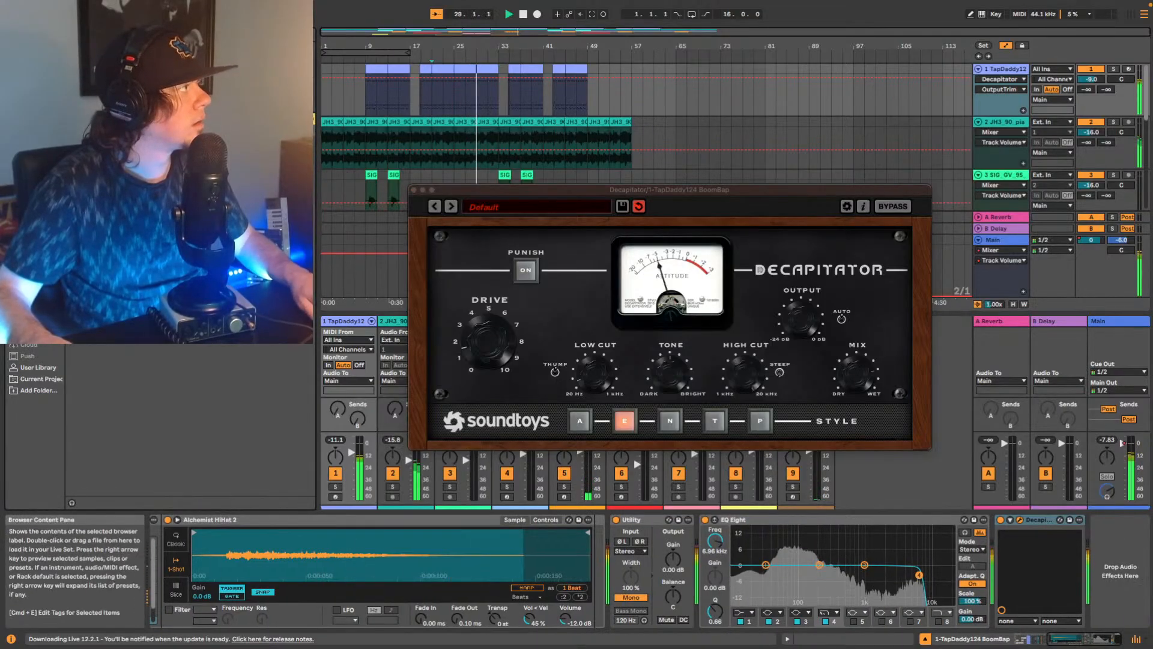
{"action": "left_click", "coordinate": [37, 202]}
{"action": "left_click_drag", "start_coordinate": [109, 199], "coordinate": [1103, 543]}
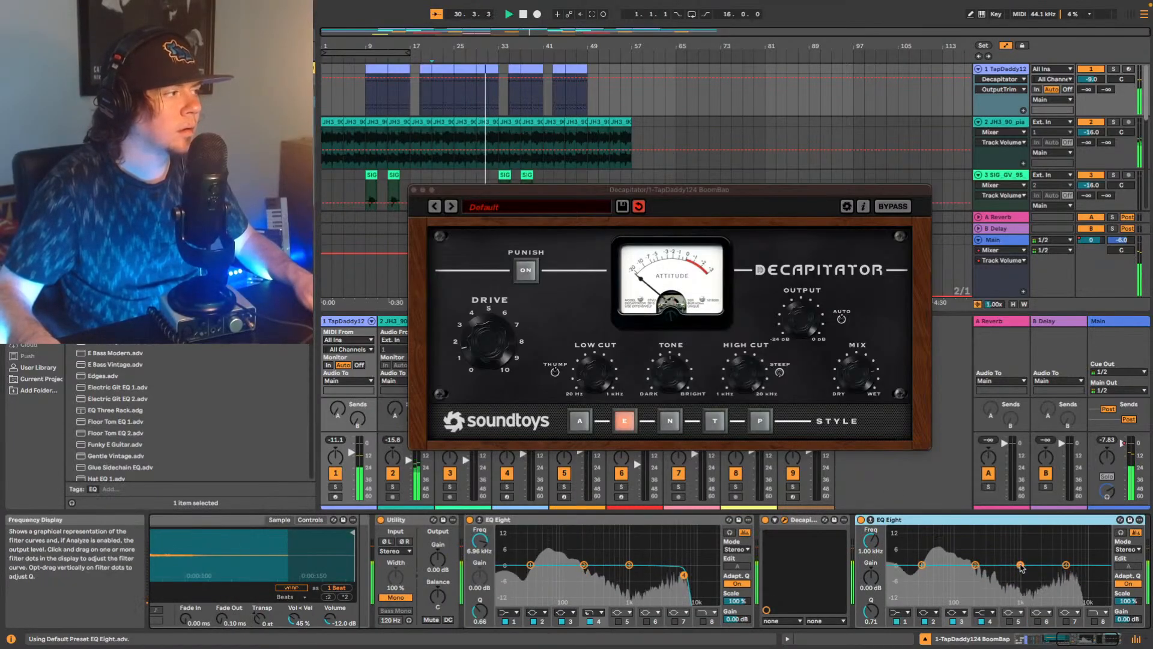
Sweep band 3 of the new EQ Eight during playback and cut about 3.1 dB at 2.90 kHz with a Q of 5.23.
{"action": "left_click_drag", "start_coordinate": [1018, 566], "coordinate": [1038, 537]}
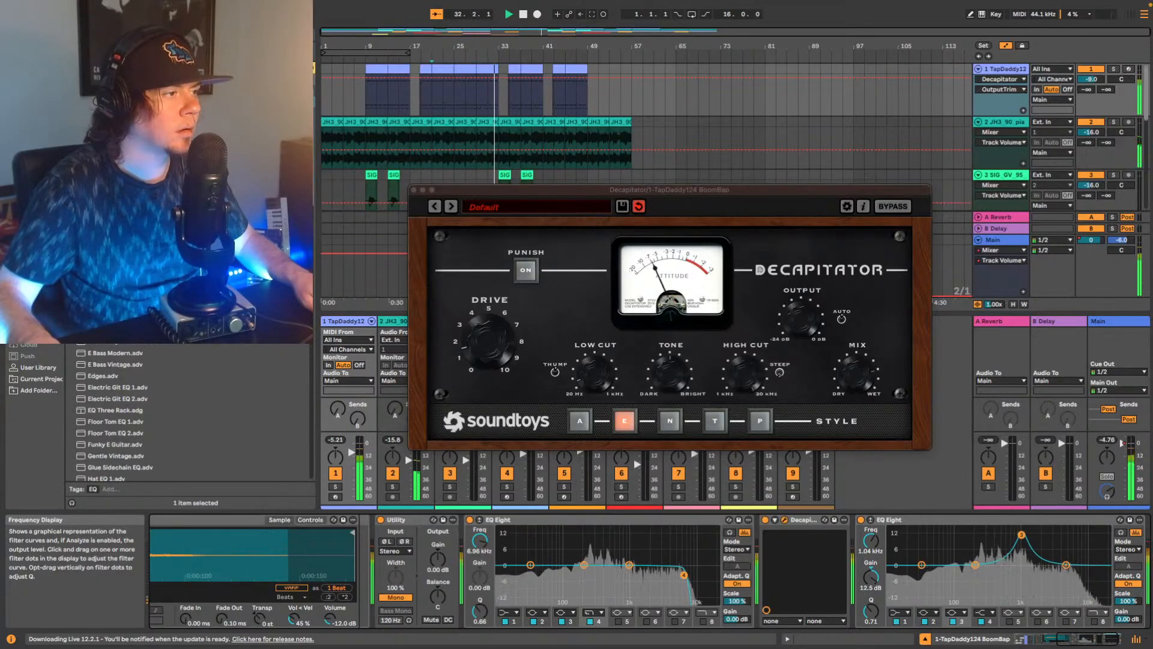
{"action": "left_click_drag", "start_coordinate": [999, 543], "coordinate": [1000, 542]}
{"action": "key", "text": "space"}
{"action": "key", "text": "space"}
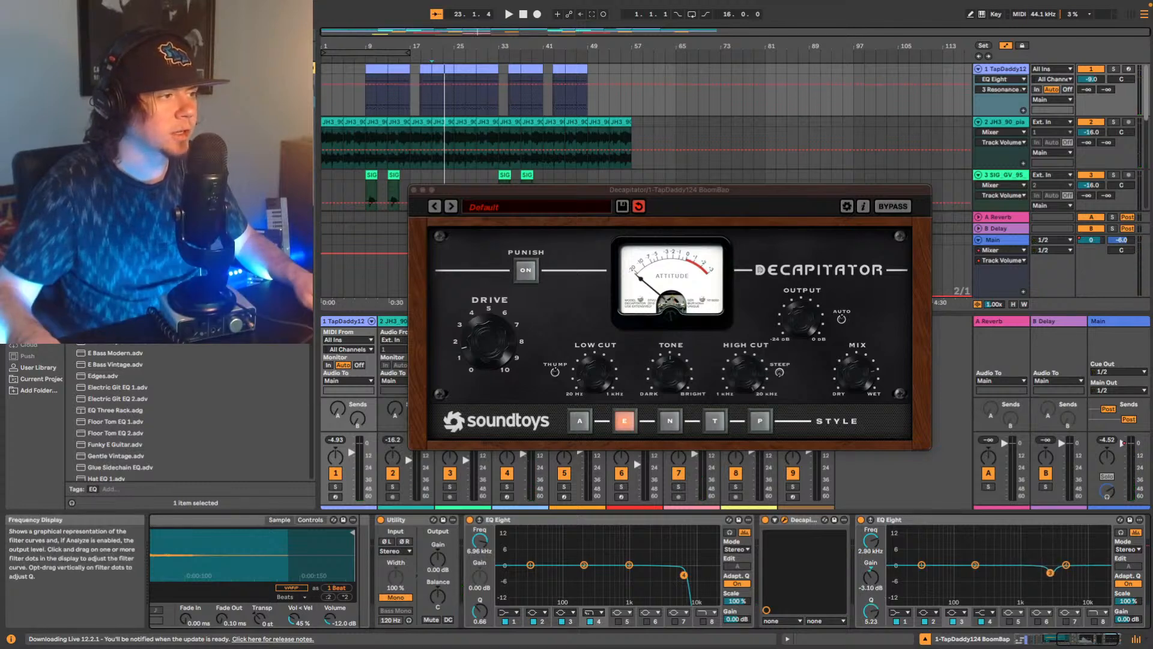
{"action": "key", "text": "space"}
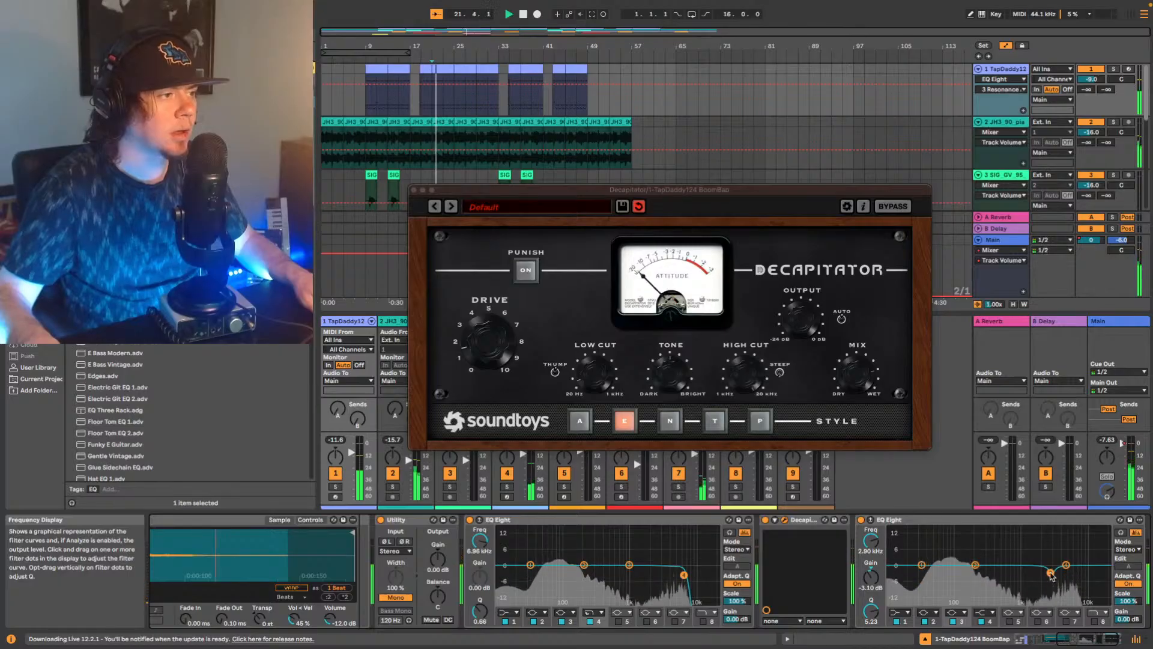
Add one more EQ Eight at the end of track 1's chain and boost the highs with a 3.35 dB shelf at 1.32 kHz.
{"action": "left_click", "coordinate": [1108, 638]}
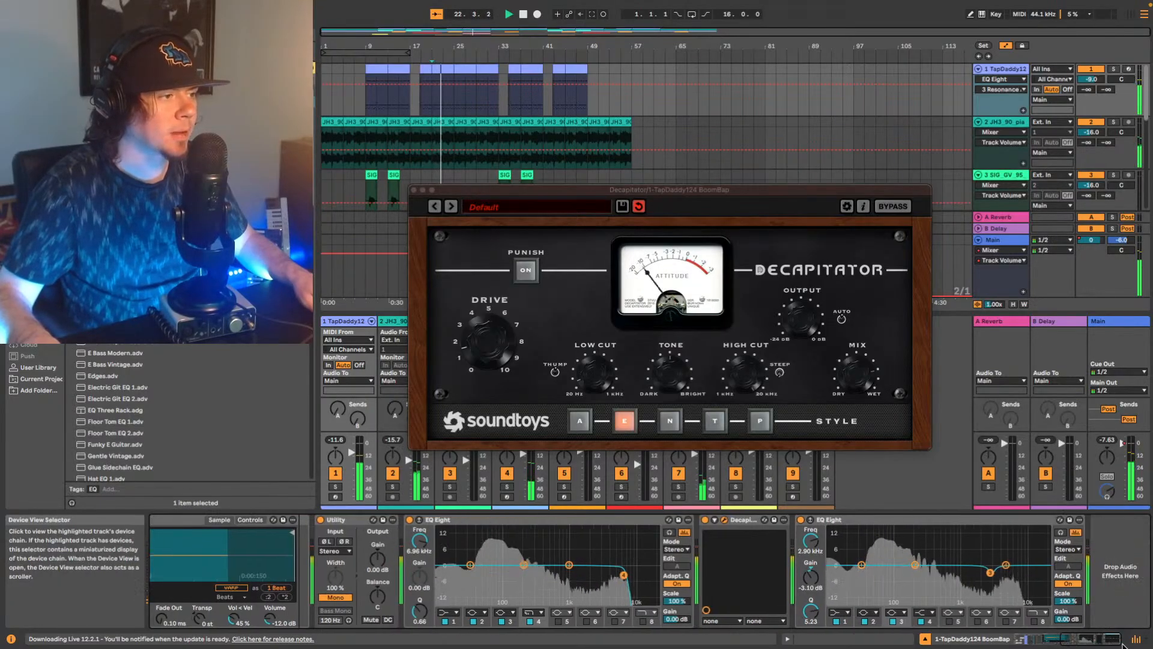
{"action": "left_click_drag", "start_coordinate": [114, 240], "coordinate": [1112, 560]}
{"action": "left_click", "coordinate": [1020, 565]}
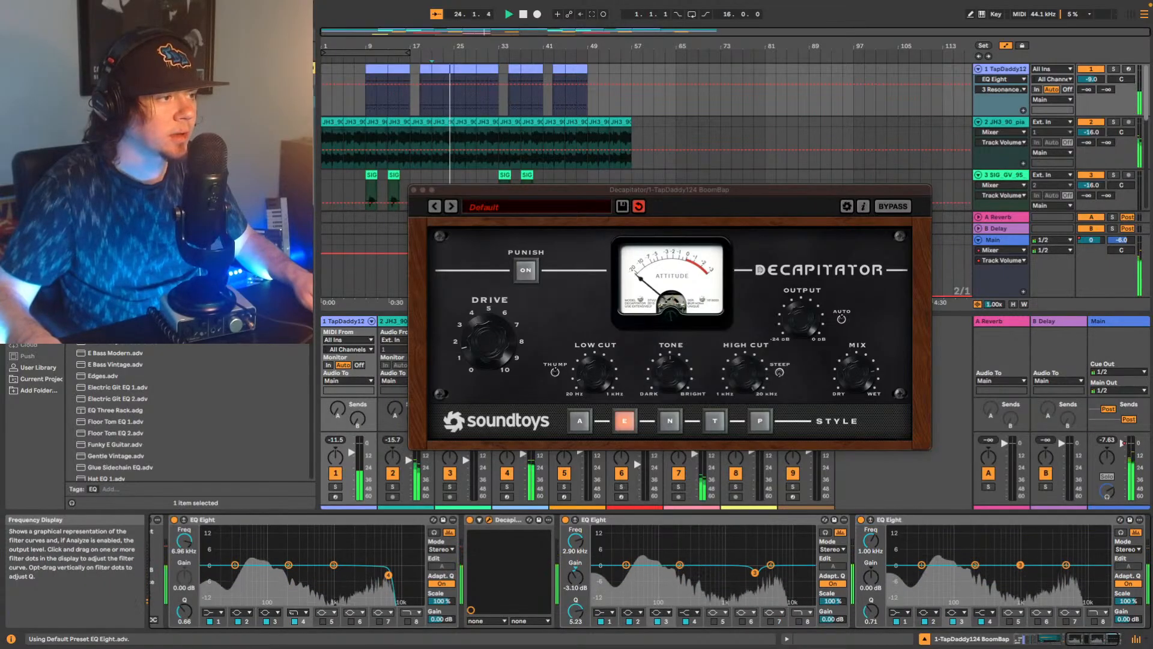
{"action": "left_click_drag", "start_coordinate": [1050, 549], "coordinate": [1015, 557]}
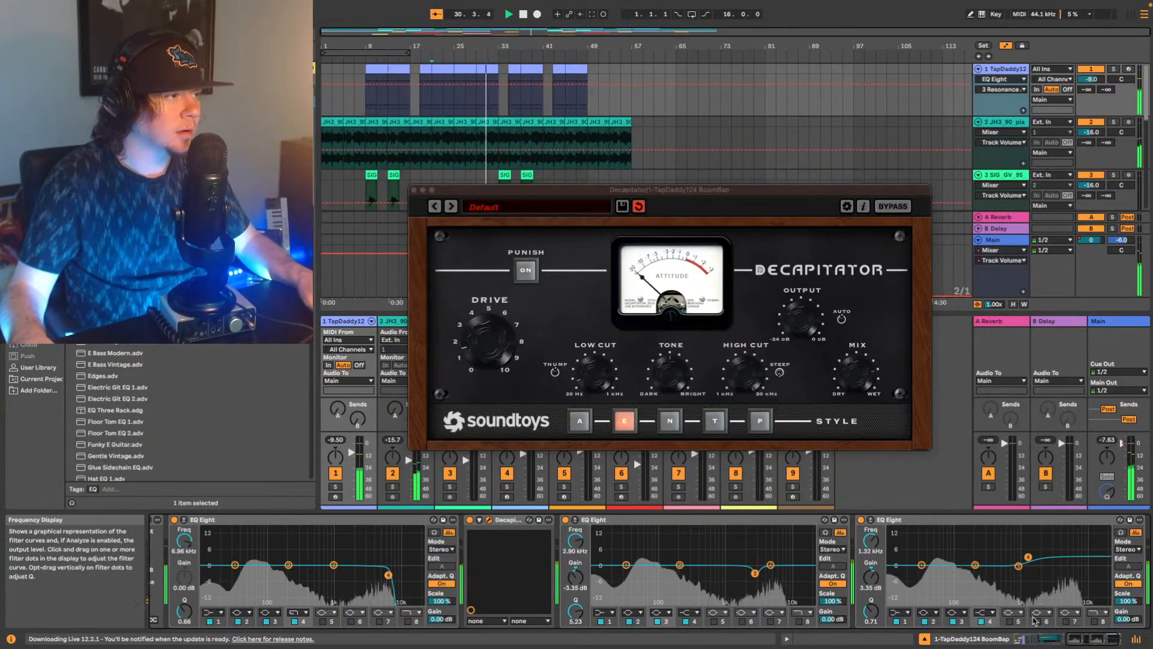
Stop playback, insert the UADx 1176 FET Compressor before Decapitator on track 1 and move its window clear of Decapitator's.
{"action": "scroll", "coordinate": [1035, 600], "scroll_direction": "right", "scroll_amount": 3}
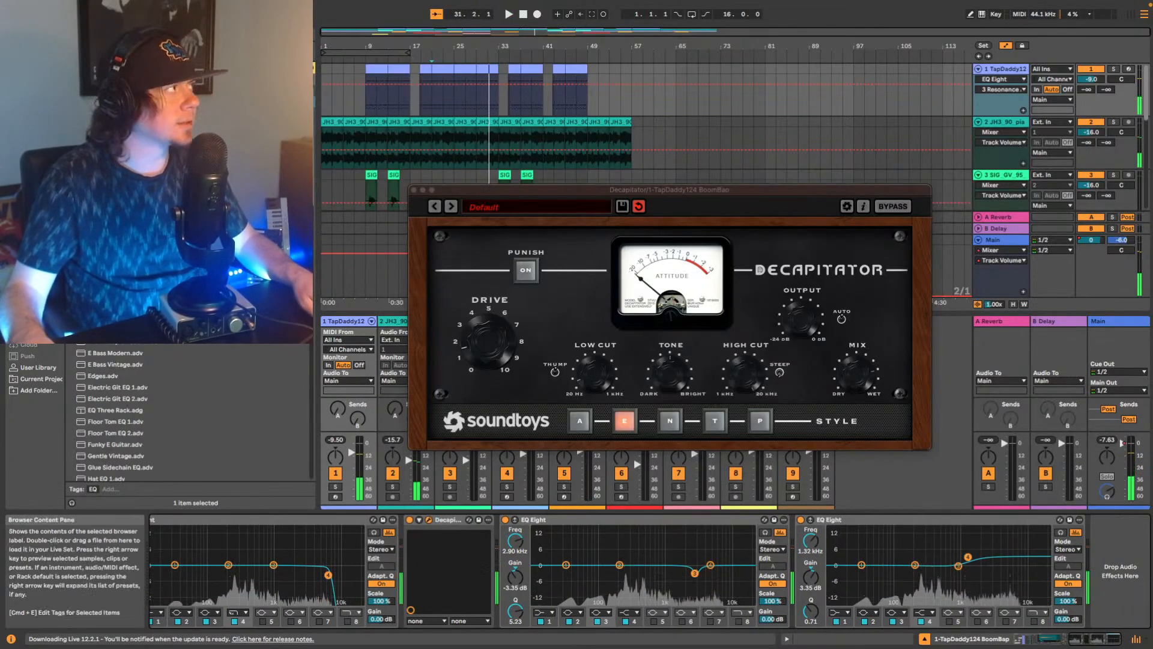
{"action": "left_click", "coordinate": [30, 80]}
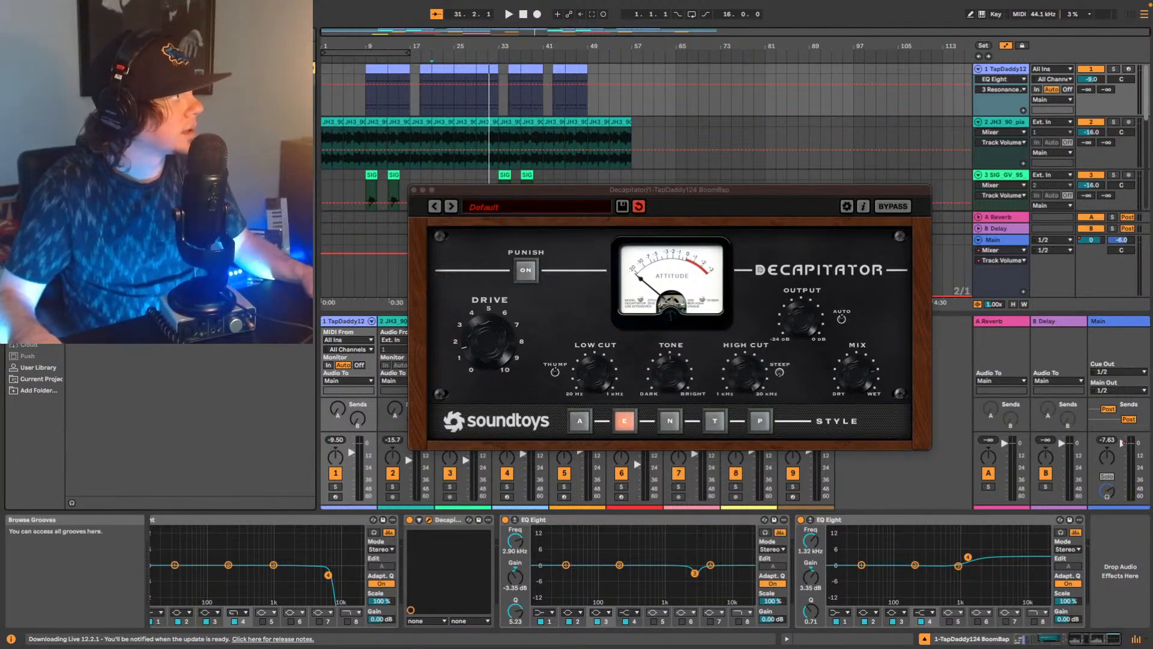
{"action": "left_click", "coordinate": [1071, 641]}
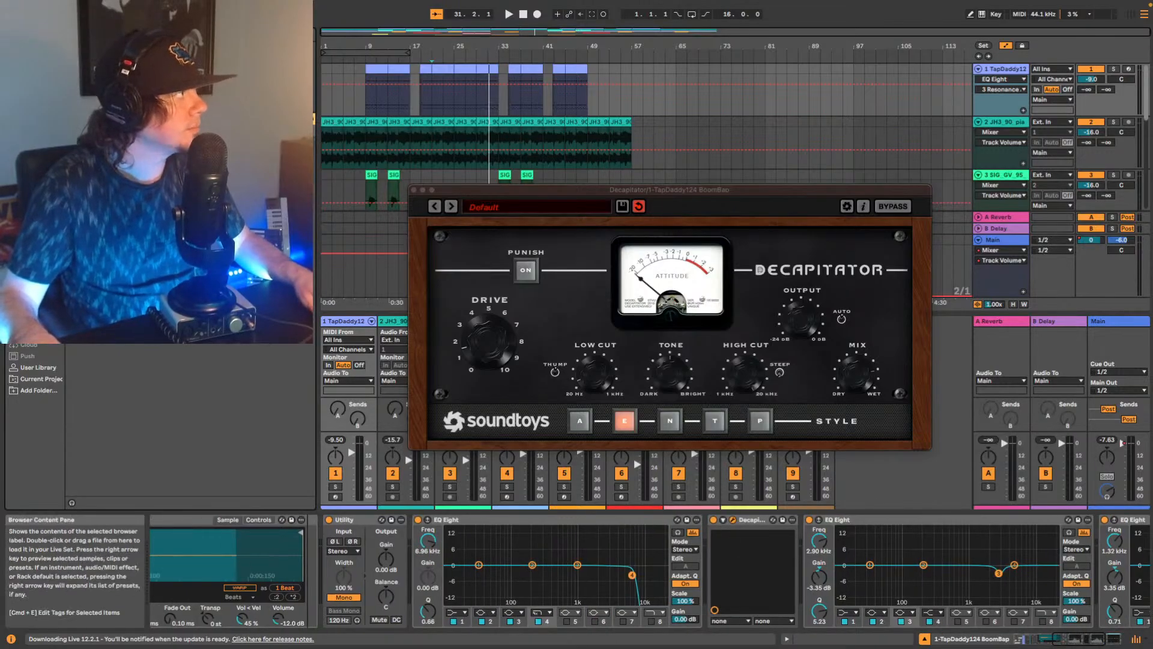
{"action": "left_click_drag", "start_coordinate": [180, 240], "coordinate": [711, 558]}
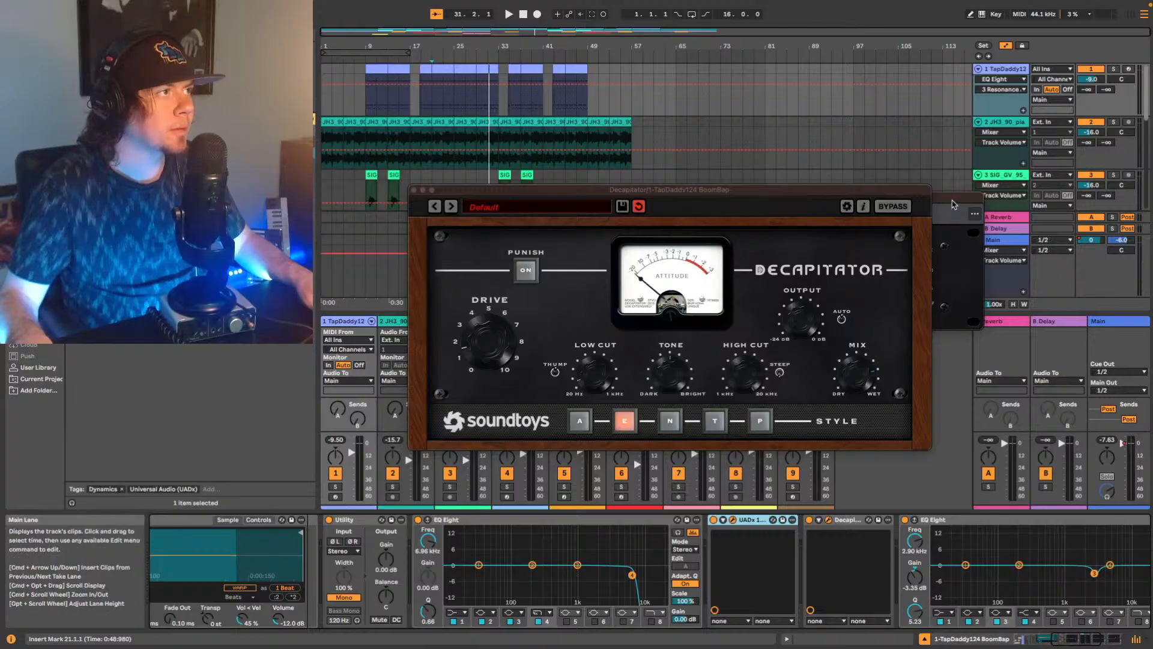
{"action": "left_click_drag", "start_coordinate": [951, 199], "coordinate": [937, 249]}
Play from bar 21 and adjust the 1176 compressor's release, input and output on the drums.
{"action": "key", "text": "space"}
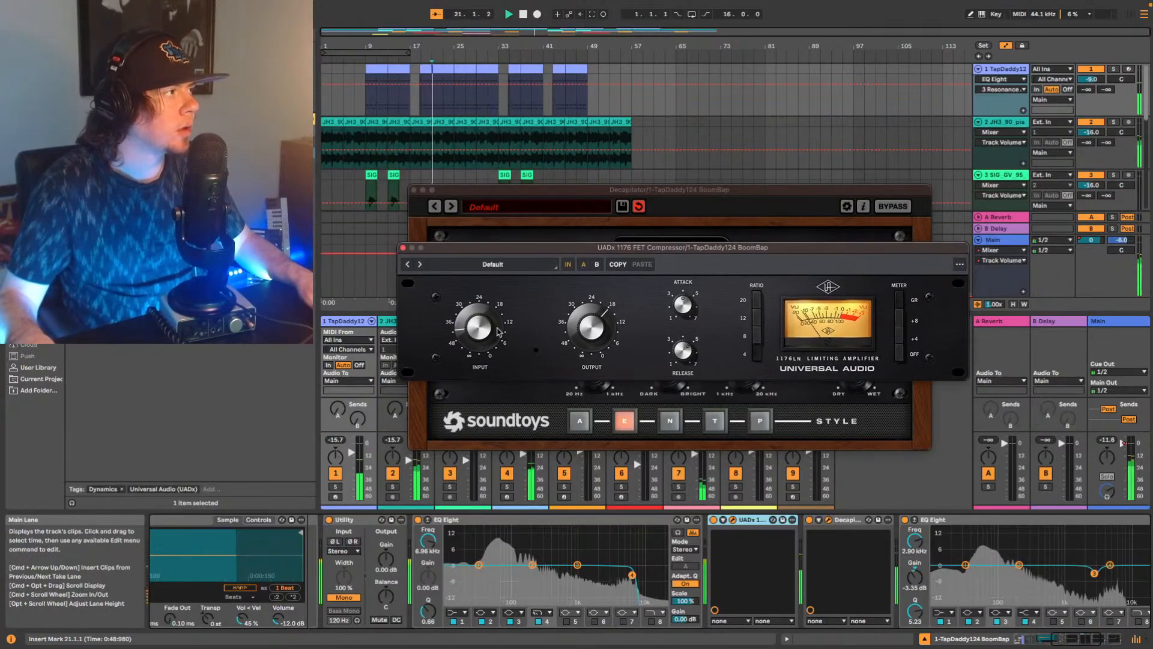
{"action": "left_click", "coordinate": [685, 350]}
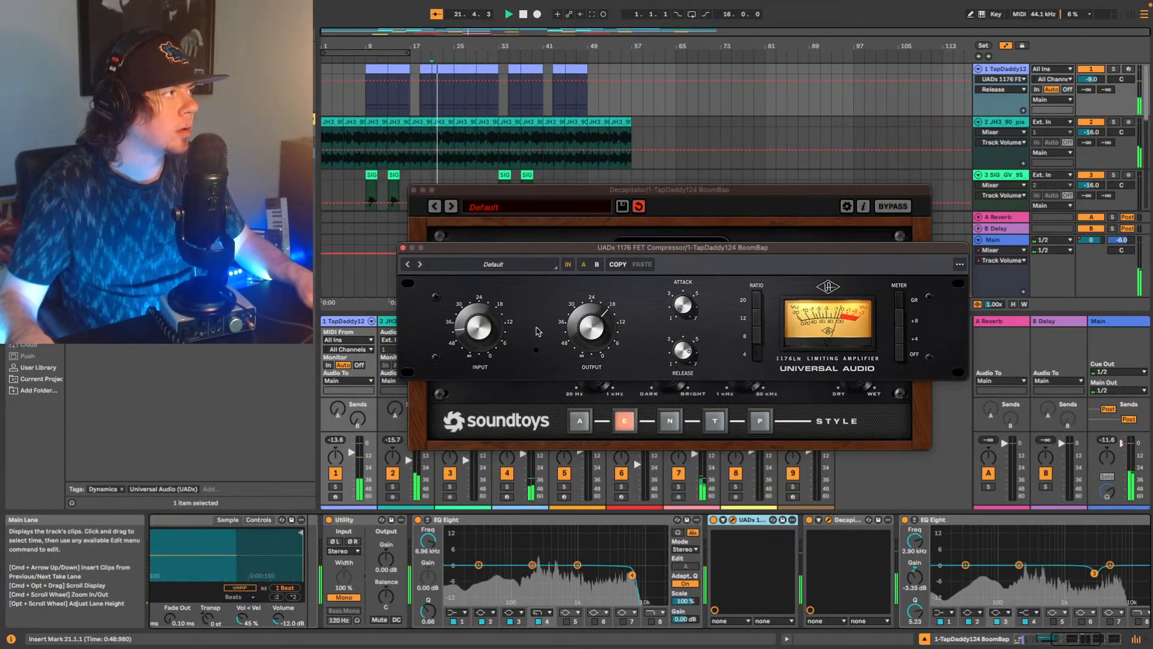
{"action": "left_click", "coordinate": [493, 305]}
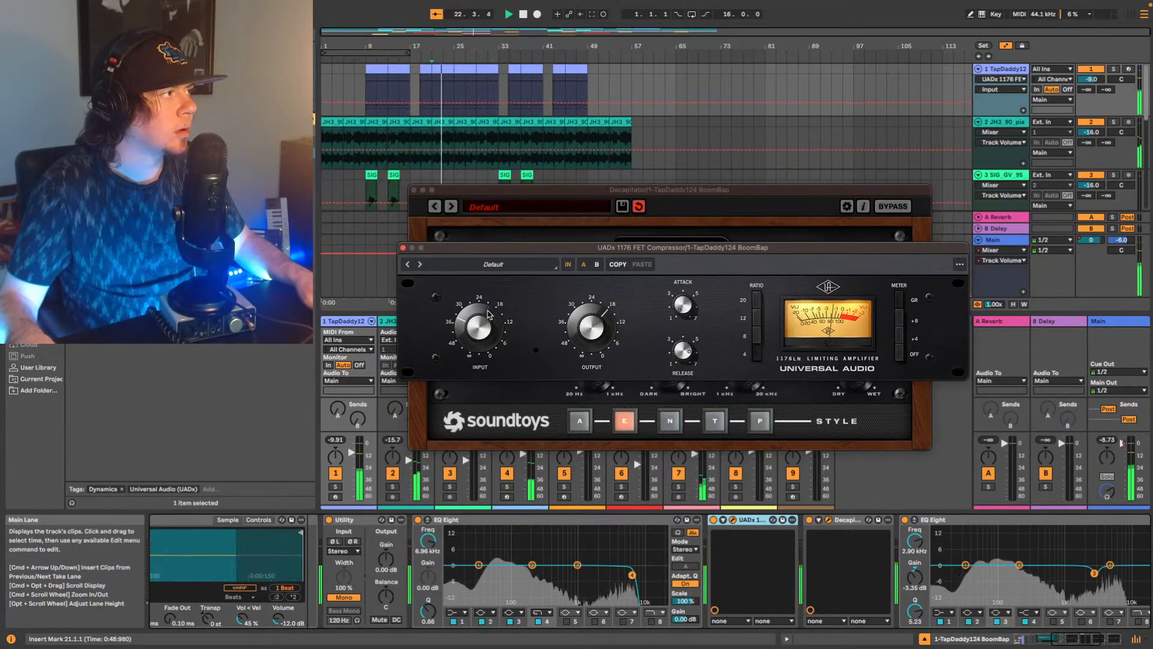
{"action": "left_click", "coordinate": [605, 320]}
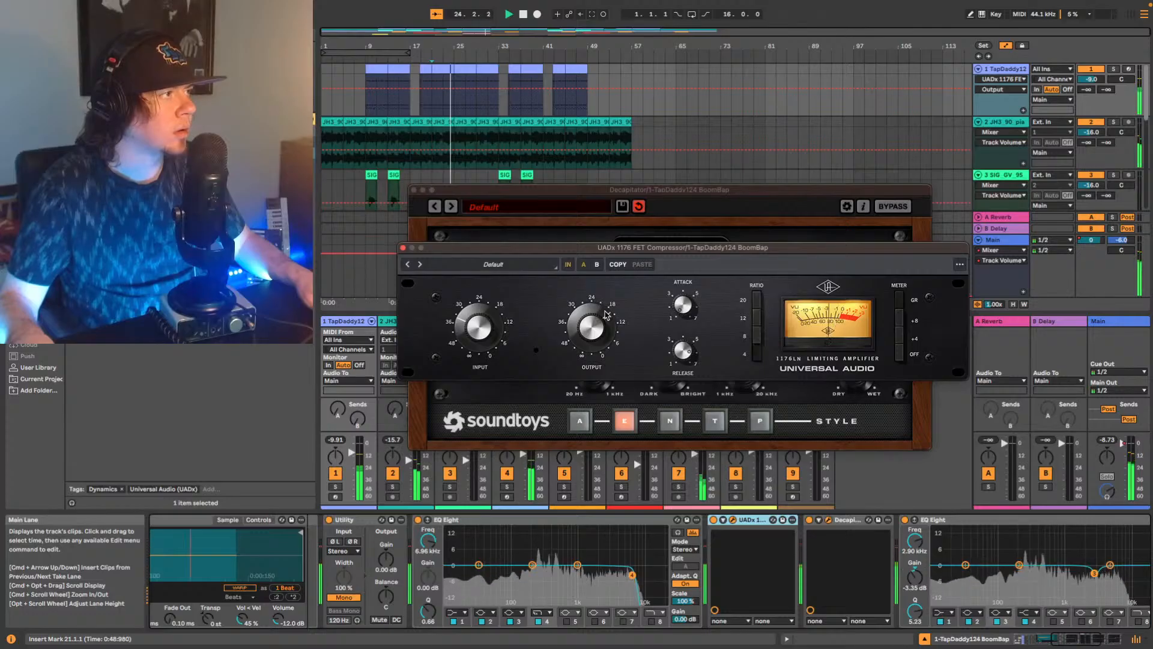
{"action": "left_click", "coordinate": [482, 324]}
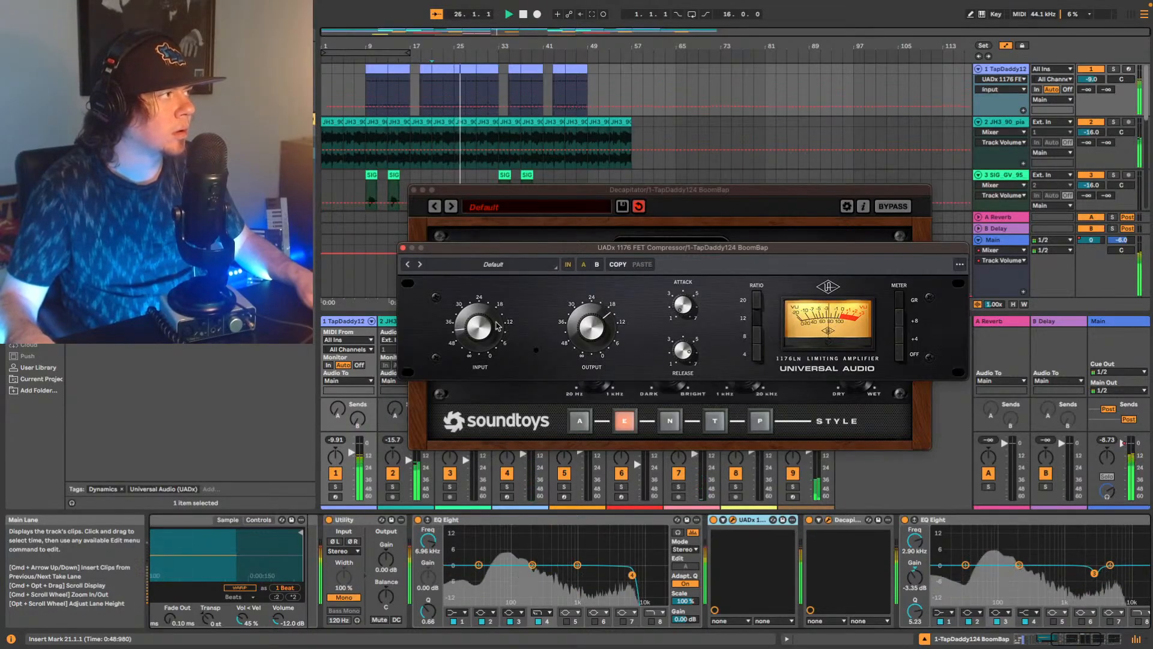
{"action": "left_click", "coordinate": [758, 325]}
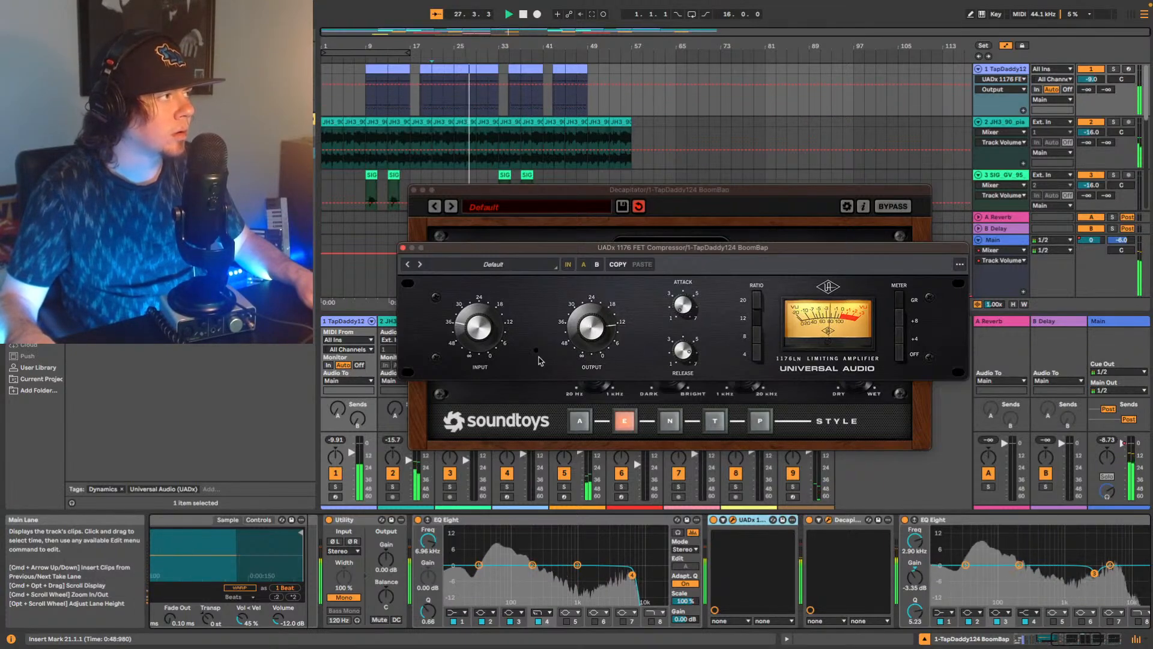
Compare the drums with the 1176 bypassed and active, then readjust its input and lower its output to about 18.
{"action": "left_click", "coordinate": [714, 520]}
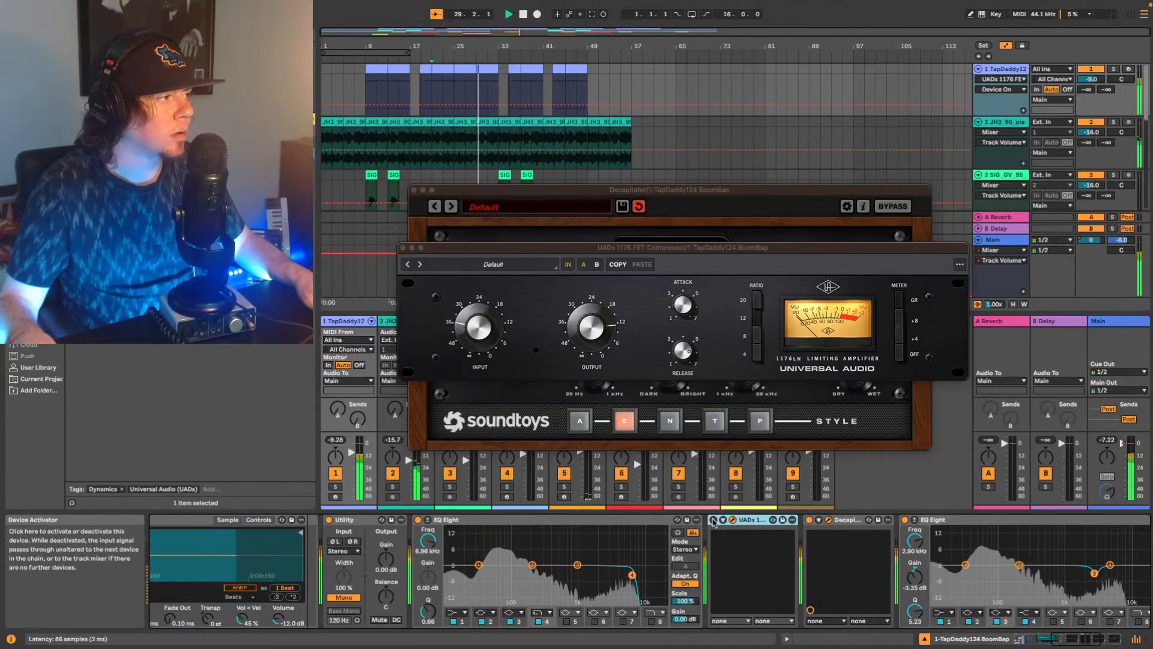
{"action": "left_click", "coordinate": [714, 520]}
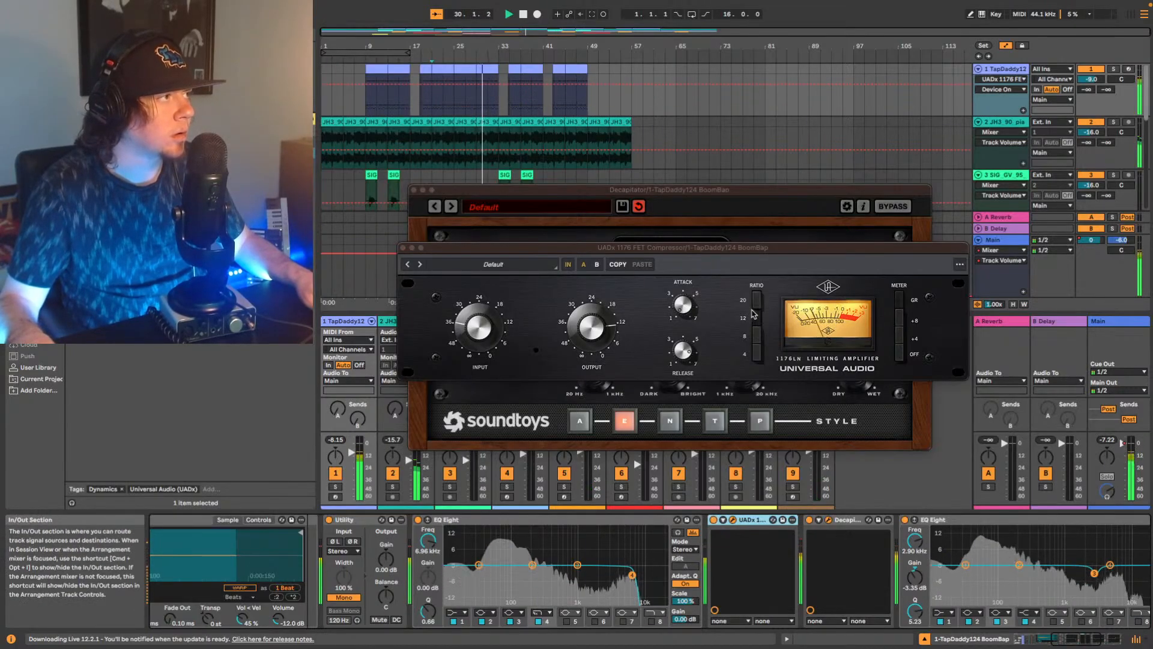
{"action": "left_click", "coordinate": [497, 329]}
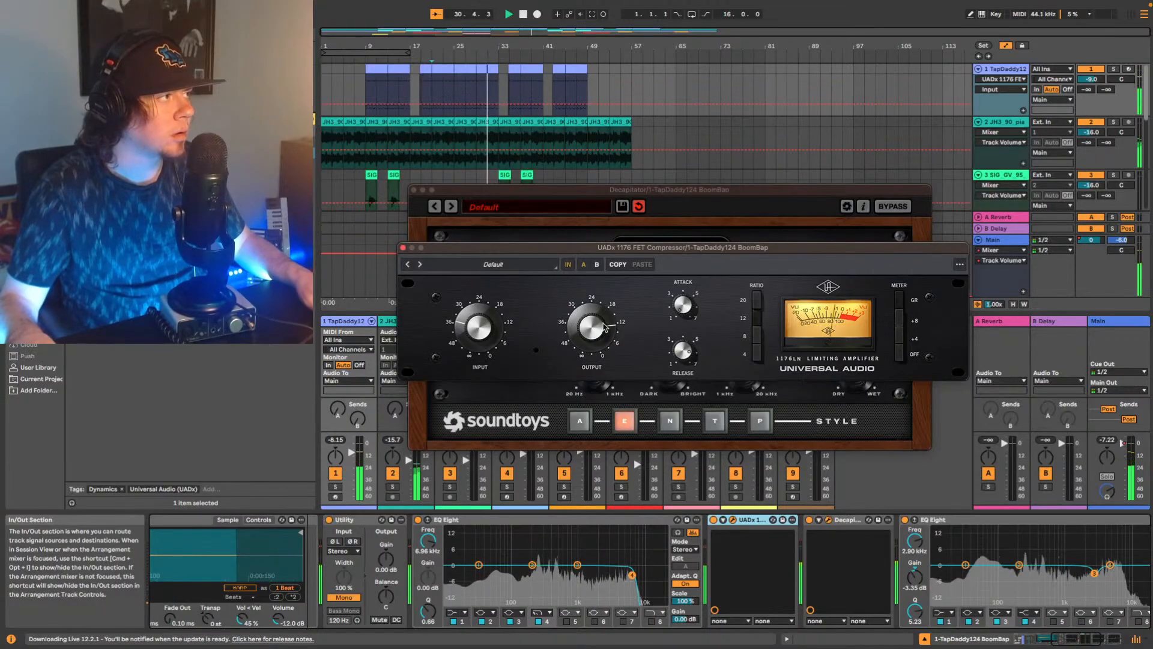
{"action": "left_click_drag", "start_coordinate": [604, 327], "coordinate": [602, 343]}
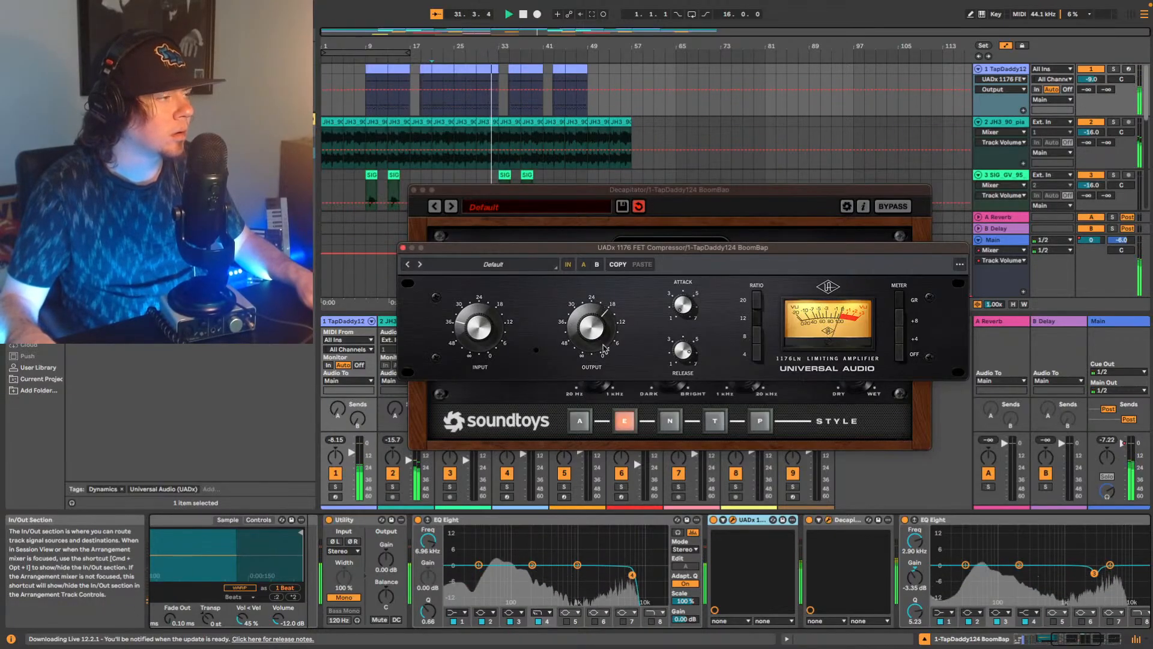
Stop playback and remove the UADx 1176 FET Compressor from track 1's device chain.
{"action": "left_click", "coordinate": [752, 520]}
{"action": "key", "text": "space"}
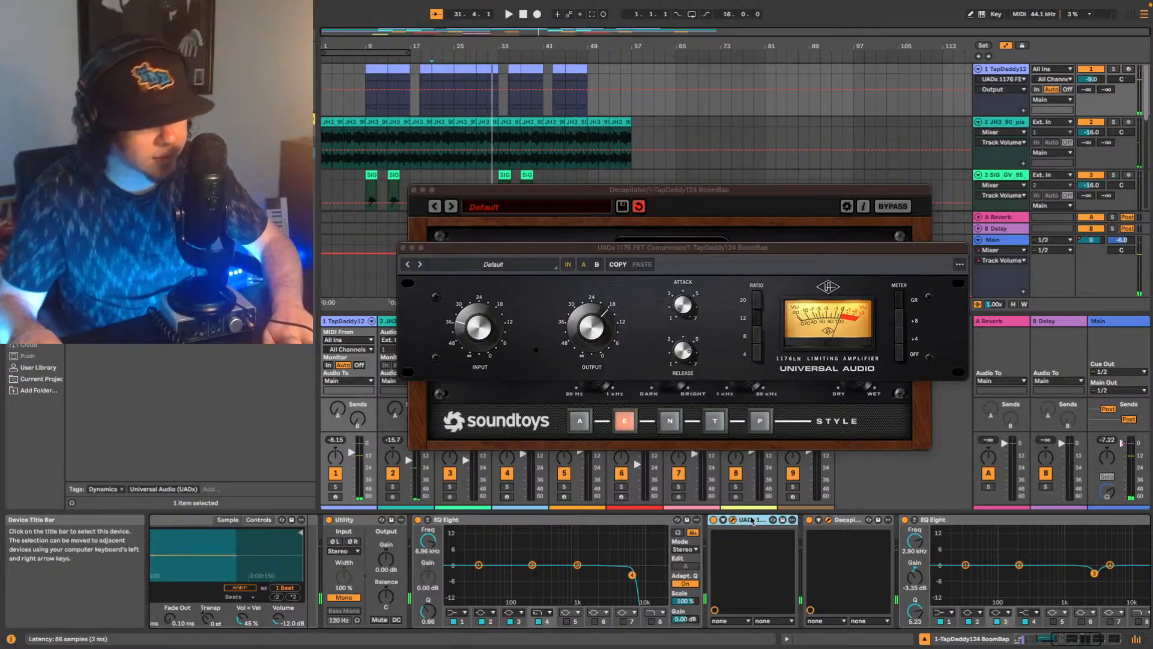
{"action": "key", "text": "Delete"}
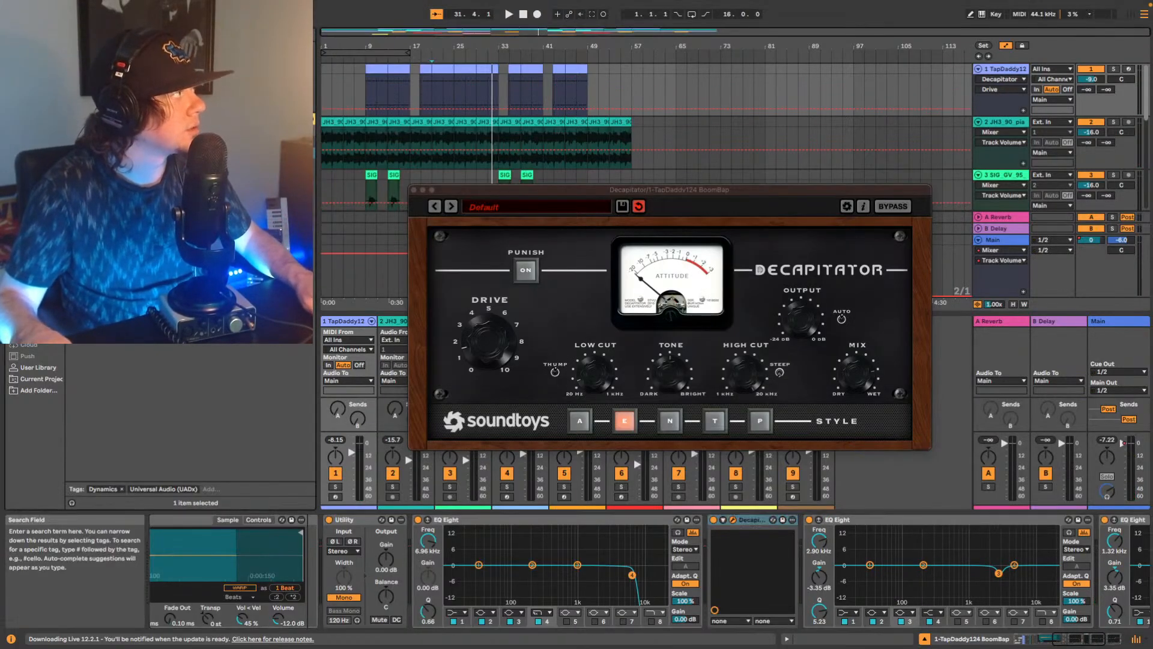
Insert the UADx LA-2A Tube Compressor before Decapitator on track 1 and adjust its peak reduction during playback.
{"action": "key", "text": "super+f"}
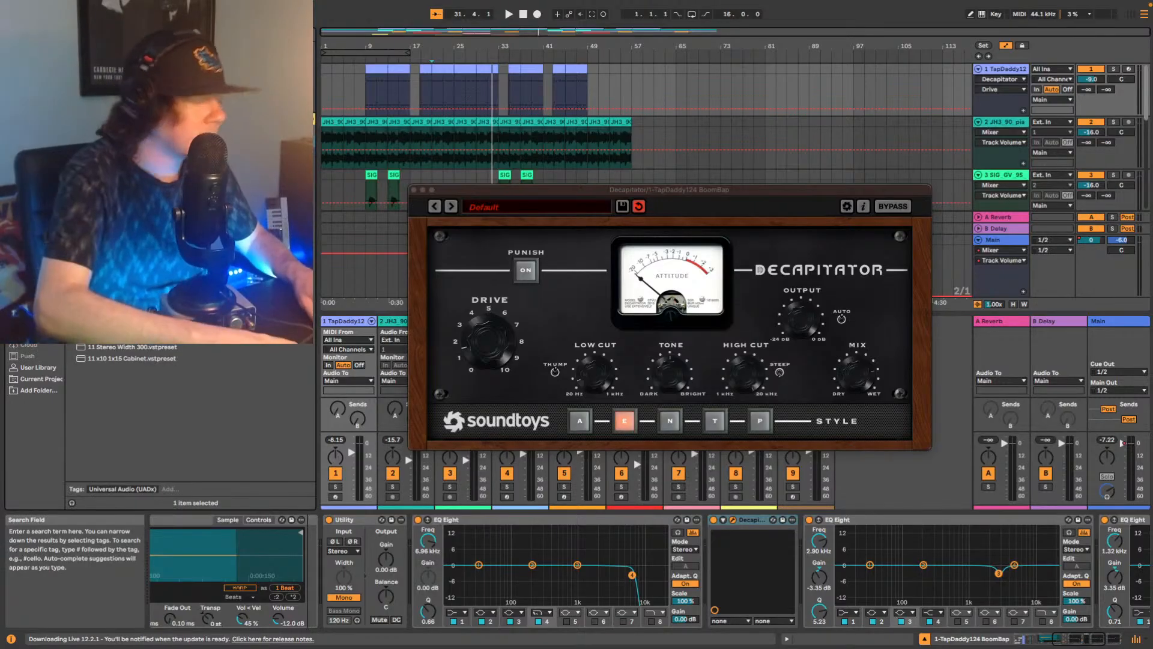
{"action": "type", "text": "manley"}
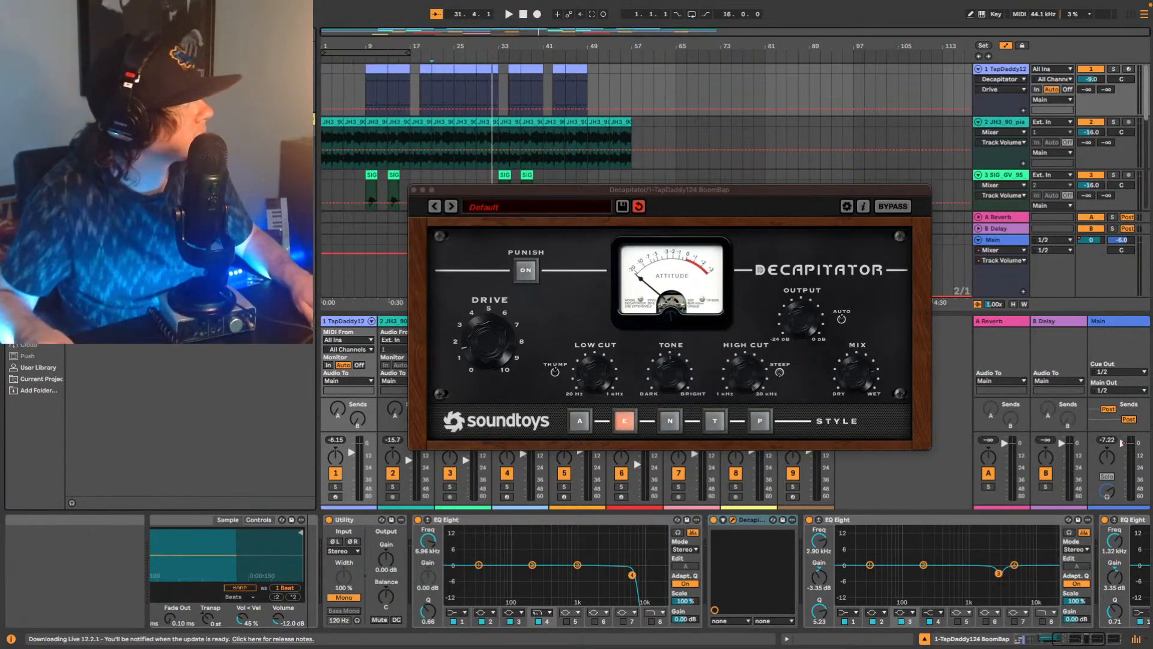
{"action": "left_click", "coordinate": [114, 90]}
{"action": "left_click_drag", "start_coordinate": [114, 90], "coordinate": [707, 544]}
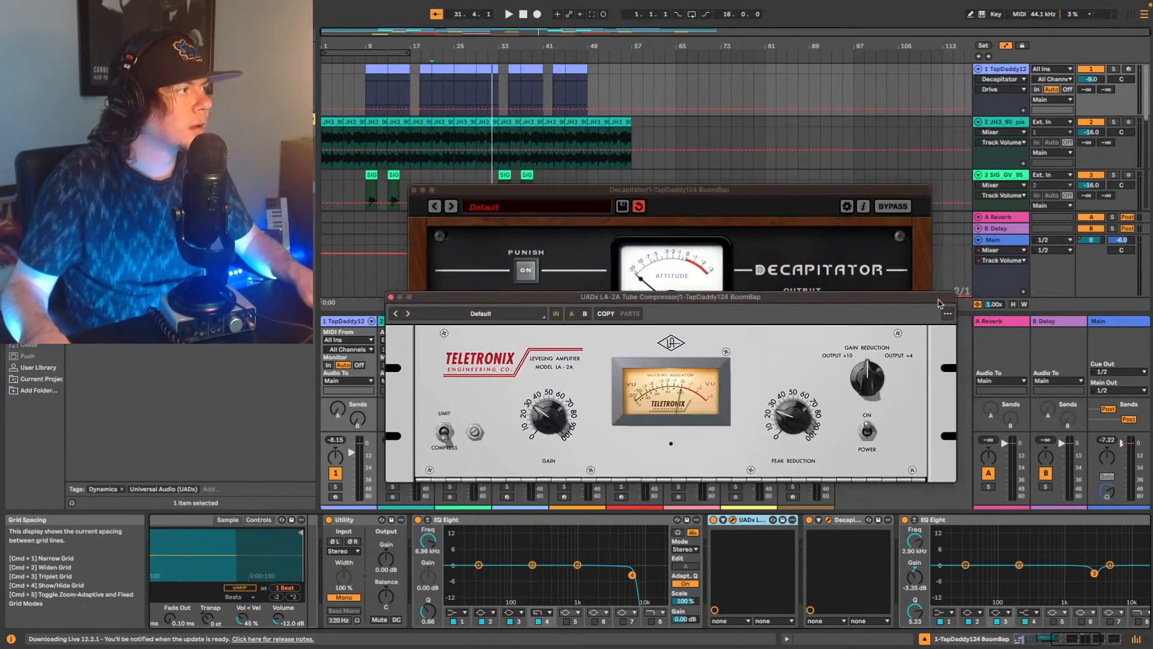
{"action": "key", "text": "space"}
{"action": "left_click", "coordinate": [793, 428]}
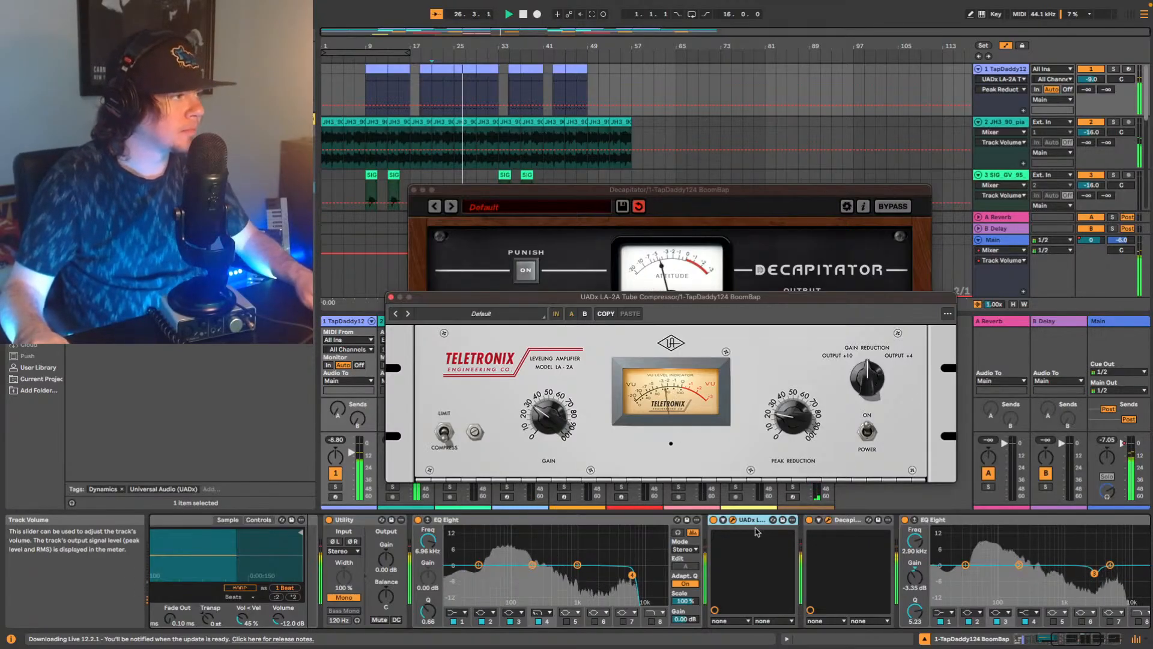
Boost the lows with band 2 of the EQ Eight after Decapitator, using 1.61 dB at 95.8 Hz and a Q of 1.29.
{"action": "left_click_drag", "start_coordinate": [1019, 565], "coordinate": [992, 562]}
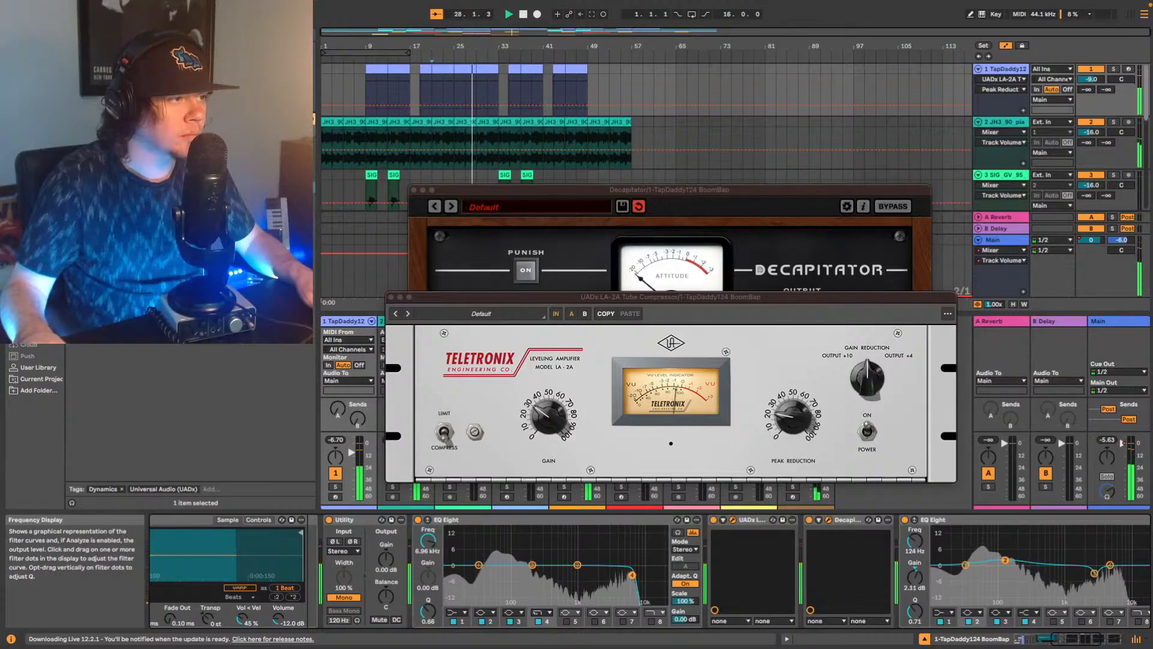
{"action": "left_click_drag", "start_coordinate": [1001, 558], "coordinate": [1006, 560]}
{"action": "key", "text": "space"}
{"action": "key", "text": "space"}
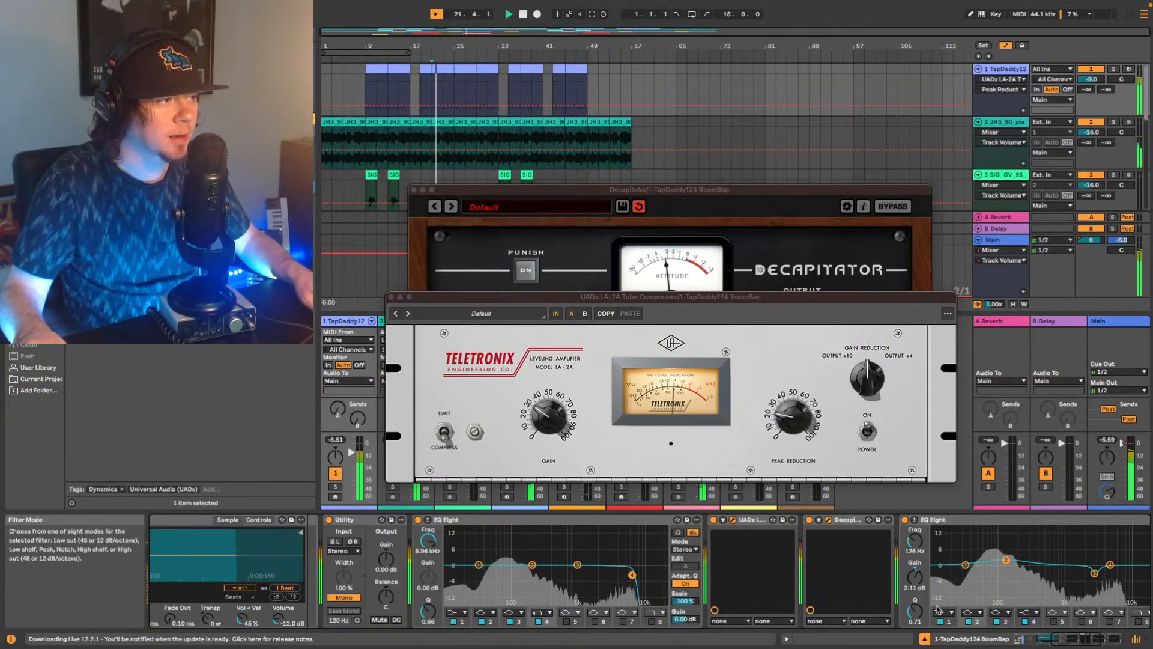
{"action": "left_click_drag", "start_coordinate": [915, 610], "coordinate": [915, 596]}
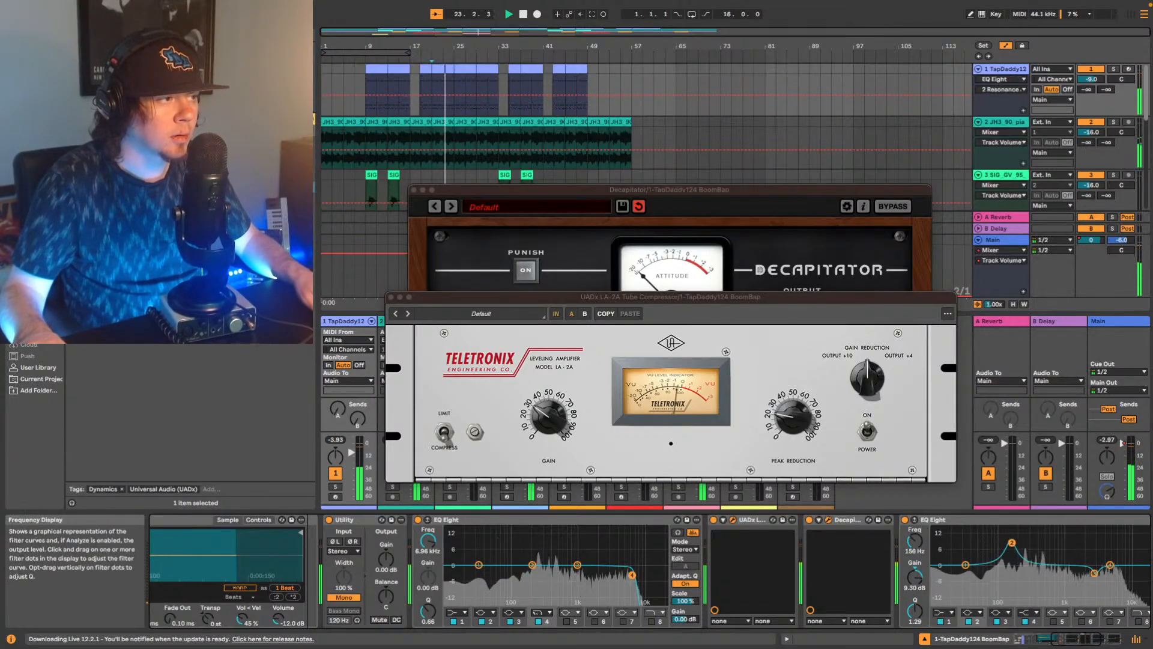
{"action": "left_click_drag", "start_coordinate": [995, 541], "coordinate": [999, 561]}
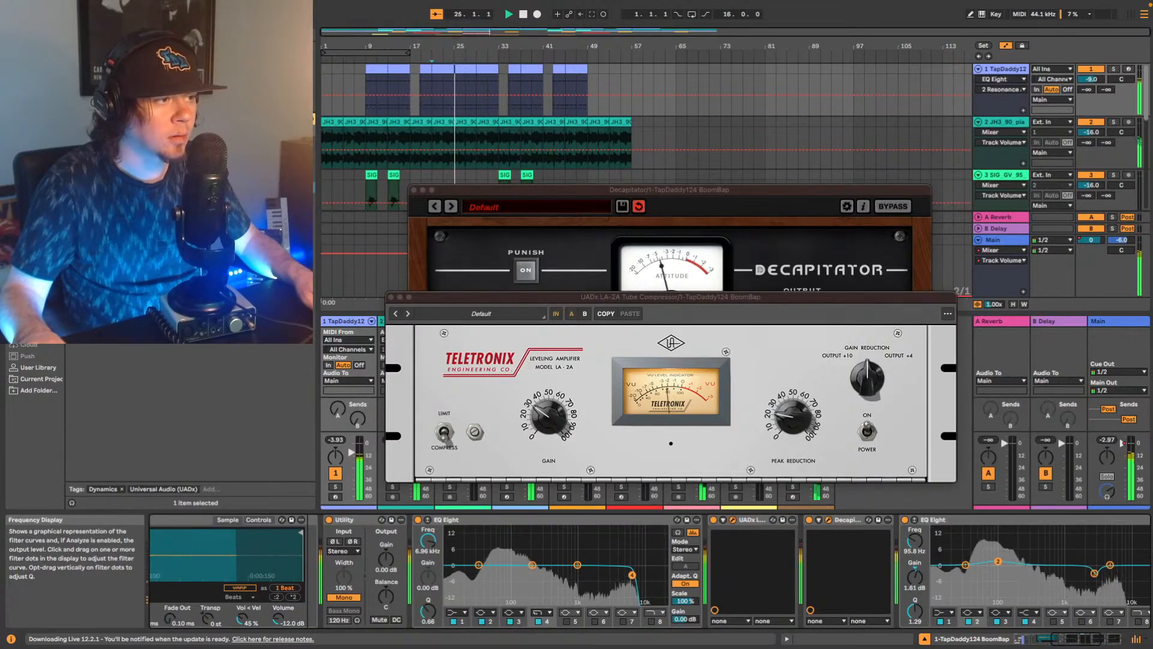
Set track 1's volume to -12 dB while the beat plays.
{"action": "left_click", "coordinate": [1101, 640]}
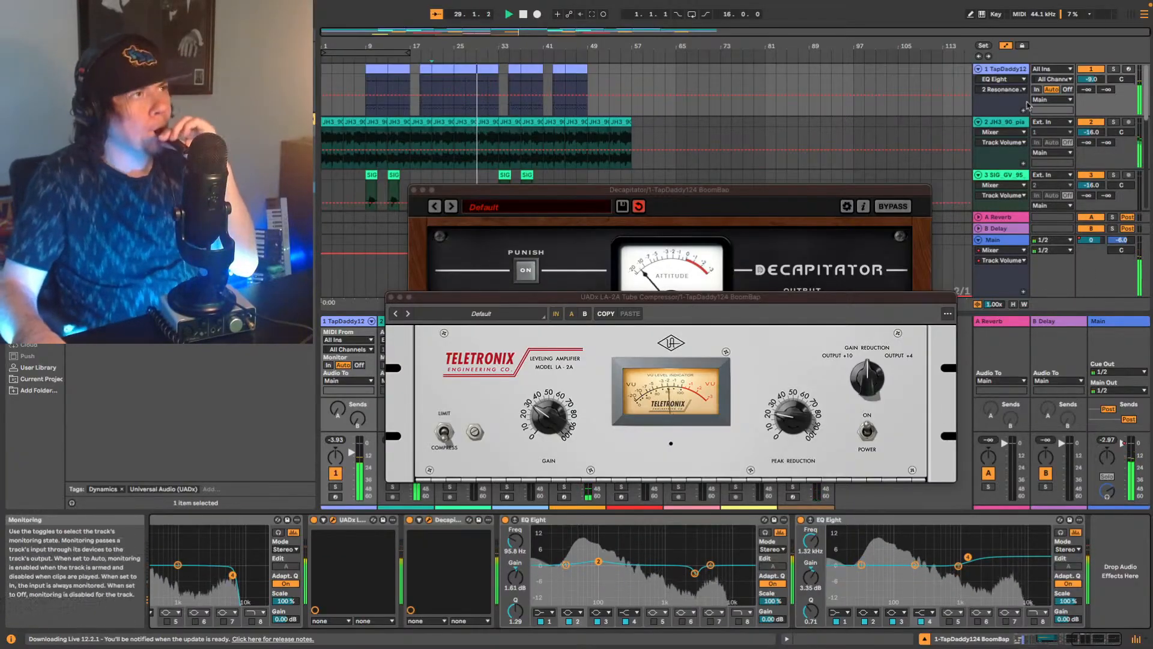
{"action": "left_click", "coordinate": [1090, 79]}
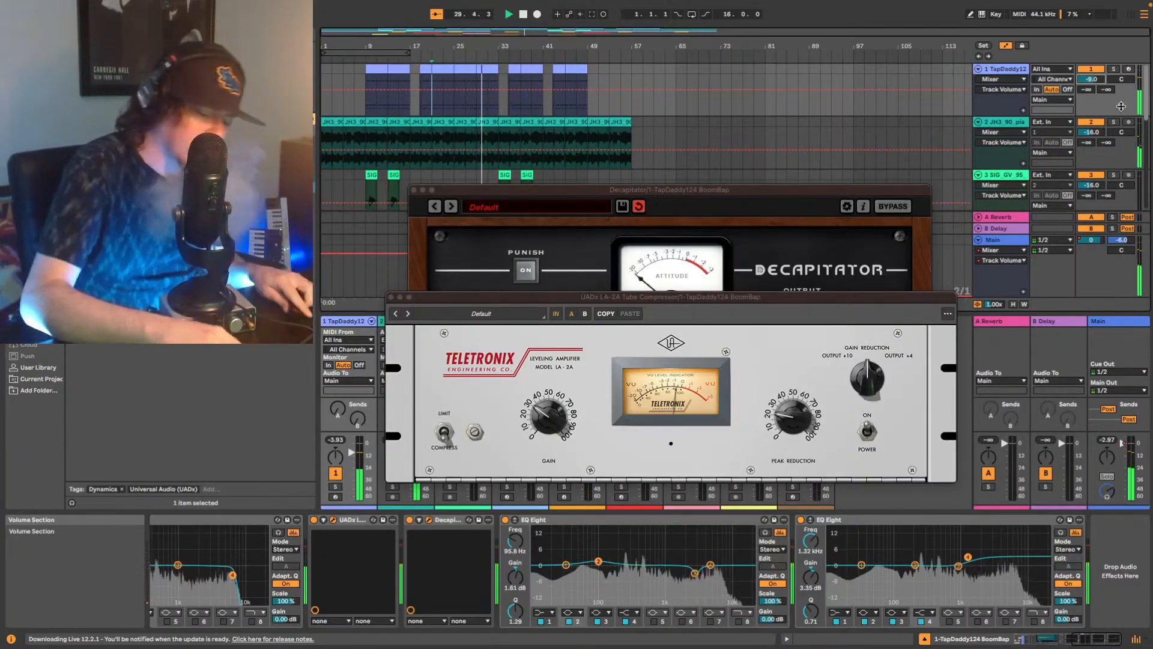
{"action": "type", "text": "-12"}
{"action": "key", "text": "Return"}
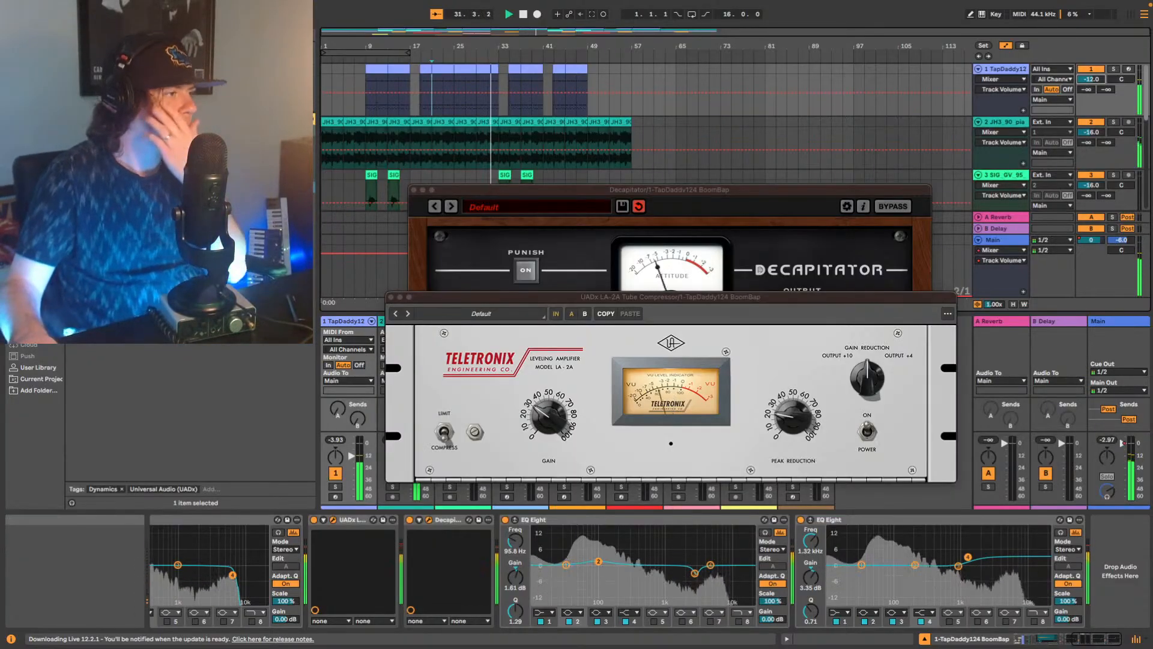
Compare the drums with the last EQ Eight in track 1's chain bypassed and active, restarting playback.
{"action": "left_click", "coordinate": [801, 520]}
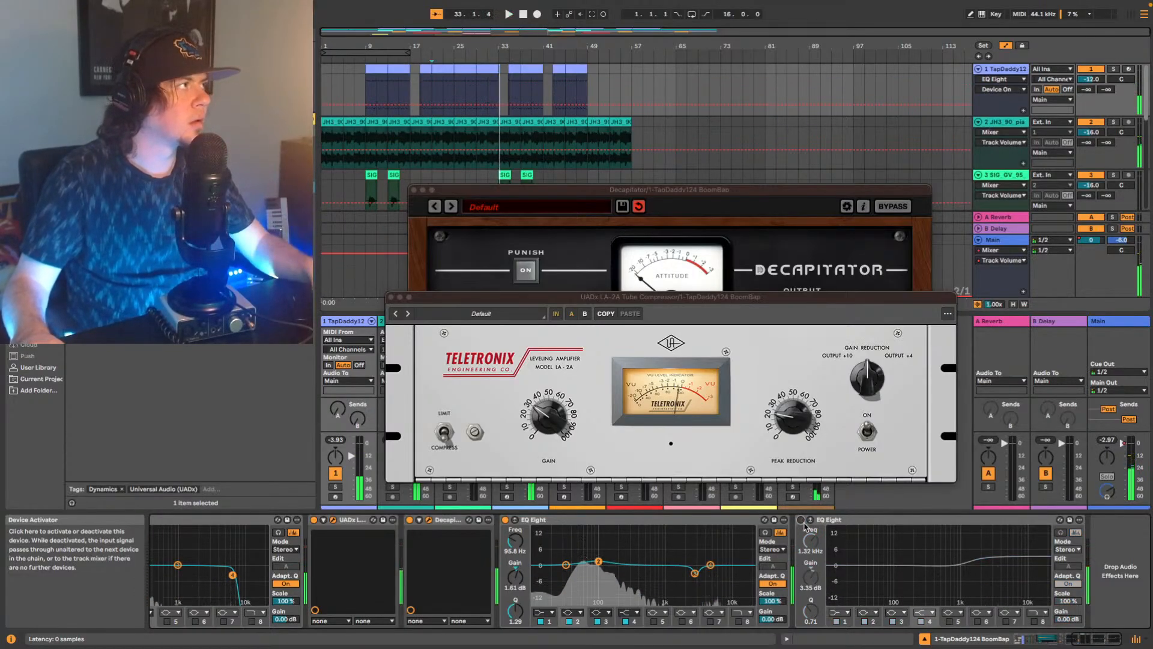
{"action": "key", "text": "space"}
{"action": "key", "text": "space"}
{"action": "key", "text": "b"}
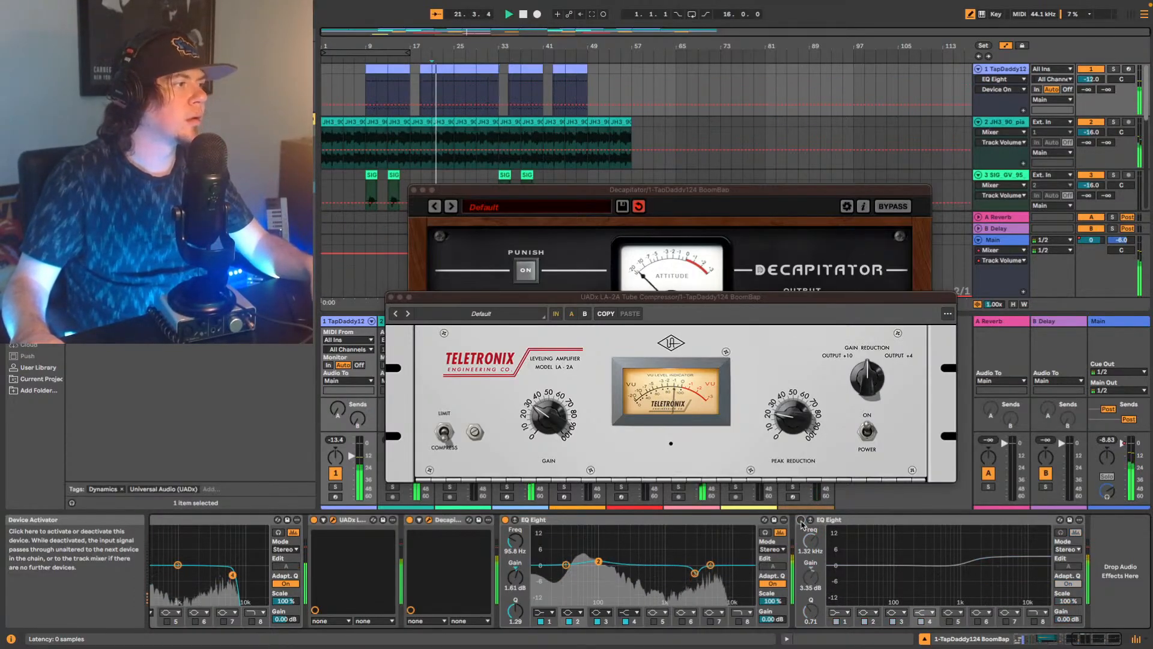
{"action": "left_click", "coordinate": [801, 520]}
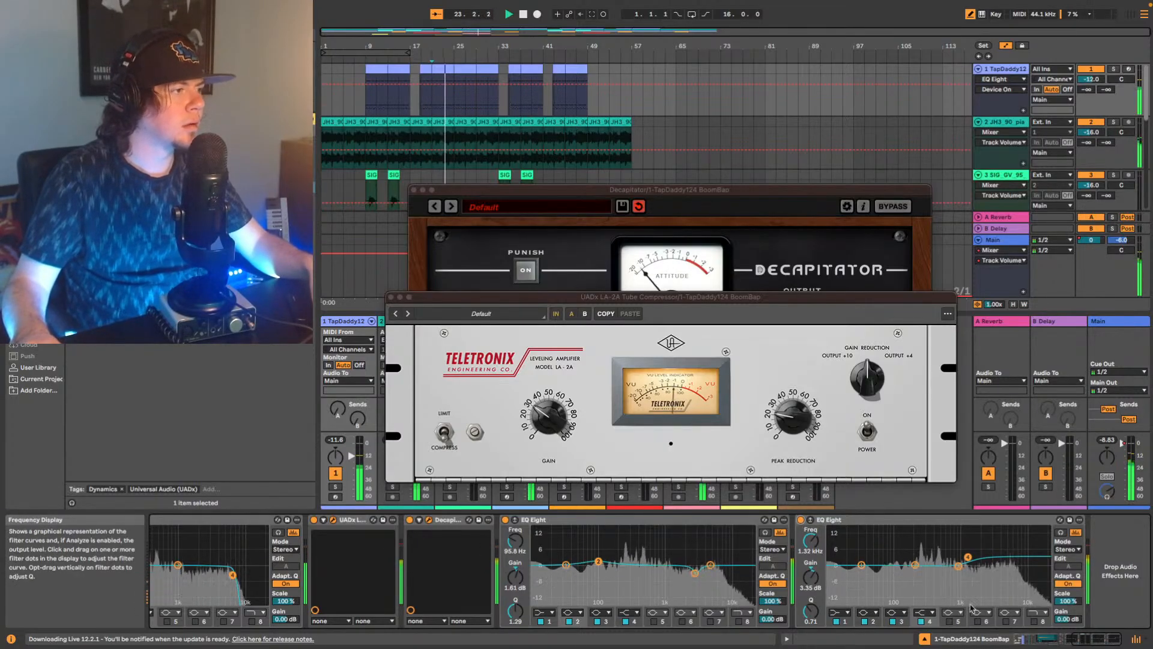
Select the Cardiak Snare 2 pad in track 1's drum rack and add an EQ Eight after its sampler.
{"action": "left_click", "coordinate": [1077, 639]}
{"action": "left_click", "coordinate": [1039, 639]}
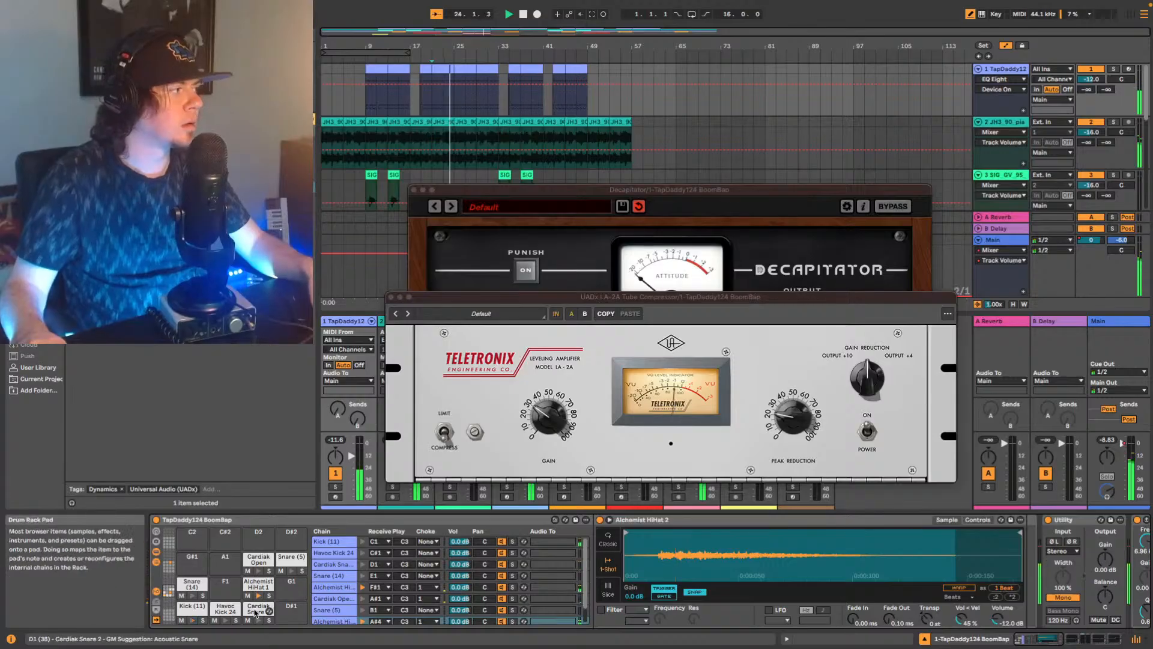
{"action": "left_click", "coordinate": [258, 608]}
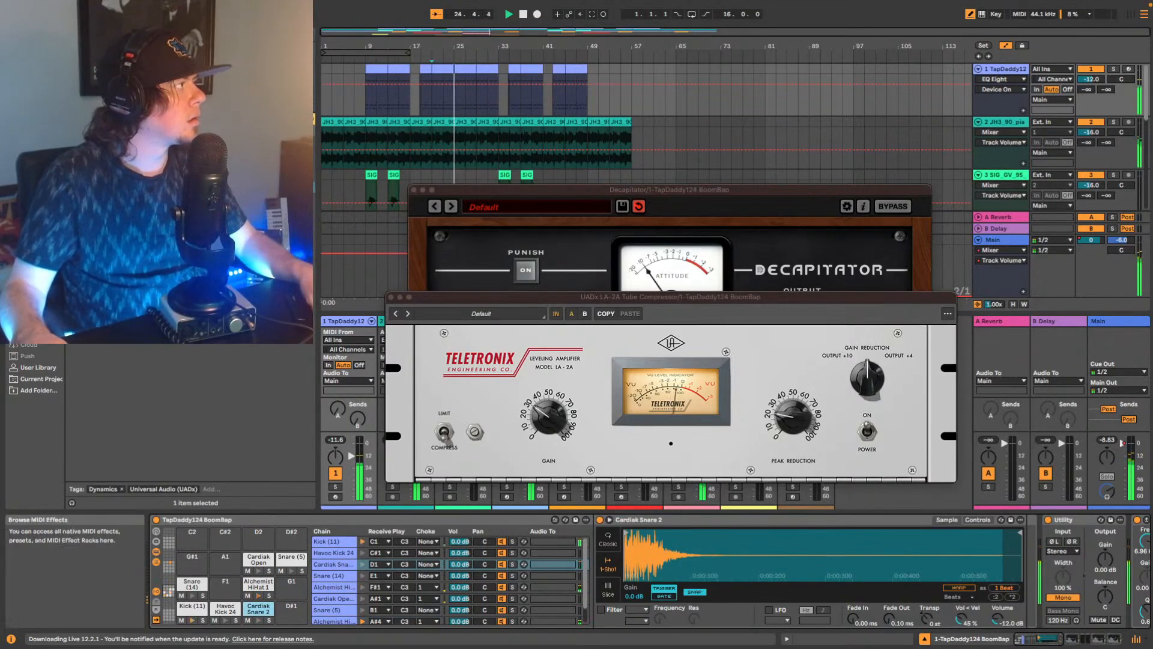
{"action": "left_click", "coordinate": [38, 202]}
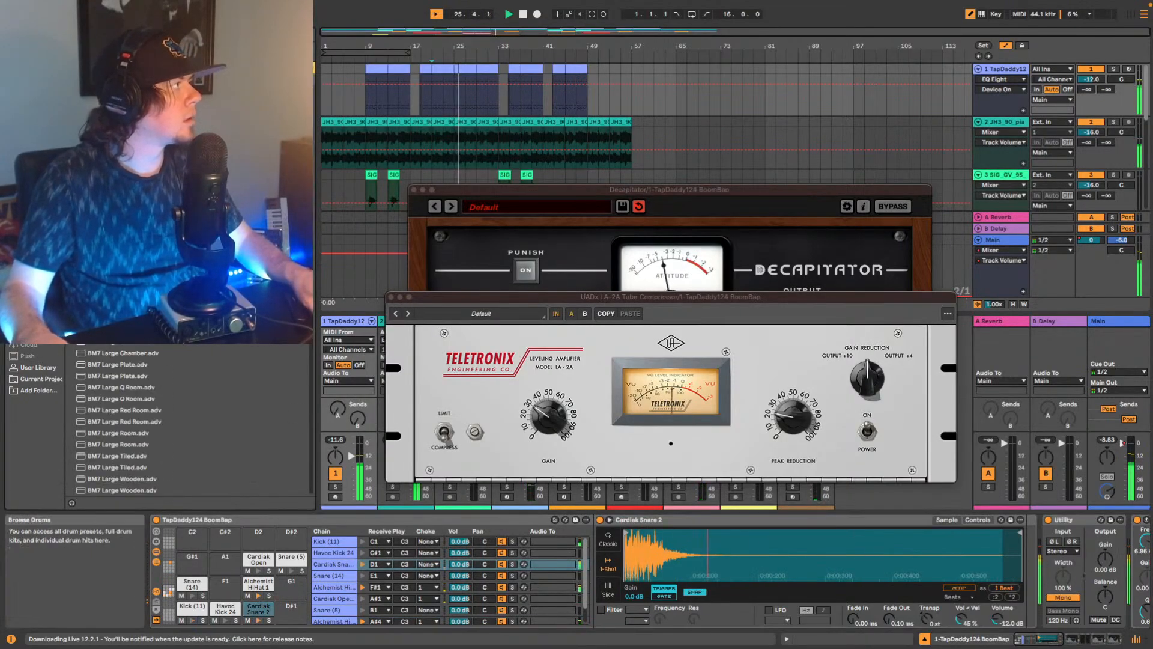
{"action": "type", "text": "eq"}
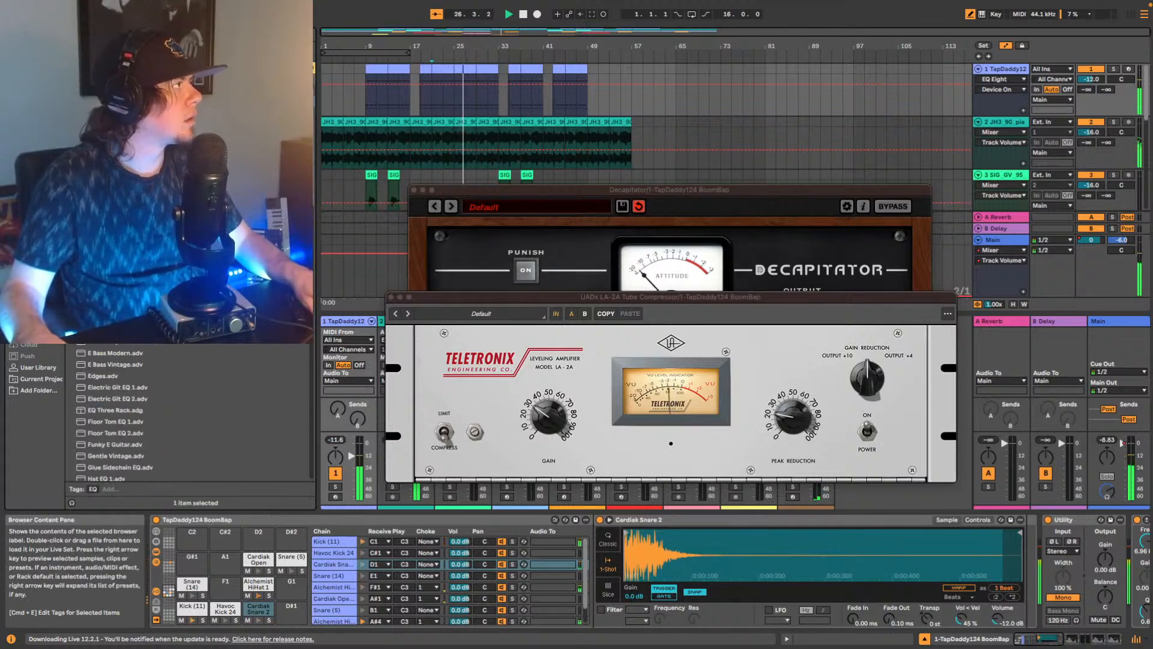
{"action": "left_click_drag", "start_coordinate": [114, 101], "coordinate": [1000, 529]}
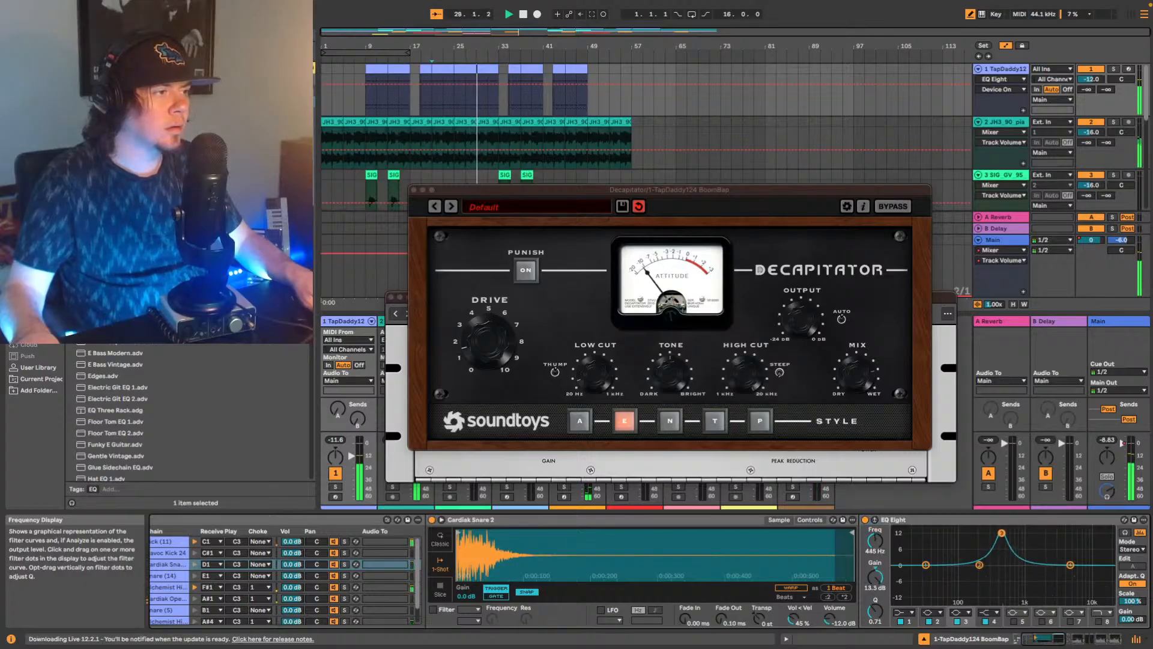
Sweep band 3 of the snare's EQ Eight during playback and cut 5.58 dB at 250 Hz with a Q of 1.09.
{"action": "left_click_drag", "start_coordinate": [1037, 537], "coordinate": [1058, 557]}
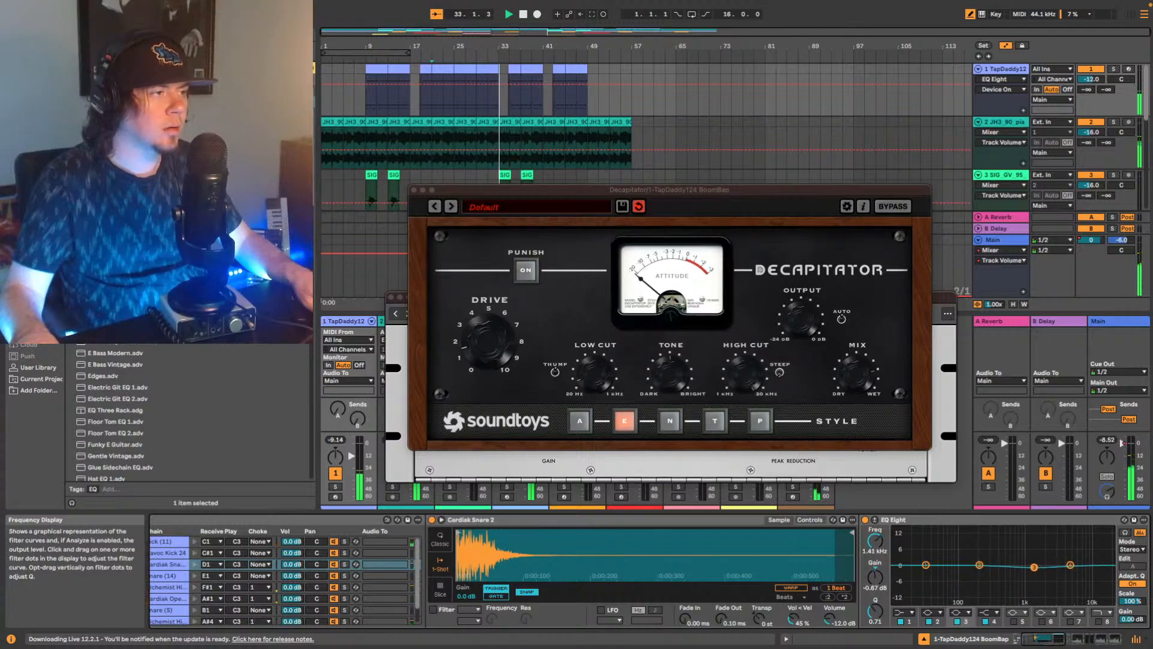
{"action": "left_click_drag", "start_coordinate": [1034, 566], "coordinate": [1031, 566]}
{"action": "key", "text": "space"}
{"action": "key", "text": "space"}
{"action": "left_click_drag", "start_coordinate": [875, 612], "coordinate": [875, 564]}
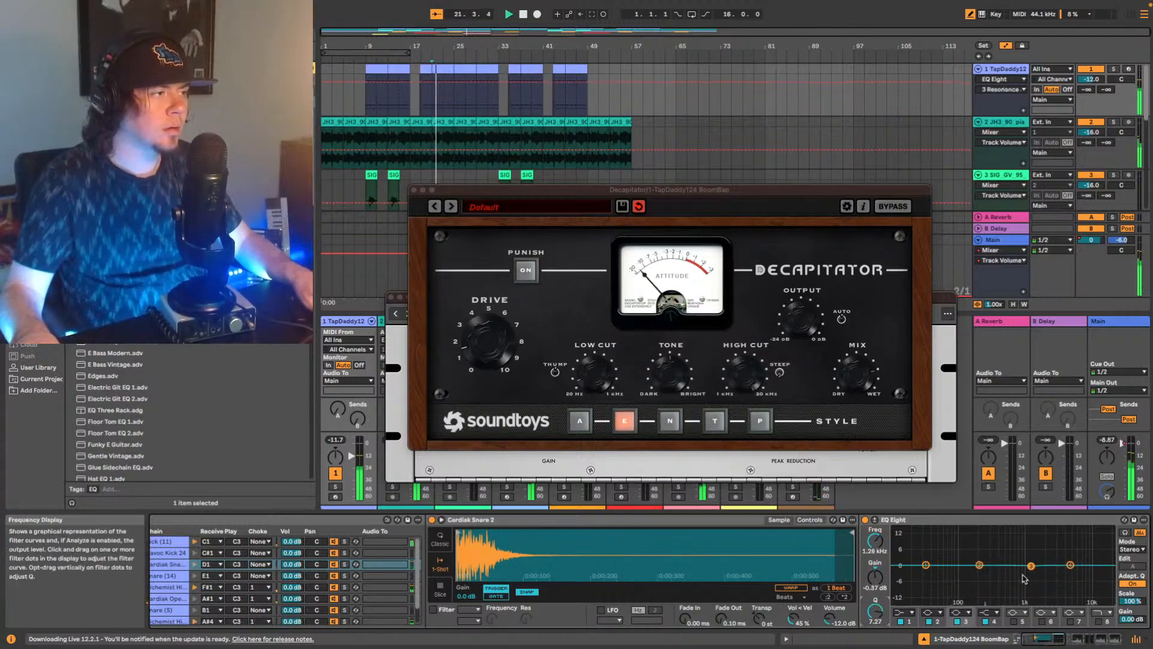
{"action": "left_click_drag", "start_coordinate": [875, 611], "coordinate": [875, 633]}
{"action": "left_click_drag", "start_coordinate": [1032, 566], "coordinate": [1050, 528]}
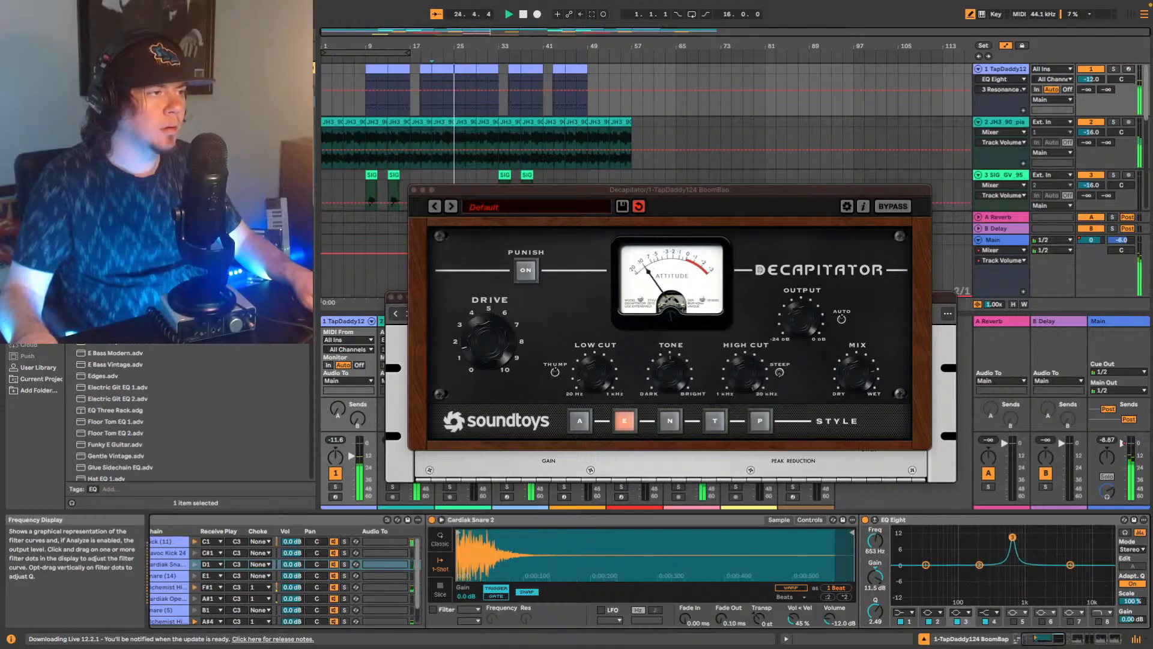
{"action": "left_click_drag", "start_coordinate": [1013, 537], "coordinate": [1013, 556]}
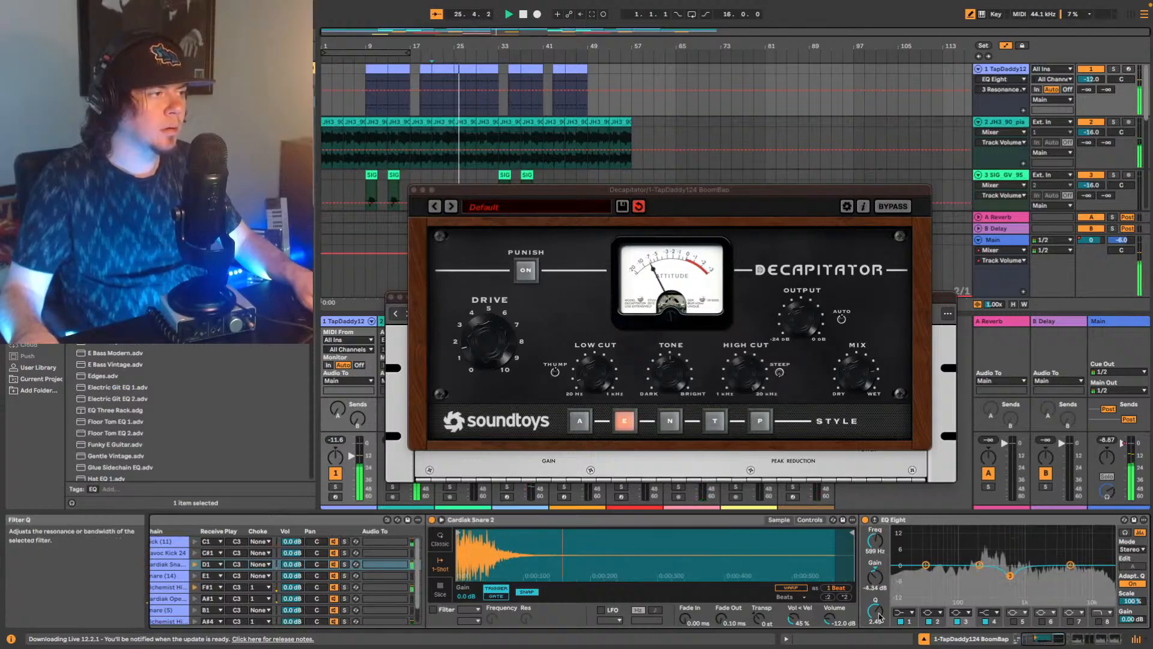
{"action": "left_click_drag", "start_coordinate": [876, 611], "coordinate": [875, 629]}
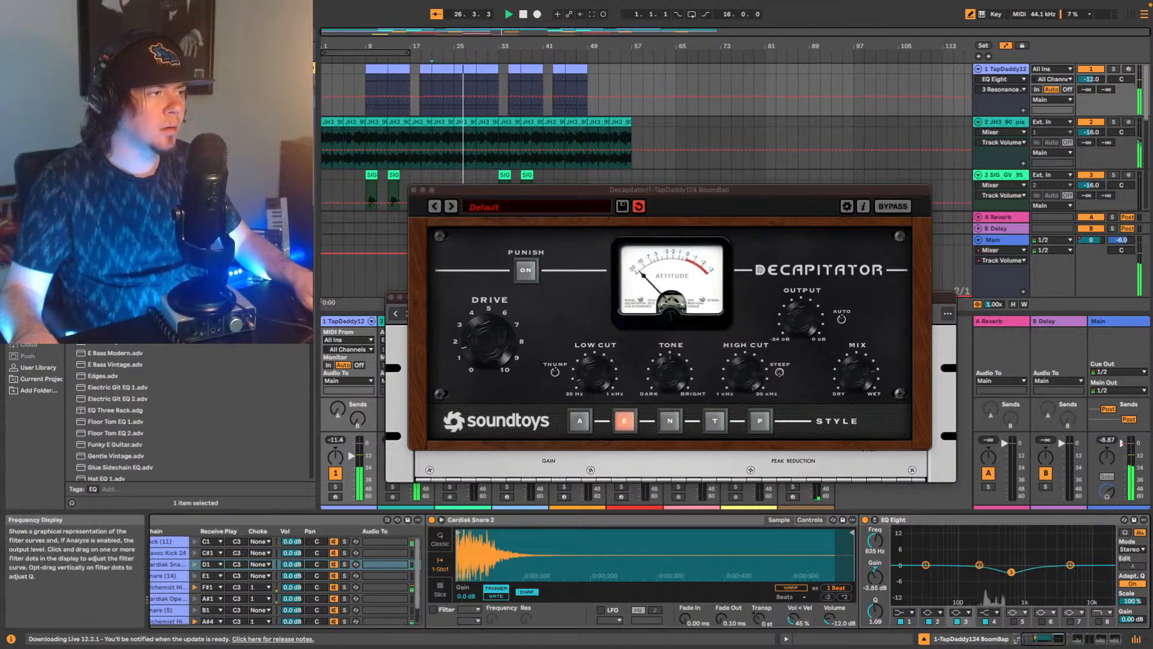
{"action": "left_click_drag", "start_coordinate": [1013, 574], "coordinate": [983, 576]}
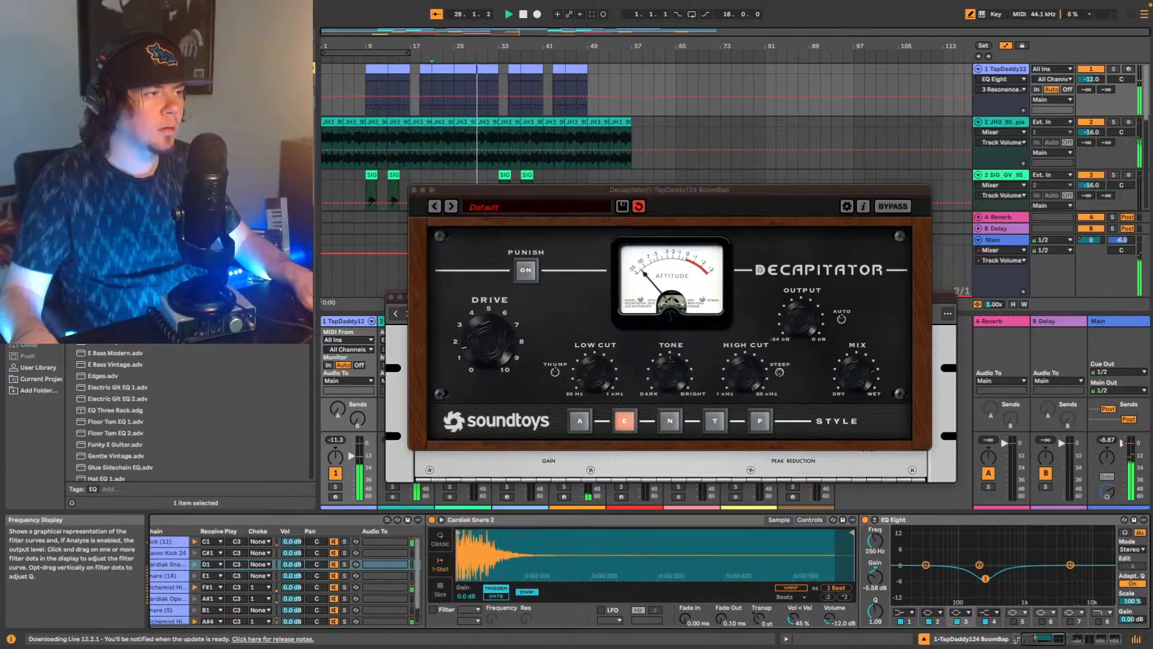
Enable band 5 of the snare's EQ Eight, sweep the upper frequencies and settle on a 0.37 dB boost at 1.47 kHz.
{"action": "left_click", "coordinate": [1013, 622]}
{"action": "left_click_drag", "start_coordinate": [959, 565], "coordinate": [1011, 544]}
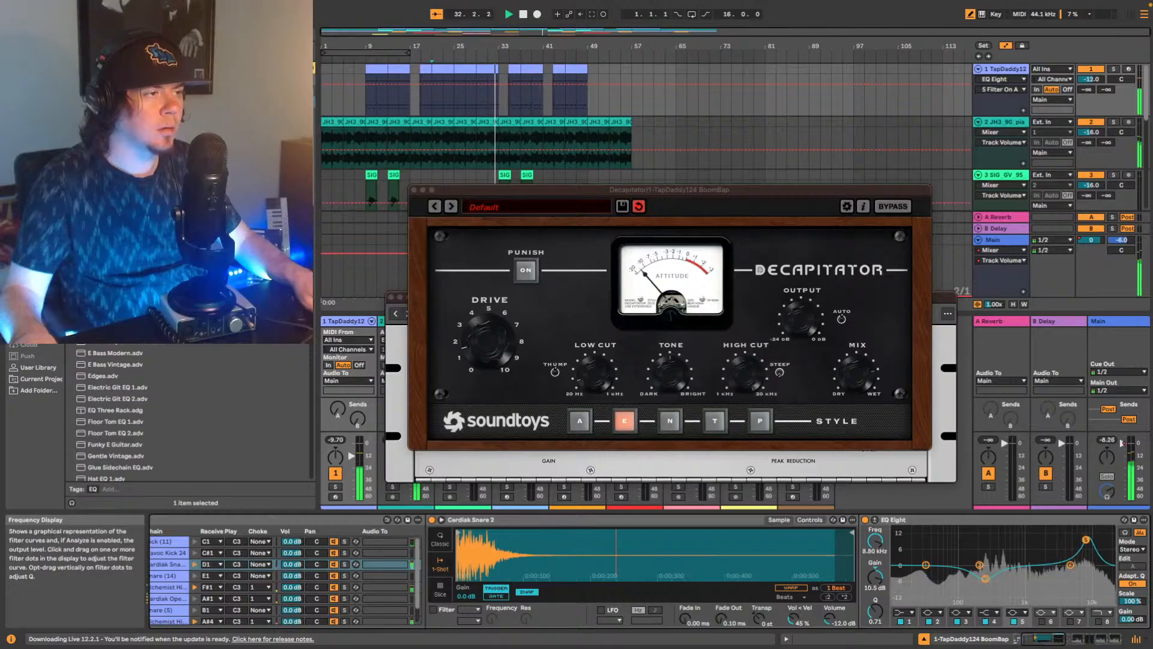
{"action": "key", "text": "space"}
{"action": "left_click_drag", "start_coordinate": [1049, 557], "coordinate": [1048, 560]}
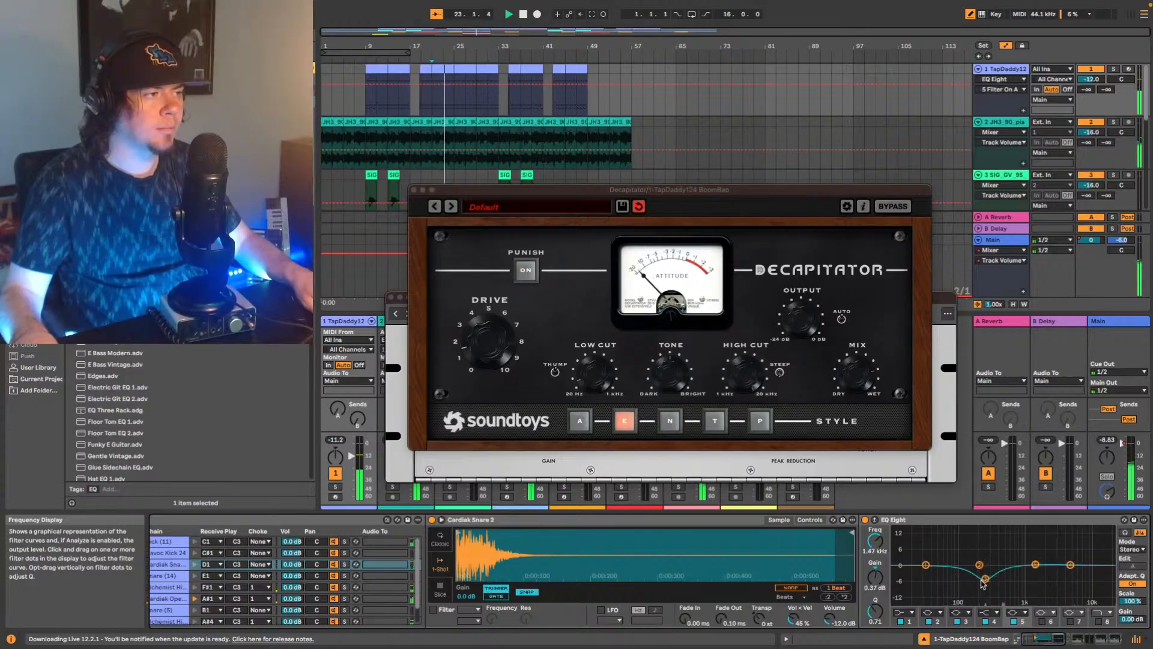
Compare the snare with its EQ Eight bypassed and active, and ease the 250 Hz cut to -2.60 dB.
{"action": "left_click", "coordinate": [865, 520]}
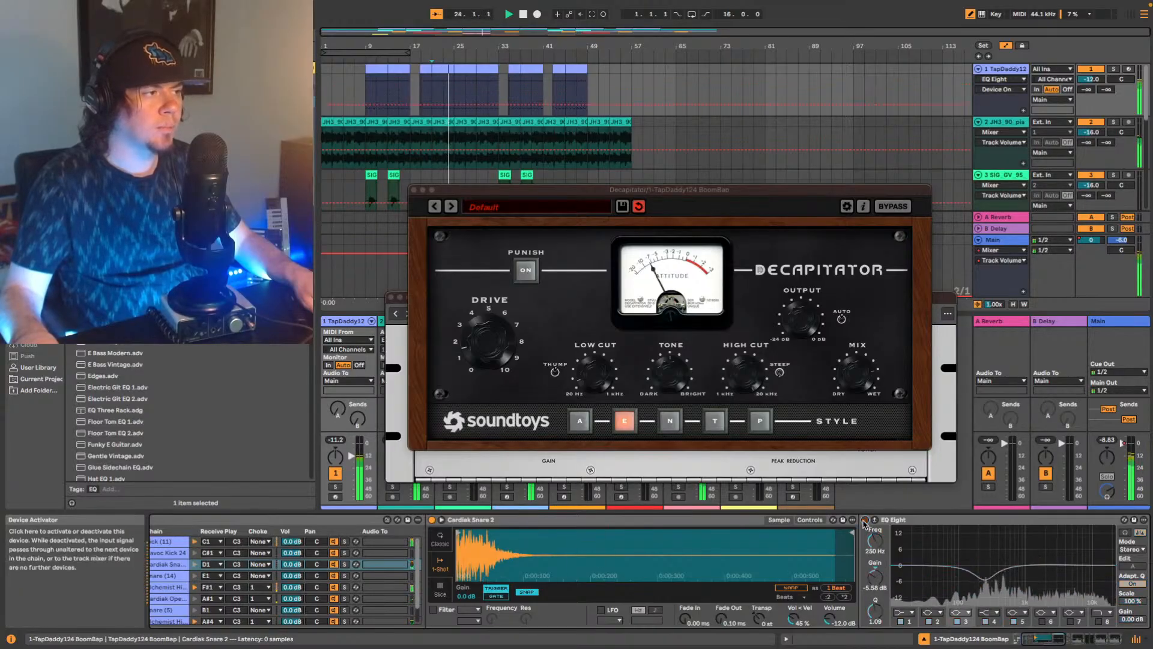
{"action": "left_click", "coordinate": [865, 520]}
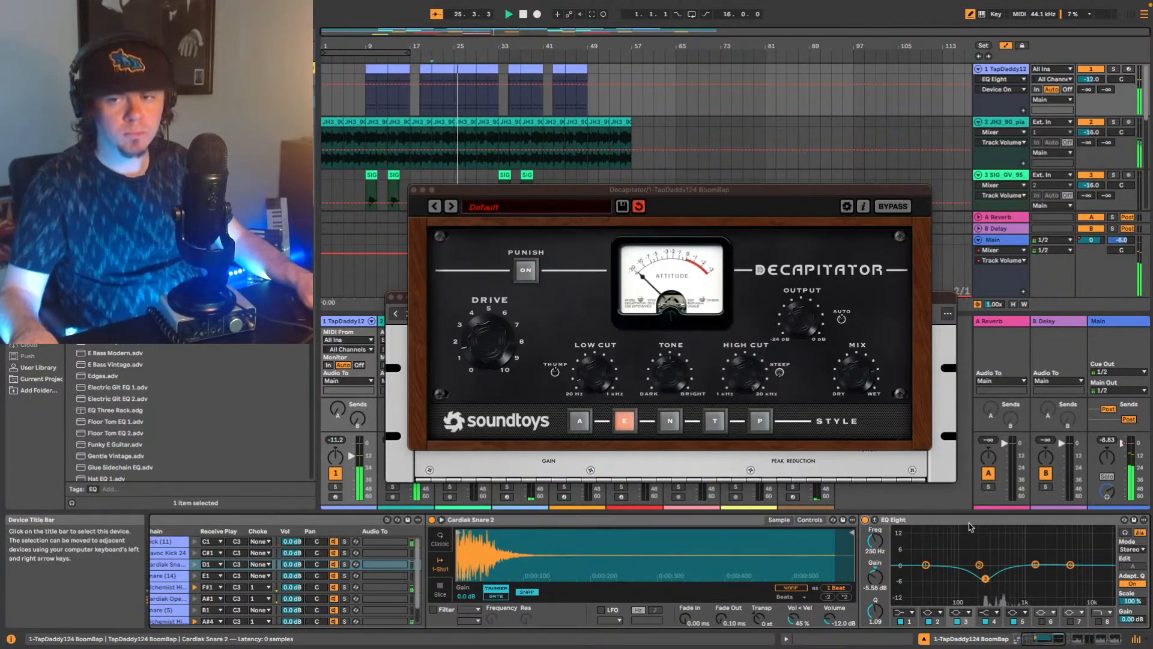
{"action": "left_click", "coordinate": [864, 520]}
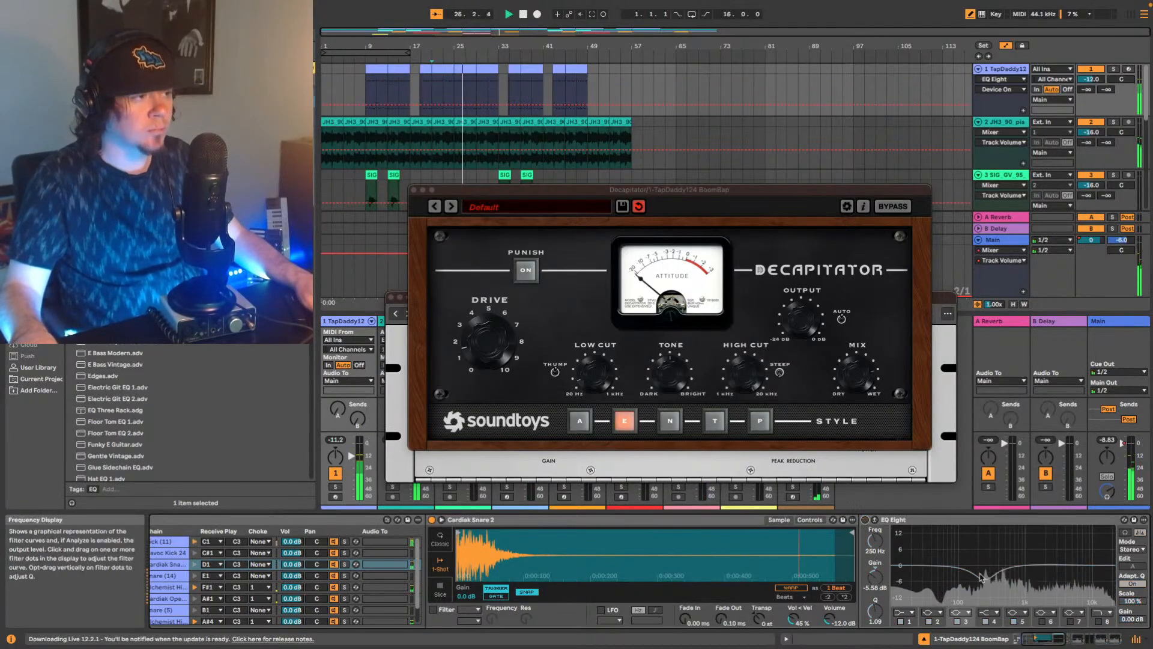
{"action": "left_click", "coordinate": [865, 520]}
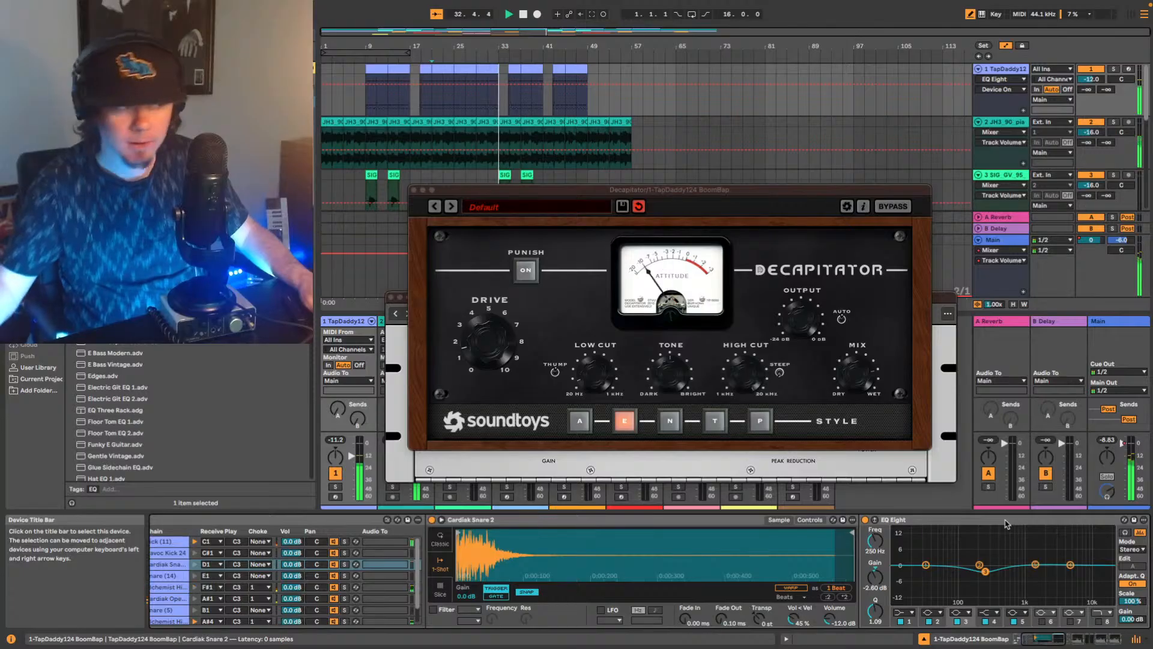
Insert a UADx 1176 FET Compressor between the snare's sampler and EQ Eight, and move the LA-2A window aside to expose its controls.
{"action": "key", "text": "space"}
{"action": "key", "text": "space"}
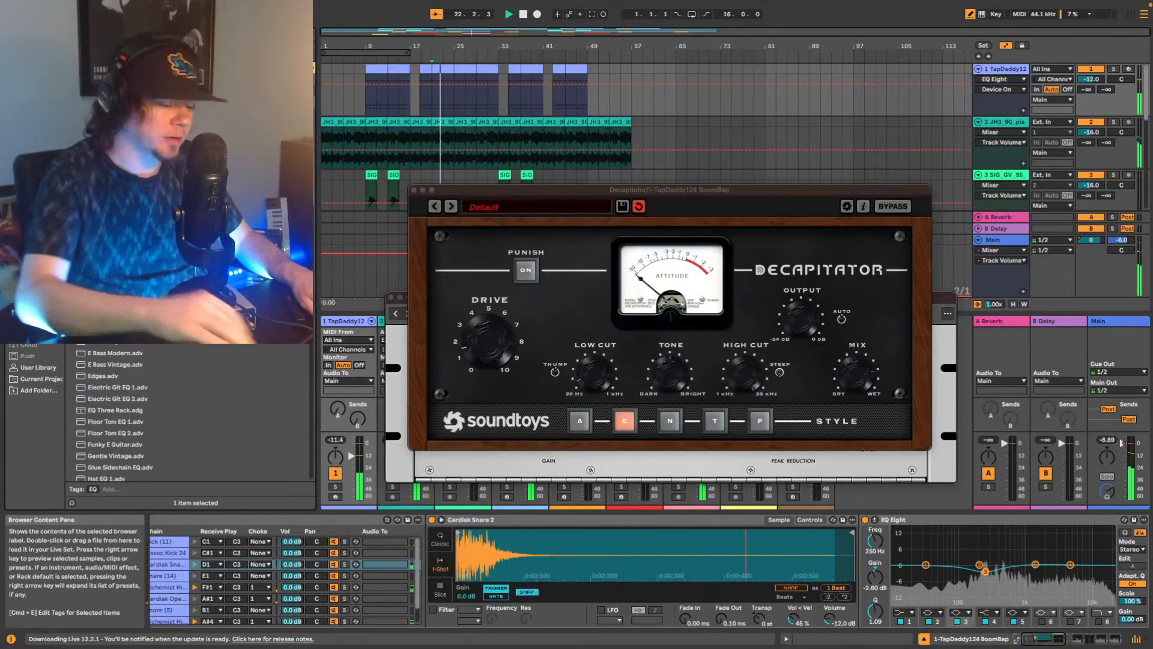
{"action": "scroll", "coordinate": [186, 289], "scroll_direction": "up", "scroll_amount": 5}
{"action": "left_click", "coordinate": [34, 271]}
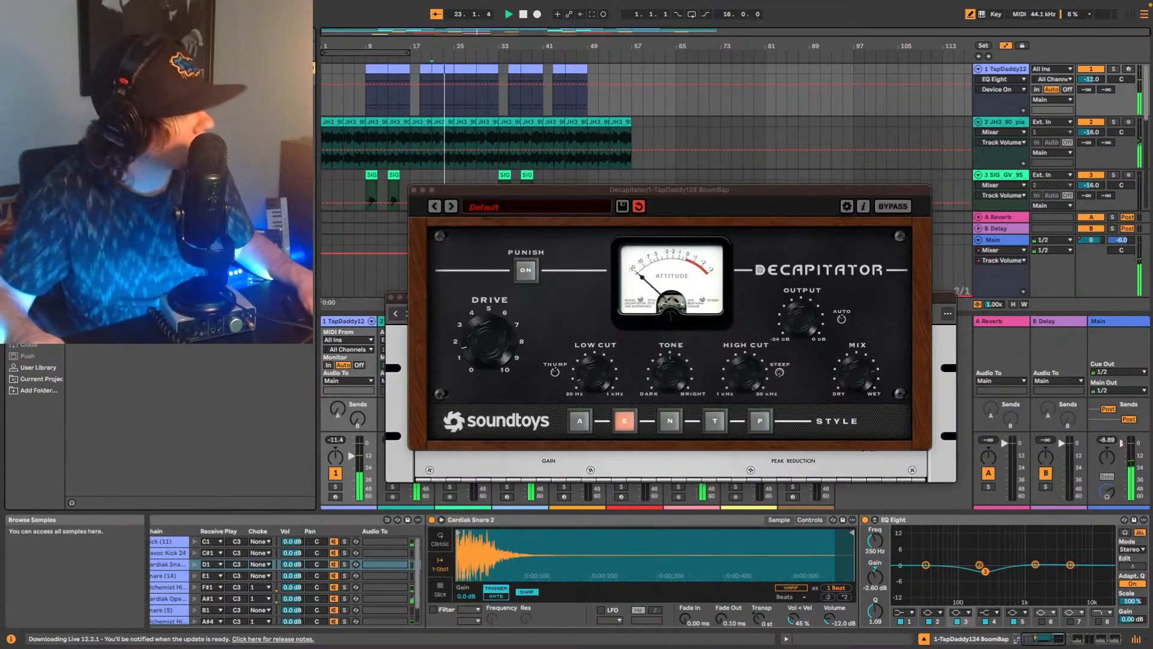
{"action": "left_click", "coordinate": [34, 248]}
{"action": "left_click_drag", "start_coordinate": [150, 204], "coordinate": [868, 556]}
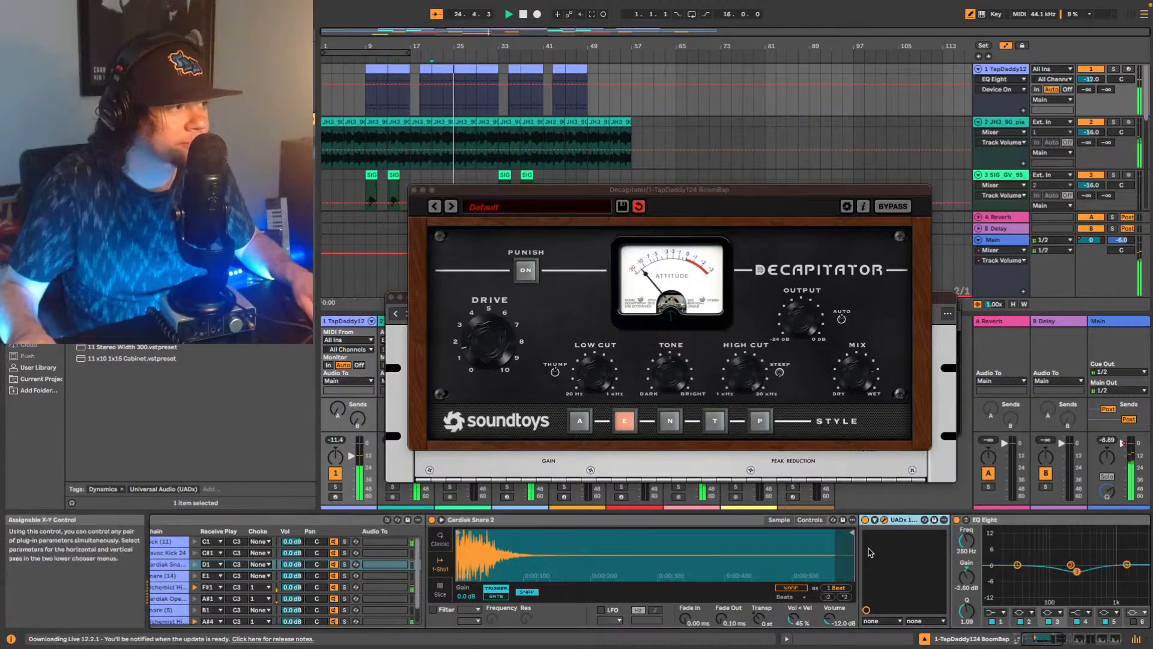
{"action": "left_click", "coordinate": [942, 303]}
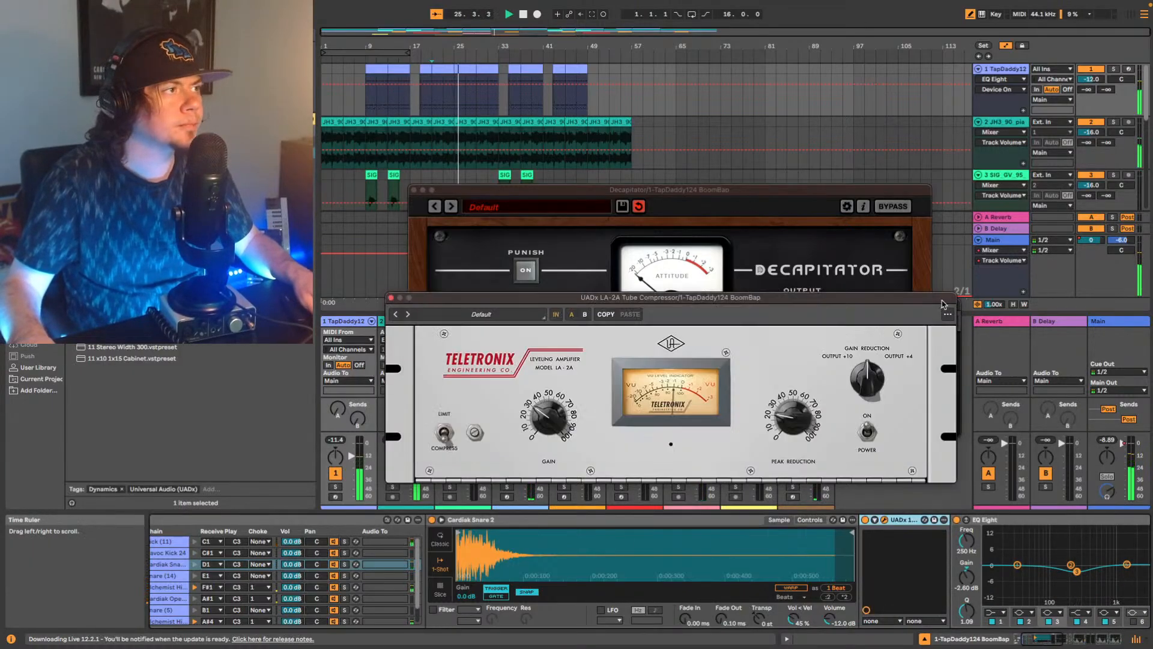
{"action": "left_click_drag", "start_coordinate": [709, 298], "coordinate": [391, 302]}
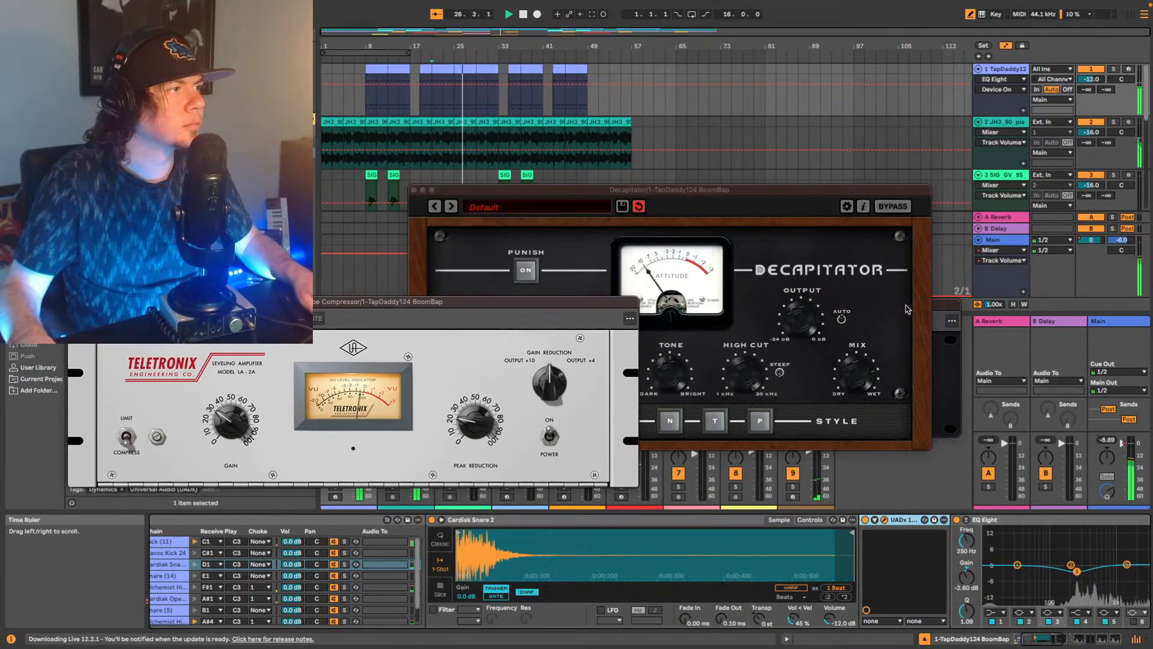
{"action": "left_click_drag", "start_coordinate": [946, 303], "coordinate": [969, 218]}
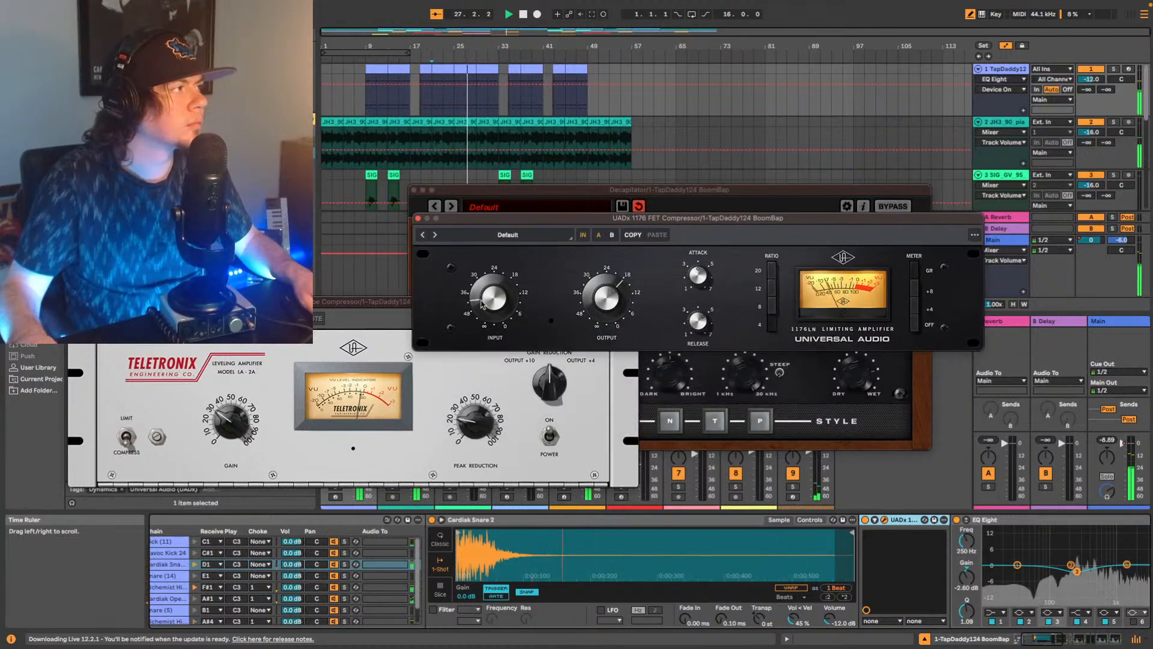
Adjust the attack, release, input and ratio of the snare's 1176 compressor during playback.
{"action": "left_click_drag", "start_coordinate": [706, 275], "coordinate": [708, 285]}
{"action": "left_click_drag", "start_coordinate": [697, 327], "coordinate": [696, 322]}
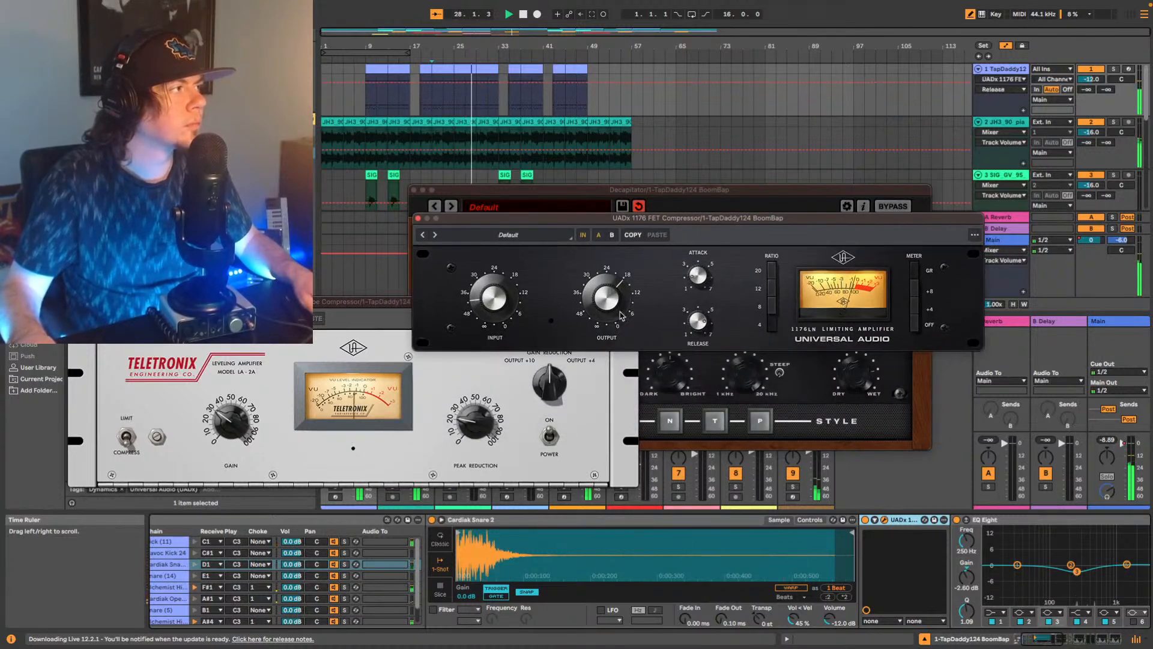
{"action": "left_click", "coordinate": [514, 273]}
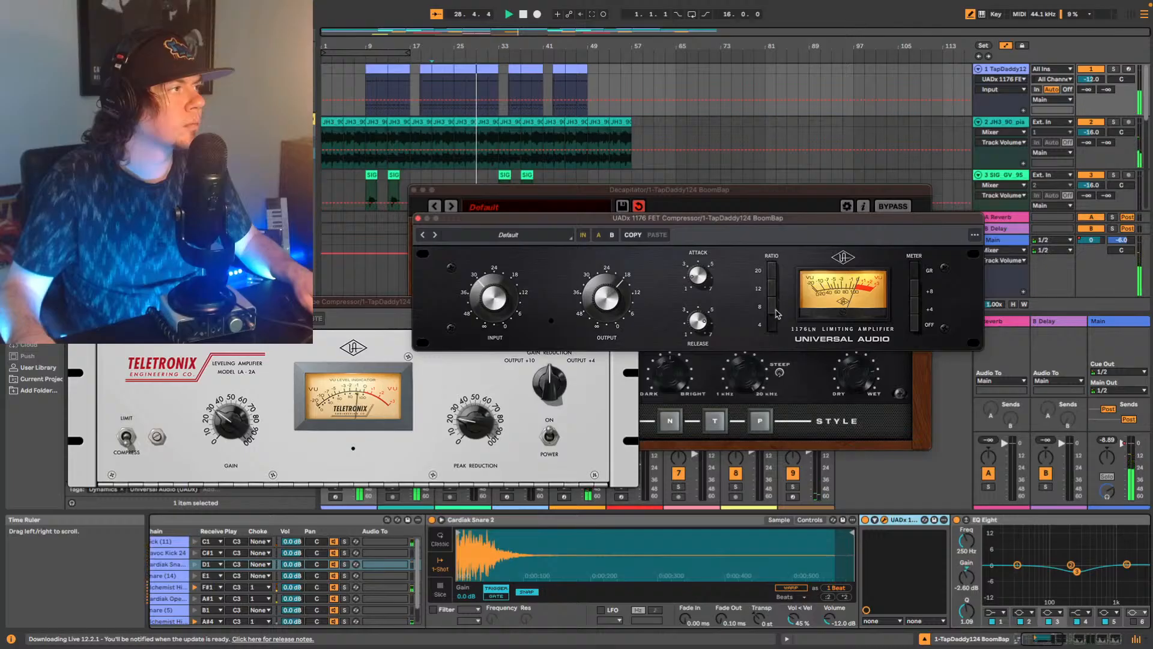
{"action": "left_click", "coordinate": [770, 317]}
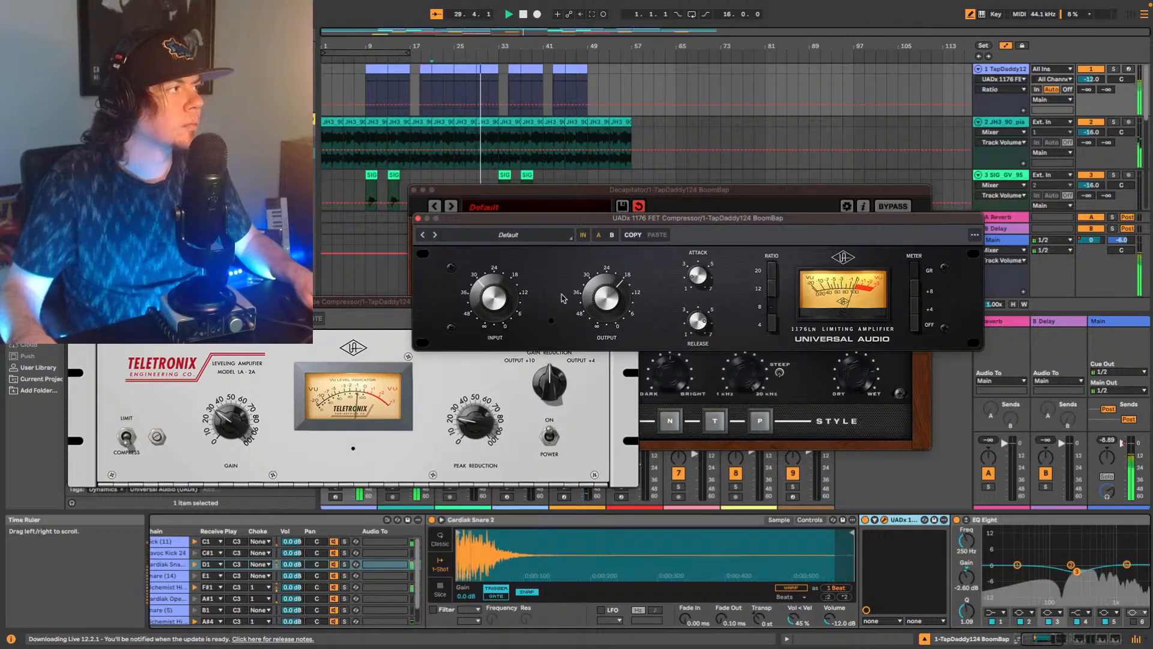
{"action": "left_click", "coordinate": [516, 303]}
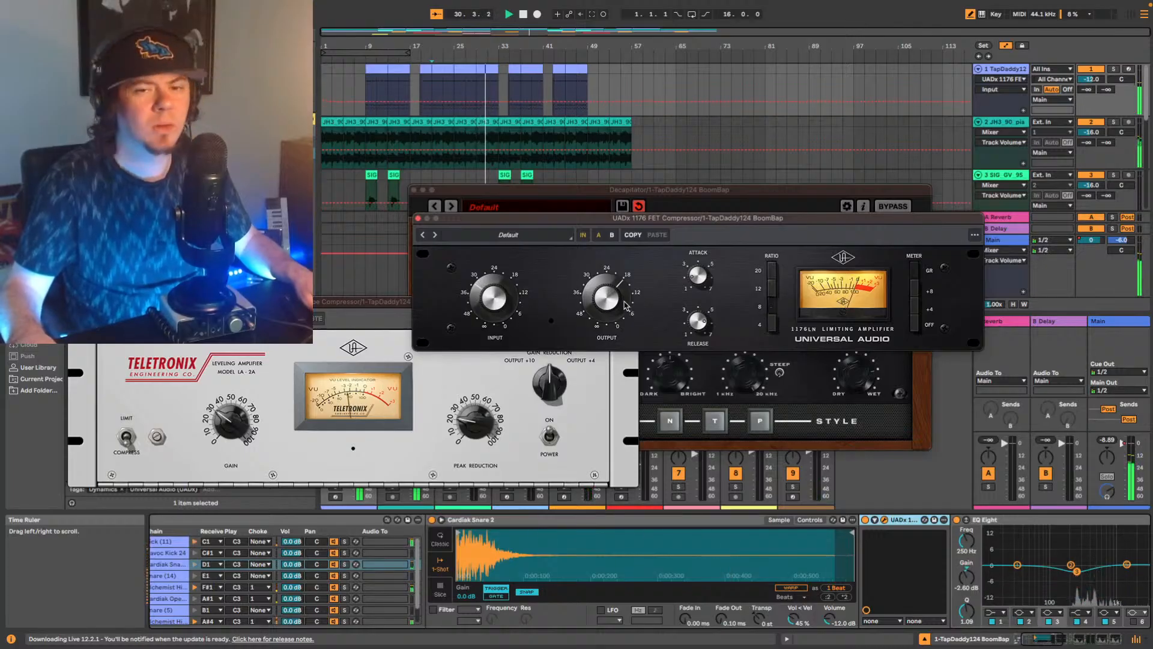
Restart playback, turn the 1176's output toward the 12 mark and change its ratio.
{"action": "key", "text": "space"}
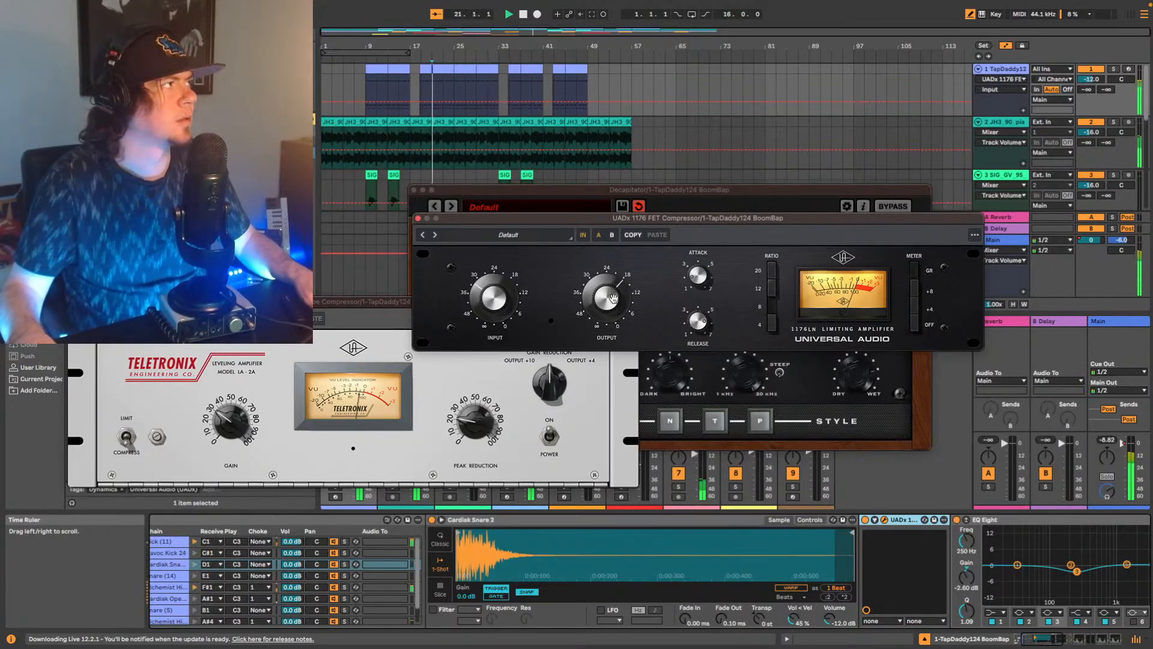
{"action": "left_click", "coordinate": [620, 294]}
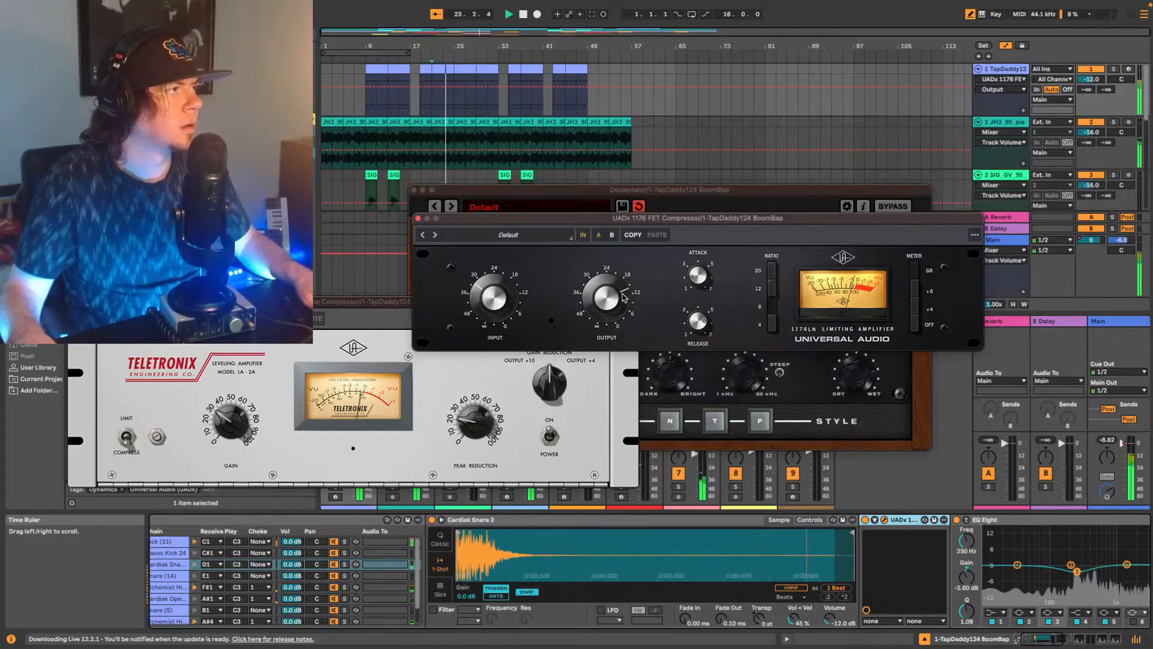
{"action": "left_click", "coordinate": [772, 290]}
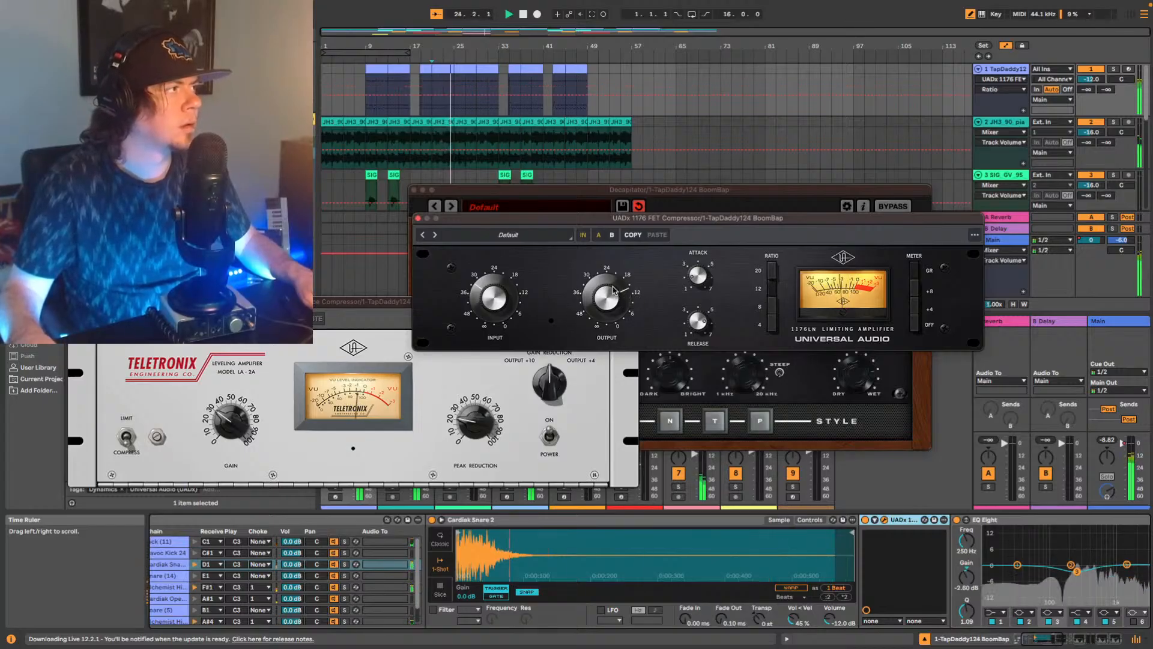
{"action": "left_click", "coordinate": [614, 290]}
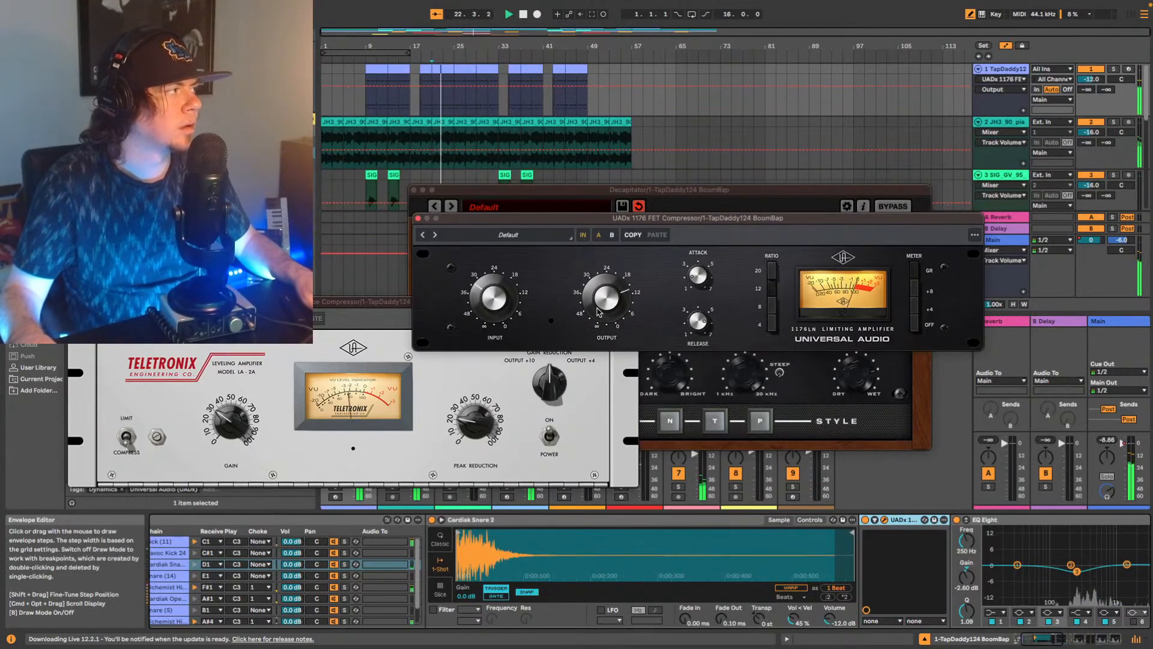
Close the 1176, Decapitator and LA-2A plug-in windows and restart playback from bar 21.
{"action": "left_click", "coordinate": [418, 218]}
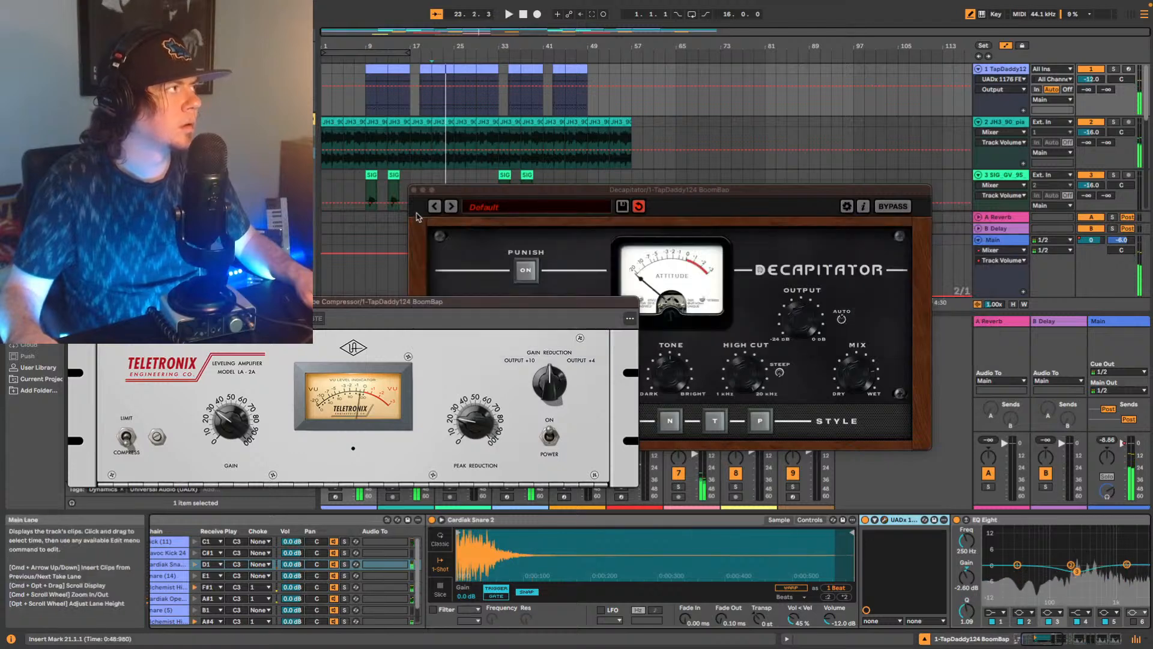
{"action": "left_click", "coordinate": [414, 190]}
{"action": "left_click", "coordinate": [75, 301]}
{"action": "key", "text": "space"}
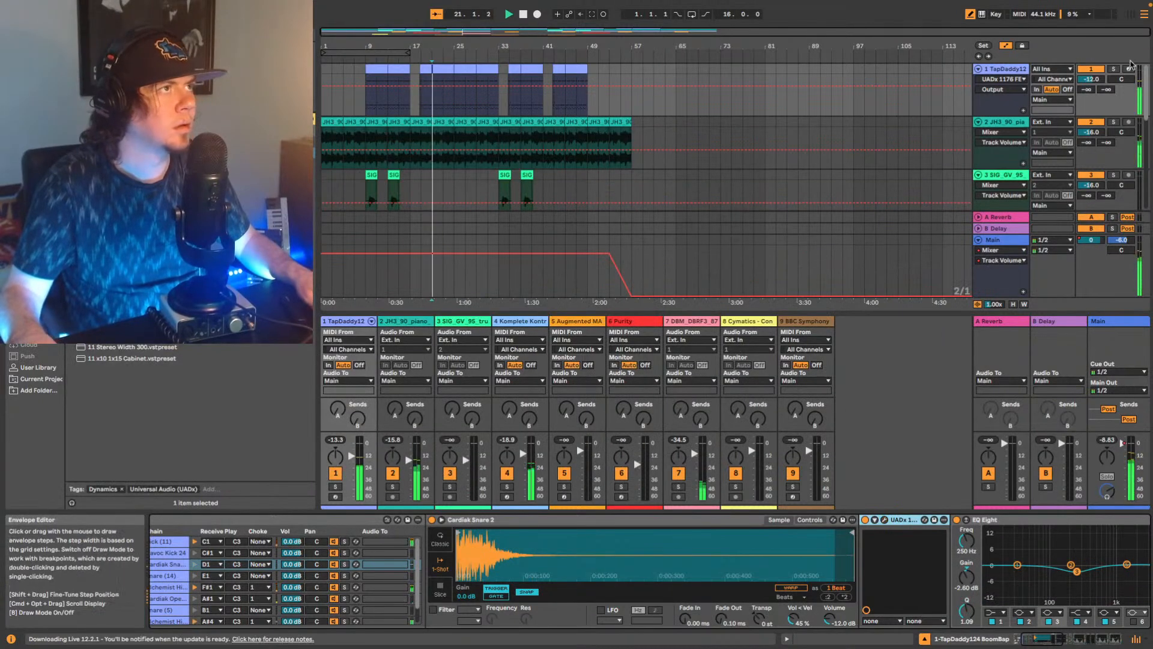
Try lower volumes for track 1 during playback and settle on -13.0 dB.
{"action": "left_click", "coordinate": [1094, 80]}
{"action": "key", "text": "Down"}
{"action": "key", "text": "Down"}
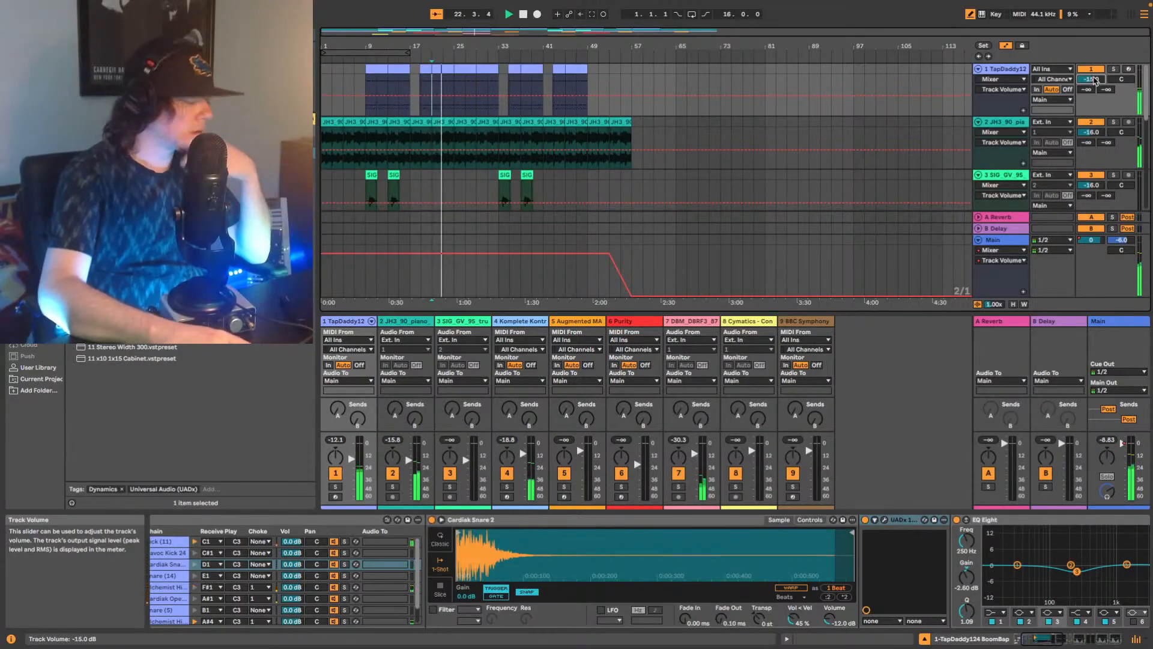
{"action": "key", "text": "Down"}
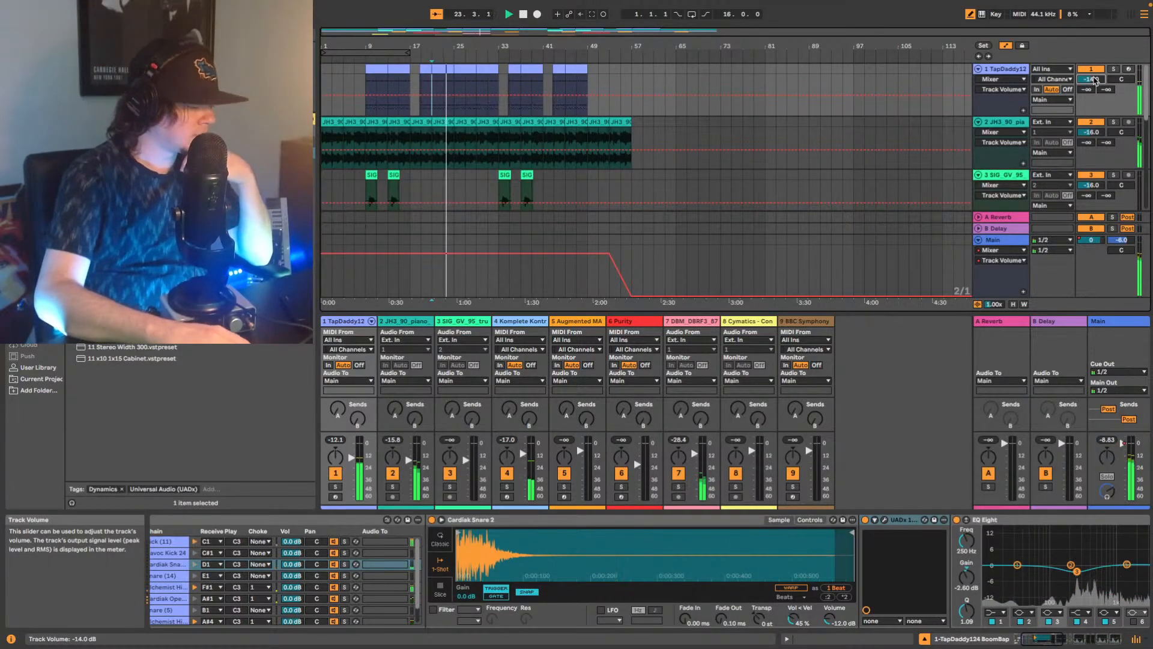
{"action": "key", "text": "Up"}
{"action": "key", "text": "Up"}
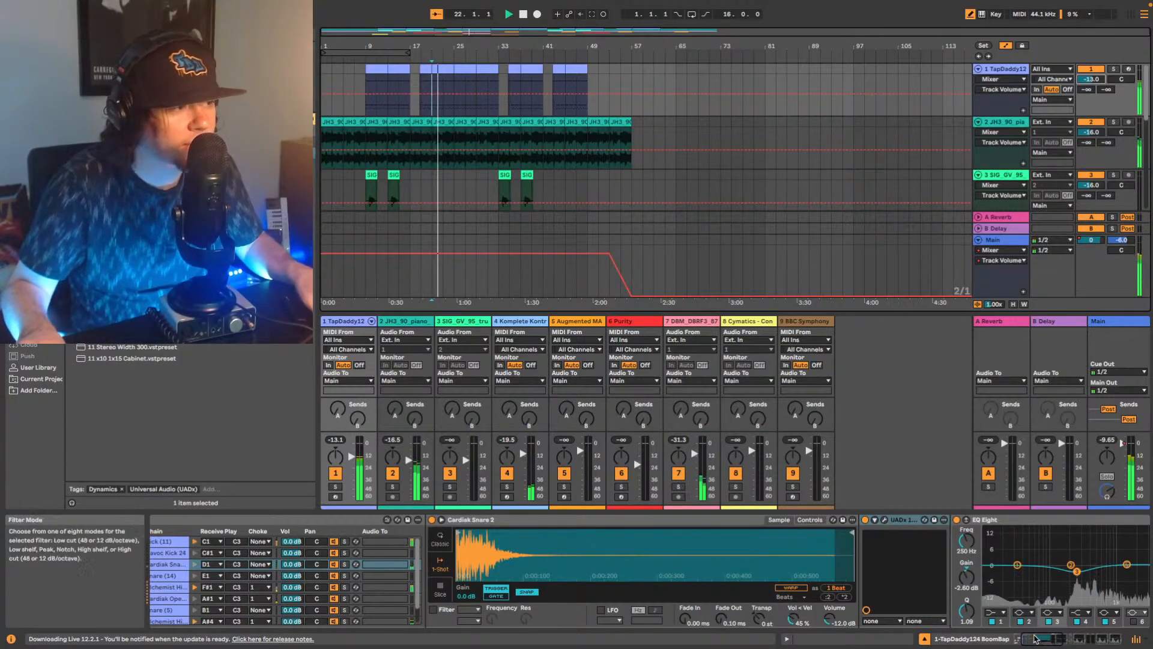
Reopen the Decapitator on the drum track, adjust its mix and tone during playback, and close it.
{"action": "scroll", "coordinate": [937, 571], "scroll_direction": "right", "scroll_amount": 10}
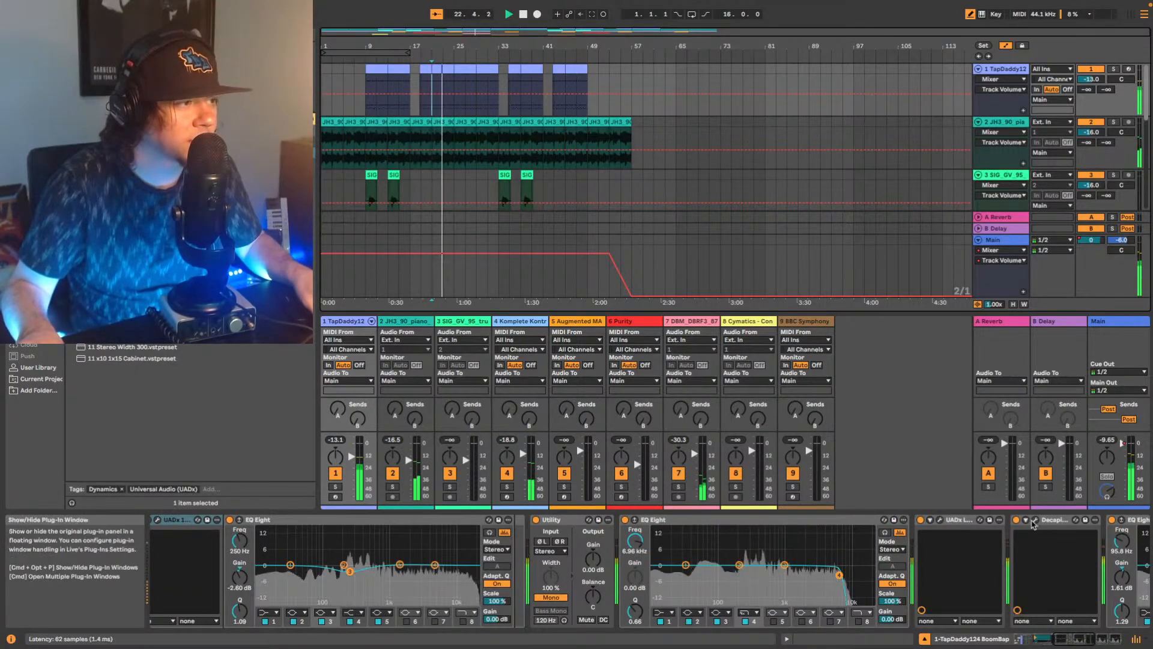
{"action": "left_click", "coordinate": [1035, 520]}
{"action": "left_click", "coordinate": [867, 377]}
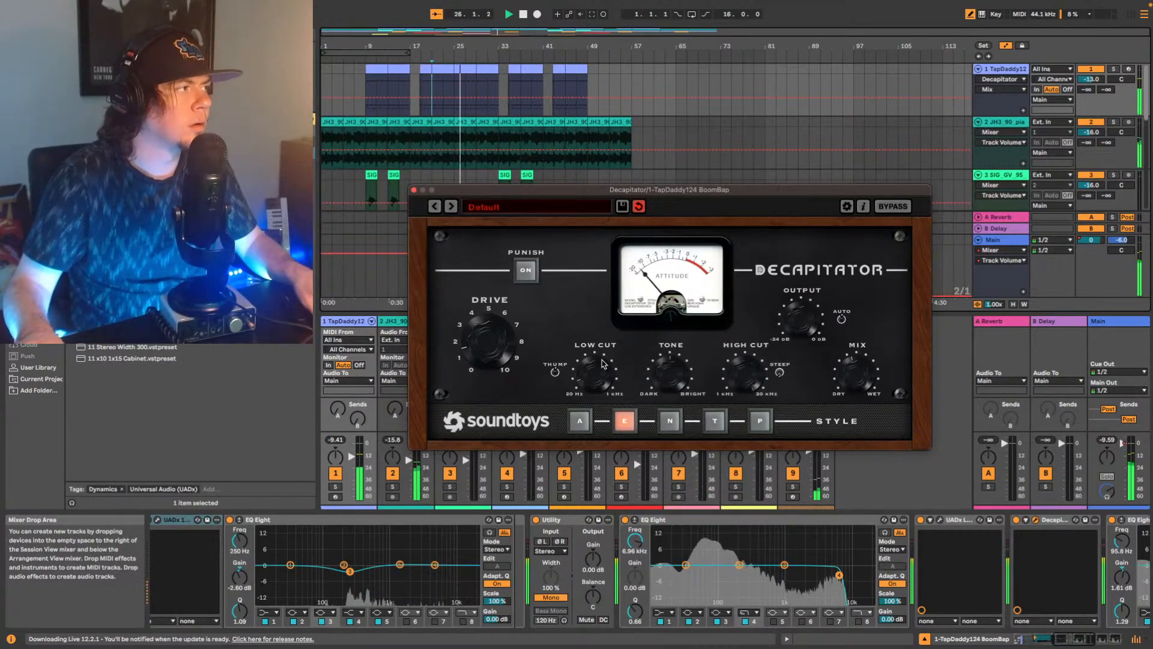
{"action": "left_click_drag", "start_coordinate": [656, 375], "coordinate": [653, 392]}
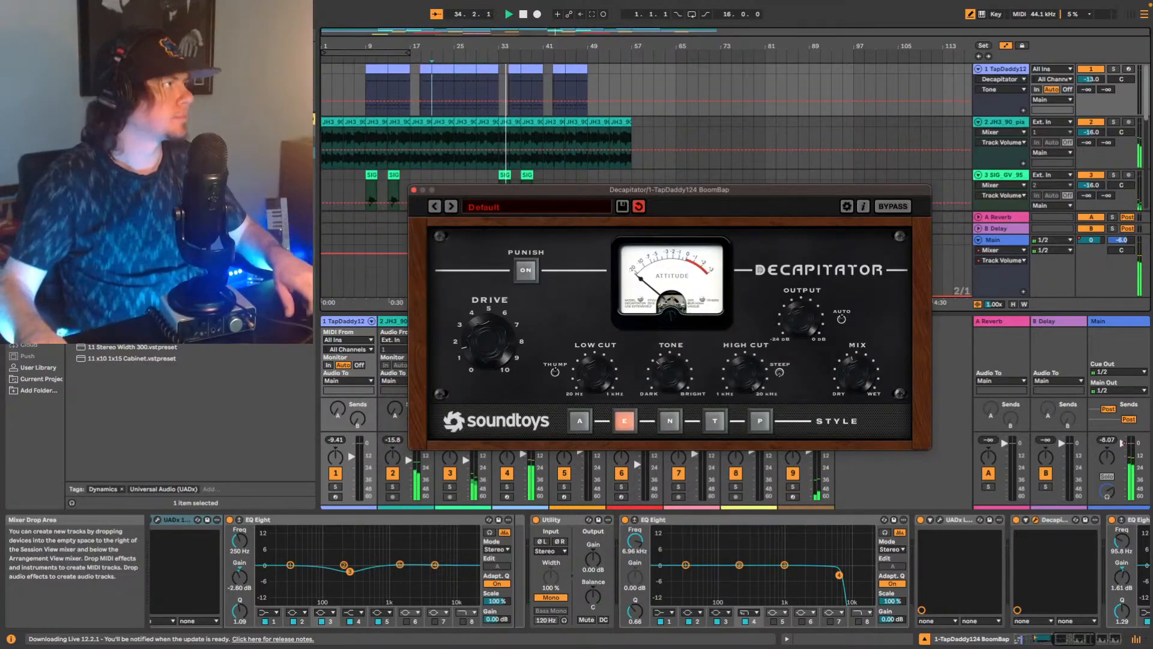
{"action": "left_click", "coordinate": [414, 189]}
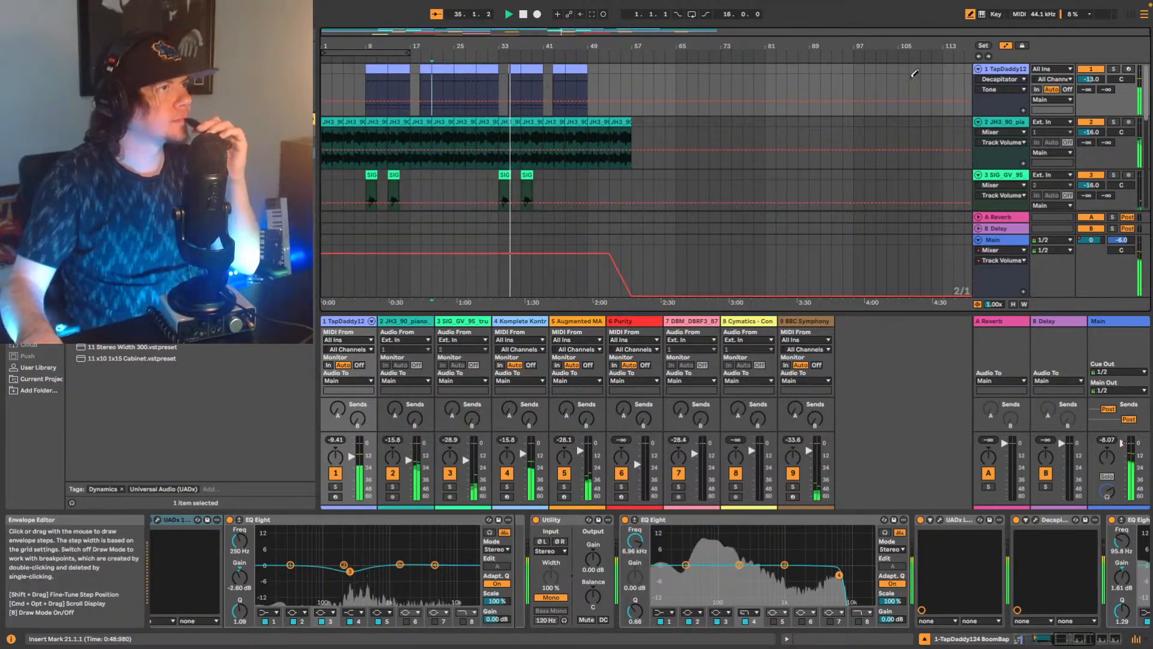
Raise track 1's volume to -12.0 dB.
{"action": "left_click", "coordinate": [1093, 80]}
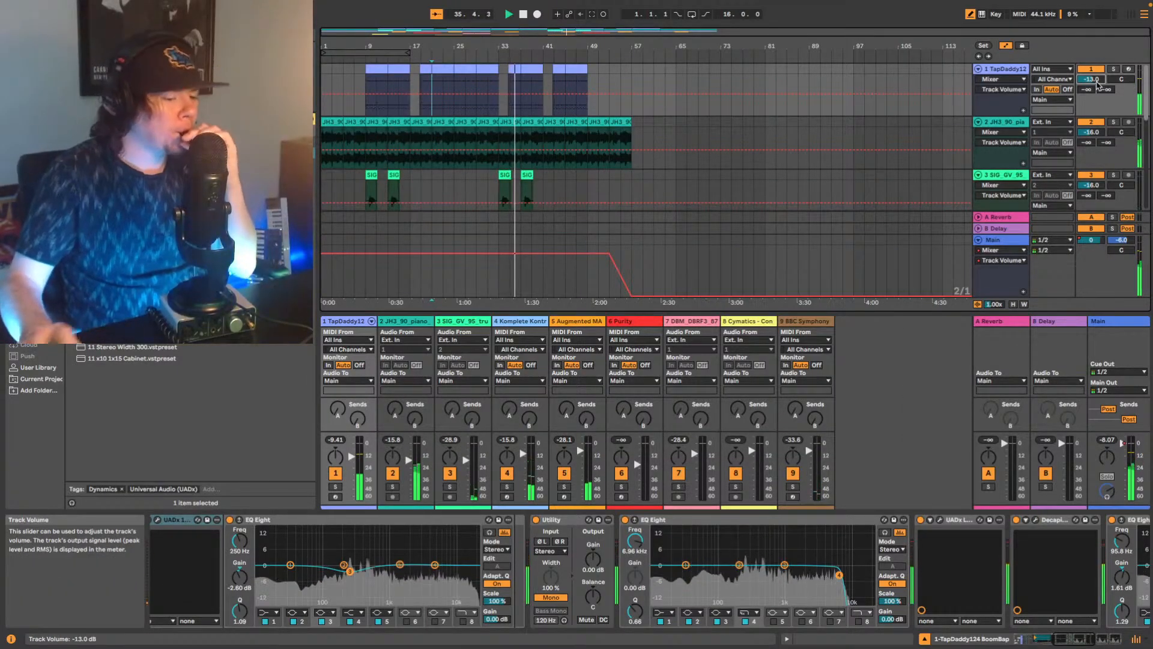
{"action": "key", "text": "Up"}
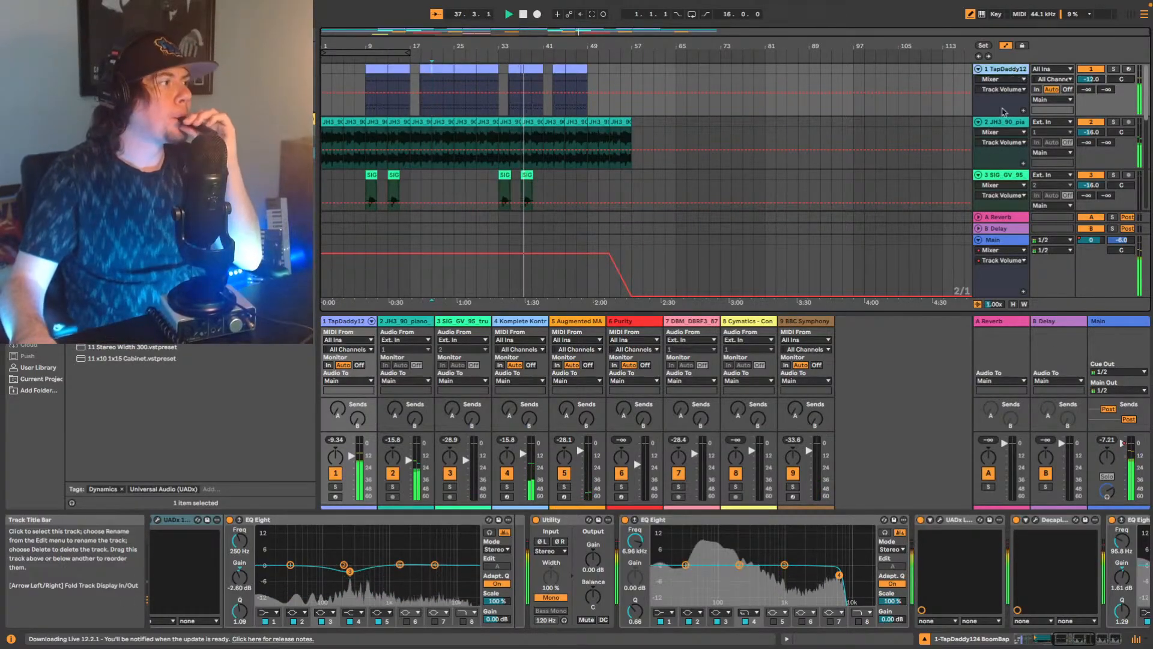
Compare the snare with its EQ Eight bypassed and active, replaying from bar 21, and leave the EQ on.
{"action": "left_click", "coordinate": [1052, 641]}
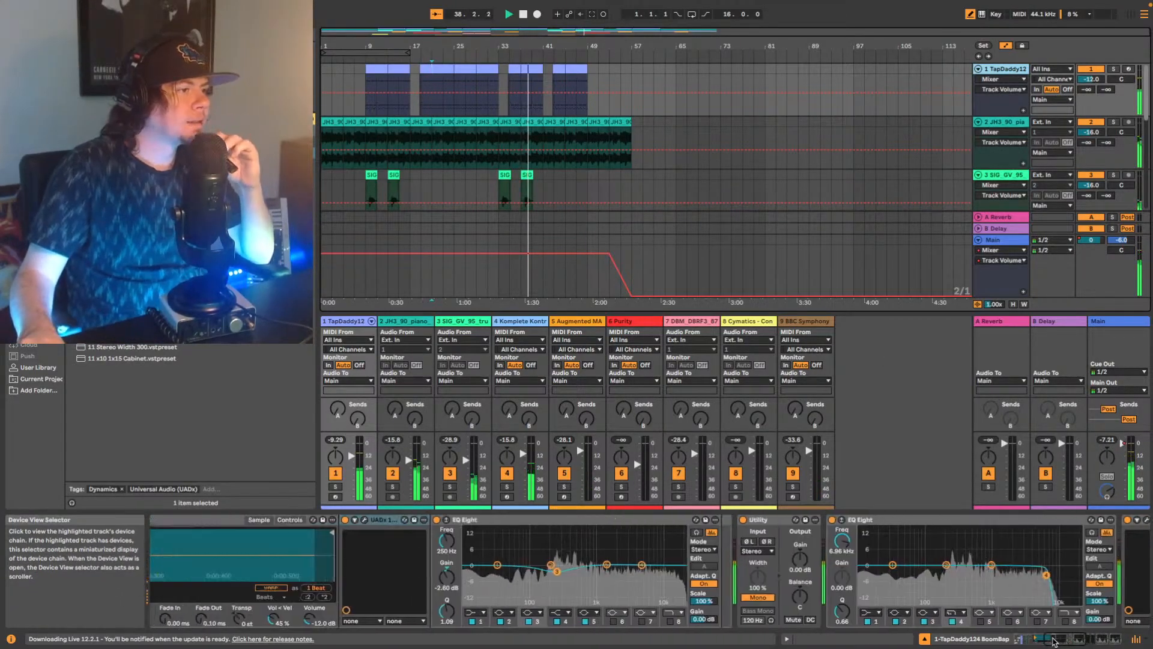
{"action": "left_click", "coordinate": [452, 520]}
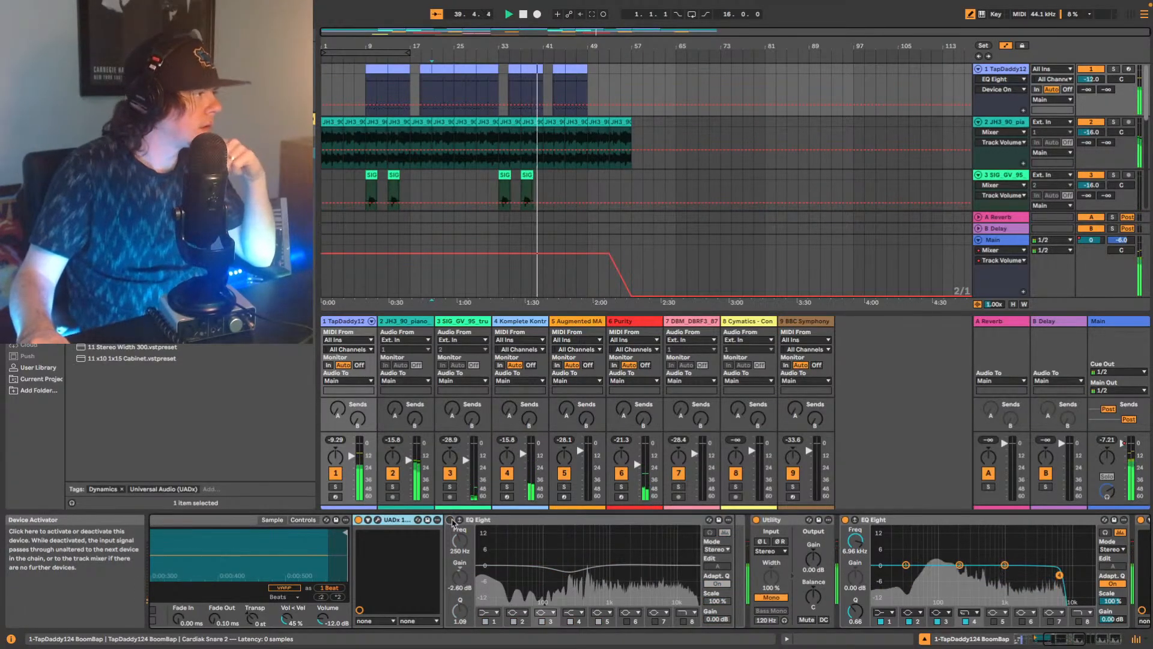
{"action": "left_click", "coordinate": [450, 520]}
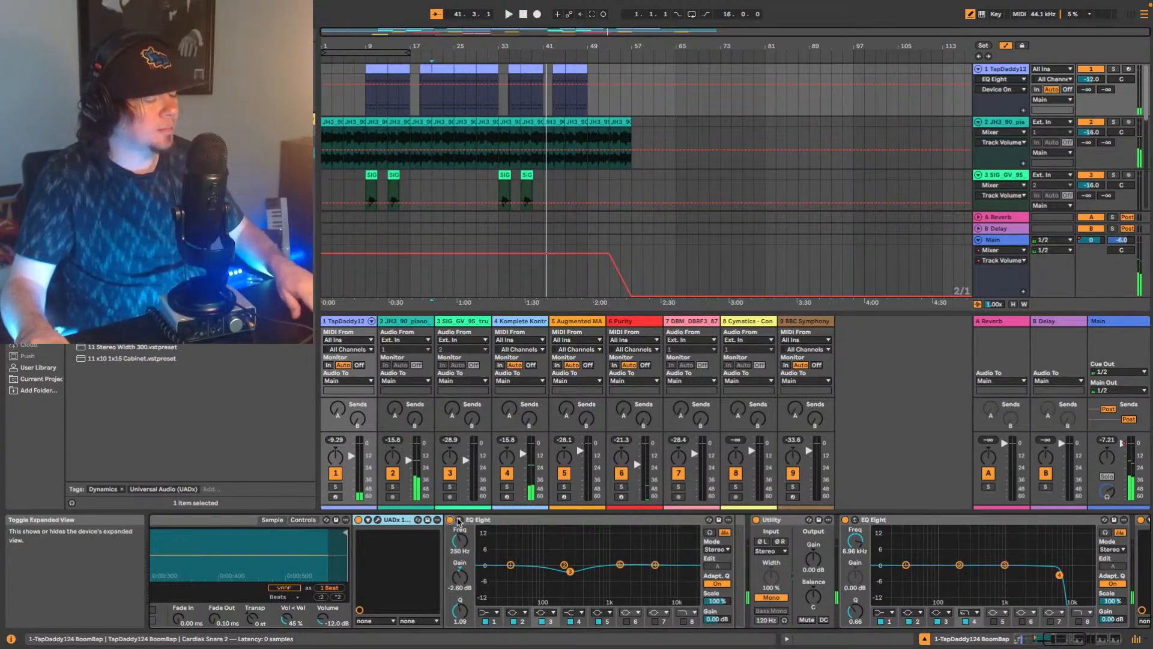
{"action": "key", "text": "space"}
{"action": "key", "text": "space"}
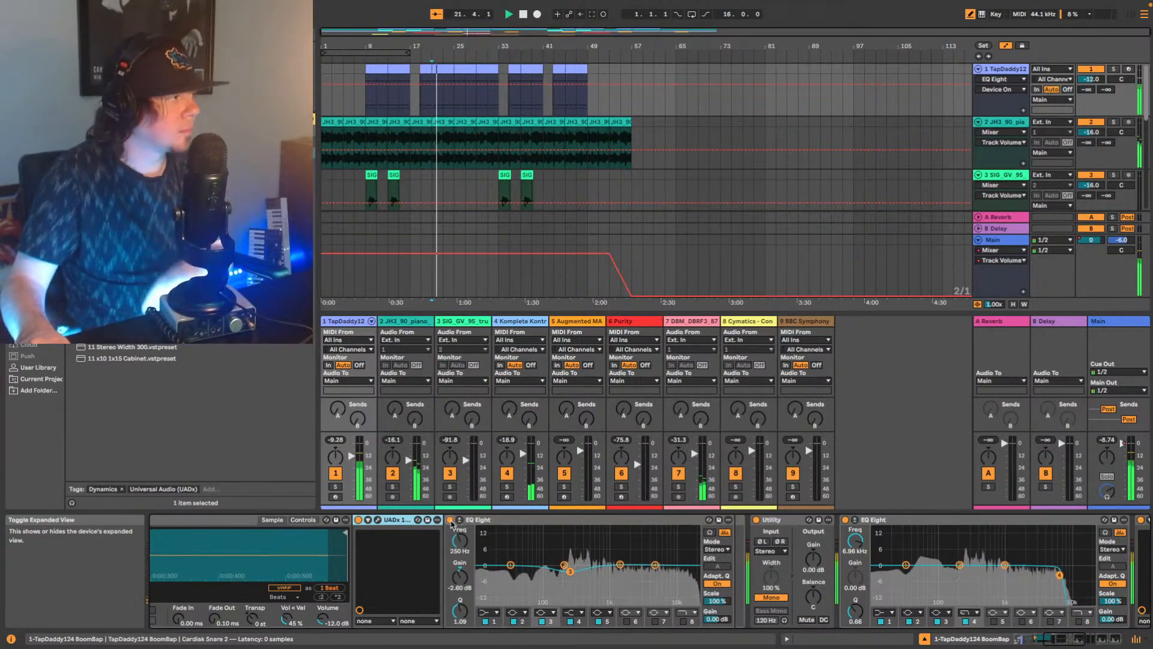
{"action": "left_click", "coordinate": [450, 520]}
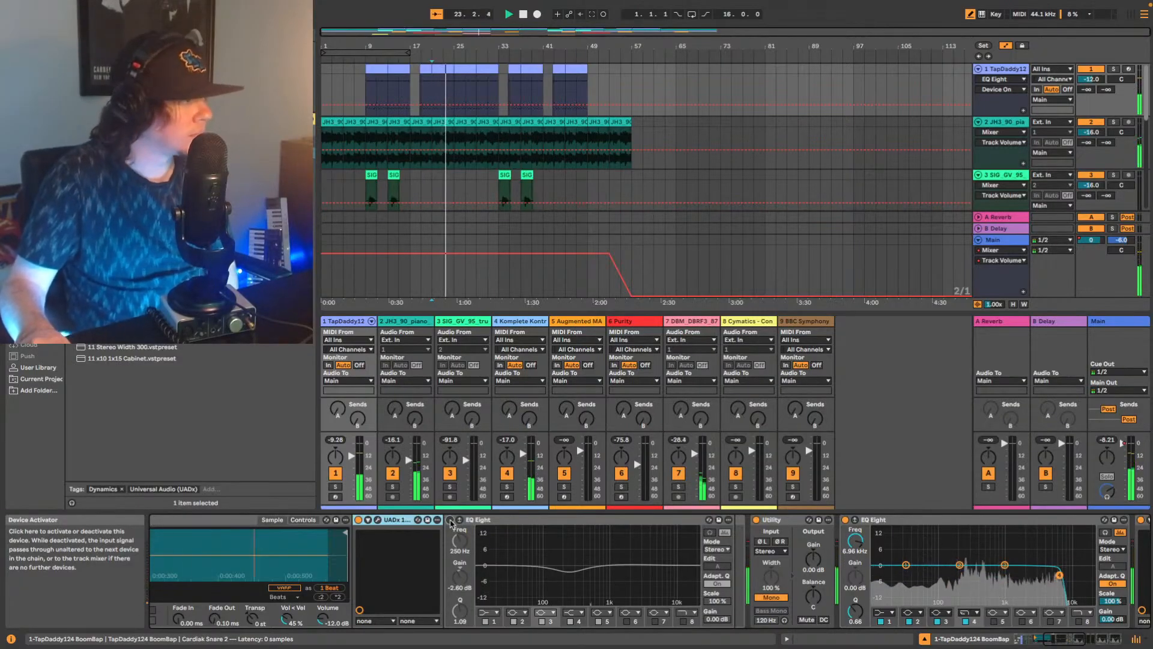
{"action": "left_click", "coordinate": [450, 520]}
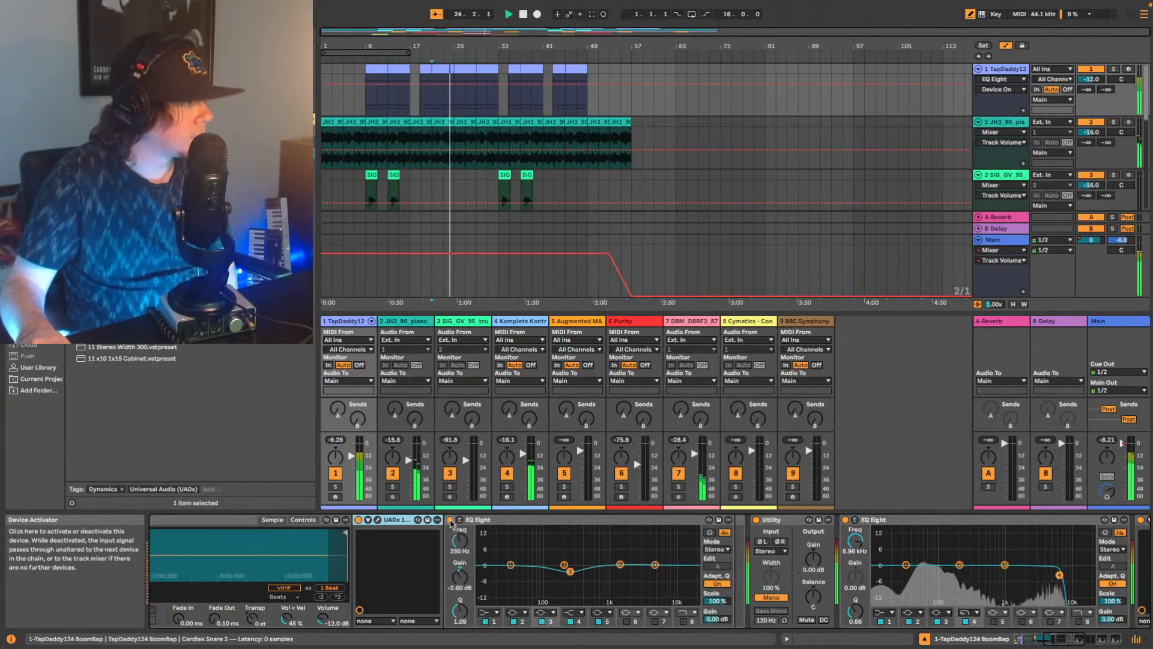
Review the end of the drum track's device chain, turn off Draw Mode and select the JH3_90_piano track.
{"action": "left_click", "coordinate": [1081, 642]}
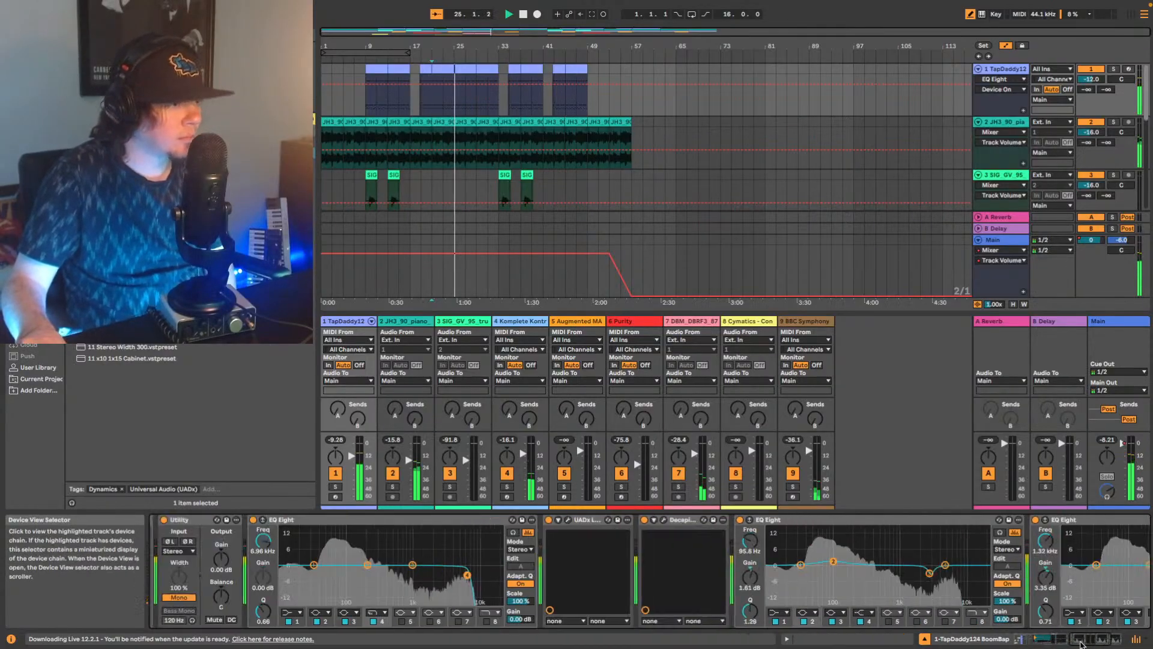
{"action": "left_click_drag", "start_coordinate": [1082, 643], "coordinate": [1089, 644]}
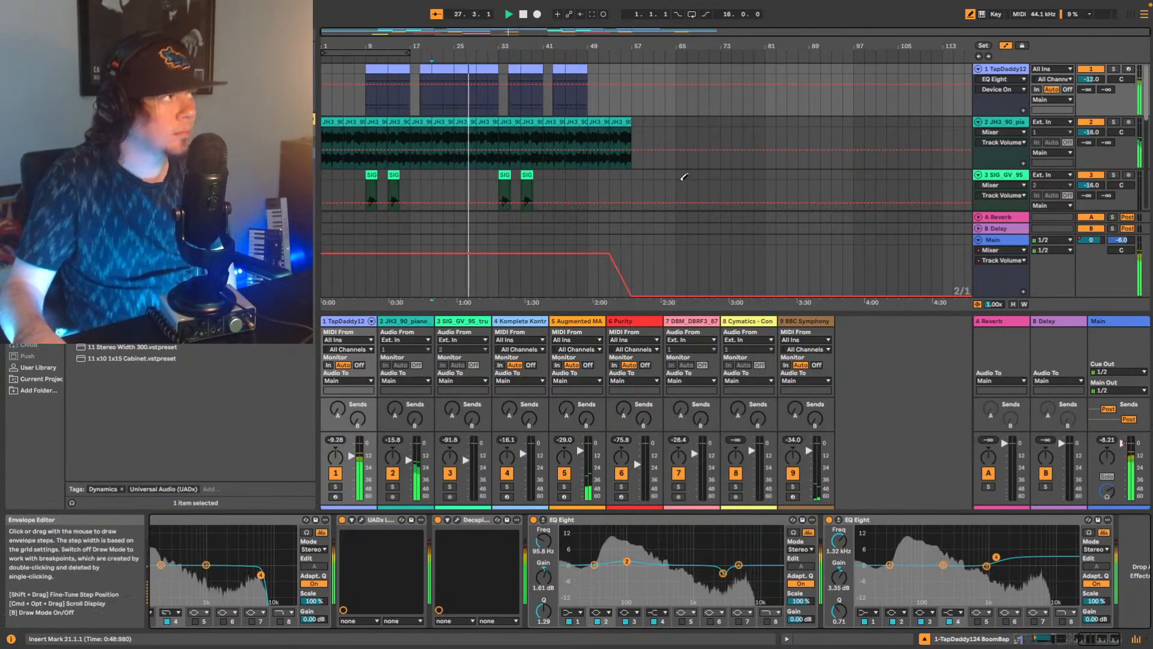
{"action": "key", "text": "b"}
{"action": "scroll", "coordinate": [870, 141], "scroll_direction": "down", "scroll_amount": 1}
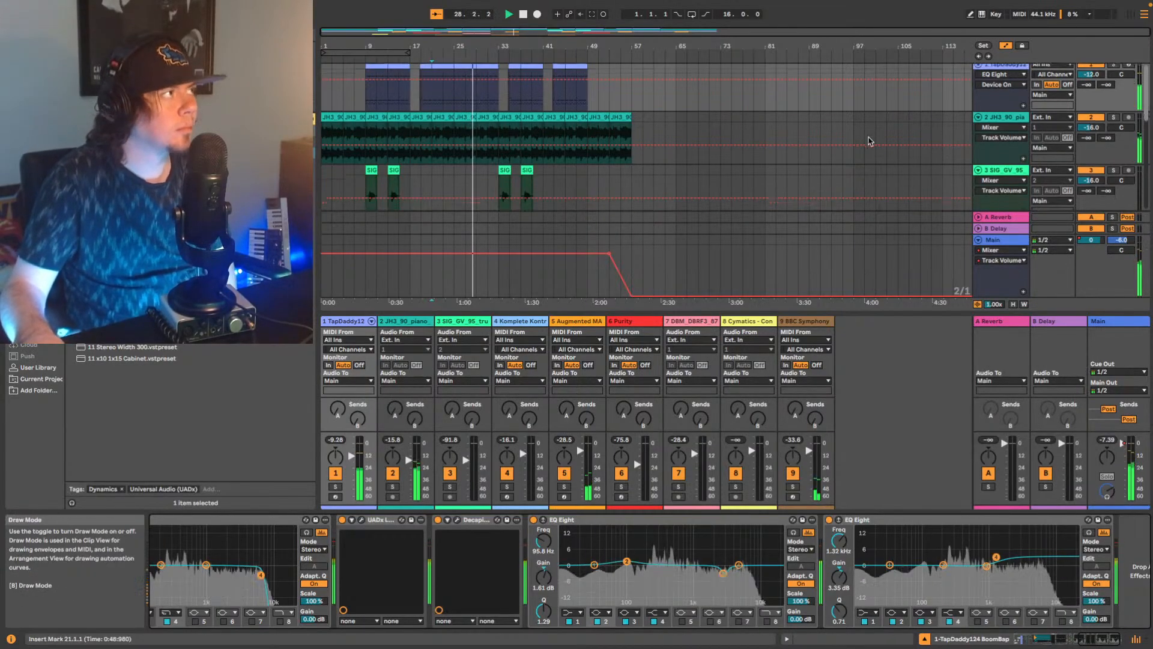
{"action": "scroll", "coordinate": [871, 141], "scroll_direction": "down", "scroll_amount": 1}
{"action": "left_click", "coordinate": [999, 84]}
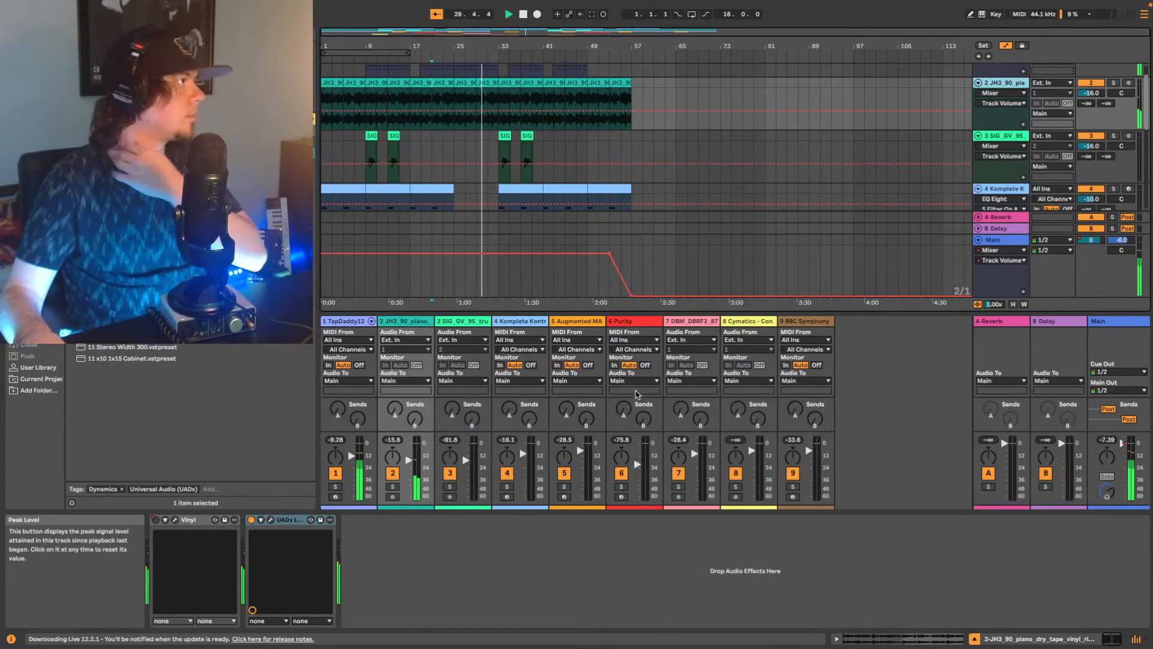
Lower the JH3_90_piano track's volume to -18.0 dB during playback.
{"action": "scroll", "coordinate": [978, 111], "scroll_direction": "up", "scroll_amount": 1}
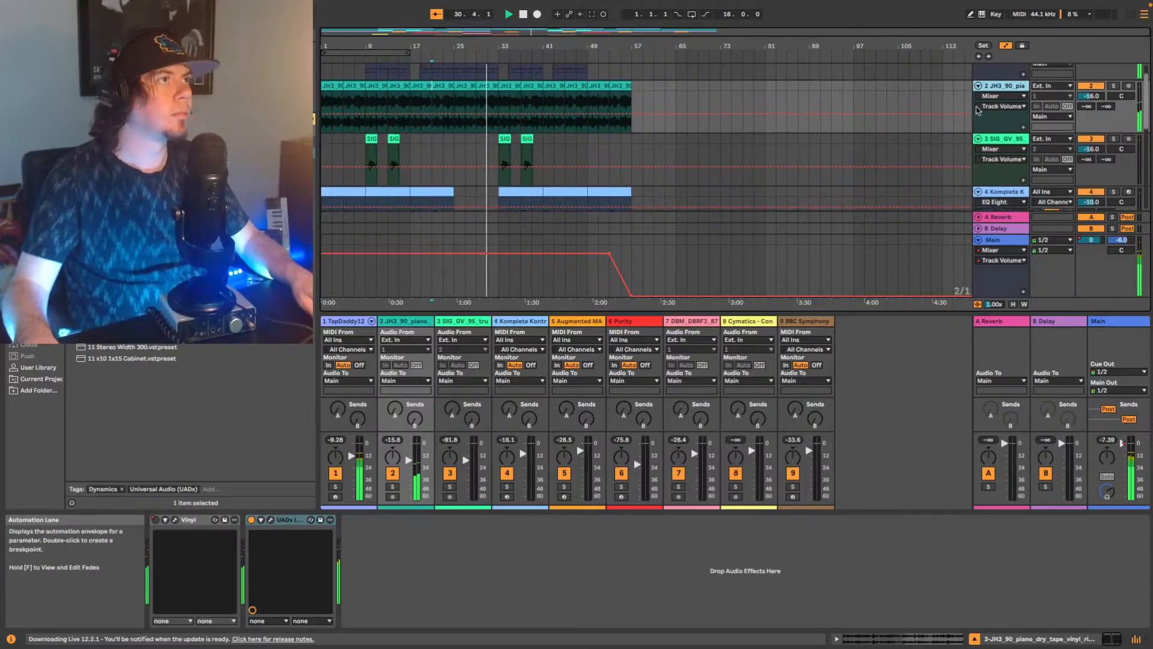
{"action": "scroll", "coordinate": [978, 111], "scroll_direction": "up", "scroll_amount": 2}
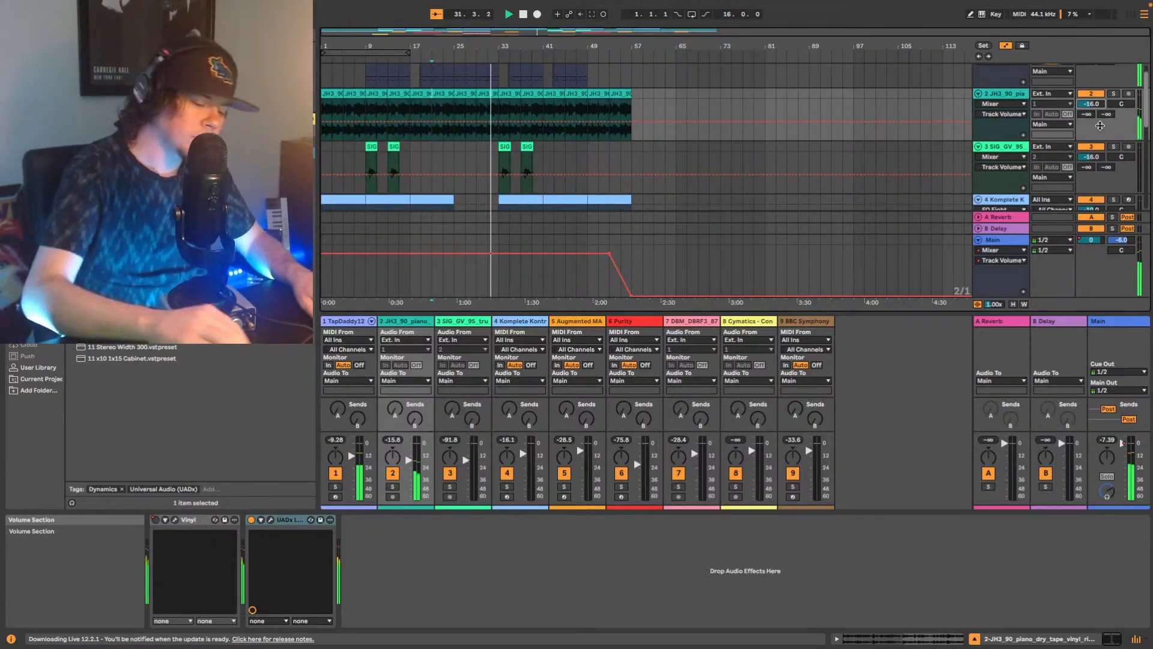
{"action": "key", "text": "Down"}
{"action": "key", "text": "Down"}
{"action": "key", "text": "Down"}
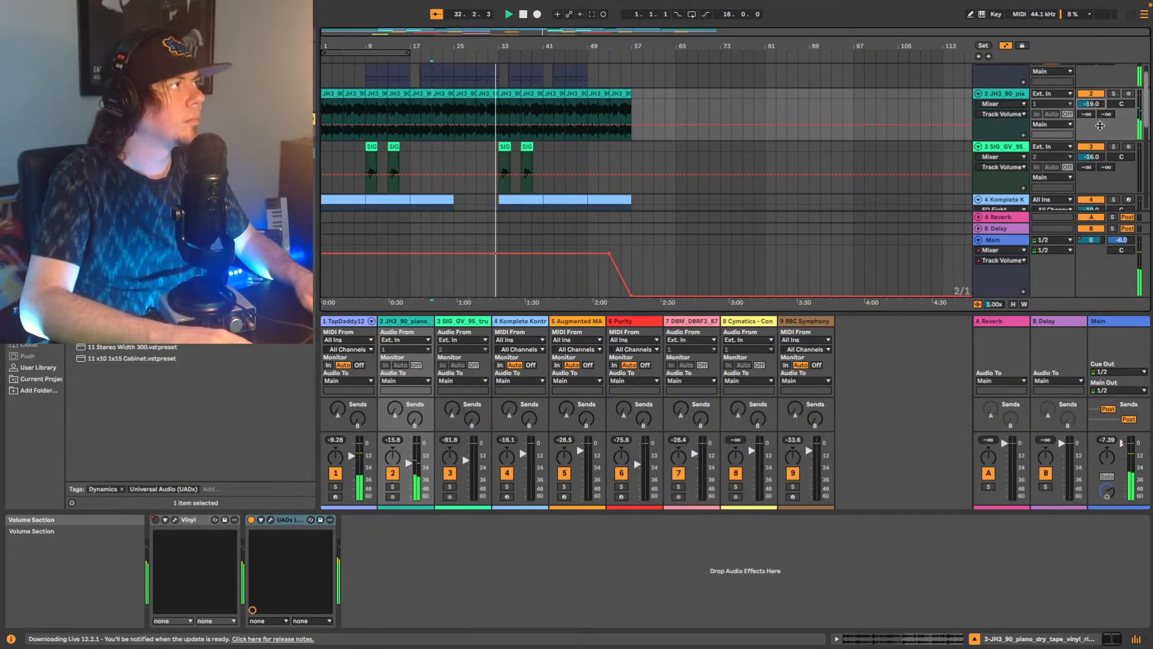
{"action": "key", "text": "Up"}
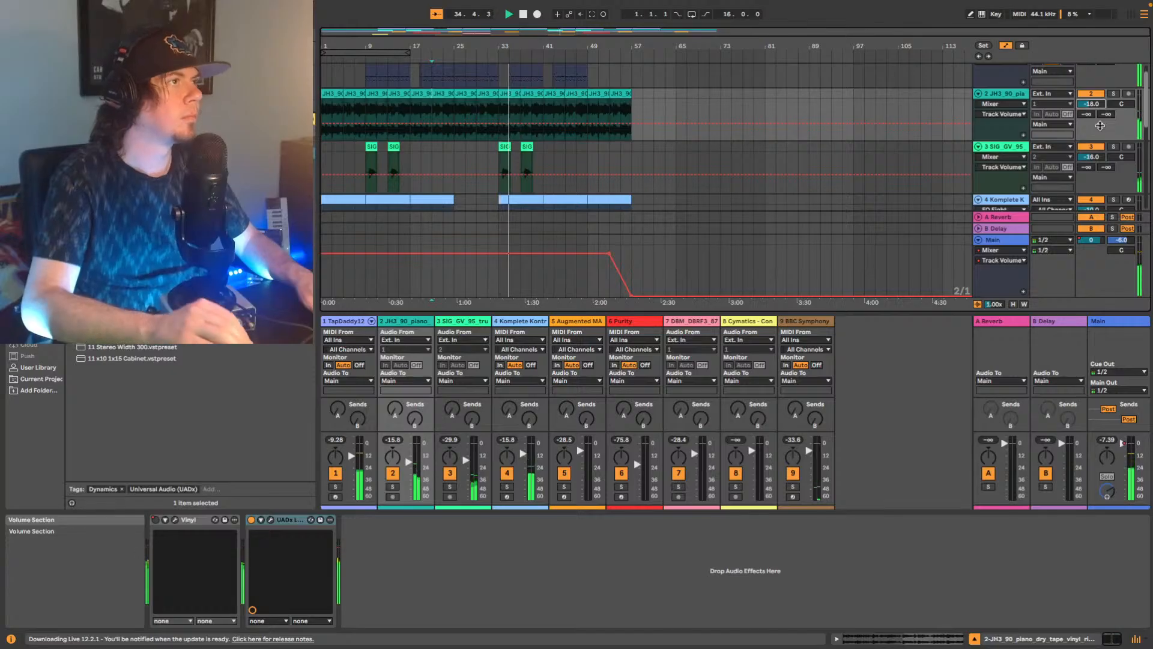
Set the Delay's Dry/Wet on the SIG_GV_95 trumpet track to 39%.
{"action": "left_click", "coordinate": [1009, 147]}
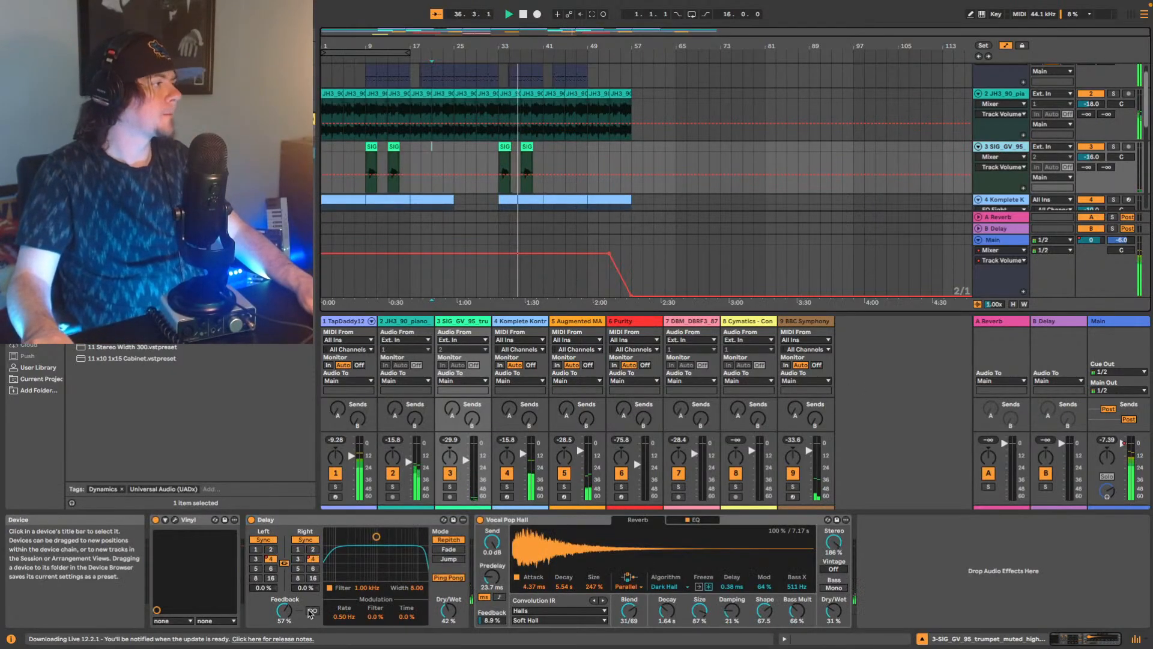
{"action": "left_click_drag", "start_coordinate": [445, 612], "coordinate": [444, 613]}
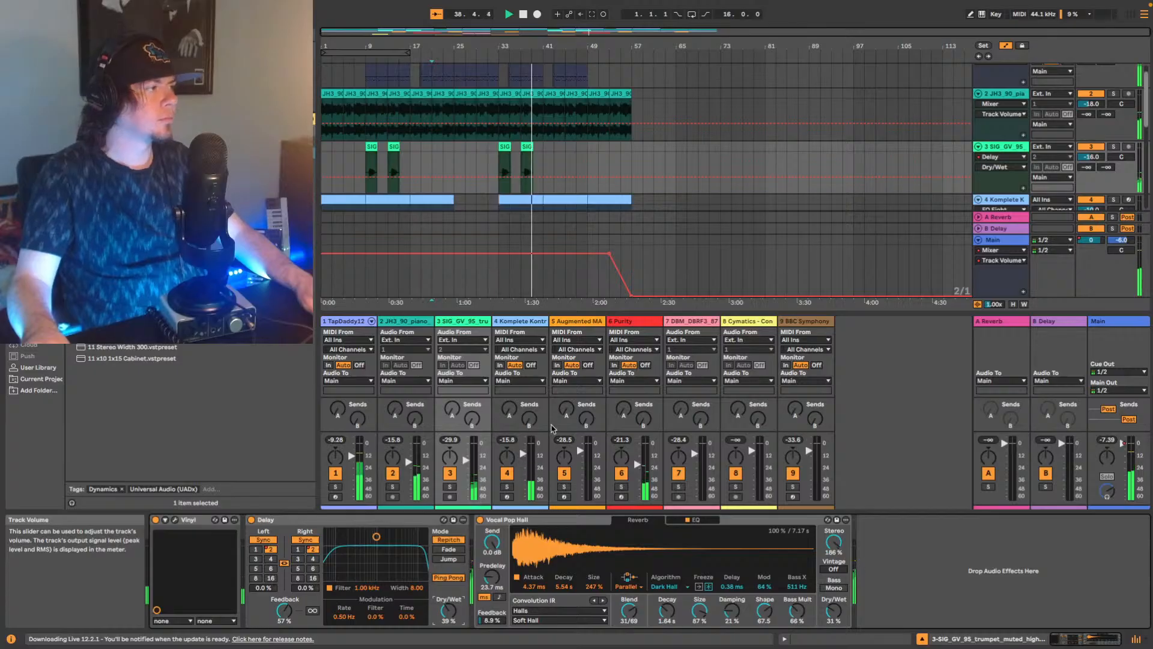
Play from the first Purity clip at bar 14 and add the UADx 1176 FET Compressor after the Purity instrument.
{"action": "scroll", "coordinate": [697, 199], "scroll_direction": "down", "scroll_amount": 4}
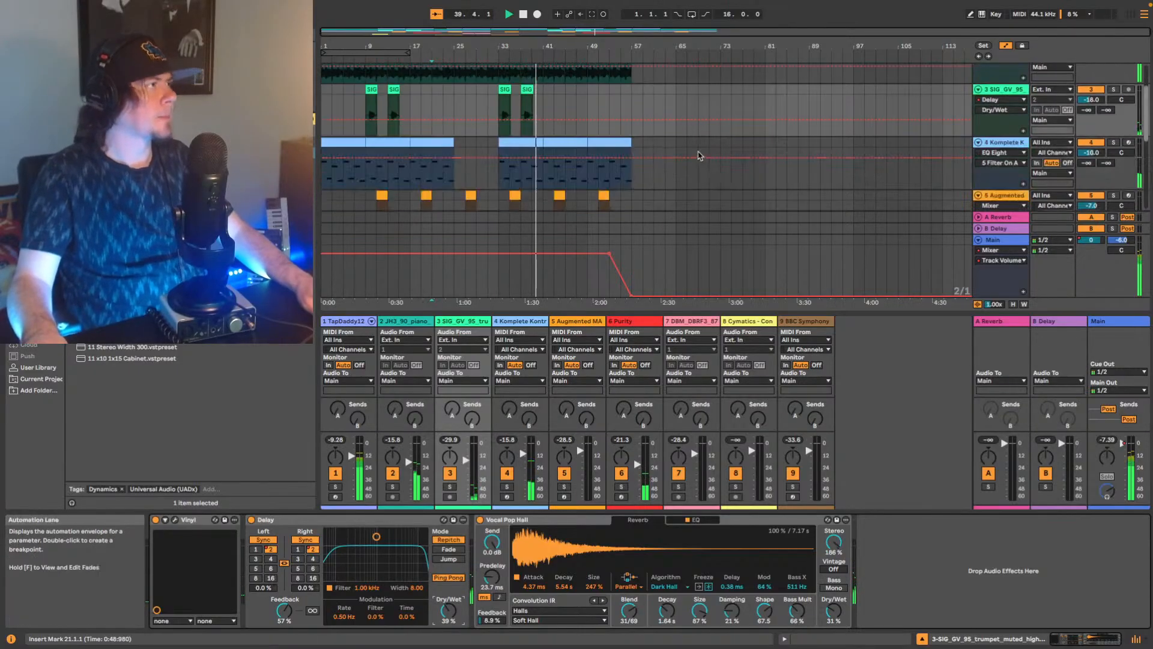
{"action": "scroll", "coordinate": [660, 168], "scroll_direction": "down", "scroll_amount": 2}
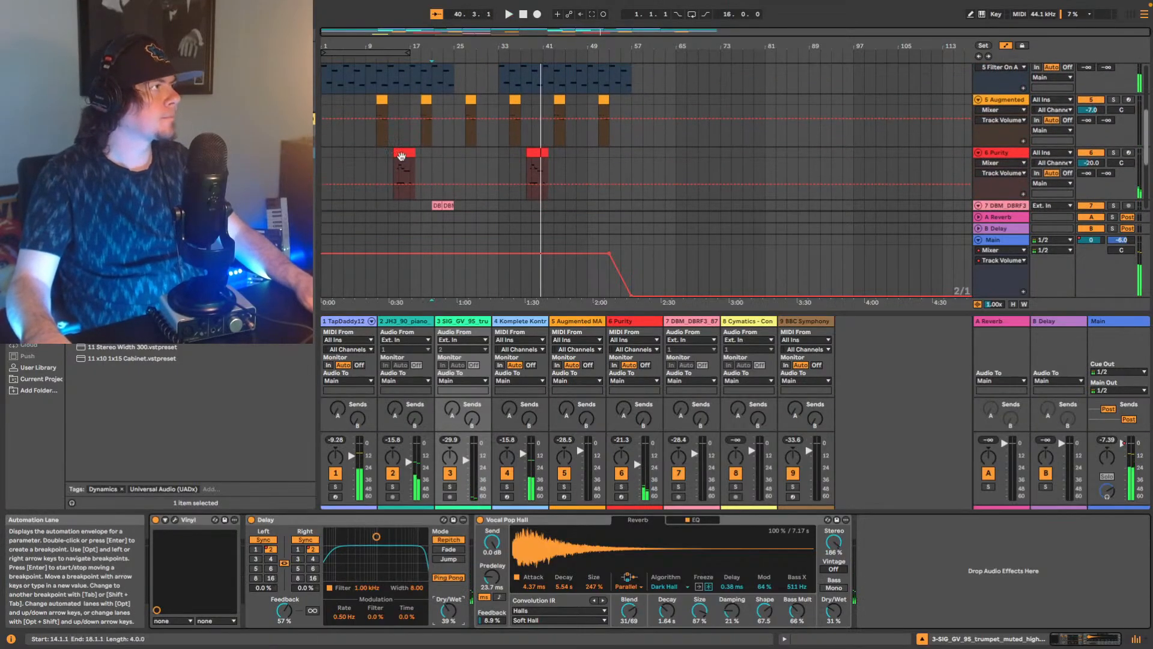
{"action": "left_click", "coordinate": [401, 154]}
{"action": "key", "text": "space"}
{"action": "key", "text": "space"}
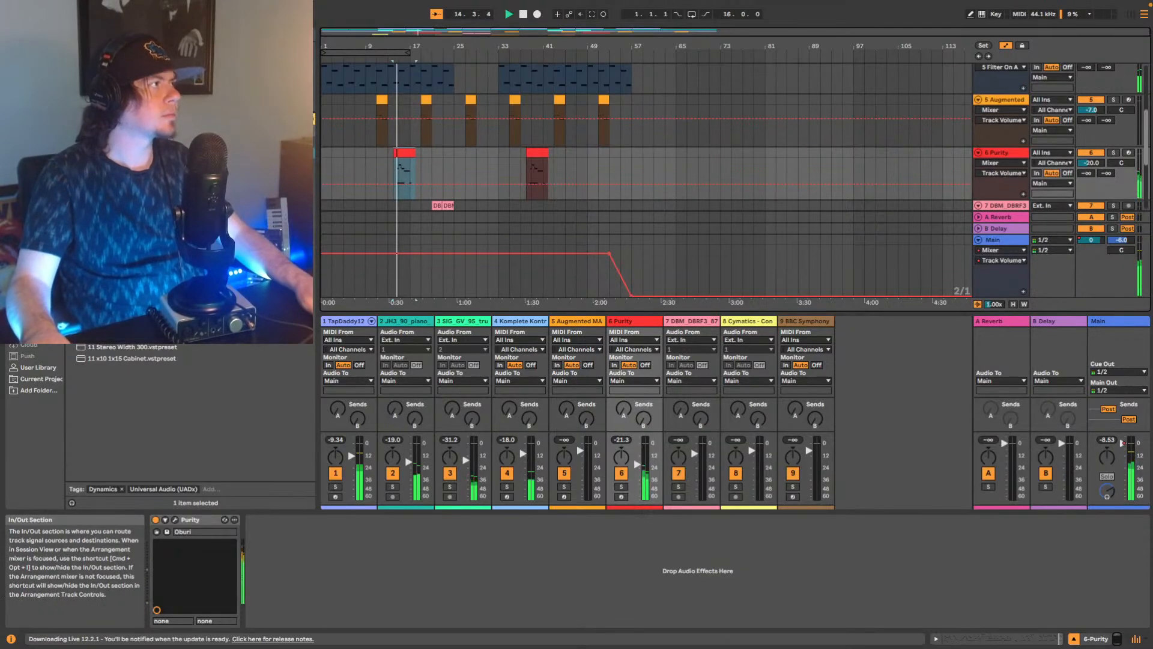
{"action": "left_click_drag", "start_coordinate": [132, 241], "coordinate": [338, 581]}
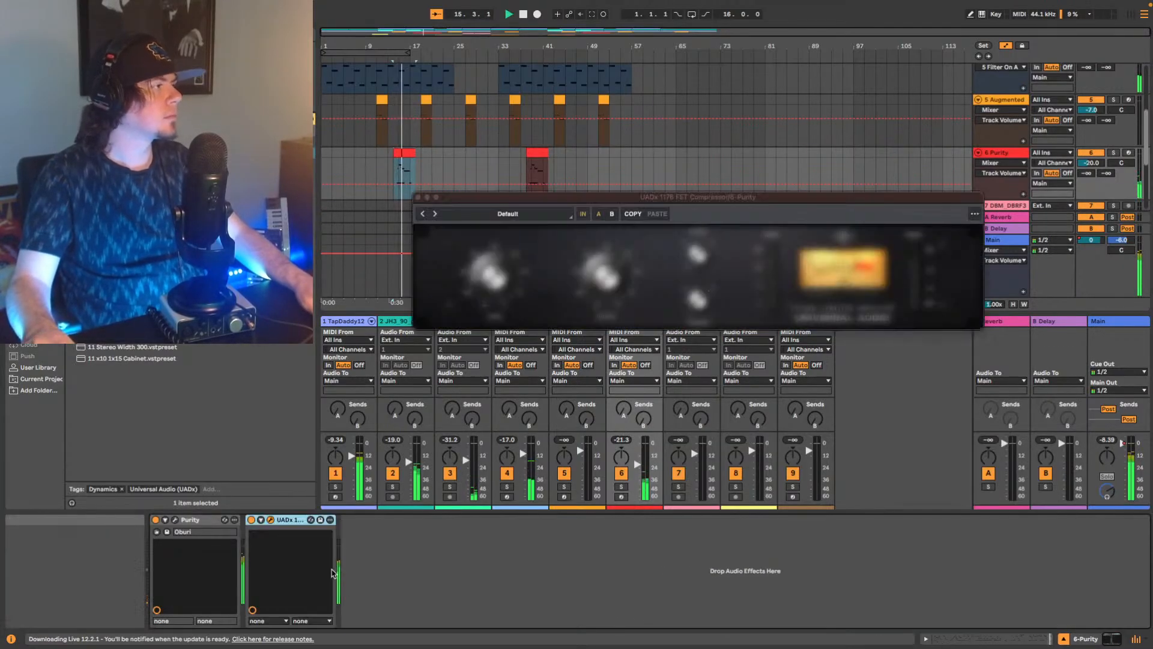
Replay the Purity section and adjust the 1176 compressor's ratio and attack.
{"action": "key", "text": "space"}
{"action": "key", "text": "space"}
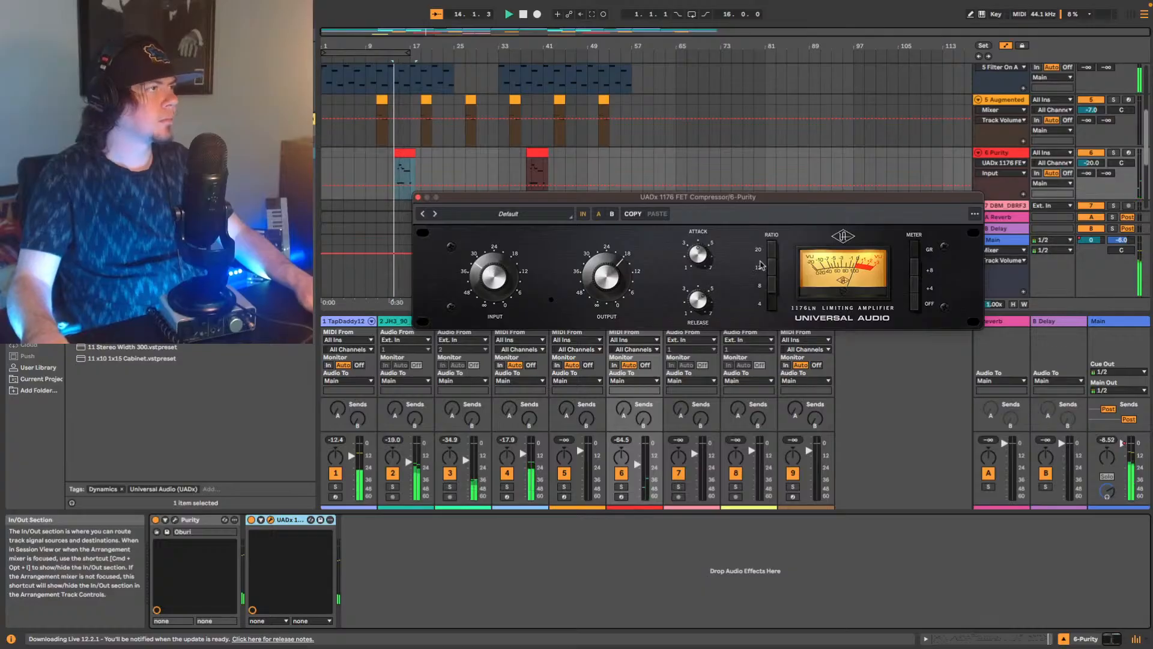
{"action": "left_click", "coordinate": [774, 289]}
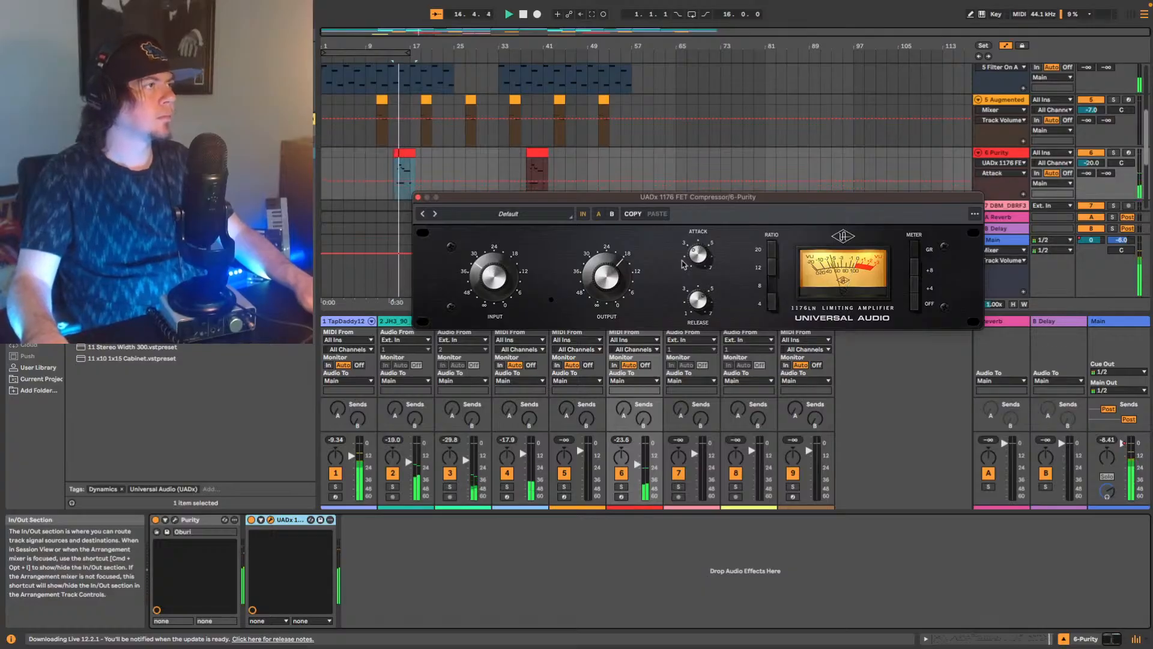
{"action": "left_click_drag", "start_coordinate": [701, 256], "coordinate": [688, 263]}
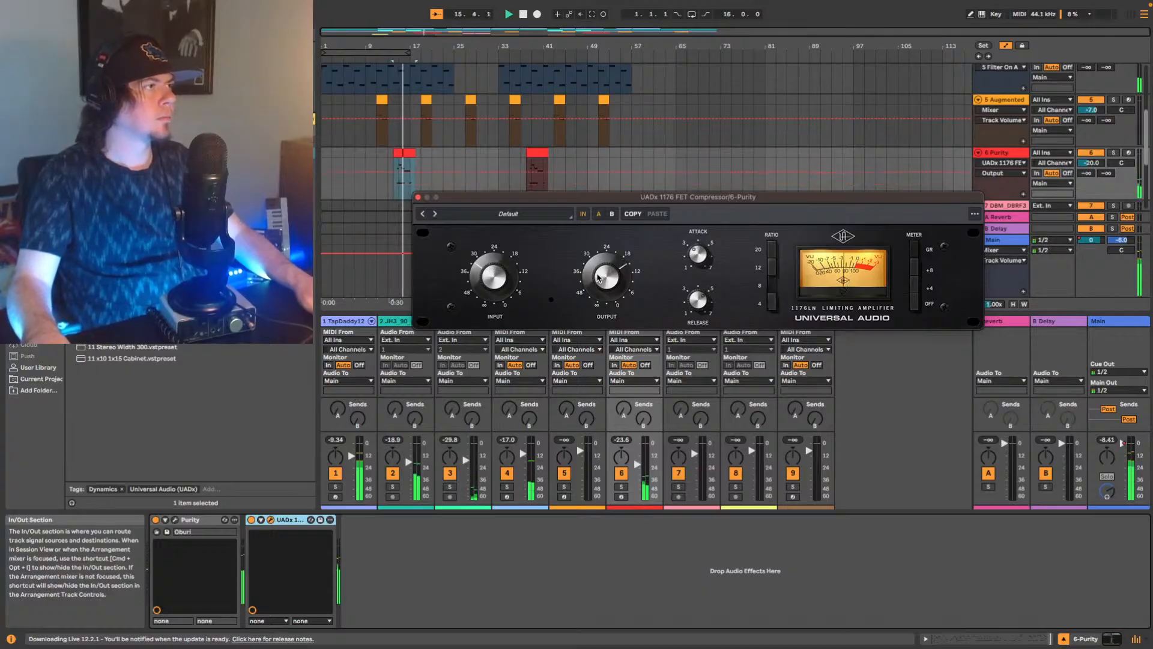
Replay from bar 14 while refining the Purity compressor's input, output and ratio, and close the plugin window.
{"action": "key", "text": "space"}
{"action": "key", "text": "space"}
{"action": "left_click_drag", "start_coordinate": [496, 274], "coordinate": [497, 280]}
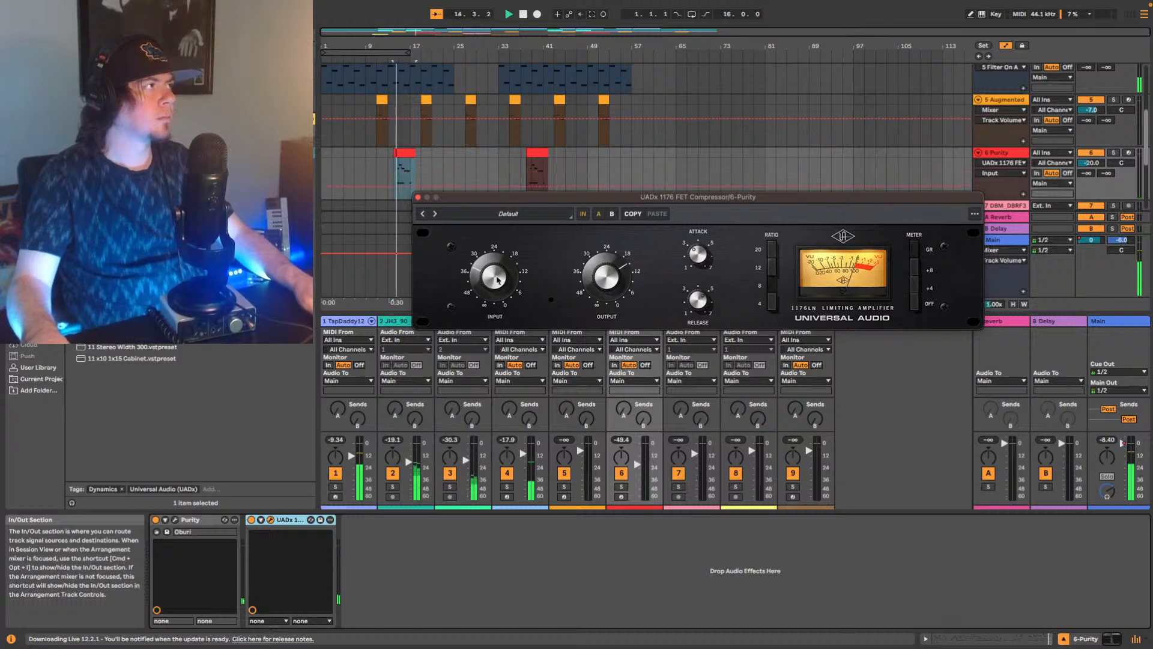
{"action": "left_click", "coordinate": [773, 269]}
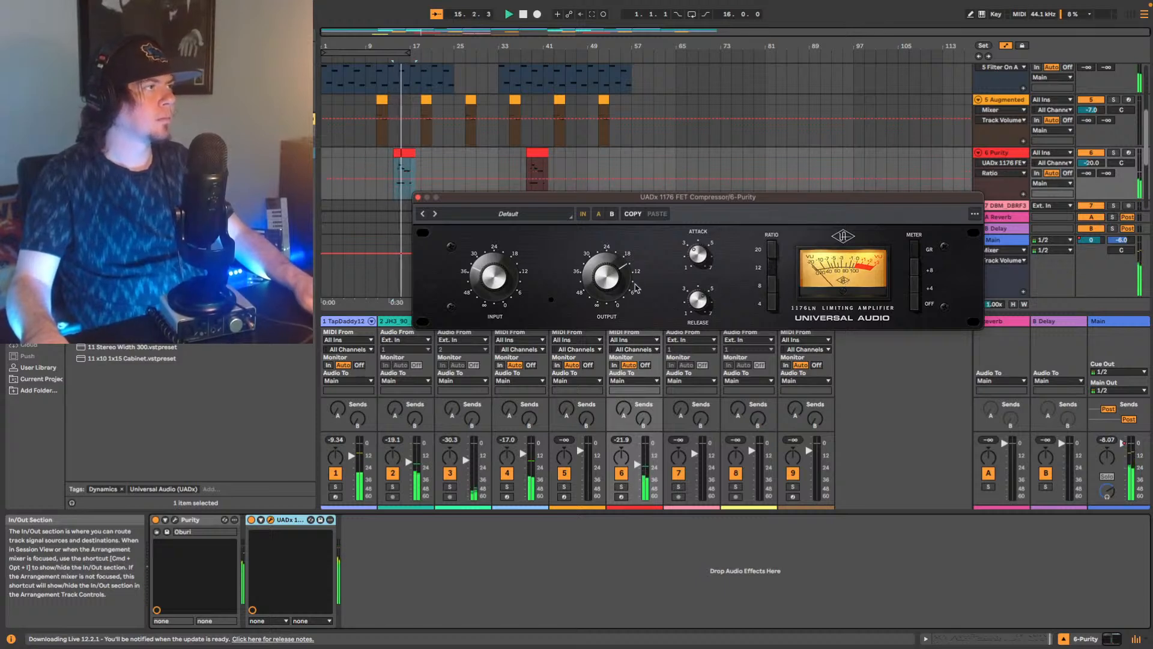
{"action": "left_click_drag", "start_coordinate": [604, 279], "coordinate": [594, 273]}
{"action": "left_click_drag", "start_coordinate": [501, 282], "coordinate": [502, 280]}
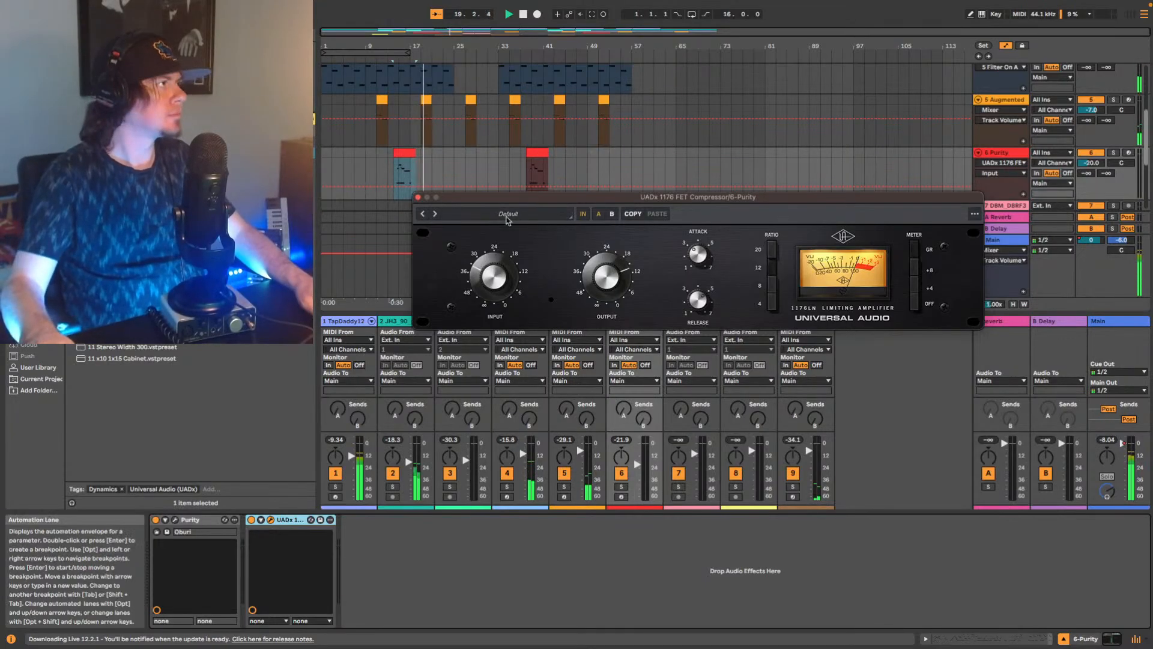
{"action": "left_click", "coordinate": [418, 197]}
Play from bar 19 and raise the Augmented MALLETS track's volume to -4.0 dB.
{"action": "scroll", "coordinate": [603, 124], "scroll_direction": "up", "scroll_amount": 3}
{"action": "key", "text": "space"}
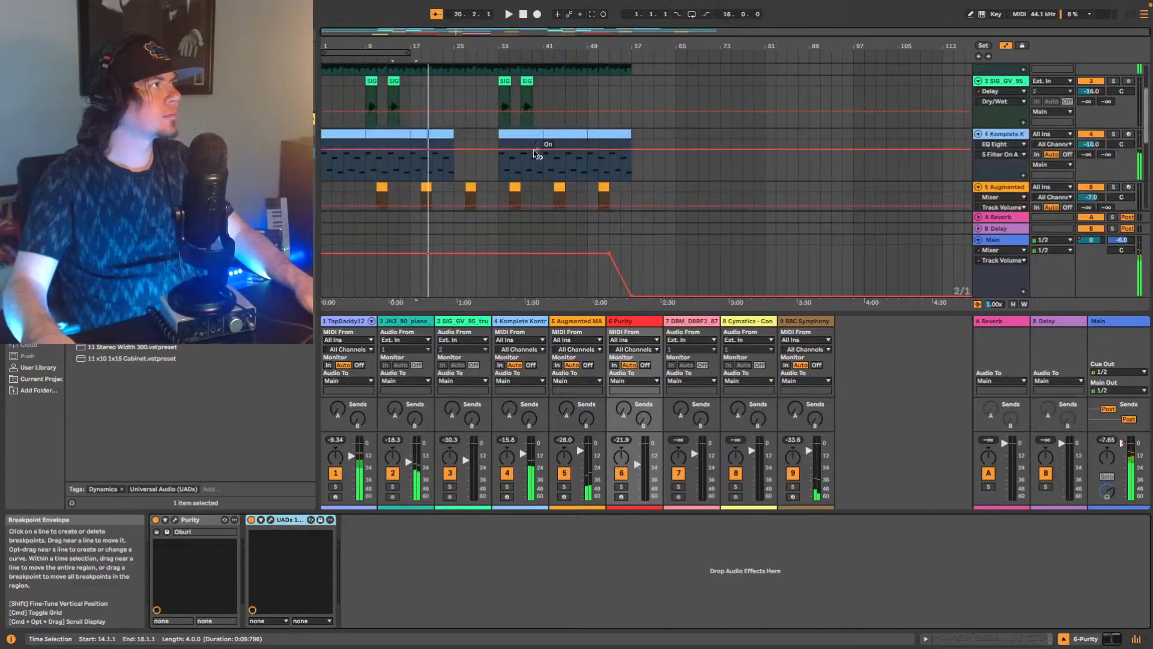
{"action": "scroll", "coordinate": [493, 172], "scroll_direction": "down", "scroll_amount": 2}
{"action": "left_click", "coordinate": [413, 161]}
{"action": "key", "text": "space"}
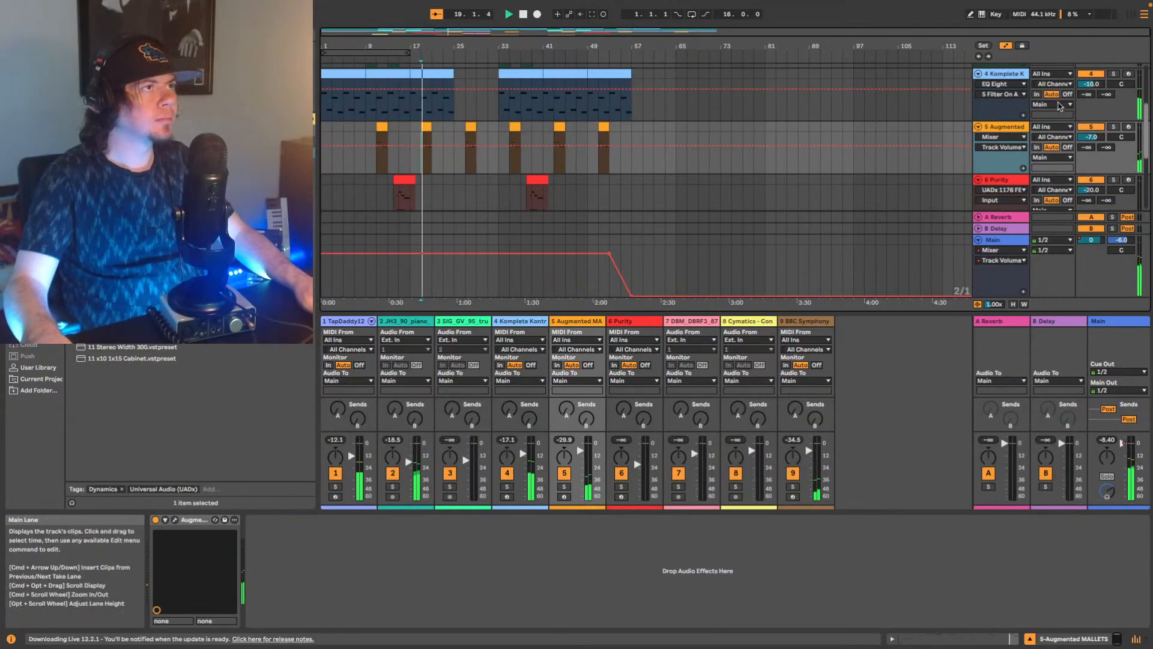
{"action": "left_click", "coordinate": [1116, 127]}
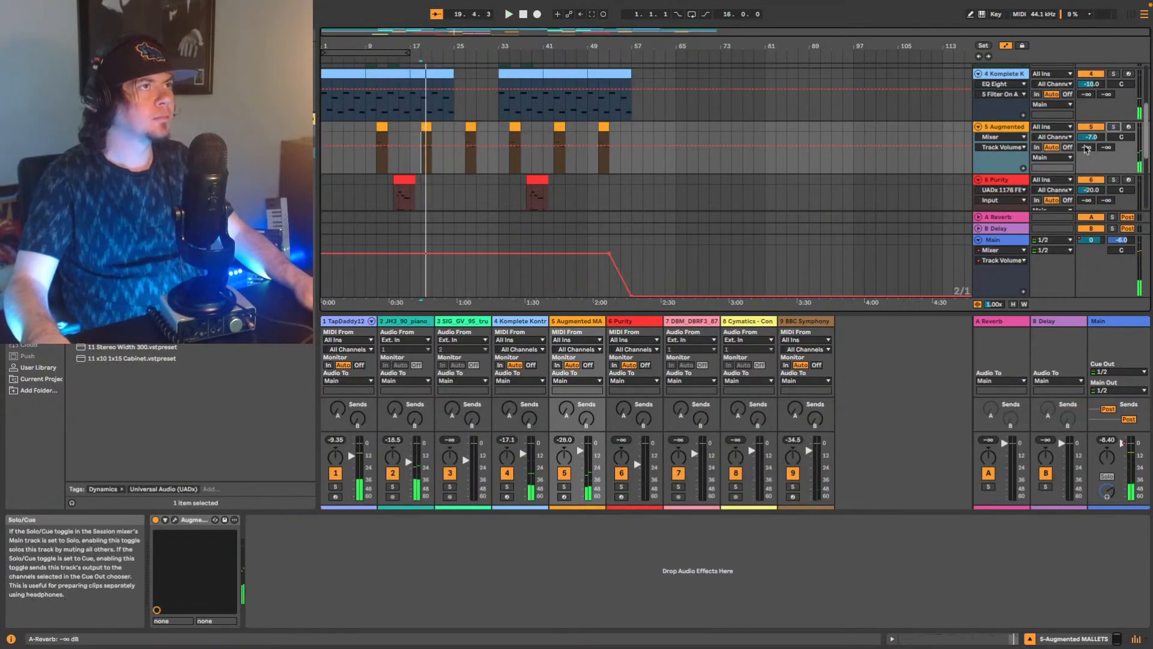
{"action": "key", "text": "Up"}
{"action": "key", "text": "Up"}
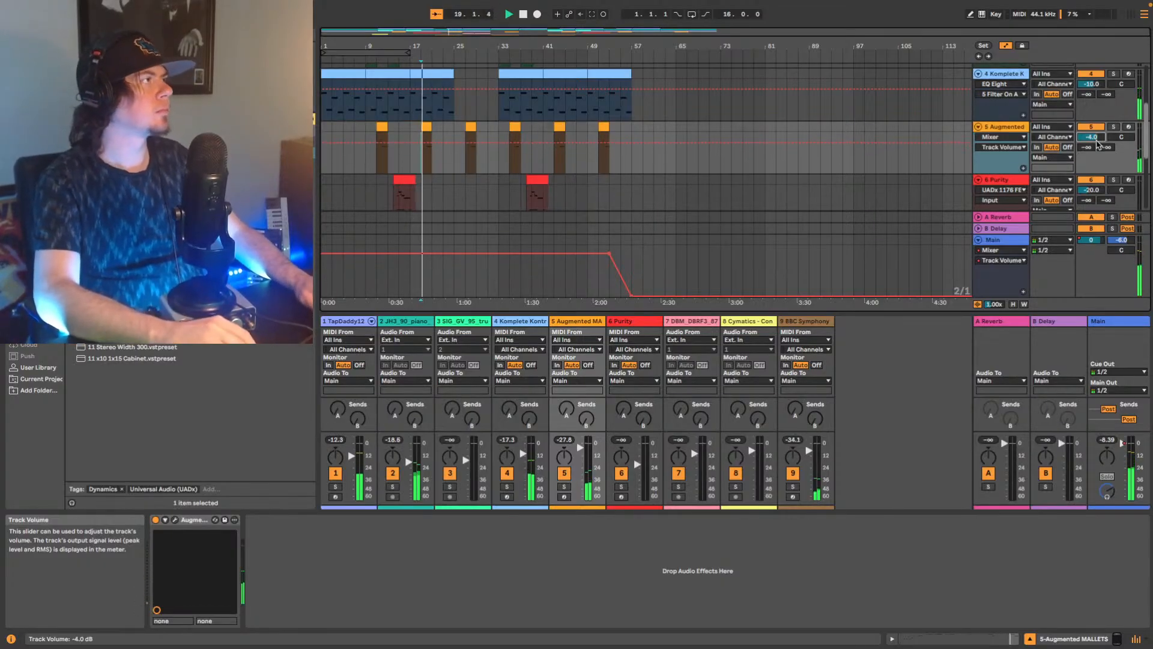
Replay from bar 19 and raise the BBC Symphony Orchestra track's volume to -4.0 dB.
{"action": "scroll", "coordinate": [829, 132], "scroll_direction": "up", "scroll_amount": 6}
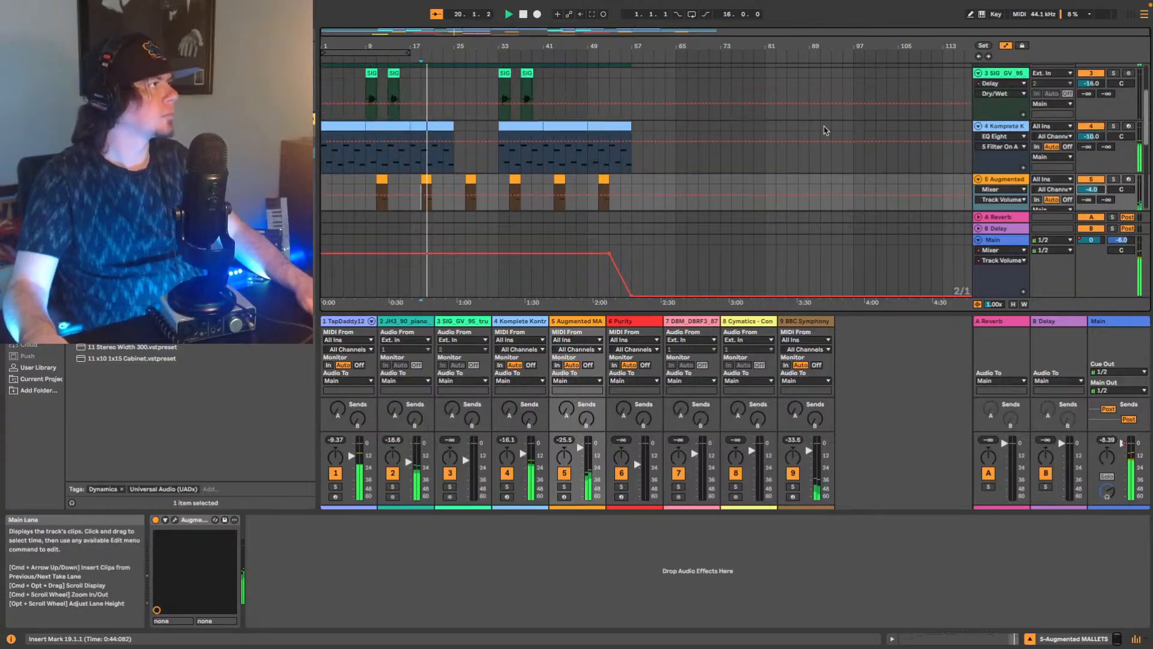
{"action": "scroll", "coordinate": [812, 124], "scroll_direction": "down", "scroll_amount": 12}
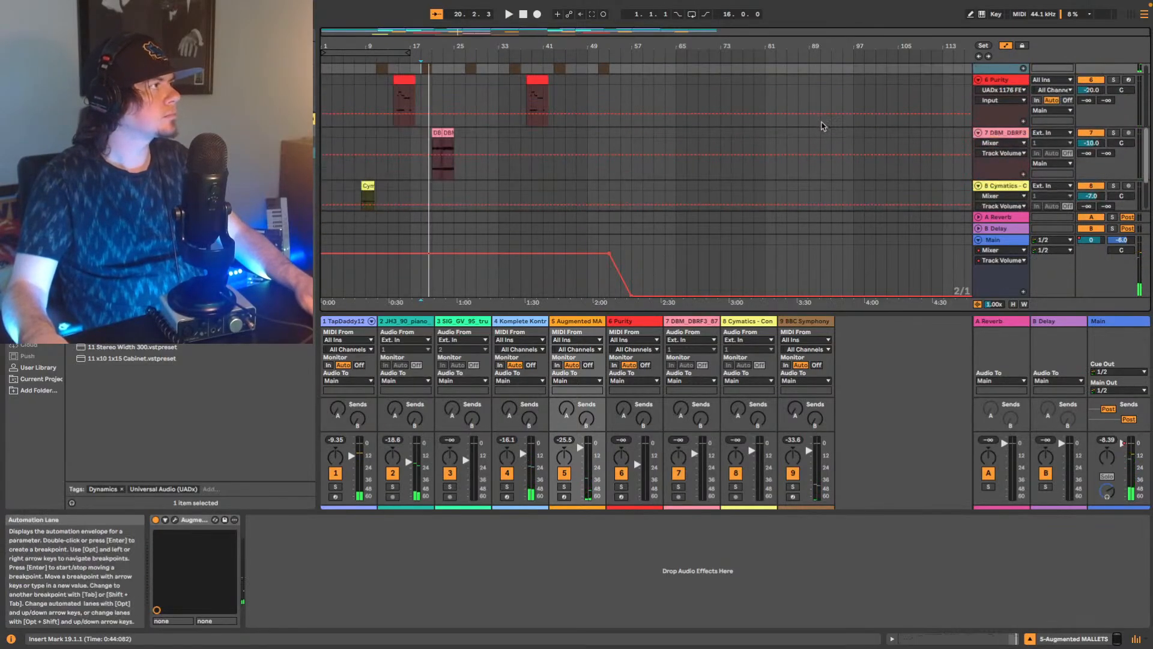
{"action": "left_click", "coordinate": [1007, 138]}
{"action": "key", "text": "space"}
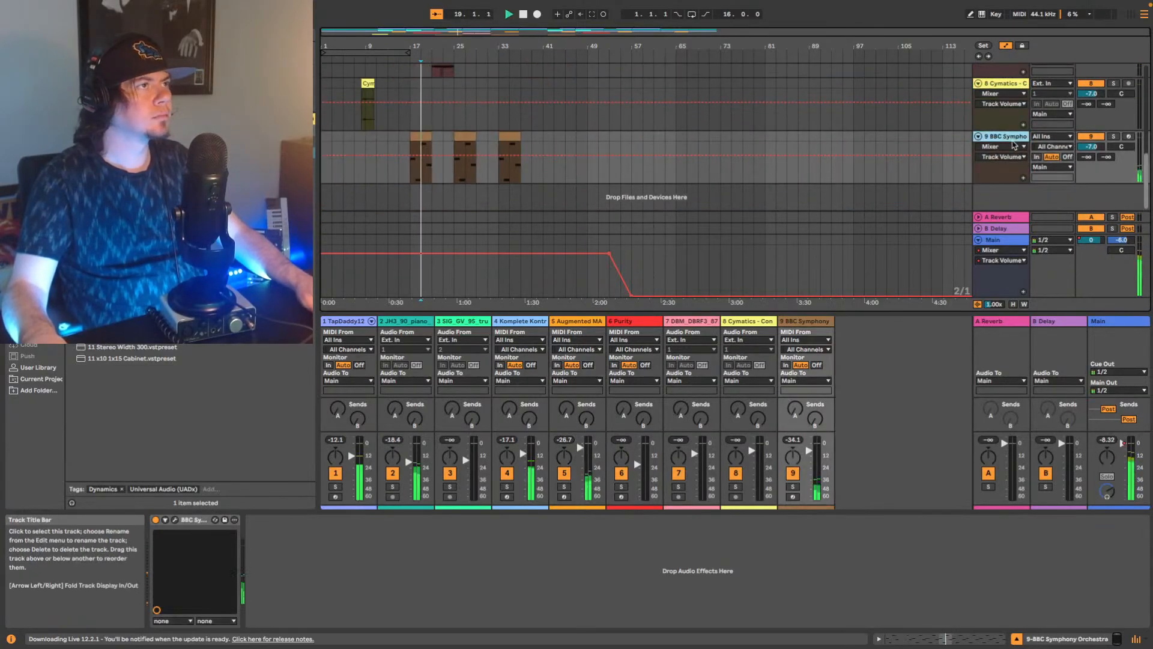
{"action": "left_click", "coordinate": [1096, 149]}
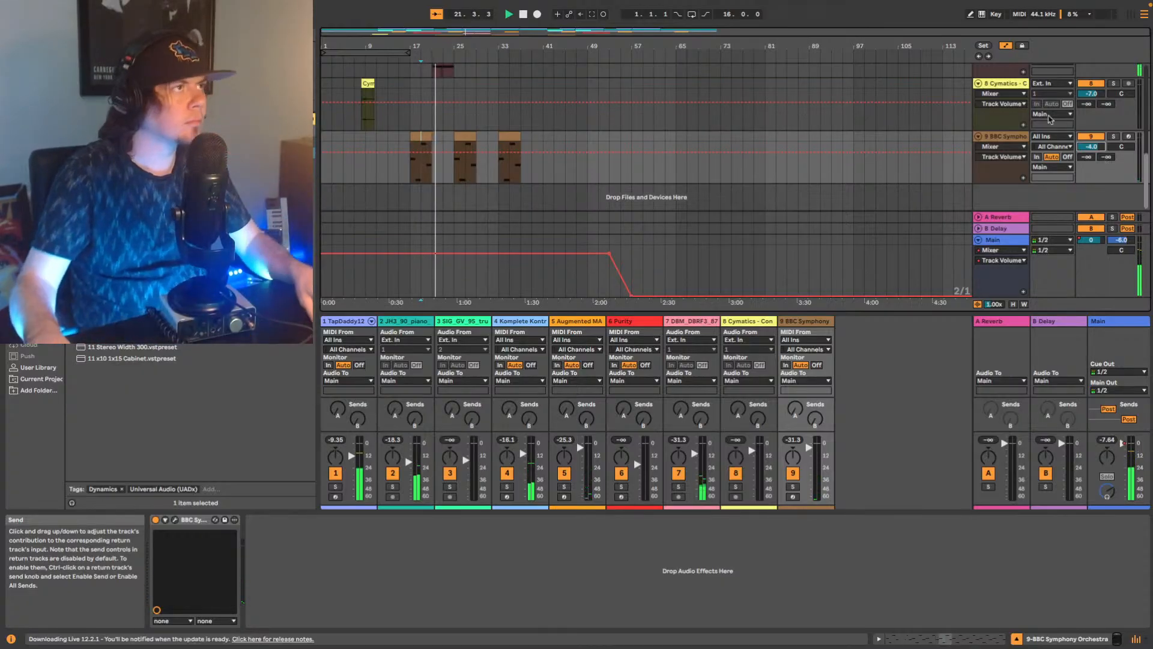
Lower the DBM_DBRF3_87 strings loop track's volume to -11.0 dB.
{"action": "scroll", "coordinate": [997, 129], "scroll_direction": "up", "scroll_amount": 3}
{"action": "left_click", "coordinate": [997, 129]}
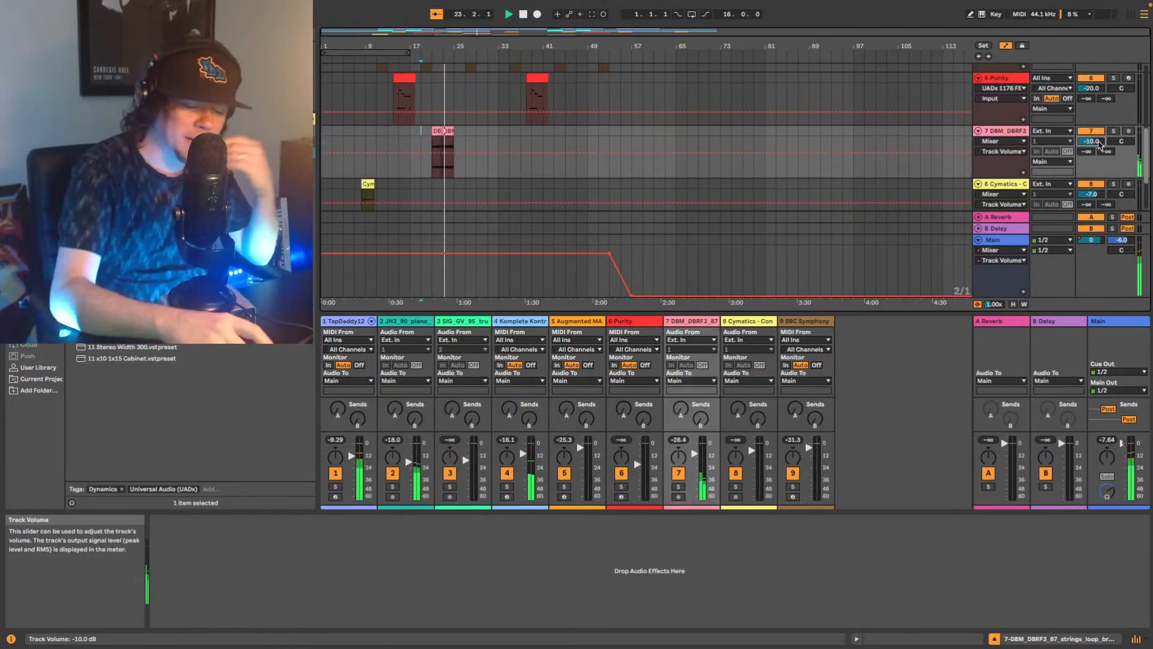
{"action": "left_click_drag", "start_coordinate": [1097, 146], "coordinate": [1100, 145]}
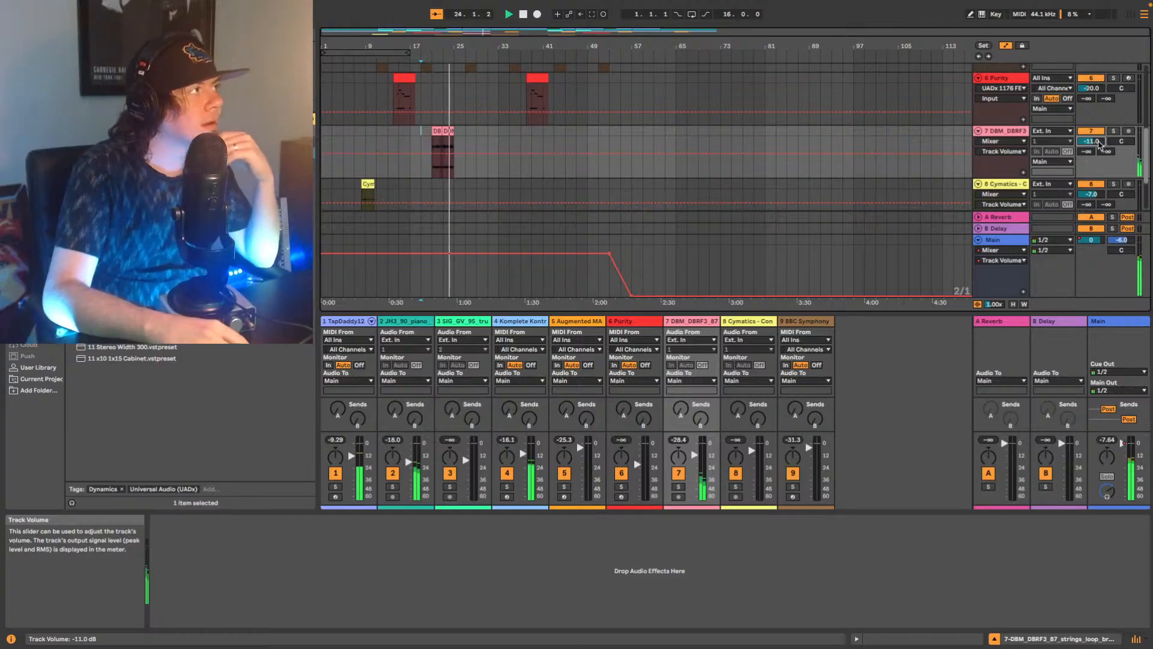
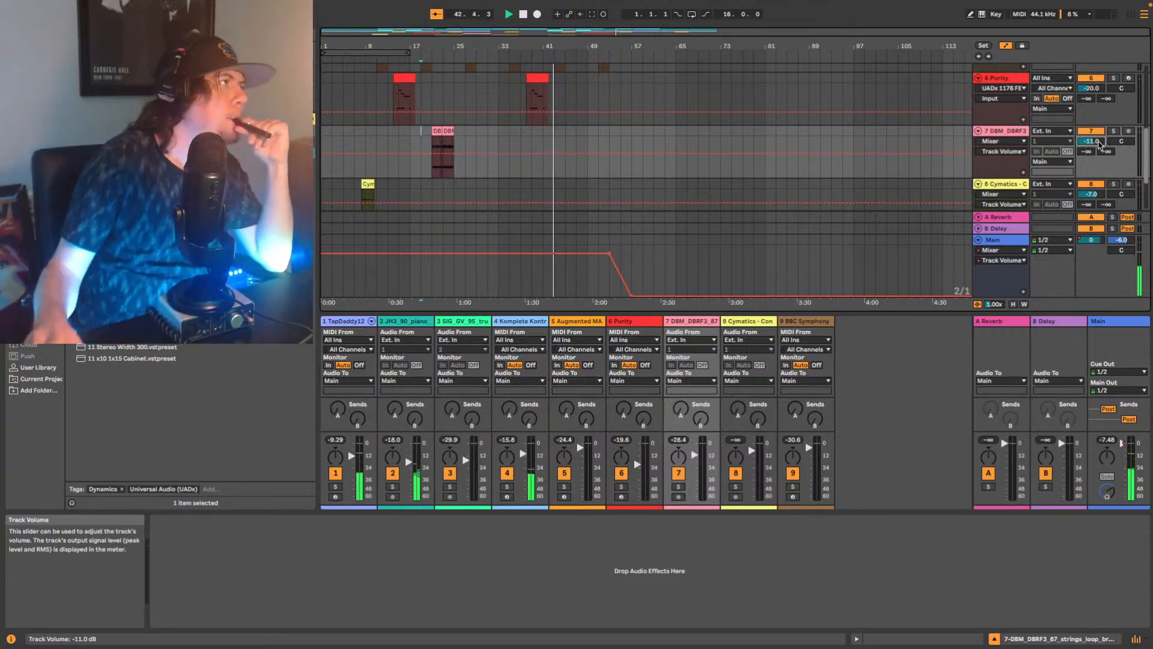
Add an EQ Eight at the end of the device chain on the JH3_90 piano loop track and stop playback.
{"action": "scroll", "coordinate": [538, 173], "scroll_direction": "up", "scroll_amount": 5}
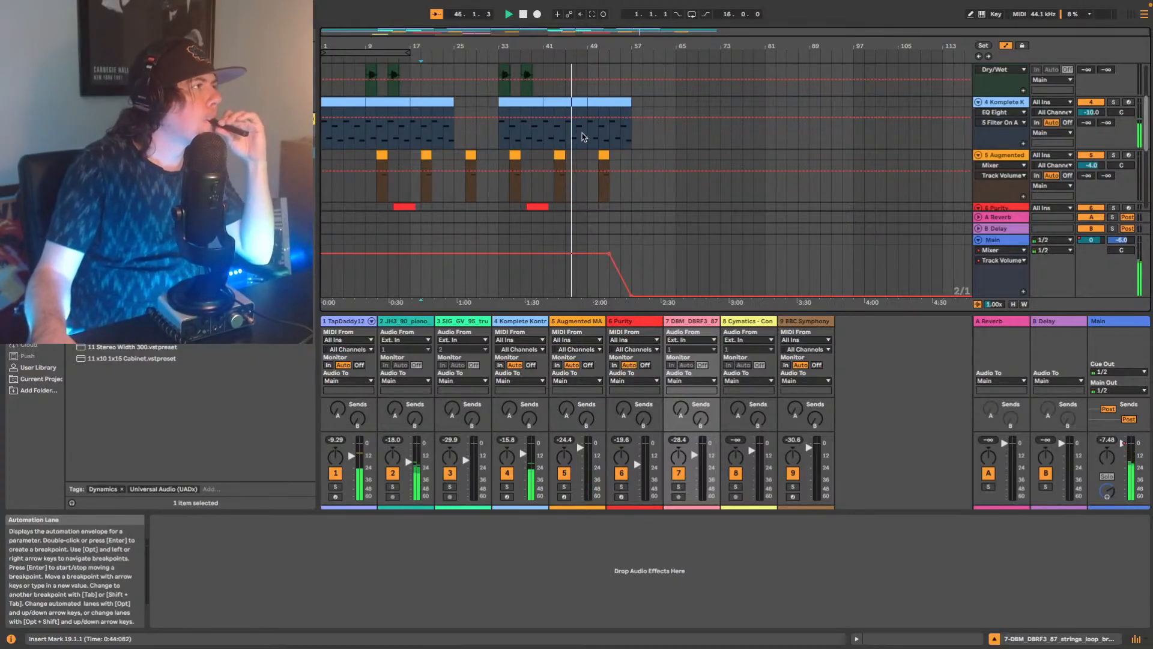
{"action": "scroll", "coordinate": [603, 137], "scroll_direction": "up", "scroll_amount": 5}
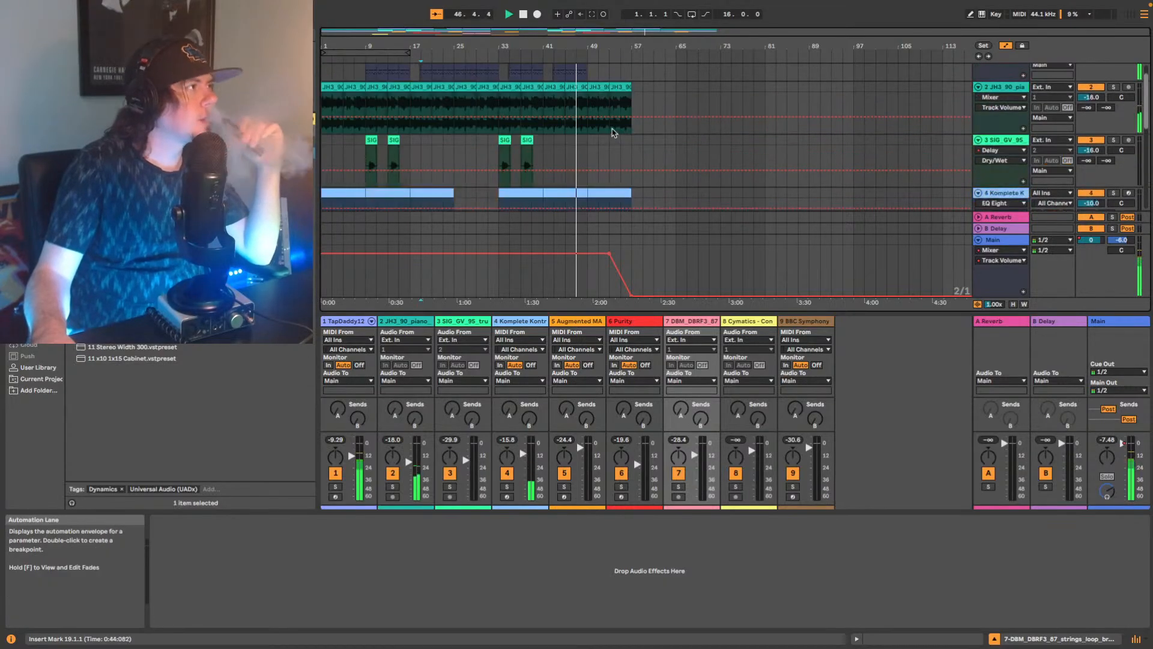
{"action": "left_click", "coordinate": [782, 127]}
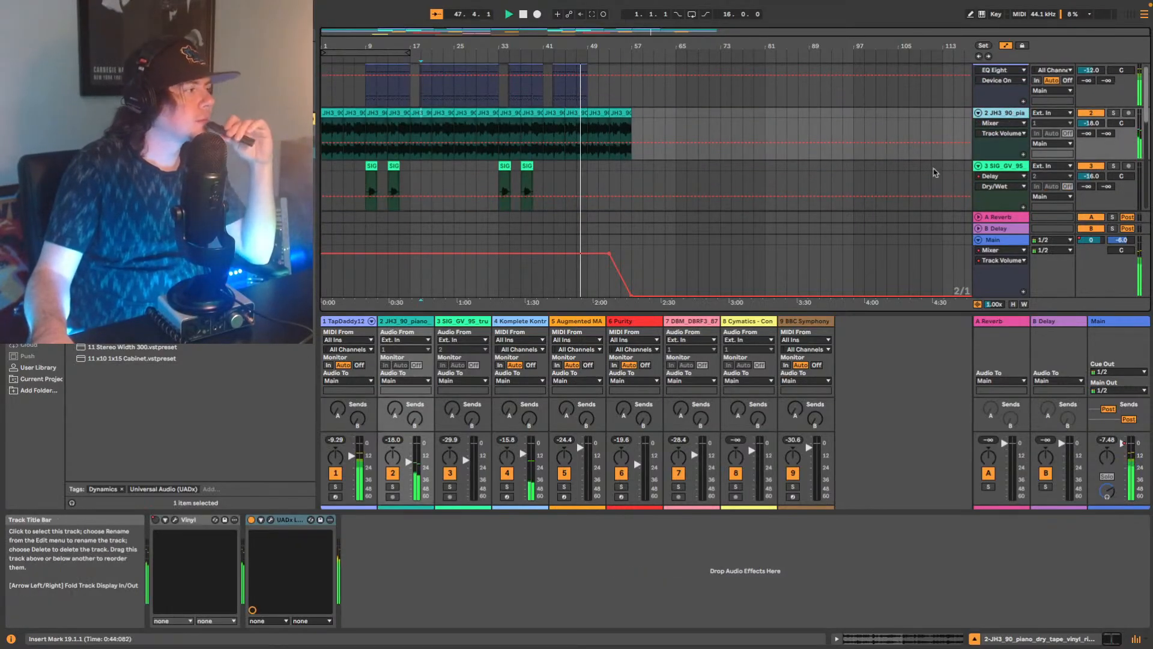
{"action": "scroll", "coordinate": [824, 168], "scroll_direction": "down", "scroll_amount": 1}
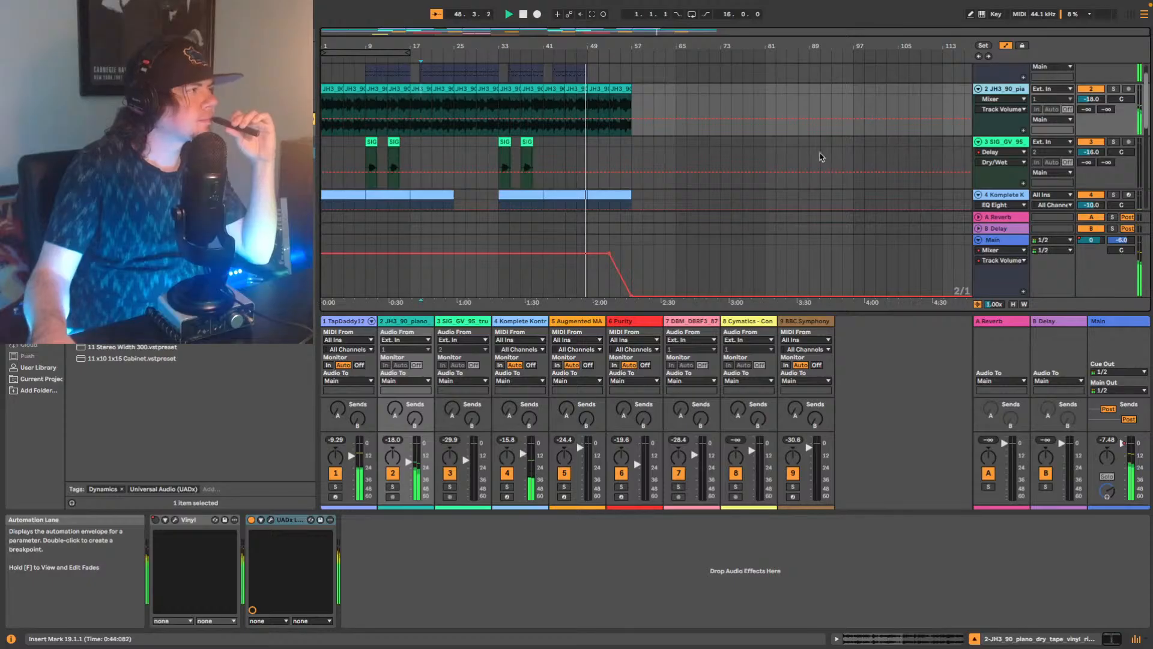
{"action": "scroll", "coordinate": [817, 152], "scroll_direction": "up", "scroll_amount": 2}
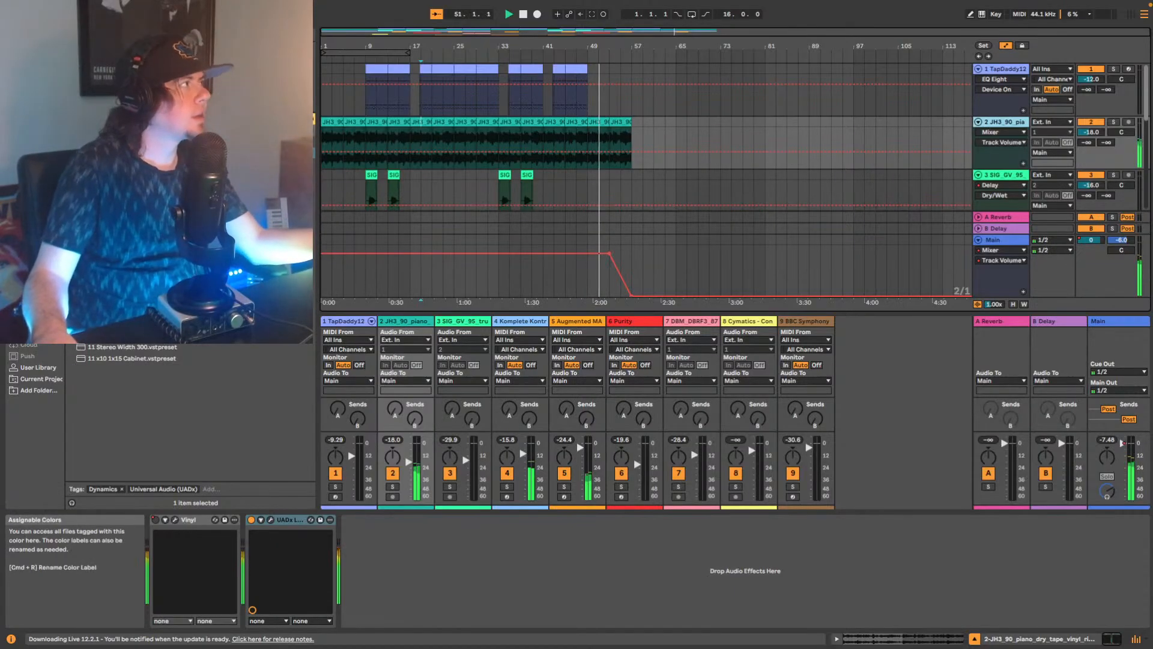
{"action": "left_click", "coordinate": [150, 35]}
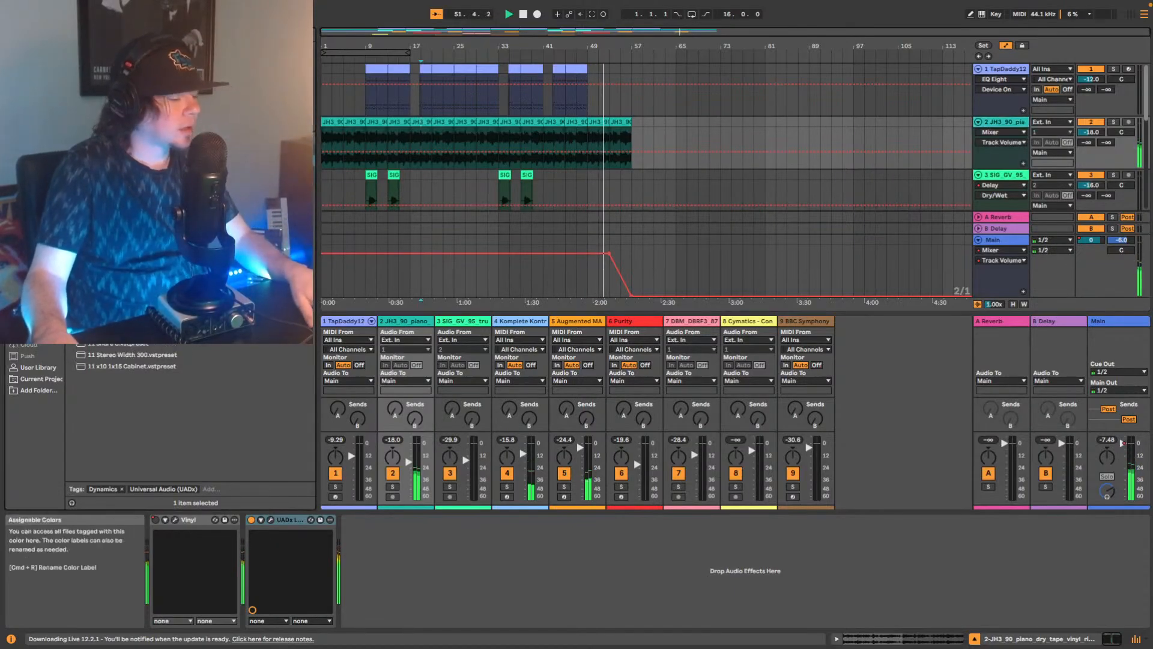
{"action": "left_click", "coordinate": [30, 82]}
{"action": "left_click", "coordinate": [38, 202]}
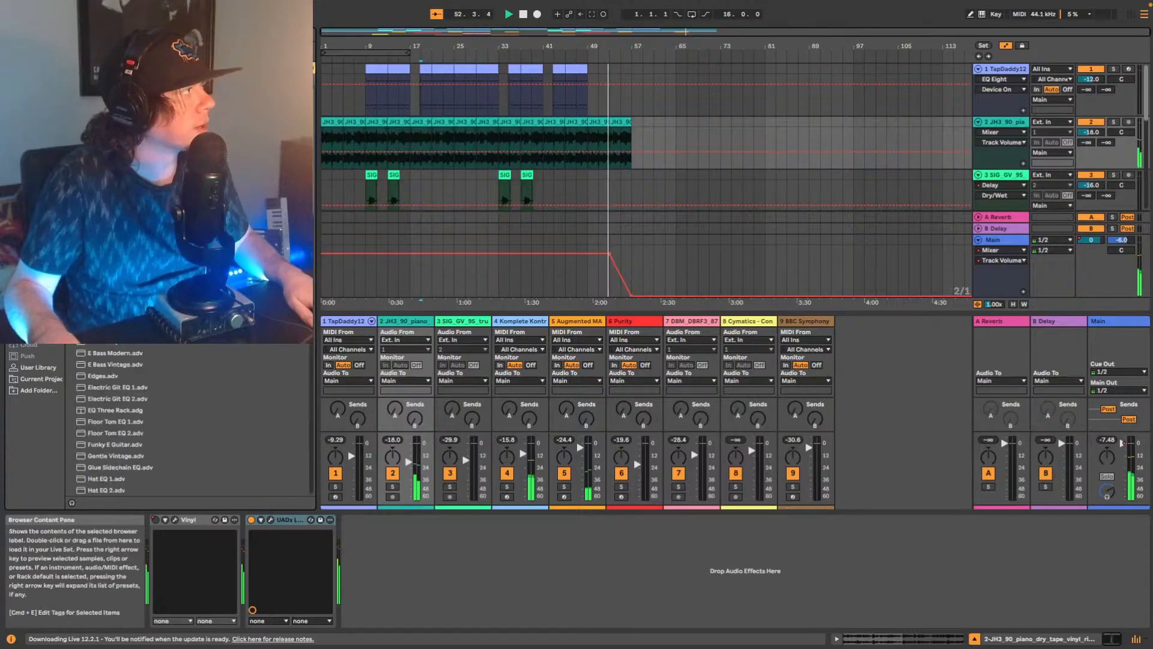
{"action": "left_click_drag", "start_coordinate": [112, 181], "coordinate": [367, 543]}
{"action": "key", "text": "space"}
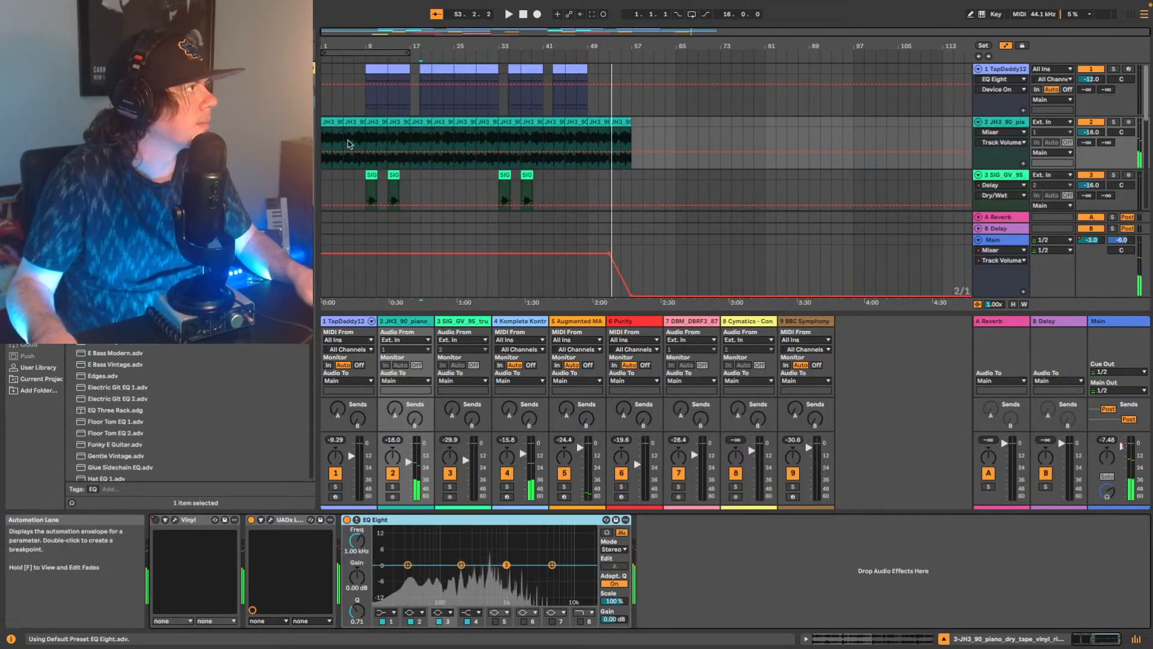
Play the arrangement from the start, look over the lower tracks, and stop playback.
{"action": "left_click", "coordinate": [327, 140]}
{"action": "key", "text": "space"}
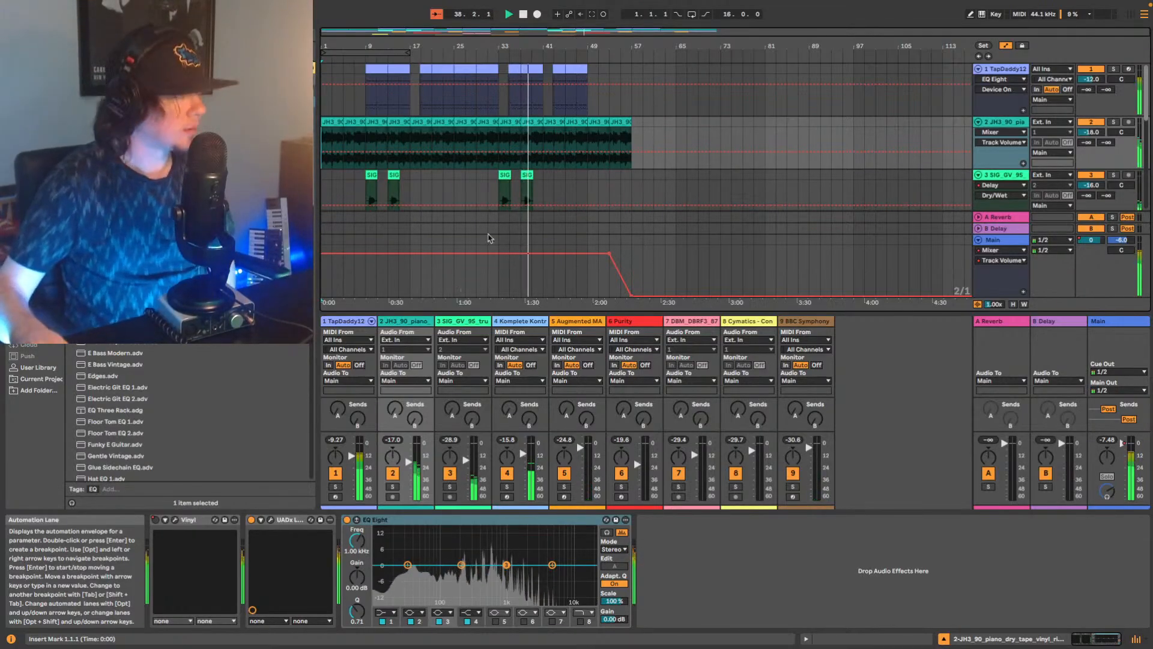
{"action": "scroll", "coordinate": [587, 121], "scroll_direction": "down", "scroll_amount": 3}
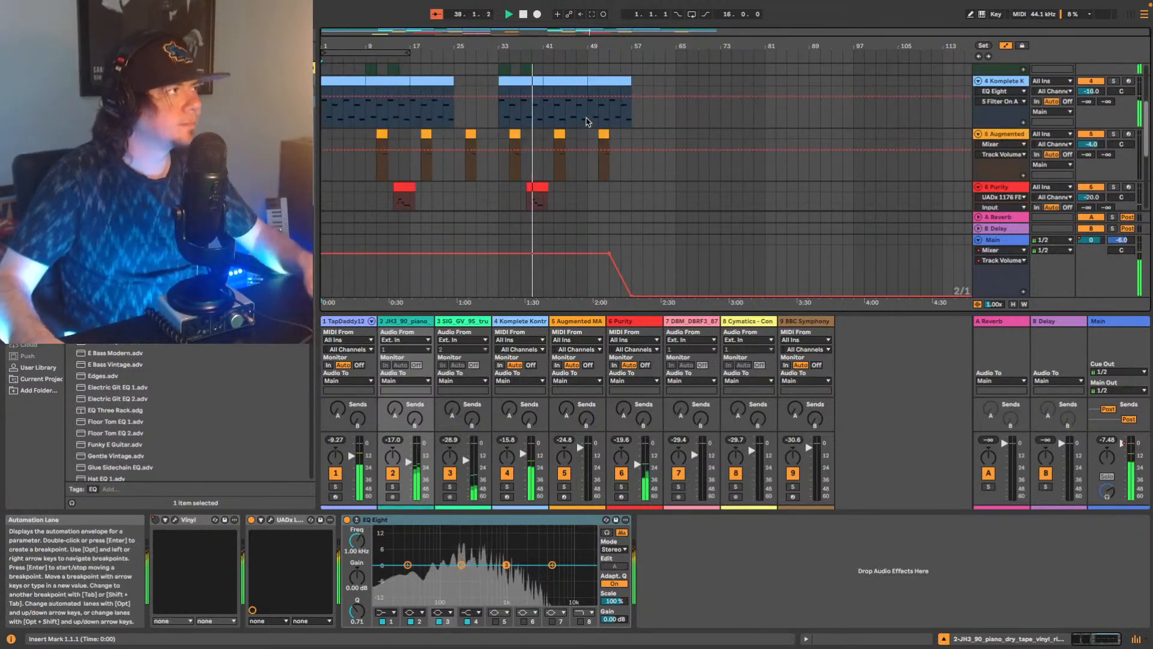
{"action": "key", "text": "space"}
{"action": "scroll", "coordinate": [588, 121], "scroll_direction": "down", "scroll_amount": 2}
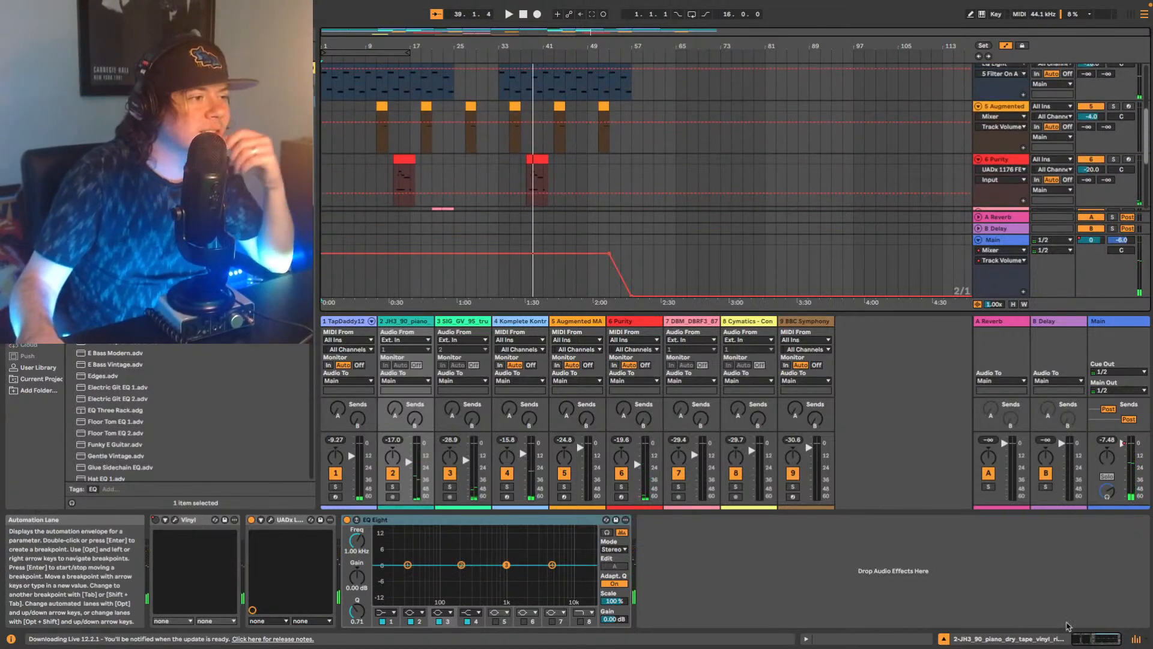
Hide the mixer to enlarge the arrangement and start playback from bar 9.
{"action": "left_click", "coordinate": [1136, 638]}
{"action": "scroll", "coordinate": [650, 257], "scroll_direction": "up", "scroll_amount": 5}
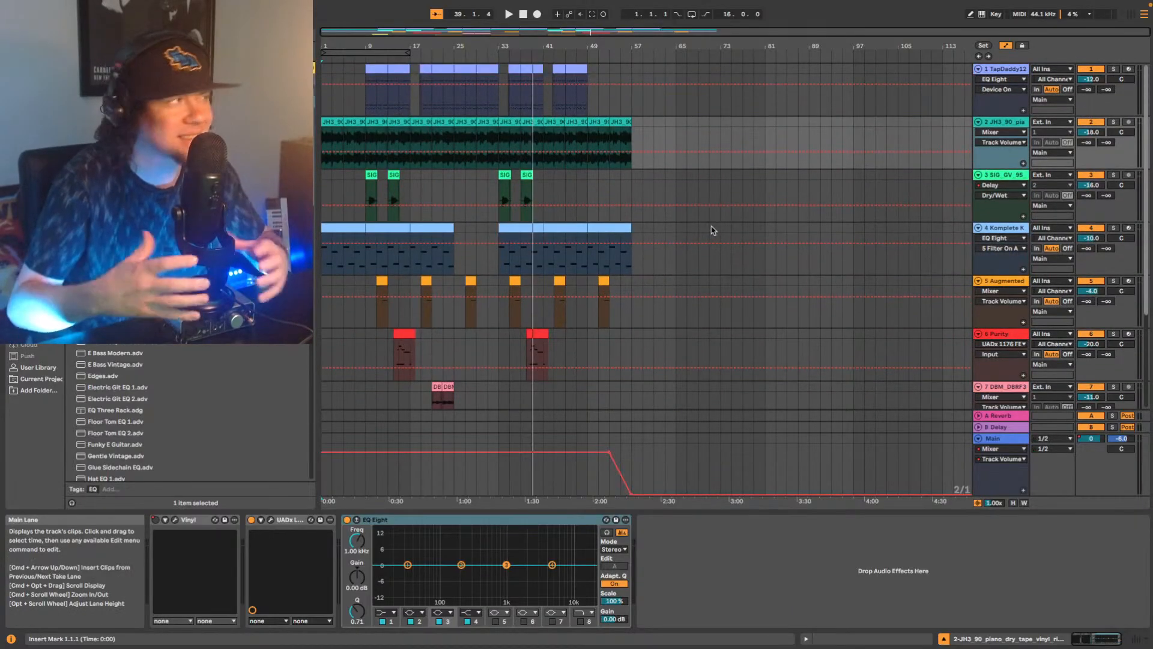
{"action": "left_click", "coordinate": [366, 268]}
{"action": "key", "text": "space"}
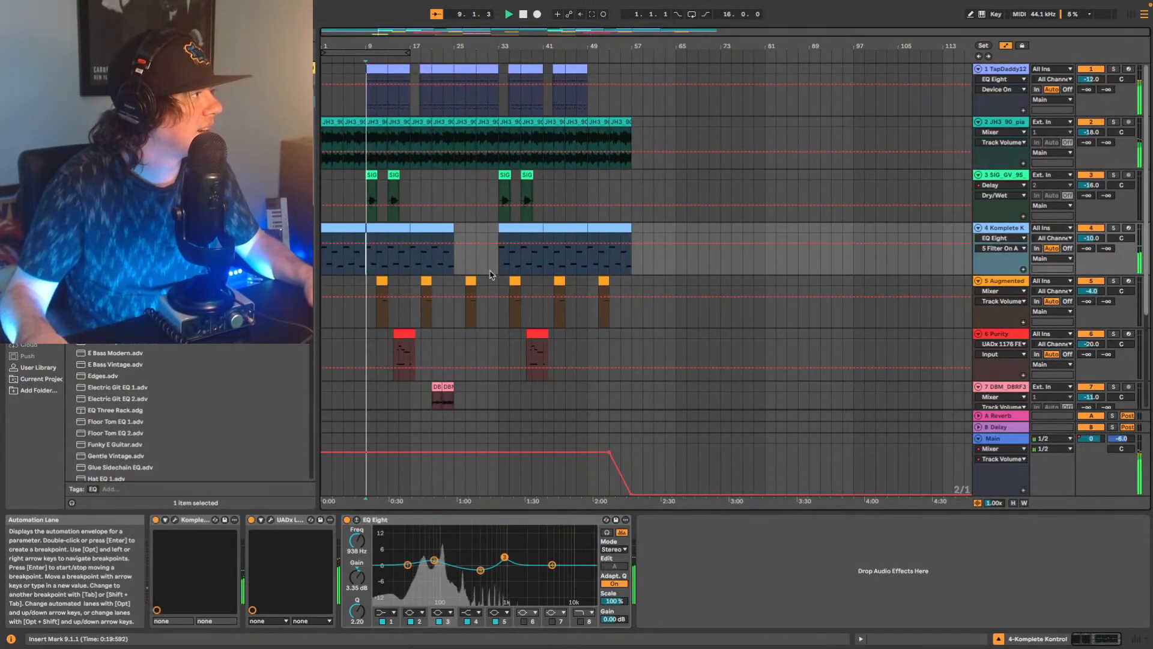
Add the UADx LA-2A Tube Compressor after the Vocal Pop Hall reverb on the muted trumpet track and close the plug-in window.
{"action": "left_click", "coordinate": [871, 206]}
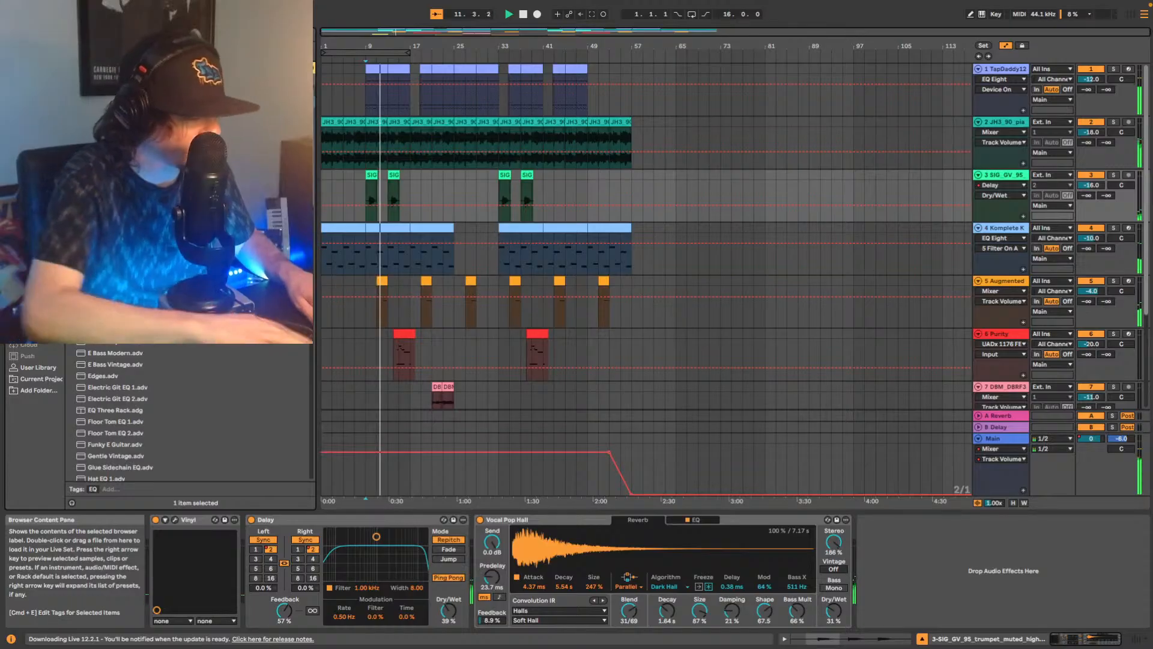
{"action": "scroll", "coordinate": [180, 420], "scroll_direction": "up", "scroll_amount": 10}
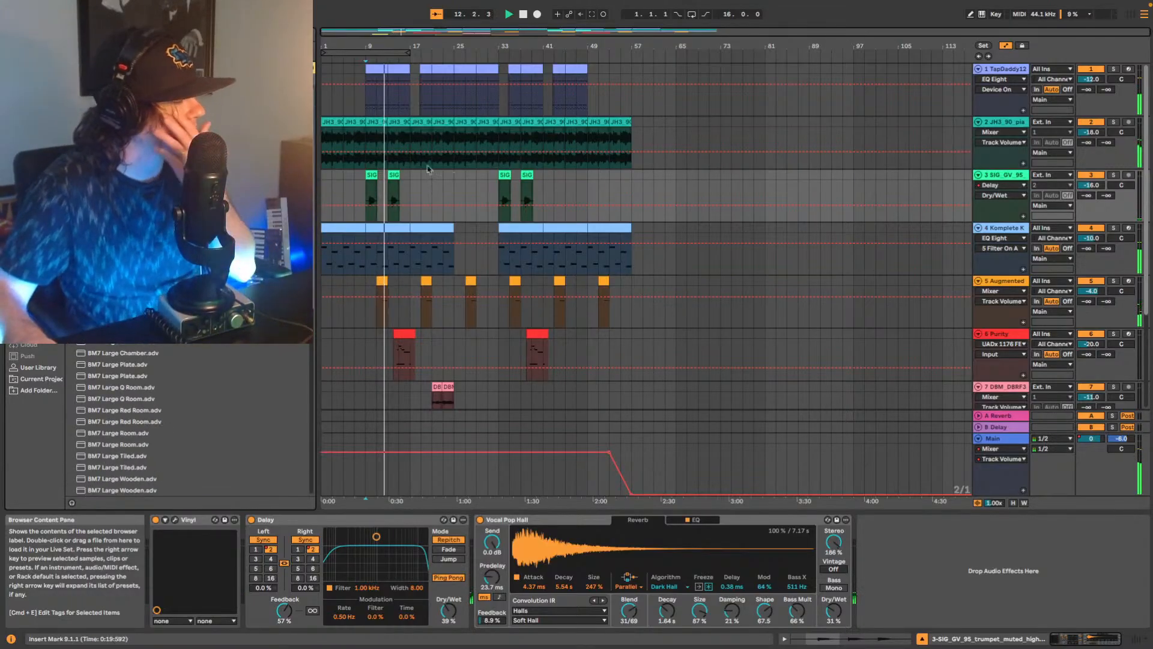
{"action": "left_click", "coordinate": [901, 570]}
{"action": "key", "text": "space"}
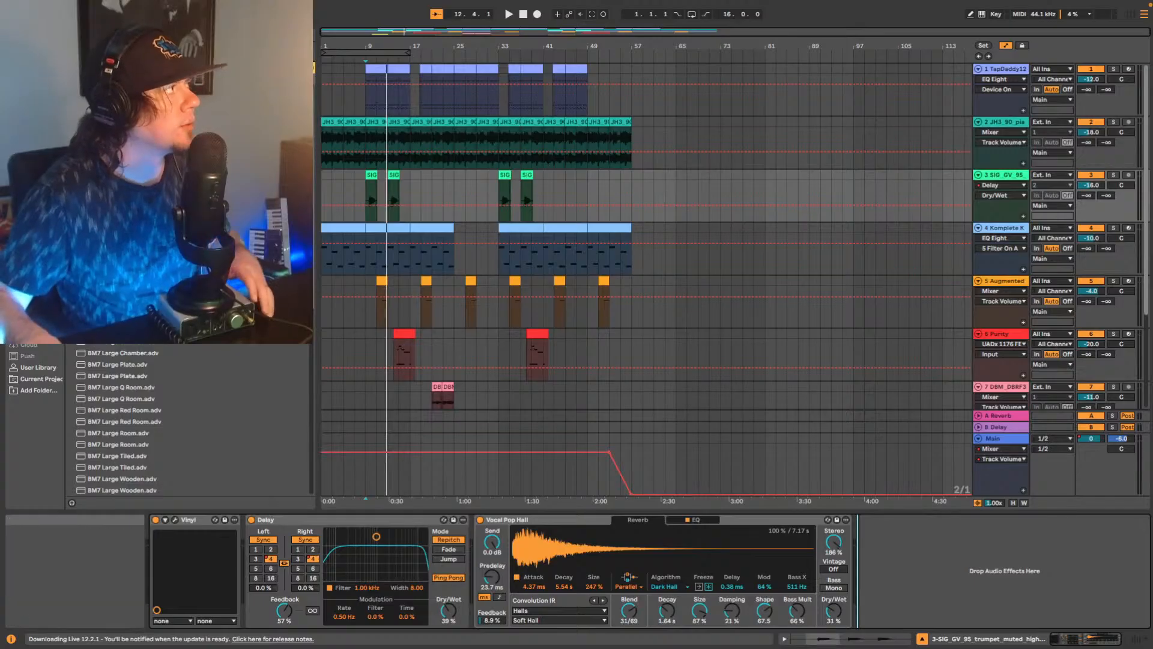
{"action": "left_click", "coordinate": [29, 247]}
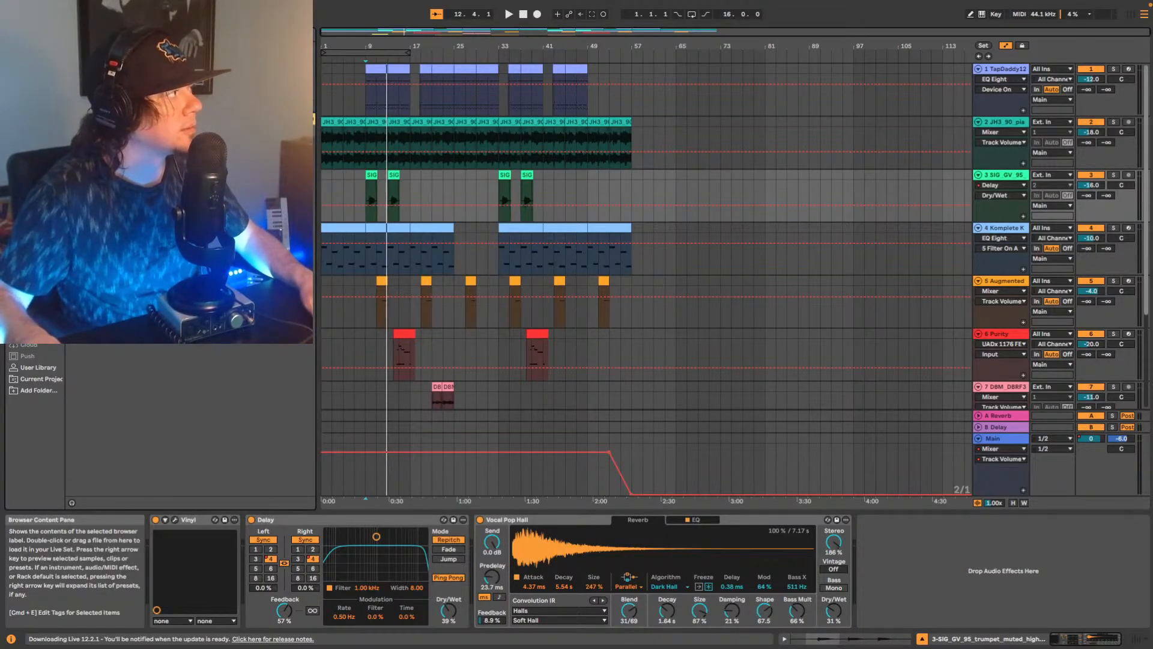
{"action": "left_click_drag", "start_coordinate": [121, 240], "coordinate": [870, 548]}
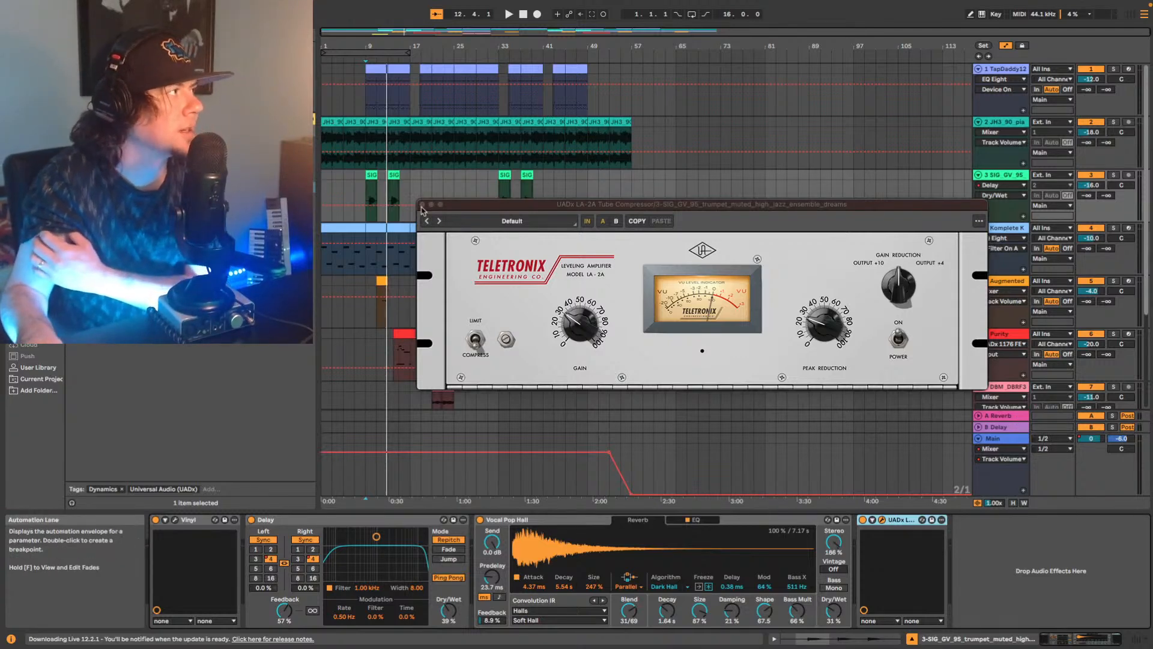
{"action": "left_click", "coordinate": [423, 205]}
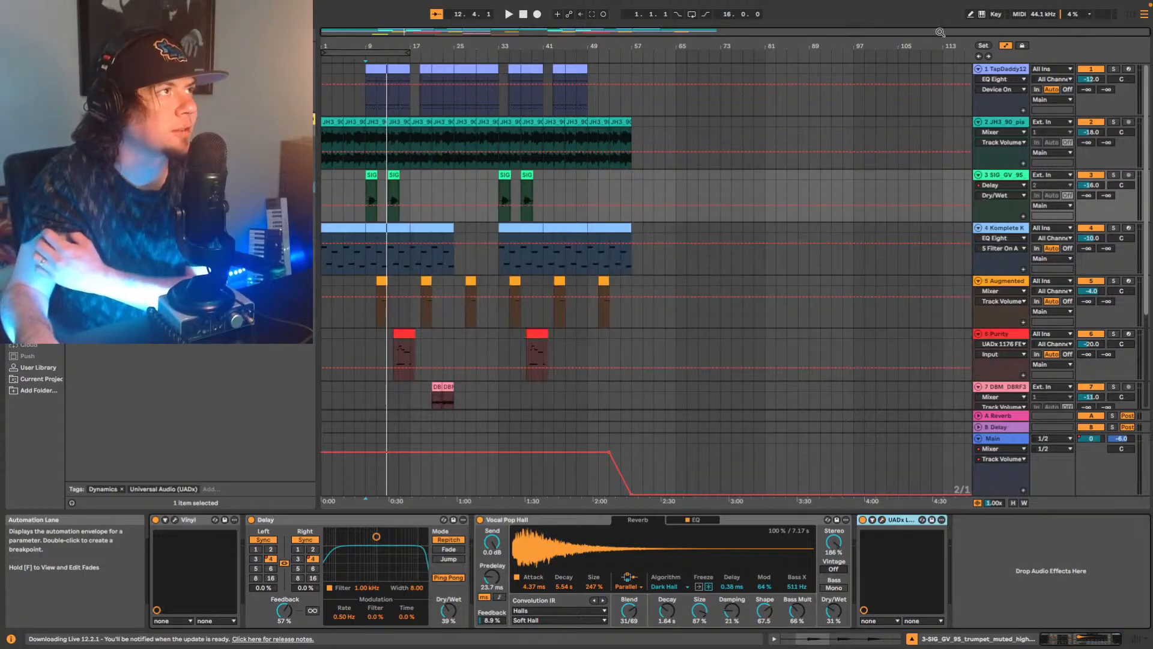
Play the arrangement from the start and solo the JH3_90 piano track.
{"action": "left_click", "coordinate": [980, 57]}
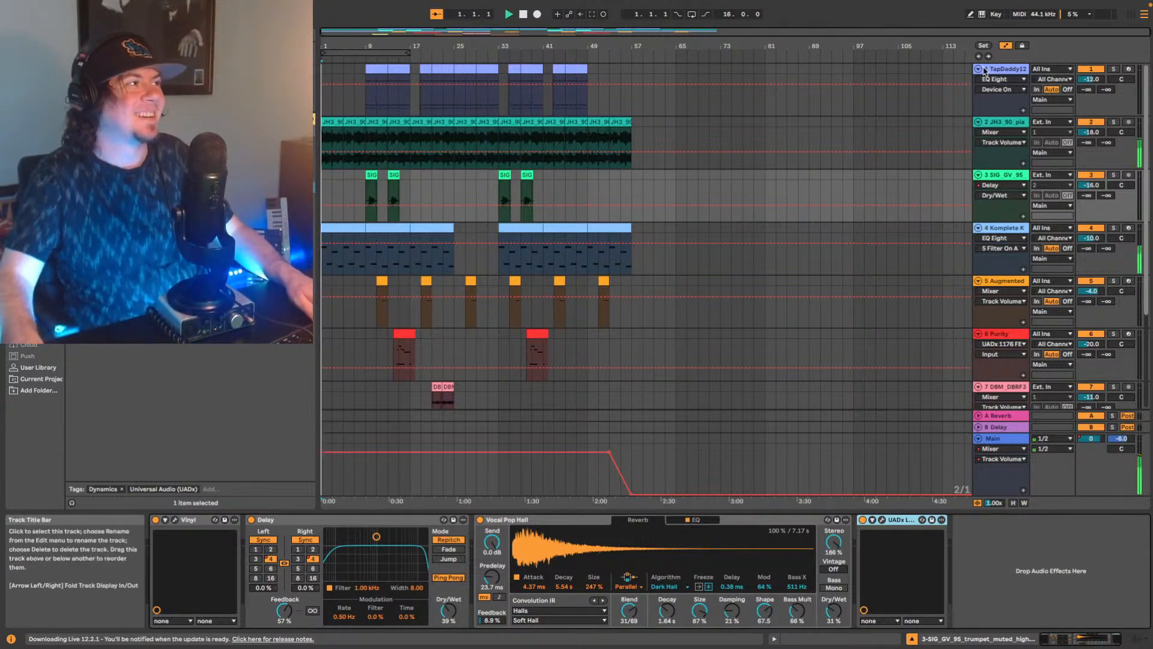
{"action": "key", "text": "space"}
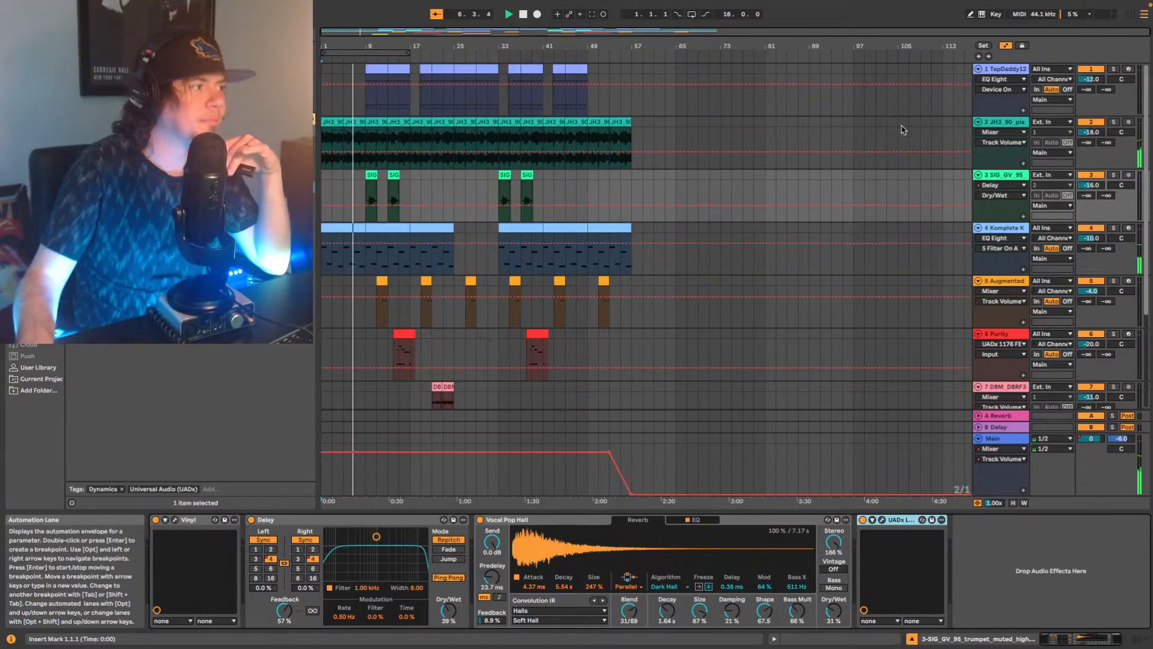
{"action": "left_click", "coordinate": [992, 123]}
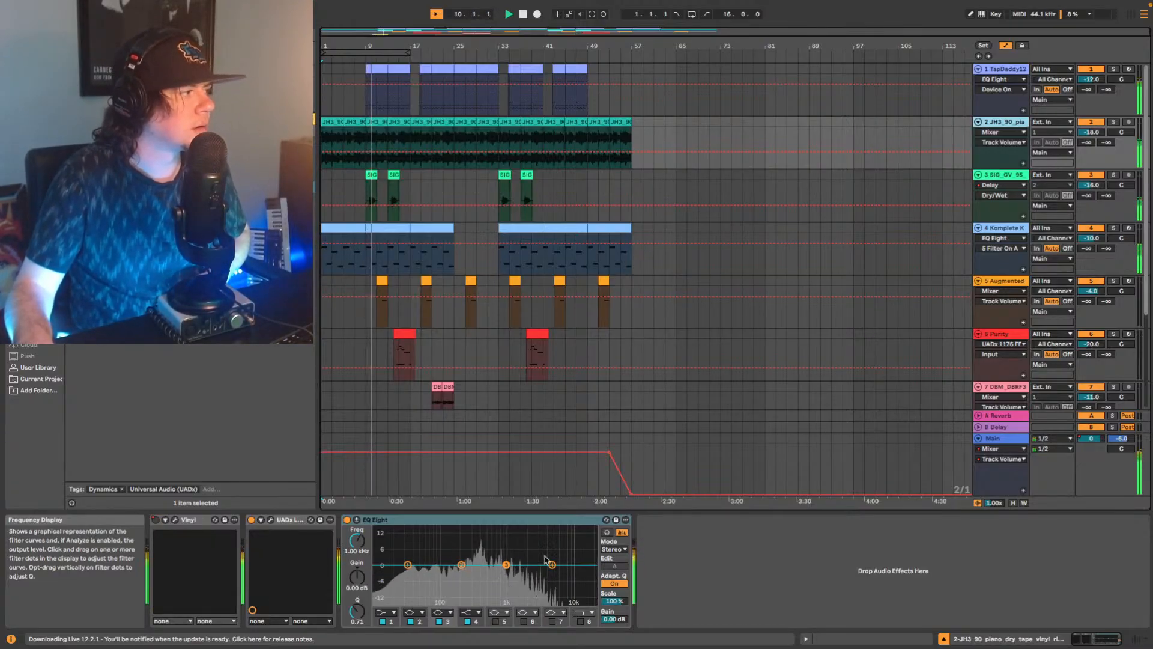
{"action": "left_click", "coordinate": [1114, 122]}
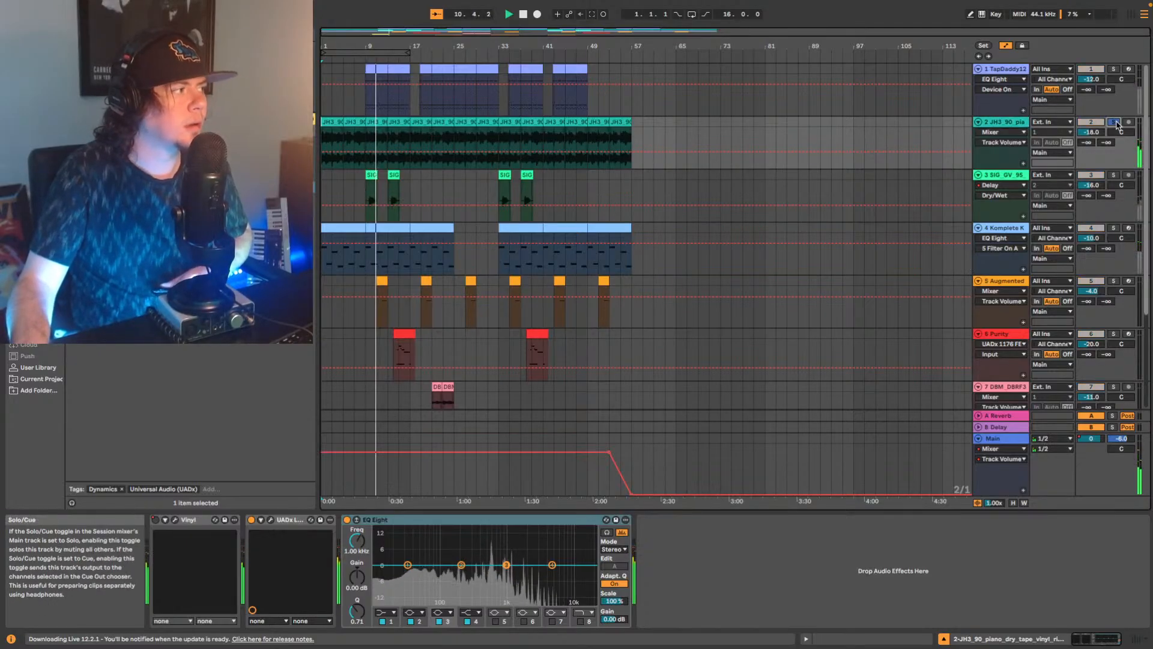
Set band 1 of the piano track's EQ Eight to a low cut at about 63.9 Hz and stop playback.
{"action": "left_click", "coordinate": [386, 612]}
{"action": "left_click", "coordinate": [388, 540]}
{"action": "mouse_move", "coordinate": [408, 574]}
{"action": "left_mouse_down"}
{"action": "mouse_move", "coordinate": [448, 572]}
{"action": "mouse_move", "coordinate": [429, 573]}
{"action": "left_mouse_up"}
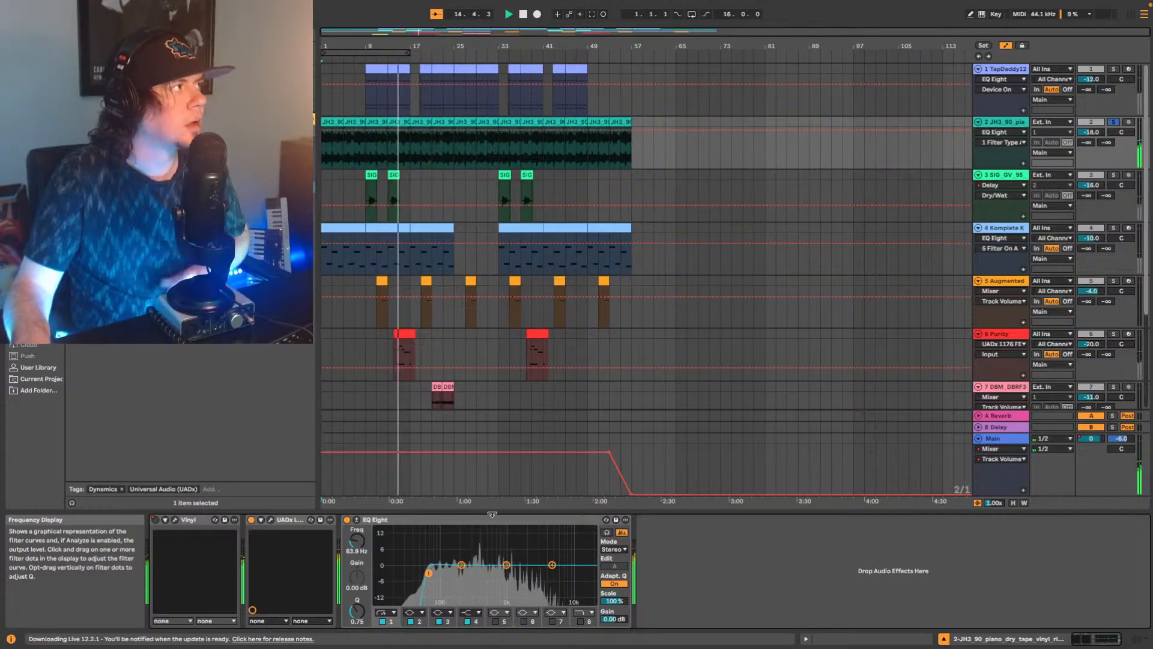
{"action": "key", "text": "space"}
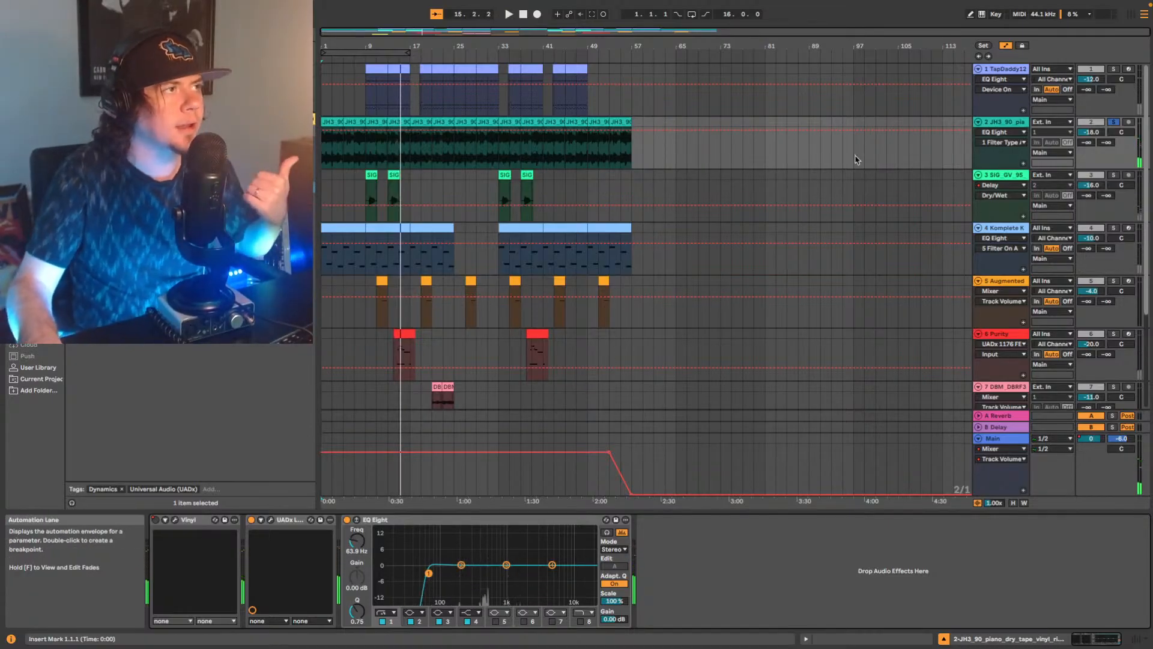
Select the Komplete Kontrol track, take the piano track out of solo, and play the full arrangement from the start.
{"action": "left_click", "coordinate": [998, 228]}
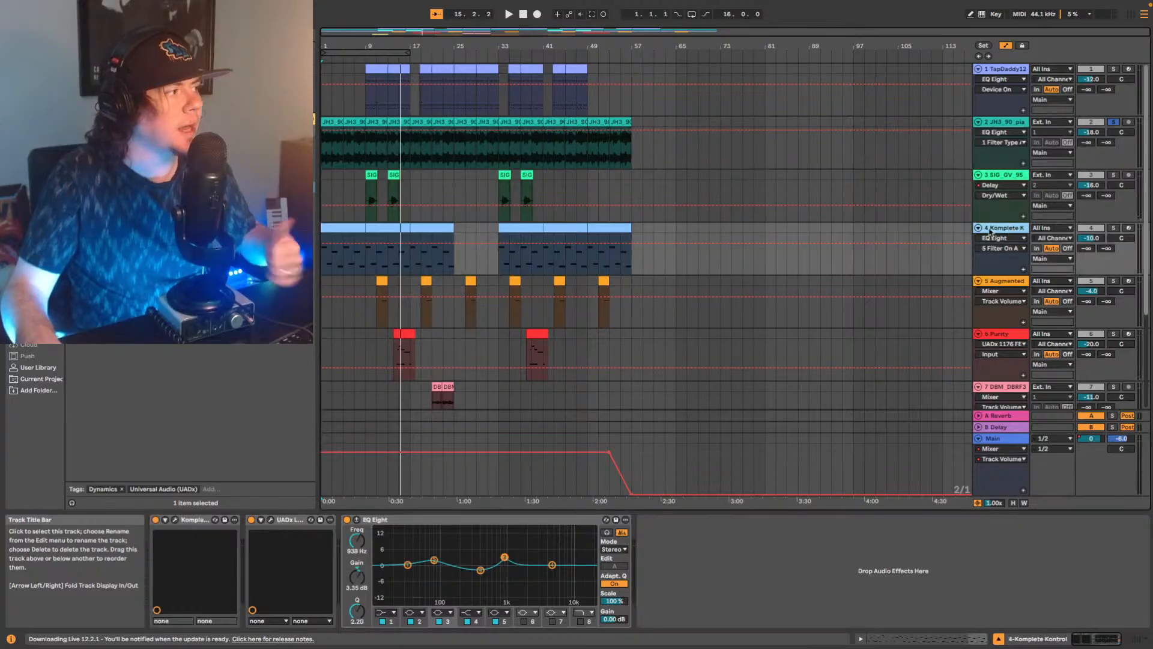
{"action": "left_click", "coordinate": [323, 266]}
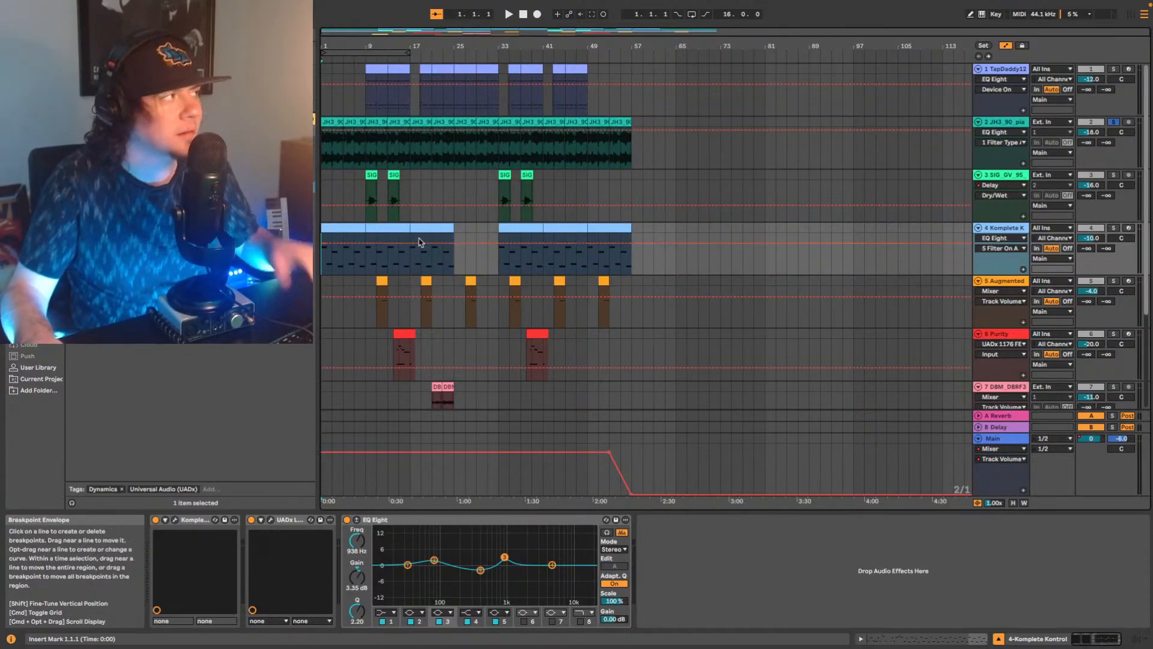
{"action": "key", "text": "space"}
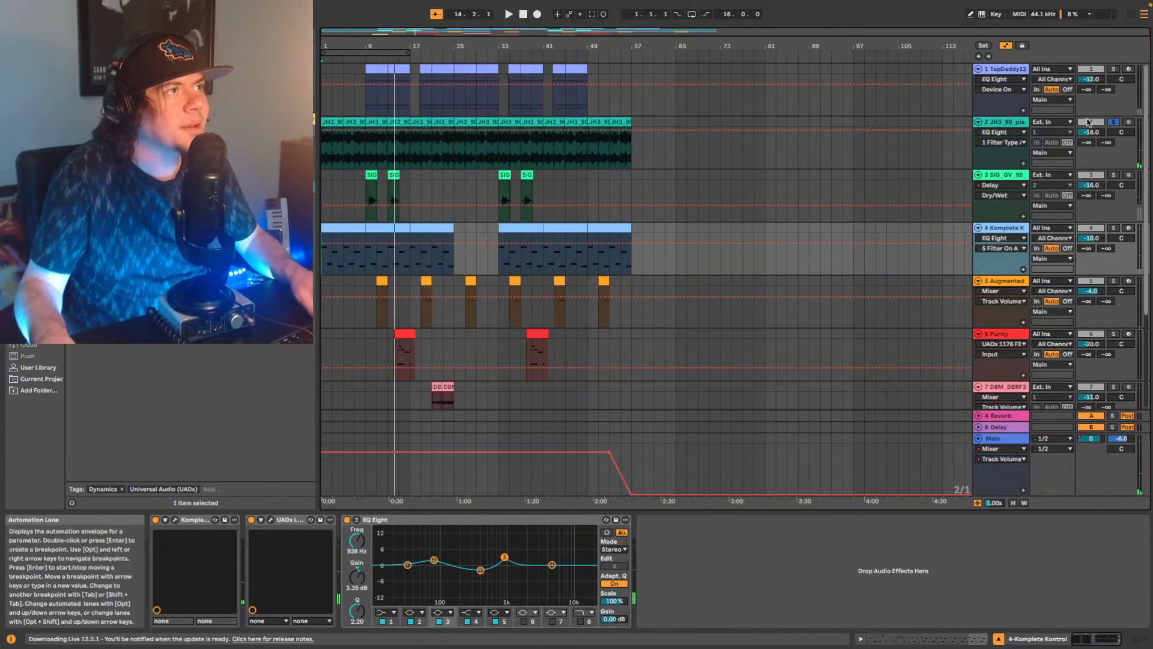
{"action": "key", "text": "space"}
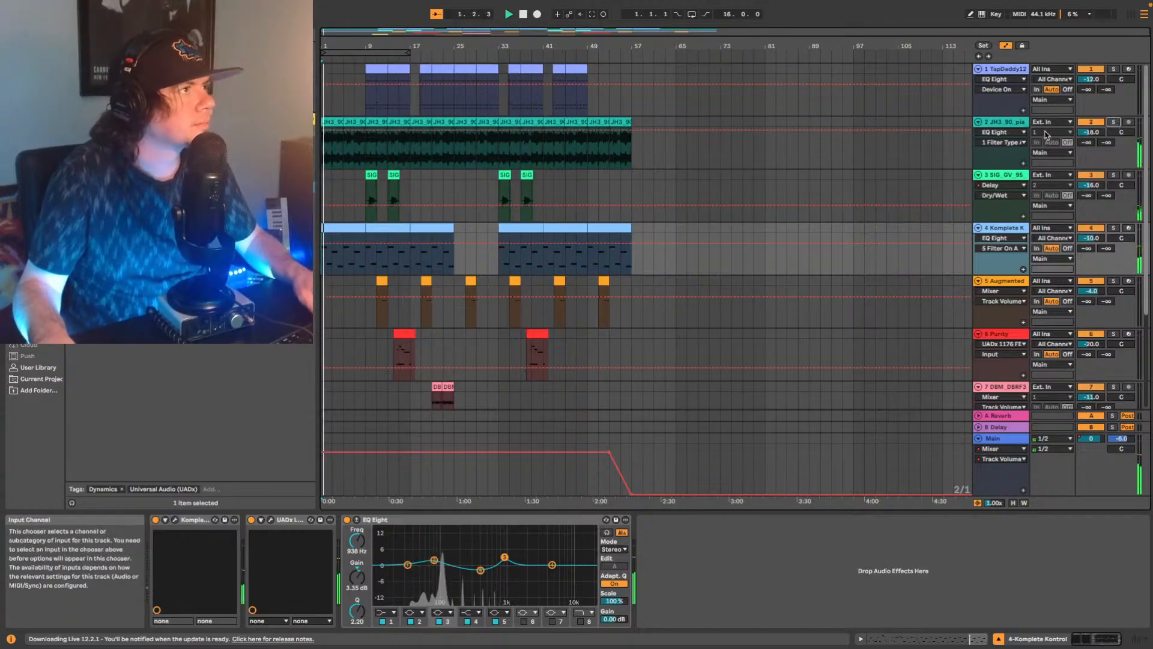
Raise the piano EQ's low cut to about 104 Hz with a Q of about 0.69, checking it soloed and in the mix from bar 9.
{"action": "left_click", "coordinate": [1017, 122]}
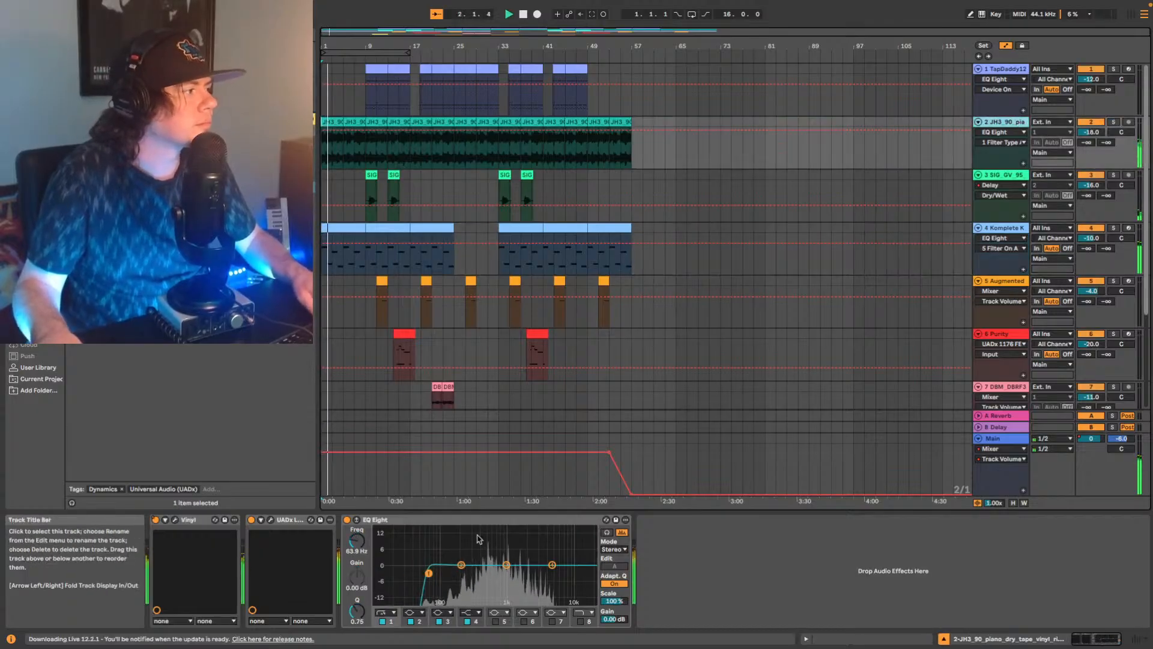
{"action": "key", "text": "space"}
{"action": "left_click_drag", "start_coordinate": [428, 573], "coordinate": [436, 573]}
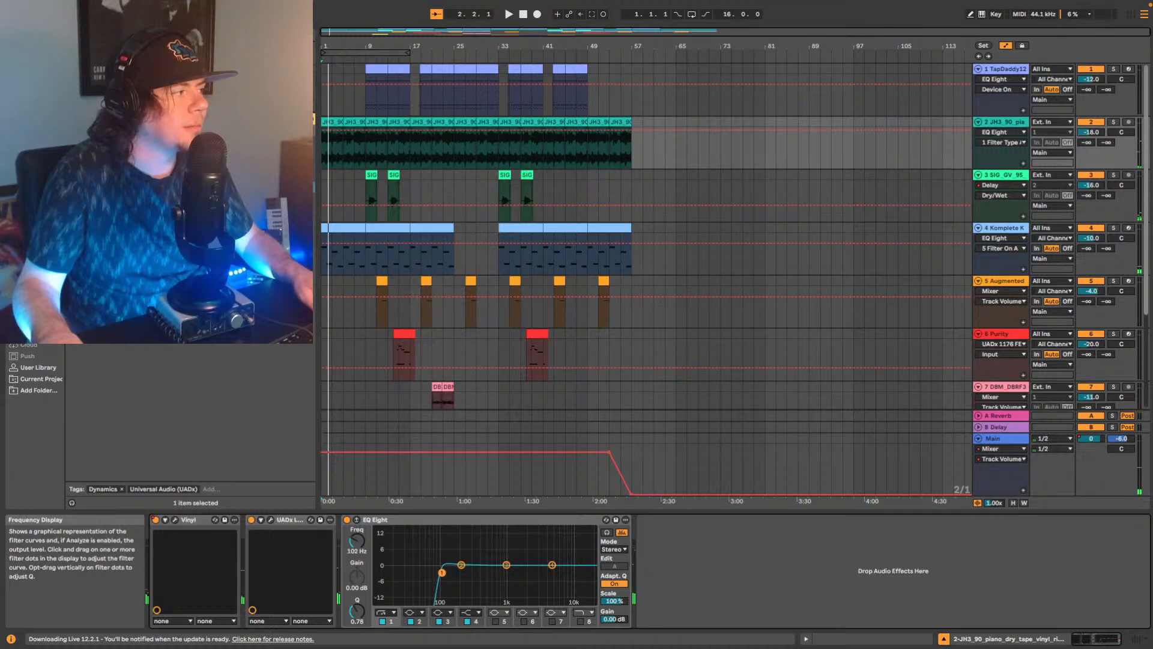
{"action": "left_click", "coordinate": [368, 150]}
{"action": "key", "text": "space"}
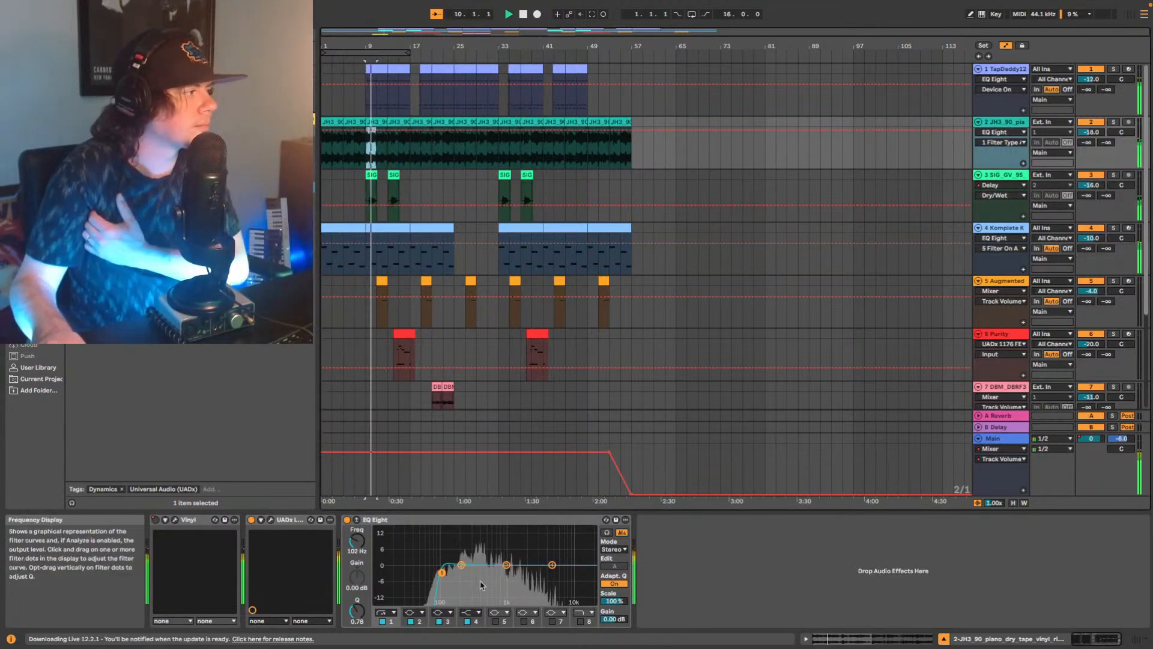
{"action": "left_click_drag", "start_coordinate": [442, 572], "coordinate": [439, 575]}
{"action": "left_click", "coordinate": [1114, 122]}
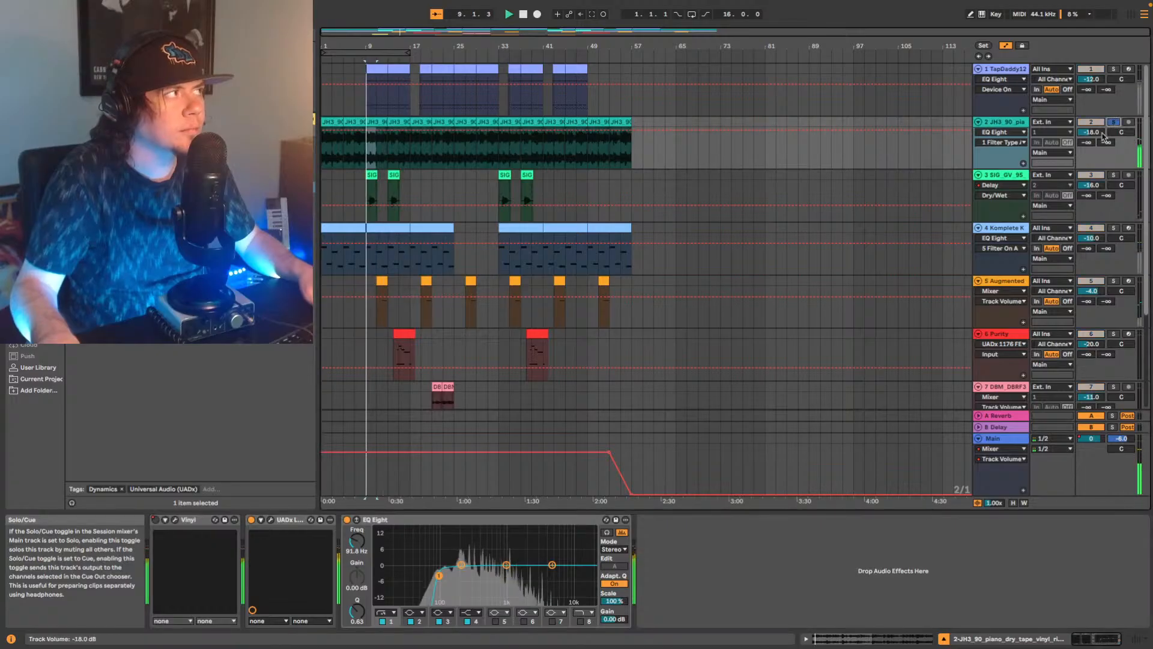
{"action": "mouse_move", "coordinate": [439, 576]}
{"action": "left_mouse_down"}
{"action": "mouse_move", "coordinate": [385, 569]}
{"action": "mouse_move", "coordinate": [442, 574]}
{"action": "left_mouse_up"}
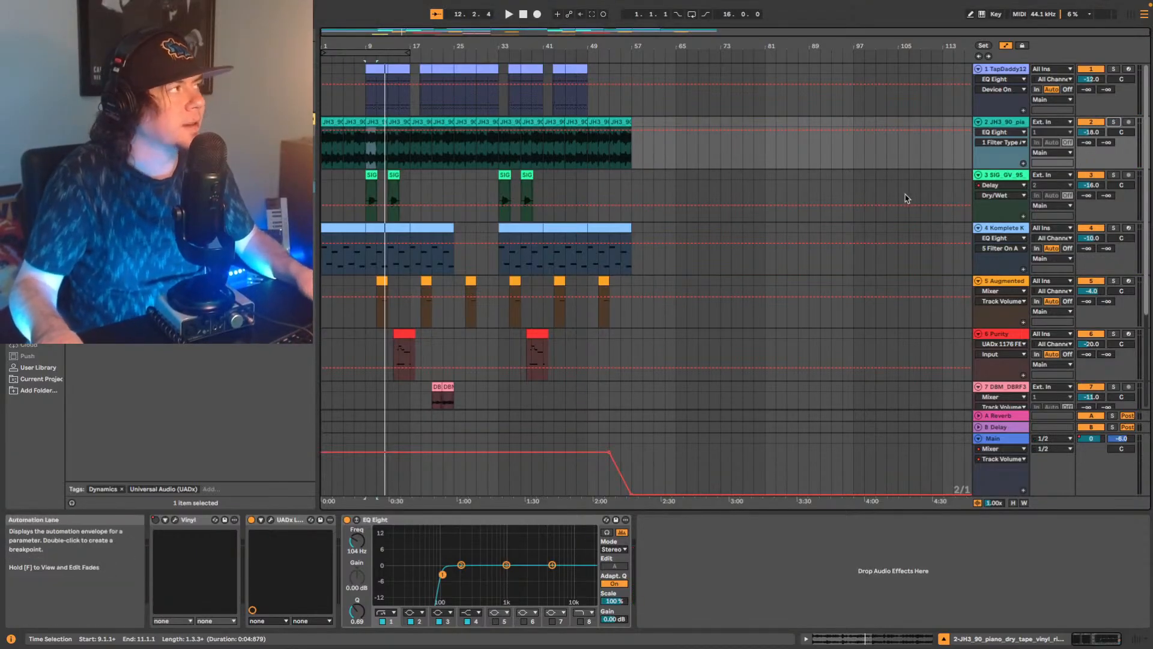
{"action": "key", "text": "space"}
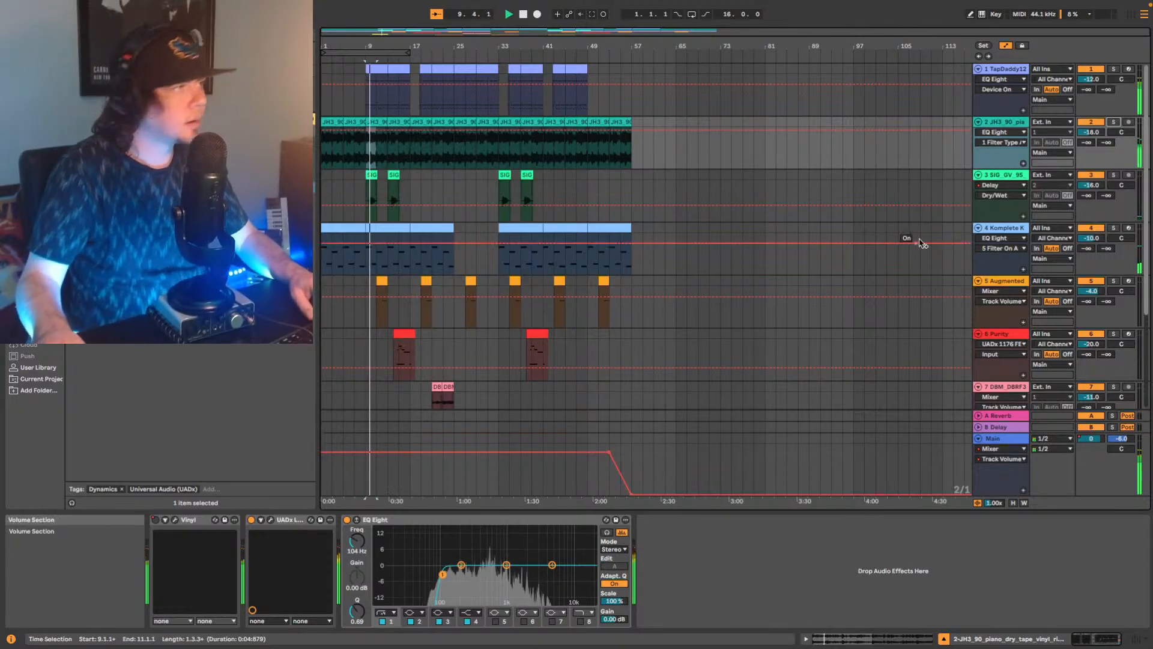
Adjust the peak reduction on the Komplete Kontrol track's LA-2A compressor and set the track volume to -11 dB.
{"action": "left_click", "coordinate": [1014, 228]}
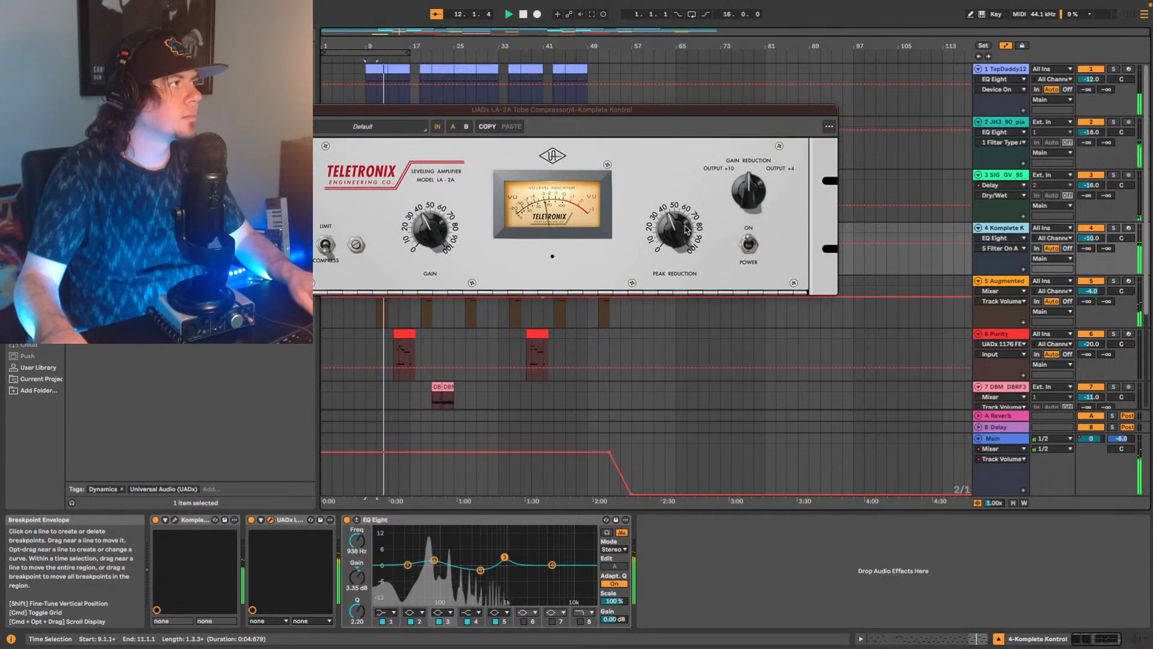
{"action": "left_click", "coordinate": [670, 235]}
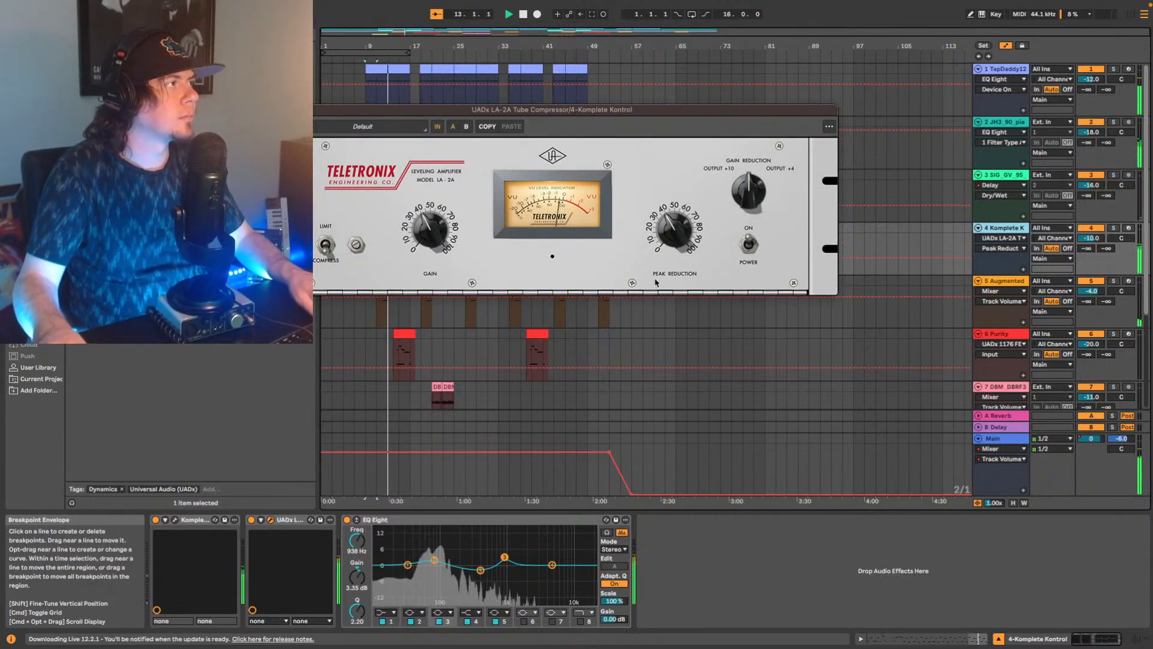
{"action": "left_click", "coordinate": [1100, 242]}
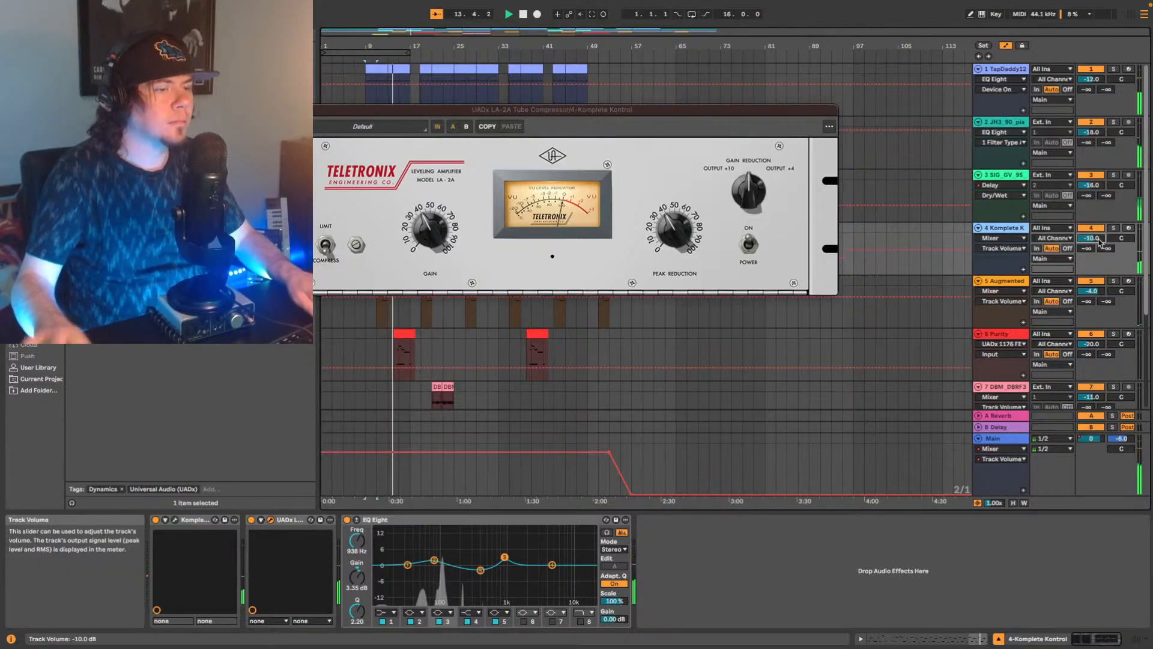
{"action": "type", "text": "-11"}
{"action": "key", "text": "Return"}
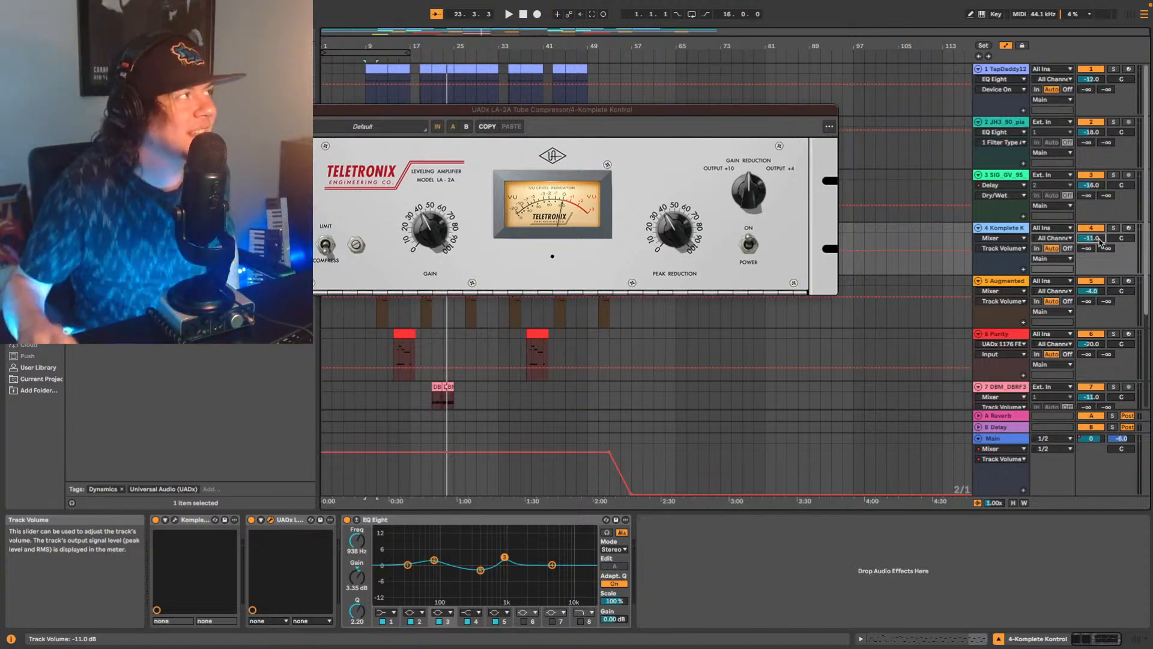
Close the LA-2A window, play the arrangement from the start, and open the 1176 compressor on the TapDaddy12 drum track.
{"action": "left_click", "coordinate": [272, 109]}
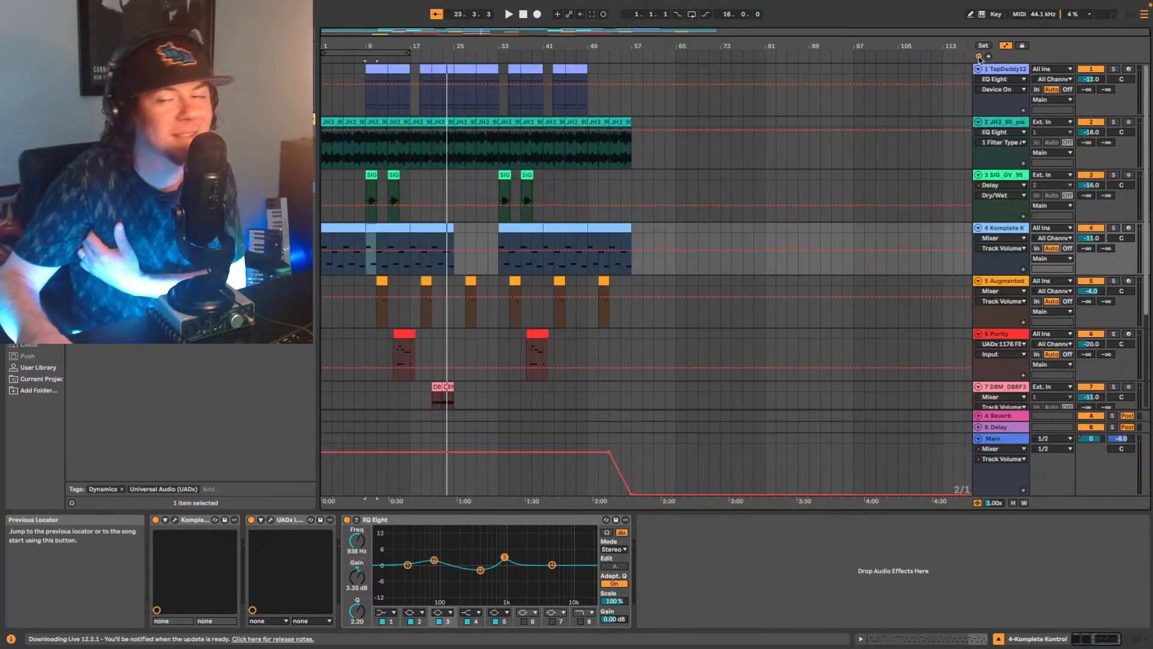
{"action": "left_click", "coordinate": [980, 57]}
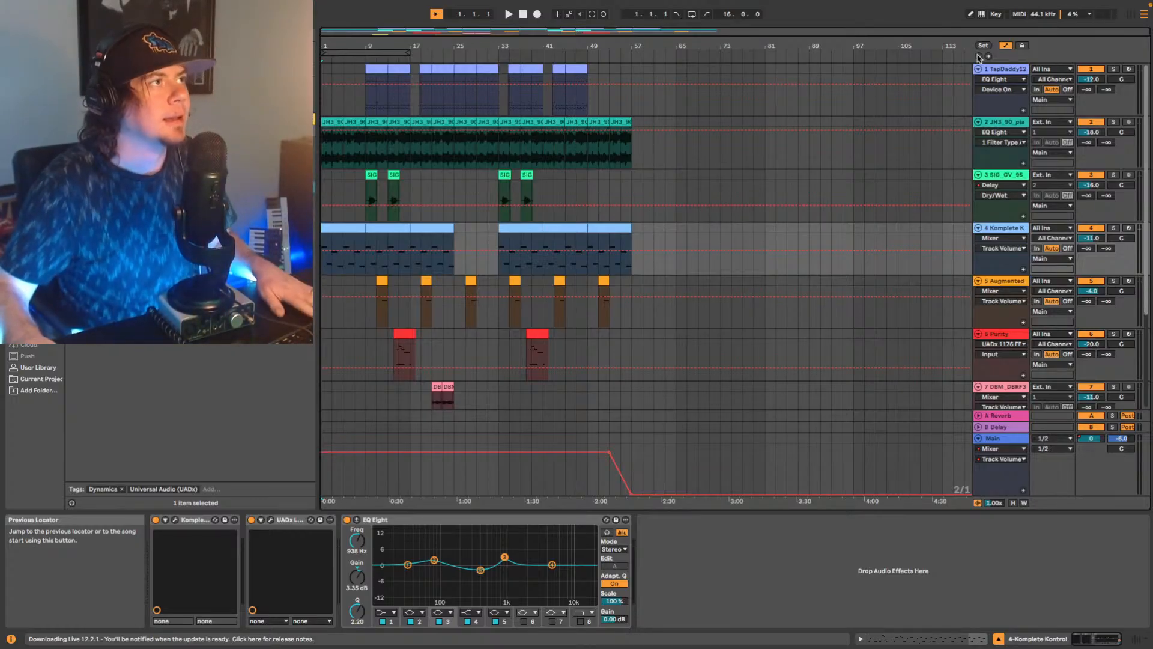
{"action": "key", "text": "space"}
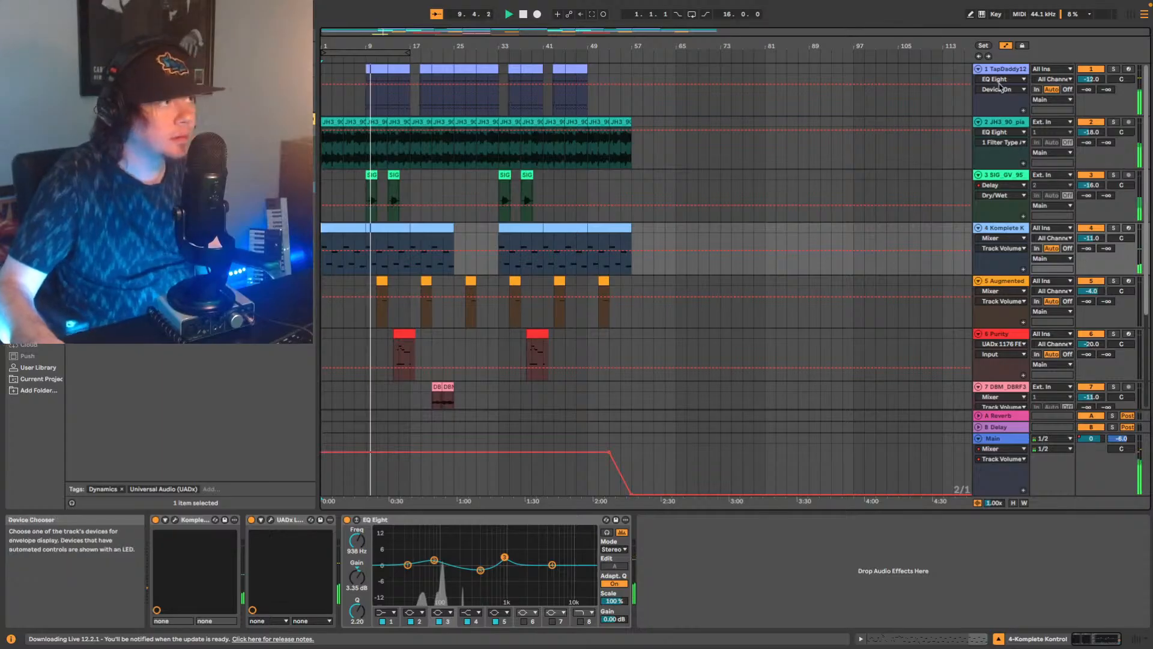
{"action": "left_click", "coordinate": [1014, 70]}
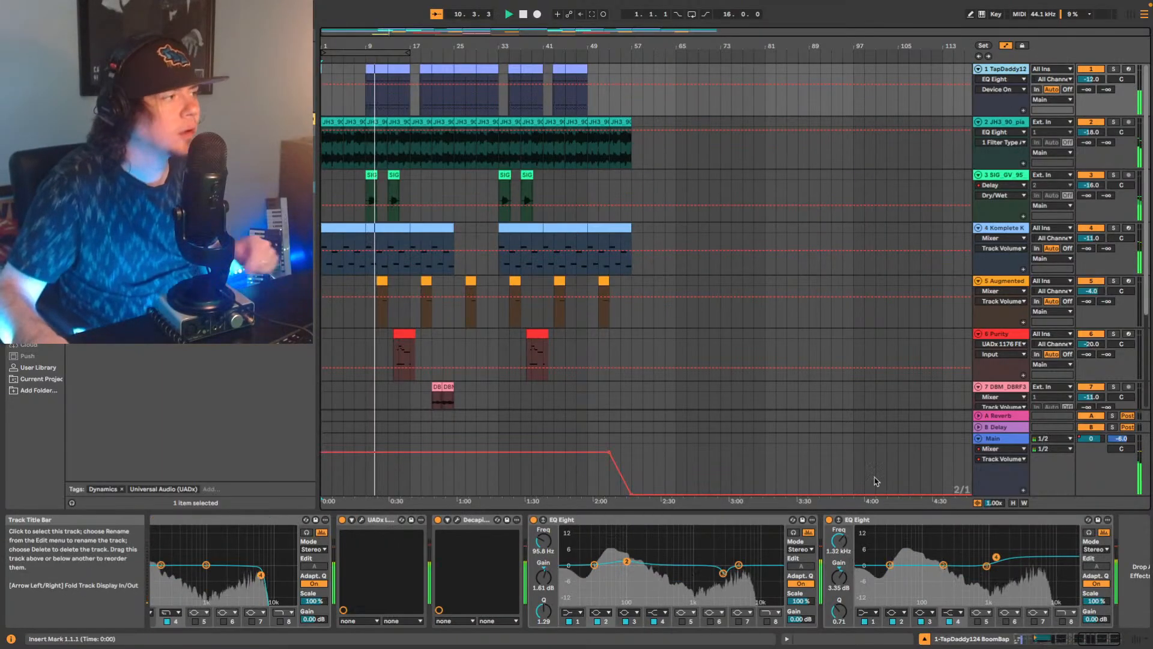
{"action": "left_click_drag", "start_coordinate": [1099, 639], "coordinate": [1040, 639]}
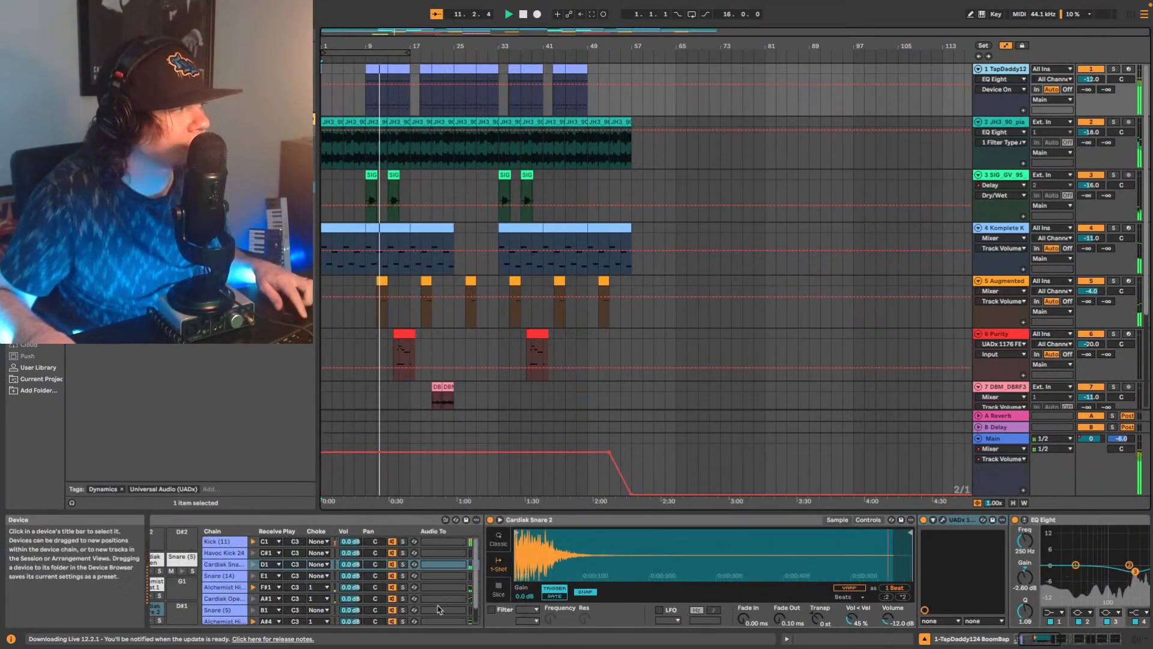
{"action": "left_click", "coordinate": [942, 520]}
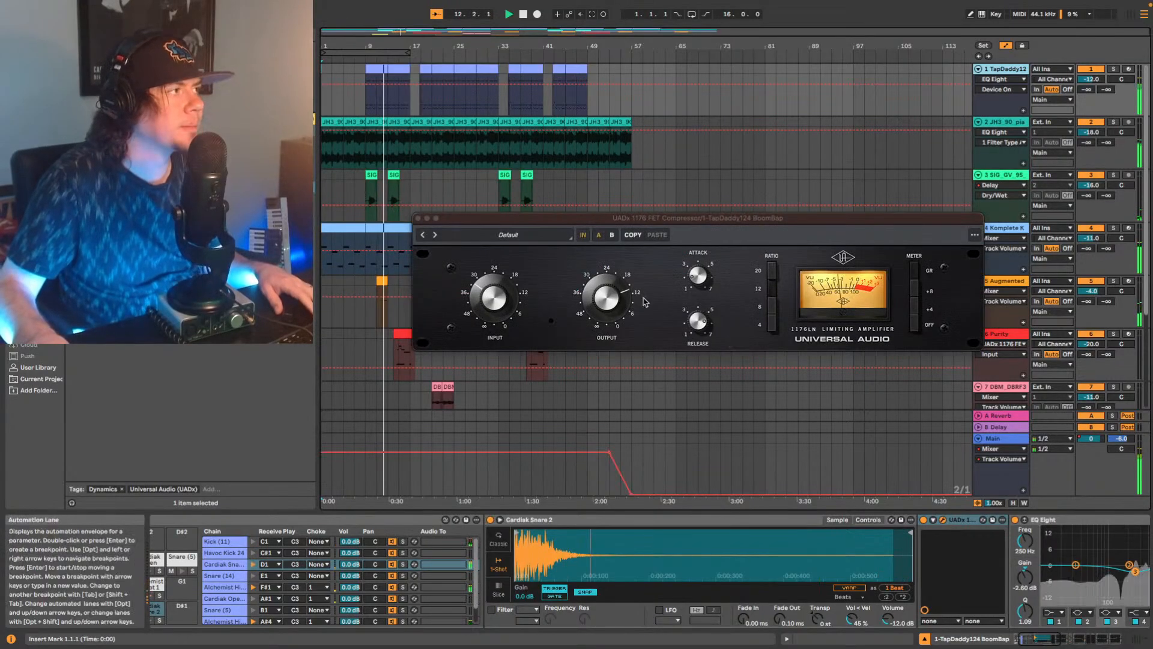
Set the drum track's 1176 ratio to 8 and adjust its input and output levels during playback.
{"action": "left_click", "coordinate": [500, 291]}
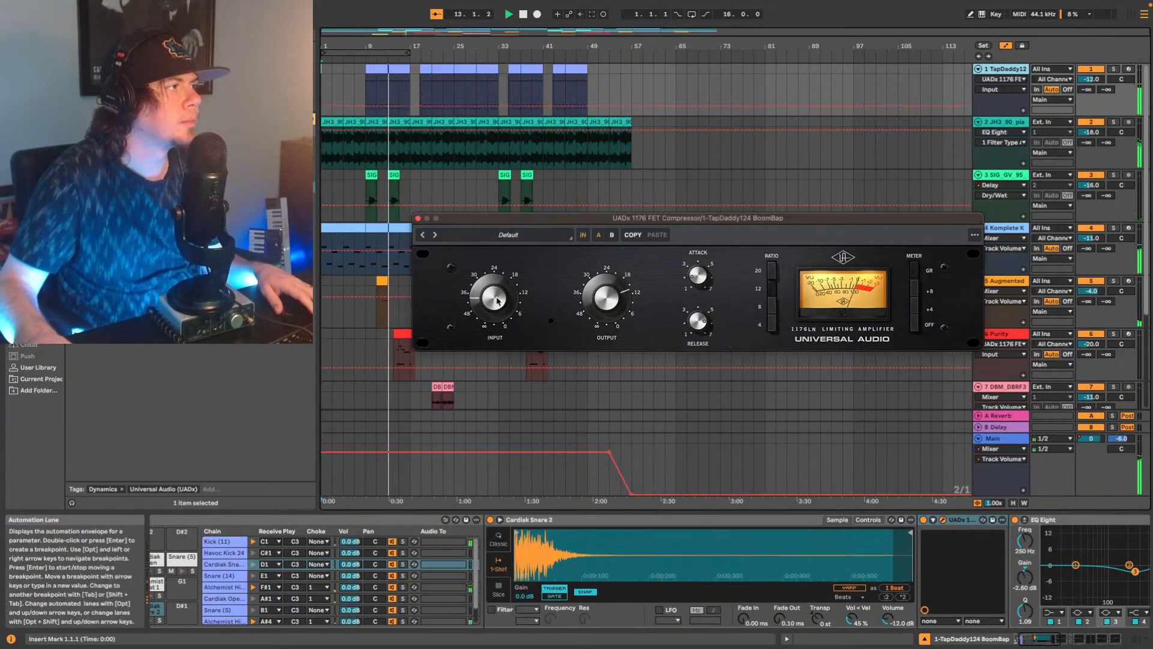
{"action": "left_click", "coordinate": [772, 307]}
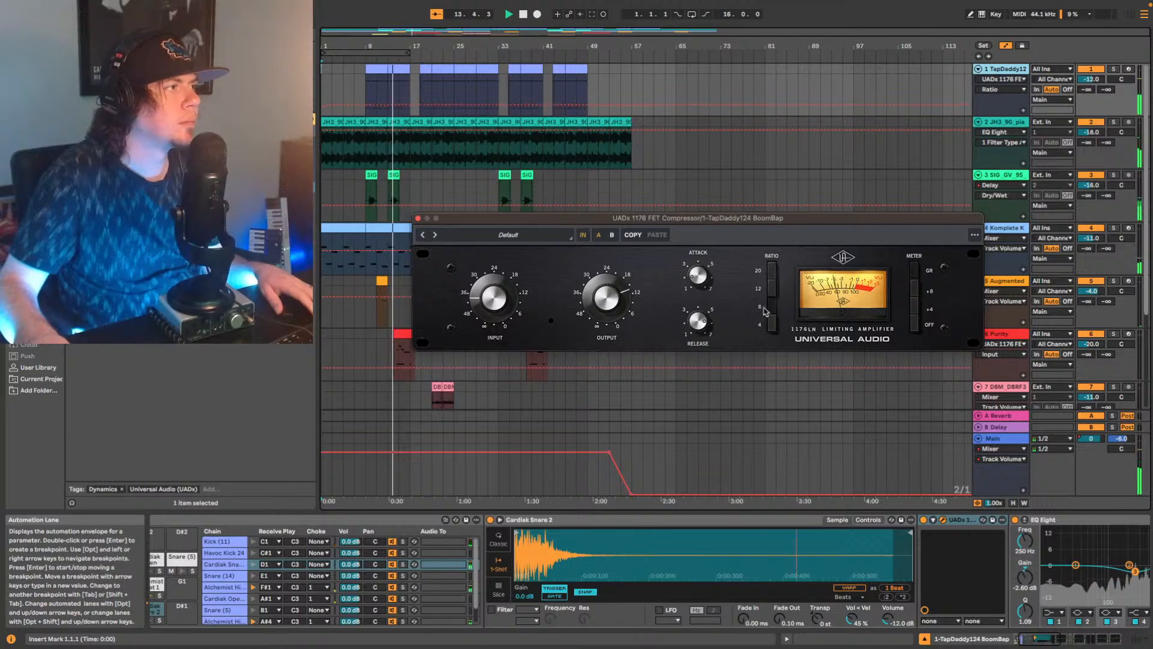
{"action": "left_click", "coordinate": [589, 307]}
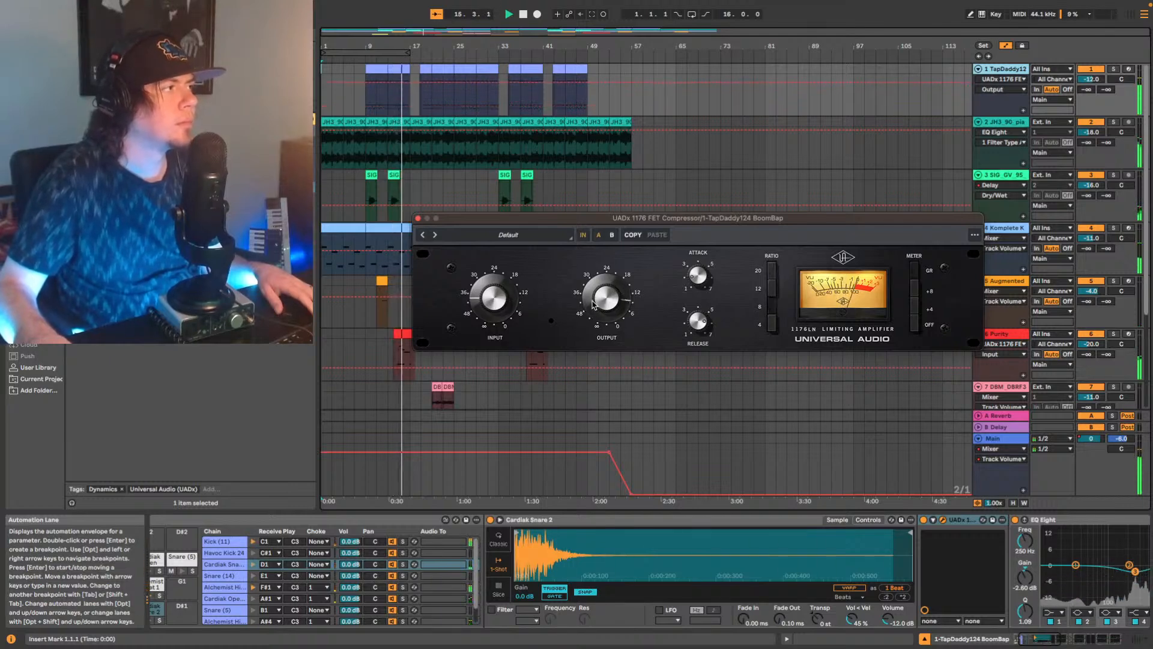
{"action": "left_click", "coordinate": [526, 305]}
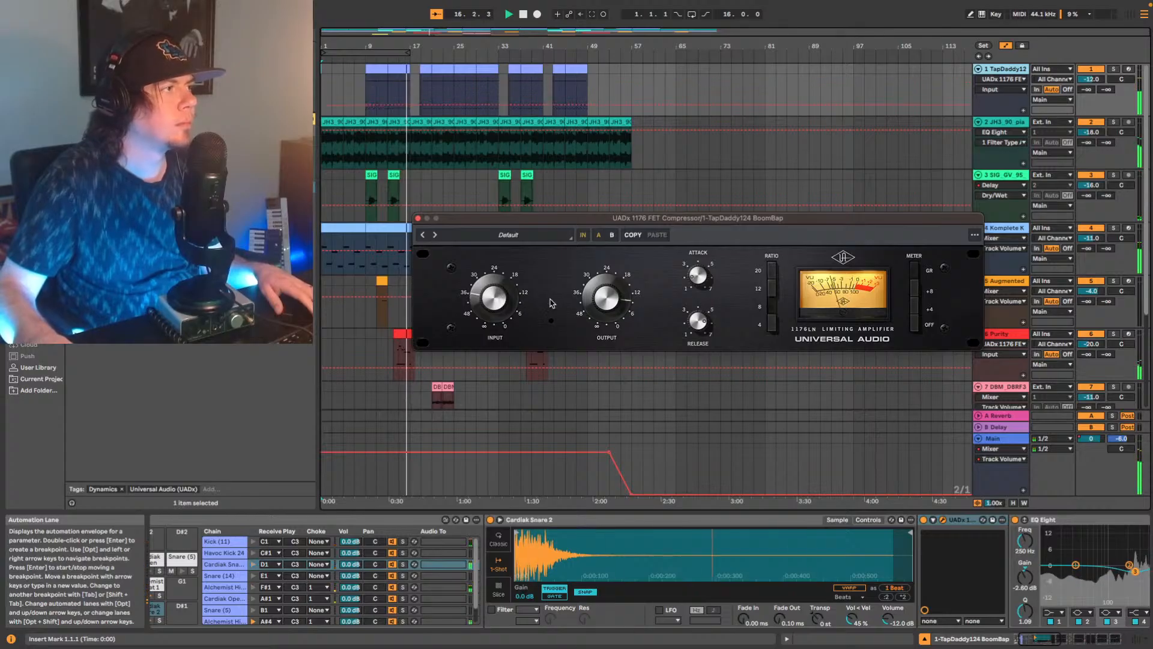
{"action": "left_click", "coordinate": [592, 303]}
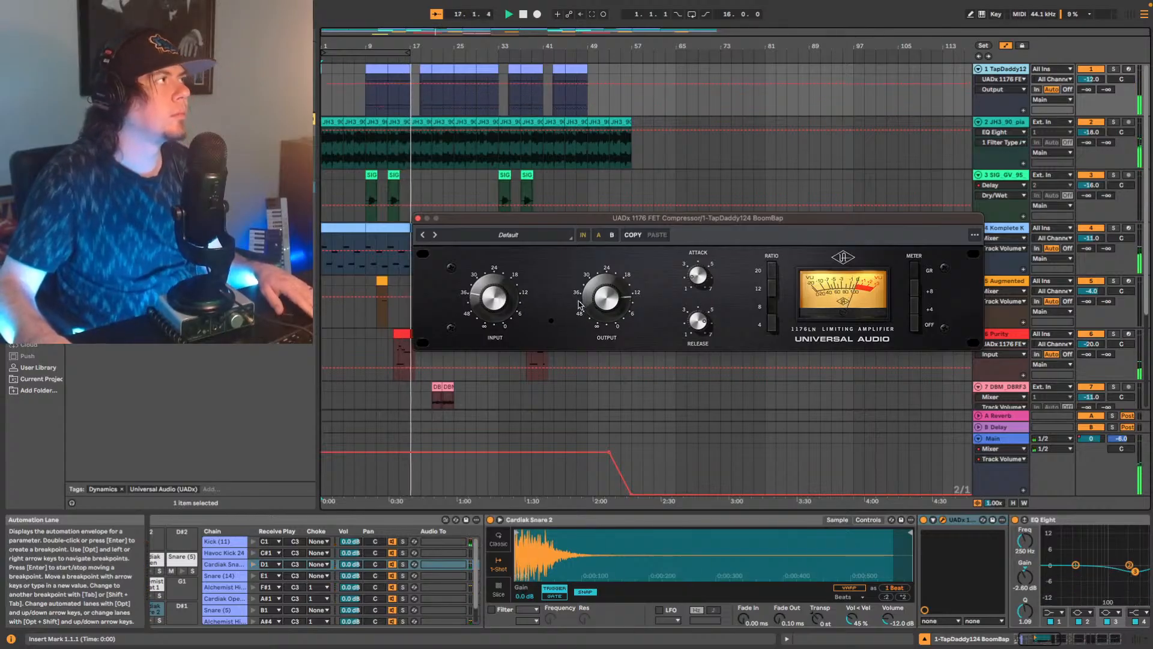
Play from bar 9, set the drum 1176 ratio to 4, fine-tune its output level, and close the compressor.
{"action": "left_click", "coordinate": [368, 109]}
{"action": "key", "text": "space"}
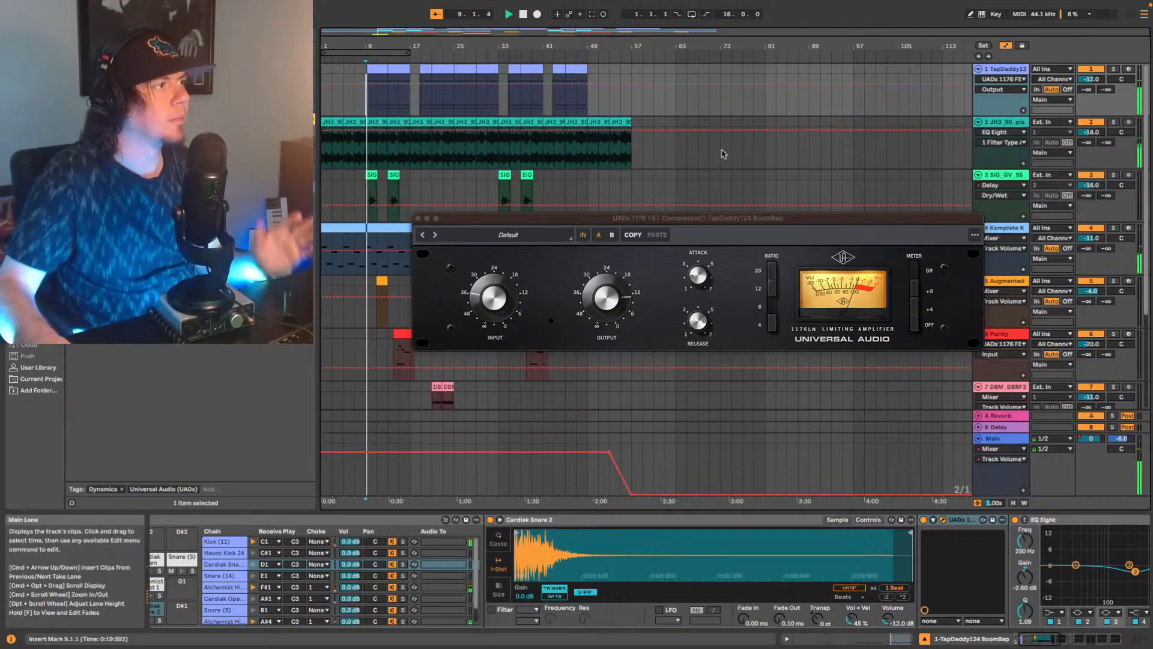
{"action": "left_click", "coordinate": [603, 295]}
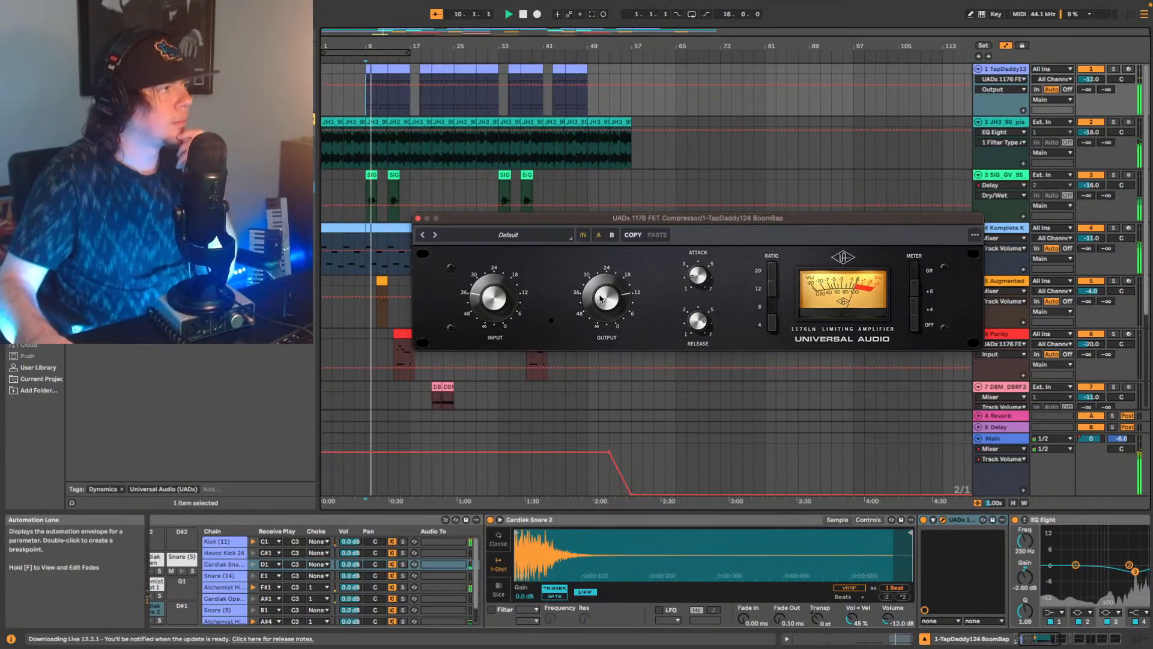
{"action": "left_click", "coordinate": [771, 323]}
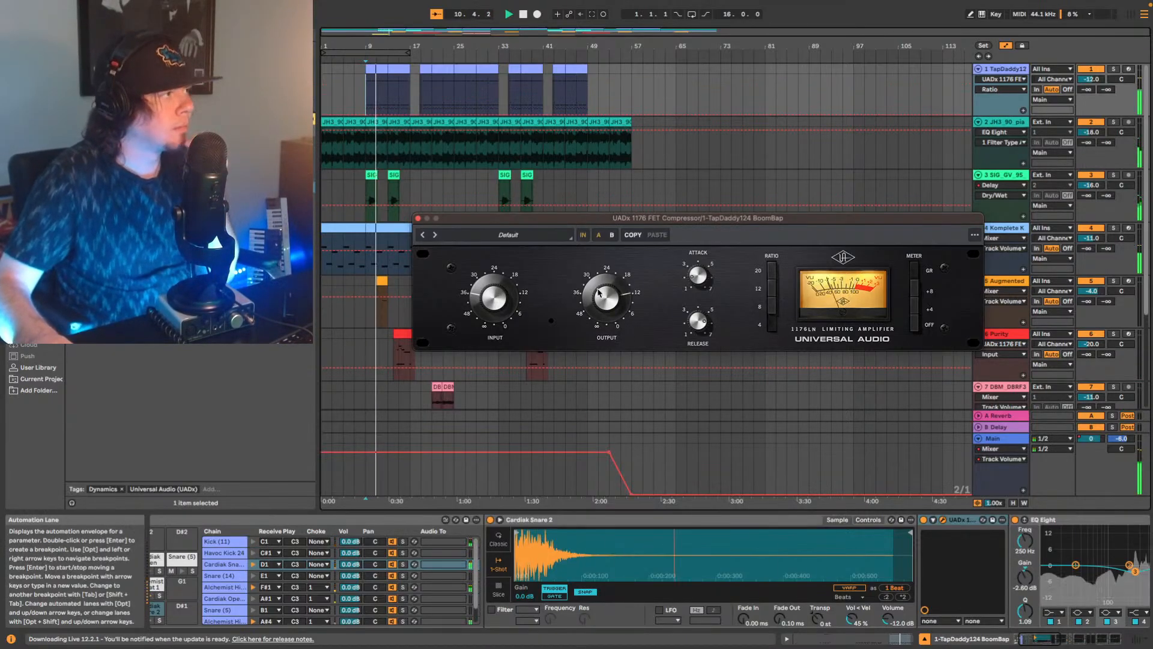
{"action": "left_click", "coordinate": [604, 290]}
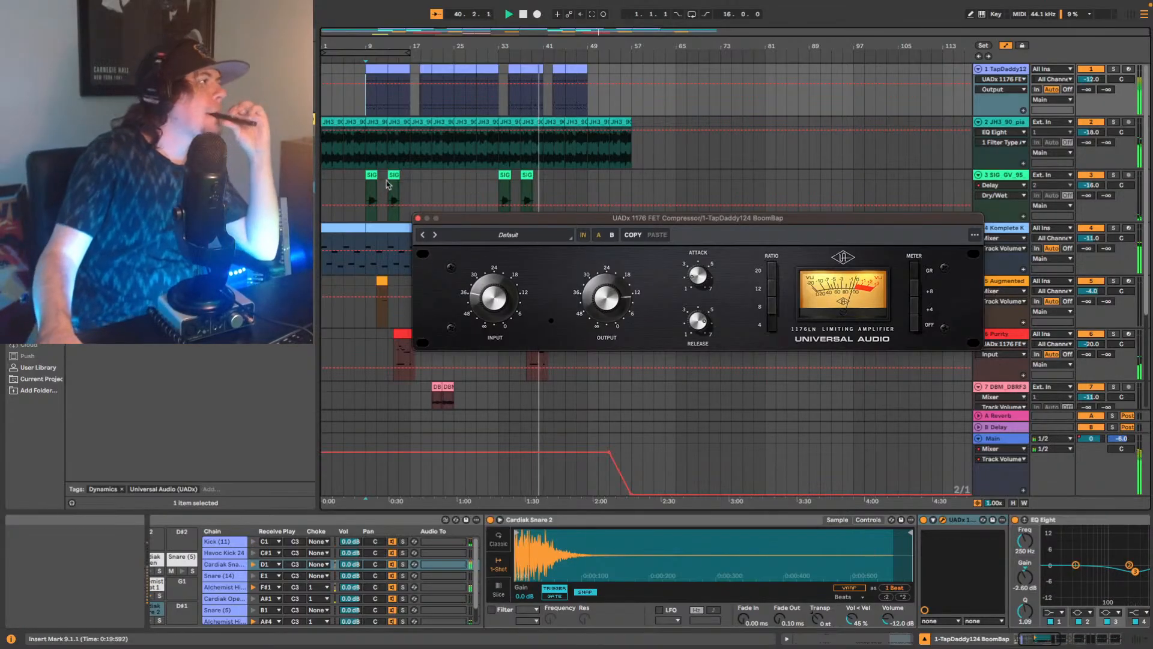
{"action": "left_click", "coordinate": [418, 219]}
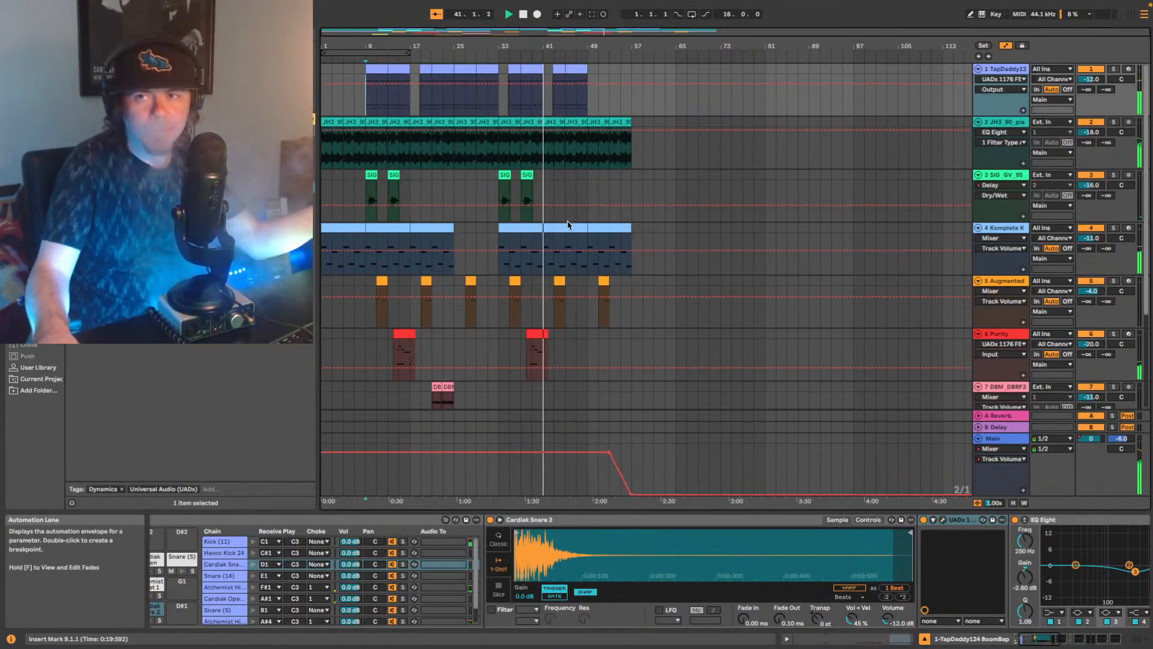
Stop playback, place the insert marker at bar 9 on the SIG_GV_95 trumpet track, and play from there.
{"action": "scroll", "coordinate": [528, 264], "scroll_direction": "down", "scroll_amount": 2}
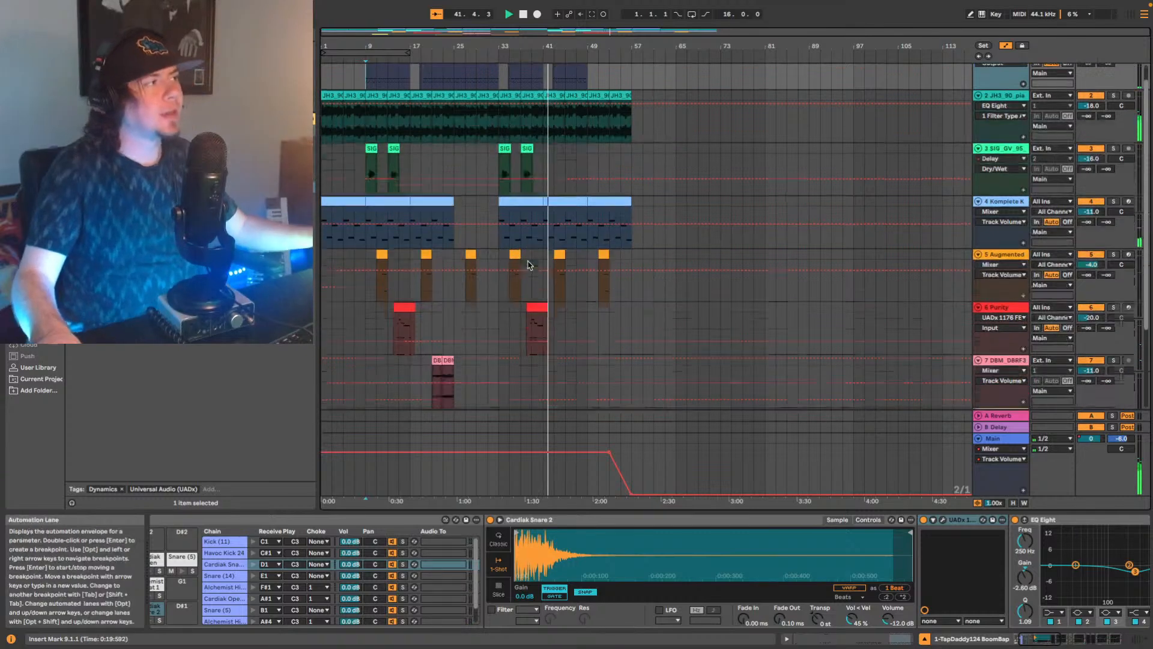
{"action": "key", "text": "space"}
{"action": "left_click", "coordinate": [370, 283]}
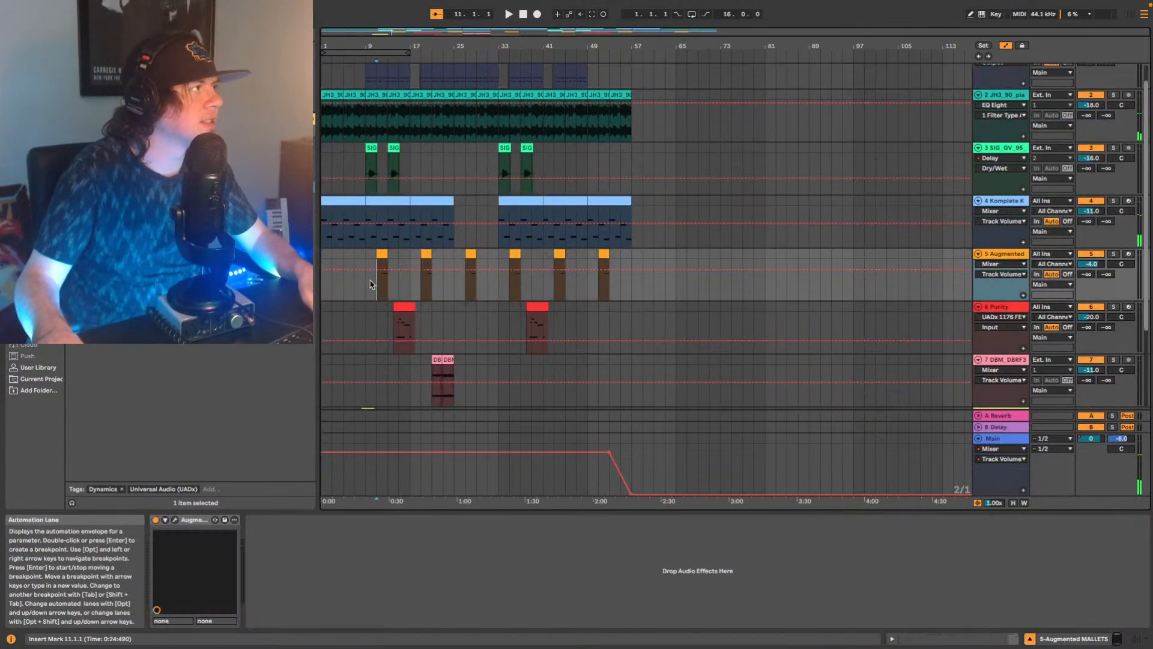
{"action": "left_click", "coordinate": [366, 169]}
{"action": "key", "text": "space"}
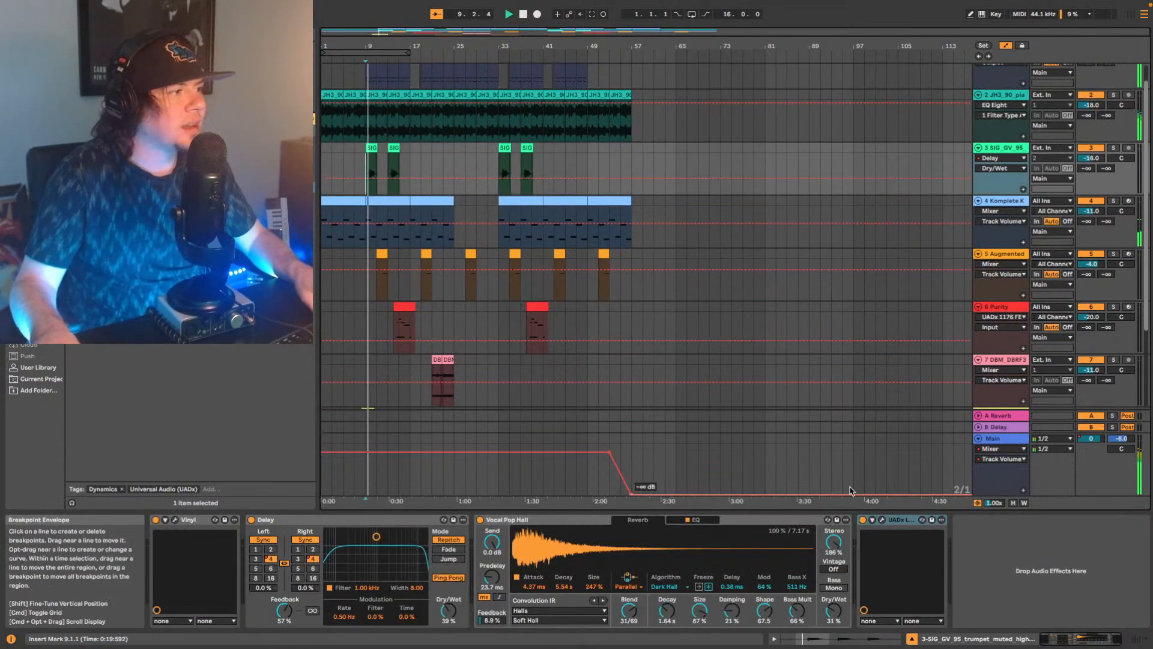
Open the trumpet track's LA-2A compressor, adjust its gain, and raise the peak reduction to about 50 while replaying from bar 9.
{"action": "left_click", "coordinate": [881, 521]}
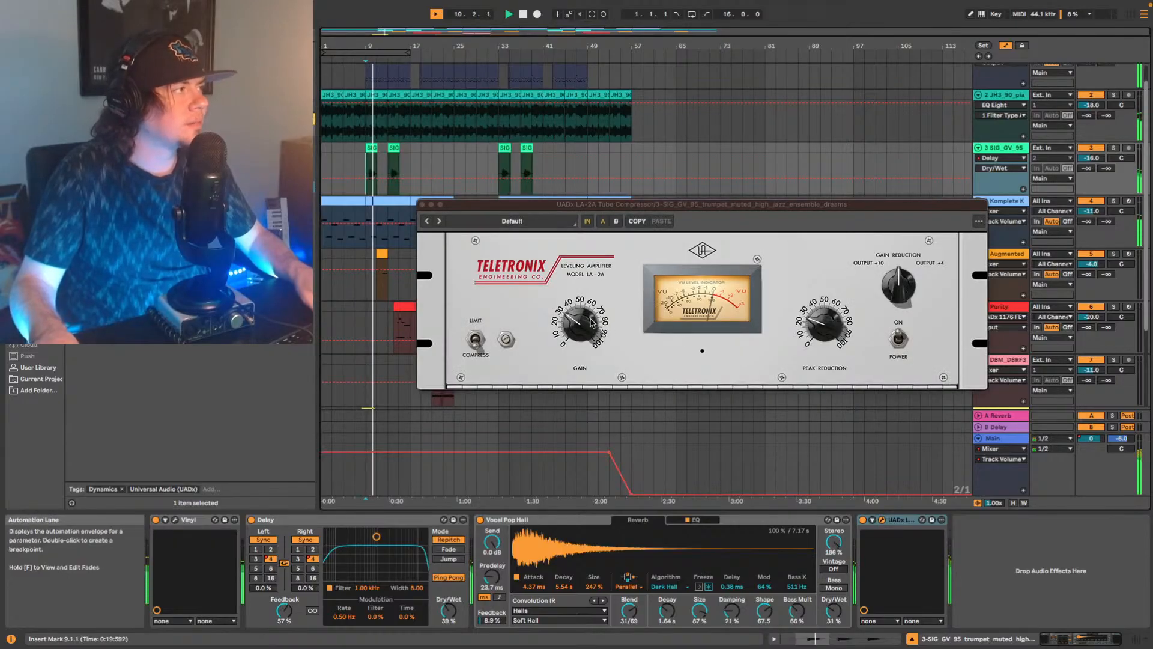
{"action": "left_click_drag", "start_coordinate": [580, 325], "coordinate": [580, 317]}
{"action": "key", "text": "space"}
{"action": "key", "text": "space"}
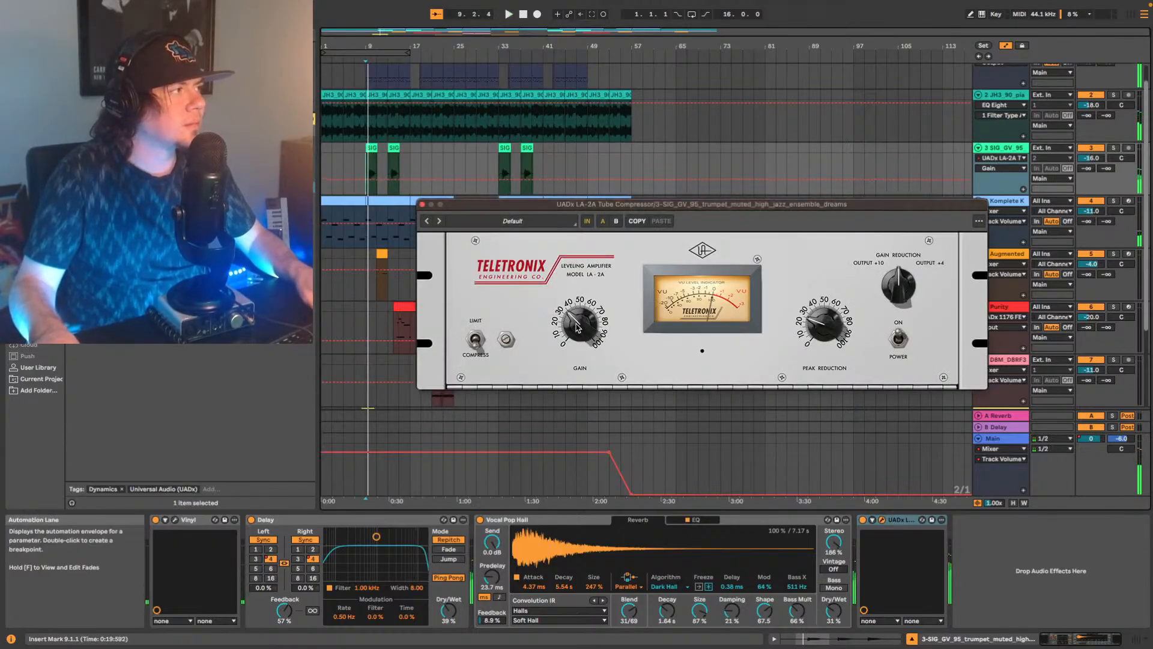
{"action": "left_click_drag", "start_coordinate": [819, 328], "coordinate": [822, 306]}
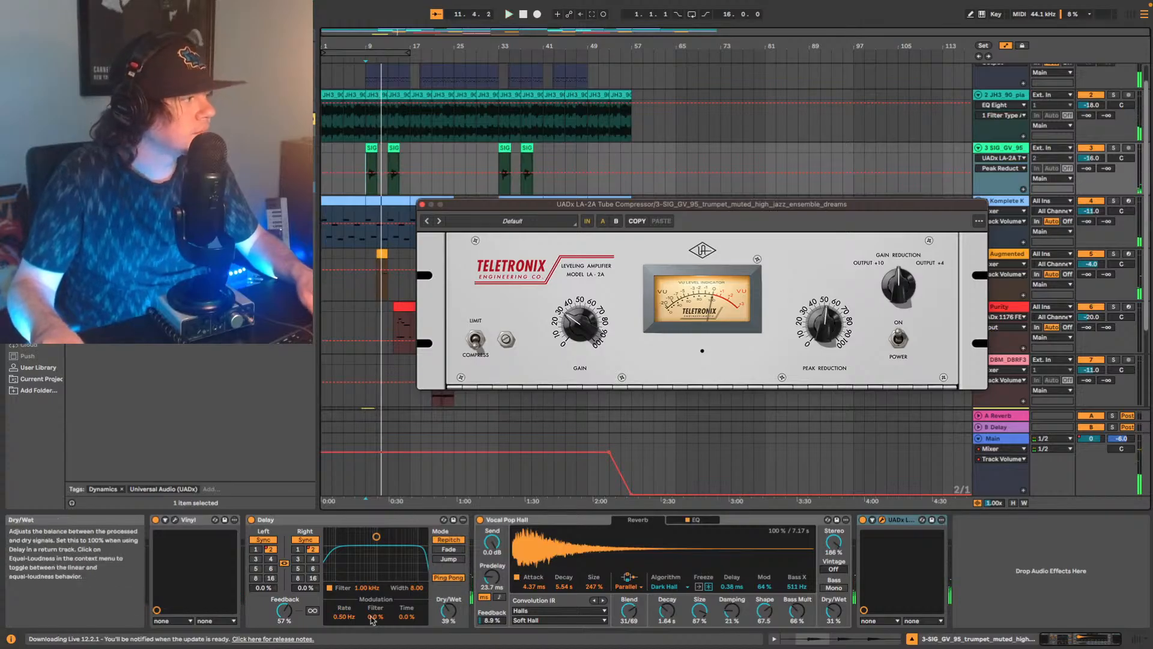
Set the trumpet's Delay feedback to 50 % and dry/wet to 37 %, and raise its LA-2A peak reduction slightly during playback.
{"action": "left_click", "coordinate": [283, 610]}
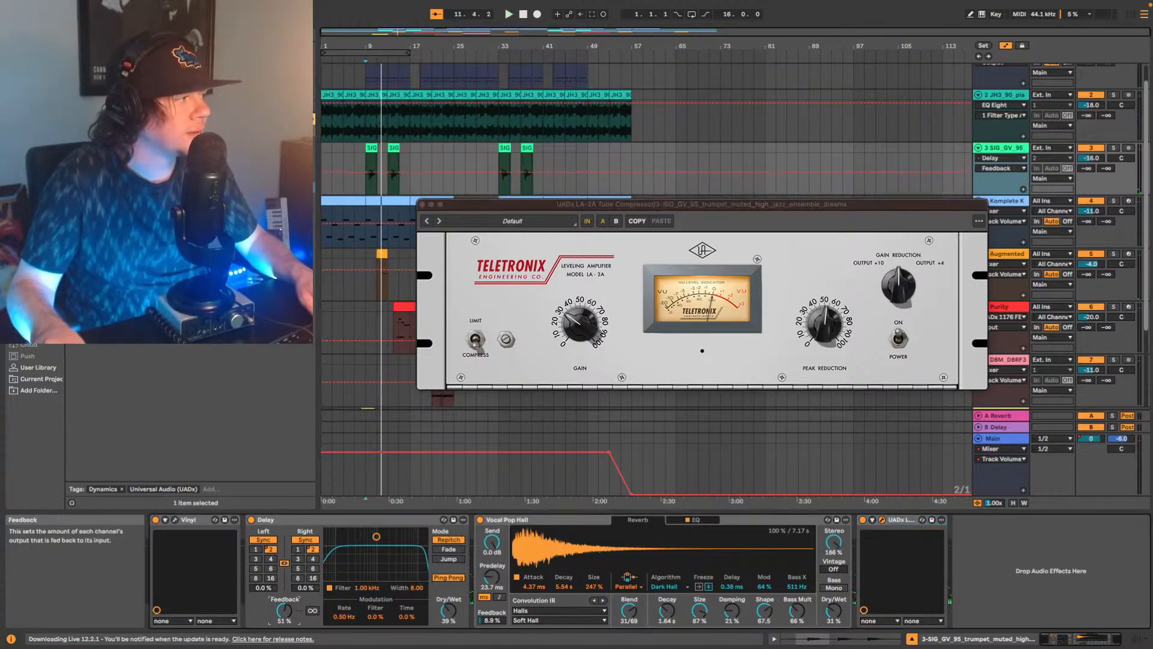
{"action": "left_click", "coordinate": [440, 611]}
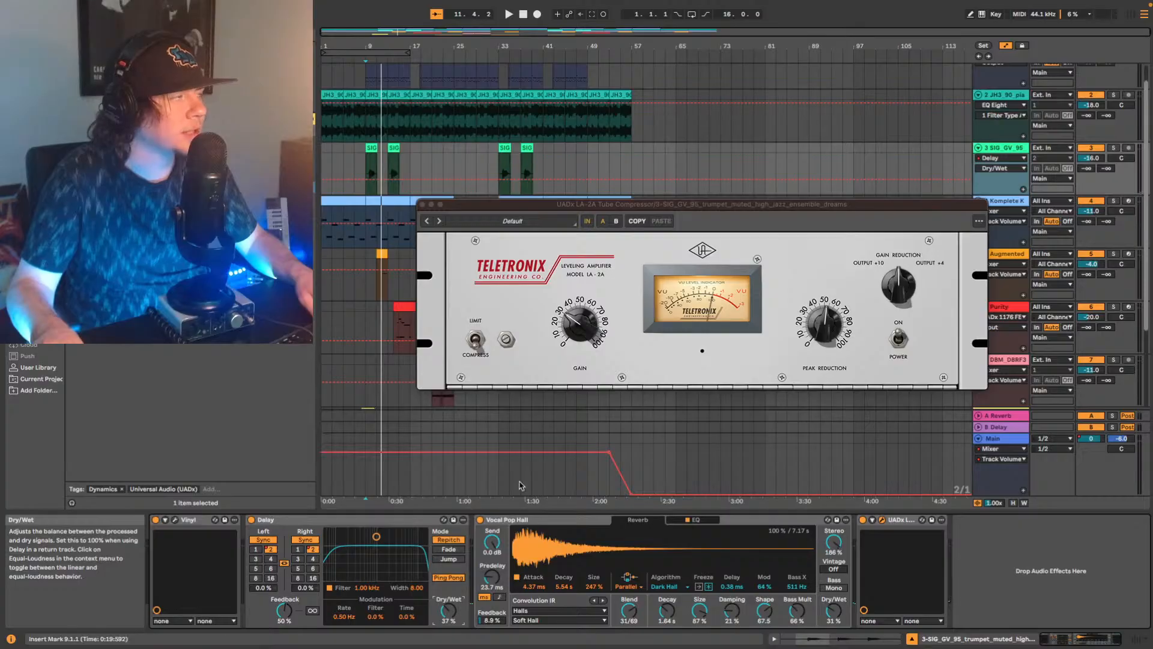
{"action": "key", "text": "space"}
{"action": "key", "text": "space"}
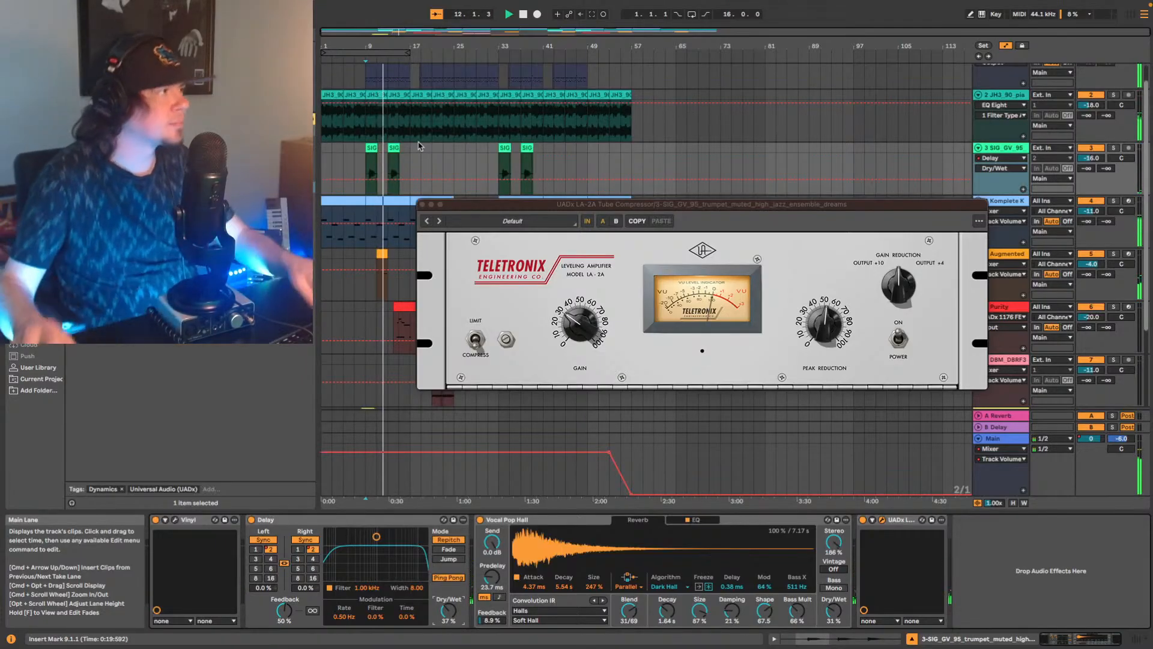
{"action": "key", "text": "space"}
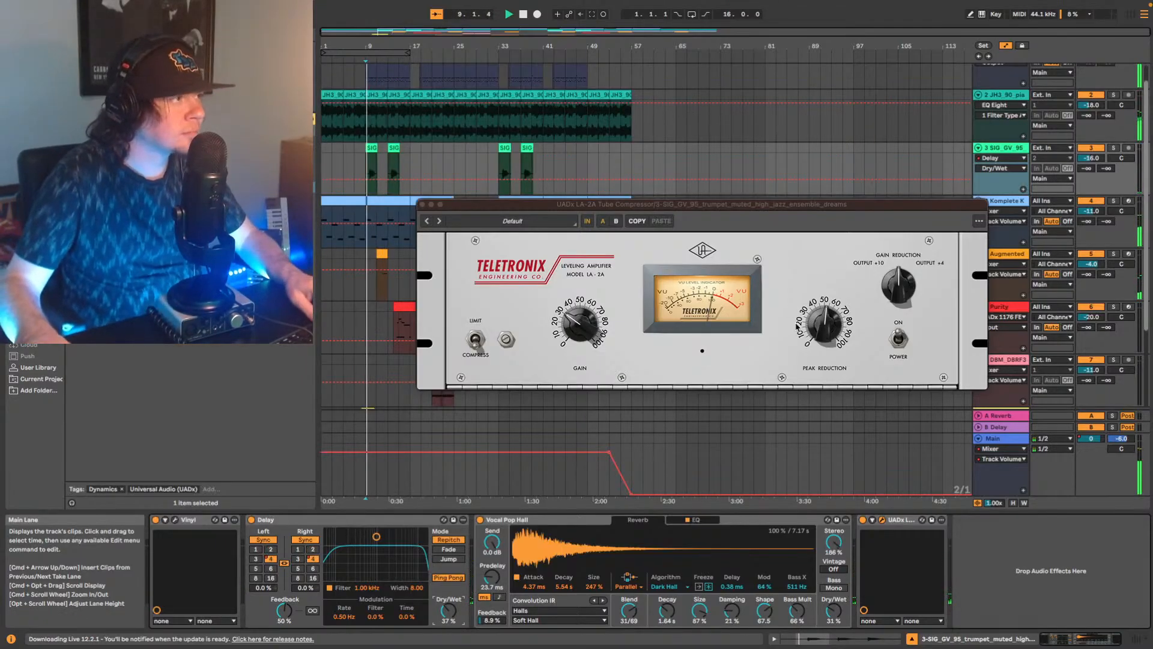
{"action": "left_click_drag", "start_coordinate": [798, 326], "coordinate": [818, 343]}
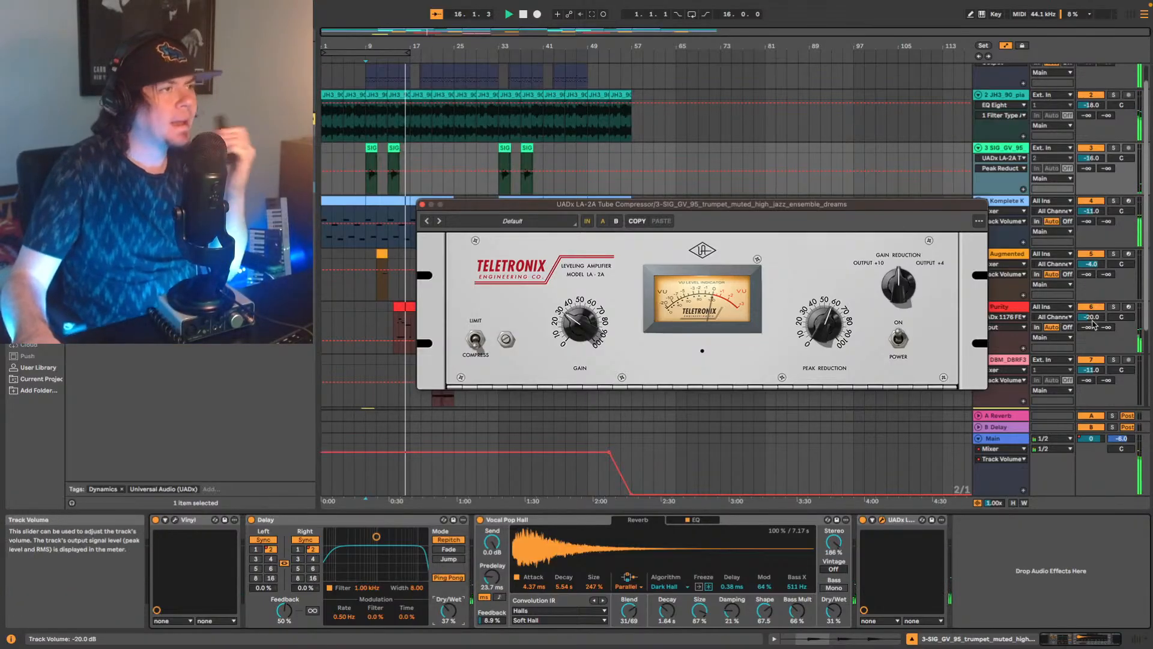
Set the Purity track's volume to -23 dB and play the arrangement from bar 14.
{"action": "left_click_drag", "start_coordinate": [1096, 316], "coordinate": [1096, 317]}
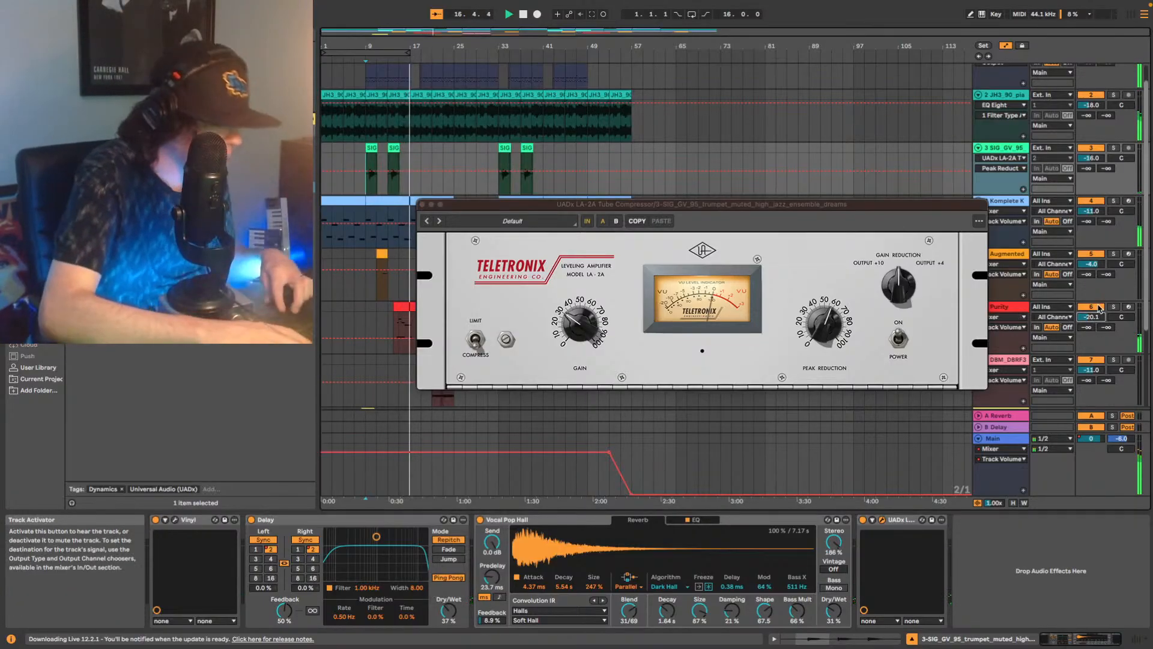
{"action": "key", "text": "space"}
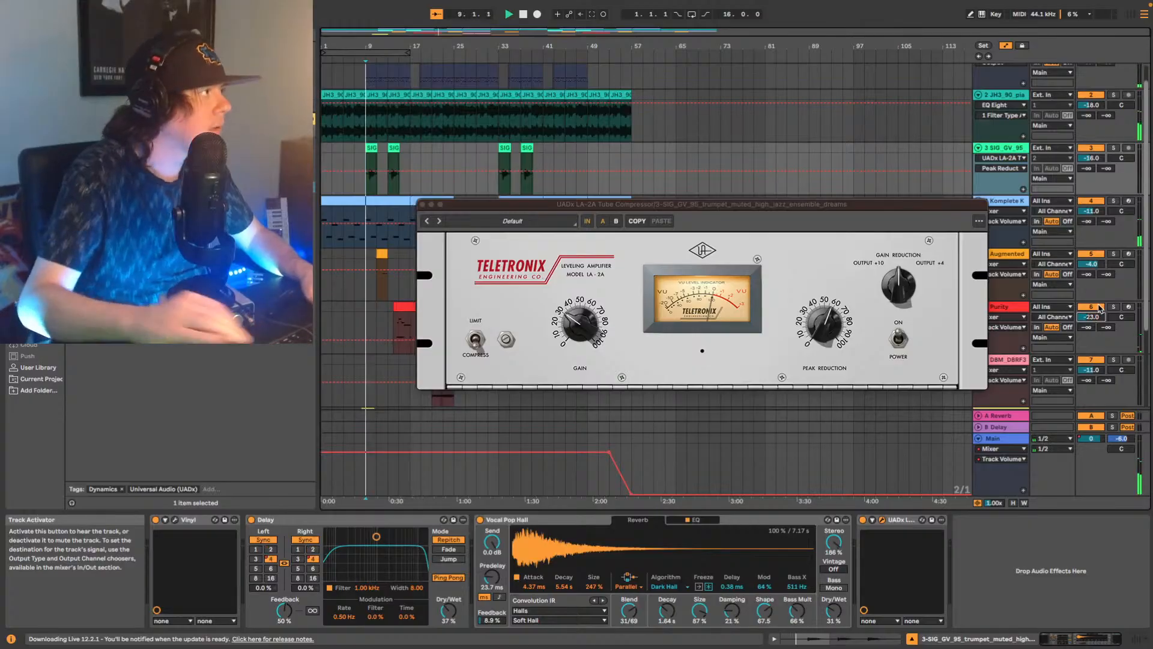
{"action": "left_click", "coordinate": [393, 326]}
{"action": "key", "text": "space"}
{"action": "key", "text": "space"}
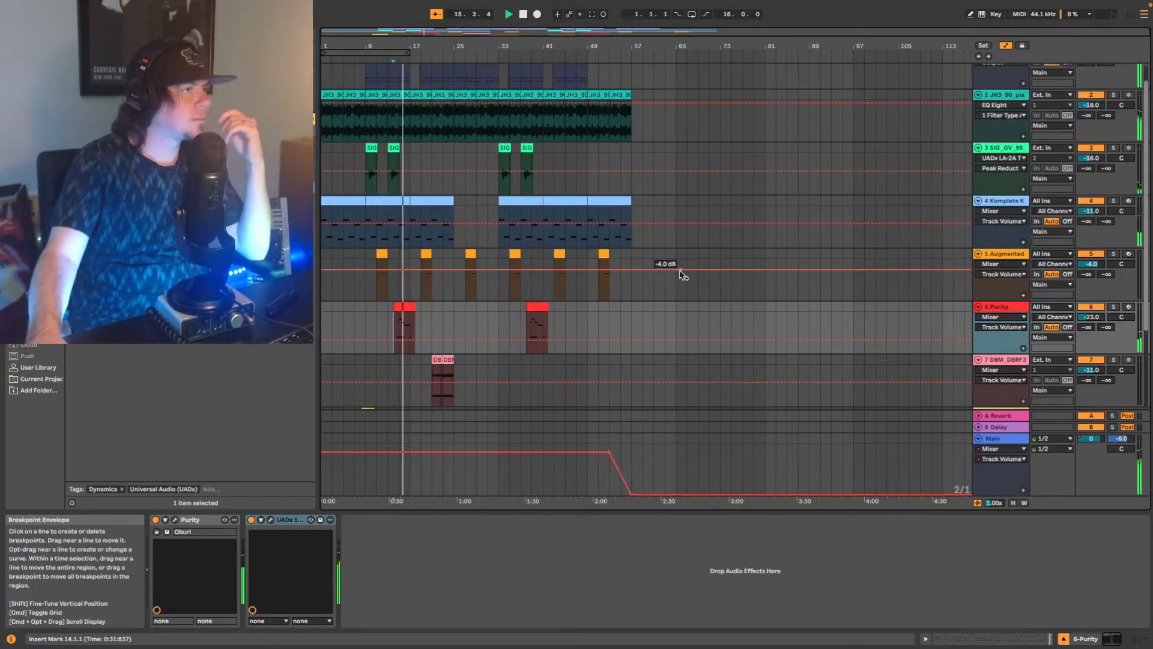
Select the JH3_90 piano track and stop playback.
{"action": "scroll", "coordinate": [659, 334], "scroll_direction": "down", "scroll_amount": 1}
{"action": "scroll", "coordinate": [660, 334], "scroll_direction": "down", "scroll_amount": 3}
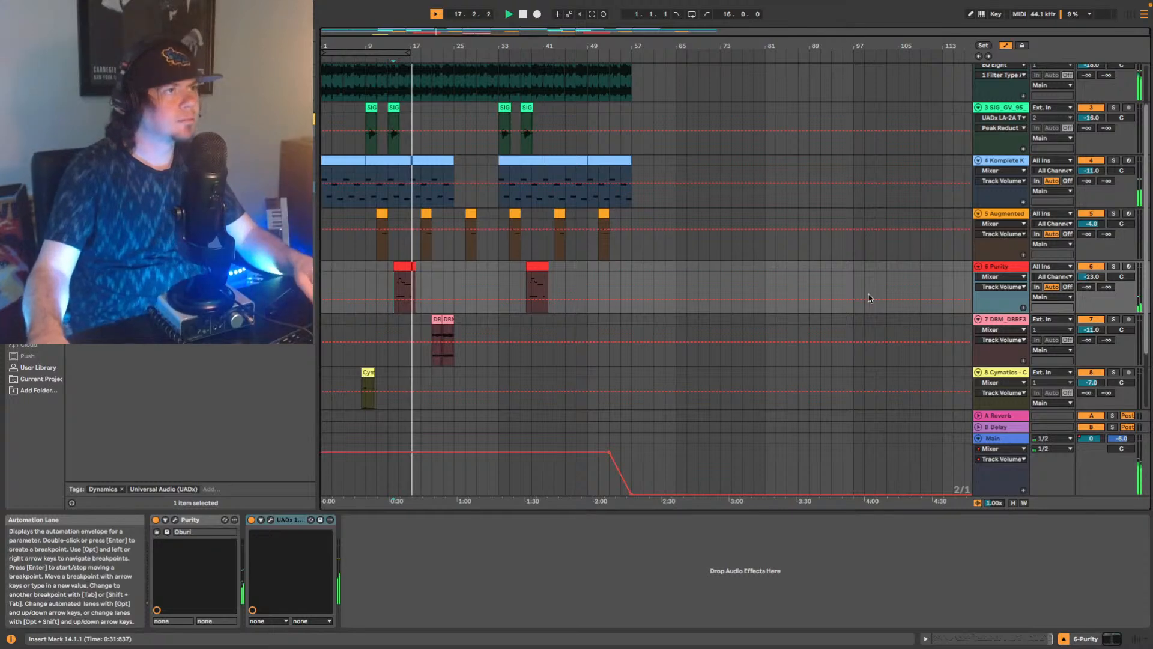
{"action": "scroll", "coordinate": [847, 299], "scroll_direction": "up", "scroll_amount": 2}
{"action": "scroll", "coordinate": [844, 300], "scroll_direction": "up", "scroll_amount": 3}
{"action": "left_click", "coordinate": [1006, 121]}
{"action": "key", "text": "space"}
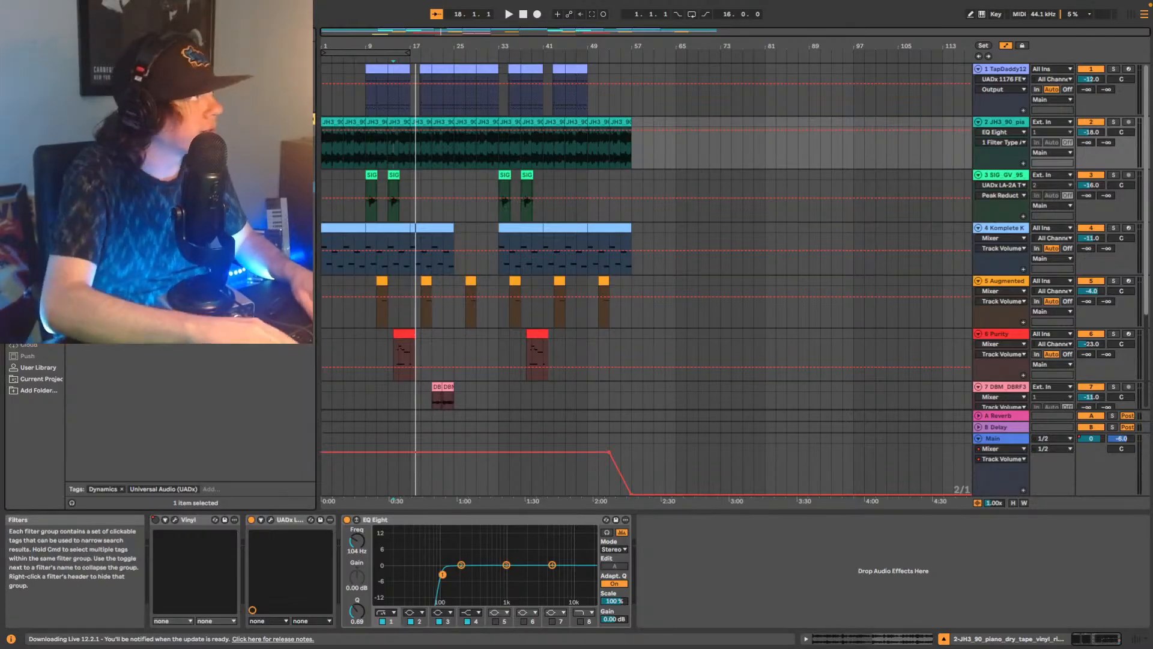
Add the Soundtoys MicroShift effect after the EQ Eight on the JH3_90 piano track.
{"action": "left_click", "coordinate": [264, 118]}
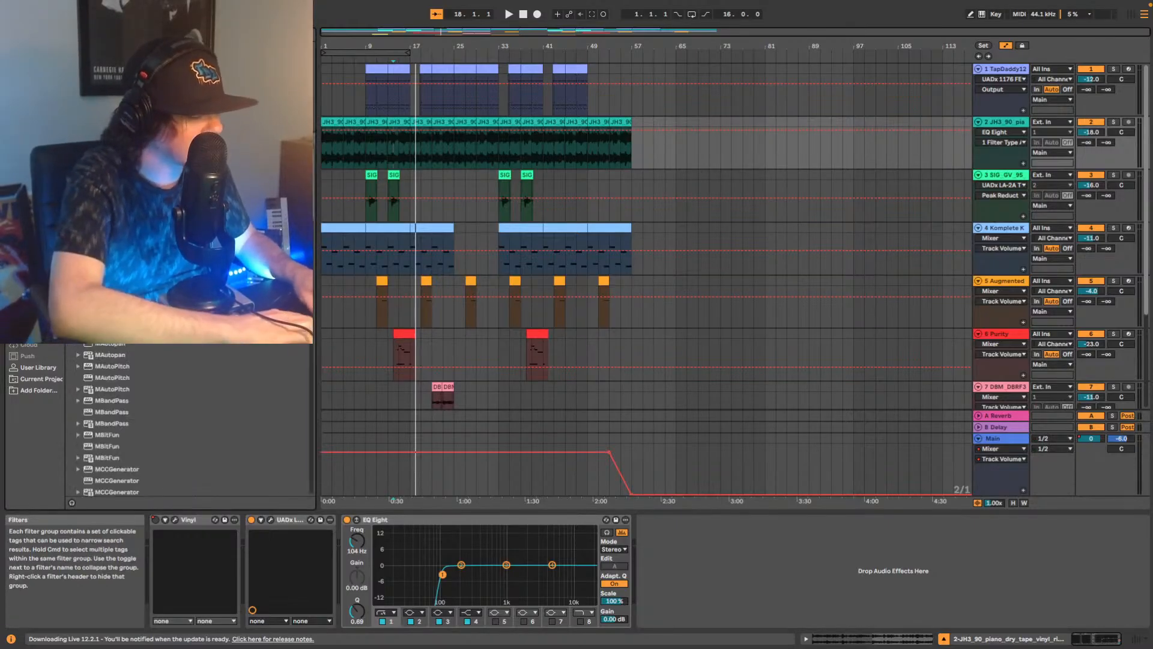
{"action": "left_click", "coordinate": [303, 119]}
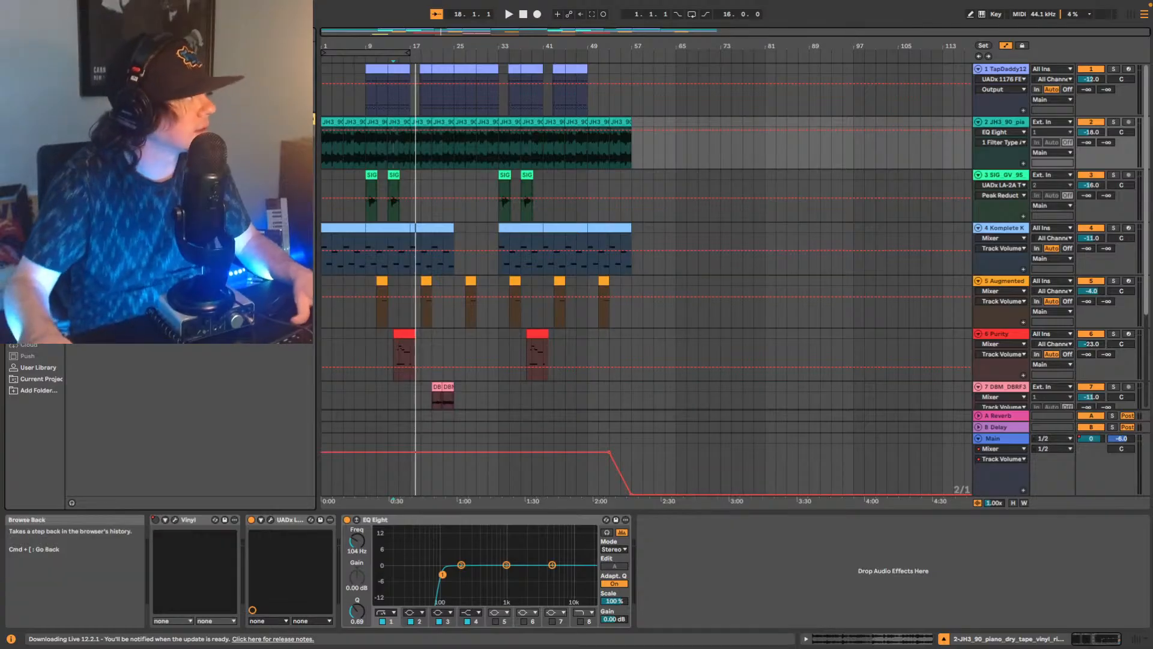
{"action": "left_click_drag", "start_coordinate": [180, 199], "coordinate": [740, 454]}
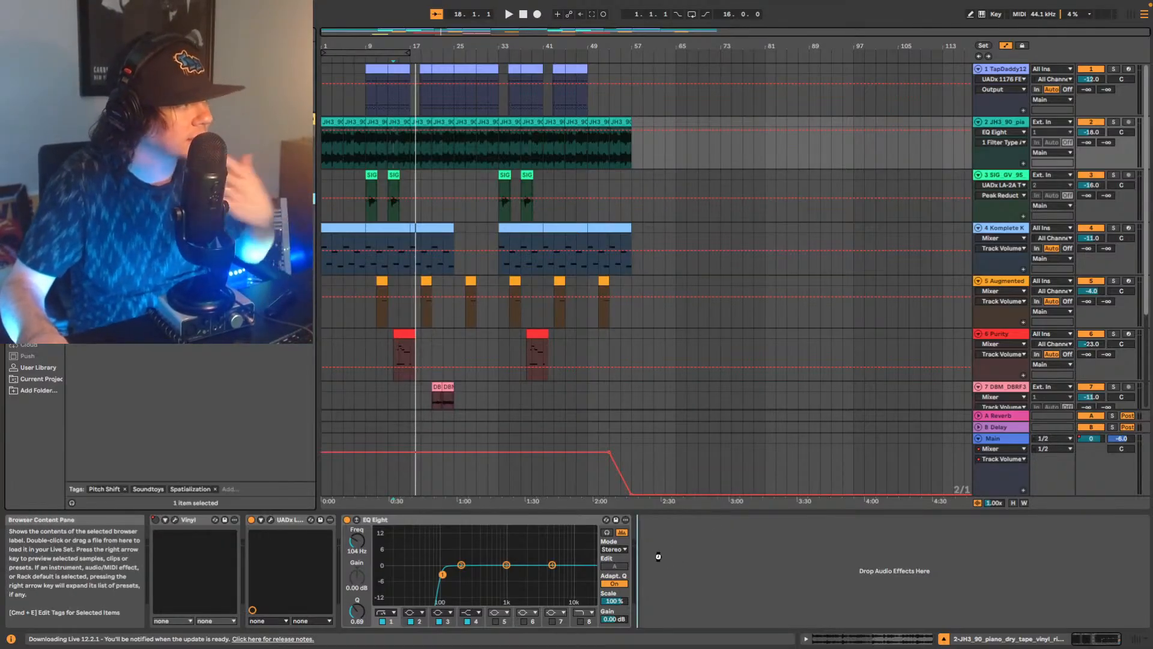
{"action": "left_click_drag", "start_coordinate": [688, 520], "coordinate": [688, 528]}
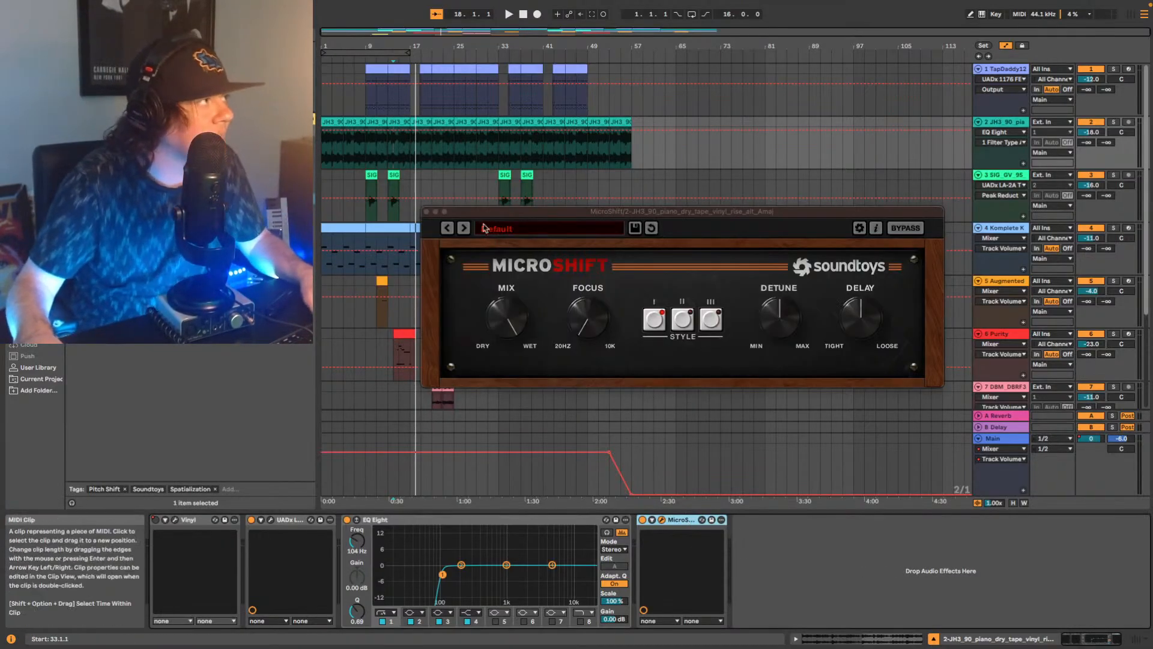
Play the arrangement from bar 14 while stepping through MicroShift presets, and settle on the Air preset.
{"action": "key", "text": "space"}
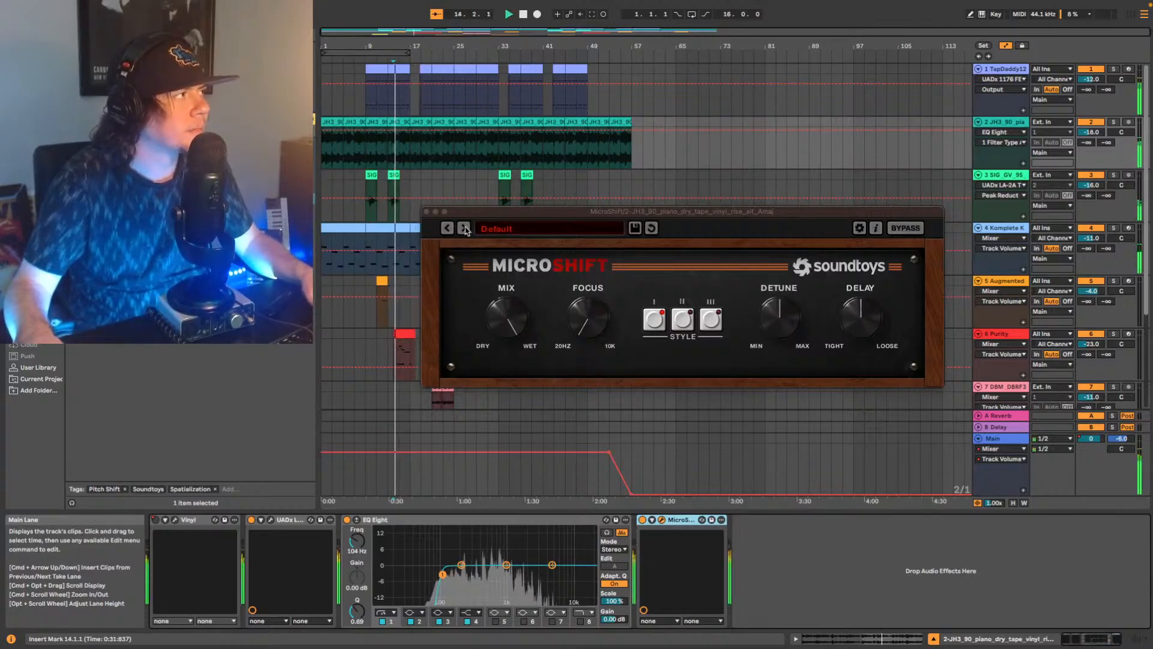
{"action": "left_click", "coordinate": [464, 228]}
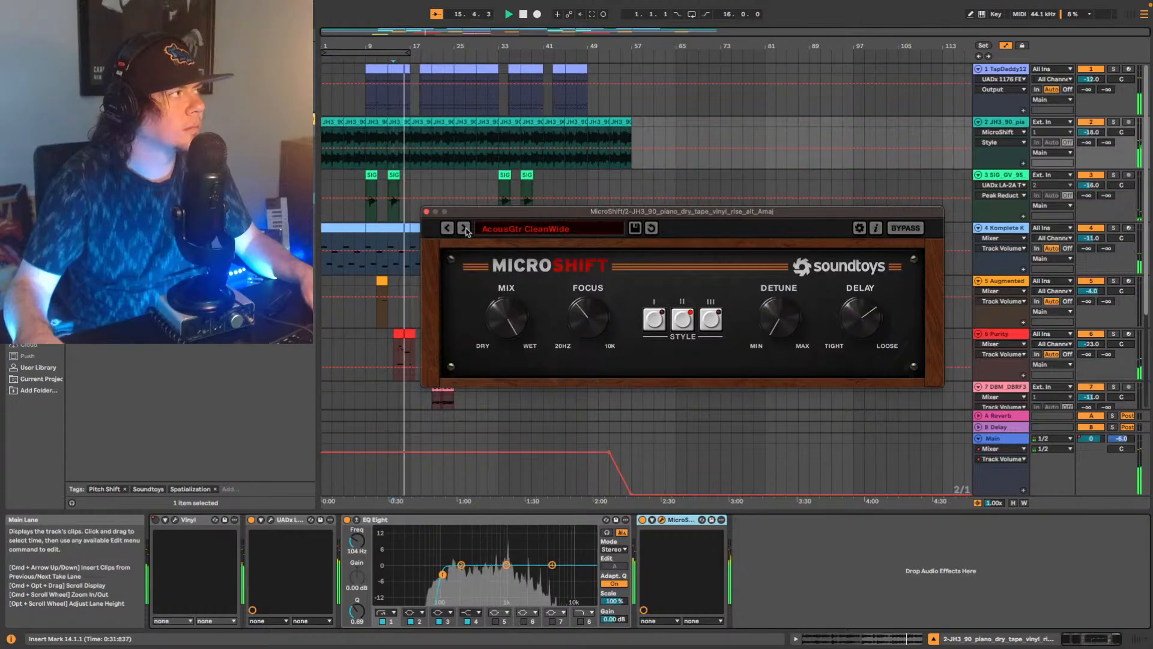
{"action": "left_click", "coordinate": [469, 233]}
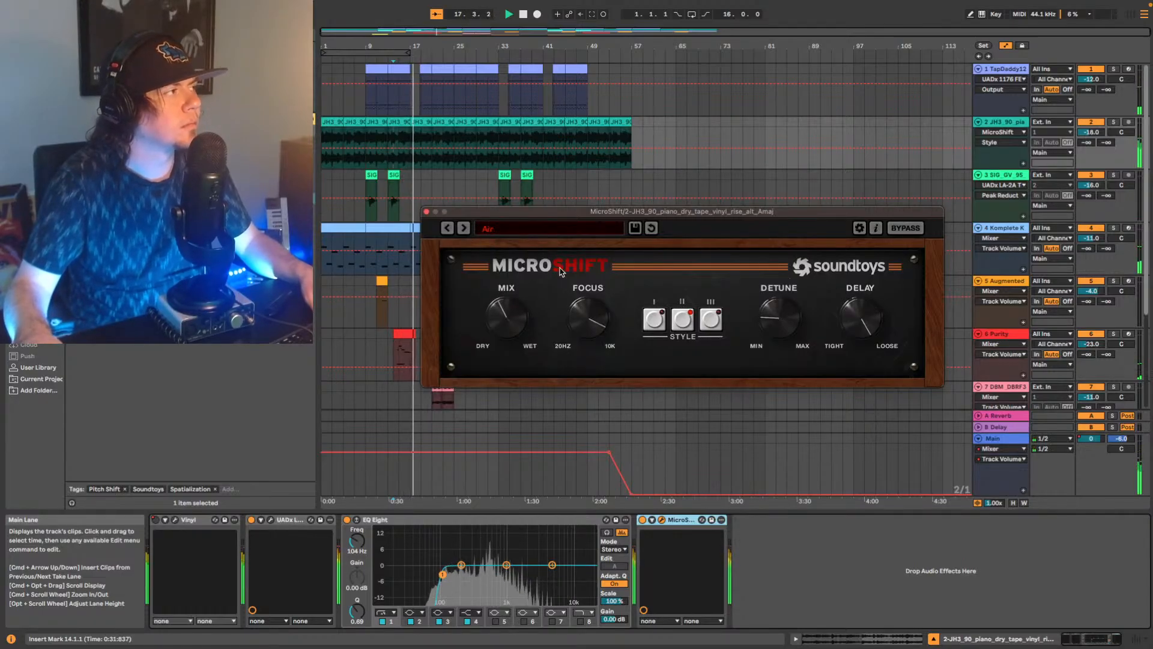
{"action": "key", "text": "space"}
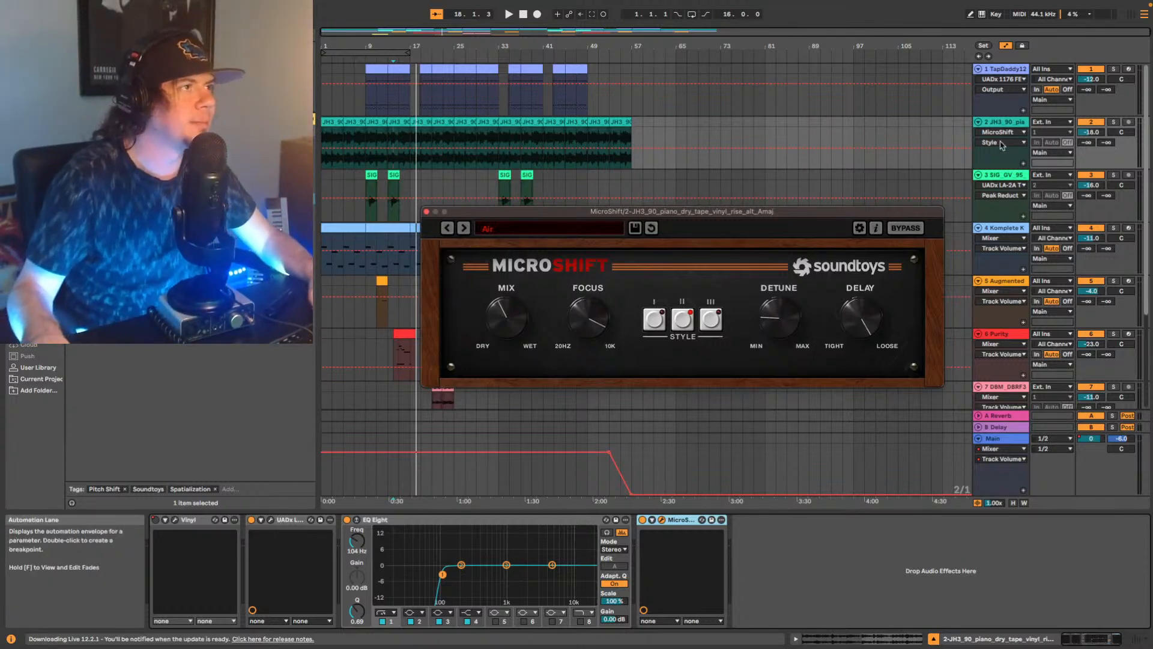
Solo the piano track to compare it with MicroShift off and on, and replay the full mix from bar 14.
{"action": "left_click", "coordinate": [1113, 123]}
{"action": "key", "text": "space"}
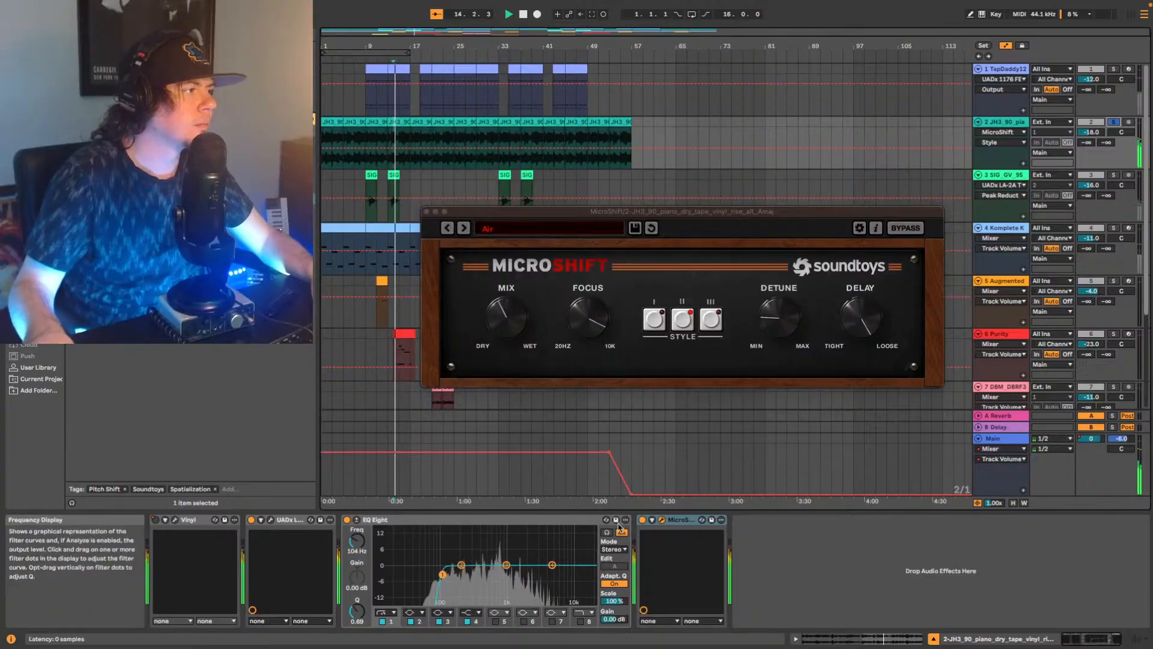
{"action": "left_click", "coordinate": [642, 519]}
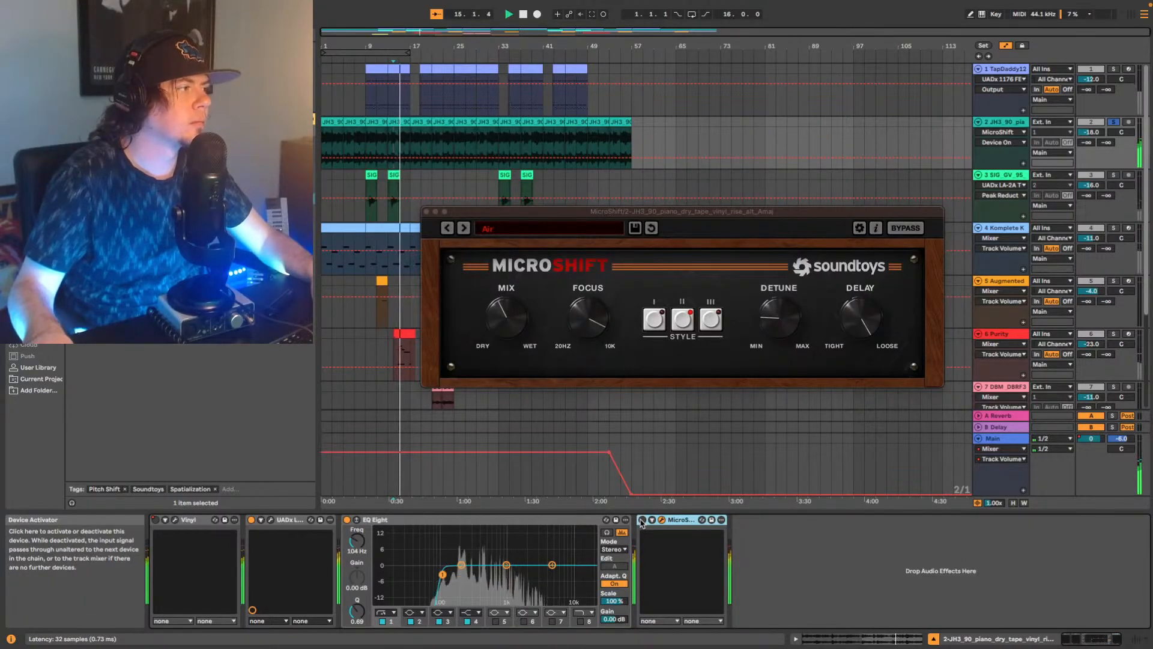
{"action": "left_click", "coordinate": [642, 519]}
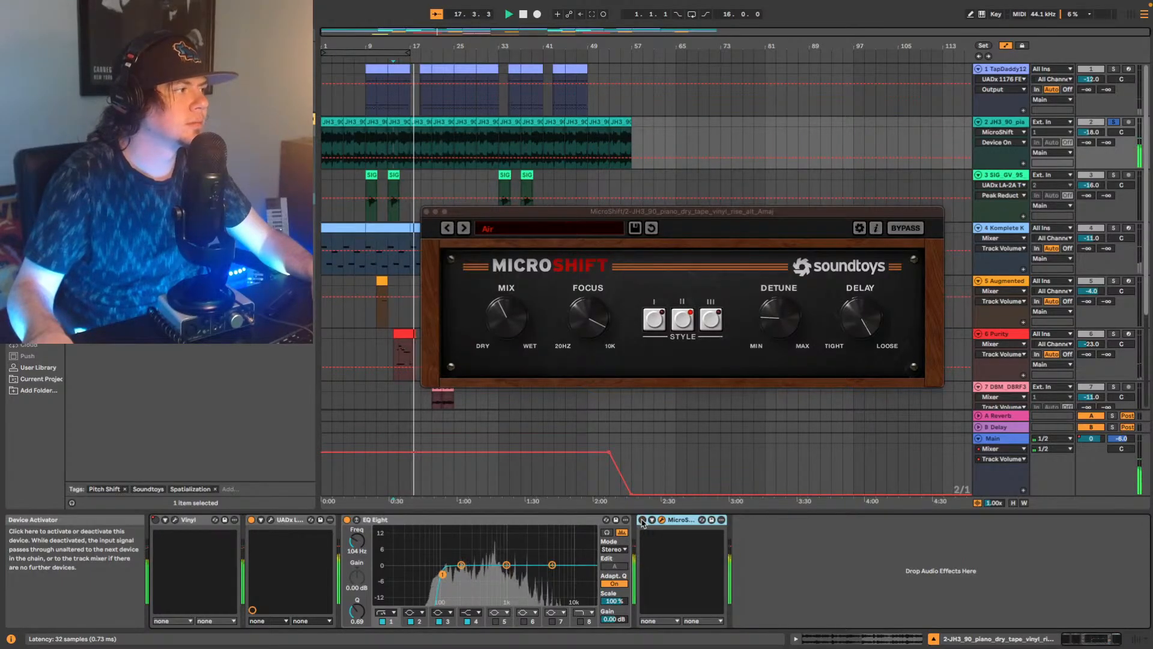
{"action": "left_click", "coordinate": [642, 519]}
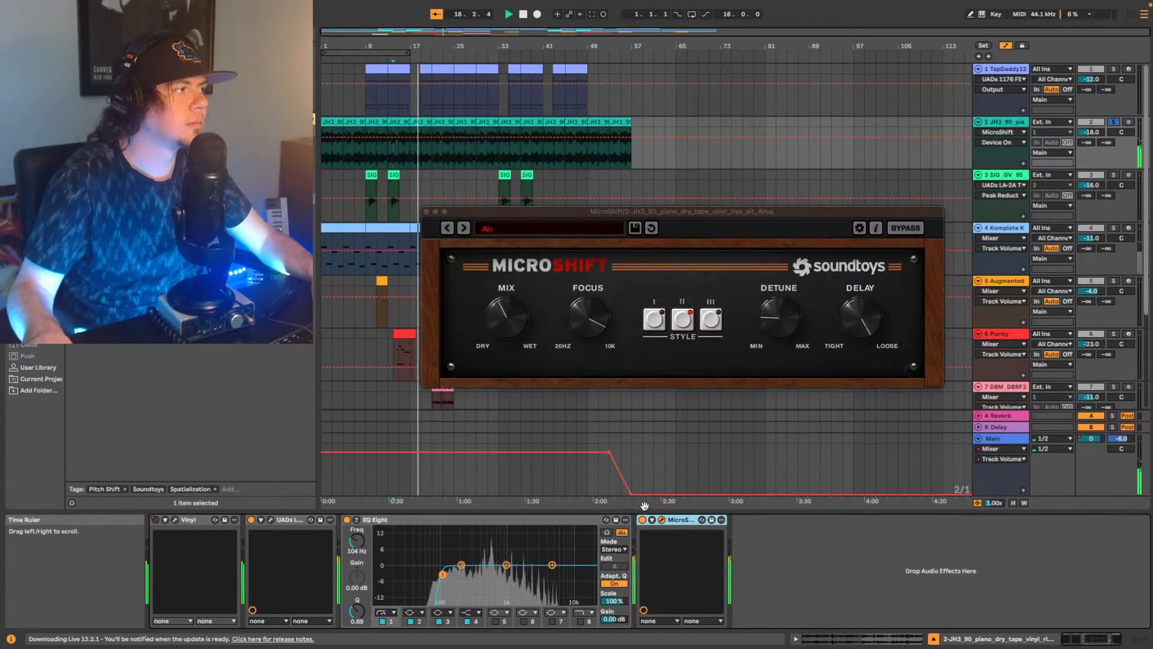
{"action": "key", "text": "space"}
{"action": "key", "text": "space"}
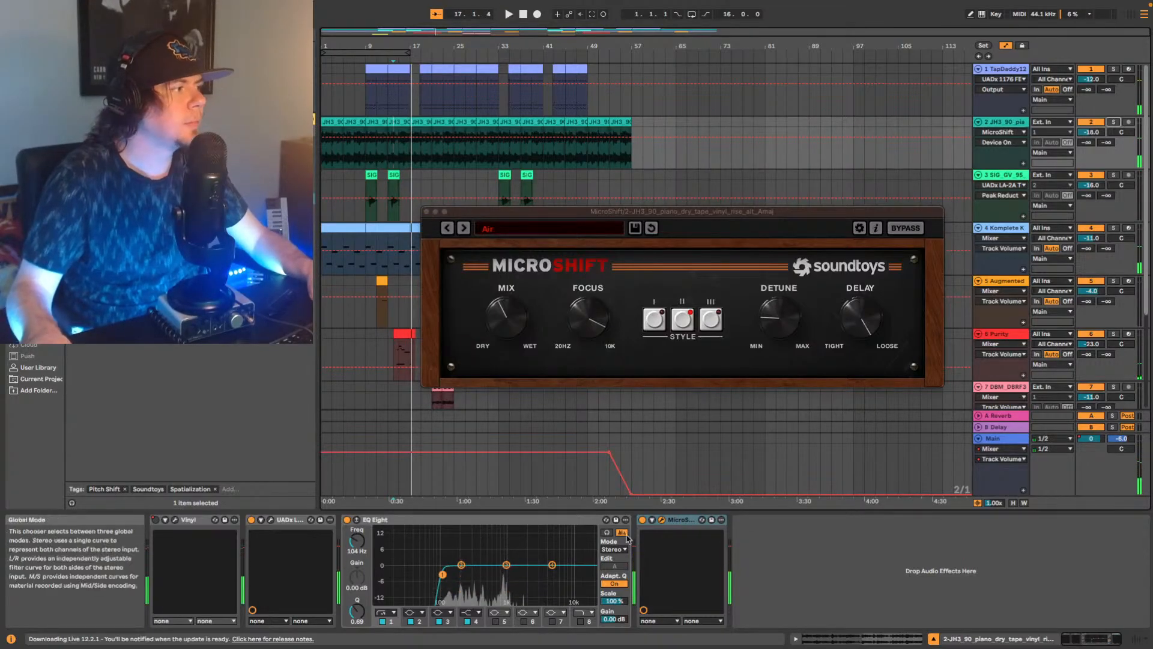
Show MicroShift's Device On automation on the piano track and edit its envelope around bar 9.
{"action": "right_click", "coordinate": [642, 520]}
{"action": "left_click", "coordinate": [666, 523]}
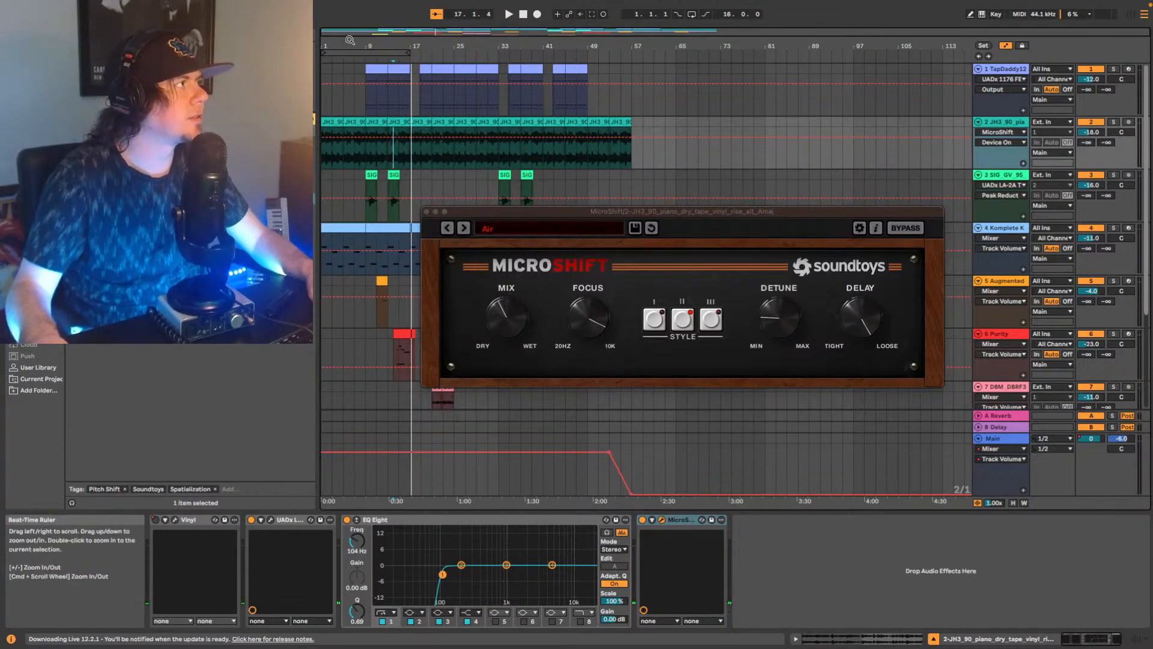
{"action": "left_click_drag", "start_coordinate": [366, 46], "coordinate": [442, 82]}
{"action": "left_click", "coordinate": [437, 138]}
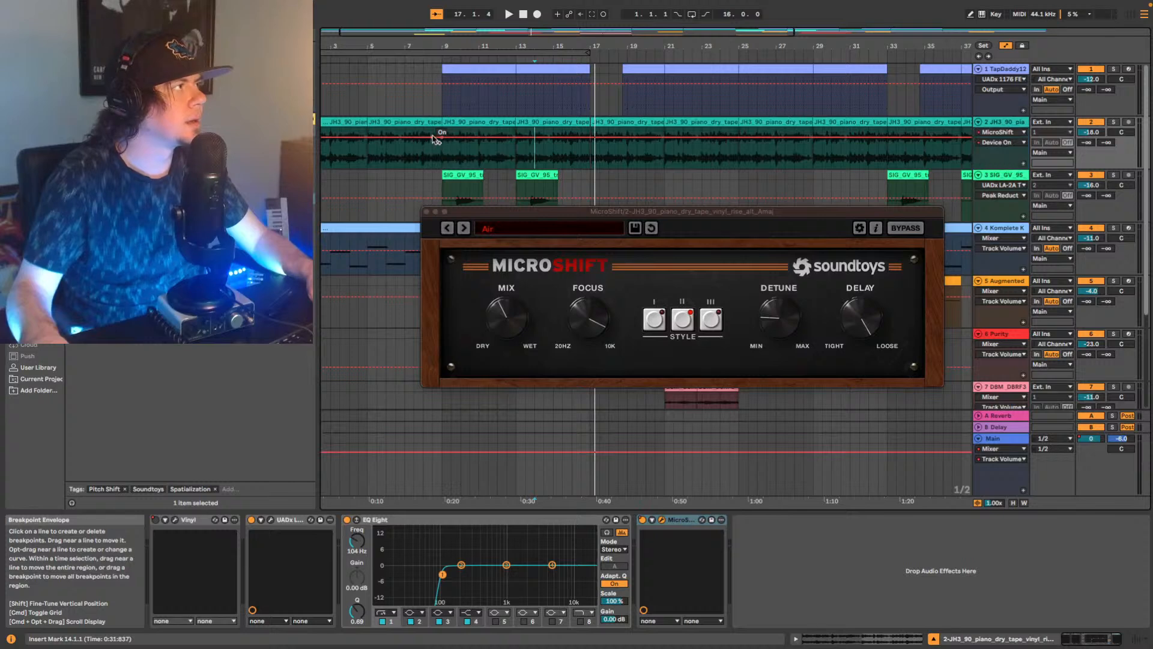
Show the Vinyl effect's Device On automation, play the arrangement across bar 9, and close the MicroShift window.
{"action": "right_click", "coordinate": [156, 520]}
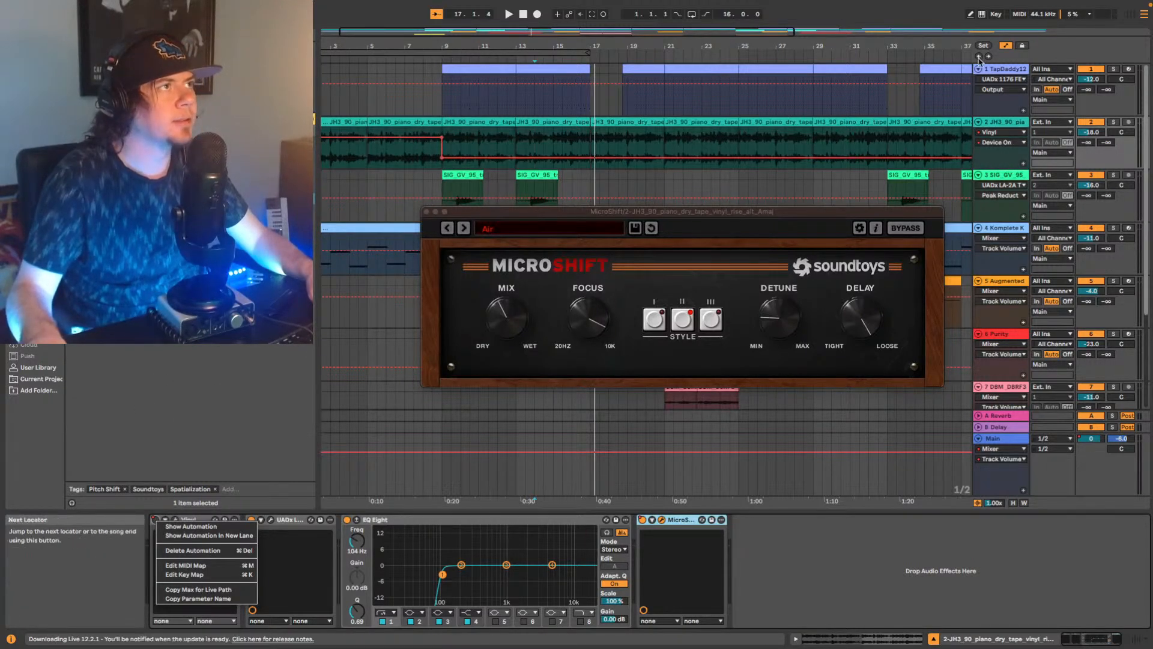
{"action": "key", "text": "space"}
{"action": "key", "text": "space"}
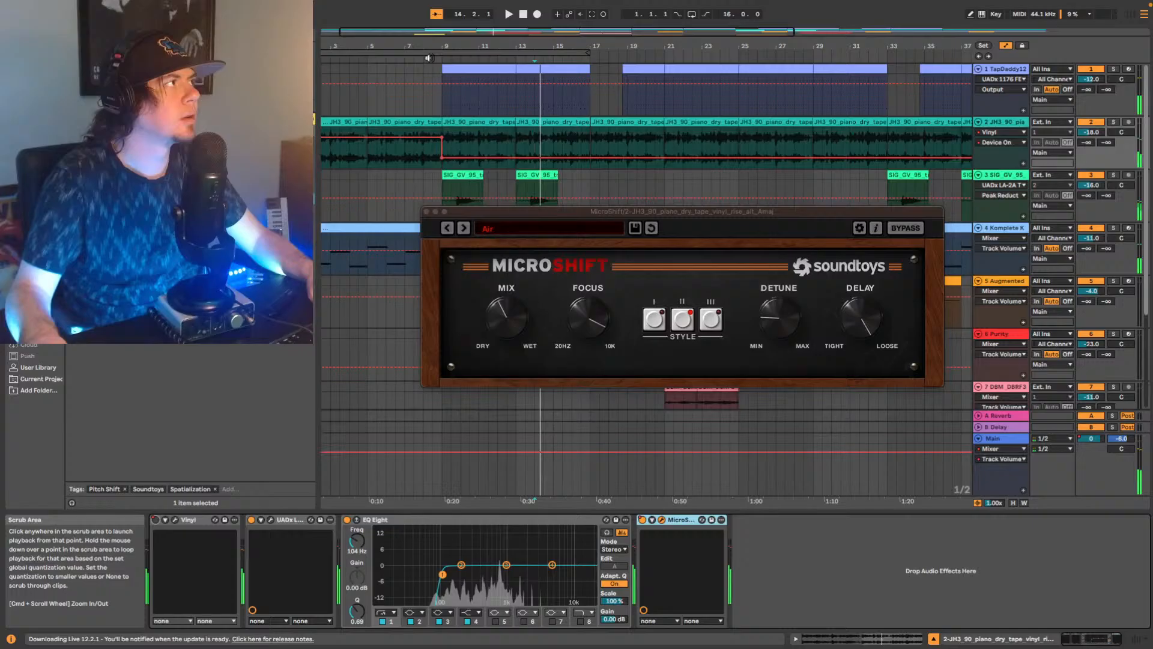
{"action": "left_click", "coordinate": [396, 58]}
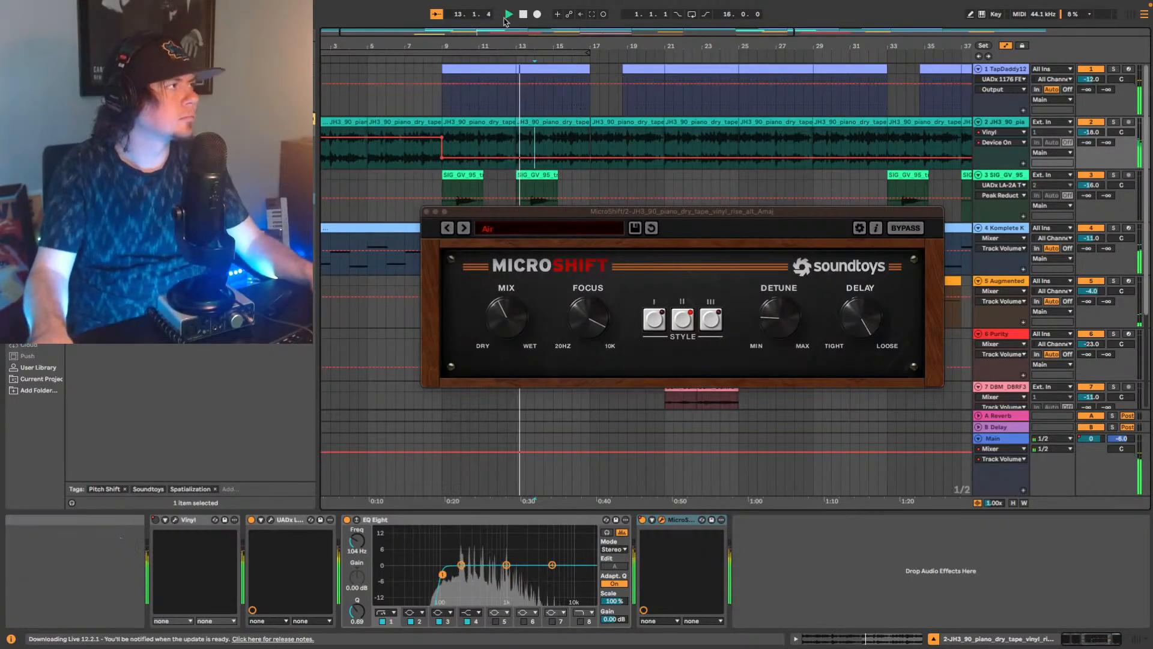
{"action": "left_click", "coordinate": [427, 211]}
Add a UADx LA-2A Tube Compressor to the Augmented MALLETS track and raise its peak reduction to about 70 during playback.
{"action": "scroll", "coordinate": [601, 300], "scroll_direction": "down", "scroll_amount": 3}
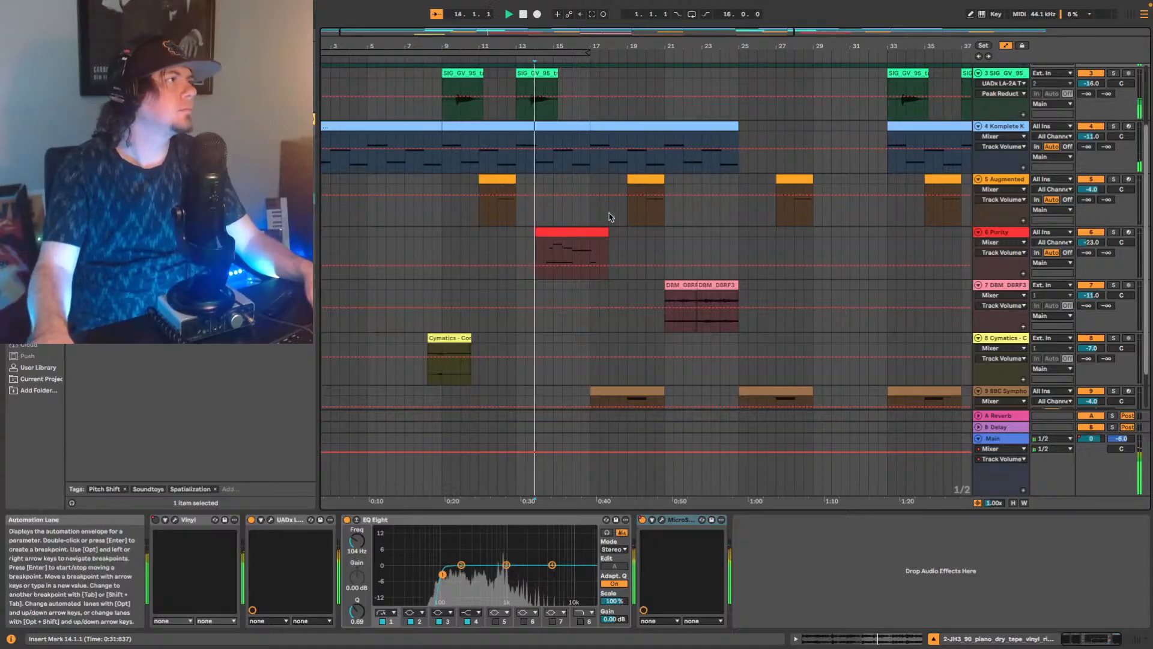
{"action": "left_click", "coordinate": [907, 219]}
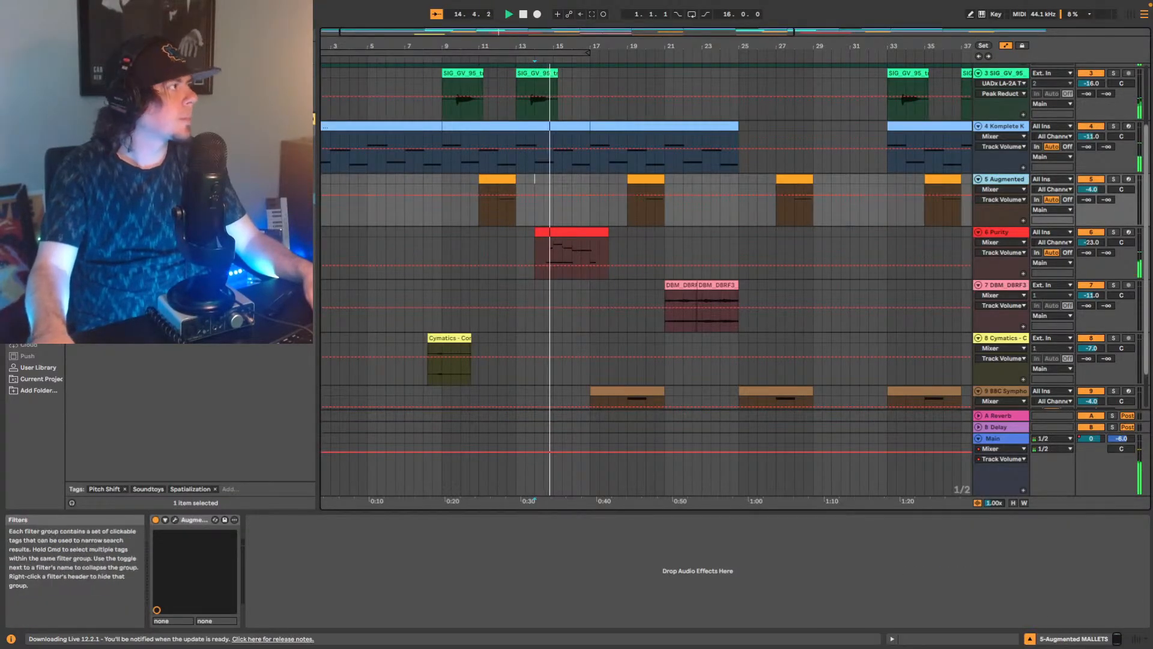
{"action": "left_click", "coordinate": [181, 35]}
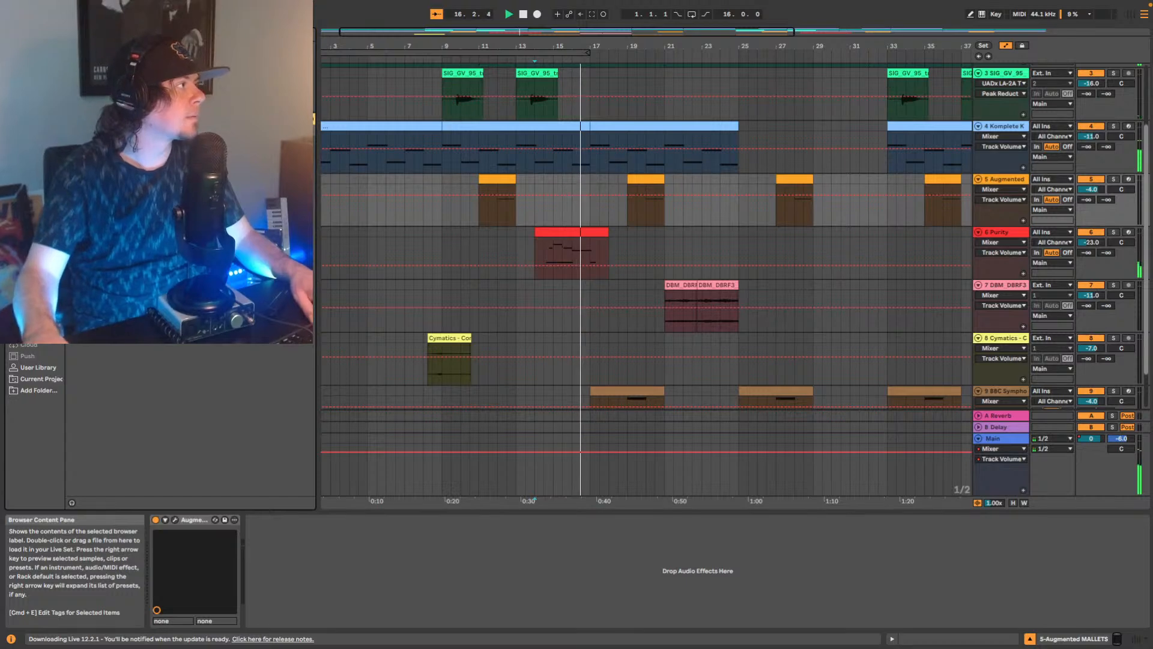
{"action": "left_click_drag", "start_coordinate": [181, 188], "coordinate": [349, 546]}
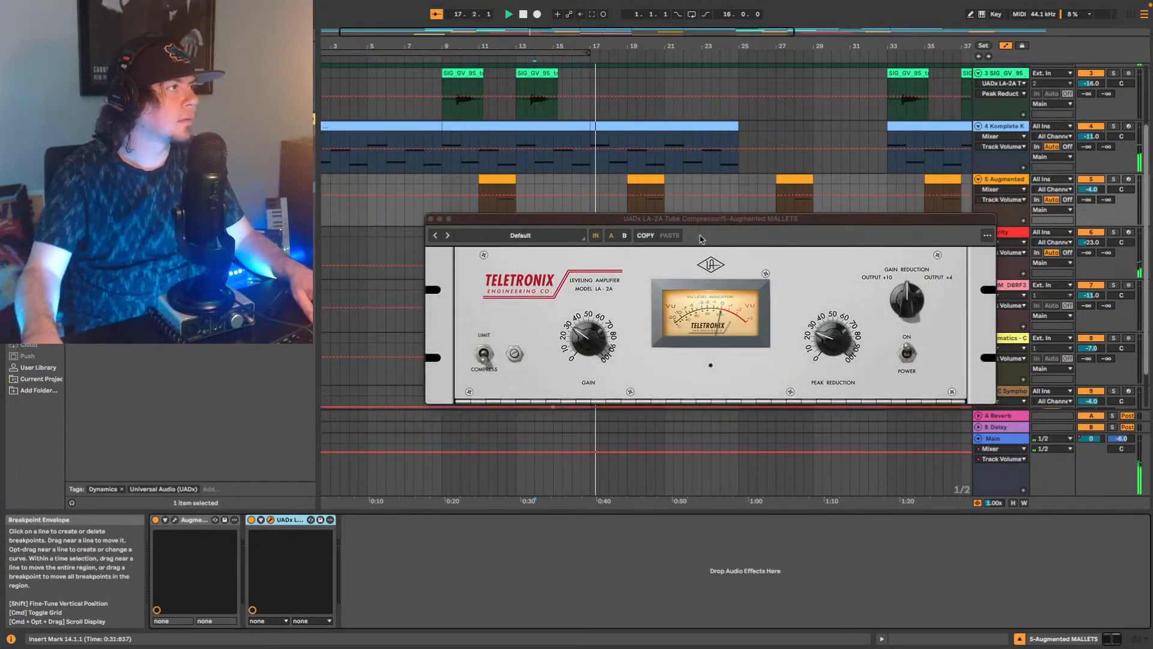
{"action": "left_click_drag", "start_coordinate": [708, 218], "coordinate": [737, 253]}
{"action": "left_click_drag", "start_coordinate": [861, 371], "coordinate": [862, 352]}
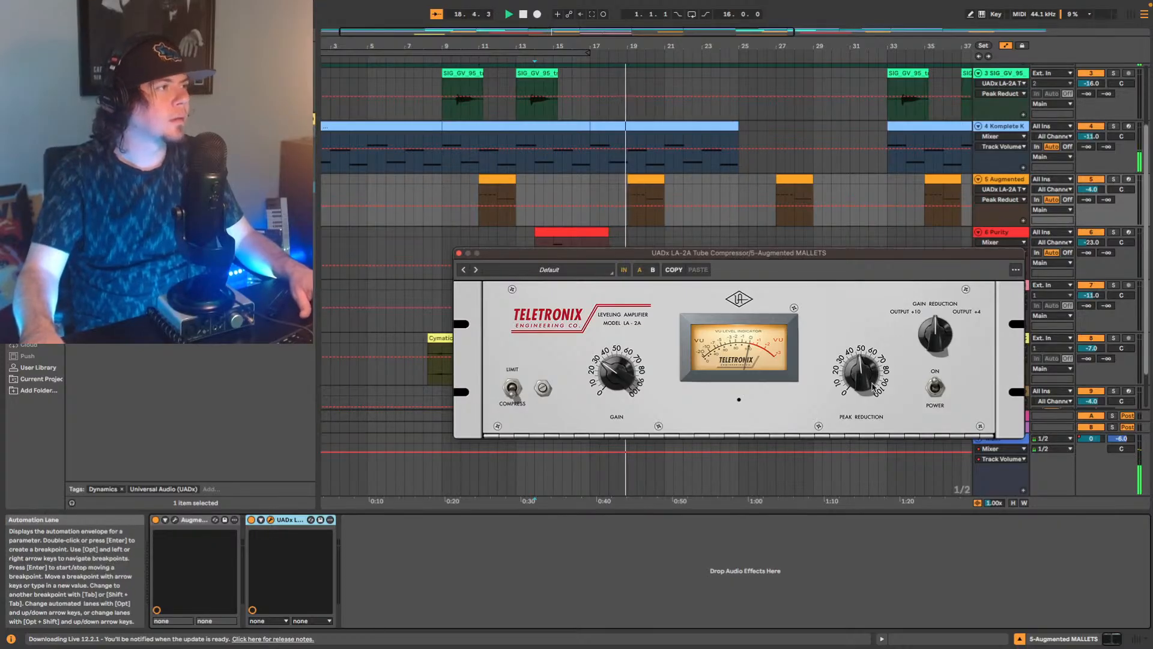
{"action": "left_click_drag", "start_coordinate": [861, 380], "coordinate": [874, 361]}
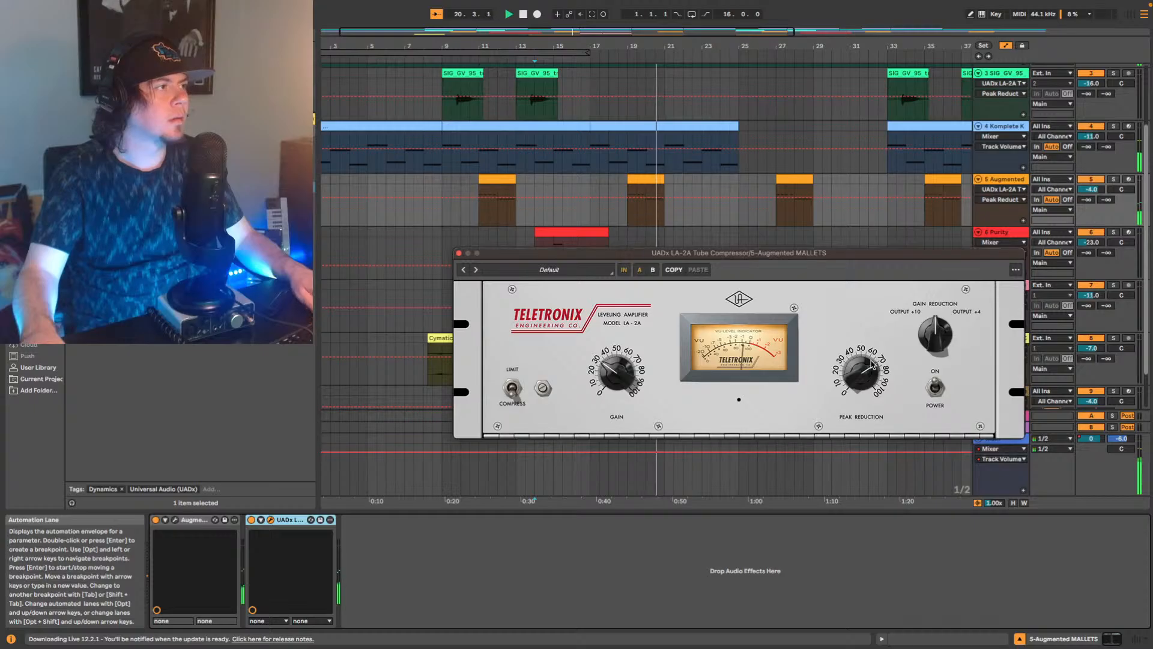
Replay the mallets clip from bar 19 and raise the gain on its LA-2A compressor slightly.
{"action": "key", "text": "space"}
{"action": "key", "text": "space"}
{"action": "left_click", "coordinate": [652, 179]}
{"action": "key", "text": "space"}
{"action": "key", "text": "space"}
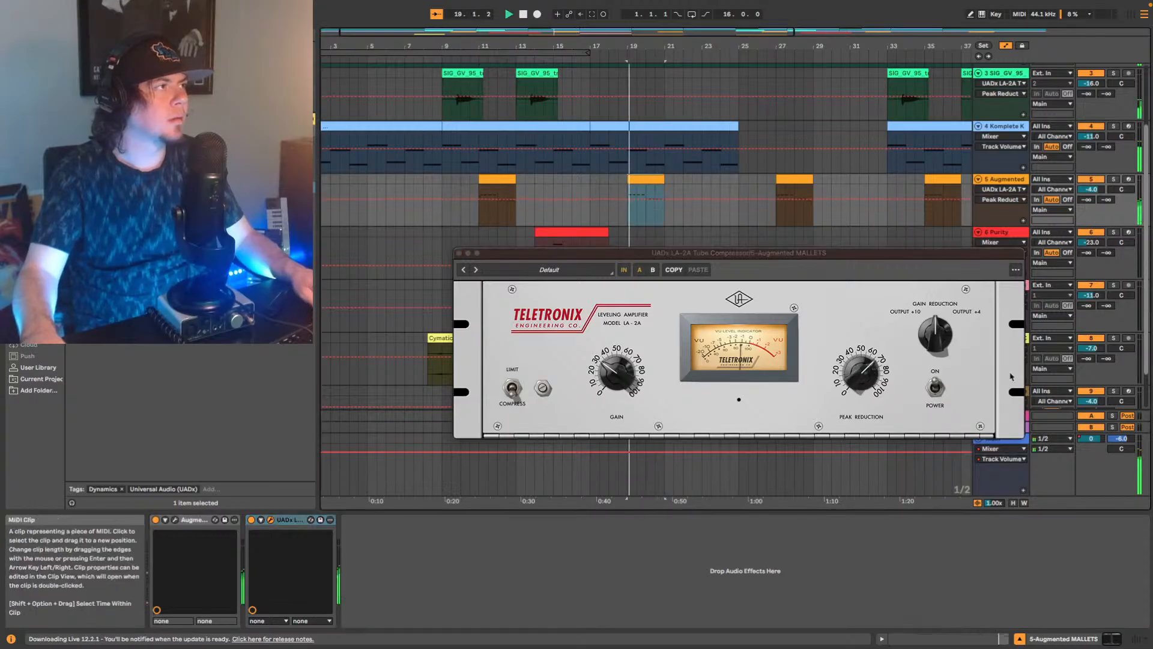
{"action": "left_click", "coordinate": [865, 371]}
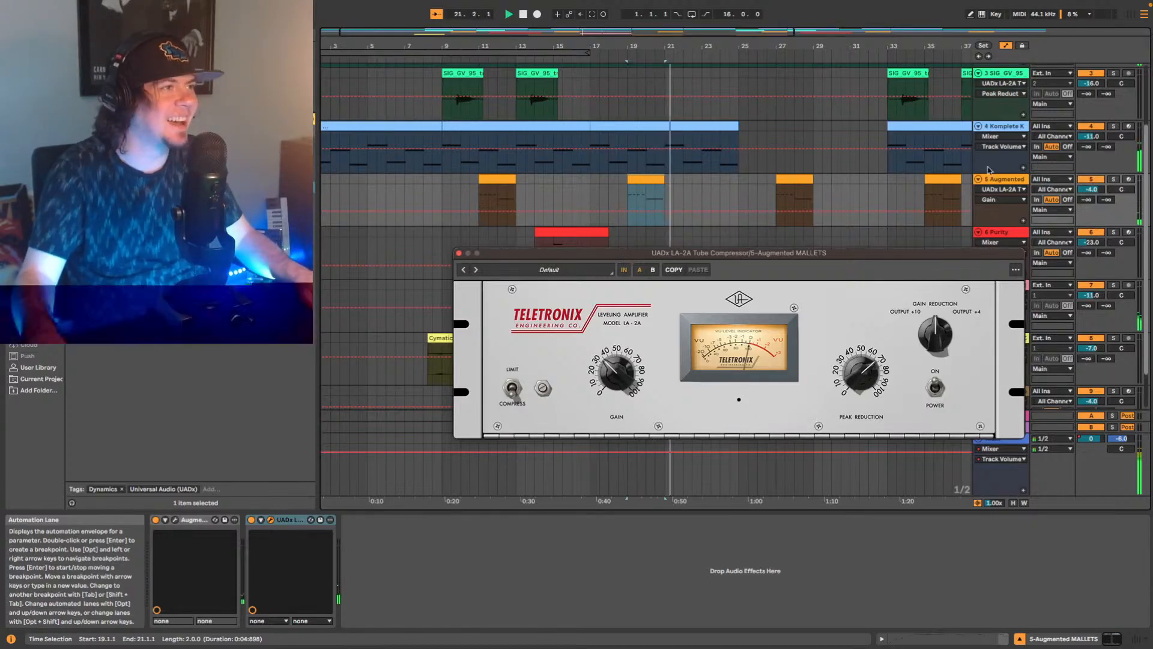
Set the Augmented MALLETS track's volume to -5 dB, resume playback, and close the LA-2A window.
{"action": "left_click", "coordinate": [1090, 189]}
{"action": "key", "text": "space"}
{"action": "key", "text": "Down"}
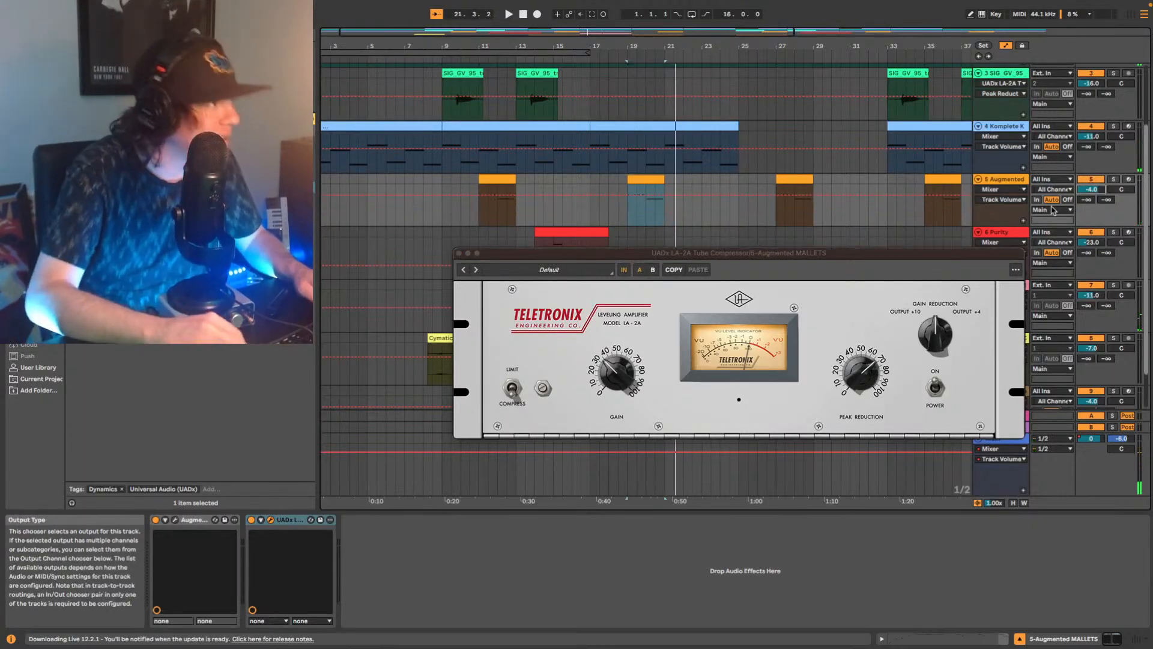
{"action": "key", "text": "space"}
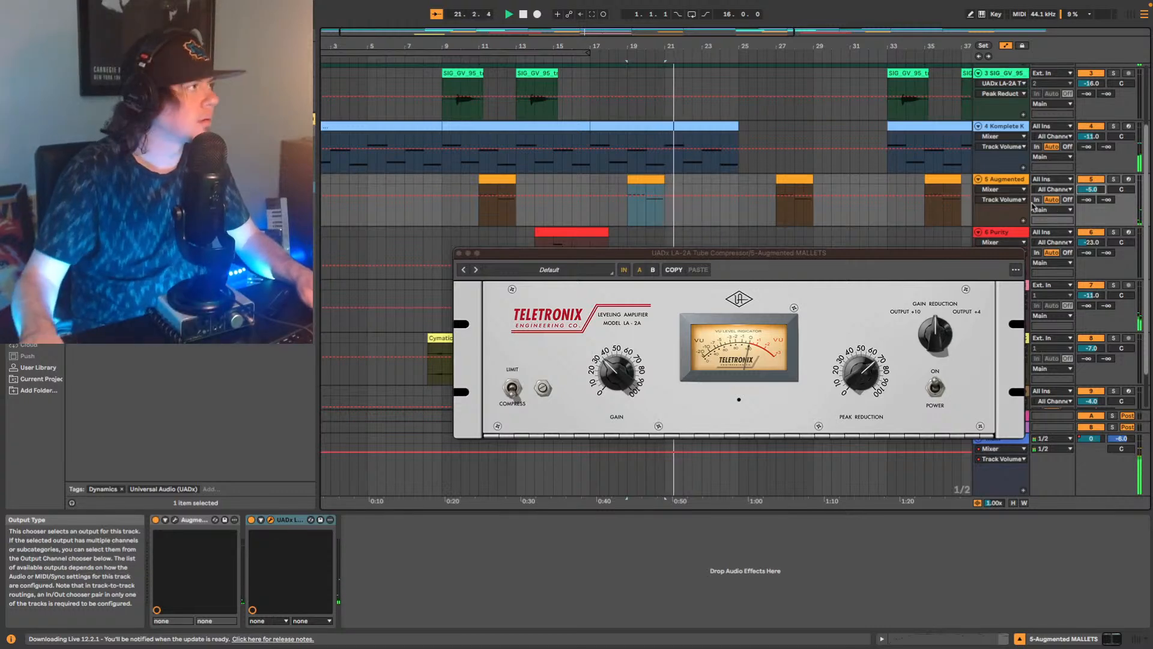
{"action": "left_click", "coordinate": [459, 253]}
Boost band 2 of the TapDaddy drum track's second-to-last EQ Eight to 3.10 dB at 102 Hz.
{"action": "scroll", "coordinate": [815, 200], "scroll_direction": "up", "scroll_amount": 3}
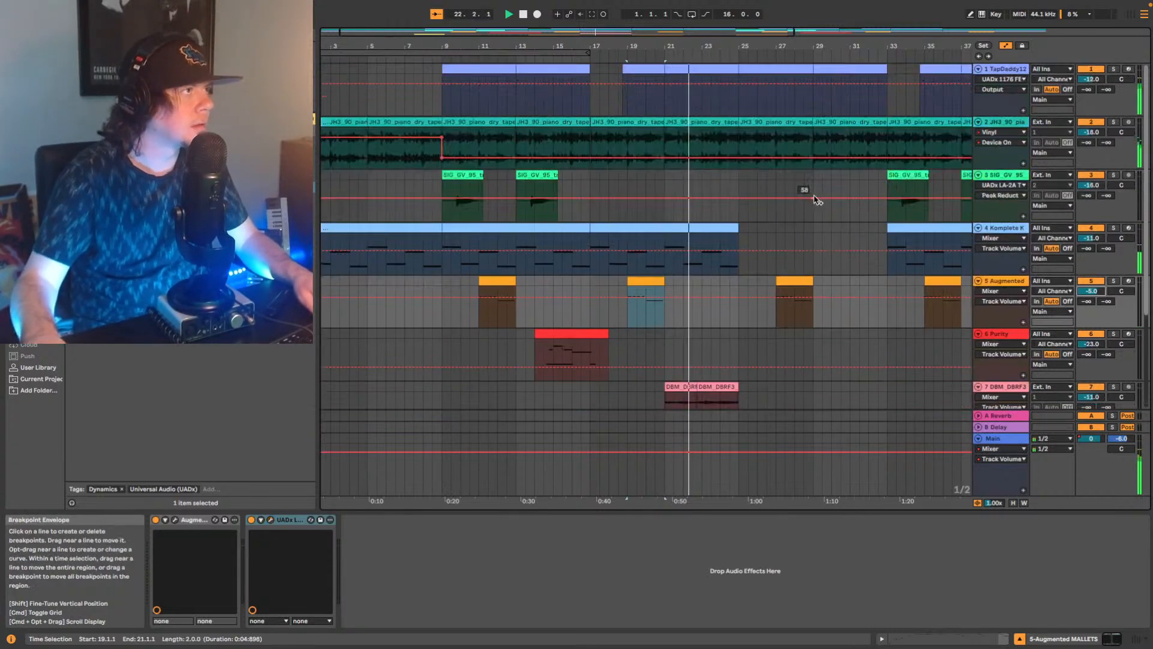
{"action": "left_click", "coordinate": [1013, 70]}
{"action": "left_click_drag", "start_coordinate": [1057, 638], "coordinate": [1115, 635]}
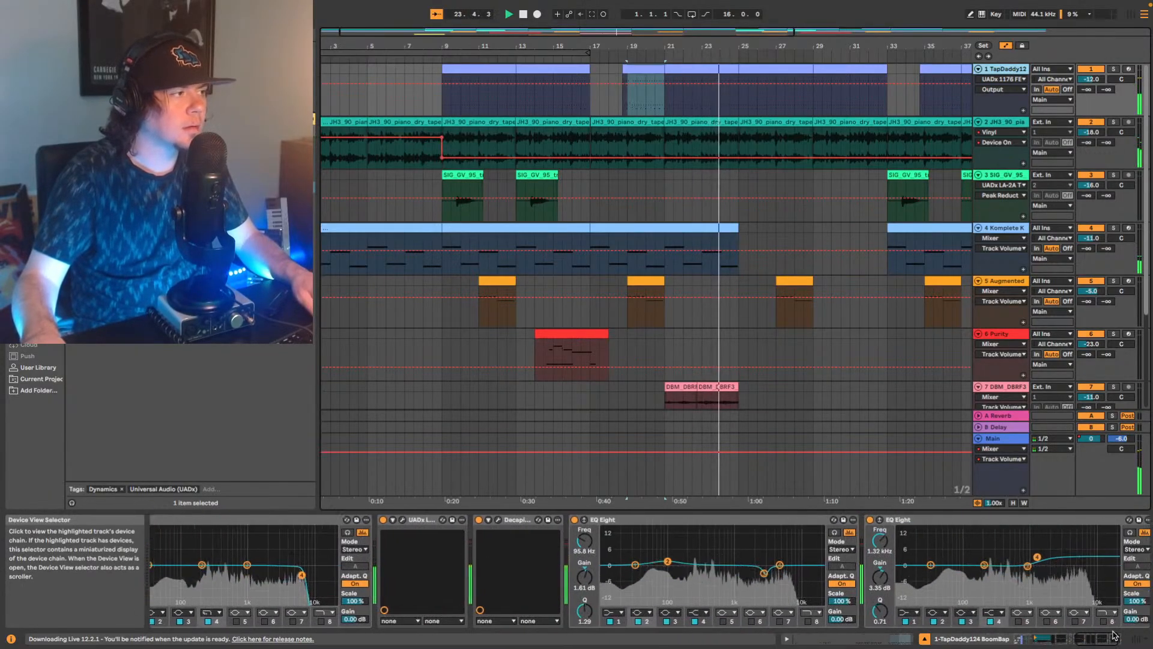
{"action": "left_click", "coordinate": [667, 562]}
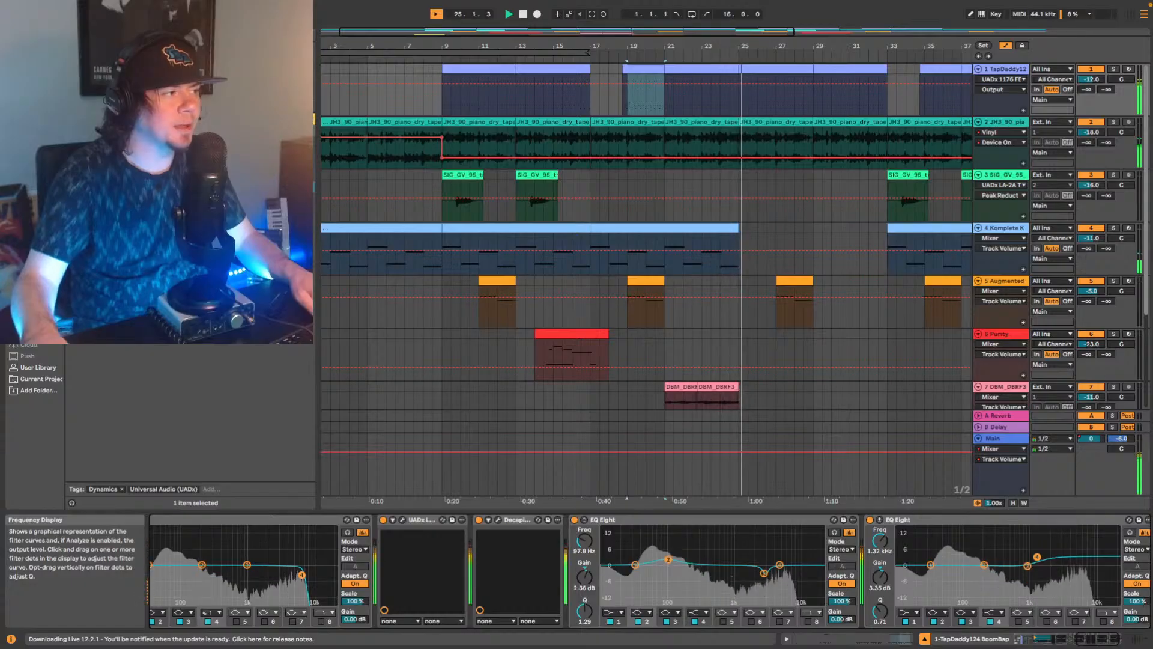
{"action": "left_click_drag", "start_coordinate": [668, 560], "coordinate": [670, 559]}
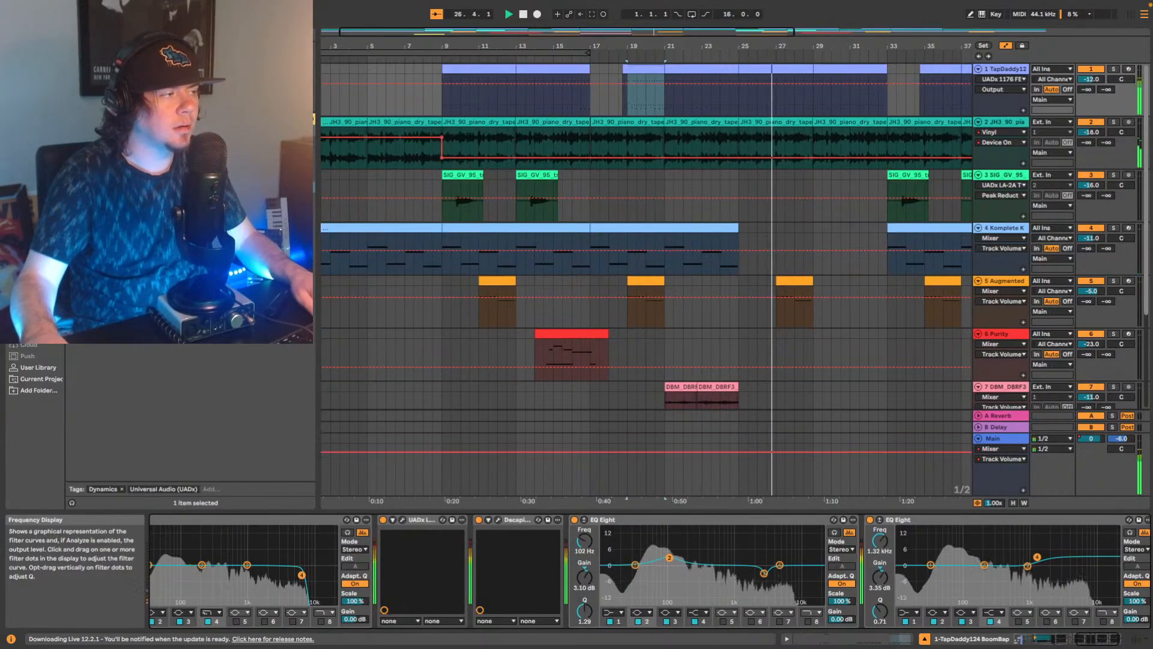
Set the Augmented MALLETS track's volume to -6 dB while replaying the section from bar 19.
{"action": "key", "text": "space"}
{"action": "key", "text": "space"}
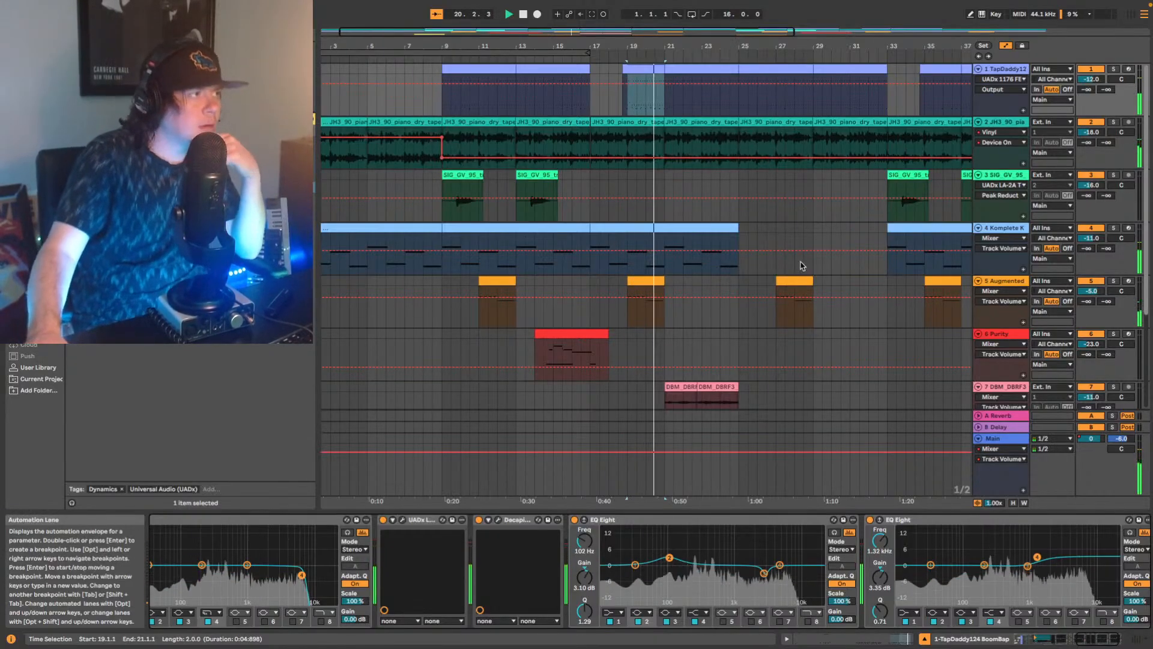
{"action": "key", "text": "Down"}
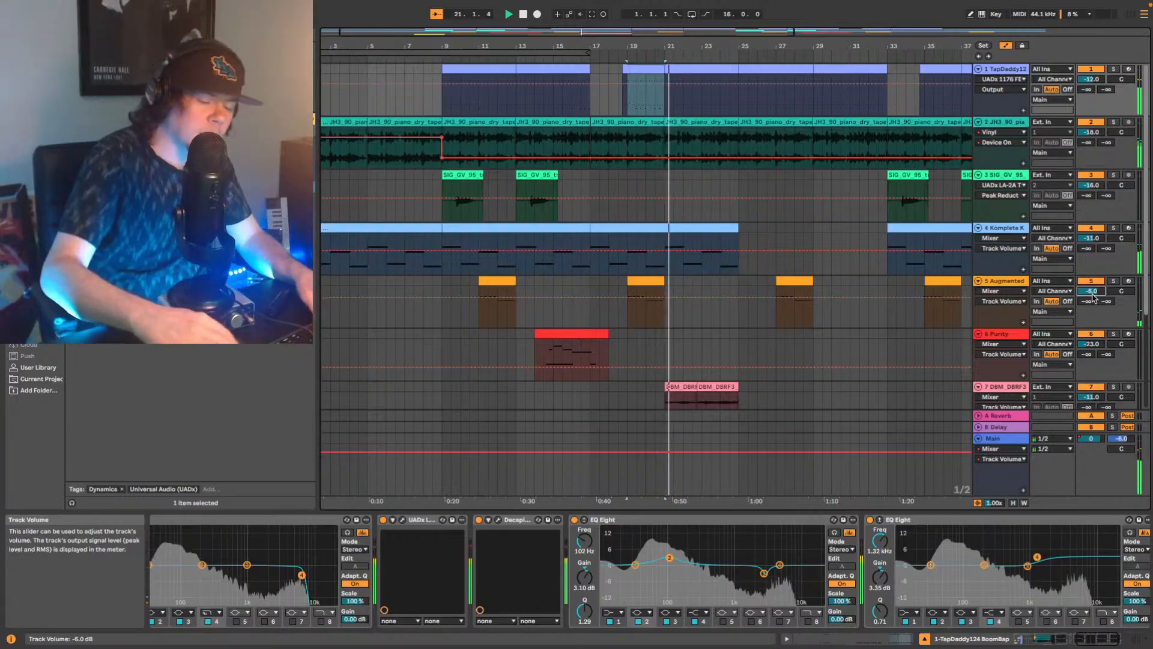
{"action": "key", "text": "space"}
{"action": "key", "text": "space"}
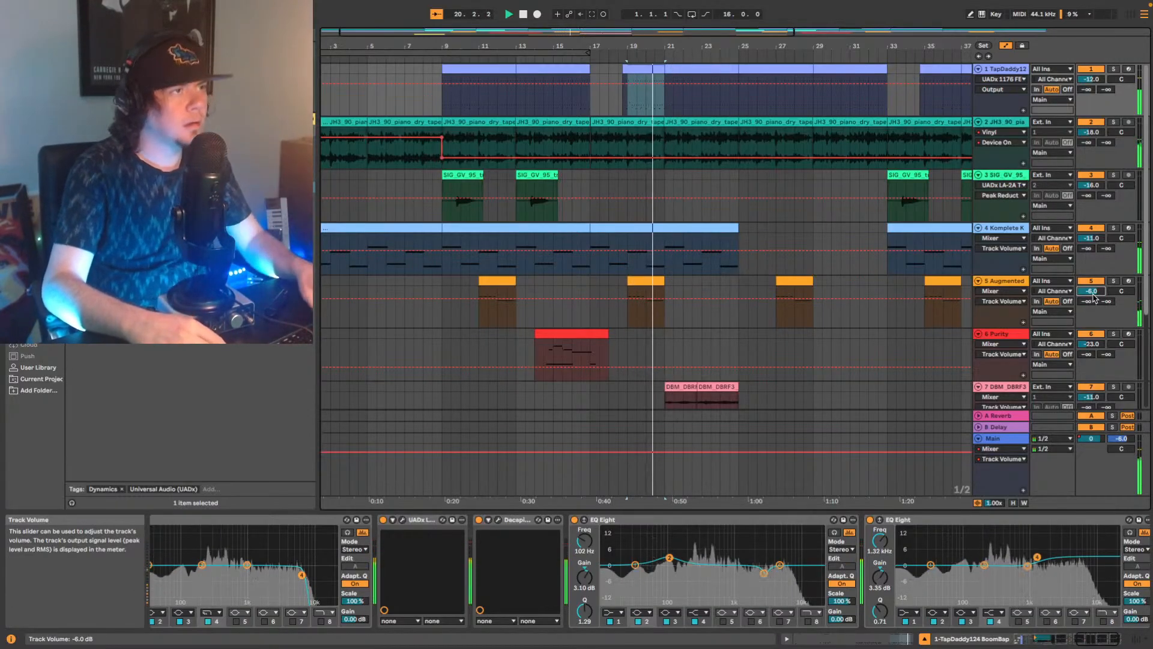
Set the Augmented MALLETS track's volume to -7 dB and the BBC Symphony Orchestra track's volume to -2 dB.
{"action": "key", "text": "Down"}
{"action": "scroll", "coordinate": [958, 330], "scroll_direction": "down", "scroll_amount": 5}
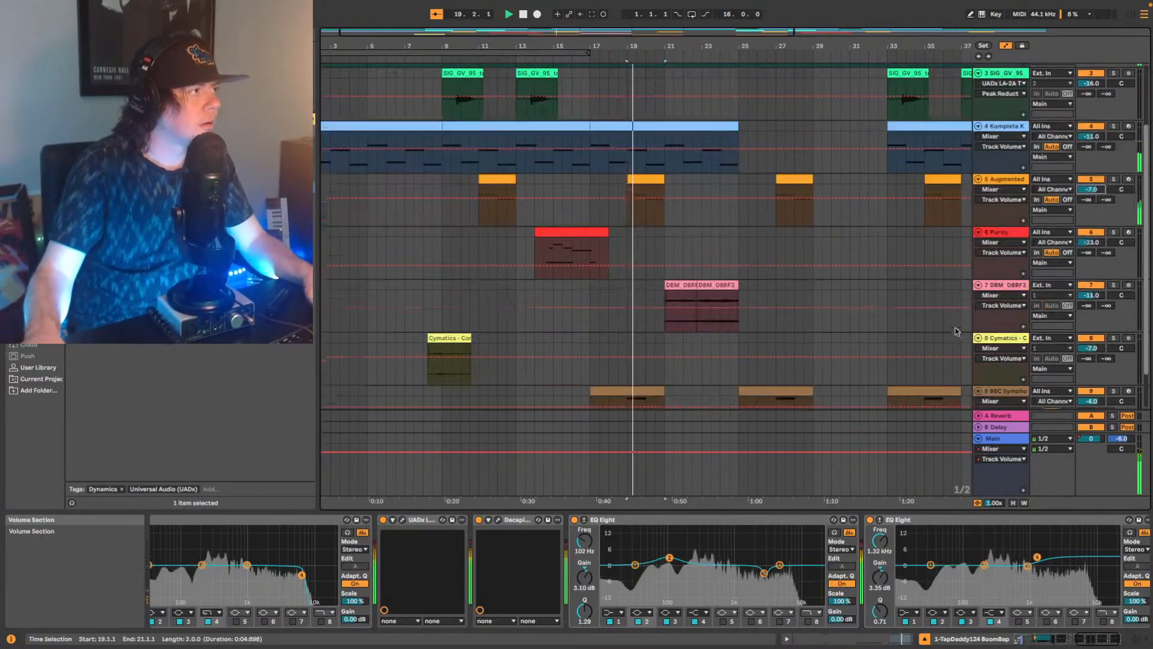
{"action": "left_click", "coordinate": [1028, 335]}
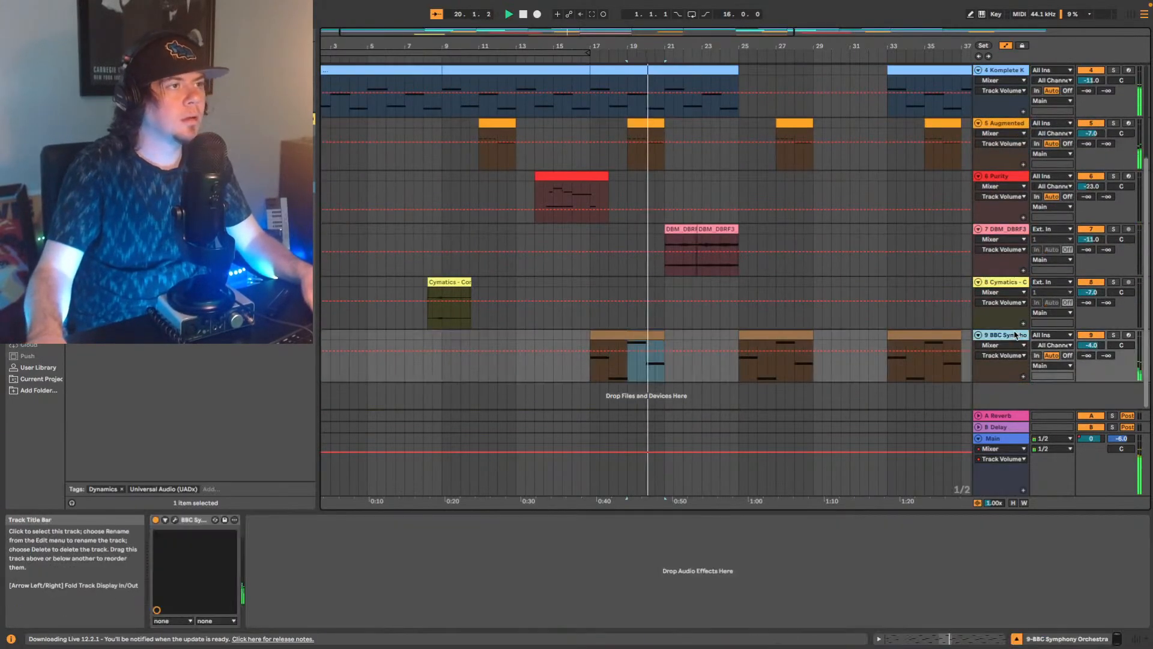
{"action": "left_click", "coordinate": [1092, 346]}
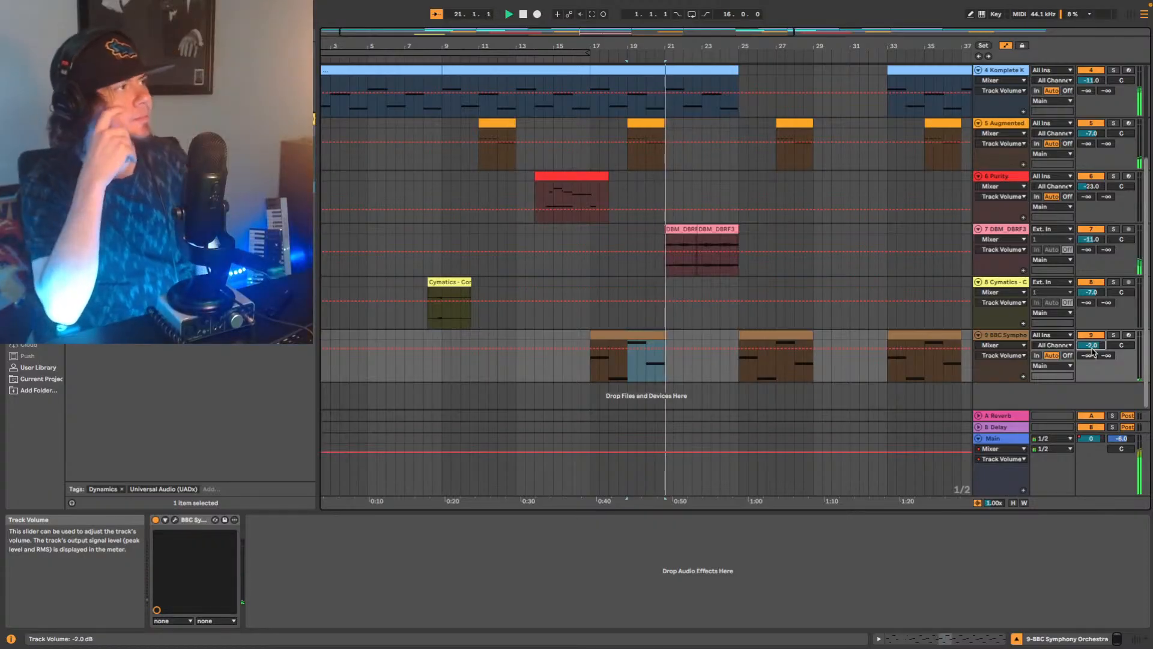
Stop playback and add the UADx LA-2A Tube Compressor to the DBM_DBRF3 strings loop track.
{"action": "left_click", "coordinate": [1092, 239]}
{"action": "key", "text": "space"}
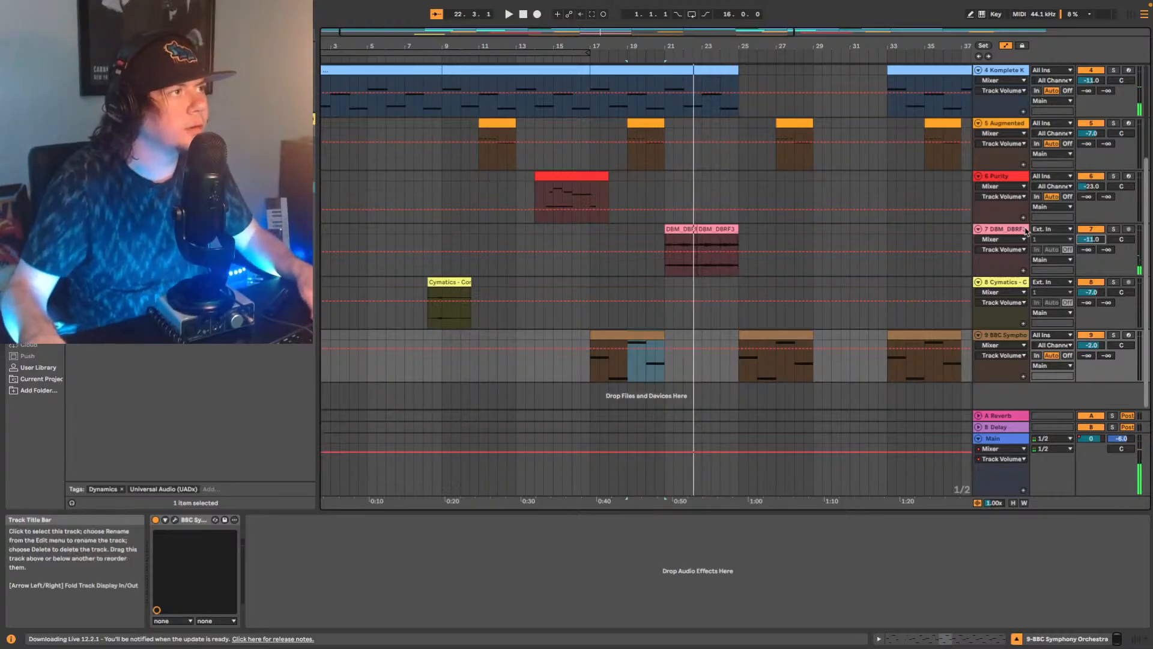
{"action": "left_click", "coordinate": [1022, 230]}
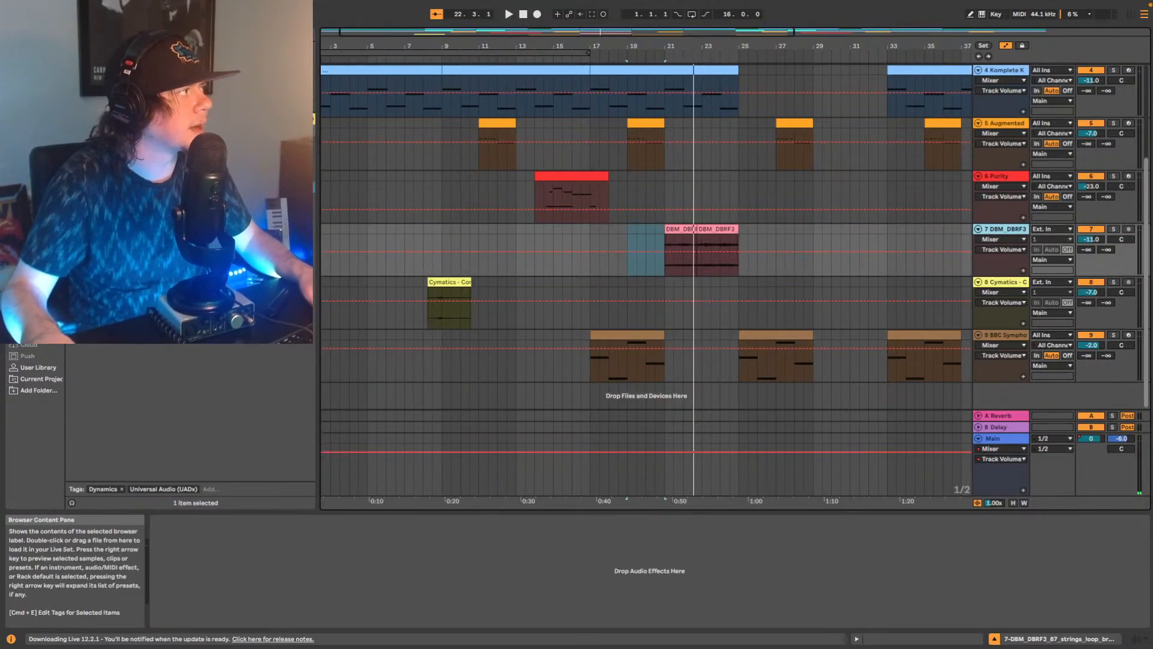
{"action": "left_click_drag", "start_coordinate": [180, 187], "coordinate": [234, 561]}
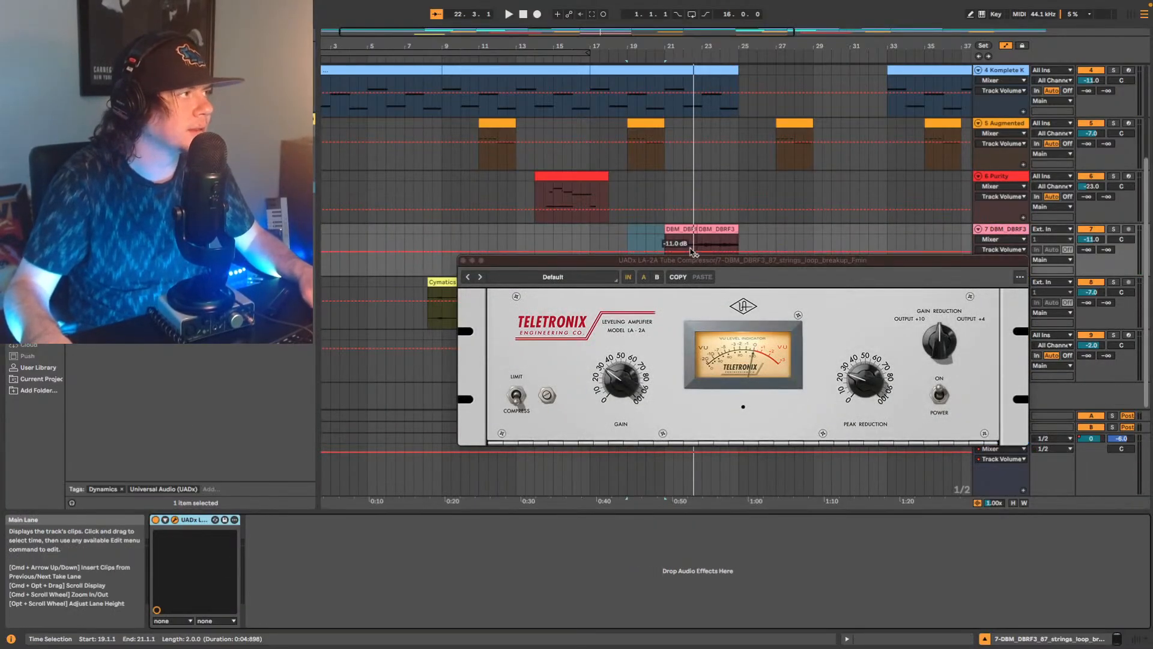
Play the strings section from bar 21, raise the LA-2A's Peak Reduction, and stop playback.
{"action": "left_click", "coordinate": [668, 241]}
{"action": "key", "text": "space"}
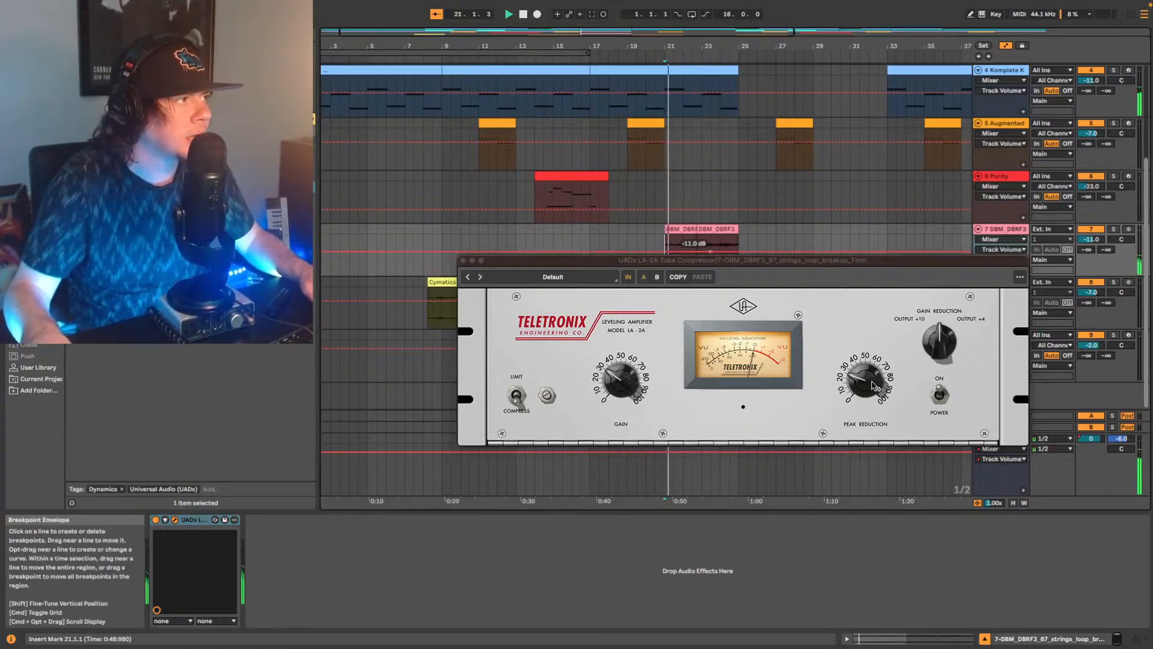
{"action": "left_click_drag", "start_coordinate": [865, 378], "coordinate": [882, 345]}
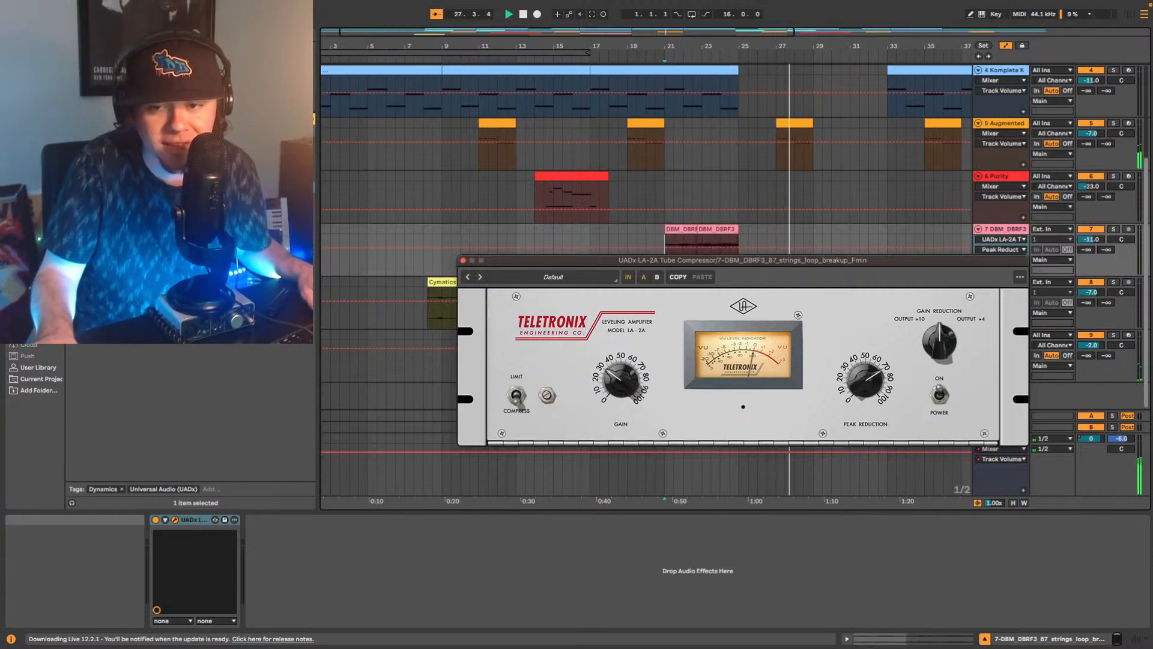
{"action": "left_click", "coordinate": [772, 548]}
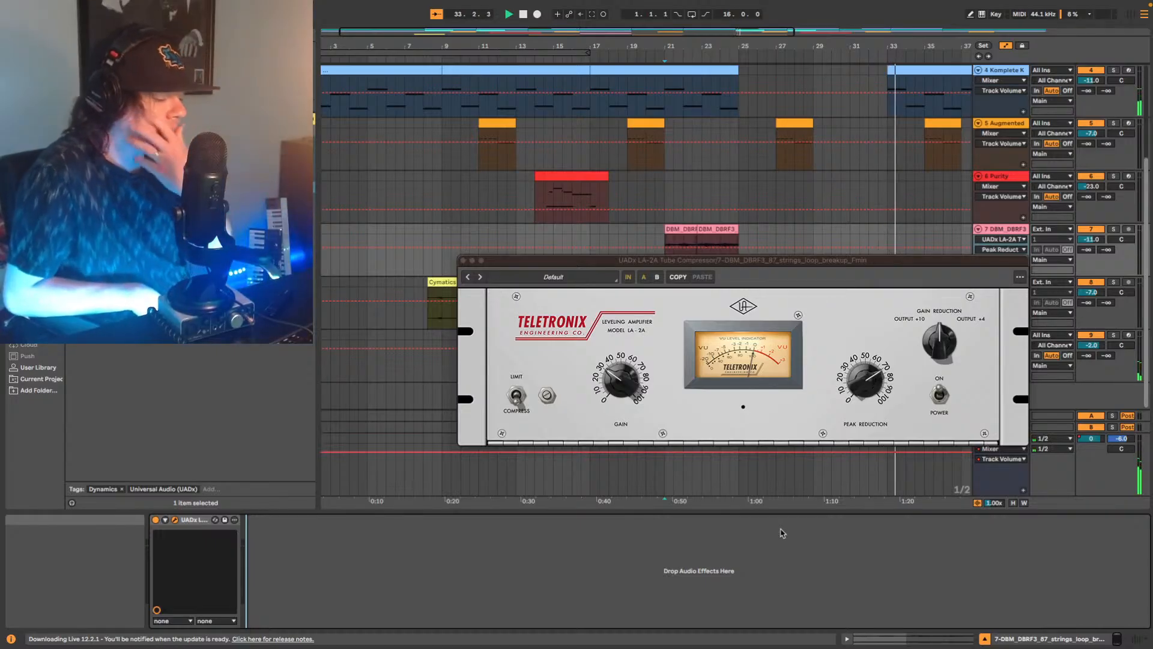
{"action": "key", "text": "space"}
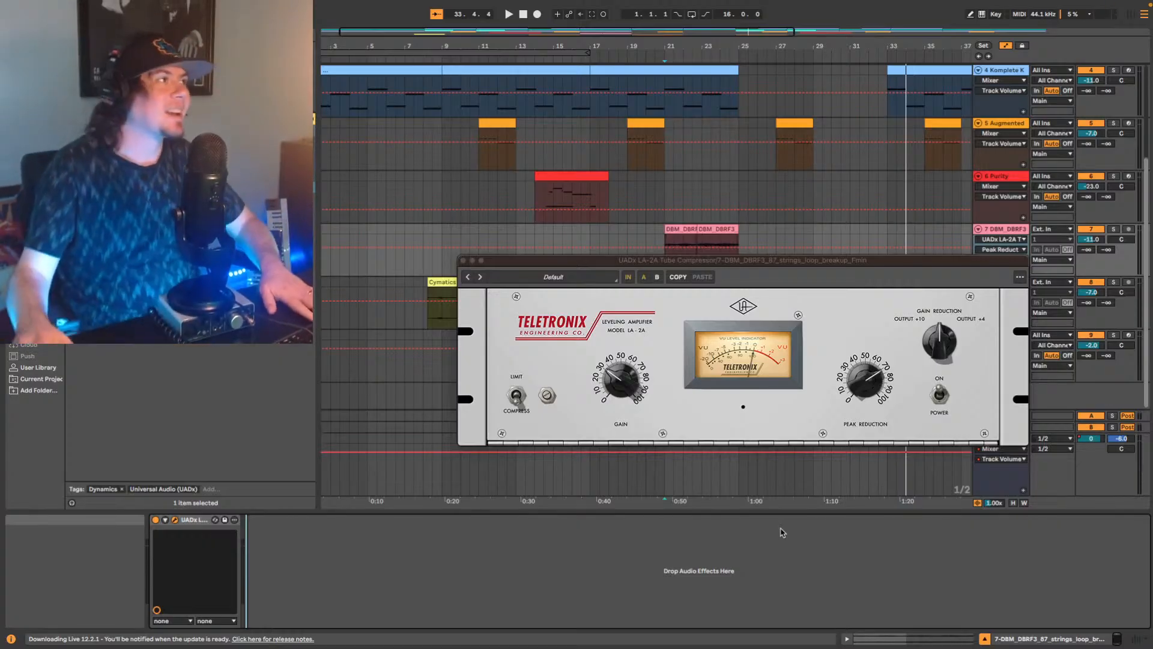
Close the LA-2A window, replay the strings section from bar 21, and reopen the compressor window.
{"action": "left_click_drag", "start_coordinate": [563, 31], "coordinate": [564, 9]}
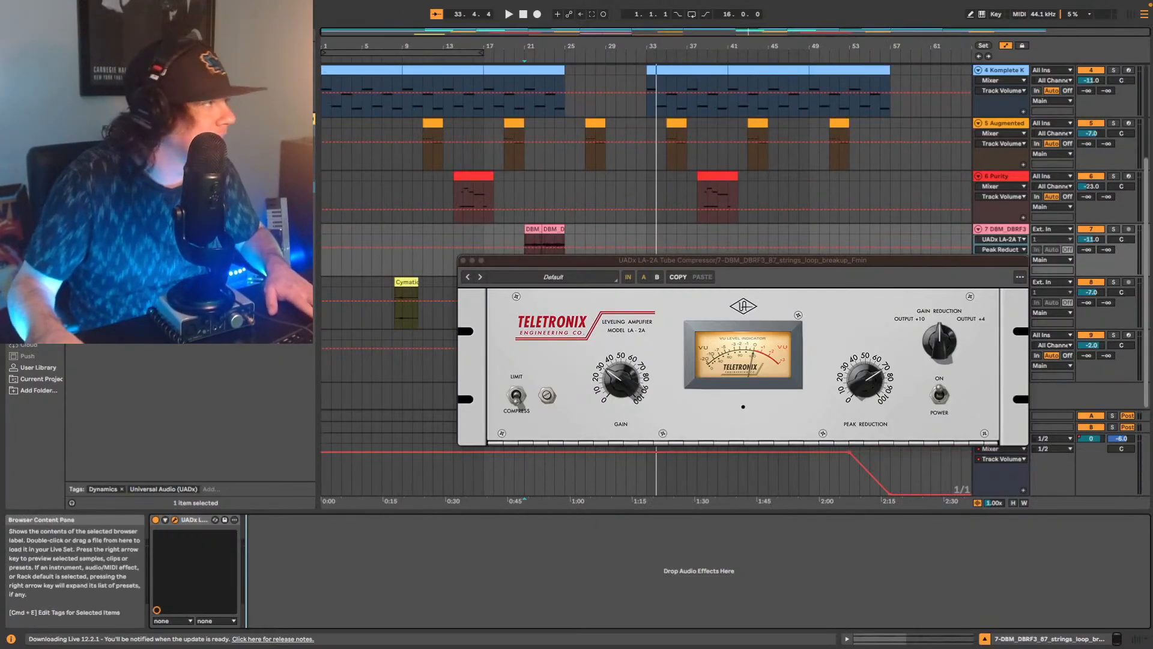
{"action": "left_click", "coordinate": [464, 260]}
{"action": "key", "text": "space"}
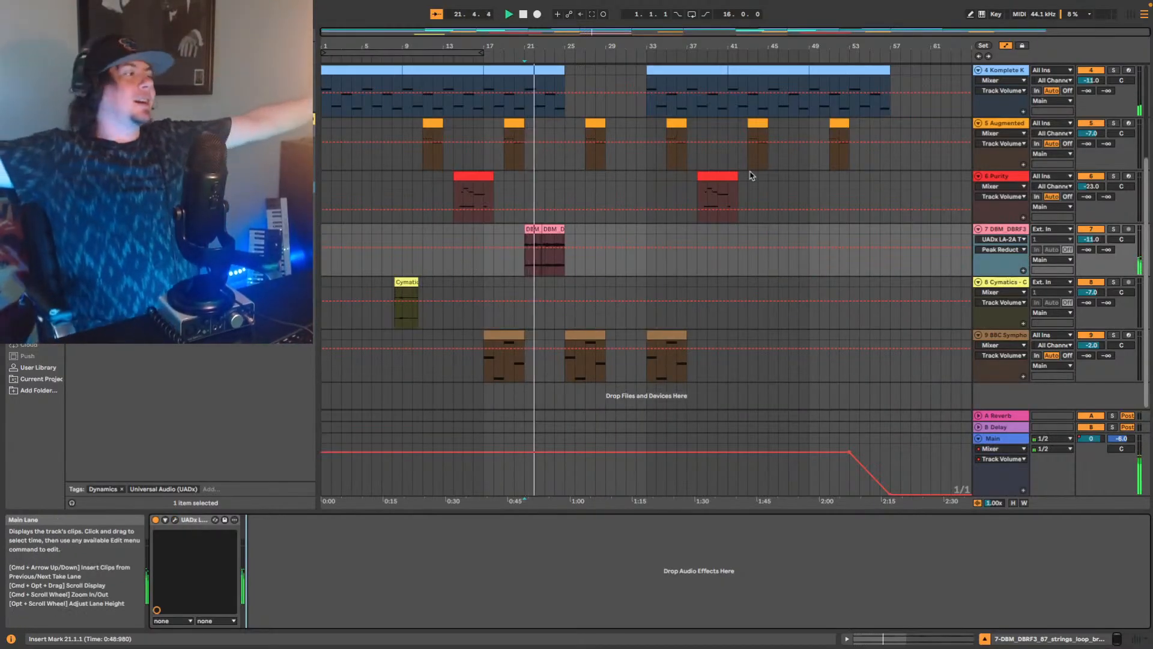
{"action": "left_click", "coordinate": [175, 520]}
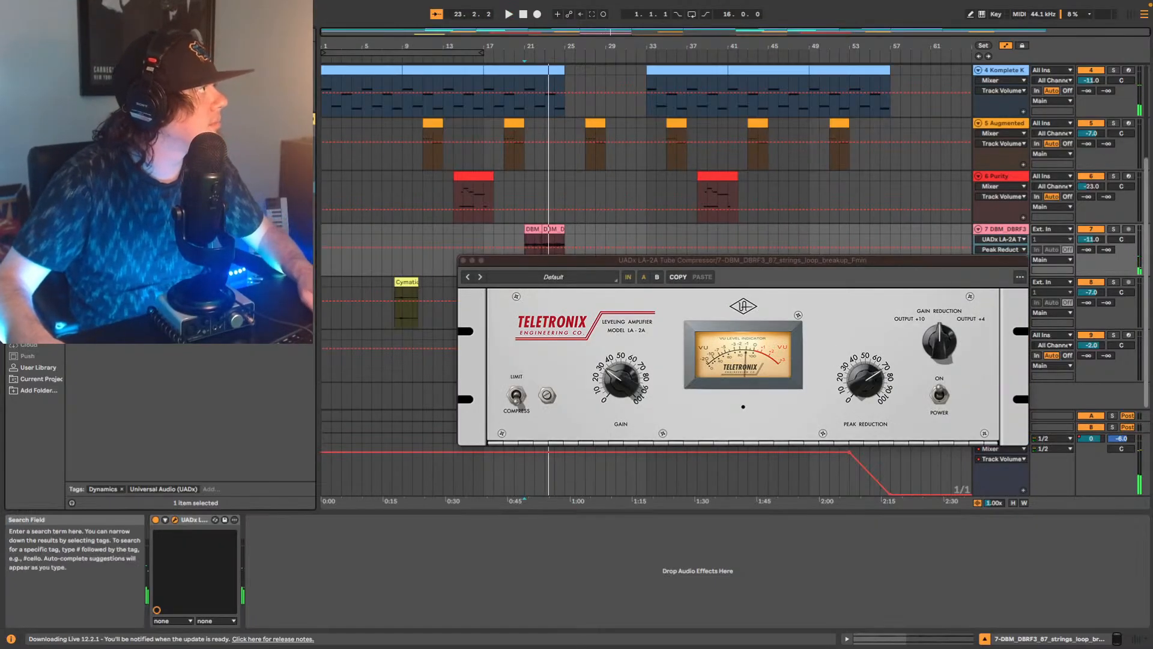
Add an EQ Eight after the strings track's LA-2A and boost band 3 by 2.85 dB at 4.95 kHz during playback.
{"action": "left_click", "coordinate": [39, 204]}
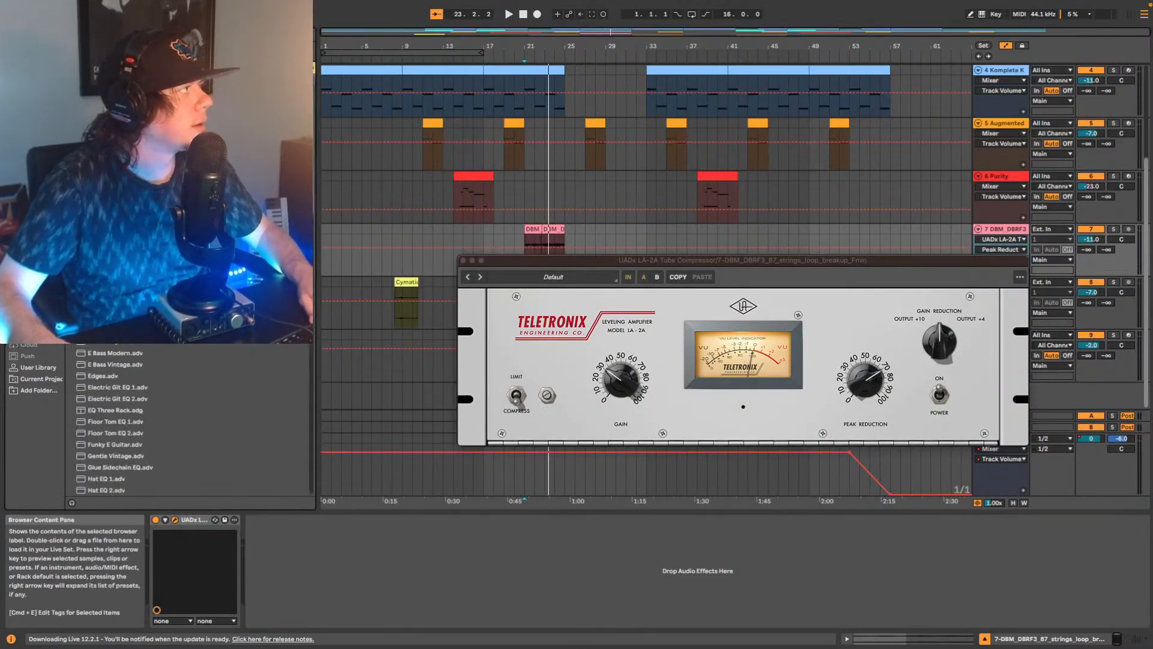
{"action": "left_click_drag", "start_coordinate": [114, 138], "coordinate": [324, 571]}
{"action": "key", "text": "space"}
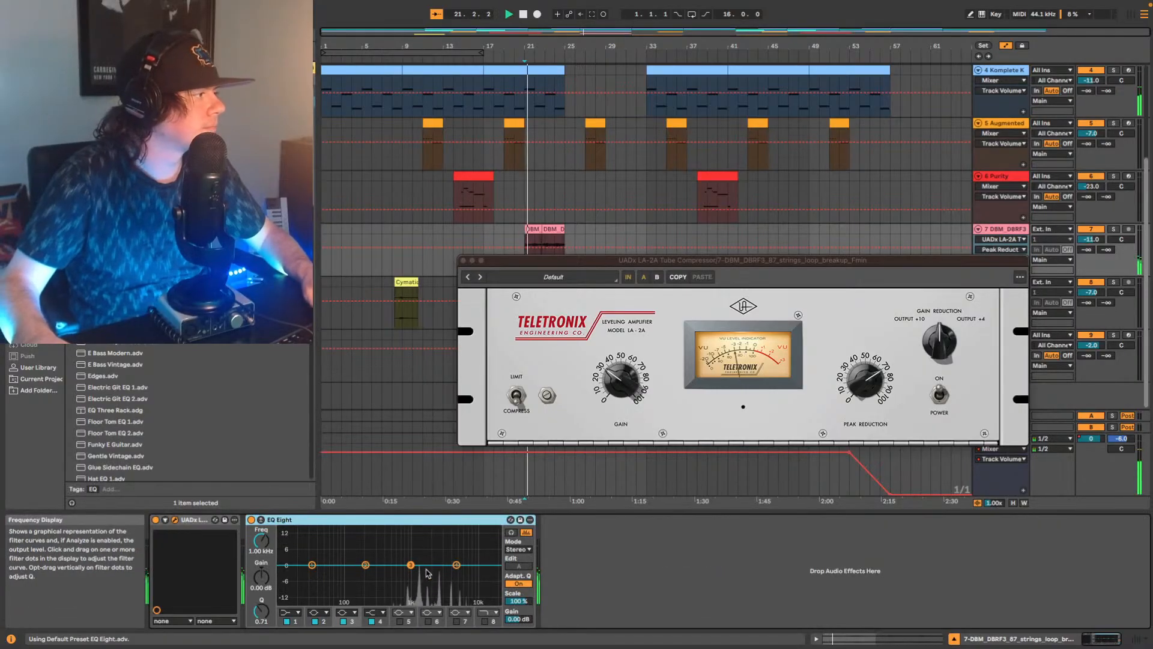
{"action": "left_click_drag", "start_coordinate": [411, 564], "coordinate": [456, 559]}
{"action": "key", "text": "space"}
{"action": "key", "text": "space"}
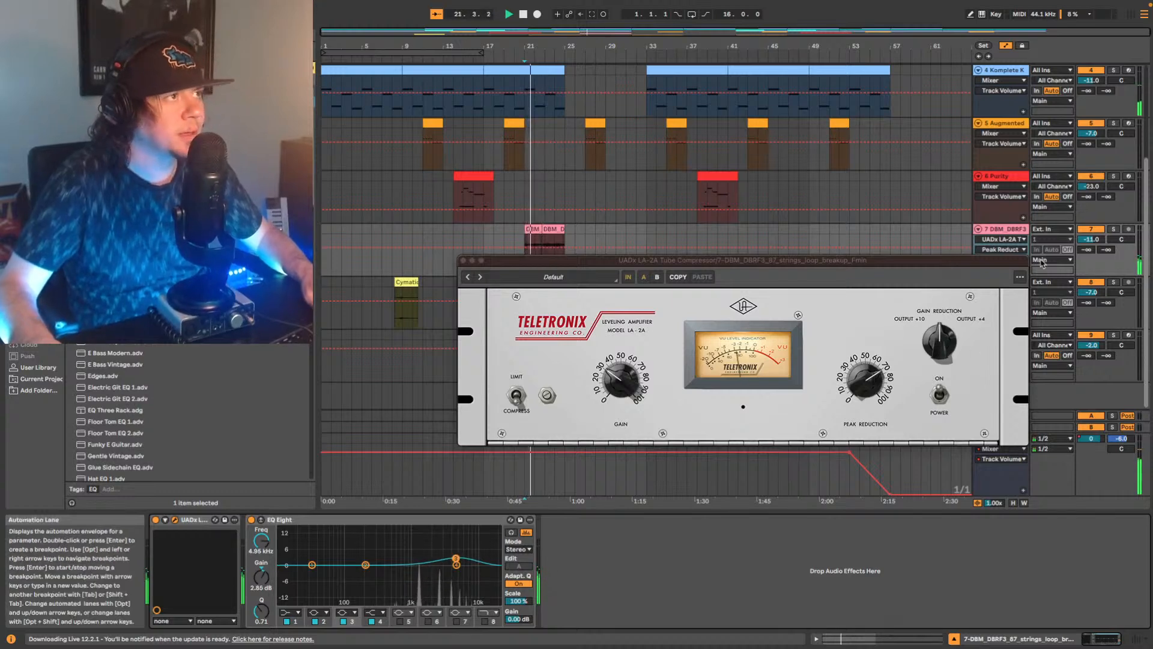
Set the DBM_DBRF3 strings track's volume to -13 dB and the piano track's volume to -19 dB.
{"action": "left_click_drag", "start_coordinate": [1081, 239], "coordinate": [1081, 254]}
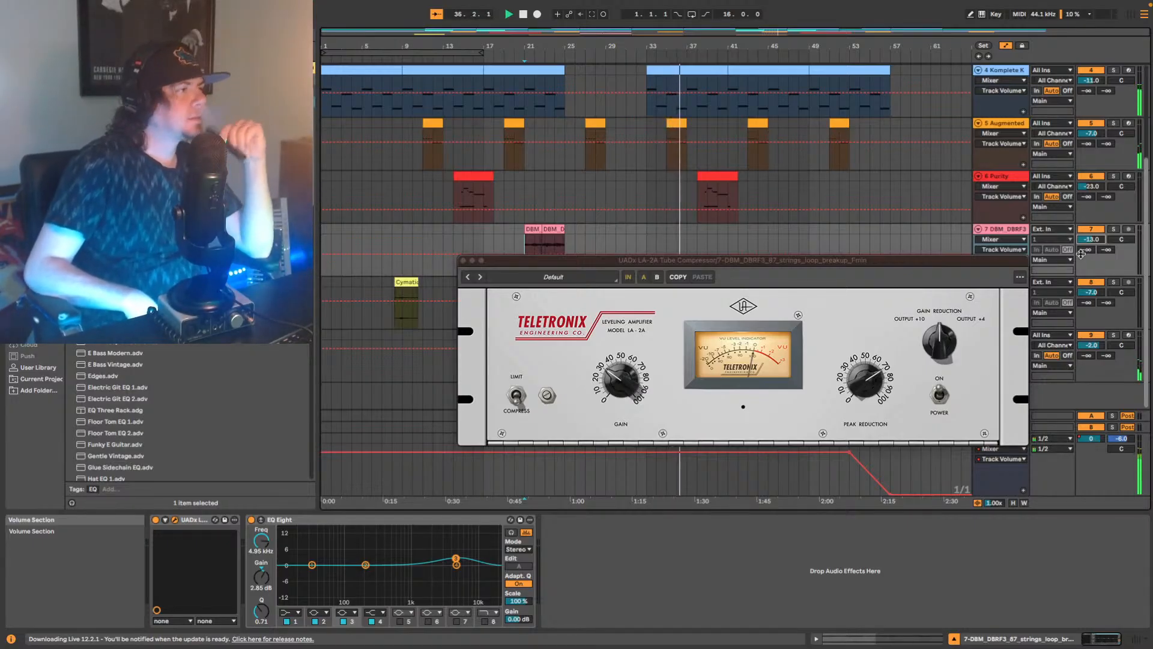
{"action": "scroll", "coordinate": [998, 137], "scroll_direction": "up", "scroll_amount": 4}
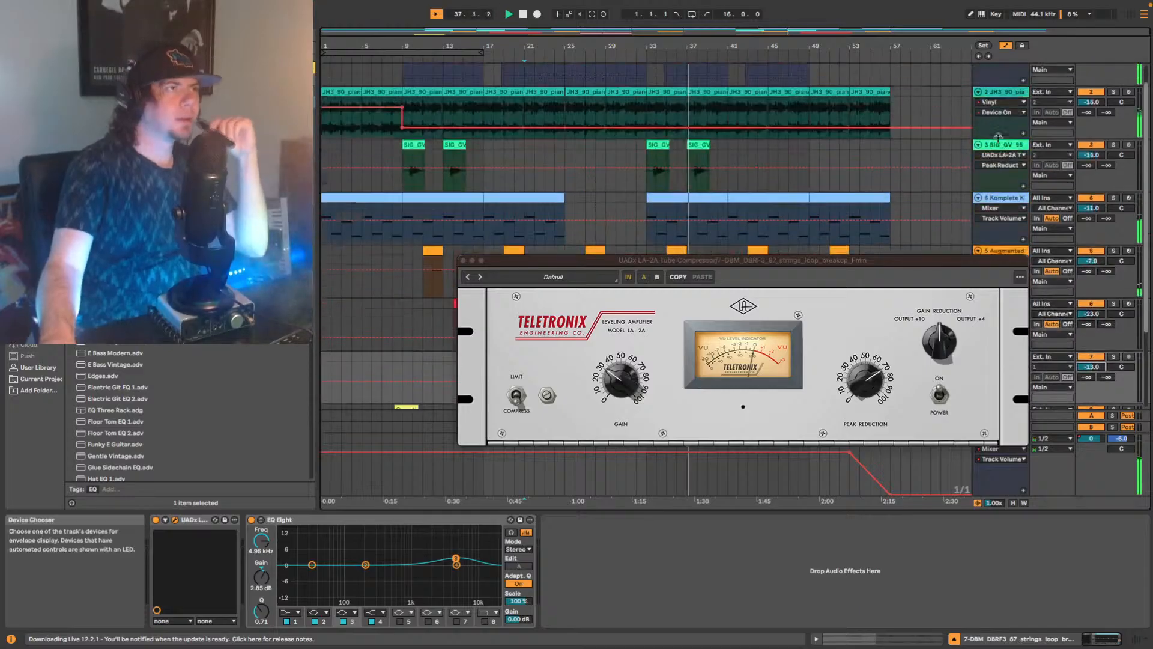
{"action": "scroll", "coordinate": [999, 137], "scroll_direction": "up", "scroll_amount": 1}
{"action": "left_click_drag", "start_coordinate": [1092, 106], "coordinate": [1092, 111]}
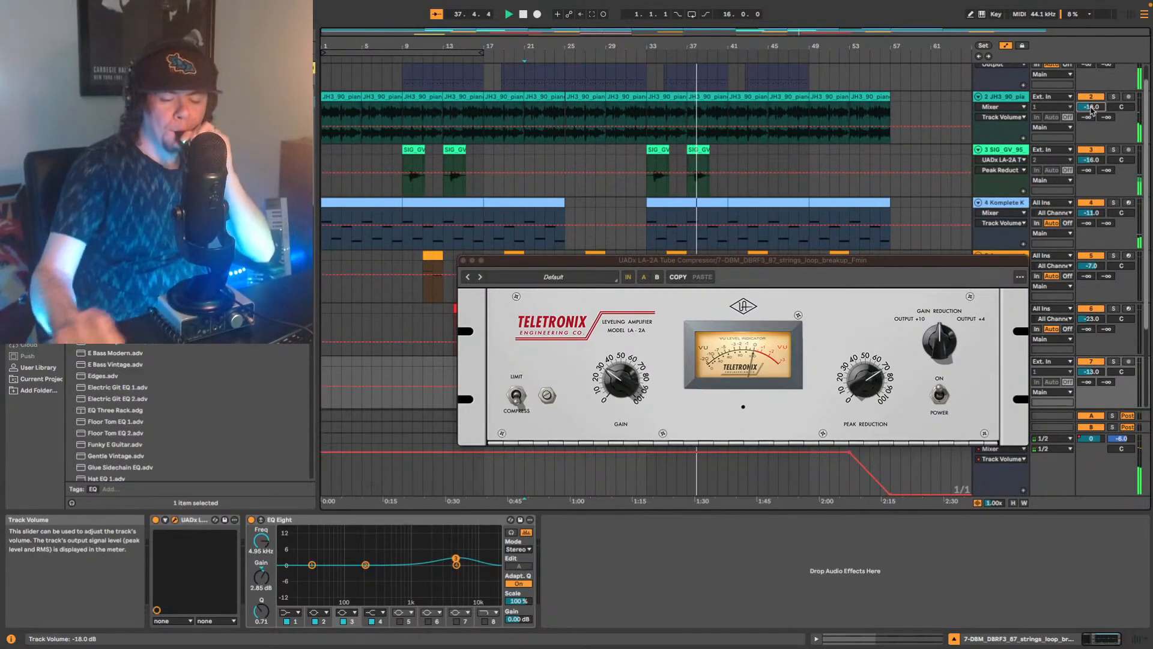
{"action": "key", "text": "Down"}
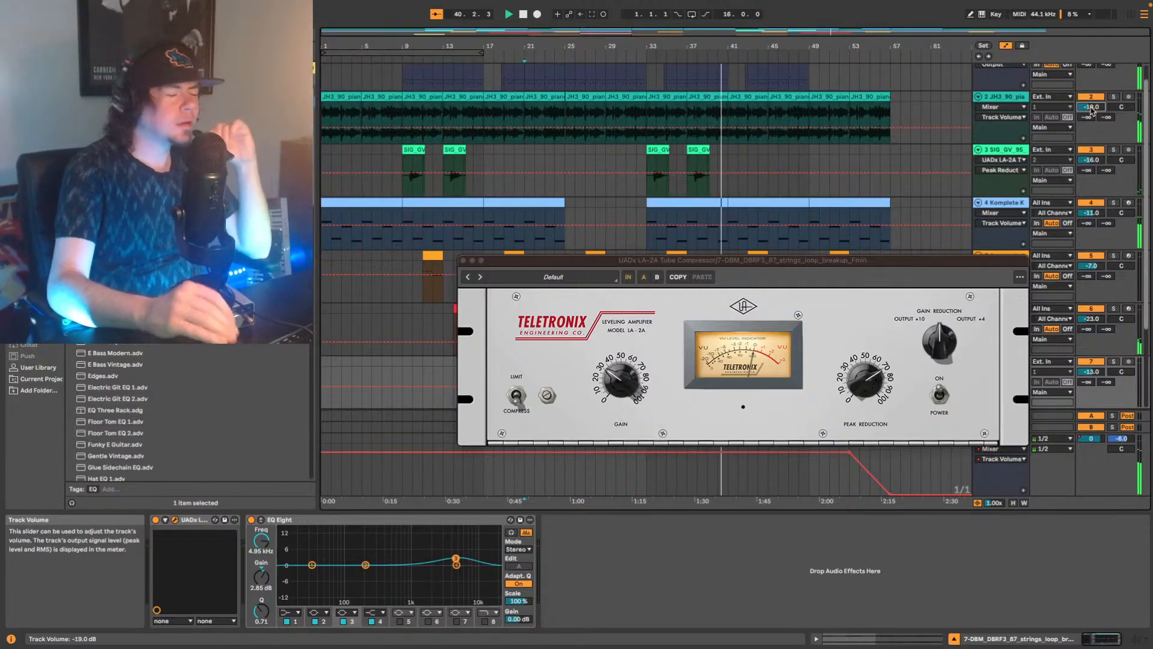
Set the TapDaddy drum track's volume to -13 dB and lower the high-cut in the EQ Eight after its Utility to 6.81 kHz.
{"action": "scroll", "coordinate": [1048, 131], "scroll_direction": "up", "scroll_amount": 1}
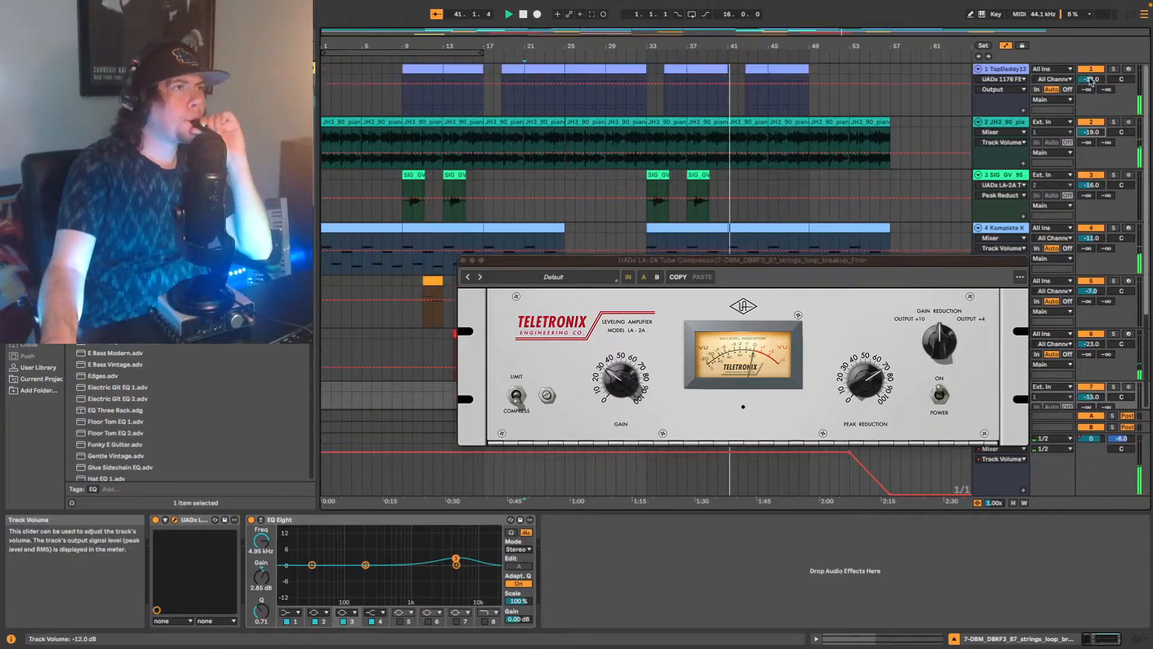
{"action": "left_click_drag", "start_coordinate": [1099, 79], "coordinate": [1100, 82]}
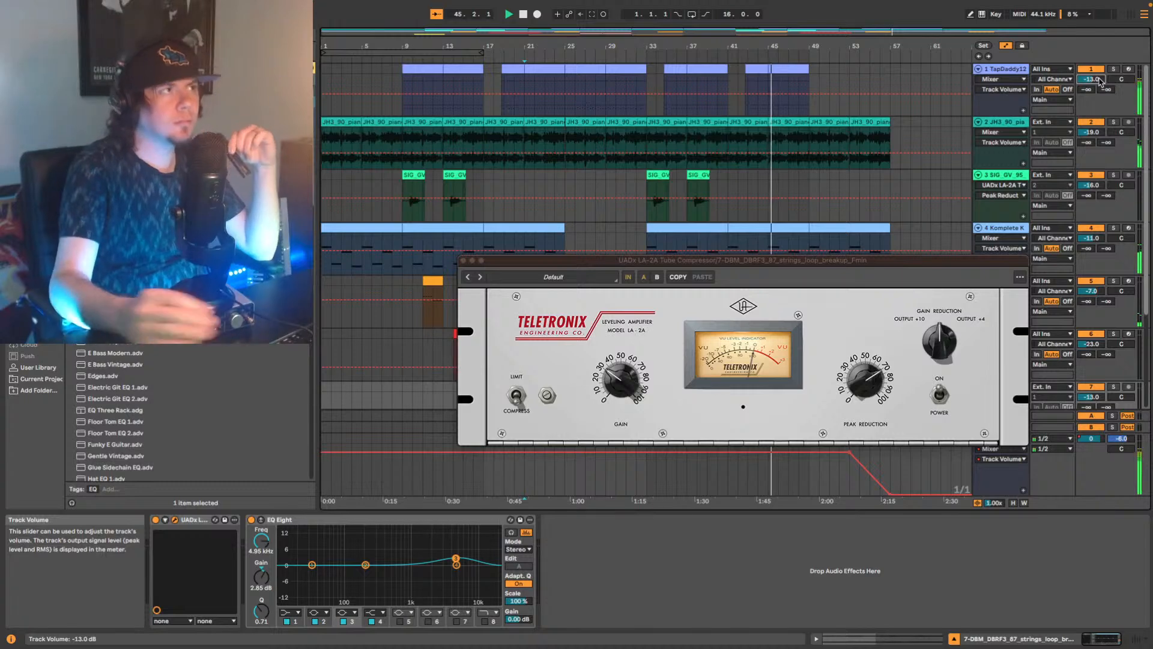
{"action": "left_click", "coordinate": [1002, 69]}
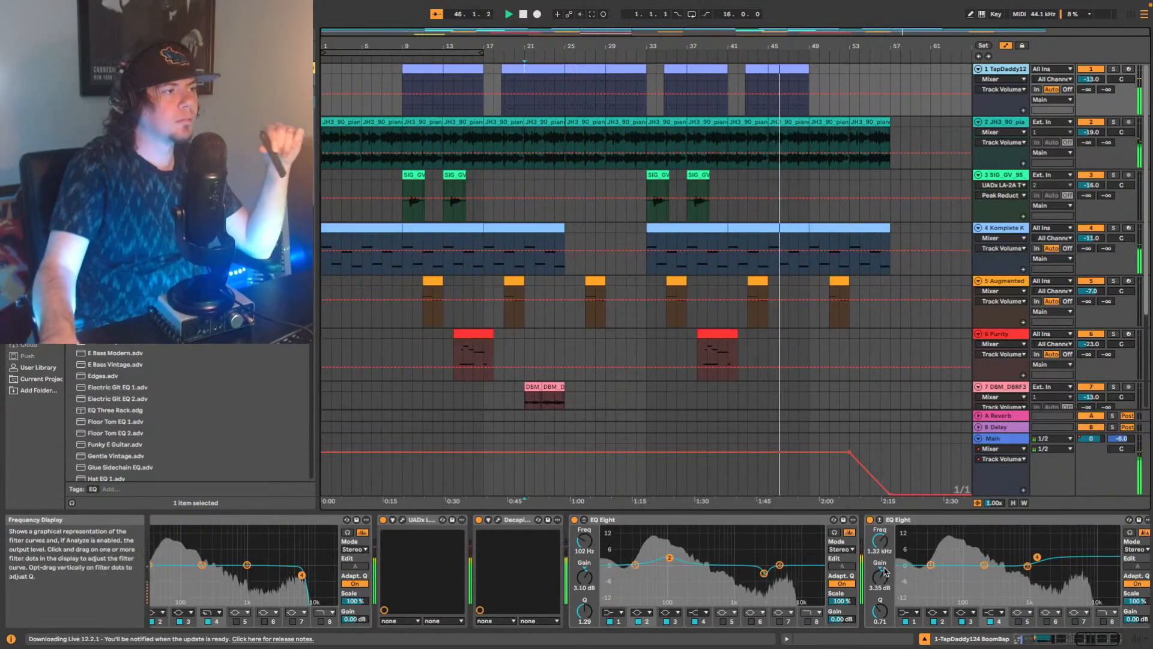
{"action": "left_click", "coordinate": [1089, 640]}
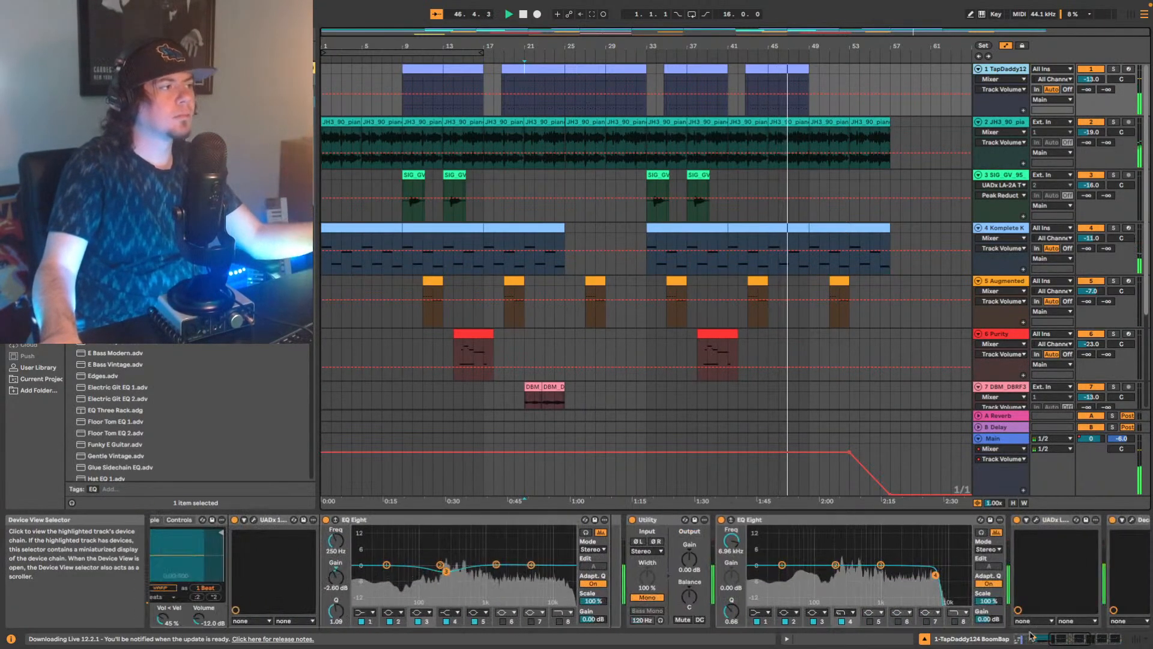
{"action": "key", "text": "space"}
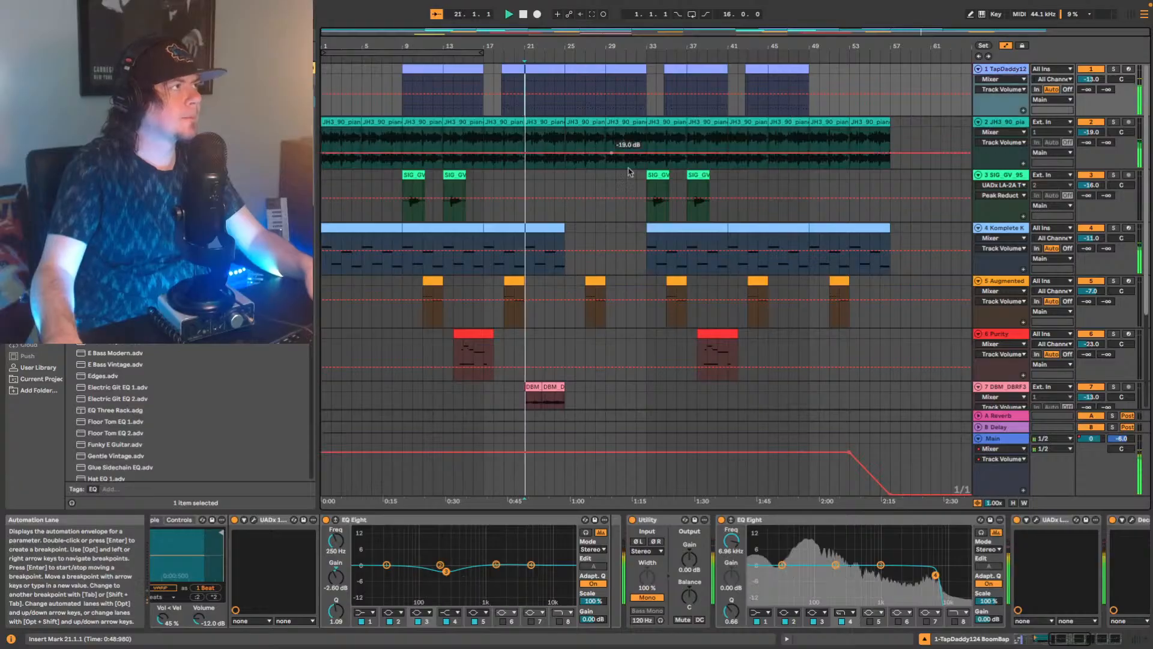
{"action": "left_click_drag", "start_coordinate": [937, 576], "coordinate": [935, 575]}
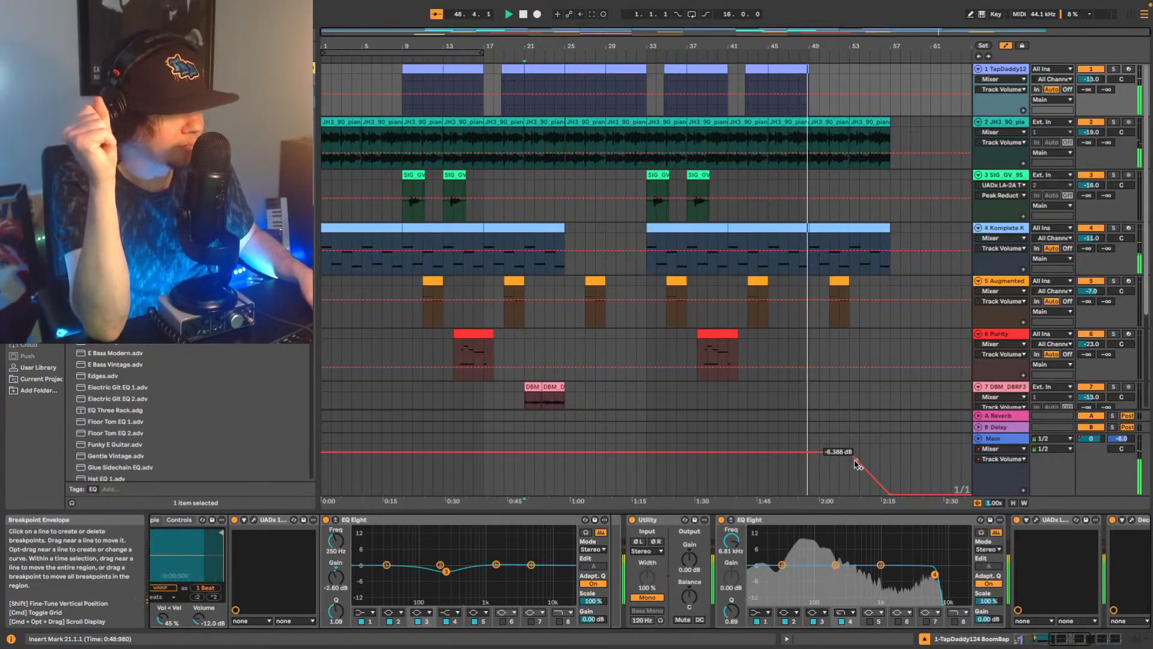
{"action": "key", "text": "space"}
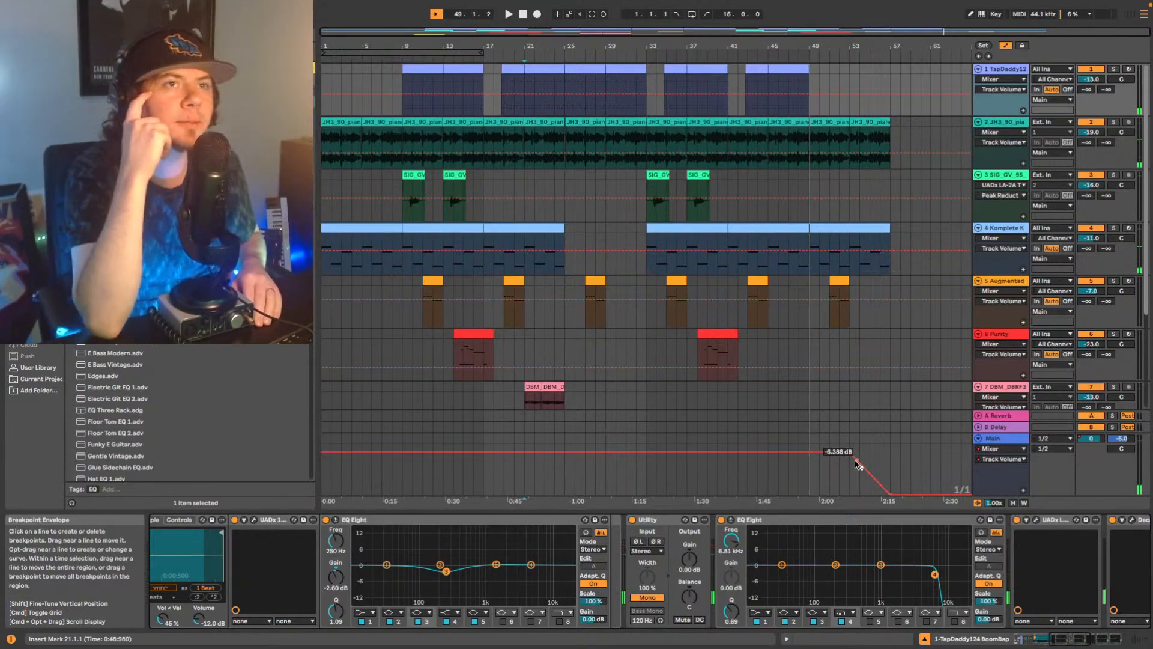
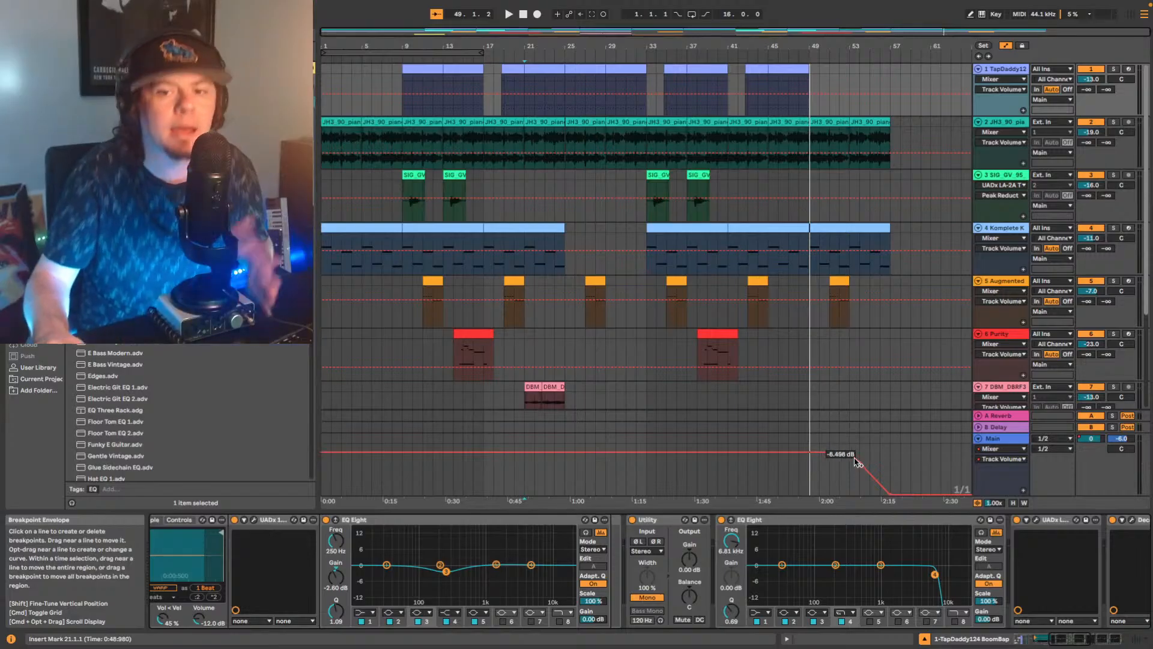
Switch to Spotify and look through the TapDaddy artist page's popular songs and discography.
{"action": "mouse_move", "coordinate": [454, 4]}
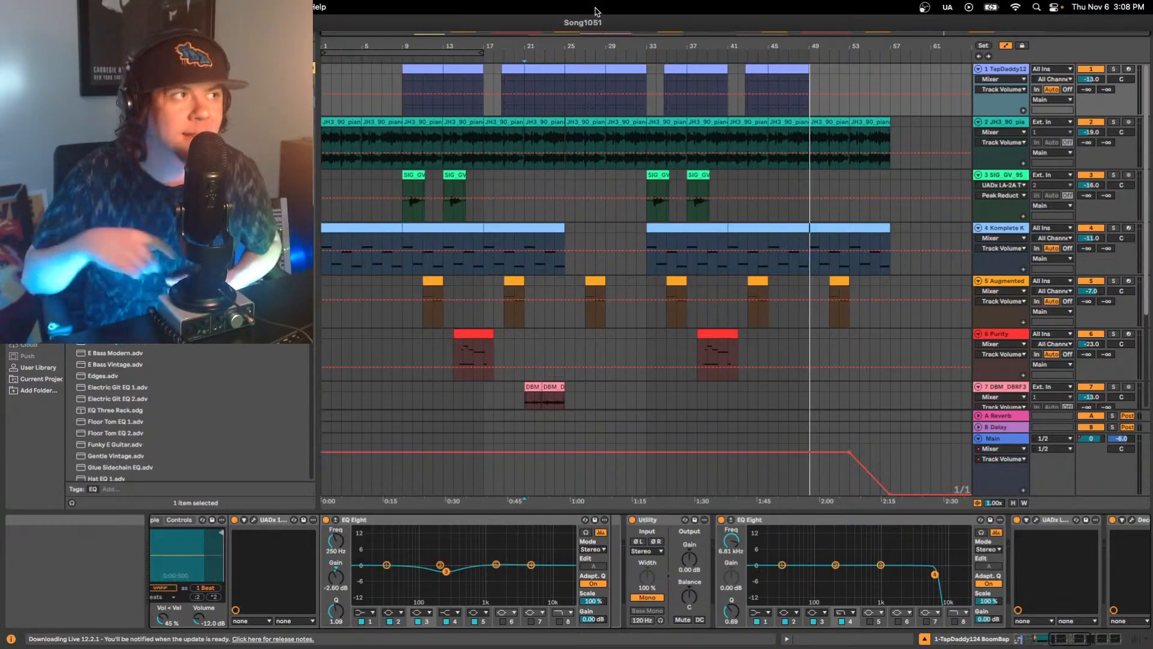
{"action": "left_click", "coordinate": [33, 23]}
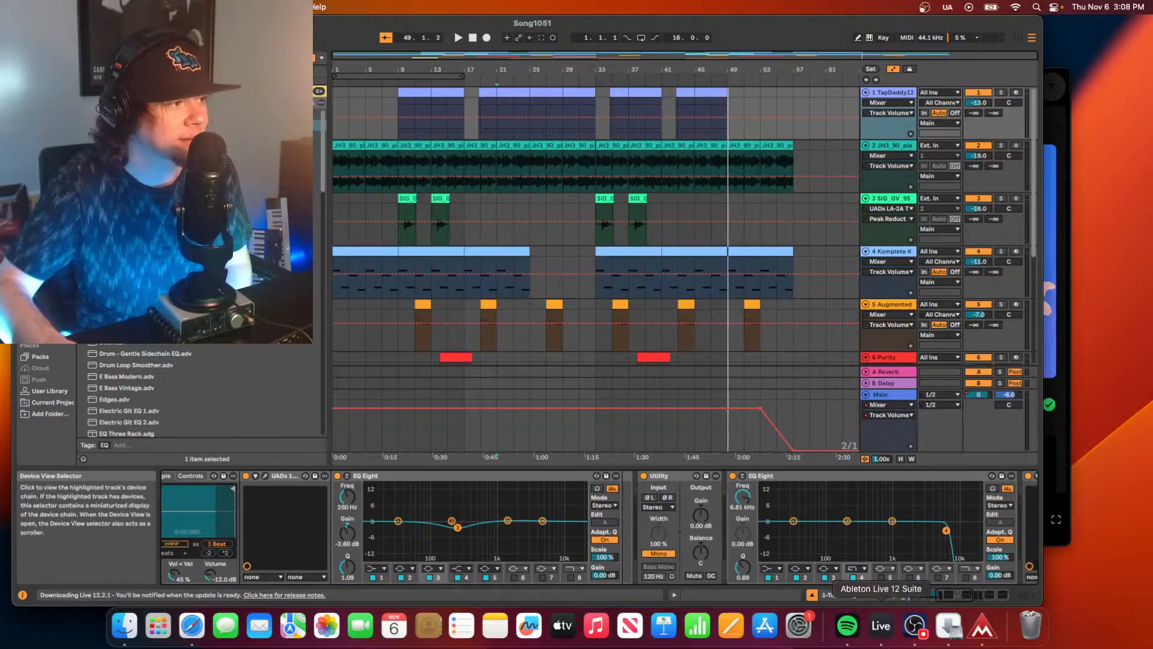
{"action": "left_click", "coordinate": [846, 625]}
{"action": "scroll", "coordinate": [685, 414], "scroll_direction": "down", "scroll_amount": 1}
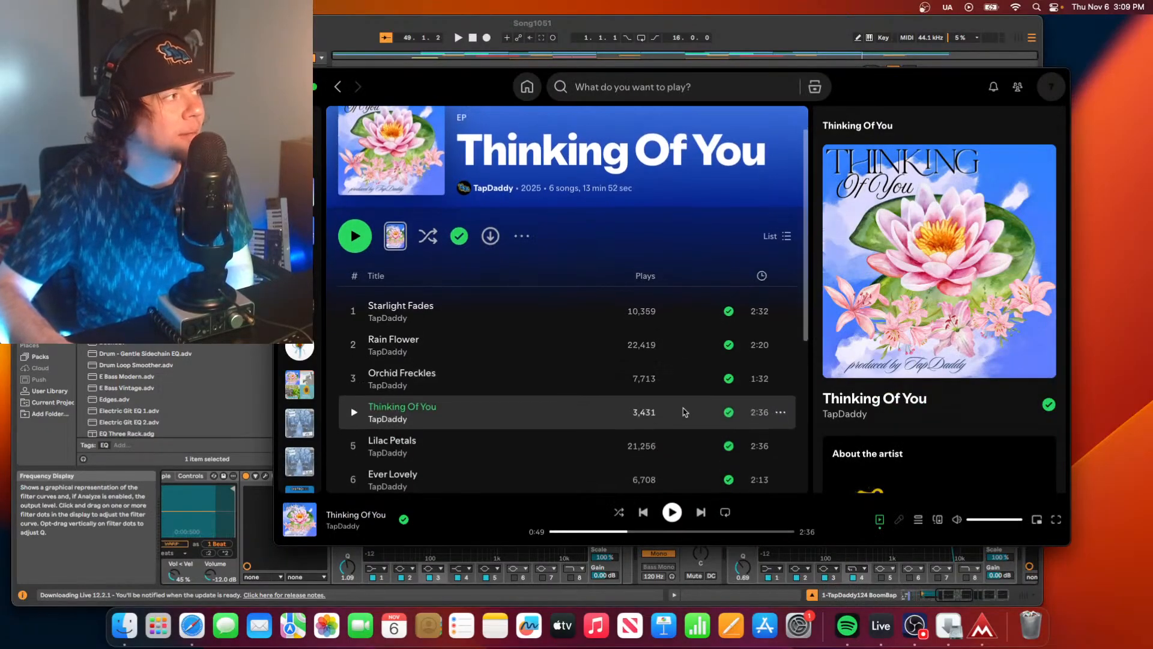
{"action": "left_click", "coordinate": [401, 389]}
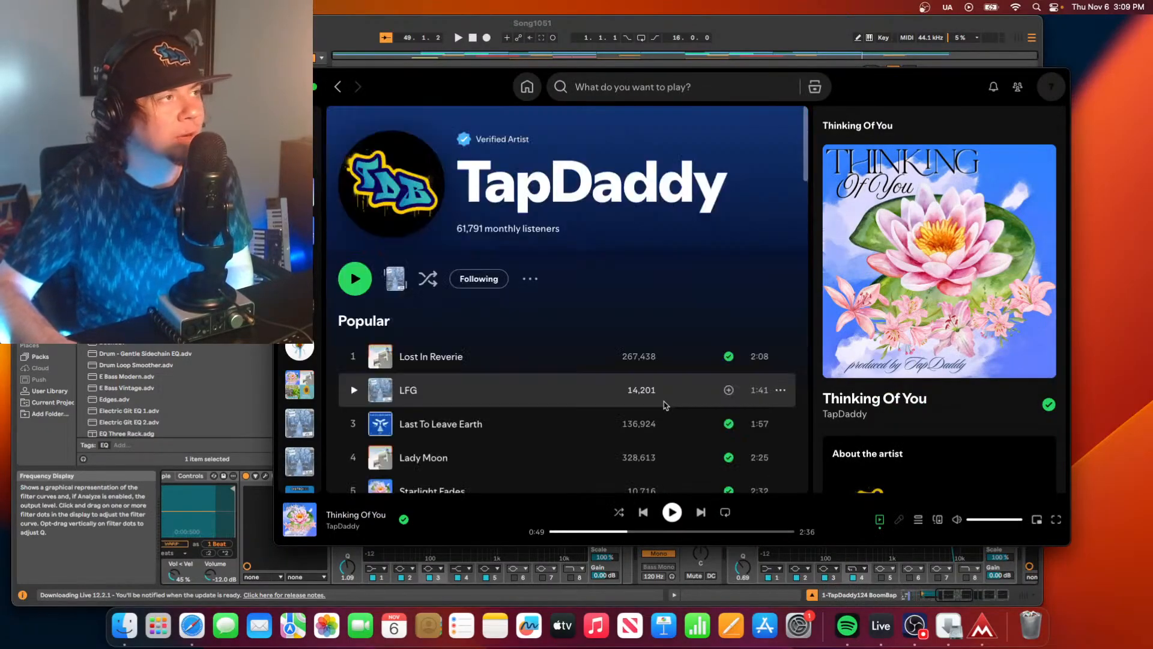
{"action": "scroll", "coordinate": [696, 407], "scroll_direction": "down", "scroll_amount": 3}
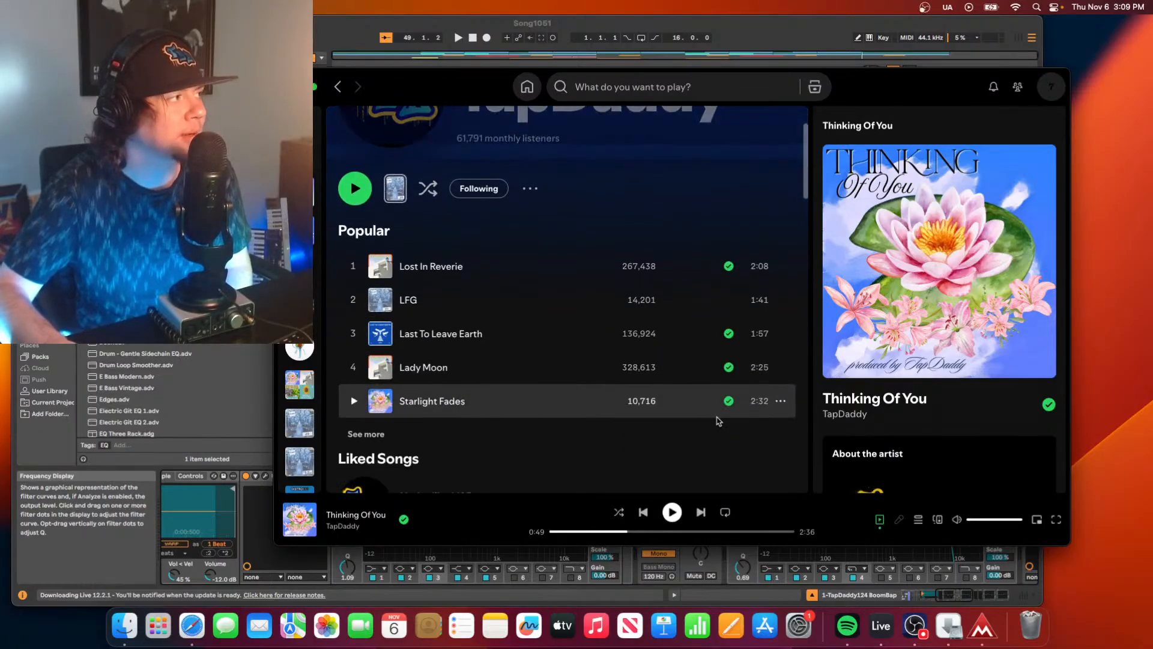
{"action": "scroll", "coordinate": [669, 371], "scroll_direction": "down", "scroll_amount": 1}
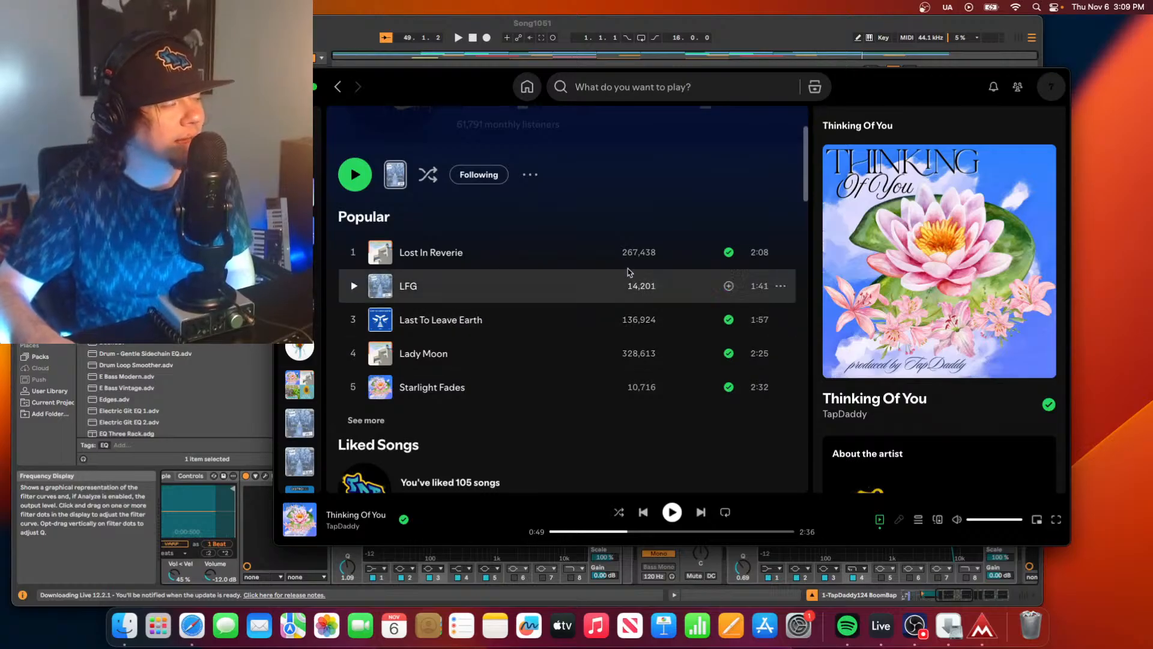
{"action": "scroll", "coordinate": [526, 453], "scroll_direction": "down", "scroll_amount": 3}
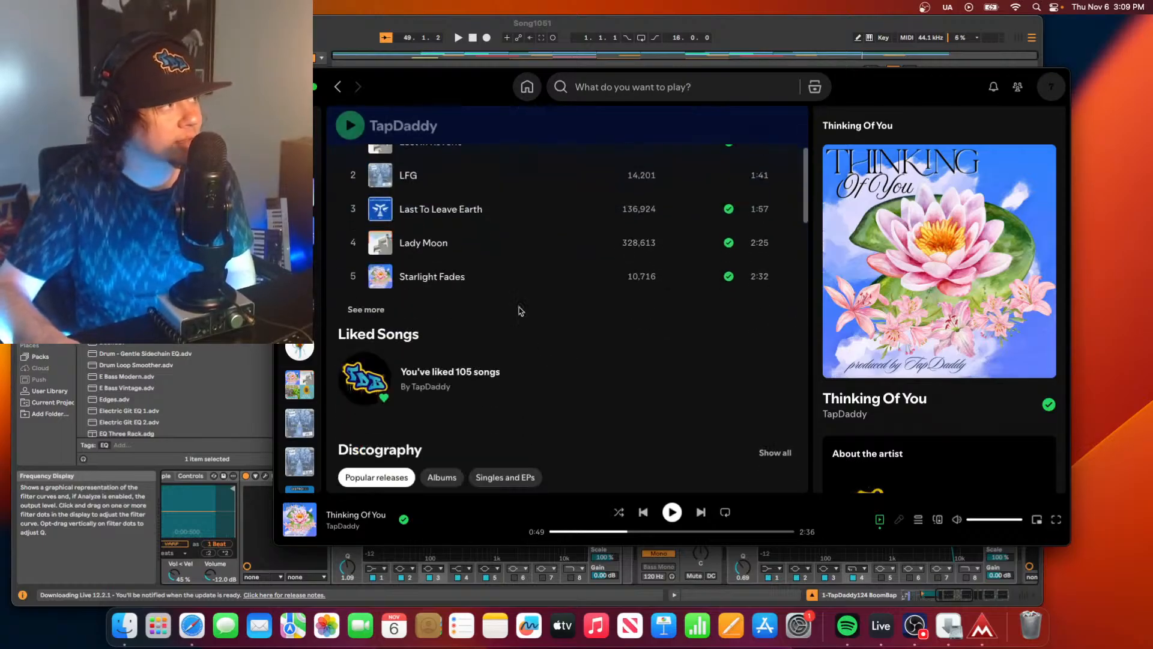
{"action": "scroll", "coordinate": [621, 370], "scroll_direction": "down", "scroll_amount": 2}
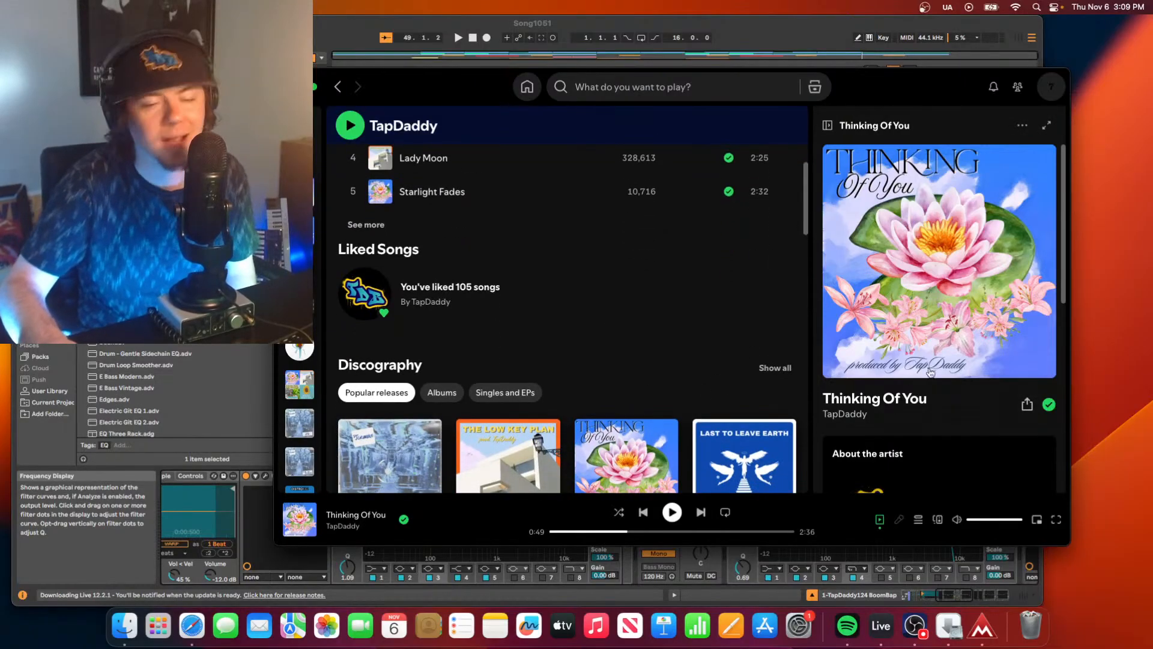
{"action": "scroll", "coordinate": [780, 288], "scroll_direction": "up", "scroll_amount": 3}
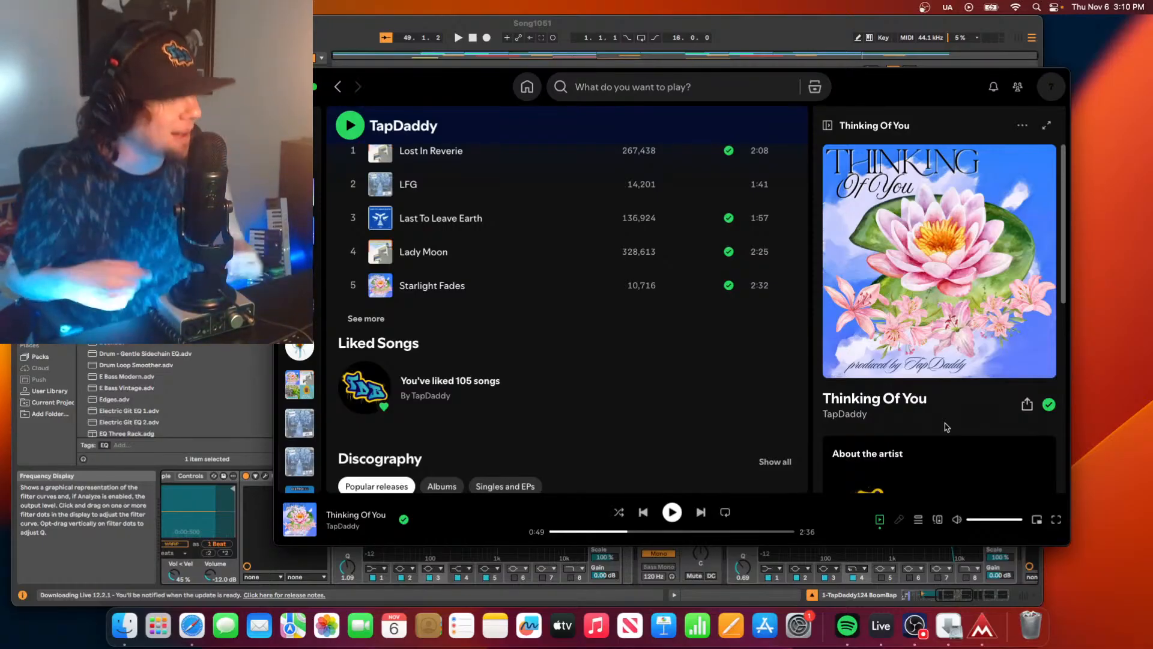
Switch back to Ableton Live and play the arrangement from the start.
{"action": "left_click", "coordinate": [596, 36]}
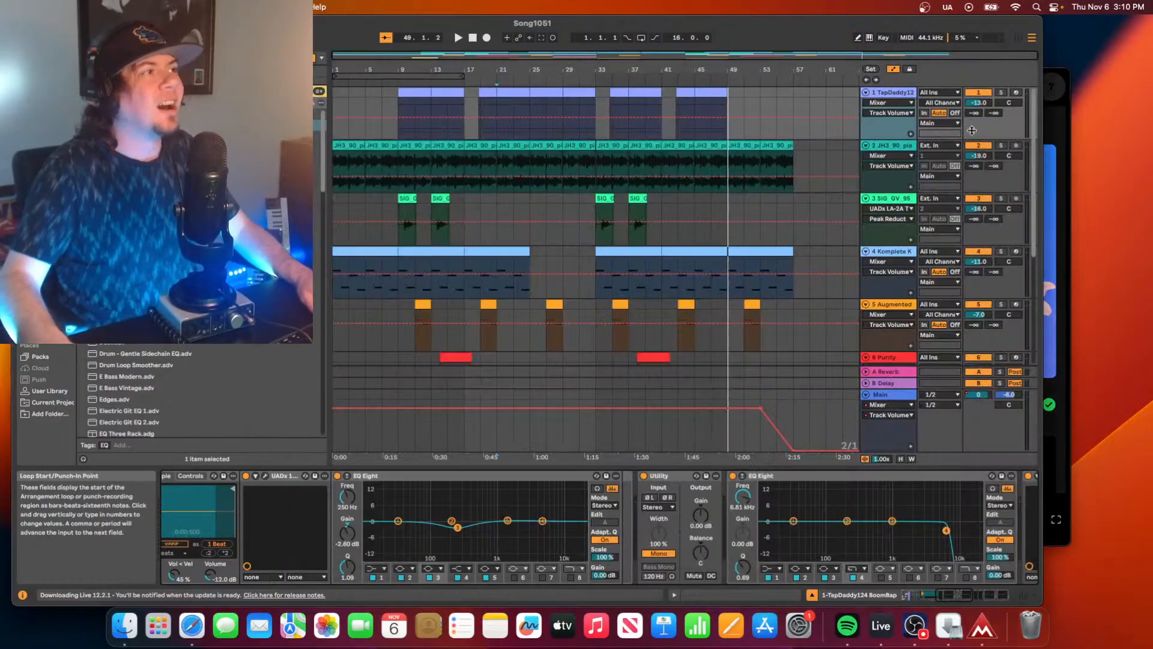
{"action": "left_click", "coordinate": [866, 79]}
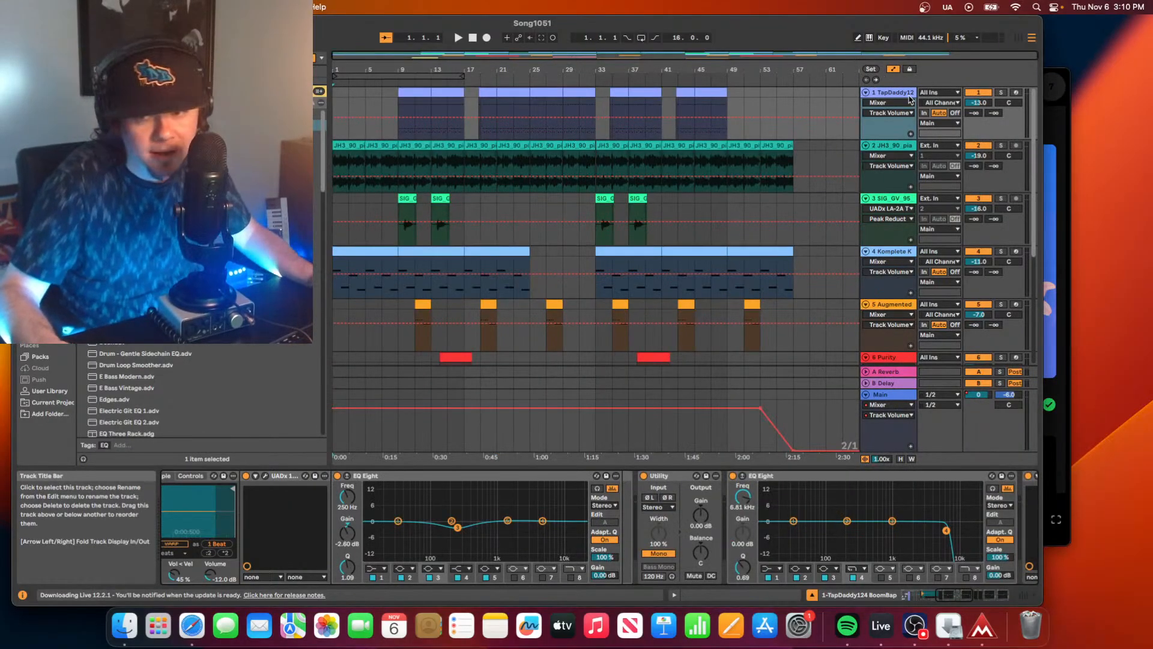
{"action": "key", "text": "space"}
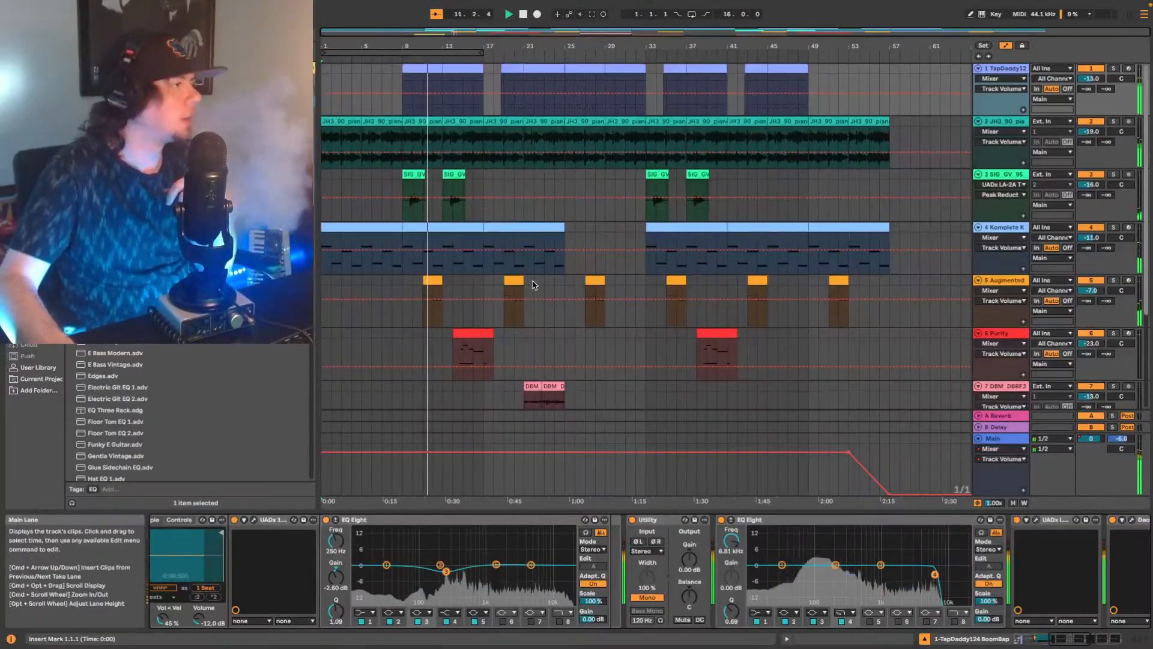
Add the Shadow Hills Mastering Compressor to the Main track during playback.
{"action": "scroll", "coordinate": [661, 336], "scroll_direction": "down", "scroll_amount": 5}
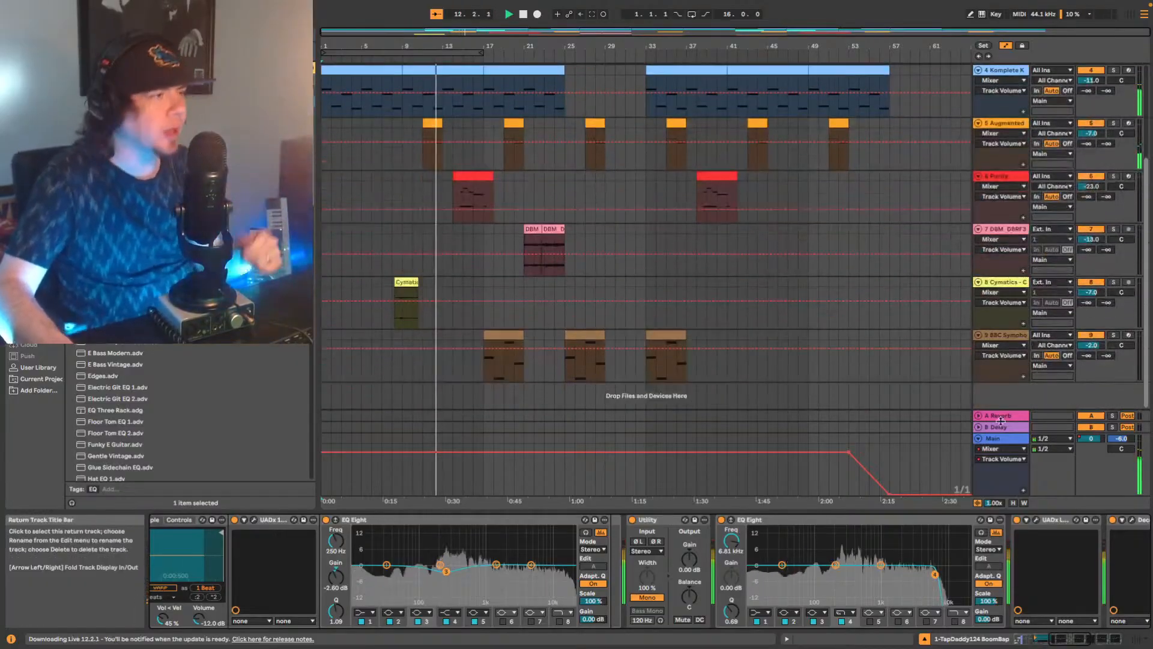
{"action": "left_click", "coordinate": [997, 438]}
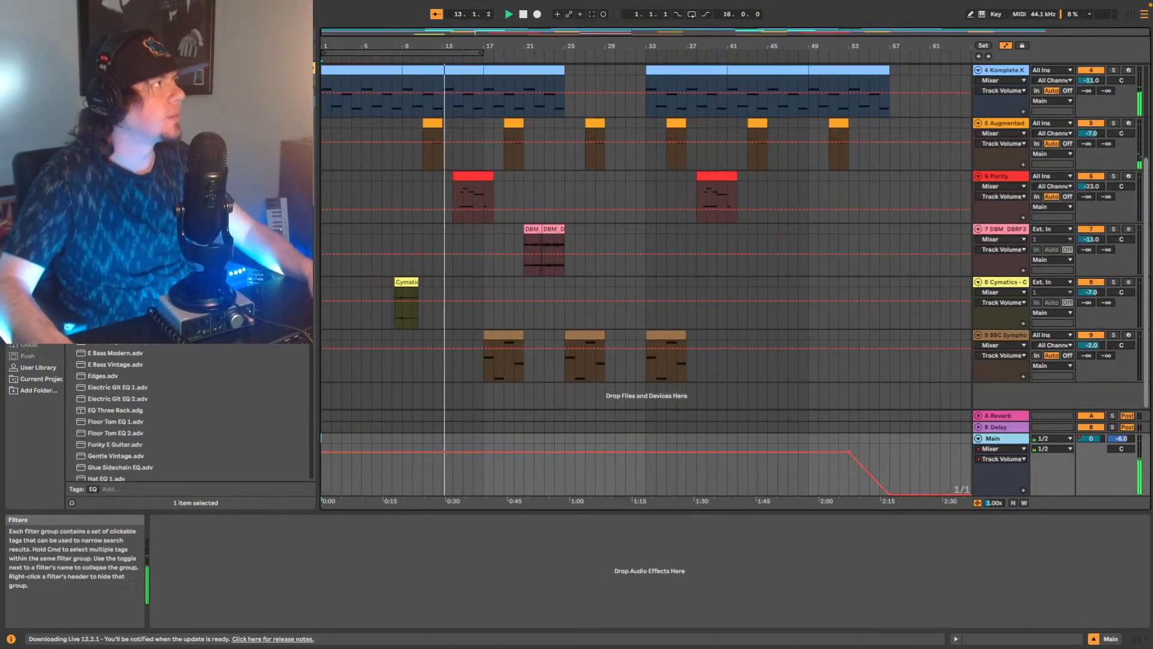
{"action": "left_click", "coordinate": [180, 34]}
{"action": "key", "text": "BackSpace"}
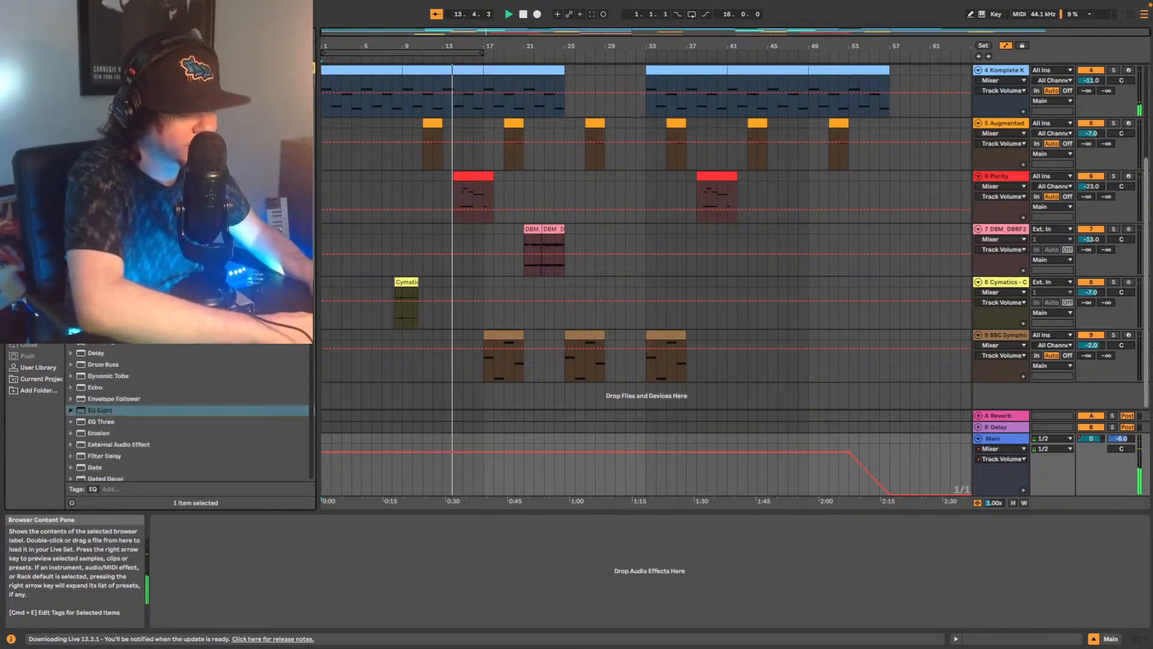
{"action": "type", "text": "l"}
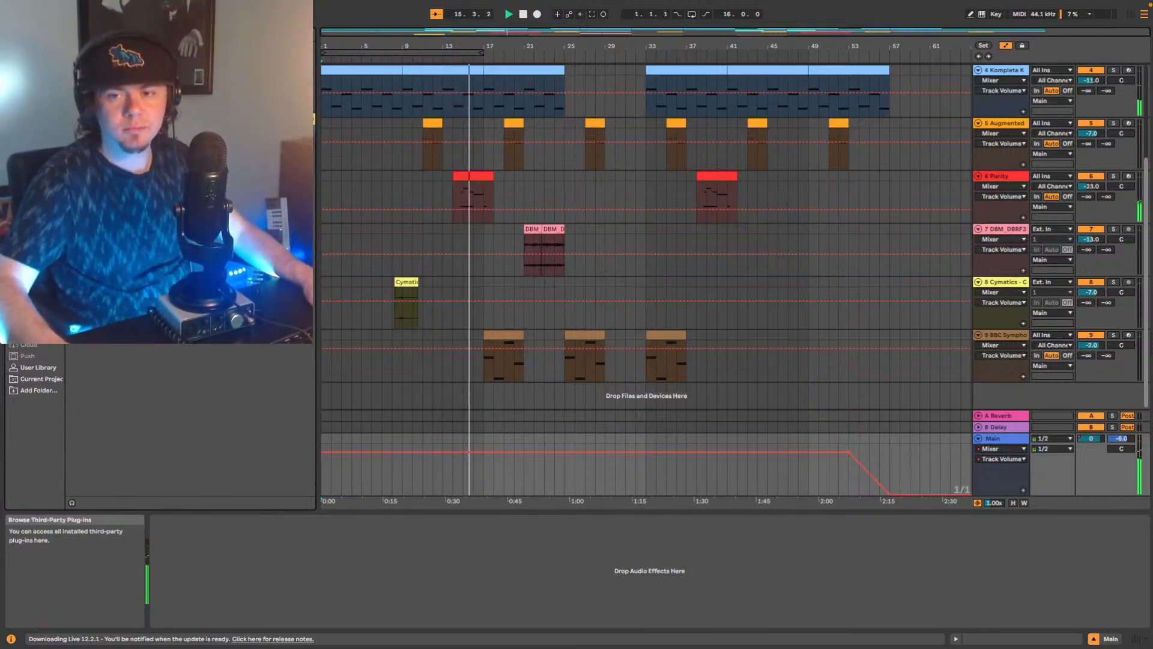
{"action": "left_click_drag", "start_coordinate": [180, 164], "coordinate": [506, 477]}
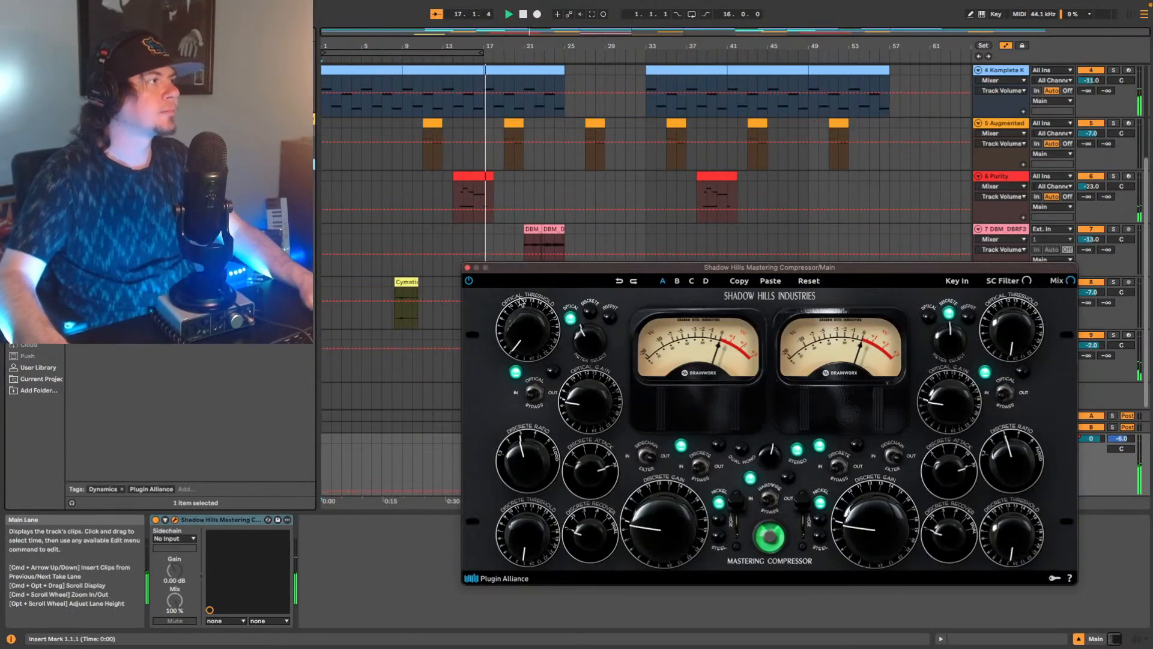
Replay from bar 9 and raise the Shadow Hills compressor's optical and discrete thresholds on the first channel.
{"action": "left_click", "coordinate": [401, 57]}
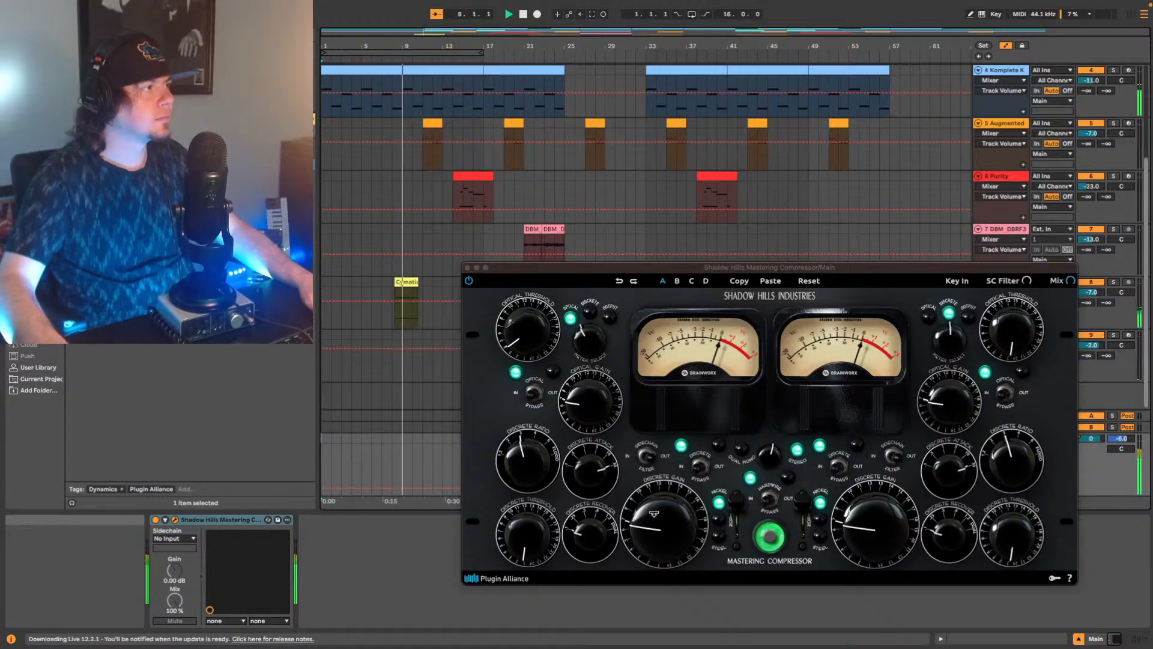
{"action": "left_click", "coordinate": [608, 448]}
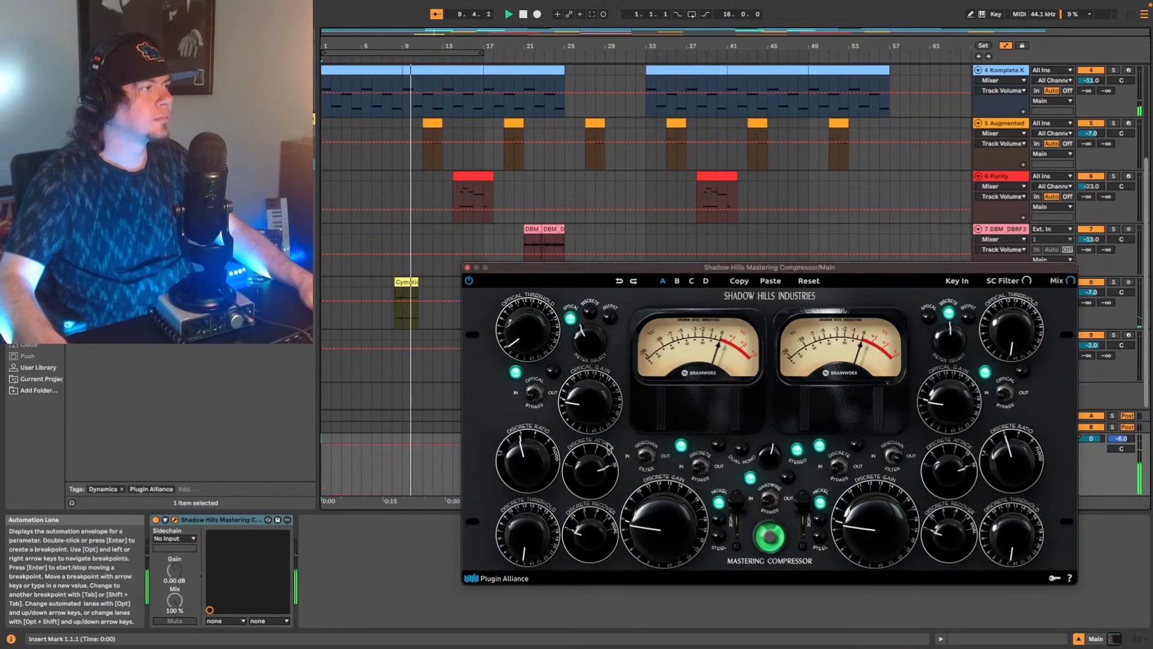
{"action": "left_click_drag", "start_coordinate": [526, 329], "coordinate": [541, 277]}
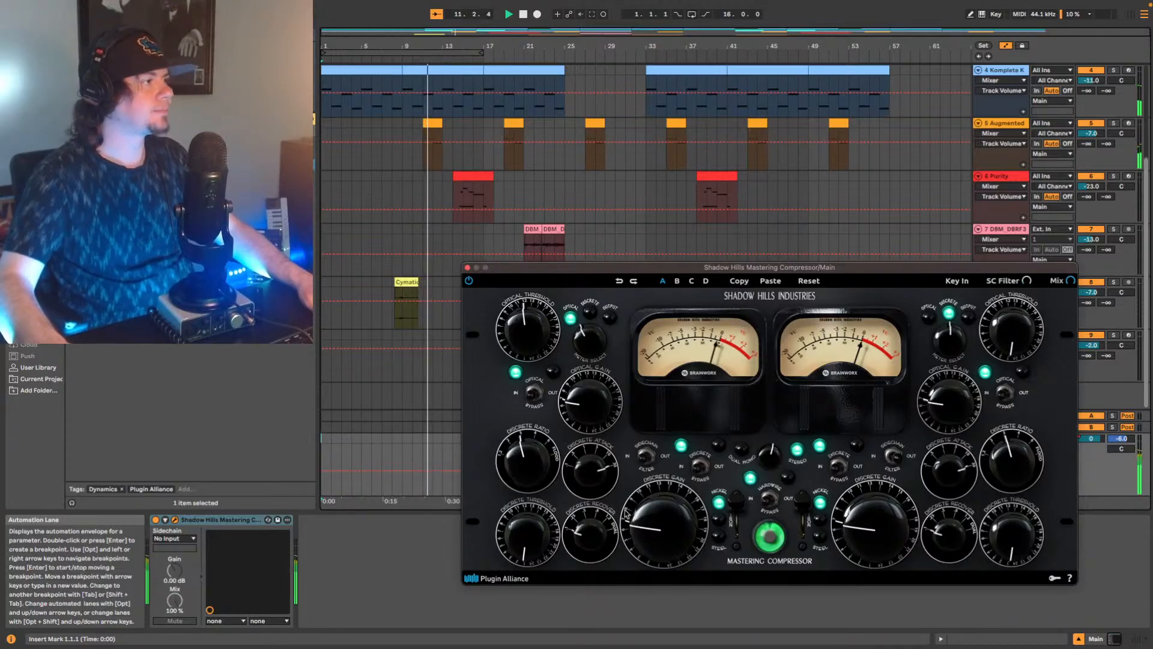
{"action": "left_click_drag", "start_coordinate": [529, 529], "coordinate": [547, 434]}
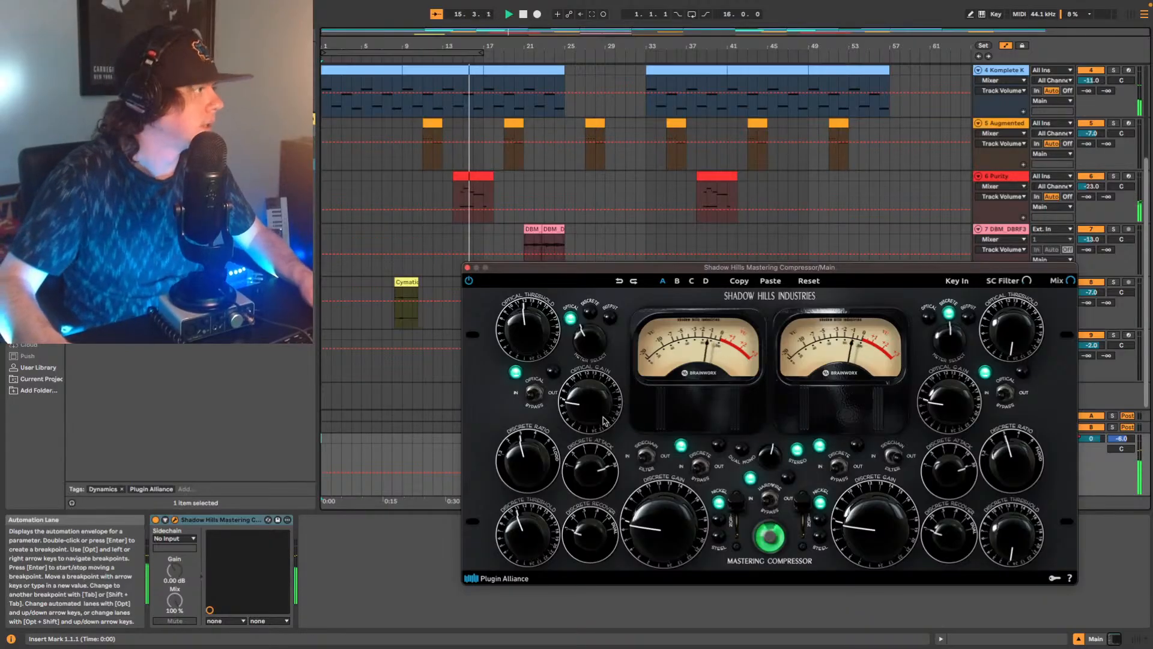
Raise the first channel's optical gain and discrete gain on the Shadow Hills compressor, and close its window.
{"action": "left_click_drag", "start_coordinate": [602, 415], "coordinate": [602, 393]}
{"action": "left_click_drag", "start_coordinate": [655, 522], "coordinate": [653, 507]}
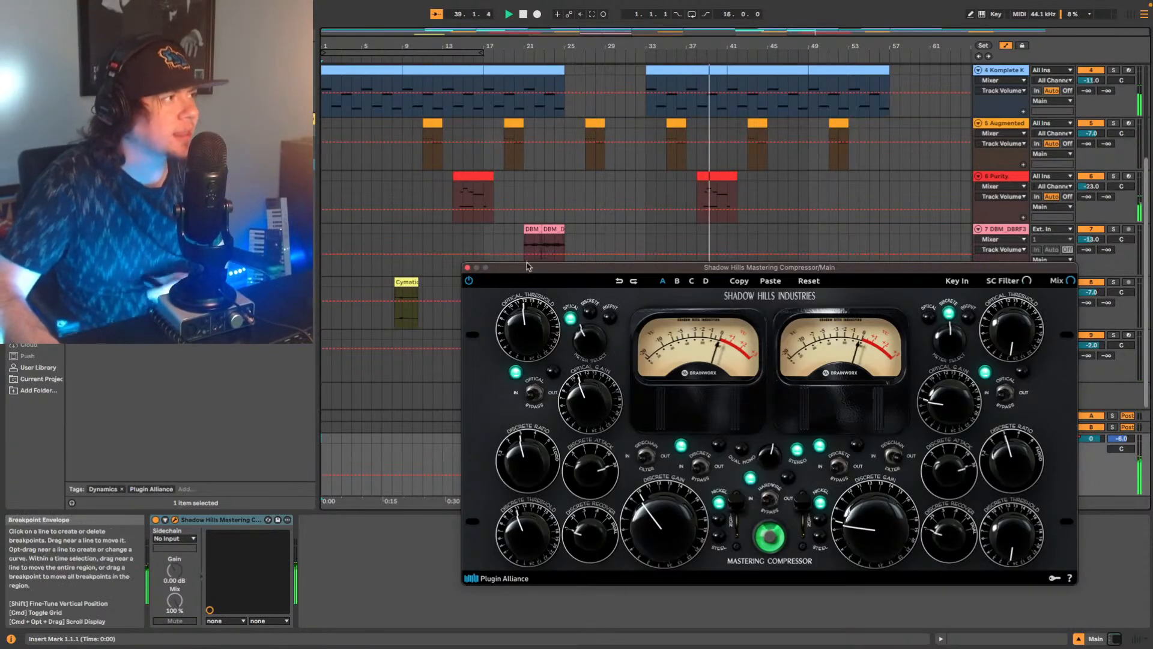
{"action": "scroll", "coordinate": [772, 186], "scroll_direction": "up", "scroll_amount": 5}
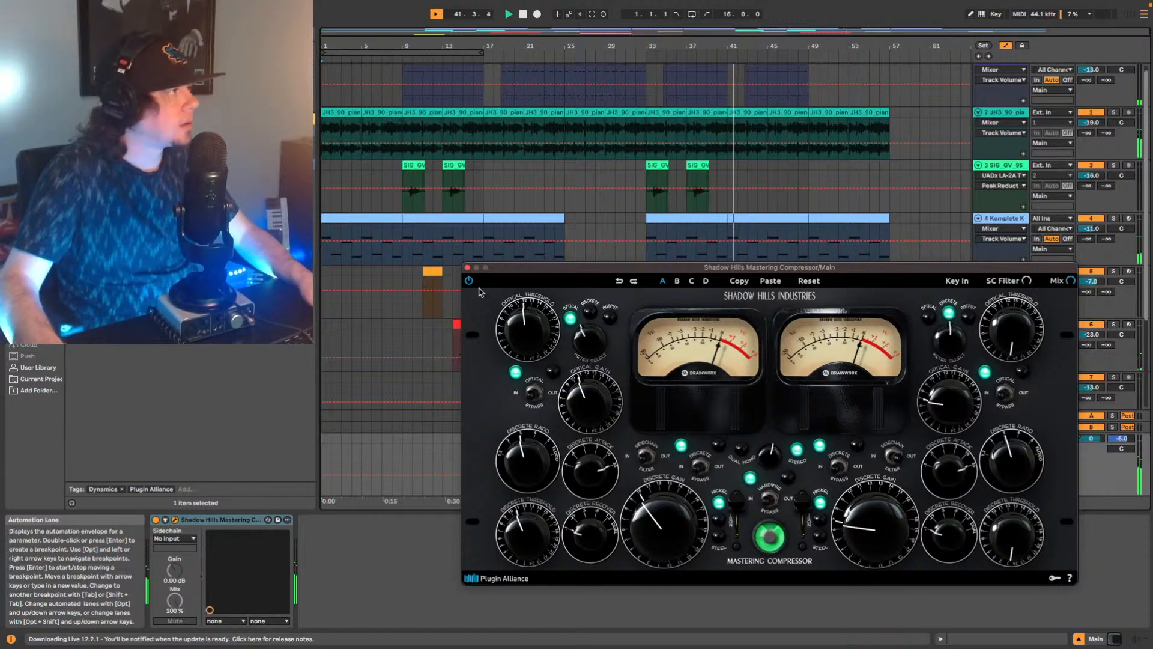
{"action": "left_click", "coordinate": [467, 268]}
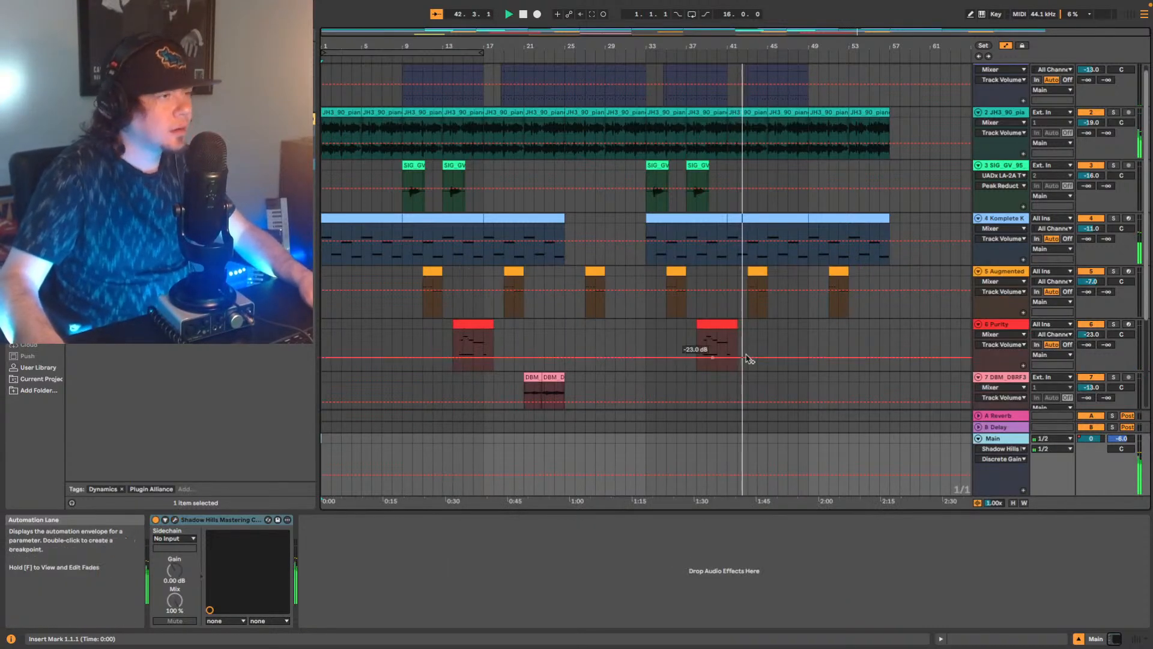
Add Soundtoys Little Radiator after the Main track's compressor, turn its Mix toward dry and raise Heat slightly.
{"action": "scroll", "coordinate": [984, 373], "scroll_direction": "down", "scroll_amount": 5}
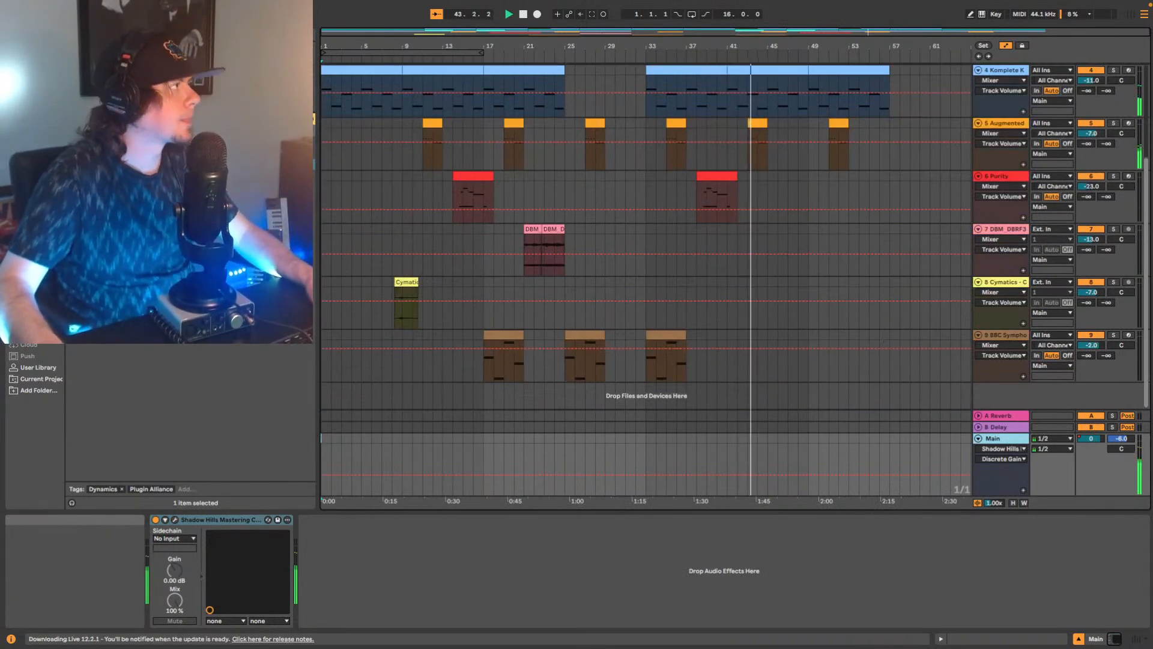
{"action": "left_click", "coordinate": [156, 33]}
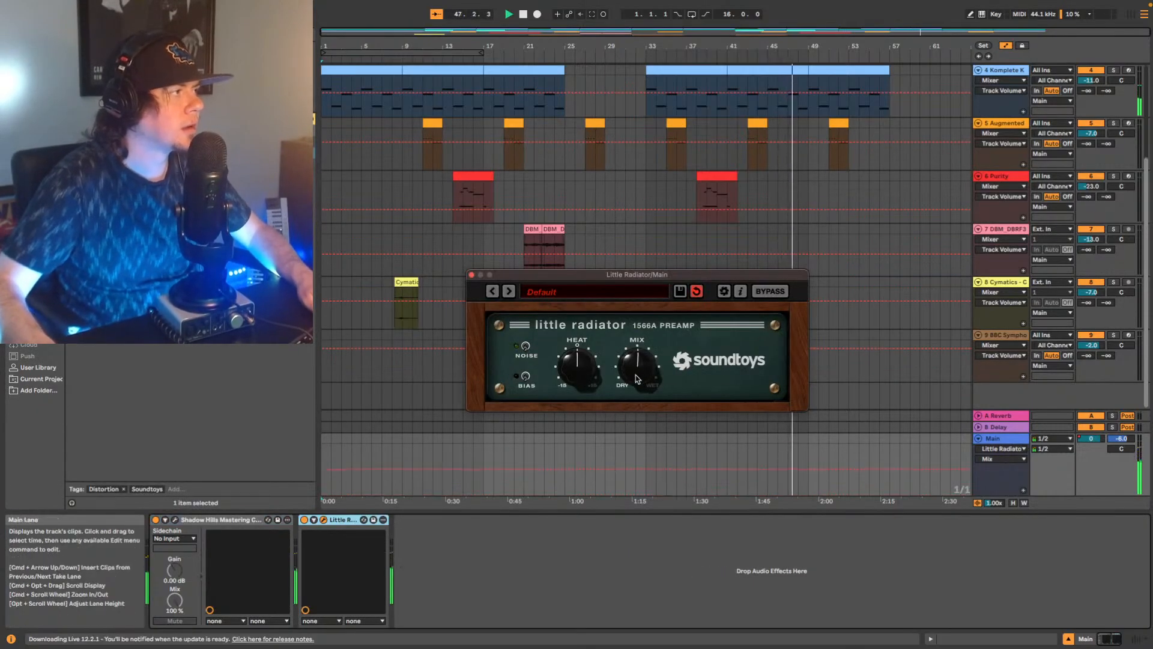
{"action": "left_click_drag", "start_coordinate": [635, 367], "coordinate": [583, 364]}
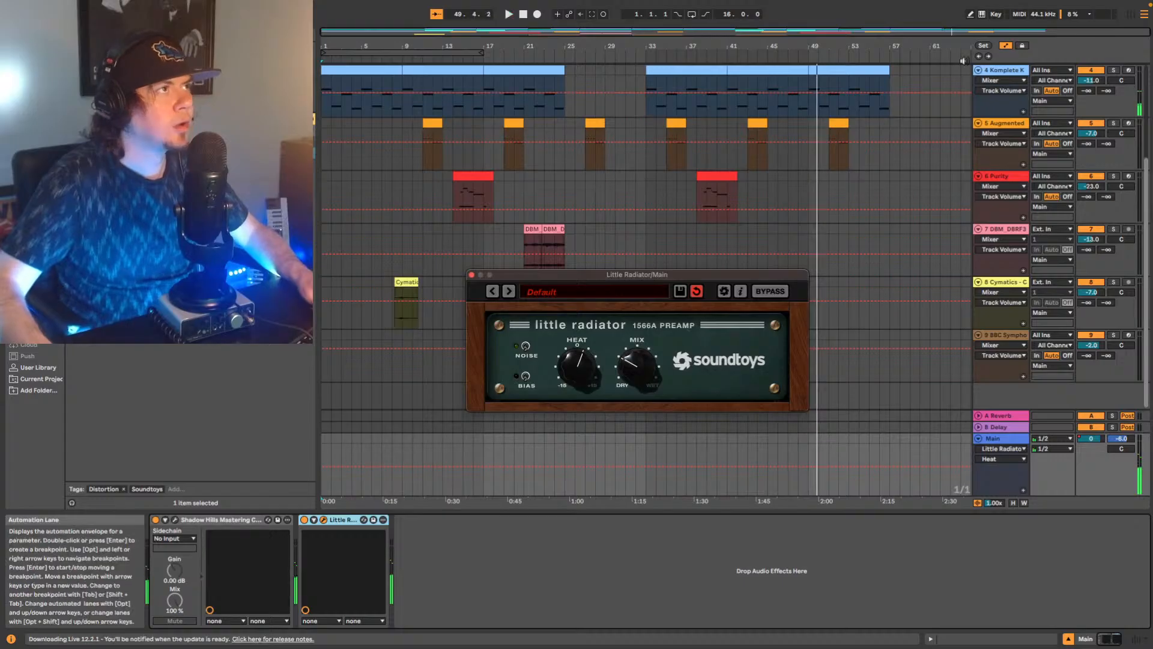
Replay the arrangement from bar 9 with the mixer shown, and close the Little Radiator window.
{"action": "left_click", "coordinate": [980, 56]}
{"action": "scroll", "coordinate": [589, 157], "scroll_direction": "up", "scroll_amount": 5}
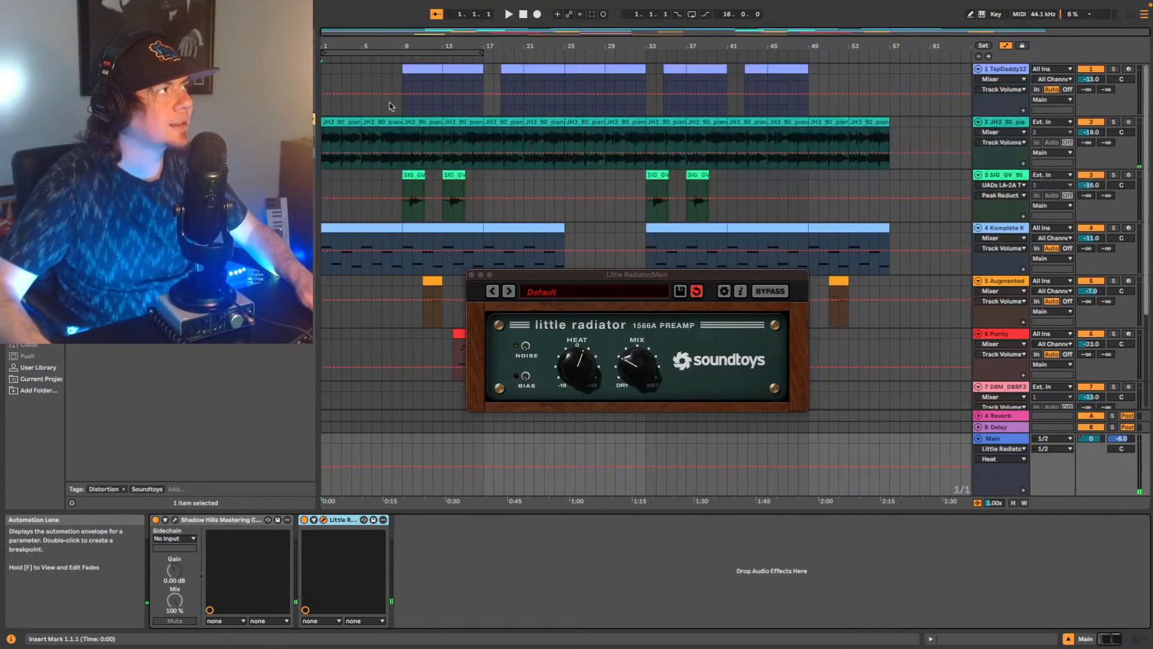
{"action": "left_click", "coordinate": [398, 57]}
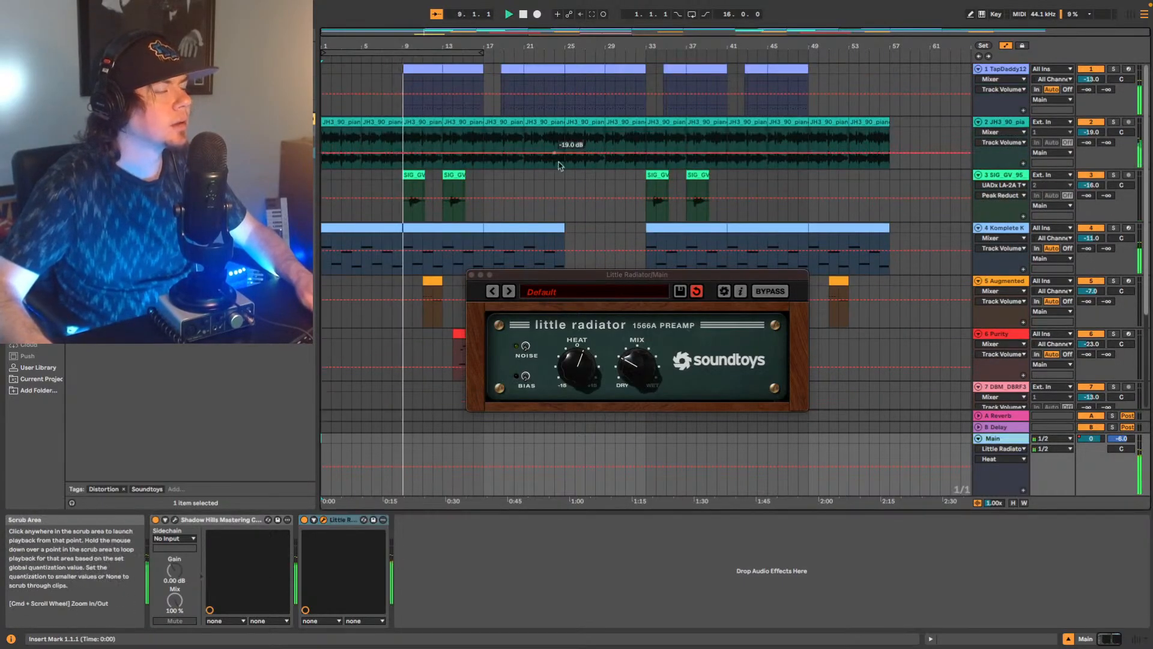
{"action": "left_click", "coordinate": [1135, 640]}
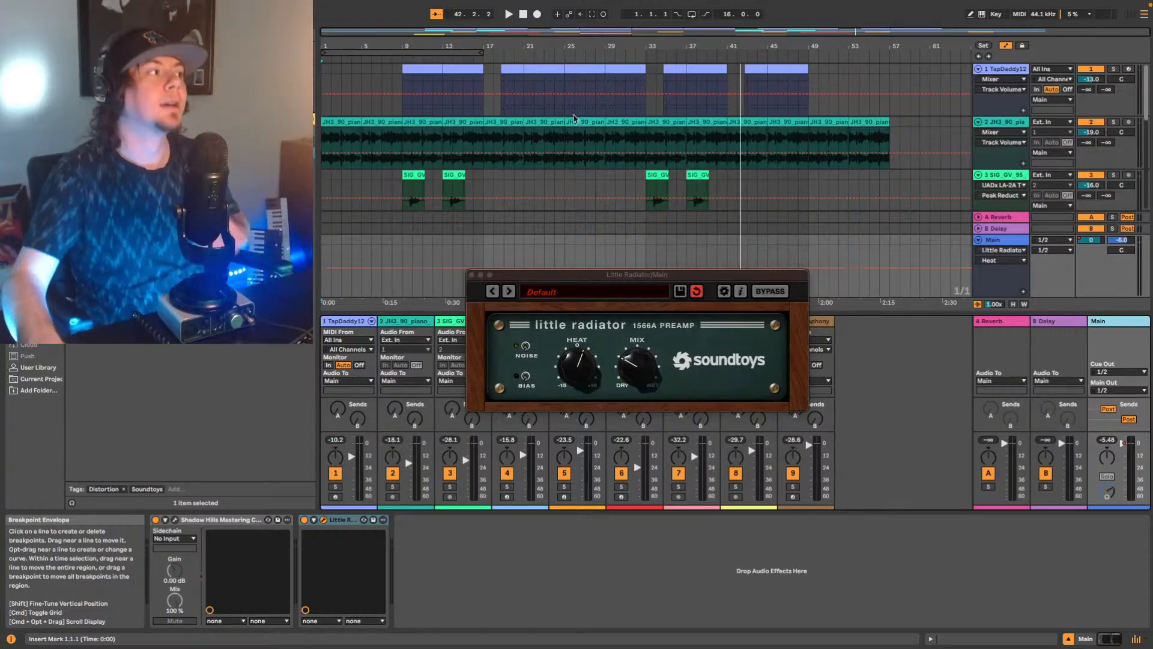
{"action": "left_click", "coordinate": [472, 276]}
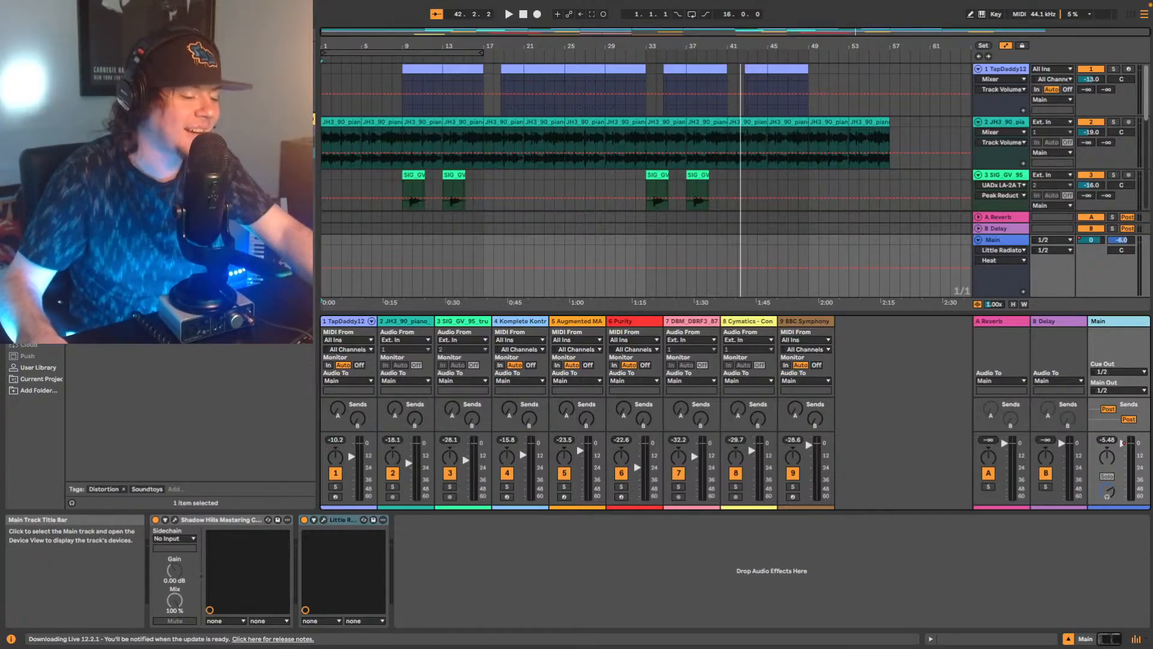
Replay from bar 9 and add a Utility after Little Radiator on the Main track with 5 dB gain.
{"action": "left_click", "coordinate": [400, 59]}
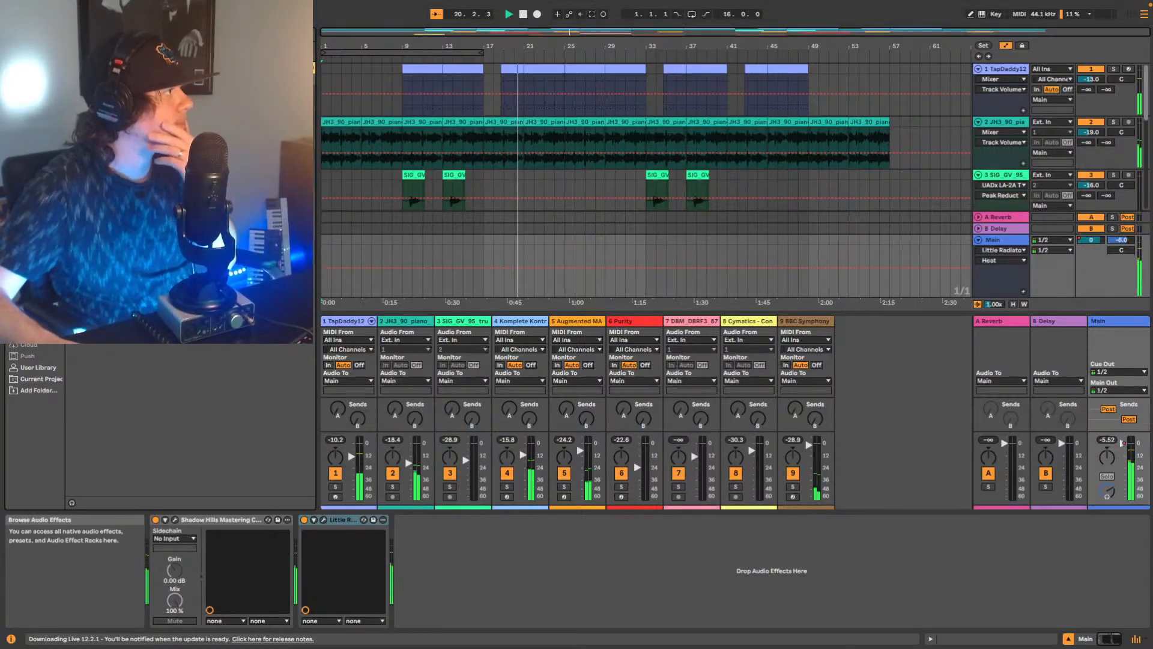
{"action": "mouse_move", "coordinate": [120, 102]}
{"action": "left_mouse_down"}
{"action": "mouse_move", "coordinate": [438, 506]}
{"action": "mouse_move", "coordinate": [469, 576]}
{"action": "left_mouse_up"}
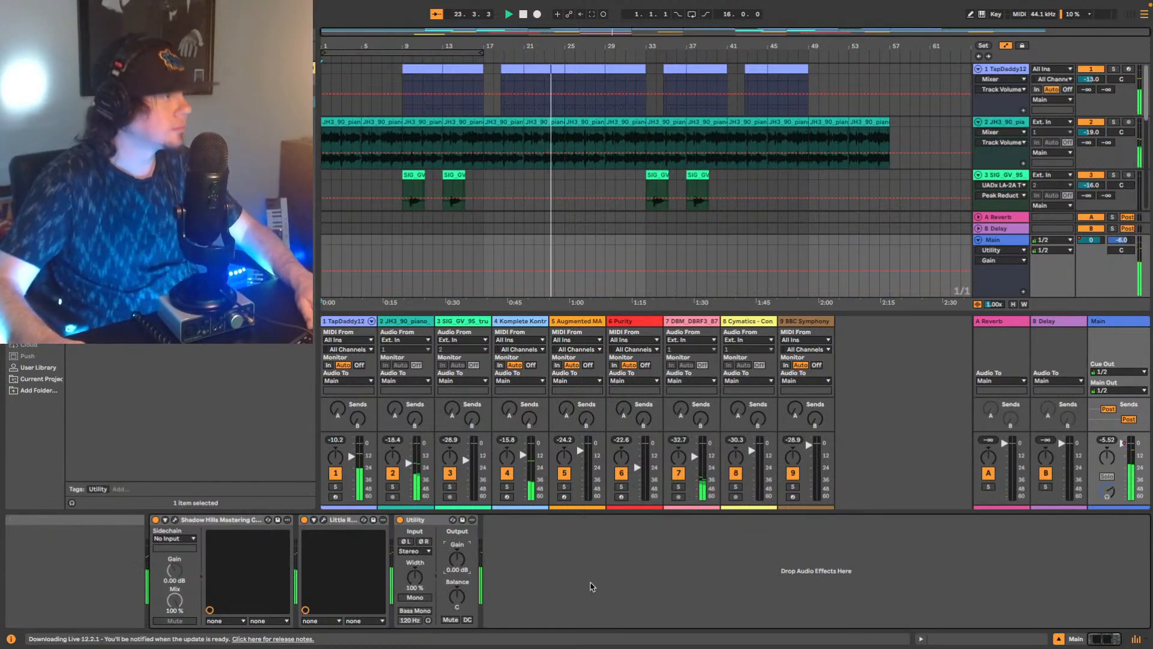
{"action": "type", "text": "5"}
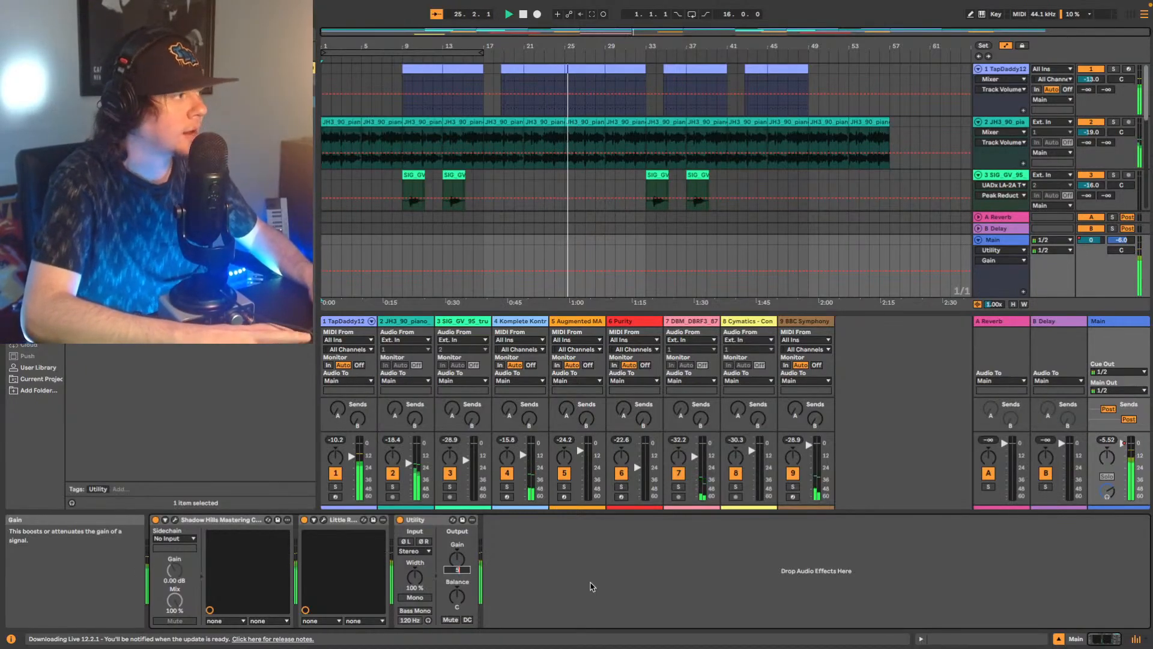
{"action": "key", "text": "Return"}
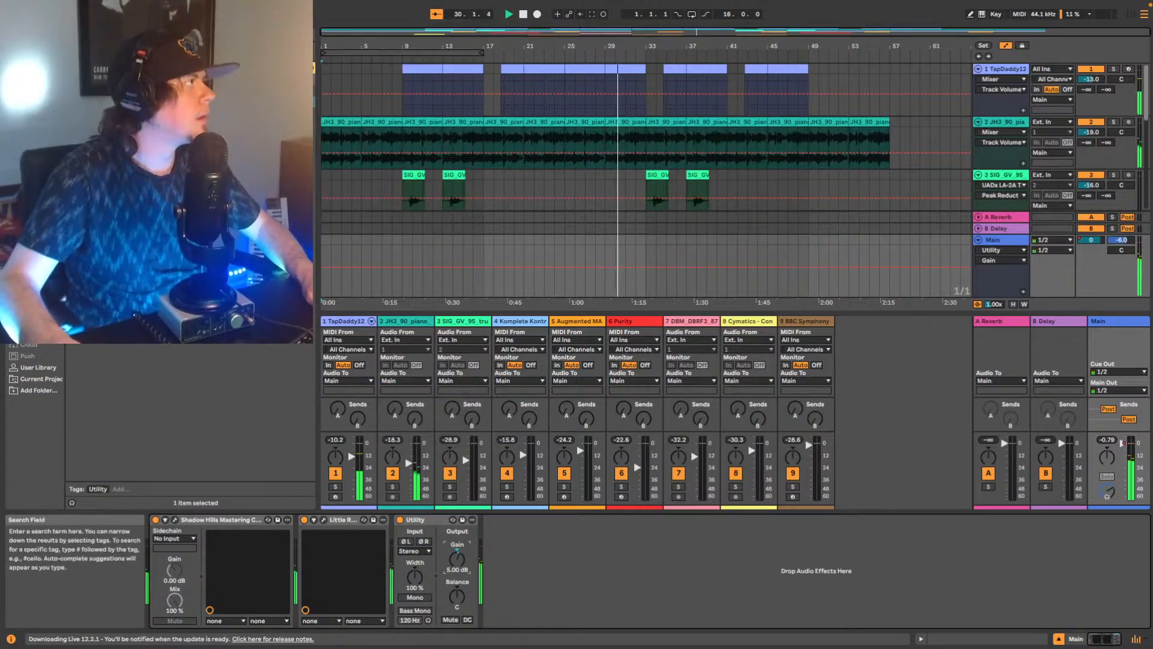
Add Youlean Loudness Meter 2 after the Utility on the Main track, check the loudness during playback, and close its window.
{"action": "left_click", "coordinate": [25, 34]}
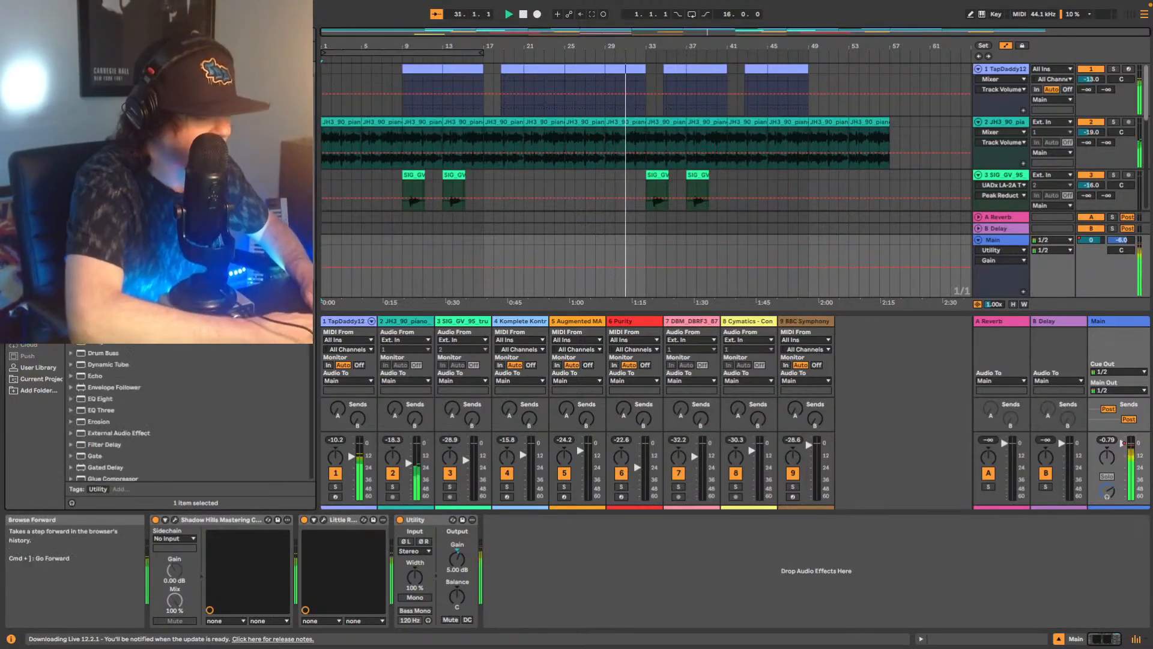
{"action": "left_click", "coordinate": [25, 35]}
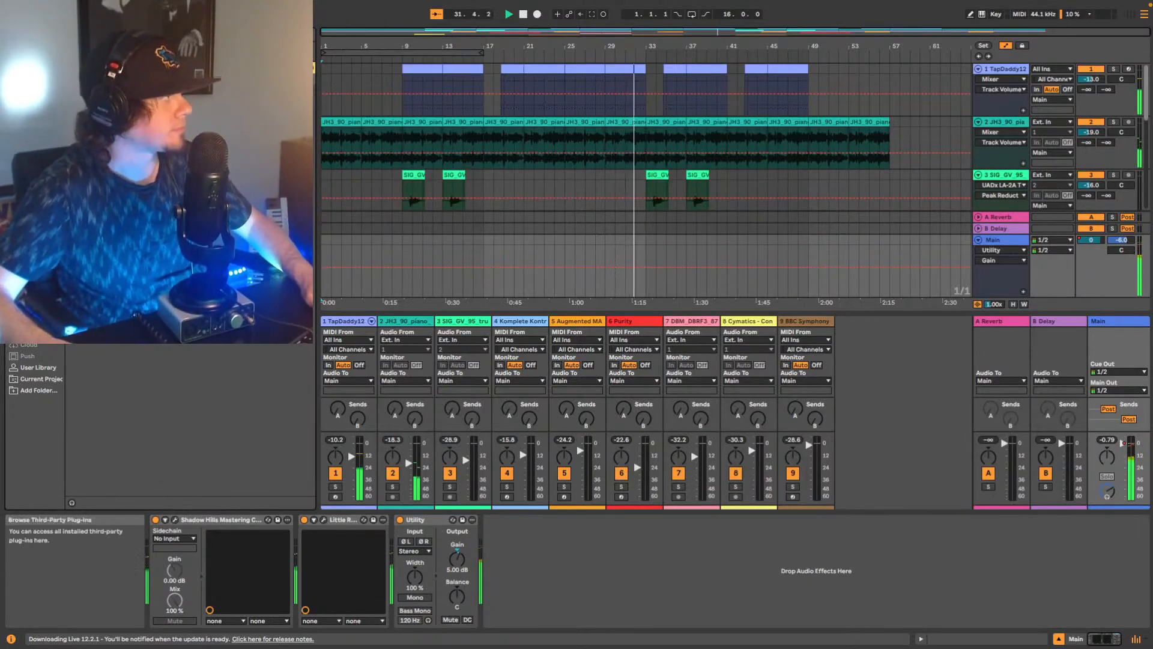
{"action": "left_click", "coordinate": [29, 248]}
{"action": "left_click_drag", "start_coordinate": [150, 164], "coordinate": [599, 575]}
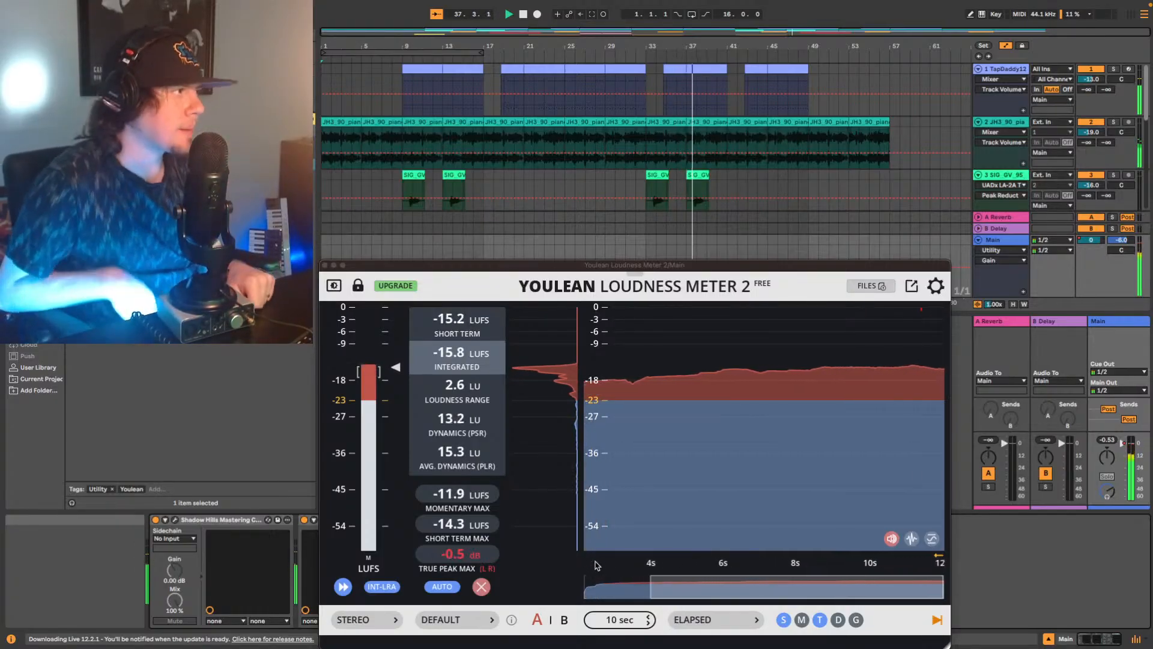
{"action": "left_click", "coordinate": [325, 265]}
Stop playback, place the insert marker at bar 9 and show the Main track's devices.
{"action": "key", "text": "space"}
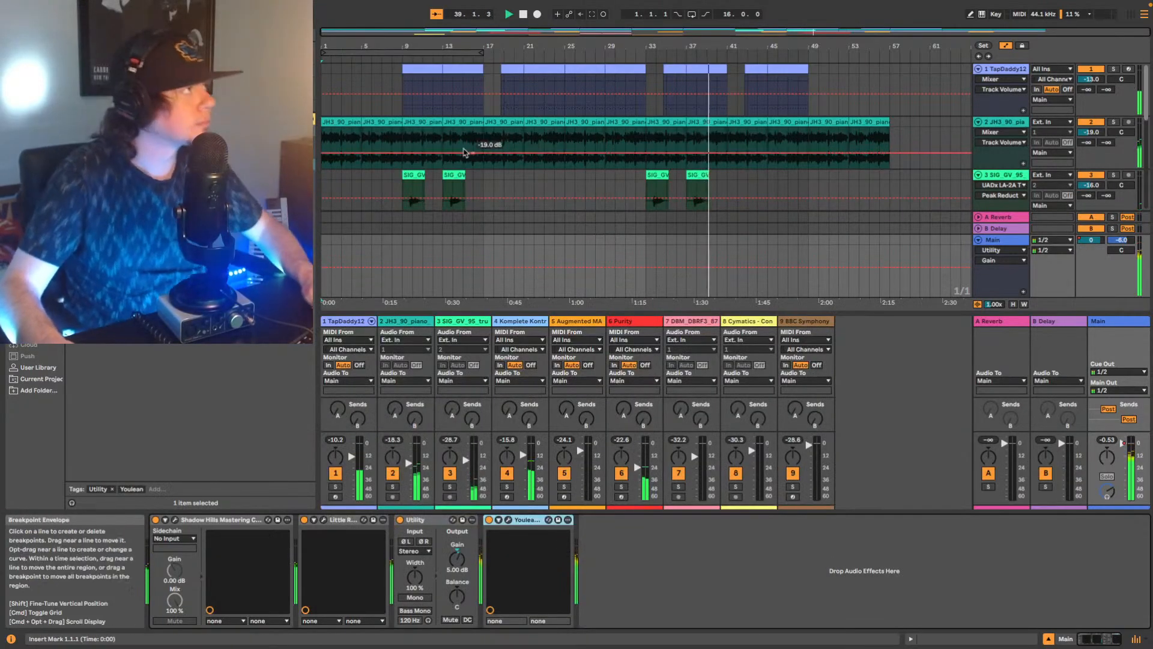
{"action": "left_click", "coordinate": [402, 167]}
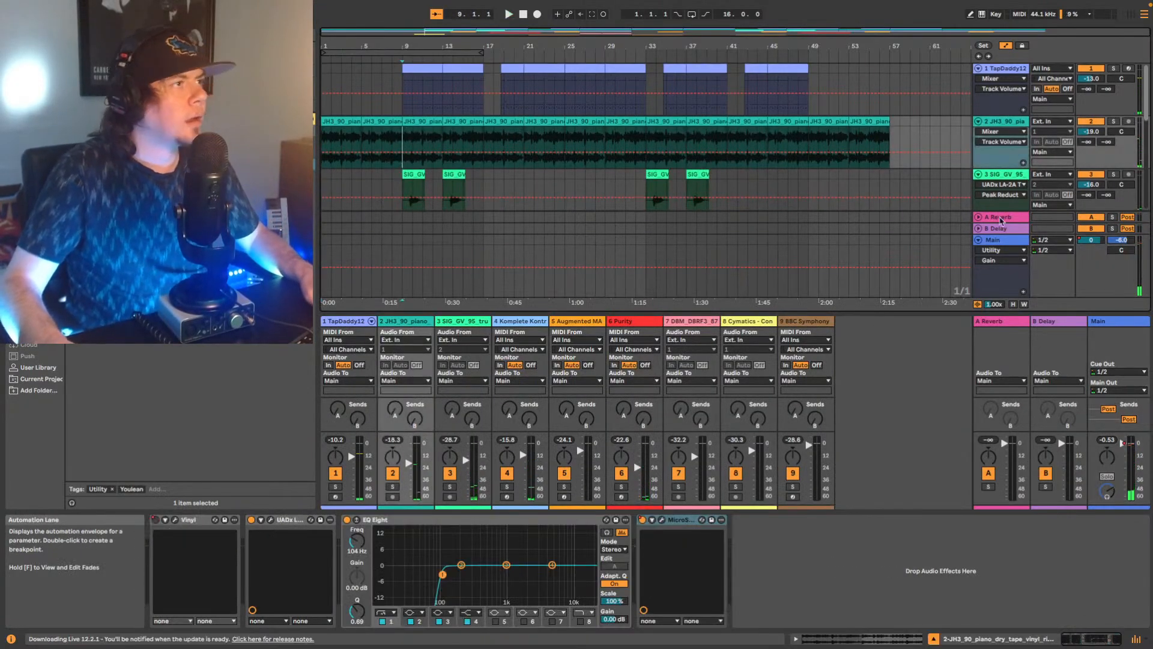
{"action": "left_click", "coordinate": [402, 240]}
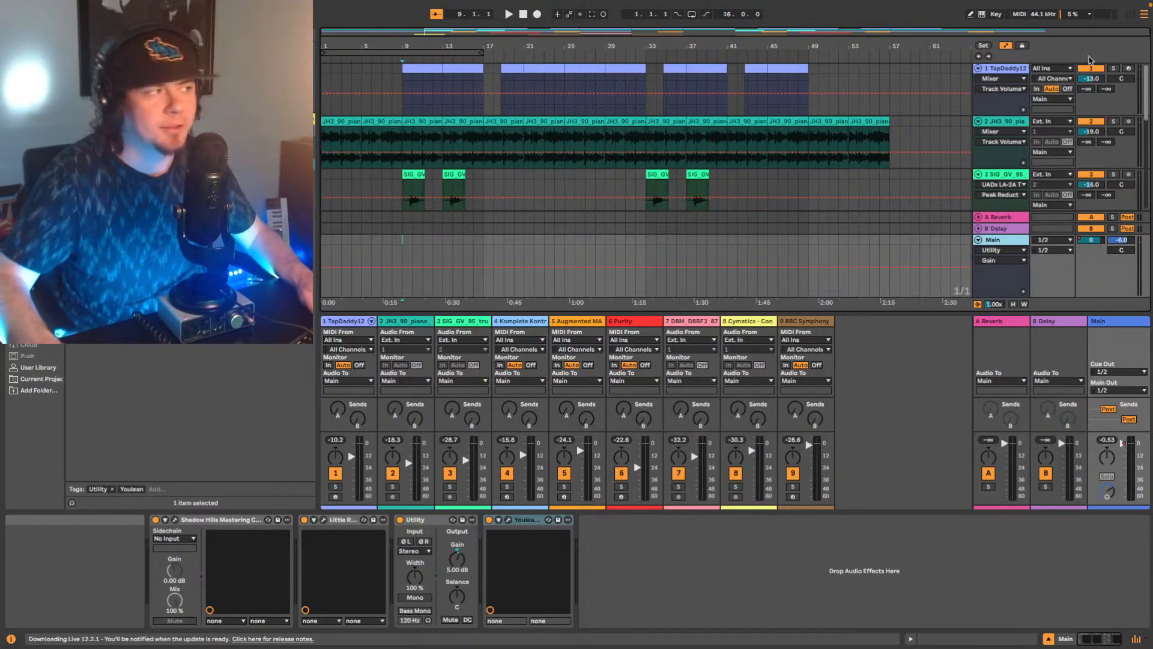
Listen to the arrangement from bar 17, bring the Main track's device chain back into view, and stop playback.
{"action": "scroll", "coordinate": [604, 178], "scroll_direction": "down", "scroll_amount": 2}
{"action": "scroll", "coordinate": [605, 179], "scroll_direction": "down", "scroll_amount": 10}
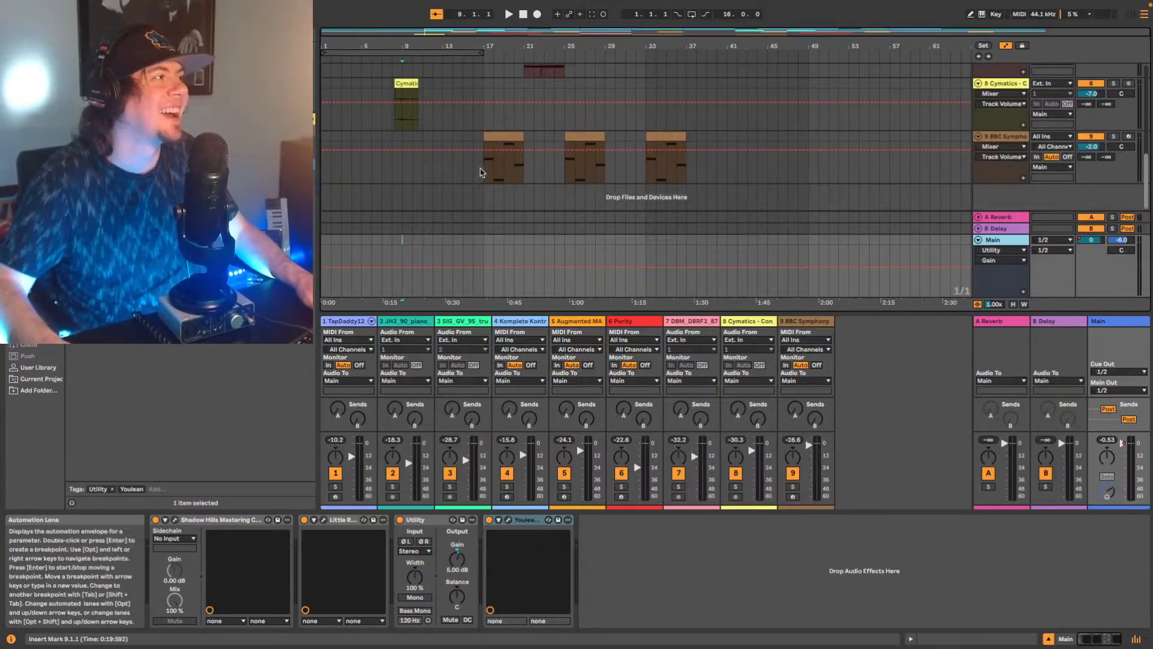
{"action": "left_click", "coordinate": [484, 172]}
{"action": "key", "text": "space"}
{"action": "scroll", "coordinate": [601, 150], "scroll_direction": "up", "scroll_amount": 5}
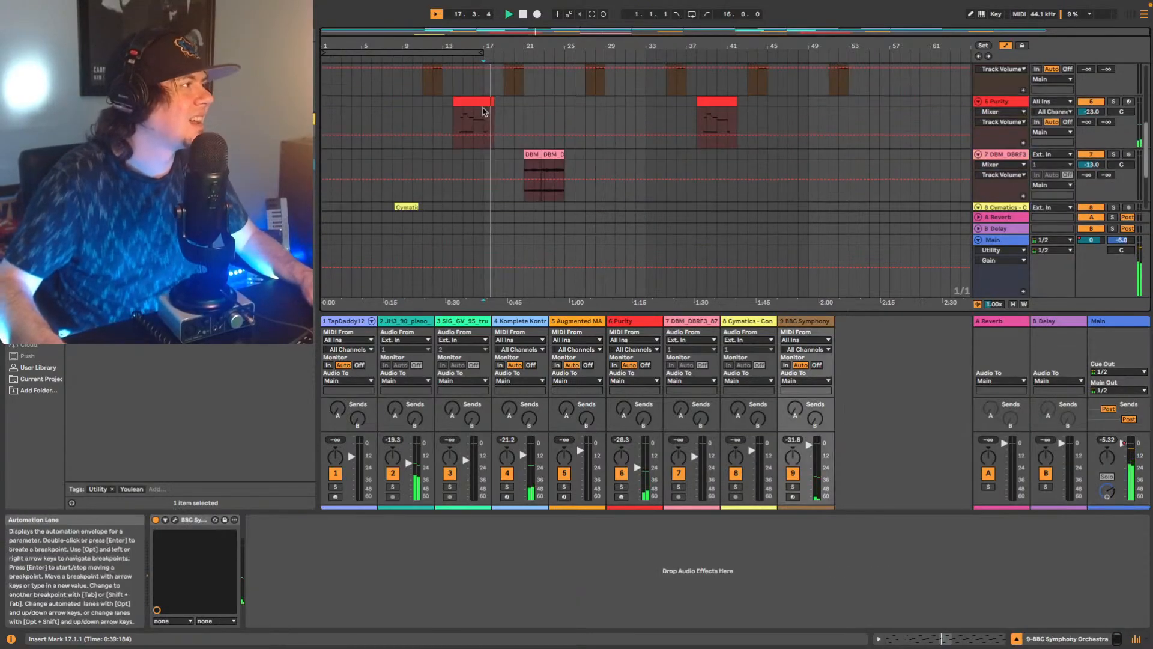
{"action": "left_click", "coordinate": [992, 241]}
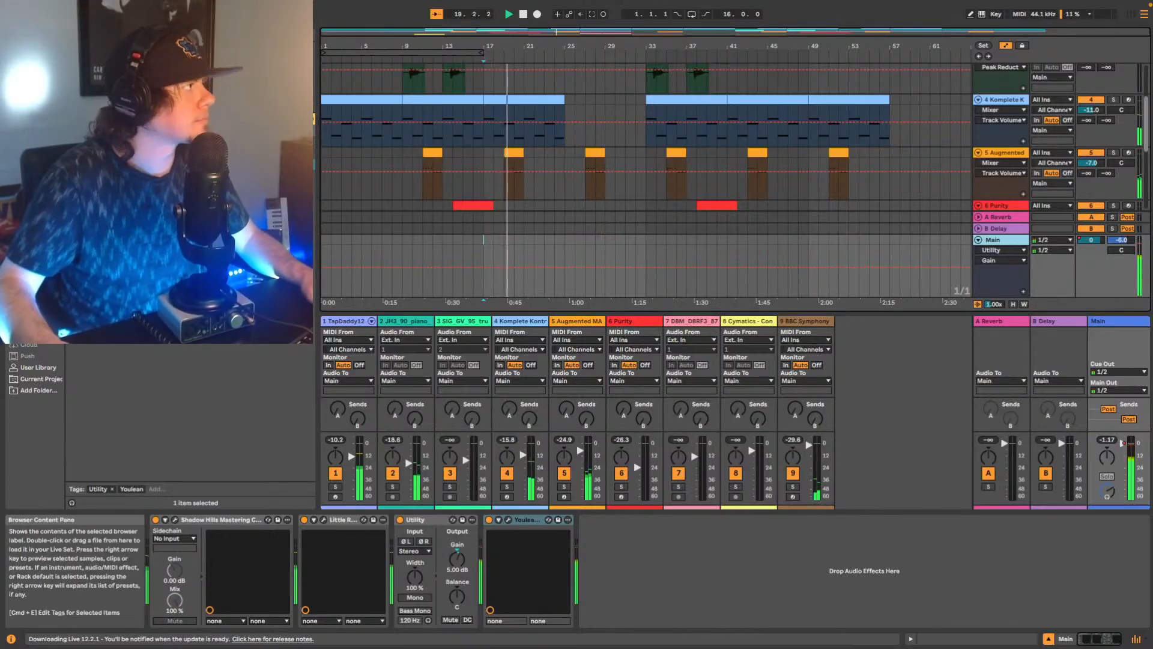
{"action": "key", "text": "space"}
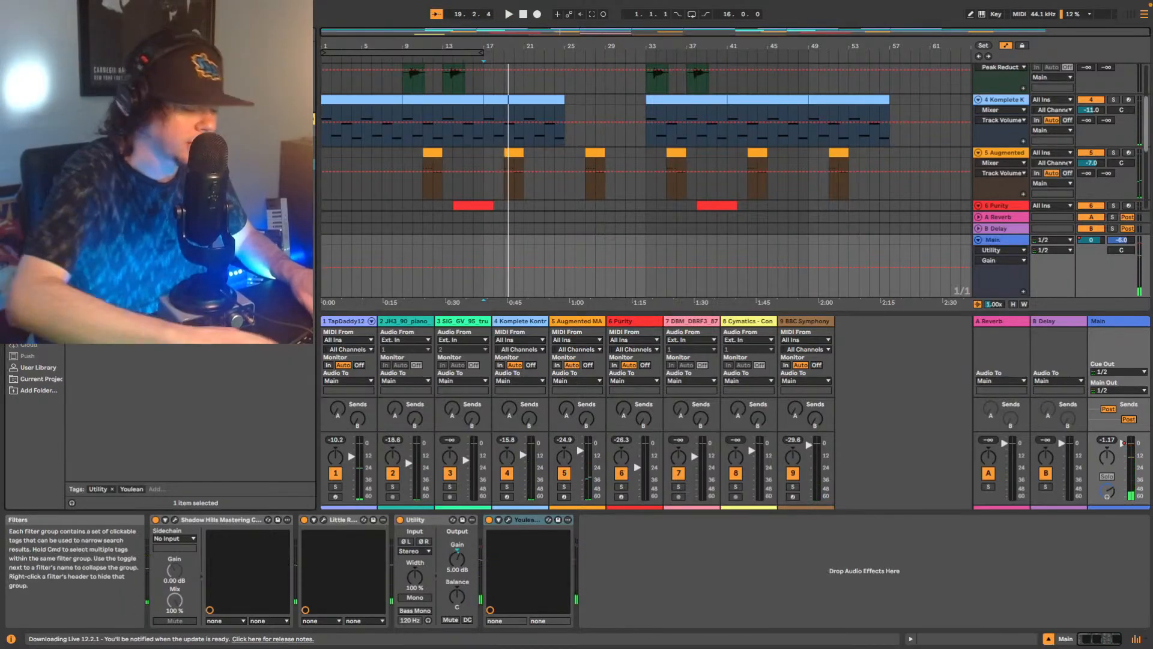
Insert iZotope Ozone 9 Elements between the Utility and the Youlean meter on the Main track, with playback set to start from bar 9.
{"action": "left_click", "coordinate": [180, 90]}
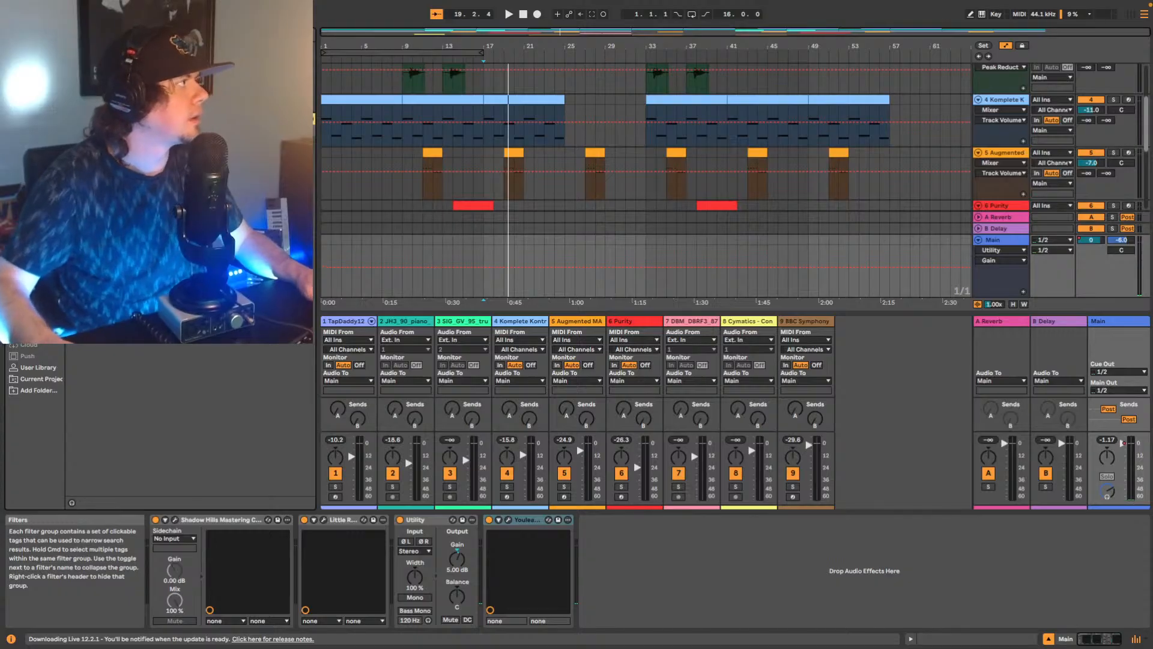
{"action": "left_click_drag", "start_coordinate": [156, 241], "coordinate": [482, 513]}
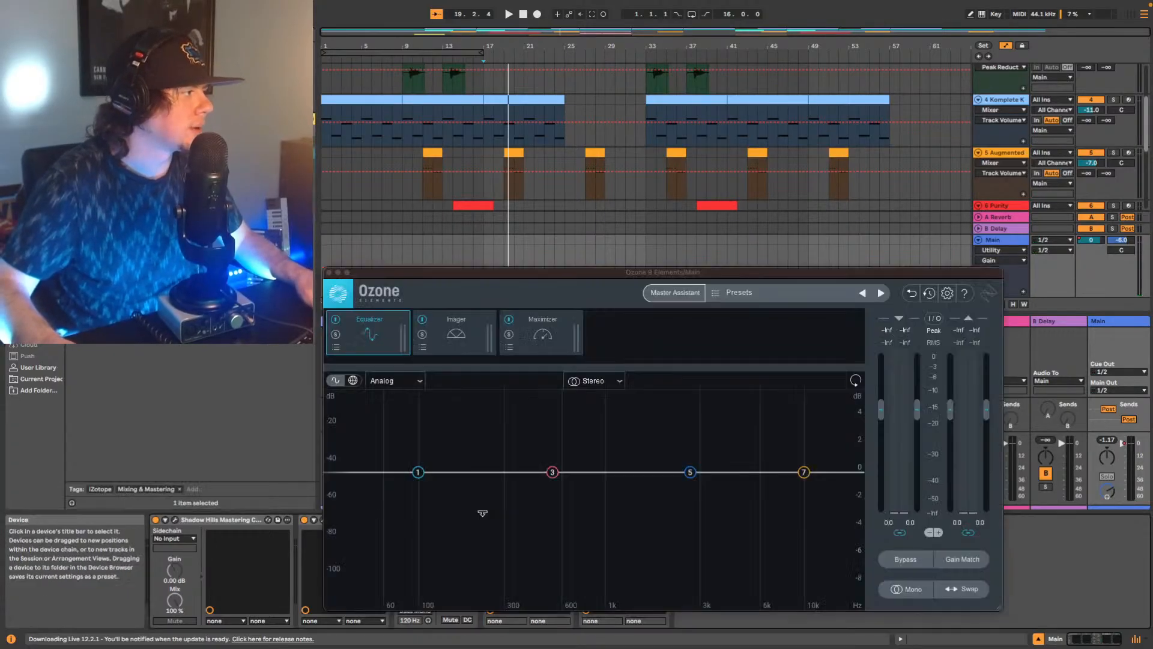
{"action": "scroll", "coordinate": [397, 131], "scroll_direction": "up", "scroll_amount": 5}
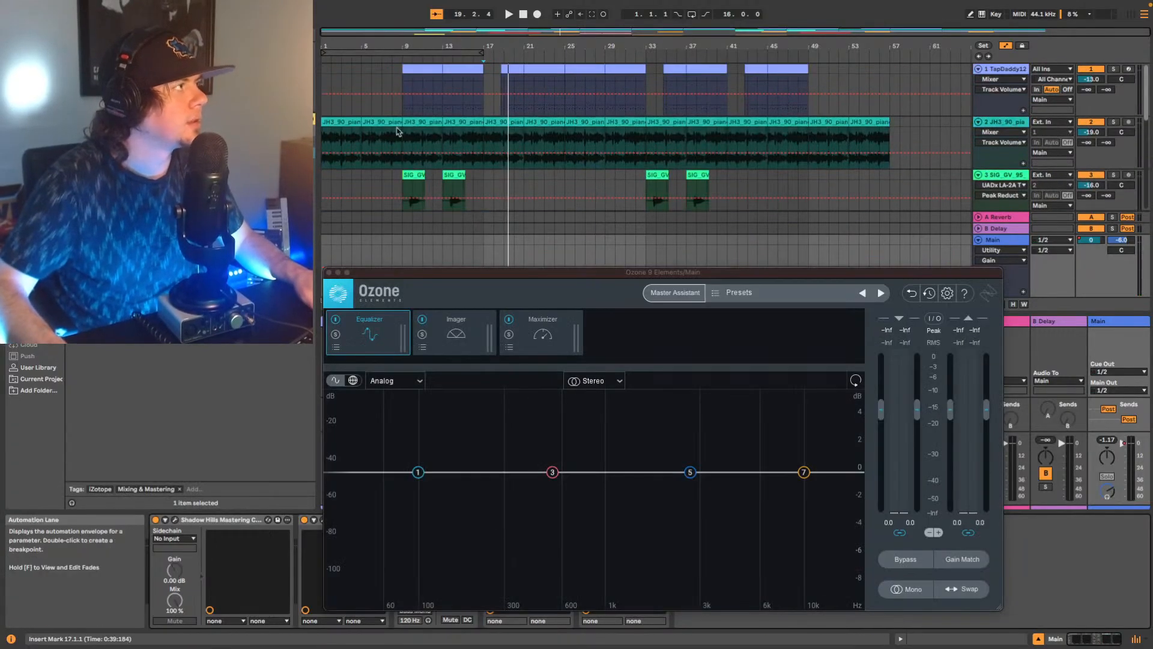
{"action": "left_click", "coordinate": [396, 131]}
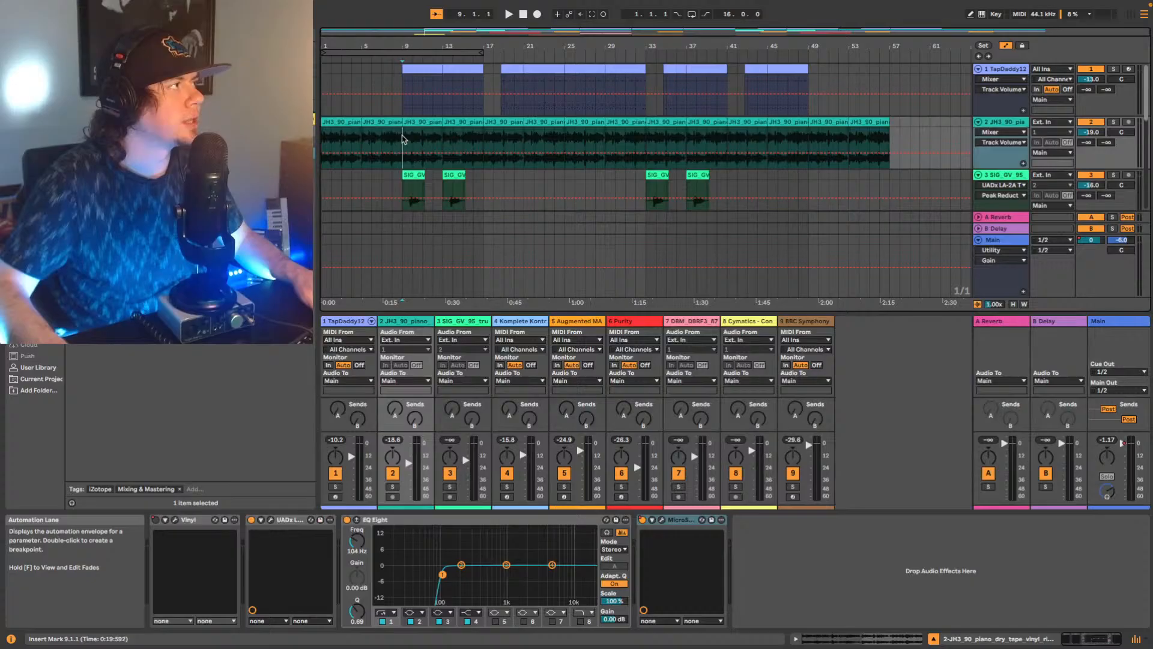
{"action": "left_click", "coordinate": [1112, 325]}
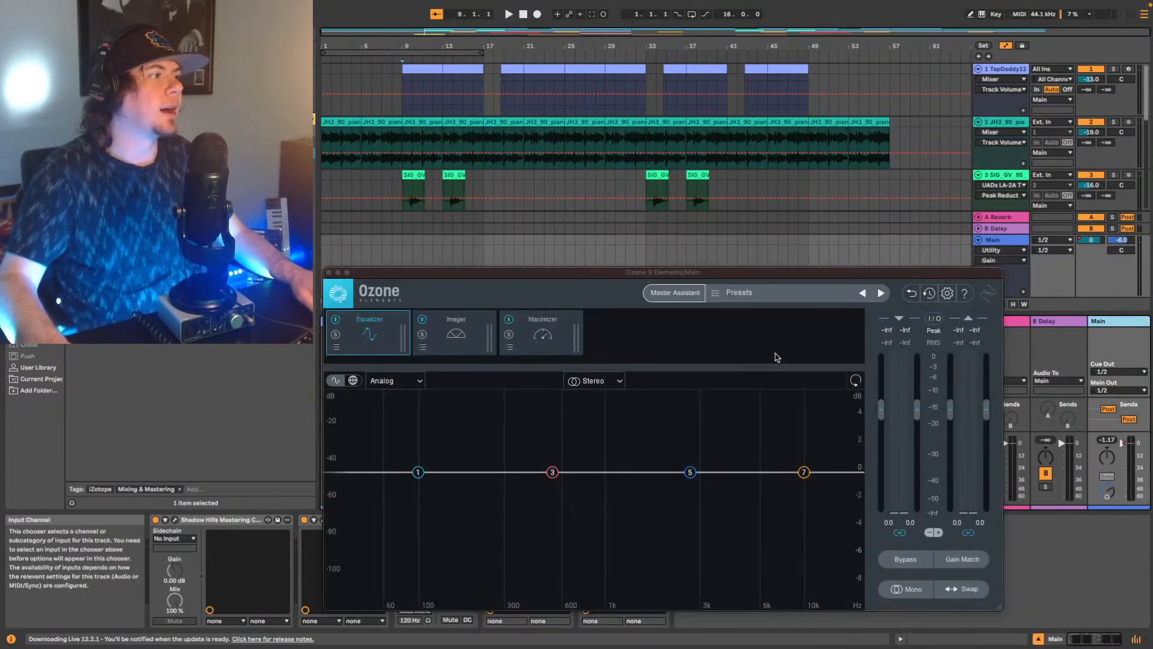
Run Ozone's Master Assistant with High intensity and Streaming destination, play the track from bar 9 for analysis, and accept the suggestion.
{"action": "left_click", "coordinate": [665, 295]}
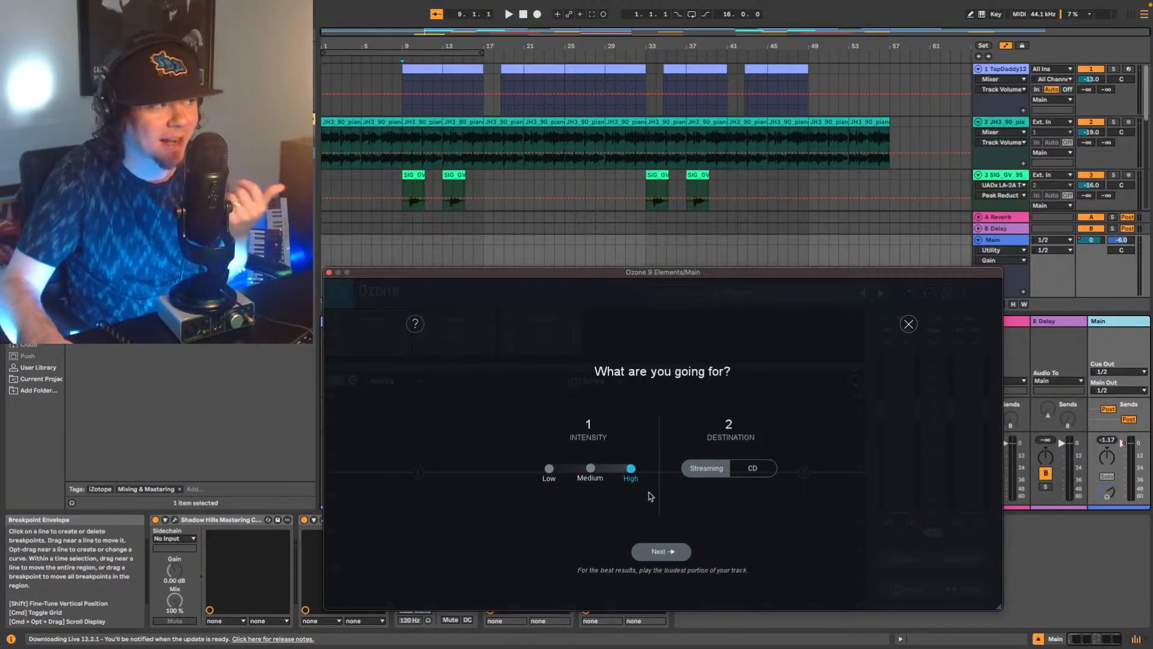
{"action": "left_click", "coordinate": [644, 556]}
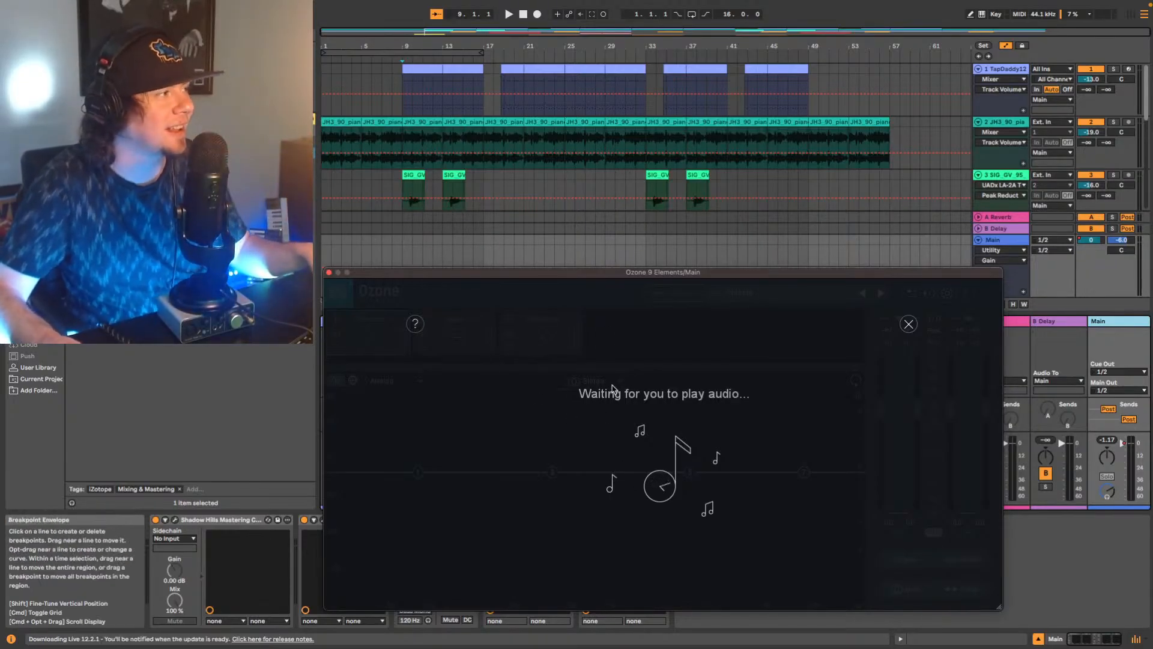
{"action": "key", "text": "space"}
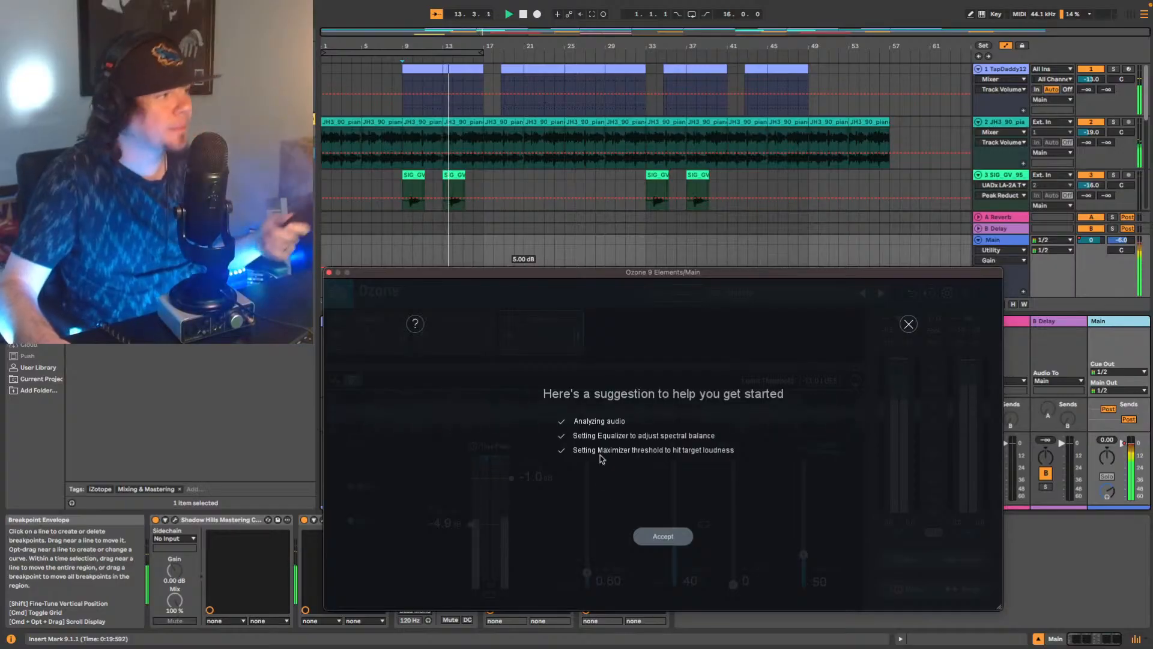
{"action": "left_click", "coordinate": [661, 538]}
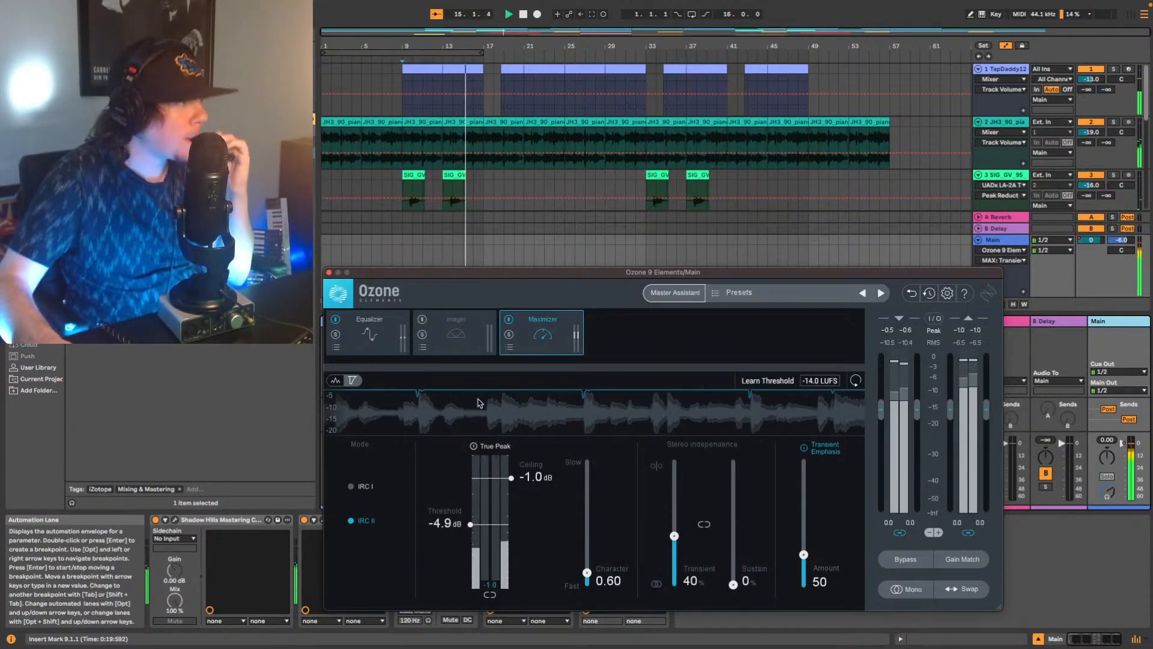
Raise the Ozone Maximizer's ceiling to 0.0 dB, and compare the sound with the Equalizer module bypassed and active.
{"action": "left_click_drag", "start_coordinate": [512, 478], "coordinate": [510, 452]}
{"action": "left_click", "coordinate": [373, 336]}
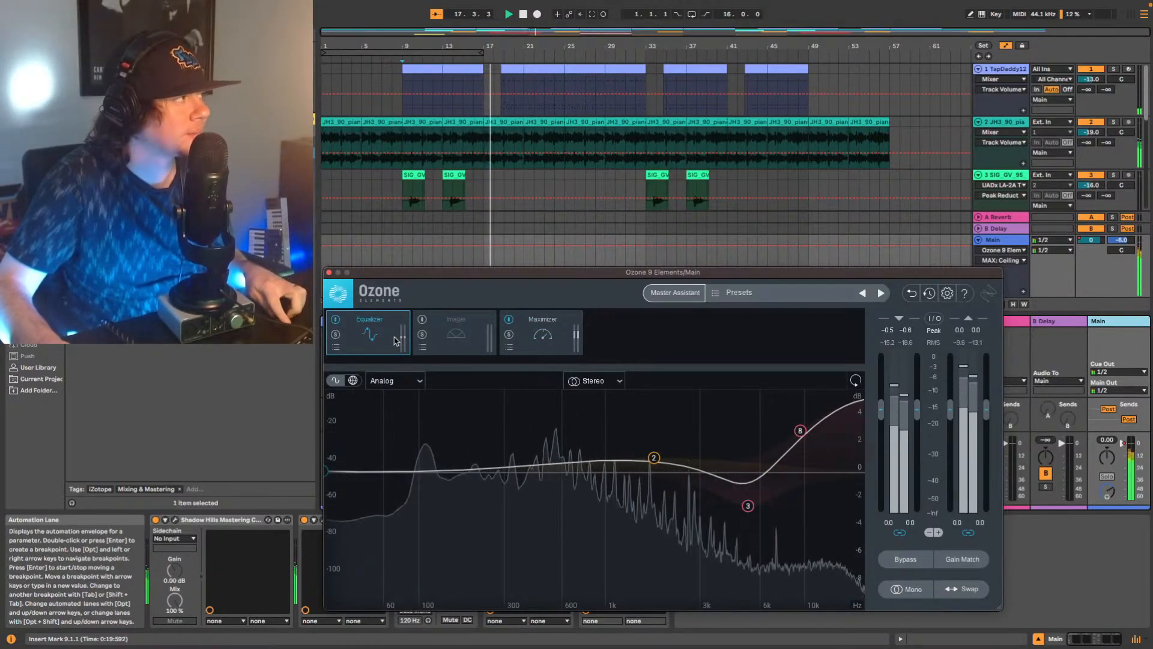
{"action": "left_click", "coordinate": [335, 319]}
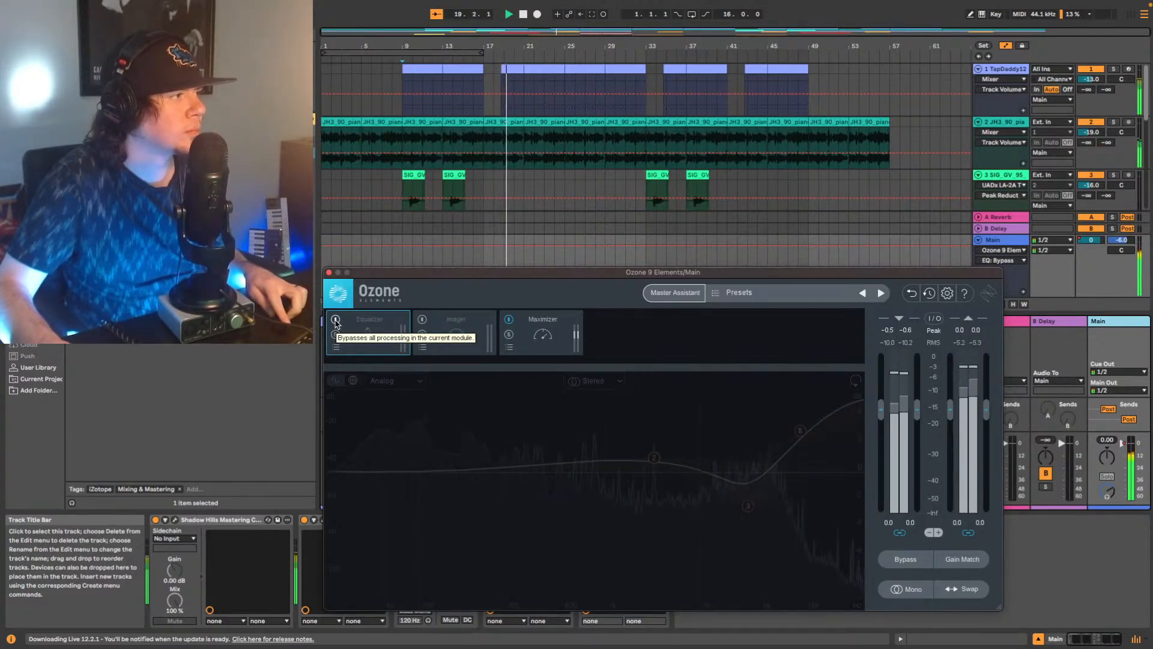
{"action": "left_click", "coordinate": [335, 320]}
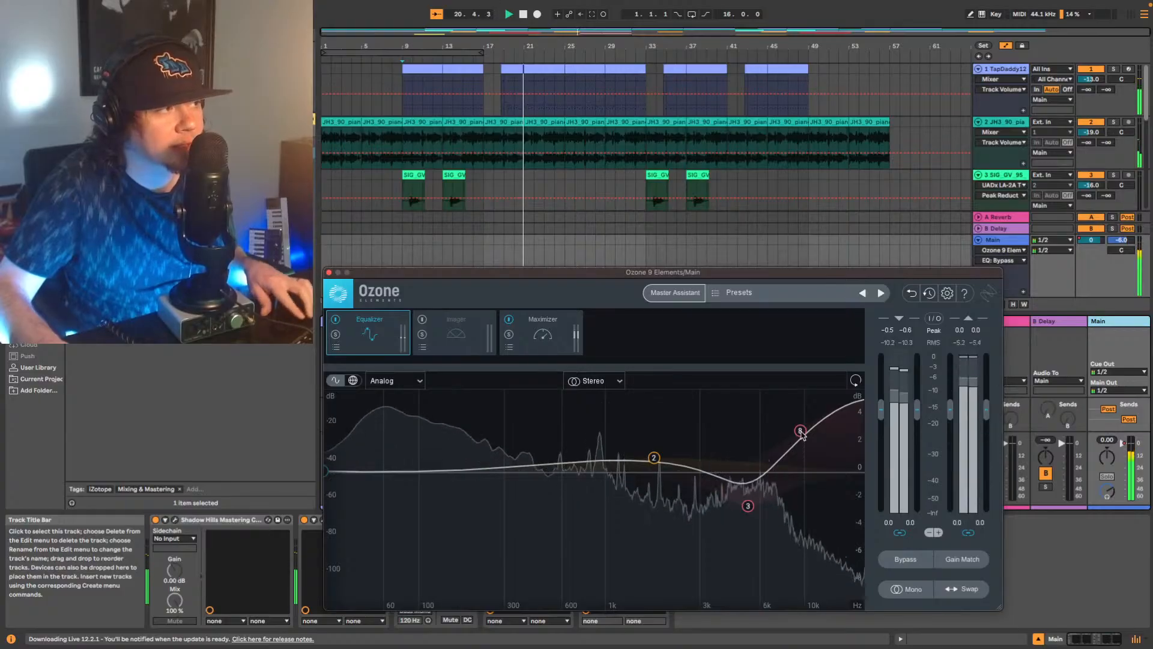
Lower the Ozone Equalizer's high shelf to 2.3 dB at 9385 Hz and replay from bar 9.
{"action": "mouse_move", "coordinate": [802, 433]}
{"action": "left_mouse_down"}
{"action": "mouse_move", "coordinate": [801, 474]}
{"action": "mouse_move", "coordinate": [801, 445]}
{"action": "left_mouse_up"}
{"action": "key", "text": "space"}
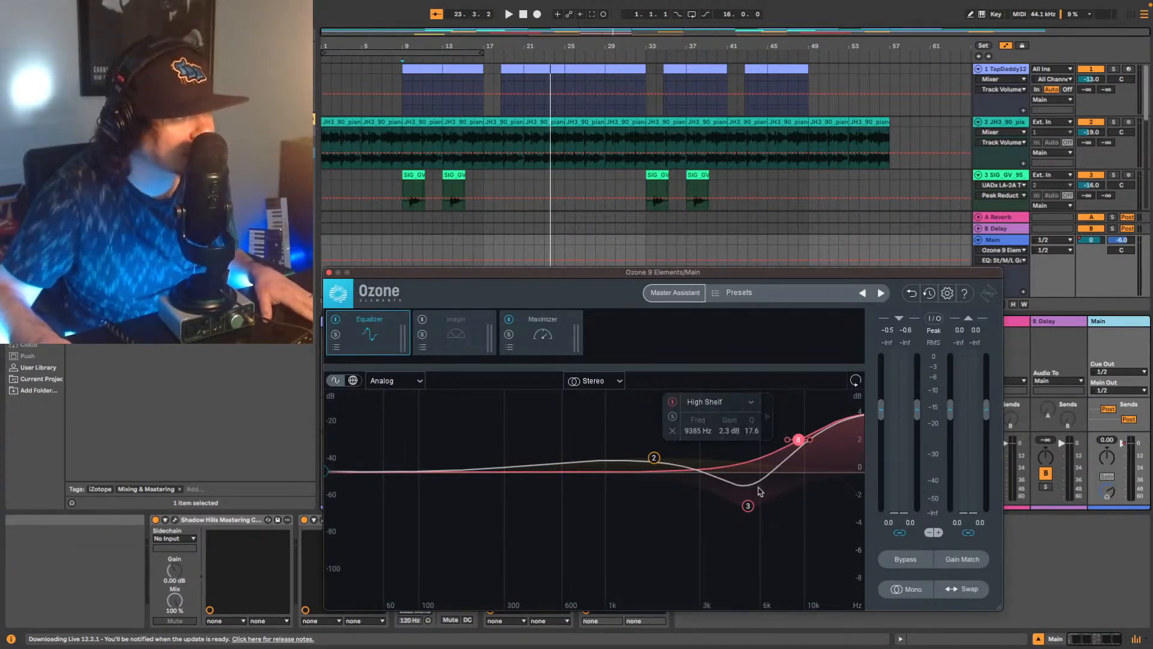
{"action": "key", "text": "space"}
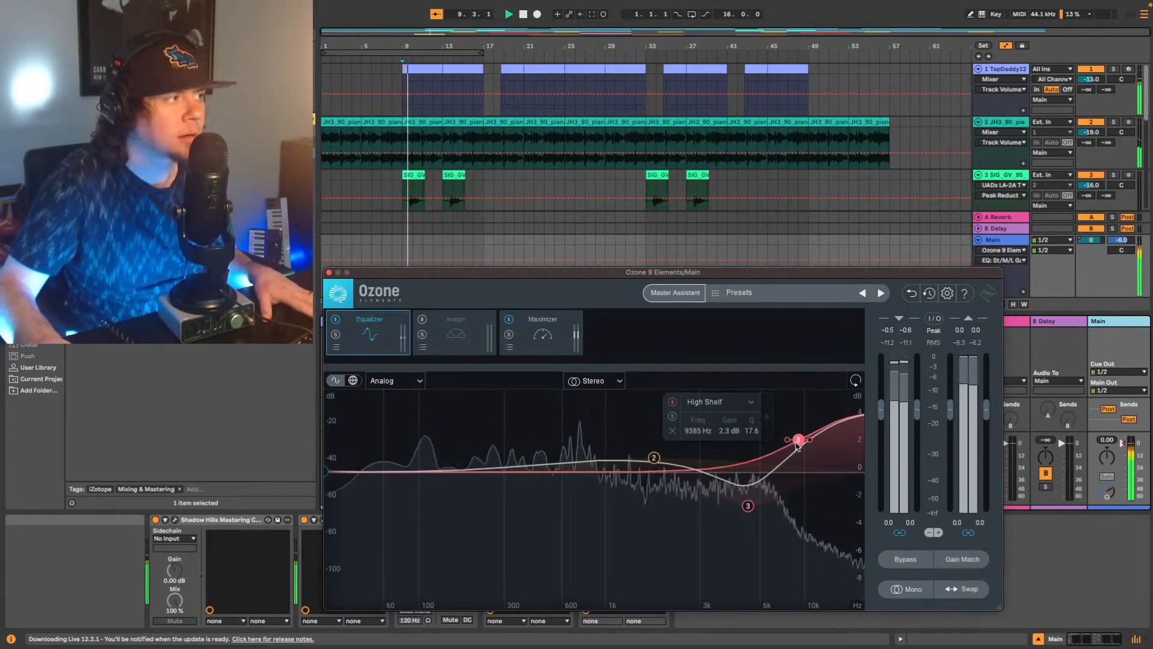
Move the Ozone window clear of the device chain and enable True Peak limiting in the Maximizer.
{"action": "left_click_drag", "start_coordinate": [415, 275], "coordinate": [486, 141]}
{"action": "left_click", "coordinate": [613, 198]}
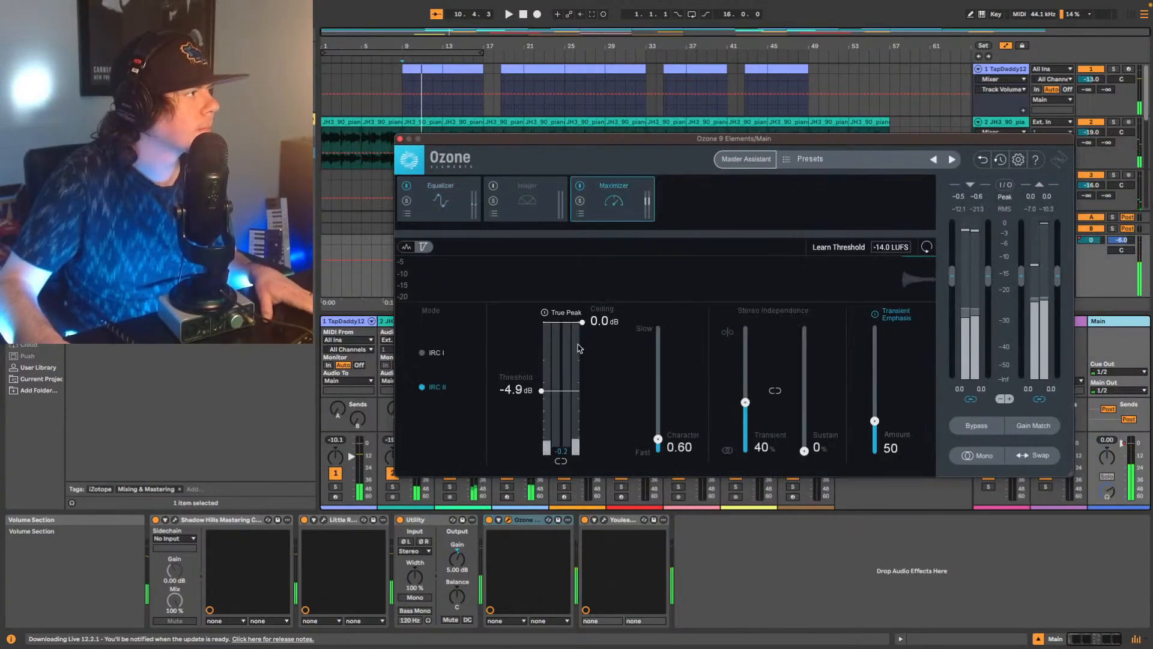
{"action": "left_click", "coordinate": [545, 312]}
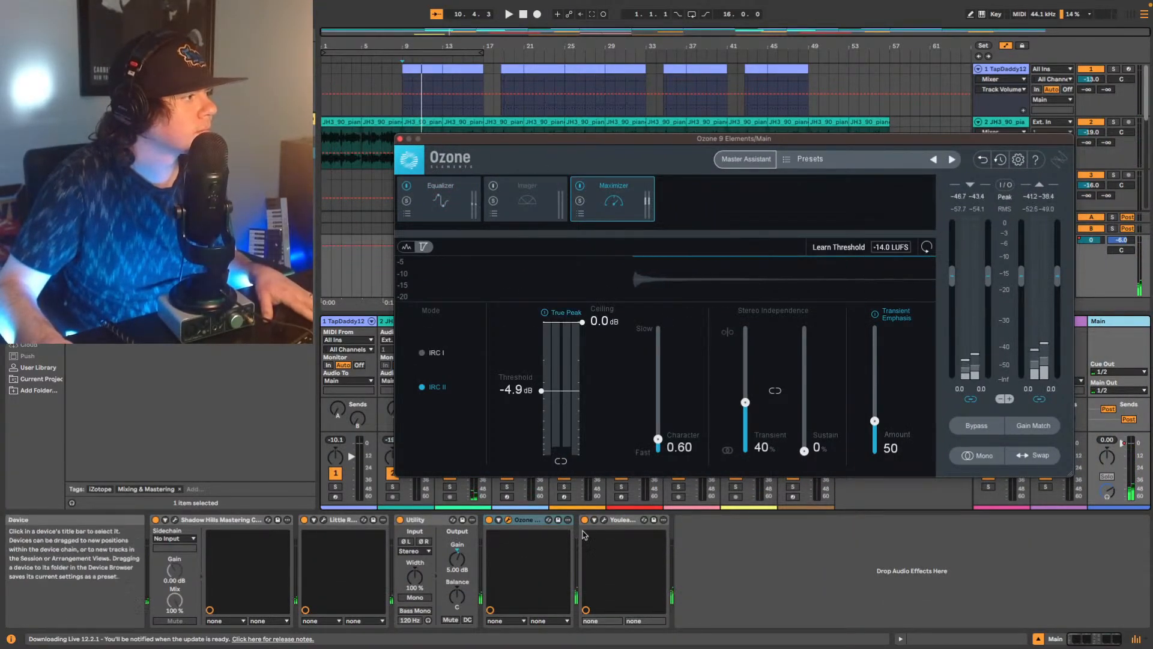
Open the Youlean Loudness Meter and measure the master's loudness while playing the arrangement from bar 1.
{"action": "left_click", "coordinate": [604, 520]}
{"action": "key", "text": "space"}
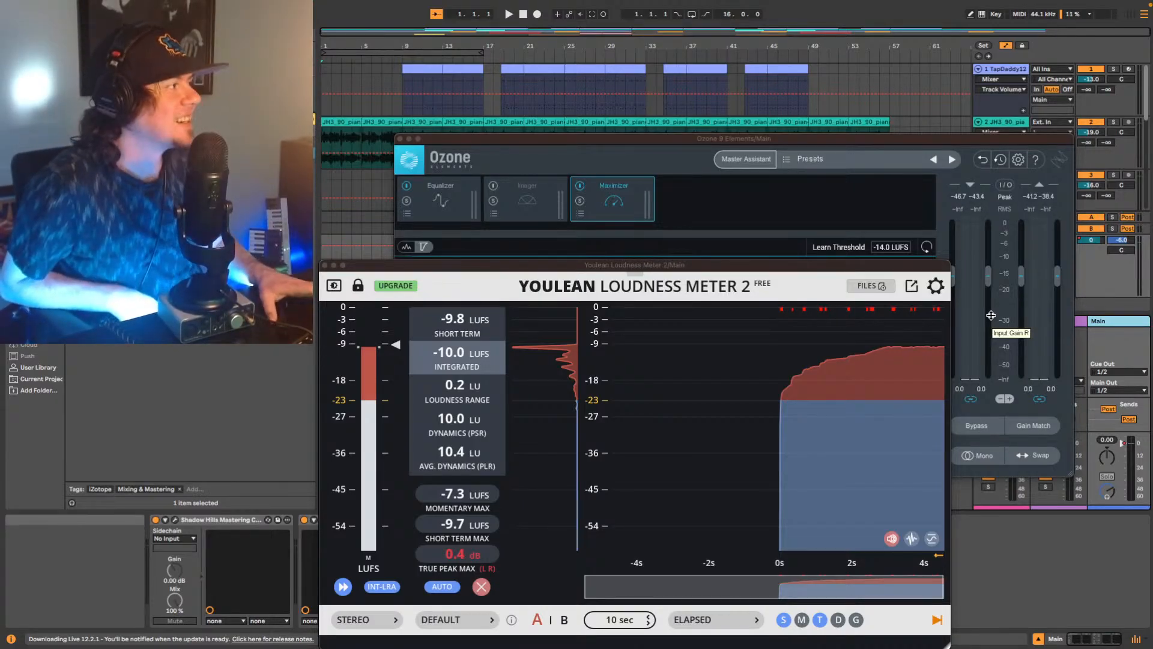
{"action": "key", "text": "space"}
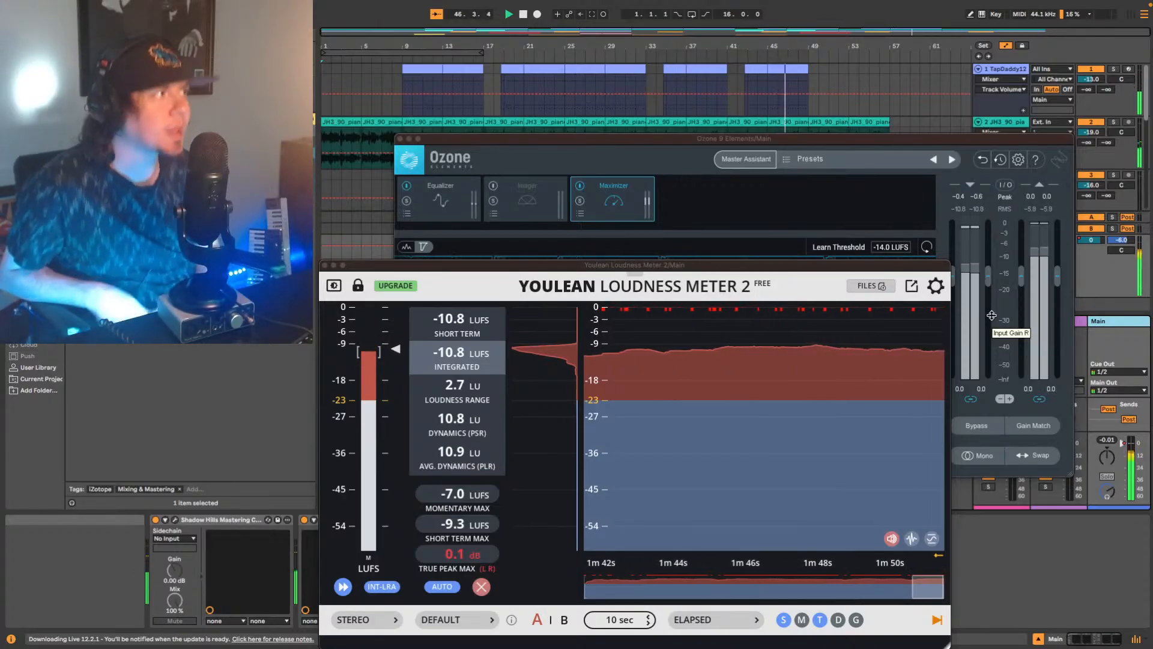
Bring the Ozone window forward, examine its Equalizer curve during playback, and stop at the end of the arrangement.
{"action": "left_click", "coordinate": [695, 148]}
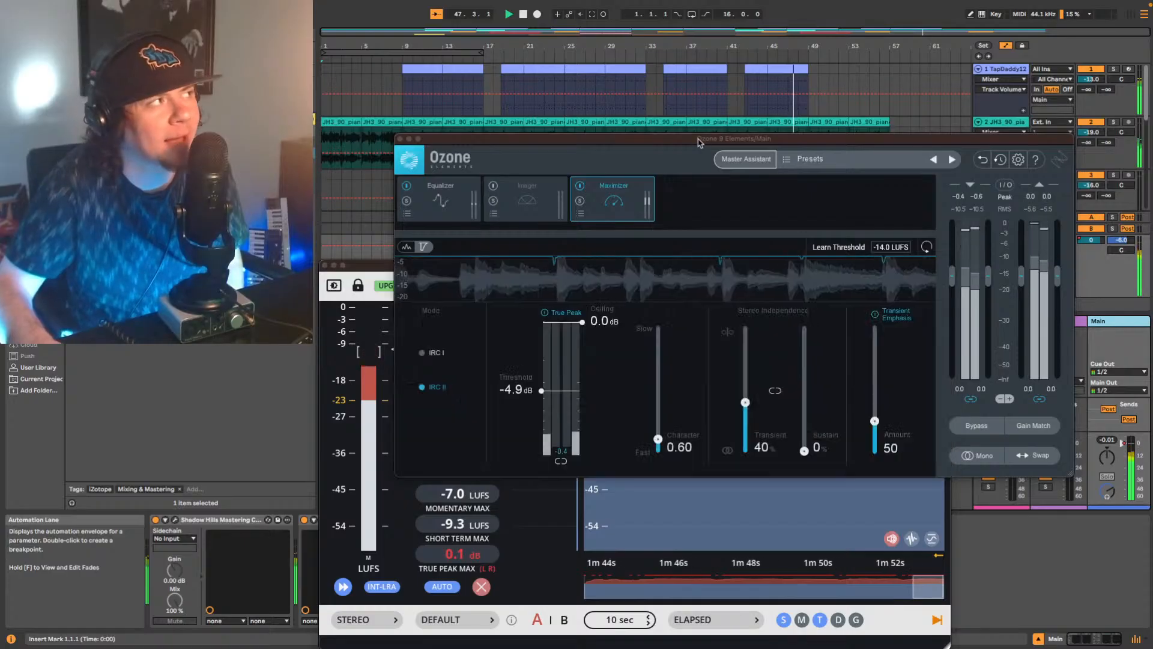
{"action": "left_click", "coordinate": [469, 211]}
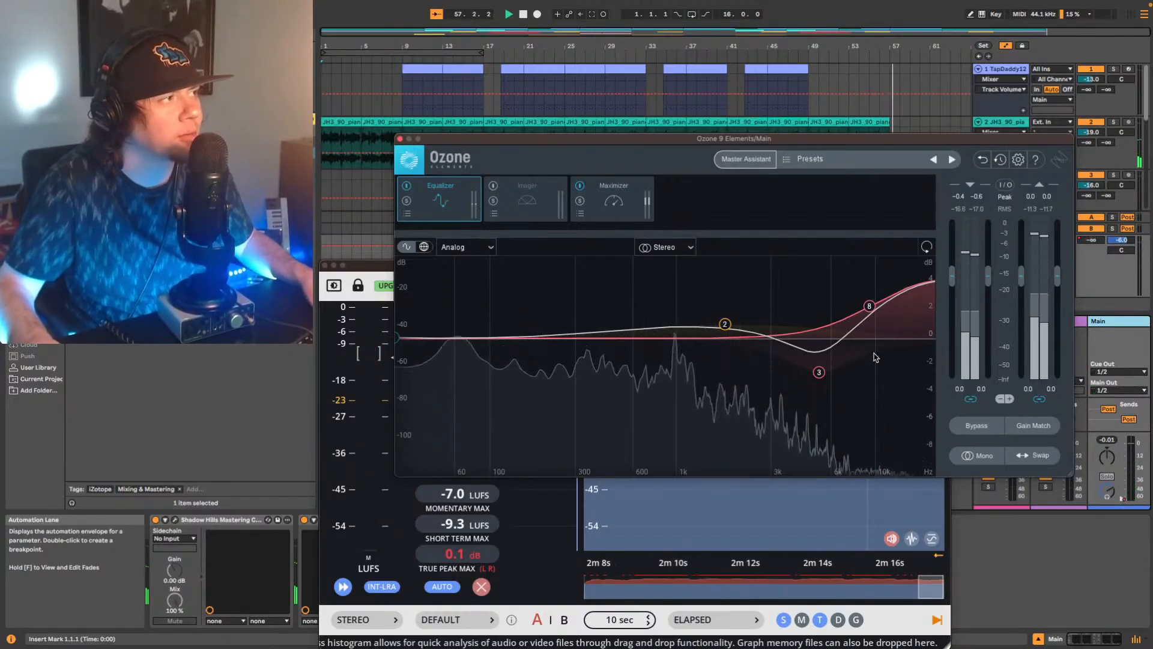
{"action": "key", "text": "space"}
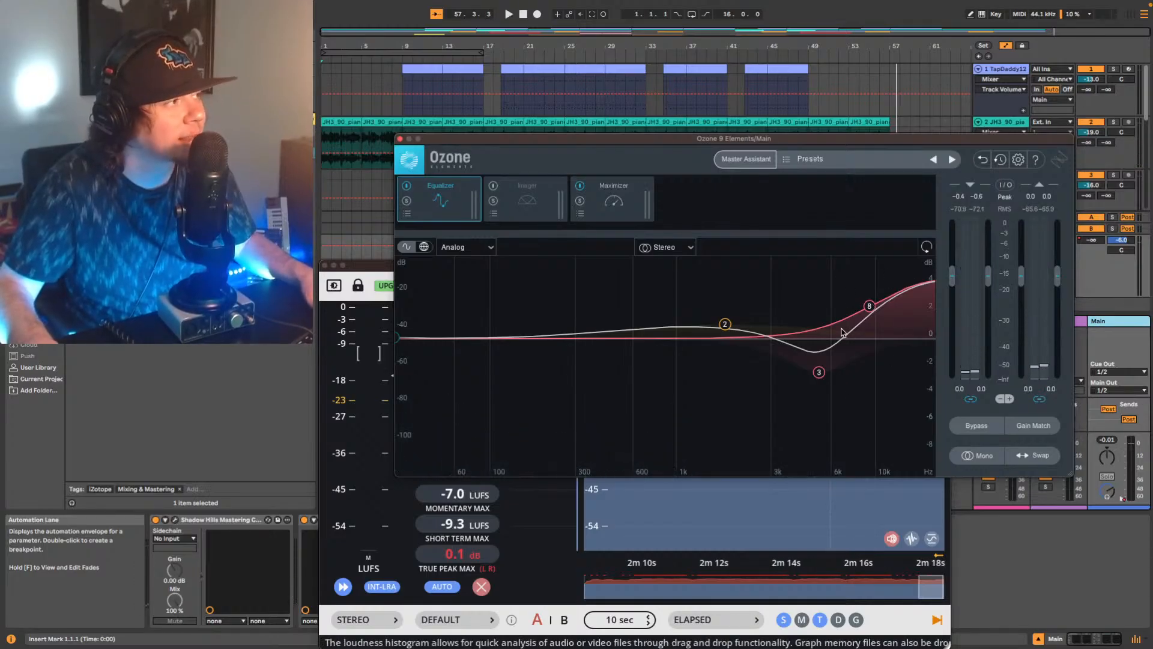
Review the EQ Eight devices in the TapDaddy drum track's chain, and return to the Main track's plug-ins.
{"action": "left_click", "coordinate": [539, 79]}
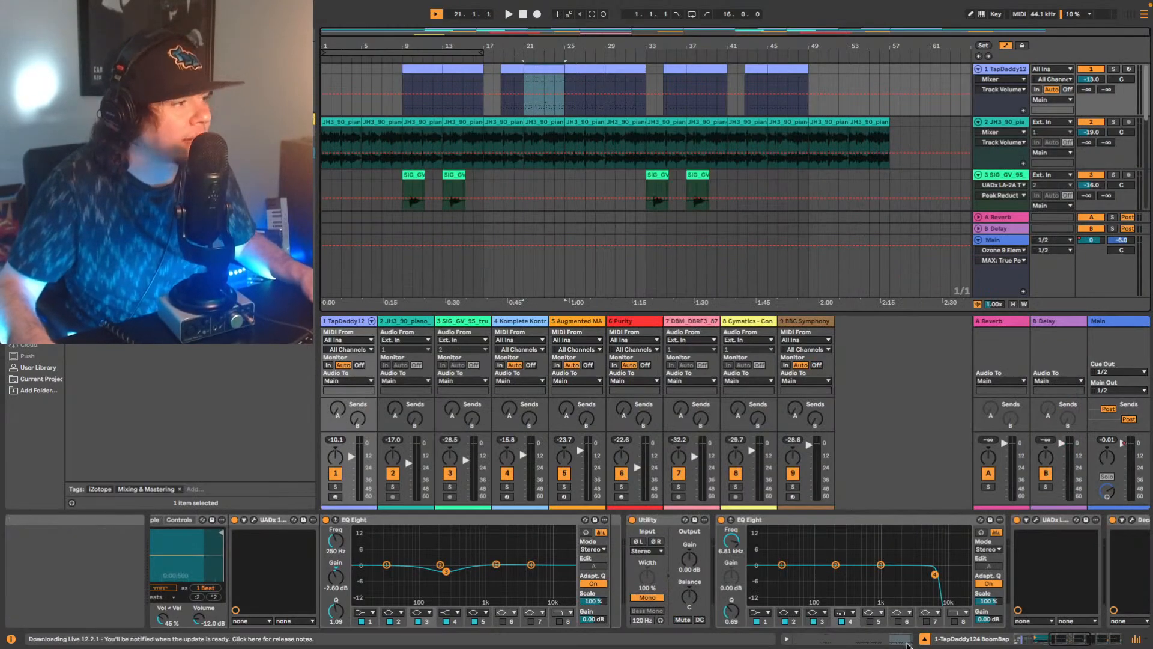
{"action": "mouse_move", "coordinate": [1092, 640]}
{"action": "left_mouse_down"}
{"action": "mouse_move", "coordinate": [1124, 640]}
{"action": "mouse_move", "coordinate": [1080, 641]}
{"action": "left_mouse_up"}
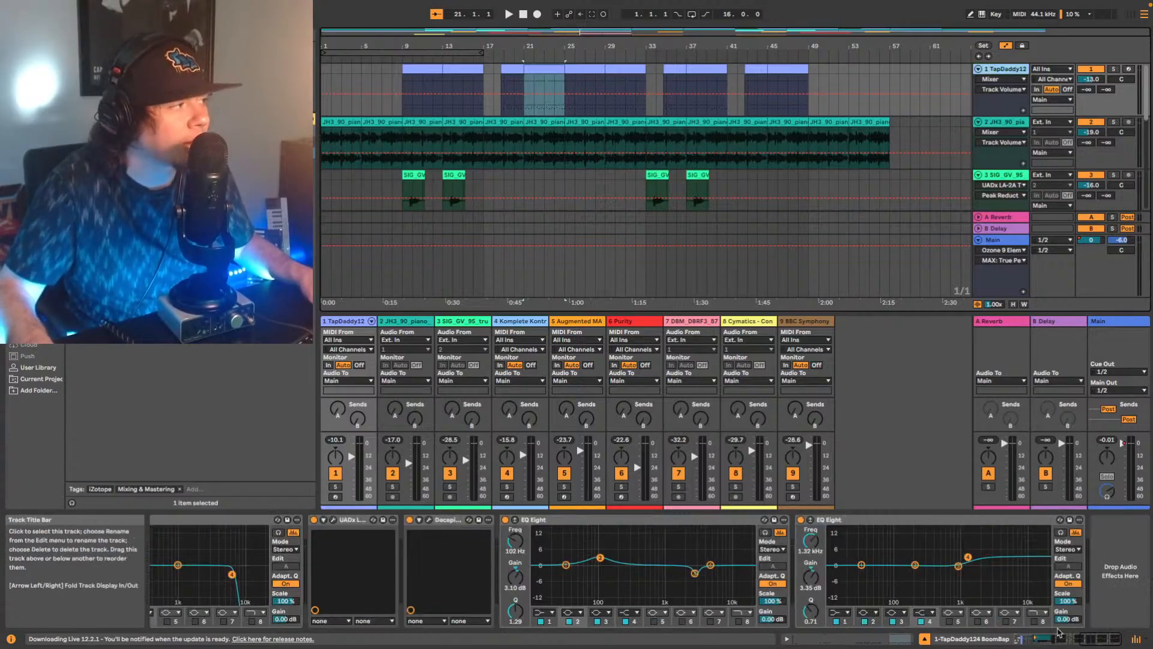
{"action": "left_click_drag", "start_coordinate": [1098, 642], "coordinate": [1085, 647]}
{"action": "left_click", "coordinate": [474, 520]}
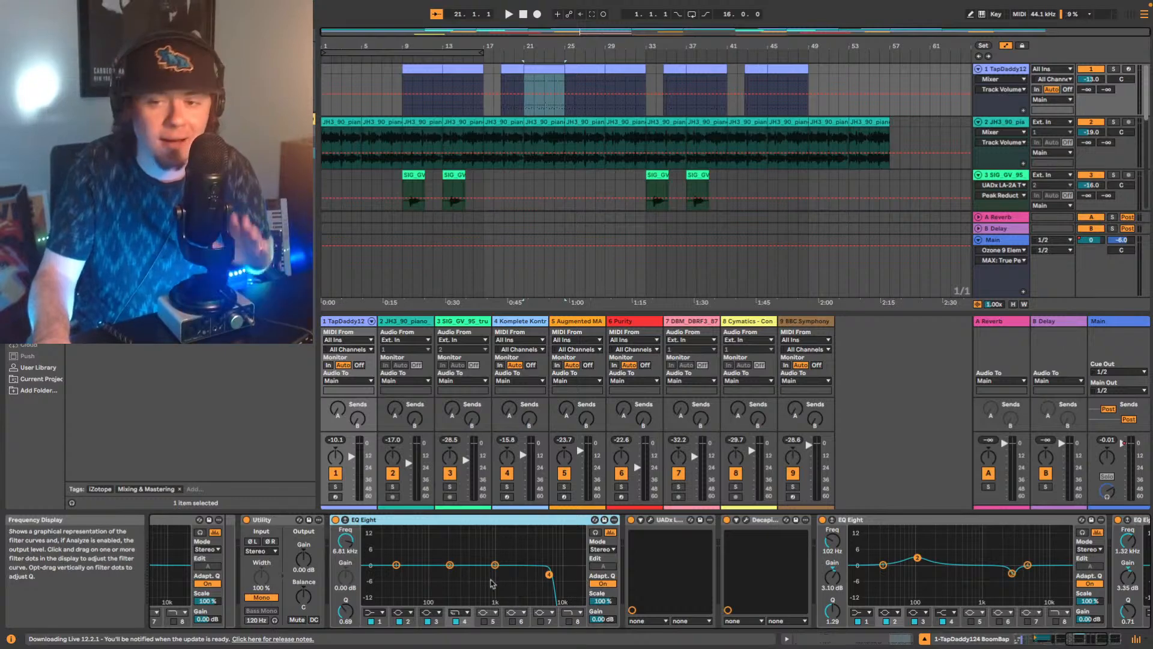
{"action": "left_click", "coordinate": [1117, 321]}
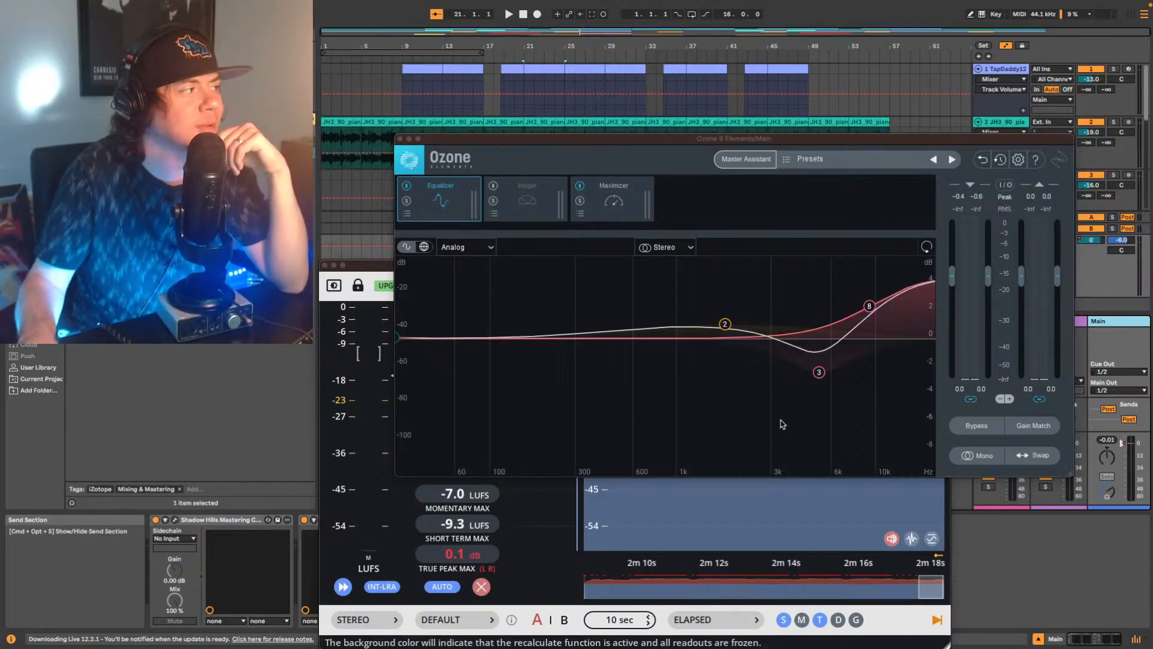
Close the Ozone and Youlean Loudness Meter windows and save the Live Set under the new name "Song1051 Mix V1".
{"action": "left_click", "coordinate": [400, 139]}
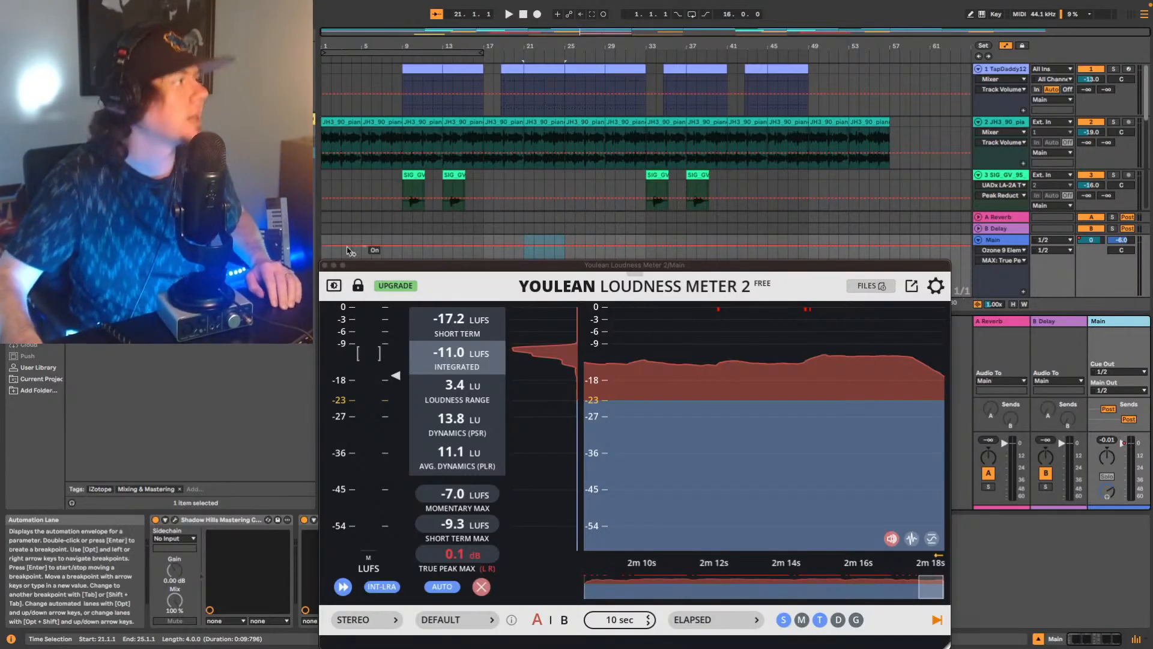
{"action": "left_click", "coordinate": [325, 266]}
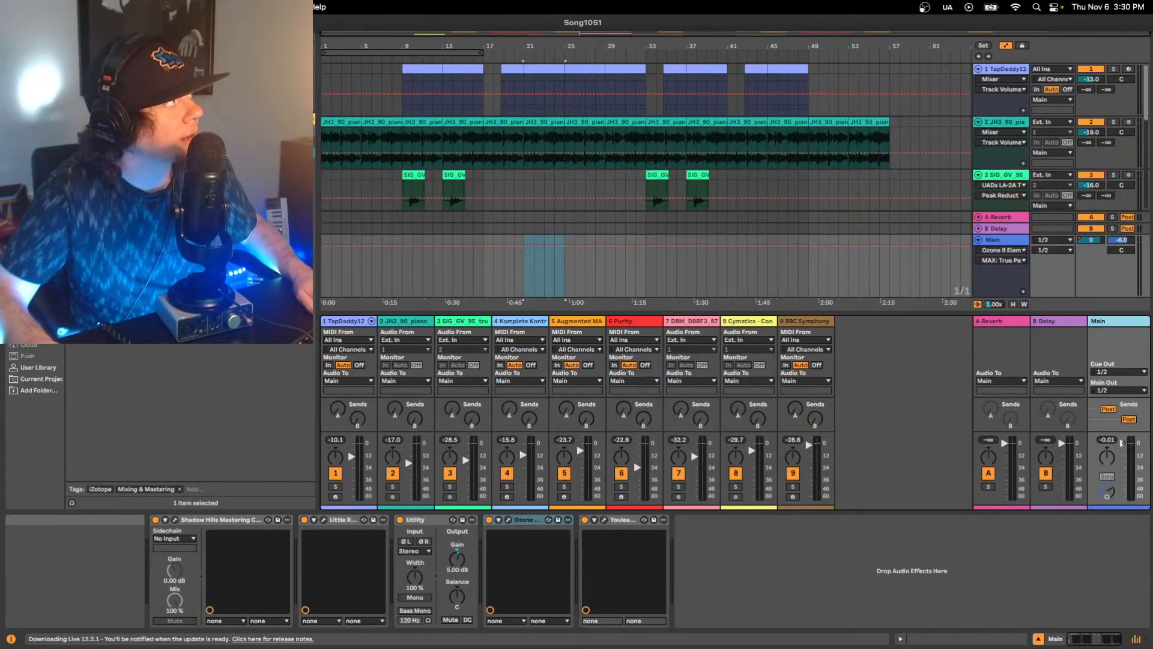
{"action": "key", "text": "super+shift+s"}
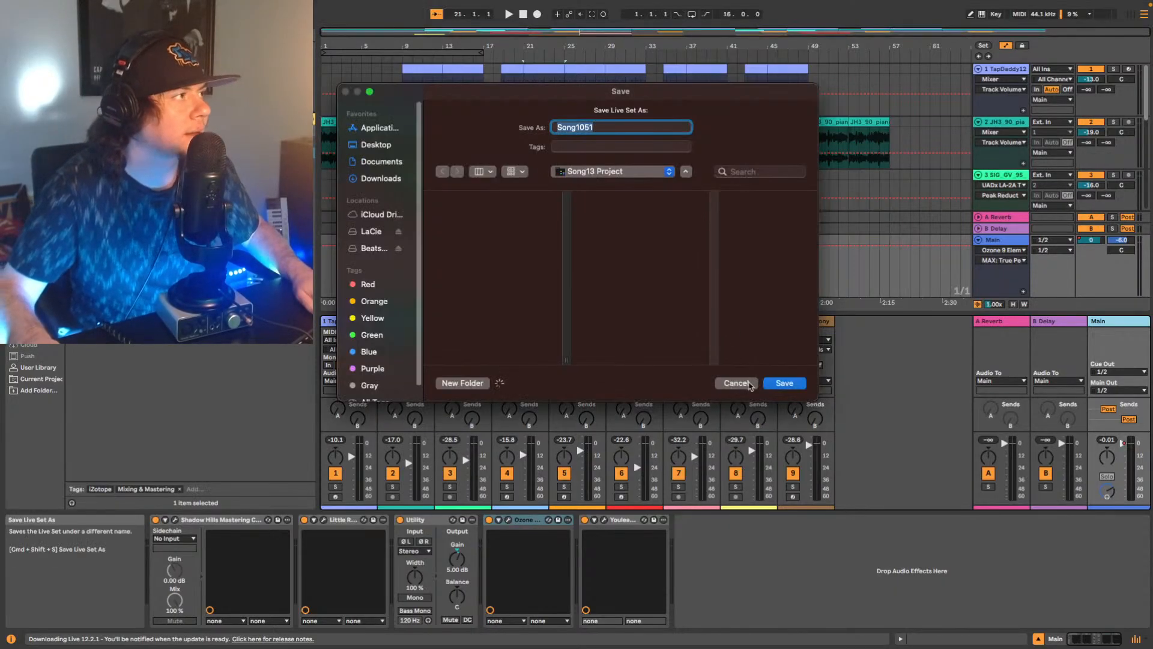
{"action": "left_click", "coordinate": [642, 129]}
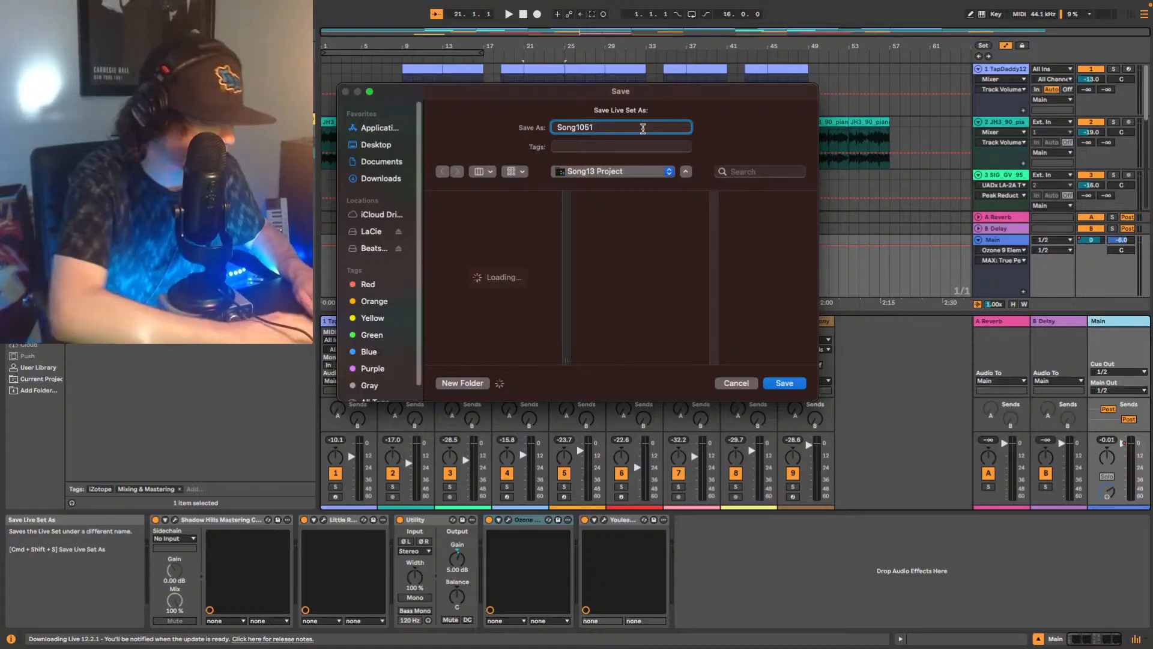
{"action": "type", "text": "Mix"}
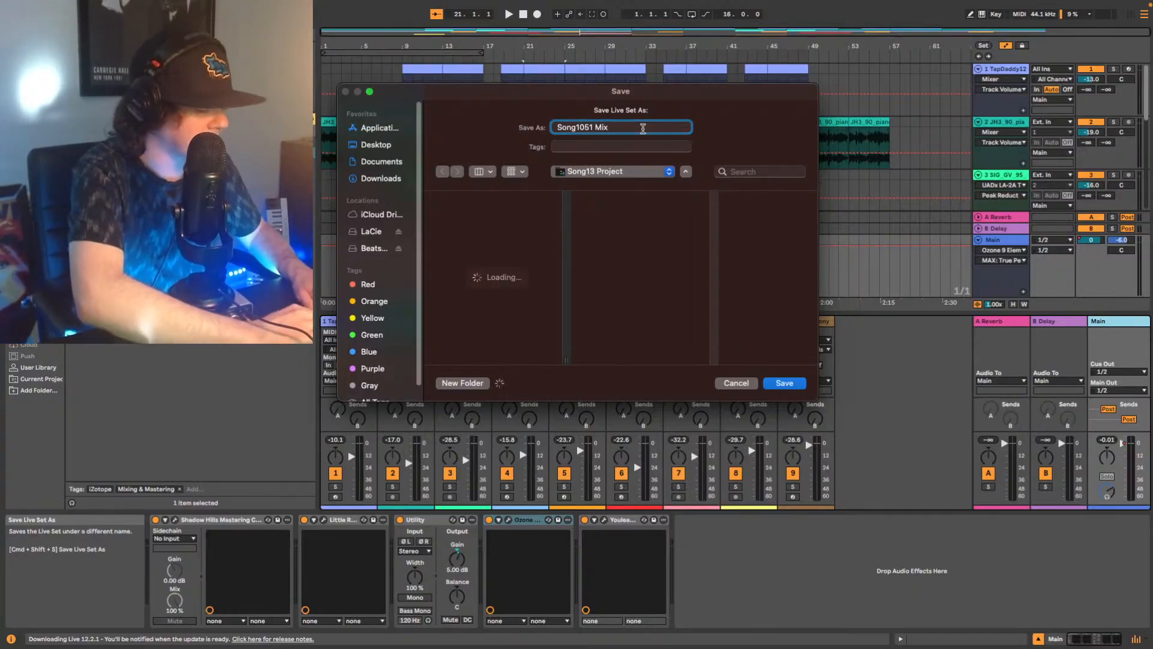
{"action": "type", "text": " V1"}
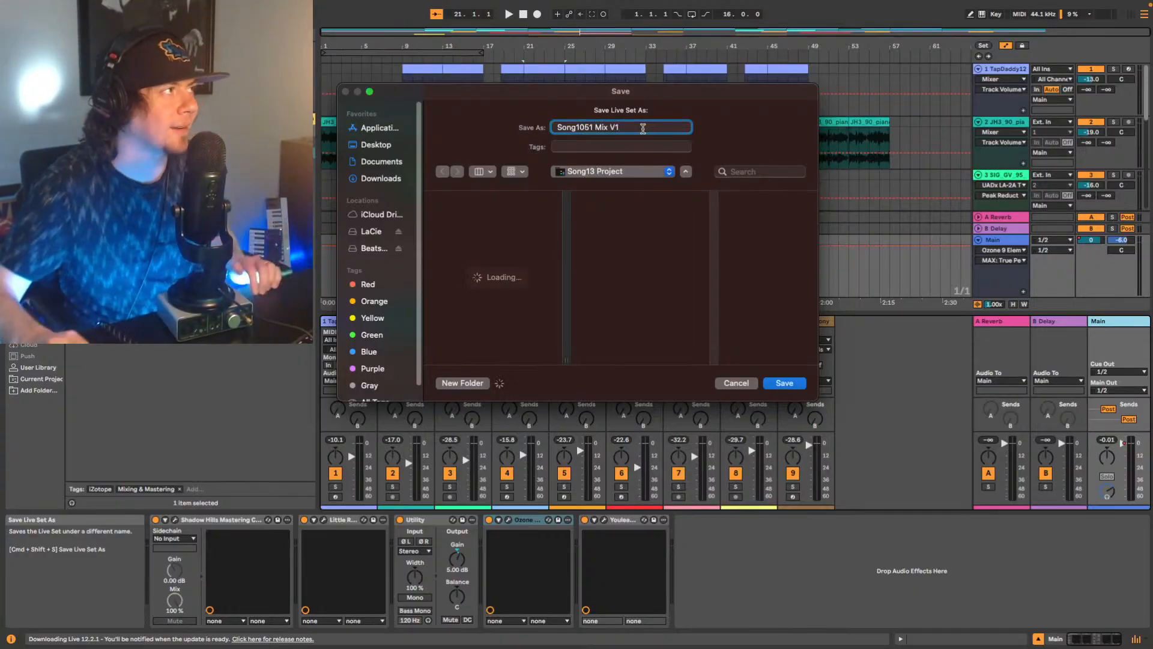
{"action": "left_click", "coordinate": [784, 383]}
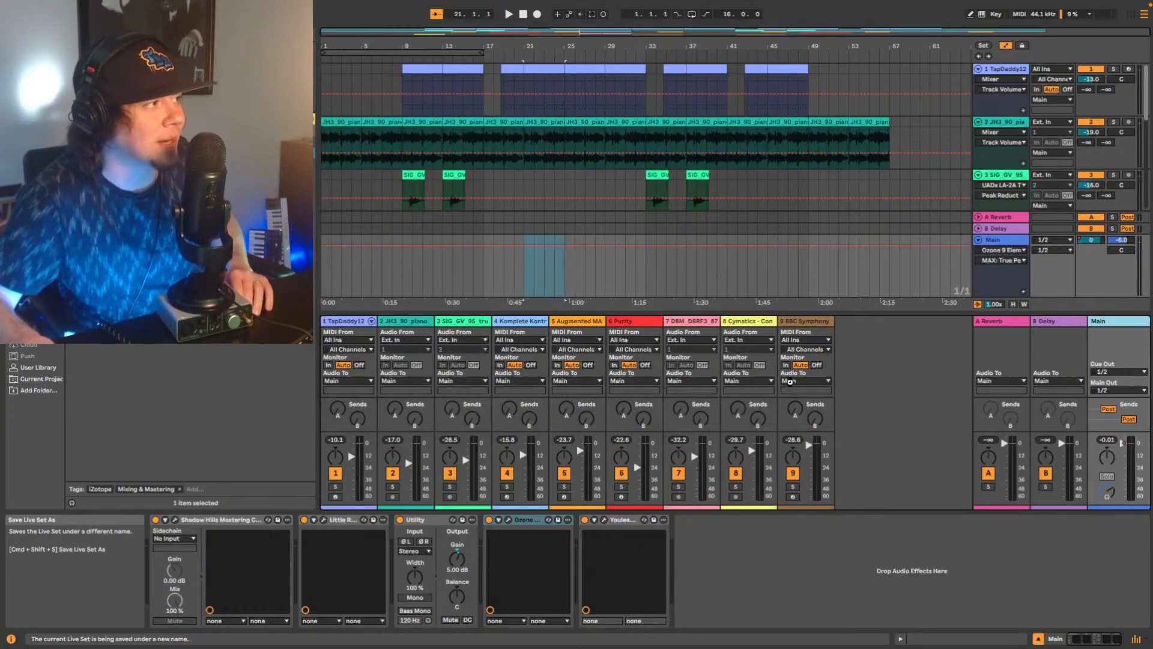